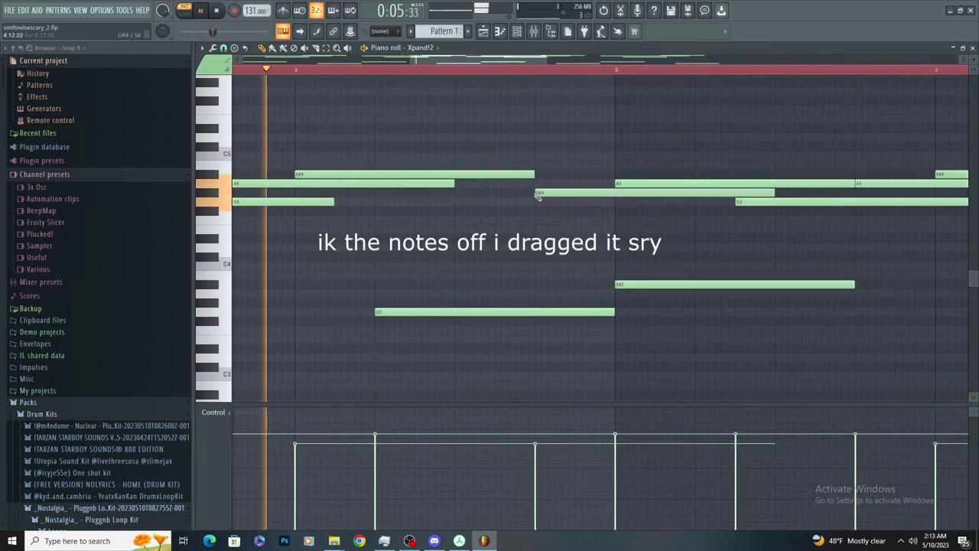
Move the G#4 notes just before bars 5 and 7 up to A4 in the piano roll
left_click_drag(772, 193, 604, 183)
scroll(596, 187, "down", 6)
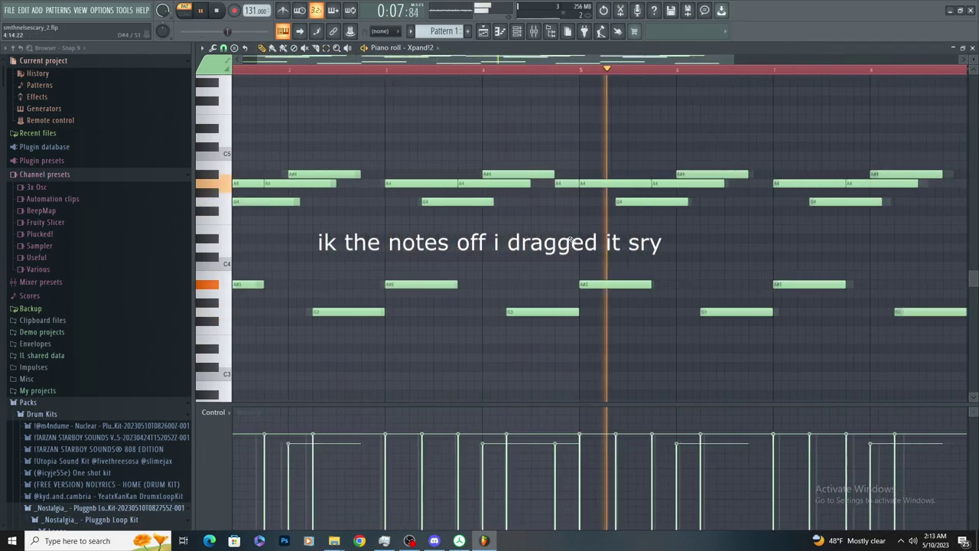
key("space")
key("space")
scroll(719, 205, "up", 3)
scroll(791, 210, "up", 2)
left_click_drag(691, 200, 680, 182)
scroll(641, 254, "down", 2)
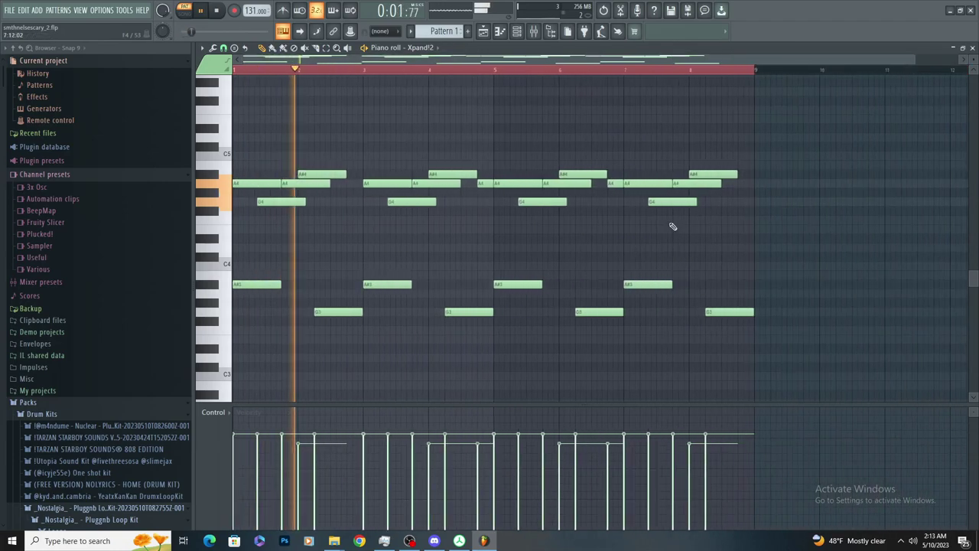
Reopen Pattern 1's notes from its playlist clip and restart playback
key("F5")
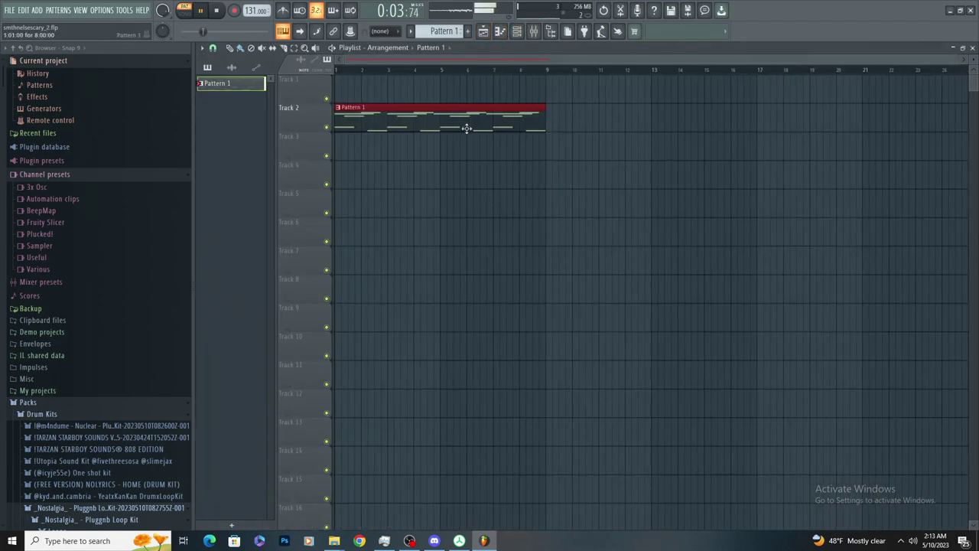
double_click(465, 127)
key("space")
key("space")
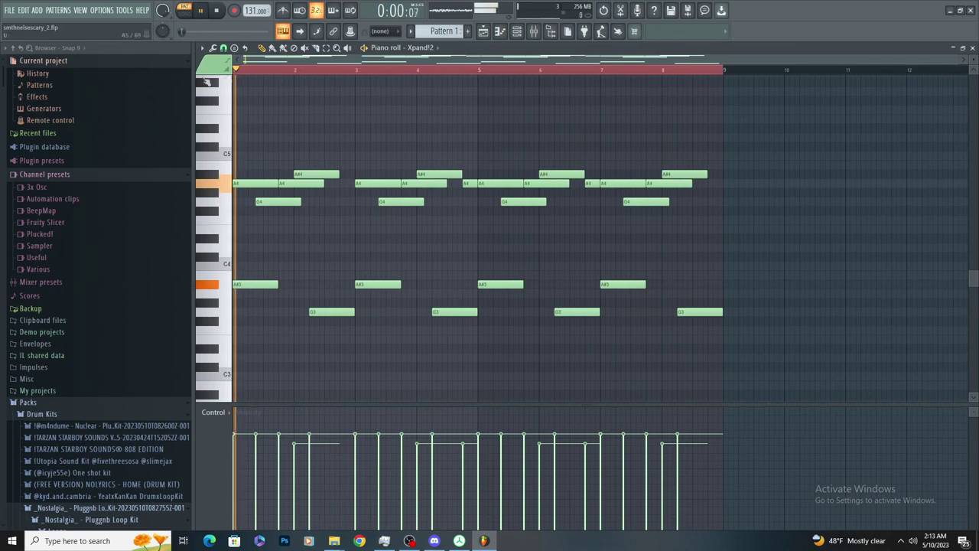
Duplicate the whole eight-bar melody and align the copy to start at bar 9
left_click(326, 48)
mouse_move(775, 116)
left_mouse_down()
mouse_move(332, 332)
mouse_move(244, 341)
left_mouse_up()
scroll(898, 181, "up", 2)
key("ctrl+b")
scroll(665, 221, "down", 2)
left_click(262, 49)
scroll(547, 154, "up", 3)
left_click_drag(654, 184, 520, 187)
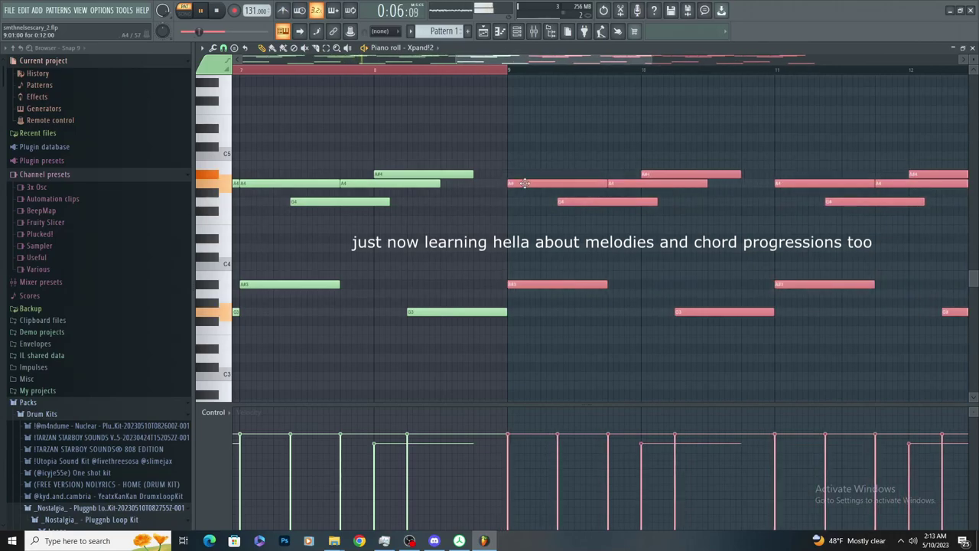
scroll(525, 184, "down", 3)
left_click(406, 246, "ctrl")
scroll(401, 254, "up", 2)
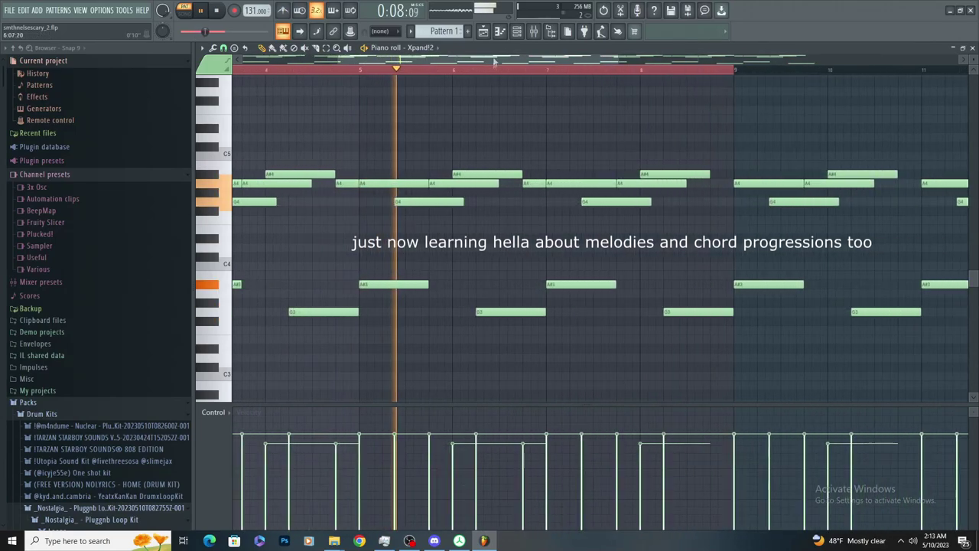
Extend the Pattern 1 clip on Track 2 of the playlist to end at bar 17
left_click(484, 31)
key("space")
left_click_drag(543, 114, 757, 170)
left_click(747, 196)
right_click(754, 196)
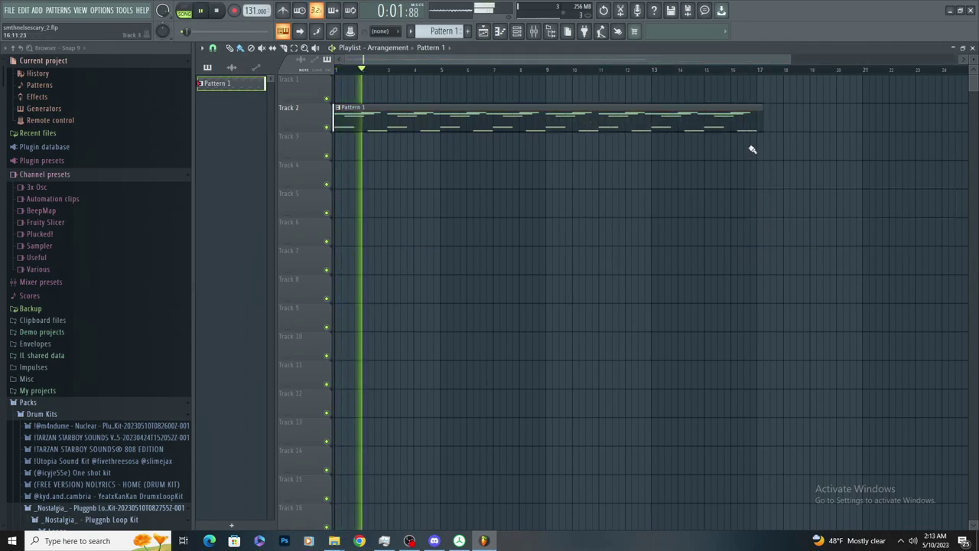
left_click_drag(759, 125, 756, 128)
left_click(700, 202)
right_click(702, 204)
Create Pattern 2 and place its clip on Track 3 from bar 9 to bar 17
key("F4")
left_click(560, 153)
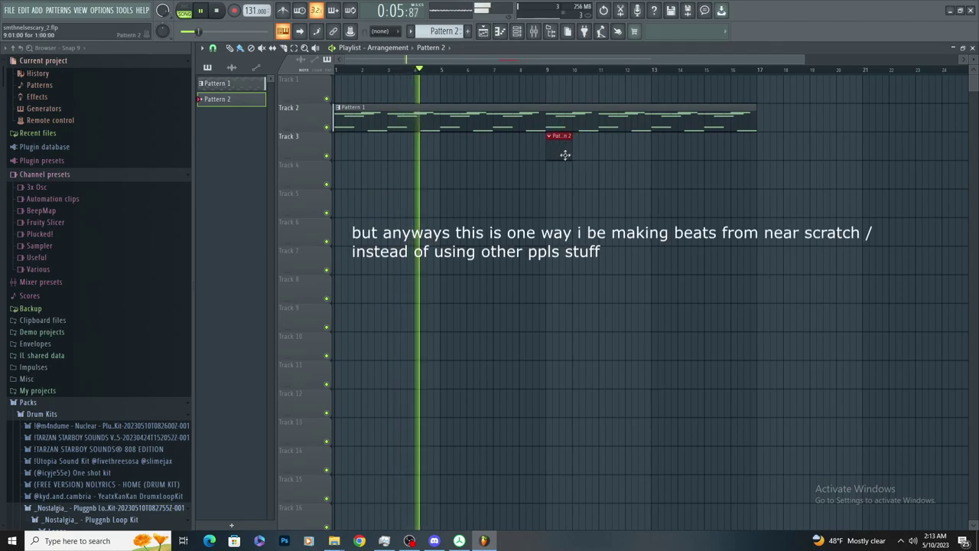
left_click_drag(569, 149, 755, 149)
Audition the lead one-shots of the Synthetic Playskool kit, from sharkboy - lightskin to sharkboy - winter, over the melody
scroll(115, 398, "down", 15)
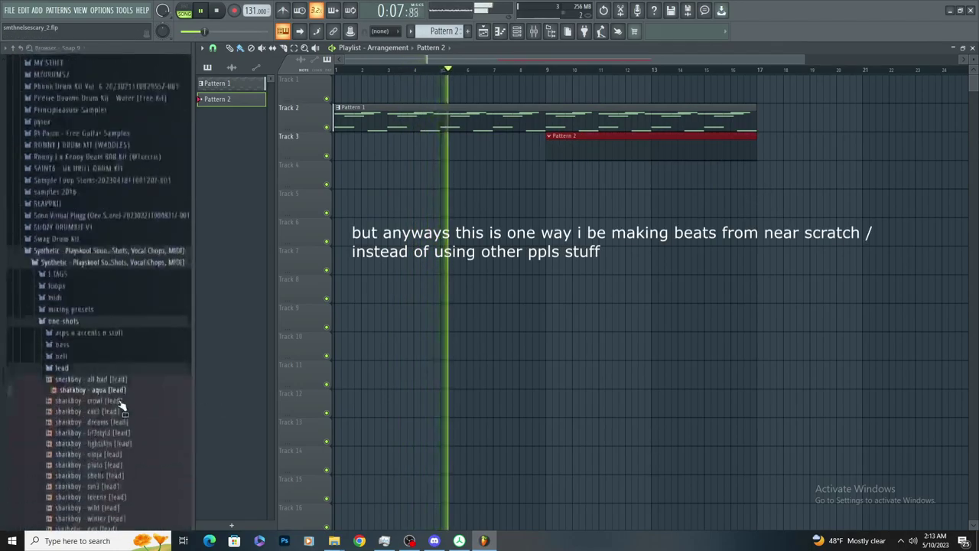
scroll(120, 405, "down", 10)
scroll(127, 229, "up", 6)
key("F6")
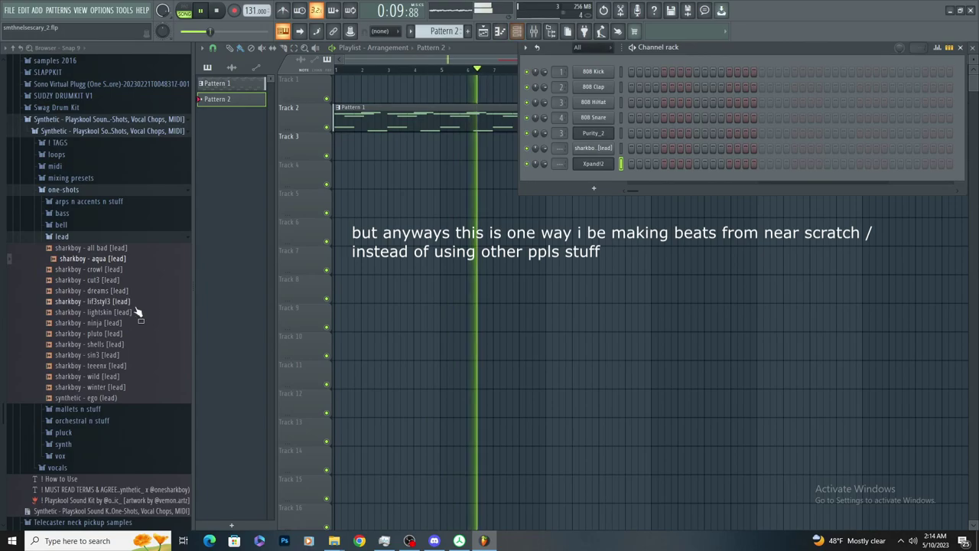
left_click(135, 313)
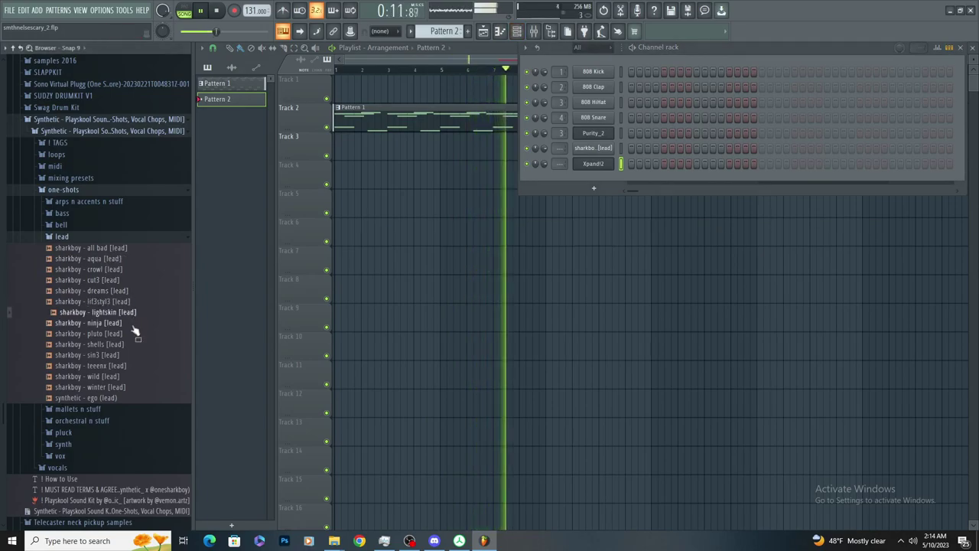
left_click(136, 325)
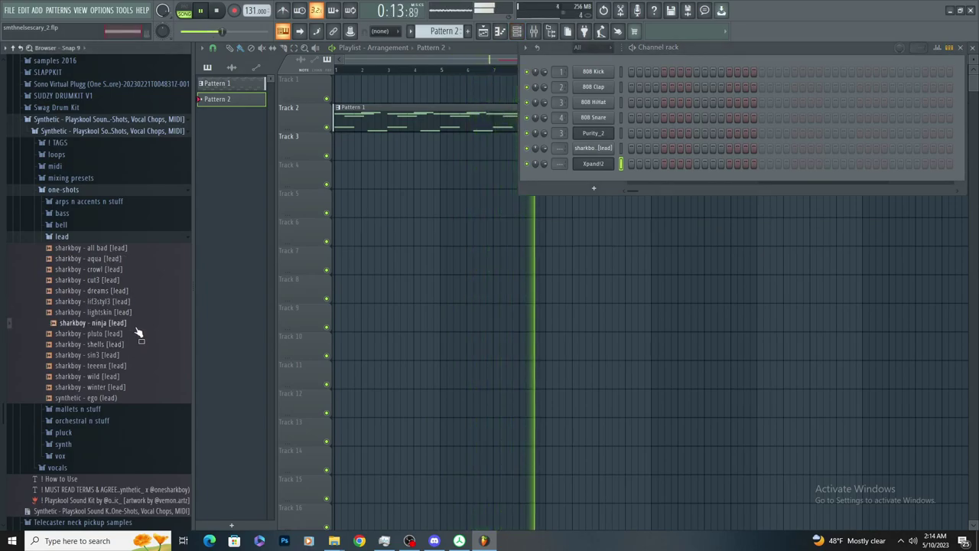
left_click(135, 344)
left_click(132, 355)
left_click(131, 366)
left_click(130, 376)
left_click(127, 387)
key("space")
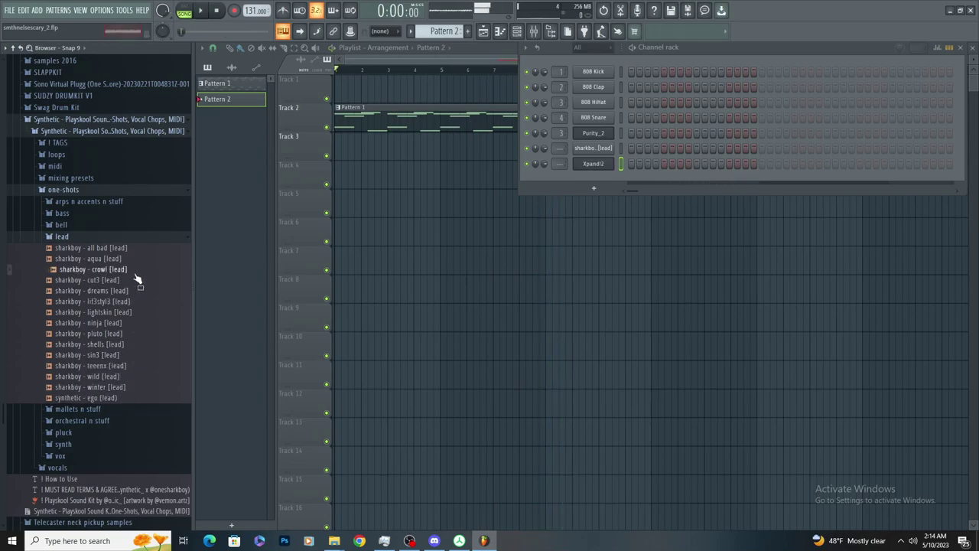
Compare the cut3, aqua and crowl lead one-shots and inspect the existing sharkboy - aqua [lead] channel
left_click(130, 280)
left_click(130, 260)
left_click(128, 270)
left_click(612, 147)
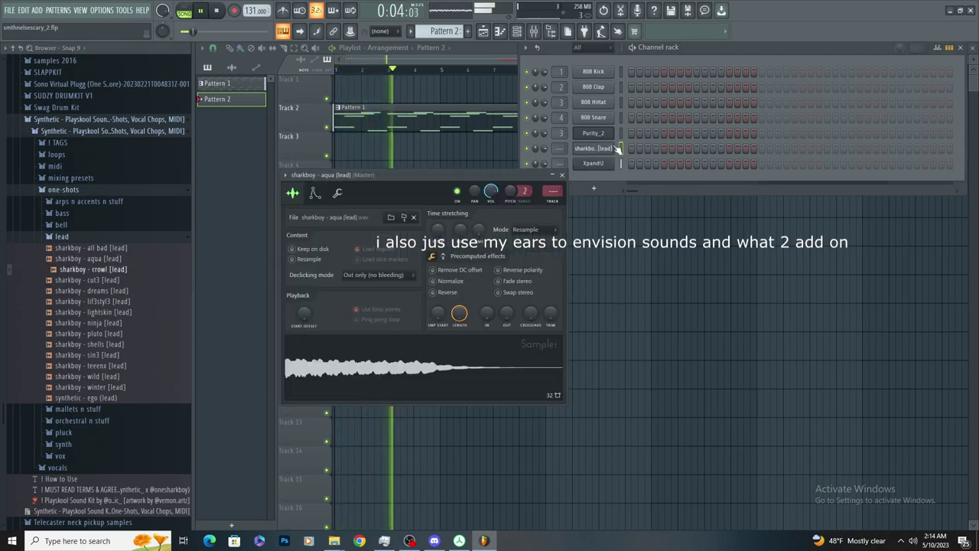
left_click(562, 175)
key("space")
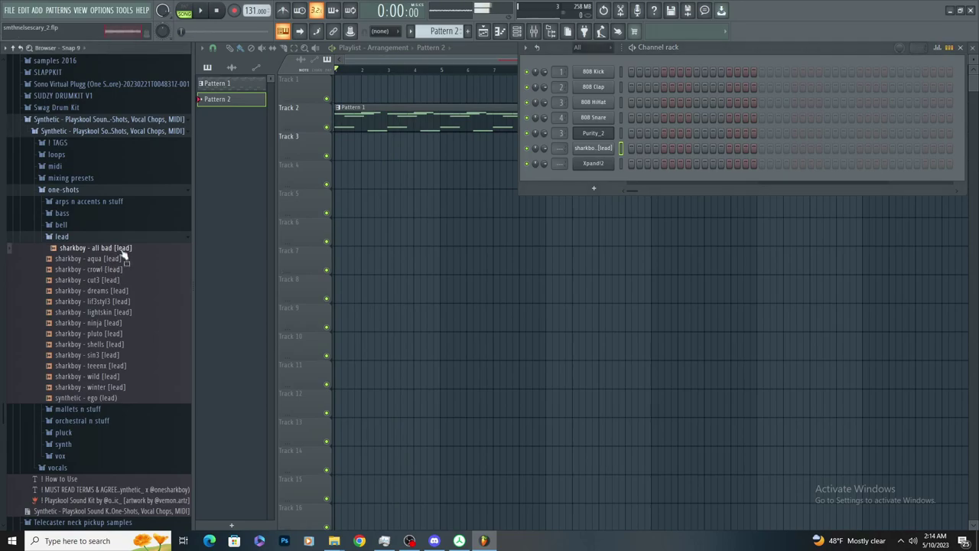
Load sharkboy - all bad [lead] as a new channel and adjust its sample fade-out
key("space")
left_click(134, 248)
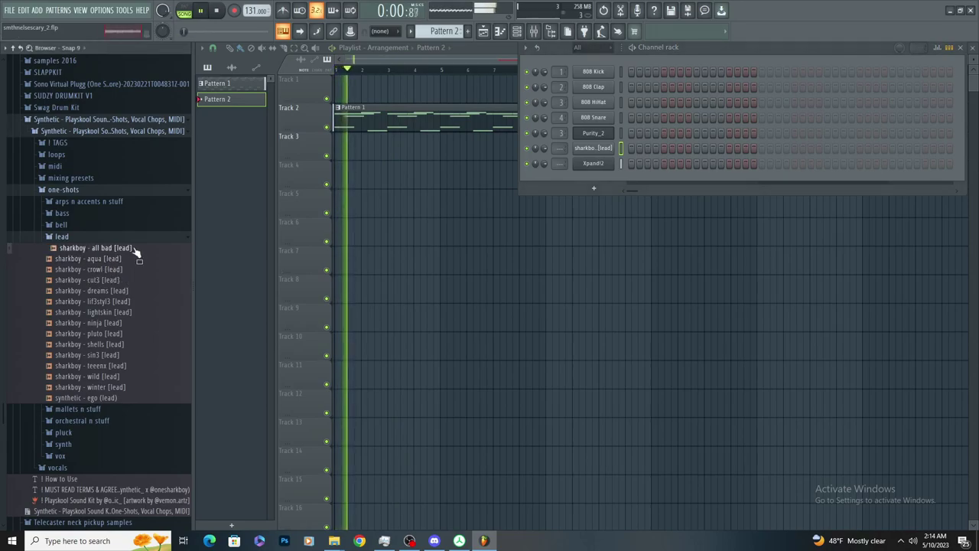
left_click_drag(133, 249, 594, 183)
left_click(594, 180)
key("space")
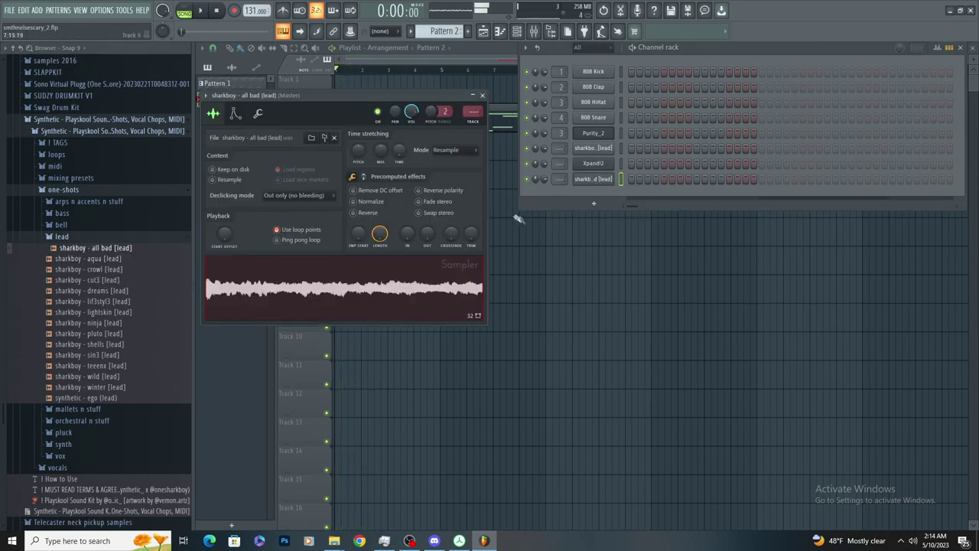
left_click_drag(428, 235, 428, 242)
key("space")
right_click(575, 299)
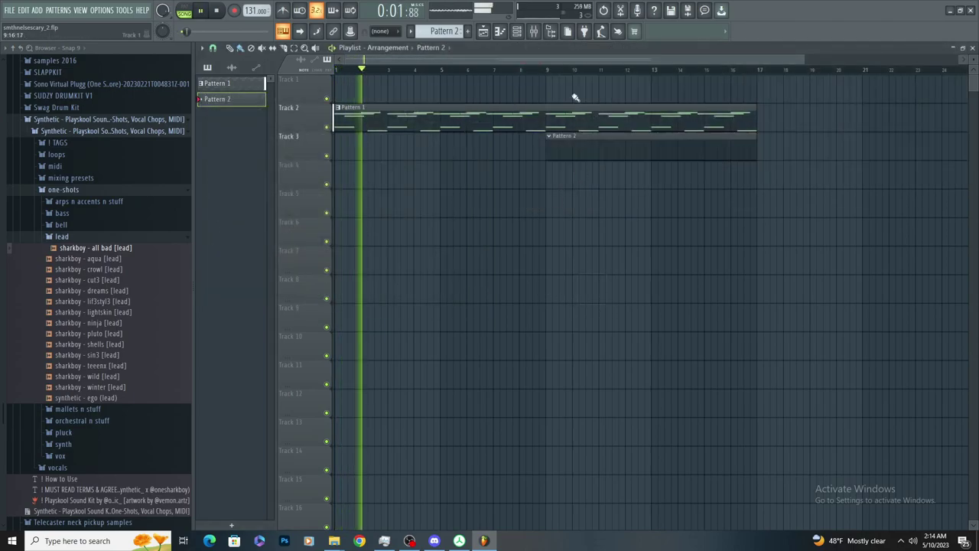
left_click(499, 31)
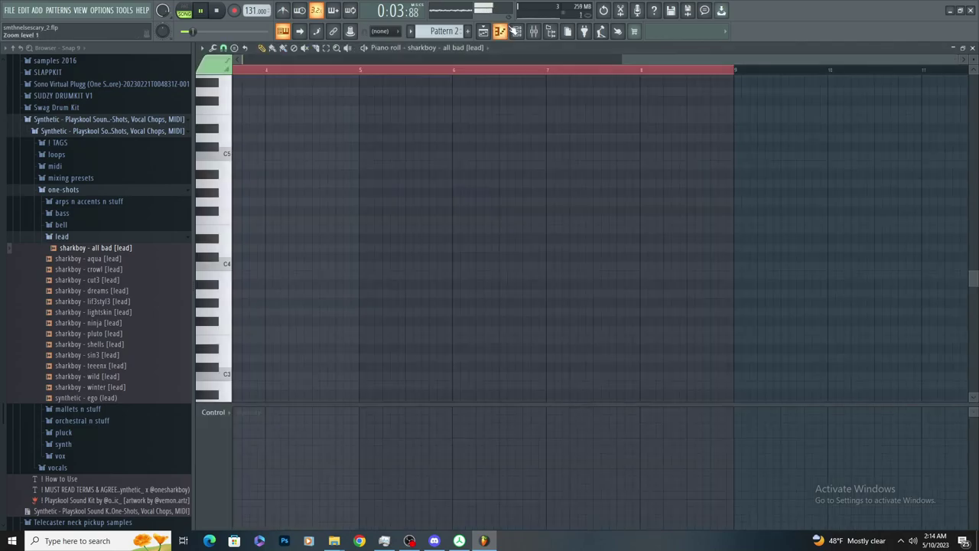
left_click(504, 34)
left_click(485, 32)
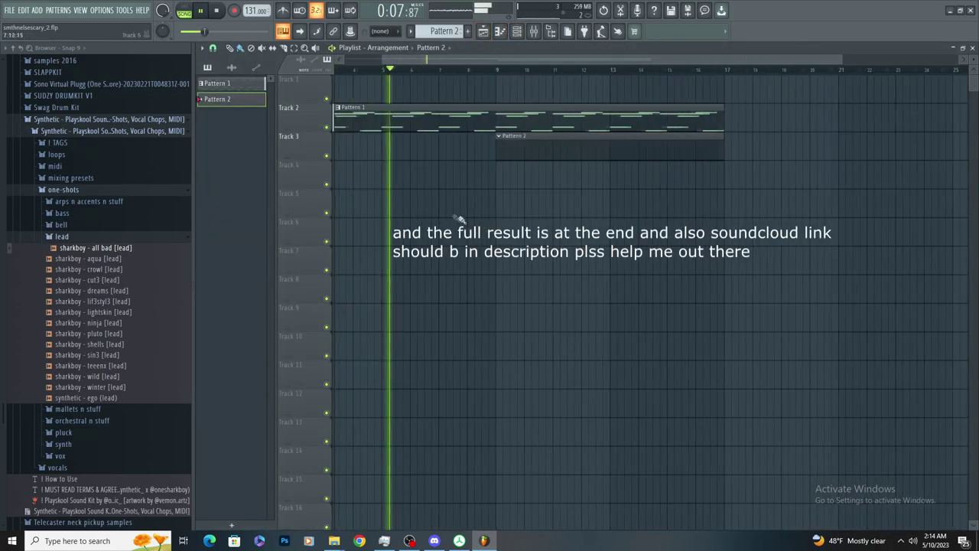
right_click(524, 254)
Switch to Pattern 7 and place its clip on Track 4 from bar 9 to about bar 17
left_click(467, 31)
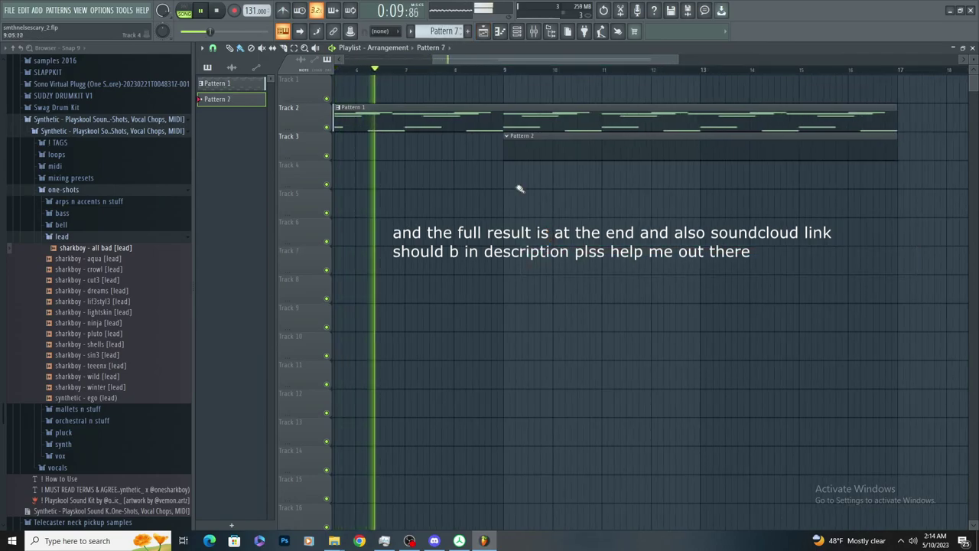
left_click(518, 184)
left_click_drag(552, 184, 887, 182)
Show the mixer, collapse the one-shots folders and expand the WHITE KATANA HAT folder of the WHITE KATANA MOTIVE PACK
key("F9")
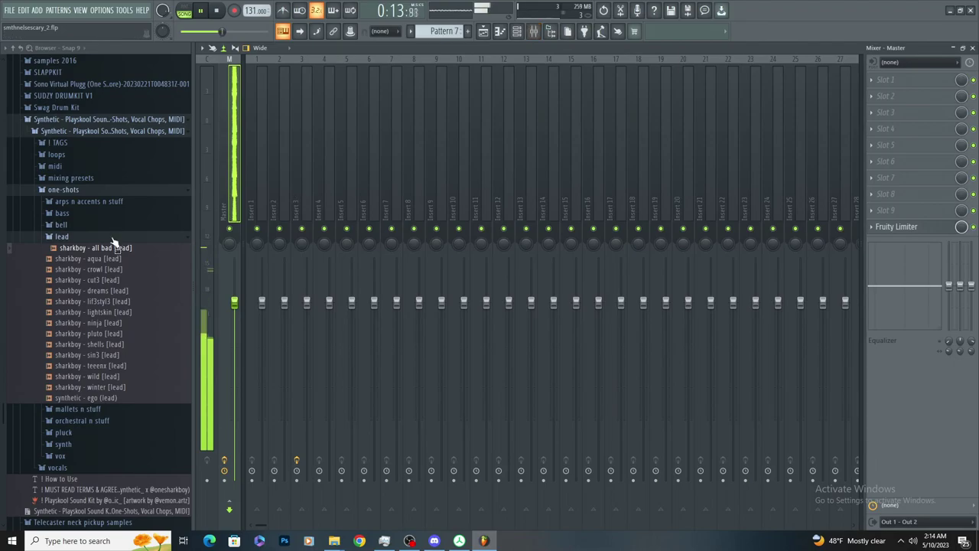
left_click(114, 238)
left_click(120, 189)
scroll(131, 273, "down", 3)
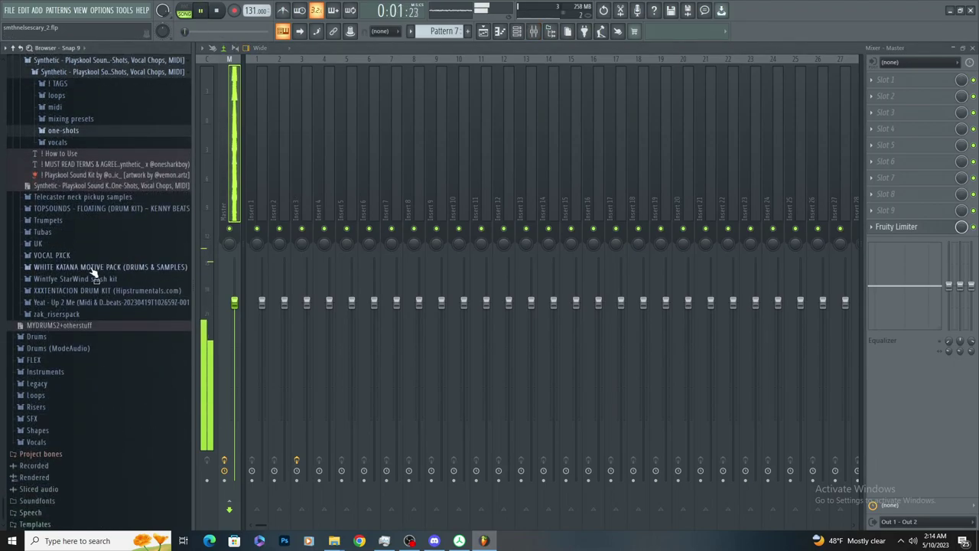
left_click(93, 267)
left_click(114, 315)
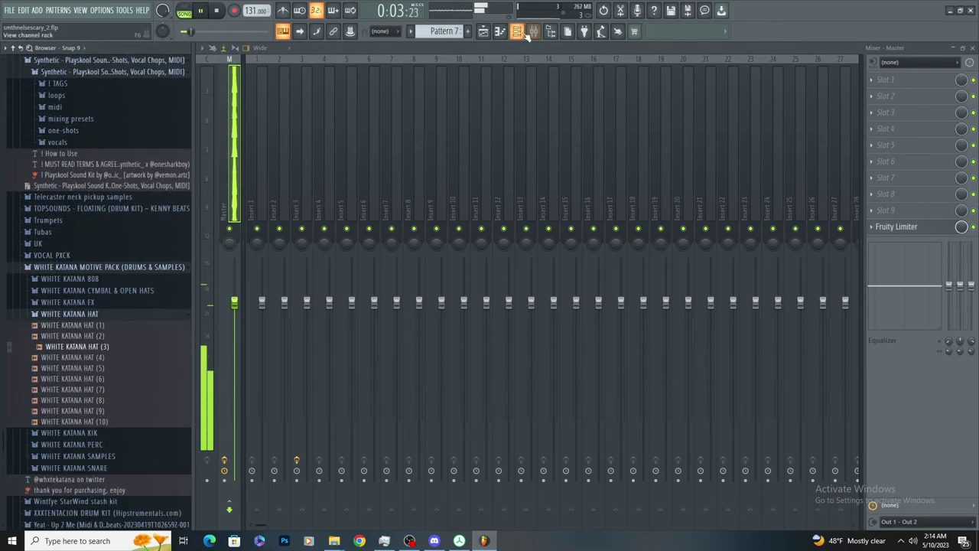
Load WHITE KATANA HAT (3) as a new channel and audition other hat samples in the folder
left_click(525, 34)
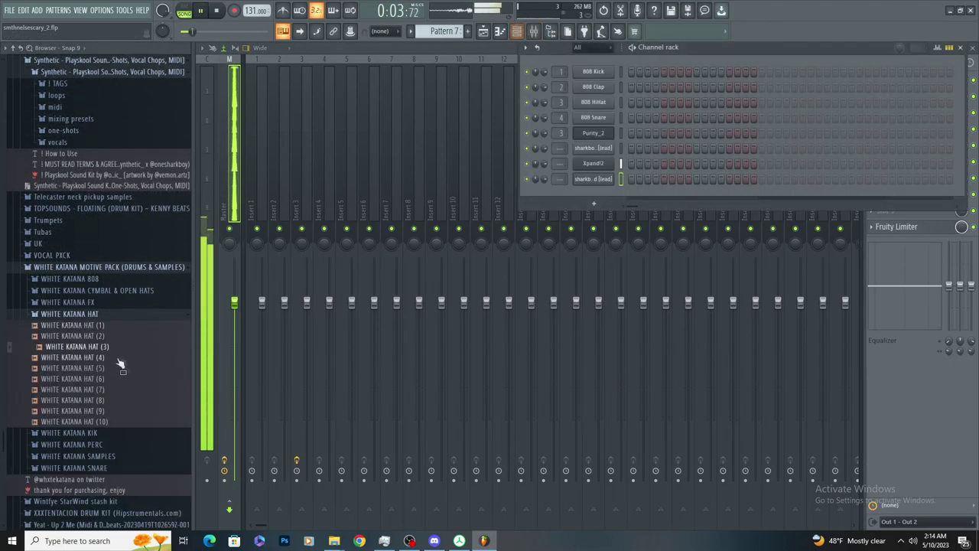
left_click_drag(593, 204, 593, 205)
left_click(603, 194)
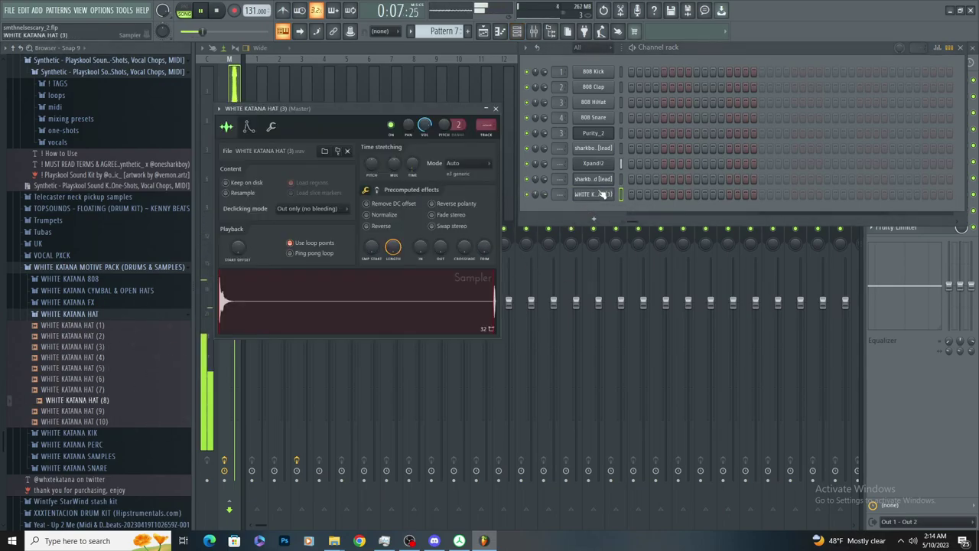
left_click(116, 349)
left_click(116, 359)
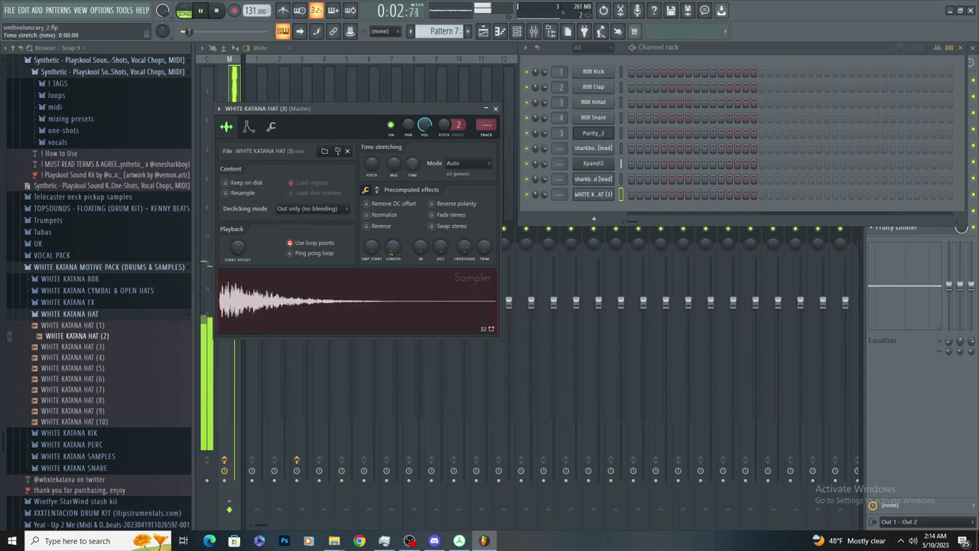
Collapse the hat folder and audition the samples in the WHITE KATANA 808 folder
left_click(126, 316)
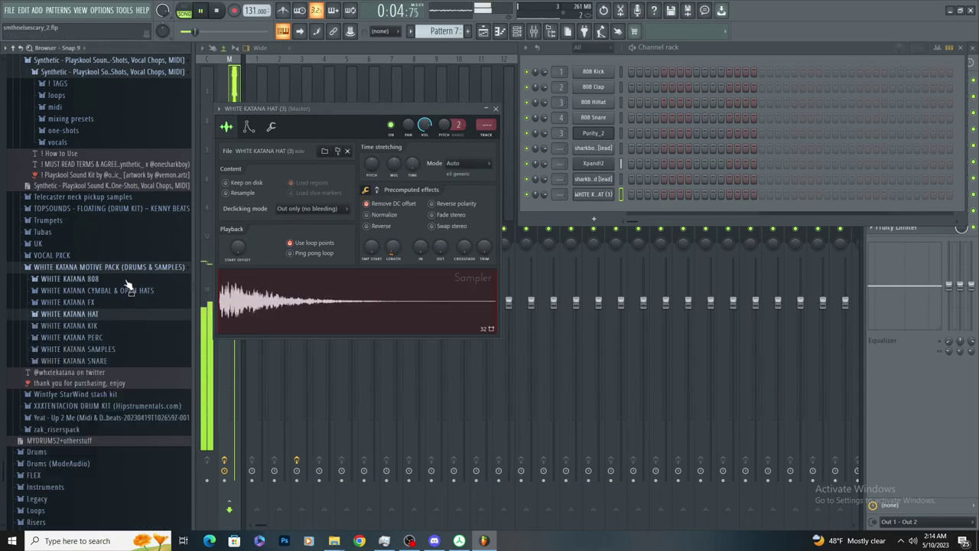
left_click(126, 282)
scroll(126, 298, "down", 3)
left_click(124, 316)
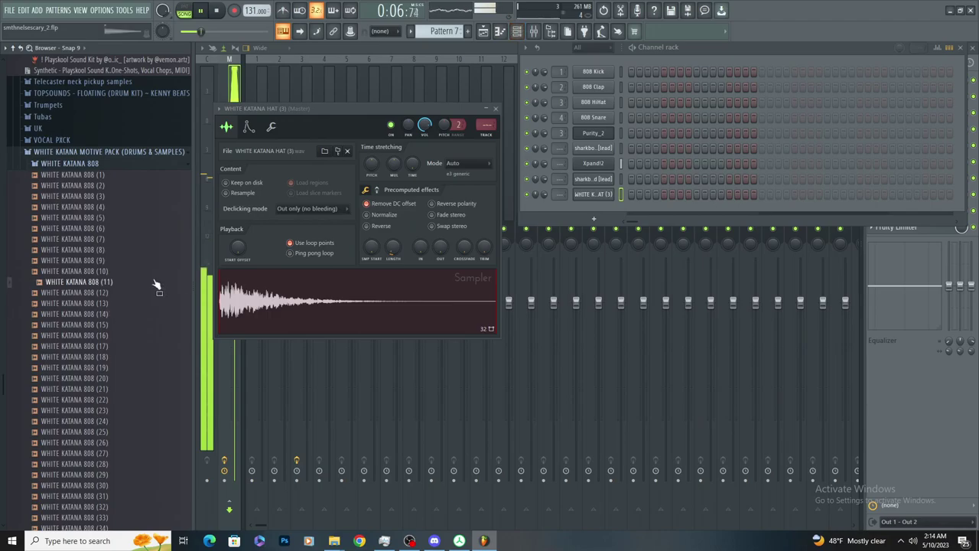
key("Down")
key("Down")
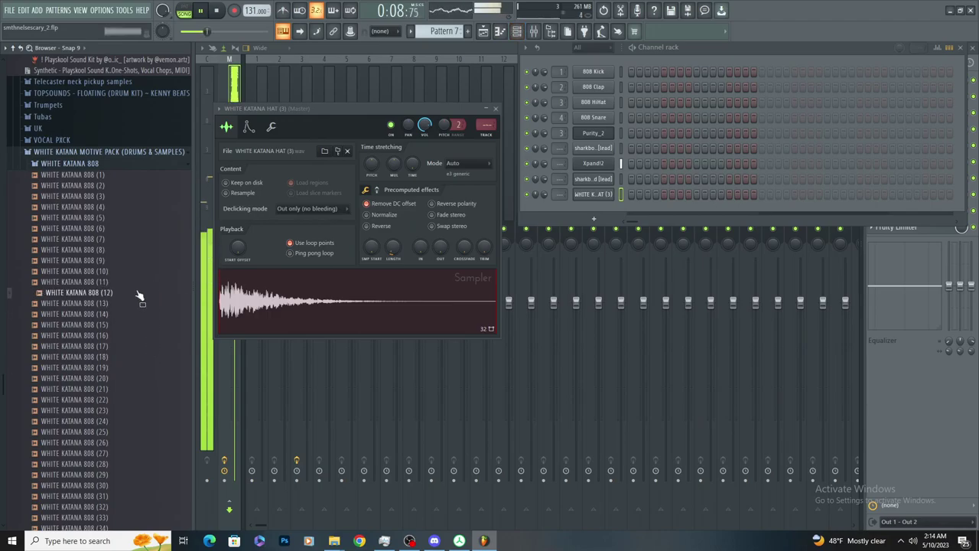
key("Up")
key("Up")
key("Up")
key("Up")
key("Up")
key("Up")
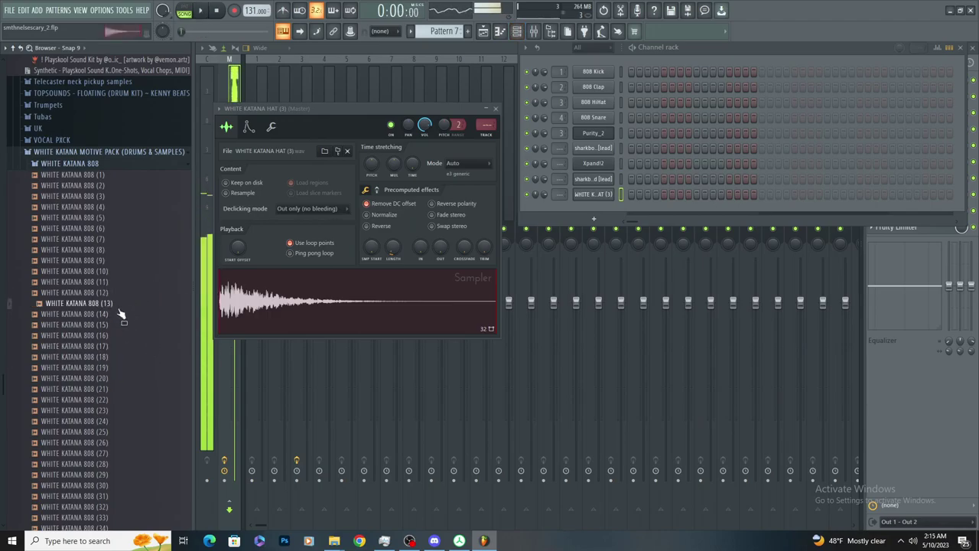
Load WHITE KATANA 808 (13) as a new channel, activate its volume envelope and return to the mixer
left_click_drag(560, 224, 570, 213)
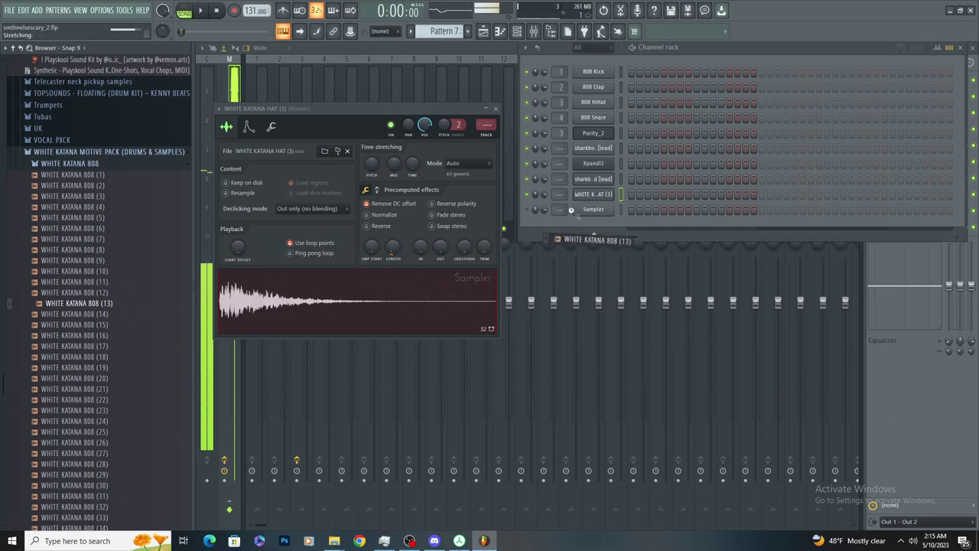
key("space")
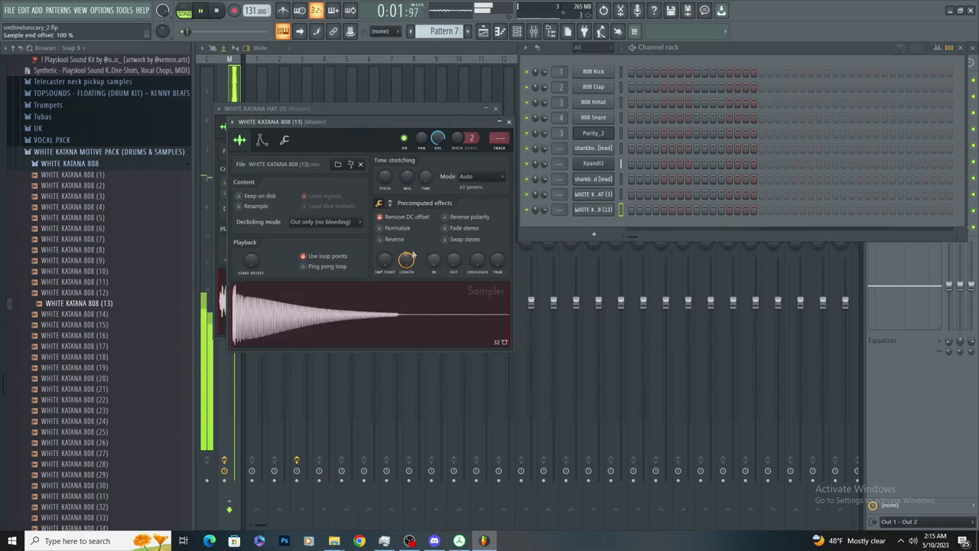
left_click(260, 141)
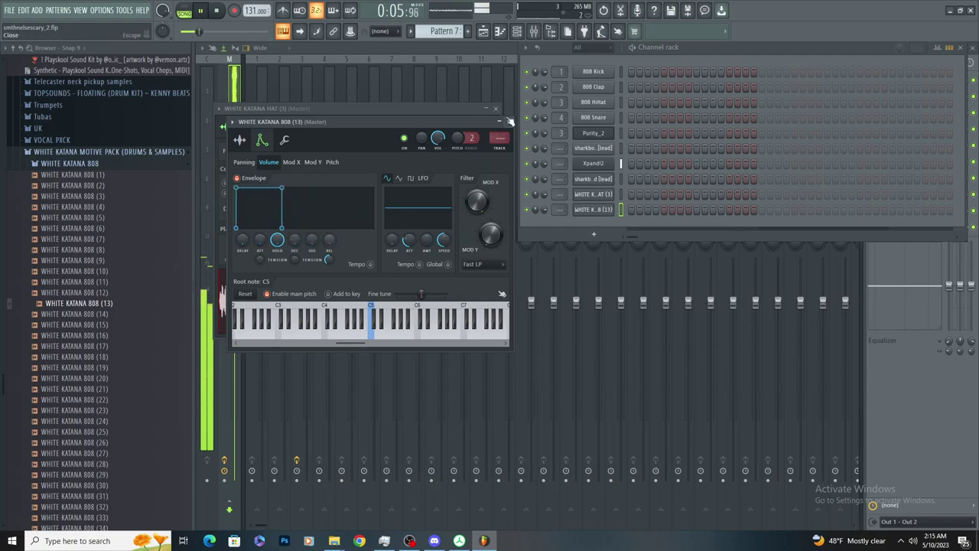
left_click(509, 120)
left_click(229, 508)
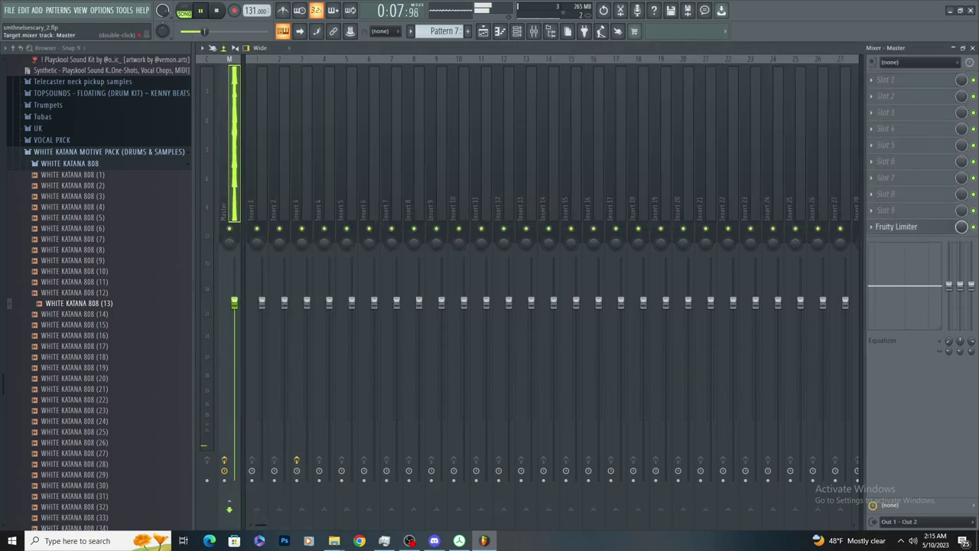
Route Xpand!2 to mixer track 1, WHITE KATANA 808 (13) to 3, WHITE KATANA HAT (3) to 4 and the second sharkboy lead channel to 5
left_click(516, 31)
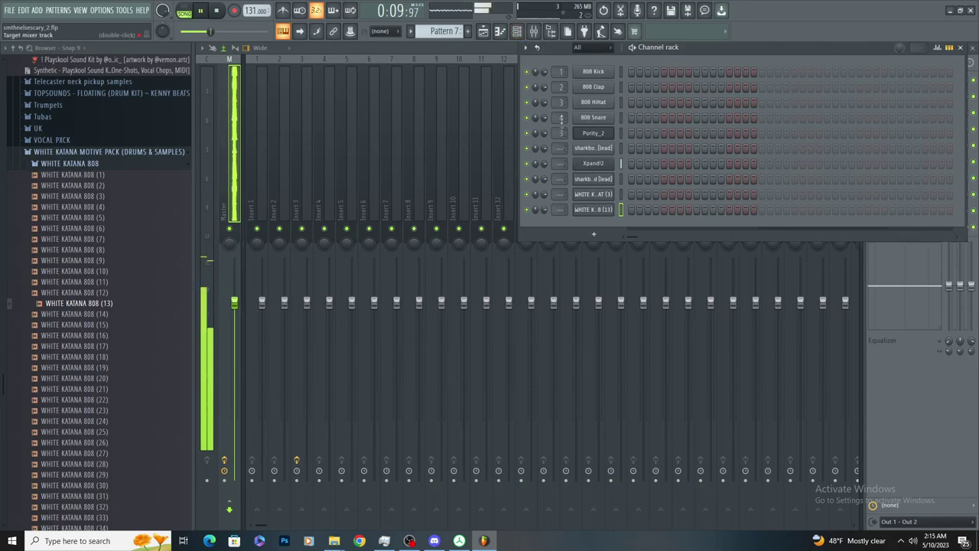
left_click_drag(561, 162, 562, 159)
key("space")
left_click_drag(560, 212, 562, 182)
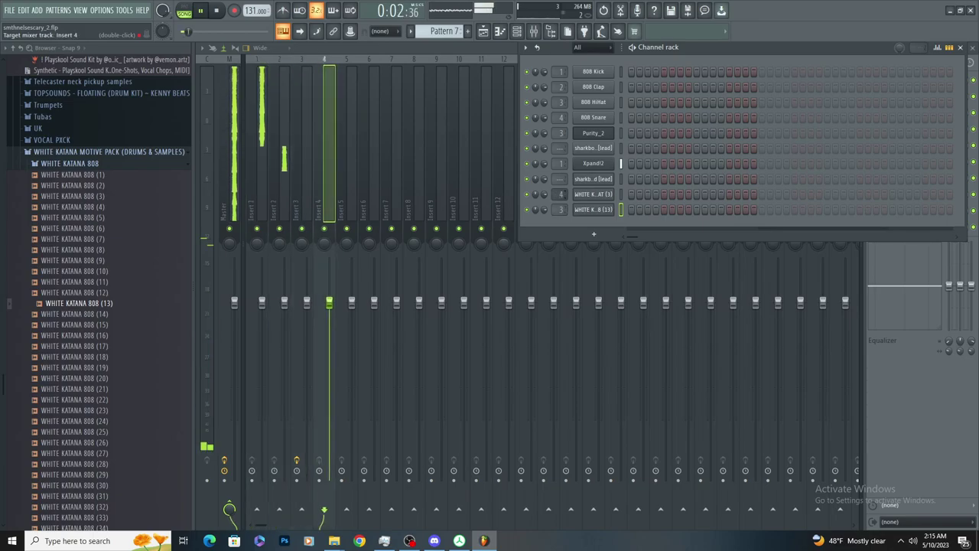
double_click(562, 180)
left_click_drag(563, 179, 563, 176)
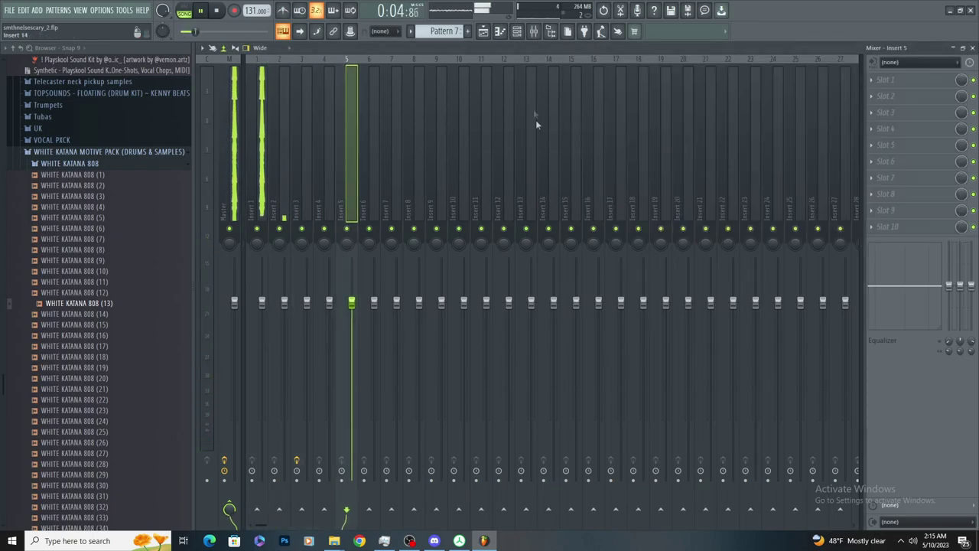
Return to the playlist and switch the sample browser from the WHITE KATANA 808 folder to the 808 folder of drum kit 0
left_click(485, 34)
left_click(117, 162)
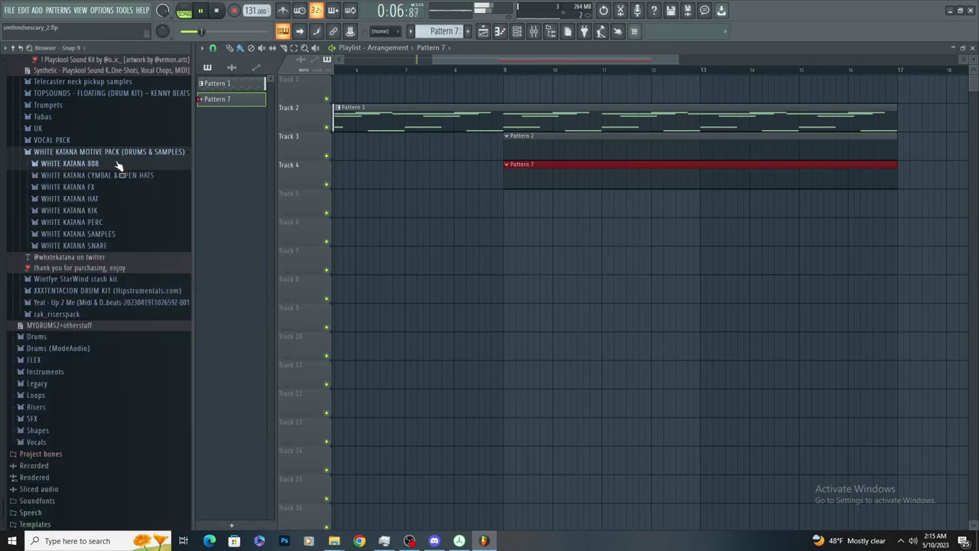
scroll(122, 154, "up", 15)
scroll(399, 202, "down", 4)
scroll(401, 205, "up", 3)
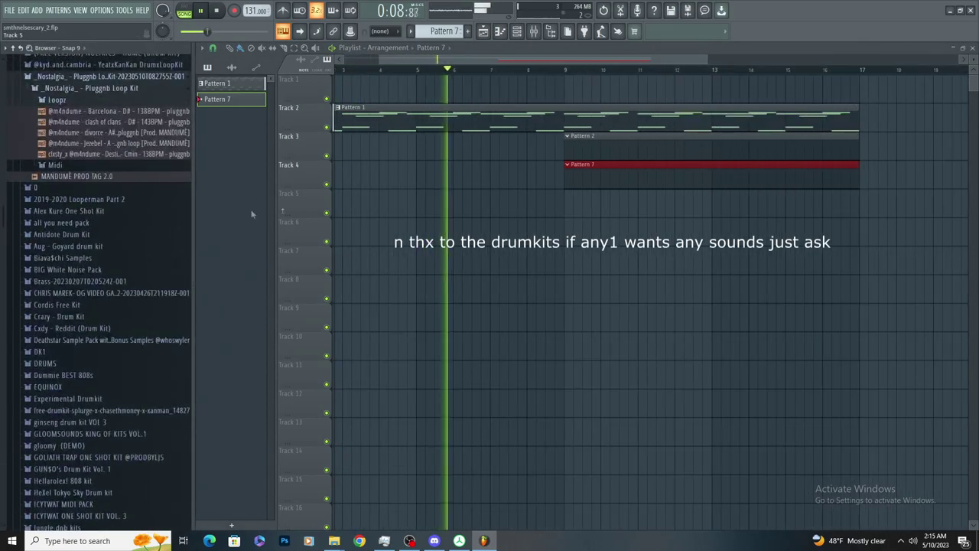
scroll(121, 186, "up", 7)
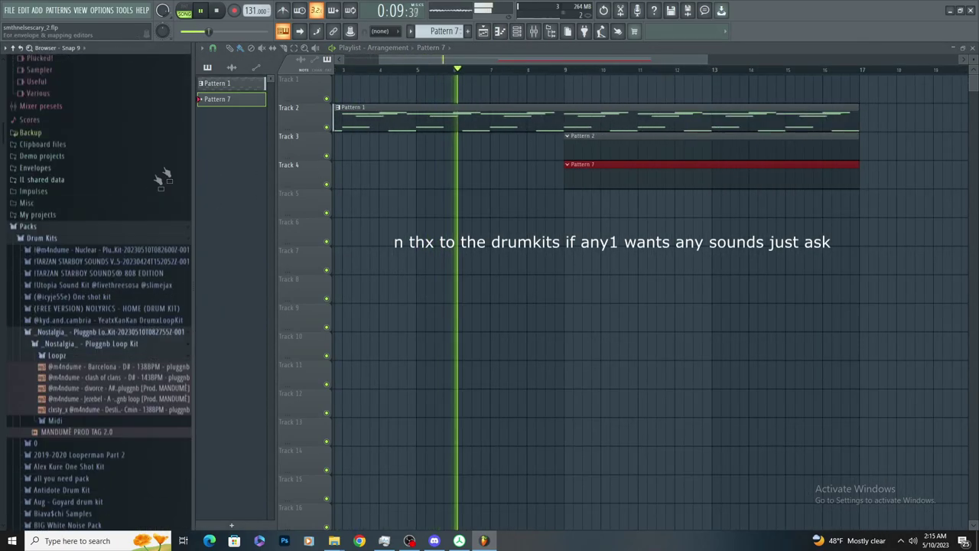
left_click(76, 333)
left_click(83, 344)
scroll(399, 209, "down", 4)
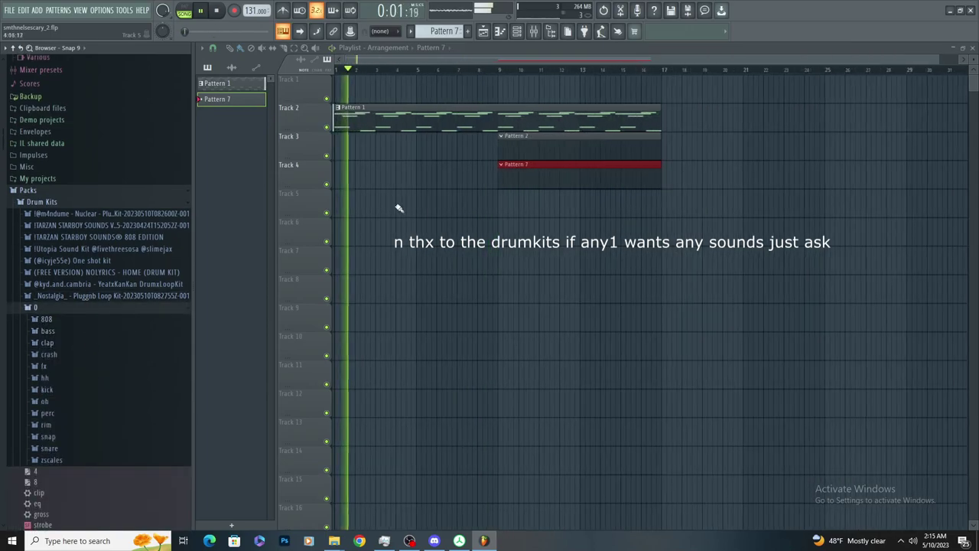
scroll(398, 209, "up", 3)
left_click(91, 323)
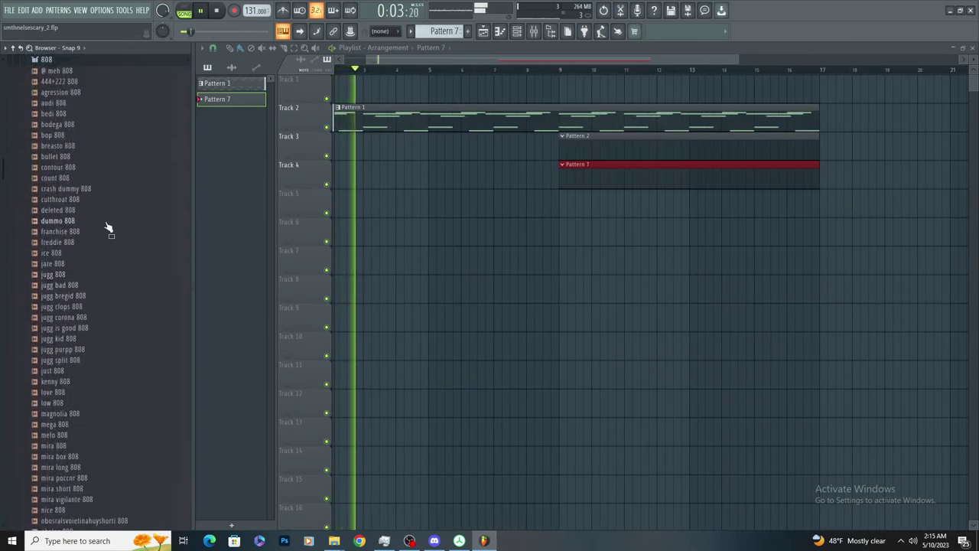
Show the channel rack and load franchise 808 as a new channel
key("F6")
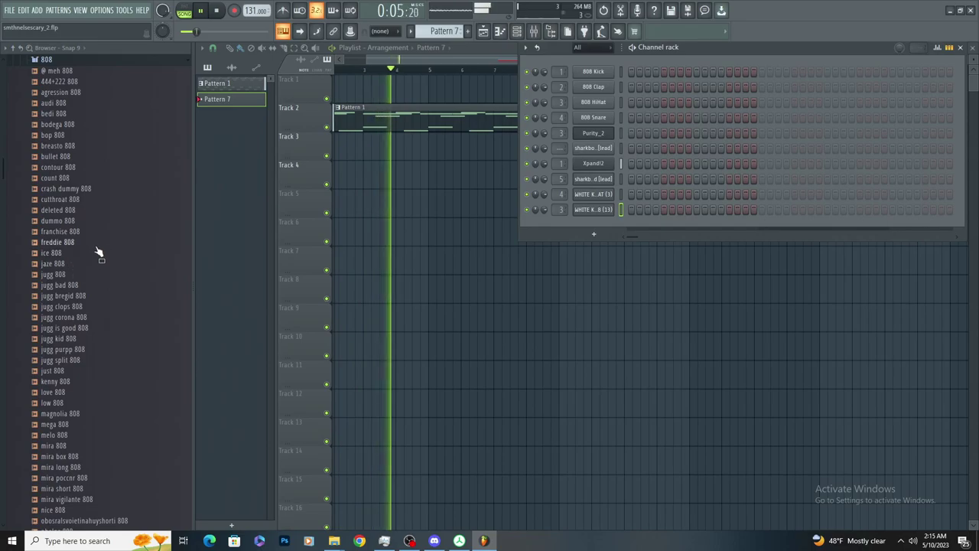
key("space")
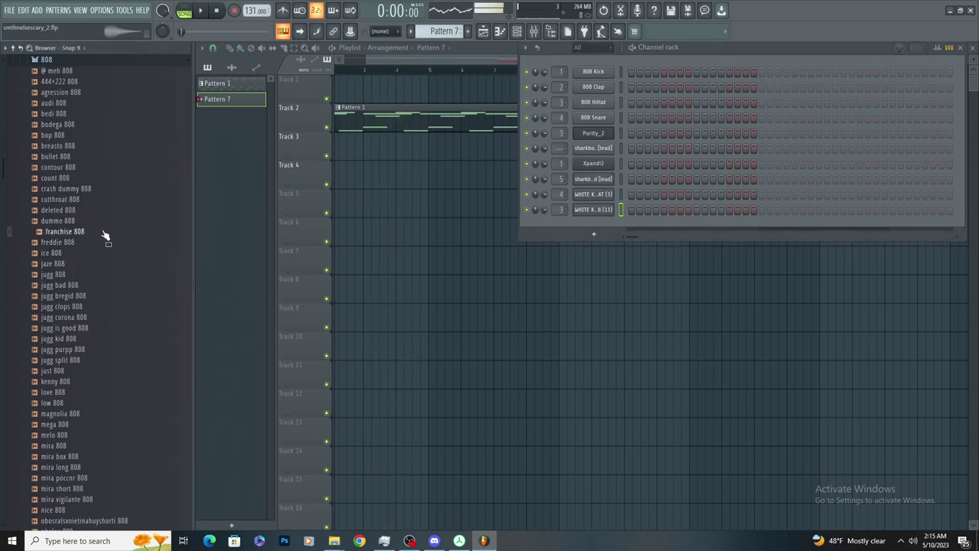
left_click_drag(557, 220, 558, 222)
key("space")
Audition samples in kit 0's 808 folder against the beat and load ice 808 as a new channel
scroll(116, 206, "up", 5)
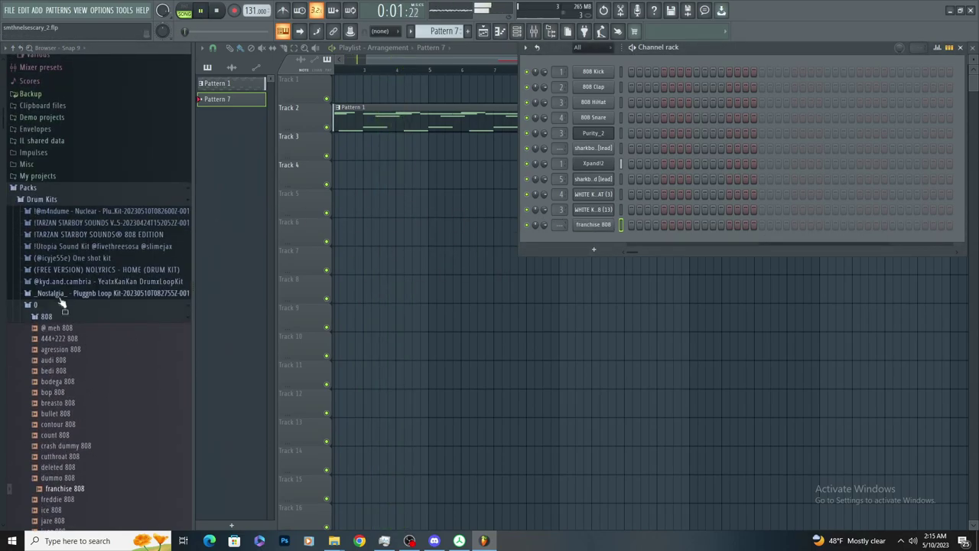
left_click(62, 316)
left_click(75, 318)
key("space")
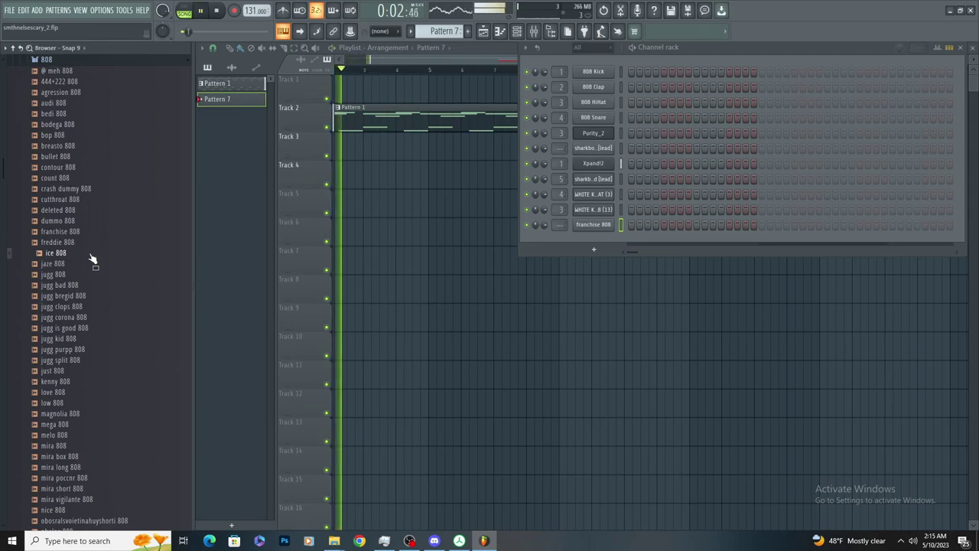
key("space")
left_click_drag(92, 256, 561, 246)
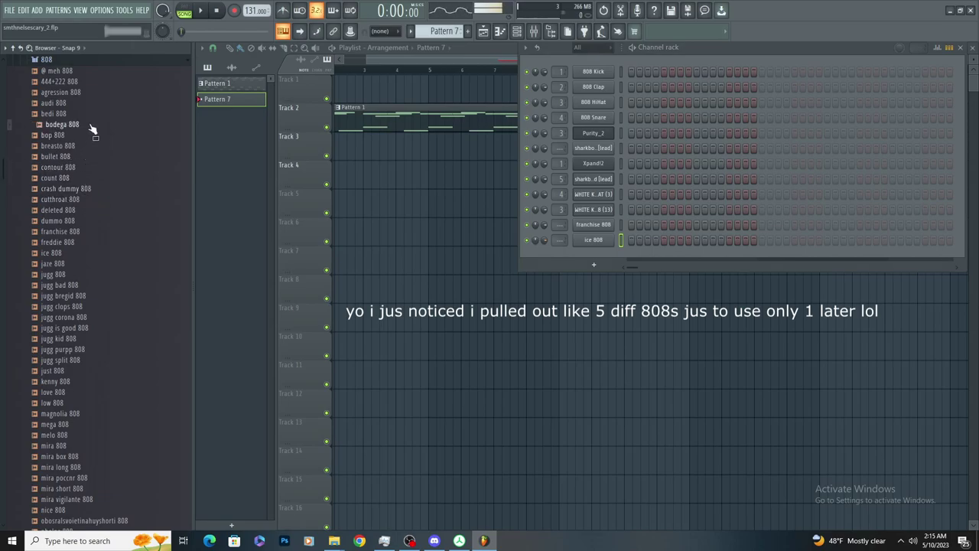
Audition further 808 samples throughout the 808 folder of kit 0
scroll(100, 271, "down", 9)
left_click(94, 278)
scroll(100, 286, "up", 9)
scroll(101, 264, "down", 15)
scroll(88, 225, "up", 15)
Collapse kit 0 and expand the One shot kit down to its instrument folders
scroll(75, 208, "up", 7)
left_click(63, 304)
left_click(73, 259)
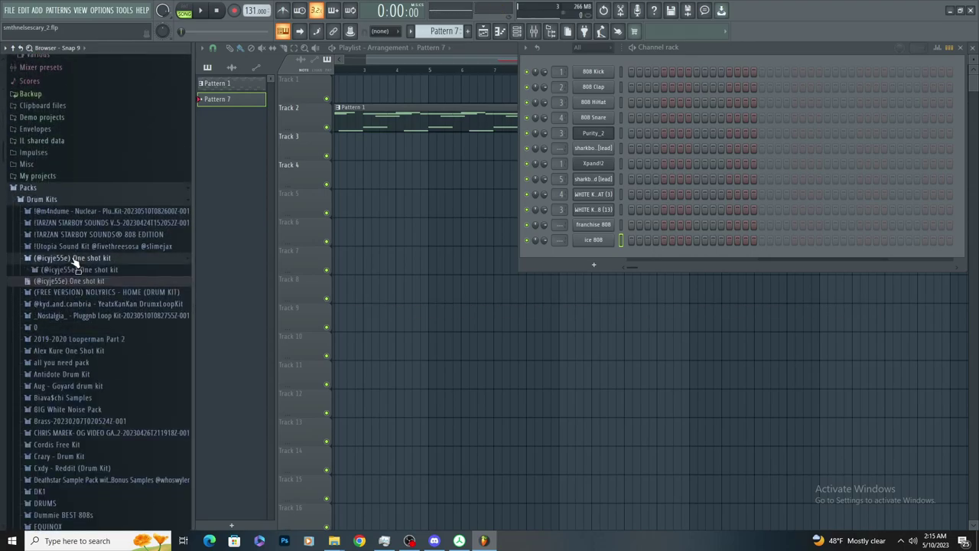
left_click(78, 271)
left_click(89, 283)
left_click(100, 313)
left_click(93, 282)
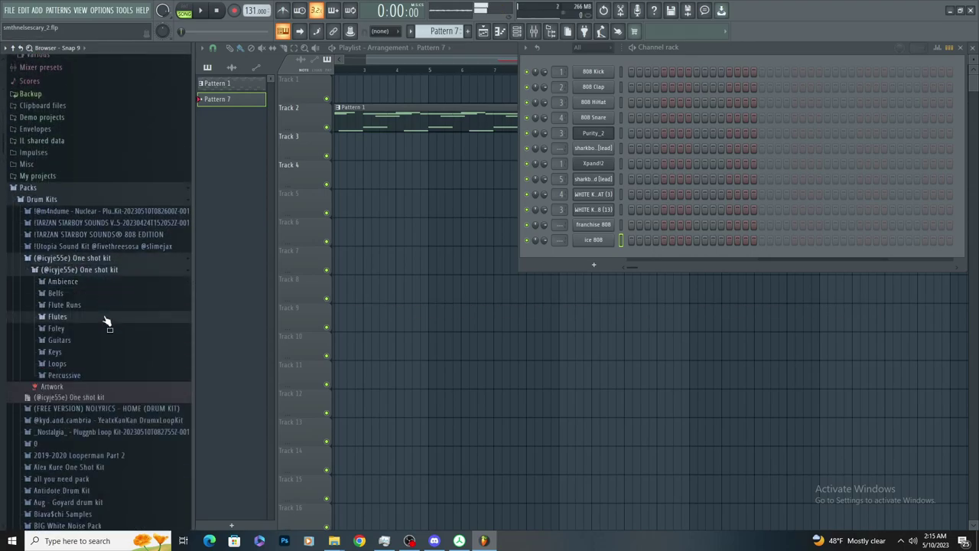
Audition the samples in the Flutes folder and load Flute - Sensei as a new channel
left_click(104, 318)
left_click(102, 352)
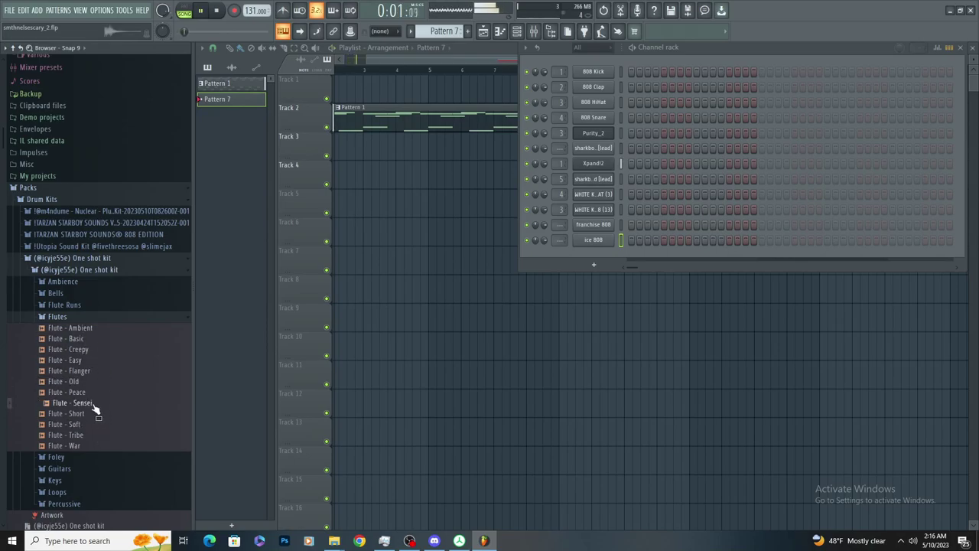
left_click_drag(95, 410, 533, 263)
key("space")
Collapse the Flutes folder, look through the Foley and Keys samples and open the Guitars folder
left_click(113, 318)
left_click(109, 354)
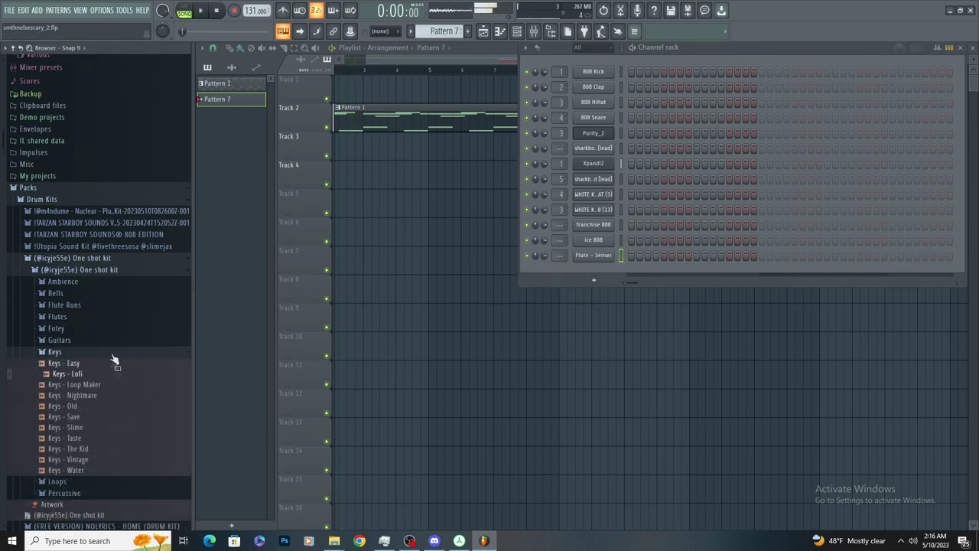
left_click(111, 330)
left_click(110, 330)
left_click(109, 353)
left_click(115, 341)
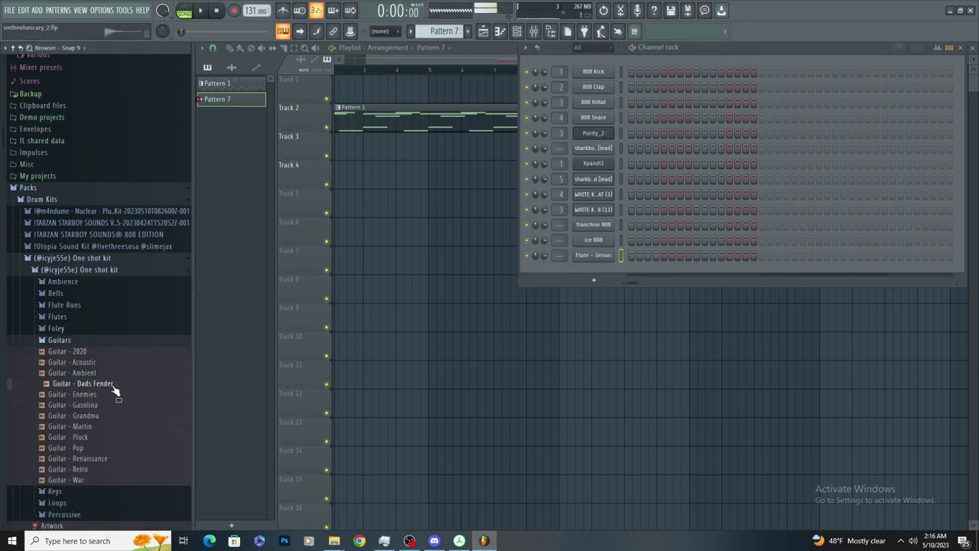
Audition the guitar samples and load Guitar - Dads Fender as a new channel
left_click(120, 394)
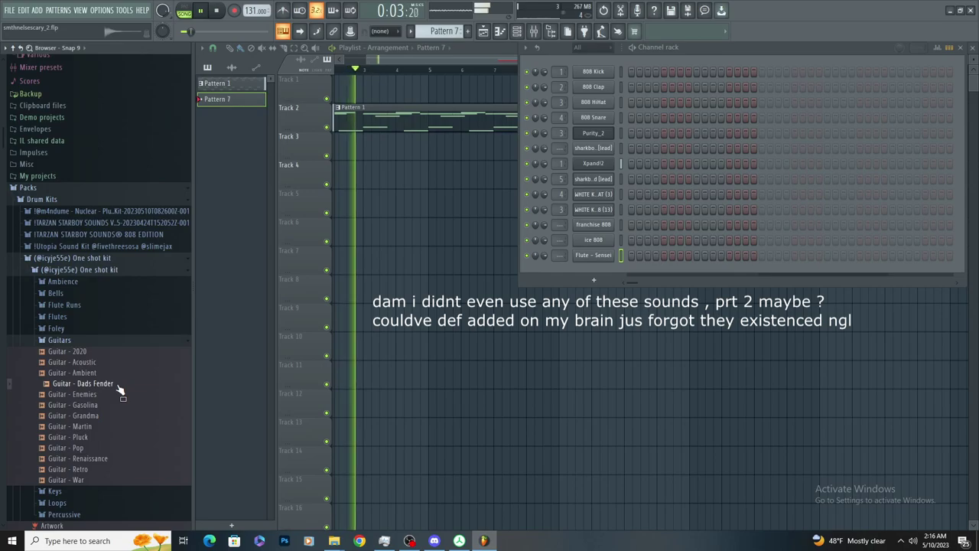
left_click_drag(119, 387, 590, 268)
key("space")
Load Guitar - Martin and Guitar - Gasolina as new channels
left_click(142, 406)
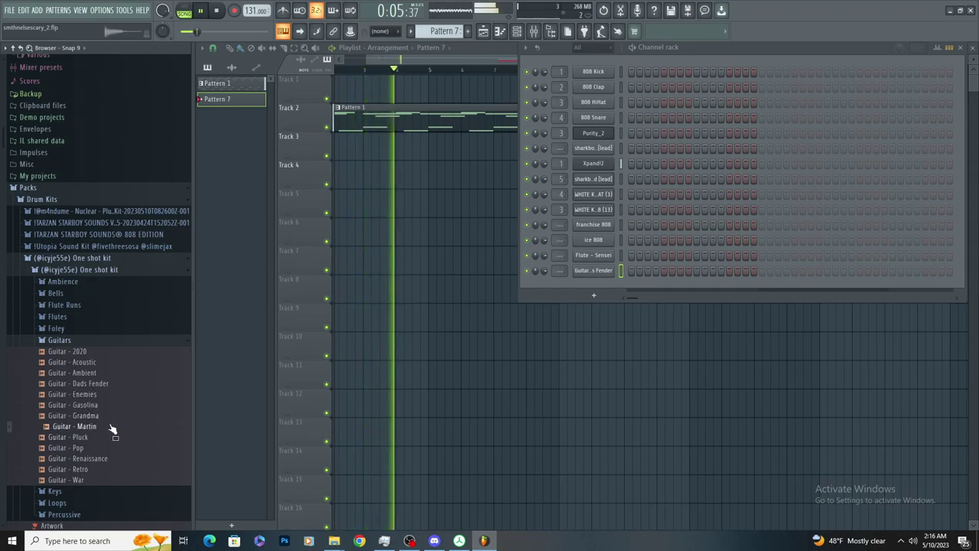
left_click_drag(111, 430, 512, 331)
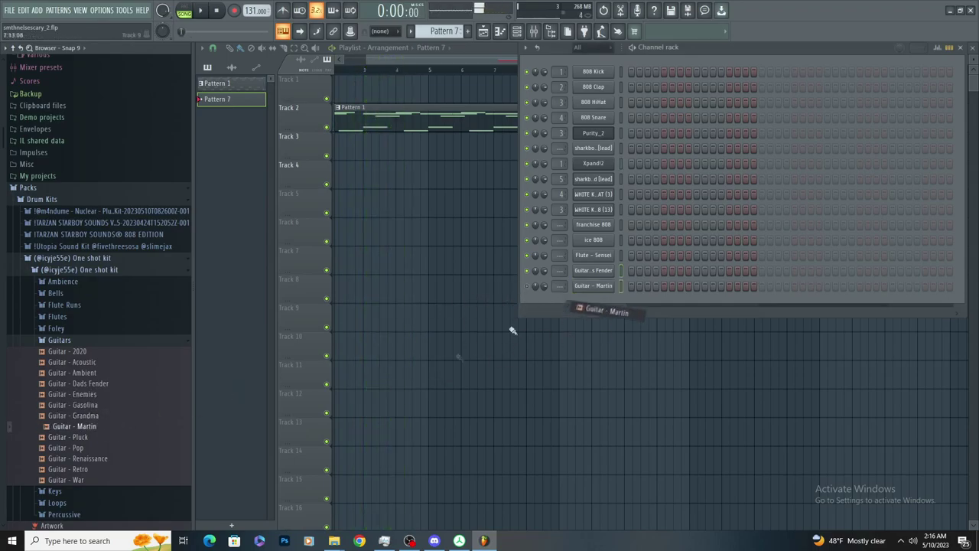
left_click_drag(549, 297, 579, 300)
Activate the volume envelope of the Guitar - Gasolina channel, raise its hold and set its sustain to 0%
left_click(579, 300)
key("space")
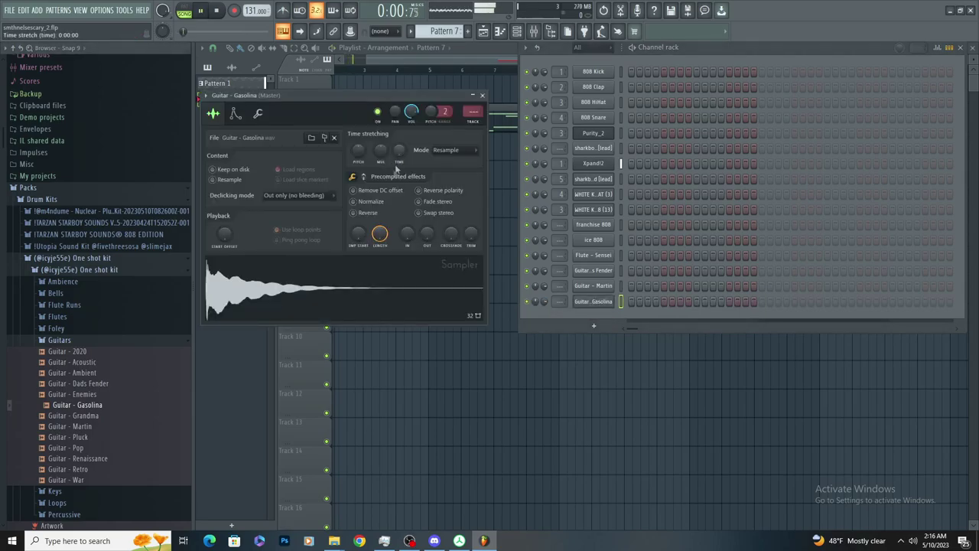
left_click(235, 114)
left_click_drag(250, 214, 250, 184)
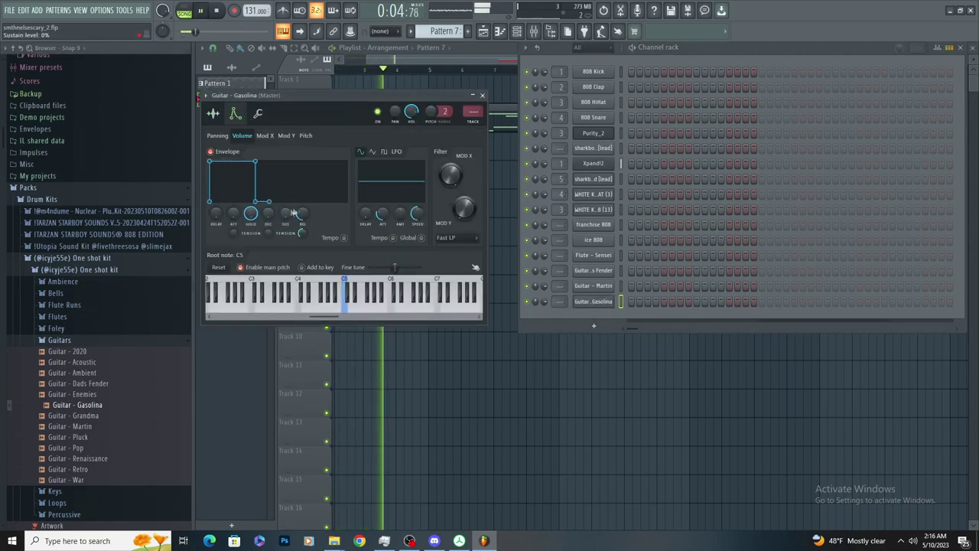
Raise the hold and lower the decay of the Guitar - Martin channel's volume envelope
left_click(588, 289)
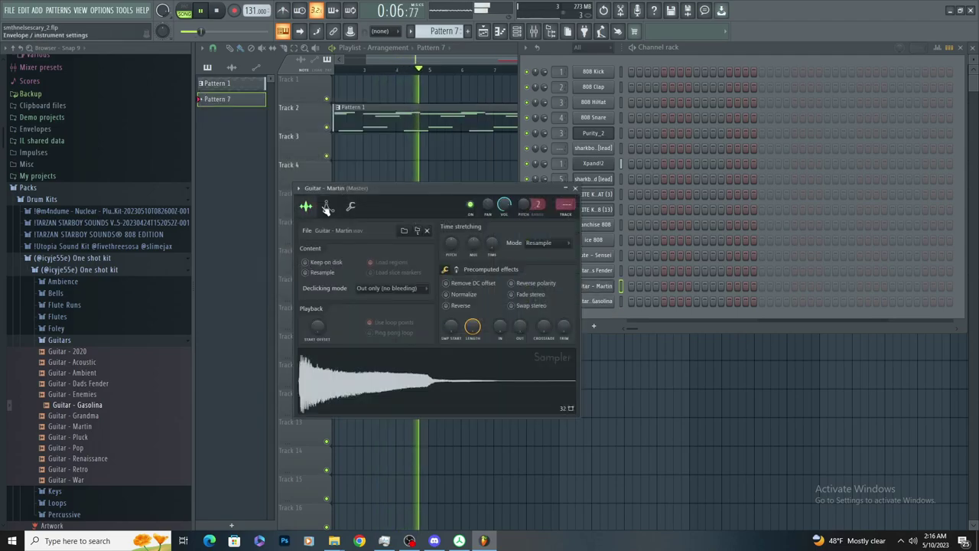
left_click(328, 206)
left_click_drag(343, 306, 343, 283)
left_click_drag(361, 306, 395, 336)
Lower the sustain and release of the Guitar - Dads Fender channel's volume envelope
left_click(589, 271)
left_click(315, 193)
left_click_drag(364, 293, 364, 321)
left_click_drag(382, 293, 382, 321)
Stop playback, switch to Pattern 2 and show the piano roll of the Guitar - Dads Fender channel
left_click(389, 154)
right_click(389, 152)
scroll(547, 100, "up", 3)
scroll(569, 90, "down", 3)
scroll(616, 78, "up", 3)
key("space")
left_click(502, 72)
key("F7")
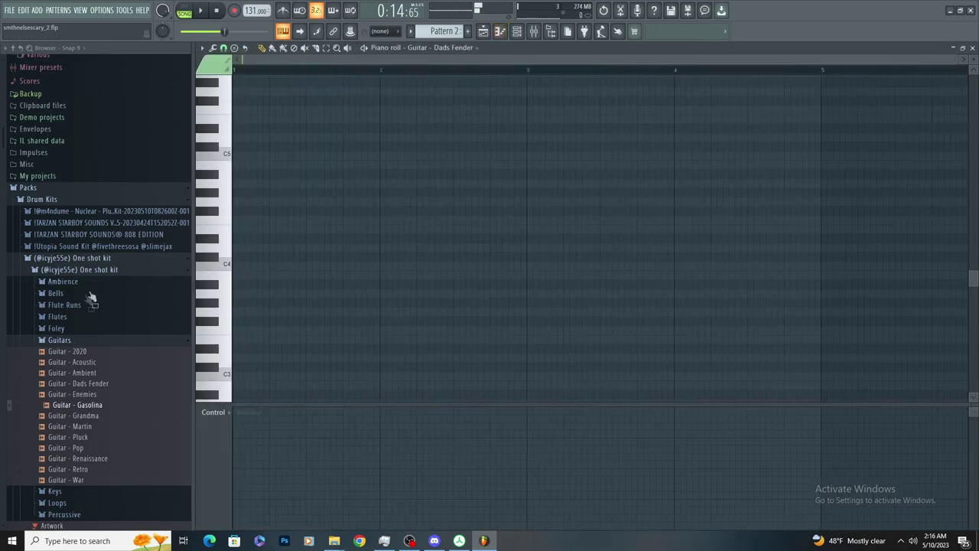
Collapse the One shot kit, return to kit 0's 808 samples and load jugg purpp 808 as a new channel
left_click(78, 260)
left_click(65, 304)
scroll(106, 130, "down", 5)
left_click(557, 30)
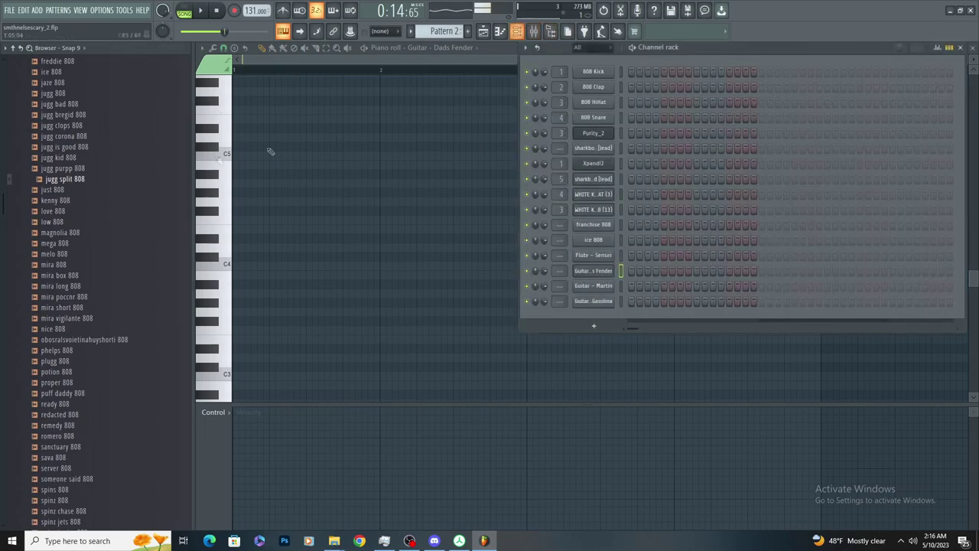
left_click_drag(566, 315, 594, 312)
Activate the jugg purpp 808 channel's volume envelope with raised hold and route the channel to mixer track 10
left_click(585, 316)
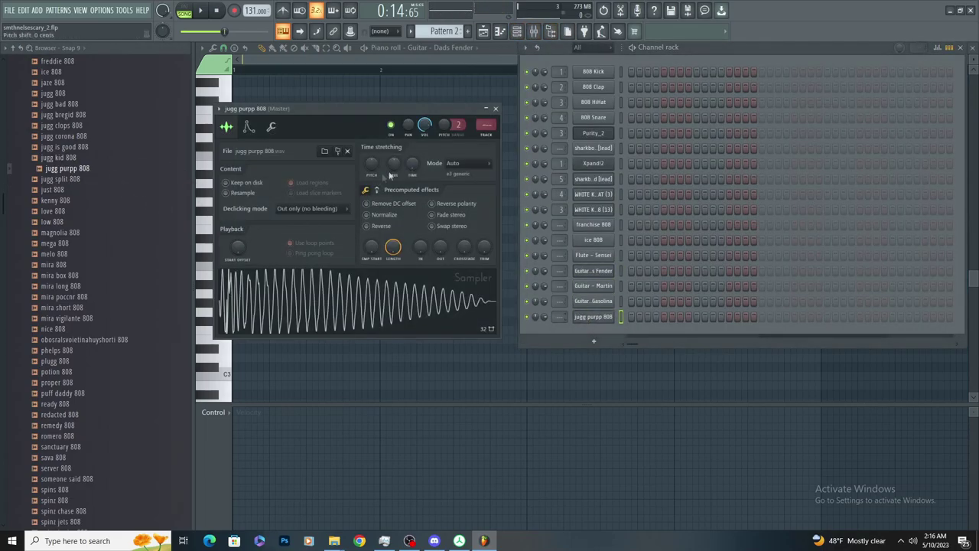
left_click(249, 126)
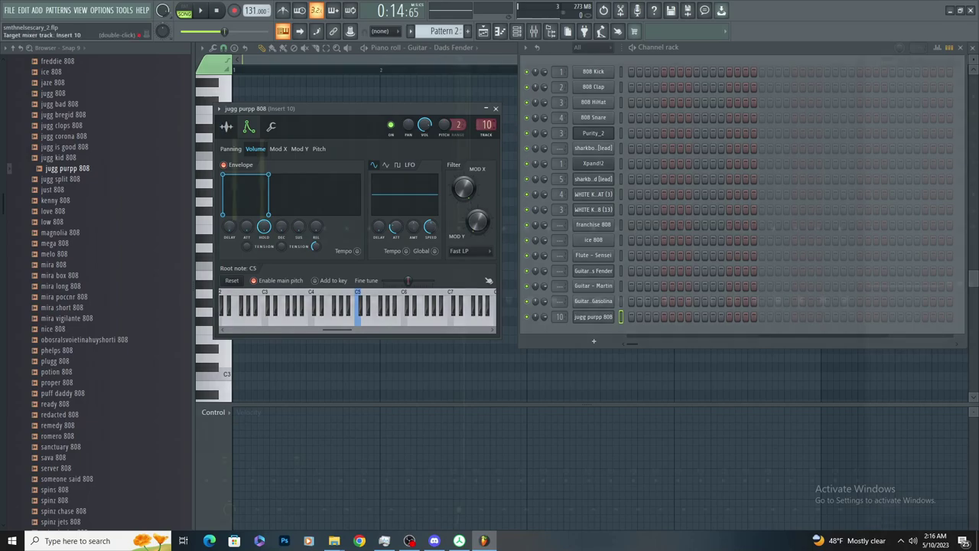
double_click(494, 125)
Add Fruity parametric EQ 2 to slot 1 of Insert 10 and cut the highs by pulling bands 2 to 7 fully down
left_click(904, 79)
left_click(743, 356)
left_click_drag(497, 261, 540, 318)
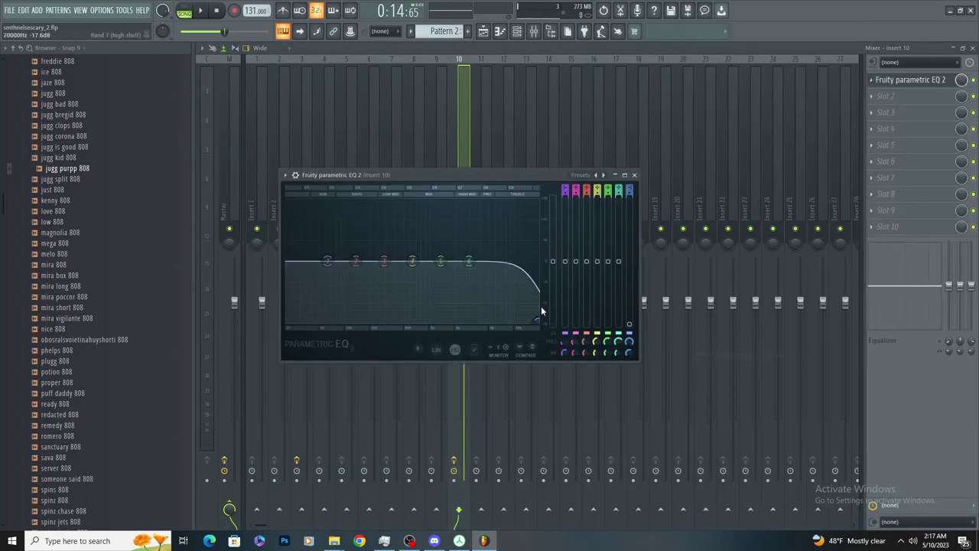
left_click_drag(442, 273, 375, 266)
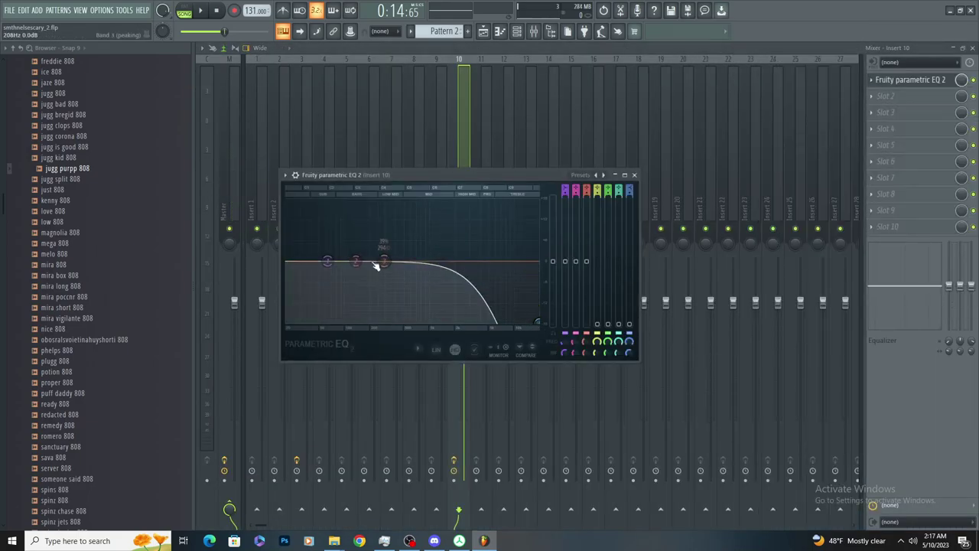
left_click_drag(430, 297, 508, 322)
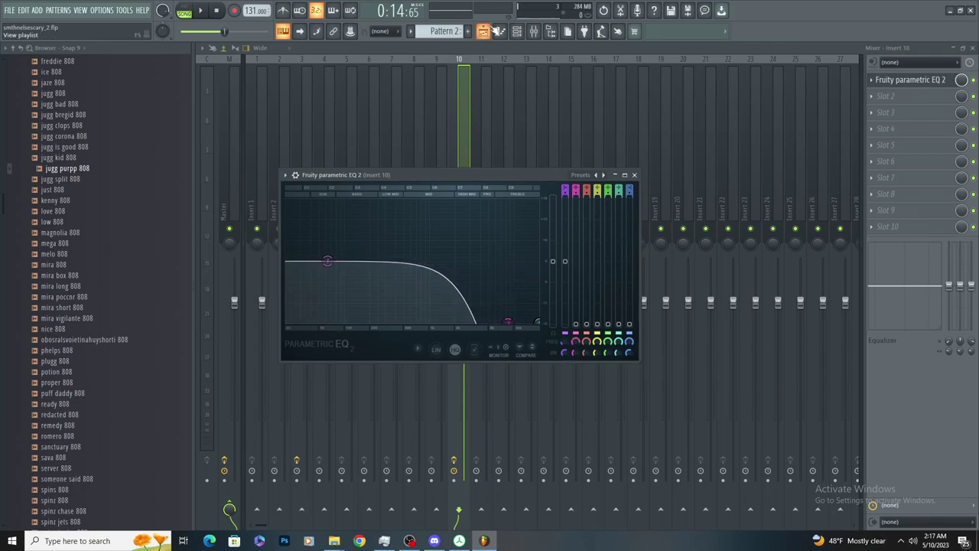
Select Pattern 7 from the playlist and paste the melody notes into the jugg purpp 808 piano roll
left_click(489, 28)
key("space")
key("space")
left_click(566, 162)
left_click(502, 33)
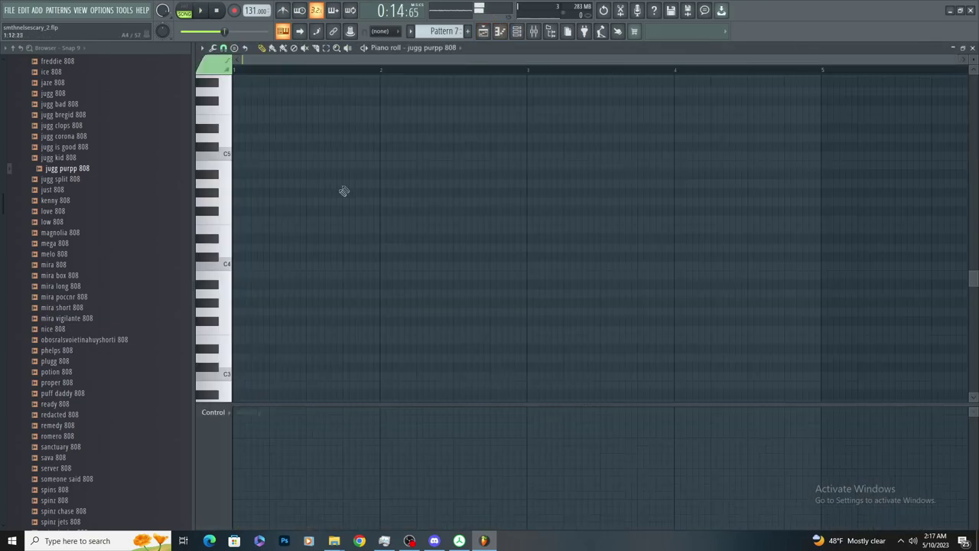
key("ctrl+v")
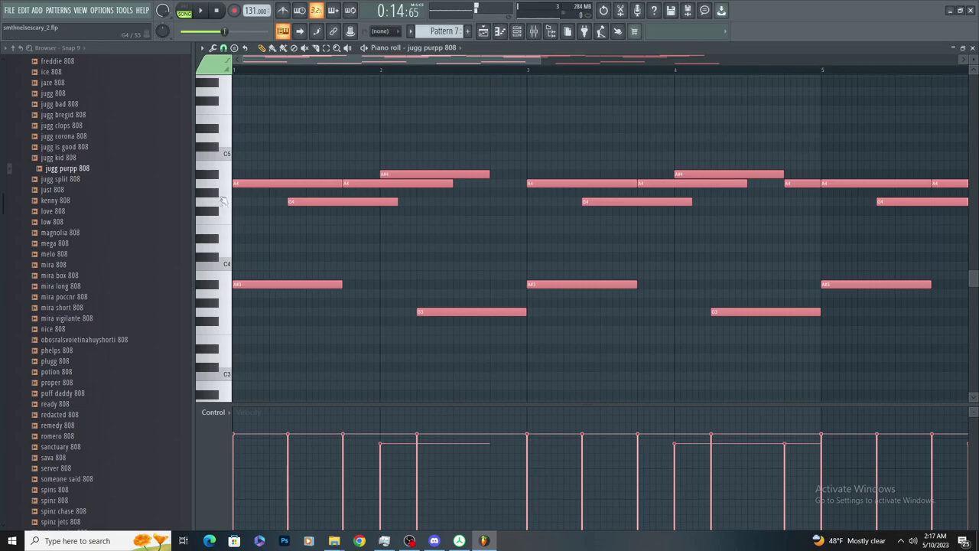
Deselect the pasted melody notes and raise their velocities to maximum
scroll(259, 275, "up", 3)
scroll(276, 276, "down", 6)
scroll(307, 341, "down", 3)
left_click(307, 341)
right_click(309, 341)
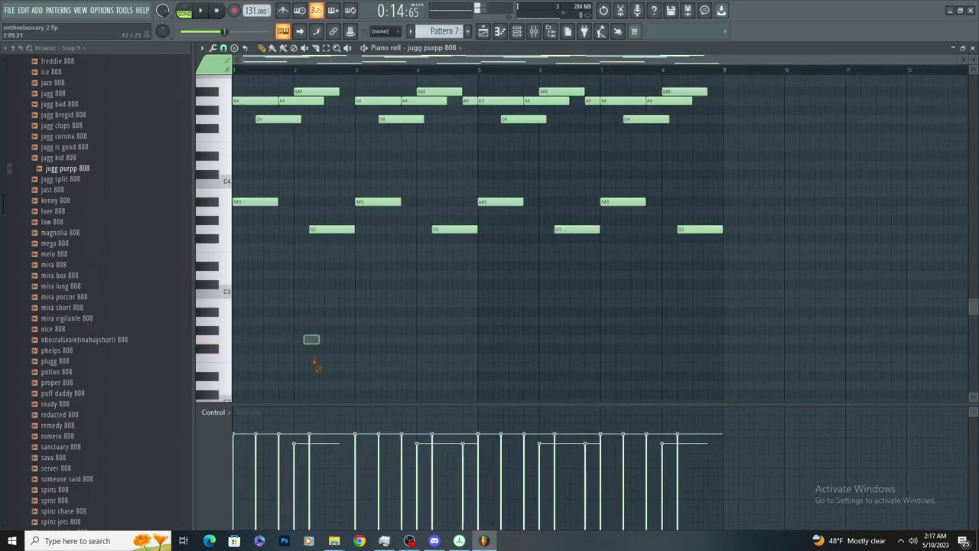
scroll(235, 107, "up", 3)
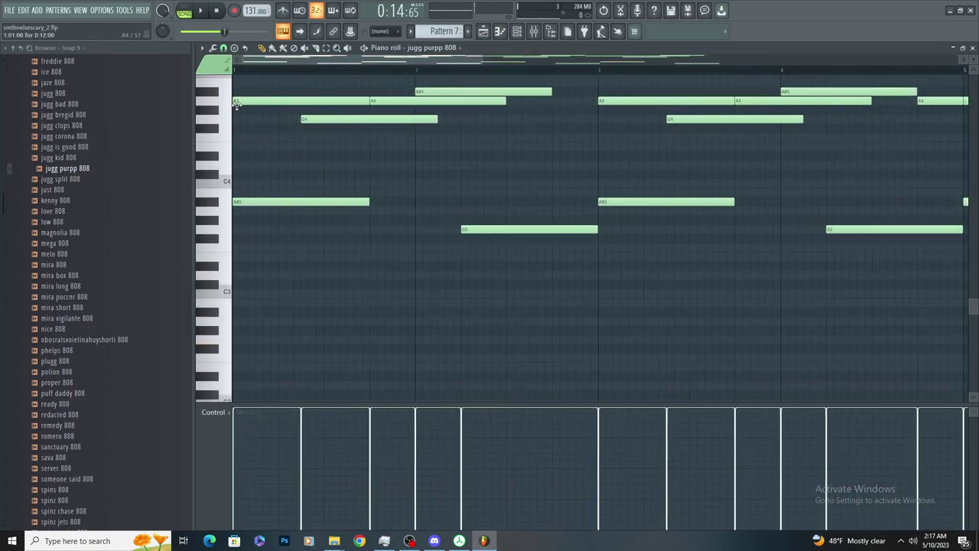
Raise bar 1's opening note to A#4, delete the other overlapping notes in that bar and play the pattern back
left_click_drag(267, 110, 268, 100)
mouse_move(265, 92)
left_mouse_down()
mouse_move(257, 82)
mouse_move(247, 91)
left_mouse_up()
right_click(283, 101)
right_click(318, 120)
key("space")
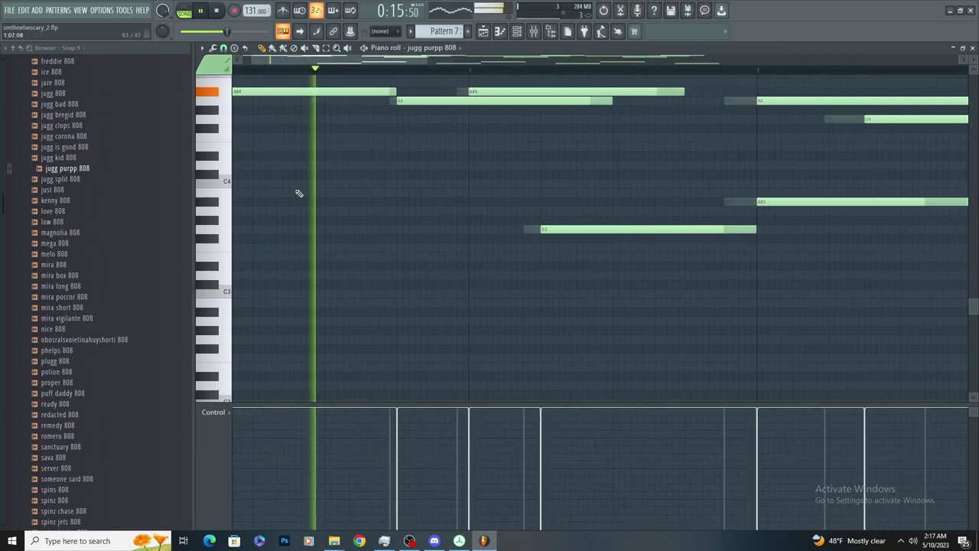
scroll(298, 161, "up", 4)
scroll(395, 214, "up", 3)
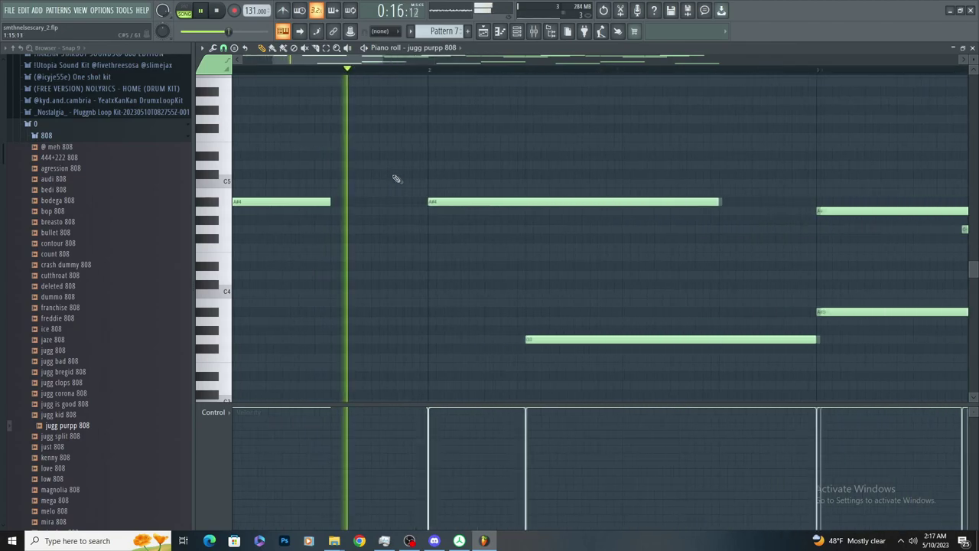
Move bar 2's A#4 note to A4 at step 5, lined up with the G3 note below
mouse_move(488, 194)
left_mouse_down()
mouse_move(583, 192)
mouse_move(646, 209)
left_mouse_up()
key("ctrl+z")
scroll(562, 299, "down", 3)
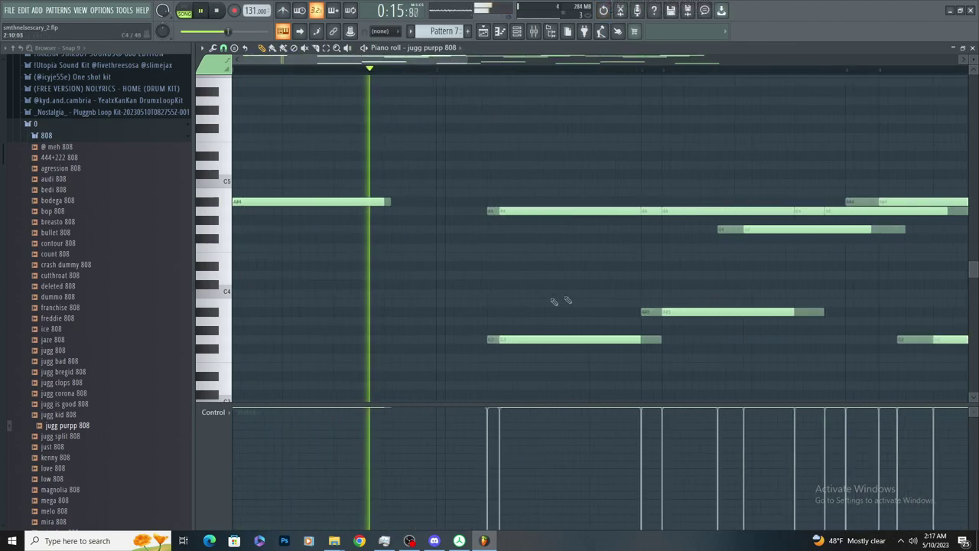
right_click(524, 339)
key("ctrl+z")
right_click(481, 342)
key("ctrl+z")
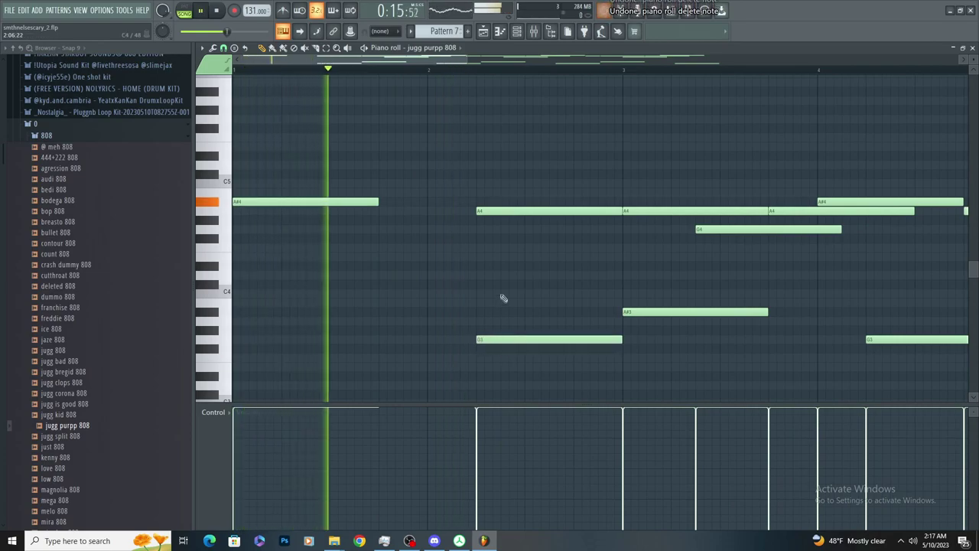
Lower bar 2's A4 note to G4, delete the G3 below it and clear the low A#3 and overlapping G4 from bar 3
mouse_move(502, 212)
left_mouse_down()
mouse_move(511, 249)
mouse_move(508, 221)
left_mouse_up()
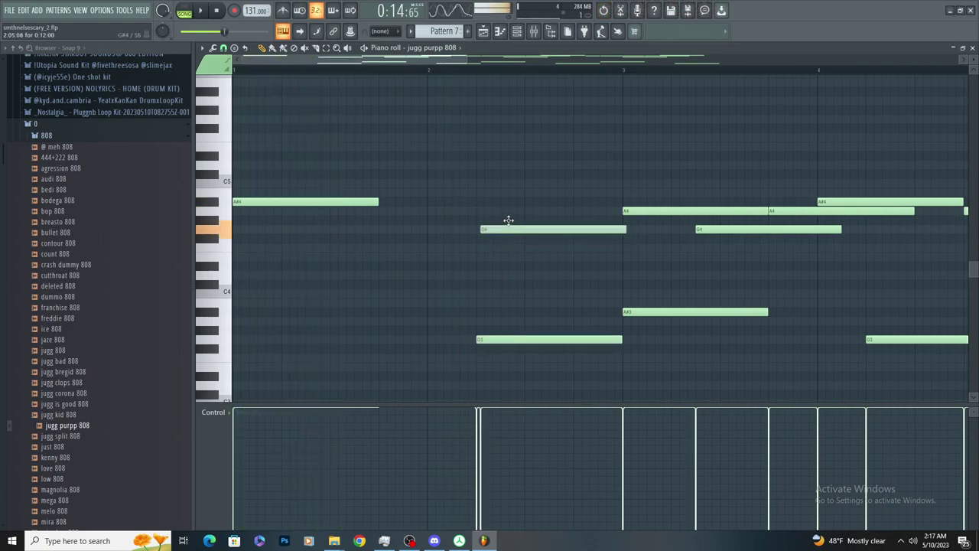
key("space")
right_click(505, 339)
scroll(504, 350, "down", 3)
scroll(486, 318, "up", 3)
scroll(472, 336, "down", 2)
left_click_drag(490, 311, 479, 277)
right_click(479, 276)
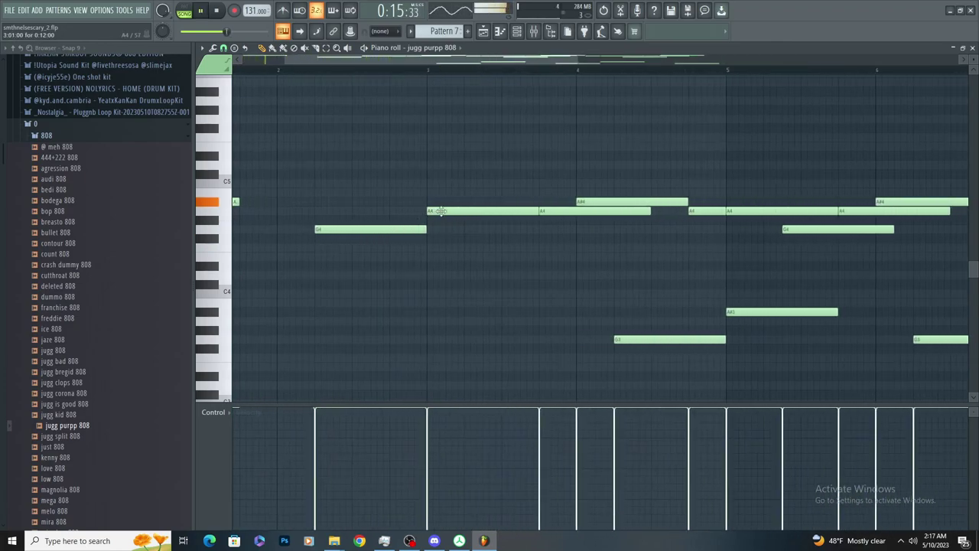
Raise bar 3's opening note to A#4 and remove the stray low notes from bar 3
mouse_move(441, 210)
left_mouse_down()
mouse_move(445, 191)
mouse_move(440, 204)
left_mouse_up()
scroll(535, 243, "down", 3)
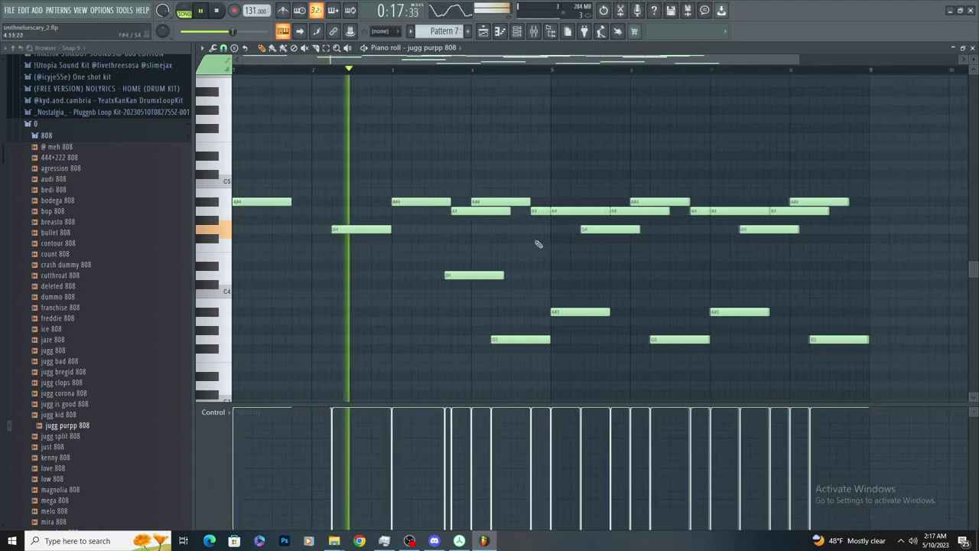
scroll(529, 243, "up", 3)
right_click(436, 276)
scroll(346, 299, "up", 3)
scroll(351, 299, "down", 4)
left_click(402, 283)
right_click(406, 282)
scroll(357, 243, "up", 4)
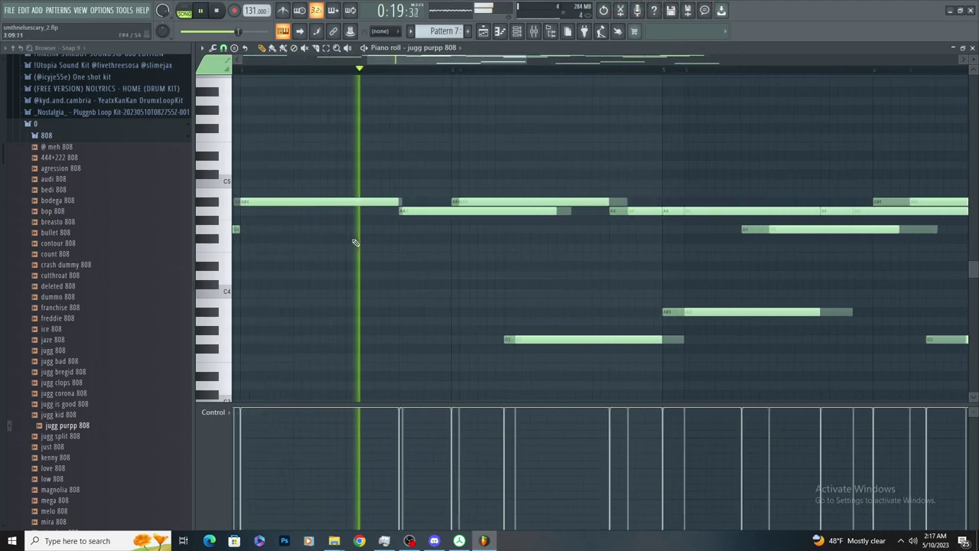
Shift bar 4's A#4 note to step 3 and shorten it, trimming the preceding A4 to end where it starts
key("space")
key("space")
scroll(443, 240, "down", 3)
scroll(472, 189, "up", 4)
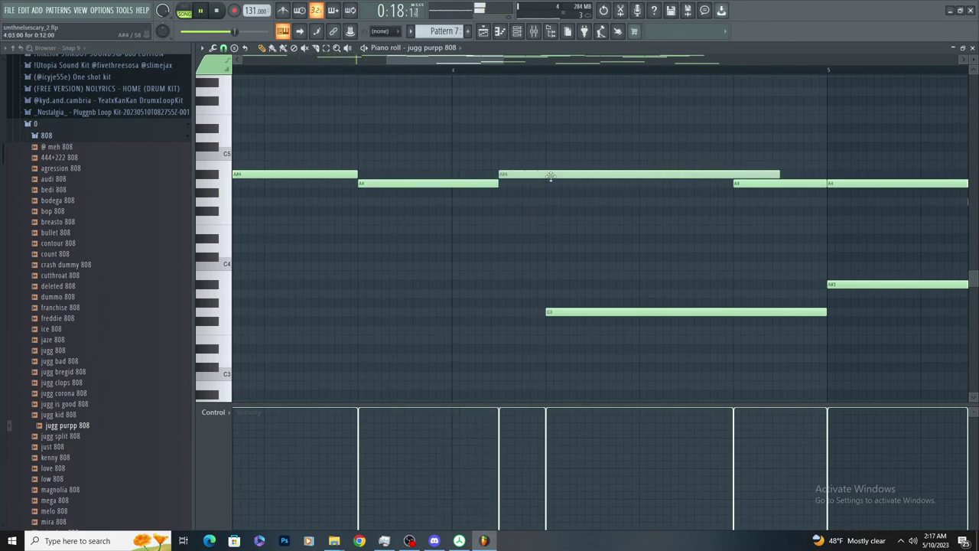
left_click_drag(773, 174, 712, 183)
key("ctrl+z")
key("space")
key("space")
key("ctrl+z")
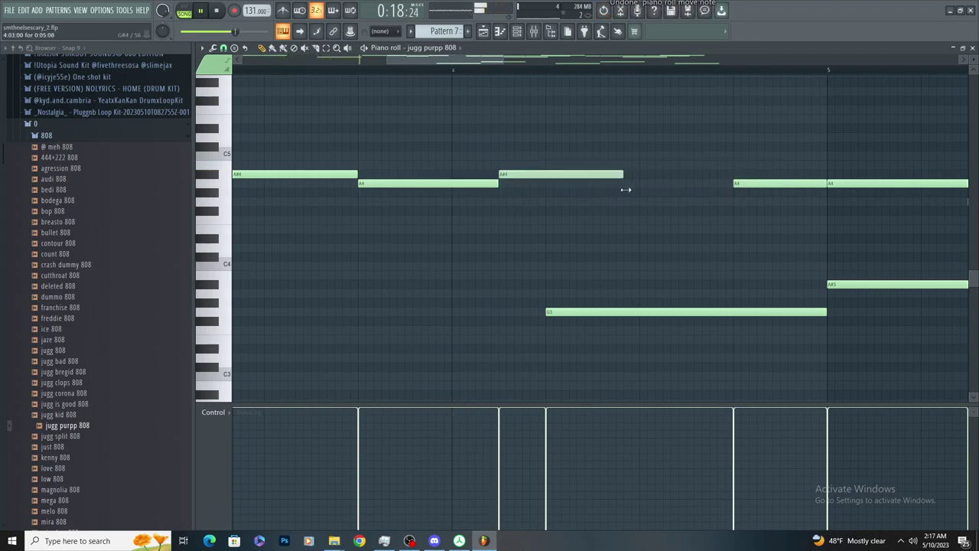
Move bar 4's G3 note to step 9, shorten it to six steps and raise it an octave to G4
left_click_drag(575, 312, 666, 312)
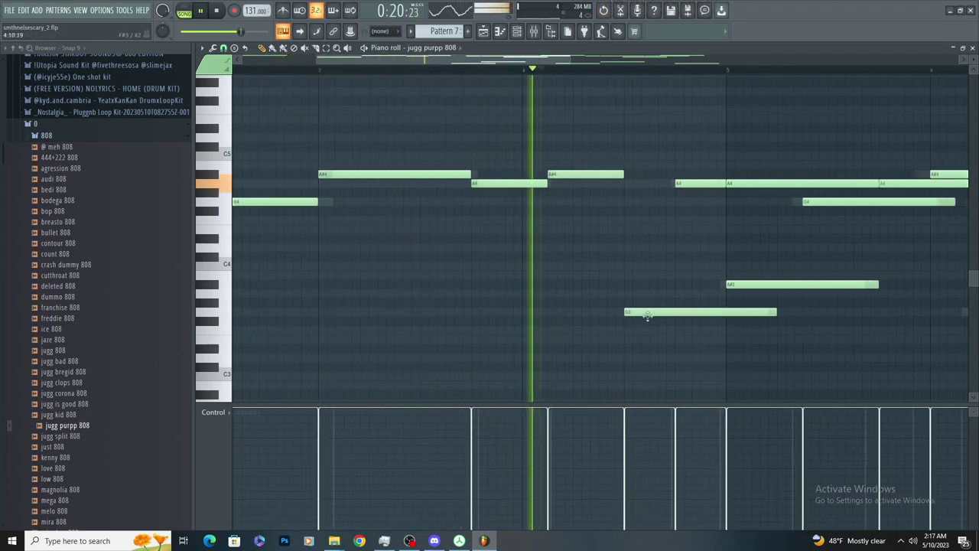
left_click_drag(794, 311, 716, 328)
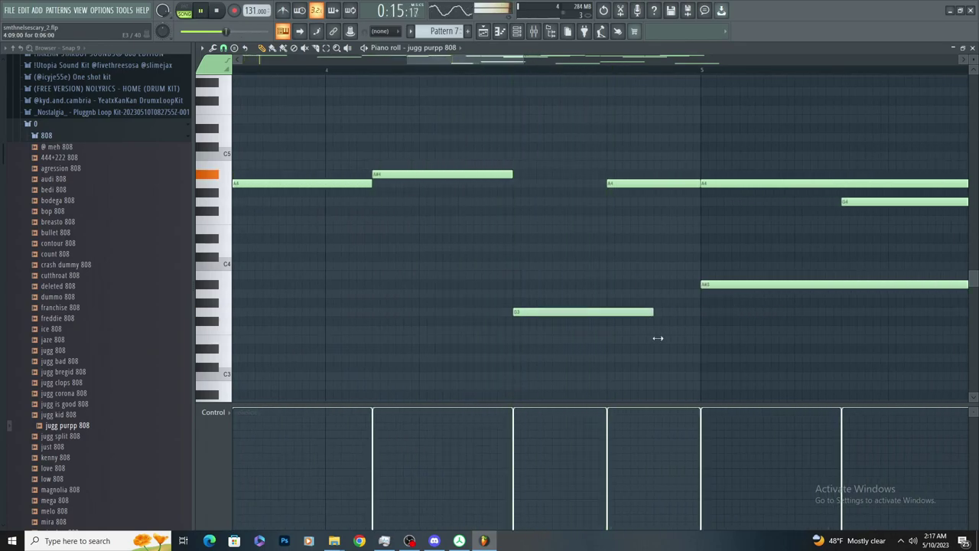
left_click_drag(519, 266, 629, 346)
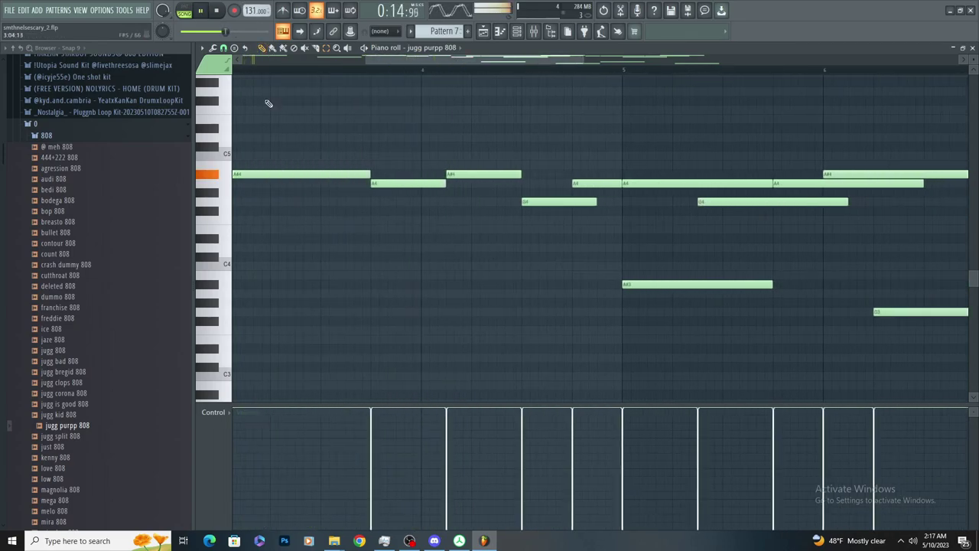
Add short slide notes in bar 4, on A#4 at the bar's start and on A4 at step 13
scroll(405, 158, "up", 2)
left_click(428, 164)
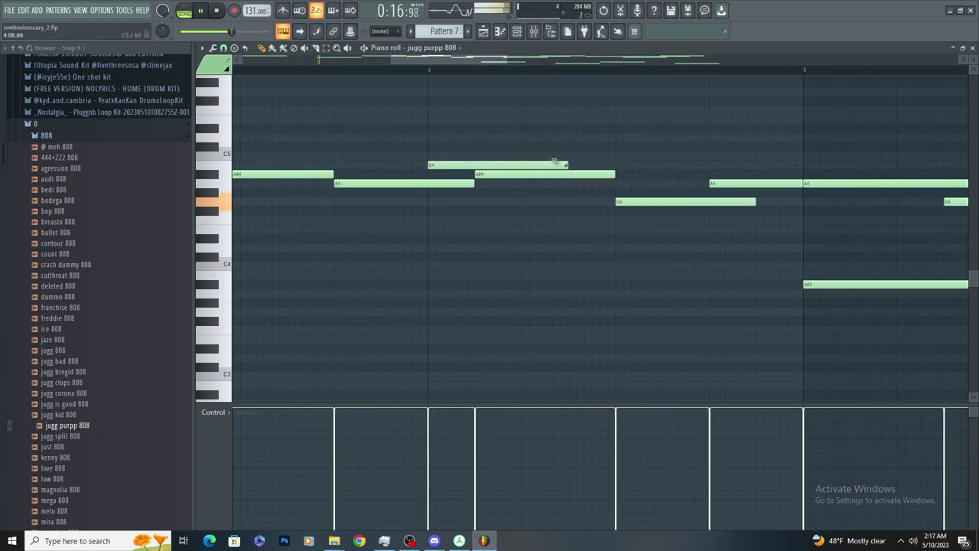
left_click_drag(427, 176, 428, 175)
left_click_drag(711, 175, 712, 184)
left_click_drag(750, 183, 799, 212)
key("ctrl+z")
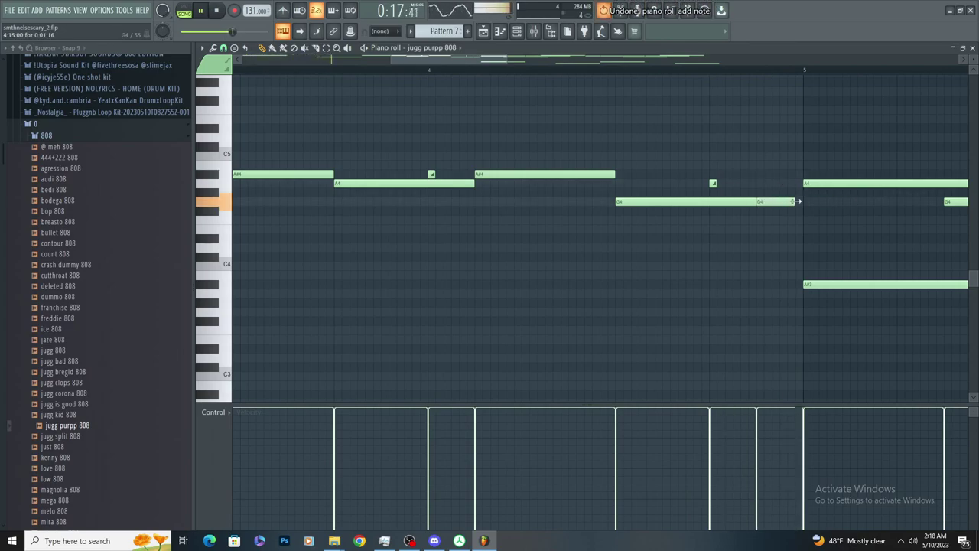
Raise the slide note at step 13 of bar 4 an octave and start the short A4 note at step 15
left_click(327, 49)
left_click_drag(734, 176, 703, 183)
key("ctrl+Up")
scroll(691, 184, "down", 5)
scroll(633, 195, "up", 3)
scroll(604, 203, "down", 2)
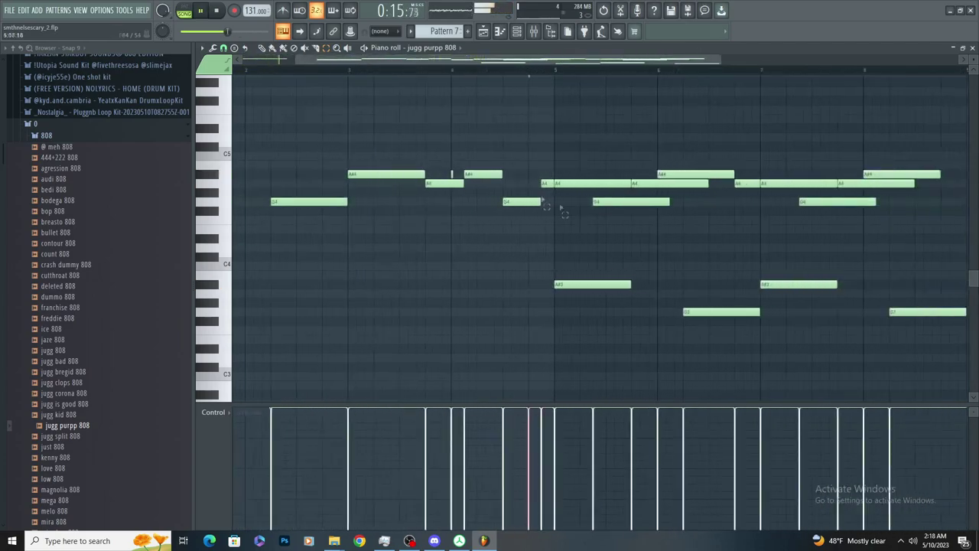
Delete the overlapping A4 and G4 notes at bar 5's start and raise the low A#3 and G3 notes through bar 8 an octave
left_click_drag(469, 175, 535, 208)
key("Delete")
left_click_drag(524, 283, 900, 375)
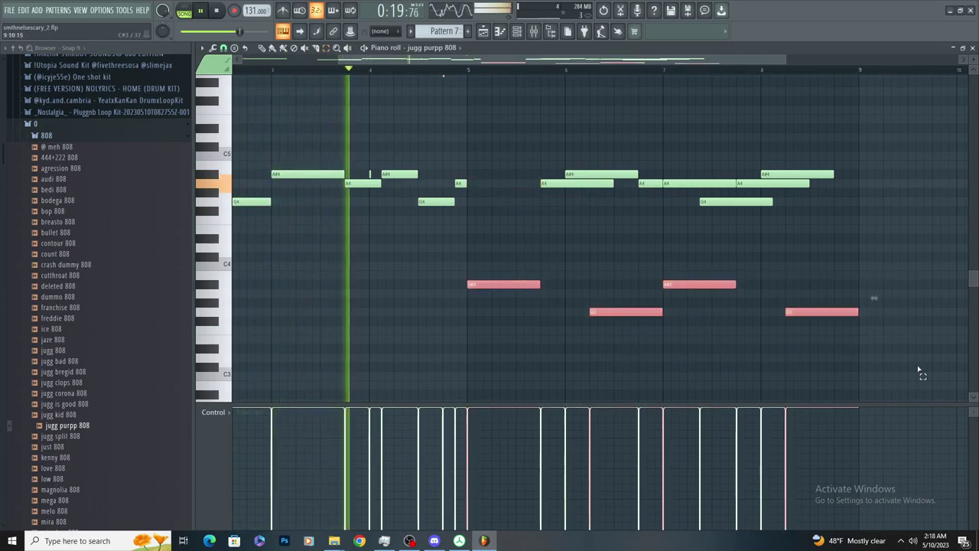
key("ctrl+Up")
scroll(688, 264, "up", 3)
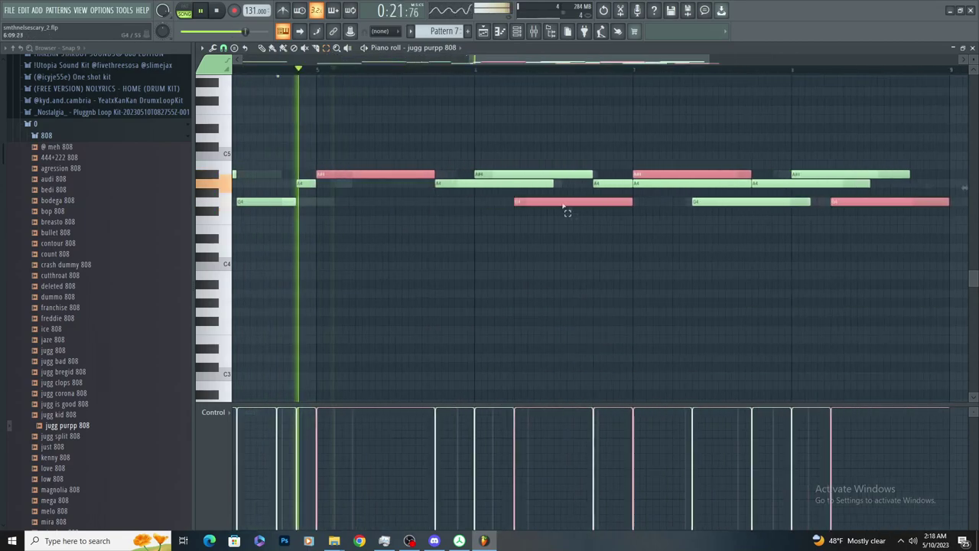
Shorten the A4 note running from bar 5 into bar 6 and delete bar 6's A#4 note
left_click(504, 284)
right_click(508, 284)
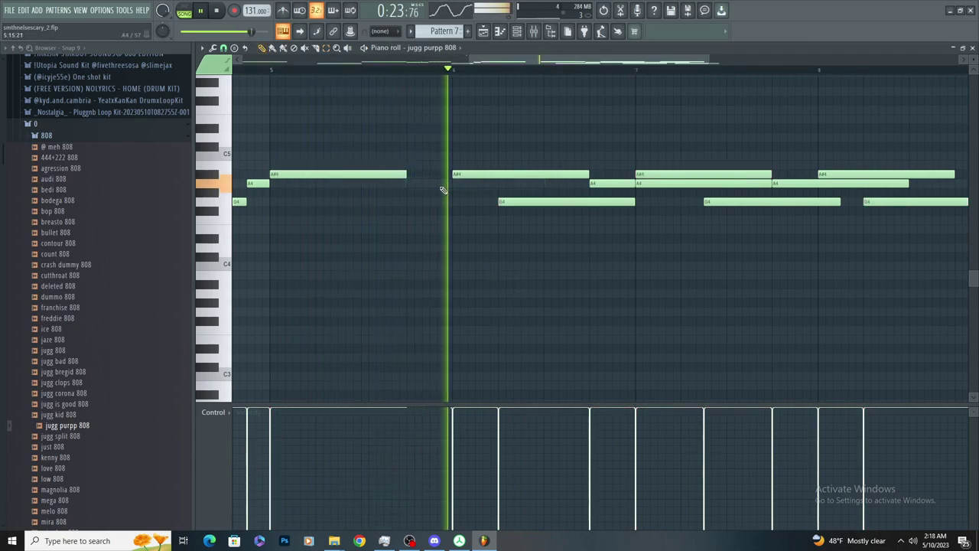
key("ctrl+z")
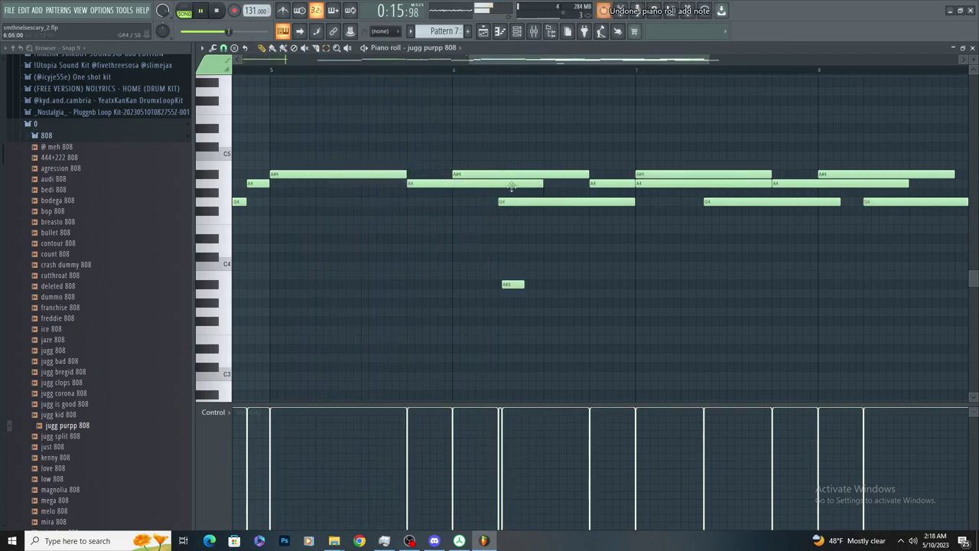
left_click_drag(473, 224, 476, 223)
scroll(452, 212, "up", 4)
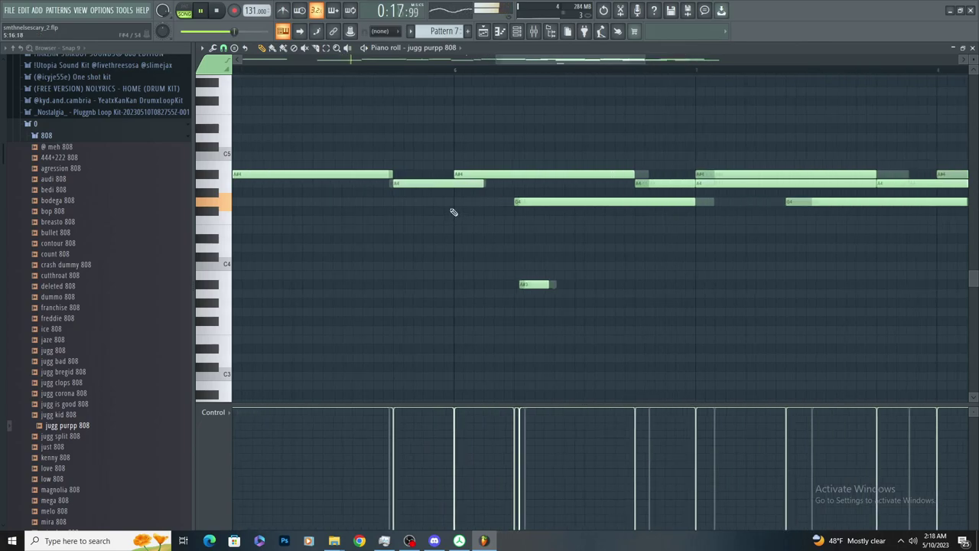
right_click(533, 176)
scroll(537, 188, "down", 3)
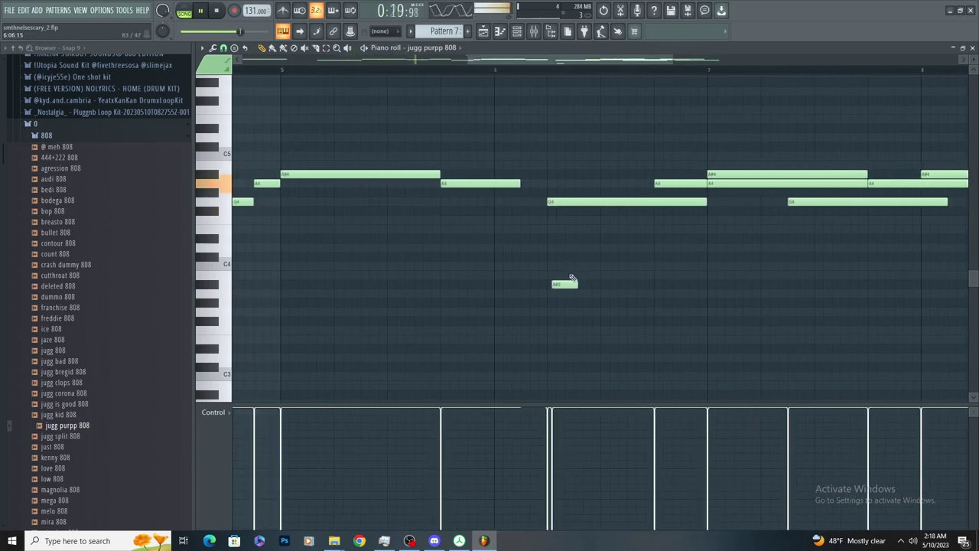
Split bar 6's G4 into two six-step notes, the second at step 11, and remove the stray A#3
left_click(630, 202)
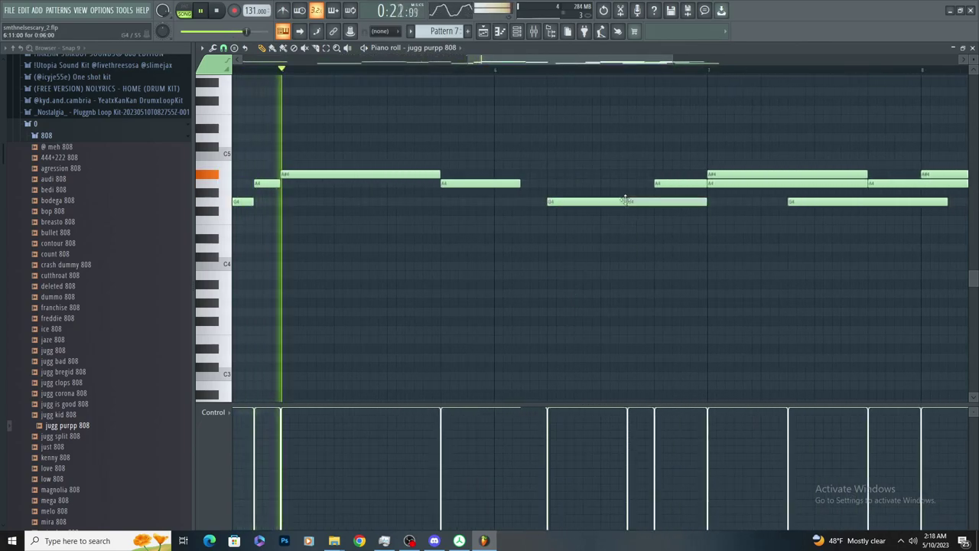
scroll(640, 202, "down", 3)
scroll(666, 187, "up", 3)
Replace bar 6's last A4 note with a short A4 slide note at step 13
left_click(226, 69)
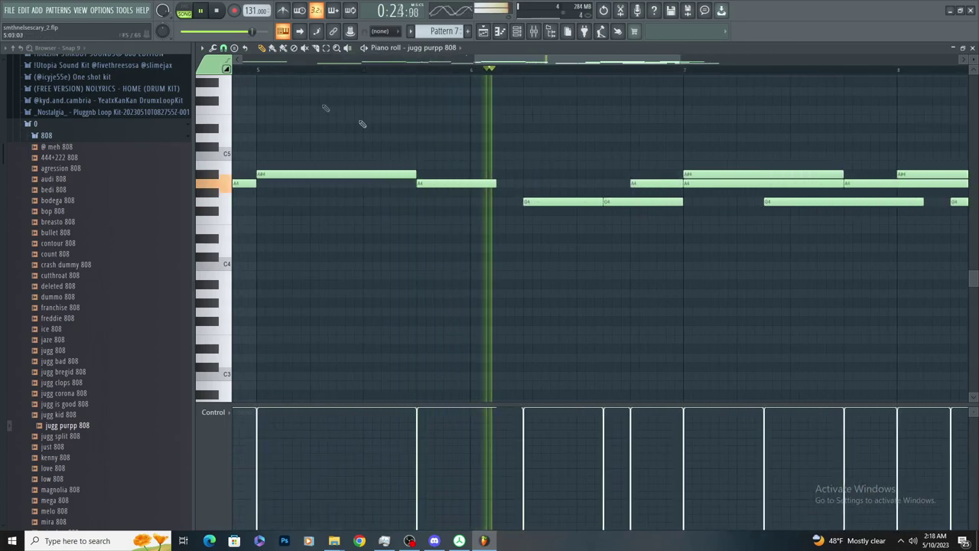
scroll(598, 186, "up", 3)
right_click(682, 186)
left_click_drag(659, 184, 662, 197)
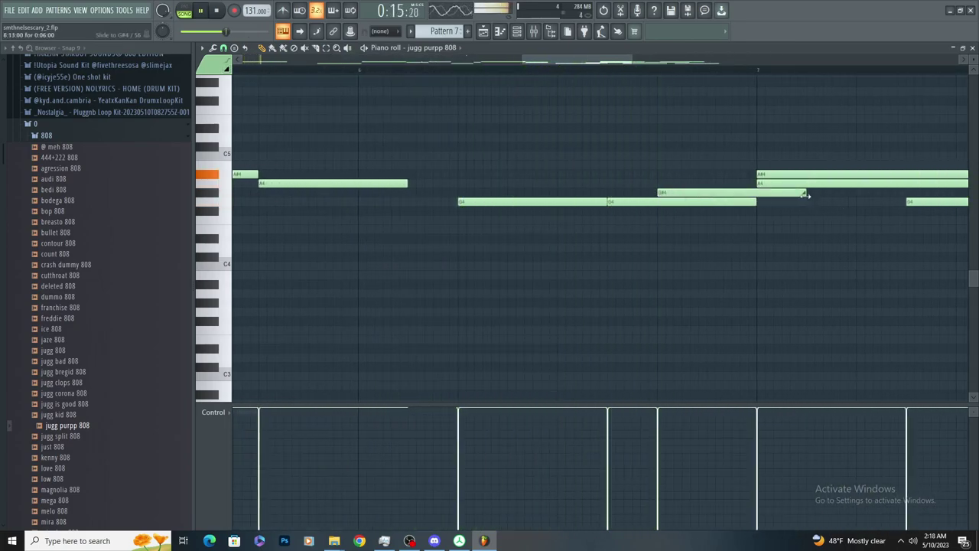
scroll(660, 184, "down", 6)
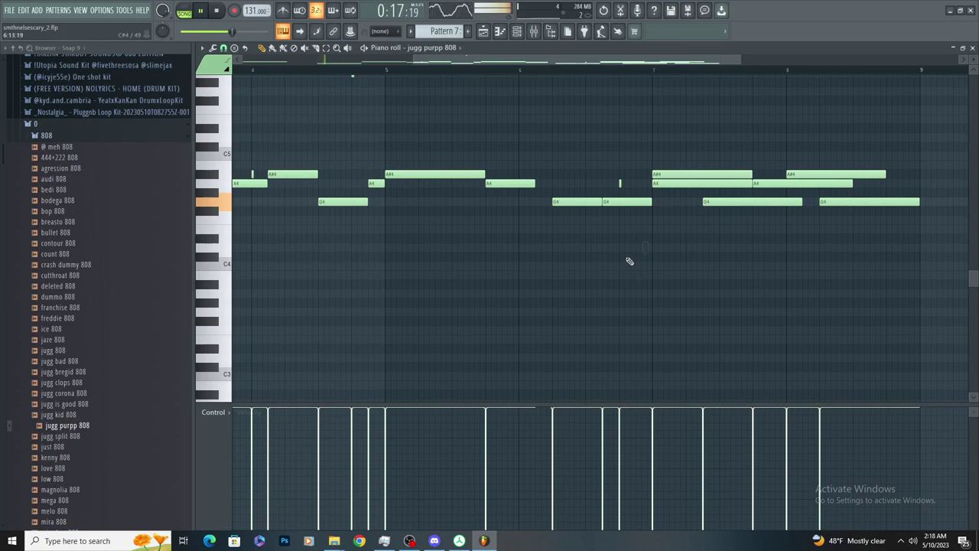
scroll(594, 181, "up", 2)
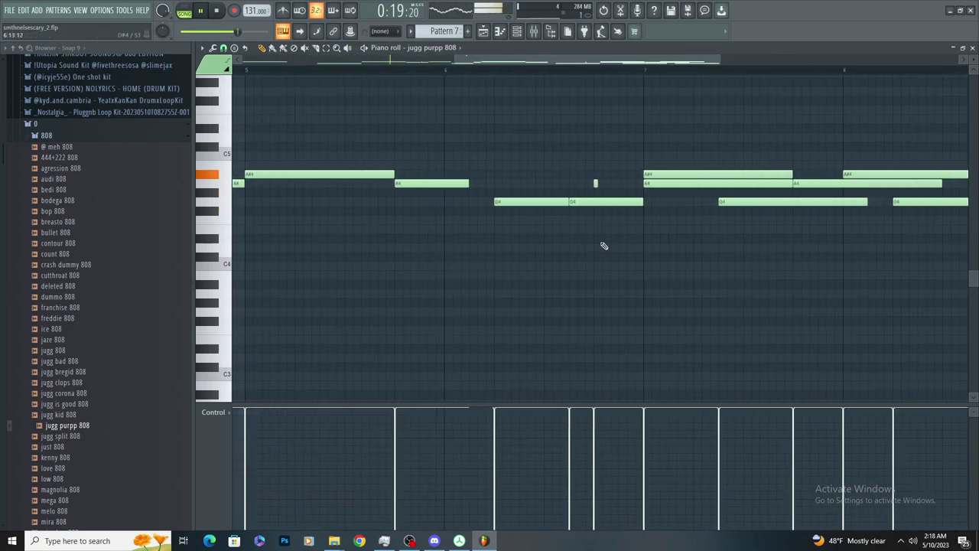
Delete the overlapping A4 and G4 notes in bar 7, keeping the A#4 at its start
scroll(605, 247, "down", 4)
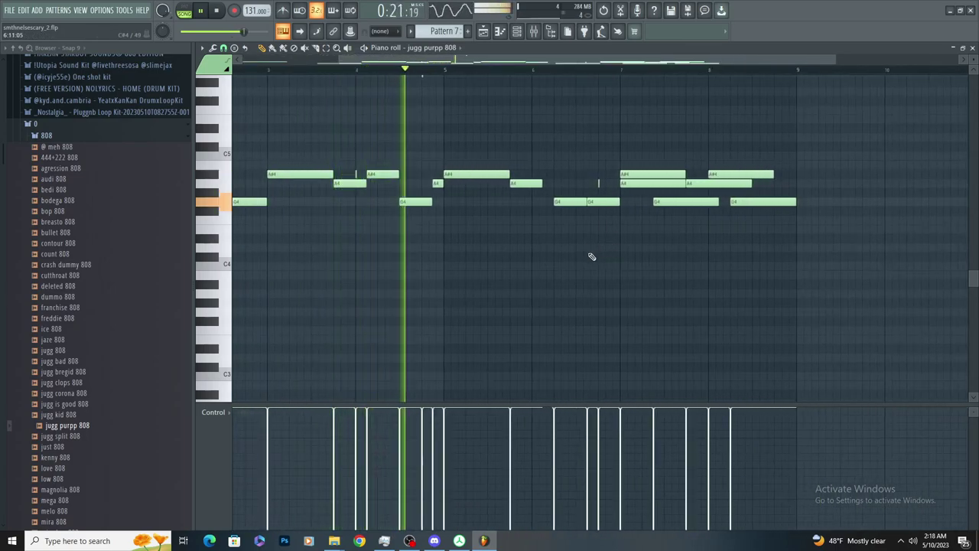
scroll(596, 245, "up", 2)
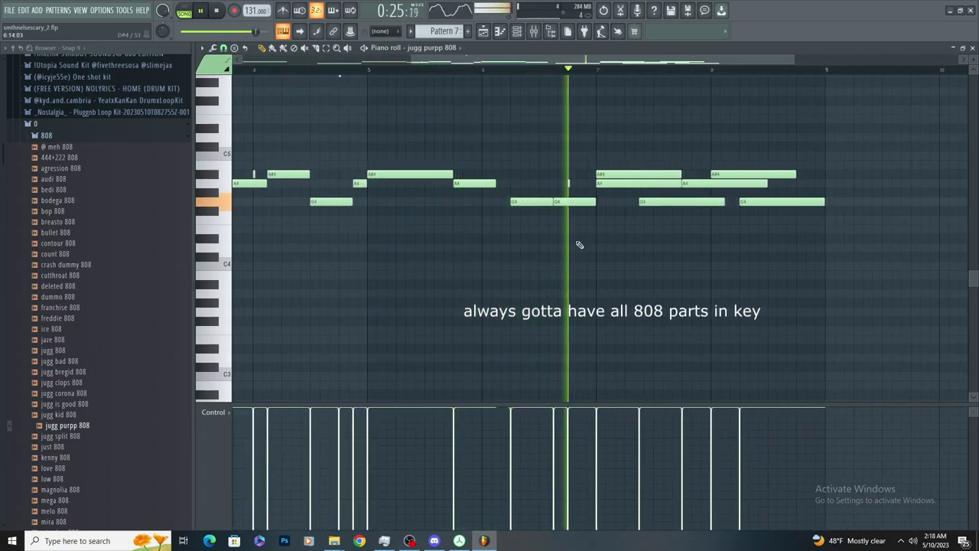
scroll(604, 237, "up", 3)
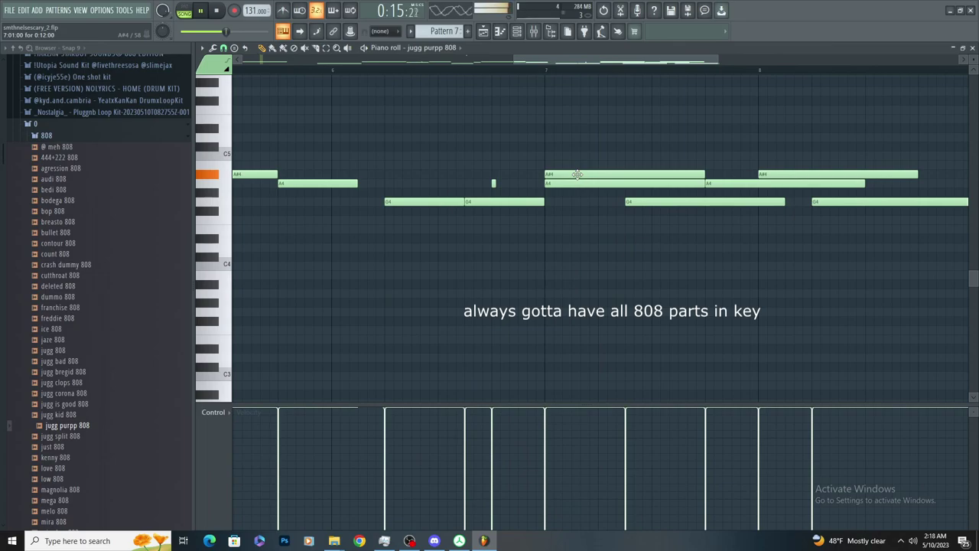
scroll(586, 196, "down", 3)
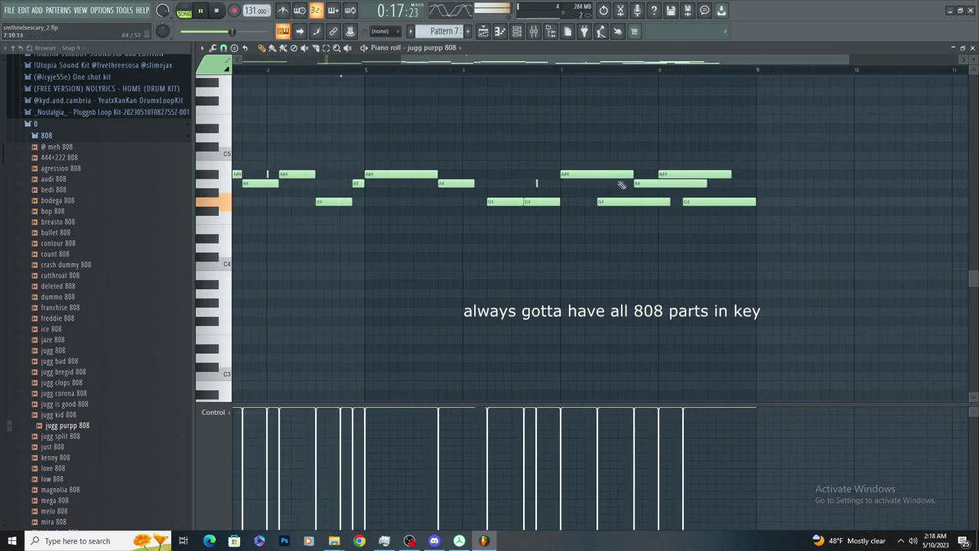
scroll(621, 221, "up", 2)
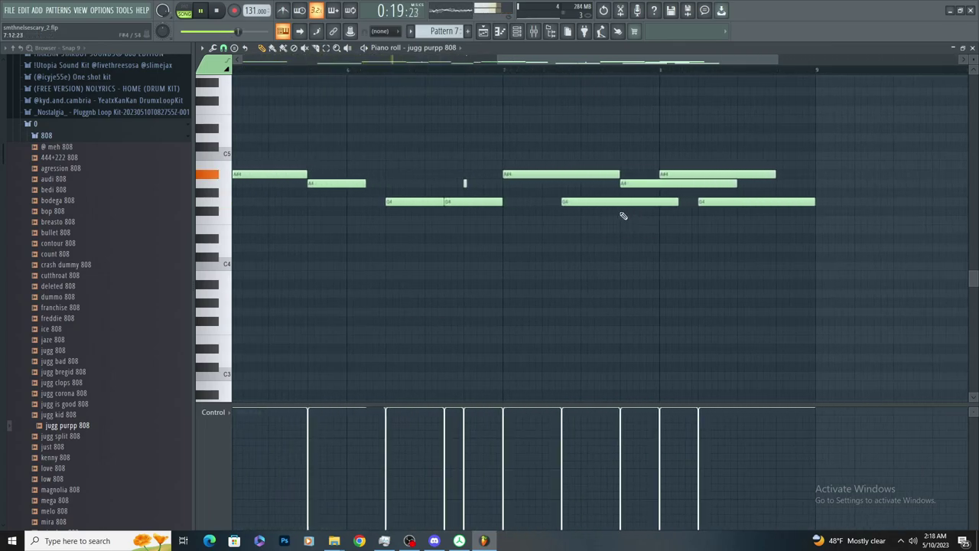
scroll(626, 203, "up", 2)
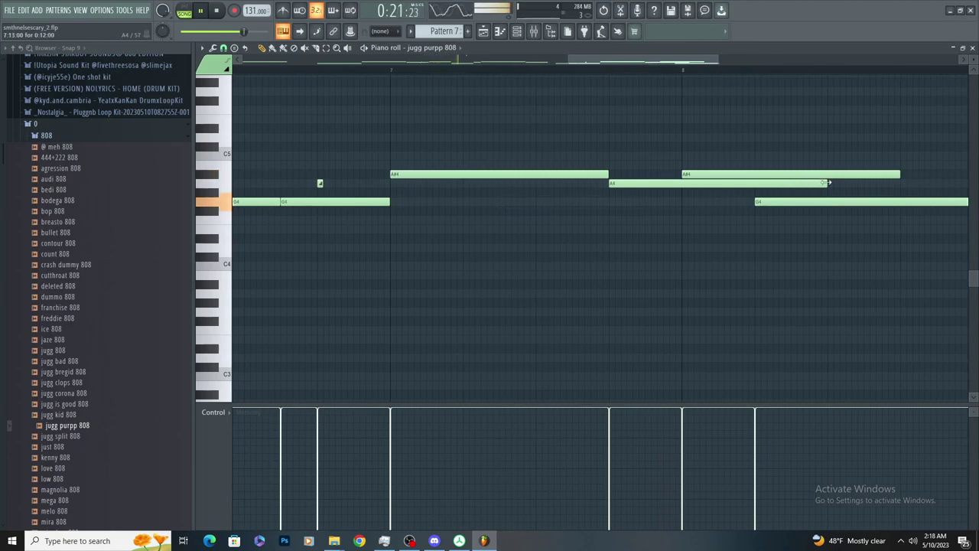
Delete bar 8's A#4, shorten the A4 before it to eight steps and finish with two six-step G4 notes from step 5
scroll(795, 214, "down", 2)
scroll(811, 209, "up", 2)
left_click_drag(813, 203, 741, 215)
key("ctrl+z")
left_click_drag(819, 202, 723, 214)
left_click_drag(728, 215, 728, 205)
scroll(737, 217, "down", 2)
scroll(737, 220, "up", 1)
left_click(739, 246)
right_click(738, 246)
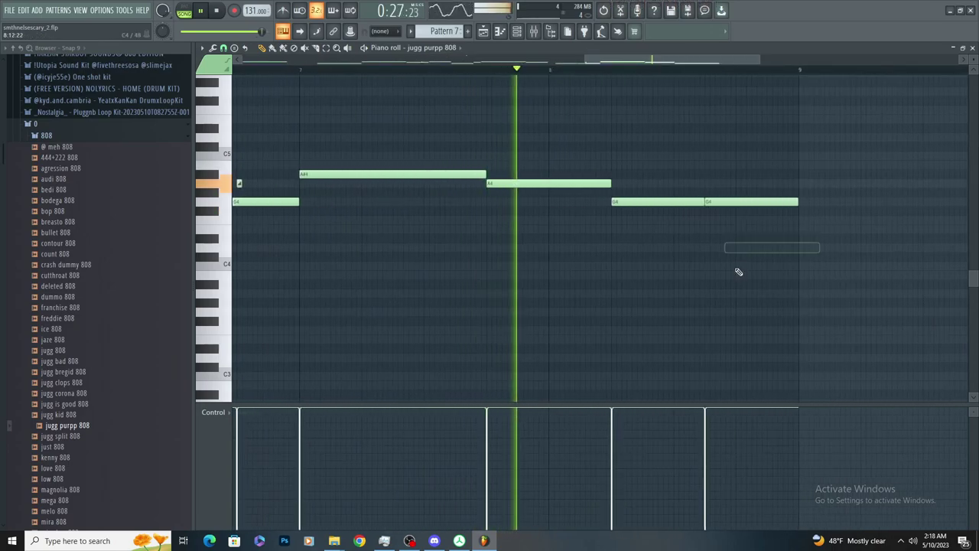
scroll(703, 263, "down", 3)
scroll(722, 232, "up", 2)
scroll(572, 169, "down", 4)
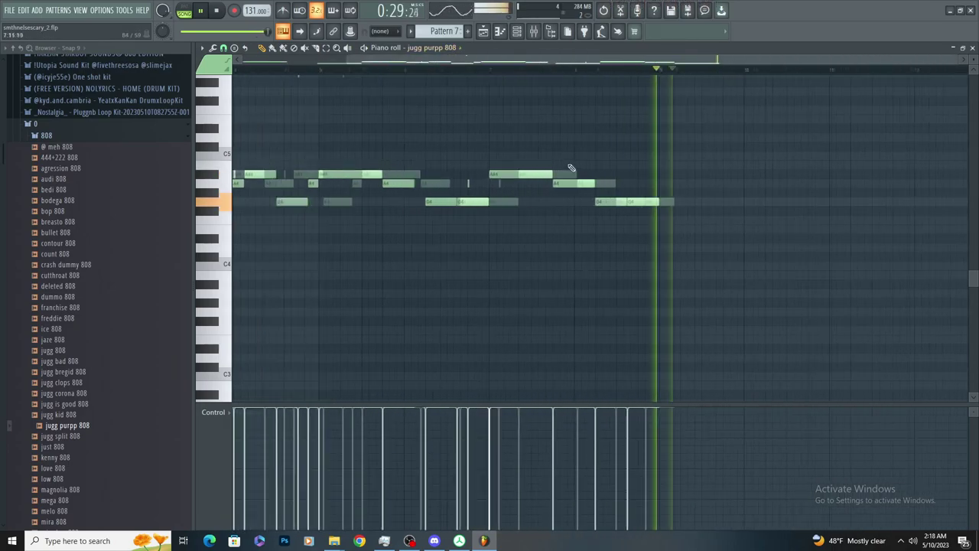
Undo the recent note edits in bar 8 and the deletion of bar 7's overlapping G4
scroll(721, 133, "up", 3)
scroll(631, 183, "up", 2)
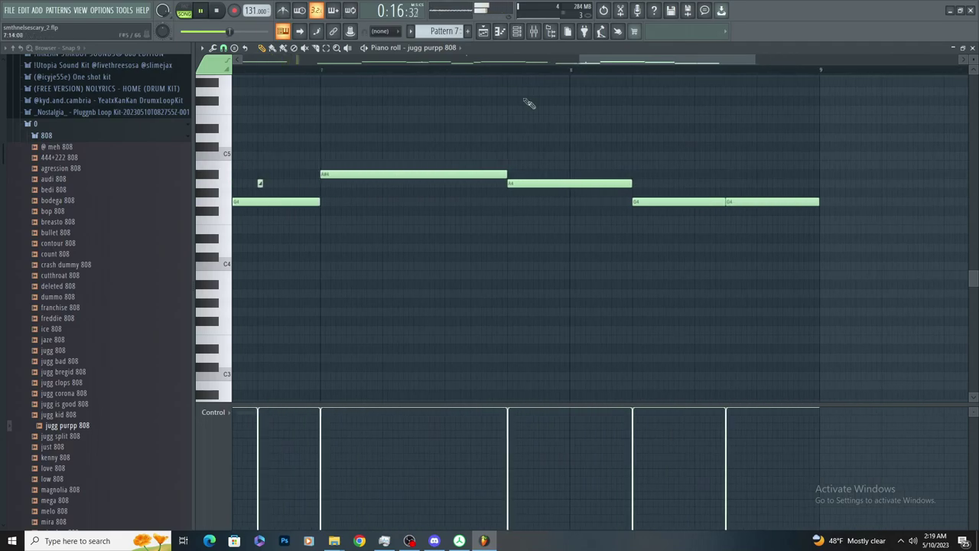
key("ctrl+alt+z")
key("ctrl+alt+z")
key("ctrl+alt+z")
key("ctrl+alt+z")
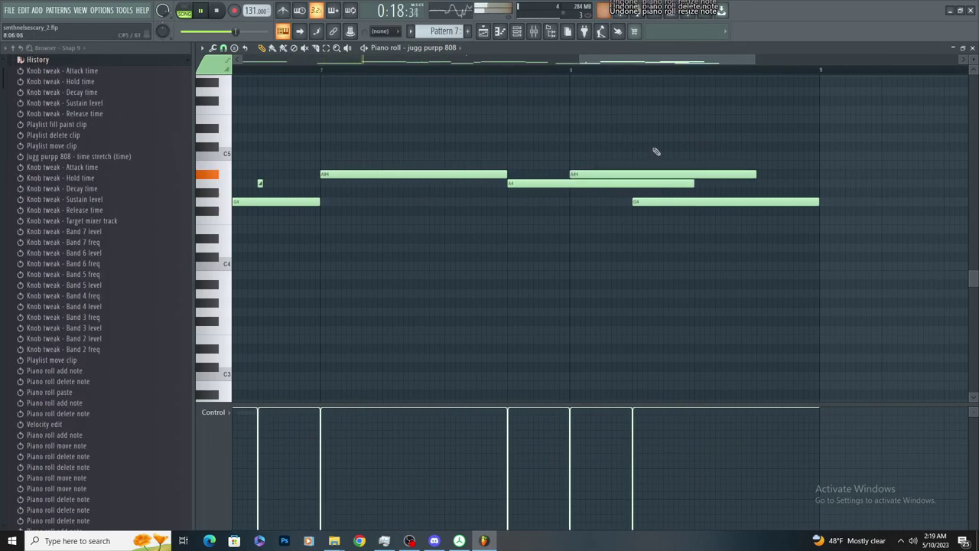
key("ctrl+alt+z")
Delete bar 7's overlapping G4 and shorten the A4 that follows the A#4 to four steps
right_click(447, 181)
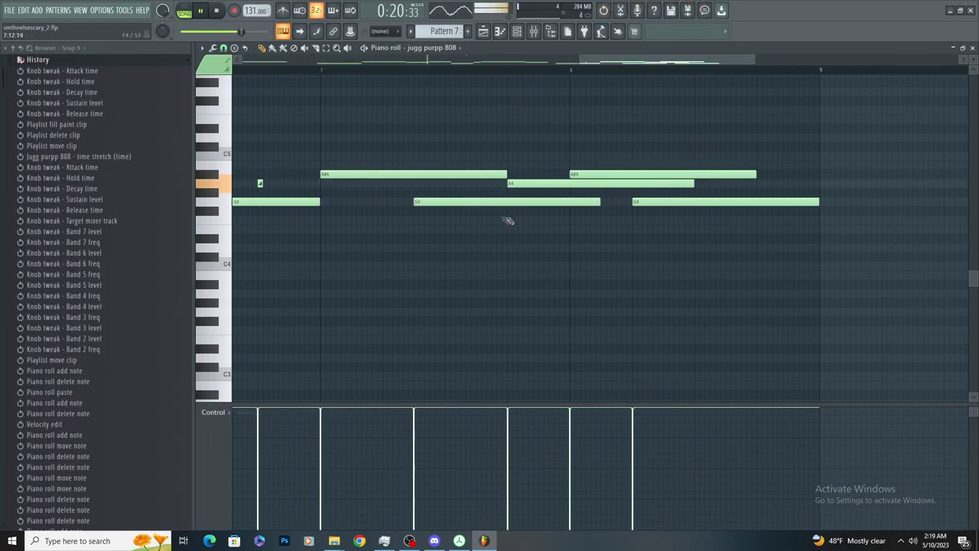
right_click(588, 202)
left_click_drag(695, 184, 569, 210)
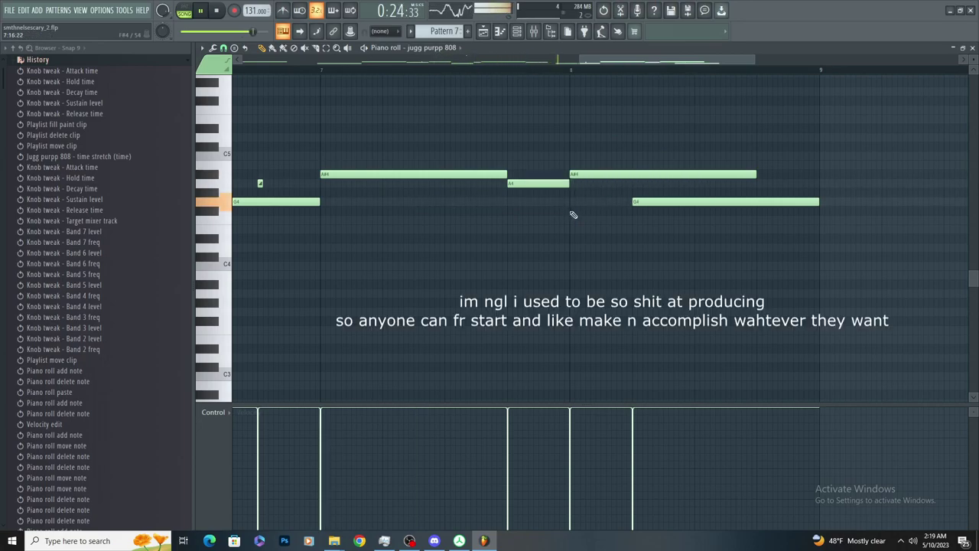
Swap bar 8's long A#4 for a short A#4 slide note at its start, and delete that slide
left_click(574, 174)
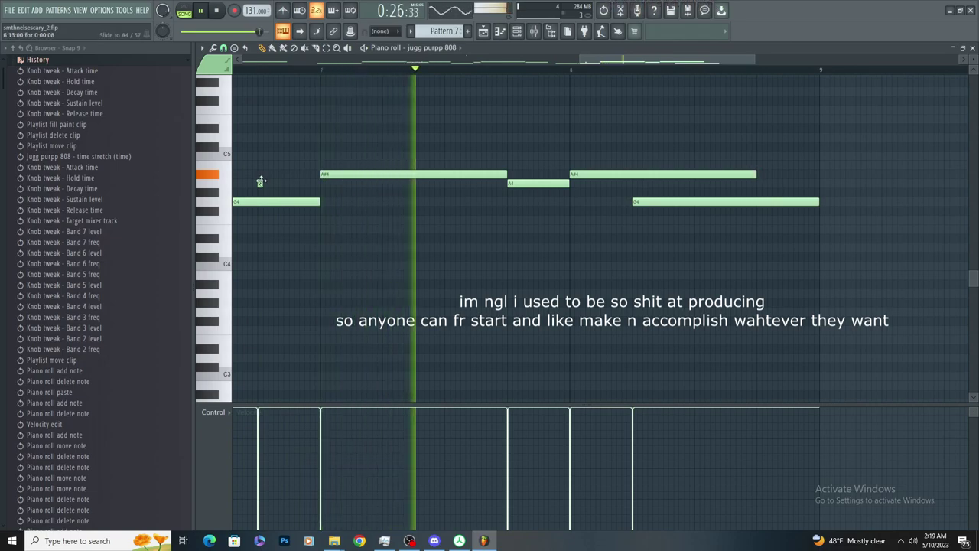
right_click(575, 176)
key("space")
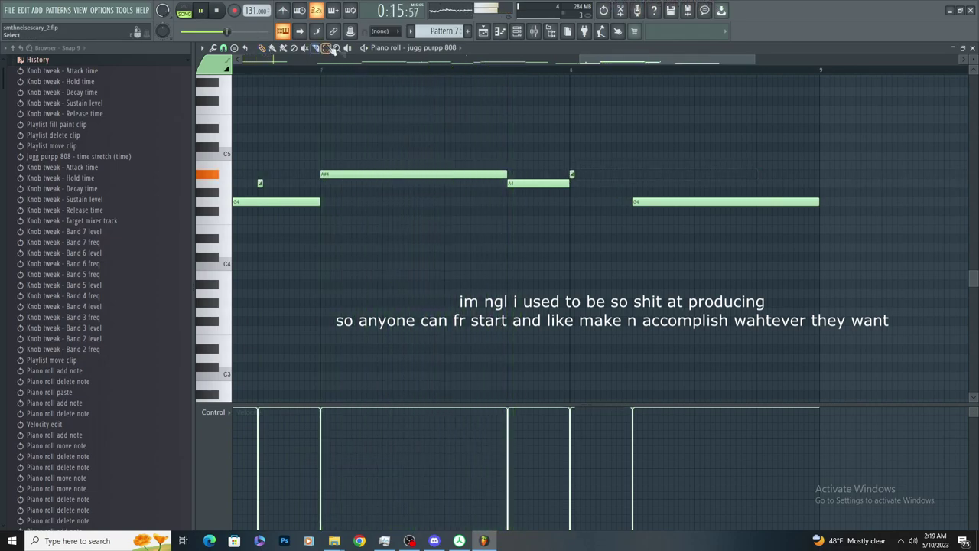
left_click_drag(581, 176, 583, 178)
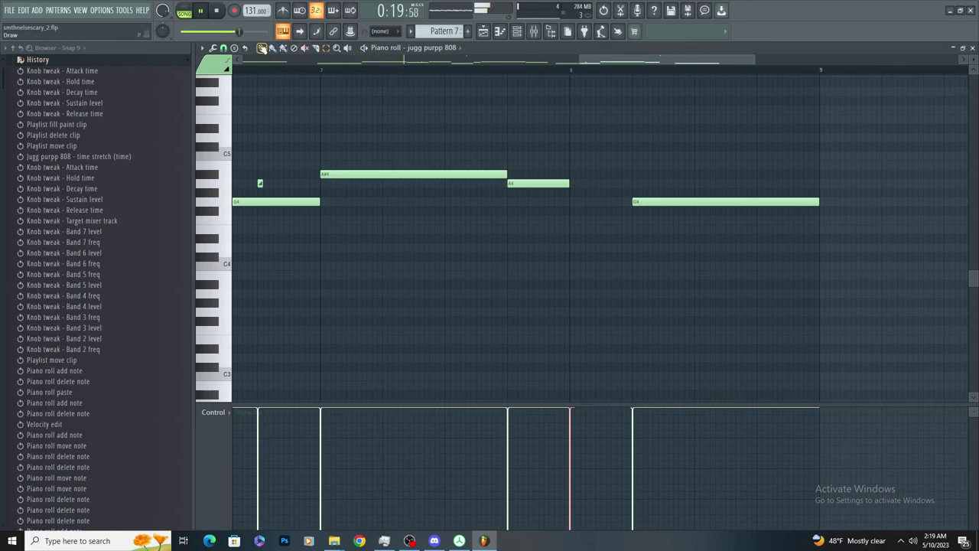
Extend the A4 to six steps and fill bar 8 from step 3 with G4 notes of six and eight steps
right_click(552, 192)
left_click_drag(569, 184, 608, 172)
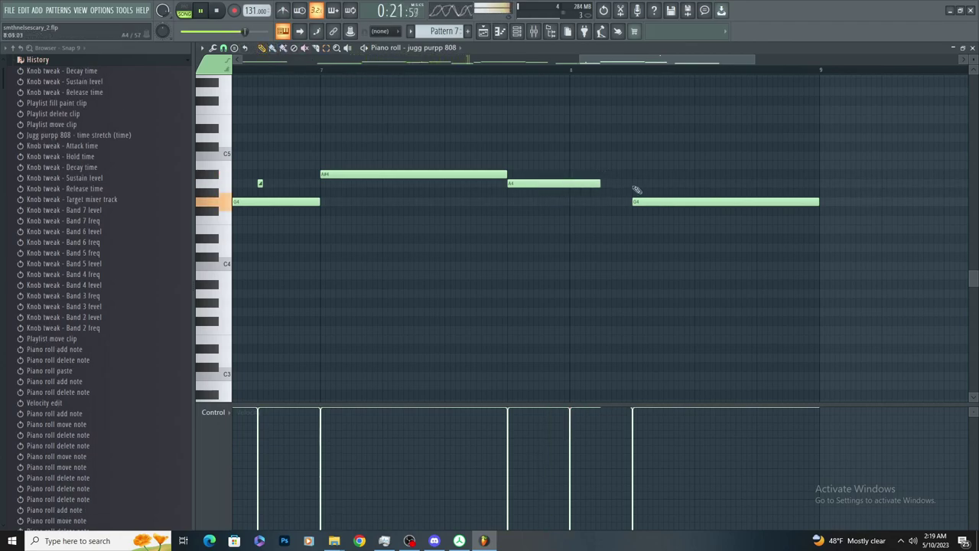
left_click_drag(638, 201, 631, 200)
left_click_drag(787, 200, 694, 219)
left_click_drag(696, 211, 699, 201)
left_click_drag(786, 202, 818, 202)
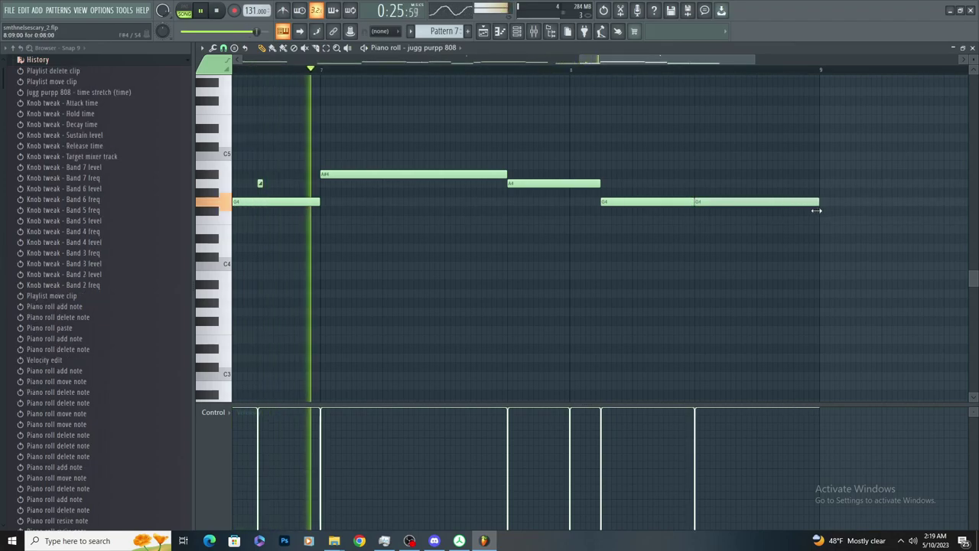
left_click(758, 279)
right_click(739, 278)
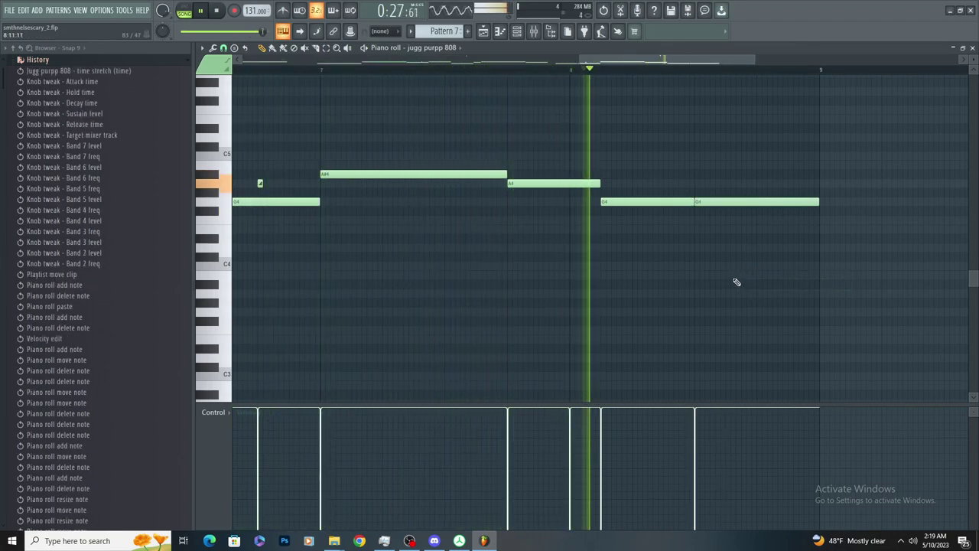
Place a second Pattern 7 clip on playlist Track 4 at bar 17, directly after the first one
scroll(680, 287, "down", 3)
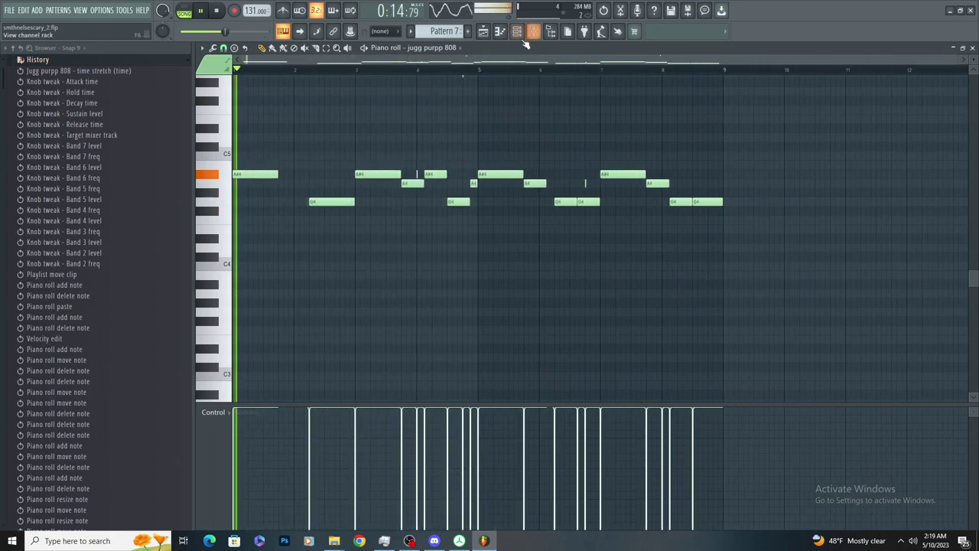
key("F5")
left_click(719, 264)
right_click(719, 264)
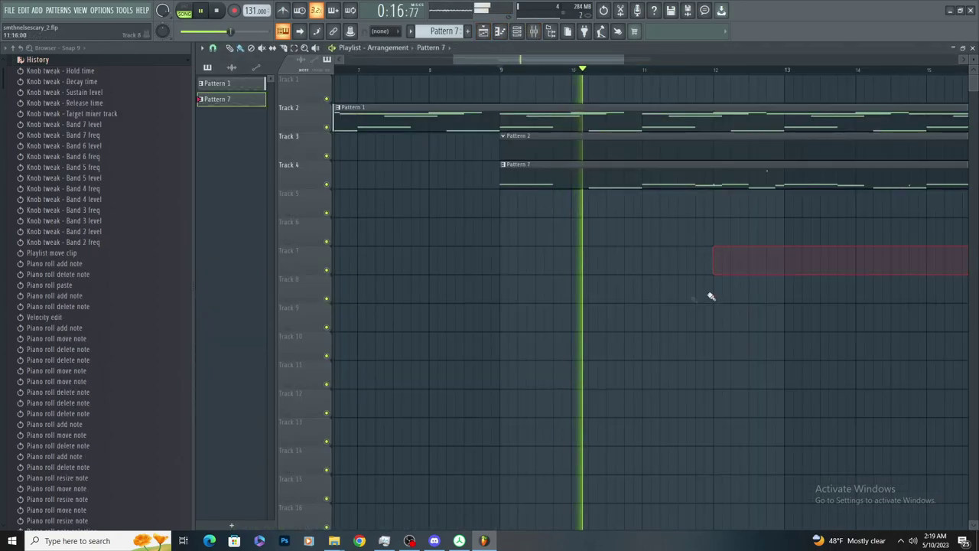
scroll(708, 294, "down", 4)
key("space")
left_click(672, 184)
left_click_drag(694, 184, 679, 183)
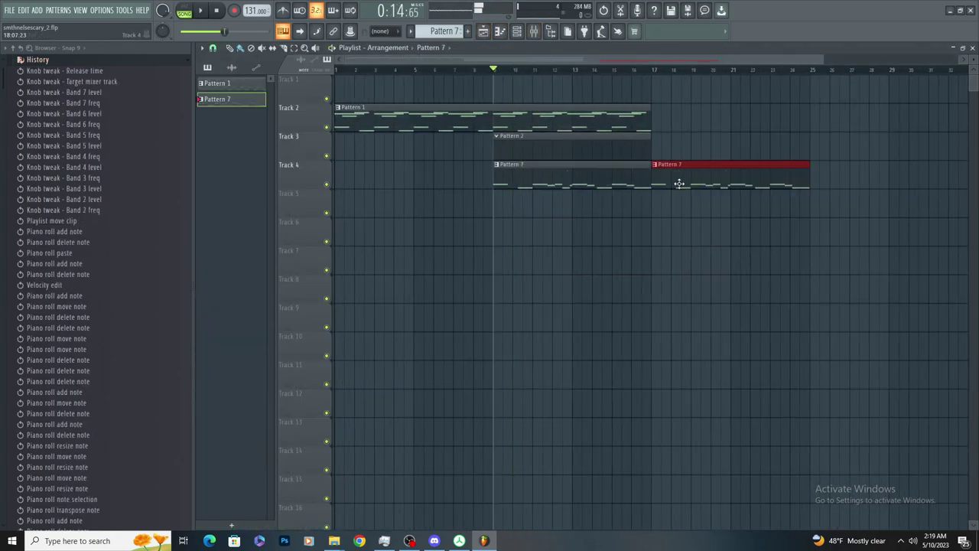
left_click(504, 78)
key("ctrl+z")
key("space")
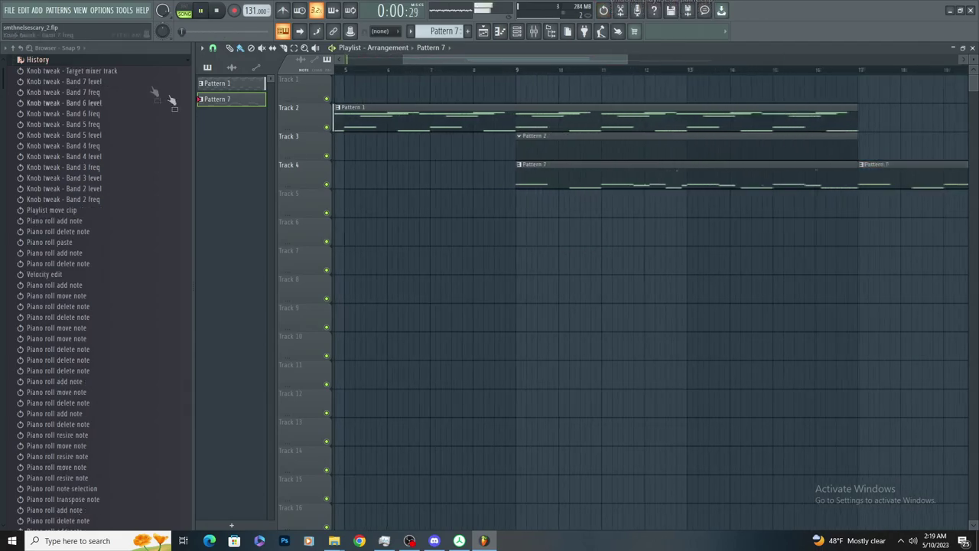
Pick foreign clap from the clap folder and place it mid-bar on Track 7 in bars 9 to 12
left_click(59, 63)
scroll(89, 219, "down", 5)
left_click(77, 268)
left_click(72, 291)
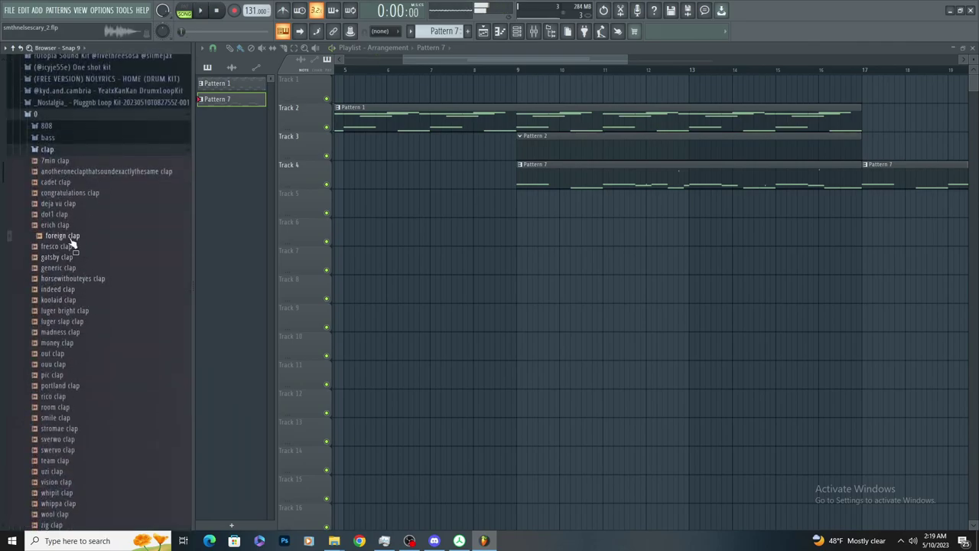
left_click_drag(541, 267, 538, 265)
key("space")
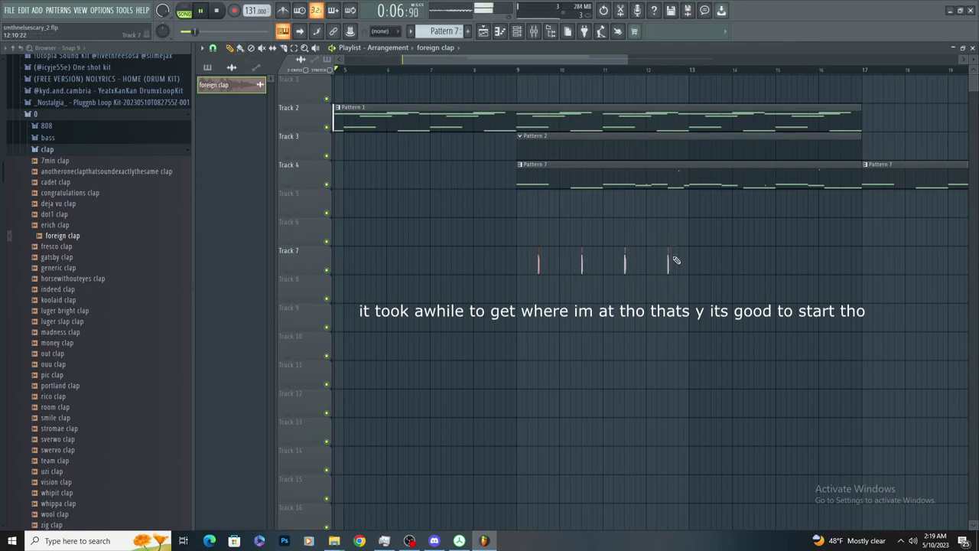
Continue the claps through bar 16, placing them mid-bar but at step 13 in bars 12 and 16
scroll(676, 263, "up", 2)
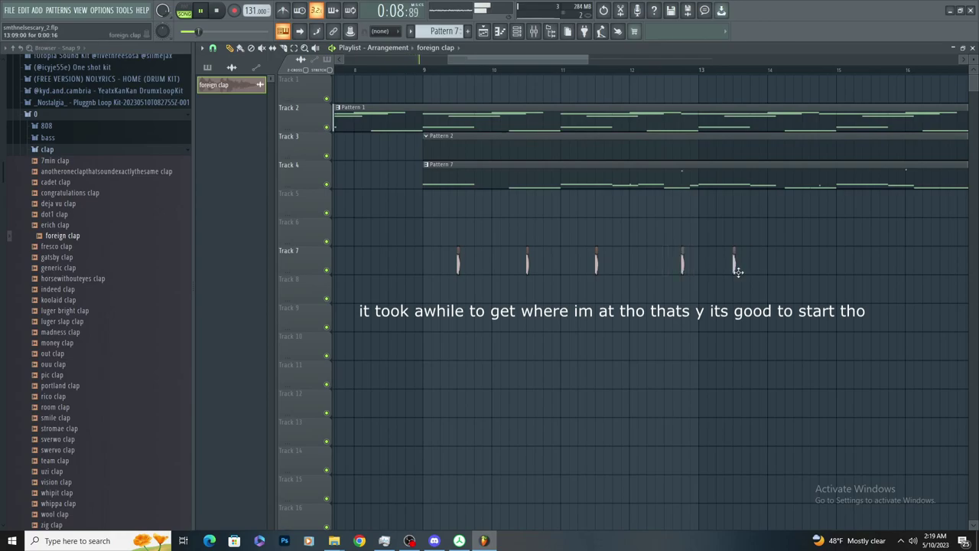
scroll(737, 271, "down", 2)
left_click(768, 266)
left_click(797, 262)
scroll(839, 264, "up", 2)
left_click(843, 263)
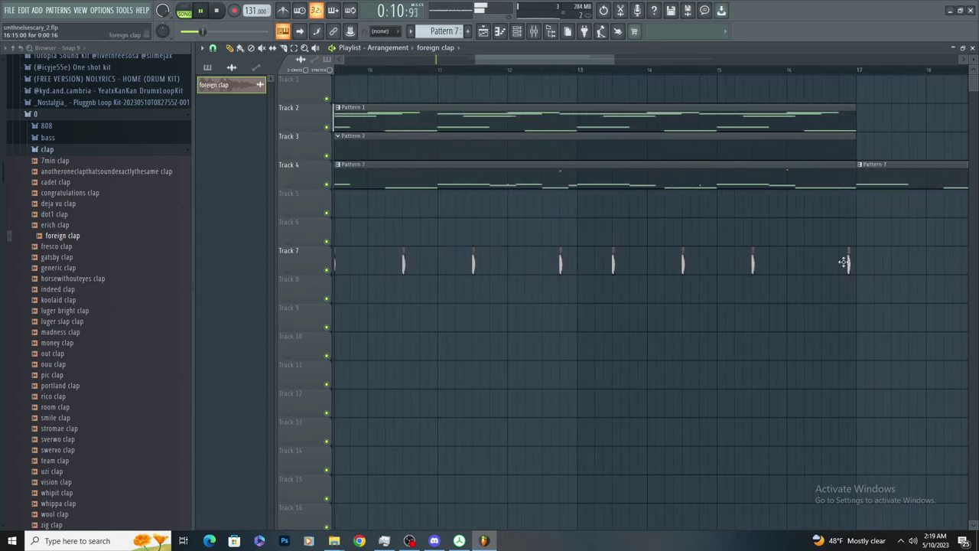
Fade out foreign clap slightly, route it to mixer Insert 12 and load Fruity Parametric EQ 2 there
double_click(841, 265)
key("space")
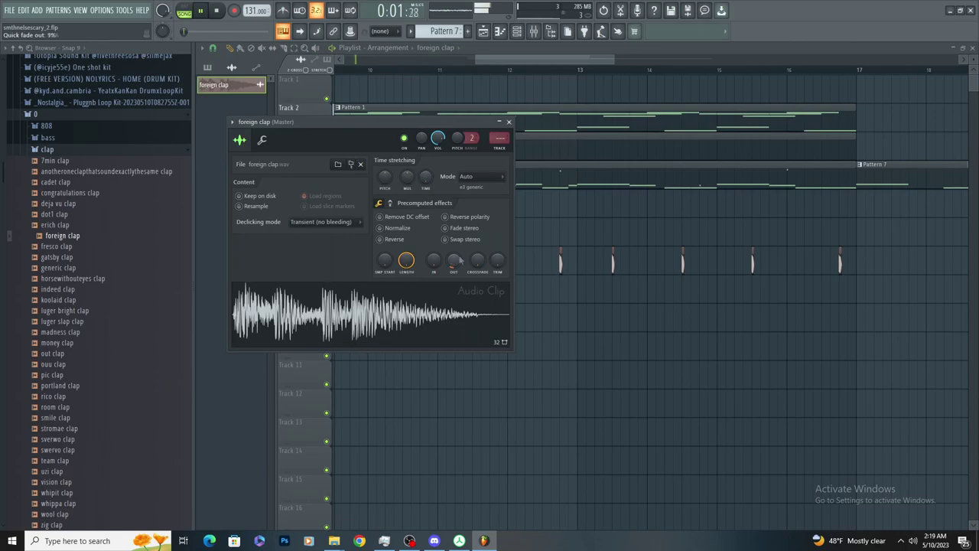
double_click(499, 138)
left_click(501, 138)
left_click(871, 80)
mouse_move(879, 95)
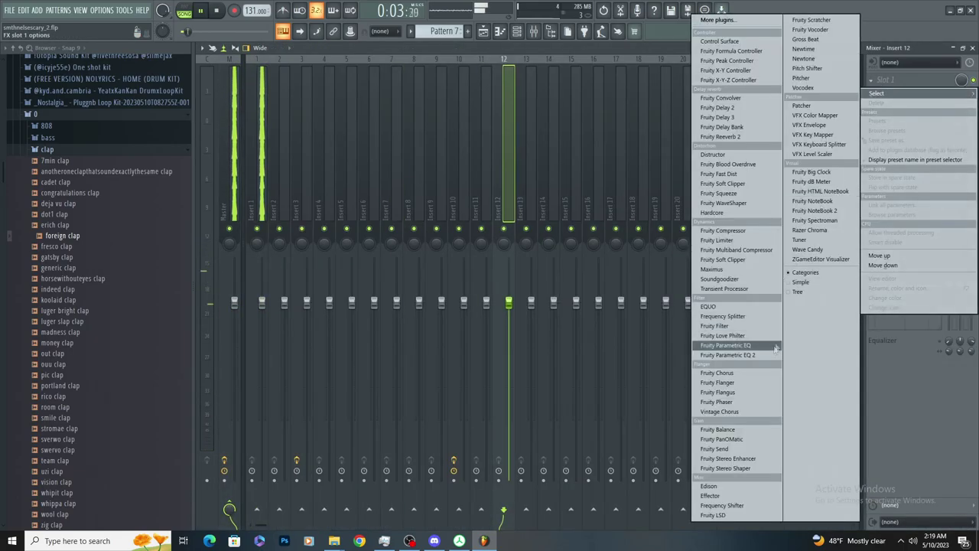
left_click(753, 355)
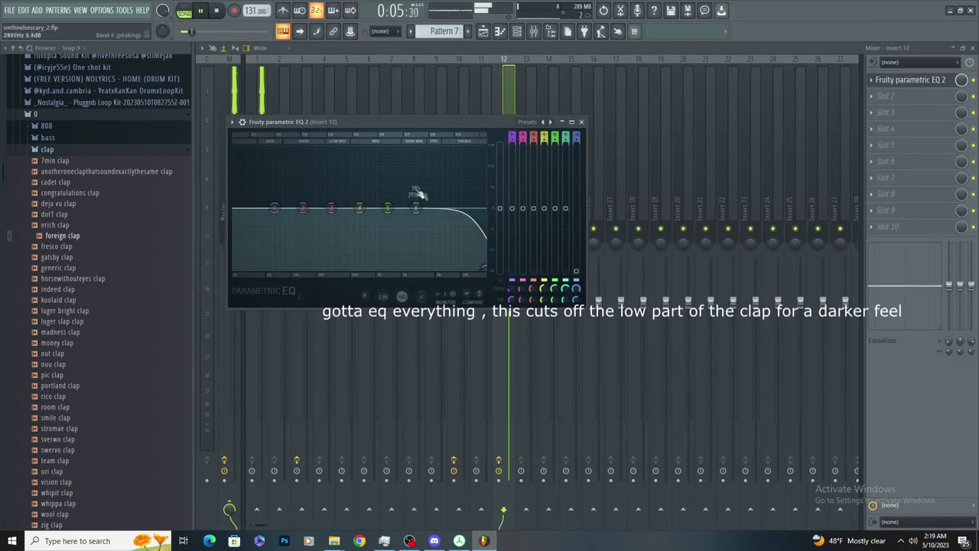
Open Pattern 2 and add goncha hh from the hh folder as a new channel in the channel rack
left_click(483, 32)
scroll(439, 129, "down", 3)
left_click(441, 137)
left_click(516, 31)
left_click(106, 151)
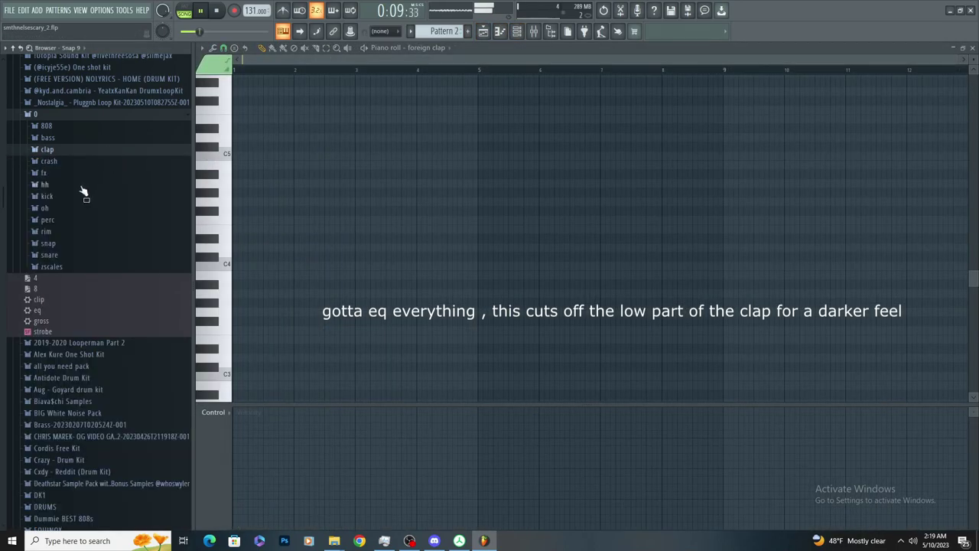
left_click(82, 185)
left_click(517, 32)
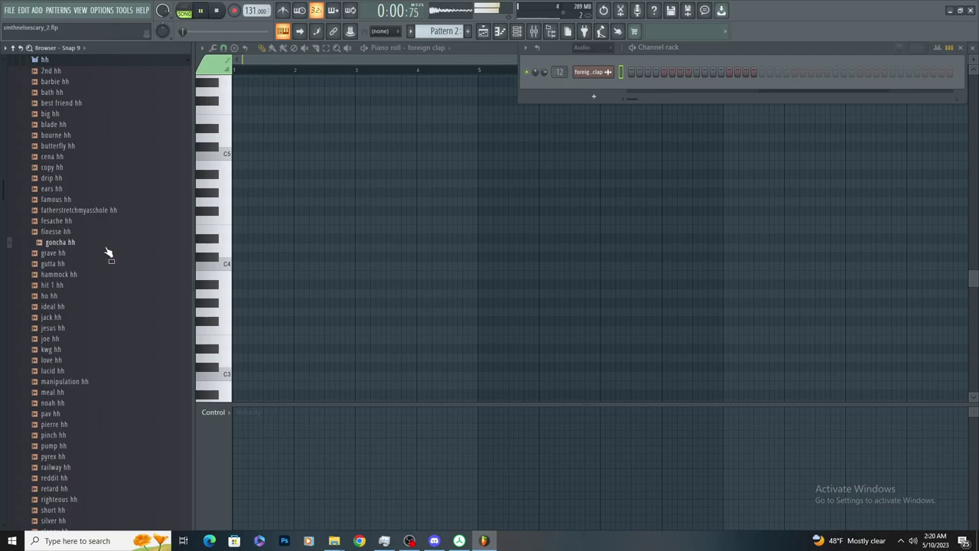
left_click_drag(596, 97, 597, 112)
key("space")
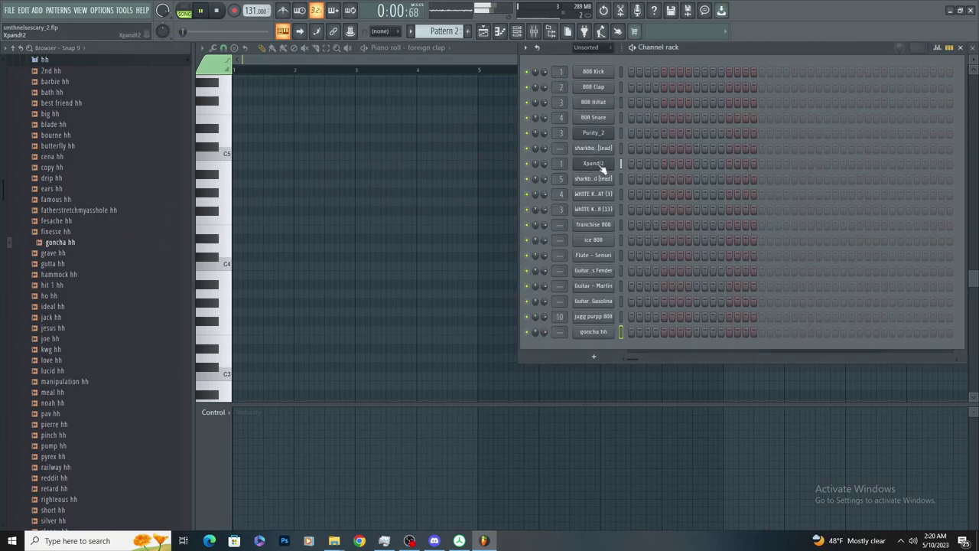
Give the goncha hh sample a slight fade-in and open its piano roll in Pattern 2
left_click(604, 334)
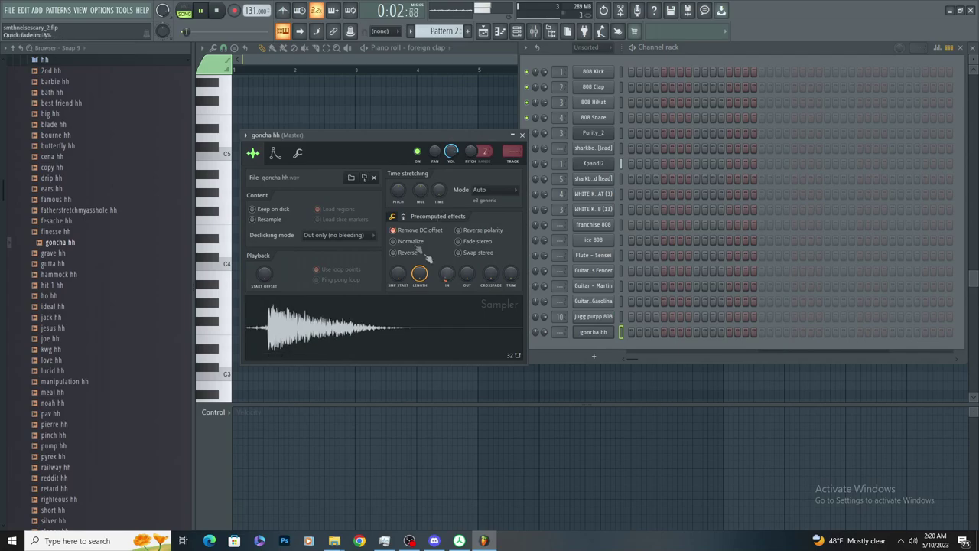
left_click(276, 154)
left_click(483, 31)
left_click(487, 145)
left_click(500, 31)
scroll(324, 117, "up", 3, "ctrl")
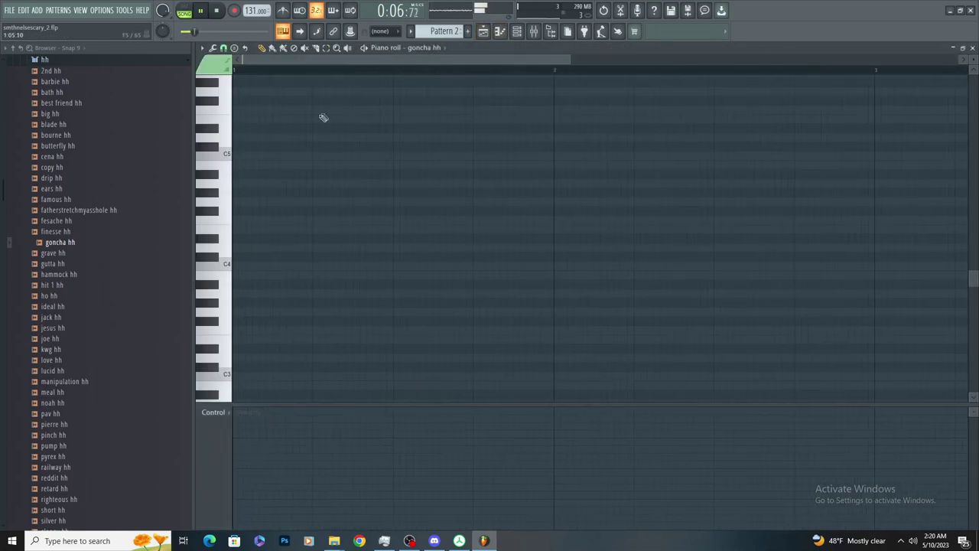
Place five third-of-a-step A4 hi-hats from step 5 of bar 1 and try a rising velocity ramp on them
key("ctrl+v")
key("ctrl+z")
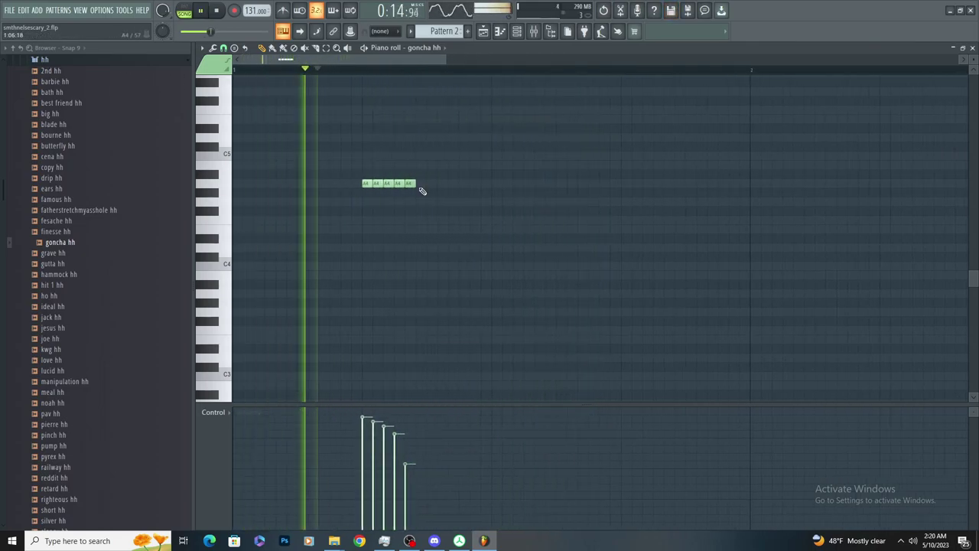
left_click_drag(352, 504, 434, 467)
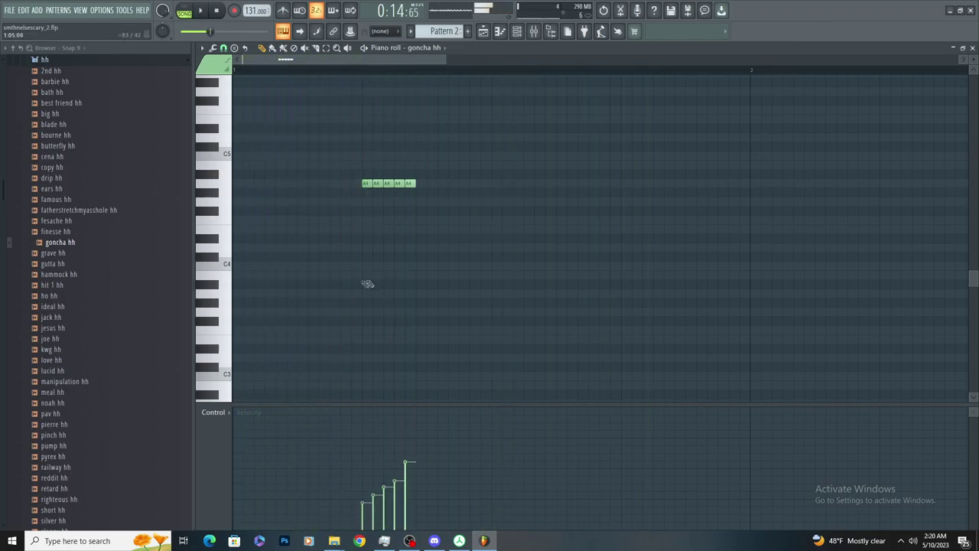
scroll(240, 252, "down", 2)
scroll(240, 252, "up", 2)
key("space")
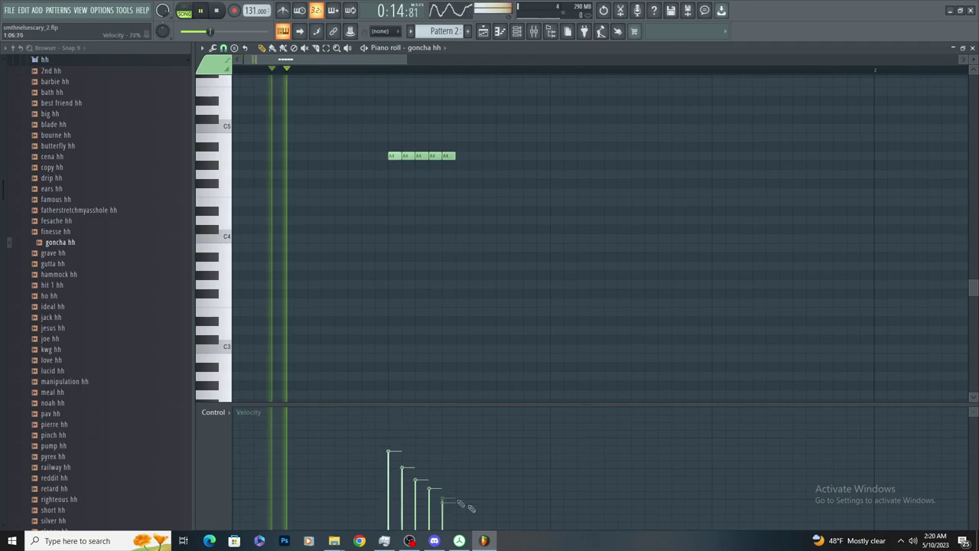
Shape the five-note hi-hat roll's velocities into a steadily falling ramp and audition it
key("space")
left_click_drag(389, 426, 464, 527)
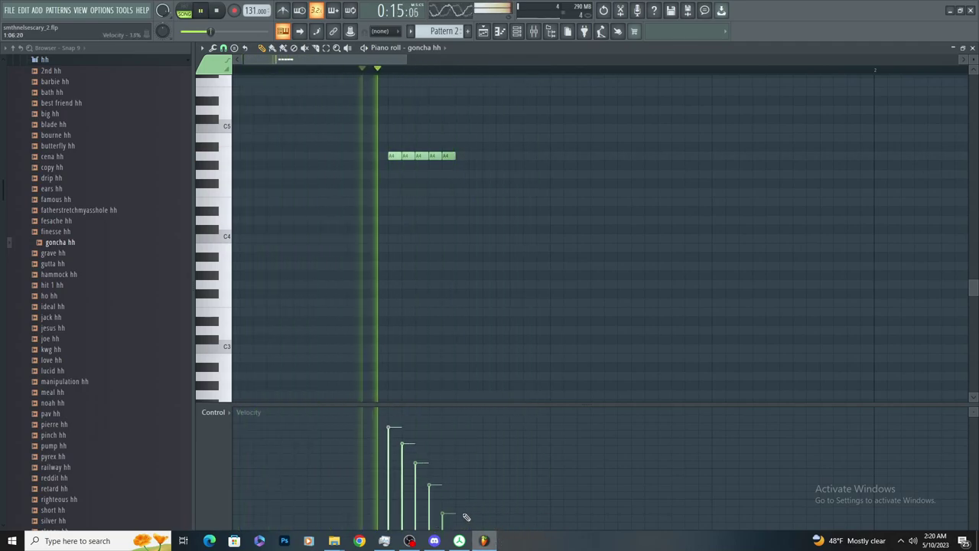
key("space")
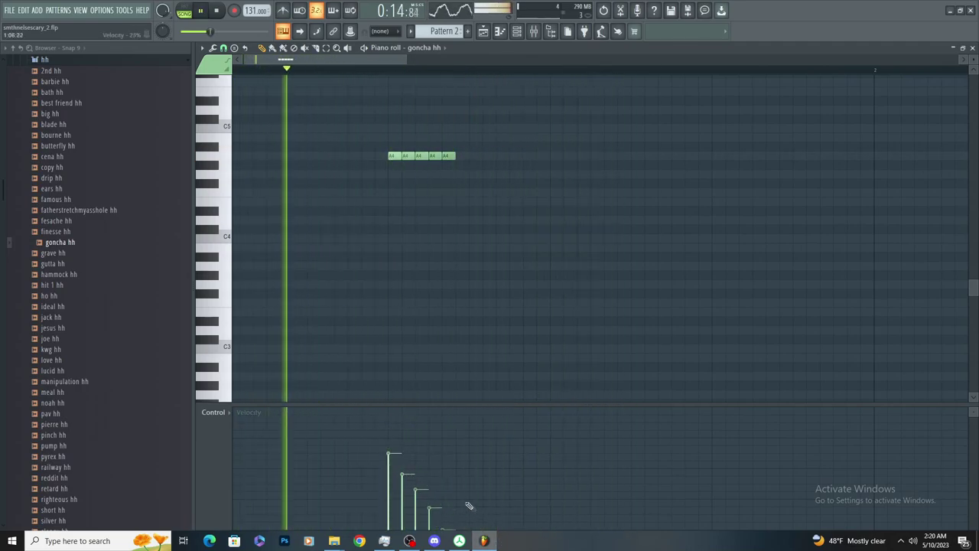
key("space")
key("space")
Copy the five-note hi-hat roll to step 5 of bar 2 and enable the piano roll's loop control
left_click_drag(467, 140, 377, 217)
key("space")
scroll(377, 217, "down", 2)
left_click(245, 48)
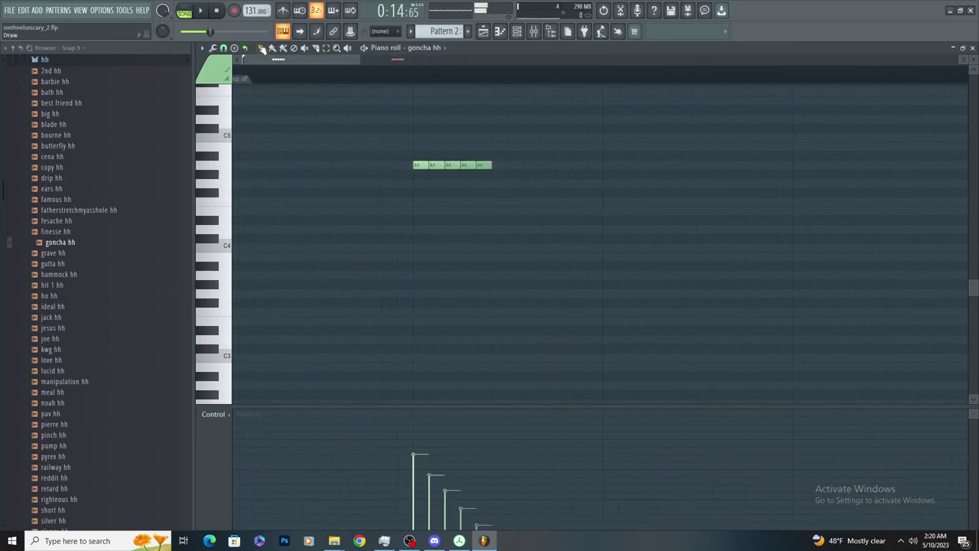
Delete the second and fourth notes of bar 1's hi-hat roll, keeping three evenly spaced A4 notes
key("space")
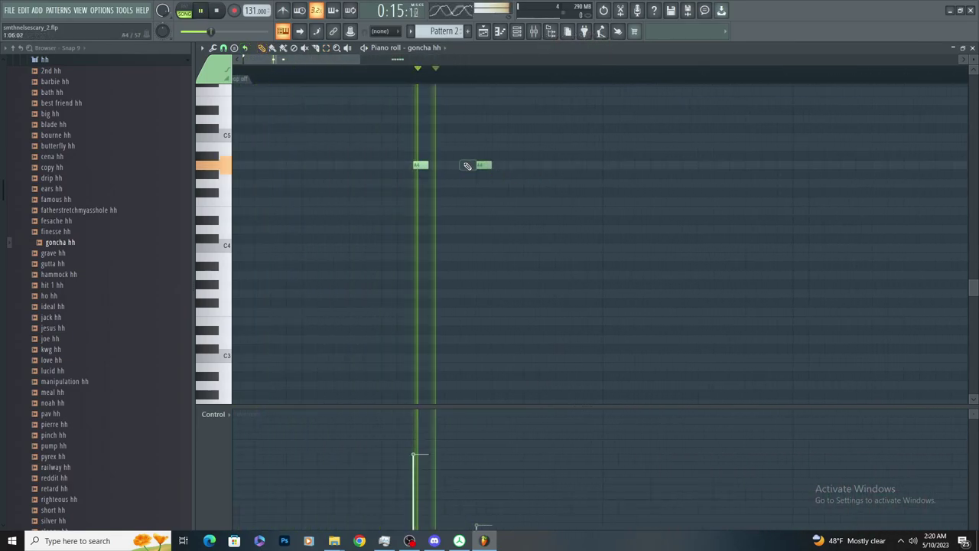
key("ctrl+z")
right_click(464, 163)
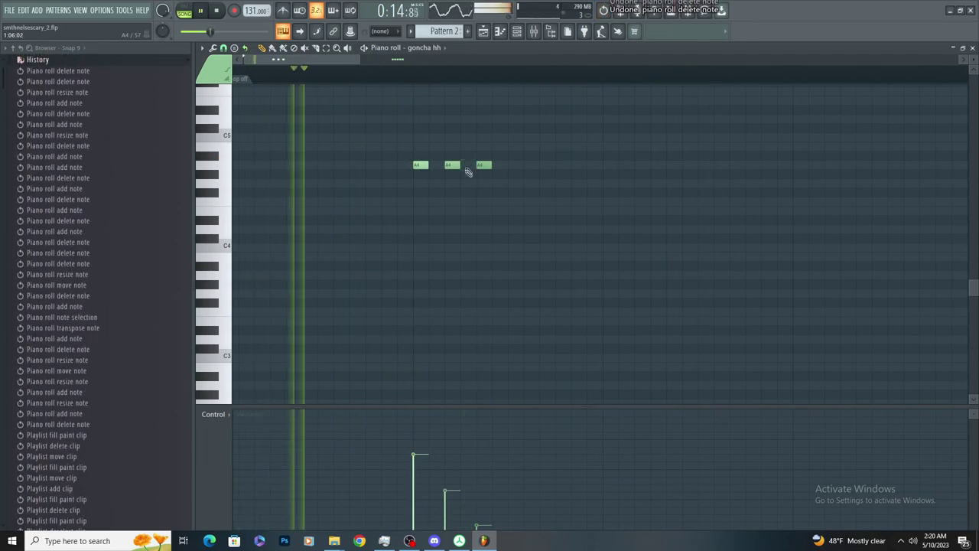
key("ctrl+z")
scroll(474, 361, "down", 2)
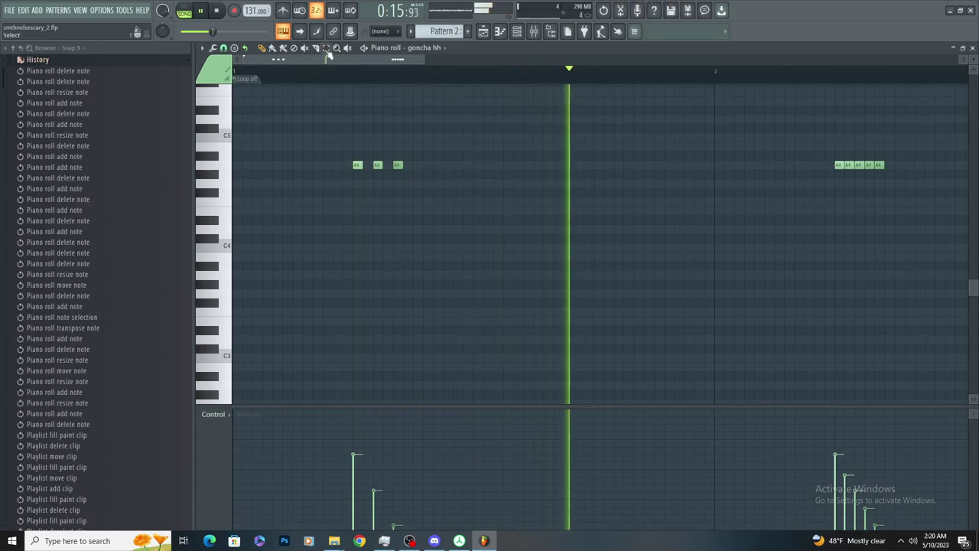
Try adding single A4 hi-hats at step 13 of bar 1 and just before the start of bar 2
left_click_drag(580, 165, 590, 166)
right_click(590, 166)
left_click(598, 166)
mouse_move(696, 166)
left_mouse_down()
mouse_move(686, 167)
mouse_move(710, 164)
left_mouse_up()
scroll(561, 280, "down", 2)
key("ctrl+v")
key("ctrl+z")
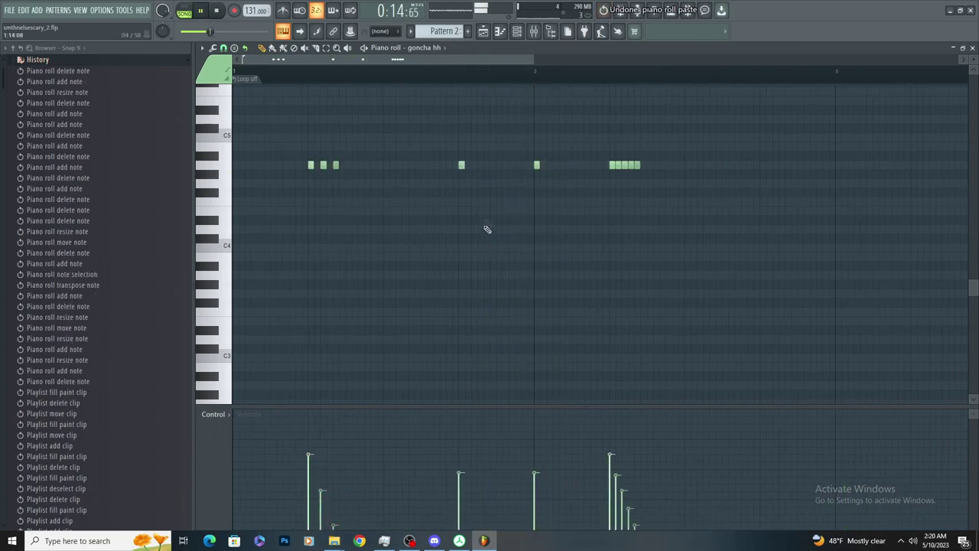
left_click_drag(537, 165, 506, 165)
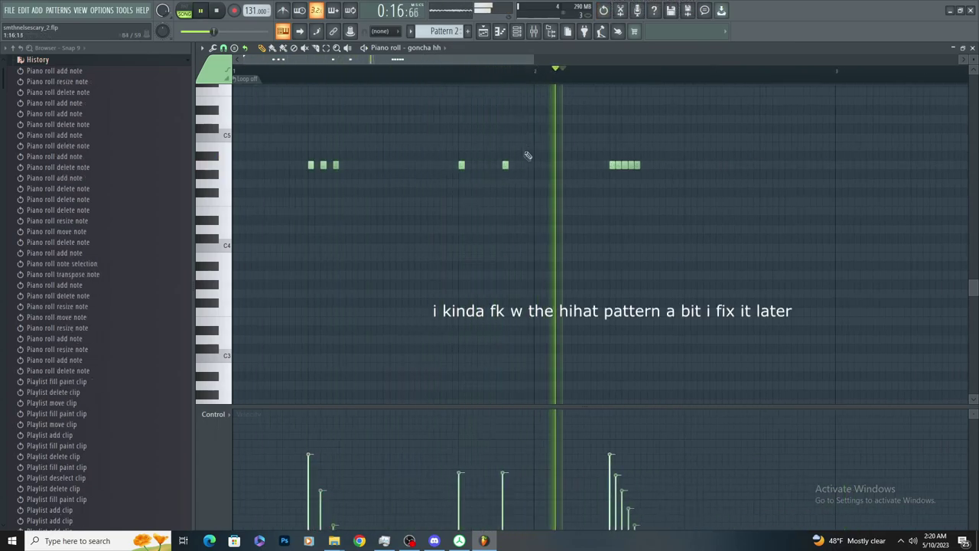
Copy the melody notes of bars 9 to 16 from Pattern 1's Xpand!2 piano roll and return to the playlist
key("F5")
left_click(486, 125)
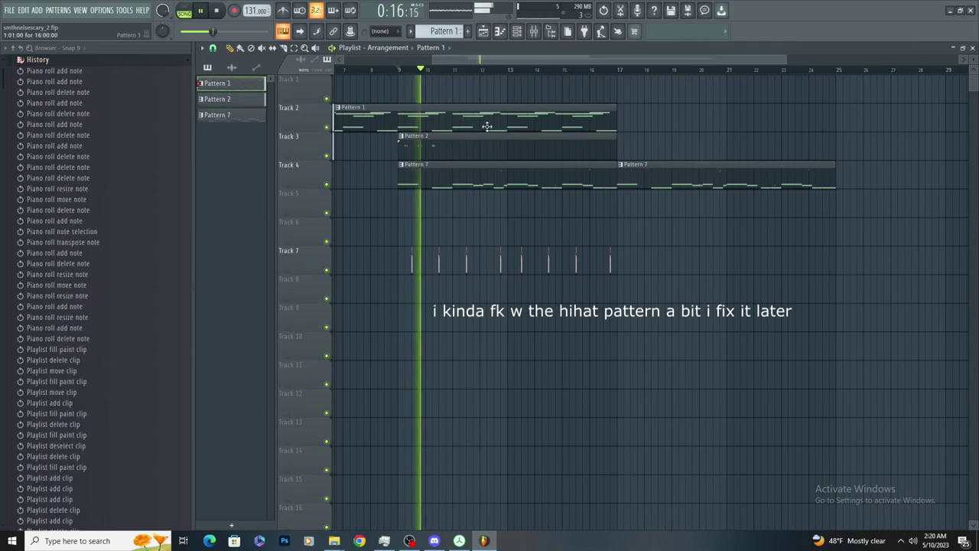
double_click(486, 125)
left_click_drag(867, 114, 515, 360)
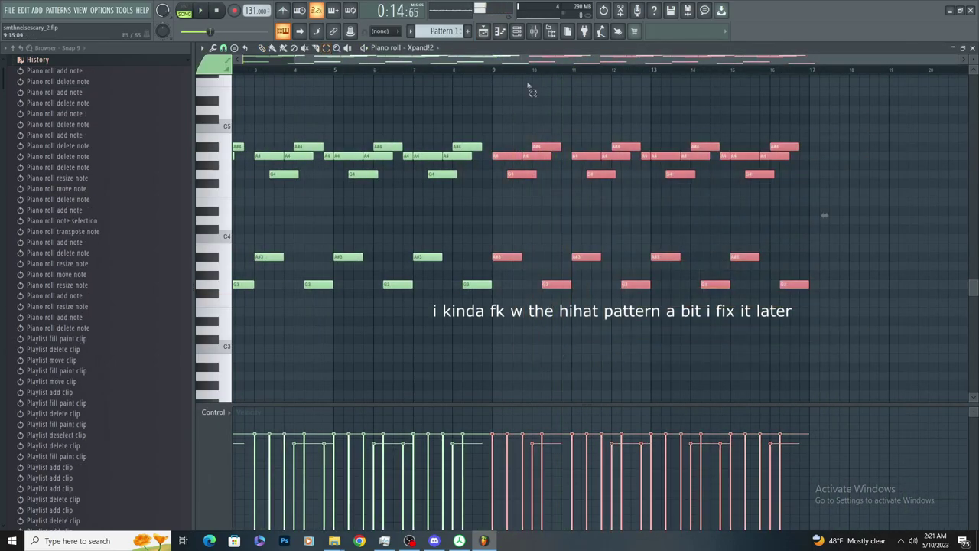
left_click(485, 32)
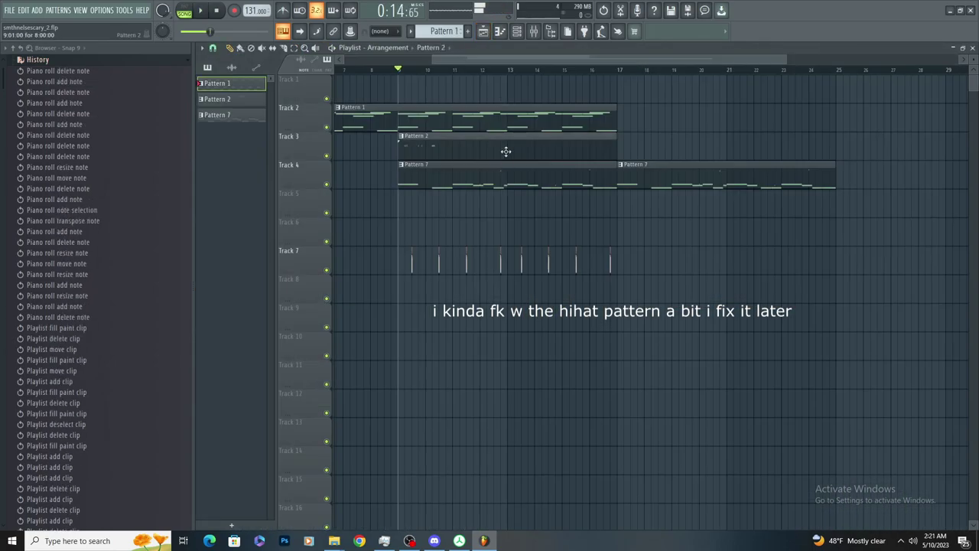
Delete all goncha hh notes in Pattern 2, paste the copied melody in their place and audition it
double_click(506, 151)
left_click_drag(472, 207, 241, 142)
key("Delete")
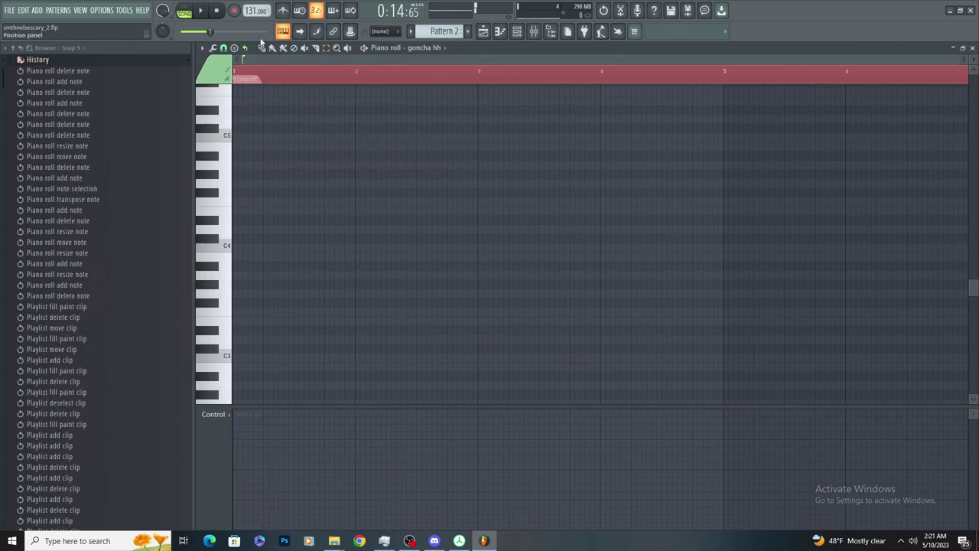
key("ctrl+v")
scroll(270, 183, "up", 4)
key("space")
scroll(268, 203, "down", 3)
scroll(264, 138, "up", 3)
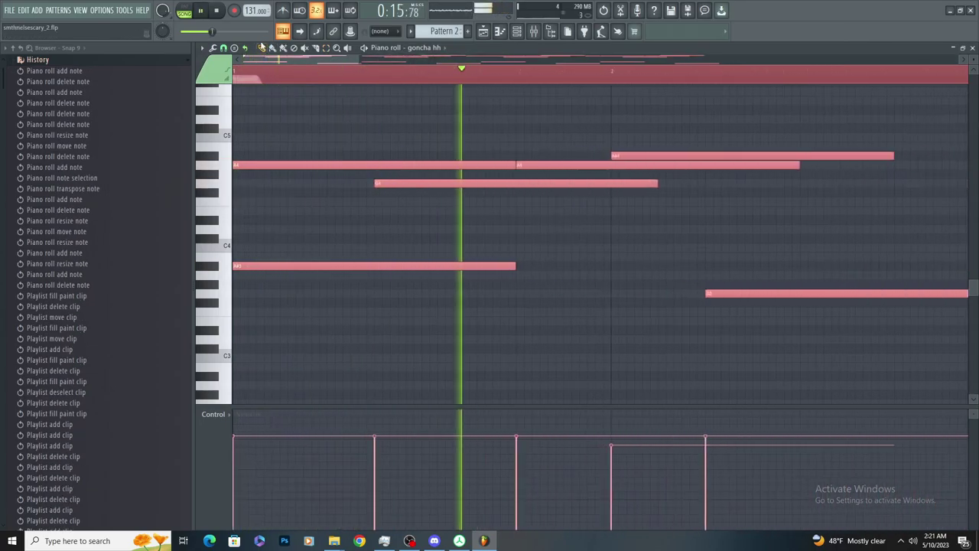
Deselect the pasted notes and shorten the A#3 and A4 at the start of bar 1 to third-of-a-step hits
left_click(282, 191, "ctrl")
key("space")
left_click_drag(513, 266, 125, 280)
key("space")
key("space")
left_click_drag(513, 166, 238, 168)
scroll(267, 167, "up", 3)
scroll(269, 171, "down", 2)
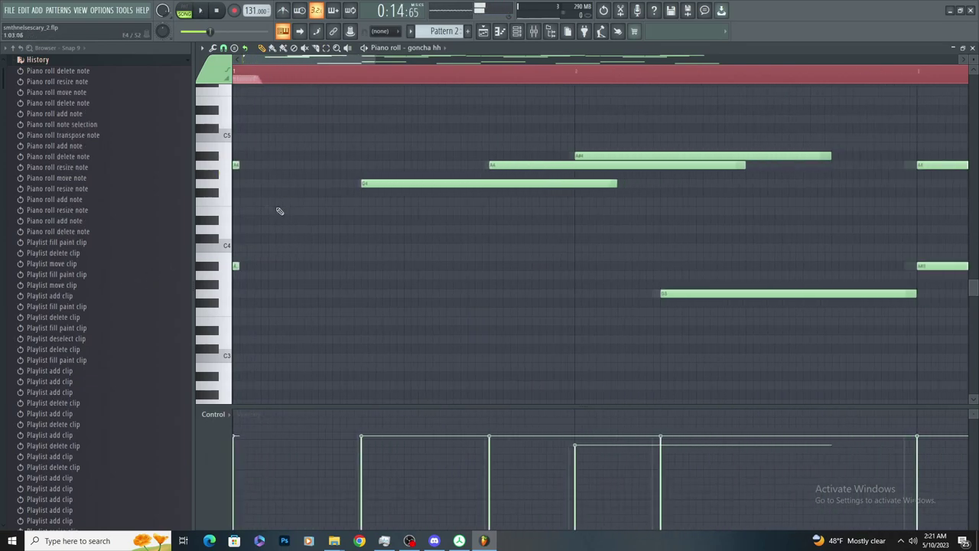
scroll(261, 166, "up", 2)
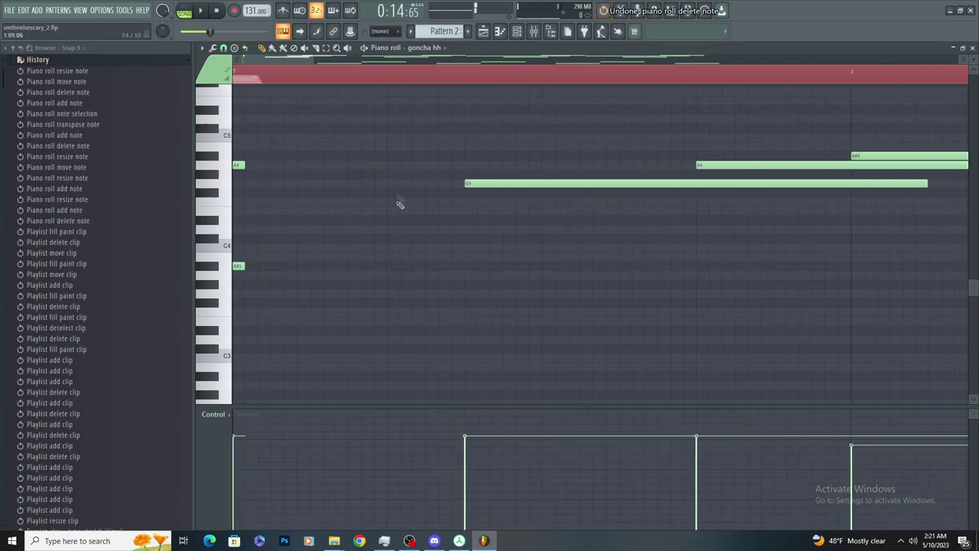
Try extra short A4 and A#3 hits around step 5 of bar 1, auditioning them with and without the bar-start notes
left_click(393, 265)
left_click(418, 265)
key("space")
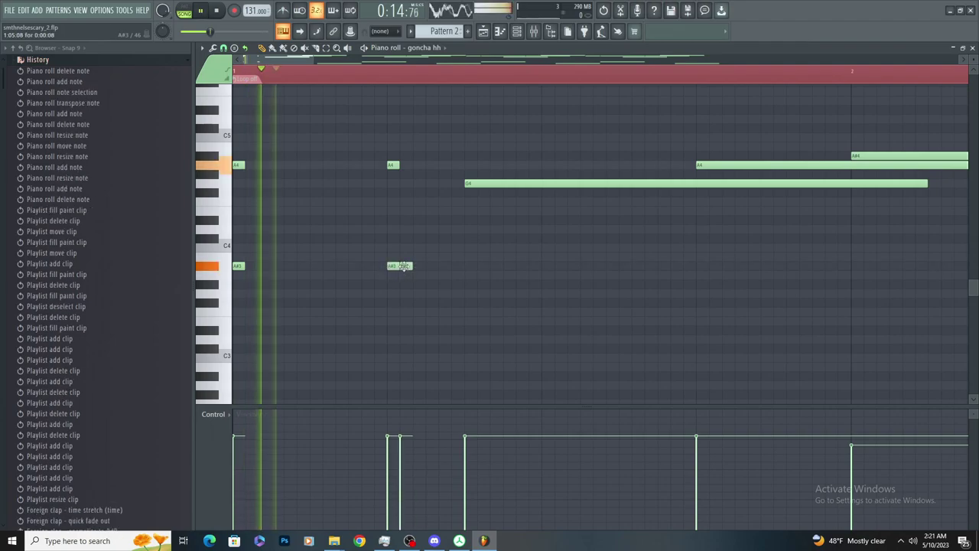
right_click(238, 266)
right_click(241, 166)
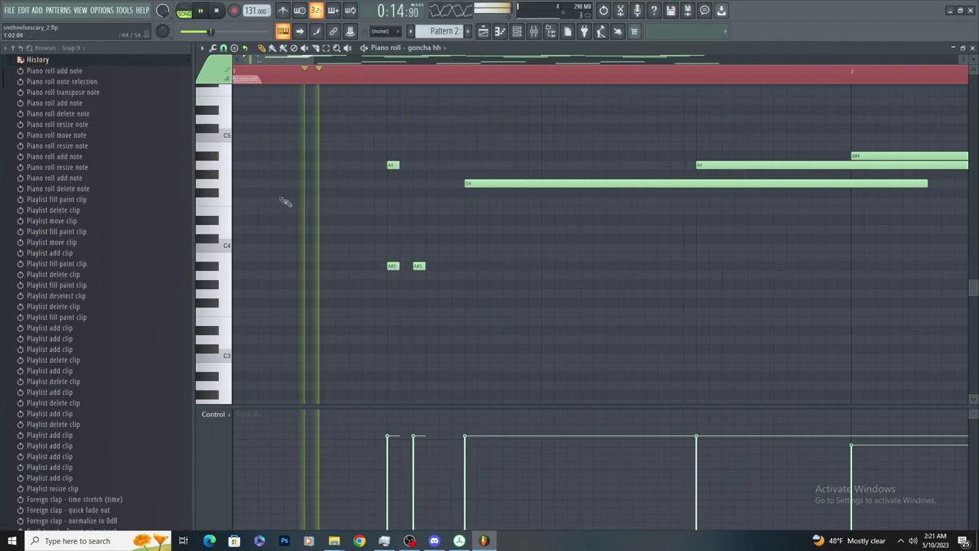
key("ctrl+z")
key("ctrl+z")
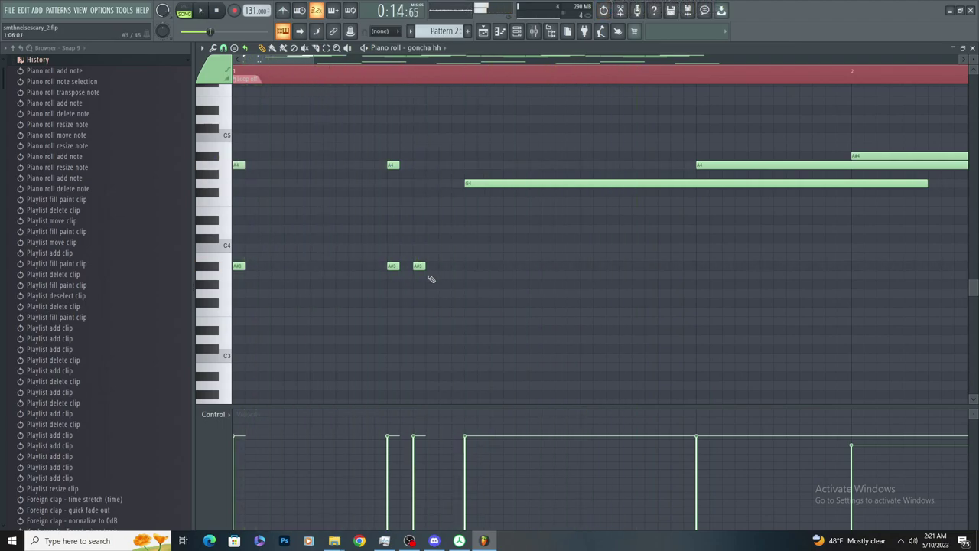
Clear the short hits around step 5 of bar 1 and try an A#3 hit at step 7 instead
right_click(393, 165)
right_click(393, 266)
right_click(416, 267)
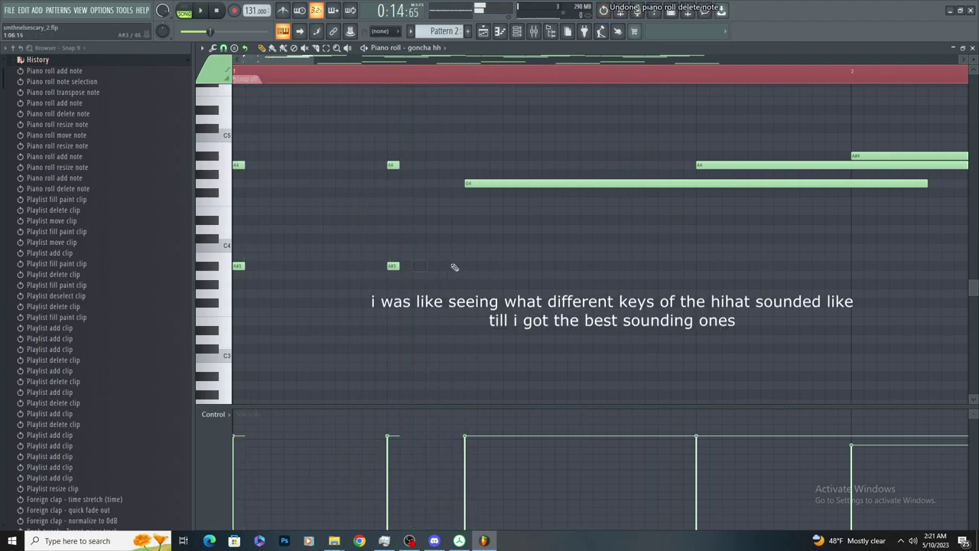
left_click(467, 266)
key("space")
key("space")
right_click(393, 266)
key("space")
right_click(393, 165)
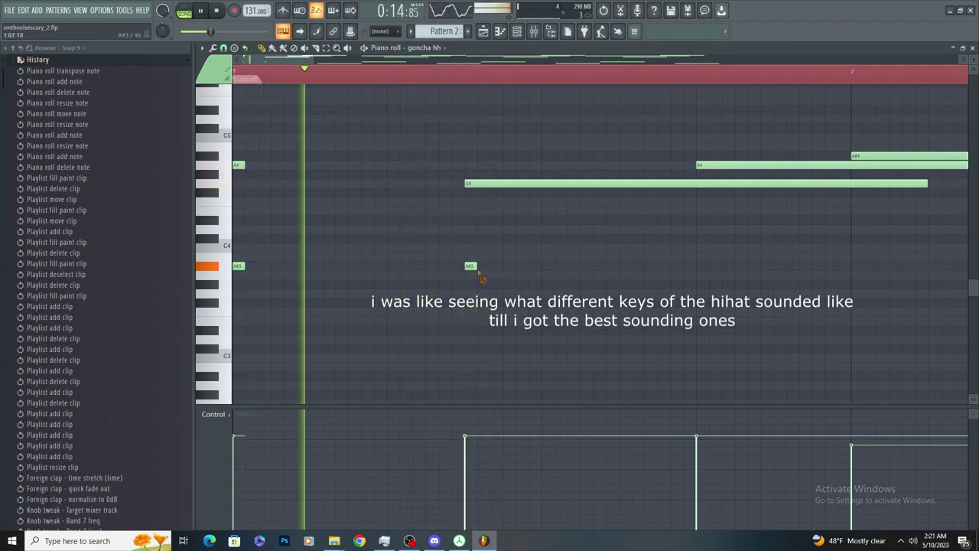
Remove the A#3 hit at step 7 of bar 1 and replace the long G4 there with two adjacent third-of-a-step G4 hits
right_click(471, 265)
right_click(466, 184)
left_click(463, 183)
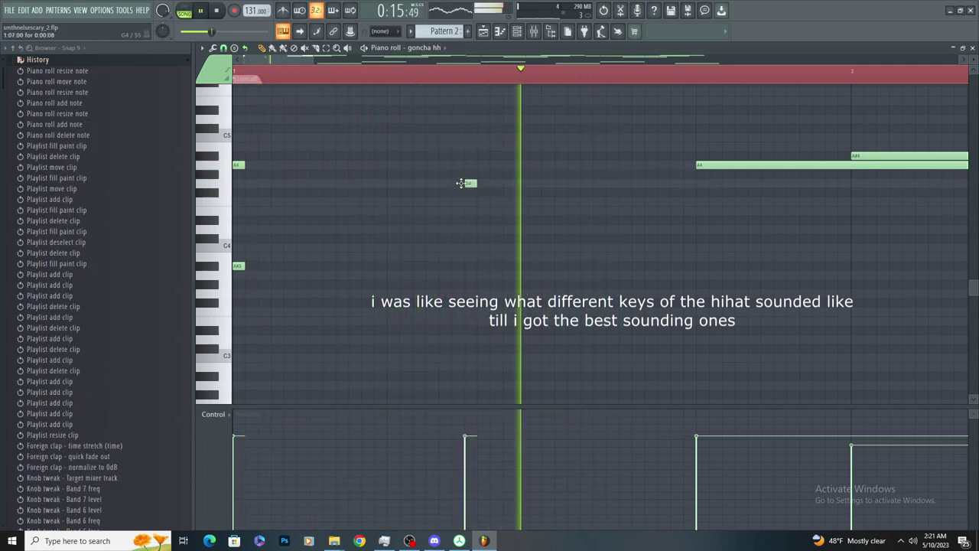
left_click(482, 184)
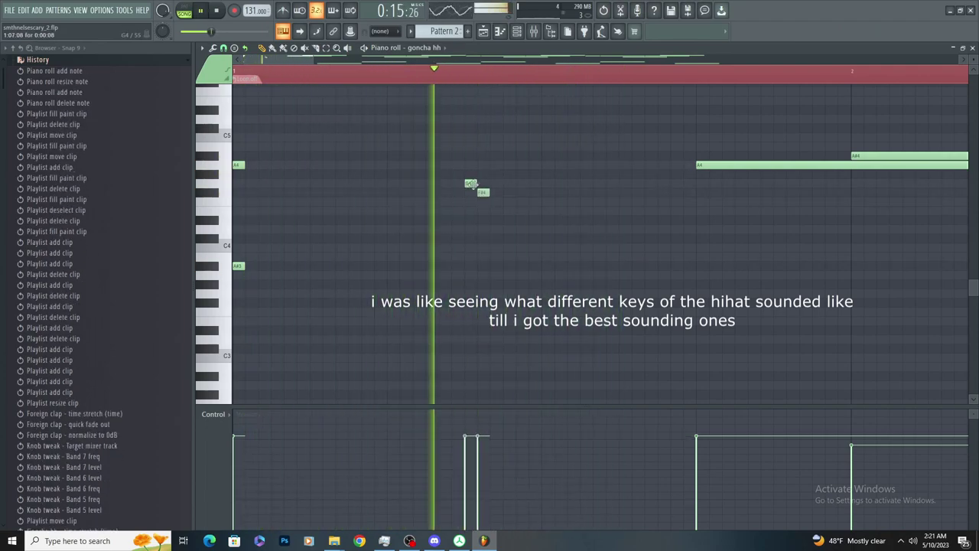
Try the bar-start A4 and A#3 hits at step 5 of bar 1, and delete both of them
right_click(239, 166)
right_click(238, 266)
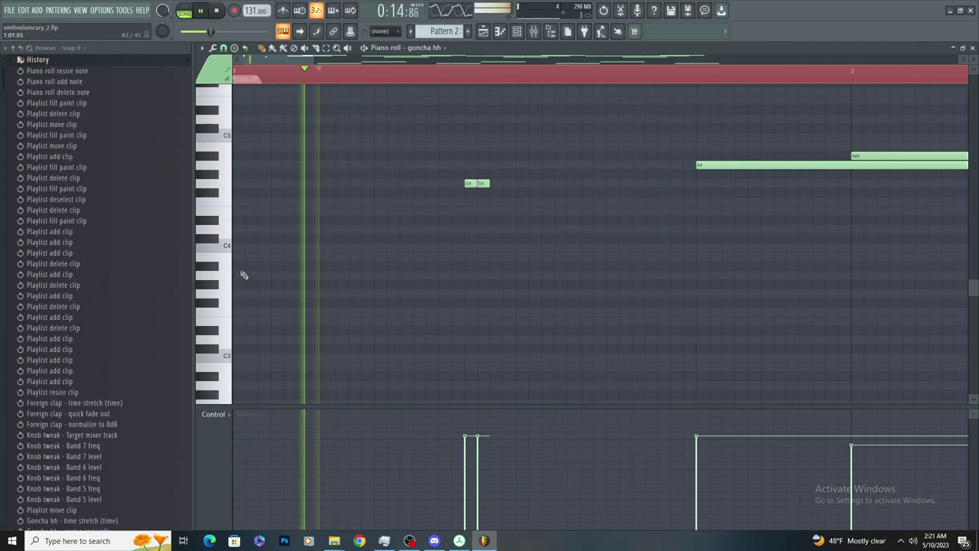
key("ctrl+z")
left_click(394, 265)
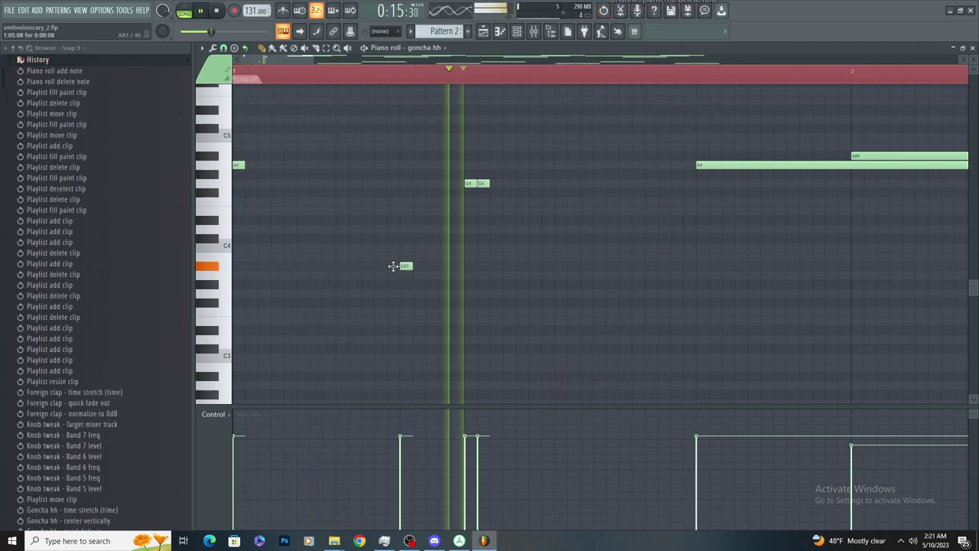
left_click_drag(248, 166, 393, 164)
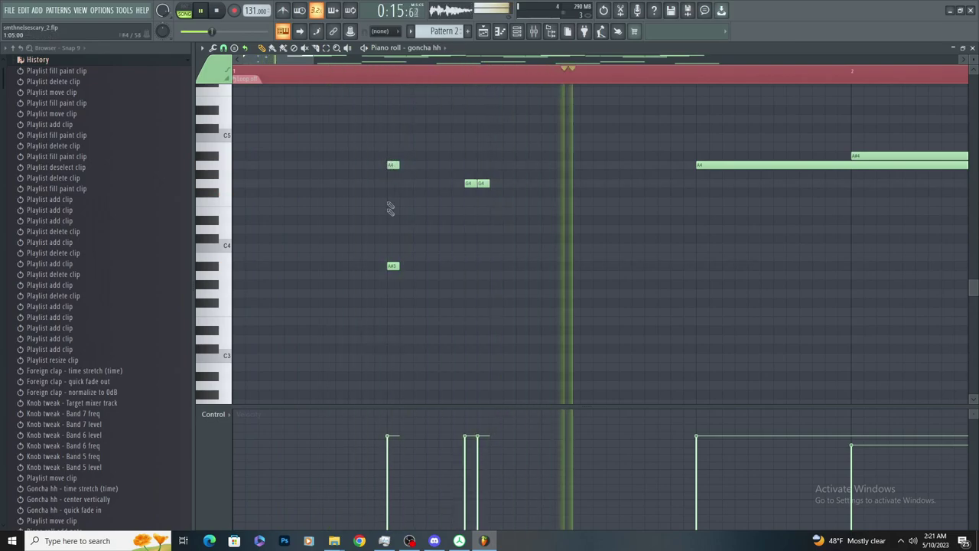
right_click(390, 165)
right_click(392, 265)
Replace the long A4 at step 13 of bar 1 with a short hit and add a short G4 at the bar's start
scroll(386, 306, "down", 2)
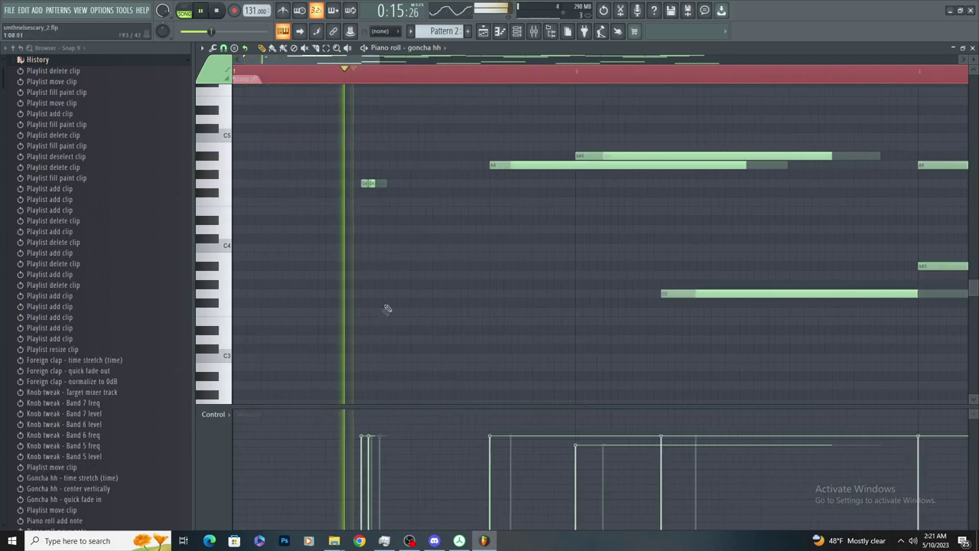
scroll(383, 310, "up", 2)
right_click(618, 166)
left_click(596, 157)
scroll(439, 256, "down", 2)
key("space")
left_click_drag(242, 184, 192, 179)
key("space")
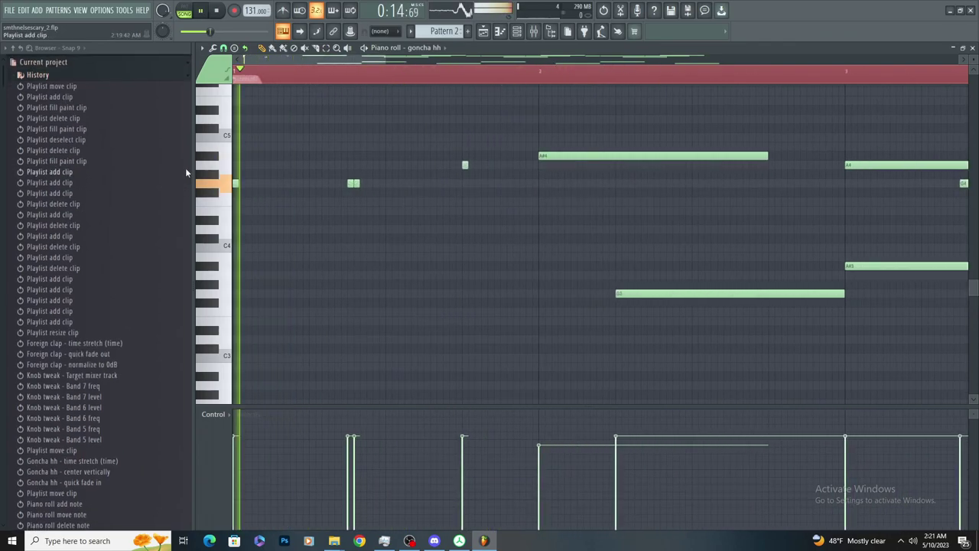
Audition short G4 hits at different spots early in bar 1 and add one at step 9
right_click(236, 183)
scroll(267, 192, "up", 3)
key("space")
key("space")
left_click(328, 205)
left_click_drag(327, 208, 346, 214)
key("space")
key("space")
right_click(348, 213)
left_click(496, 211)
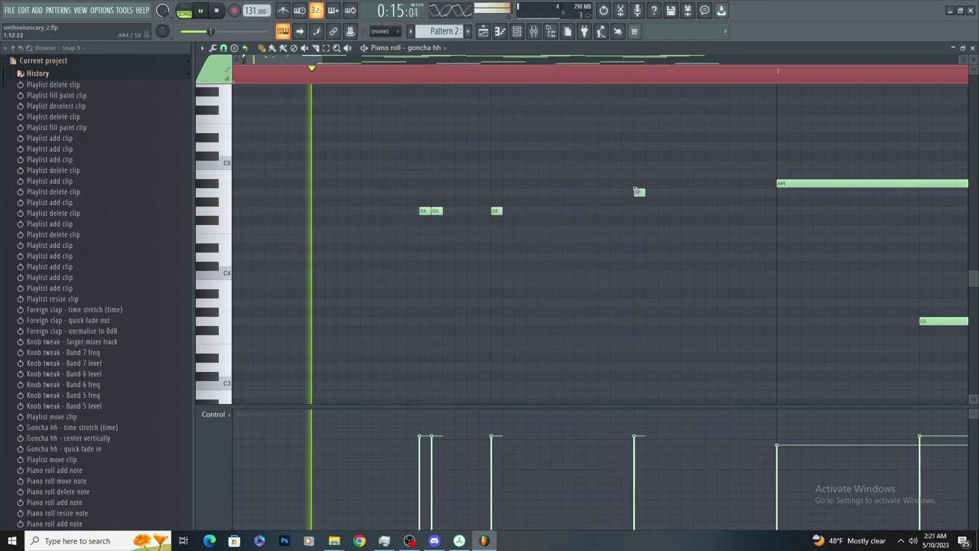
Try removing the A4 hit at step 13 of bar 1 and shortening bar 2's opening A#4, and undo these edits
right_click(637, 191)
scroll(500, 227, "down", 3)
scroll(517, 184, "up", 3)
right_click(606, 183)
left_click(607, 182)
left_click_drag(453, 181, 453, 204)
key("ctrl+z")
key("ctrl+z")
key("ctrl+z")
key("ctrl+z")
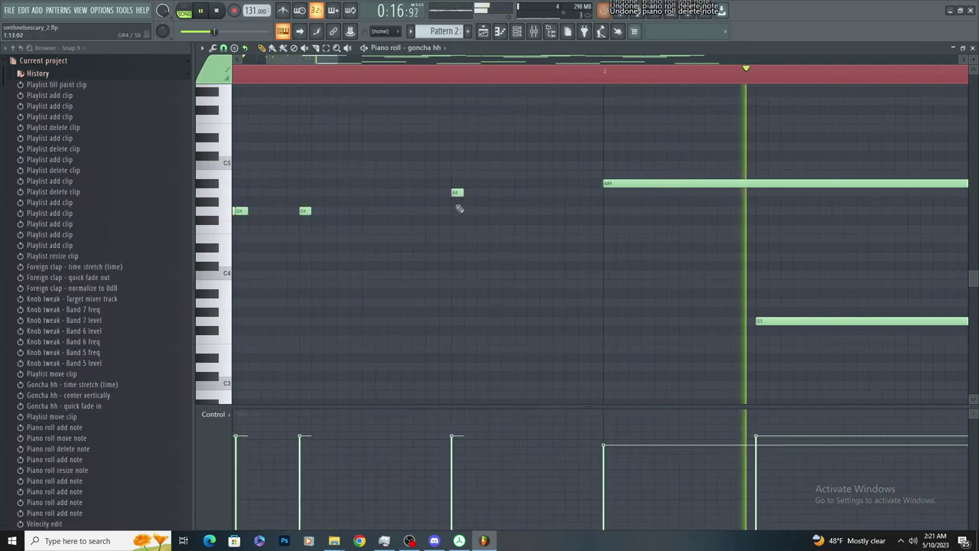
Replace the long A#4 at the start of bar 2 with a third-of-a-step hit and audition it
scroll(508, 185, "down", 3)
scroll(504, 193, "up", 2)
key("space")
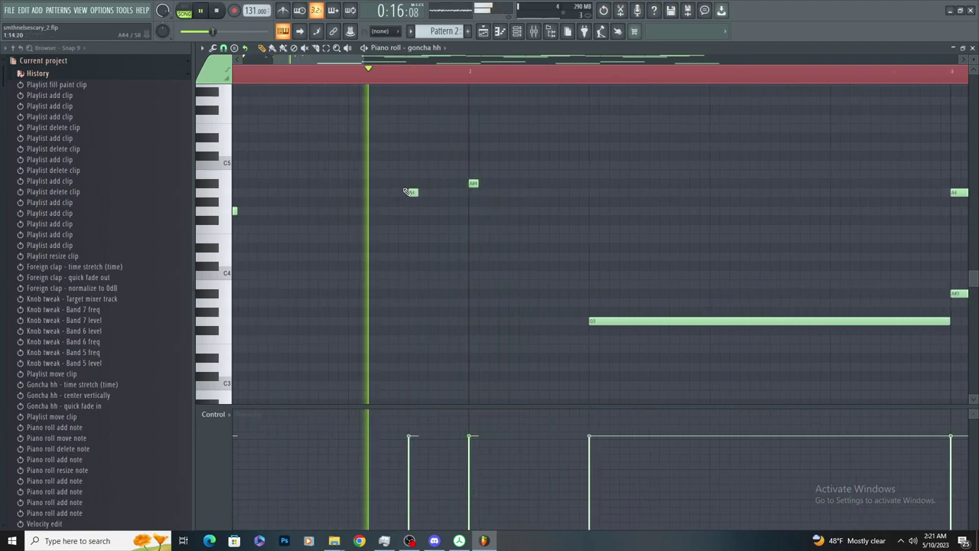
scroll(490, 232, "down", 1)
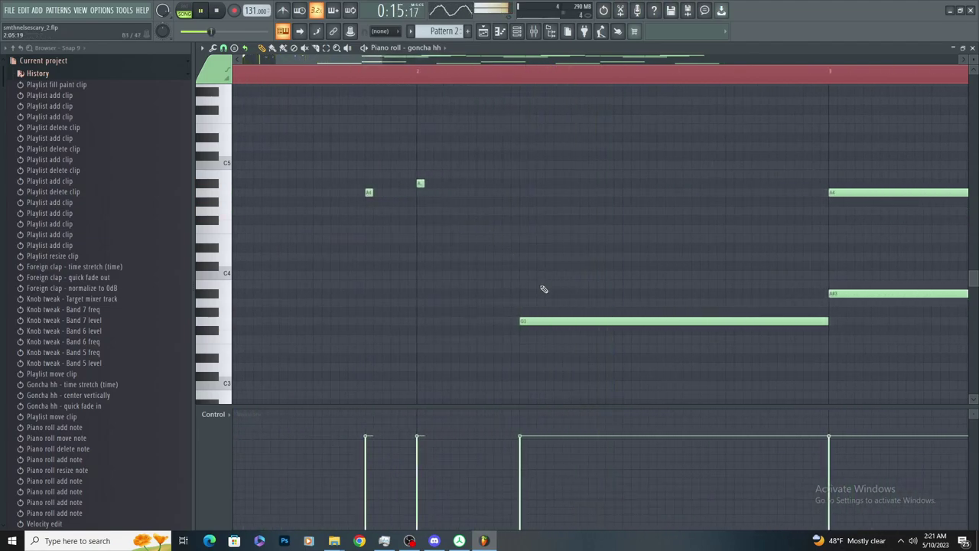
Delete the long G3 in bar 2 and place a short G3 hit at step 9 of that bar
right_click(569, 320)
left_click(623, 321)
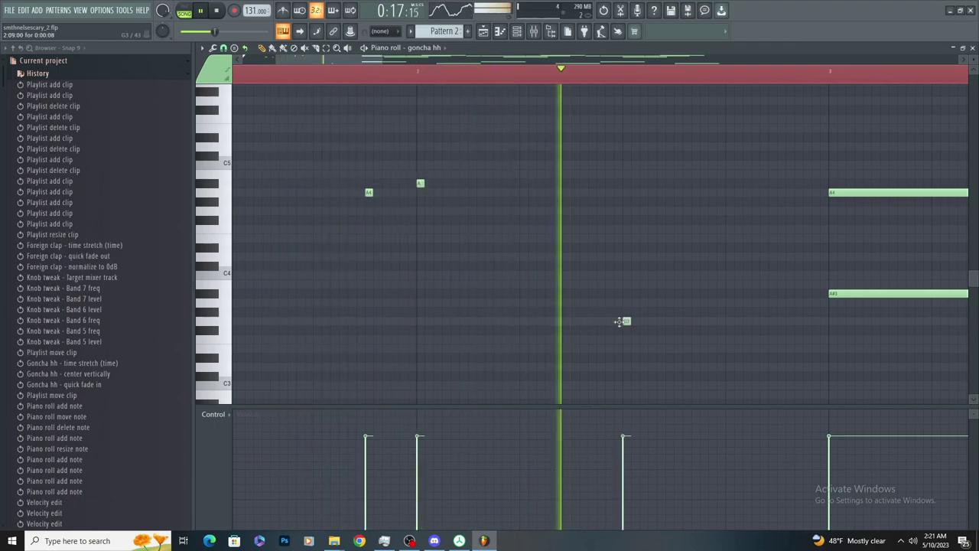
scroll(585, 328, "down", 3)
scroll(603, 312, "up", 3)
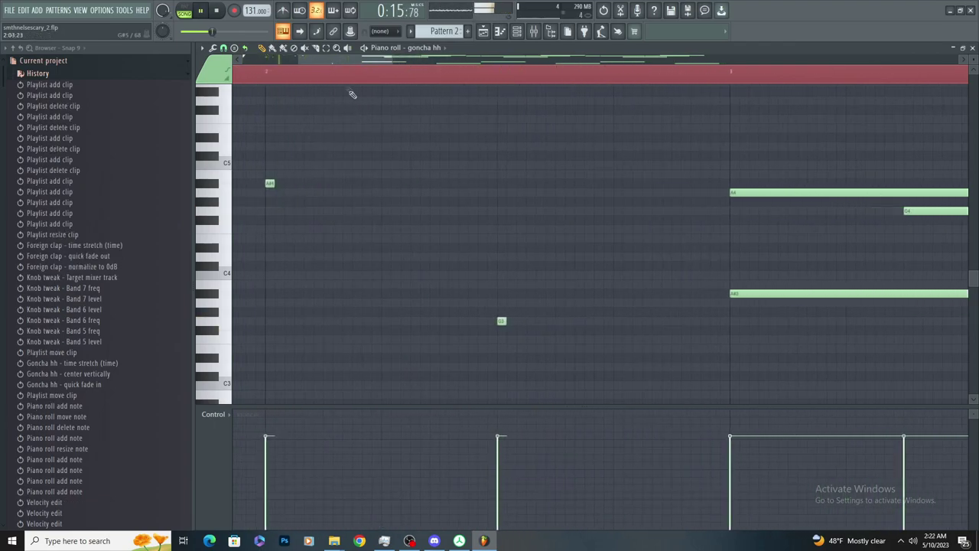
Transpose the short G3 hit at step 9 of bar 2 up one octave to G4 and audition it
key("space")
scroll(577, 308, "down", 3)
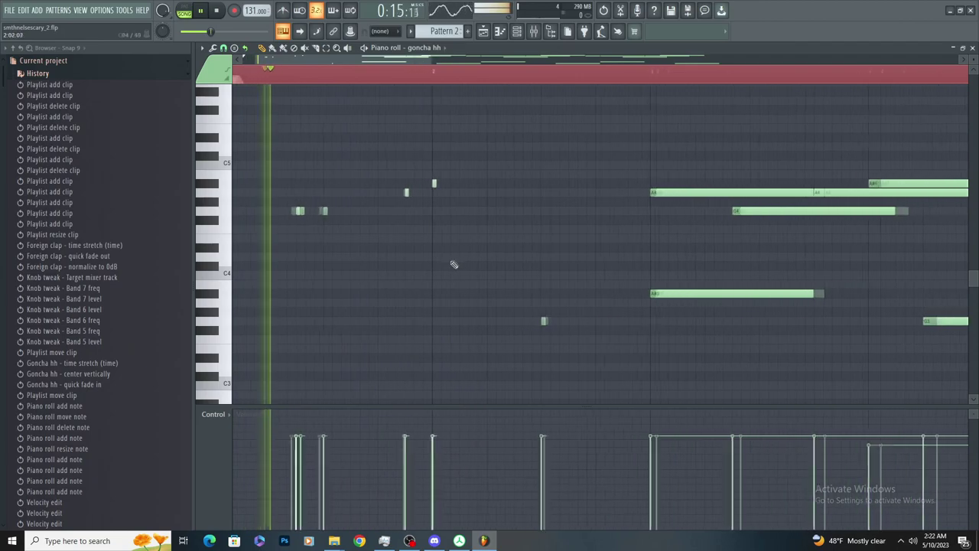
scroll(454, 264, "up", 2)
left_click_drag(534, 281, 691, 344)
key("ctrl+Up")
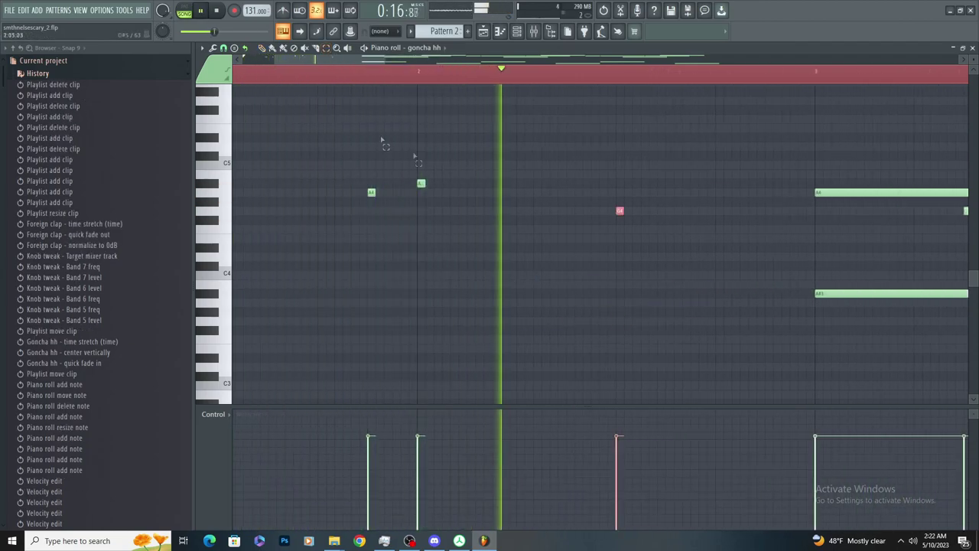
key("space")
Build a three-note G4 roll with falling velocities from step 9 of bar 2 and add a softer G4 at step 11
scroll(704, 245, "up", 3)
left_click_drag(576, 284, 562, 251)
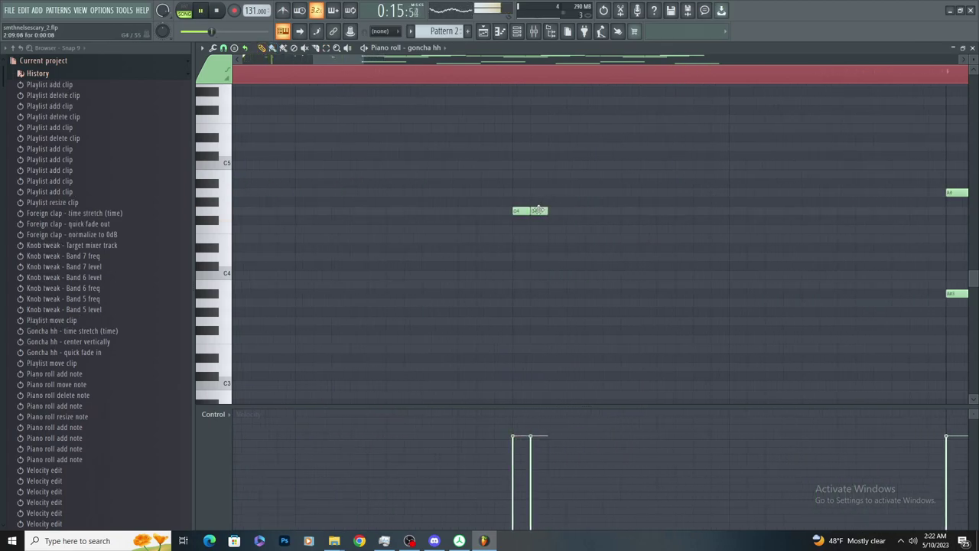
left_click(621, 210)
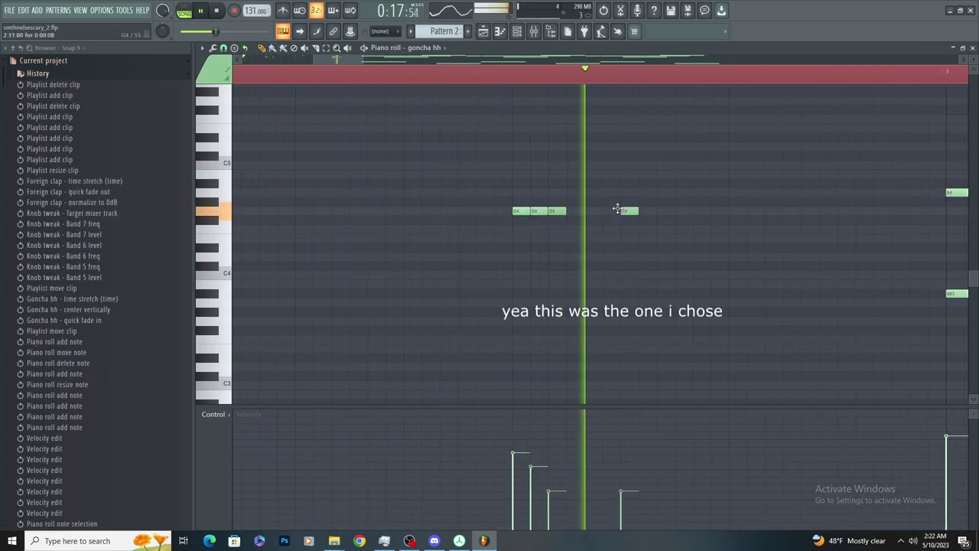
scroll(527, 261, "down", 5)
scroll(624, 248, "up", 3)
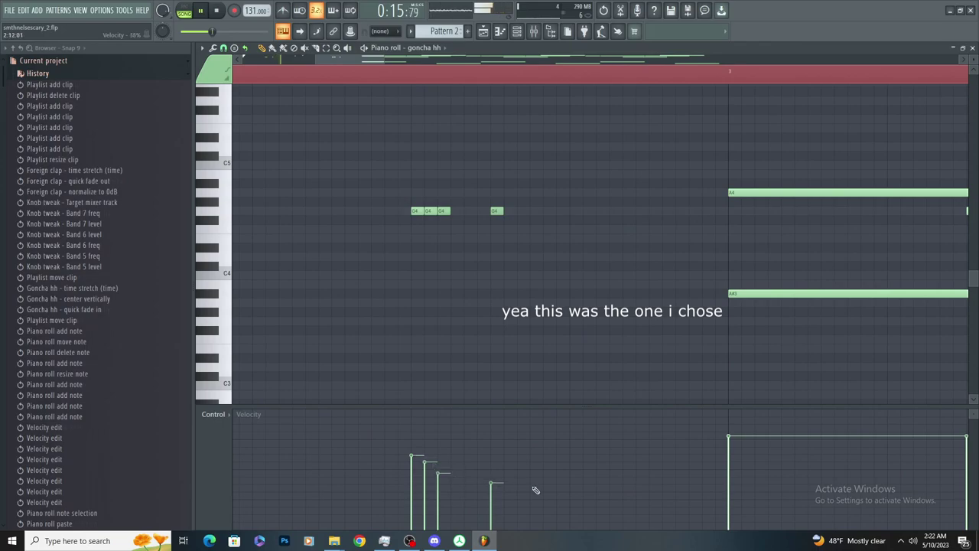
Try G4 hits at steps 13 and 15 of bar 2, keeping only the one at step 15
left_click(649, 212)
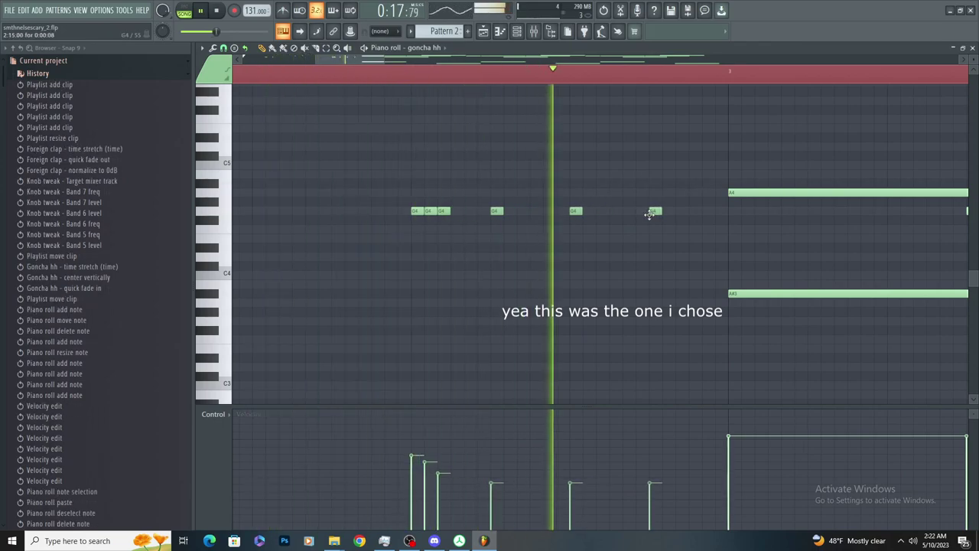
right_click(654, 212)
right_click(575, 212)
left_click(649, 210)
scroll(592, 267, "down", 5)
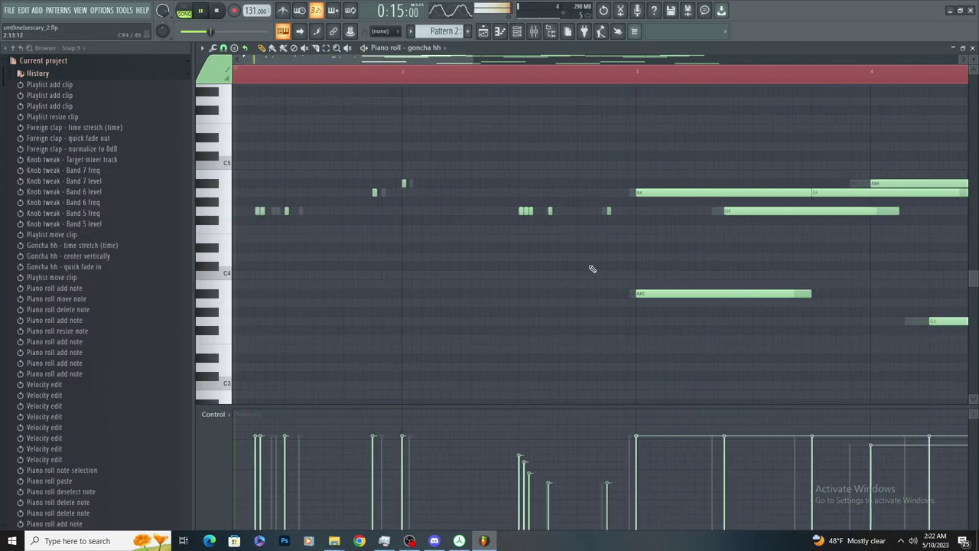
scroll(535, 318, "down", 3, "ctrl")
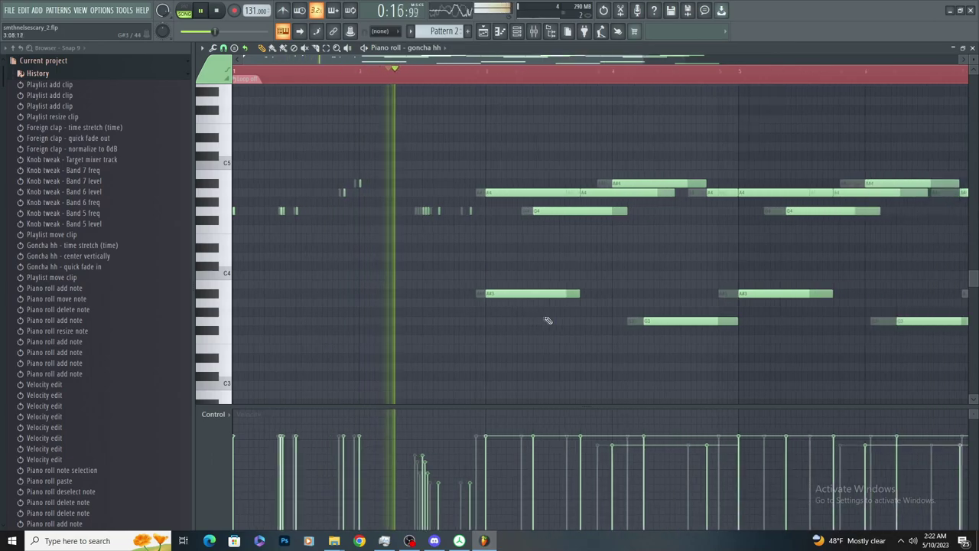
Delete the remaining long melody notes from bars 3 to 8 of the goncha hh pattern
right_click(476, 306)
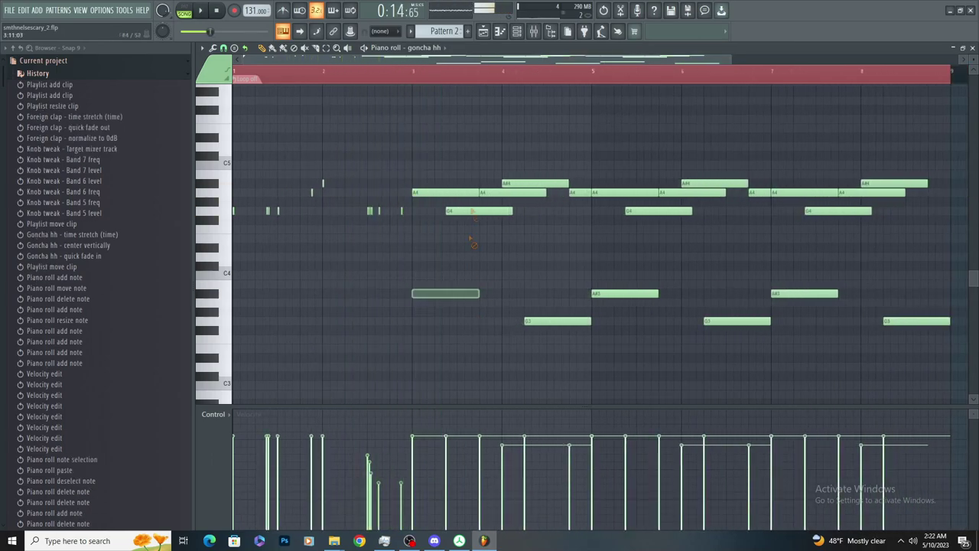
right_click(535, 183)
right_click(689, 187)
right_click(736, 321)
right_click(657, 211)
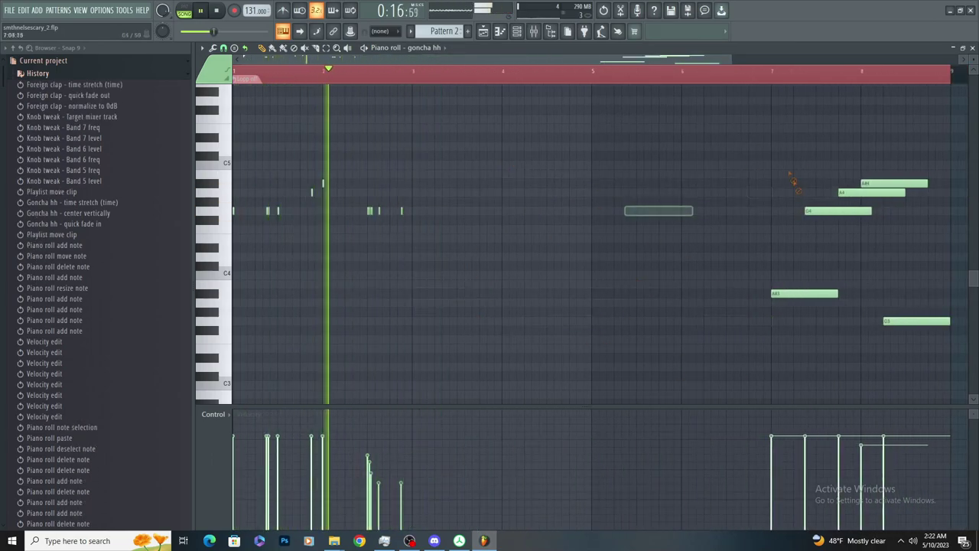
right_click(804, 294)
right_click(872, 187)
right_click(905, 323)
Copy the two-bar goncha hh pattern into bars 3 and 4
left_click(327, 50)
left_click_drag(234, 115, 474, 278)
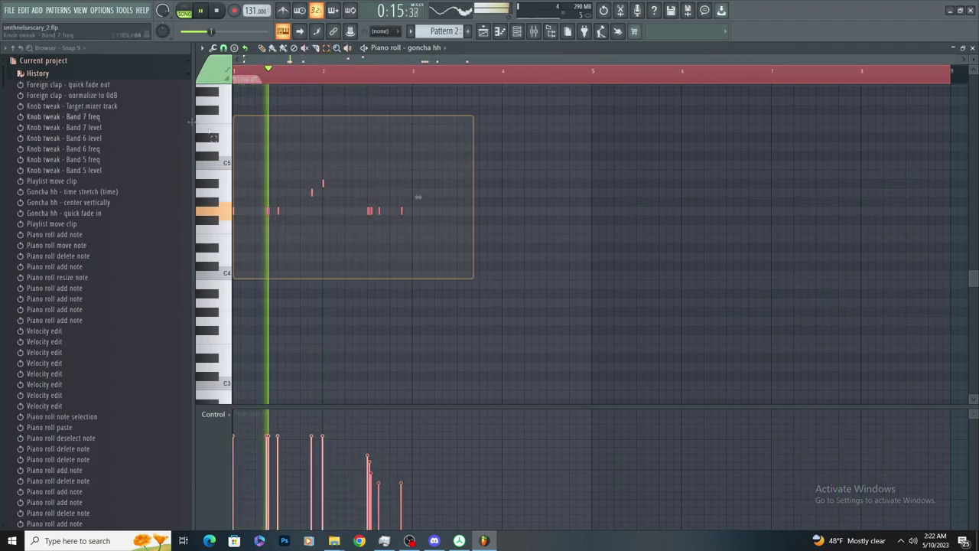
key("ctrl+c")
scroll(496, 166, "up", 4)
key("ctrl+v")
scroll(486, 191, "down", 1)
key("ctrl+z")
scroll(591, 162, "up", 4)
scroll(562, 183, "down", 4)
left_click(528, 167)
scroll(375, 166, "down", 2)
Duplicate the four-bar goncha hh pattern to fill bars 5 to 8
left_click_drag(723, 315, 484, 246)
key("ctrl+a")
scroll(668, 124, "up", 5)
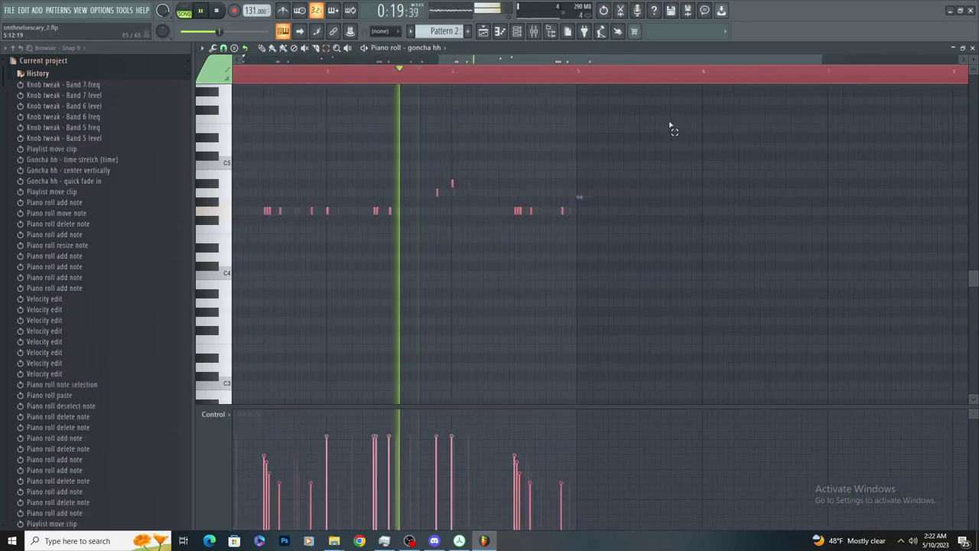
key("ctrl+b")
scroll(553, 175, "down", 4)
left_click(506, 152)
scroll(451, 166, "up", 1)
scroll(445, 169, "down", 2)
scroll(401, 153, "up", 2)
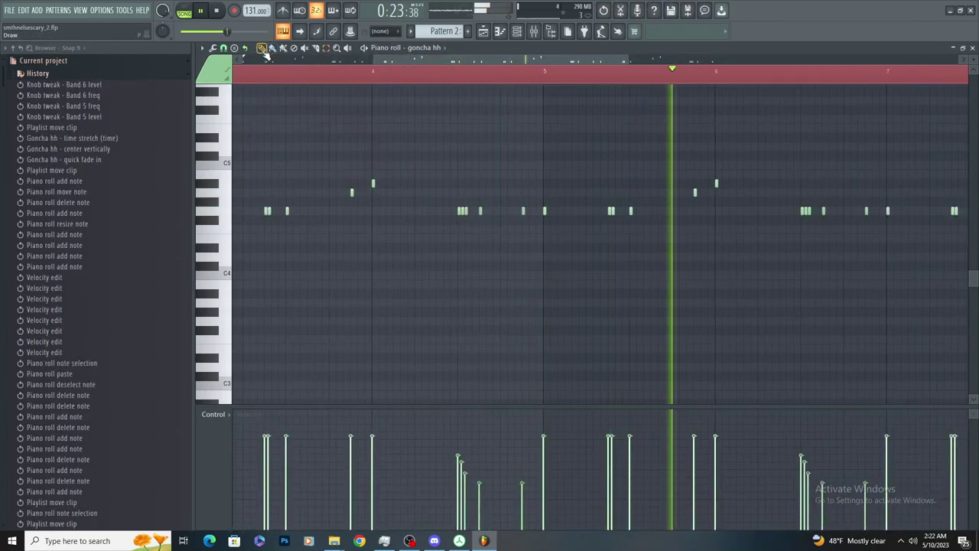
Delete the G4 hits at step 15 of bars 4 and 6 in the goncha hh pattern
scroll(496, 184, "down", 2)
left_click(435, 78)
scroll(466, 115, "up", 5)
right_click(633, 214)
scroll(531, 211, "down", 6)
scroll(527, 238, "up", 2)
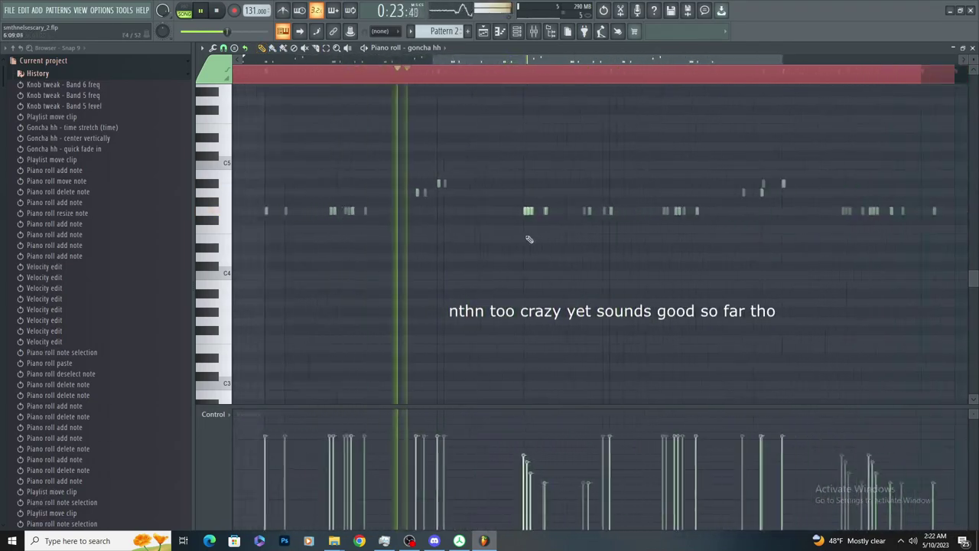
scroll(529, 239, "down", 2)
scroll(554, 230, "up", 5)
right_click(514, 212)
scroll(641, 192, "down", 4)
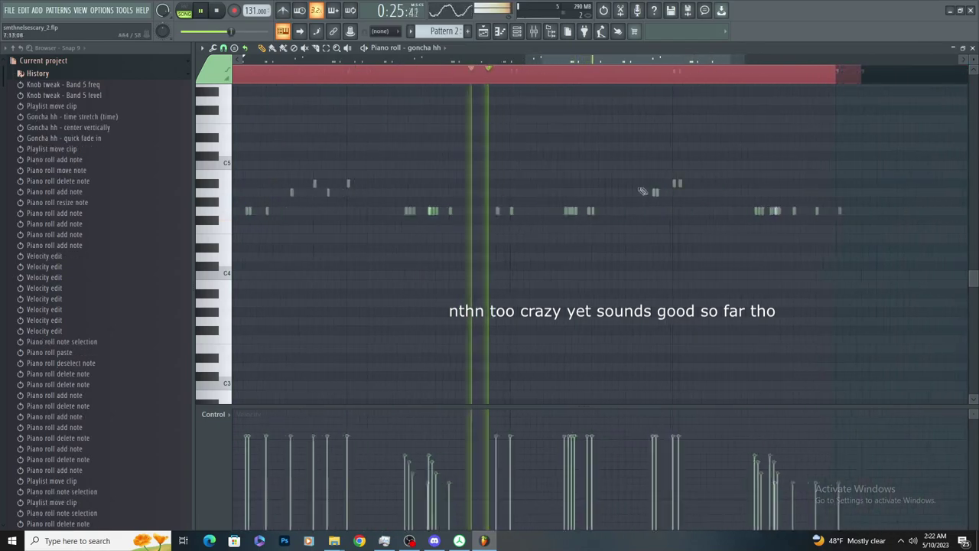
Open the goncha hh channel settings and enable its volume envelope
left_click(533, 30)
left_click(517, 31)
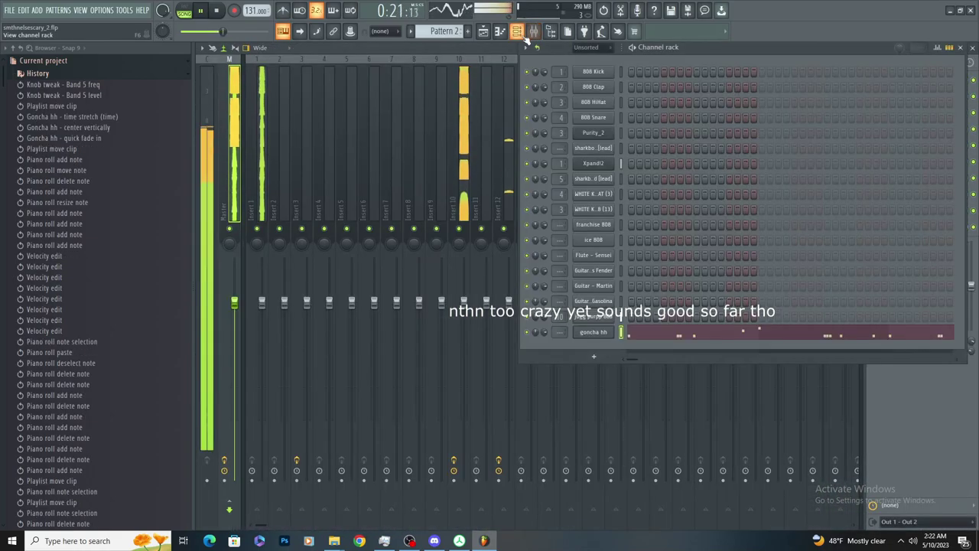
left_click(585, 332)
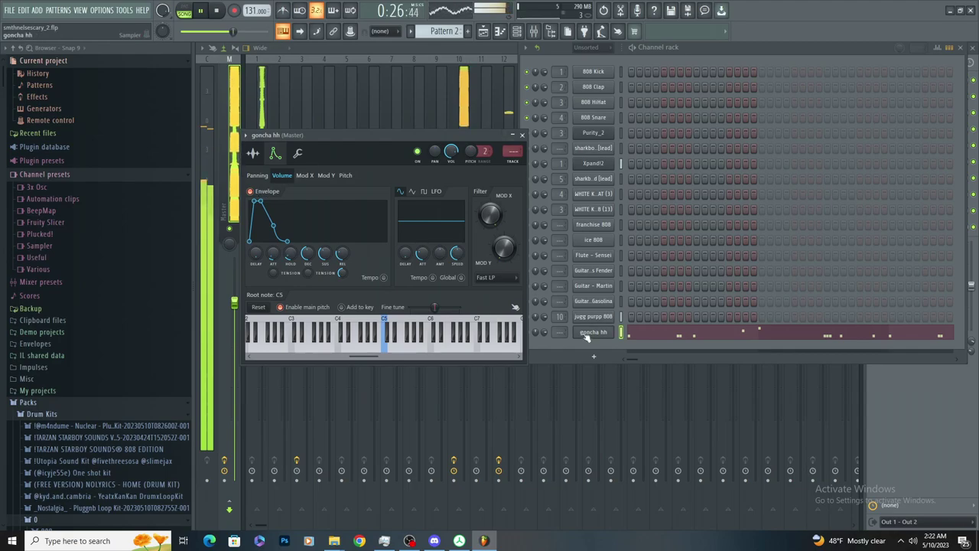
Select all goncha hh hits in Pattern 2 and create an empty Pattern 3
left_click(483, 32)
scroll(518, 153, "down", 3)
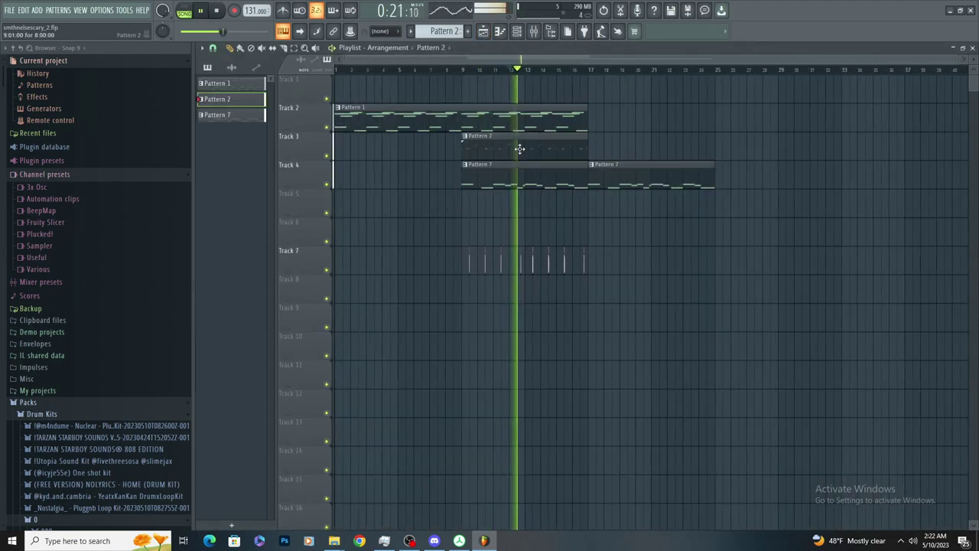
double_click(518, 148)
left_click(318, 48)
left_click(326, 49)
left_click_drag(867, 319, 234, 165)
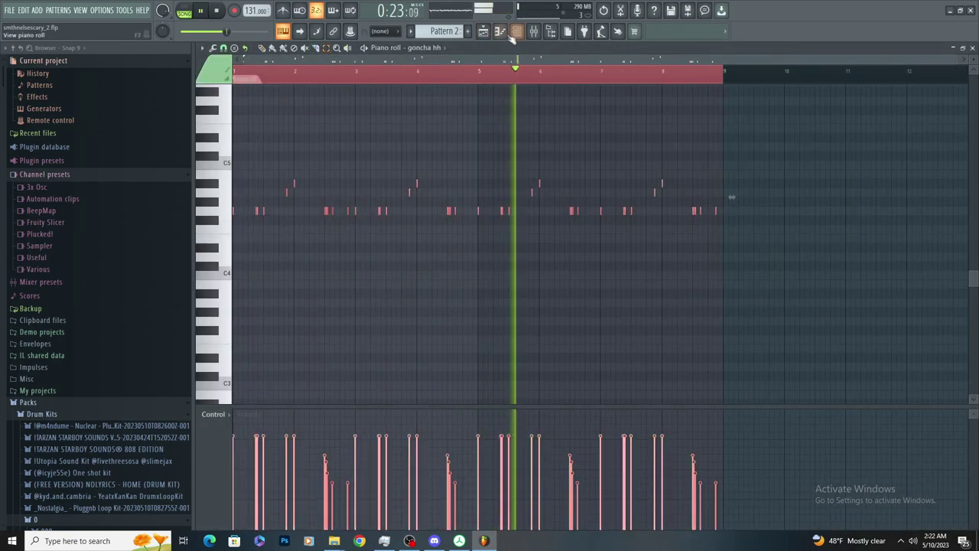
left_click(483, 32)
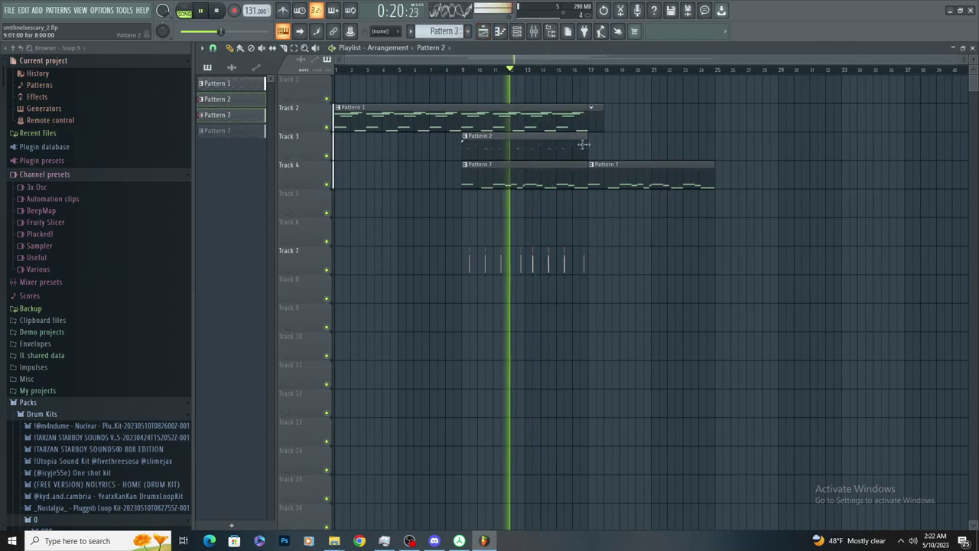
Move both Pattern 7 clips down to Track 5 and add a second Pattern 2 clip at bar 17 on Track 3
left_click_drag(562, 164, 563, 201)
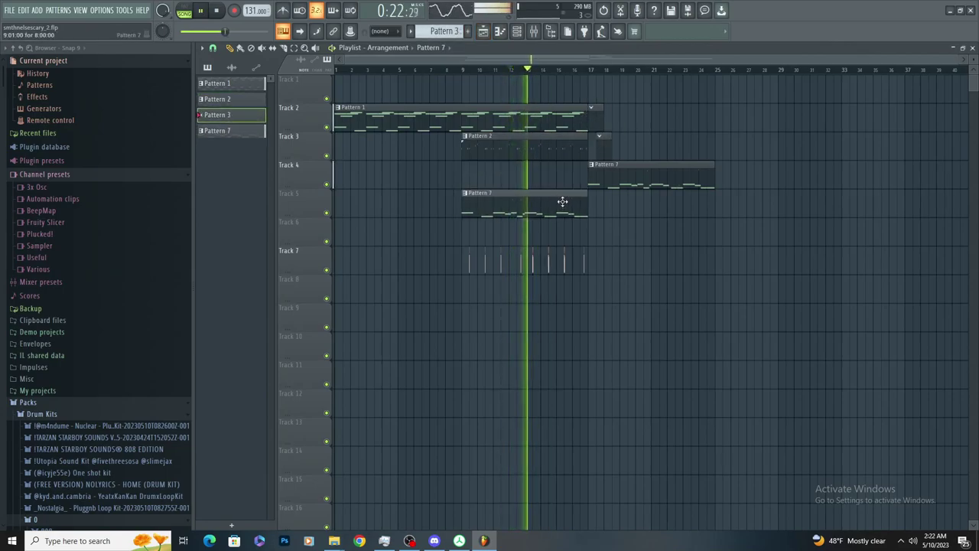
left_click_drag(624, 176, 624, 204)
left_click(582, 156)
left_click(590, 158)
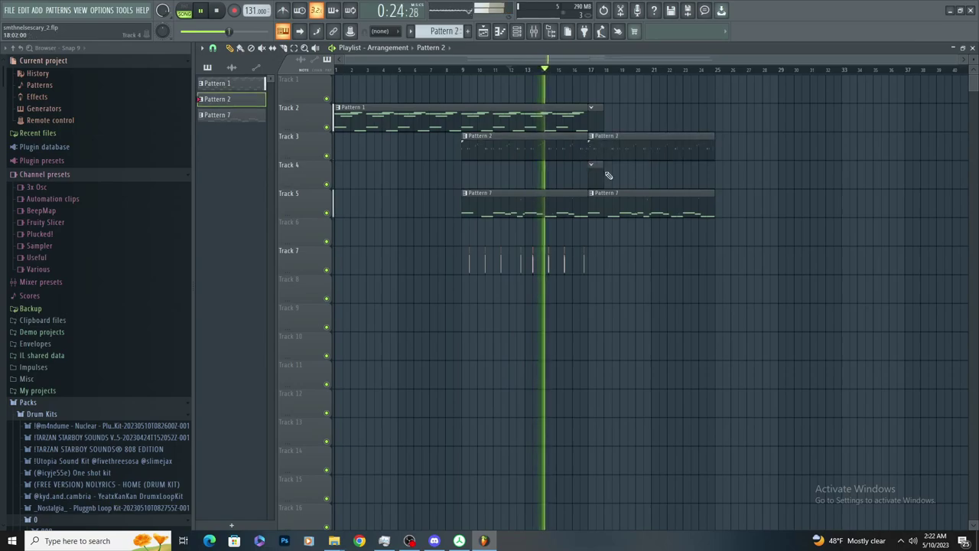
Place a Pattern 3 clip on Track 4 near bar 17 and duplicate the foreign clap hits on Track 7 into bars 17 to 24
left_click(602, 175)
key("space")
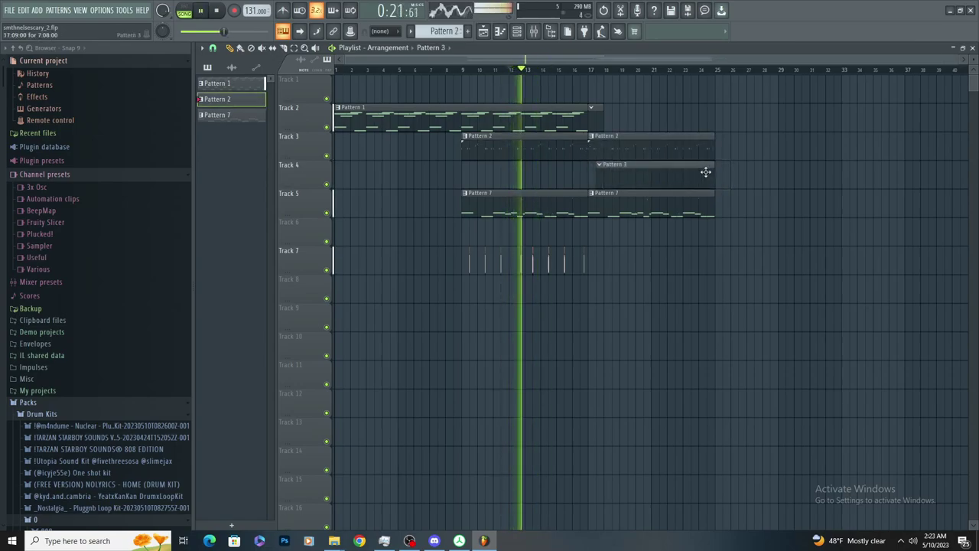
left_click(584, 248)
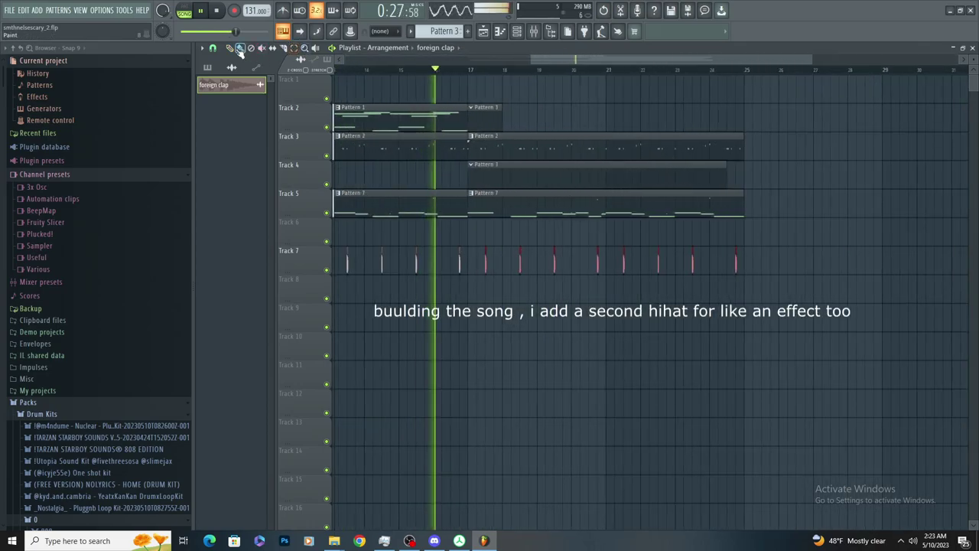
Copy the goncha hh hits from Pattern 2 and switch to the empty Pattern 3 in the piano roll
double_click(480, 158)
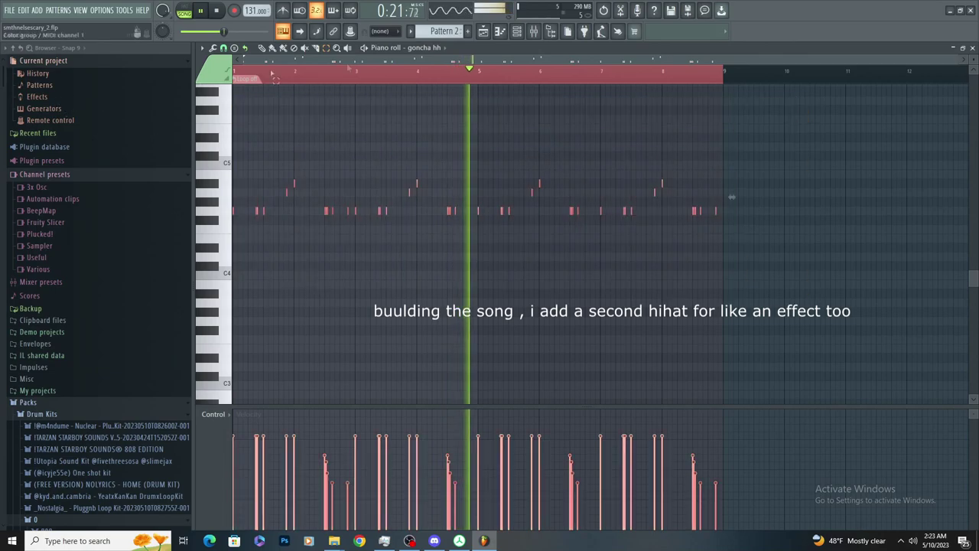
left_click(482, 32)
left_click(468, 31)
left_click(500, 32)
Load the manipulation hh sample as a new channel and paste the copied hi-hat hits into its Pattern 3 piano roll
scroll(120, 310, "down", 9)
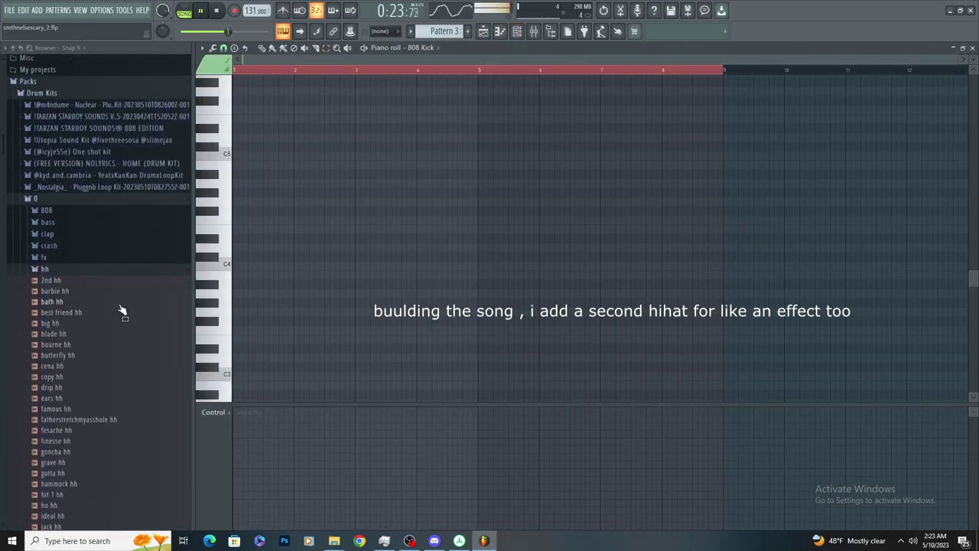
left_click(515, 31)
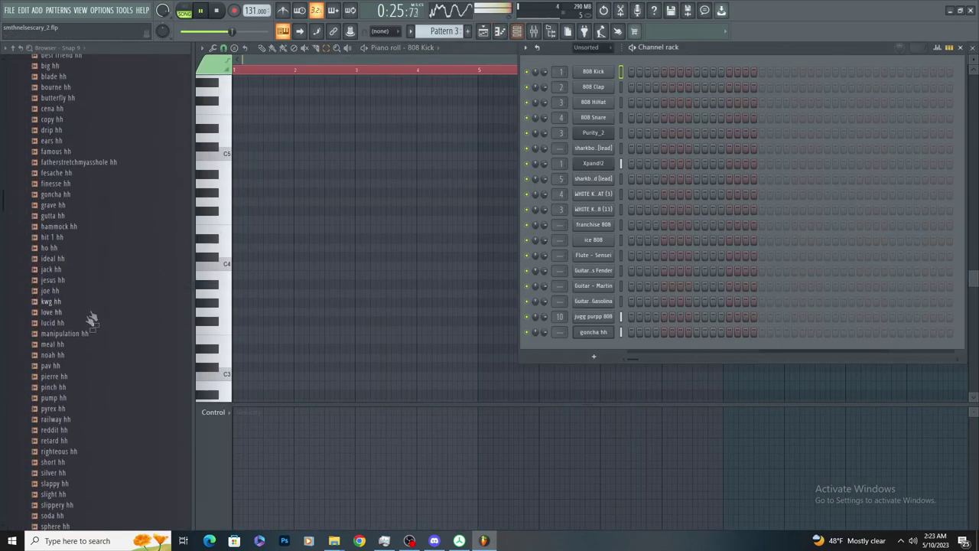
left_click_drag(604, 348, 595, 349)
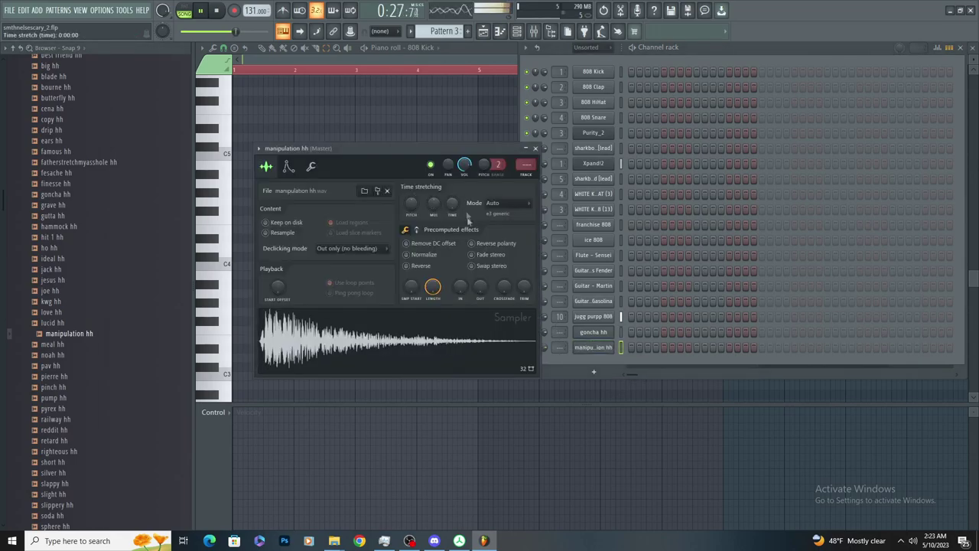
left_click(425, 51)
left_click(422, 49)
left_click(456, 260)
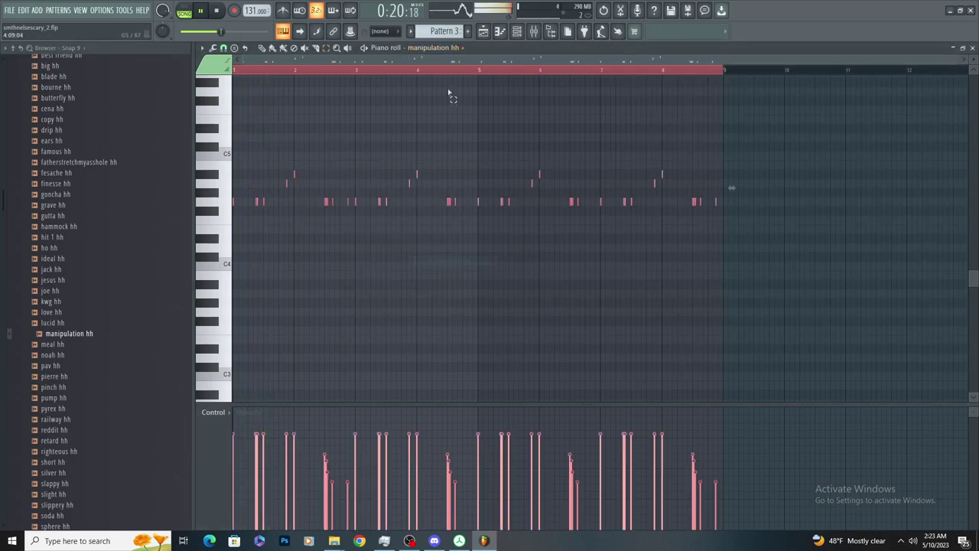
Replace the short Pattern 3 clip at bar 17 on Track 2 with a Pattern 1 clip
left_click(484, 32)
left_click(458, 119)
right_click(475, 112)
left_click(474, 112)
Add G4 manipulation hh hits at steps 3, 5, 11 and 13 of bar 1 in Pattern 3, matching the velocity of the bar's other hits
double_click(507, 177)
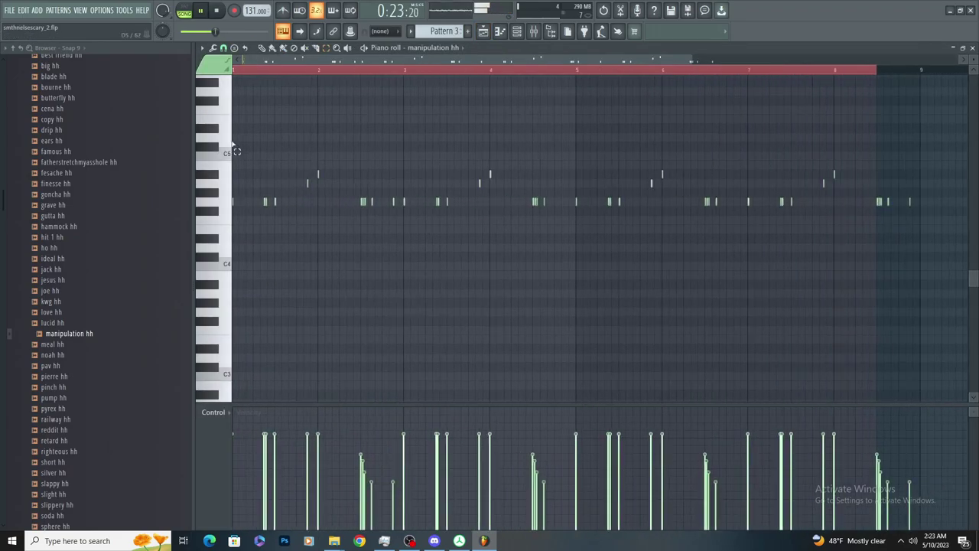
scroll(266, 63, "up", 2)
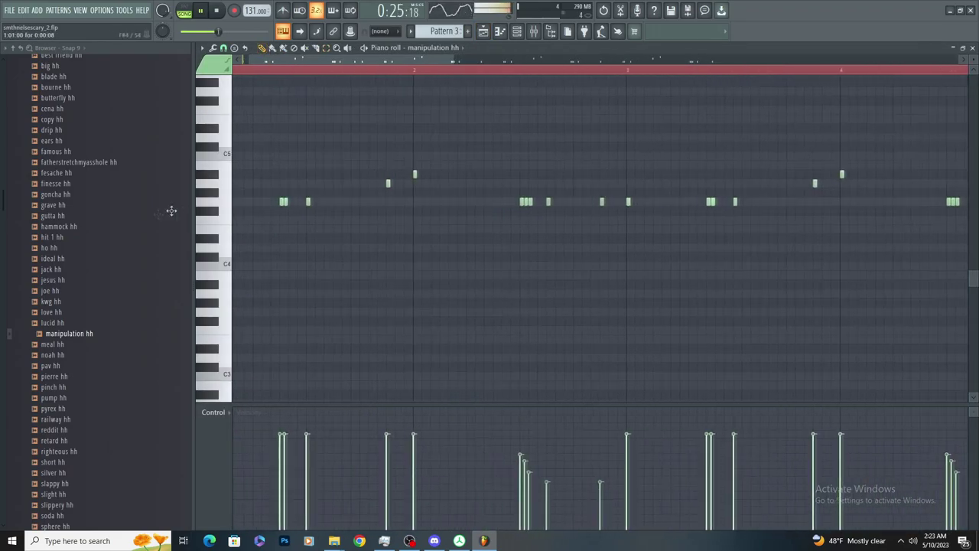
scroll(171, 209, "down", 2)
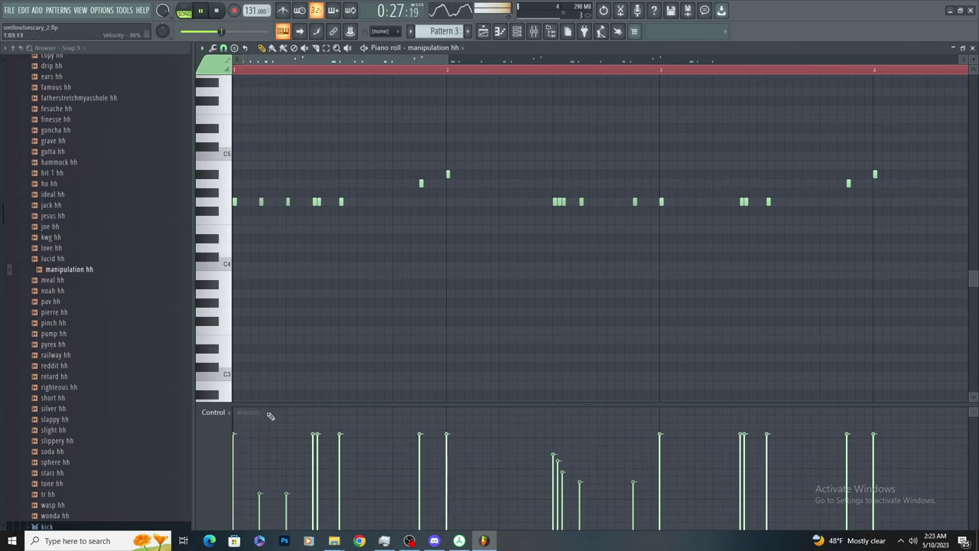
left_click(289, 202)
left_click(369, 202)
left_click(396, 202)
key("space")
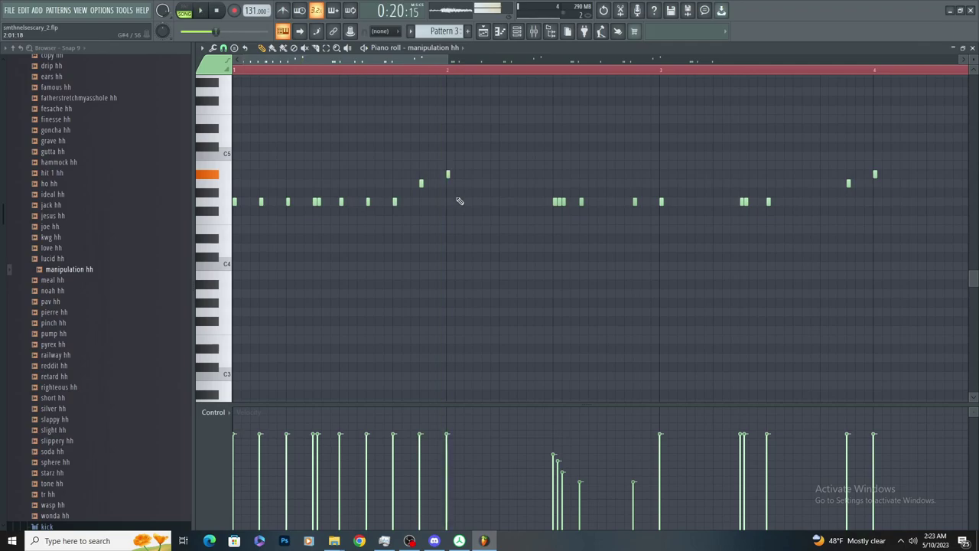
Enable Remove DC offset on the manipulation hh sample and set its quick fade in to 14%
left_click(517, 32)
left_click(592, 347)
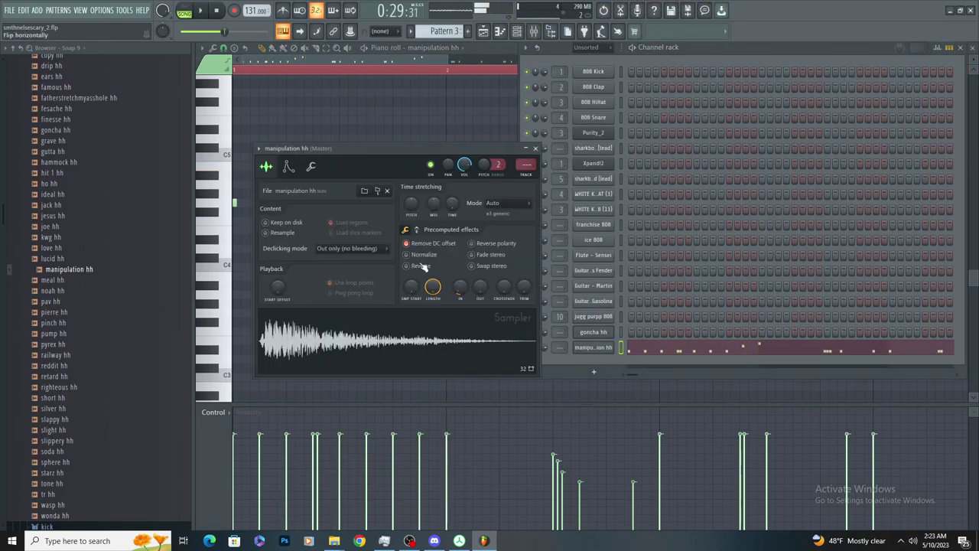
left_click(288, 167)
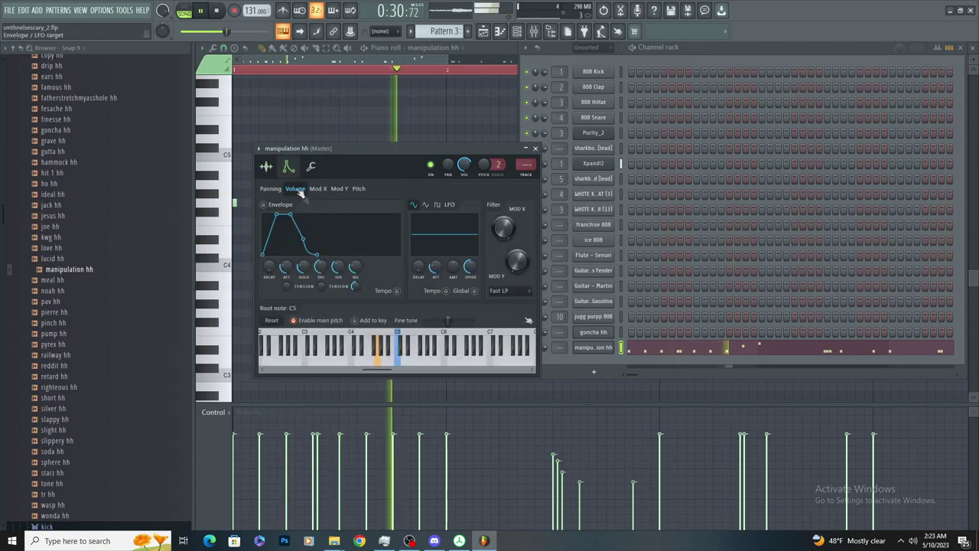
left_click(266, 166)
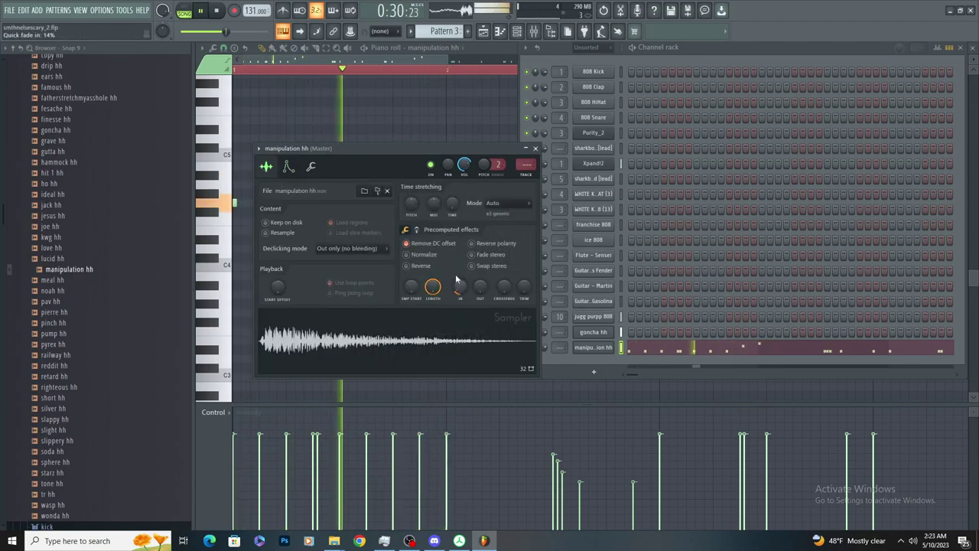
Route the manipulation hh channel to mixer Insert 7 and load Fruity Parametric EQ 2 in that track's first slot
left_click_drag(519, 162, 519, 103)
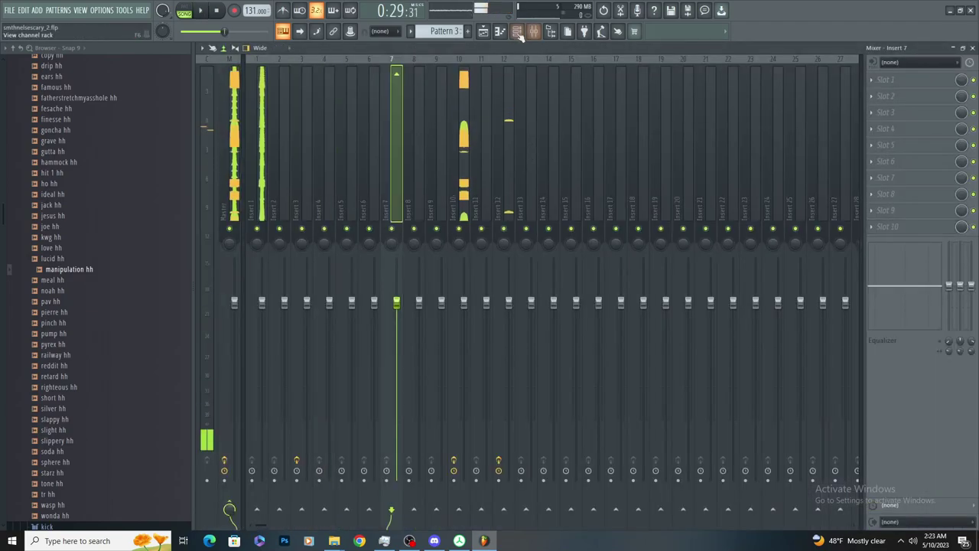
left_click(484, 31)
key("space")
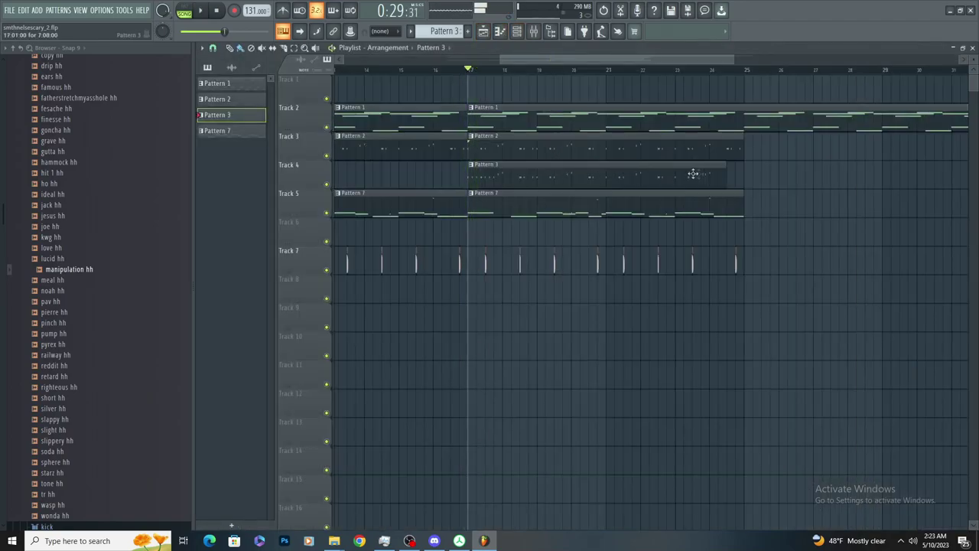
left_click(534, 31)
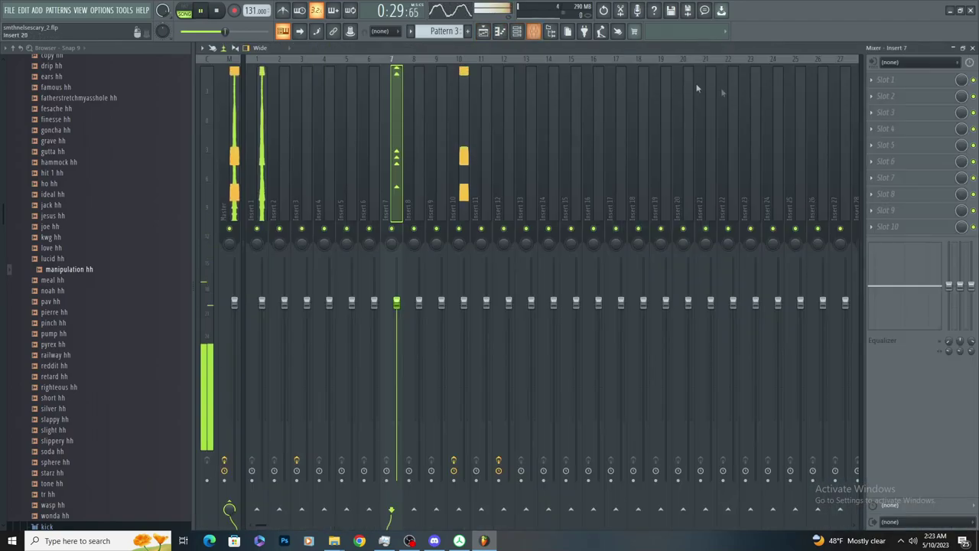
left_click(881, 81)
mouse_move(880, 90)
left_click(741, 354)
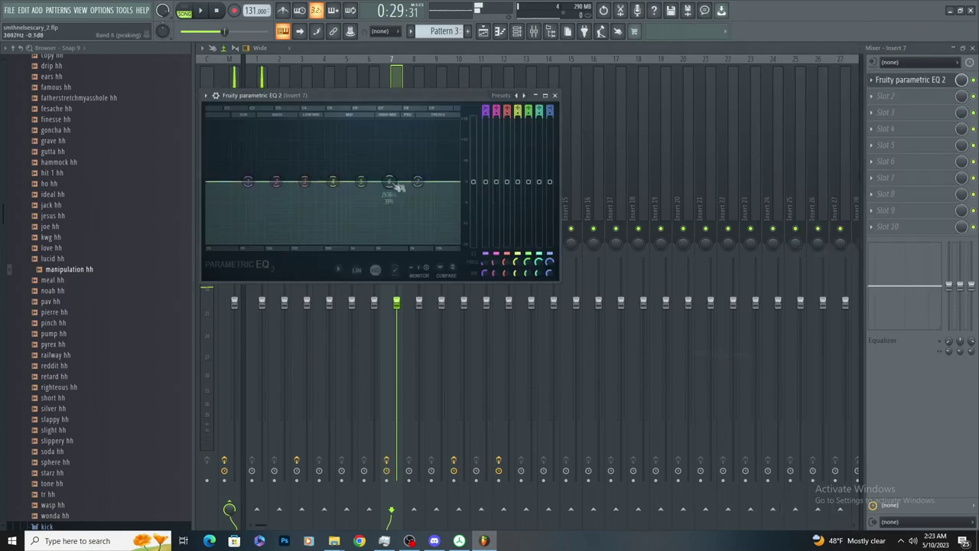
Roll off the high frequencies of Insert 7 by pulling down EQ bands 5 to 7 during playback
key("ctrl+z")
key("space")
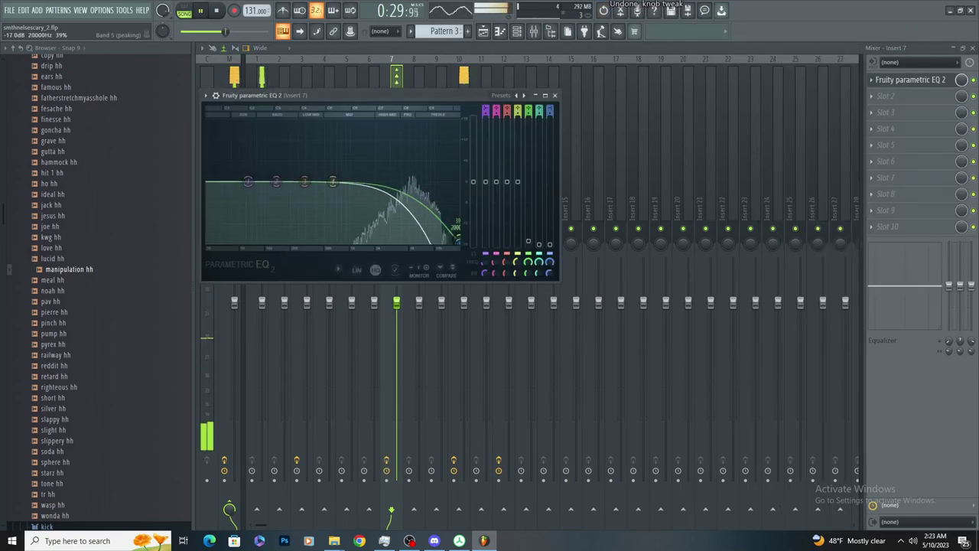
Open Pattern 3's manipulation hh notes and add A#4 hits at steps 3, 5 and 7 of bar 2
left_click(484, 31)
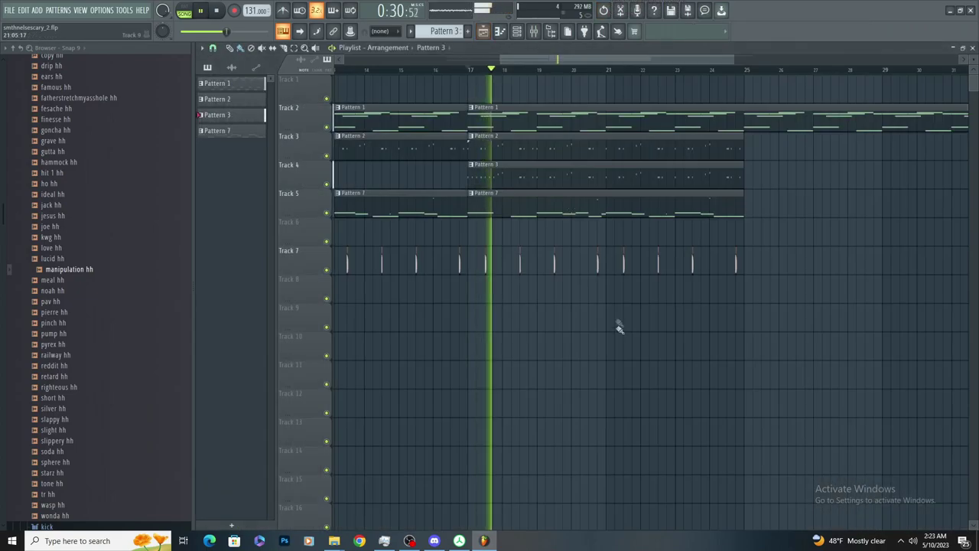
double_click(566, 178)
scroll(566, 178, "down", 4)
left_click(235, 70)
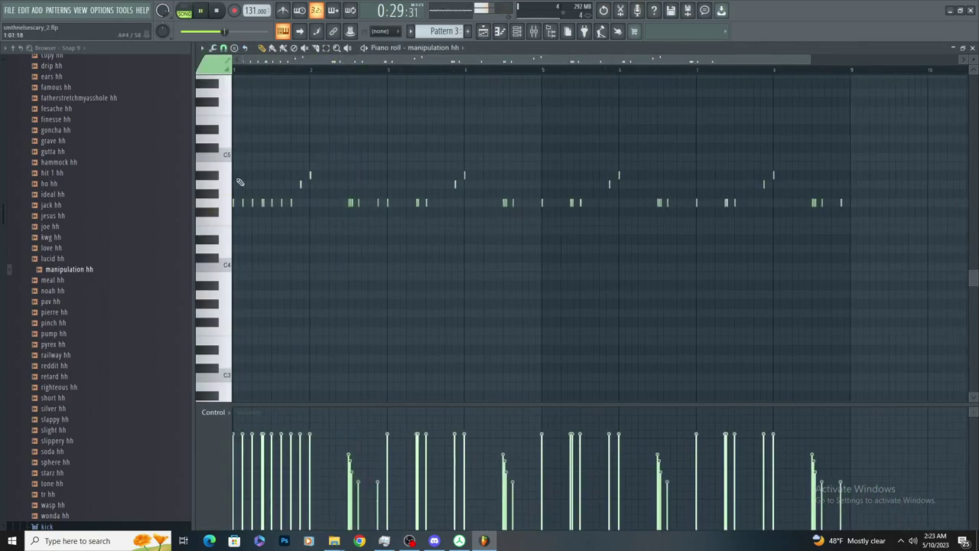
scroll(240, 182, "up", 4)
scroll(420, 188, "up", 3)
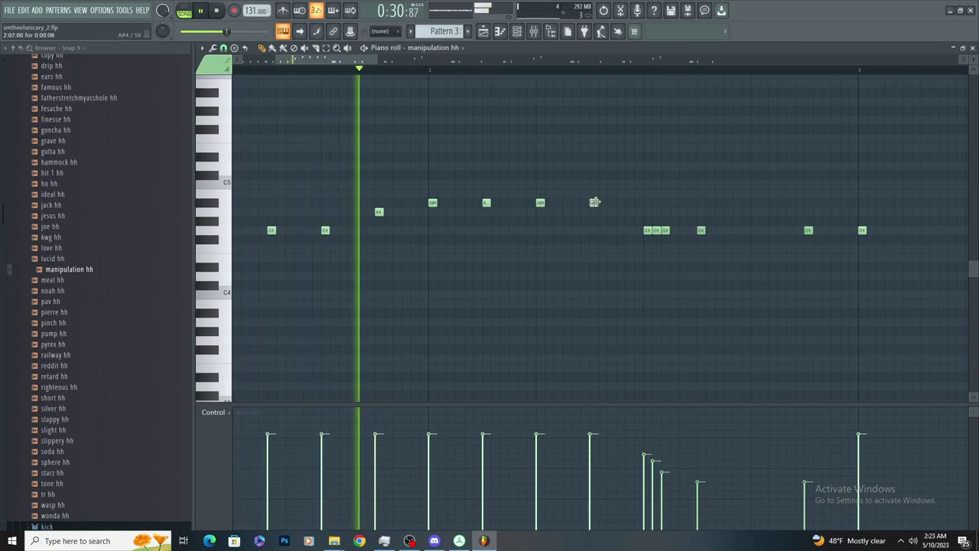
Lower bar 2's step 5 hit to A4 and its step 7 hit to G4 during playback
scroll(506, 236, "down", 3)
key("space")
key("space")
scroll(417, 211, "up", 3)
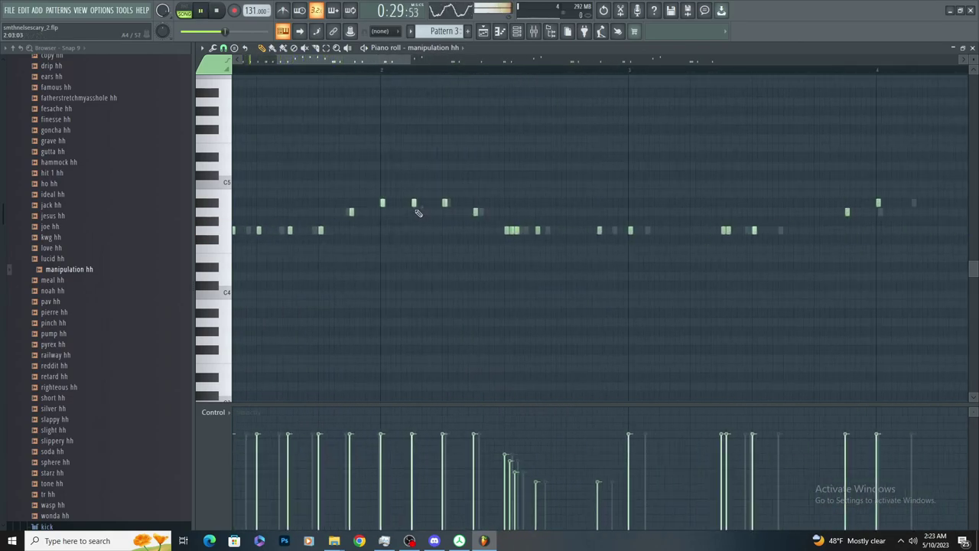
right_click(474, 204)
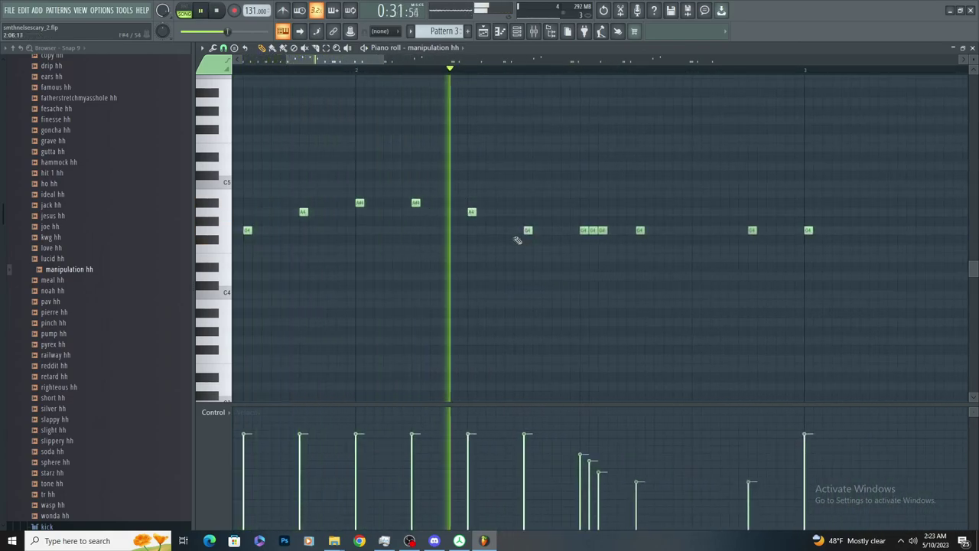
Add a G4 hit at step 13 of bar 2, between the hits at steps 11 and 15
scroll(459, 267, "down", 3)
scroll(324, 273, "up", 2)
scroll(325, 273, "down", 3)
scroll(465, 253, "up", 3)
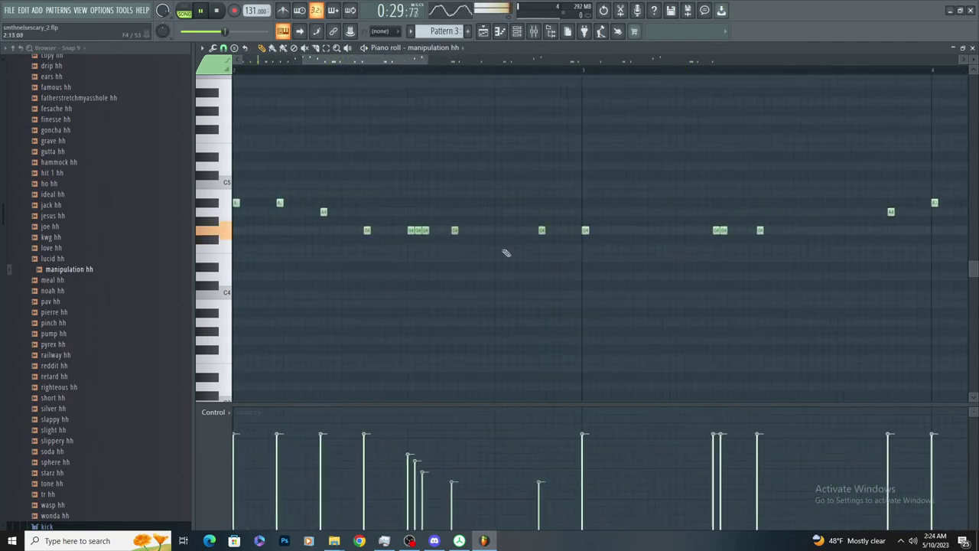
scroll(481, 275, "down", 3)
scroll(477, 288, "up", 1)
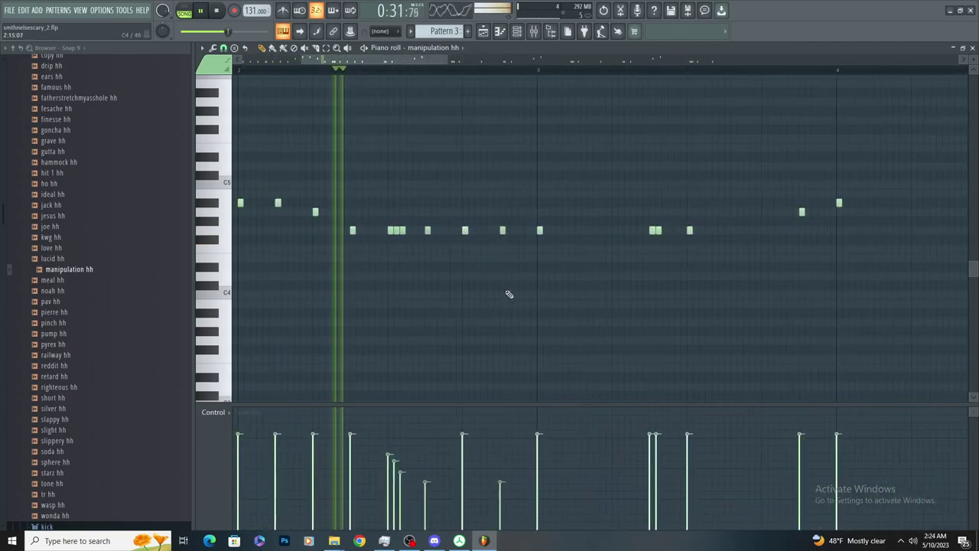
Add G4 hits at steps 3 and 5 of bar 3 and lower the velocity of bar 2's step 13 hit
scroll(515, 278, "up", 3)
key("space")
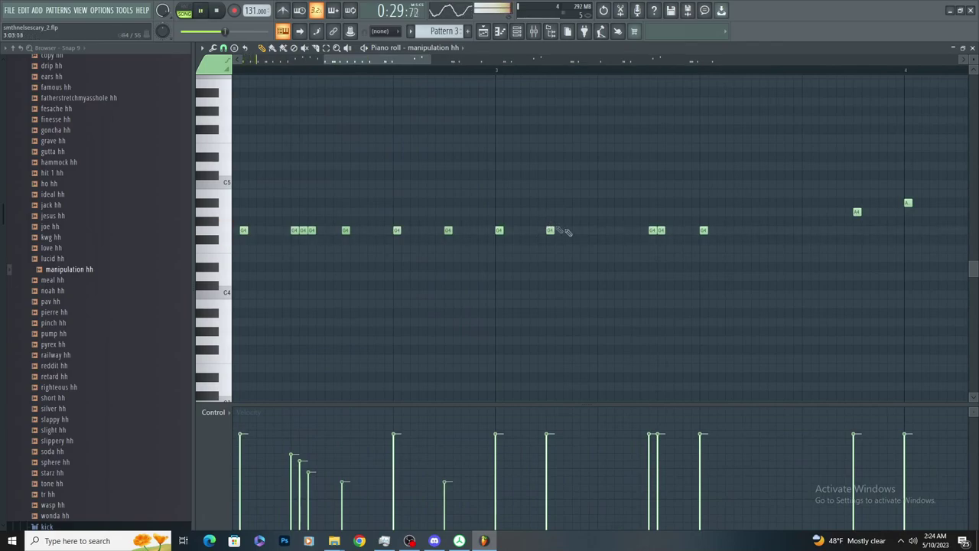
scroll(486, 309, "up", 1)
left_click_drag(367, 436, 374, 500)
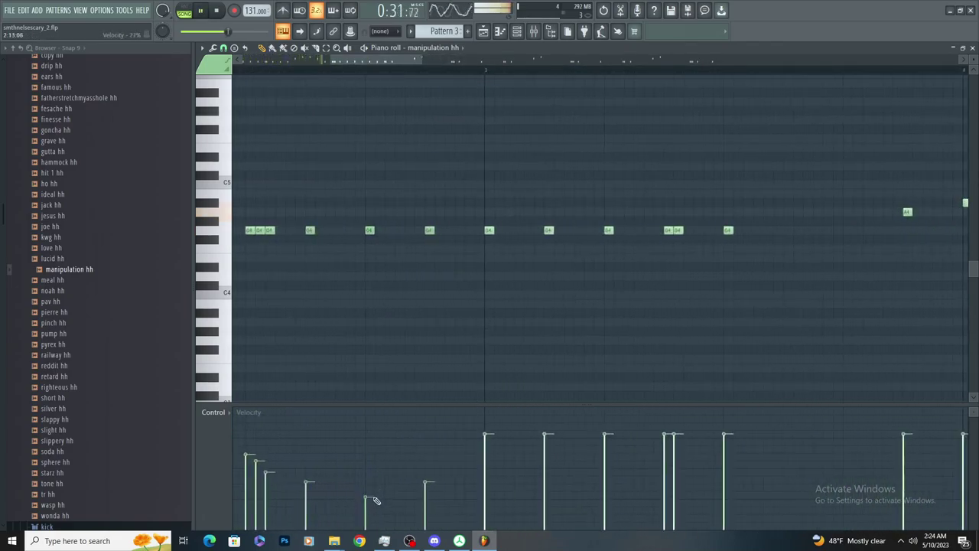
scroll(387, 324, "down", 2)
scroll(480, 301, "up", 1)
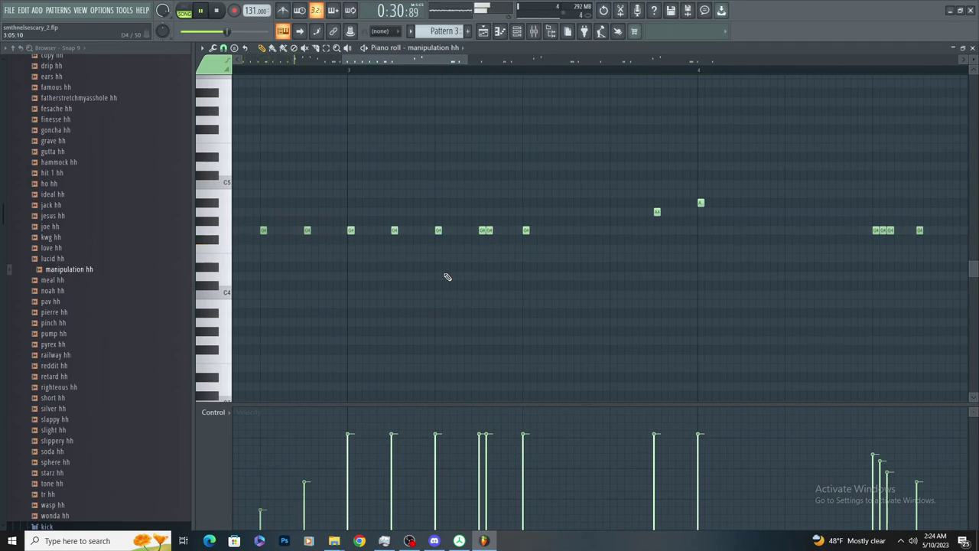
Taper the velocities of the hits at steps 11, 13 and 15 of bar 1 downward and replay the section
scroll(440, 306, "down", 3)
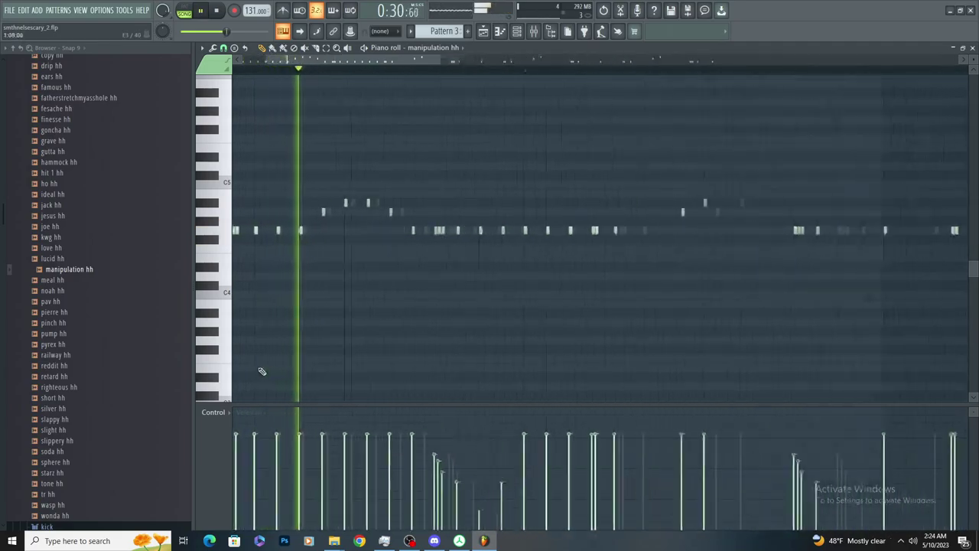
scroll(264, 382, "up", 3)
key("ctrl+z")
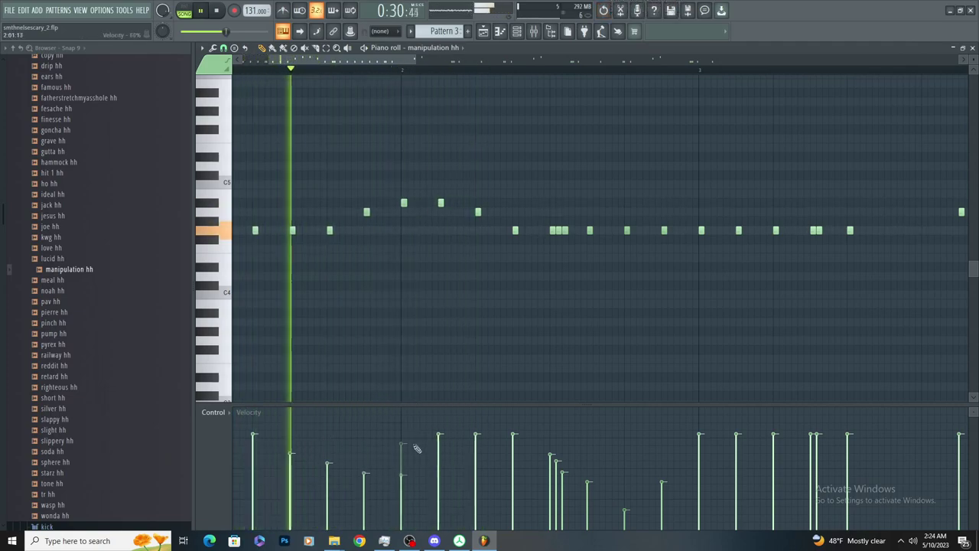
scroll(364, 336, "down", 2)
scroll(365, 350, "up", 2)
scroll(552, 346, "down", 3)
scroll(562, 349, "up", 3)
key("space")
key("space")
Add G4 hits at steps 11 and 13 of bar 3
scroll(436, 356, "down", 3)
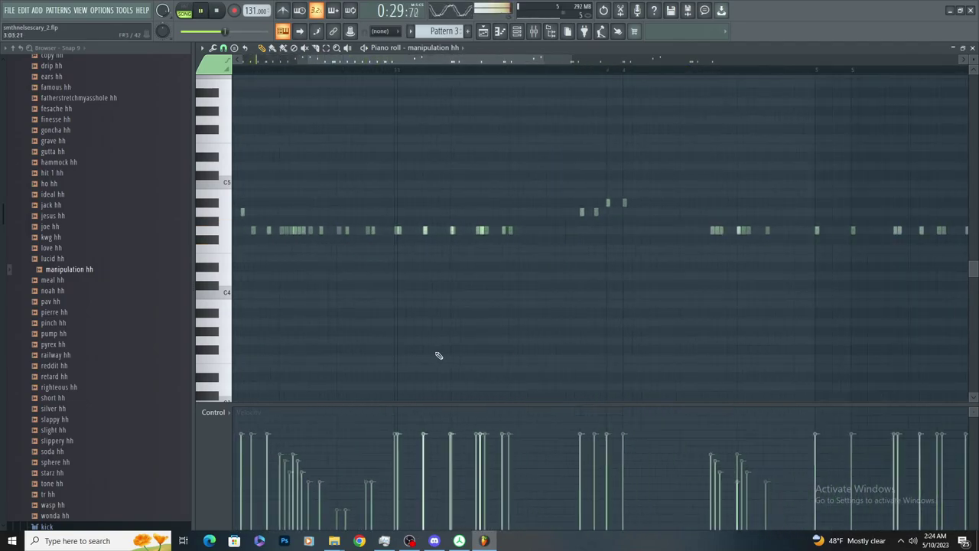
scroll(489, 341, "up", 1)
left_click(494, 341)
right_click(494, 342)
scroll(518, 340, "down", 2)
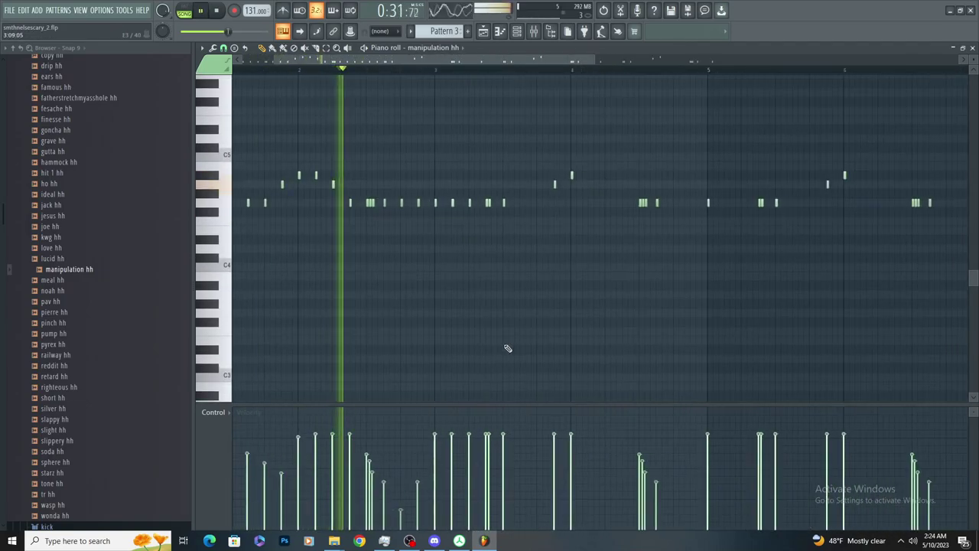
scroll(489, 348, "up", 2)
scroll(474, 363, "down", 2)
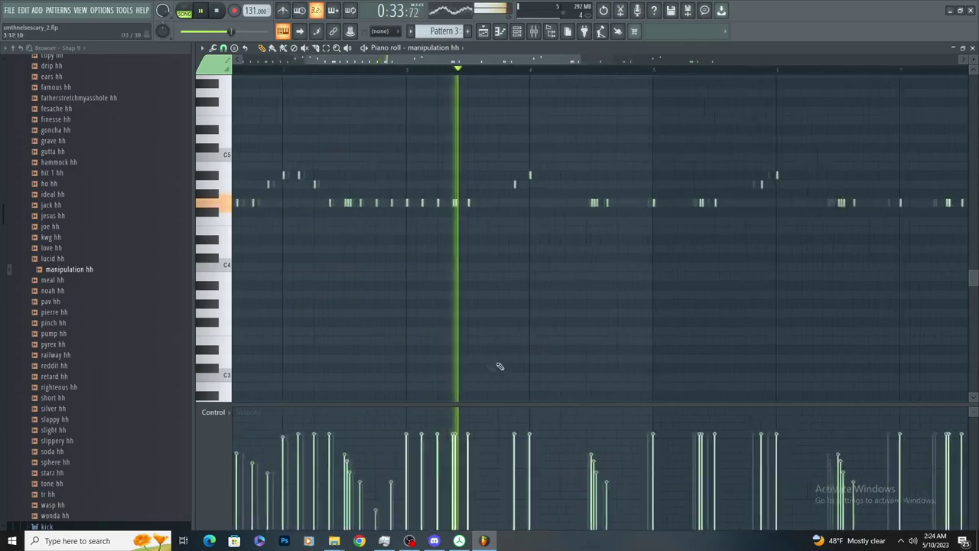
scroll(481, 355, "up", 2)
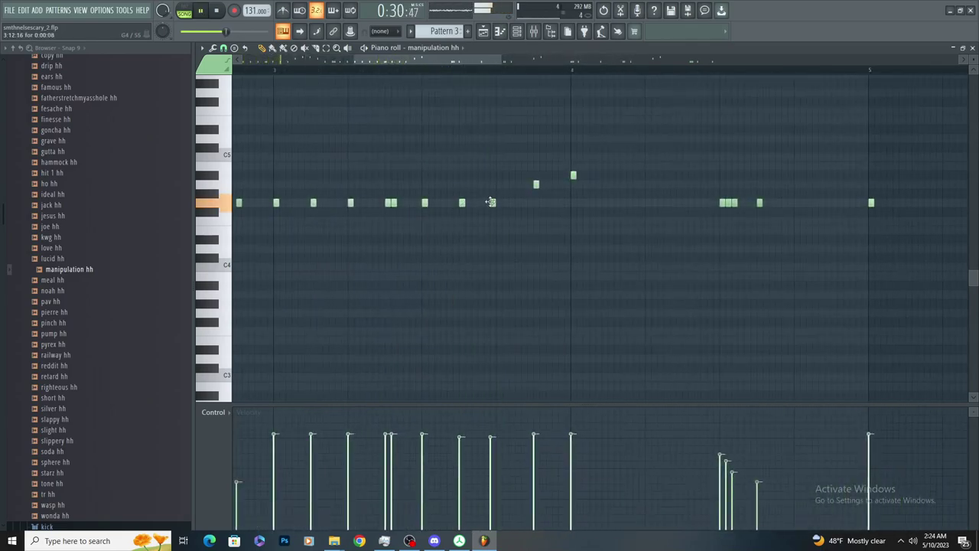
Lower the velocities of bar 3's hits at steps 11 and 13, making step 13 the quieter one
scroll(505, 218, "down", 2)
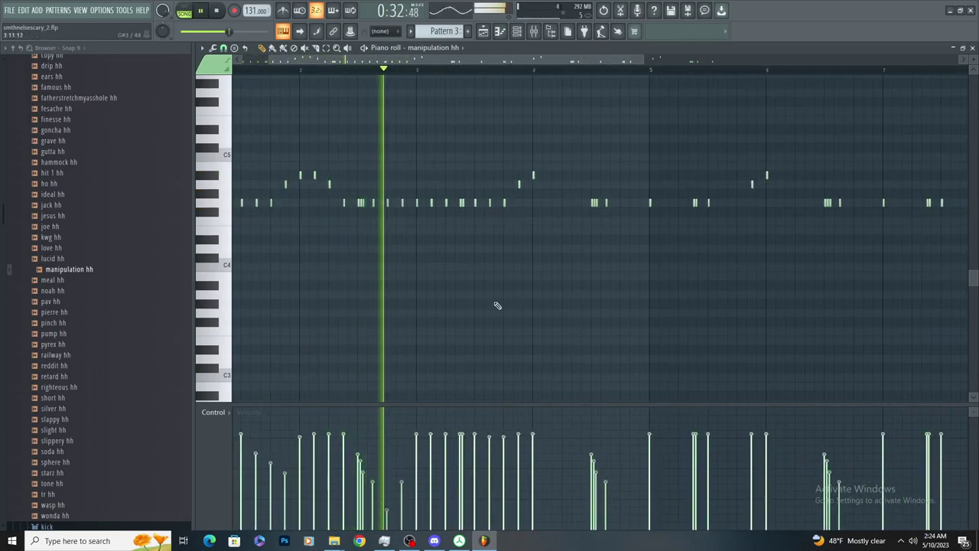
scroll(493, 260, "up", 1)
mouse_move(483, 431)
left_mouse_down()
mouse_move(507, 469)
mouse_move(488, 452)
left_mouse_up()
scroll(601, 295, "down", 2)
Add an A4 hit at step 3 and G4 hits at steps 5 and 7 of bar 4, leaving step 13 empty
scroll(502, 176, "up", 3)
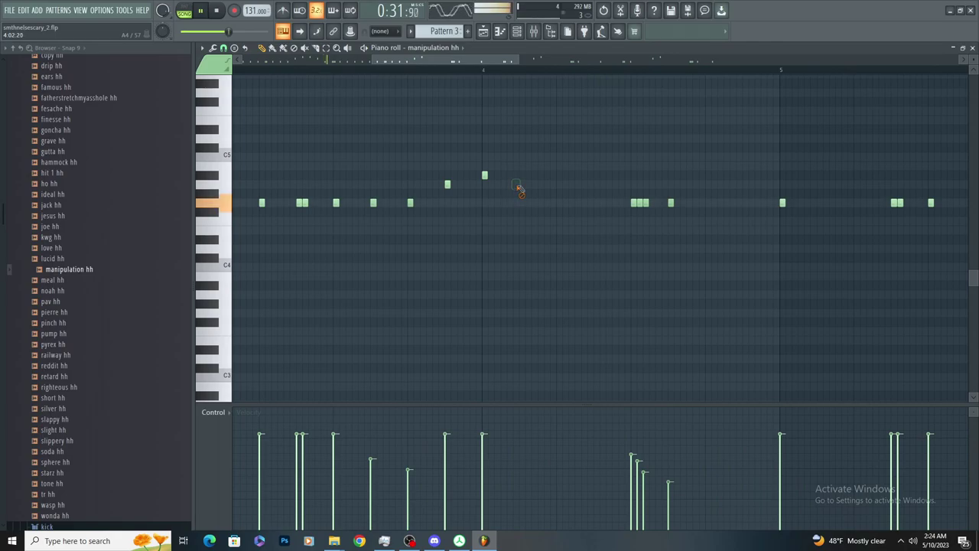
scroll(593, 200, "down", 2)
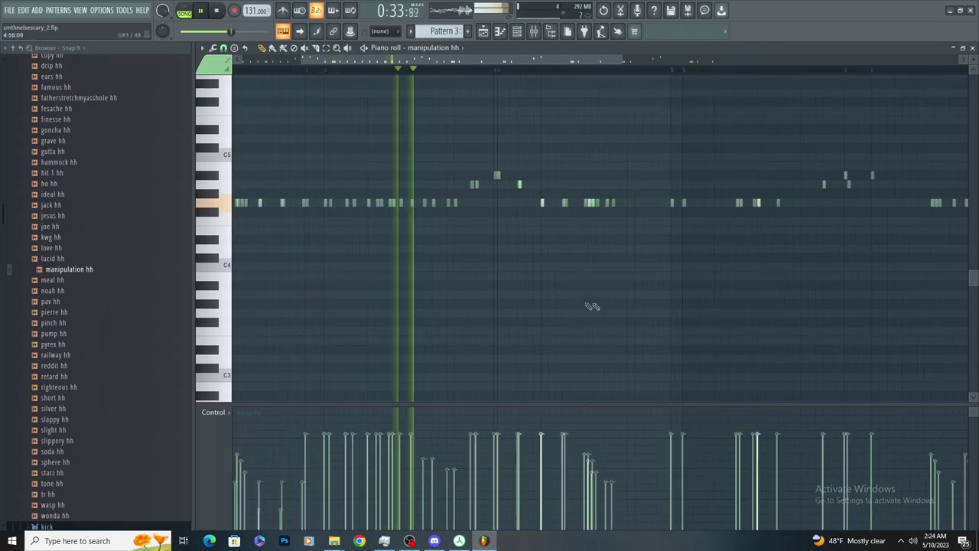
scroll(629, 283, "up", 2)
scroll(583, 223, "up", 1)
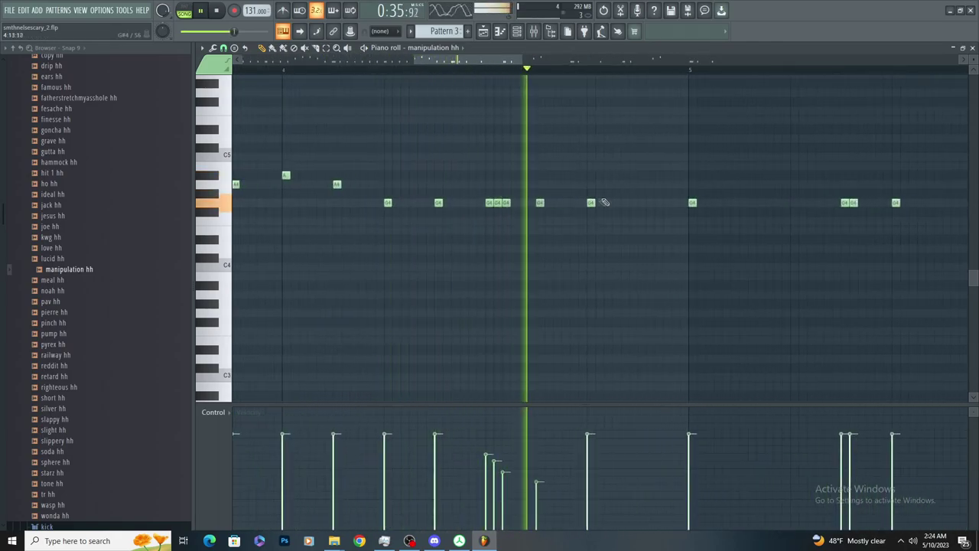
scroll(614, 222, "down", 2)
right_click(608, 204)
Add G4 hits at steps 3, 5, 11 and 13 of bar 5
scroll(590, 267, "down", 1)
scroll(593, 260, "up", 1)
left_click_drag(631, 184, 627, 173)
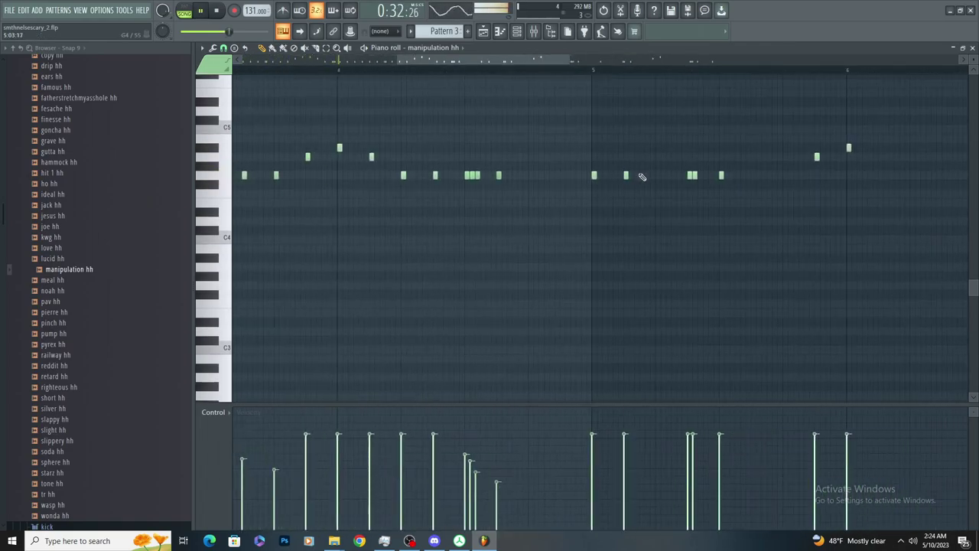
scroll(583, 234, "down", 3)
scroll(634, 212, "up", 2)
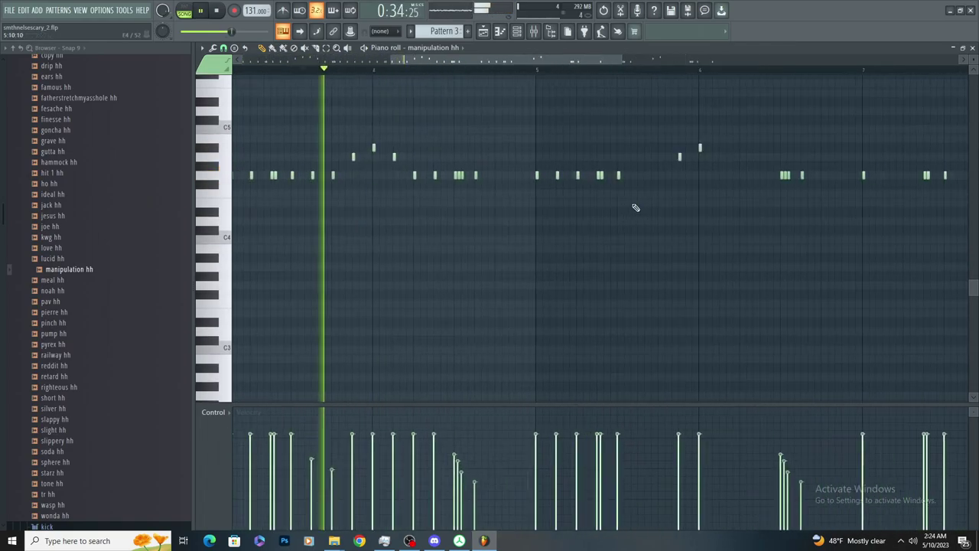
scroll(666, 175, "up", 2)
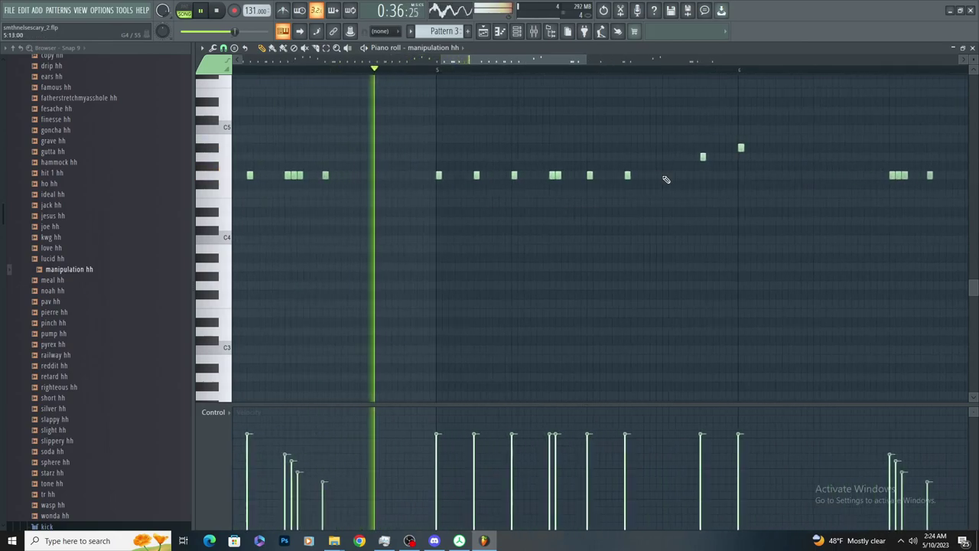
scroll(625, 212, "down", 3)
scroll(618, 236, "up", 3)
Replay the section and add A#4 hits at steps 3, 5 and 7 of bar 6
scroll(555, 253, "down", 2)
scroll(552, 234, "up", 2)
key("space")
key("space")
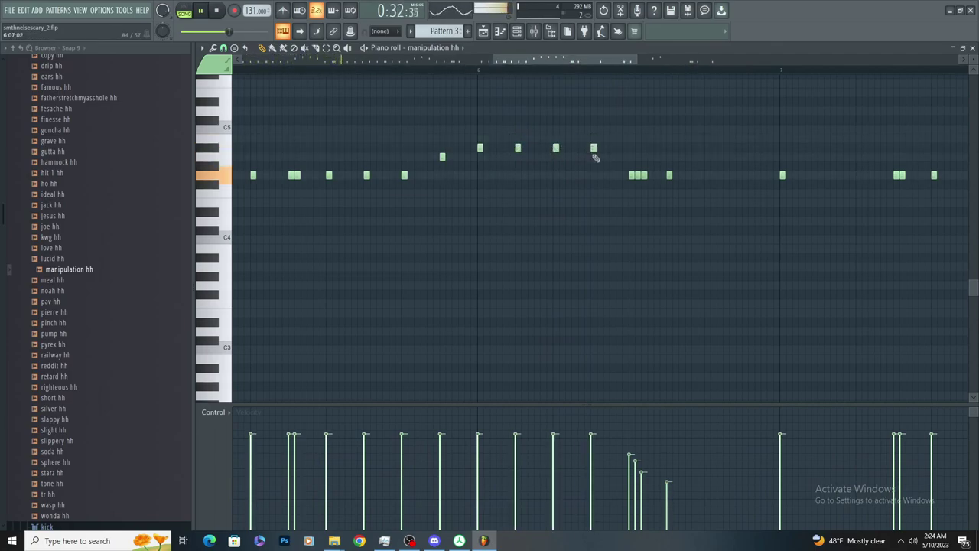
In bar 6, add G4 hits at steps 13 and 15 and lower the hits at steps 5 and 7 to A4 and G4
scroll(603, 172, "down", 3)
scroll(655, 240, "up", 2)
left_click_drag(611, 203, 608, 189)
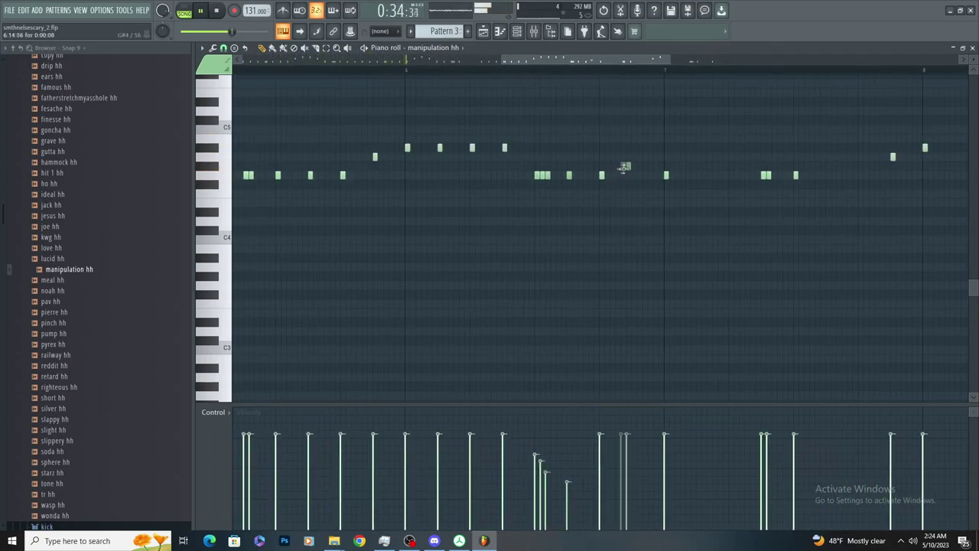
scroll(523, 151, "up", 2)
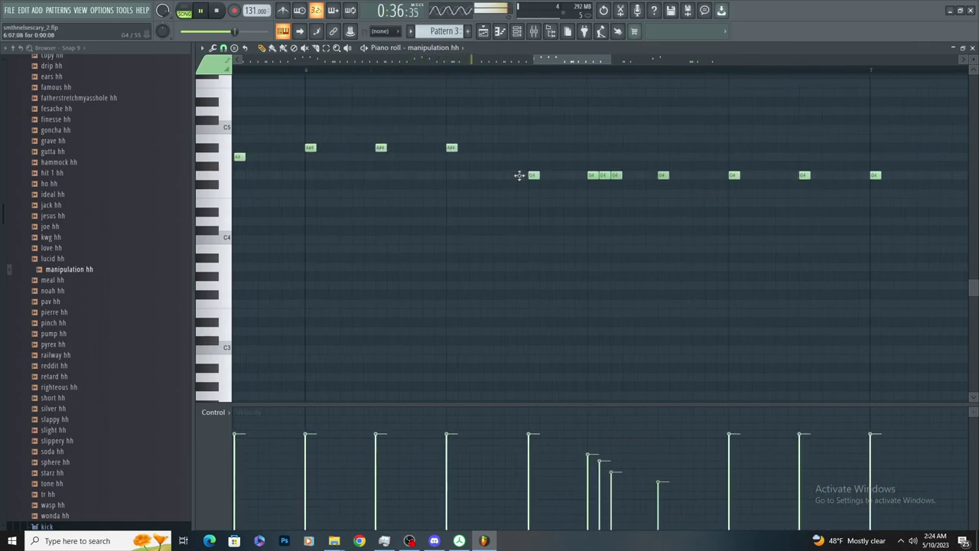
scroll(520, 175, "down", 2)
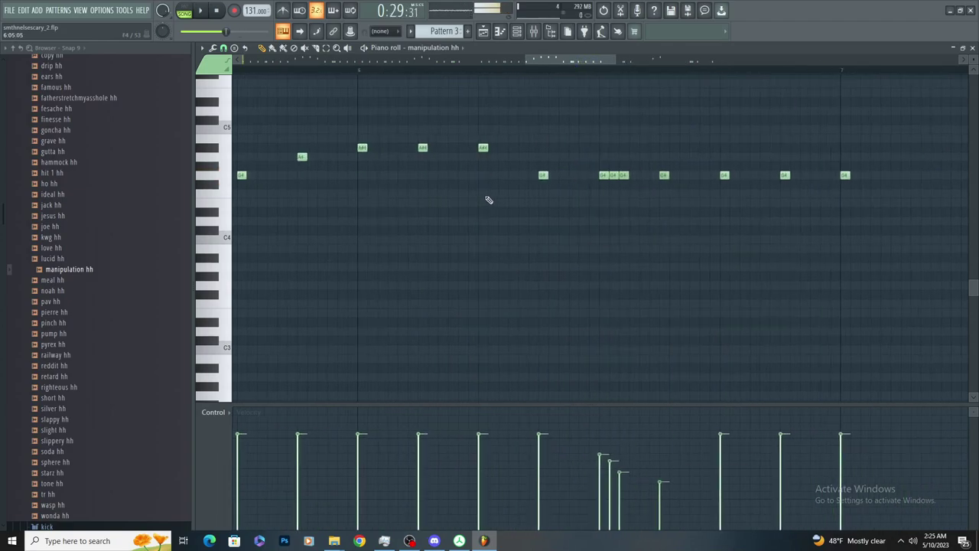
Add G4 hits at steps 3, 5, 11 and 13 of bar 7
scroll(505, 262, "down", 3)
scroll(595, 182, "up", 2)
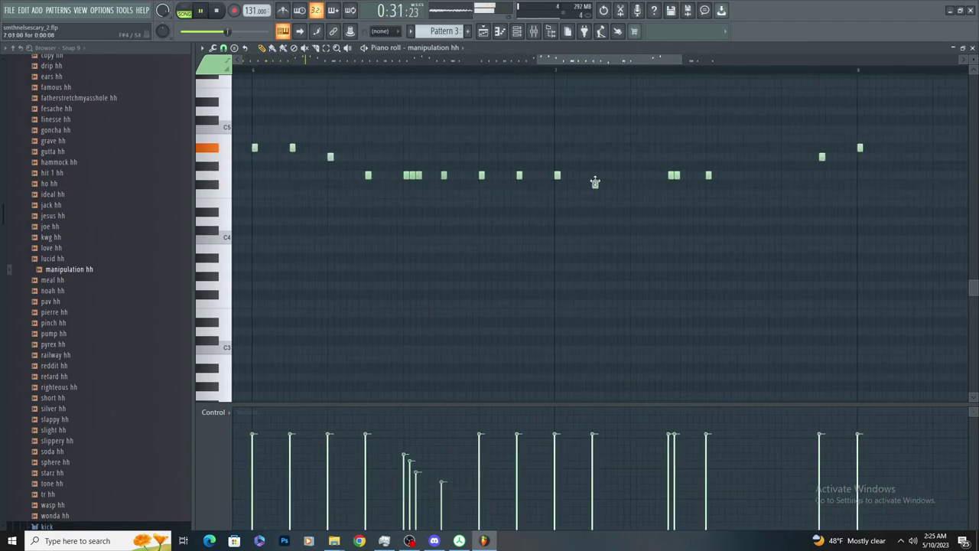
scroll(627, 176, "down", 2)
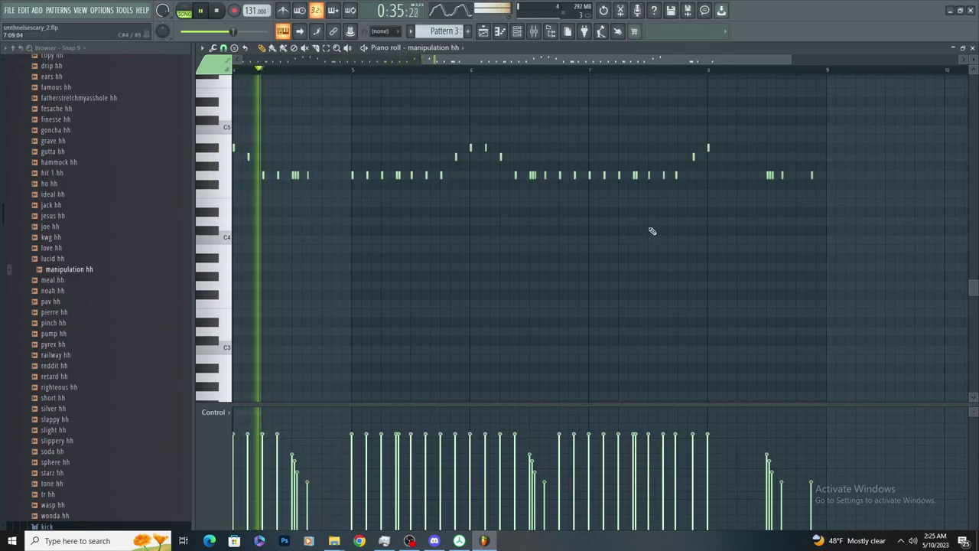
scroll(681, 191, "up", 2)
left_click(583, 247)
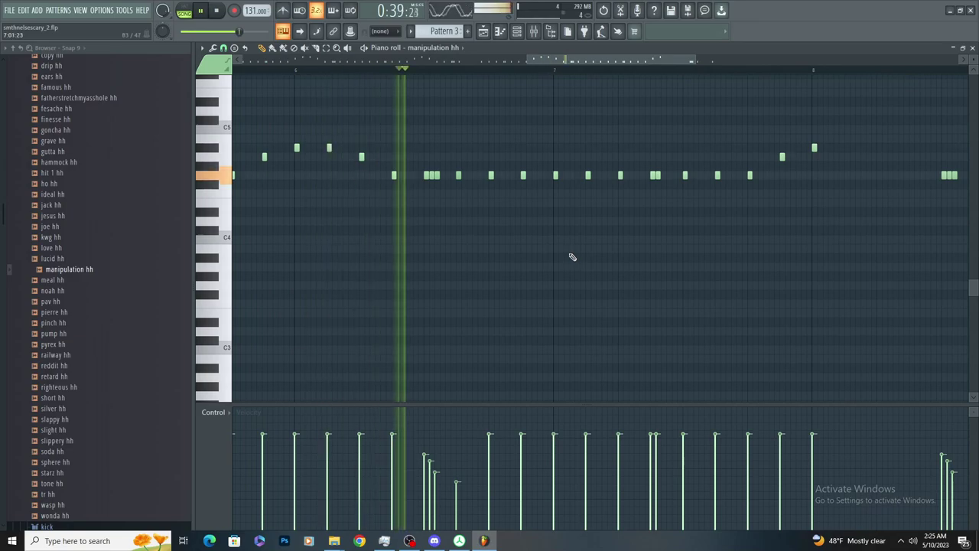
Add a descending run in bar 8 with A4 at step 3, G#4 at step 5 and G4 at step 7
scroll(566, 258, "down", 2)
scroll(487, 165, "up", 3)
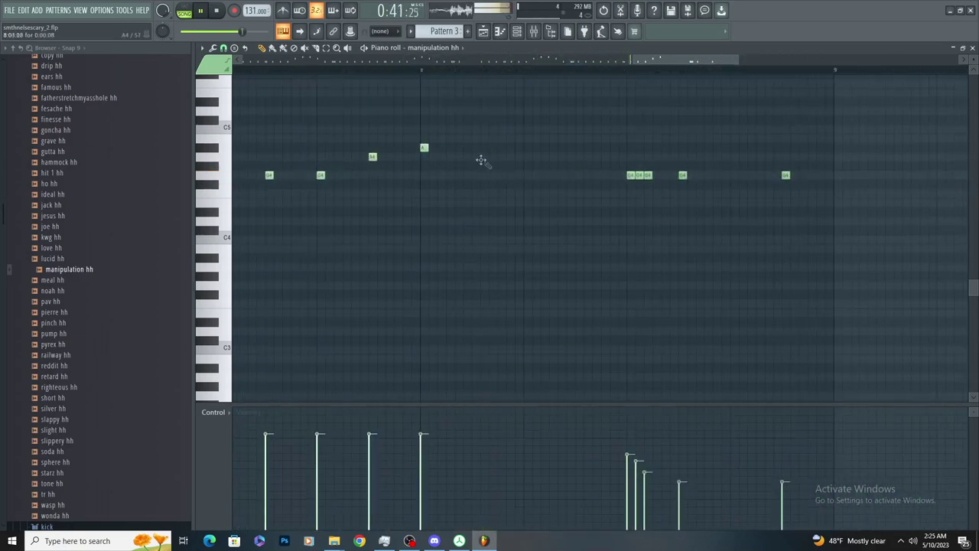
scroll(559, 253, "down", 2)
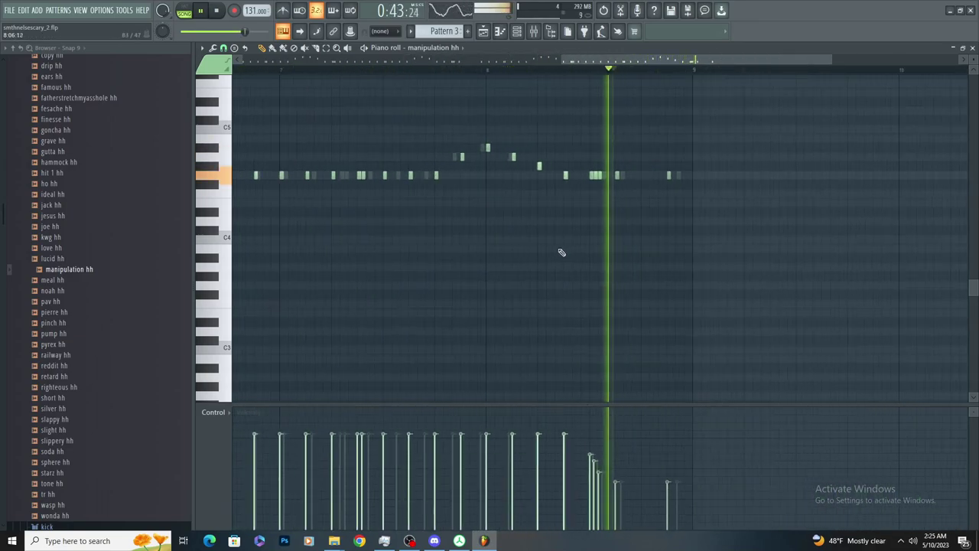
Play back the arrangement and review the manipulation hh notes and velocities across all eight bars
scroll(568, 234, "up", 3)
scroll(435, 209, "down", 3)
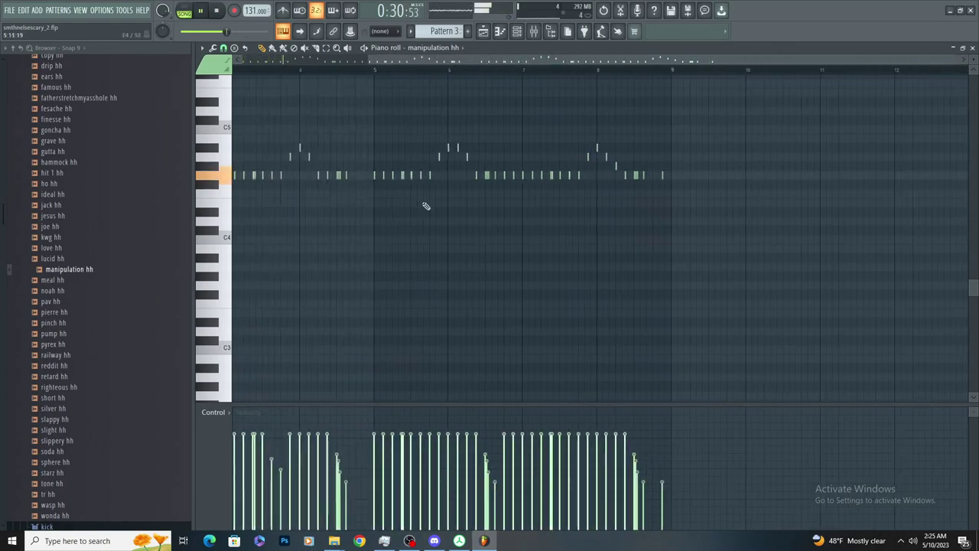
scroll(414, 216, "up", 1)
scroll(411, 212, "up", 4)
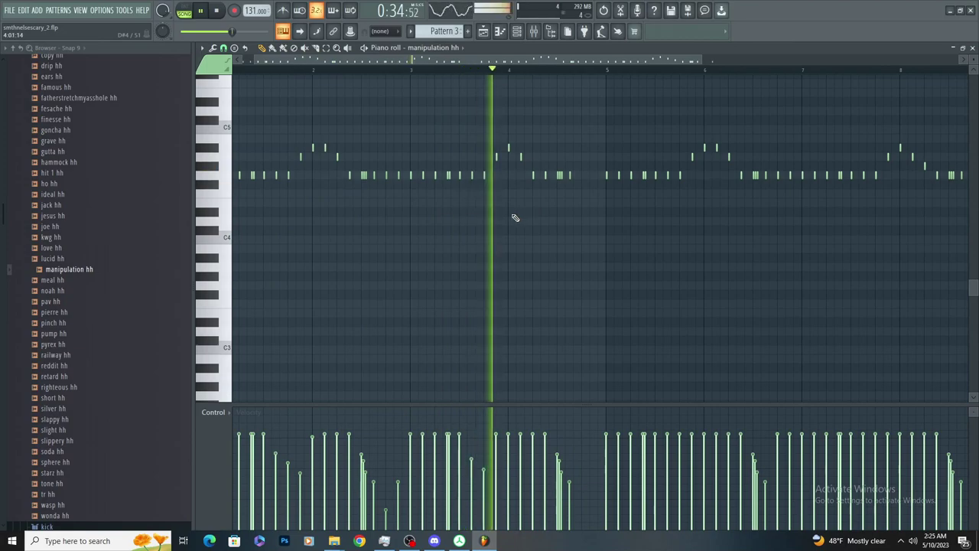
scroll(510, 208, "down", 2)
scroll(682, 221, "down", 2)
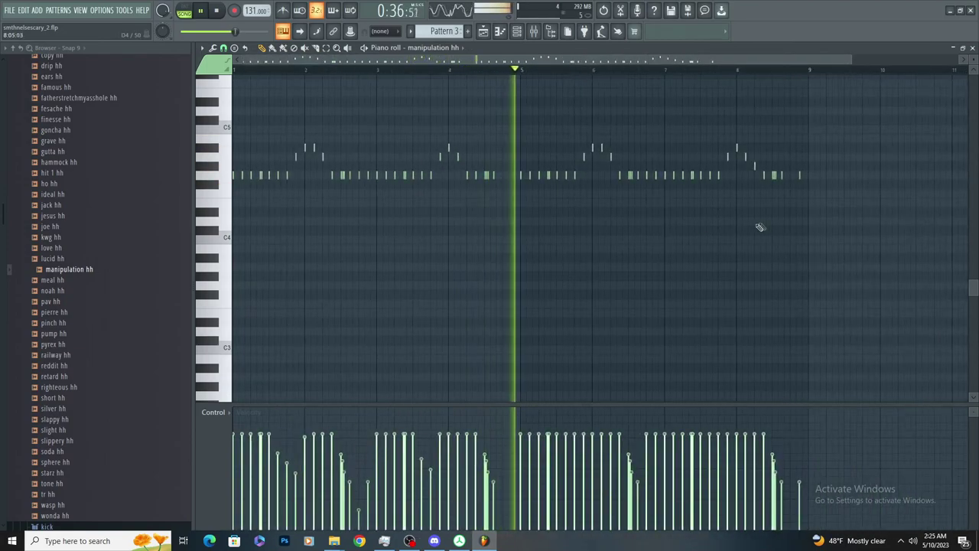
Play back the hi-hat pattern, lower bar 8's step 5 hit to G4 and add a softer G4 hit at step 13
scroll(751, 215, "up", 4)
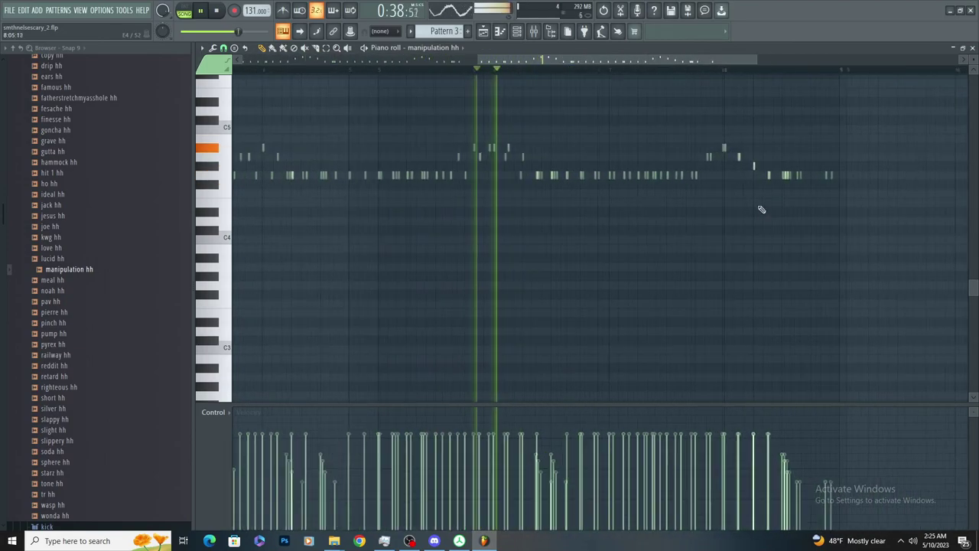
scroll(657, 264, "down", 4)
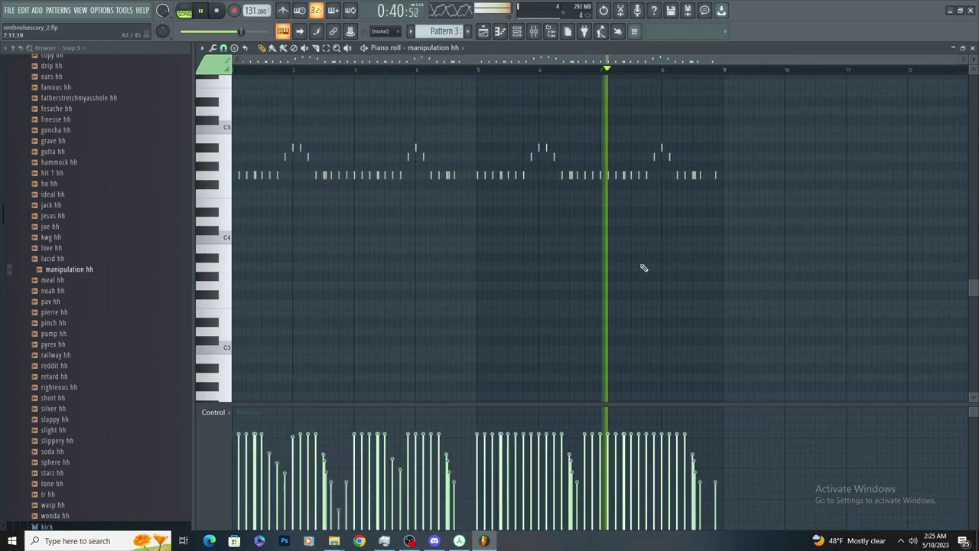
scroll(673, 260, "up", 4)
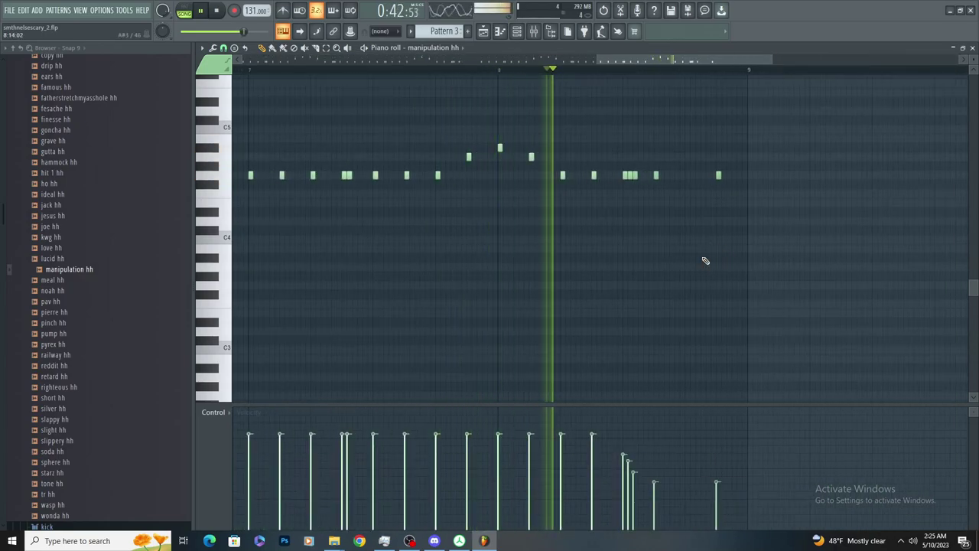
key("space")
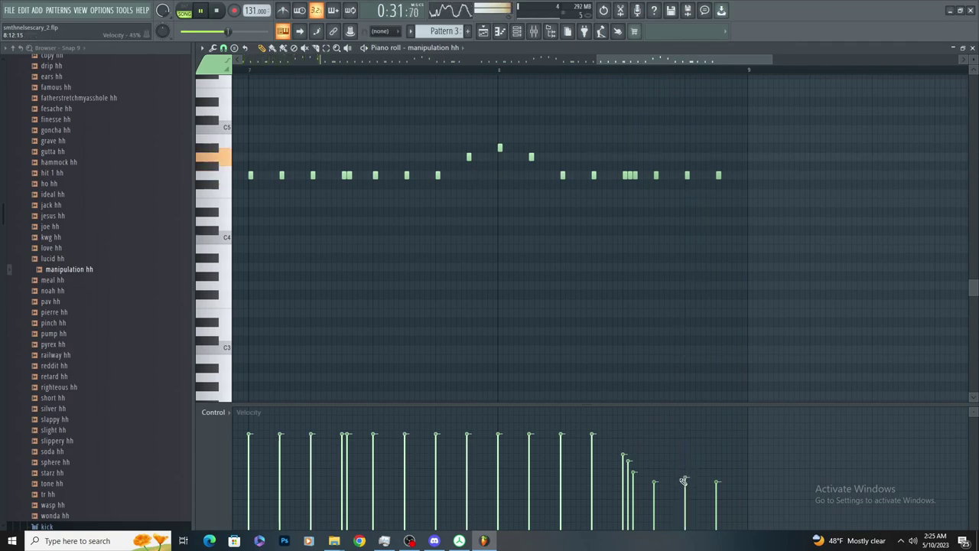
scroll(617, 310, "down", 4)
scroll(562, 277, "up", 4)
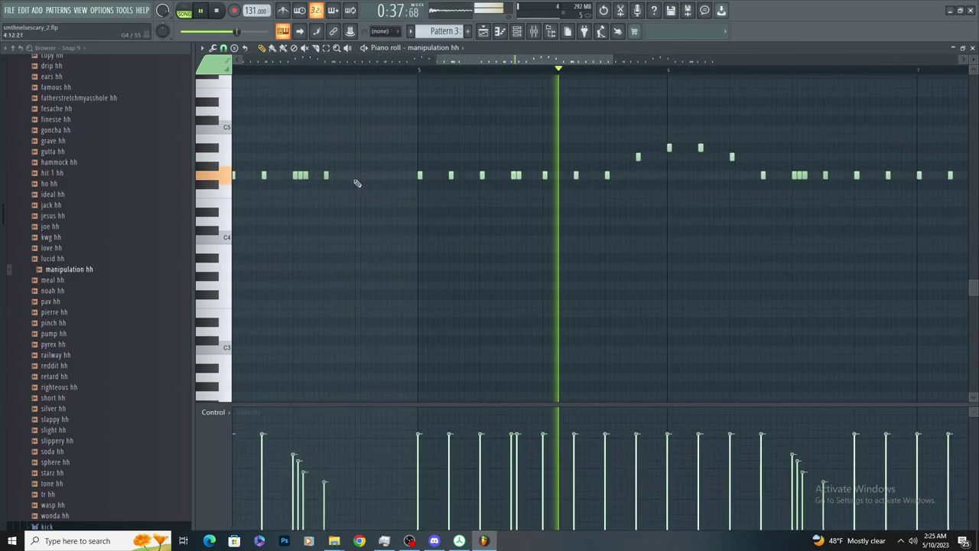
Duplicate all manipulation hh notes from bars 1 to 8 so they also fill bars 9 to 16
scroll(356, 203, "down", 4)
left_click(327, 49)
left_click_drag(731, 262, 235, 89)
key("ctrl+b")
scroll(830, 188, "up", 4)
scroll(703, 260, "down", 3)
Add G4 hits at steps 13 and 15 of bar 12 and lower their velocities
left_click(261, 48)
scroll(769, 256, "up", 4)
left_click(755, 179)
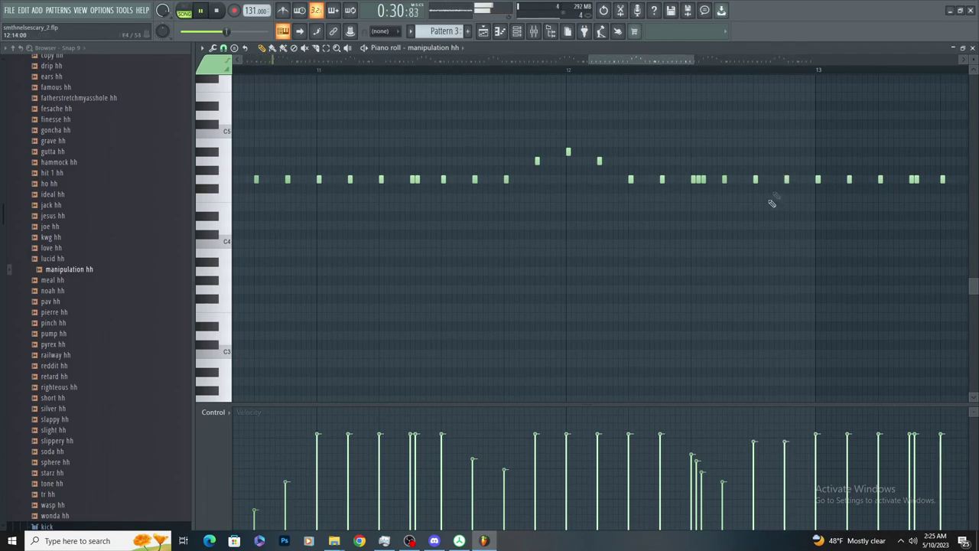
double_click(754, 181)
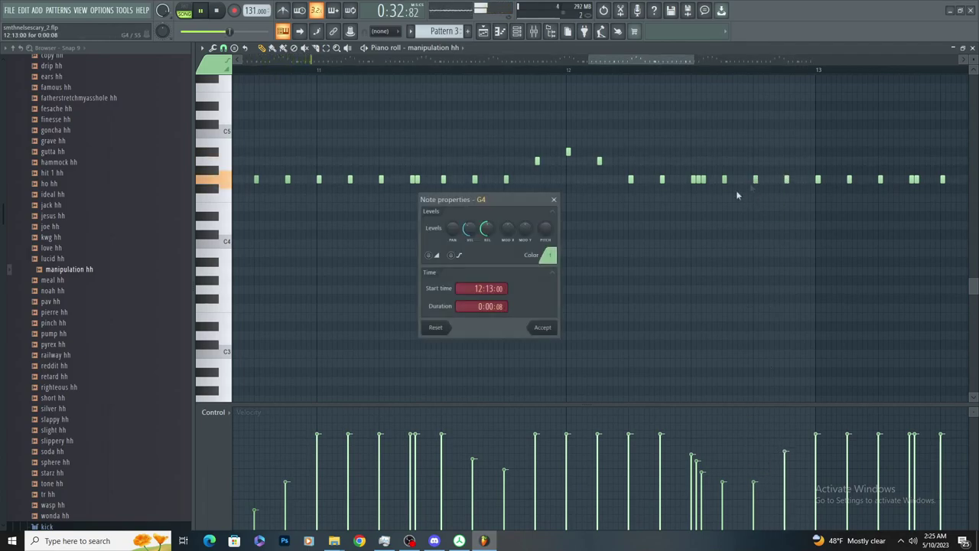
left_click(542, 327)
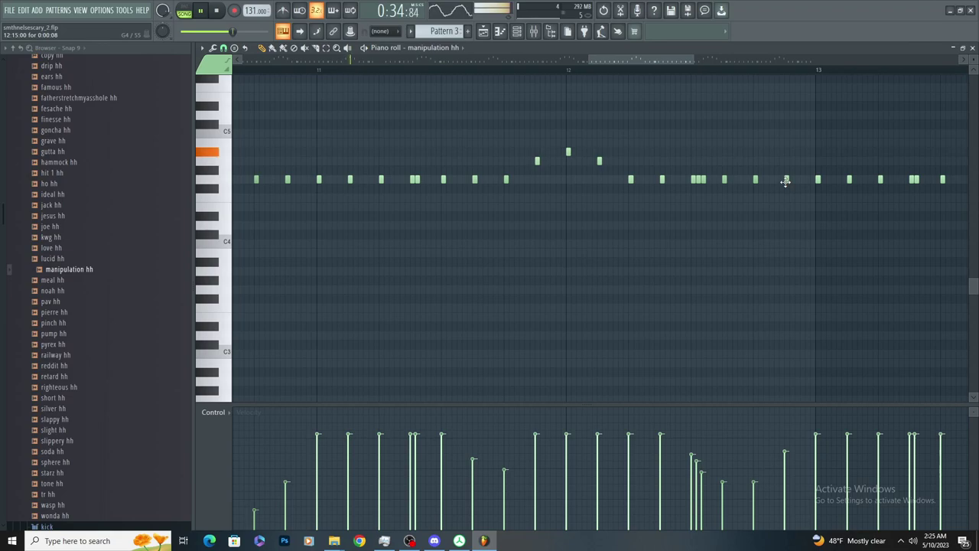
double_click(785, 181)
left_click(540, 326)
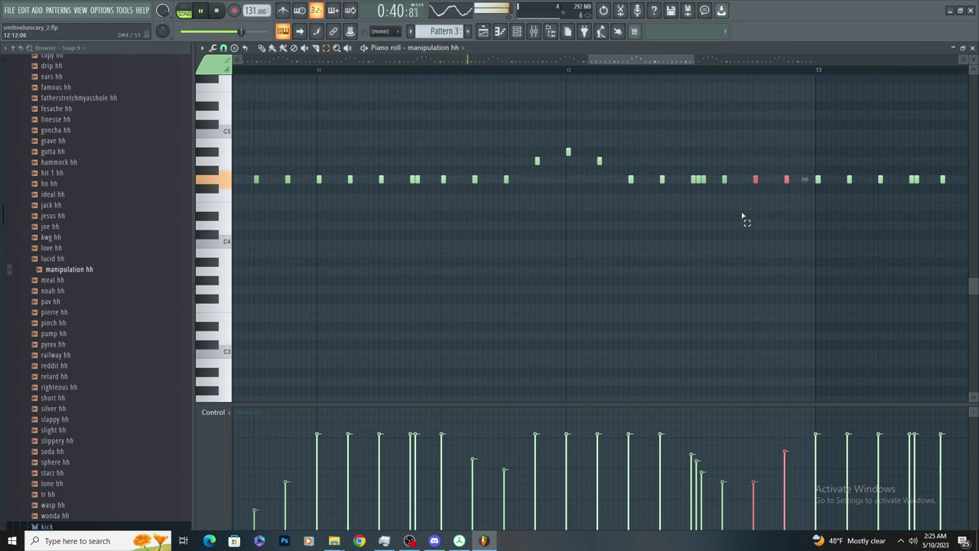
In the playlist, place another Pattern 2 clip on Track 3 and Pattern 7 clip on Track 5 at bar 25
left_click(483, 30)
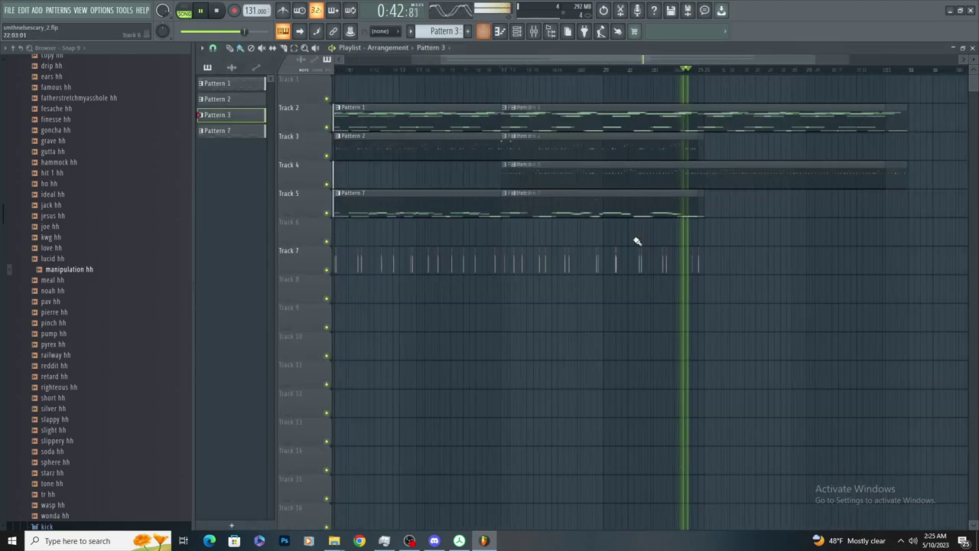
left_click_drag(581, 167, 589, 166)
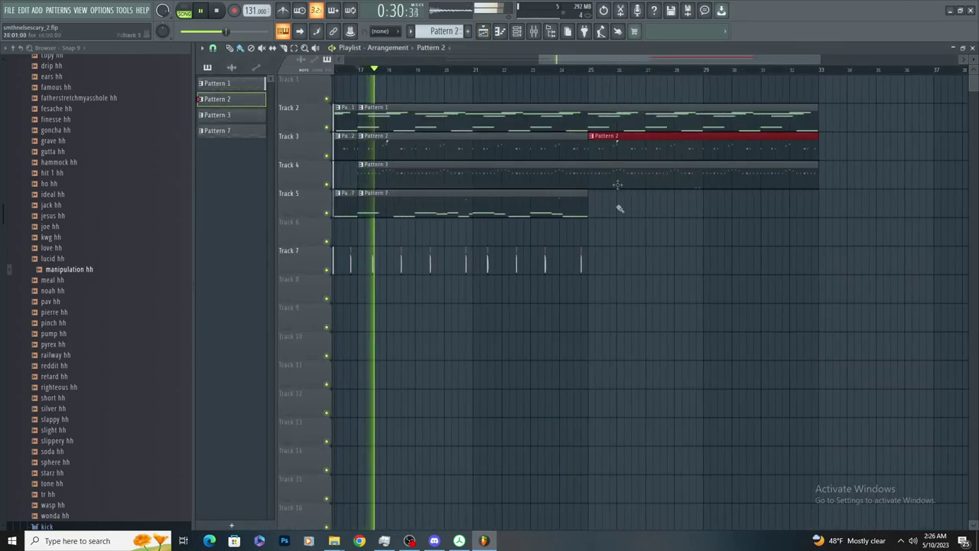
left_click(614, 200)
right_click(614, 202)
left_click(569, 205)
left_click(591, 201)
Duplicate the Track 7 sample clips from bars 17 to 24 so they continue from bar 25
left_click(295, 49)
left_click_drag(604, 321, 346, 266)
key("ctrl+b")
scroll(614, 257, "up", 5)
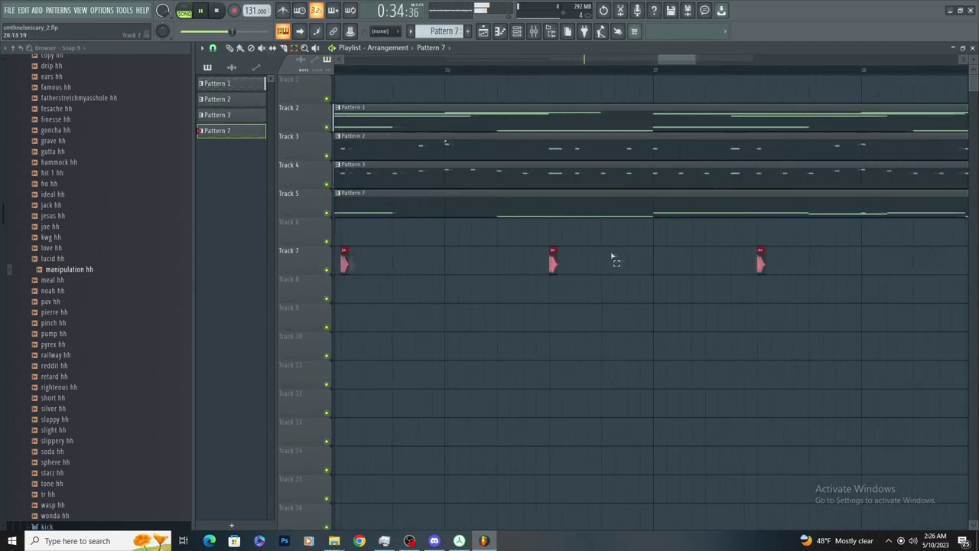
scroll(609, 280, "down", 6)
left_click(566, 287)
scroll(505, 275, "up", 2)
left_click(548, 378)
right_click(548, 381)
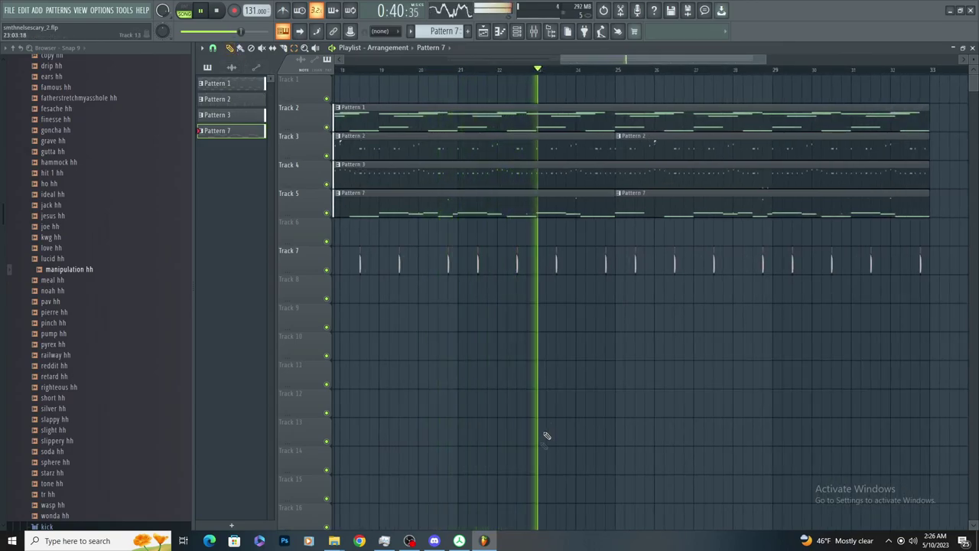
Save the project and play the arrangement from the beginning
scroll(546, 436, "down", 3)
key("space")
left_click(9, 10)
left_click(34, 57)
left_click(396, 289)
right_click(398, 292)
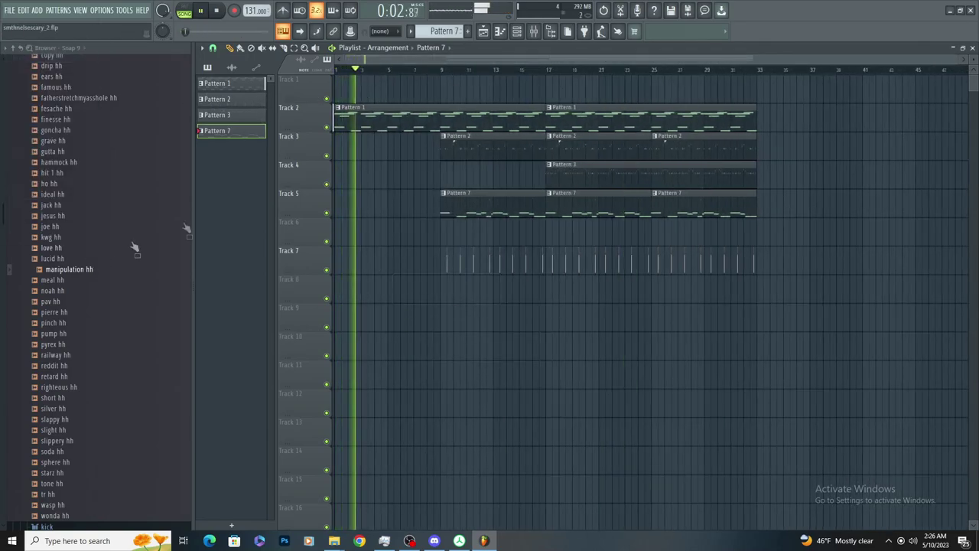
Place a new Pattern 10 clip at bar 9 on Track 1 and select all of Pattern 1's melody notes
scroll(440, 90, "up", 3)
left_click(436, 93)
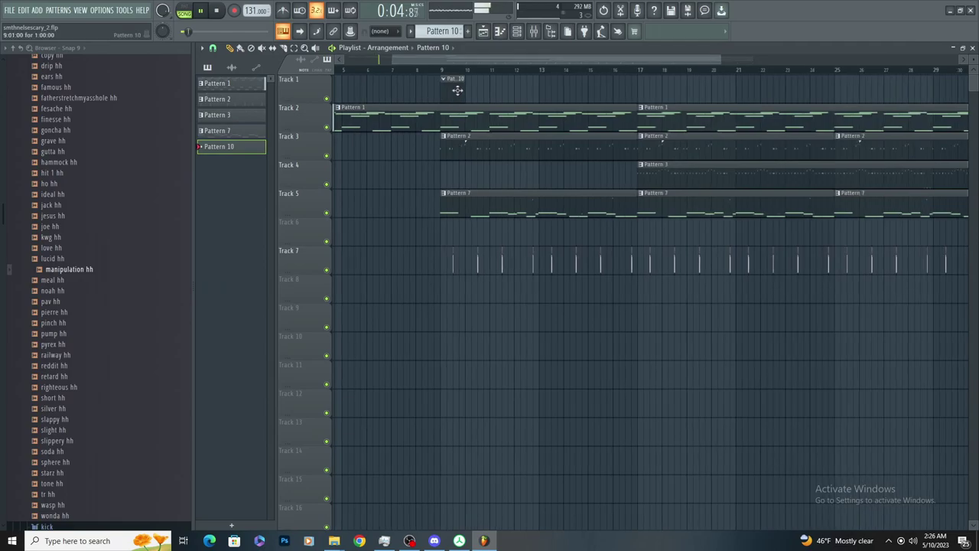
double_click(617, 112)
left_click(327, 48)
key("space")
key("space")
left_click_drag(910, 365, 239, 115)
Load Gross Beat into Slot 1 of the Master mixer track and switch it to the preset with the Flange time slots
left_click(481, 30)
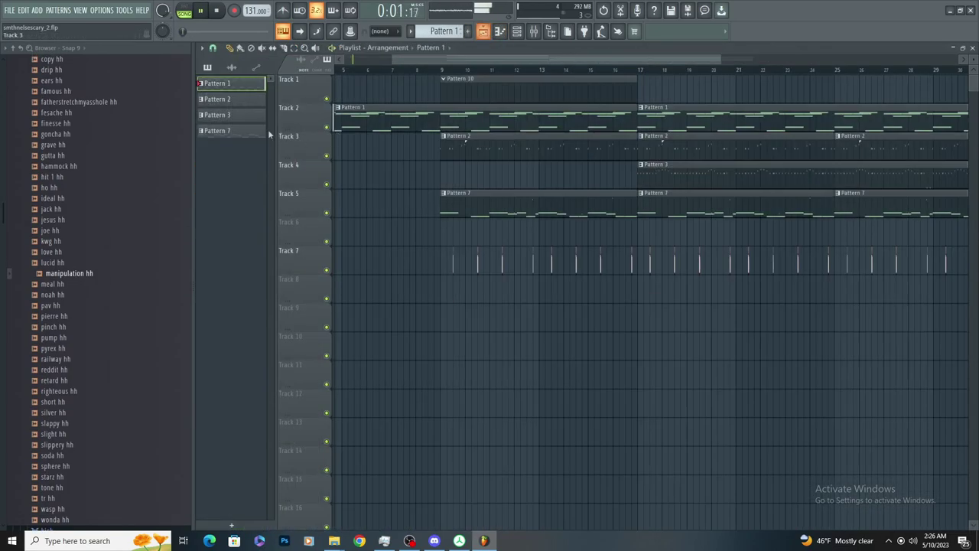
left_click(535, 35)
left_click(234, 122)
left_click(871, 79)
mouse_move(877, 93)
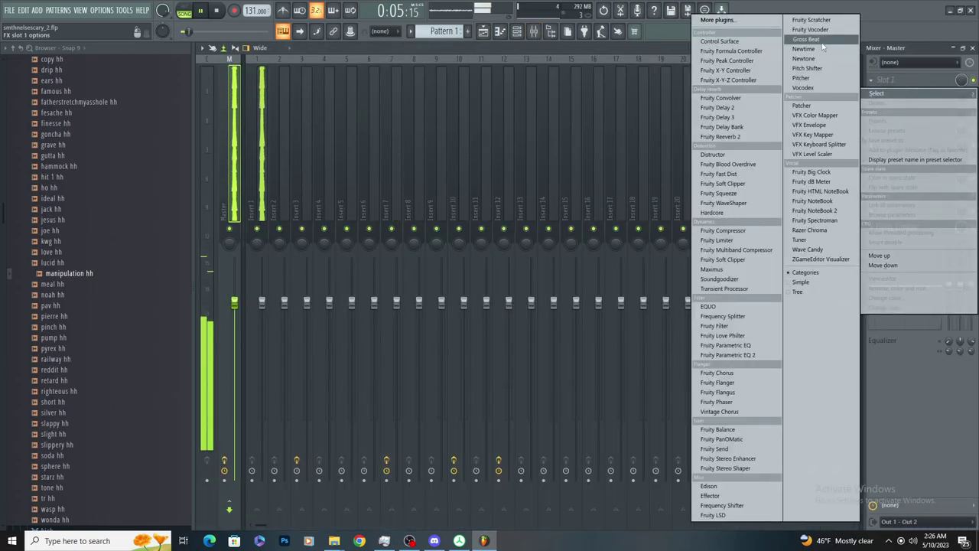
left_click(811, 39)
left_click(617, 122)
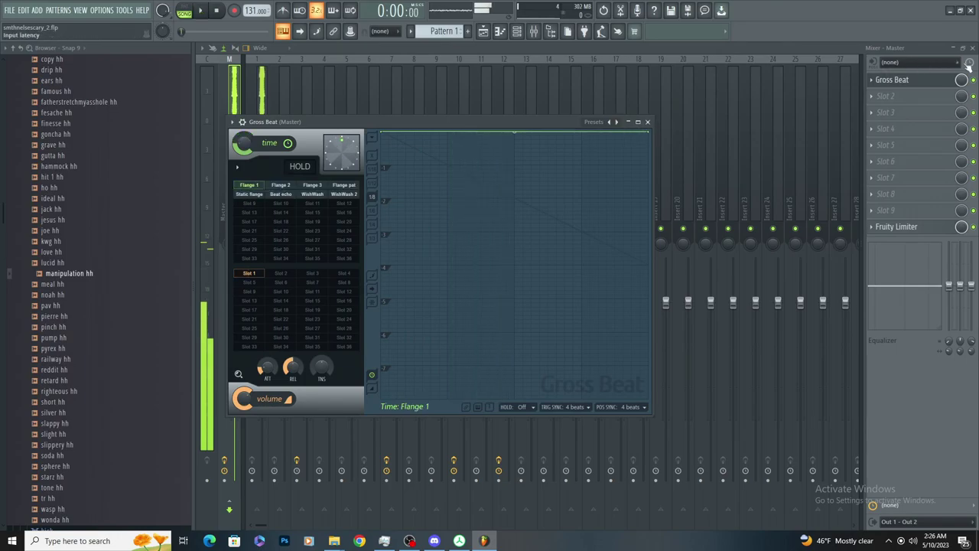
Set Gross Beat's mix level to 0% and create an automation clip for it
left_click_drag(961, 79, 961, 137)
right_click(961, 81)
left_click(933, 161)
key("space")
Load Fruity Love Philter into Slot 2 of the Master, set its mix level to 0% and create an automation clip for it
left_click(884, 100)
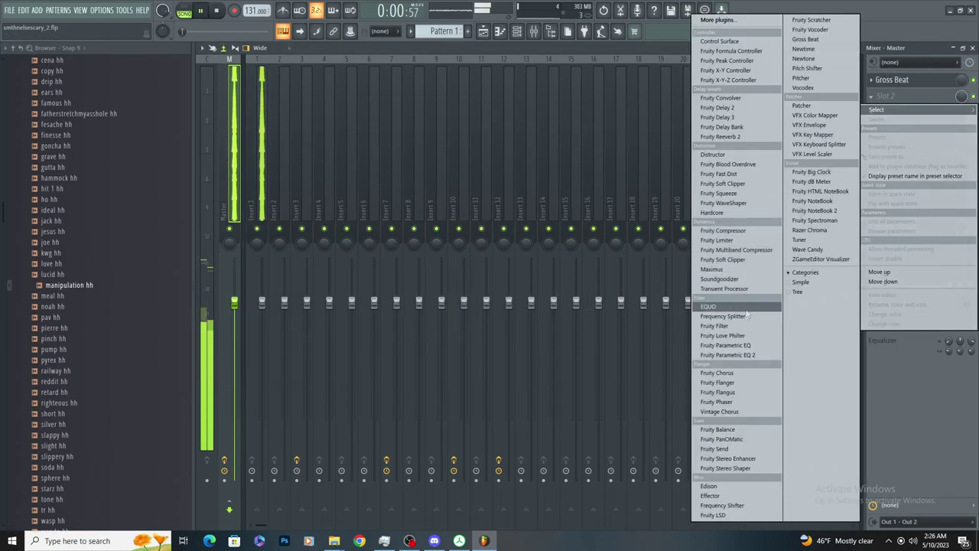
left_click(739, 335)
left_click_drag(961, 96, 961, 153)
right_click(962, 98)
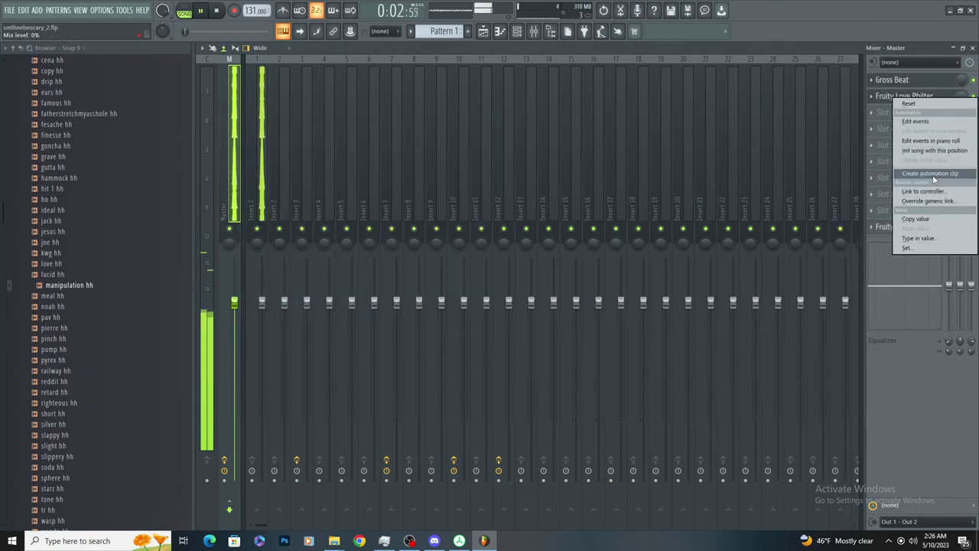
Load Fruity Parametric EQ 2 into Slot 4, pull bands down to cut the low end and create an automation clip for its mix level
left_click(893, 127)
left_click(725, 355)
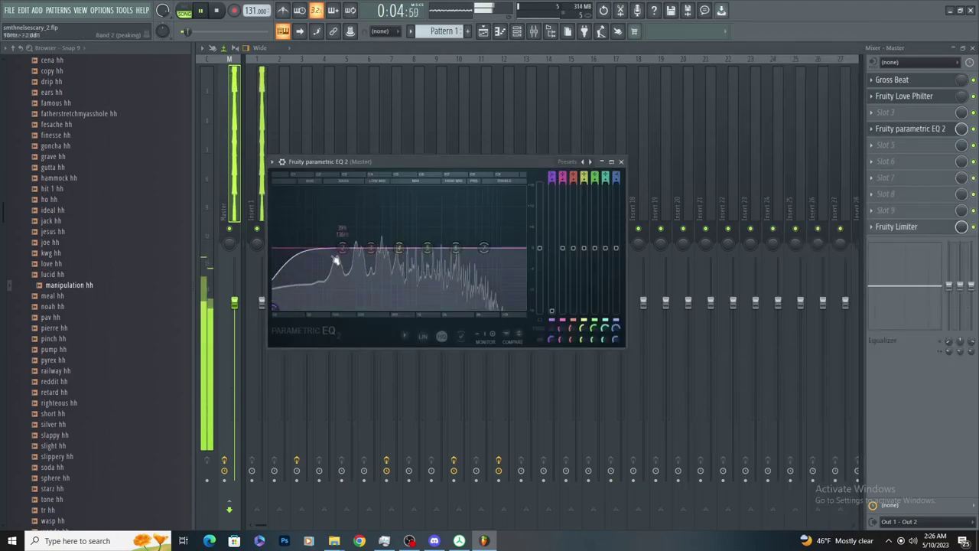
left_click_drag(371, 248, 273, 311)
left_click_drag(427, 248, 274, 309)
key("space")
right_click(962, 129)
left_click(932, 196)
Load Fruity Stereo Enhancer into Slot 3, set its mix level to 0% and create an automation clip for it
left_click(924, 116)
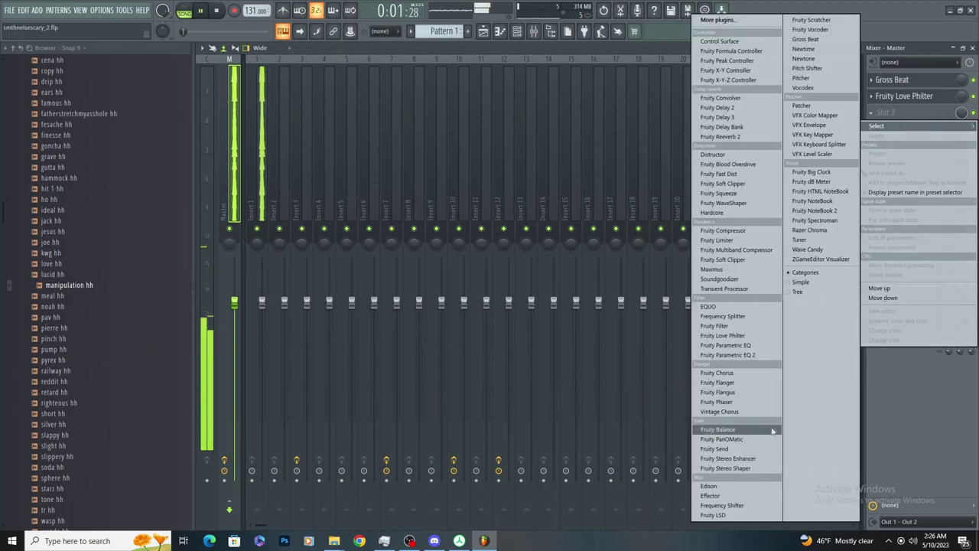
left_click(772, 458)
right_click(963, 113)
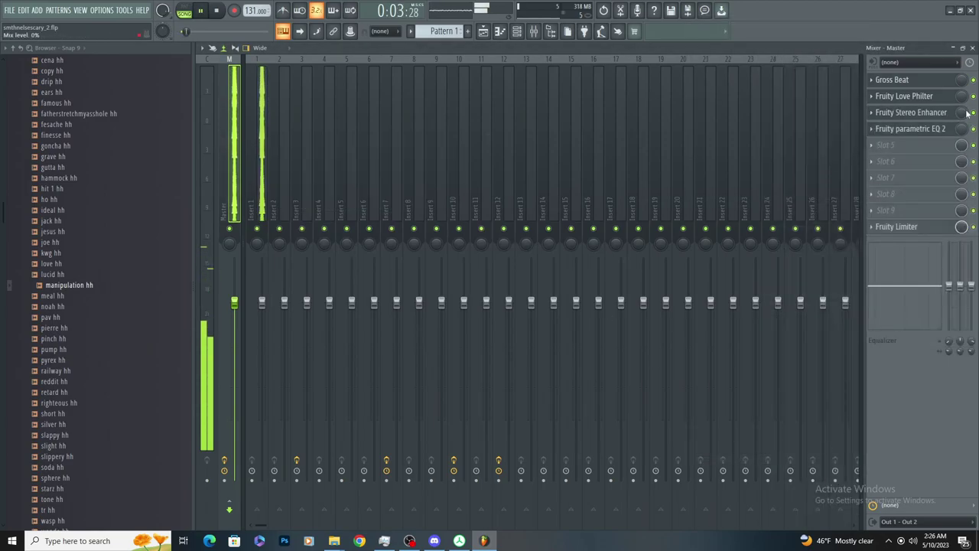
left_click(923, 187)
key("space")
Move the Gross Beat mix level automation clip from Track 6 to Track 11 in the playlist
left_click(485, 33)
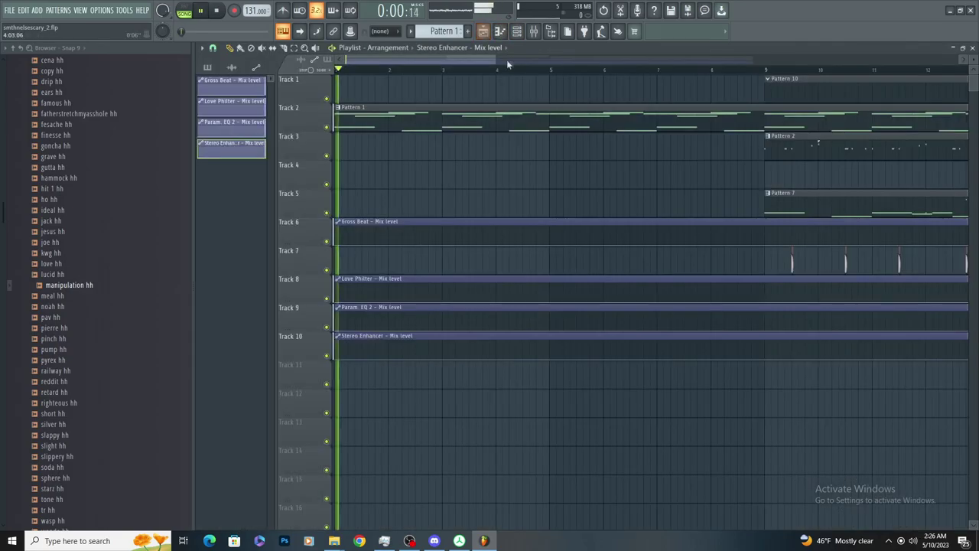
left_click(534, 32)
left_click(534, 32)
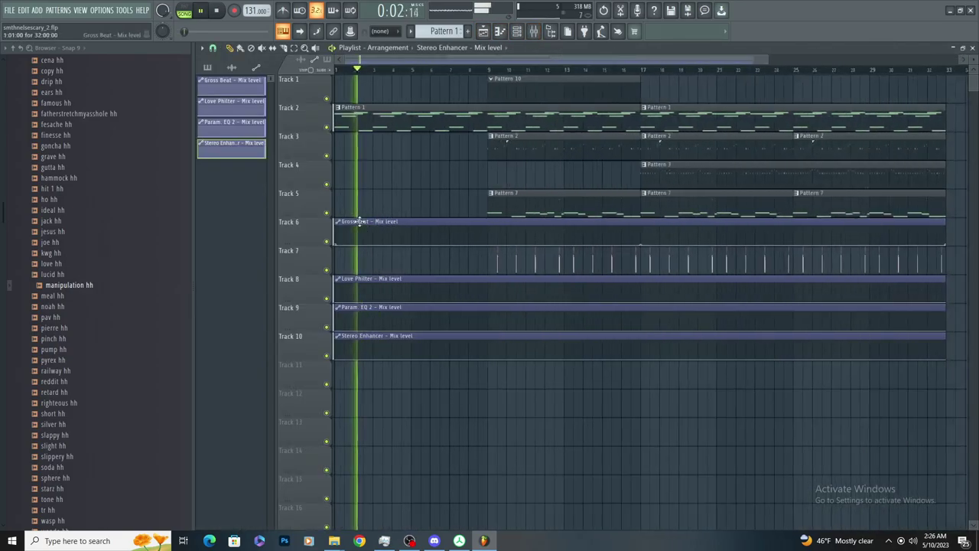
left_click_drag(364, 229, 365, 378)
Shape the four mix level automation clips to curve up to 100% at bar 5, hold until bar 8 and fall to 0% at bar 9
scroll(364, 378, "up", 3)
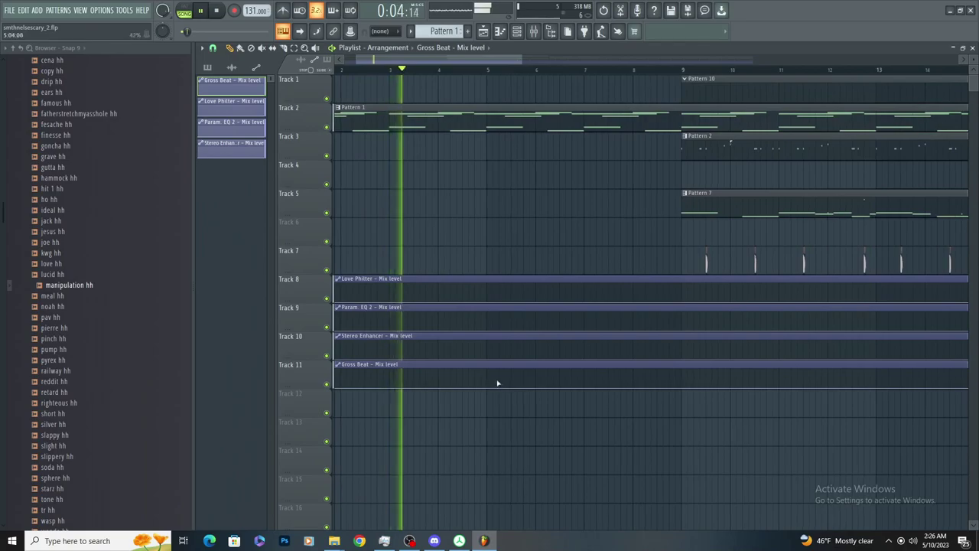
key("space")
left_click_drag(492, 396, 492, 325)
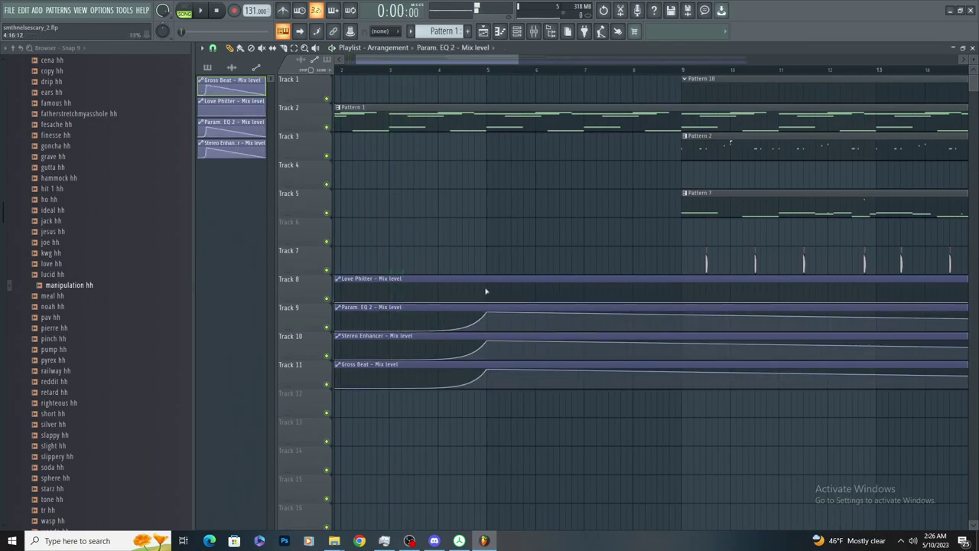
left_click_drag(486, 292, 486, 284)
left_click_drag(681, 285, 685, 359)
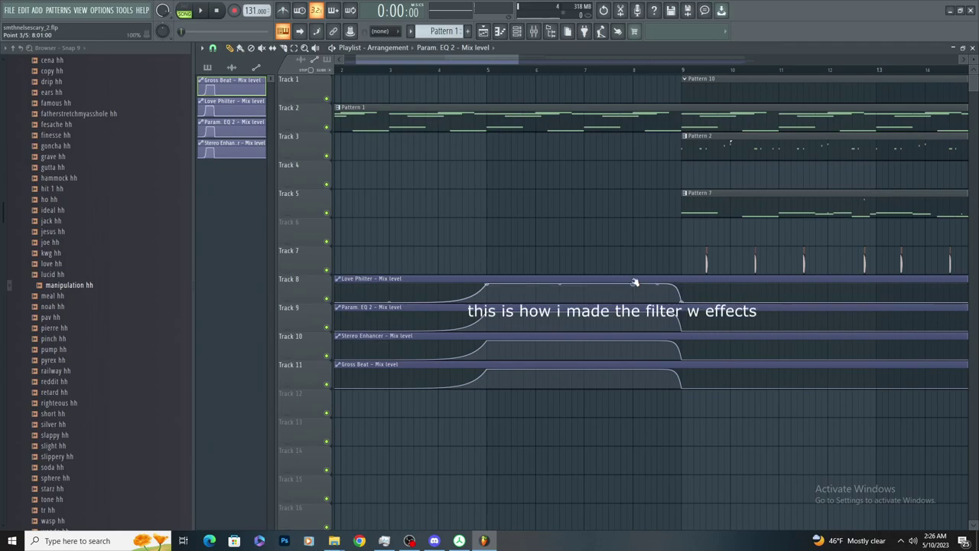
Play back the intro up to bar 5 to check the filter effect automation
key("space")
scroll(620, 258, "down", 4)
scroll(370, 105, "up", 3)
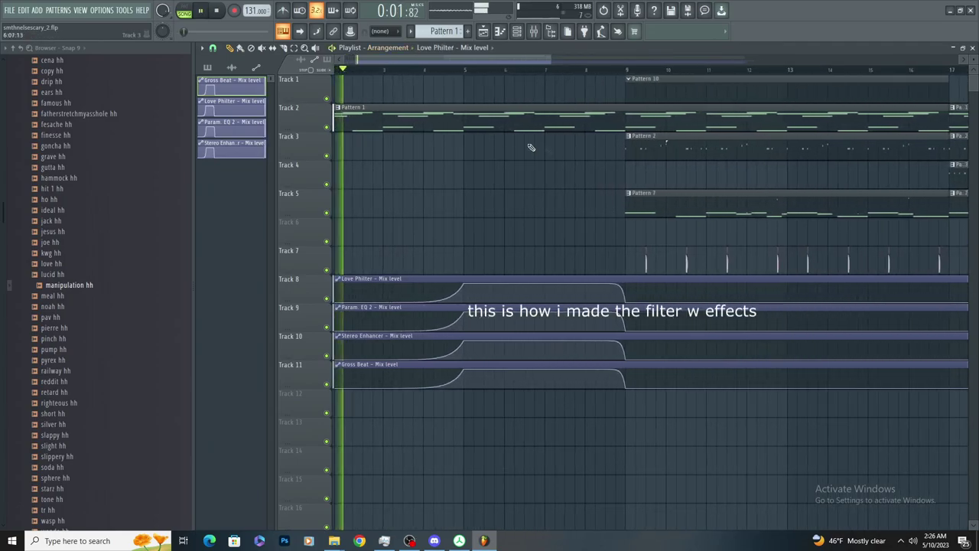
scroll(485, 177, "down", 1)
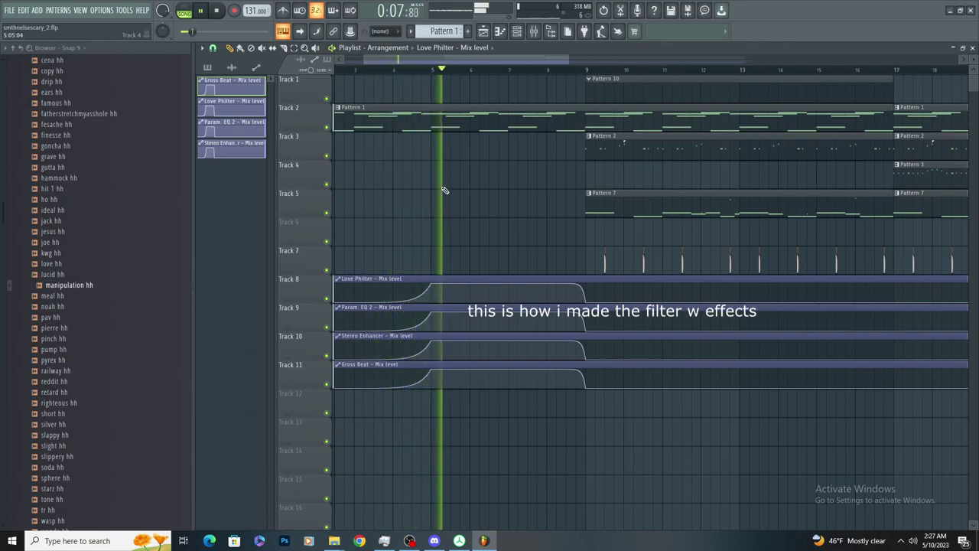
scroll(444, 190, "up", 2)
key("space")
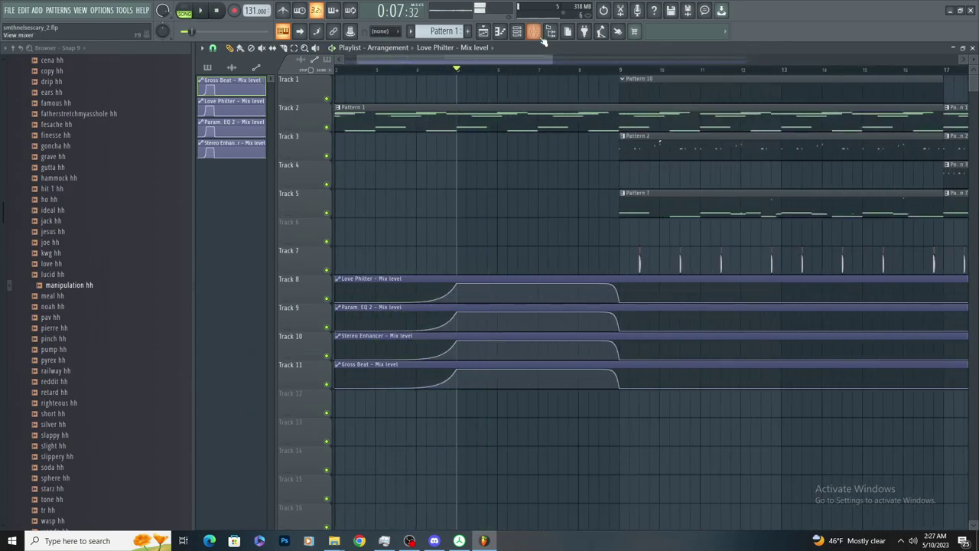
Switch the Master's Slot 1 Gross Beat to the Flange pat time envelope and delete points along it during playback
left_click(538, 35)
left_click(913, 80)
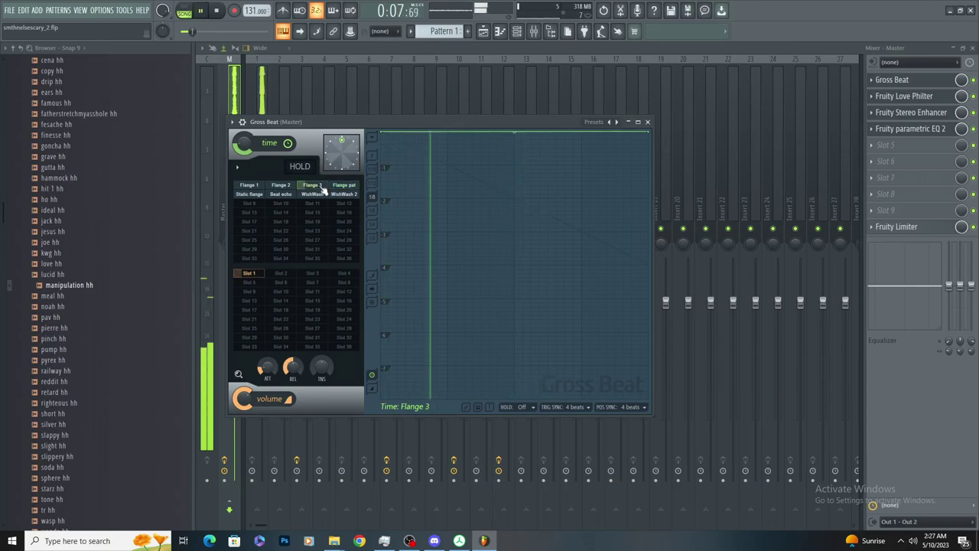
right_click(448, 132)
left_click(457, 143)
key("space")
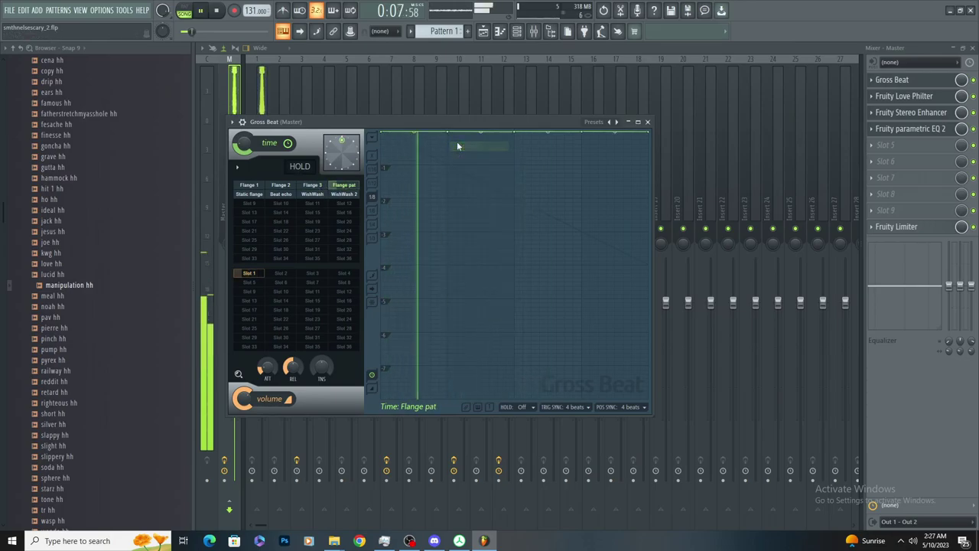
right_click(578, 133)
key("space")
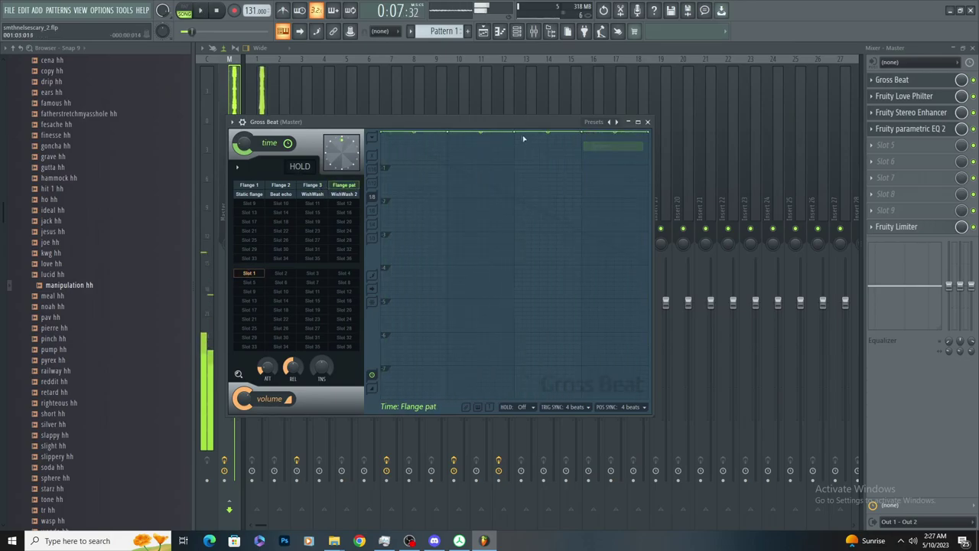
right_click(518, 135)
key("space")
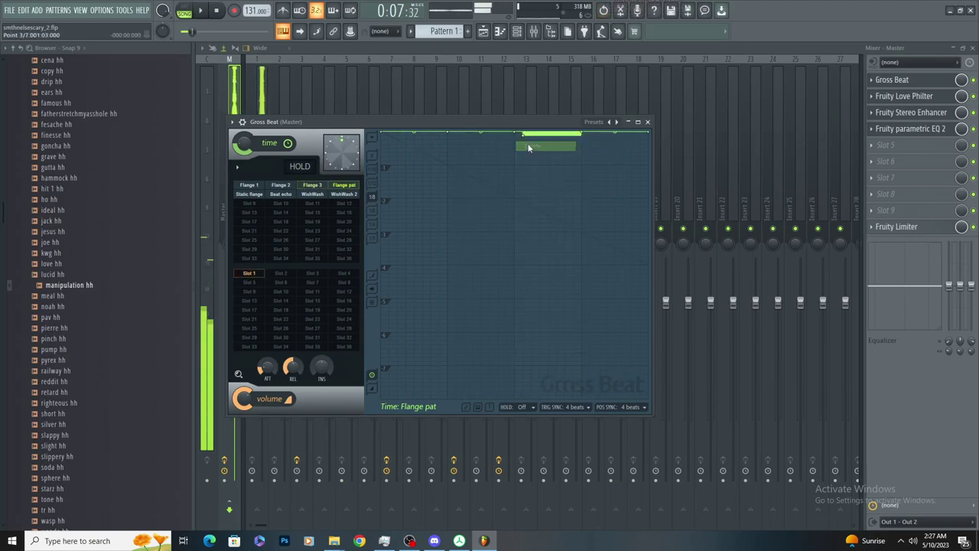
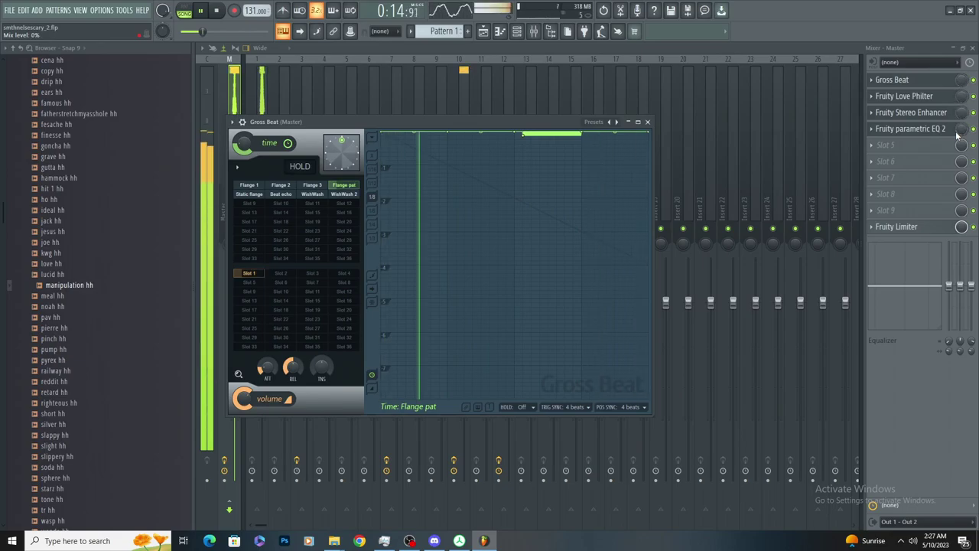
Load a second Gross Beat into Slot 5 of the Master and choose the preset containing the Flange and WishWash time slots
left_click(889, 144)
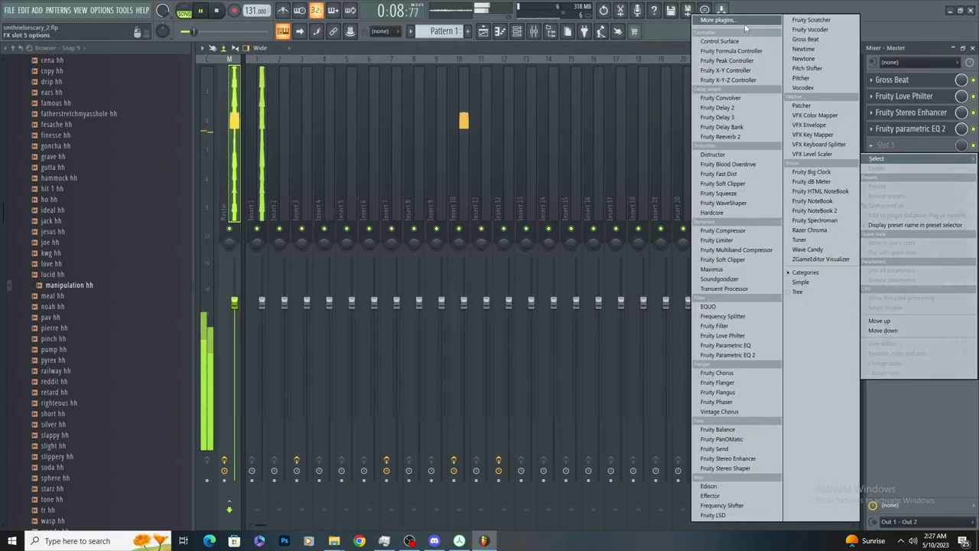
left_click(819, 48)
left_click(887, 144)
left_click(870, 145)
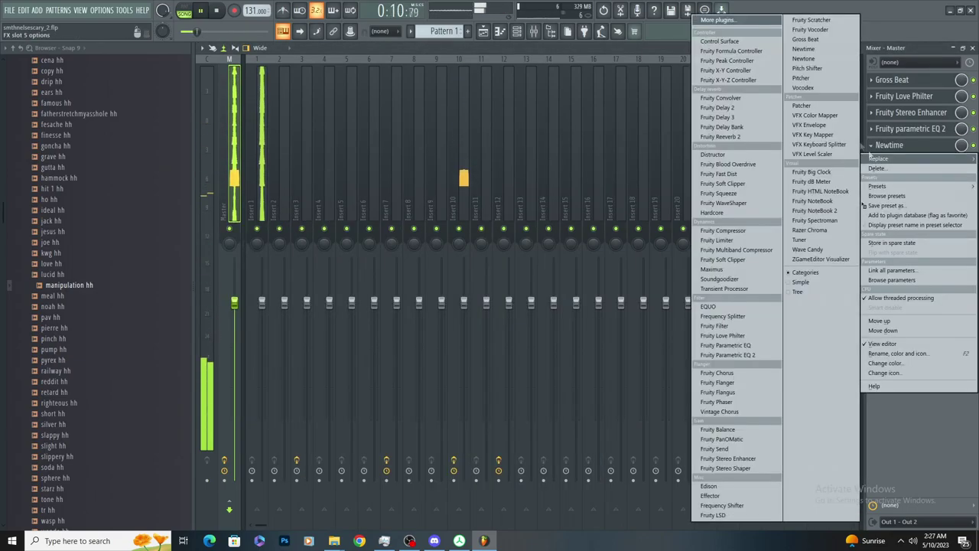
left_click(821, 42)
left_click(669, 175)
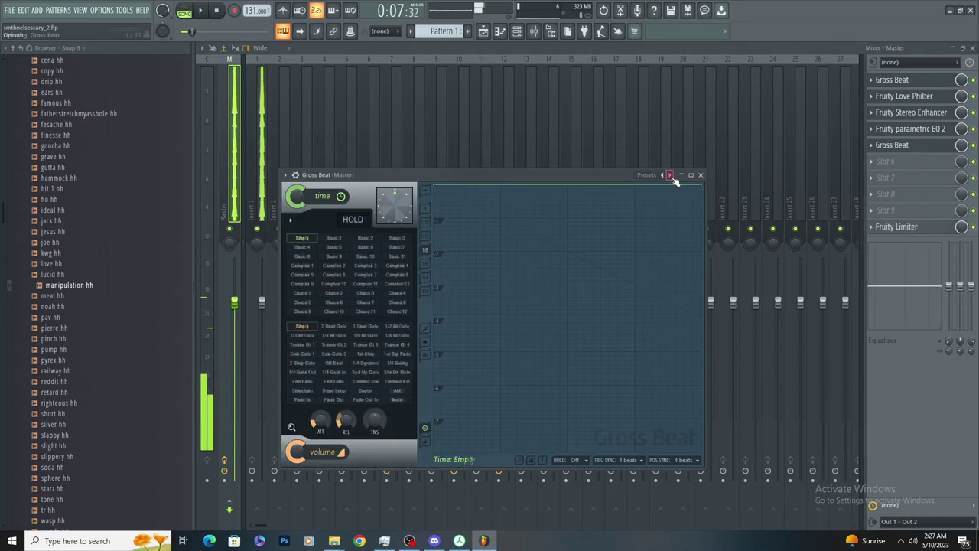
key("space")
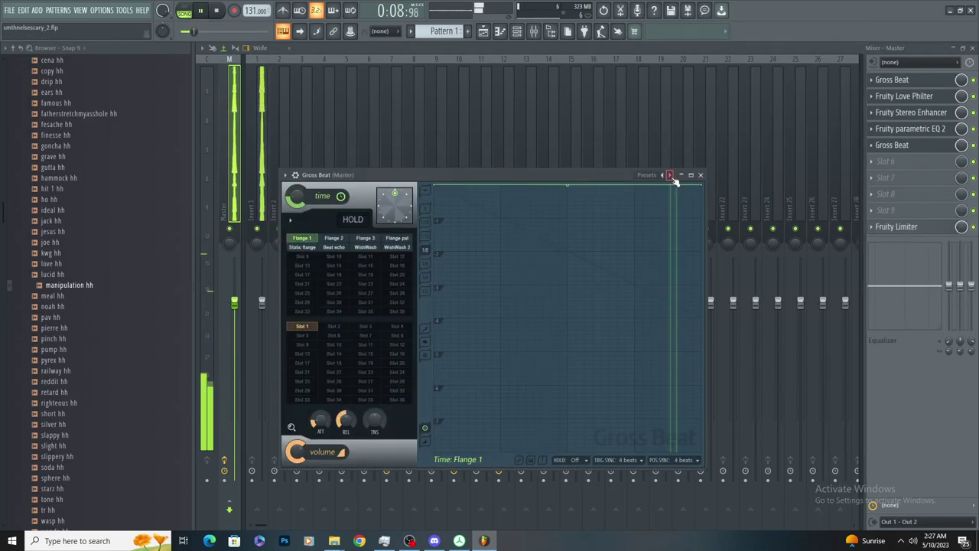
Set the Slot 5 Gross Beat's mix level to 0% and create an automation clip for it
left_click(903, 146)
left_click_drag(961, 145, 962, 222)
key("space")
right_click(961, 145)
left_click(923, 220)
Shape the second Gross Beat automation to hold 100% from bar 5 to 8 and reach 0% at bar 9, and move it to Track 12
left_click(506, 232)
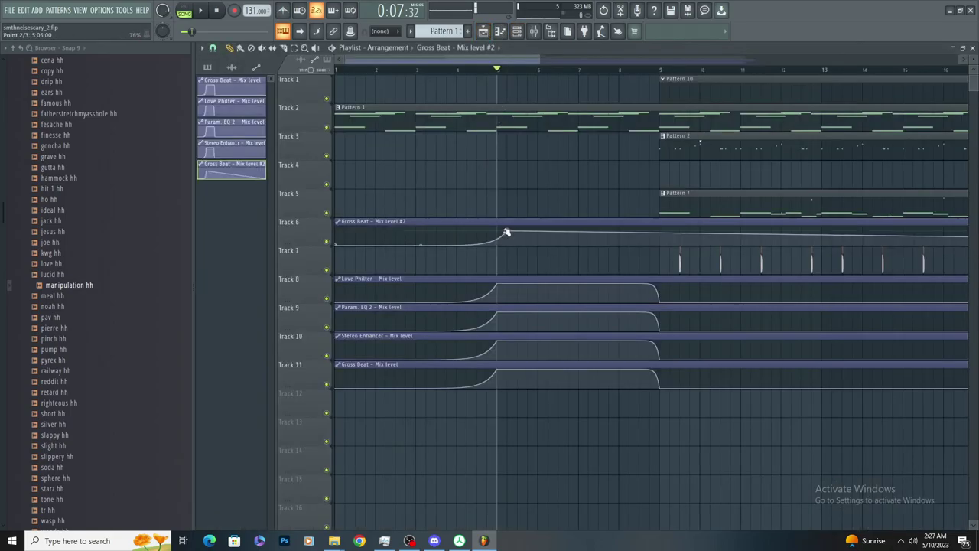
key("ctrl+z")
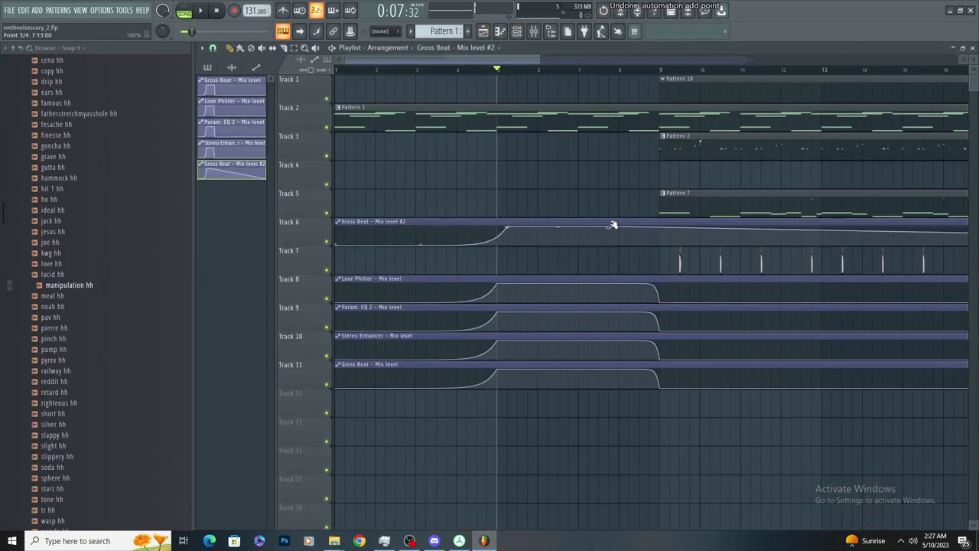
key("ctrl+z")
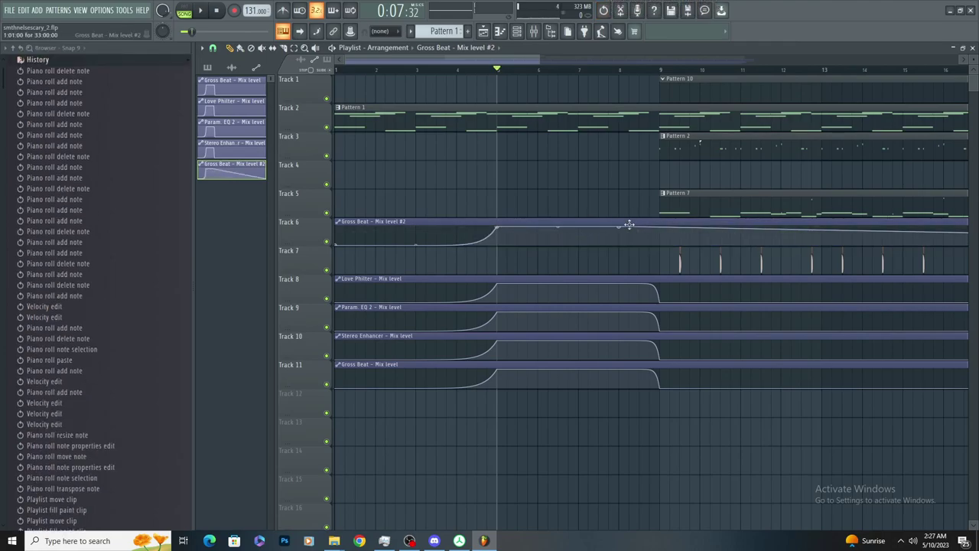
key("ctrl+z")
scroll(551, 252, "down", 3)
left_click_drag(446, 223, 413, 398)
key("space")
scroll(424, 382, "up", 4)
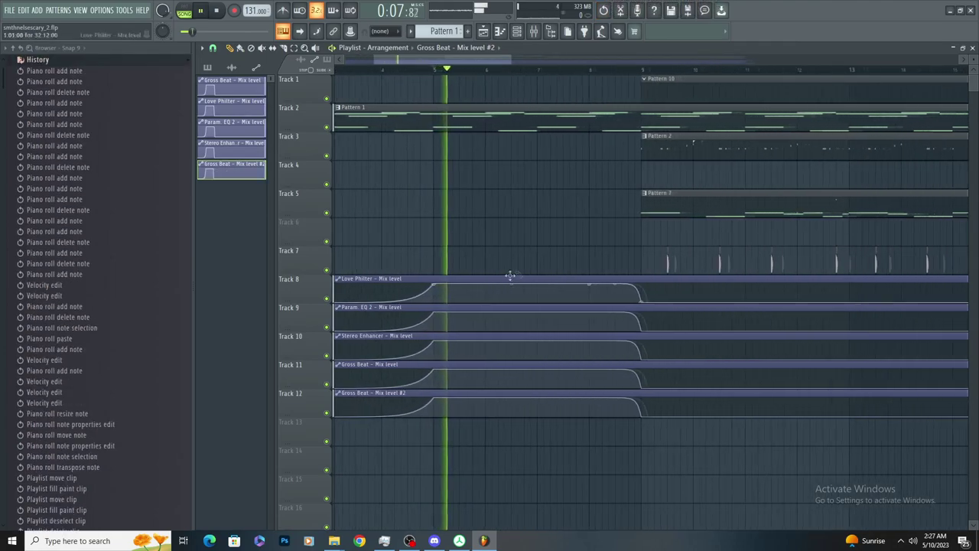
Load Fruity Parametric EQ 2 into Slot 6 of the Master and cut its low end with the lowest bands
key("F9")
left_click(887, 162)
mouse_move(879, 174)
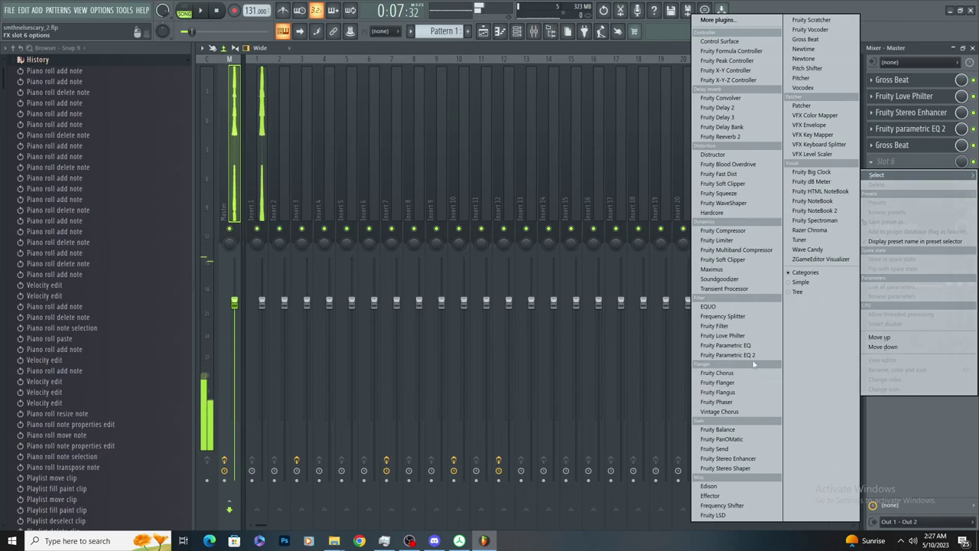
left_click(727, 355)
left_click_drag(344, 279, 385, 287)
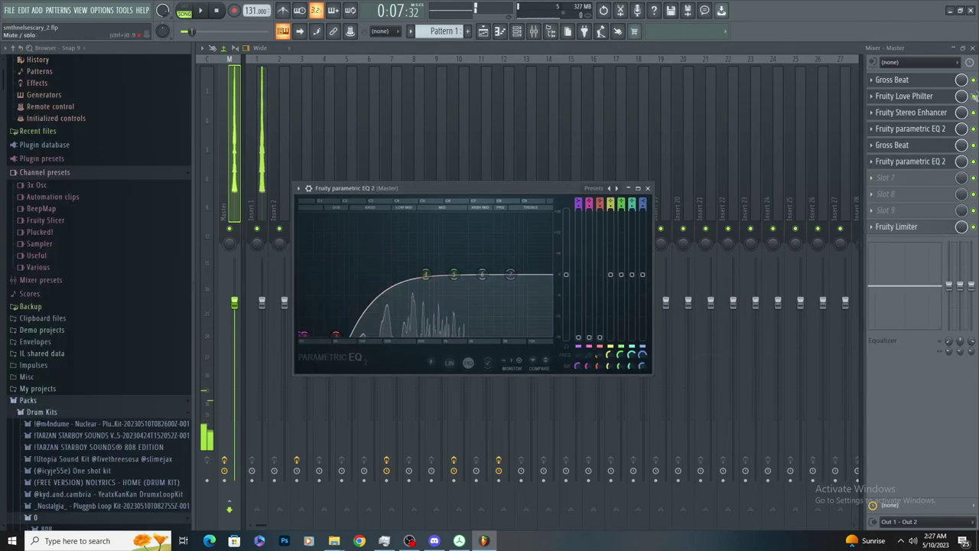
left_click(902, 96)
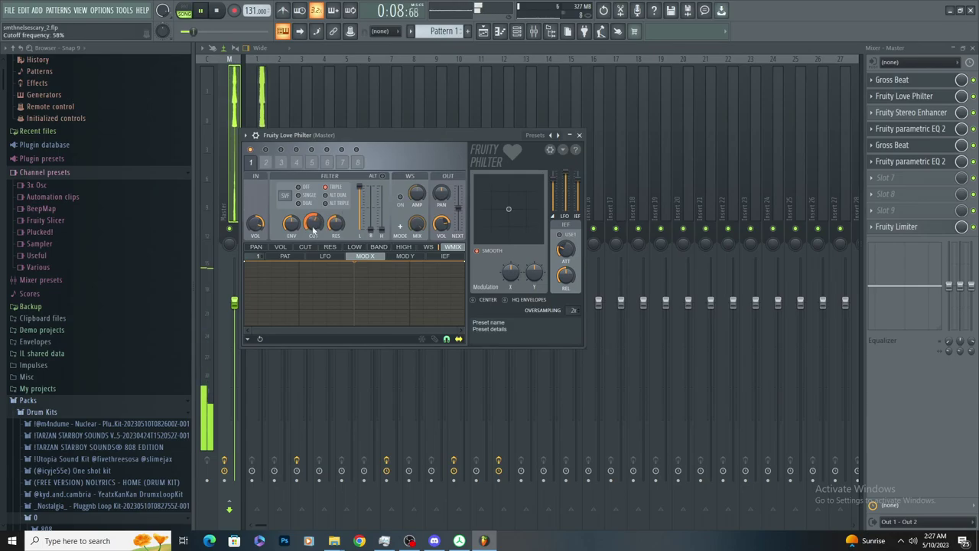
Boost the Slot 6 EQ's band 5 to about 11.9 dB at 132 Hz, raise band 6, cut band 4 and roll off the highs with band 7
left_click(904, 163)
left_click_drag(454, 273, 398, 238)
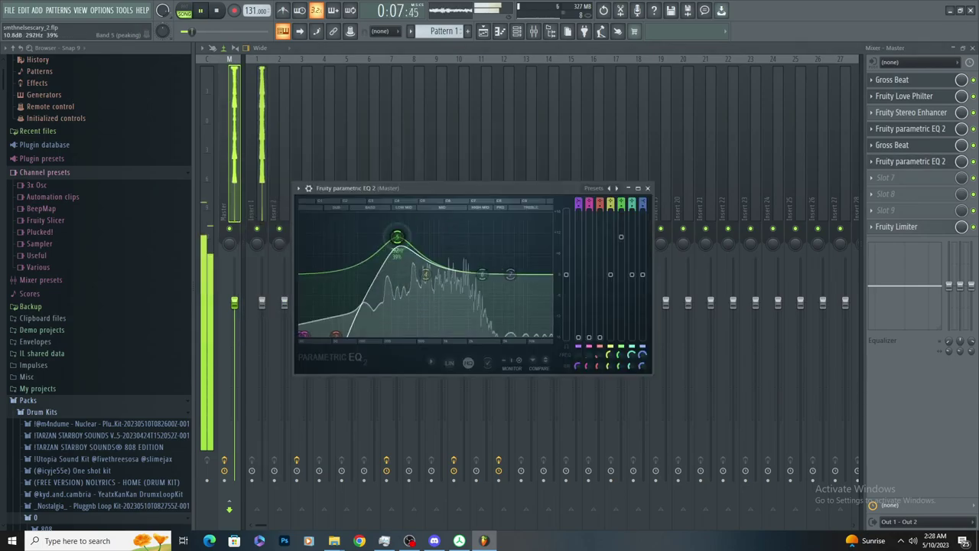
left_click_drag(351, 333, 303, 335)
left_click_drag(396, 237, 368, 232)
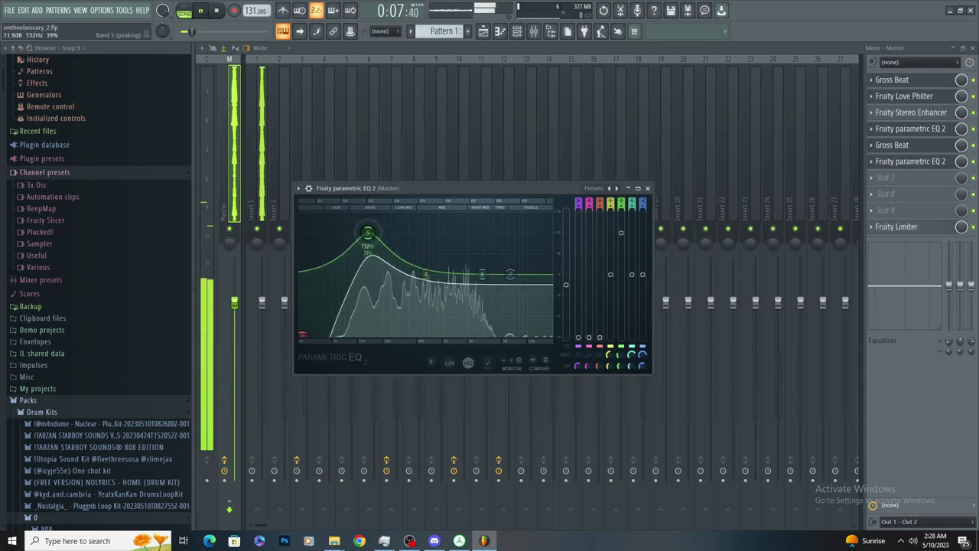
left_click_drag(425, 274, 427, 332)
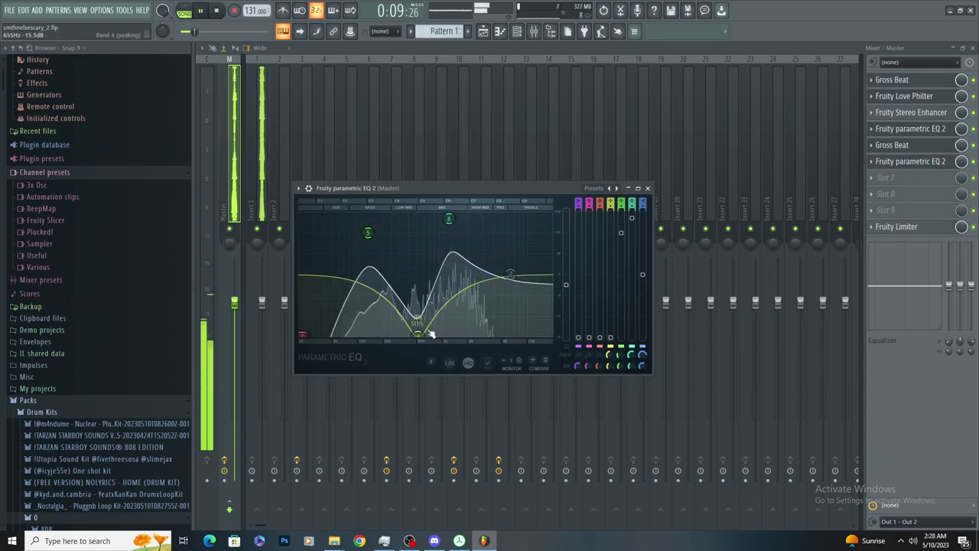
left_click_drag(510, 275, 550, 334)
key("space")
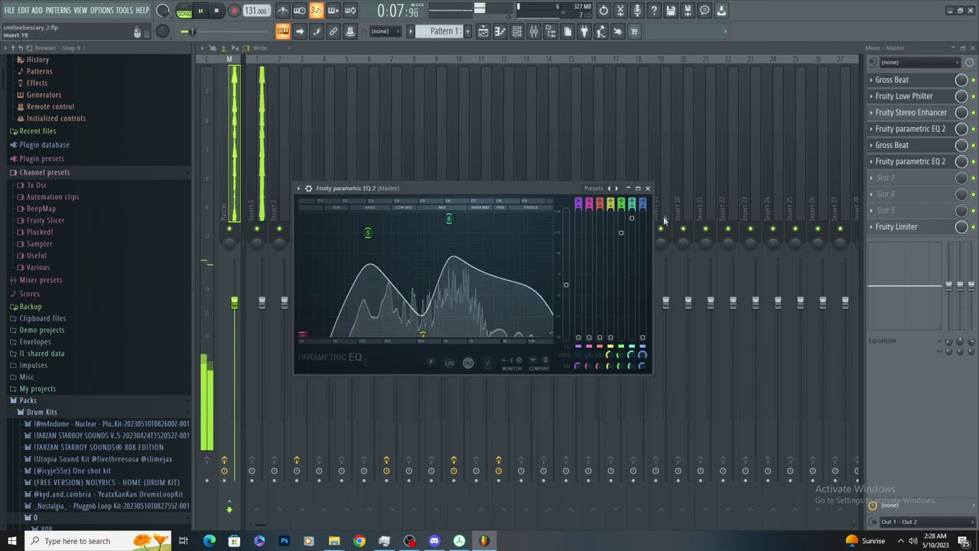
Delete the bar 8 point of the Track 9 Param. EQ 2 automation for a gradual fall to bar 9, and play it back
left_click(500, 30)
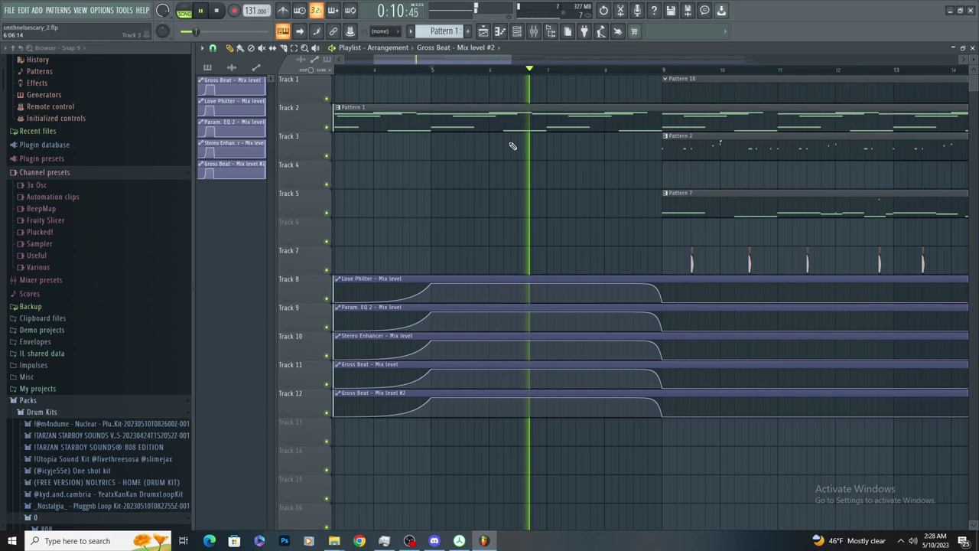
key("space")
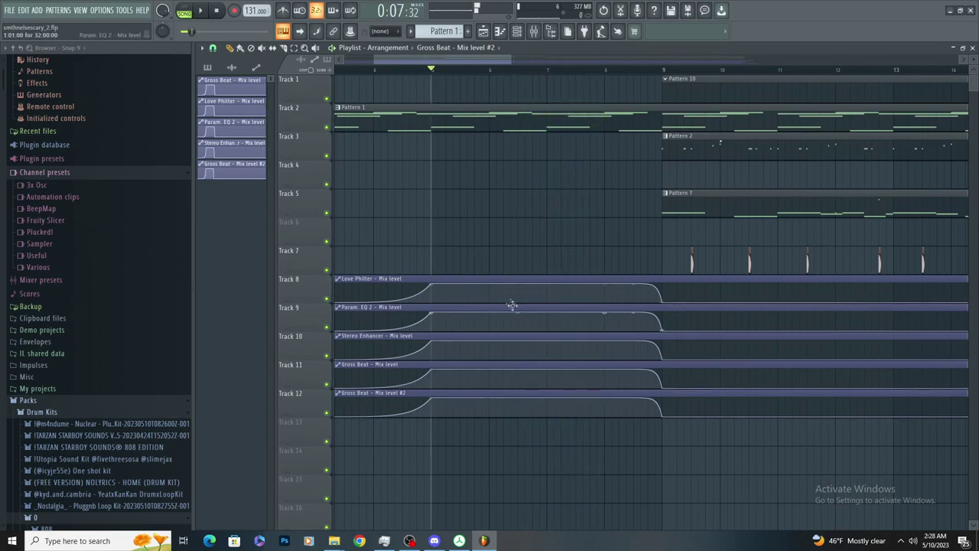
right_click(604, 314)
left_click(624, 327)
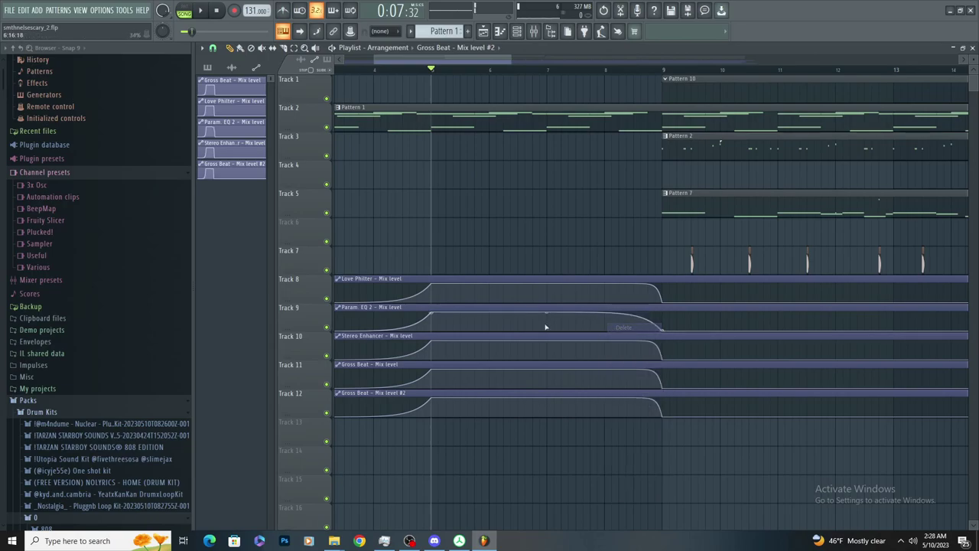
key("space")
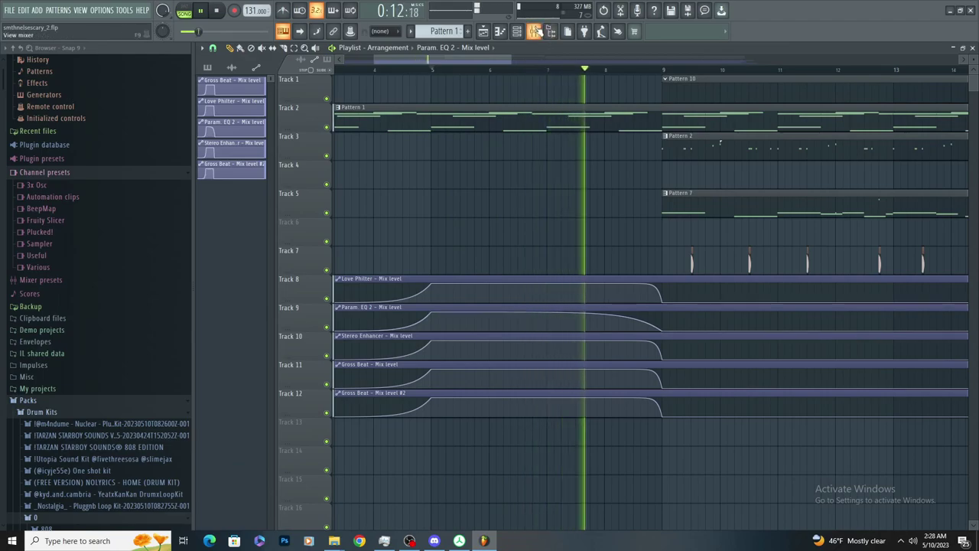
Create a mix level automation clip for the Slot 6 Fruity Parametric EQ 2 and move it to Track 13 in the playlist
left_click(535, 31)
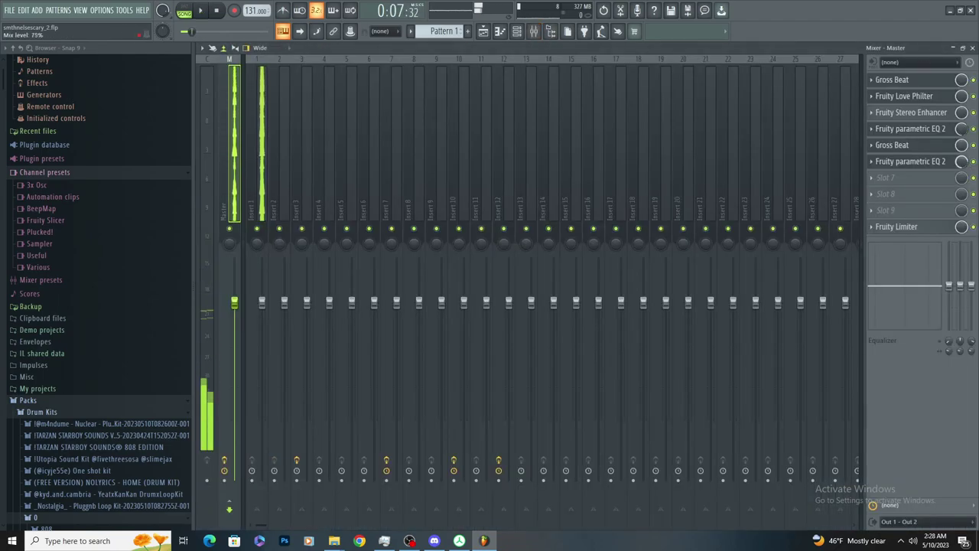
right_click(961, 161)
left_click(930, 240)
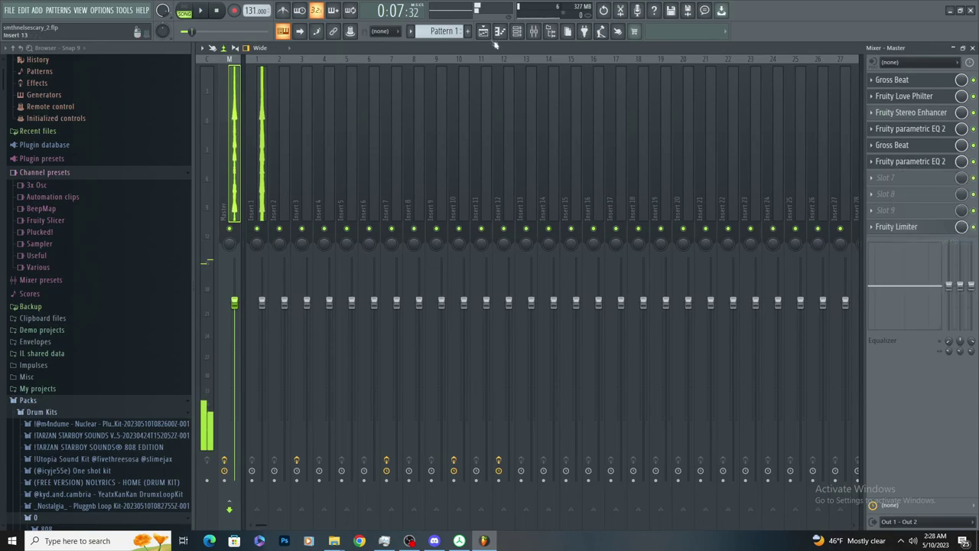
left_click_drag(436, 222, 337, 445)
scroll(336, 430, "down", 5)
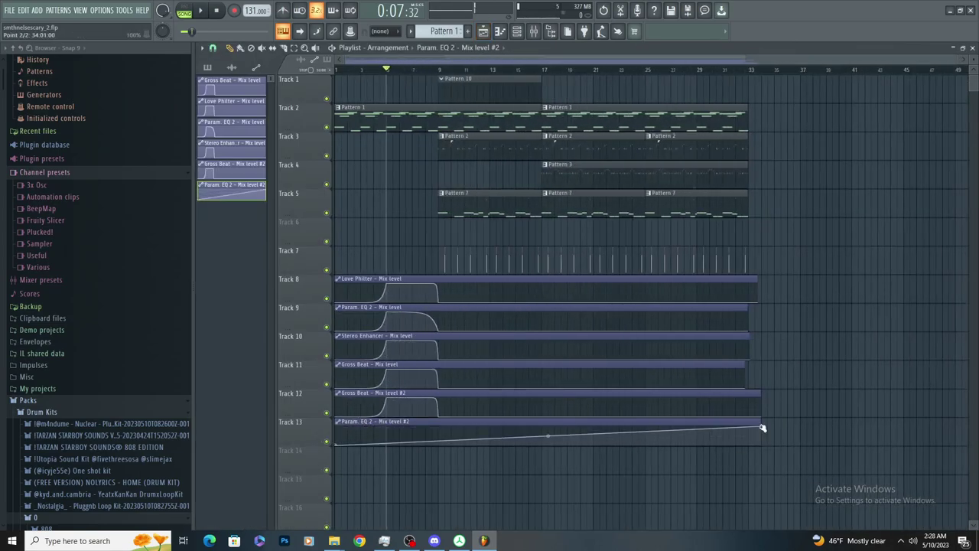
Shape the Track 13 EQ automation to curve up to 100% at bar 5 and fall gradually to 0% at bar 9
left_click_drag(760, 427, 766, 487)
scroll(373, 424, "up", 5)
right_click(421, 427)
scroll(422, 425, "down", 3)
right_click(586, 444)
key("ctrl+z")
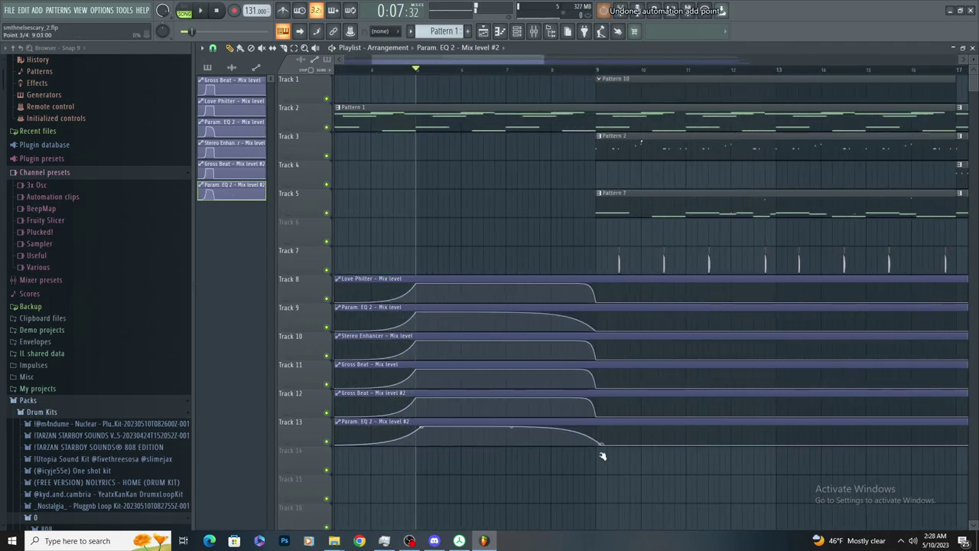
key("space")
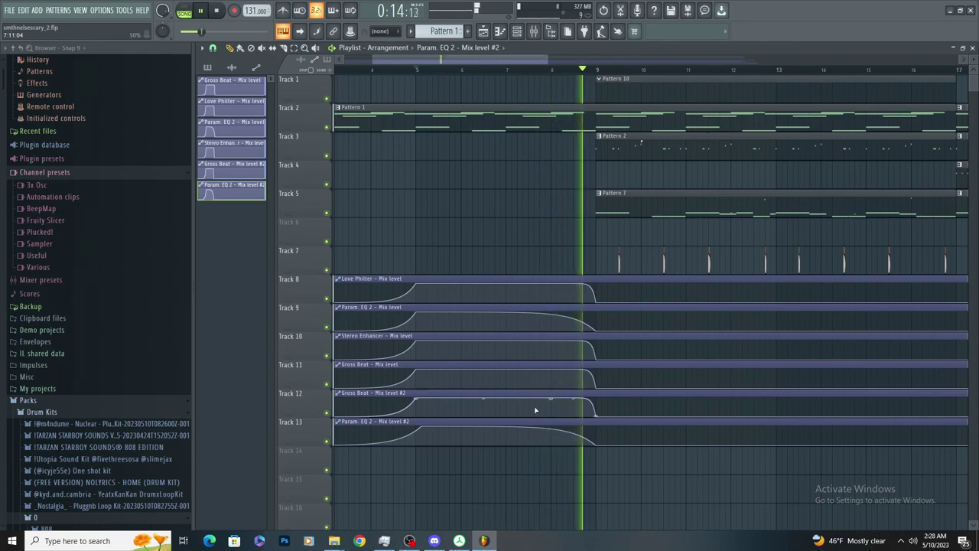
Delete the bar 8 point of the Love Philter mix level automation so its fall to bar 9 becomes gradual
left_click(535, 32)
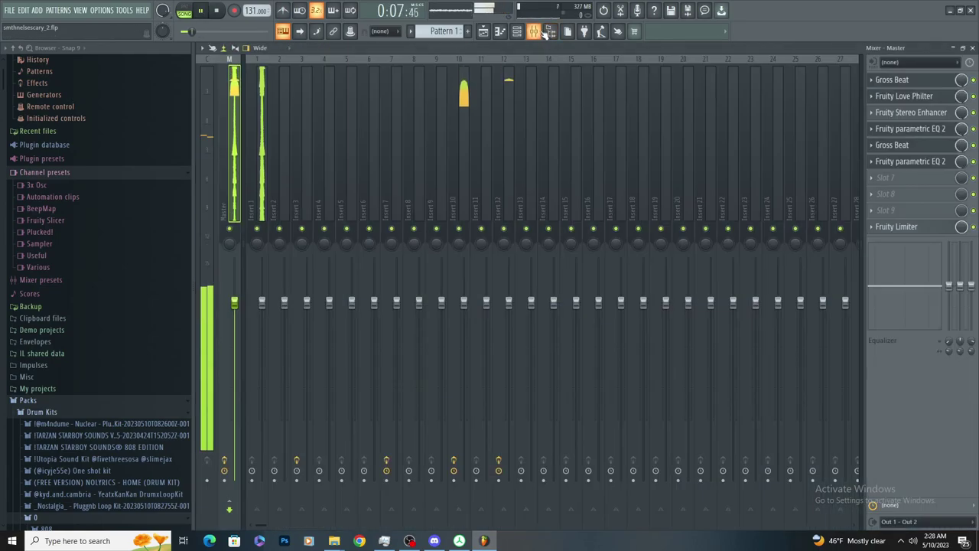
left_click(537, 34)
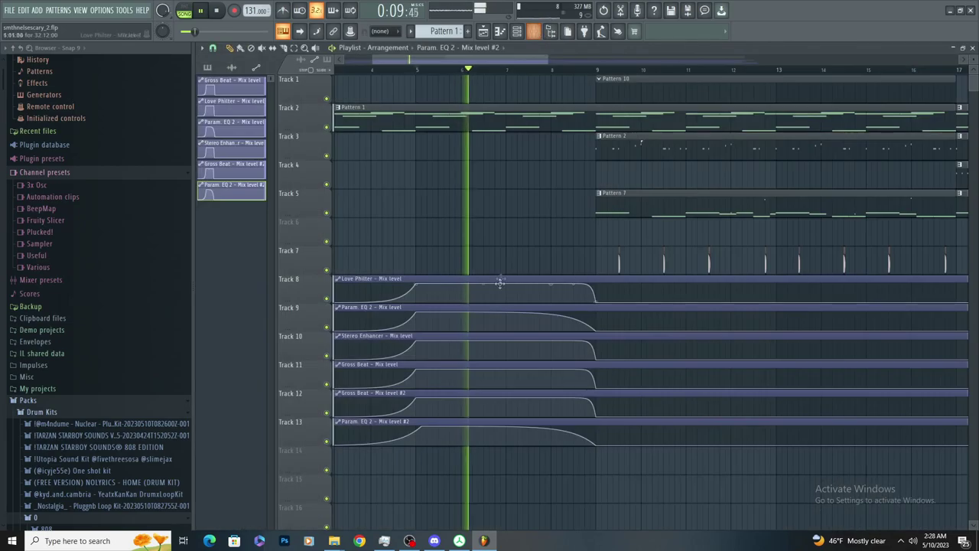
right_click(550, 285)
left_click(569, 299)
Play back from bar 7 into the drum section to check the end of the intro effects against the full arrangement
key("space")
key("space")
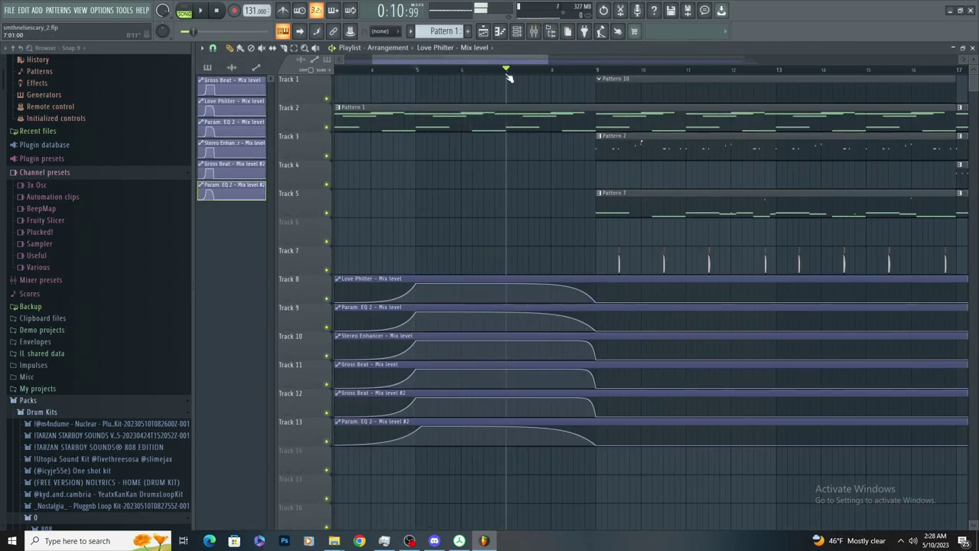
key("space")
key("space")
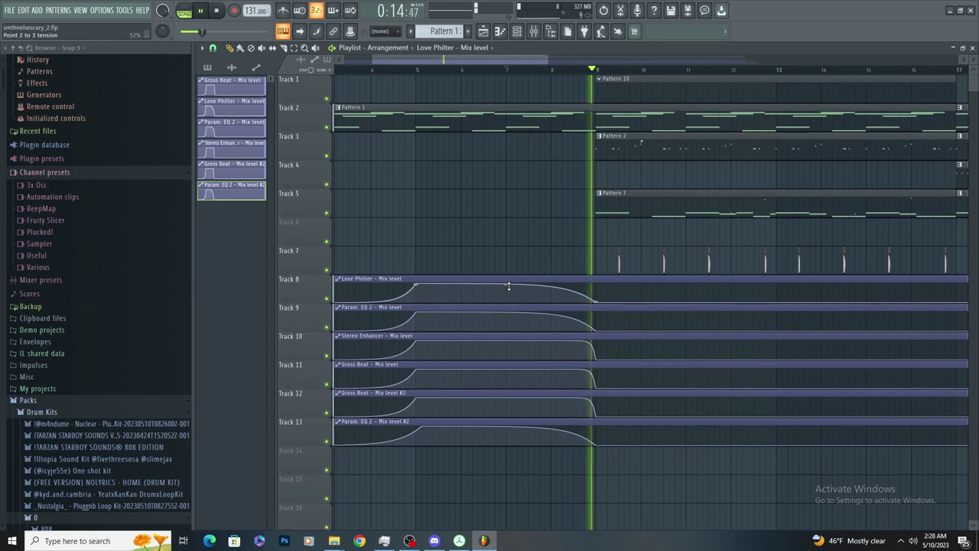
scroll(508, 285, "down", 3)
scroll(466, 273, "down", 2)
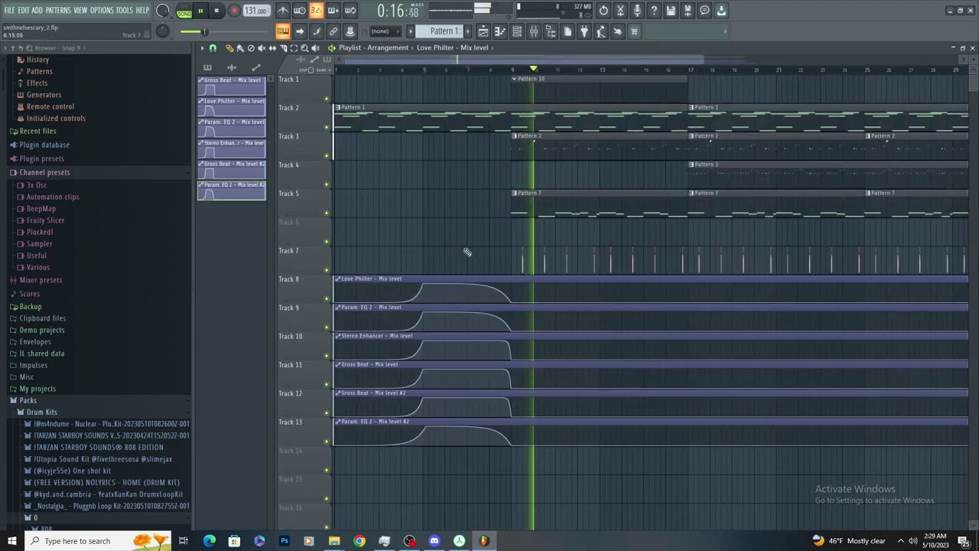
scroll(466, 251, "down", 2)
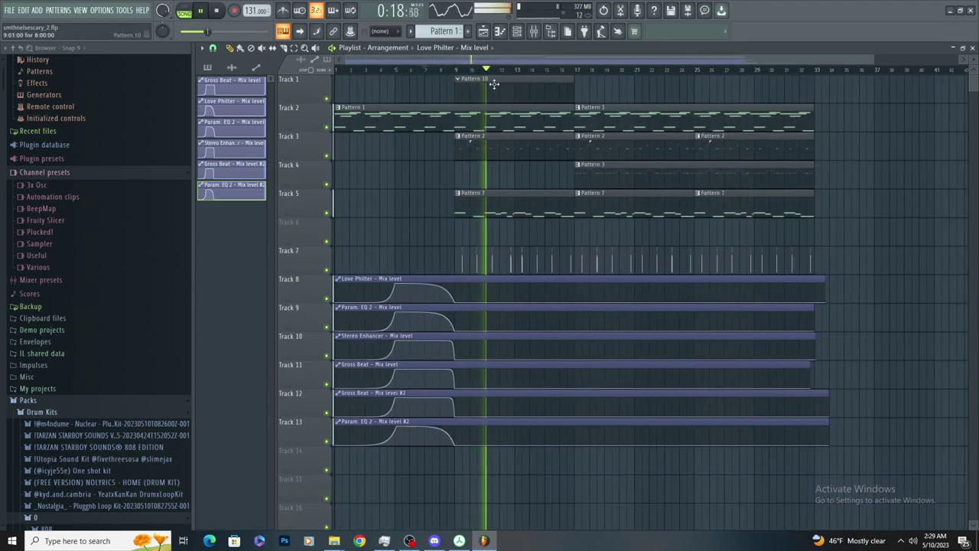
Open Pattern 1's Xpand!2 melody in the piano roll and copy its last eight bars
scroll(494, 84, "up", 3)
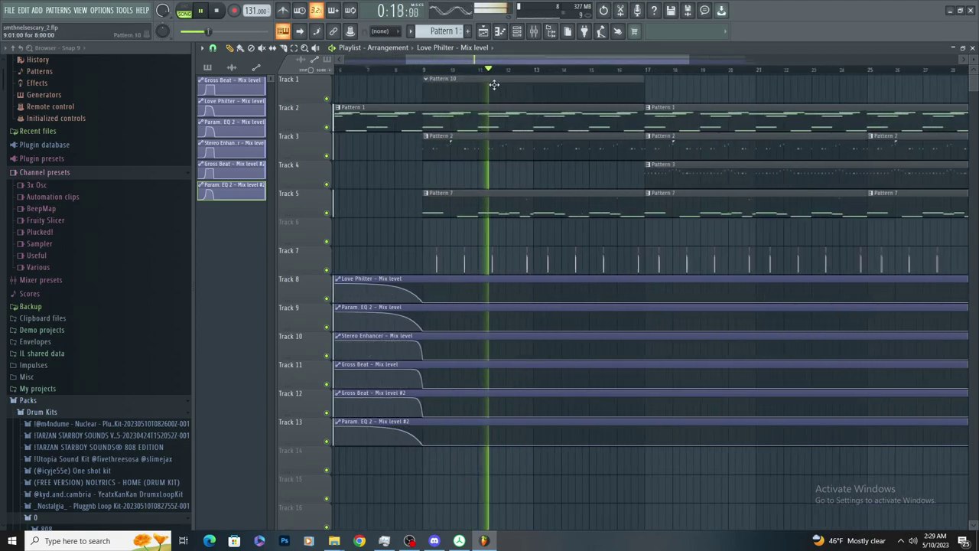
double_click(437, 82)
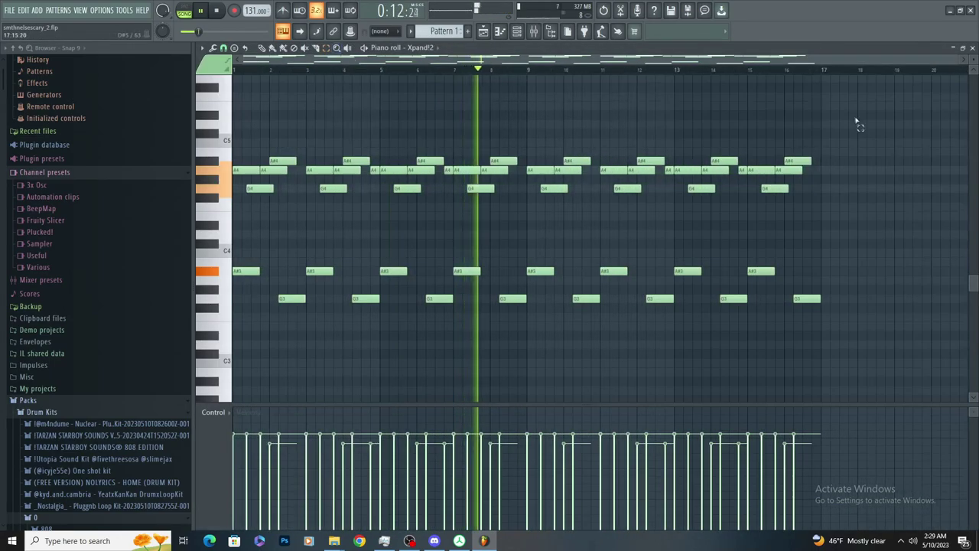
left_click_drag(855, 123, 533, 356)
key("F7")
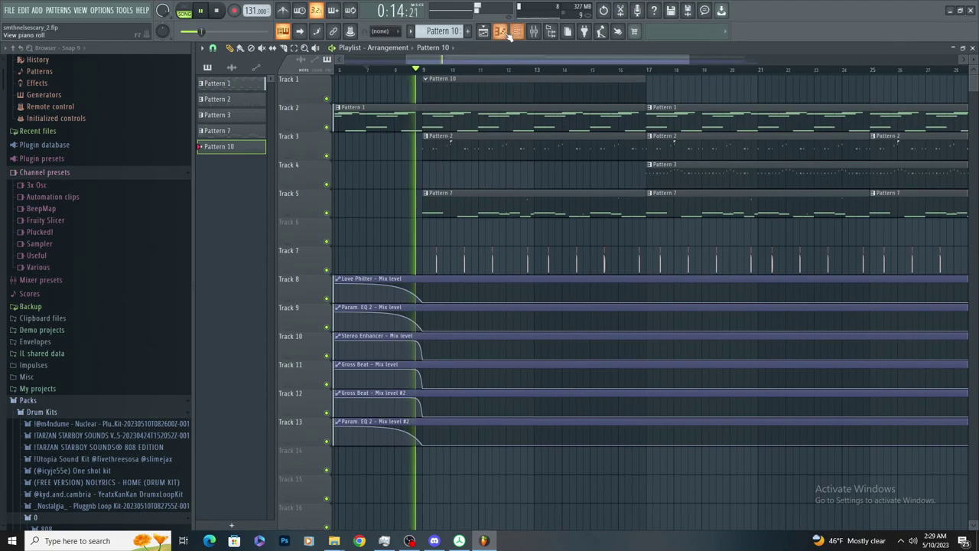
Clone the Xpand!2 channel and route the copy to its own mixer track, Insert 16
left_click(516, 31)
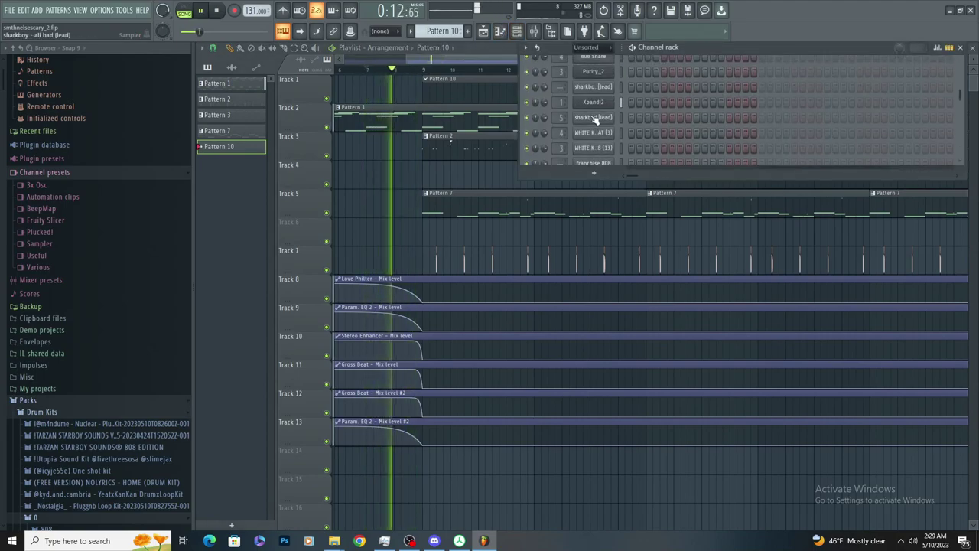
right_click(595, 103)
left_click(653, 191)
key("space")
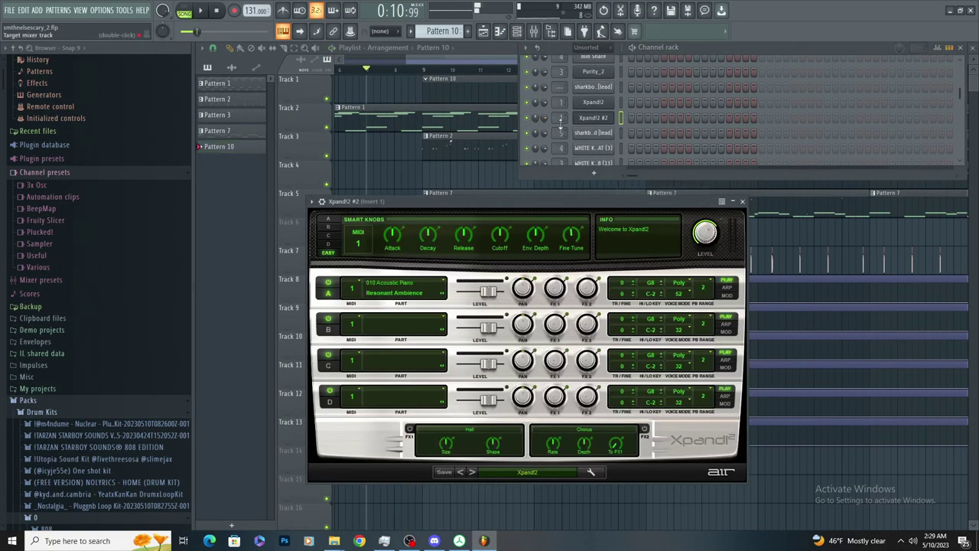
double_click(563, 117)
Load Fruity Parametric EQ 2 in slot 2 of Insert 16, cutting the lows steeply and rolling off the highs
left_click(927, 95)
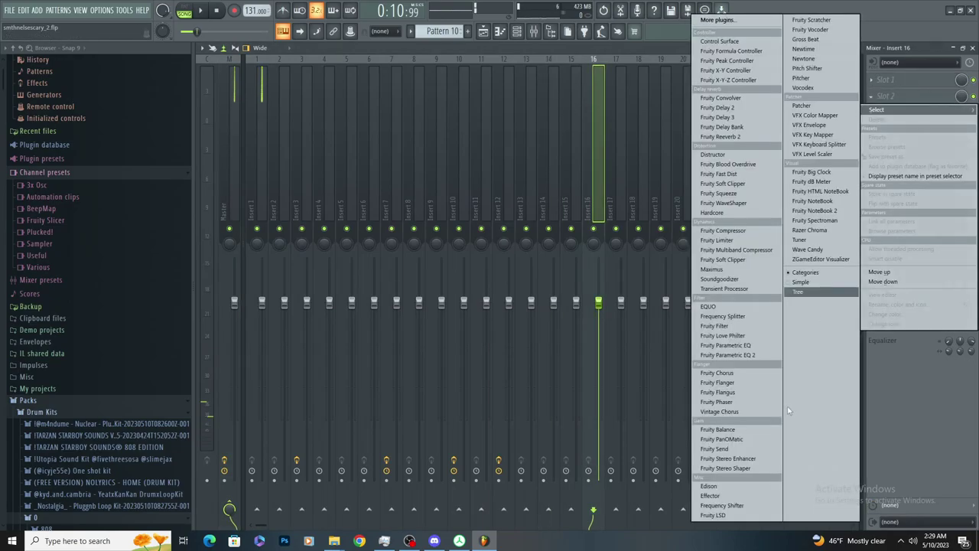
left_click(727, 354)
left_click(927, 95)
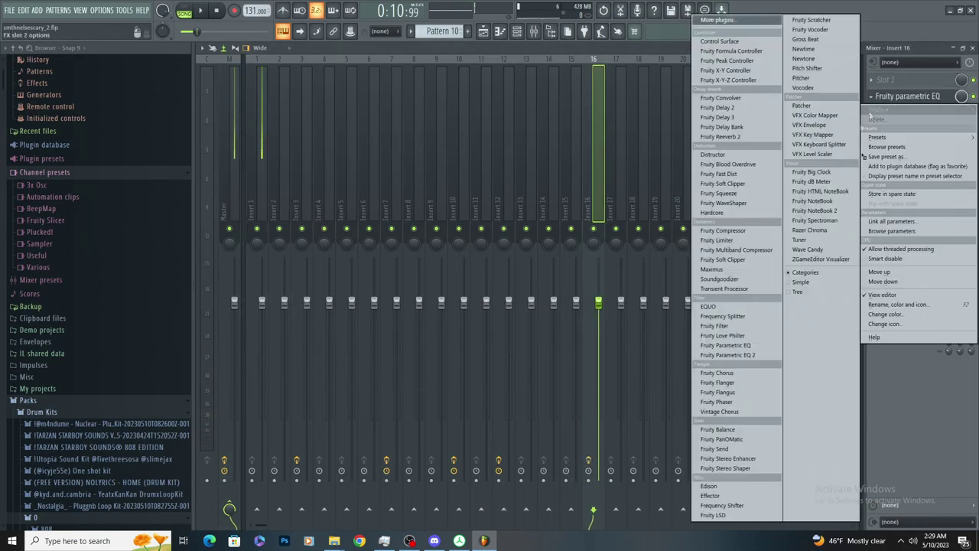
left_click(728, 355)
left_click_drag(328, 254, 269, 282)
left_click_drag(372, 222, 273, 282)
left_click_drag(403, 222, 303, 282)
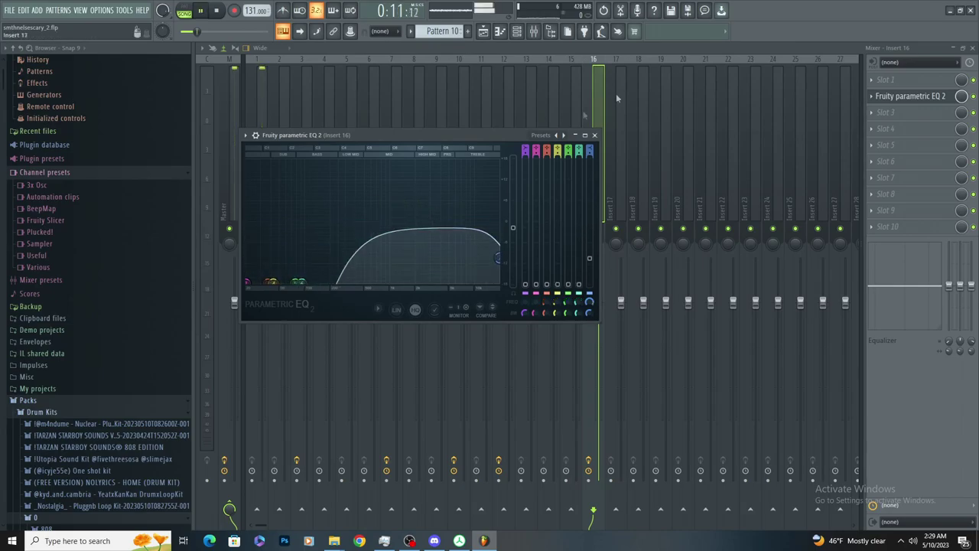
Add Fruity Reeverb 2 in slot 1 and Fruity Stereo Enhancer in slot 3 of Insert 16, and lower the reverb's mix level
left_click(885, 80)
left_click(720, 136)
left_click(884, 112)
left_click(745, 459)
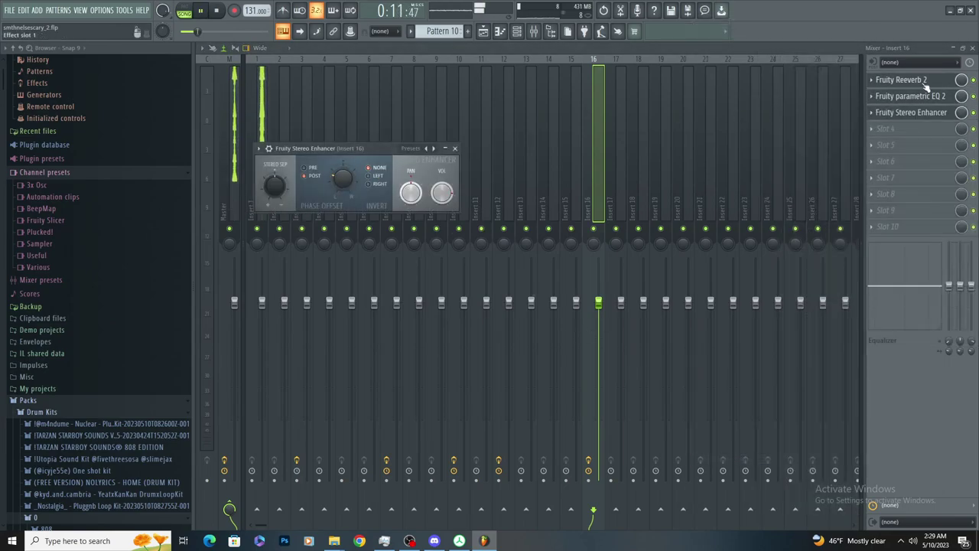
left_click(962, 83)
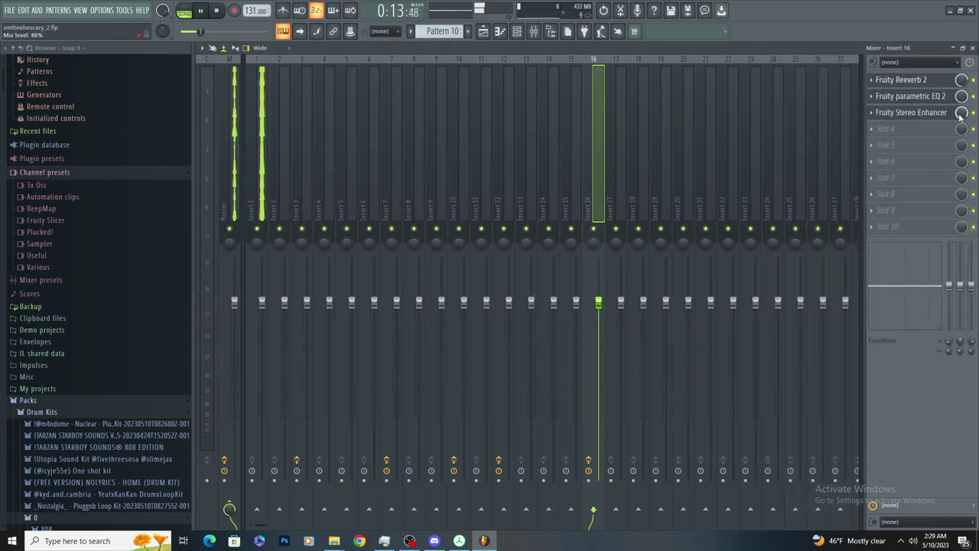
left_click(922, 82)
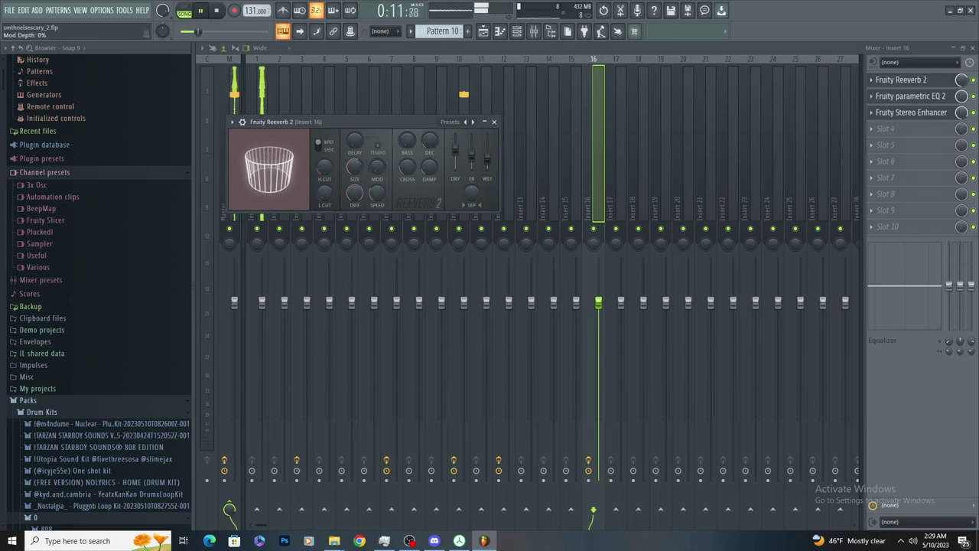
Paste the copied eight-bar melody into Pattern 10's piano roll for Xpand!2 #2 and raise it one octave
left_click(483, 32)
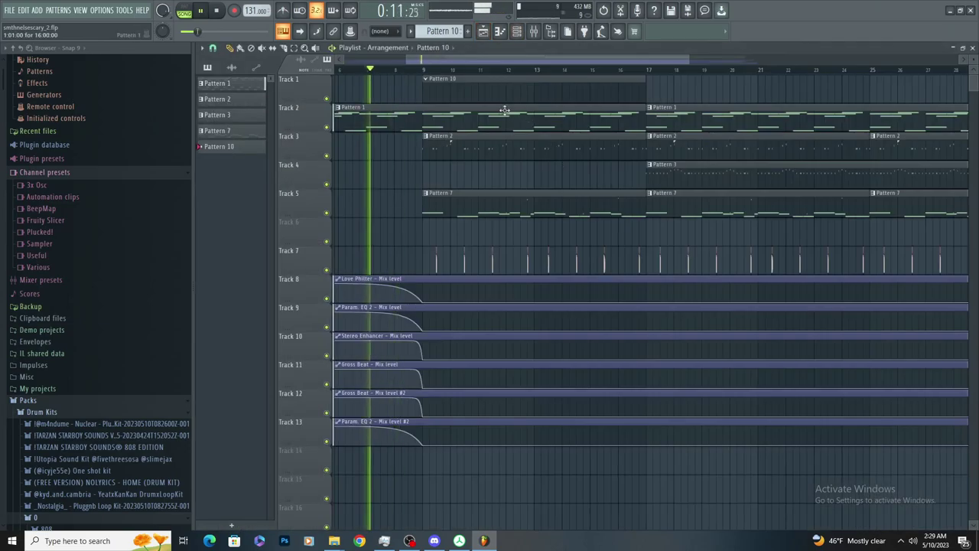
double_click(476, 88)
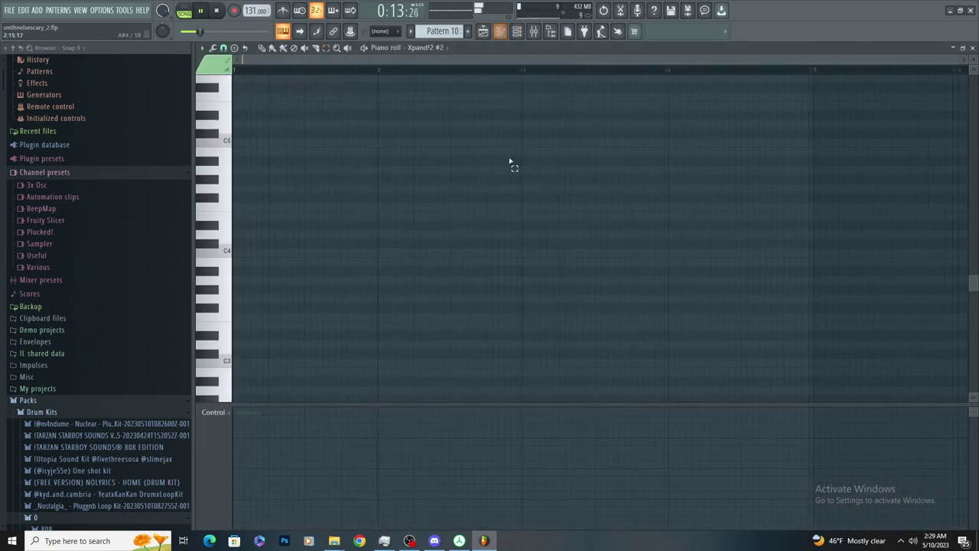
key("ctrl+Up")
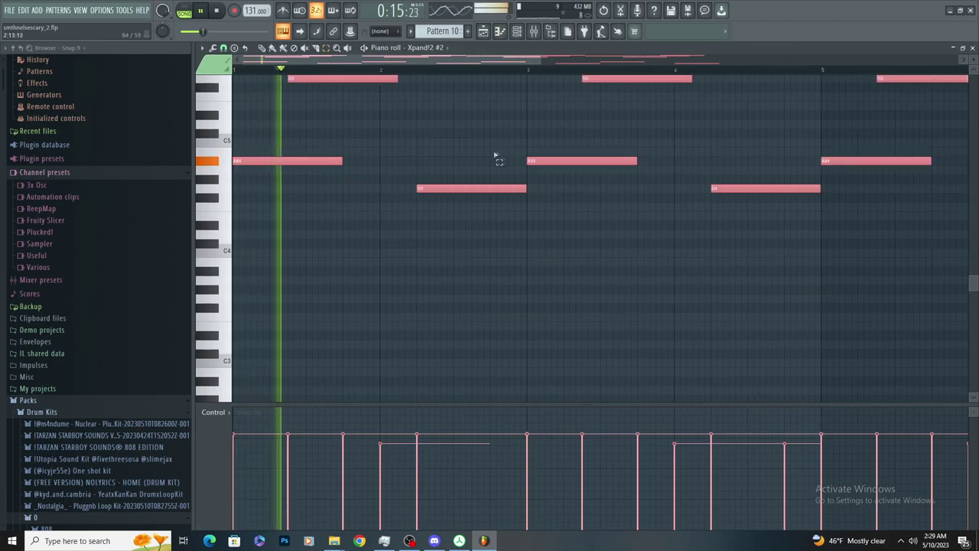
scroll(489, 157, "down", 2)
scroll(286, 183, "up", 3)
scroll(244, 182, "up", 1)
left_click(262, 48)
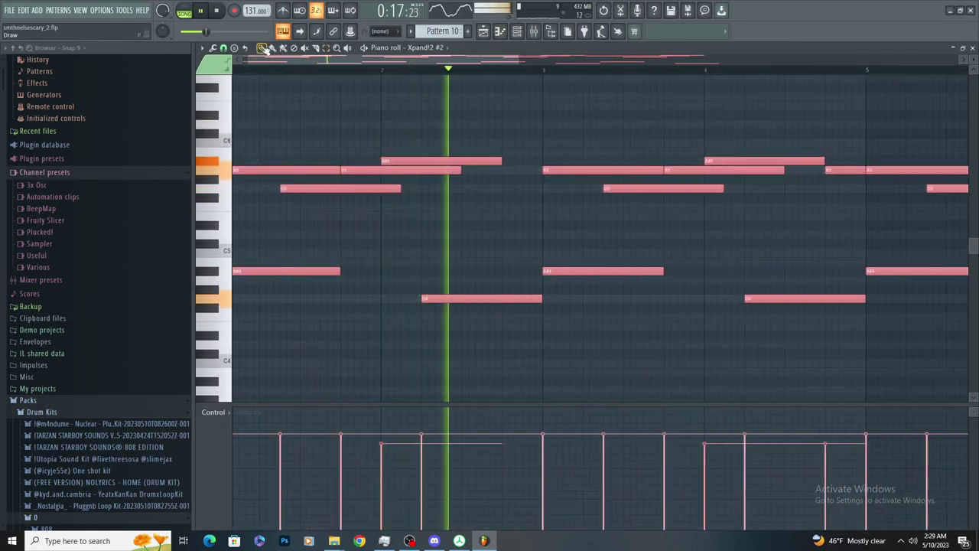
left_click(267, 113, "ctrl")
Play back the raised Pattern 10 melody against the arrangement to check how it sounds
scroll(263, 118, "down", 3)
scroll(238, 100, "up", 1)
key("space")
key("space")
scroll(189, 81, "up", 1)
scroll(252, 138, "up", 2)
scroll(336, 258, "down", 1)
scroll(326, 258, "up", 1)
key("space")
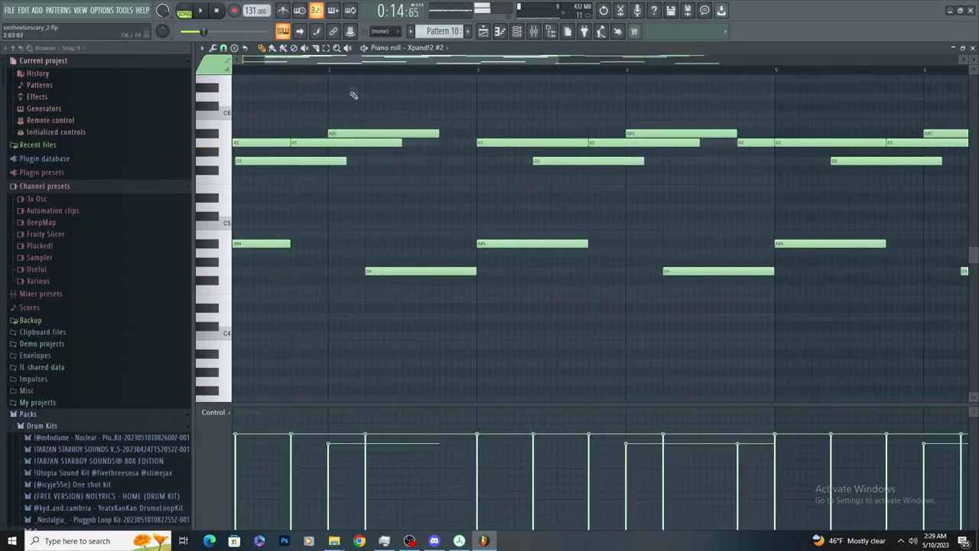
Select Pattern 10's lower G4 and A#4 notes from bar 2 onward and raise them one octave
left_click(327, 49)
scroll(336, 260, "down", 2)
key("space")
left_click_drag(338, 307, 937, 281)
key("space")
left_click_drag(939, 244, 357, 361)
key("ctrl+Up")
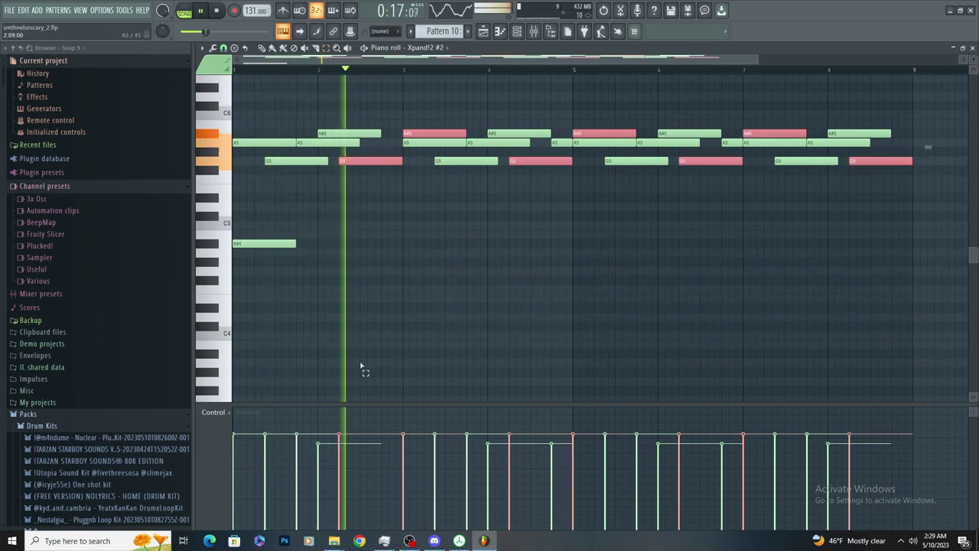
Raise the selected G5 and A#5 notes another octave to G6 and A#6
scroll(240, 296, "up", 2)
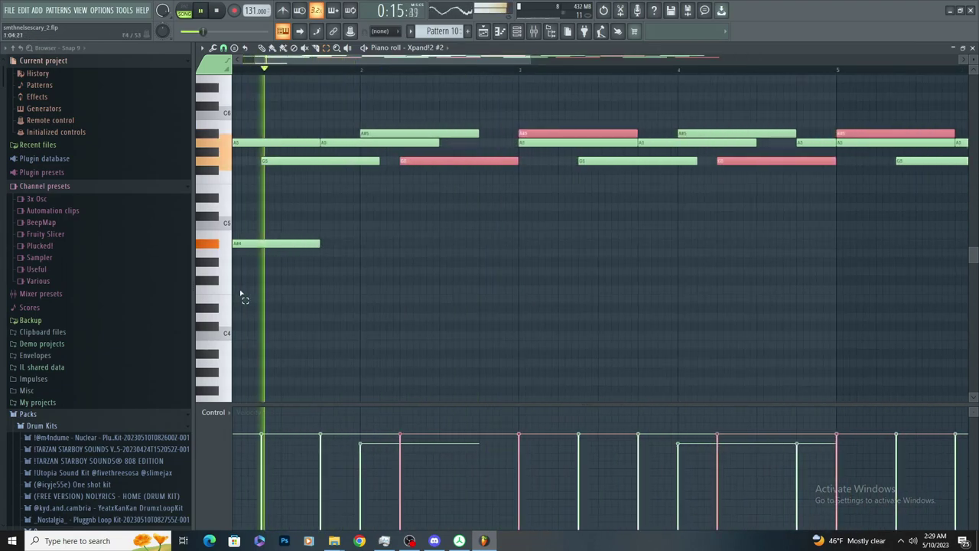
key("Delete")
scroll(324, 210, "down", 2)
key("ctrl+z")
scroll(345, 136, "up", 3)
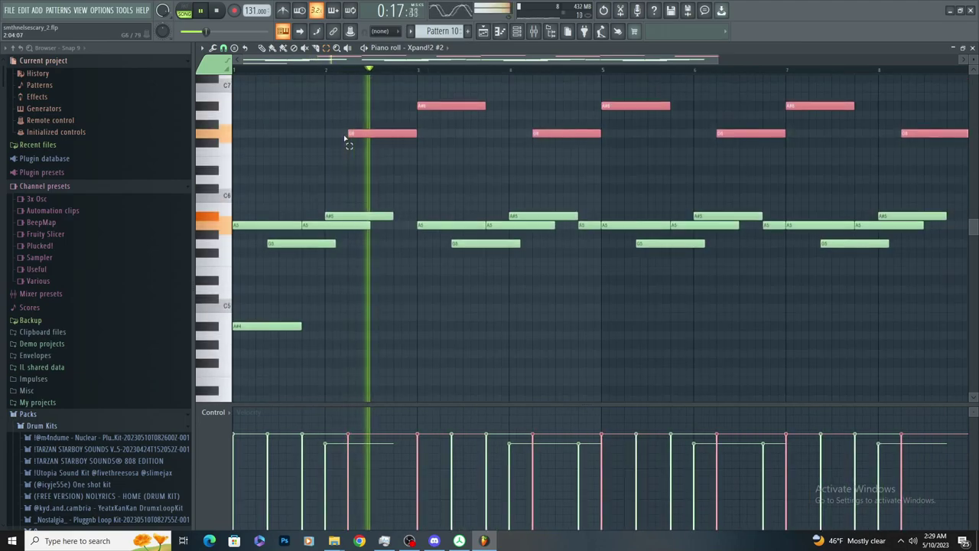
left_click(262, 49)
left_click(366, 176)
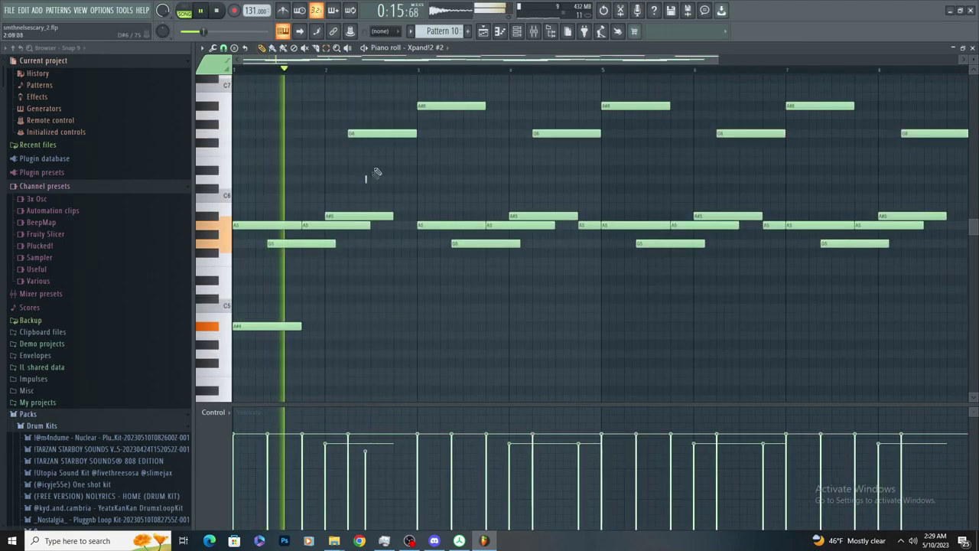
scroll(247, 194, "up", 2)
key("ctrl+z")
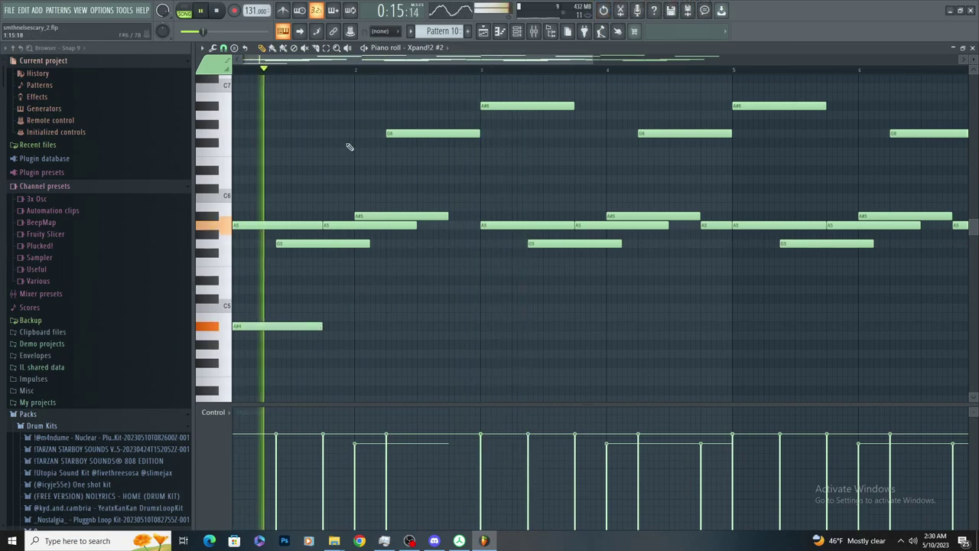
Lower the three A#6 notes in bars 3, 5 and 7 by two octaves to A#4
scroll(451, 224, "up", 2)
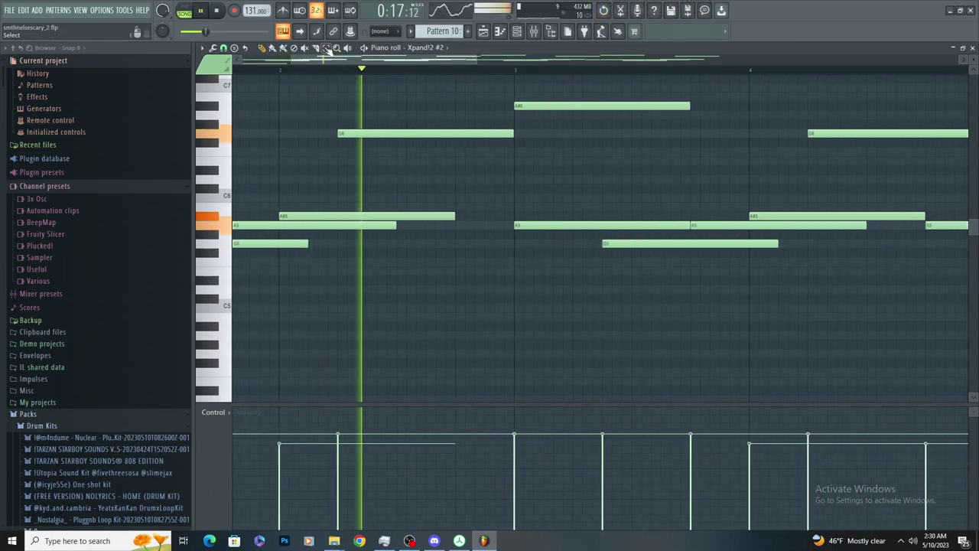
scroll(493, 161, "down", 3)
left_click_drag(349, 98, 731, 113)
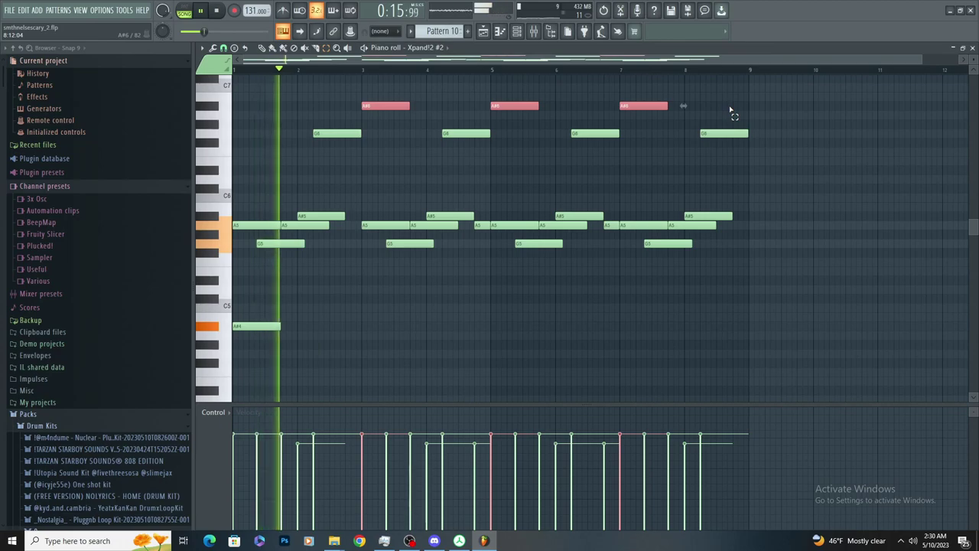
key("ctrl+Down")
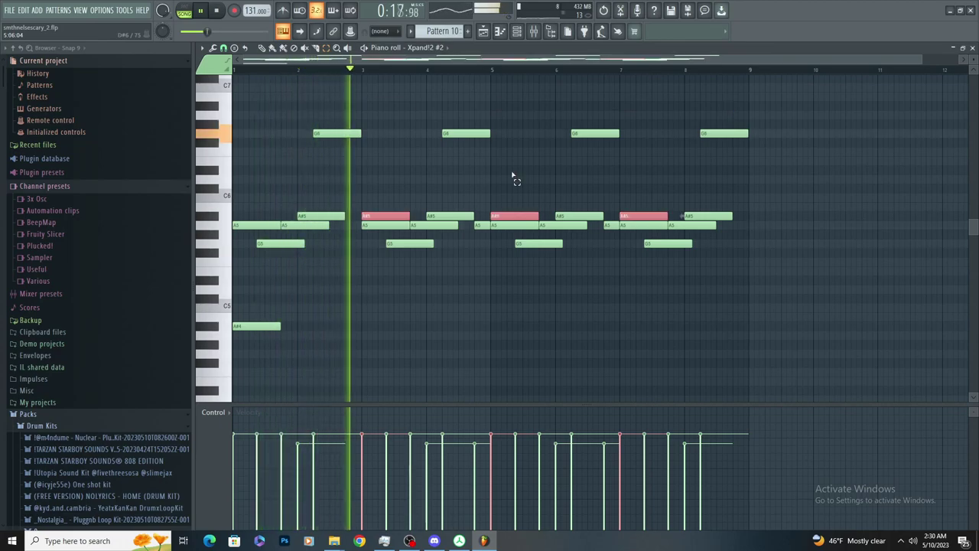
scroll(334, 199, "up", 2)
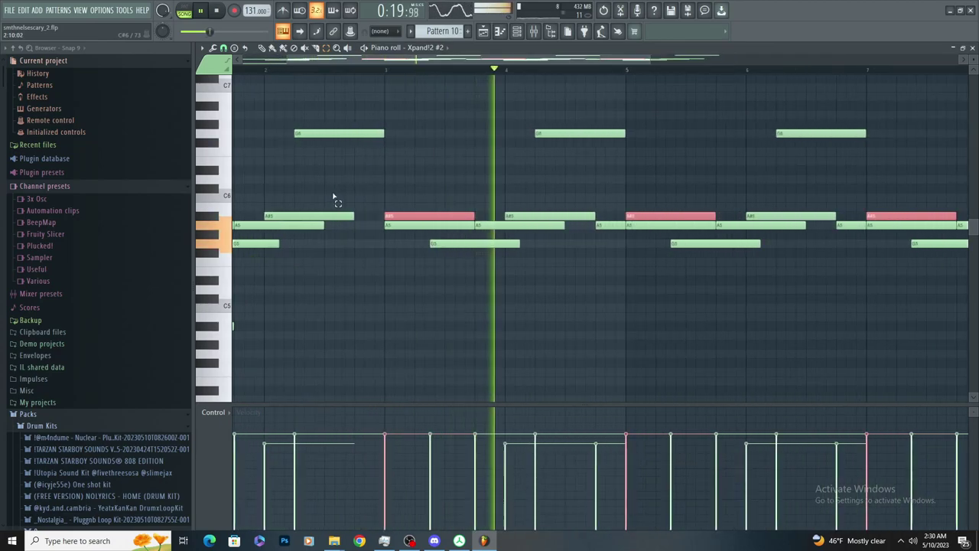
key("ctrl+Down")
key("space")
scroll(498, 278, "down", 3)
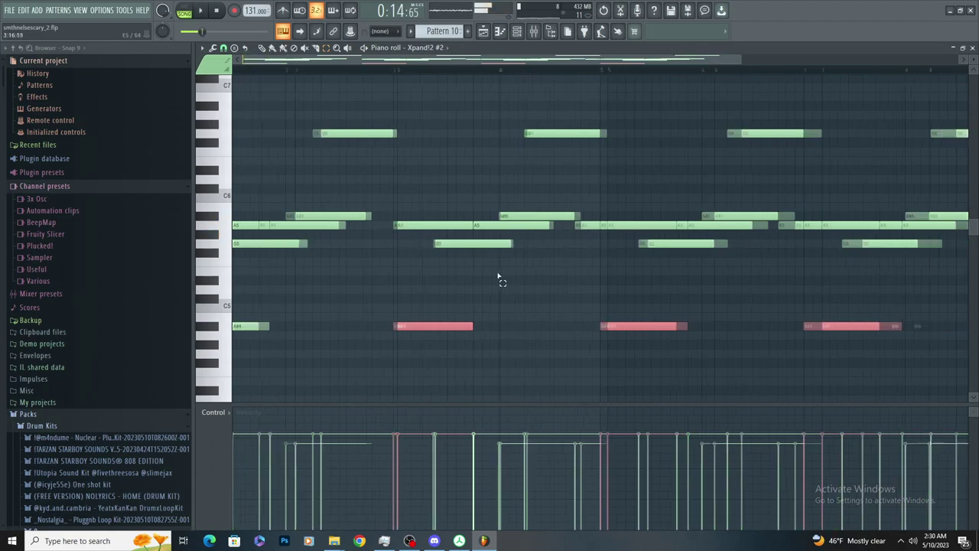
Replace bar 2's long G6 note with an equal three-note descending run of G6, F6 and D6 from 2:09 to bar 3
scroll(424, 158, "up", 5)
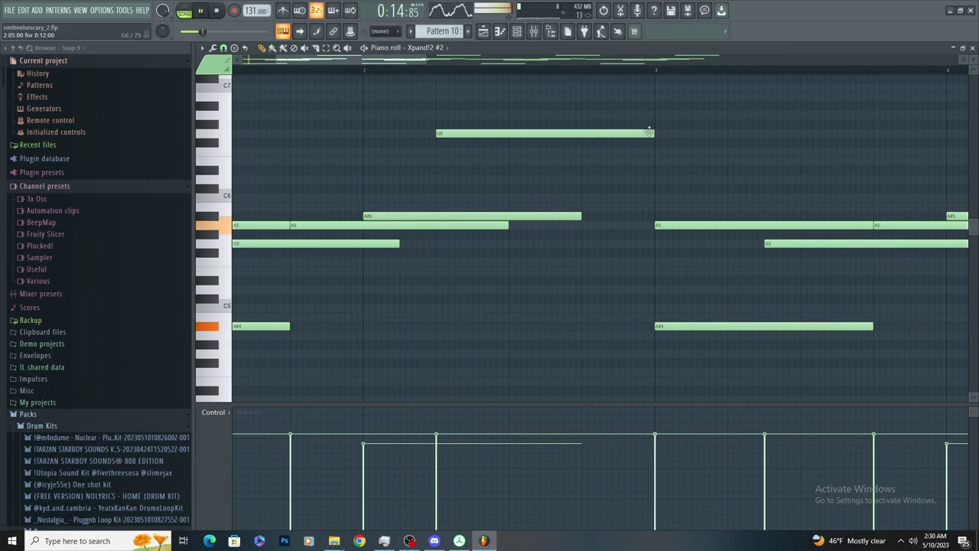
left_click(524, 134)
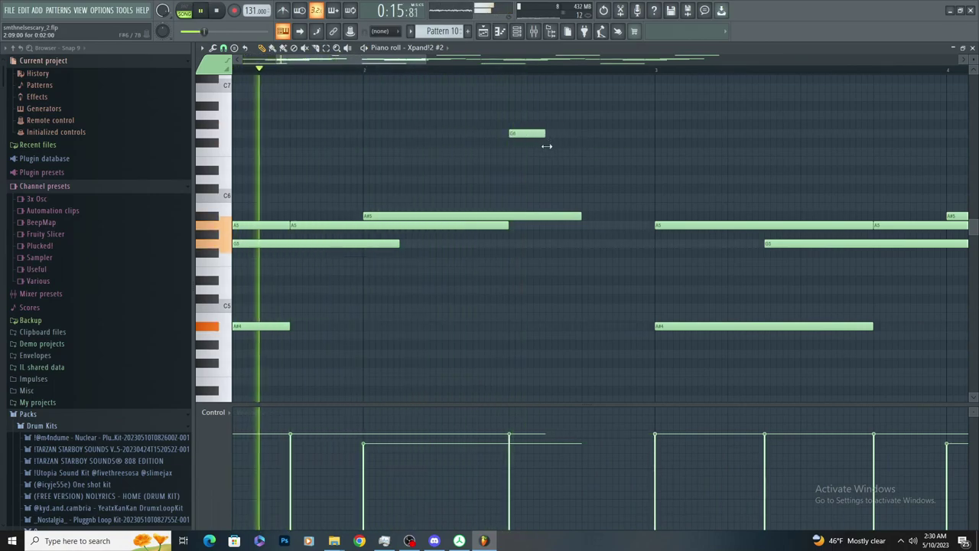
left_click(612, 151)
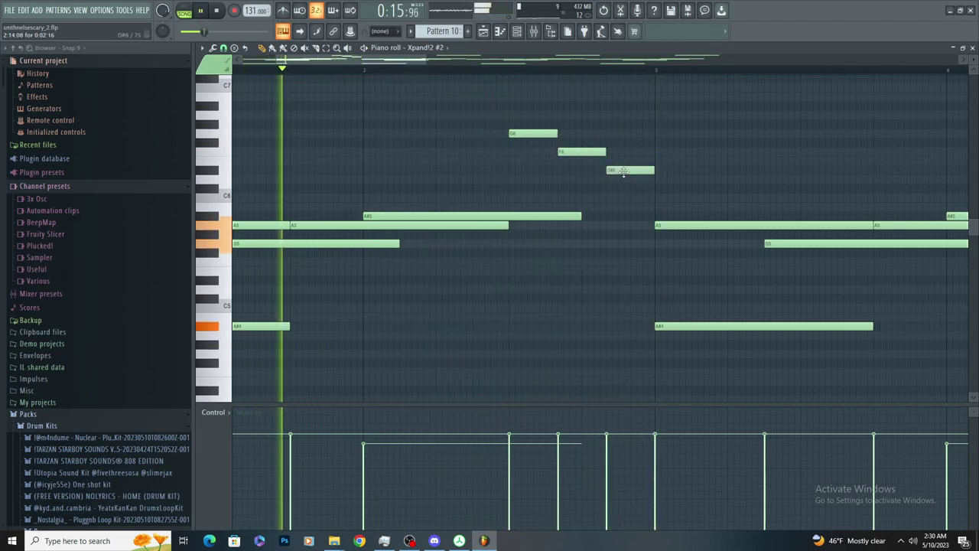
left_click_drag(630, 176, 629, 180)
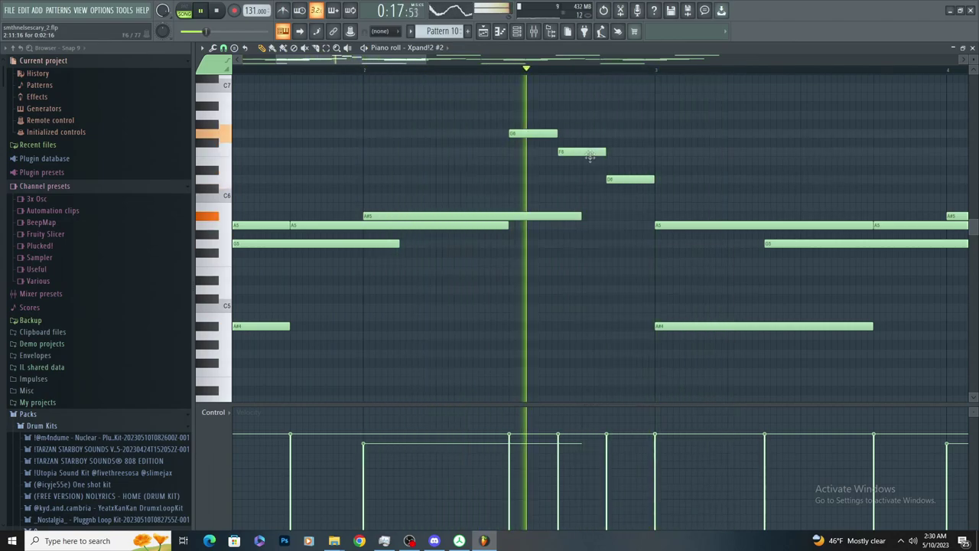
left_click_drag(589, 155, 622, 199)
key("ctrl+z")
key("space")
key("space")
scroll(637, 175, "up", 3)
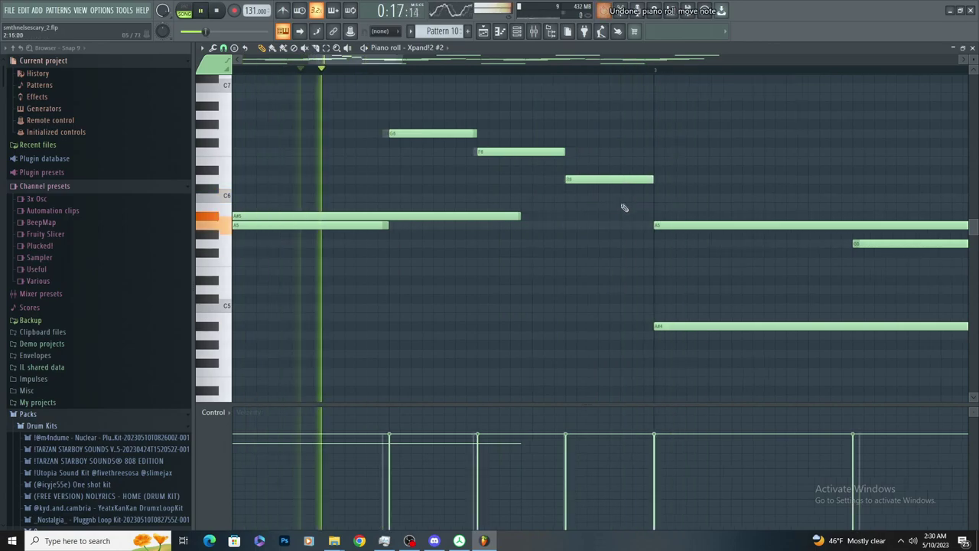
scroll(612, 209, "down", 5, "ctrl")
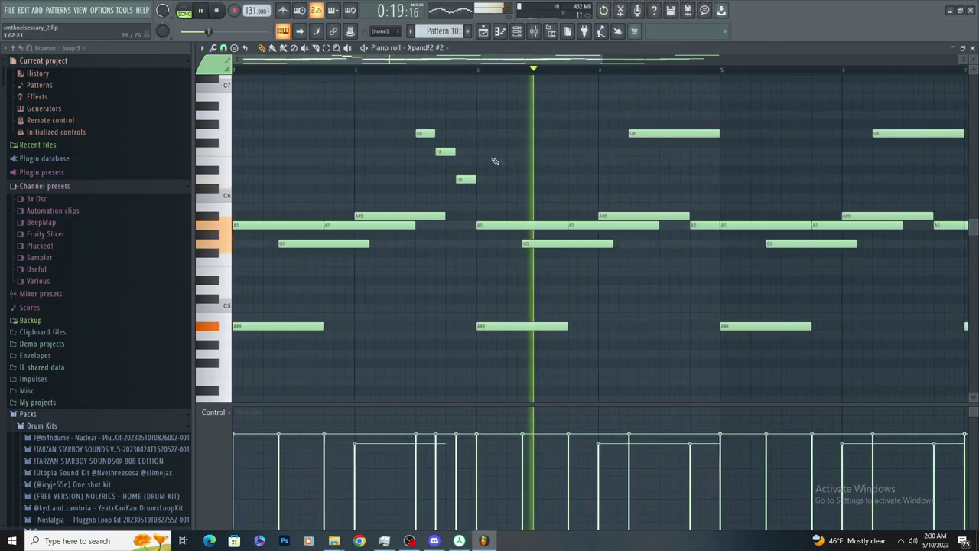
Replace bar 4's long G6 with shorter G6, F6 and E6 notes ending at bar 5, and change bar 2's last note to E6
scroll(555, 183, "up", 5, "ctrl")
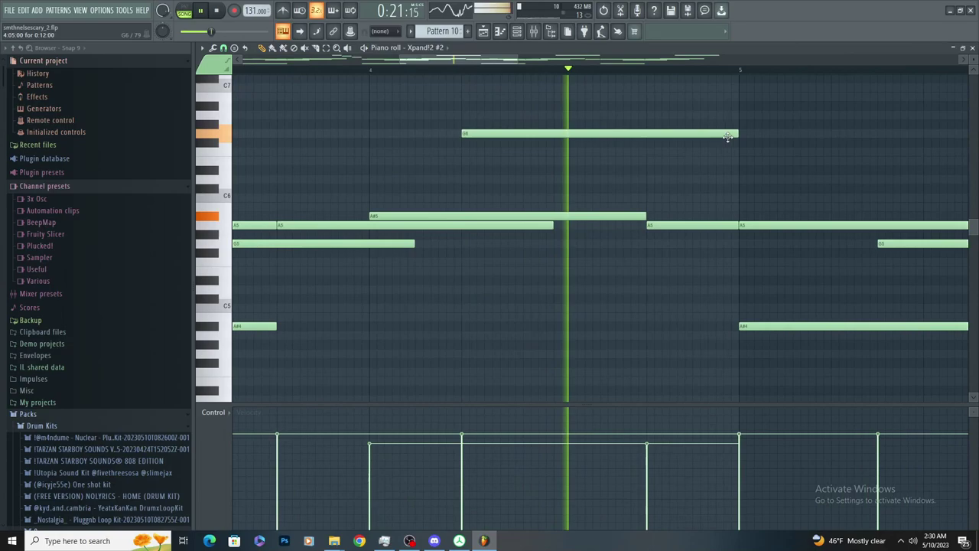
scroll(554, 154, "down", 3, "ctrl")
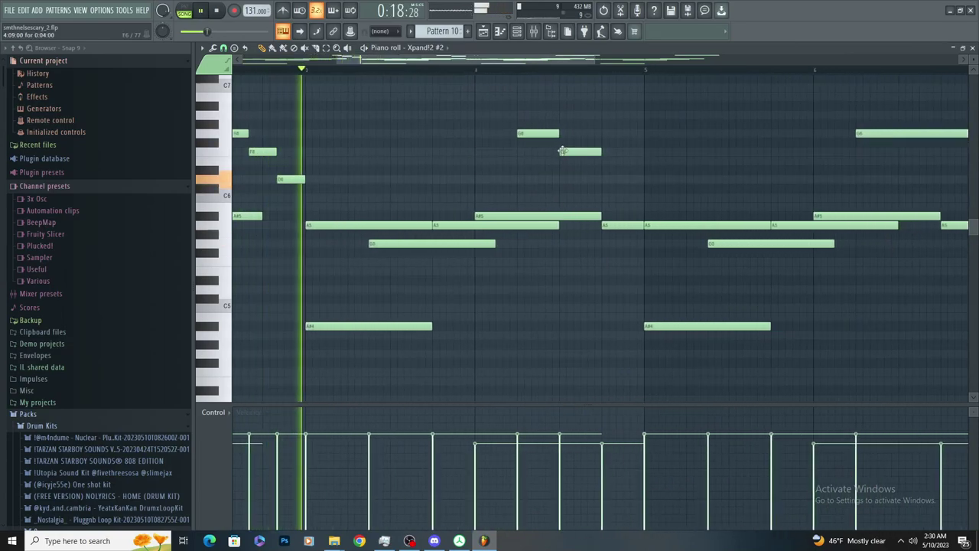
mouse_move(597, 151)
left_mouse_down()
mouse_move(617, 151)
mouse_move(603, 166)
left_mouse_up()
key("space")
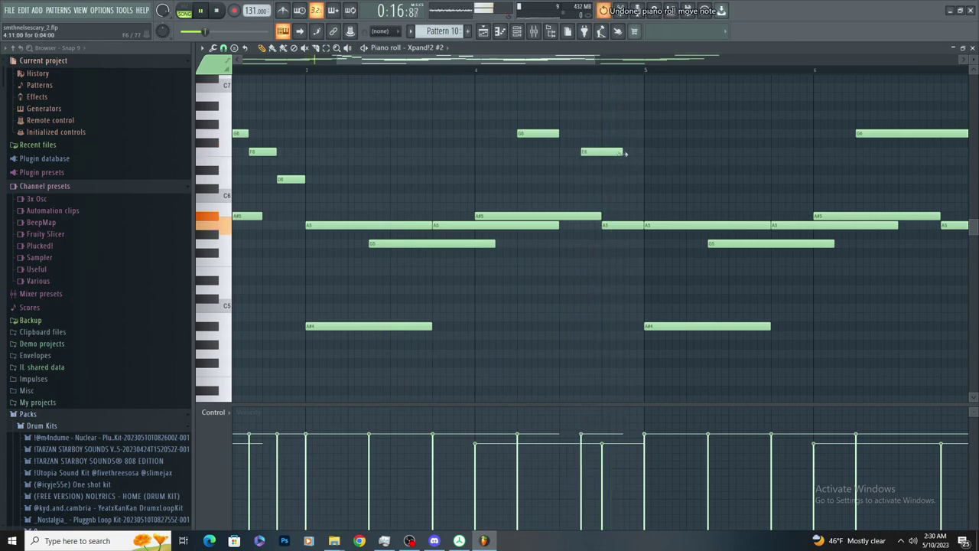
left_click_drag(639, 162, 635, 160)
key("space")
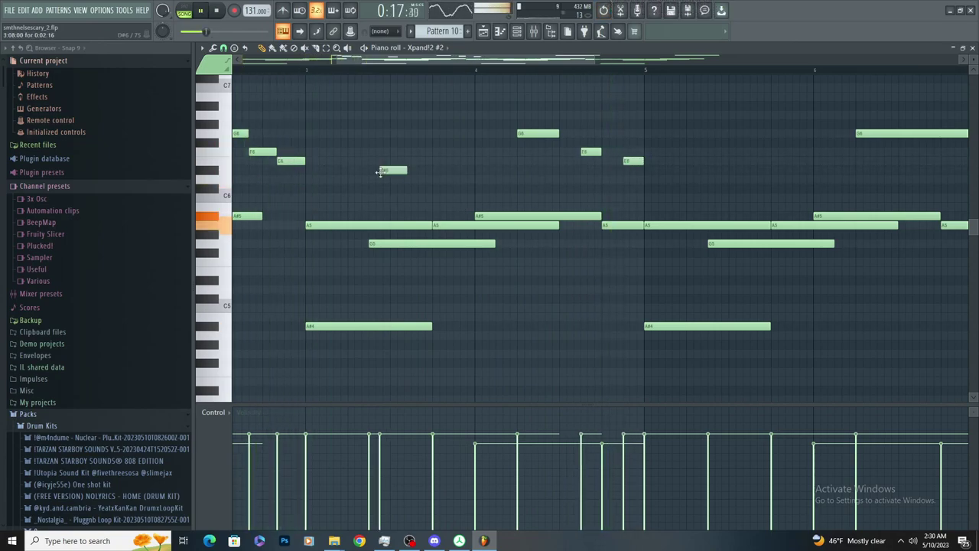
scroll(404, 186, "down", 3)
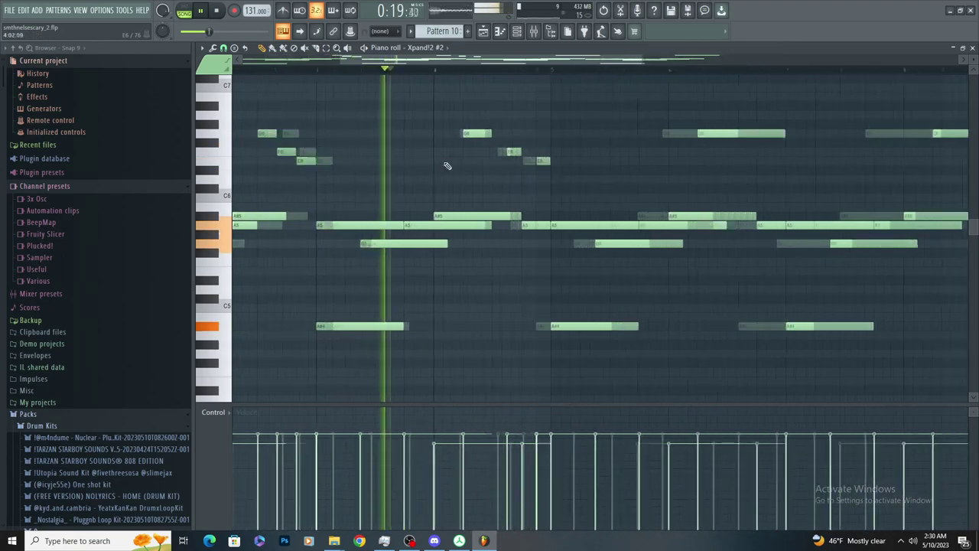
scroll(514, 163, "up", 3)
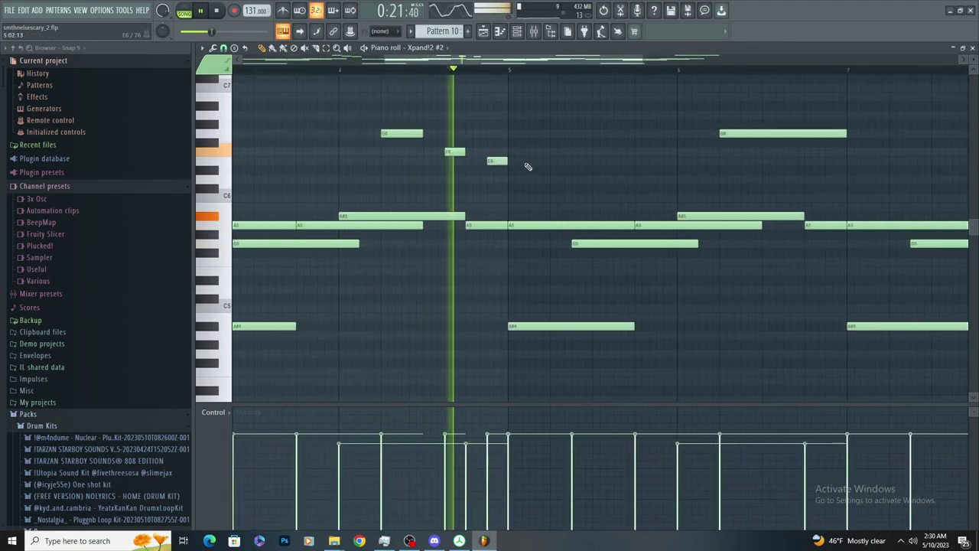
scroll(527, 178, "down", 2)
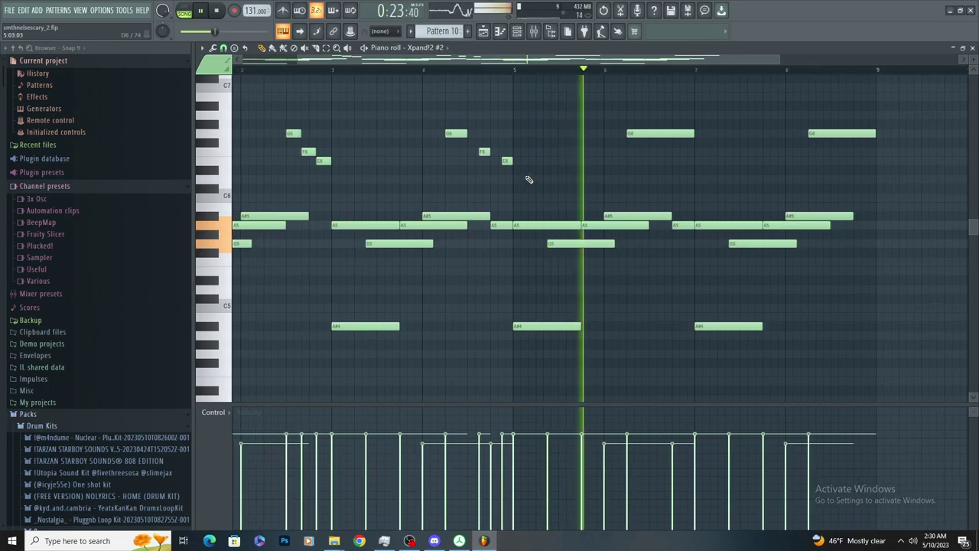
Delete the long G6 notes in bars 6 and 8 and duplicate the descending runs from bars 2 and 4 there
left_click_drag(648, 112, 914, 145)
key("Delete")
left_click_drag(582, 92, 242, 182)
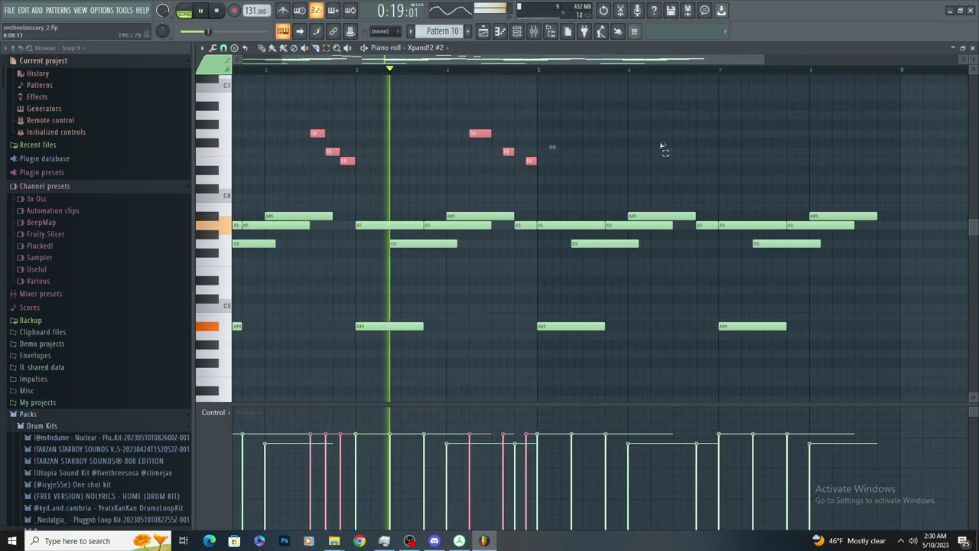
scroll(688, 145, "up", 5)
key("ctrl+b")
scroll(647, 168, "down", 6)
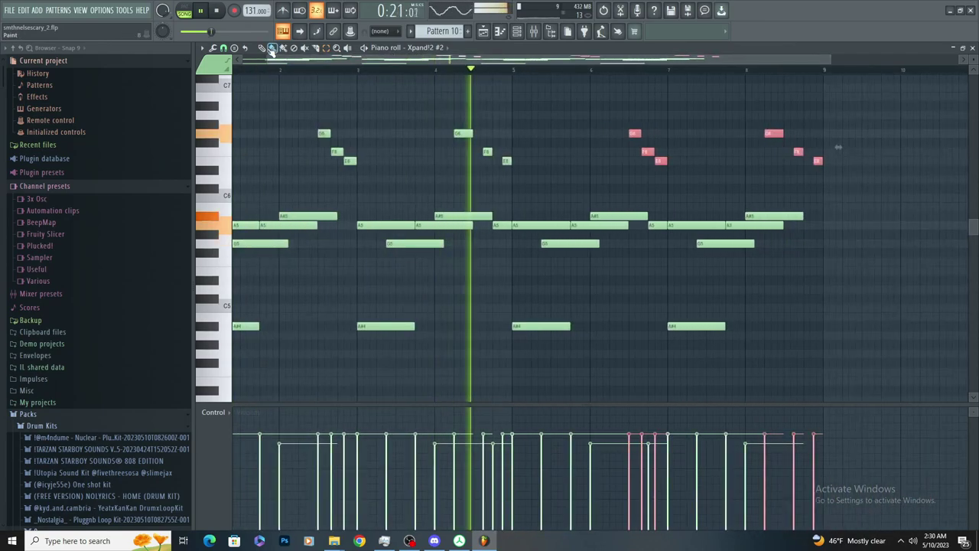
Add an A6 note from 6:05 up to the G6 that starts bar 6's descending run
scroll(533, 115, "up", 4)
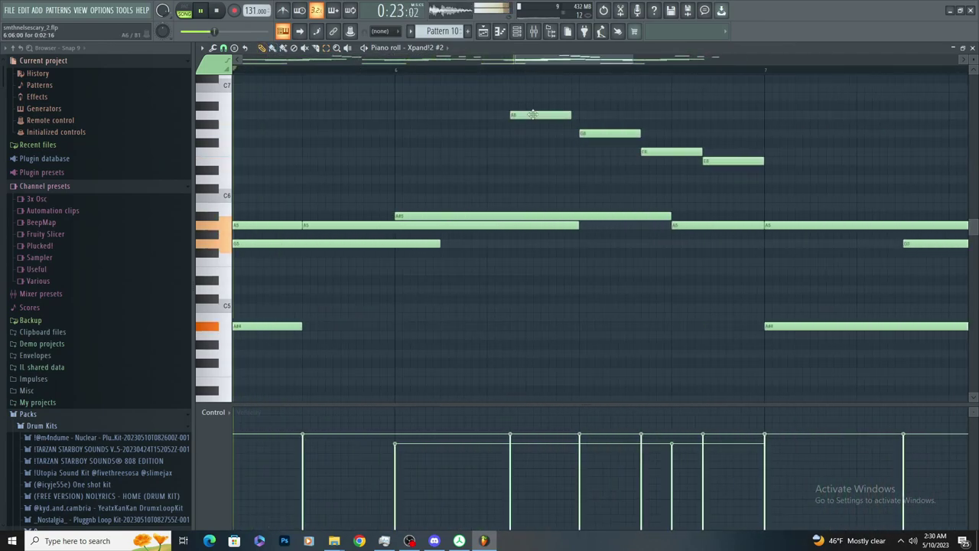
left_click_drag(533, 115, 514, 116)
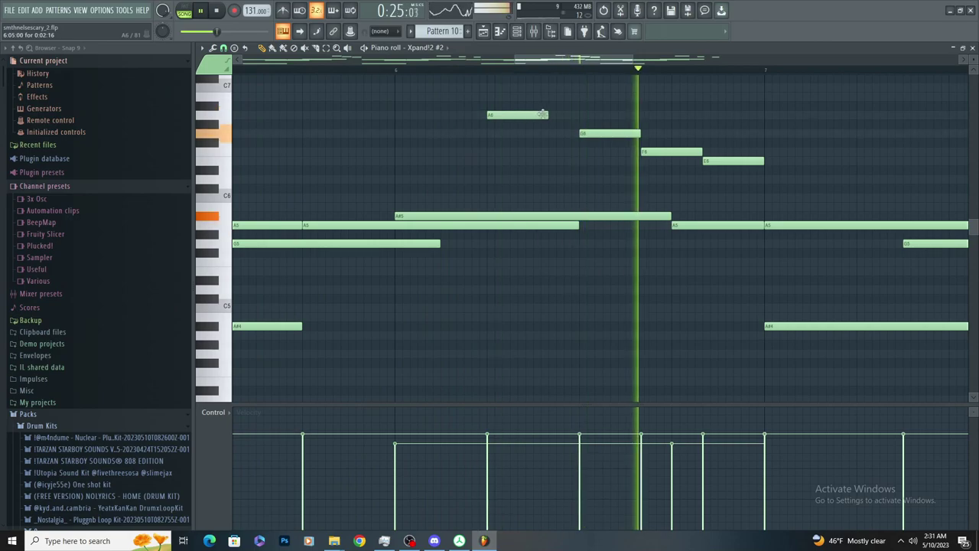
scroll(546, 148, "down", 4)
key("space")
left_click(466, 72)
key("space")
scroll(673, 122, "up", 2)
Continue bar 6's descending run with a D6 note at the start of bar 7
left_click(572, 152)
key("ctrl+z")
scroll(598, 159, "up", 2)
left_click(602, 172)
left_click_drag(601, 173, 604, 188)
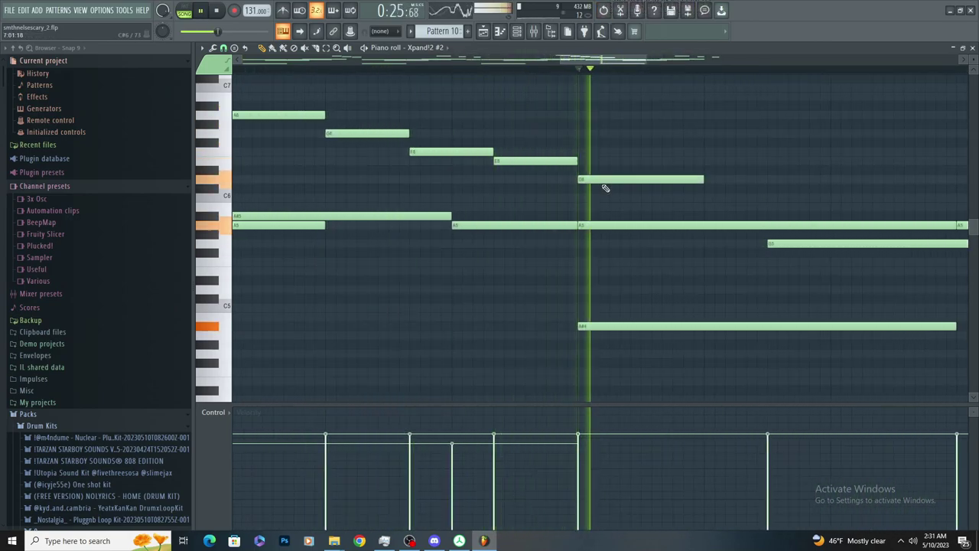
scroll(592, 191, "up", 1)
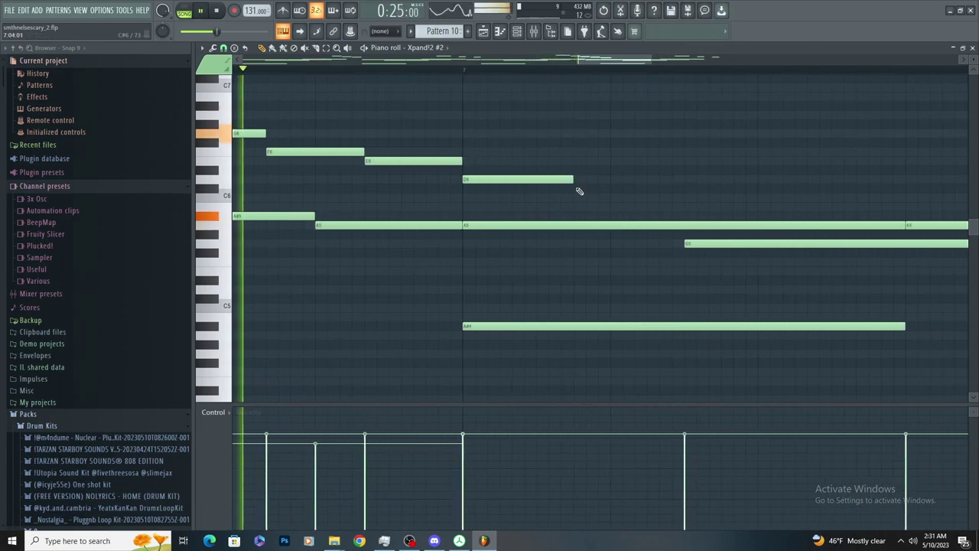
Shorten bar 7's D6 to the run's note length and follow it with equally long C#6 and D6 notes
left_click(577, 191)
left_click(691, 198)
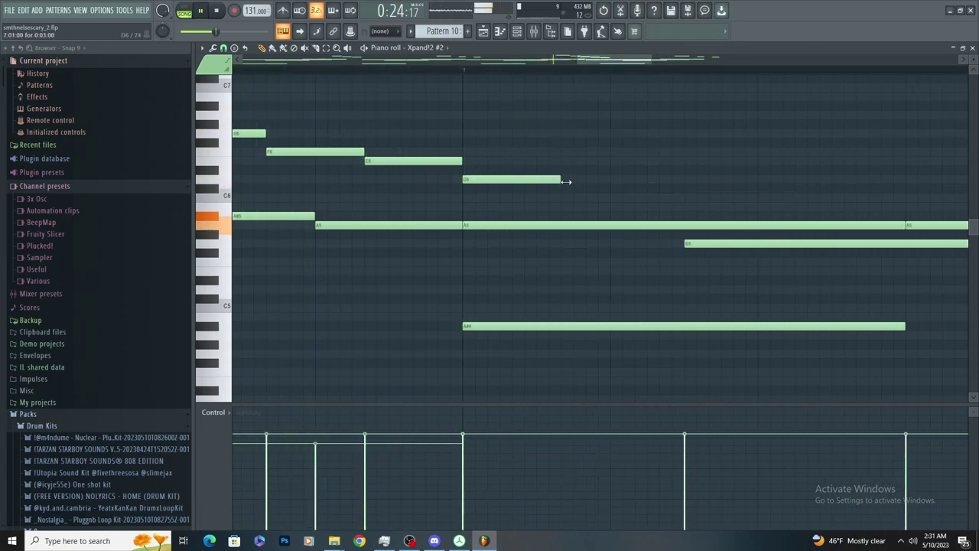
mouse_move(668, 200)
left_mouse_down()
mouse_move(685, 190)
mouse_move(662, 199)
left_mouse_up()
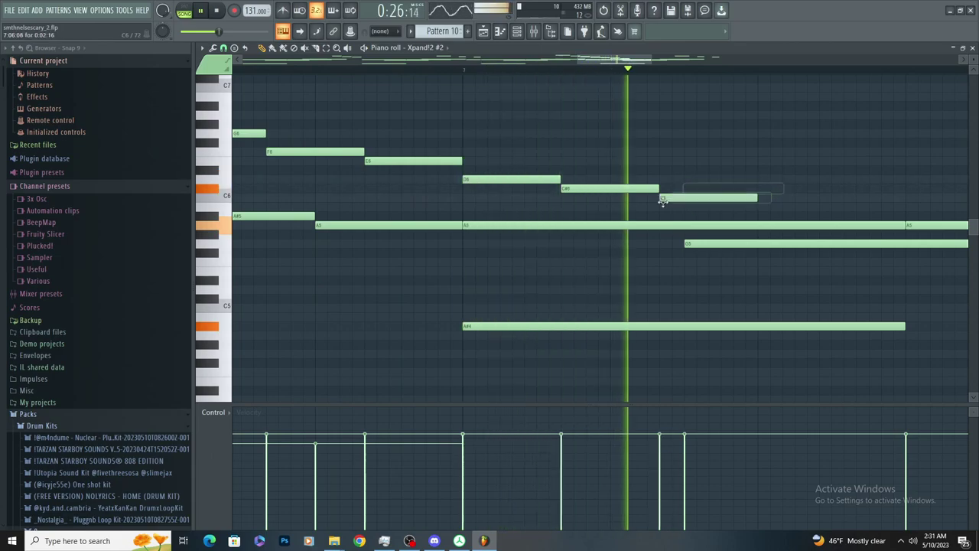
scroll(584, 202, "down", 4)
key("space")
key("space")
scroll(690, 186, "up", 1)
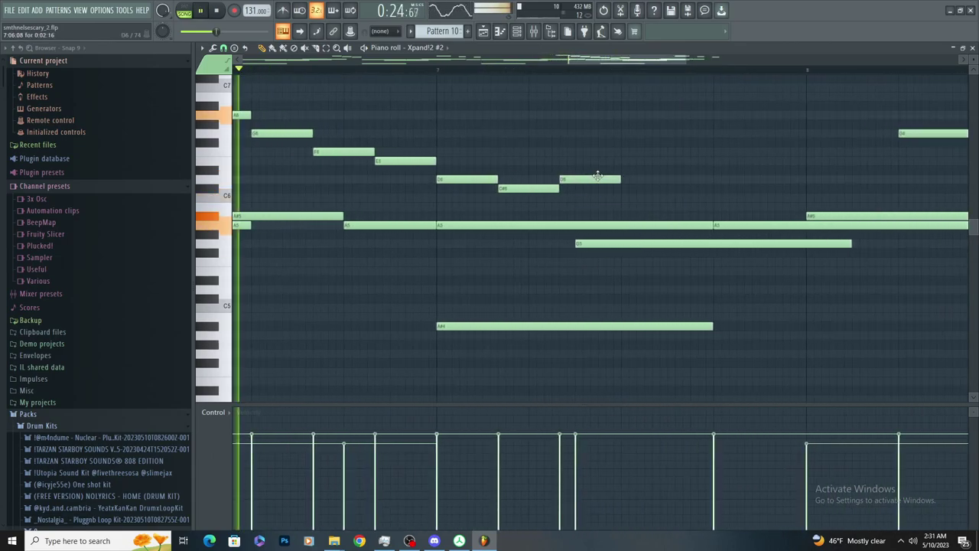
Complete bar 7 with a C6 at 7:09 and a D6 at 7:13, each four steps long
left_click(645, 197)
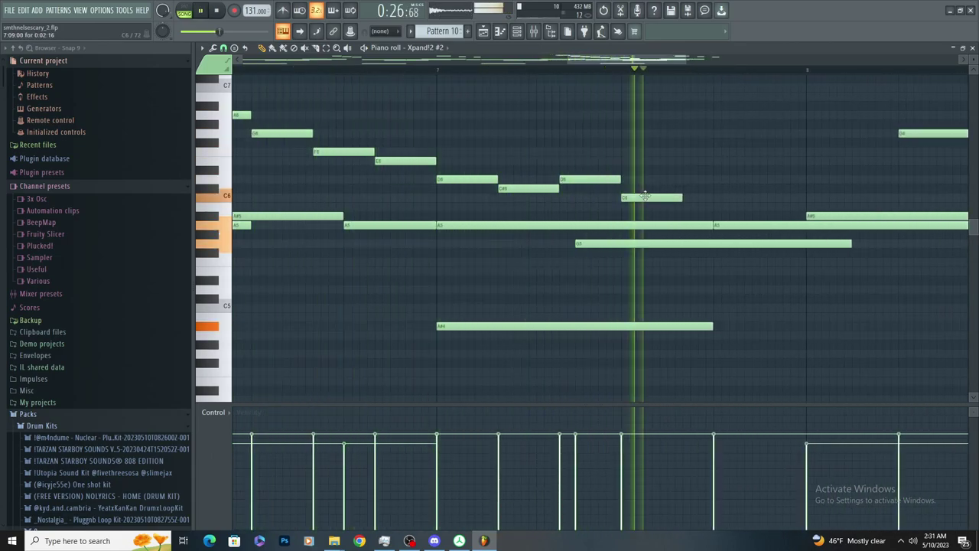
scroll(590, 198, "down", 1)
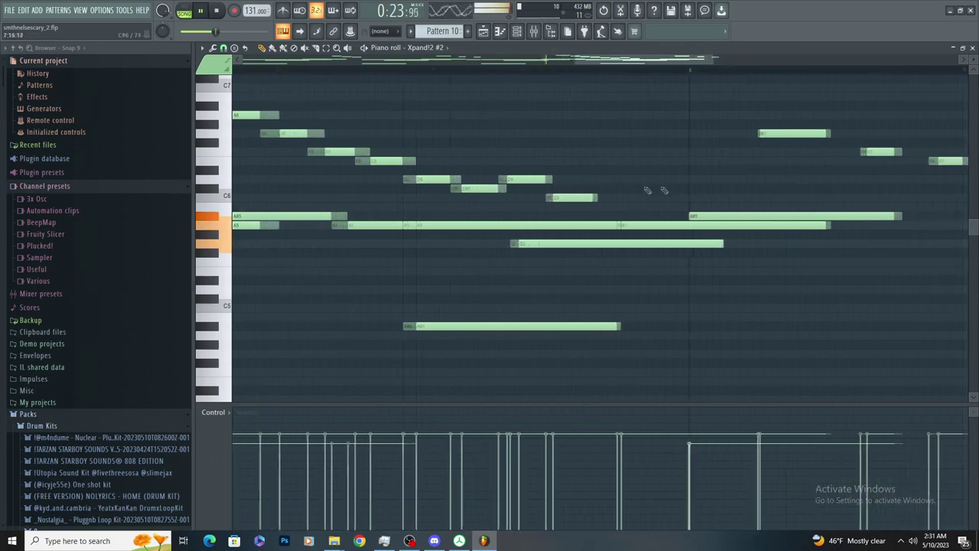
left_click(609, 180)
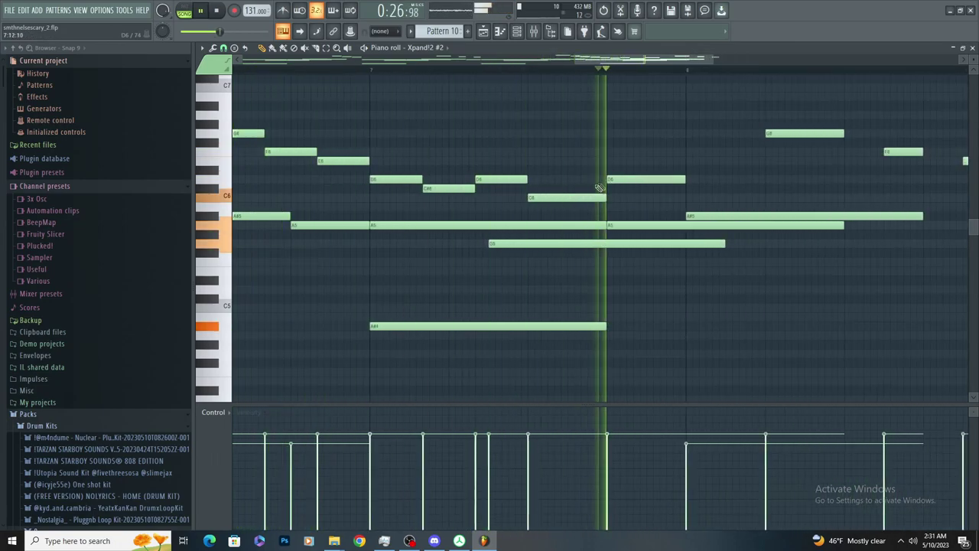
scroll(602, 186, "down", 5)
scroll(592, 175, "up", 6)
scroll(588, 182, "down", 1)
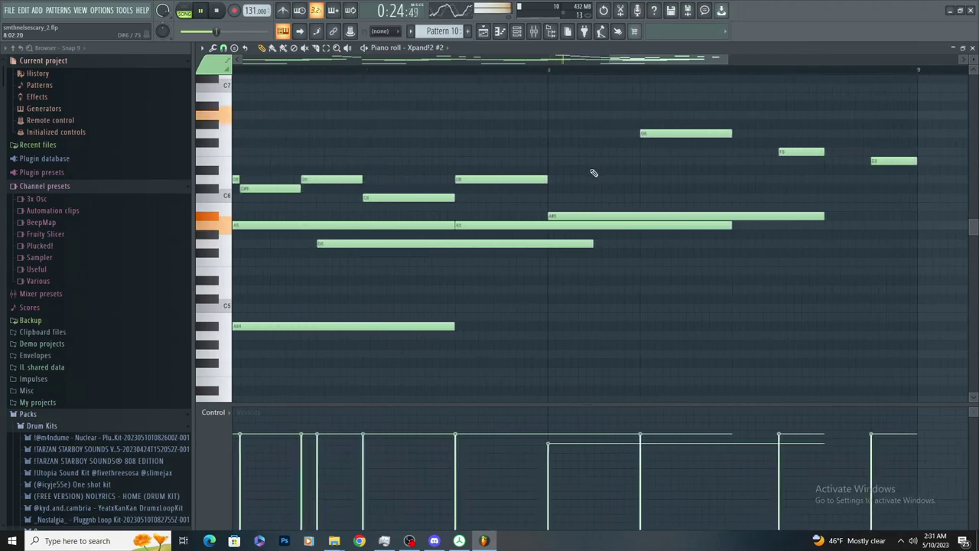
Try a four-step E6 note at the start of bar 8 before the existing run
scroll(593, 173, "down", 1)
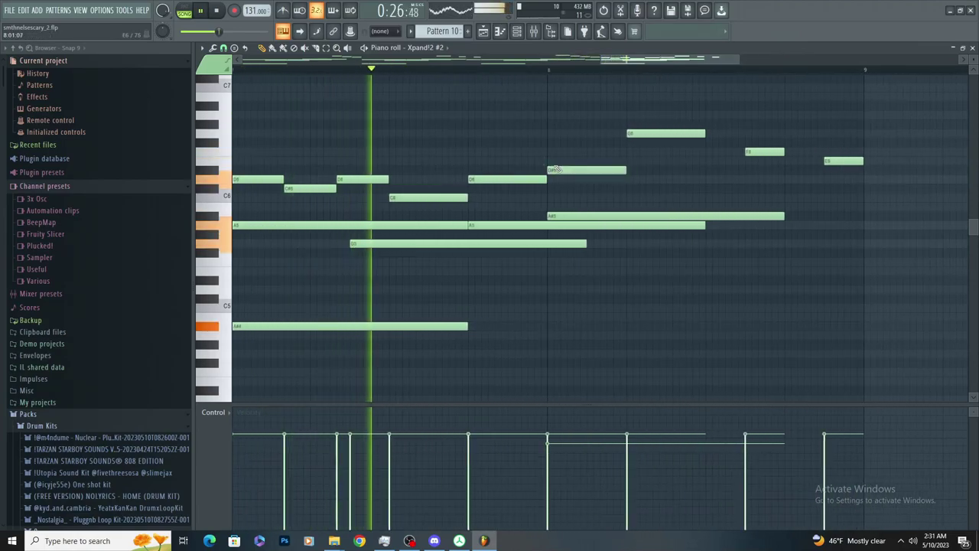
left_click(562, 159)
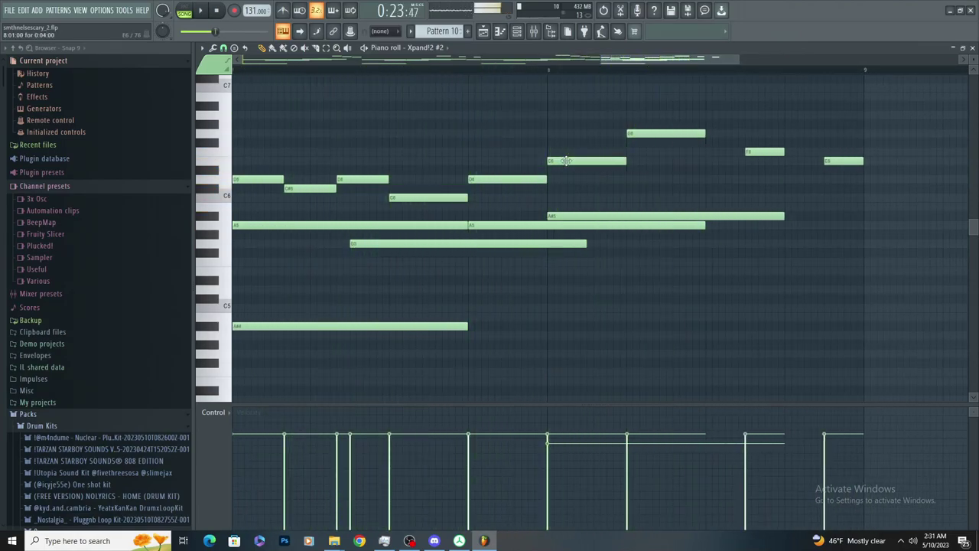
scroll(578, 173, "down", 3)
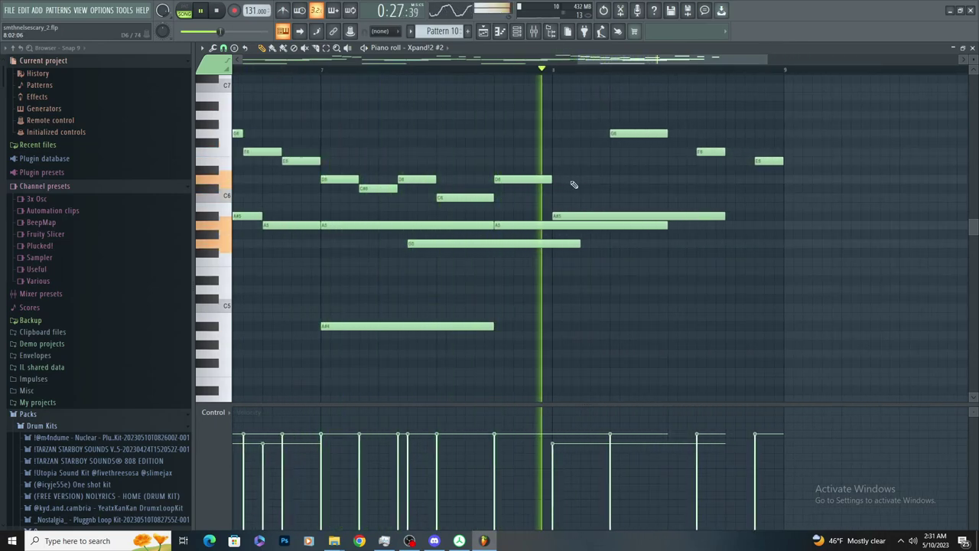
scroll(579, 157, "down", 3)
key("space")
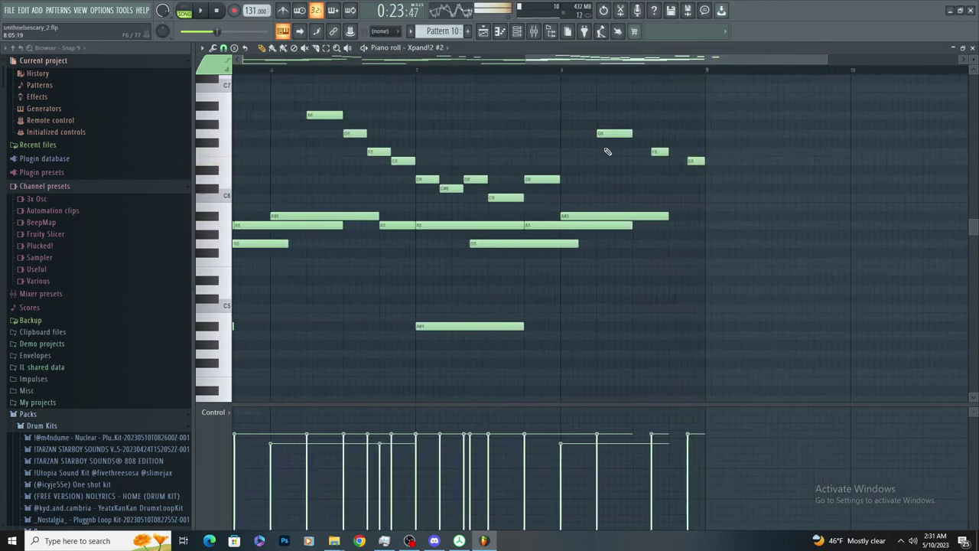
Turn bar 8's run into an ascent by lowering its G6 to E6 and raising its final E6 to G6
key("space")
scroll(644, 150, "up", 3)
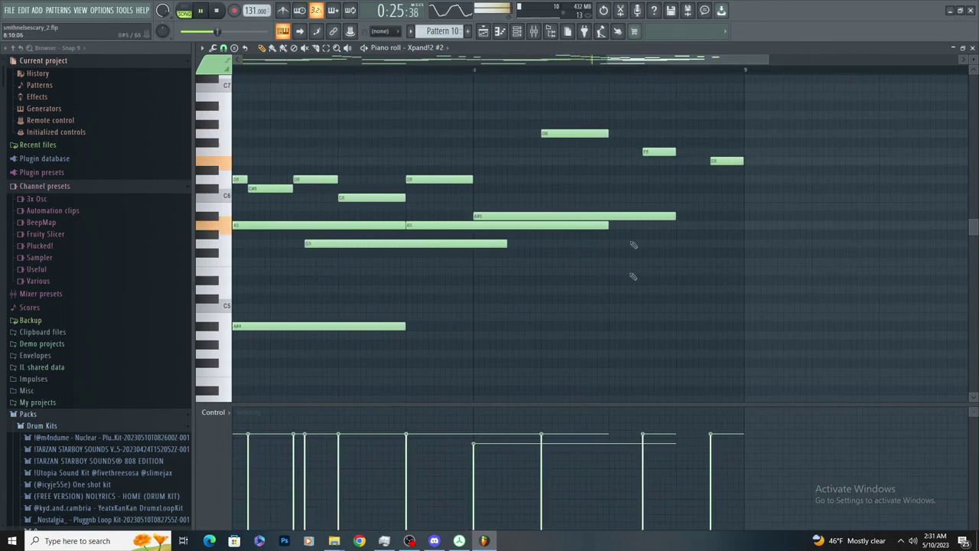
left_click_drag(562, 159, 562, 167)
mouse_move(719, 163)
left_mouse_down()
mouse_move(717, 134)
mouse_move(720, 143)
left_mouse_up()
key("space")
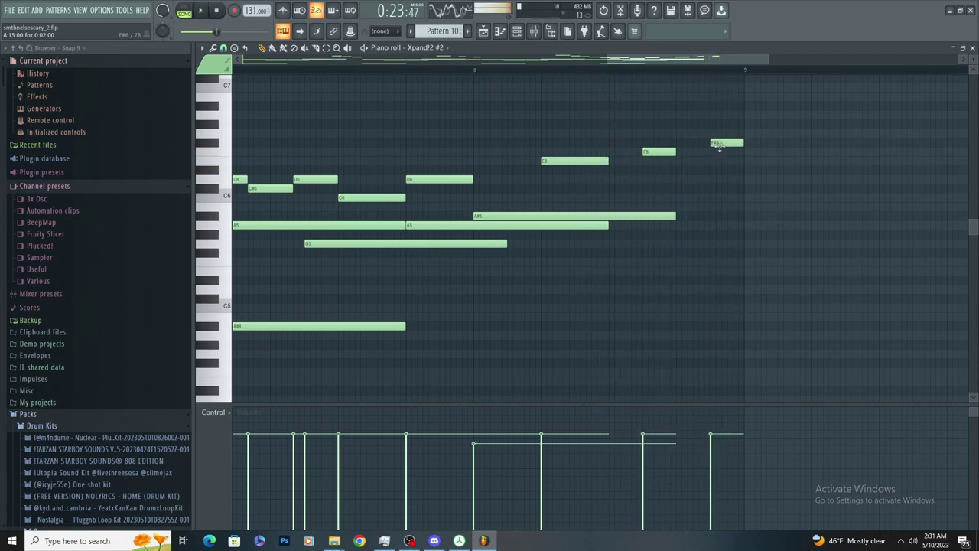
key("space")
scroll(711, 175, "down", 3)
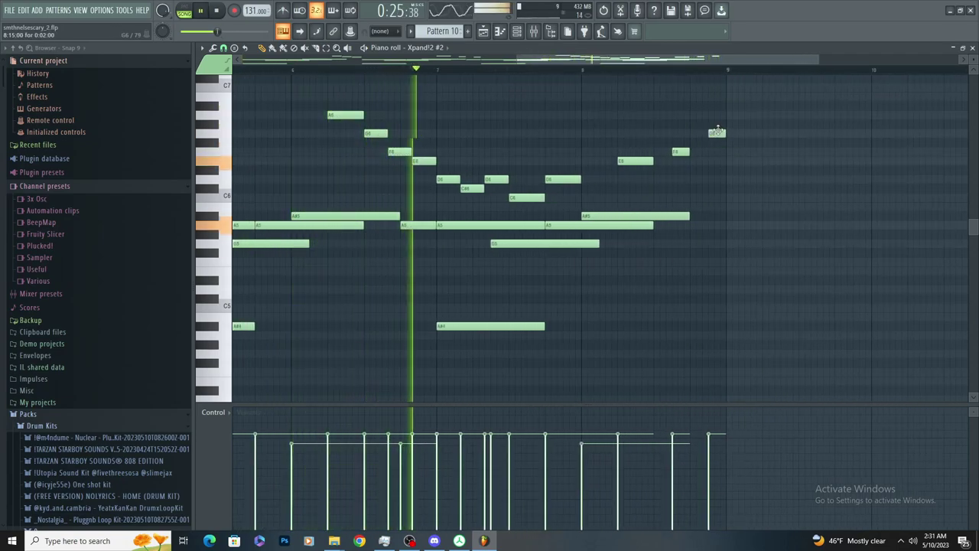
scroll(310, 61, "down", 4)
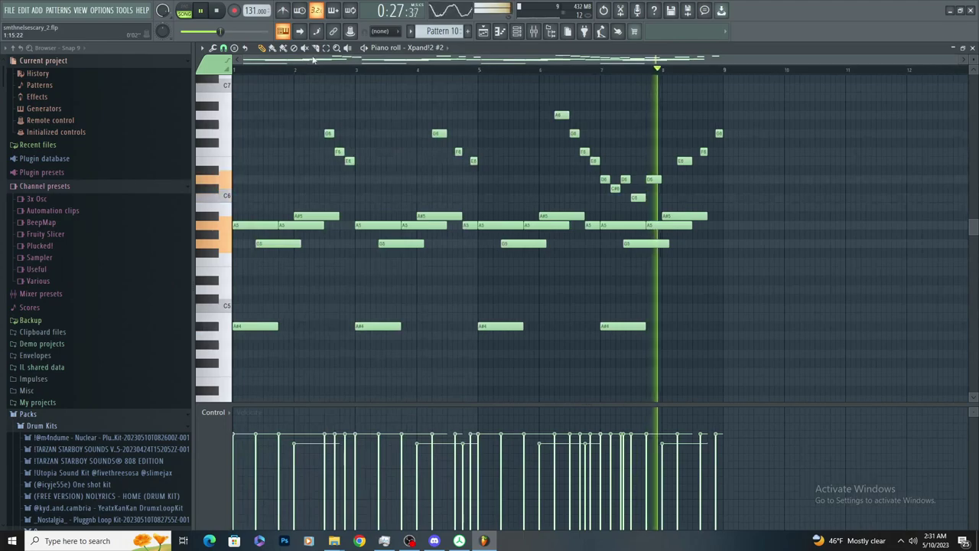
Duplicate all of Pattern 10's notes into bars 9 through 16
key("ctrl+a")
scroll(829, 170, "up", 5)
key("ctrl+b")
scroll(577, 191, "down", 3)
key("space")
scroll(503, 178, "down", 2)
left_click(395, 122, "ctrl")
key("space")
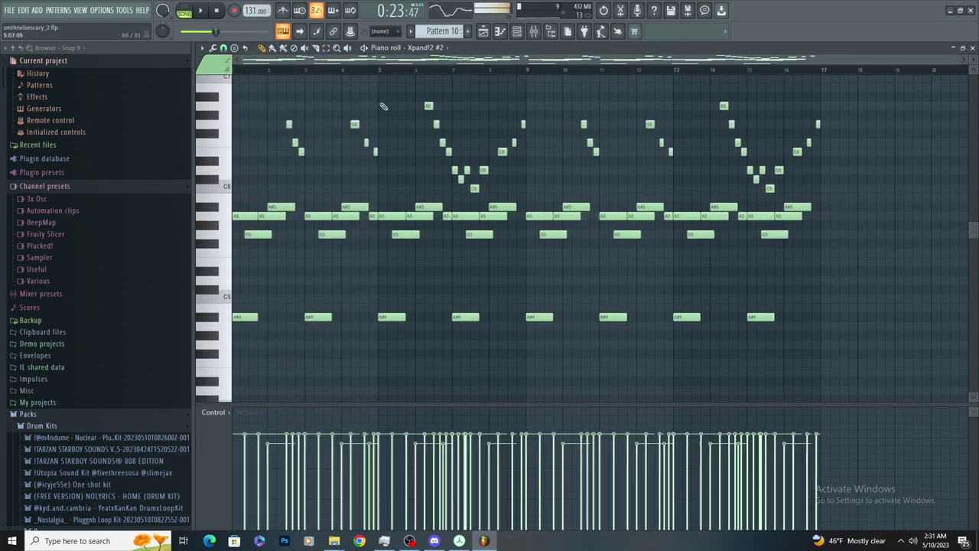
Reverse the three-note runs in bars 10 and 12 so that each climbs E6, F6, G6
scroll(601, 133, "up", 4)
left_click_drag(605, 134, 598, 147)
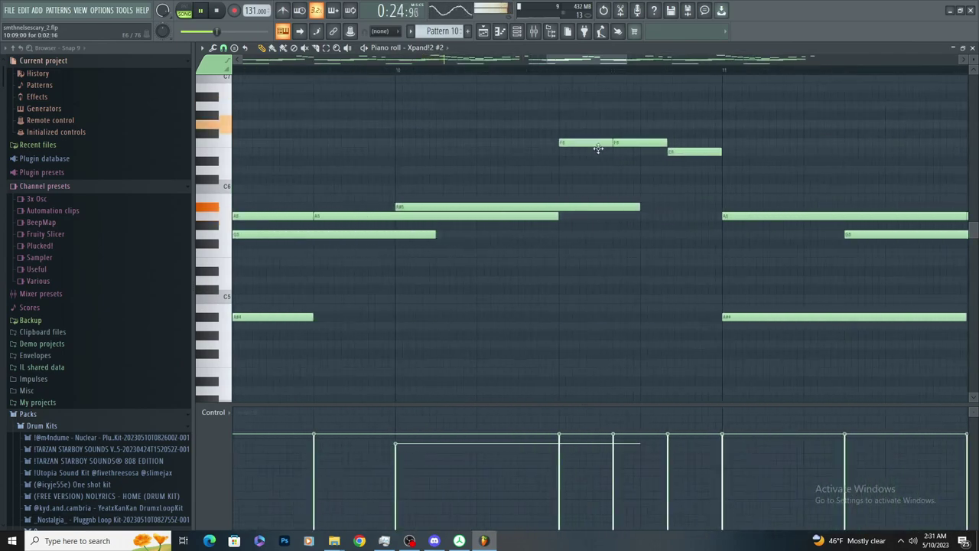
scroll(699, 120, "down", 3)
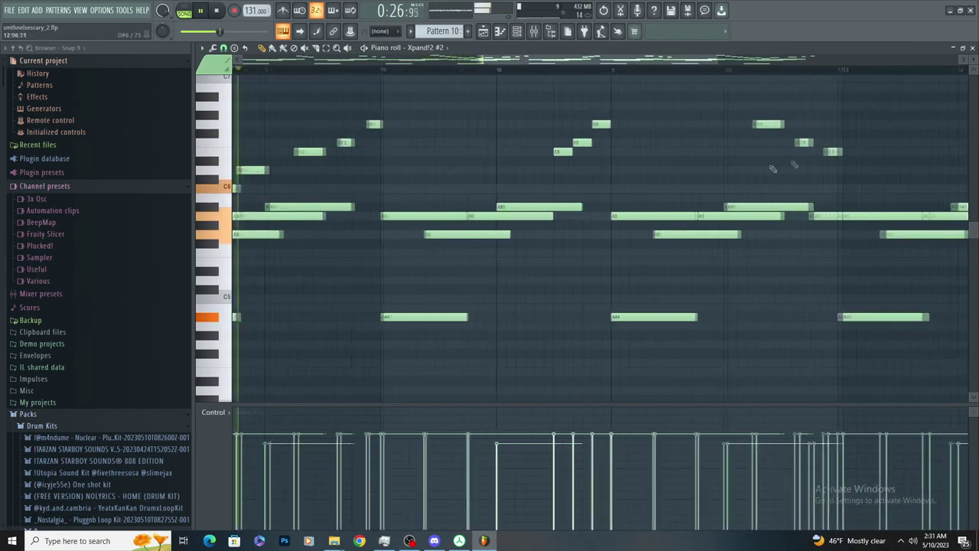
scroll(787, 166, "up", 3)
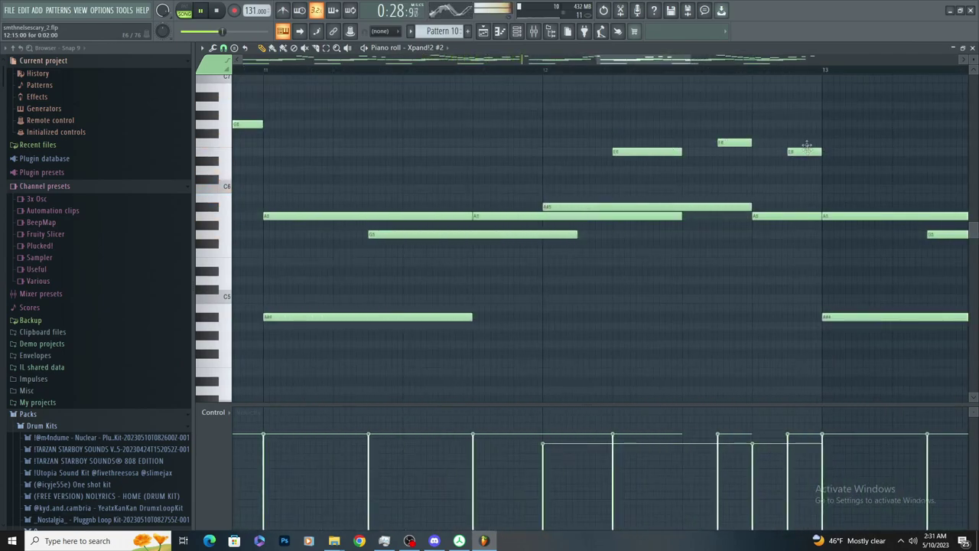
scroll(689, 162, "down", 3)
scroll(572, 165, "down", 2)
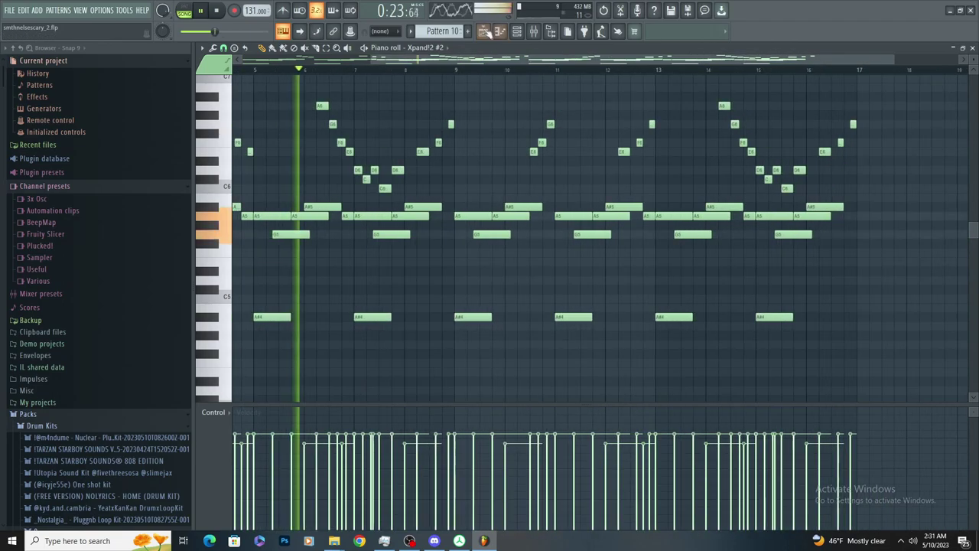
Show the playlist and examine how Pattern 10 sits in the arrangement
left_click(483, 31)
scroll(641, 160, "down", 1)
scroll(604, 126, "down", 1)
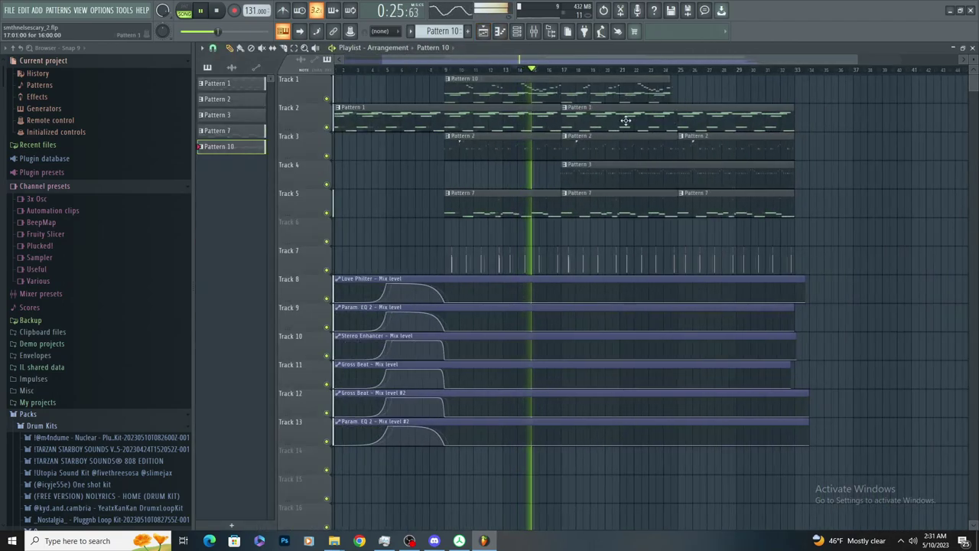
scroll(623, 126, "up", 1)
Load Fruity Stereo Enhancer, Fruity Love Philter and Fruity Parametric EQ 2 into slots 2 to 4 of mixer Insert 7
left_click(517, 32)
left_click(534, 32)
left_click(517, 32)
left_click(517, 32)
left_click(397, 176)
left_click(883, 95)
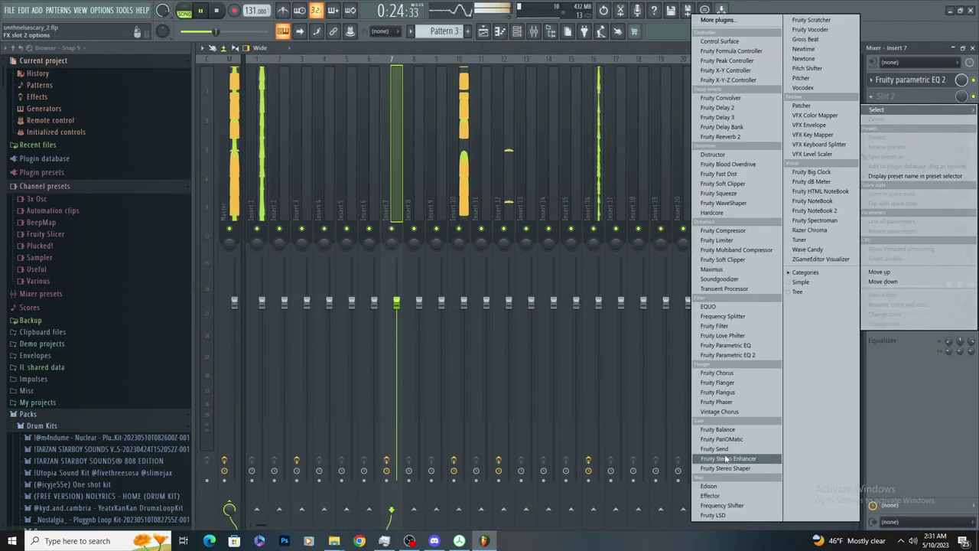
left_click(728, 457)
left_click(887, 113)
left_click(743, 337)
left_click(871, 129)
left_click(753, 355)
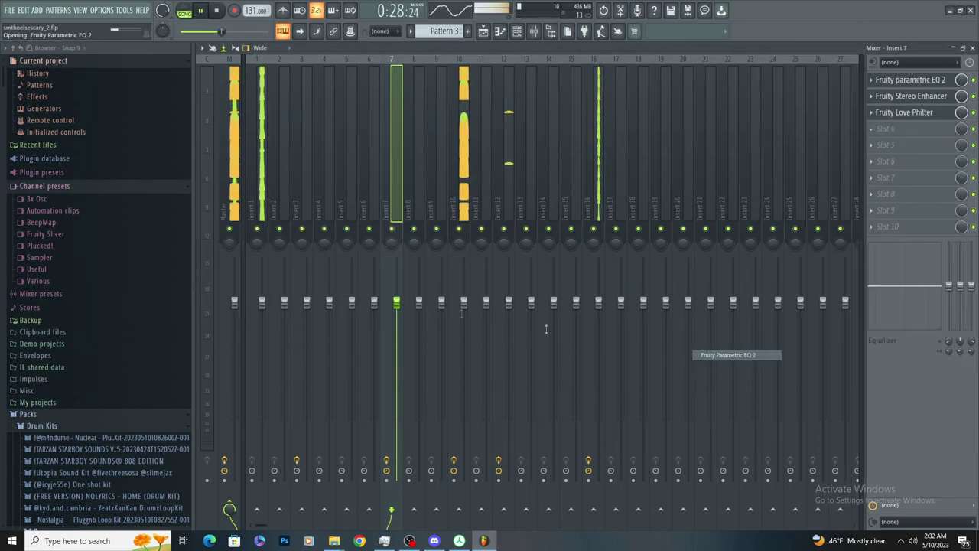
Roll off the lows and highs in Insert 7's second EQ, boost band 5 about 8.6 dB near 5080 Hz, and return to the playlist
left_click_drag(457, 221, 498, 282)
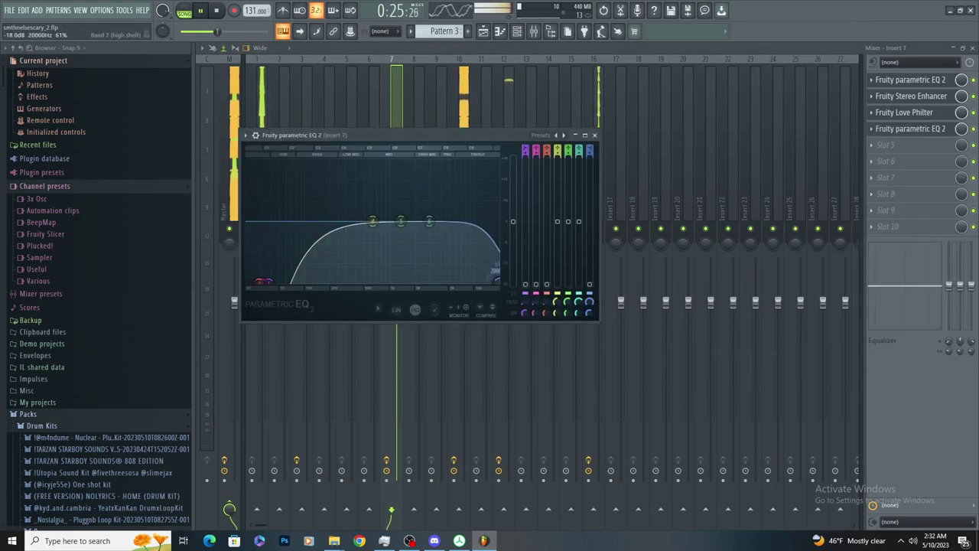
left_click_drag(400, 221, 426, 186)
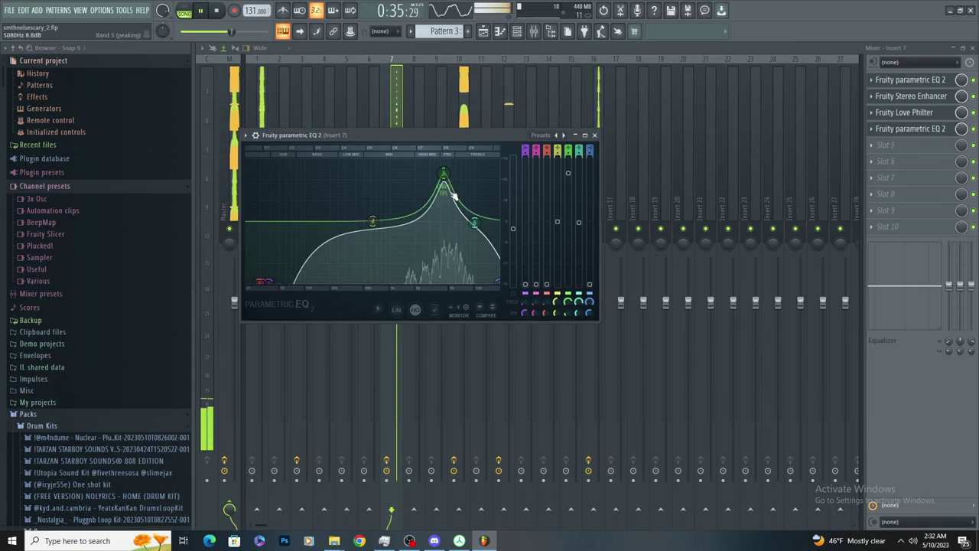
key("F5")
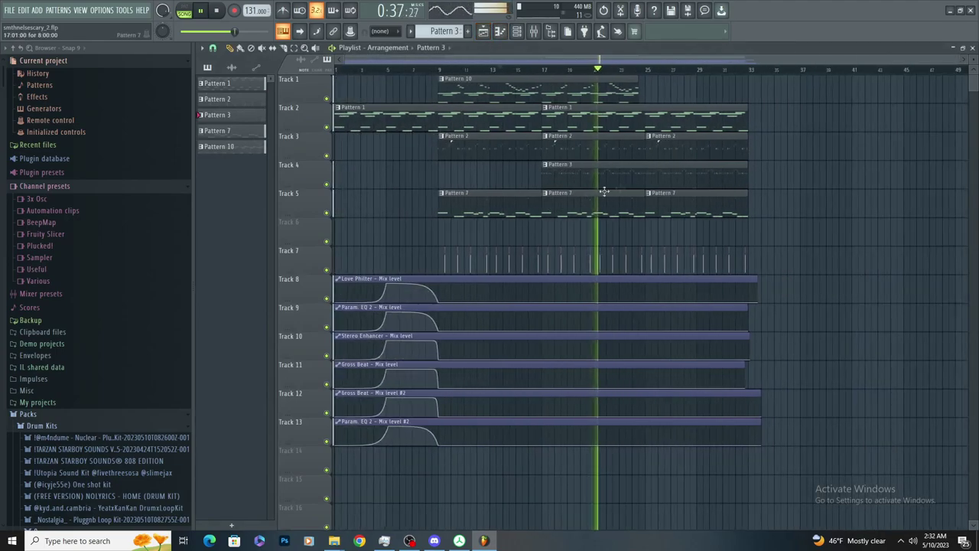
Place another Pattern 10 clip at bar 25 on Track 1 and open Pattern 10 in the piano roll
scroll(597, 182, "down", 3)
scroll(621, 98, "up", 3)
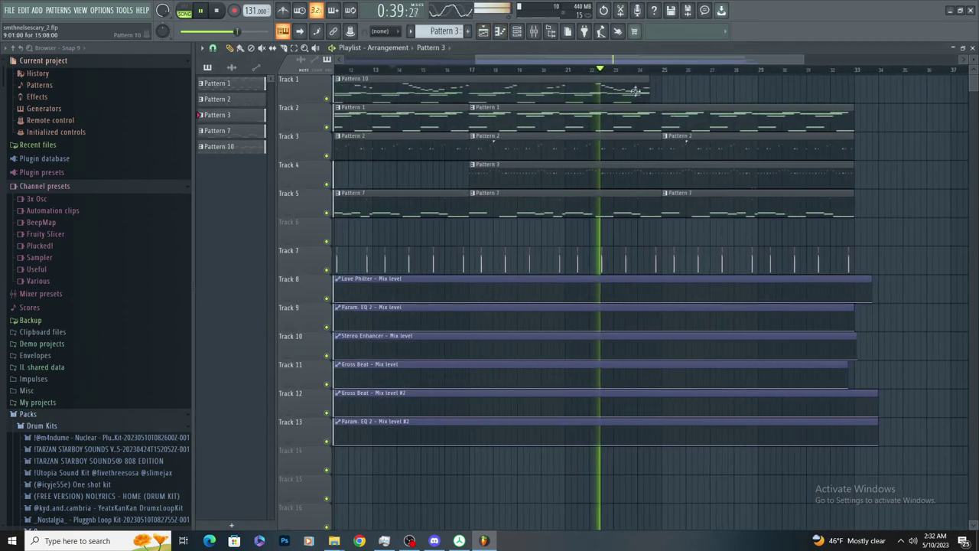
left_click(667, 90)
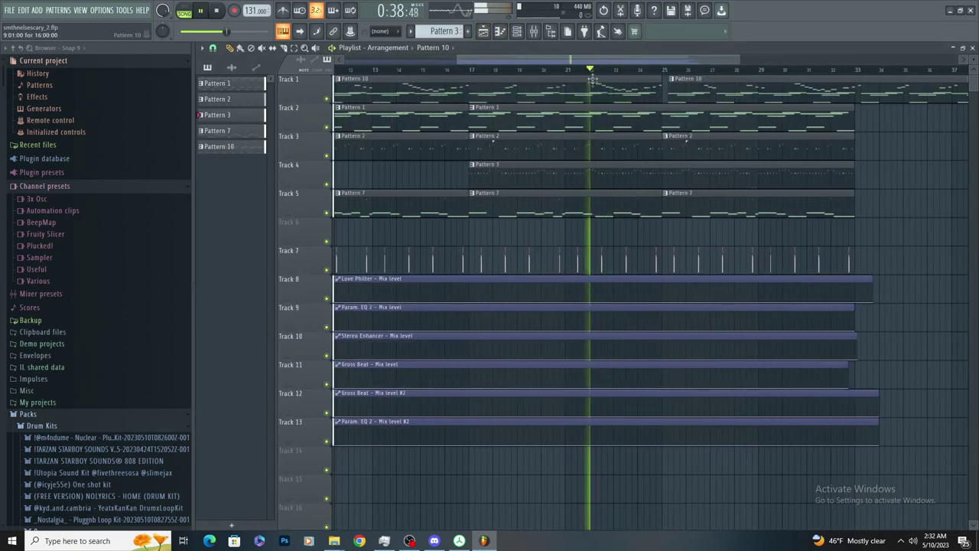
double_click(592, 79)
scroll(309, 79, "up", 4)
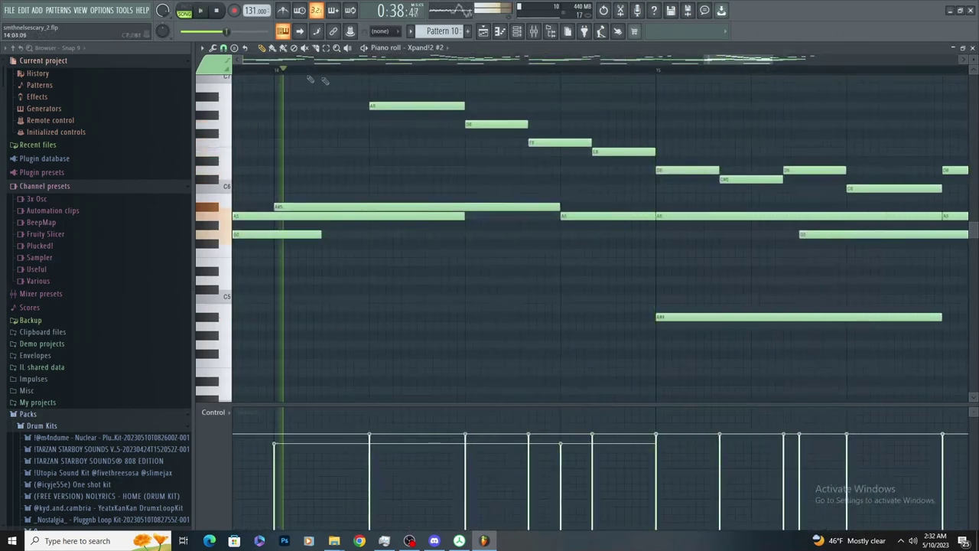
Raise the first three melody notes of bar 15 to F6, E6 and F6 and delete the C6 note after them
scroll(334, 107, "right", 2)
left_click_drag(572, 169, 568, 142)
left_click_drag(602, 178, 611, 142)
scroll(617, 166, "right", 1)
scroll(690, 184, "down", 4)
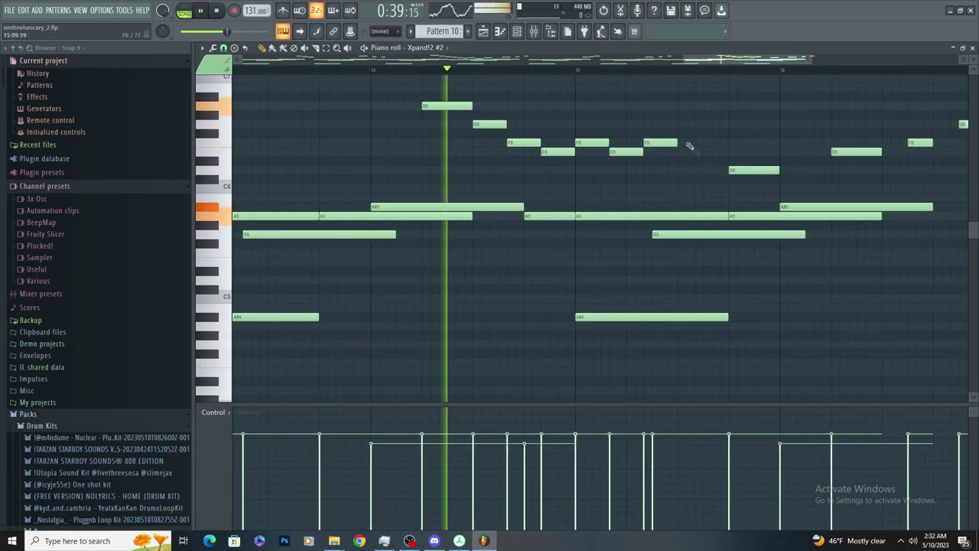
Continue the bar 15 melody with G6, F6 and G6 notes, deleting the D6 note near the bar's end
left_click(688, 126)
scroll(692, 127, "up", 5)
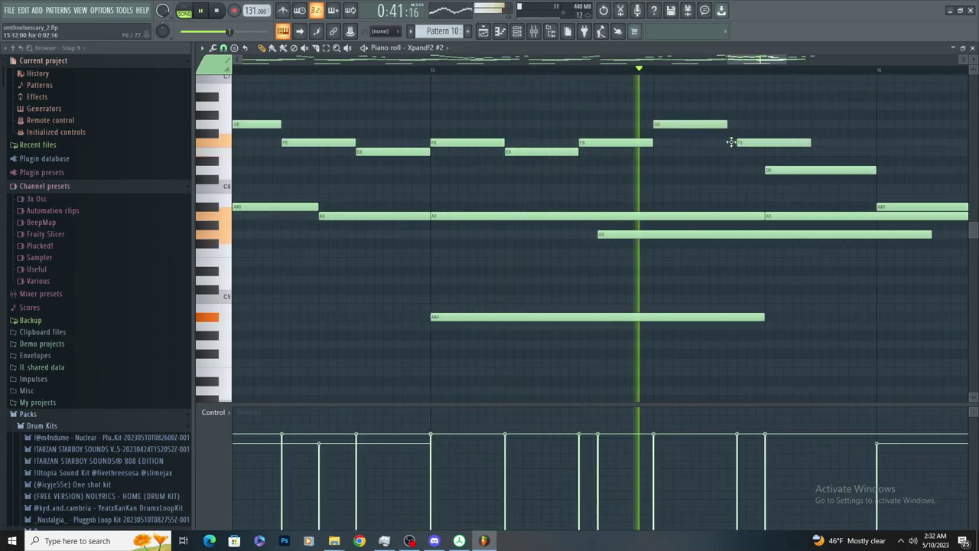
scroll(731, 151, "down", 2)
right_click(725, 169)
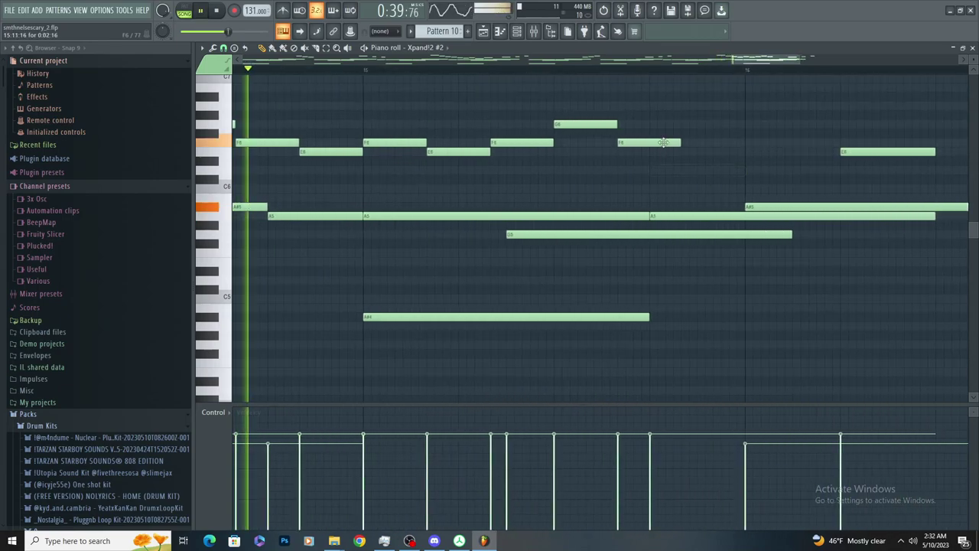
key("ctrl+z")
right_click(670, 169)
left_click(688, 130)
left_click_drag(686, 130, 679, 123)
scroll(560, 150, "down", 4)
scroll(619, 149, "up", 3)
Add an A6 melody note at the start of bar 16
left_click(621, 150)
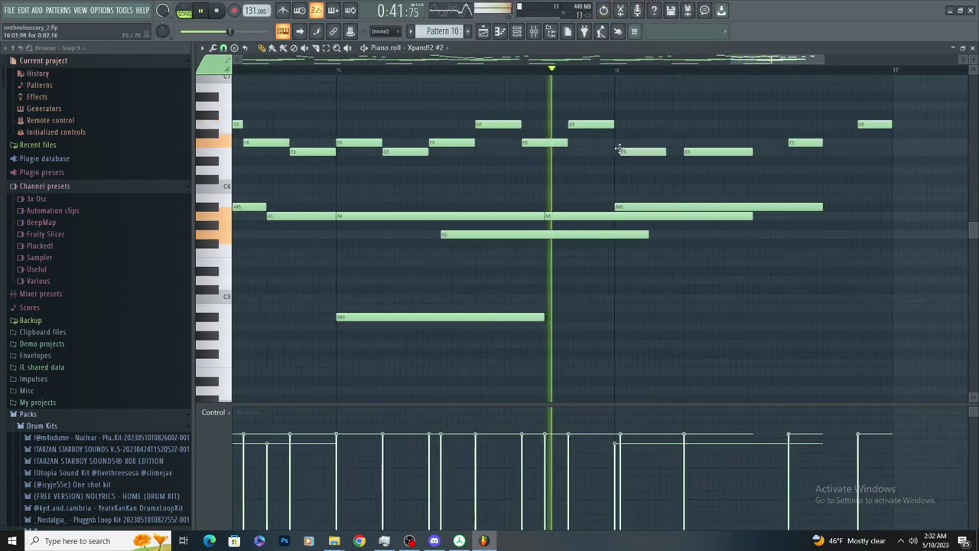
right_click(631, 152)
scroll(626, 146, "down", 2)
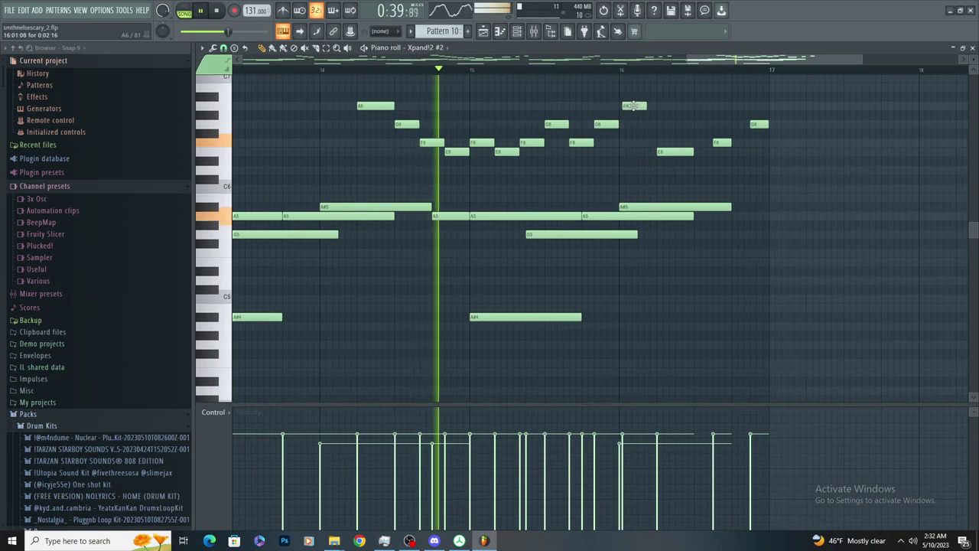
scroll(642, 142, "up", 3)
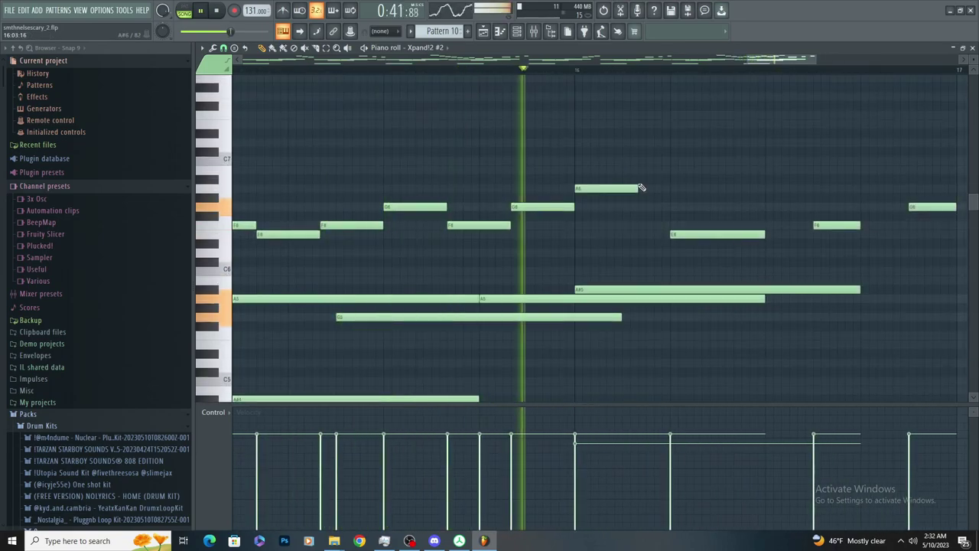
scroll(723, 173, "down", 2)
scroll(623, 177, "up", 3)
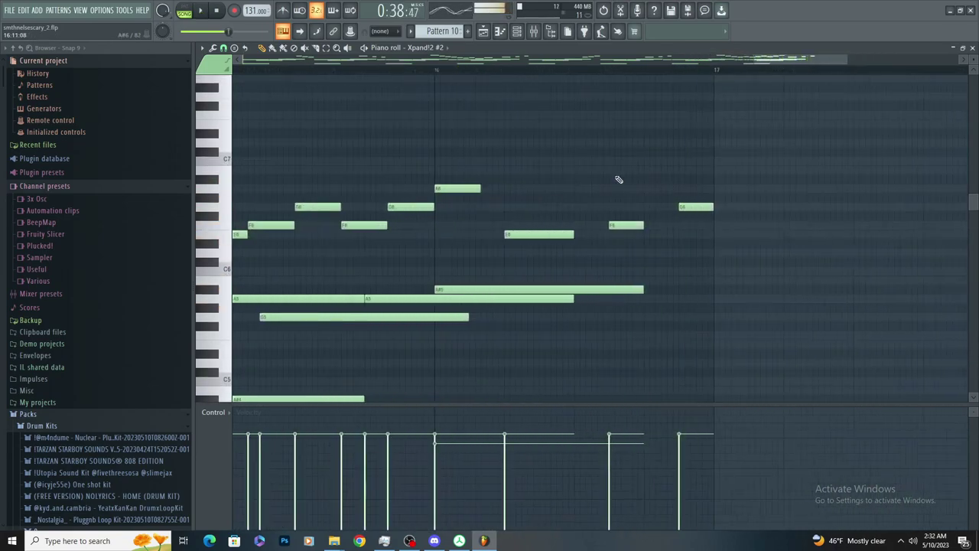
scroll(588, 201, "down", 2)
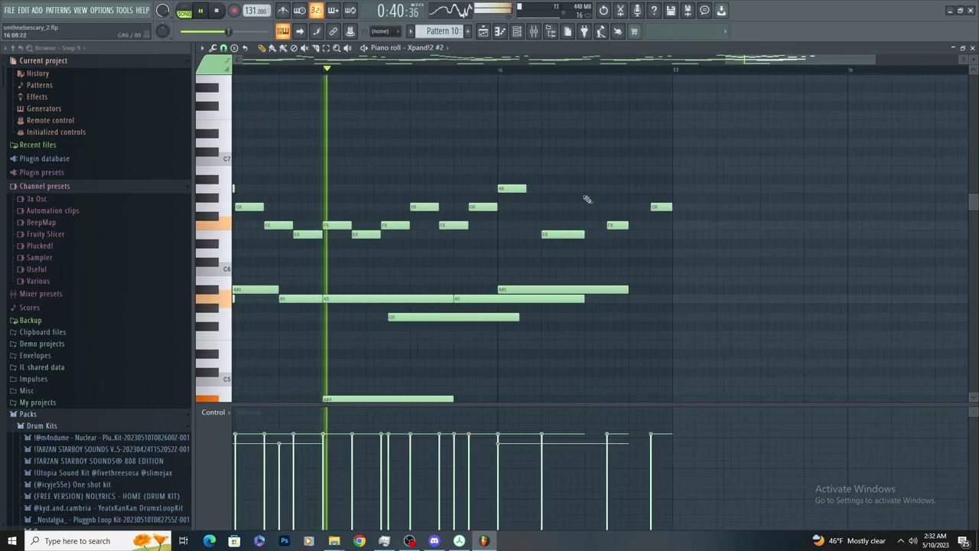
Delete the last G6 note of bar 15 and lengthen the G6 and F6 notes before it to fill the bar
scroll(581, 192, "up", 2)
key("space")
key("space")
scroll(446, 169, "up", 3)
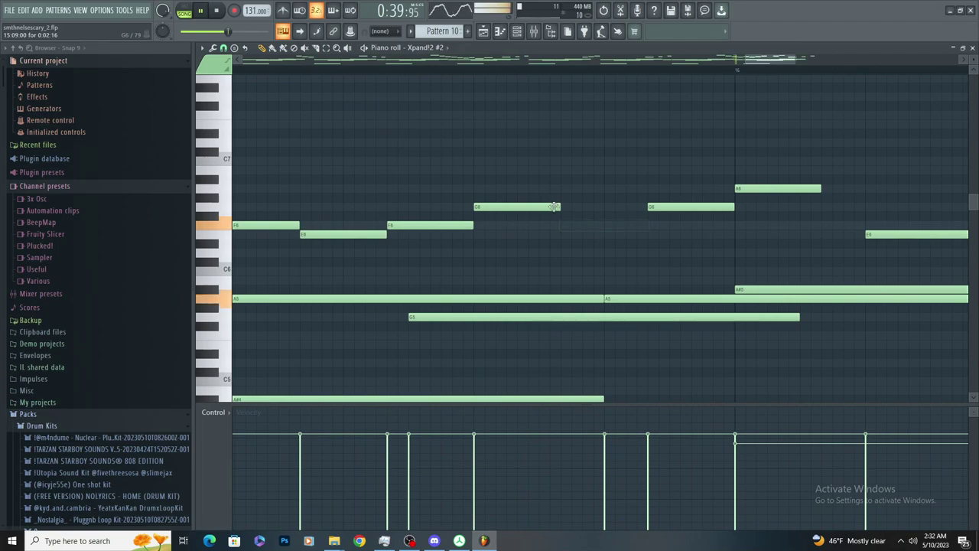
scroll(597, 214, "down", 3)
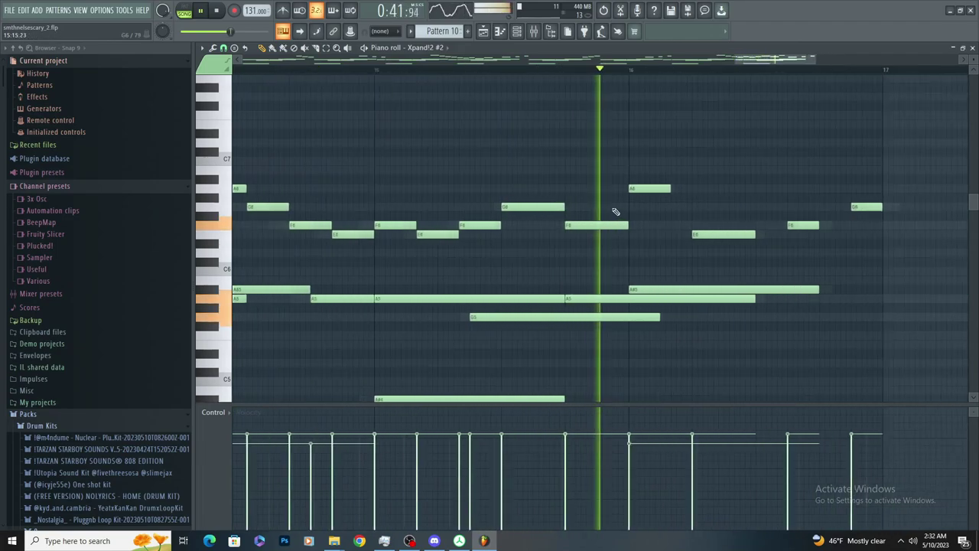
scroll(666, 217, "up", 3)
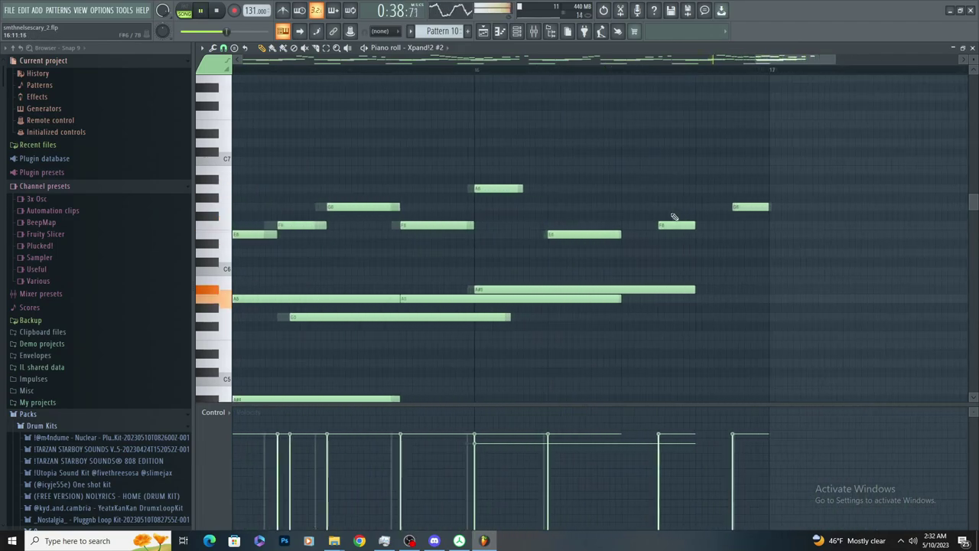
Place the F6 note directly after E6 in bar 16 and replace the bar's closing G6 note with D6
left_click_drag(787, 232, 681, 227)
left_click(701, 235)
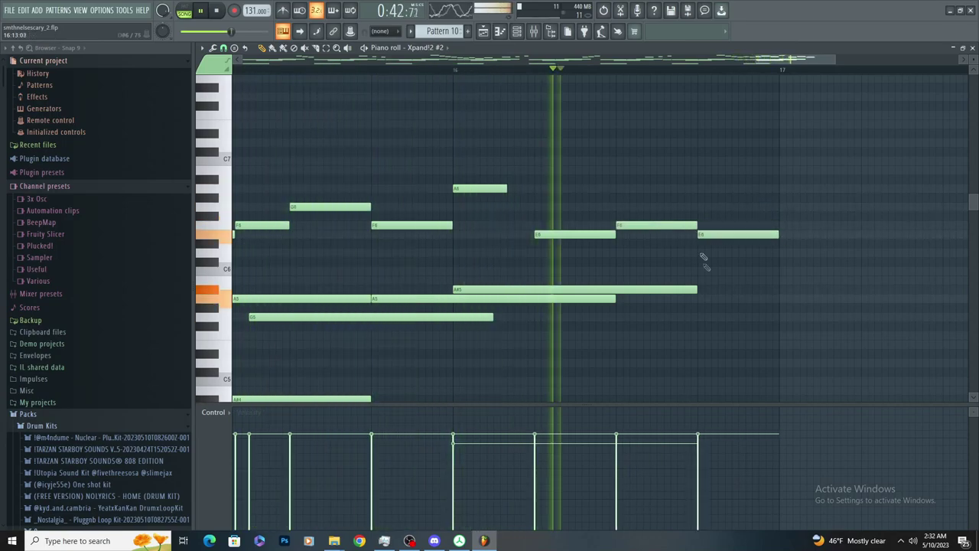
scroll(730, 258, "down", 3)
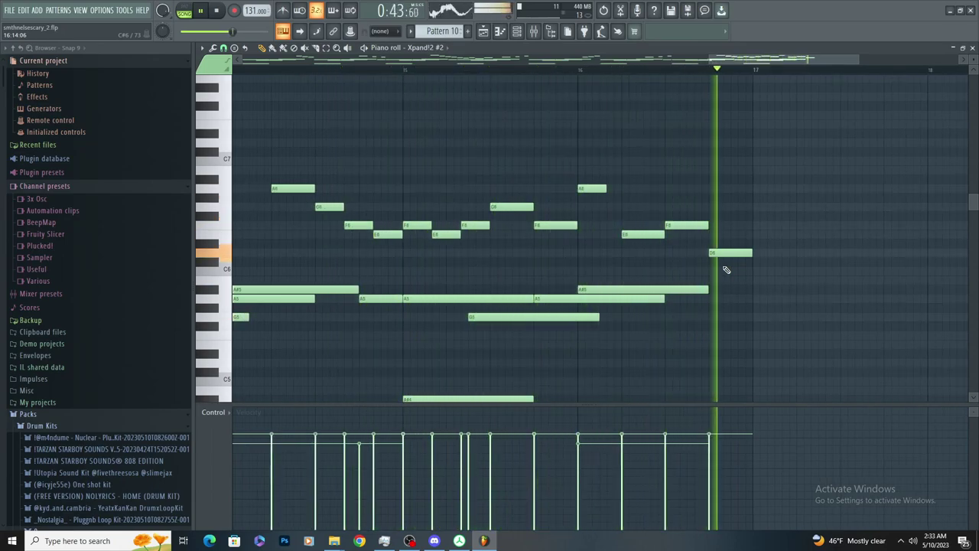
key("space")
Try ending bar 16 with a descending run of short F6, E6 and D6 notes
scroll(731, 288, "up", 3)
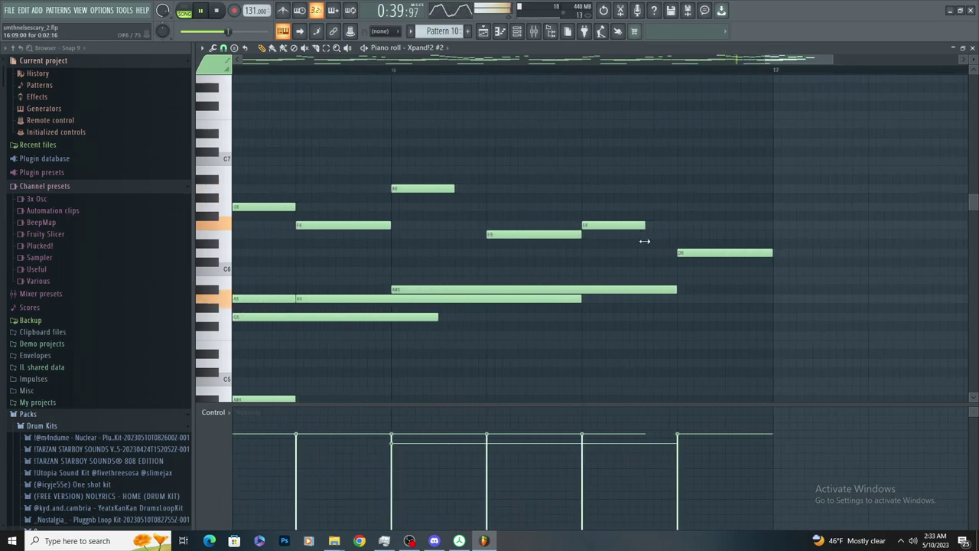
left_click_drag(714, 234, 718, 225)
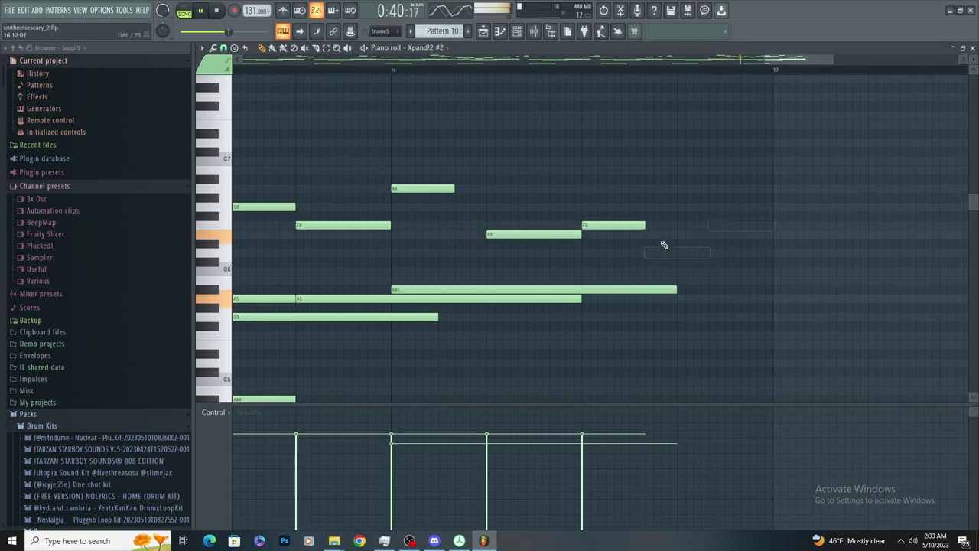
left_click_drag(717, 255, 711, 255)
scroll(742, 271, "down", 3)
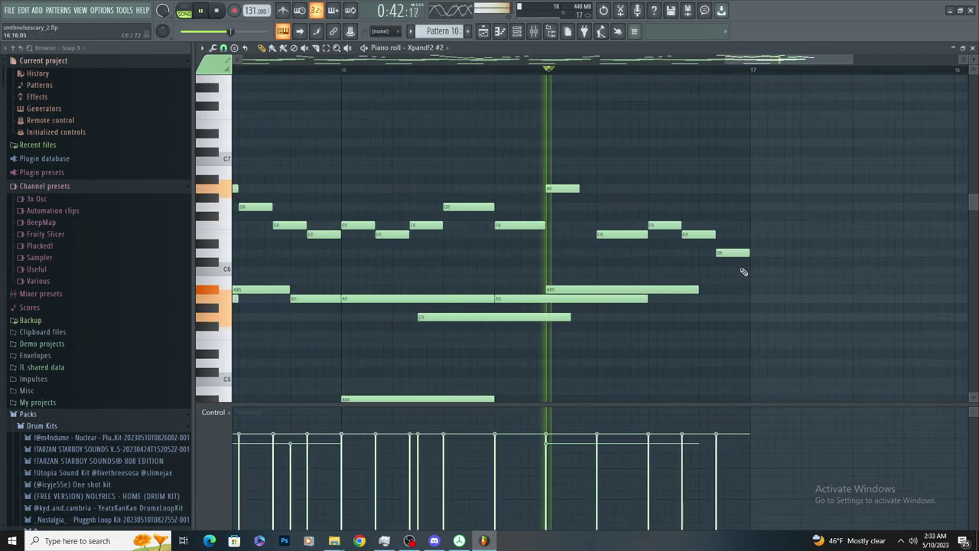
scroll(744, 270, "up", 3)
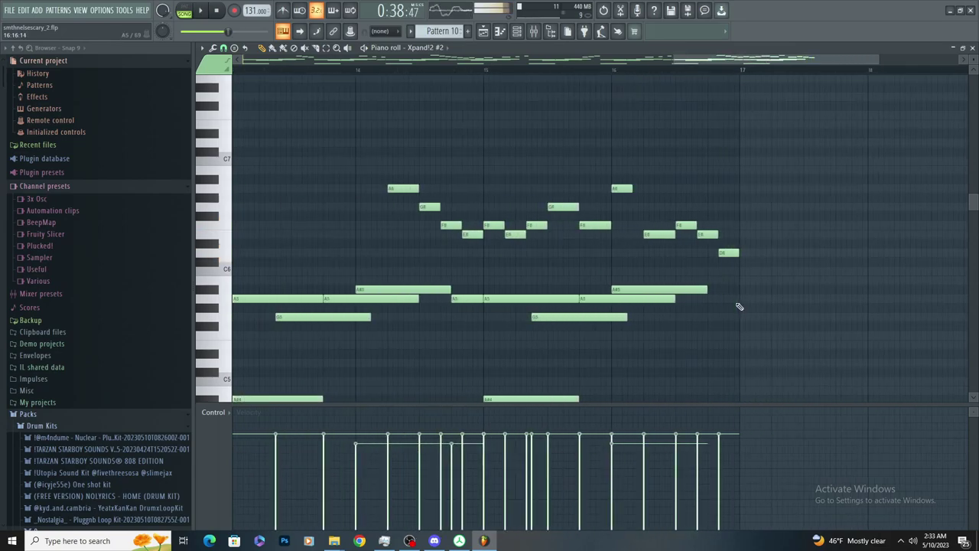
scroll(815, 267, "up", 6)
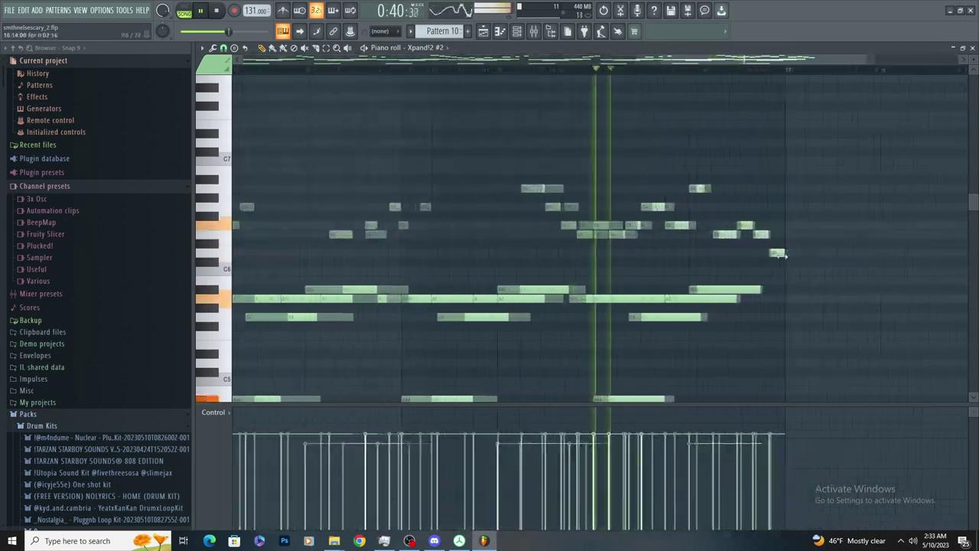
Delete the closing E6 and D6 notes of bar 16 and lengthen the F6 note before them
right_click(778, 253)
right_click(723, 235)
left_click_drag(696, 225, 736, 240)
Try B5, A#5 and C6 in turn as the closing melody note of bar 16
left_click(735, 206)
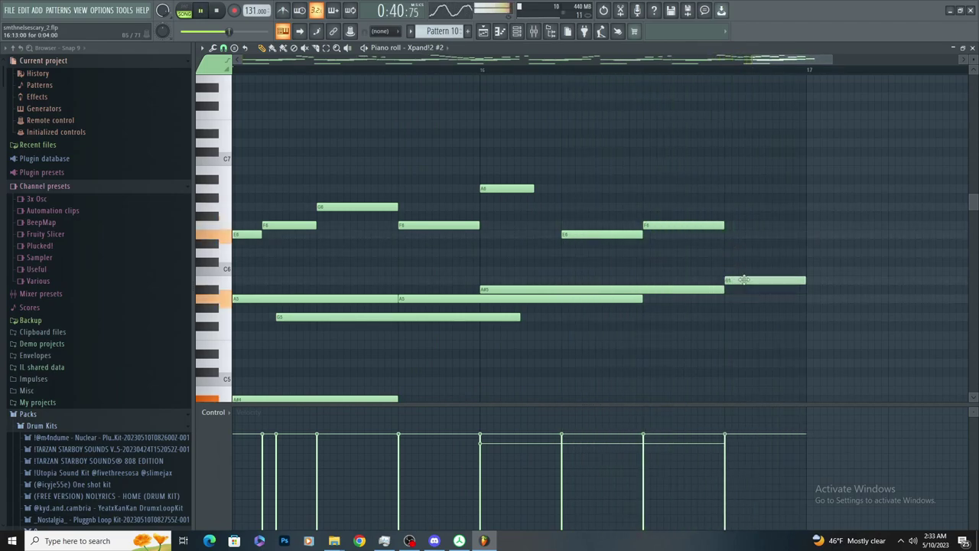
left_click_drag(744, 280, 744, 289)
scroll(776, 286, "down", 2)
scroll(780, 287, "up", 1)
left_click(800, 297)
right_click(800, 297)
scroll(767, 322, "down", 5)
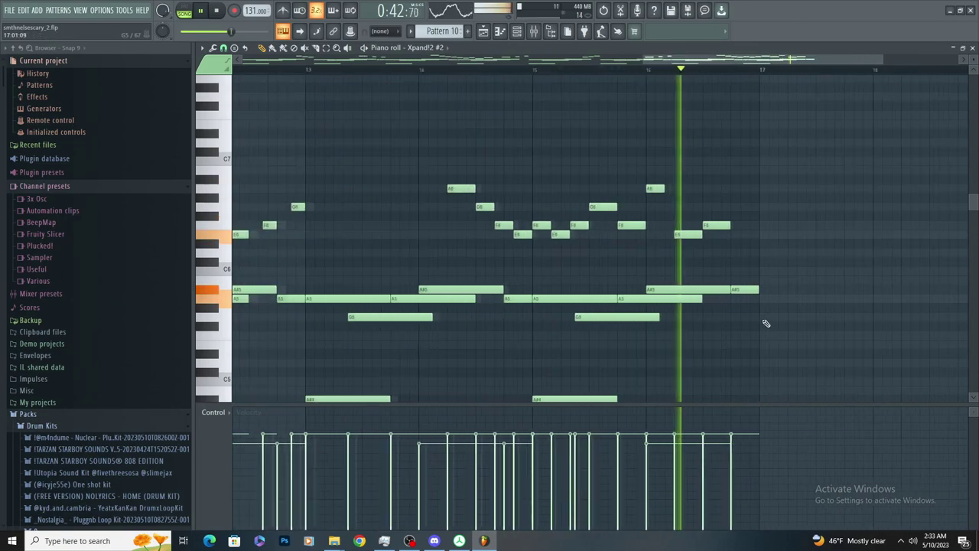
scroll(795, 310, "up", 3)
scroll(688, 287, "up", 3)
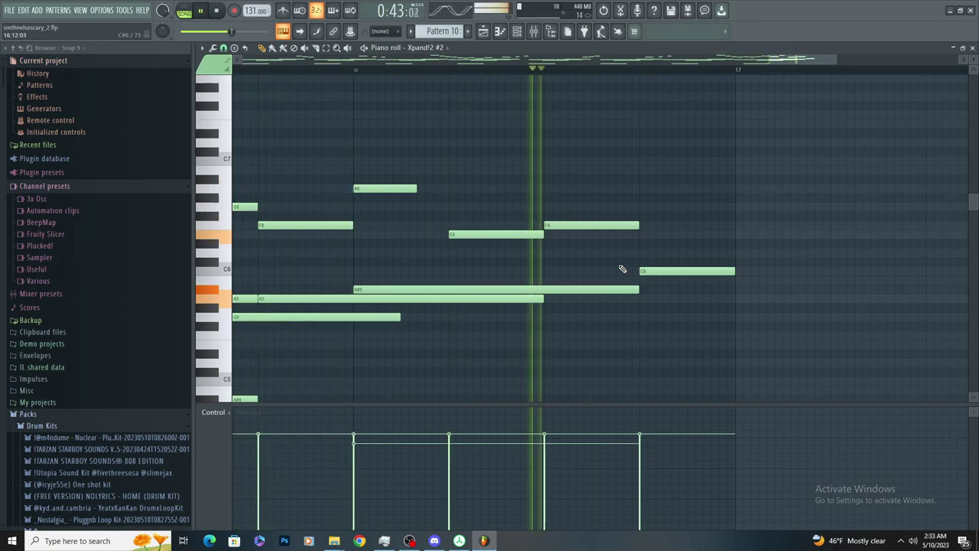
scroll(625, 267, "down", 3)
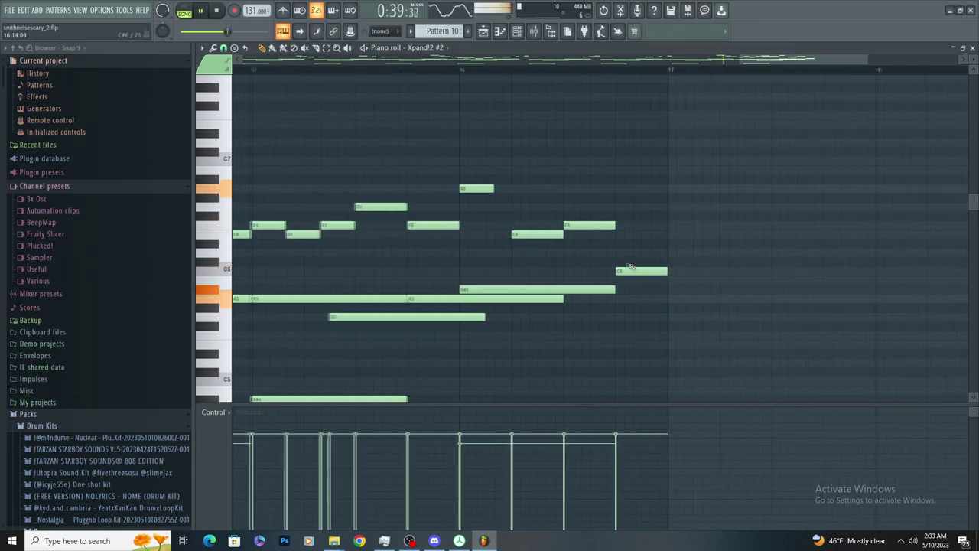
Replace the closing C6 note of bar 16 with a D6 note
right_click(631, 267)
right_click(650, 290, "ctrl")
scroll(892, 252, "up", 5)
left_click_drag(649, 205, 655, 191)
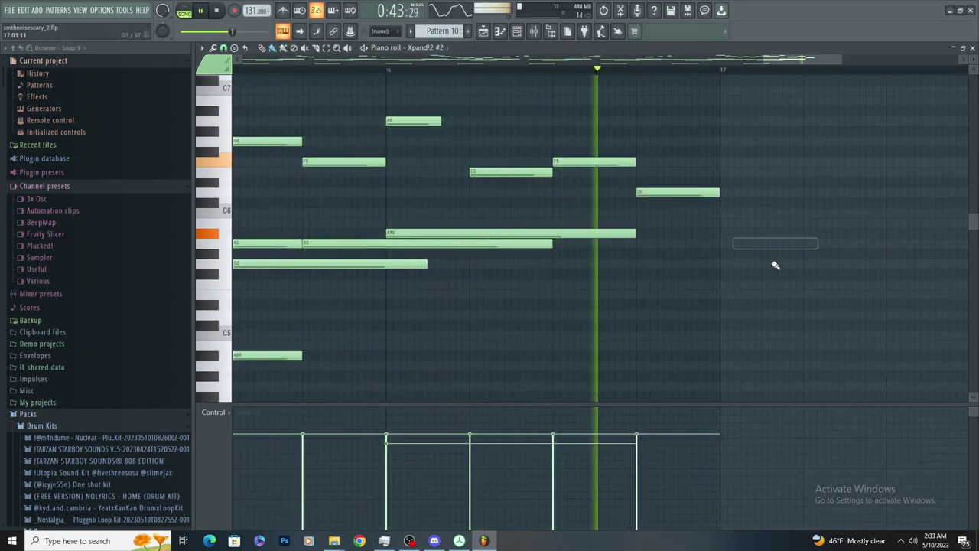
scroll(744, 269, "down", 5)
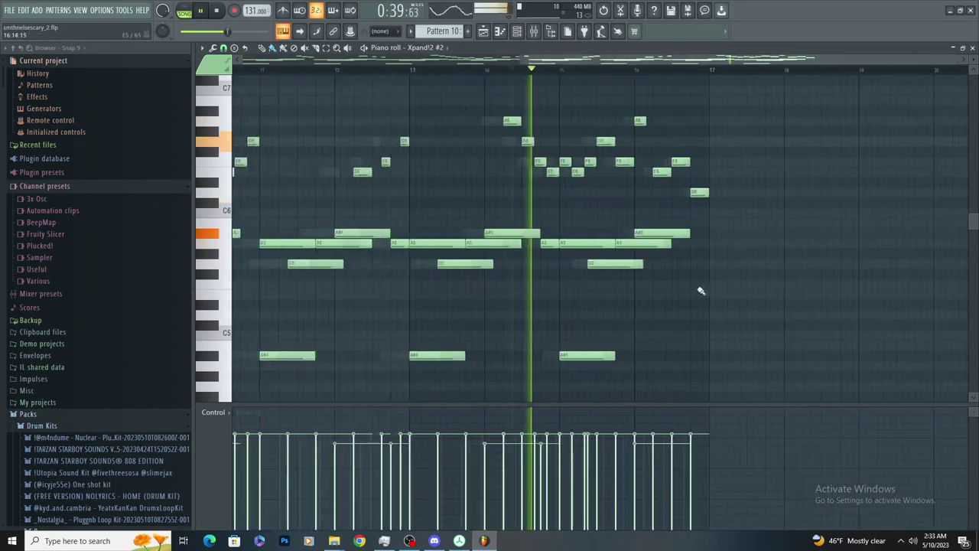
Extend the last F6 note of bar 16 to bar 17 in place of D6, and duplicate a block of earlier notes from bar 17 onward
scroll(805, 166, "up", 5)
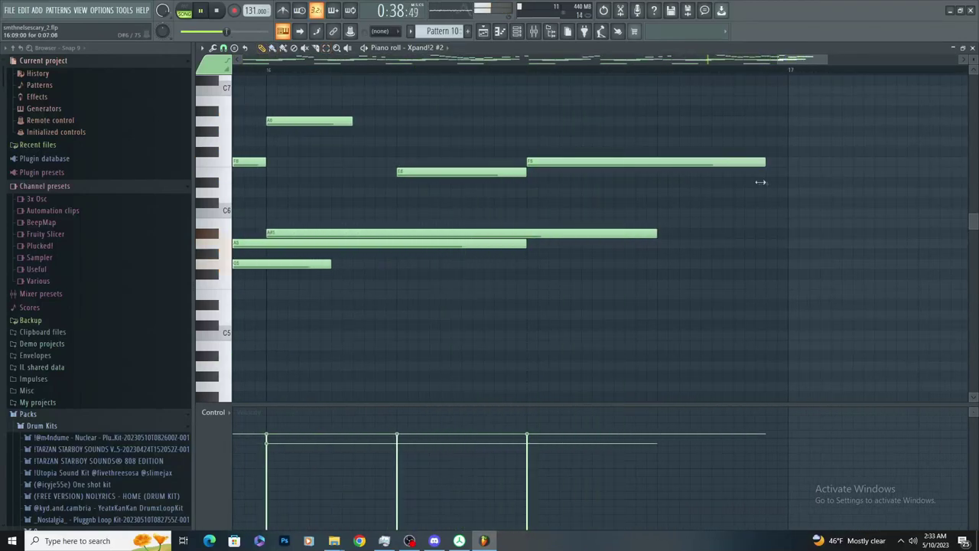
scroll(760, 181, "down", 5)
left_click_drag(886, 92, 546, 408)
scroll(880, 208, "up", 5)
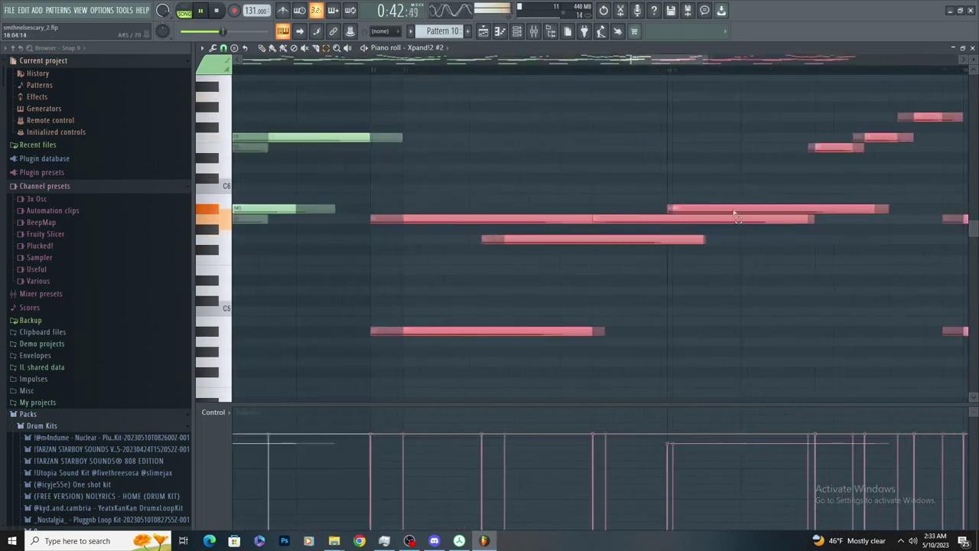
scroll(727, 205, "down", 5)
left_click(711, 175)
scroll(753, 171, "up", 3)
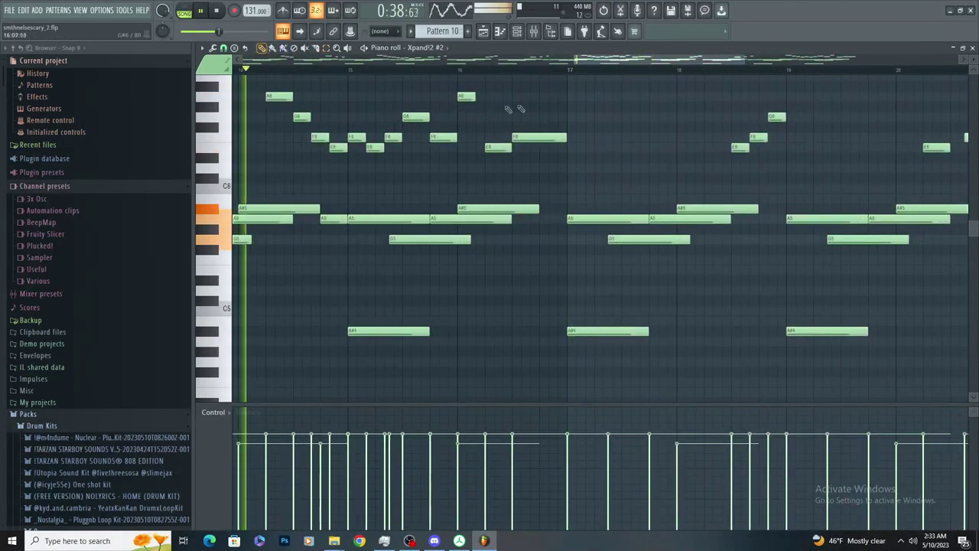
Add an E6 melody note at the start of bar 17 and shorten it
scroll(666, 149, "up", 2)
left_click(462, 71)
scroll(612, 138, "up", 2)
left_click(560, 149)
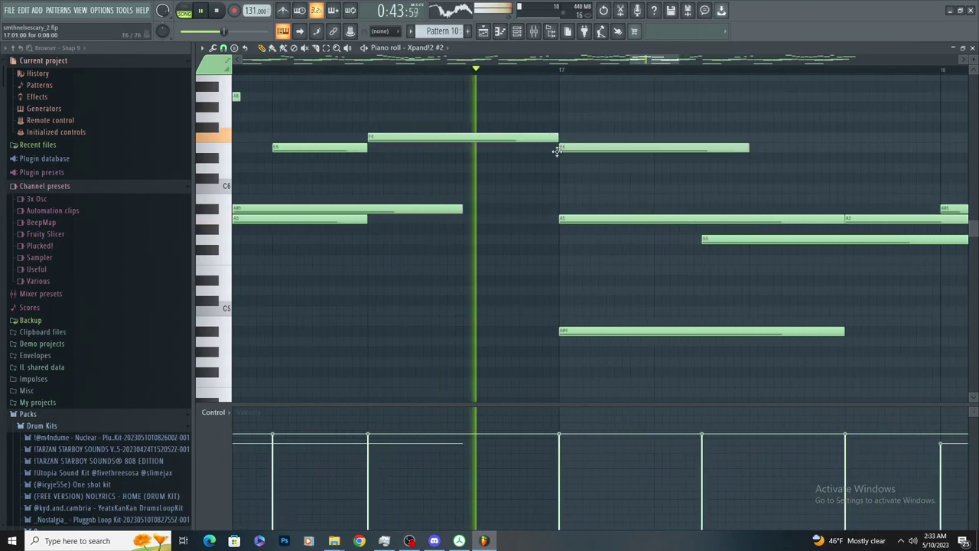
key("space")
key("space")
scroll(601, 157, "down", 2)
scroll(669, 150, "up", 1)
left_click_drag(678, 148, 538, 149)
scroll(667, 167, "up", 1)
Add a D6 melody note directly after the E6 note in bar 17
left_click(548, 157)
key("space")
key("ctrl+z")
left_click(565, 159)
Return to the playlist and reopen Pattern 10 in the piano roll around bar 17
left_click(484, 33)
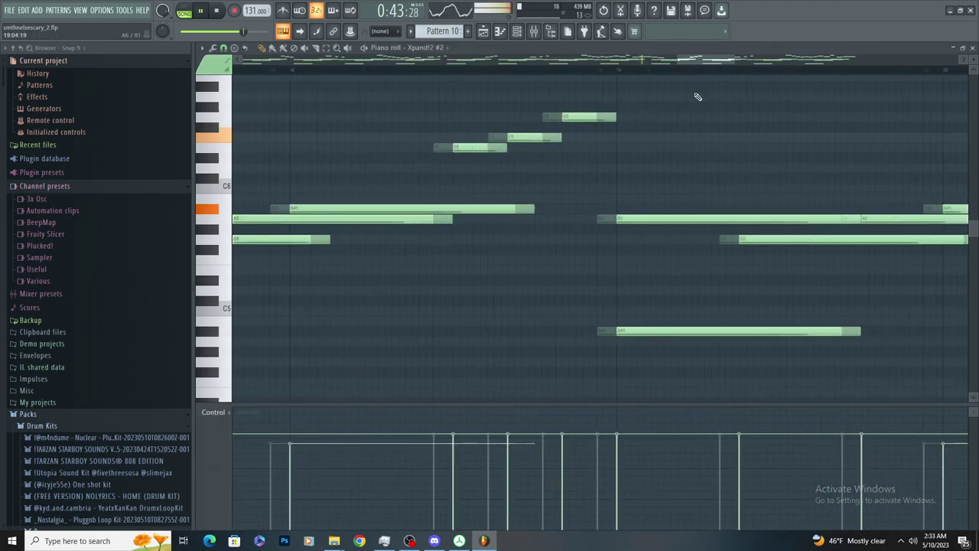
double_click(695, 90)
right_click(568, 273)
scroll(367, 203, "up", 2)
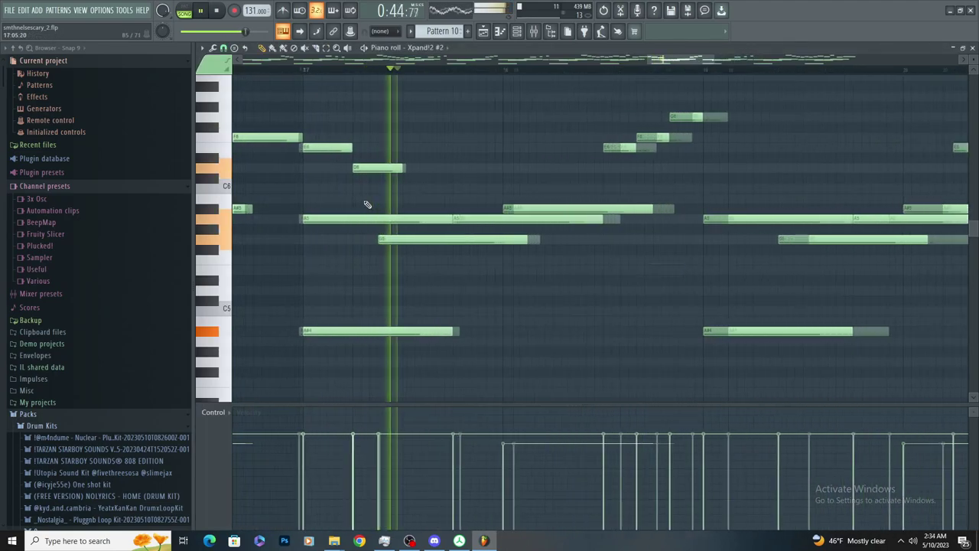
Move the D6 note in bar 17 later so it starts at 17:06:08, and play the passage
key("space")
key("space")
scroll(375, 188, "down", 1)
scroll(413, 153, "up", 2)
left_click_drag(418, 137, 454, 138)
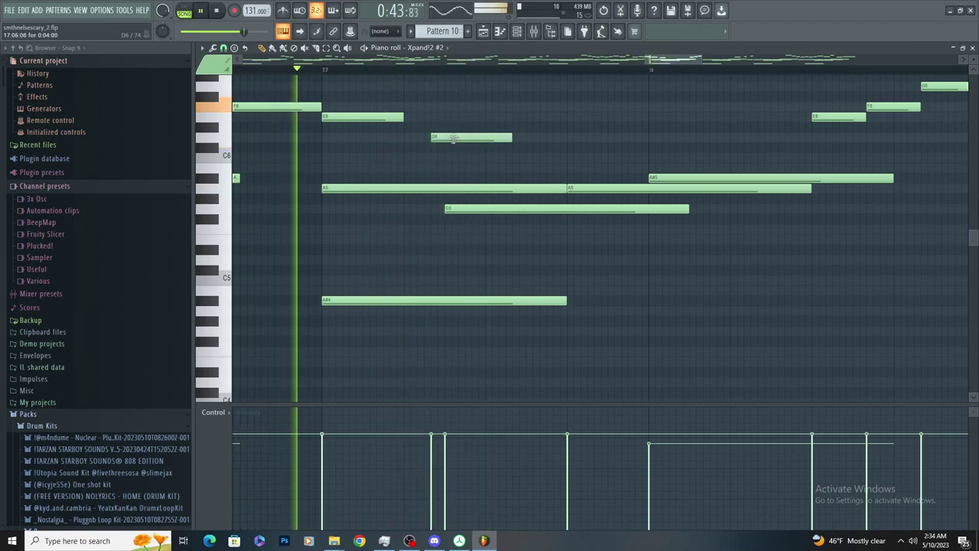
key("space")
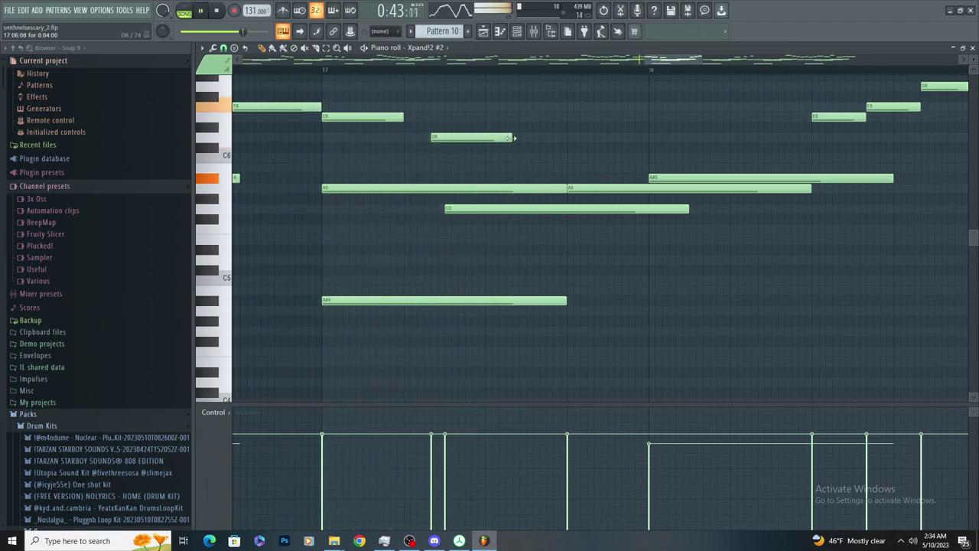
Extend the bar 17 melody with a two-step E6 note at 17:11:00, followed by three consecutive D6 notes running into bar 18
left_click(528, 137)
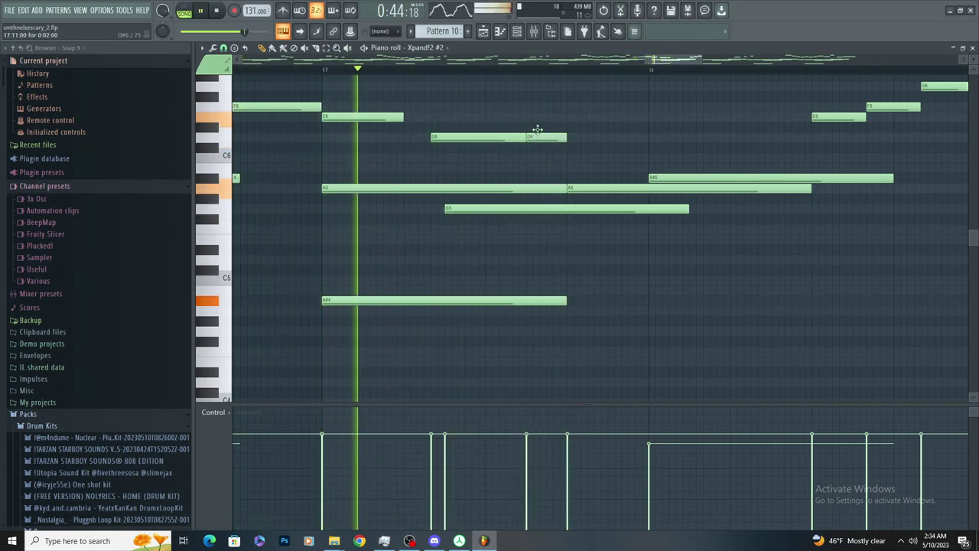
left_click_drag(540, 137, 537, 114)
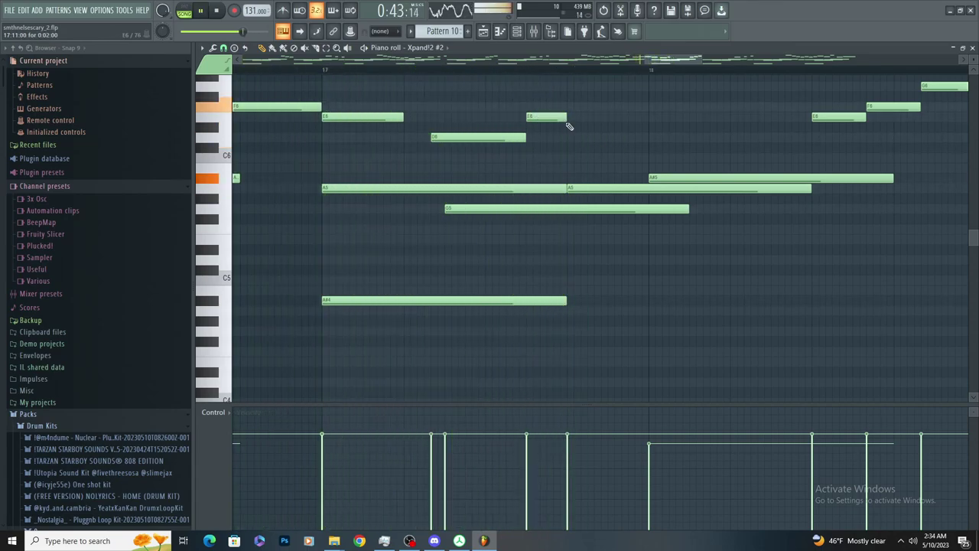
scroll(572, 153, "up", 3)
left_click_drag(568, 228, 625, 228)
left_click(626, 228)
left_click(625, 229)
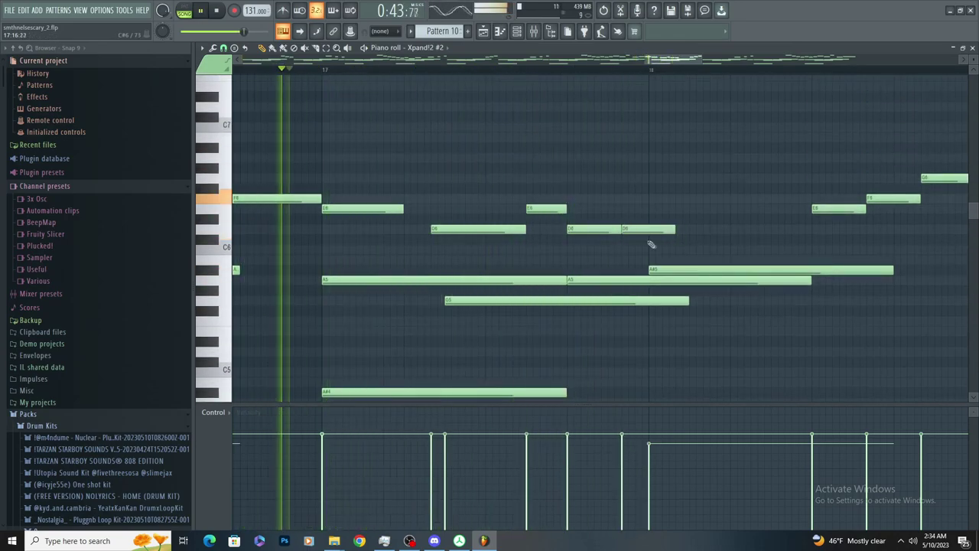
left_click(677, 227)
Play back bars 17 and 18 to check how the new notes lead into the existing melody
scroll(687, 214, "down", 1)
scroll(693, 208, "up", 1)
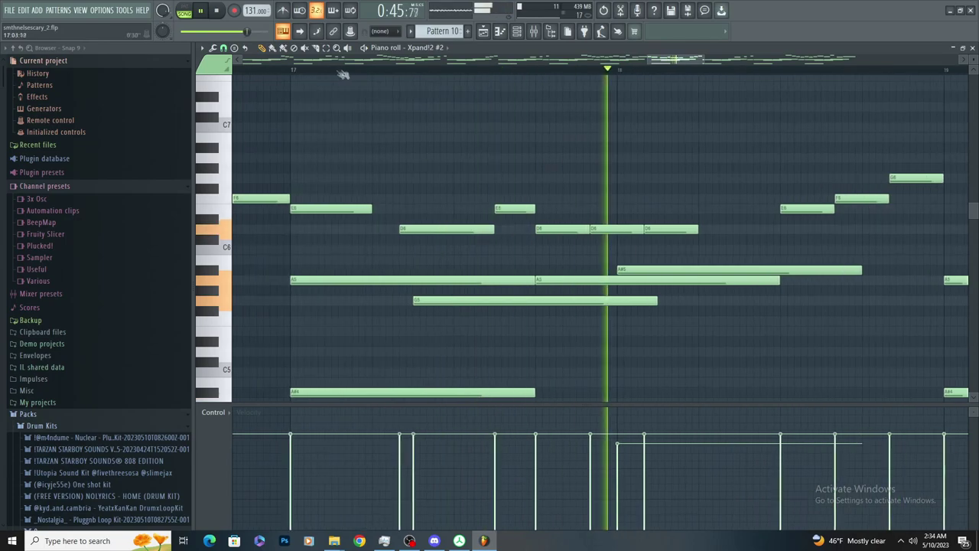
left_click(407, 158)
scroll(533, 192, "down", 2)
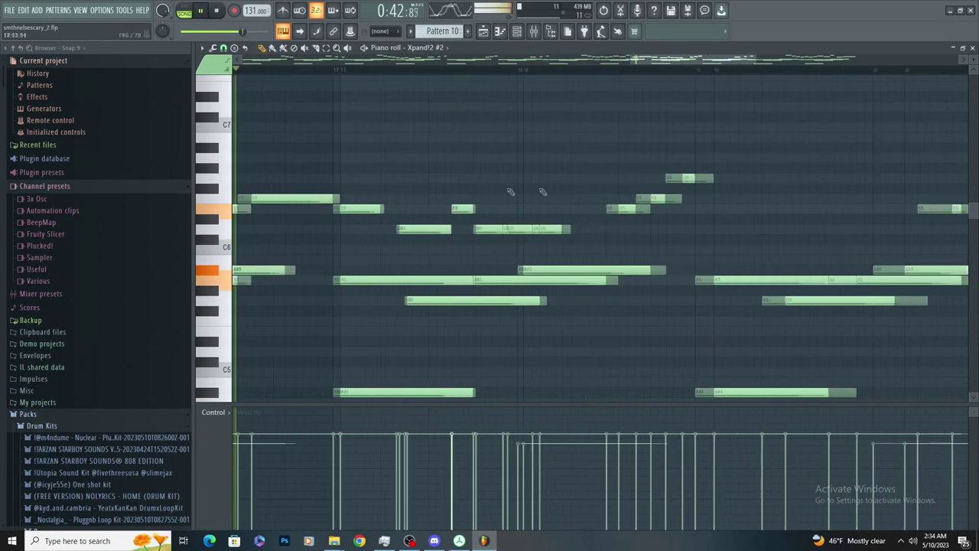
scroll(546, 190, "up", 1)
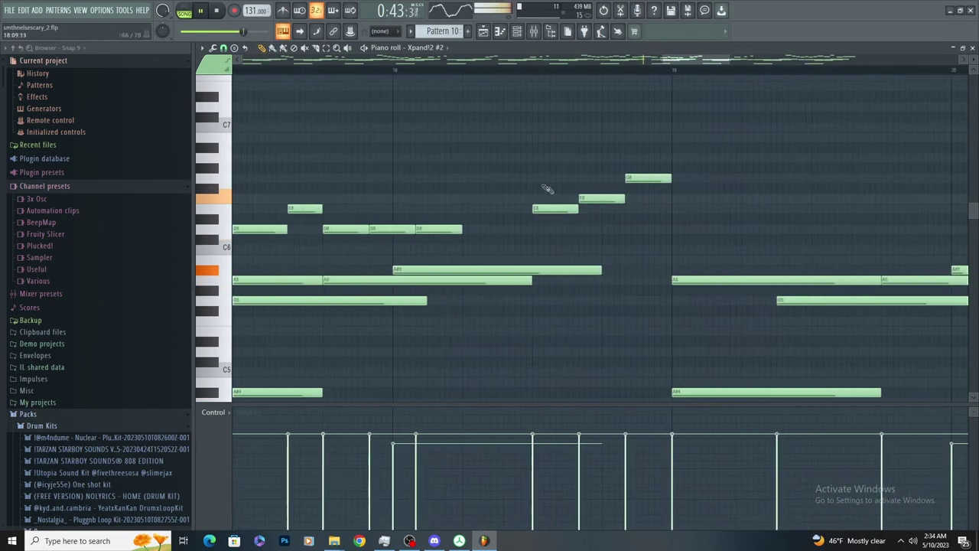
scroll(584, 195, "down", 2)
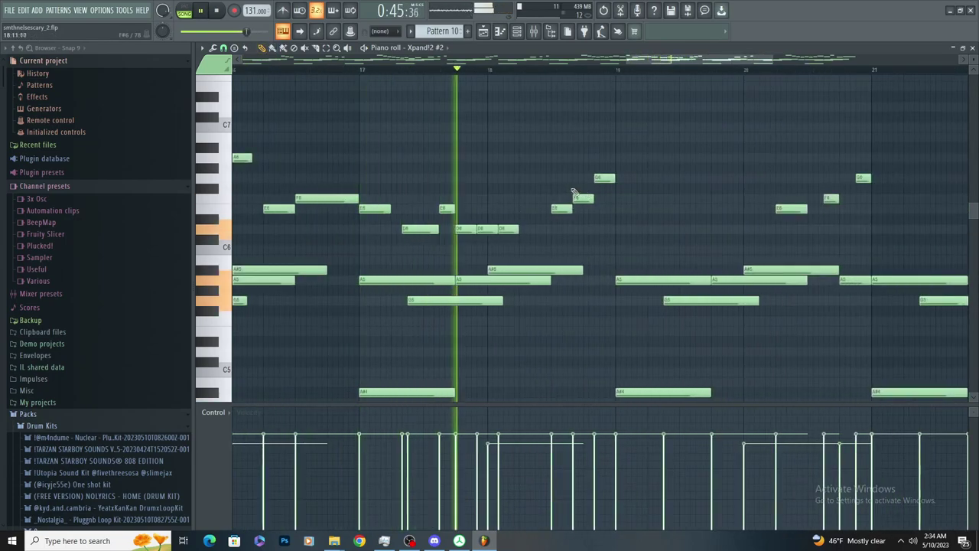
scroll(624, 200, "up", 2)
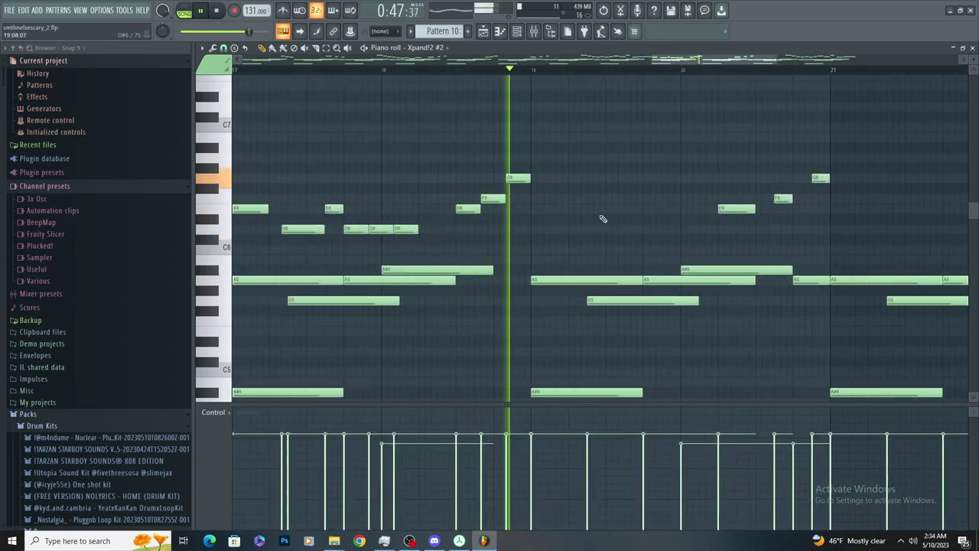
Copy the E6 and D6 melody phrase of bar 17 and paste it at the start of bar 19
left_click(326, 50)
left_click_drag(416, 144, 257, 240)
key("ctrl+c")
scroll(569, 147, "up", 6)
key("ctrl+v")
scroll(542, 168, "down", 4)
Lower the last melody note before bar 19 and the last one before bar 21 from G6 to E6
left_click(405, 126)
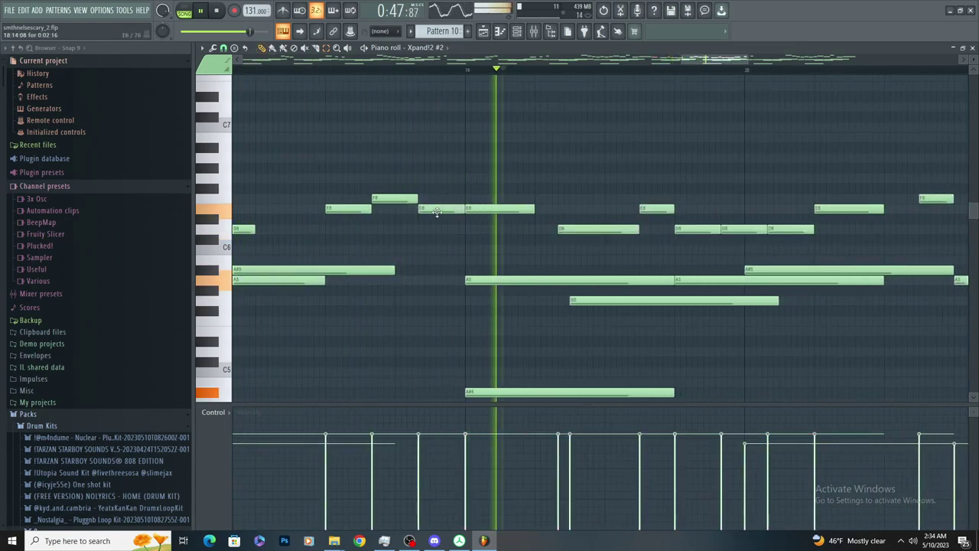
scroll(444, 203, "down", 3)
scroll(658, 195, "up", 2)
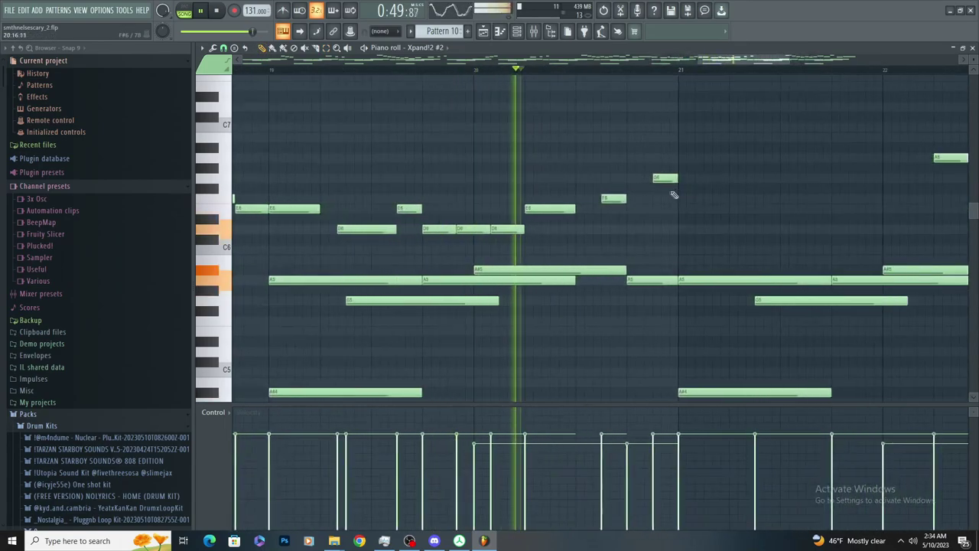
scroll(621, 197, "up", 2)
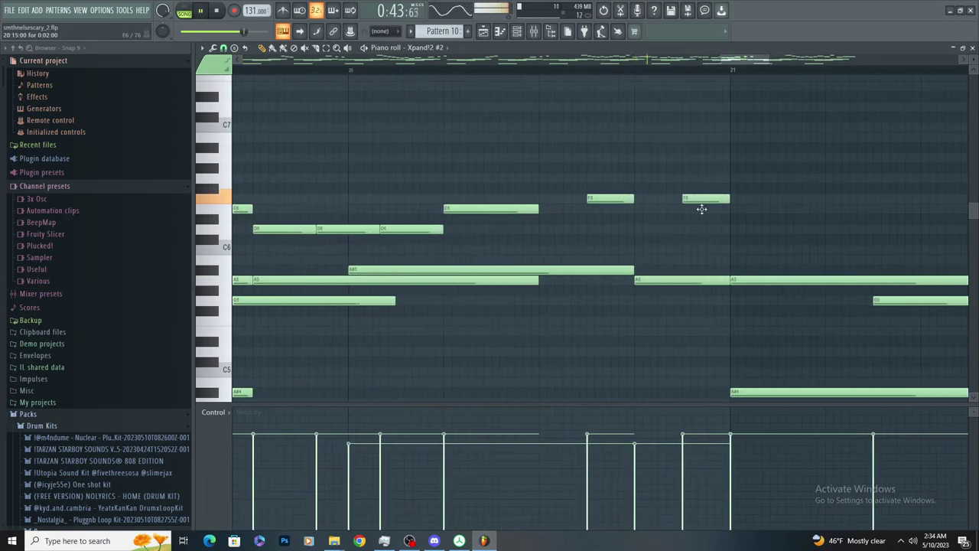
left_click_drag(701, 200, 701, 209)
Paste the copied melody phrase again at the start of bar 21 and deselect it
scroll(703, 233, "down", 3)
scroll(848, 212, "up", 4)
key("ctrl+v")
scroll(657, 226, "down", 5)
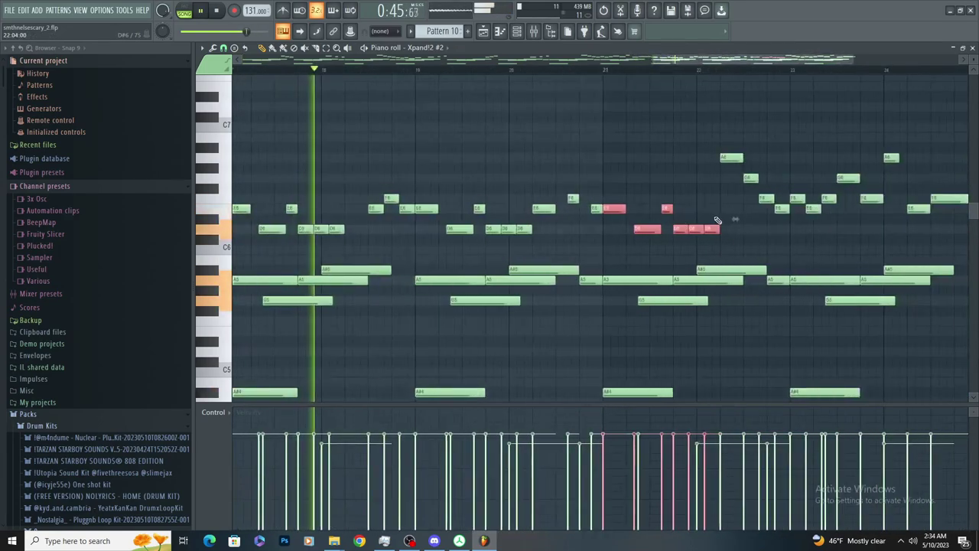
left_click(717, 221, "ctrl")
Listen through the pasted phrases and set the playback position back to the bar 19 passage
scroll(727, 210, "up", 3)
scroll(557, 195, "up", 2)
scroll(540, 211, "down", 2)
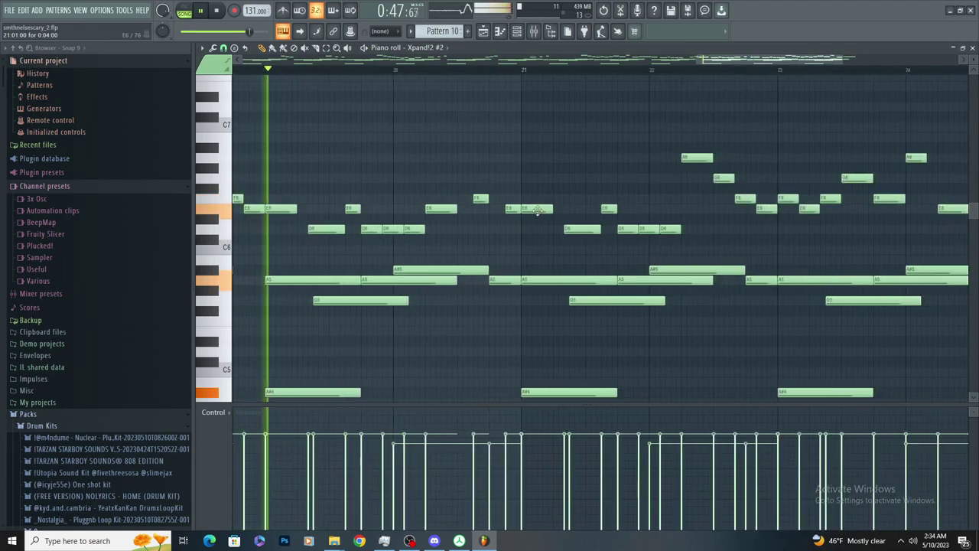
scroll(538, 212, "down", 1)
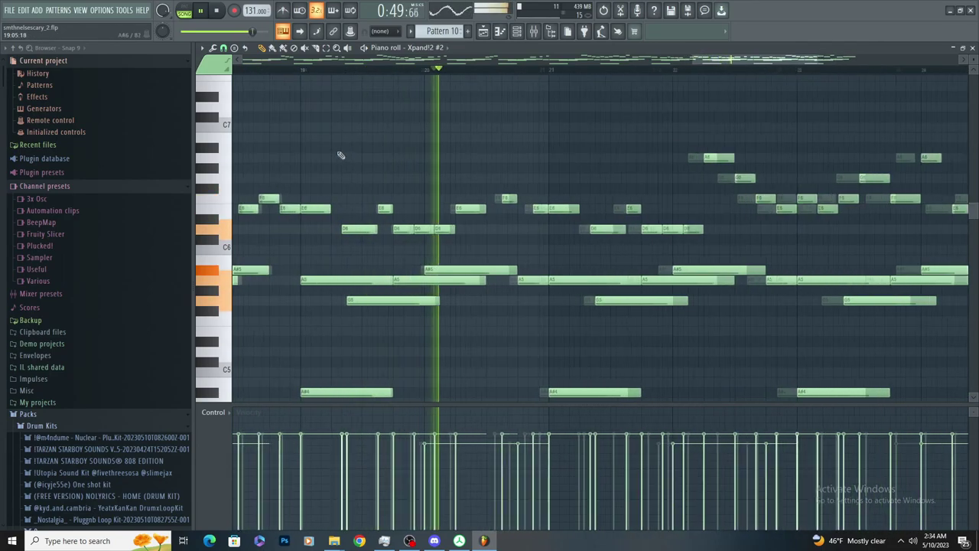
scroll(339, 156, "up", 2)
left_click(280, 70)
scroll(348, 168, "up", 2)
Replace the pasted E6 and three D6 notes late in bar 19 with a single D6 note
left_click_drag(465, 208, 465, 229)
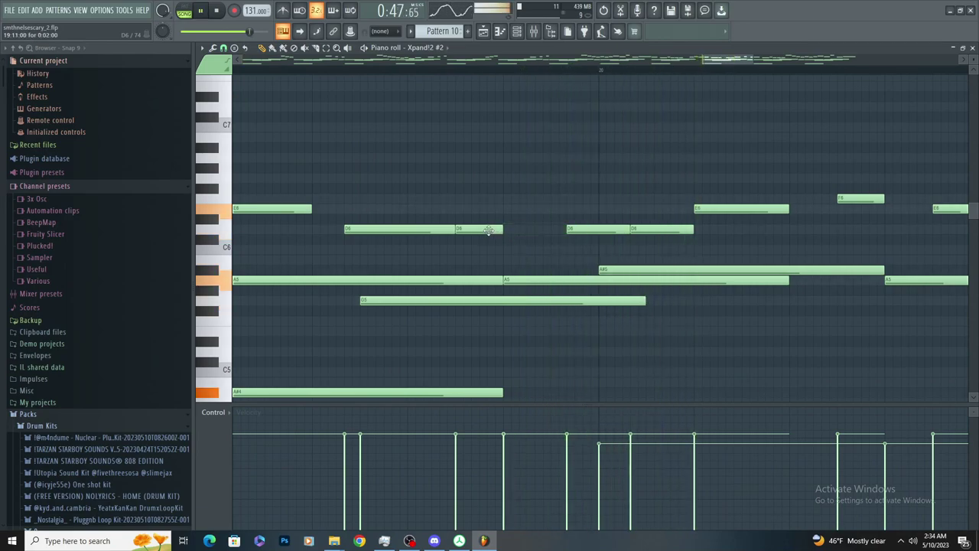
left_click_drag(525, 231, 543, 231)
right_click(574, 231)
left_click(544, 228)
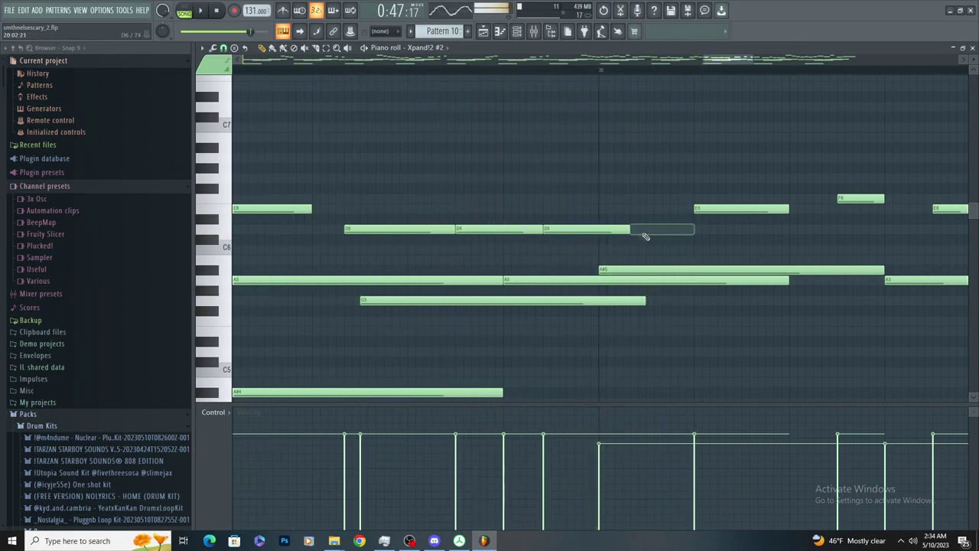
right_click(503, 232)
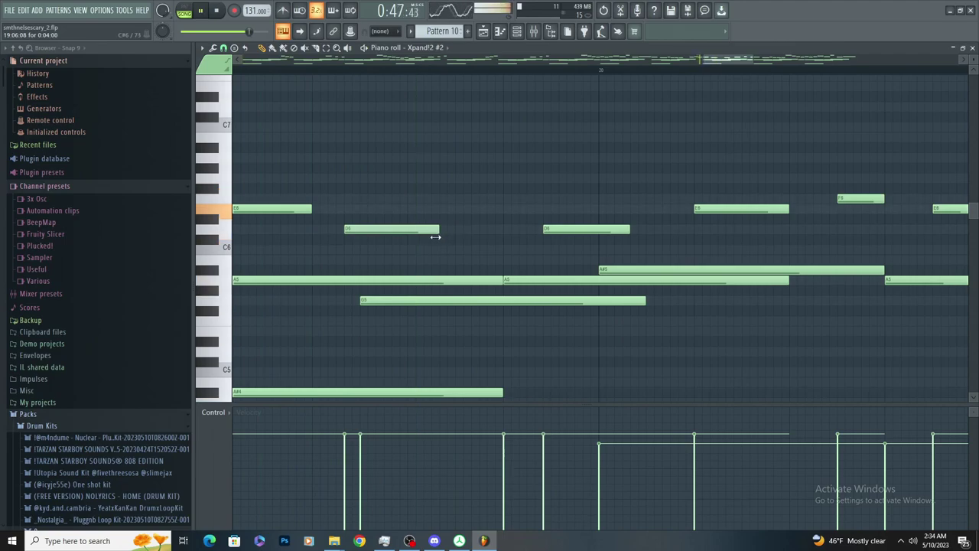
Fill the gap in bar 19 with two D6 notes directly after the shortened first D6, and play the passage
left_click(450, 230)
key("space")
left_click_drag(472, 228, 476, 232)
right_click(564, 231)
key("space")
key("space")
left_click(483, 230)
left_click(557, 219)
key("space")
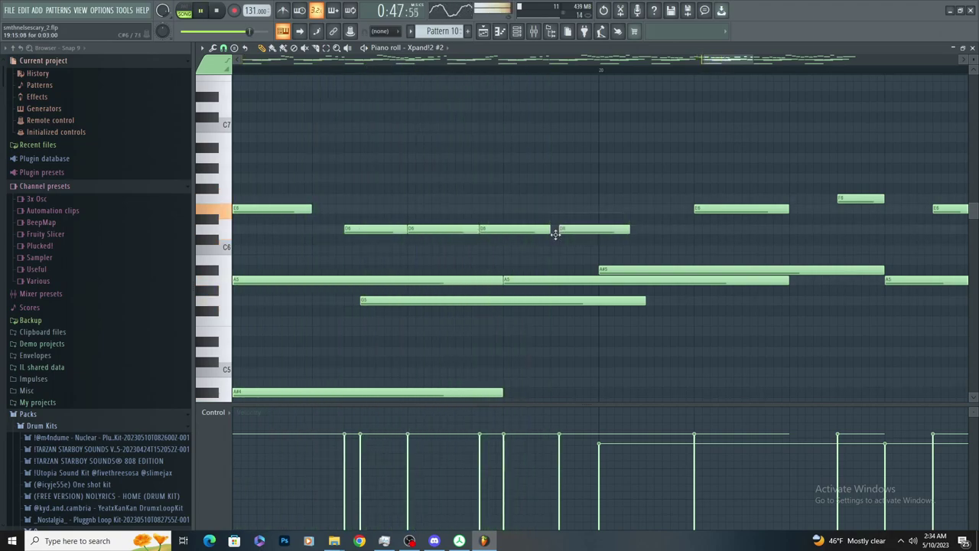
Move the last D6 of the bar 19 run up against the previous note and lengthen it into bar 20
left_click_drag(556, 234, 548, 234)
key("space")
left_click_drag(628, 230, 645, 233)
scroll(609, 247, "down", 5)
key("space")
key("space")
scroll(708, 215, "up", 4)
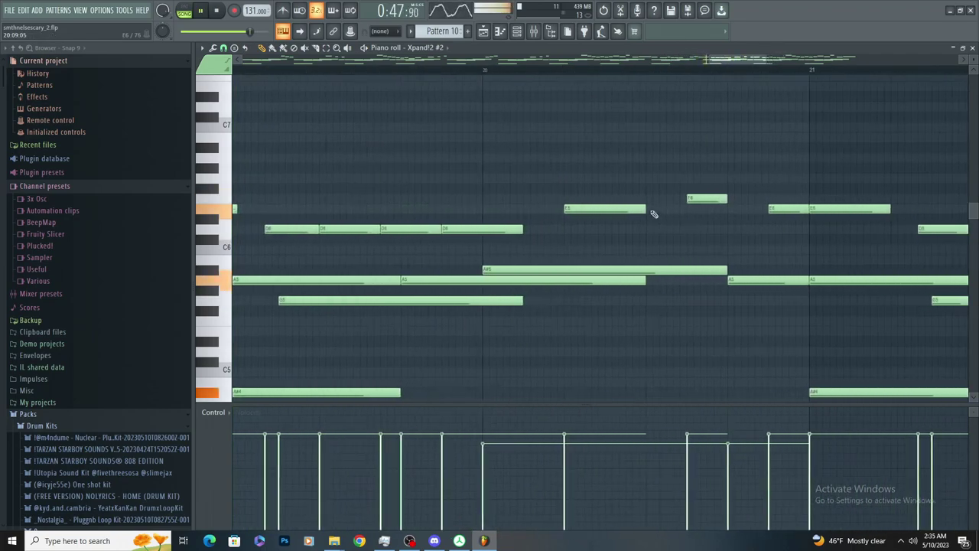
Shorten the E6 note in bar 20, add a second E6 at 20:08:00, and play the melody through bar 22
left_click_drag(619, 208, 624, 211)
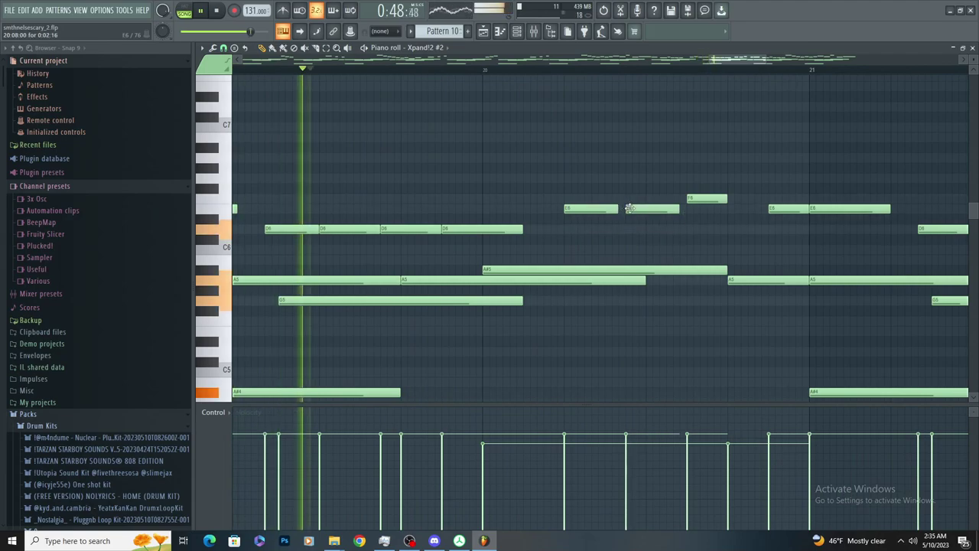
scroll(574, 221, "down", 3)
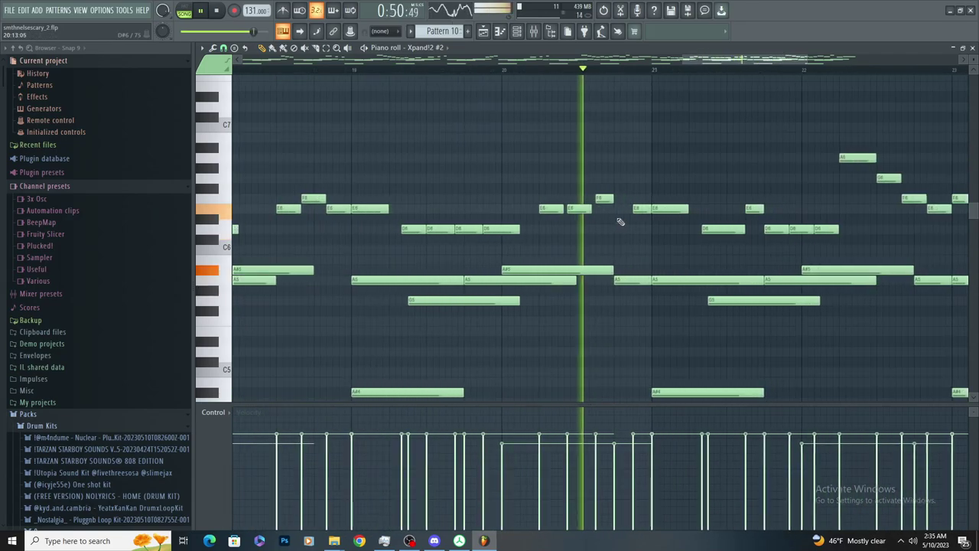
scroll(568, 229, "up", 2)
scroll(611, 206, "down", 3)
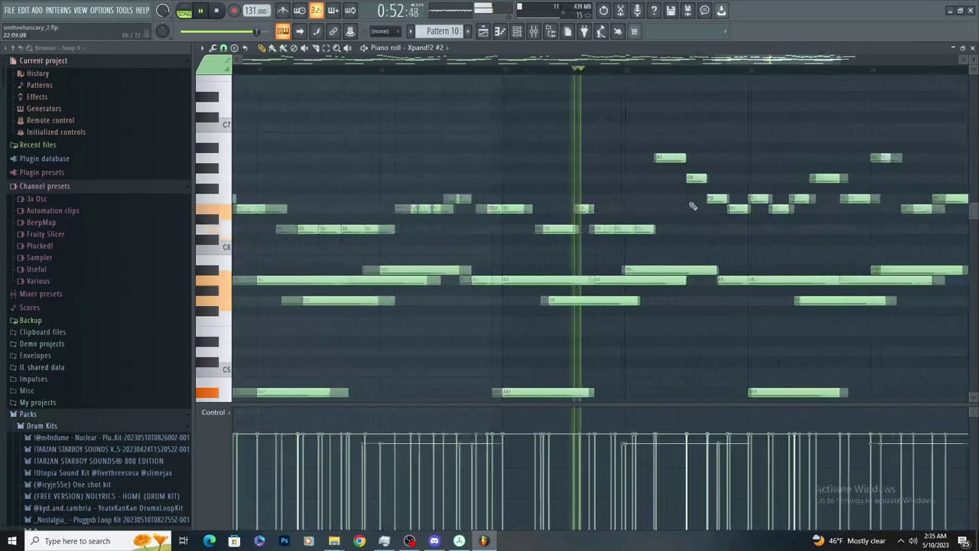
scroll(664, 210, "down", 3)
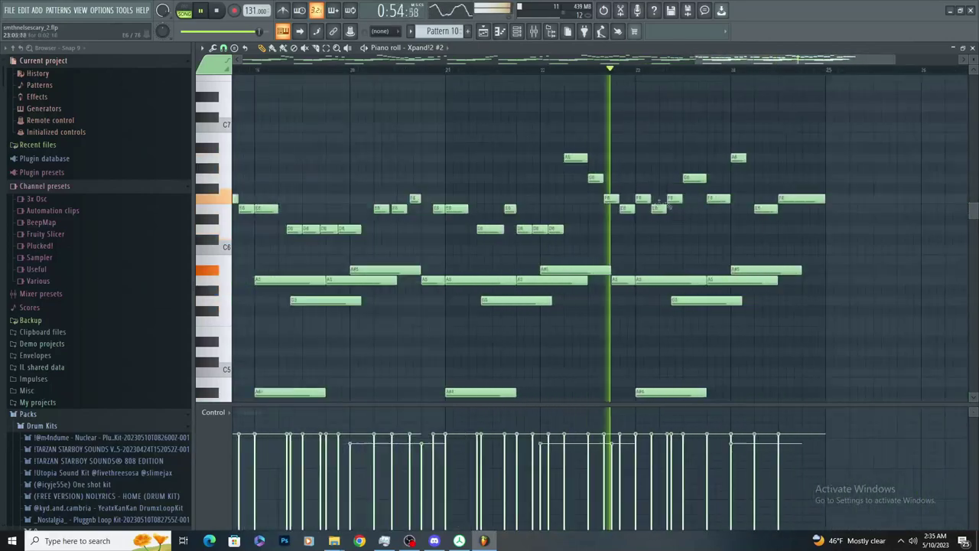
scroll(664, 212, "up", 4)
key("space")
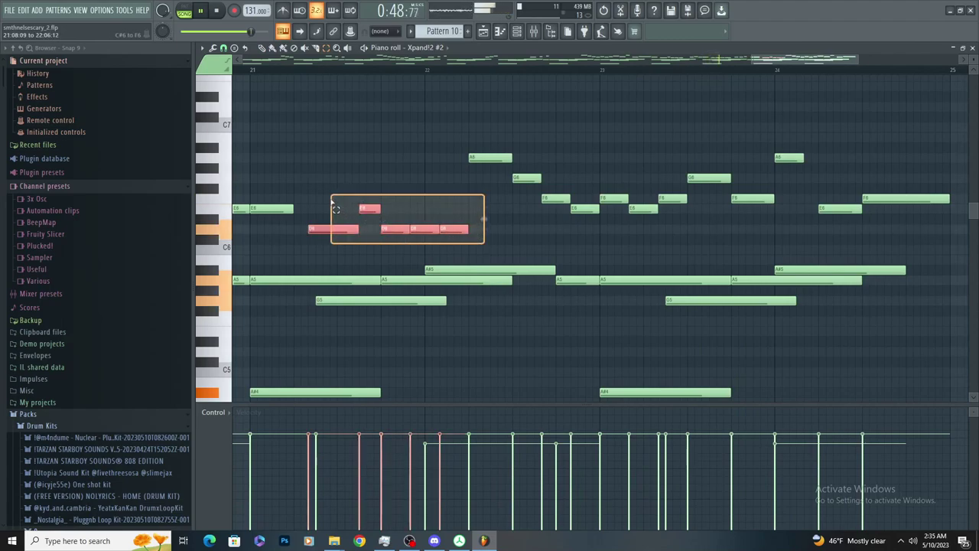
Copy the bar 21 melody phrase to bar 23 and delete the pasted E6 at the start of bar 23
left_click_drag(332, 200, 292, 199)
key("ctrl+c")
scroll(642, 190, "up", 5)
key("ctrl+v")
scroll(653, 188, "down", 5)
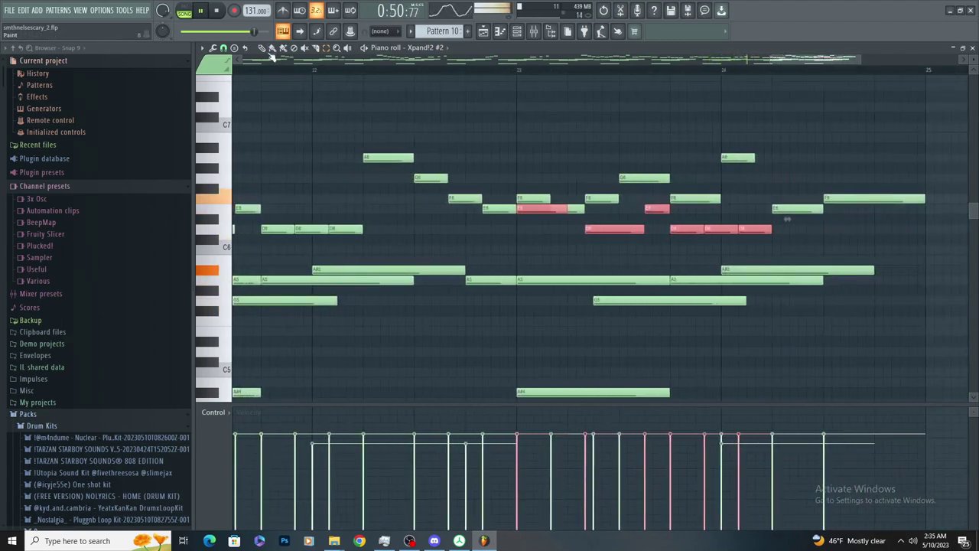
right_click(518, 209)
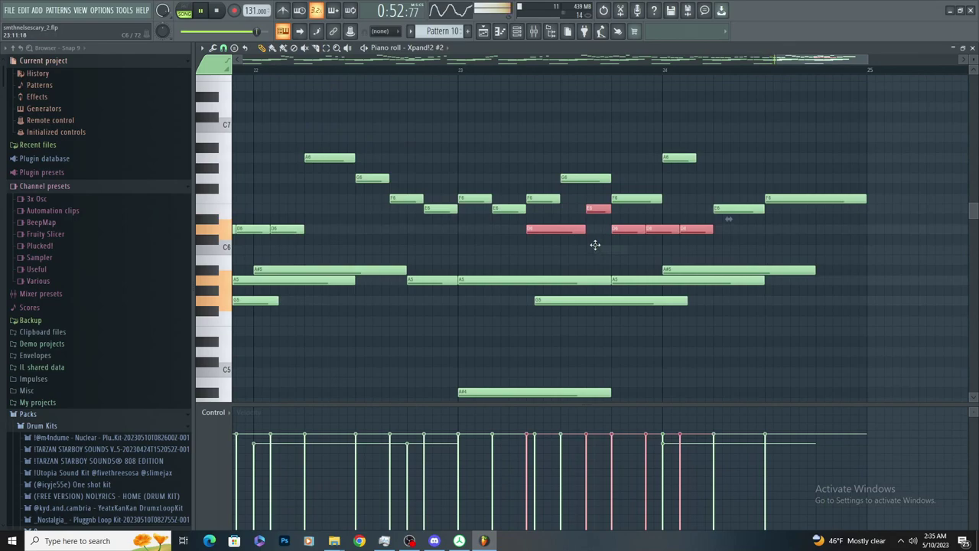
Play back bars 23 and 24 to hear the pasted notes against the existing melody
scroll(601, 233, "up", 1)
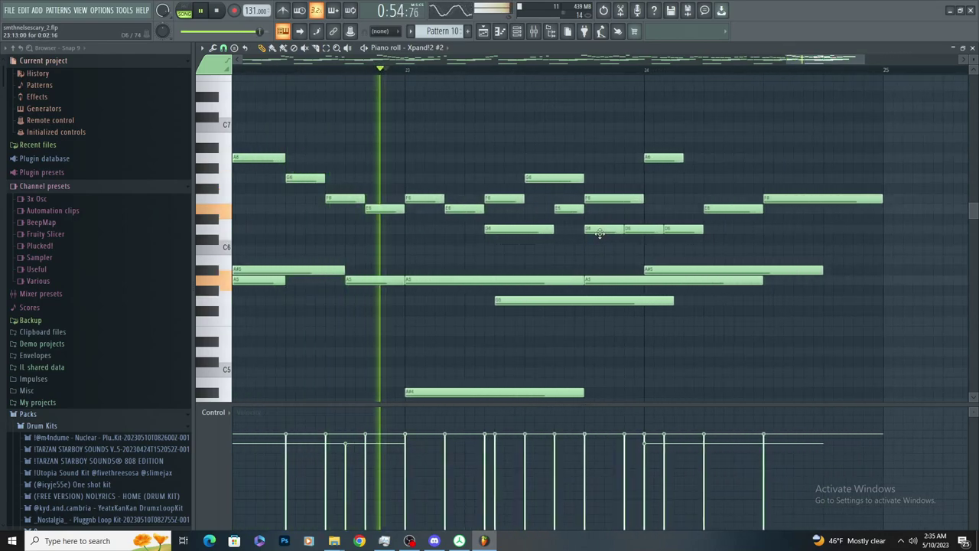
scroll(612, 221, "down", 1)
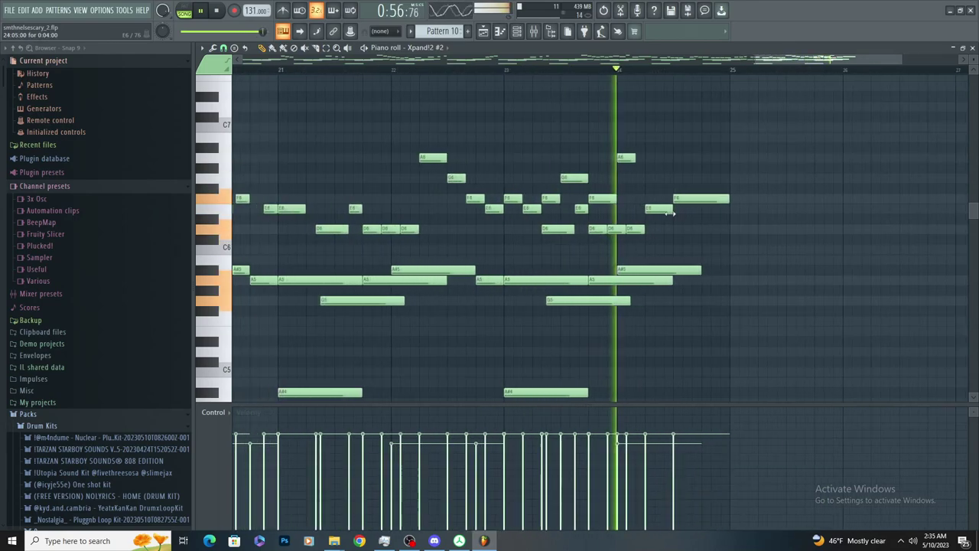
left_click(362, 71)
scroll(445, 195, "up", 2)
key("space")
key("space")
right_click(421, 228)
key("ctrl+z")
right_click(539, 227)
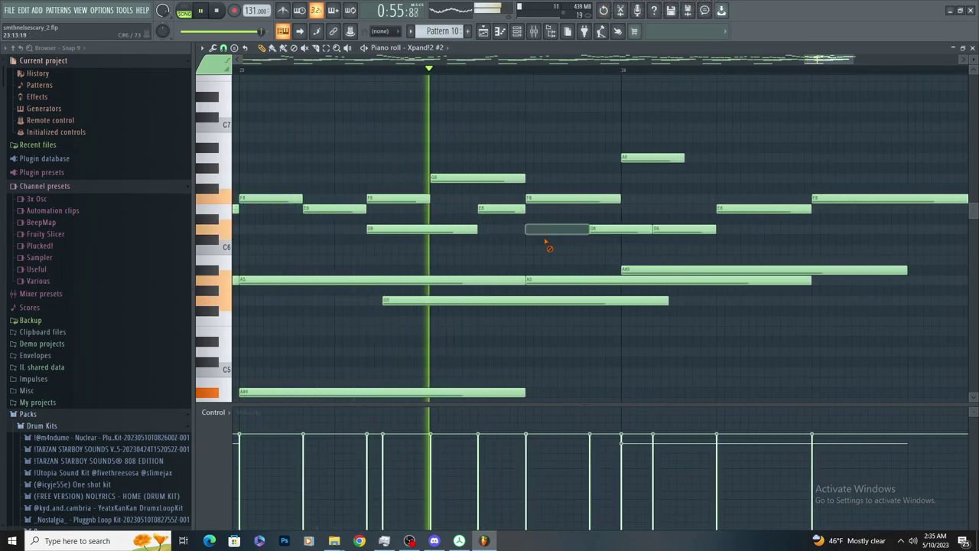
key("space")
key("ctrl+z")
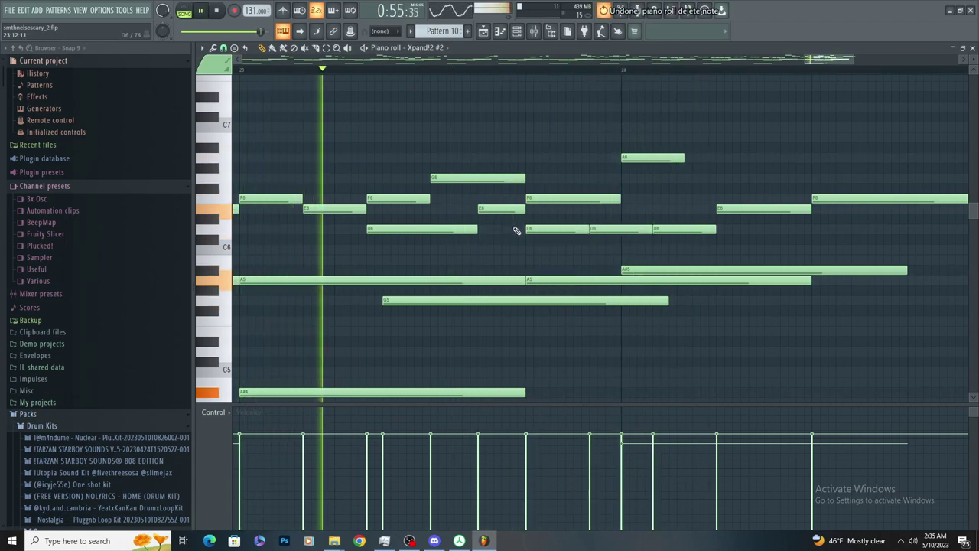
right_click(550, 228)
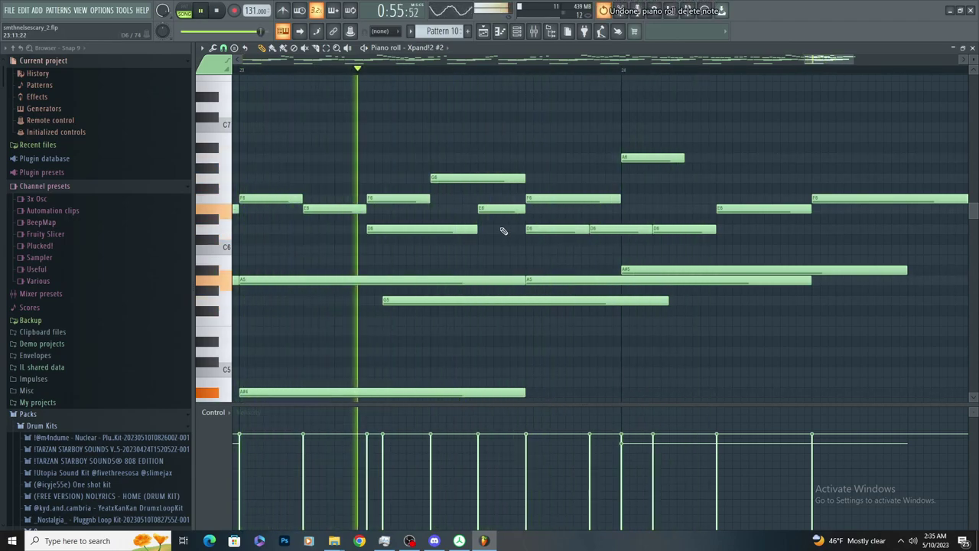
key("ctrl+z")
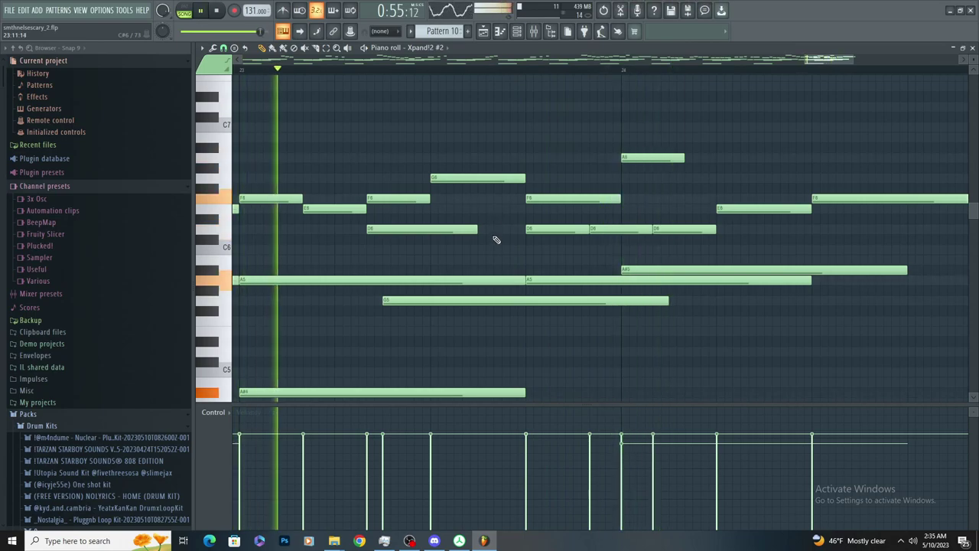
Delete the first of the three consecutive D6 notes late in bar 23
right_click(562, 230)
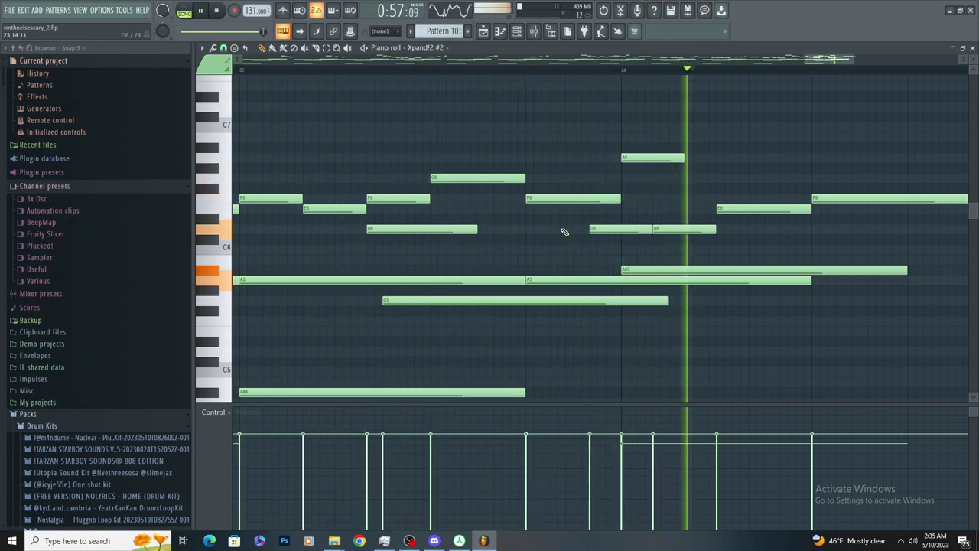
right_click(627, 231)
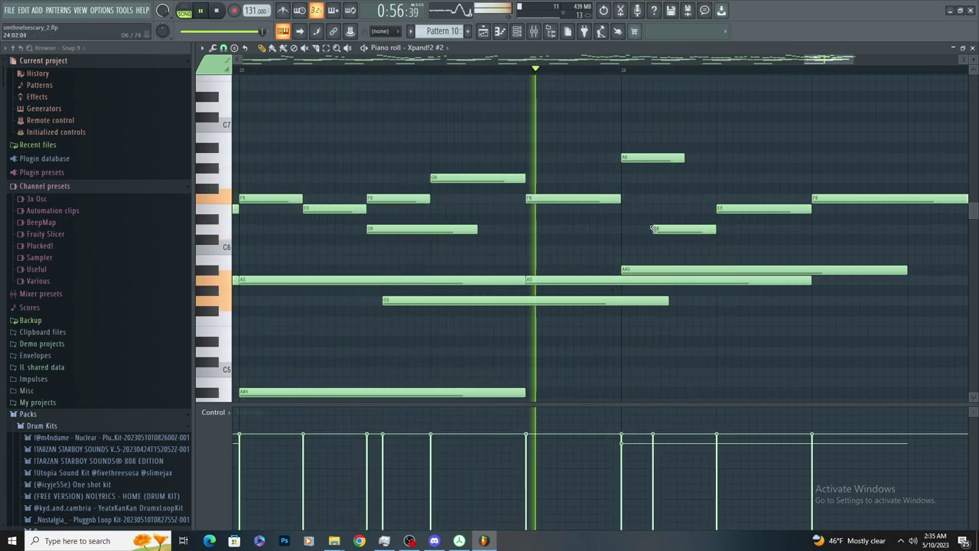
left_click_drag(661, 231, 629, 232)
key("ctrl+alt+z")
key("ctrl+alt+z")
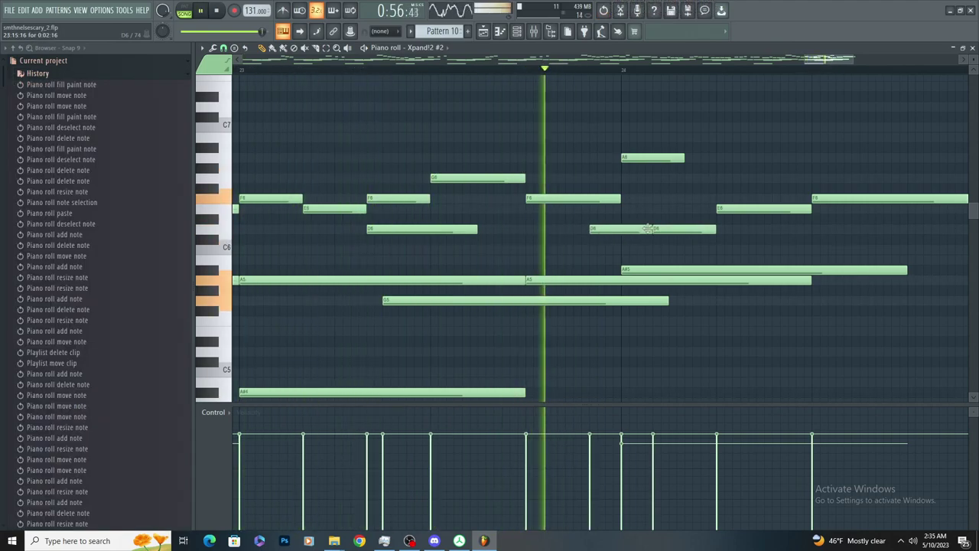
Fit the last D6 of bar 23 to two steps from 23:15:00 and place a D6 at the start of bar 24
left_click_drag(625, 243, 619, 237)
left_click(611, 228)
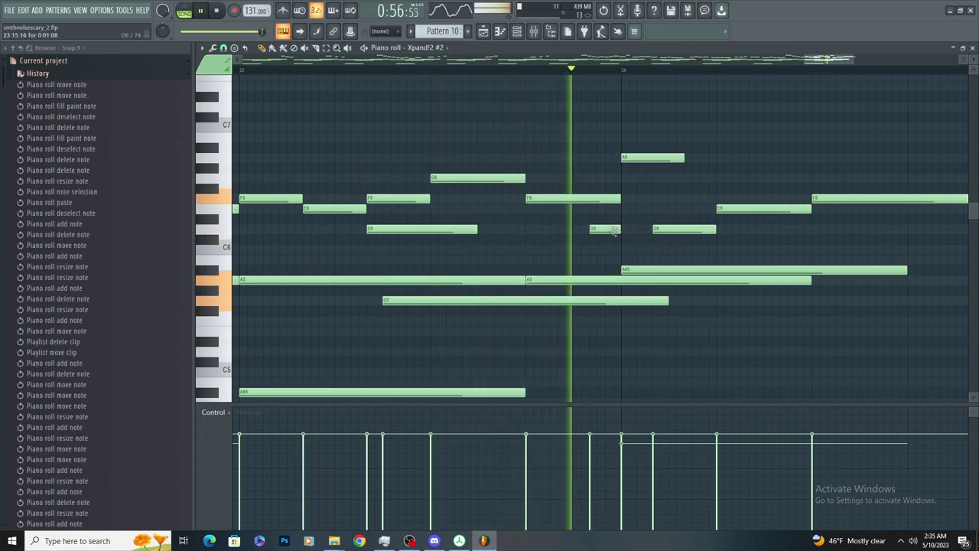
left_click(632, 229)
left_click(724, 228)
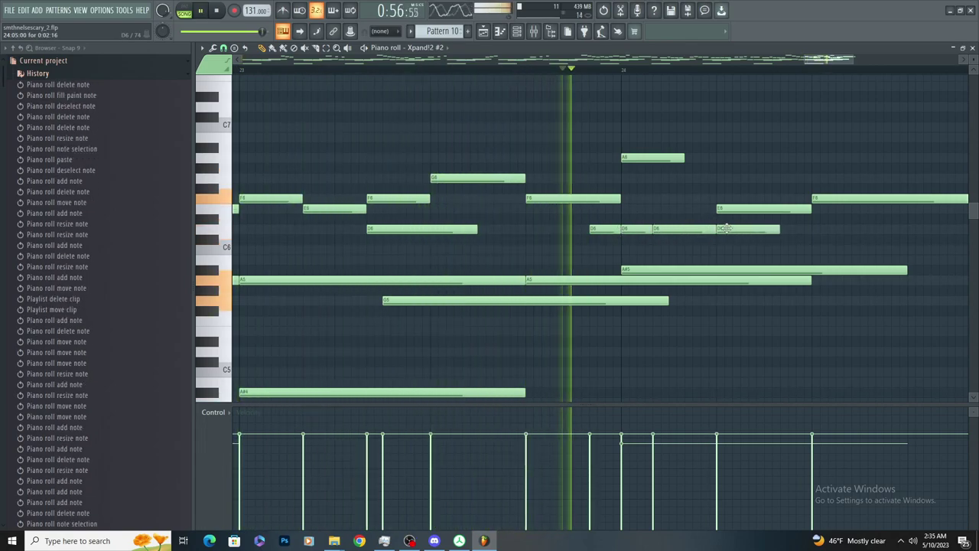
right_click(727, 228)
right_click(684, 229)
key("space")
left_click_drag(642, 240, 620, 229)
right_click(636, 228)
left_click(624, 229)
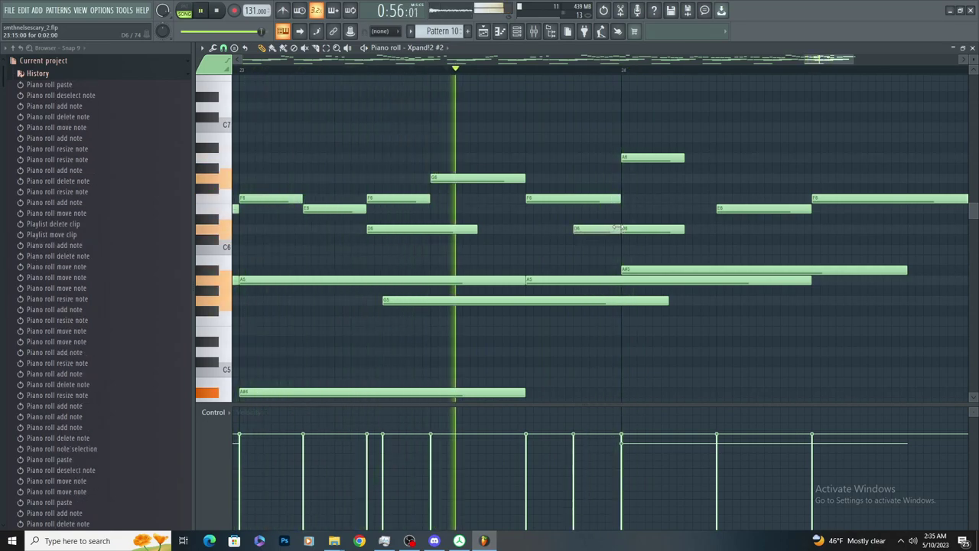
Add two more D6 notes back to back after the one at the start of bar 24
left_click(690, 229)
key("space")
left_click(690, 229)
left_click(712, 331)
right_click(720, 331)
scroll(594, 296, "down", 2)
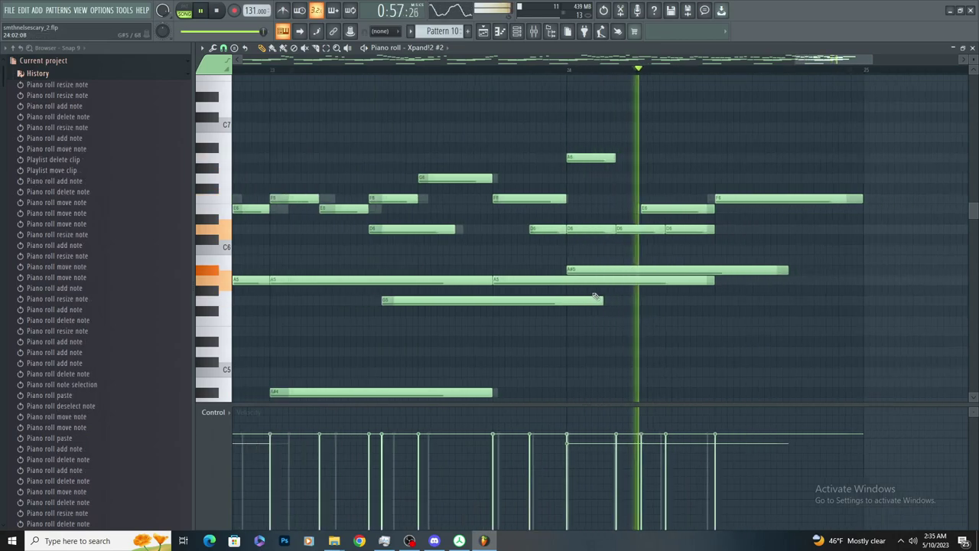
Add three consecutive E6 notes beneath the final long F6 note in bar 24
scroll(650, 267, "up", 2)
scroll(675, 254, "down", 4)
scroll(676, 256, "up", 3)
left_click(655, 229)
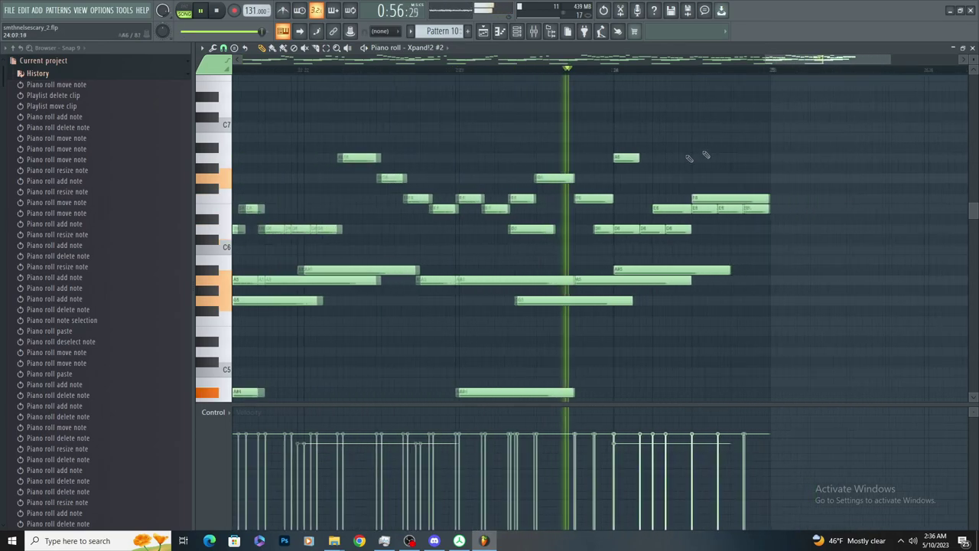
Replay the phrase leading into bar 23 and delete the long D6 note in the middle of bar 23
scroll(693, 158, "up", 3)
scroll(570, 145, "down", 3)
left_click(277, 71)
scroll(397, 103, "up", 3)
left_click(476, 117)
right_click(482, 118)
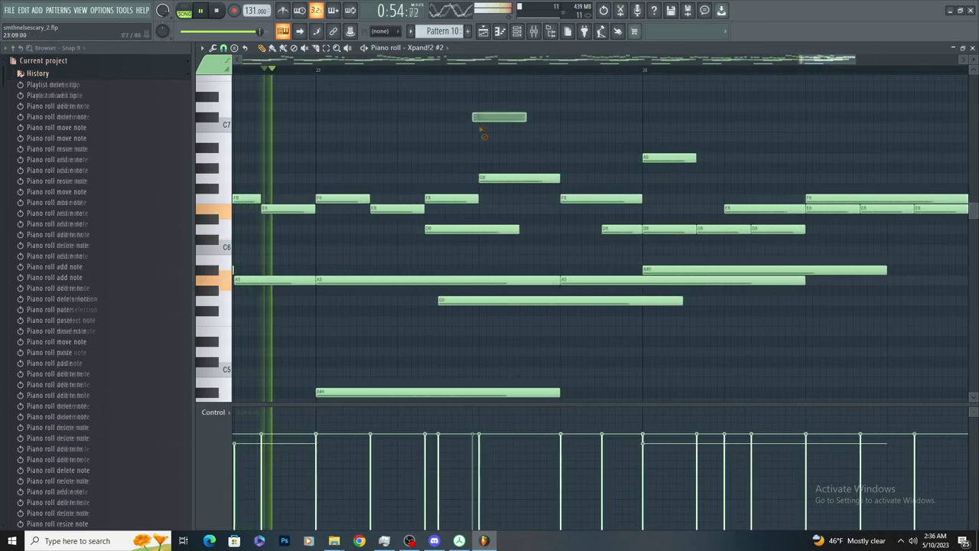
right_click(484, 124)
left_click(484, 229)
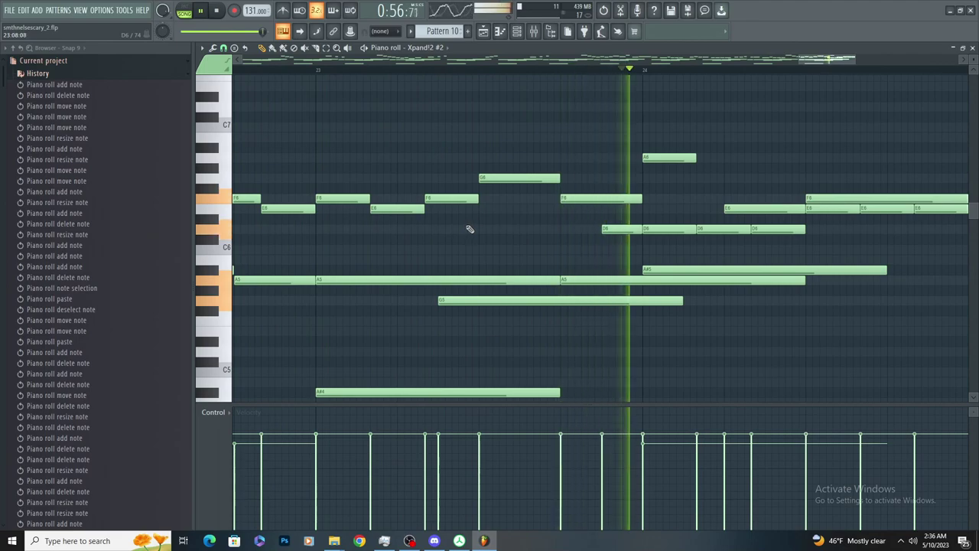
Place D6 notes at 23:06:08 and 23:09:00, and delete the D6 at the end of bar 23
left_click_drag(513, 229, 479, 227)
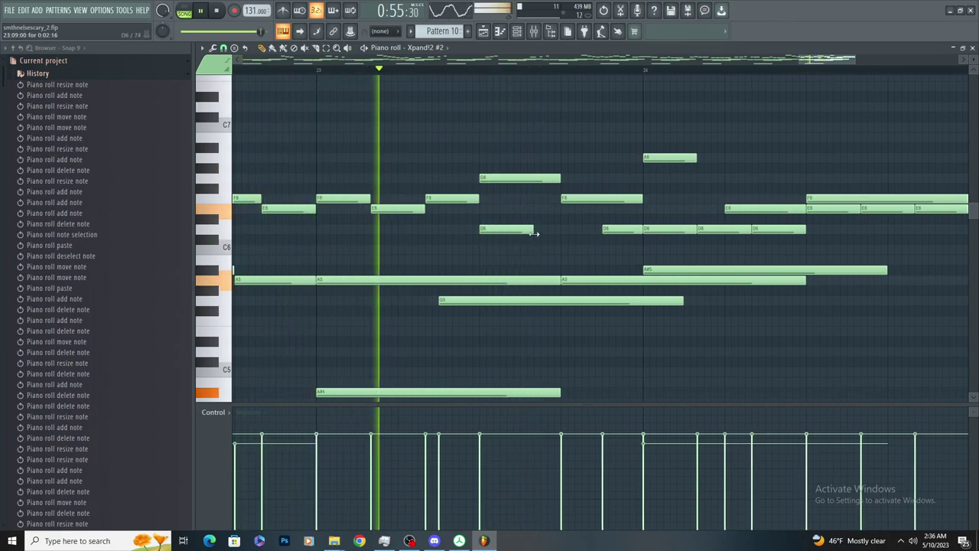
left_click(433, 229)
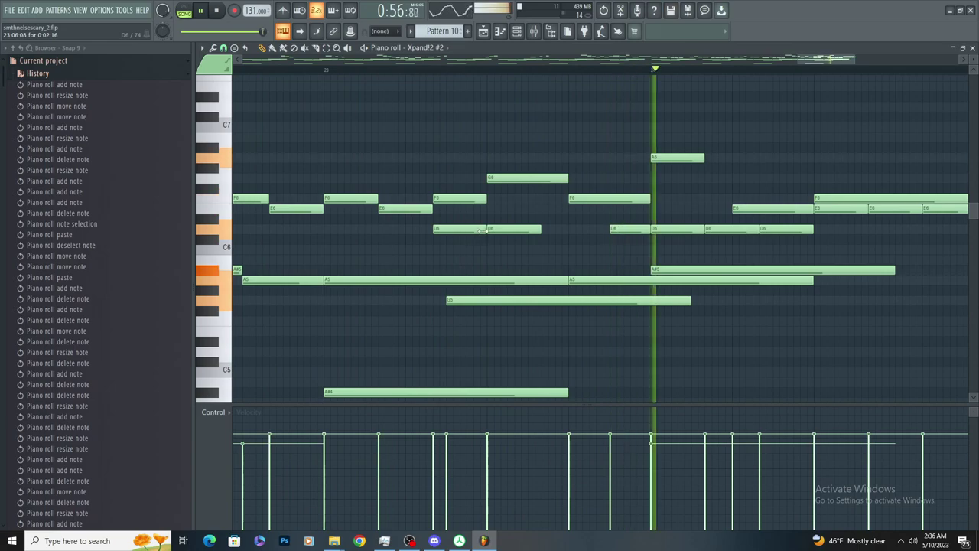
right_click(629, 230)
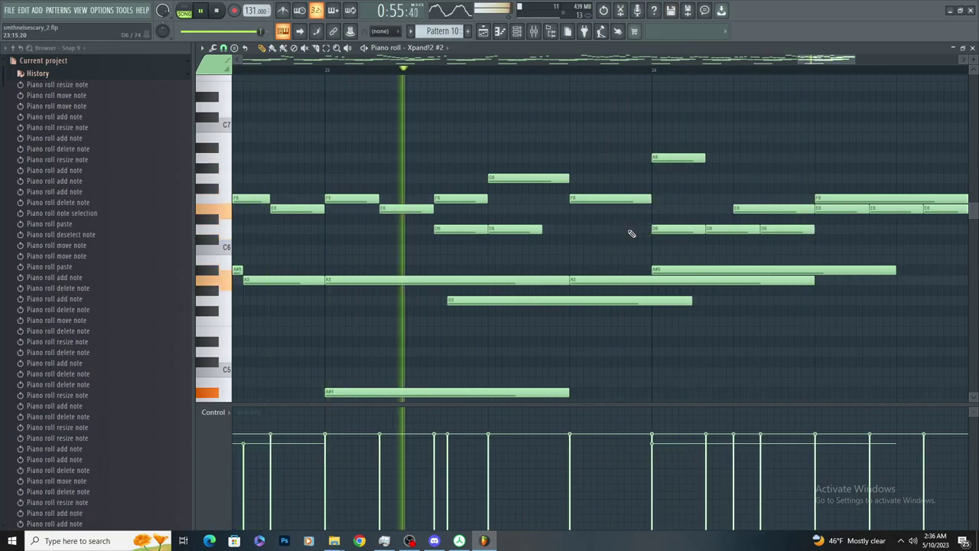
Play back the melody across bars 17 to 24 to check how the reworked phrases flow together
scroll(630, 231, "down", 4)
left_click(259, 70)
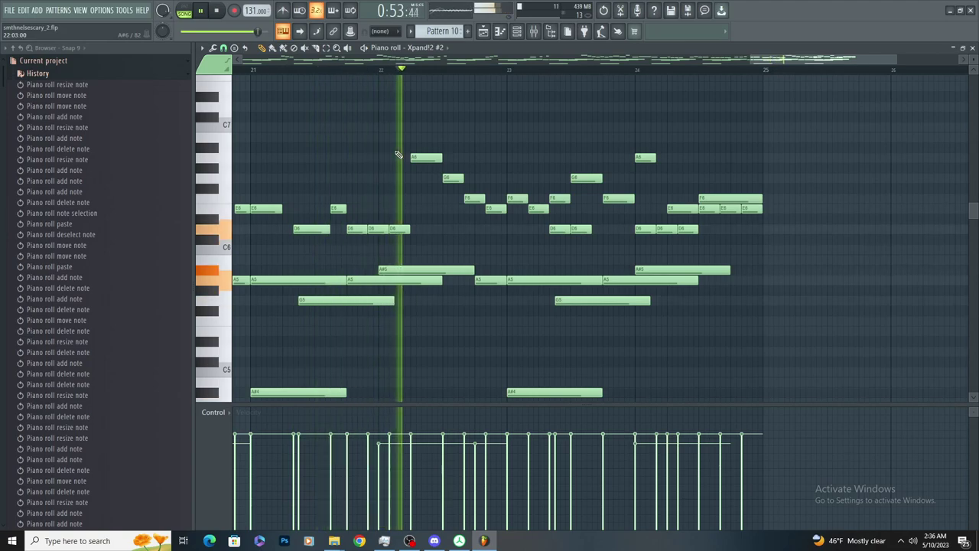
scroll(368, 173, "down", 5)
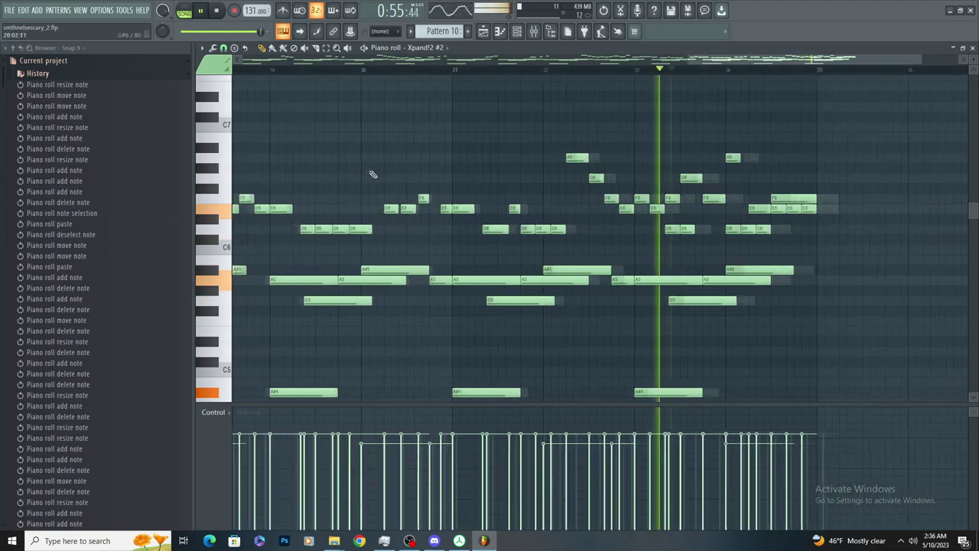
left_click(654, 72)
scroll(688, 99, "up", 4)
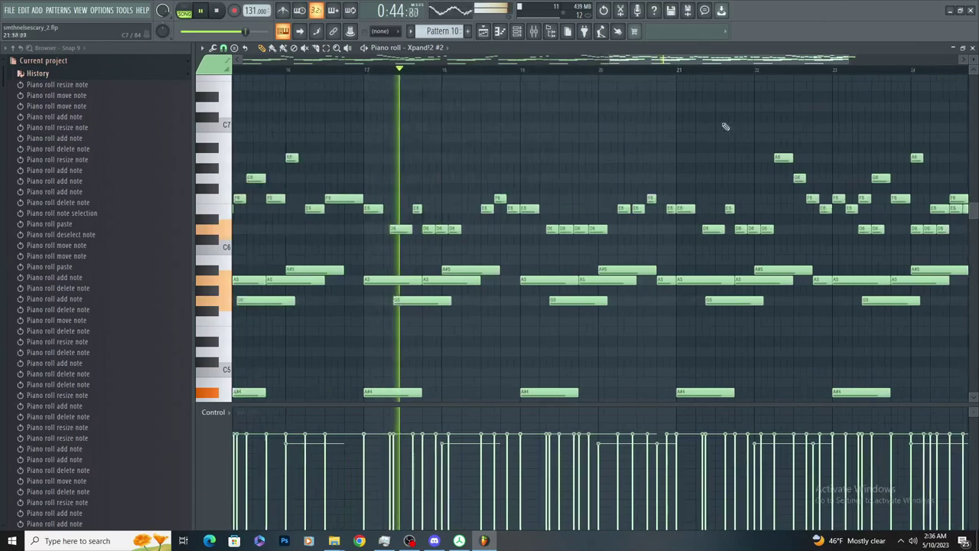
scroll(535, 157, "up", 2)
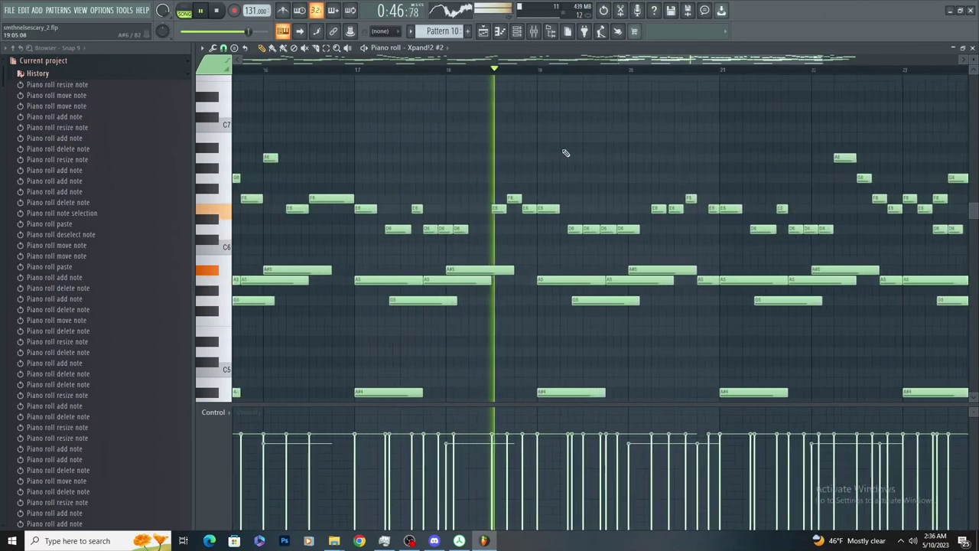
scroll(656, 274, "down", 4)
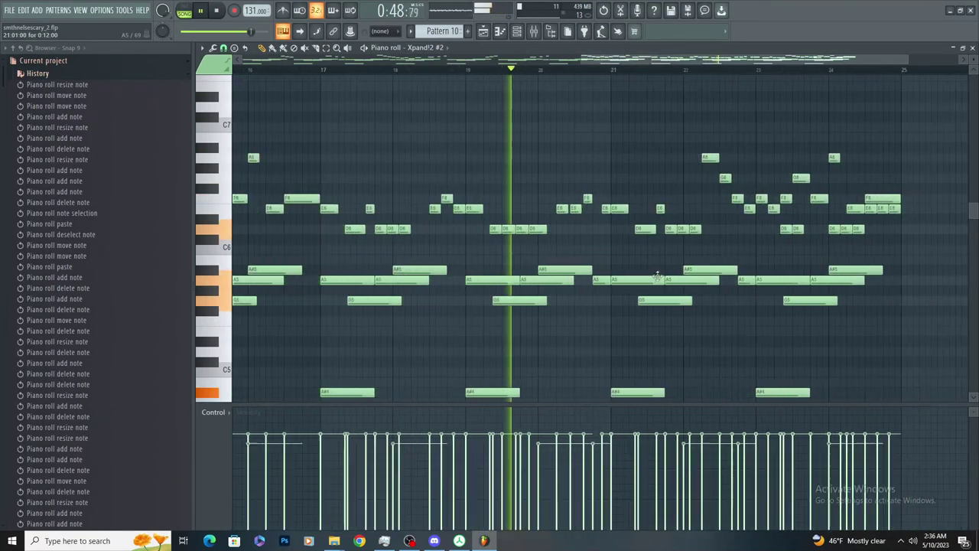
Replay the melody and delete the second of the four consecutive D6 notes in bar 19
left_click(391, 72)
scroll(514, 126, "up", 1)
scroll(502, 217, "up", 3)
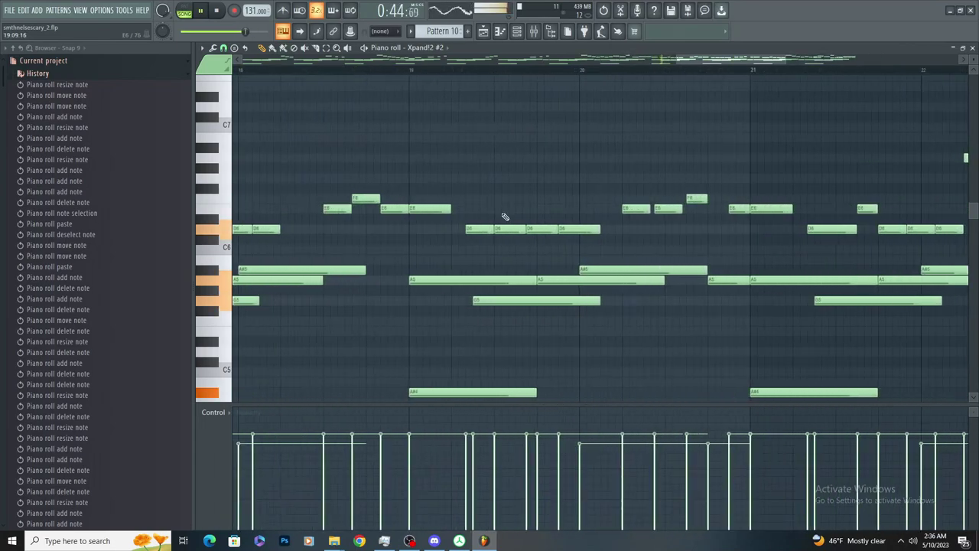
right_click(516, 229)
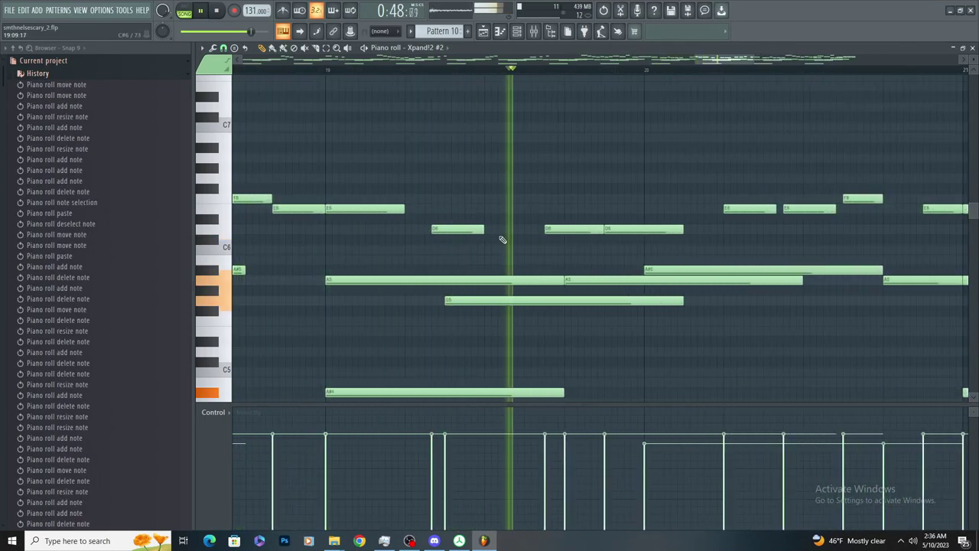
Play on through bar 23 and delete the D6 note at 23:09:00
scroll(538, 245, "down", 3)
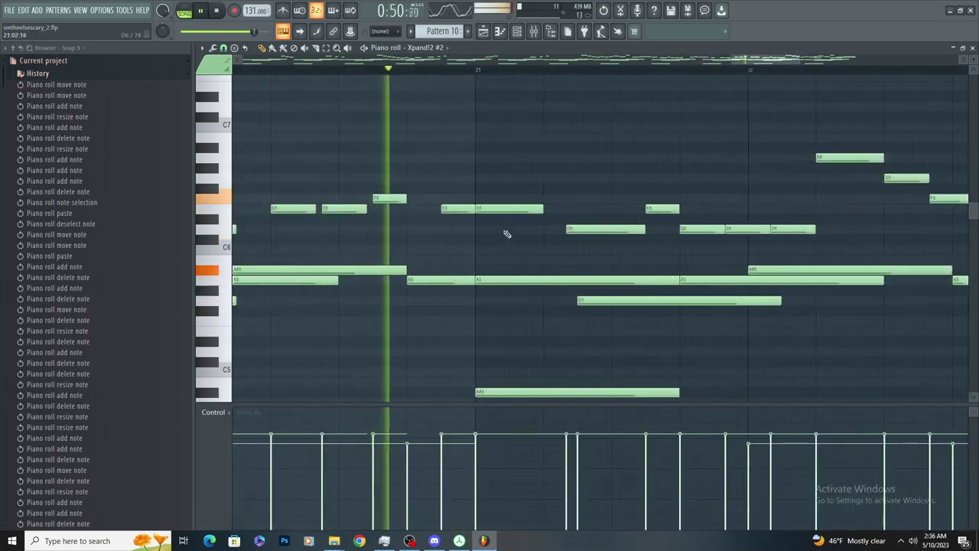
scroll(541, 218, "up", 2)
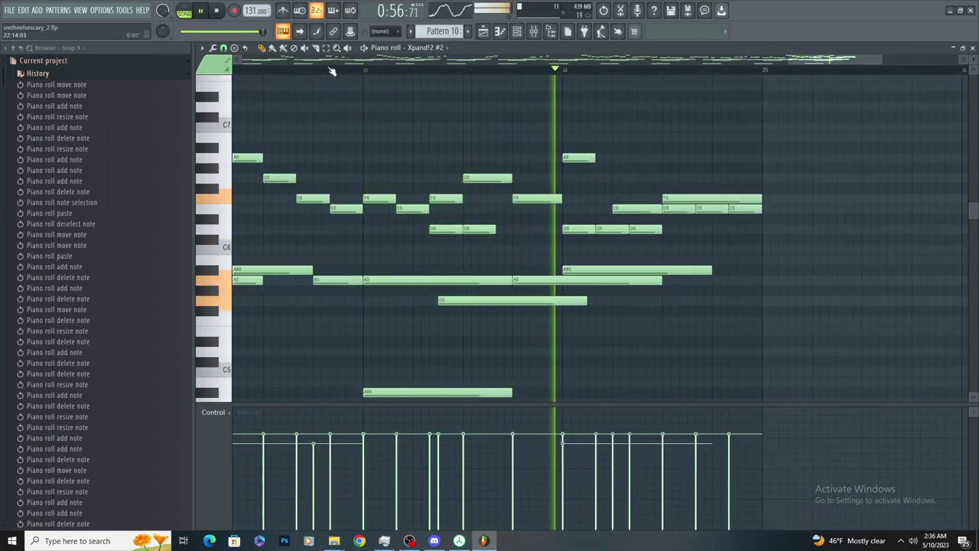
scroll(452, 125, "up", 2)
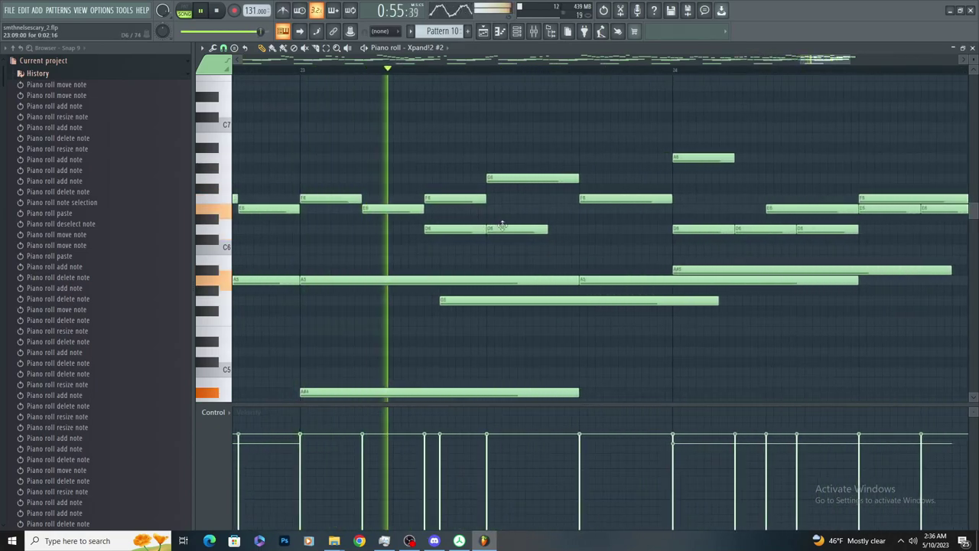
scroll(391, 155, "down", 2)
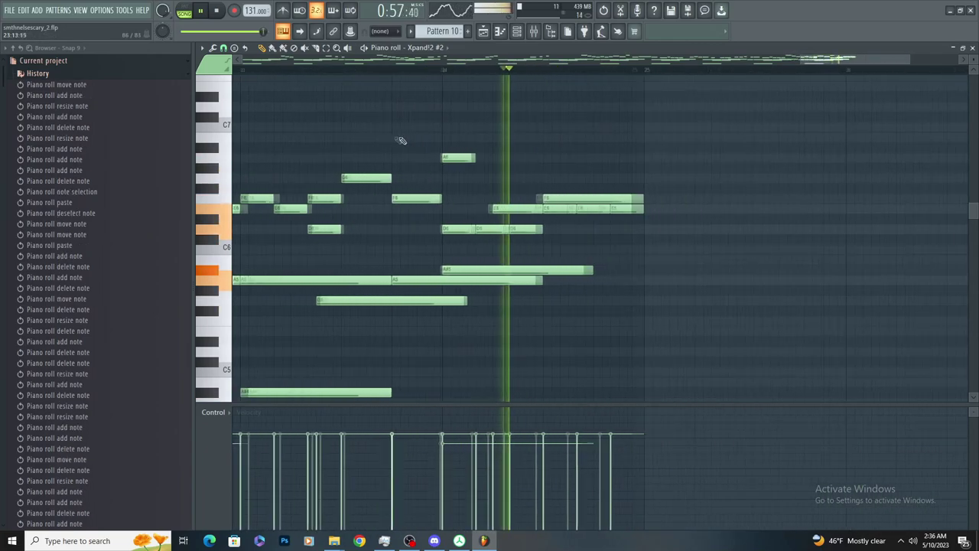
Try the bar 24 phrase without its third D6 note and put the note back
scroll(494, 171, "up", 2)
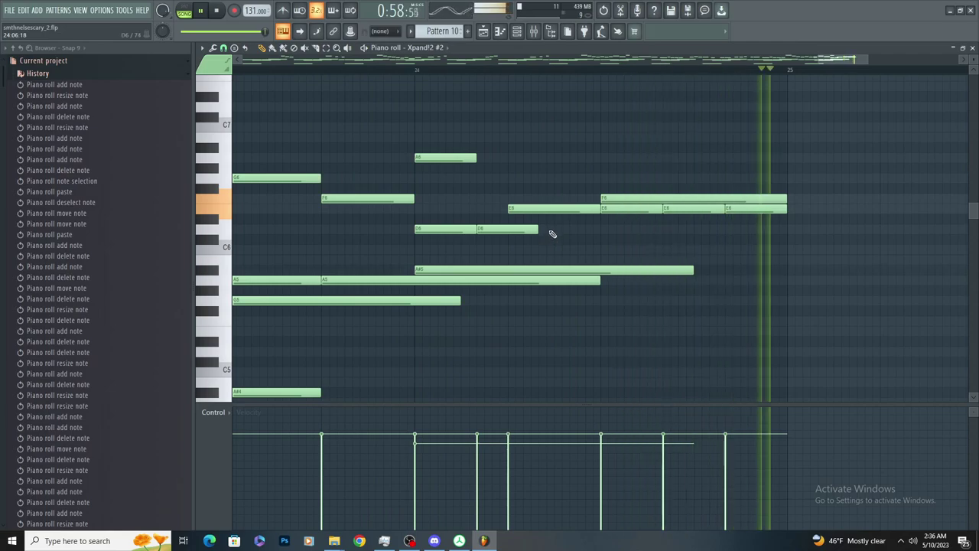
left_click(546, 229)
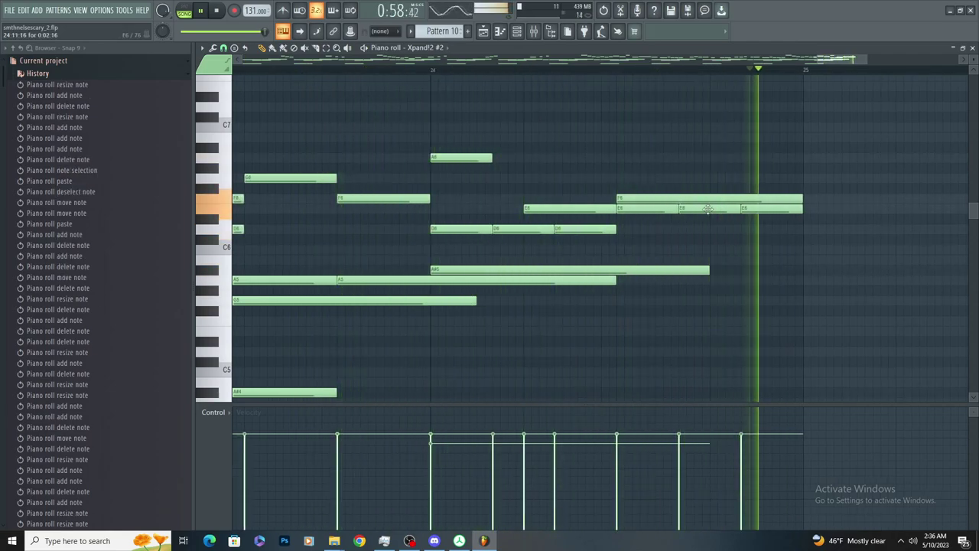
left_click_drag(709, 207, 710, 216)
scroll(564, 160, "down", 6)
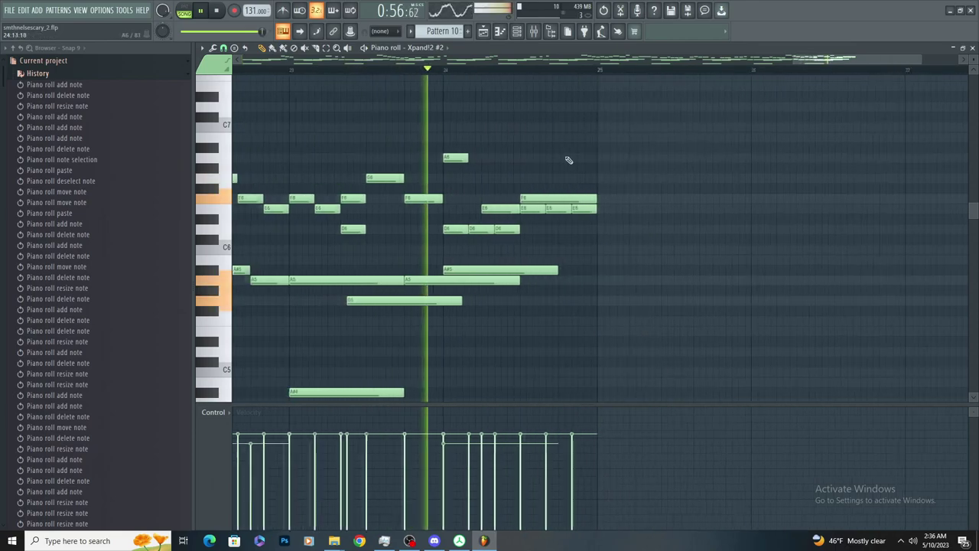
Save the project and close the program
left_click(316, 48)
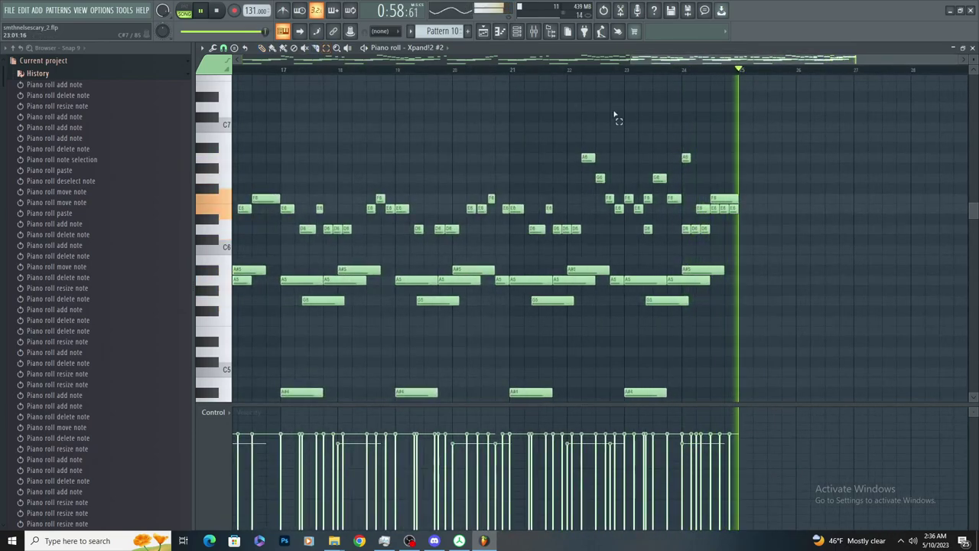
left_click(9, 10)
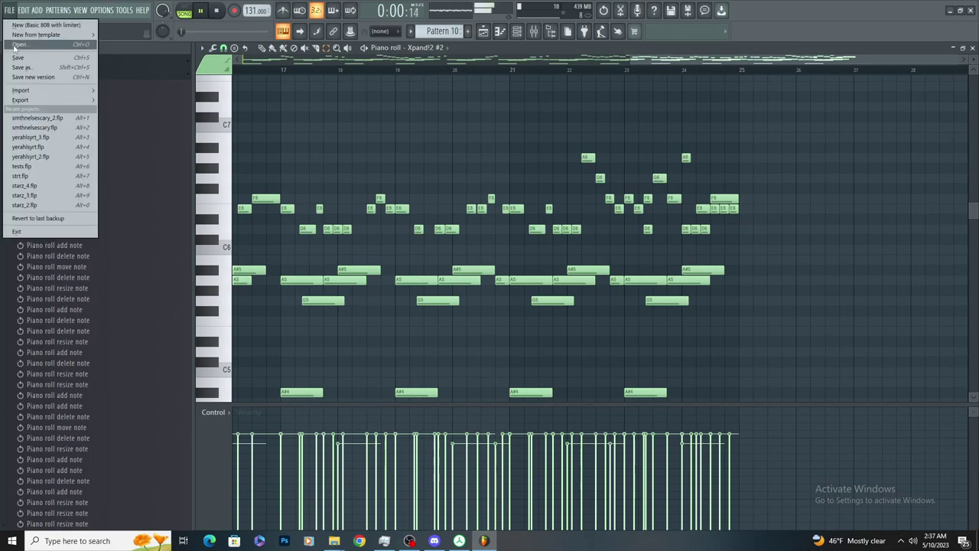
left_click(22, 57)
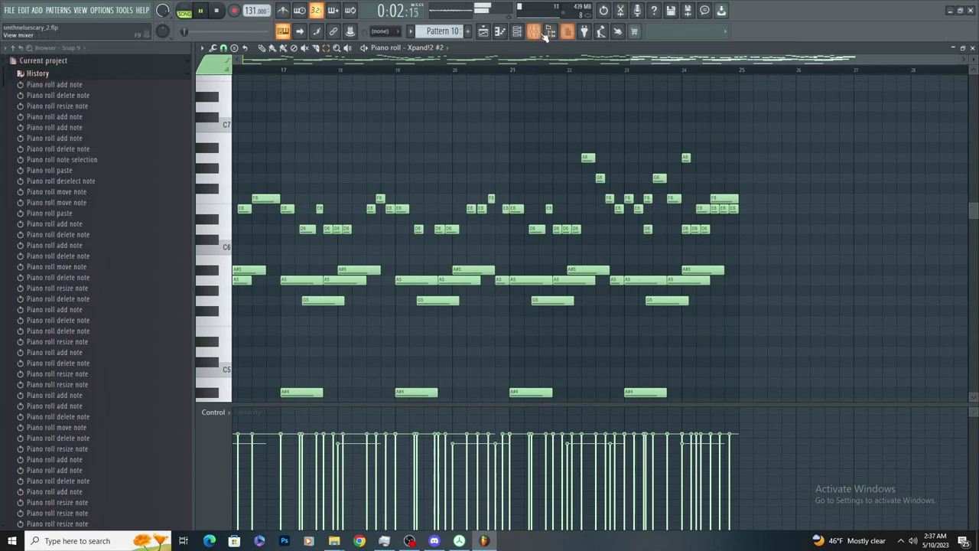
left_click(970, 11)
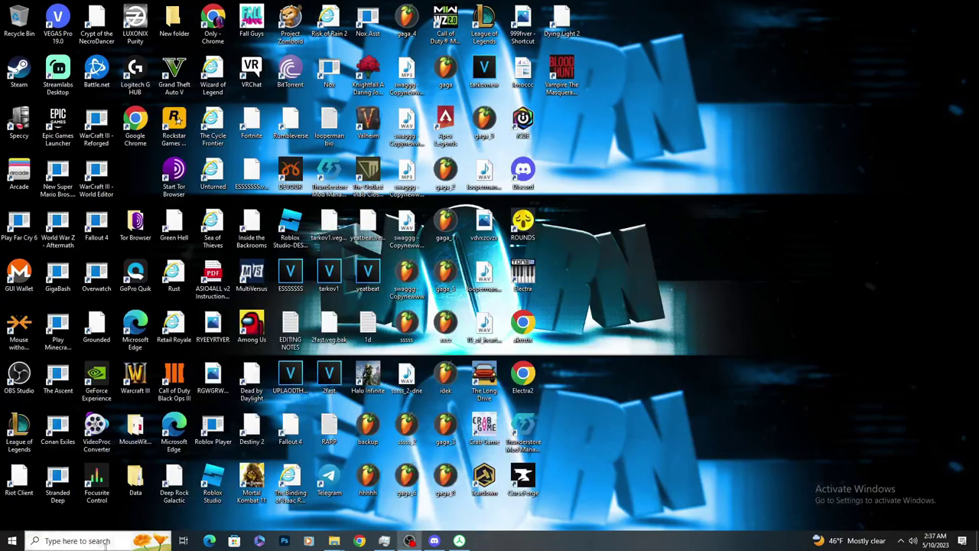
Relaunch FL Studio and load the recent project smthnelsescary_2.flp
key("super")
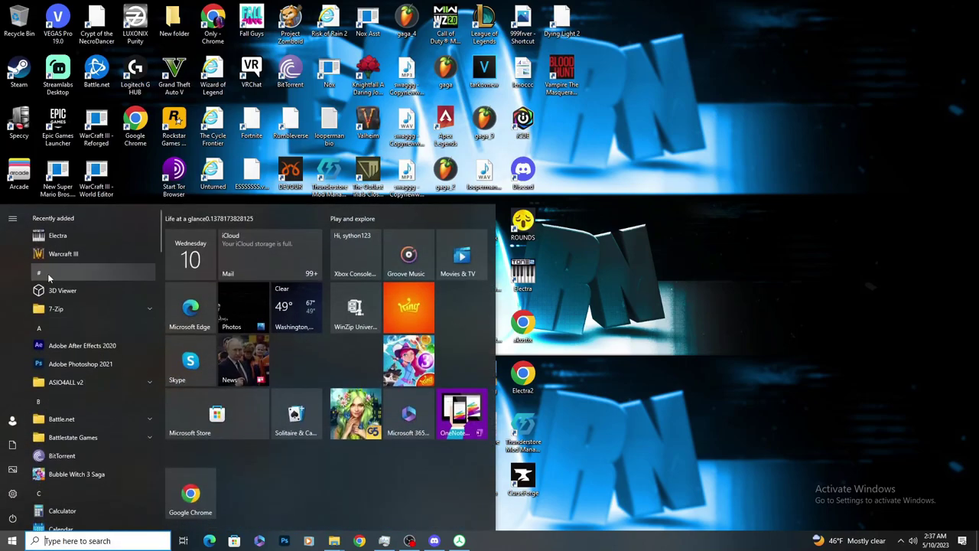
type("fl")
left_click(67, 263)
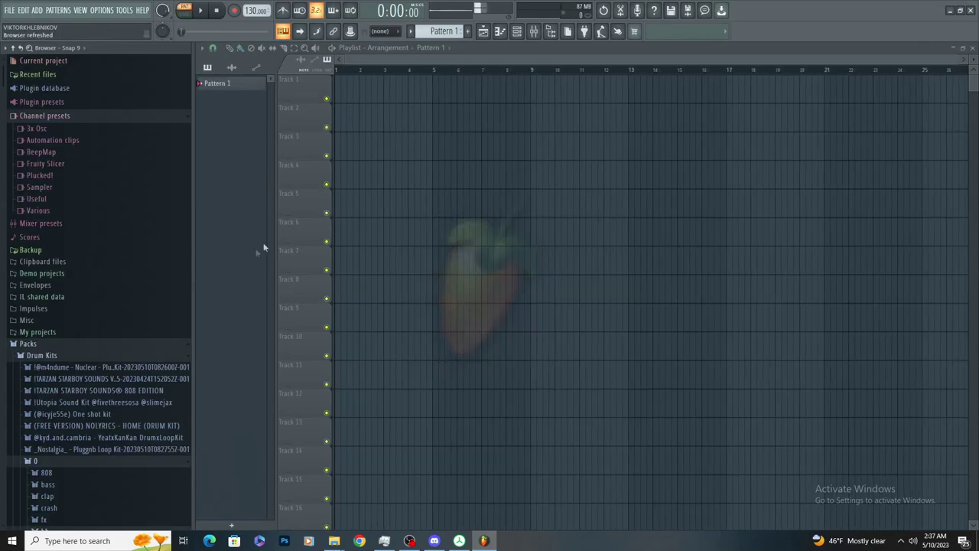
left_click(11, 11)
left_click(37, 117)
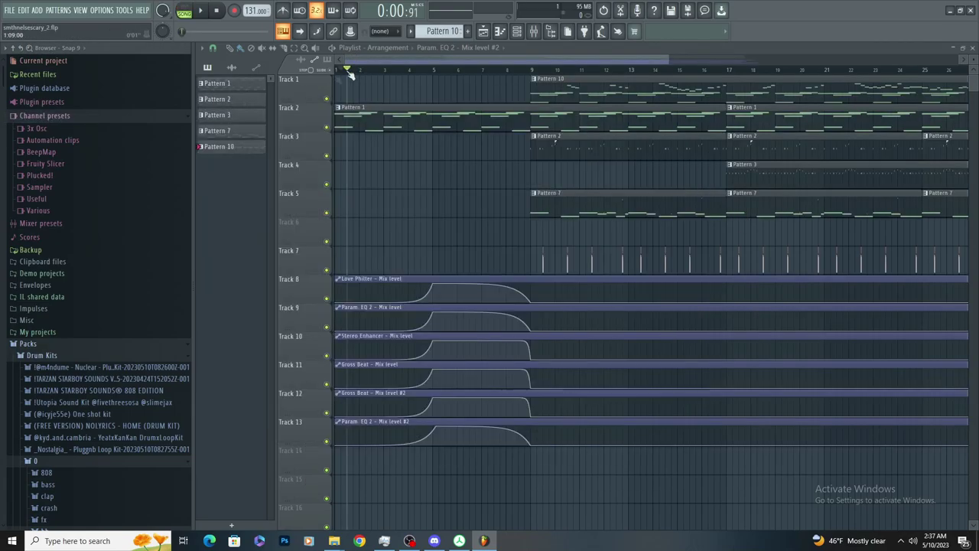
Play the arrangement from its opening bars and look over the full playlist
scroll(396, 130, "down", 3)
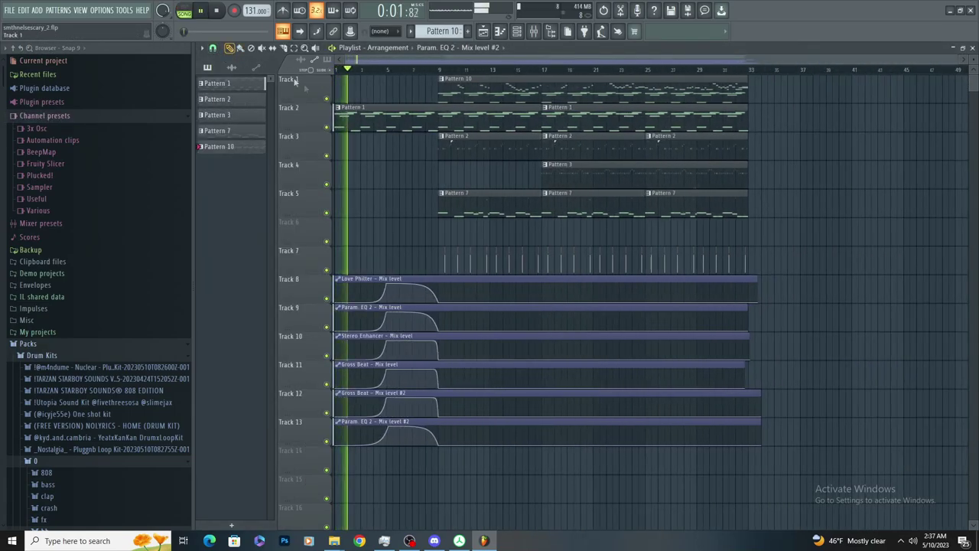
scroll(316, 107, "up", 3)
scroll(378, 158, "down", 3)
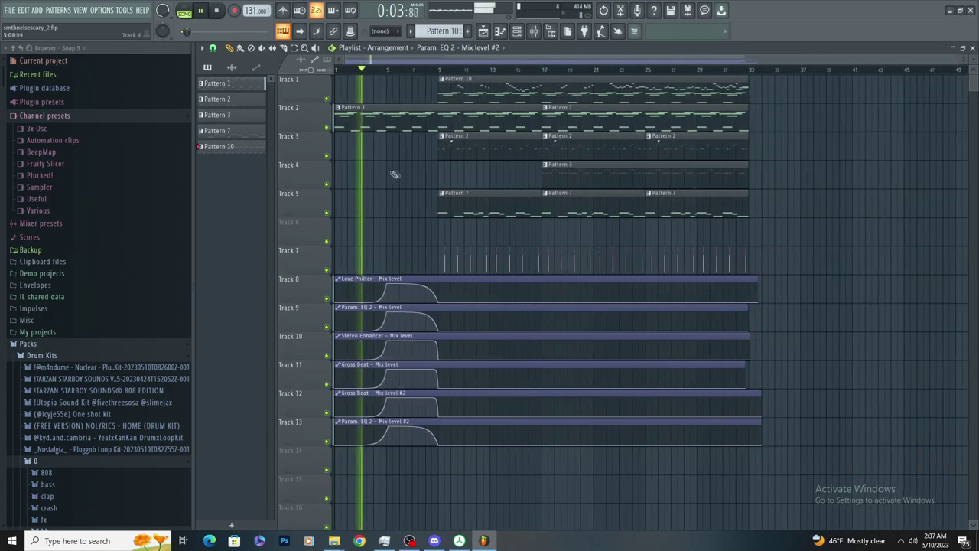
scroll(379, 158, "up", 2)
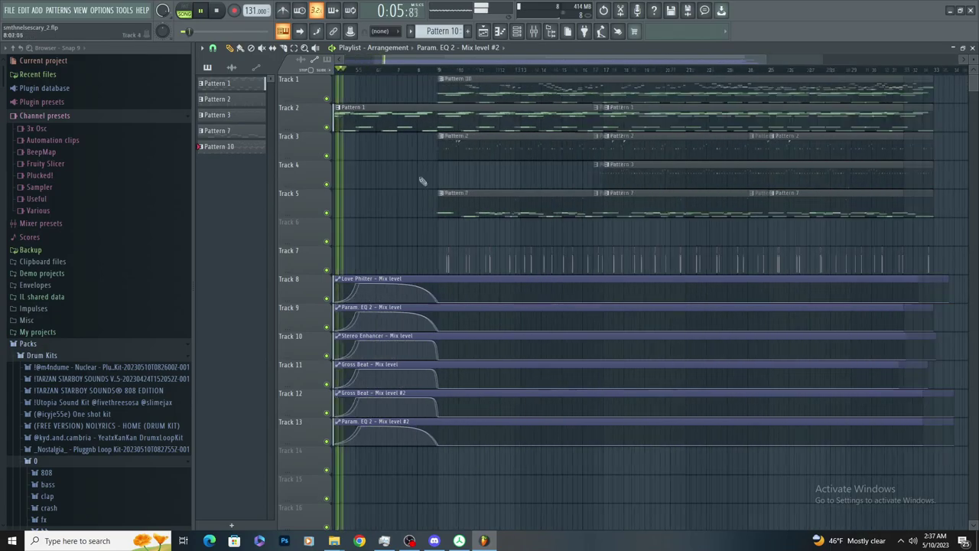
scroll(378, 159, "down", 2)
Play the arrangement past bar 9 and examine the clips on the melody and drum tracks
scroll(97, 335, "down", 5)
left_click(82, 273)
left_click(82, 277)
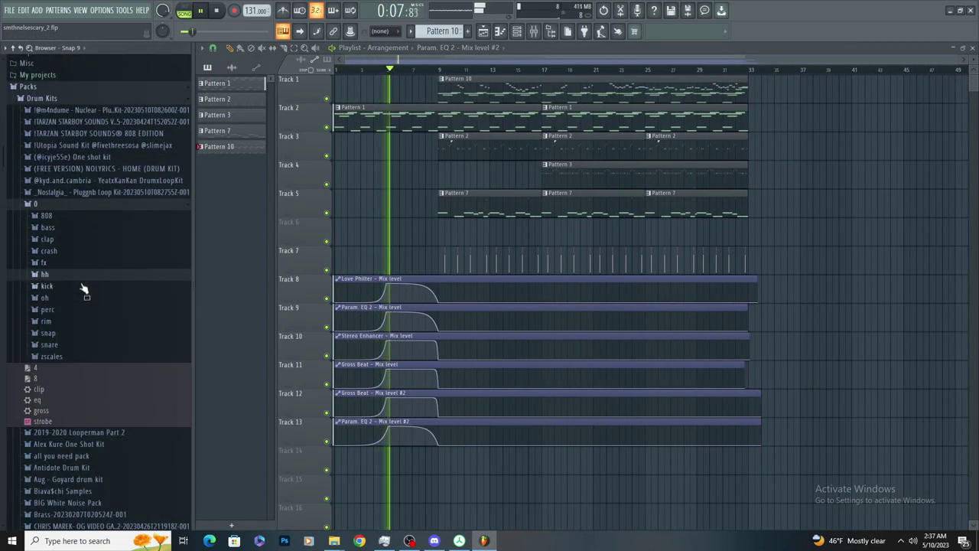
scroll(341, 243, "up", 1)
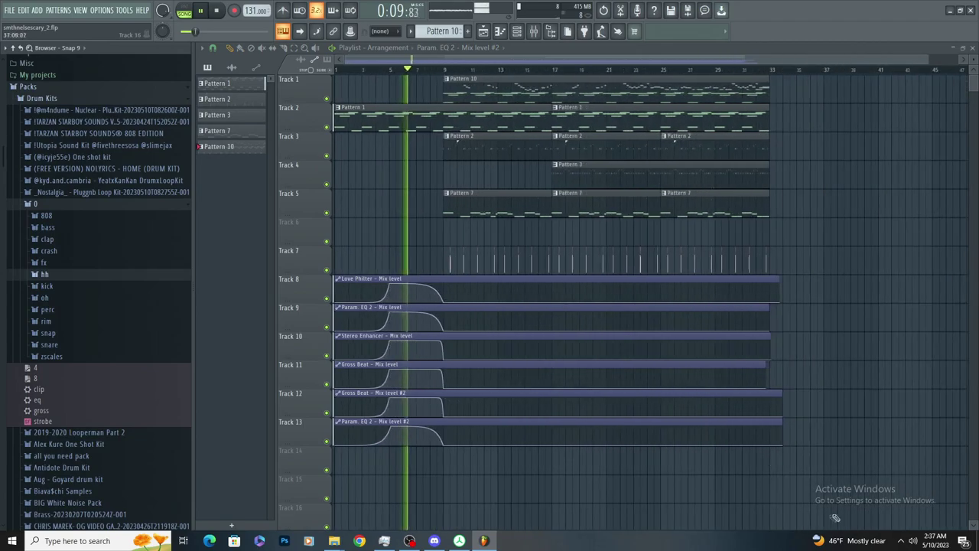
left_click(912, 541)
scroll(475, 253, "up", 3)
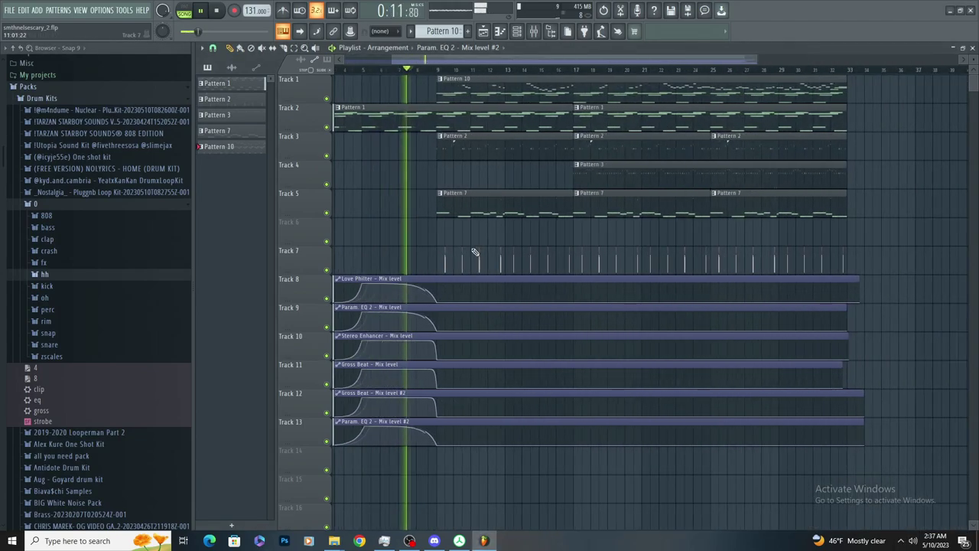
scroll(474, 244, "up", 2)
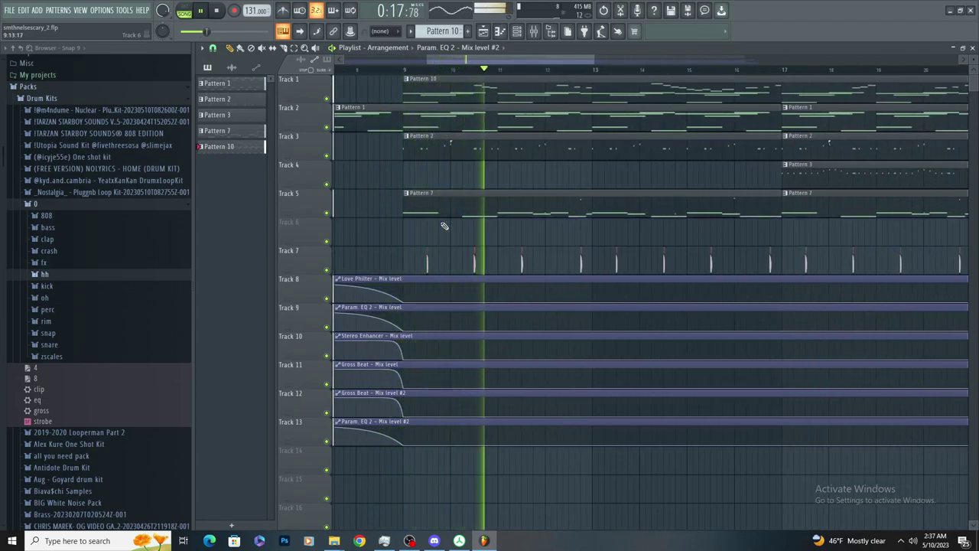
scroll(443, 226, "down", 2)
scroll(523, 195, "up", 2)
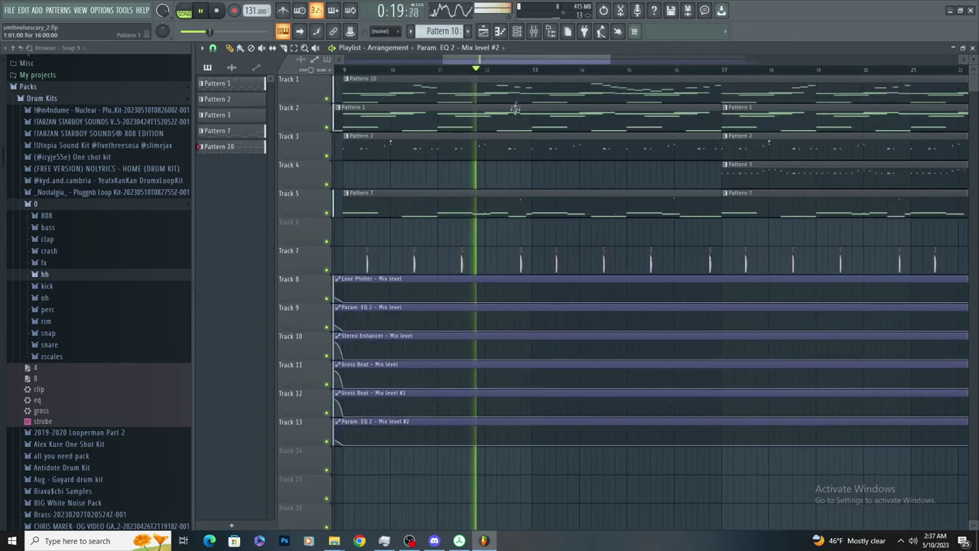
Open the Xpand!2 #2 notes of Pattern 10 and select all melody notes from C6 upward, through bar 24
left_click(518, 110)
double_click(515, 98)
scroll(459, 149, "down", 4)
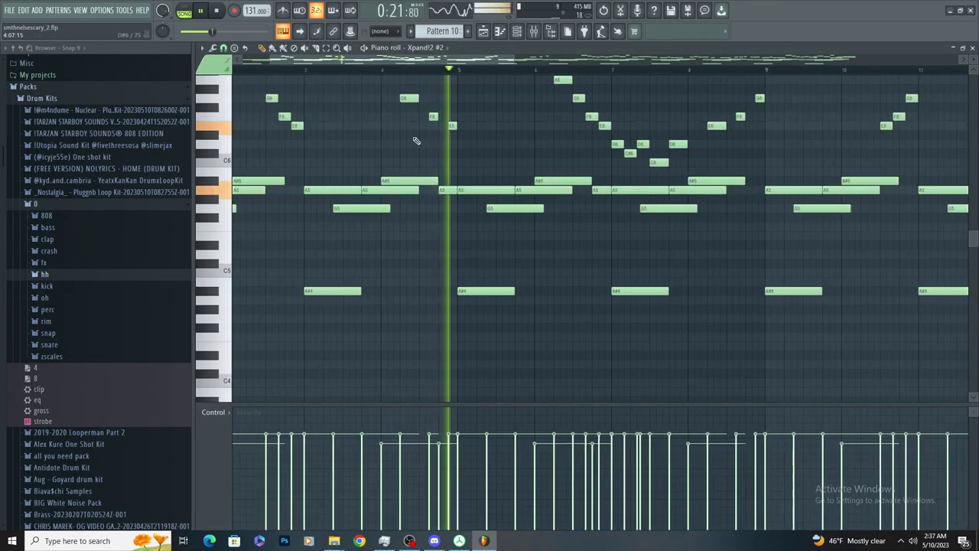
scroll(392, 164, "down", 3)
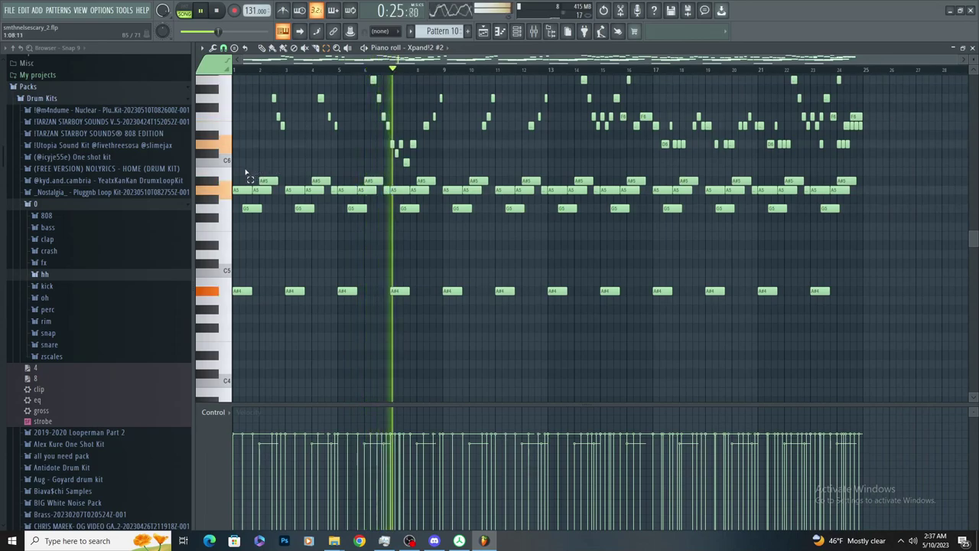
left_click_drag(246, 171, 912, 63)
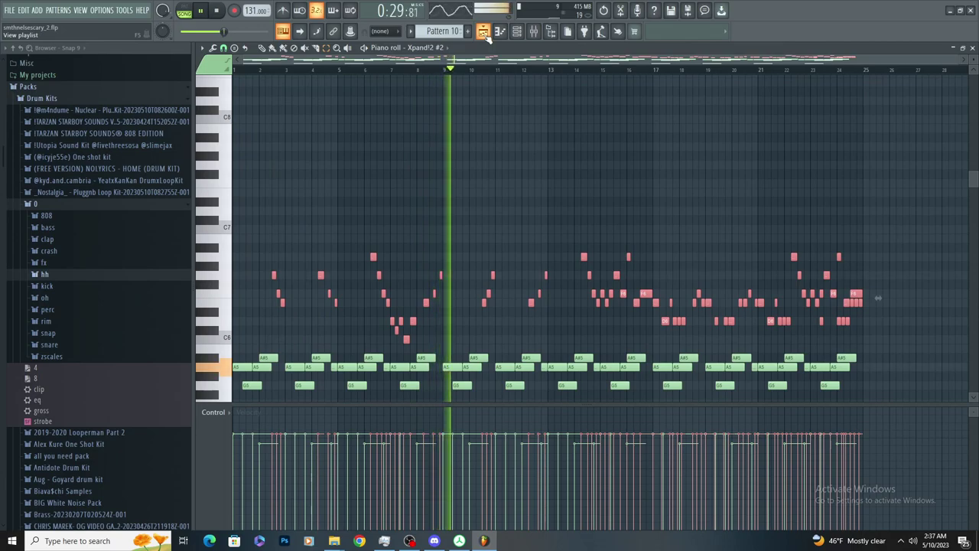
Clone the Xpand!2 #2 channel and close the copy's instrument window
left_click(516, 32)
right_click(613, 174)
left_click(638, 267)
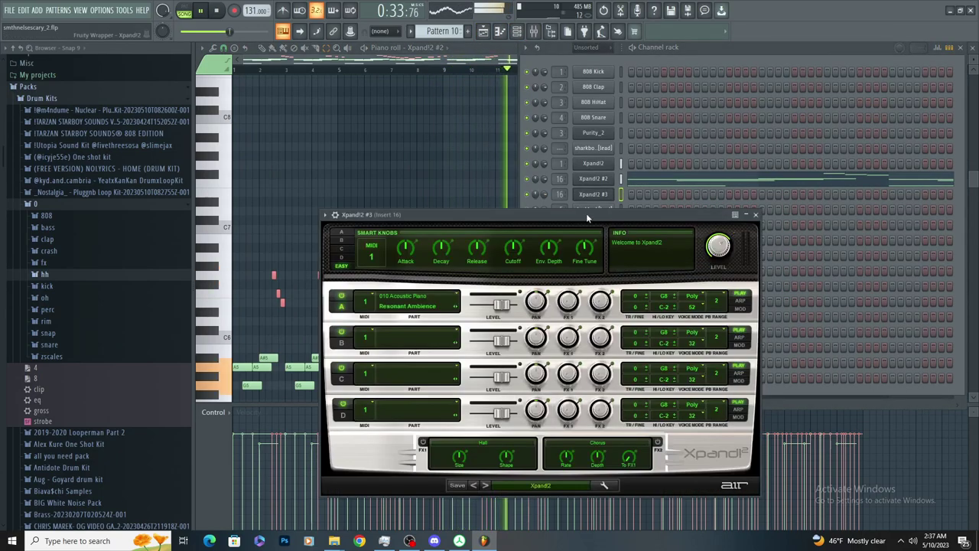
left_click(445, 163)
Cut the upper melody notes out of Pattern 10, paste them into a new pattern, and shift them one bar later
left_click_drag(907, 203, 260, 348)
key("Delete")
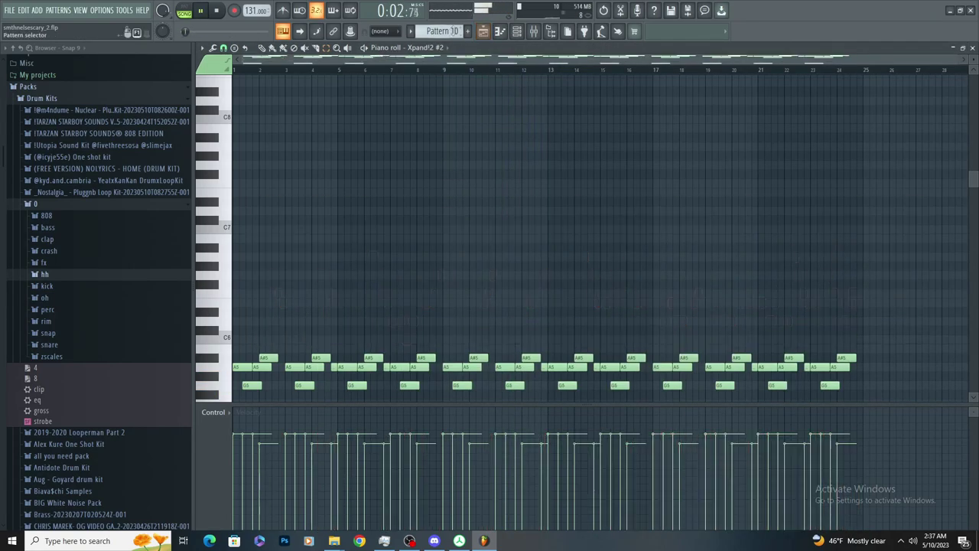
key("ctrl+z")
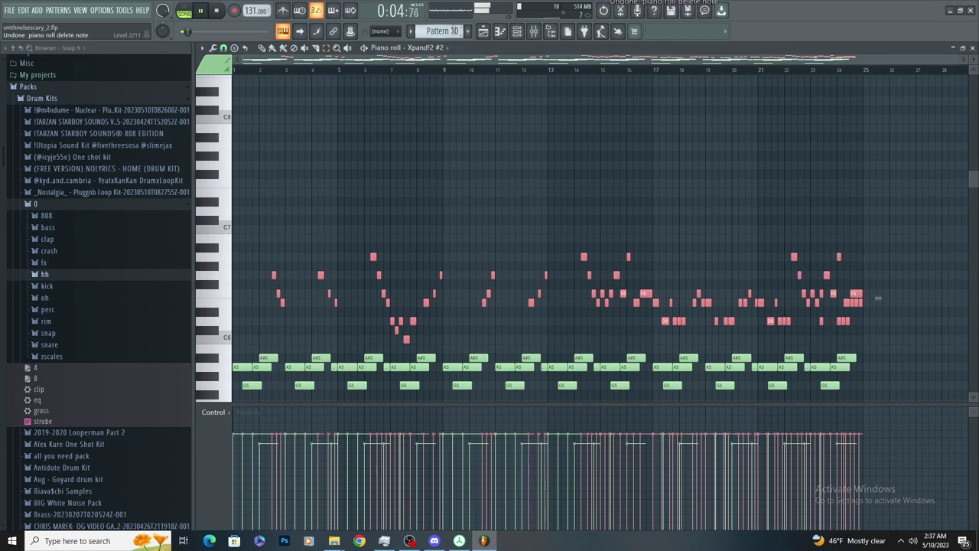
key("ctrl+x")
scroll(455, 31, "down", 3)
key("ctrl+v")
scroll(245, 106, "up", 5)
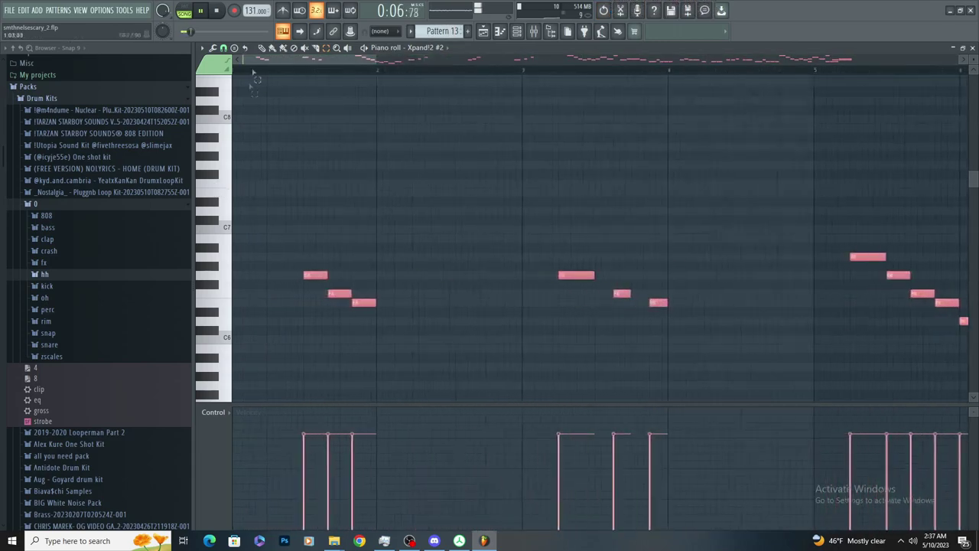
left_click_drag(311, 275, 457, 274)
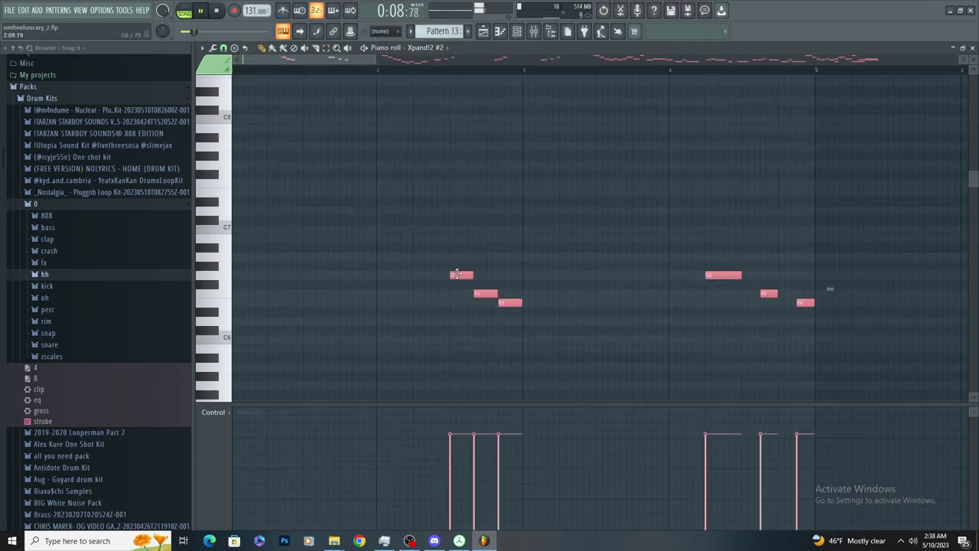
Place a Pattern 13 clip on Track 6 at bar 9 and check the Insert 16 effects in the mixer
left_click(485, 34)
left_click(433, 229)
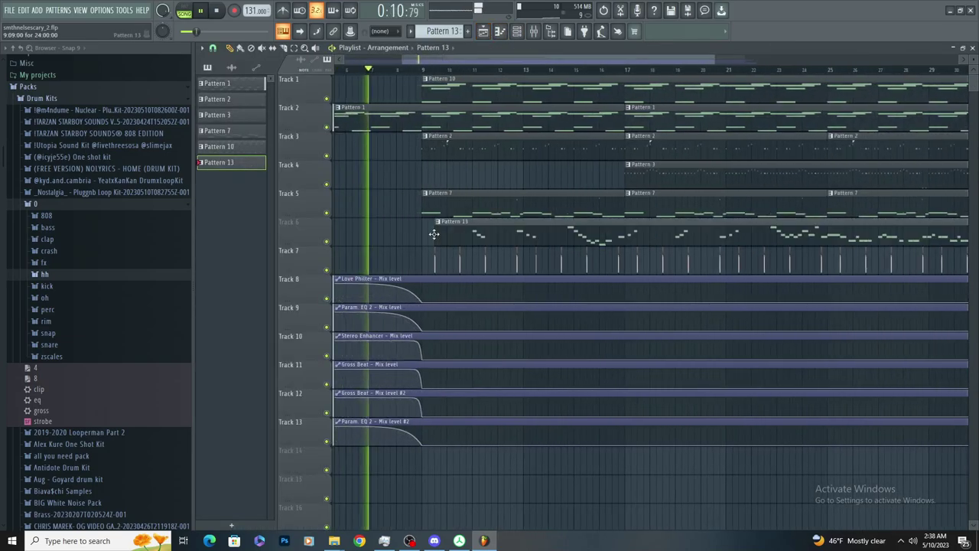
left_click(520, 32)
left_click(534, 32)
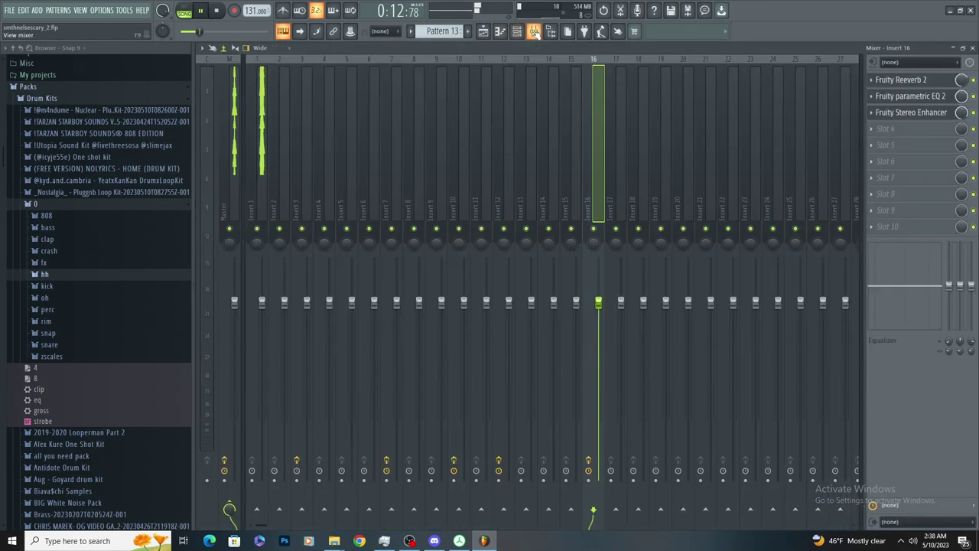
left_click(533, 32)
Move all melody notes of Pattern 13 from the Xpand!2 #2 channel to Xpand!2 #3
double_click(479, 224)
scroll(326, 63, "down", 5)
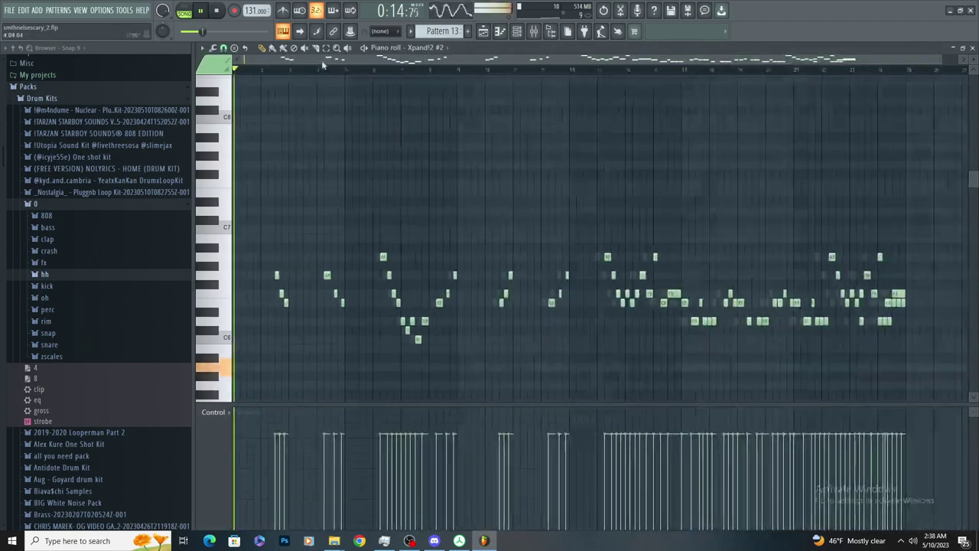
left_click_drag(944, 216, 256, 465)
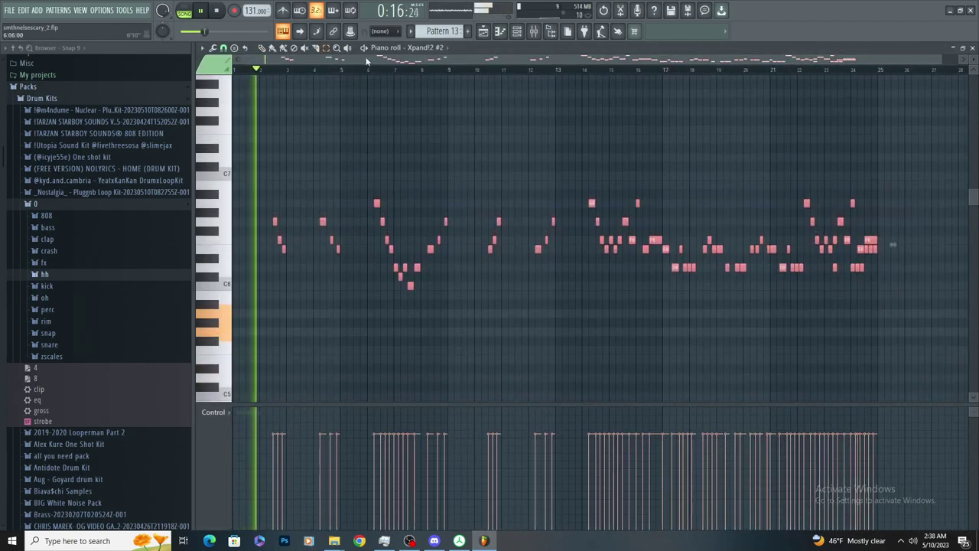
key("ctrl+x")
left_click(426, 48)
left_click(443, 229)
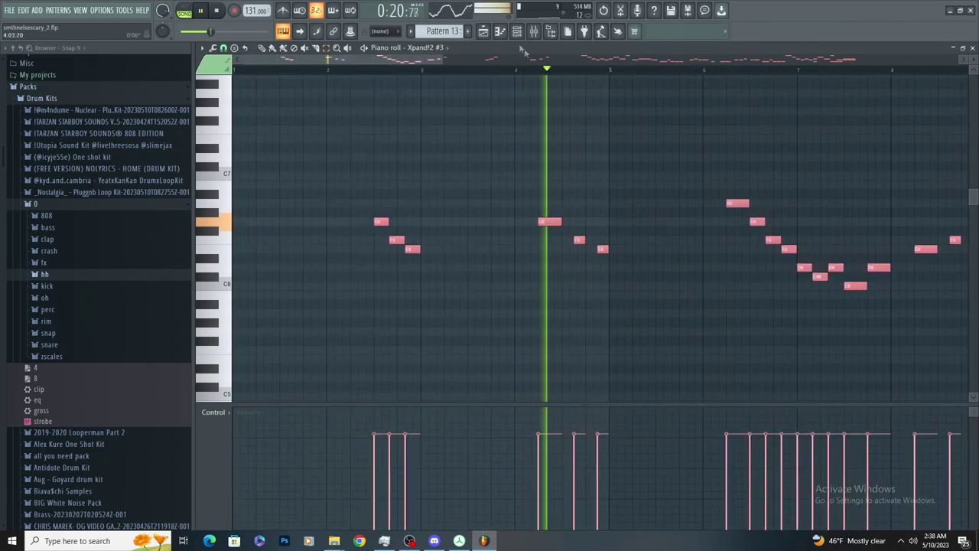
Return to the playlist, restart playback, and move the Pattern 13 clip on Track 6 to bar 33
key("F5")
key("space")
key("space")
scroll(471, 176, "up", 2)
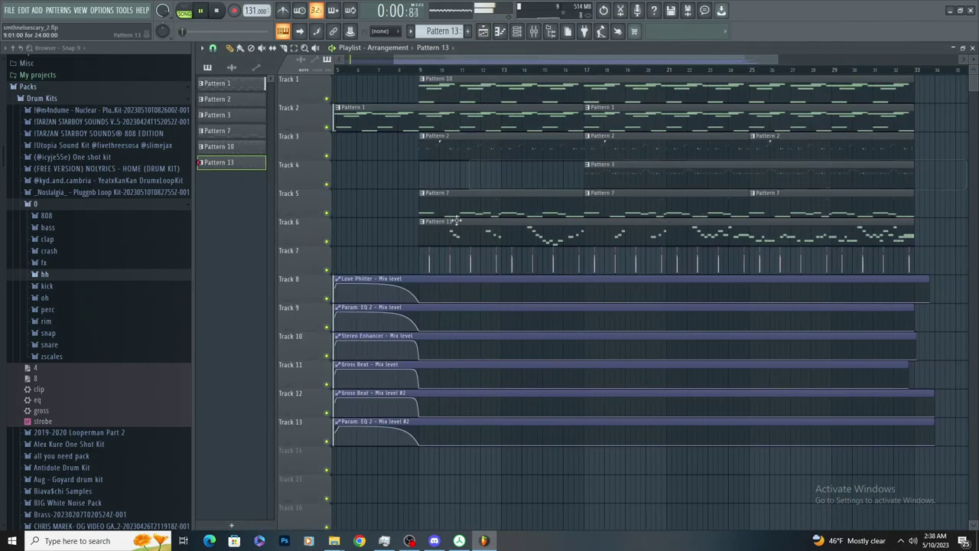
left_click(422, 79)
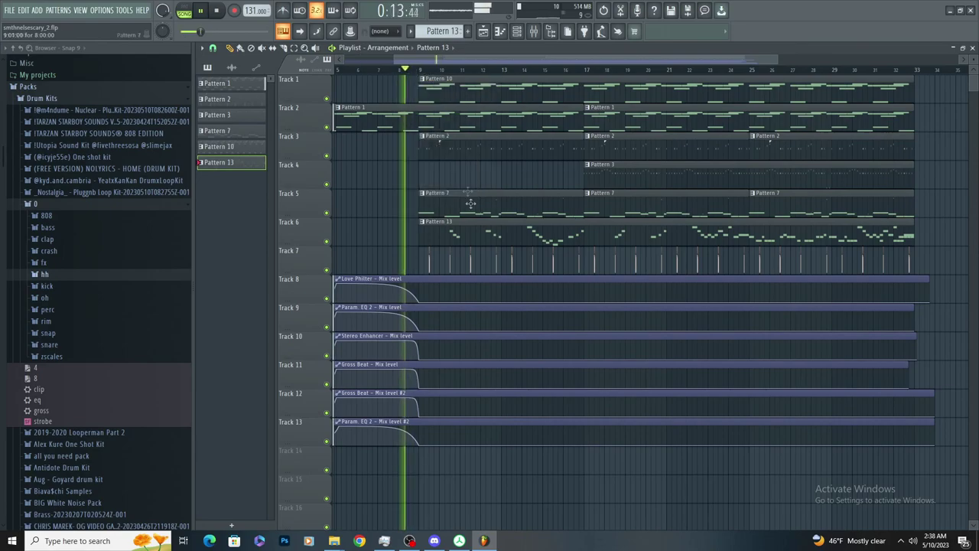
left_click_drag(465, 235, 960, 227)
scroll(750, 229, "down", 2)
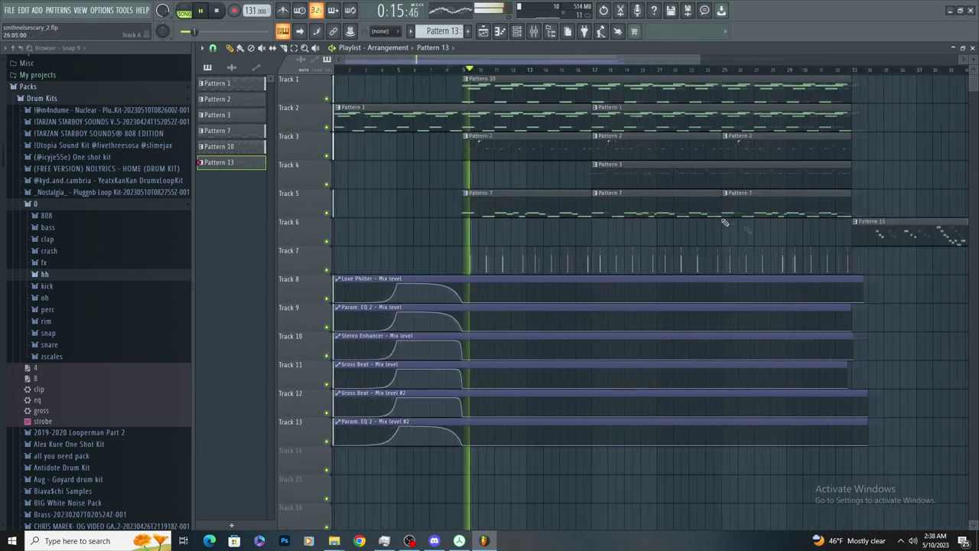
Duplicate the clips of Tracks 1 to 5 and 7, leave out the first Pattern 1 copy, and start the rest at bar 33
left_click_drag(790, 97, 450, 271)
scroll(826, 136, "up", 2)
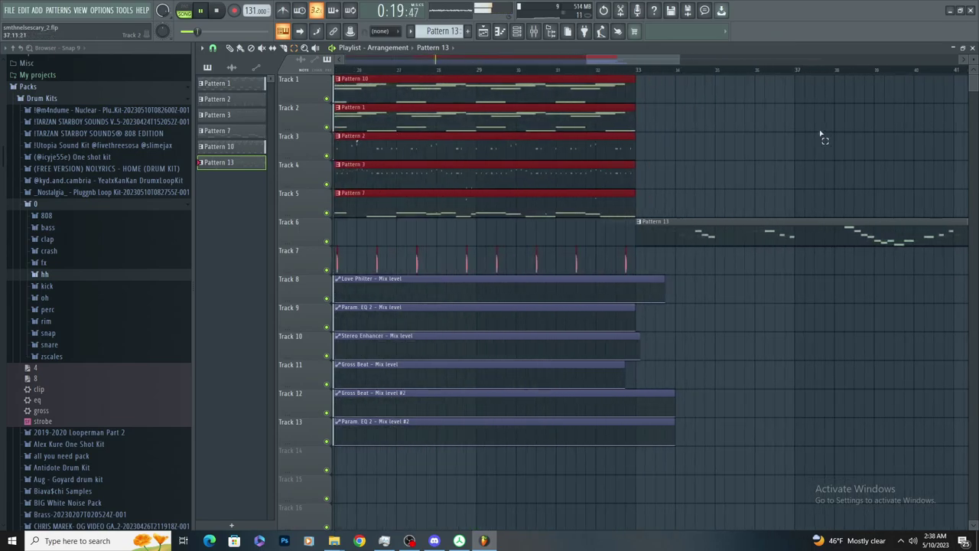
key("ctrl+b")
scroll(678, 171, "down", 3)
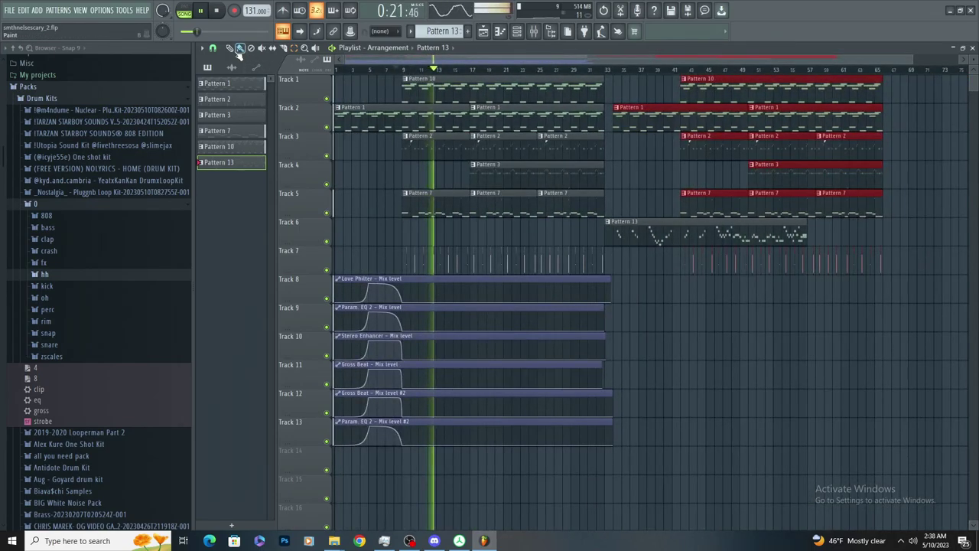
left_click_drag(620, 122, 632, 108)
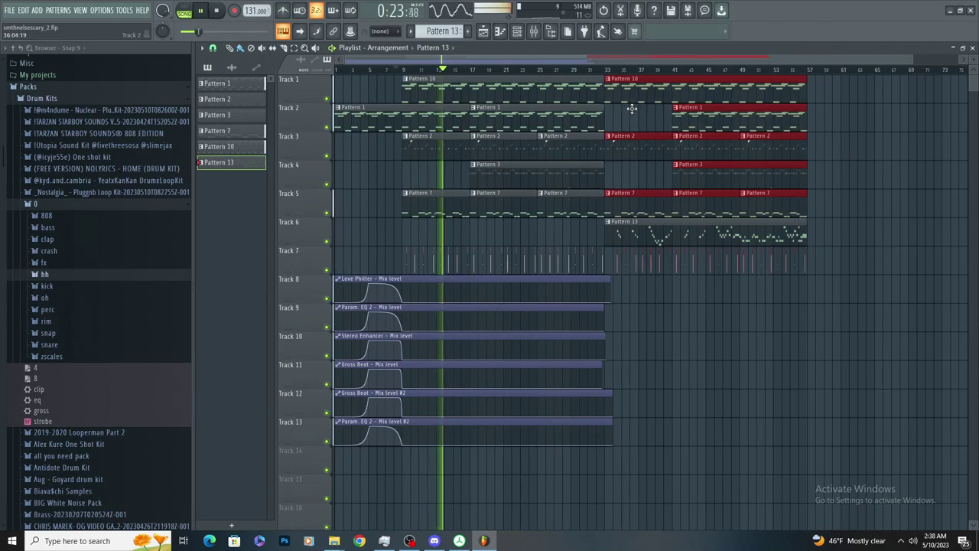
Deselect the copied clips and extend the Love Philter - Mix level automation clip on Track 8 to about bar 49
right_click(717, 125)
left_click(732, 335)
right_click(730, 335)
scroll(527, 184, "up", 1)
left_click(644, 121)
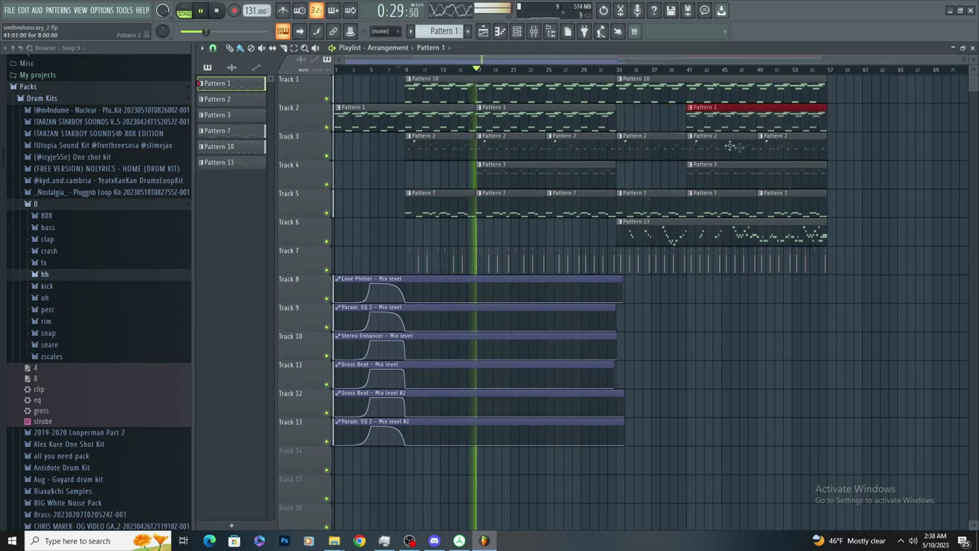
left_click(680, 381)
right_click(680, 382)
left_click_drag(621, 281, 763, 280)
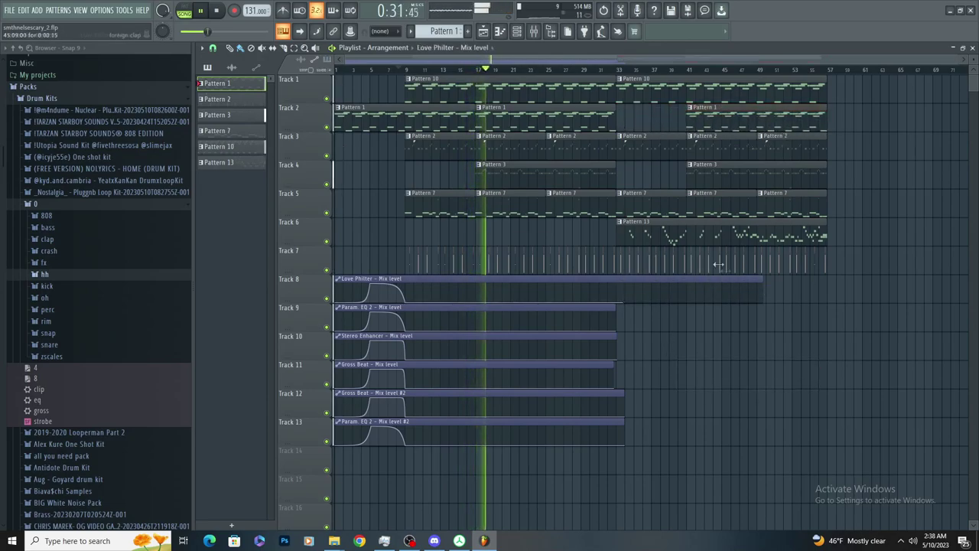
Arrange Pattern 1 clips on Track 2 so that one starts at bar 33 and another at bar 49
left_click_drag(696, 230, 793, 231)
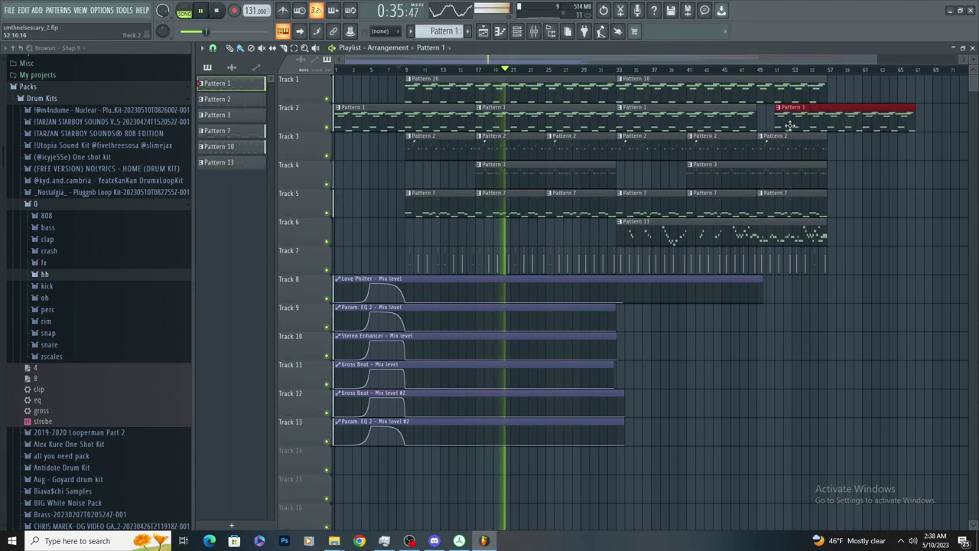
left_click(813, 399)
right_click(813, 398)
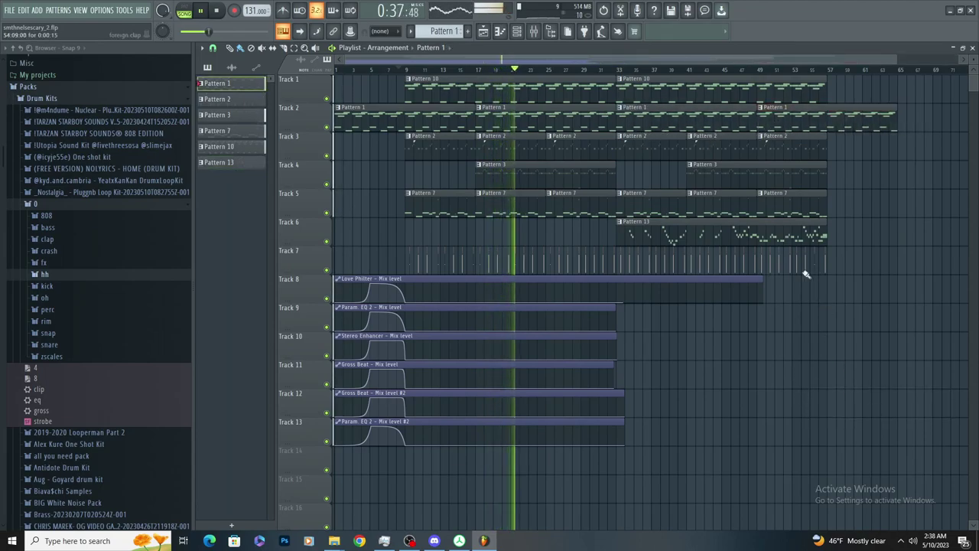
scroll(600, 205, "up", 3)
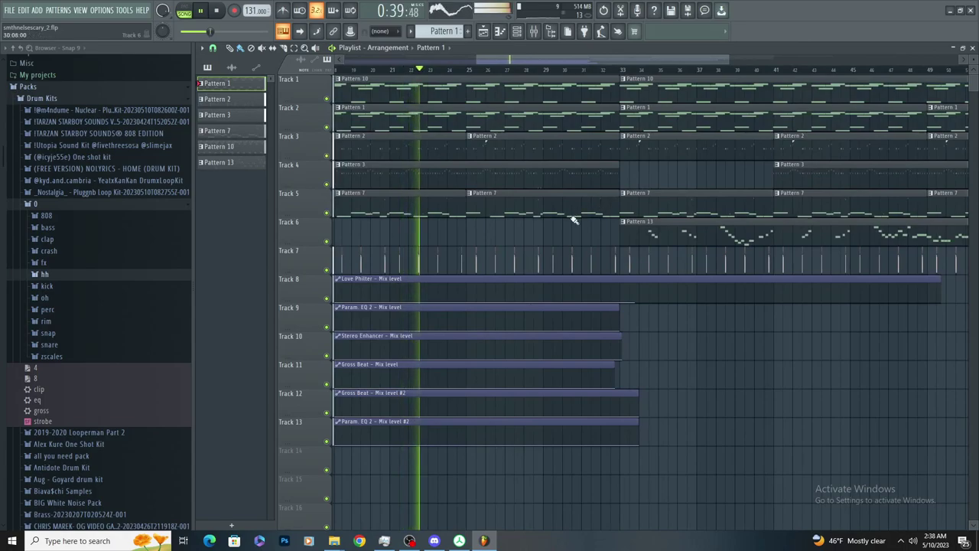
scroll(560, 236, "down", 3)
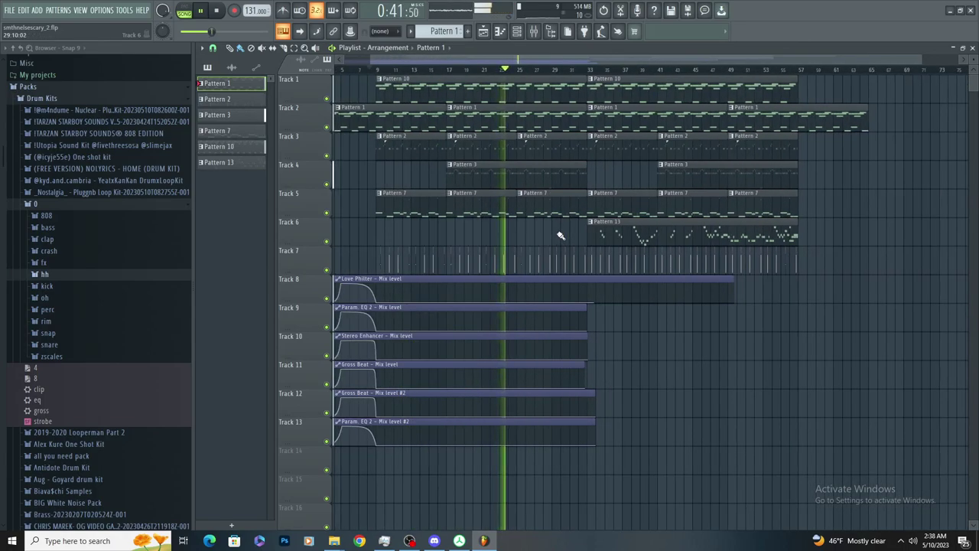
left_click(741, 374)
right_click(740, 375)
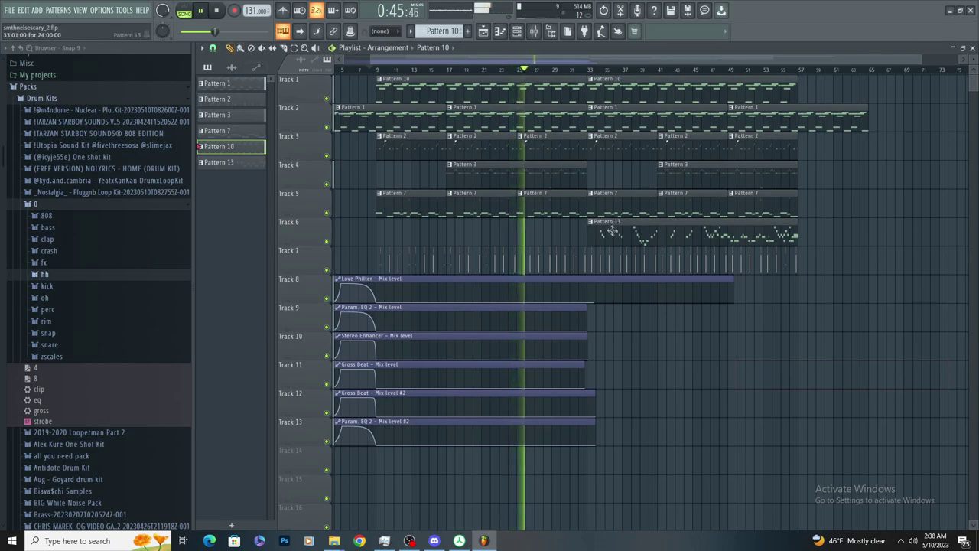
Create the new Pattern 14 and place its clip on Track 6 at bar 25
scroll(646, 299, "up", 3)
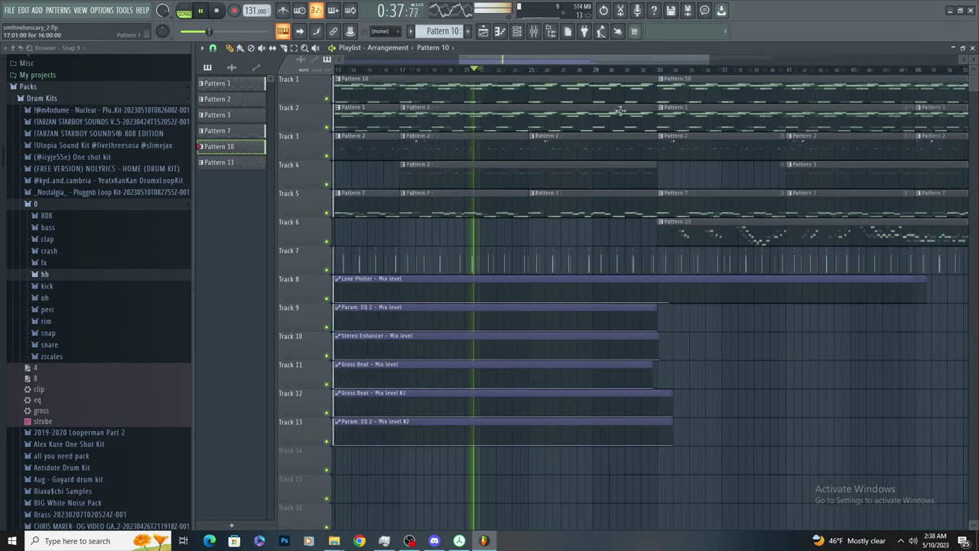
scroll(618, 109, "up", 3)
key("F4")
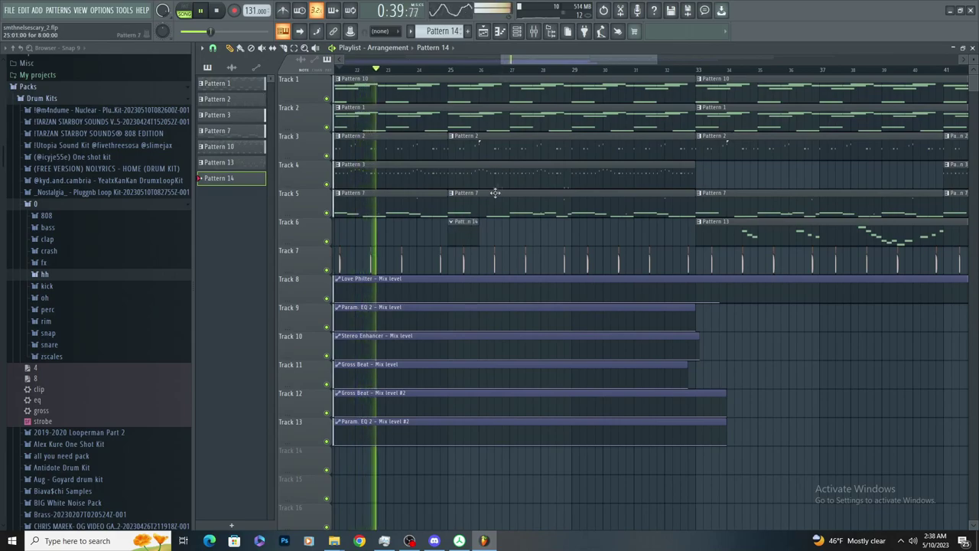
Open the 808 notes of Pattern 7 from the bar 25 clip and examine them during playback
double_click(473, 199)
key("space")
key("space")
scroll(612, 229, "down", 3)
left_click_drag(780, 292, 243, 373)
left_click(500, 31)
key("space")
key("space")
Load the daktel kick sample from the kick folder as a new channel and route it to mixer insert 26
left_click(517, 31)
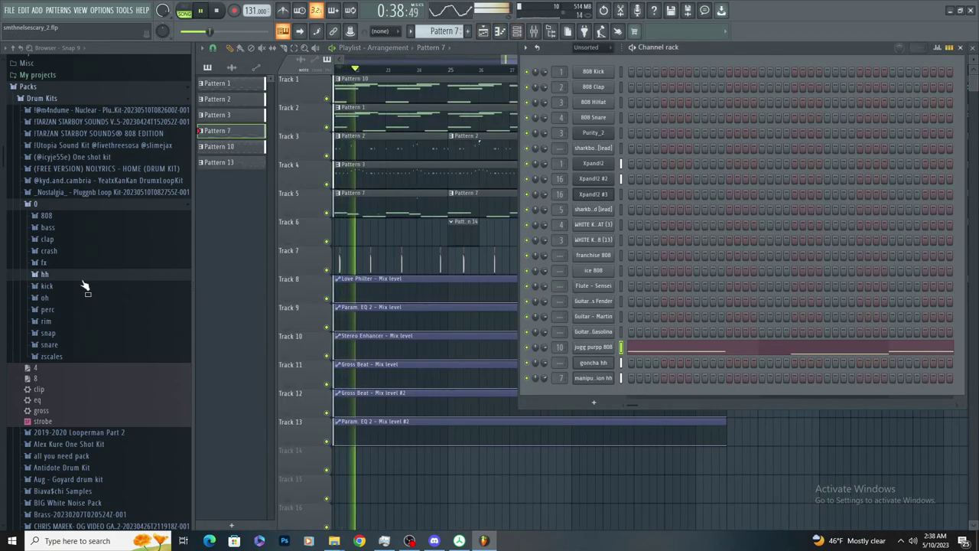
left_click(86, 286)
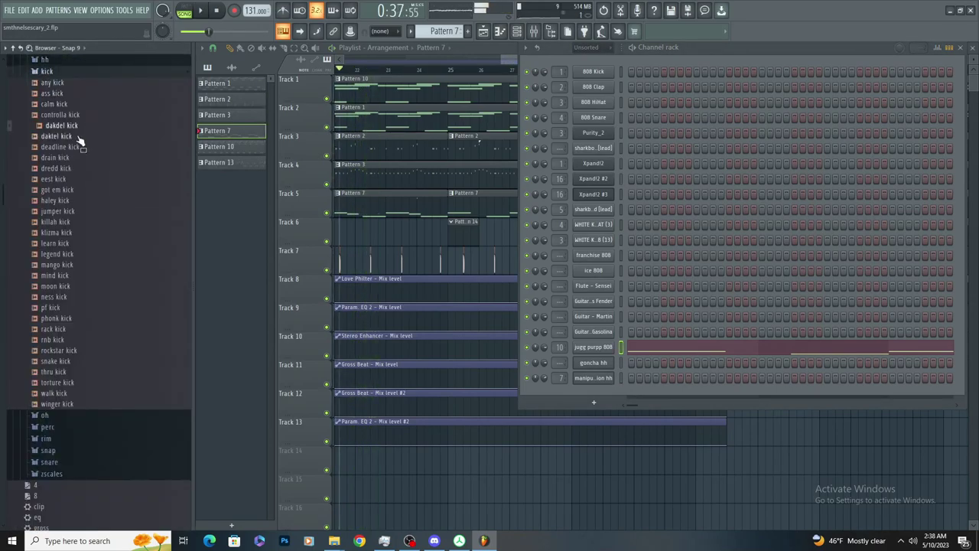
left_click_drag(588, 364, 589, 367)
key("F9")
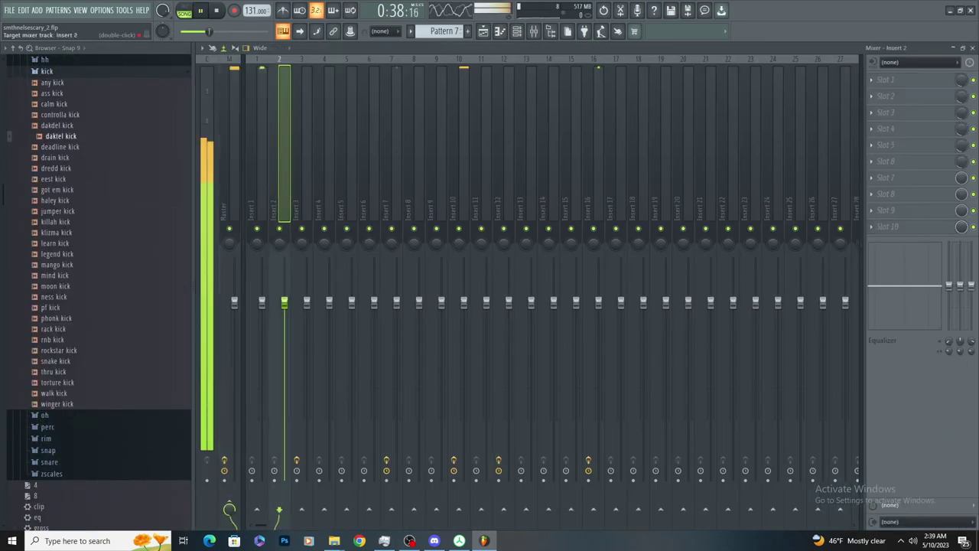
left_click(533, 30)
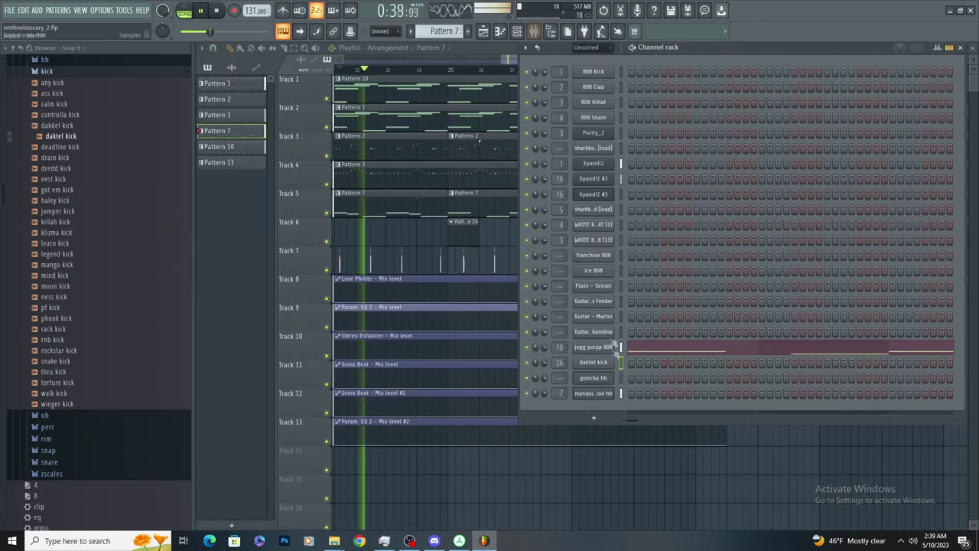
left_click(593, 362)
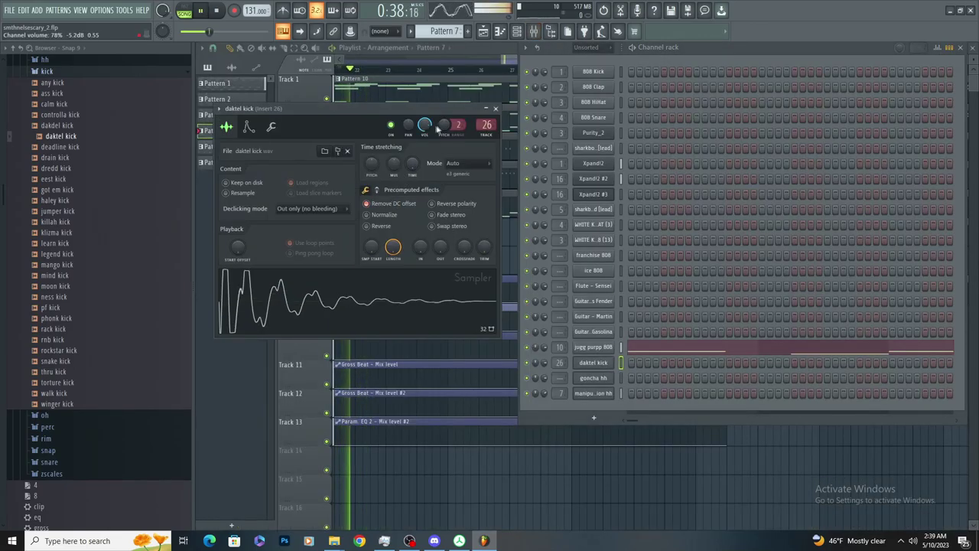
left_click(510, 204)
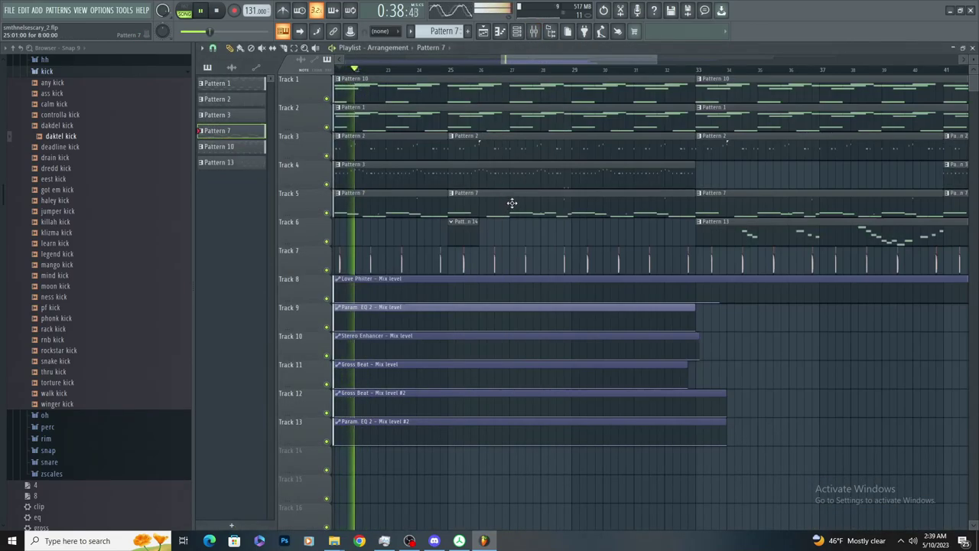
Copy all the jugg purpp 808 notes from the Pattern 7 clip at bar 25
key("F7")
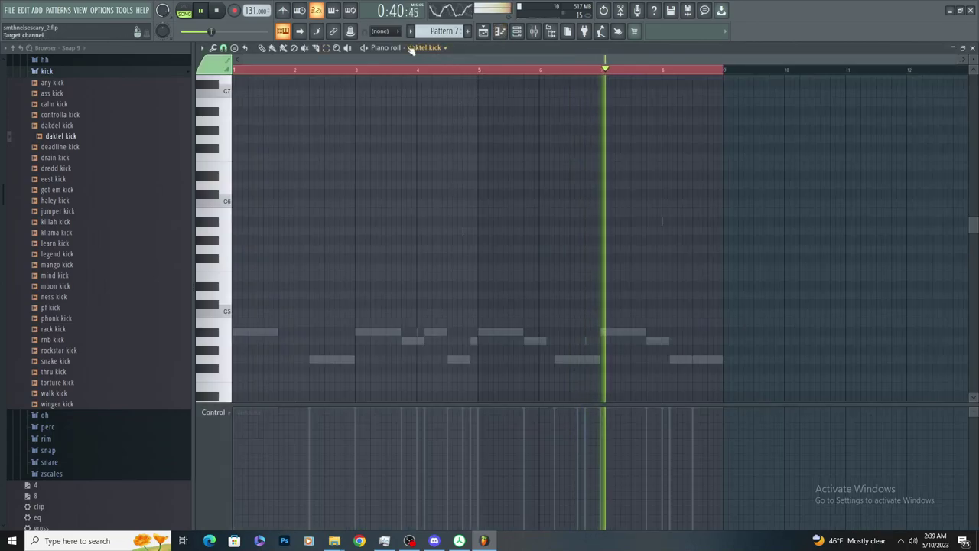
left_click(483, 31)
double_click(462, 232)
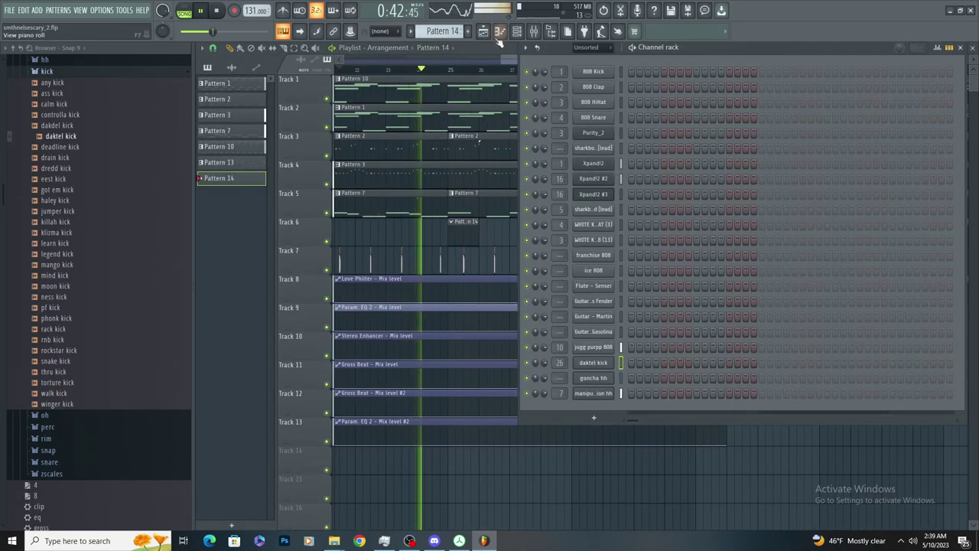
key("F7")
left_click(483, 32)
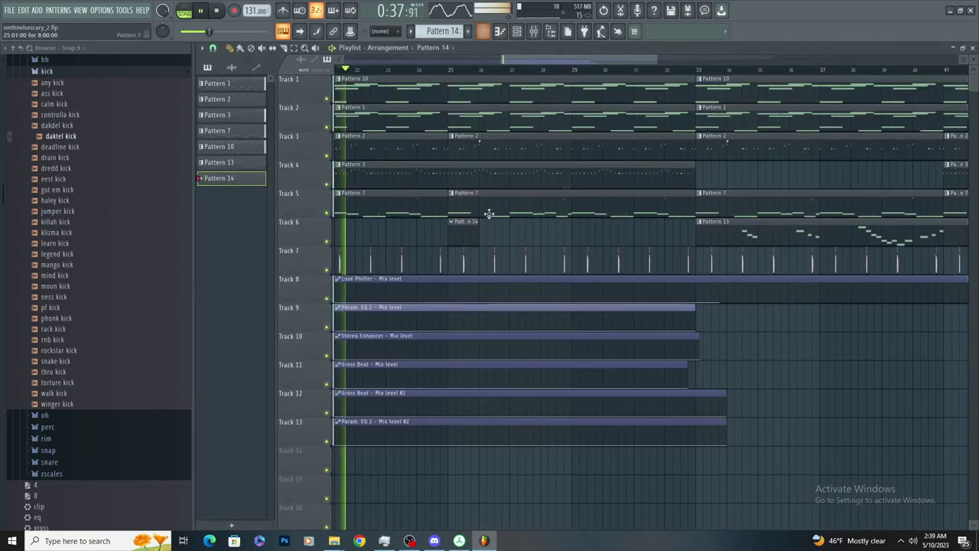
double_click(488, 215)
left_click_drag(798, 181, 230, 397)
key("ctrl+c")
Try to paste the copied notes into Pattern 14 on the jugg purpp 808 channel
left_click(482, 32)
left_click(467, 229)
key("F7")
key("ctrl+v")
scroll(405, 208, "down", 3)
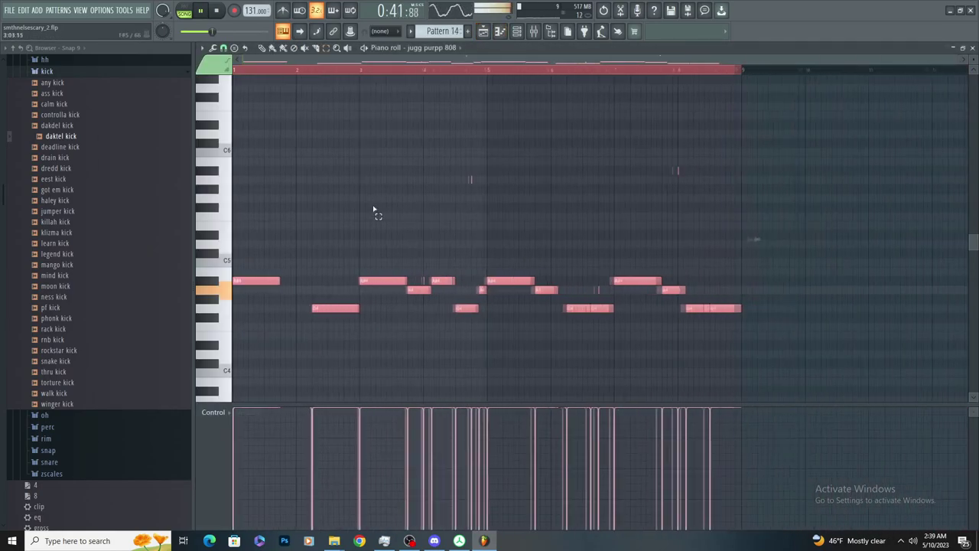
key("ctrl+z")
Paste the copied 808 notes into Pattern 14 on the daktel kick channel
scroll(443, 31, "up", 1)
left_click(444, 47)
left_click(443, 335)
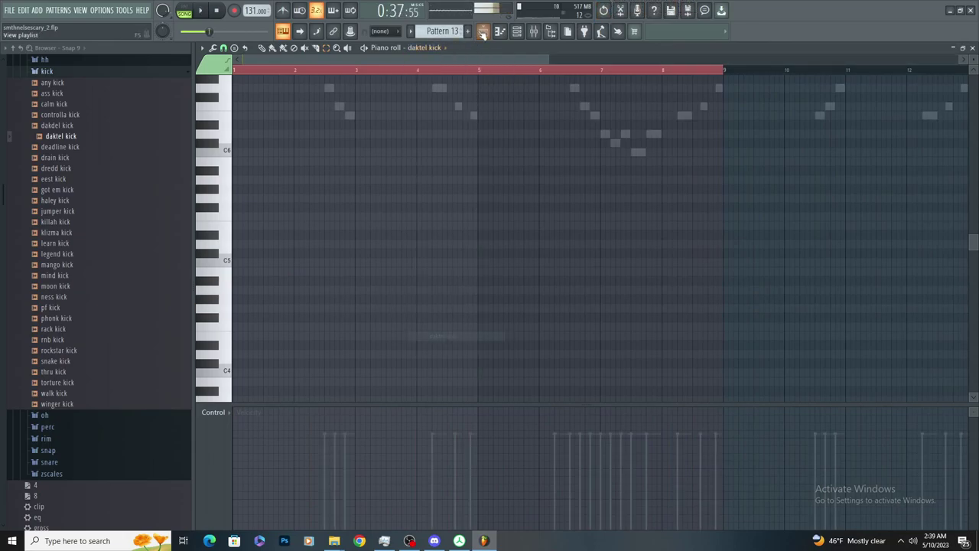
left_click(483, 32)
left_click(500, 31)
key("ctrl+v")
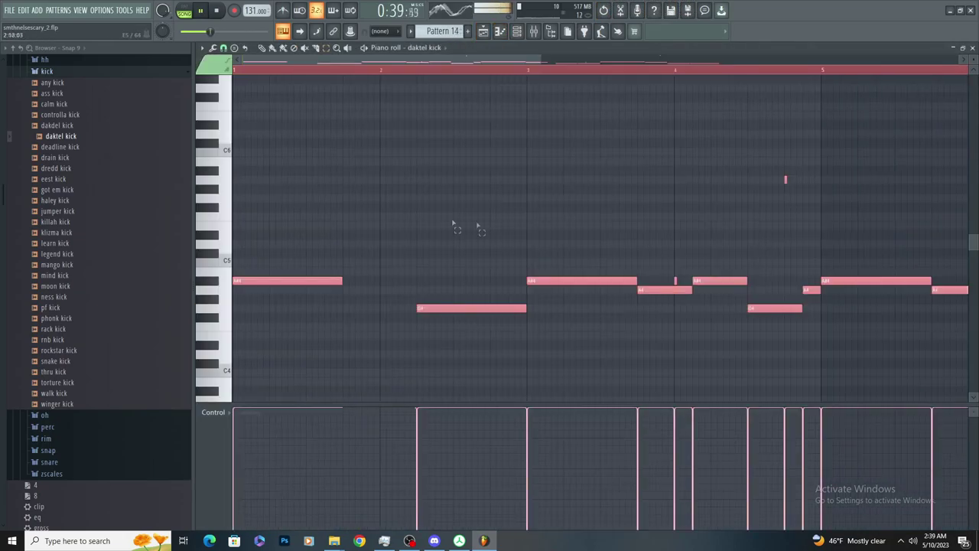
Try deleting the two high short notes in bars 4 and 8 of the kick part, and undo the deletions
scroll(271, 86, "down", 3)
left_click(385, 163)
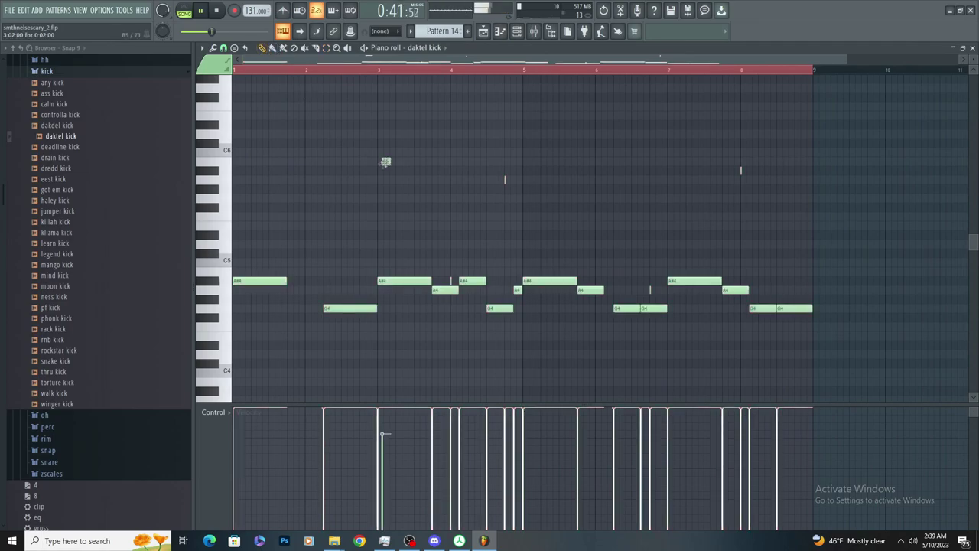
right_click(504, 181)
scroll(482, 222, "up", 3)
scroll(565, 268, "down", 4)
right_click(686, 171)
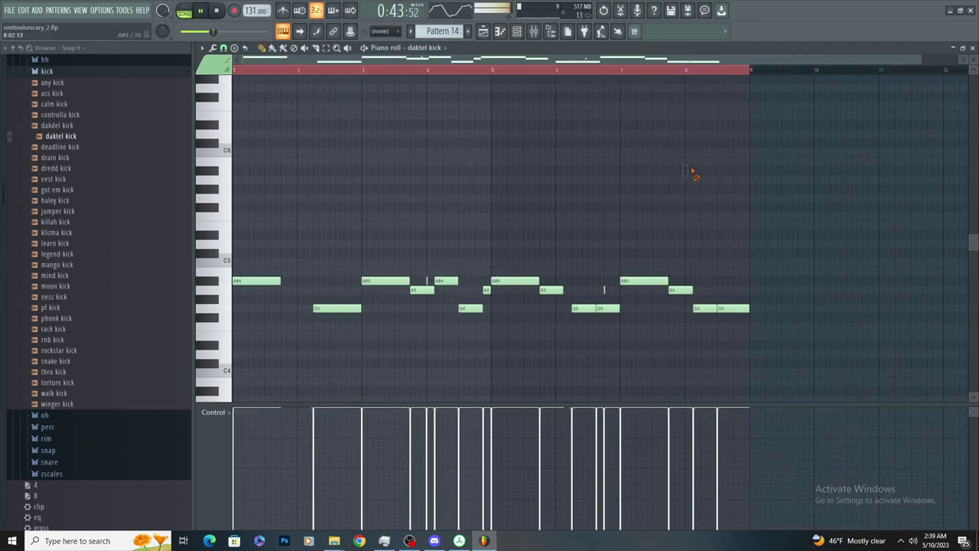
scroll(493, 180, "up", 2)
scroll(473, 210, "down", 3)
key("ctrl+alt+z")
key("ctrl+alt+z")
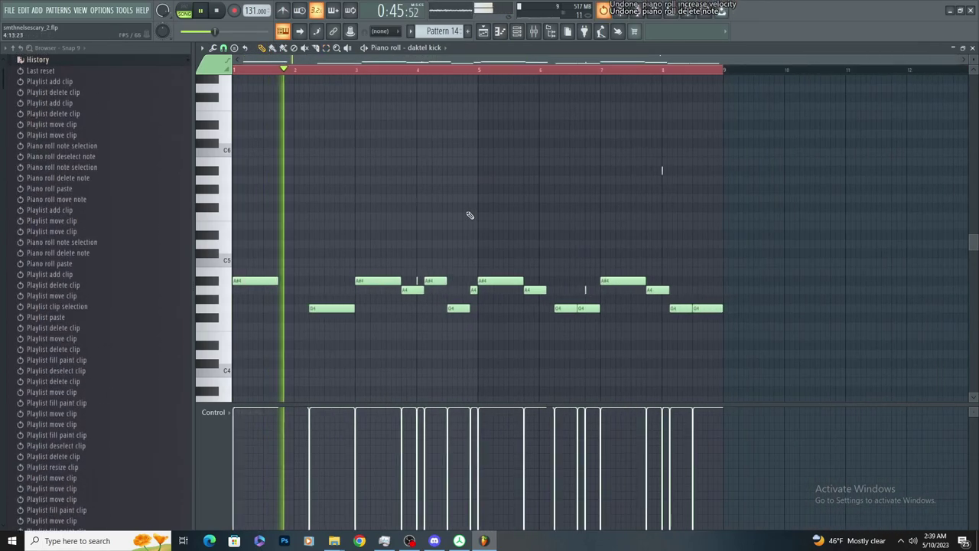
Select the two high short kick notes and transpose them down one octave
left_click(326, 48)
left_click_drag(423, 140, 749, 222)
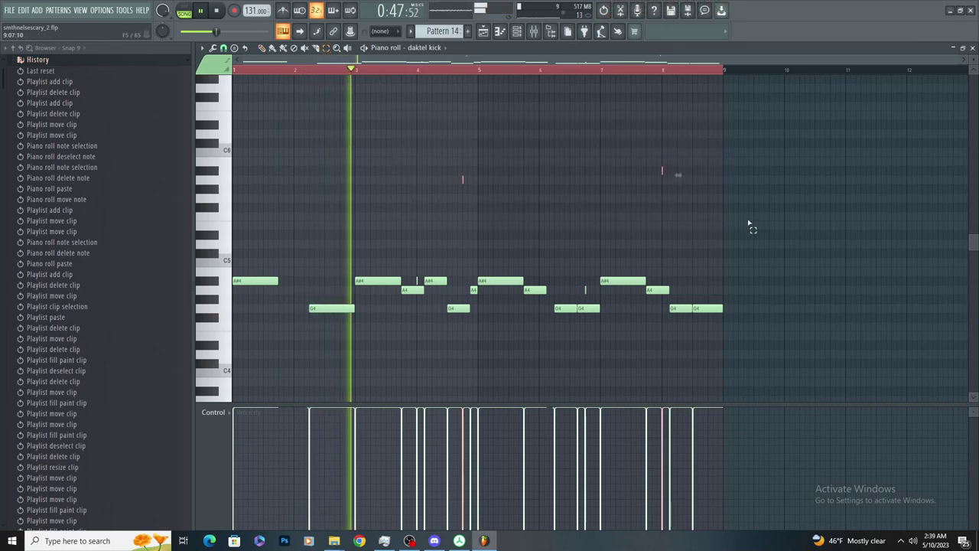
key("ctrl+Down")
key("space")
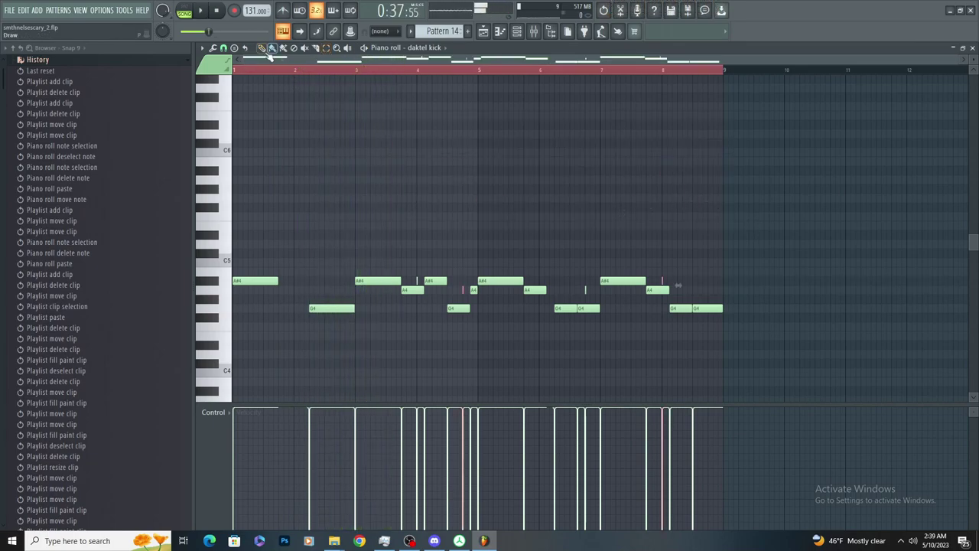
Add Fruity parametric EQ 2 to mixer insert 26 and shape band 1 into a steep resonant high-pass with a lowered main level
key("F9")
left_click(880, 83)
left_click(719, 378)
right_click(345, 263)
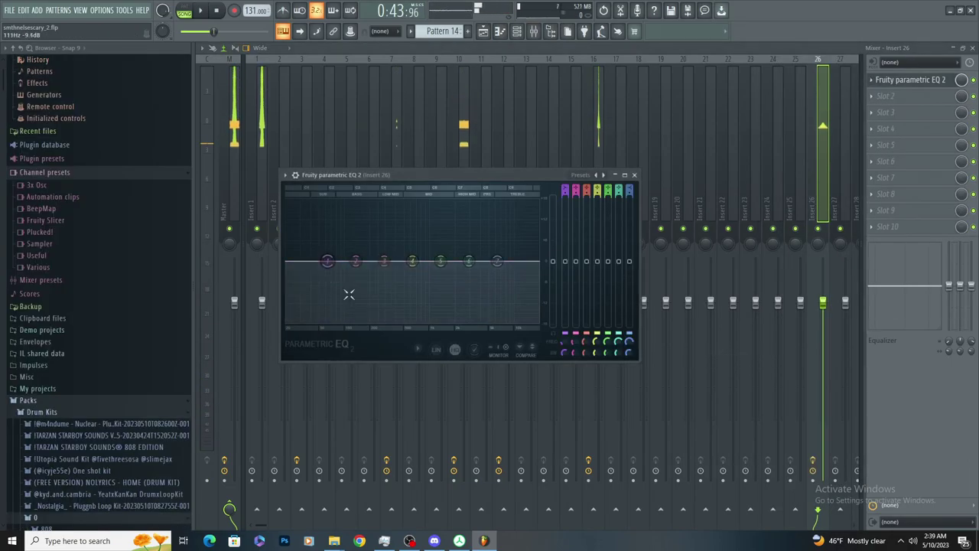
left_click(383, 316)
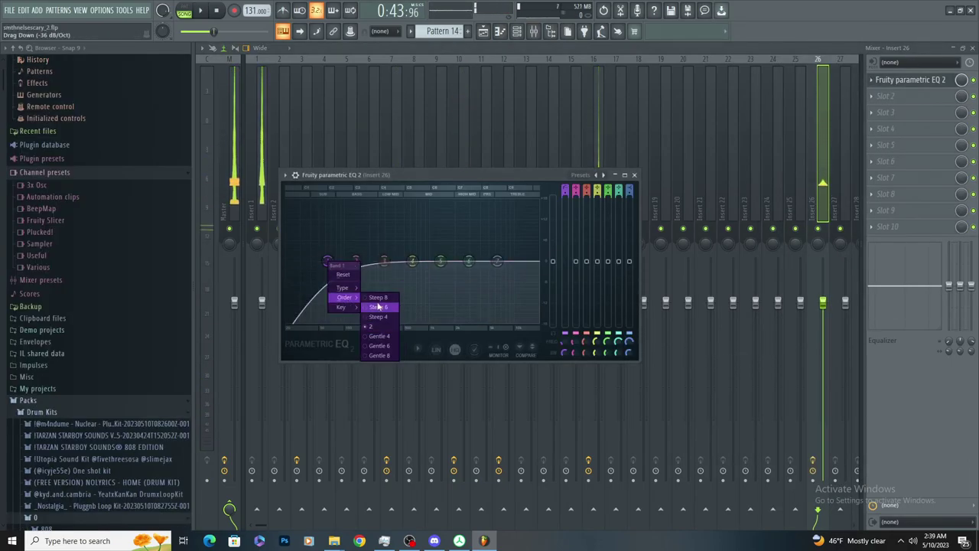
scroll(328, 263, "down", 5)
key("space")
scroll(336, 277, "down", 4)
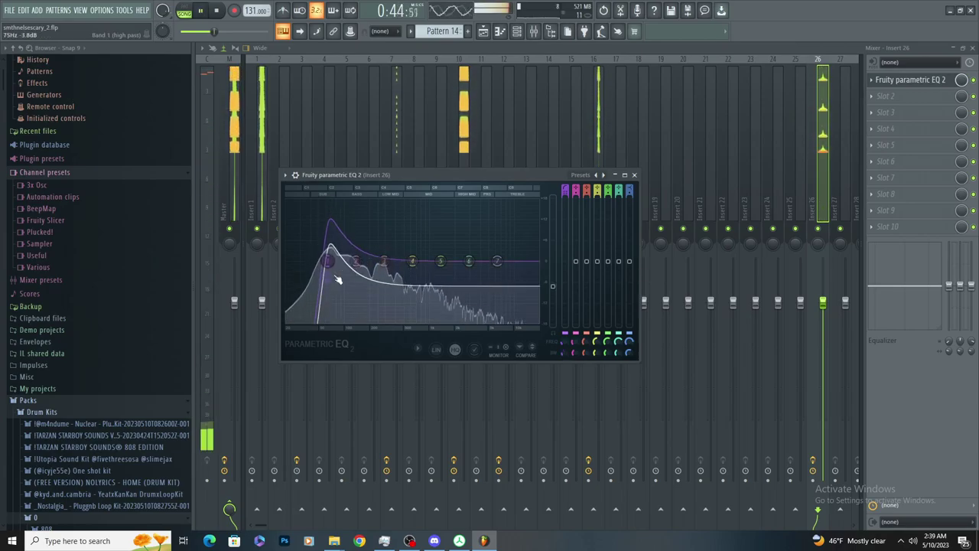
Open the kick notes of Pattern 14 and delete the A4 note ending bar 3 and the G4 note in bar 4
left_click(482, 31)
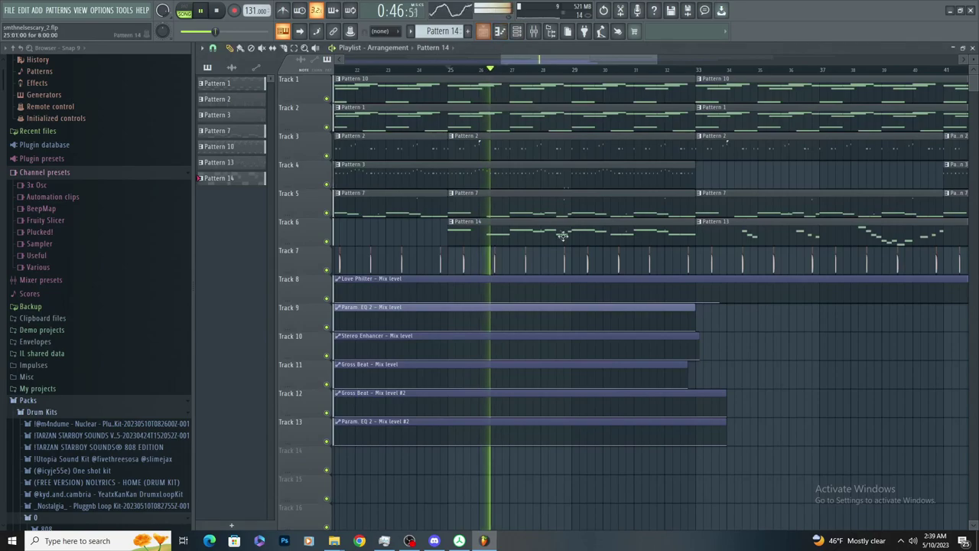
scroll(671, 332, "up", 3)
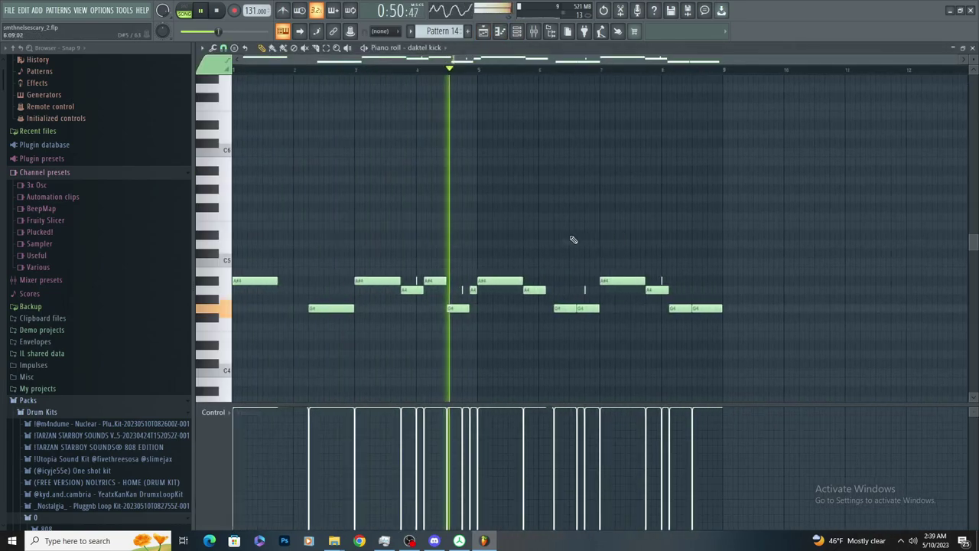
scroll(331, 184, "up", 1)
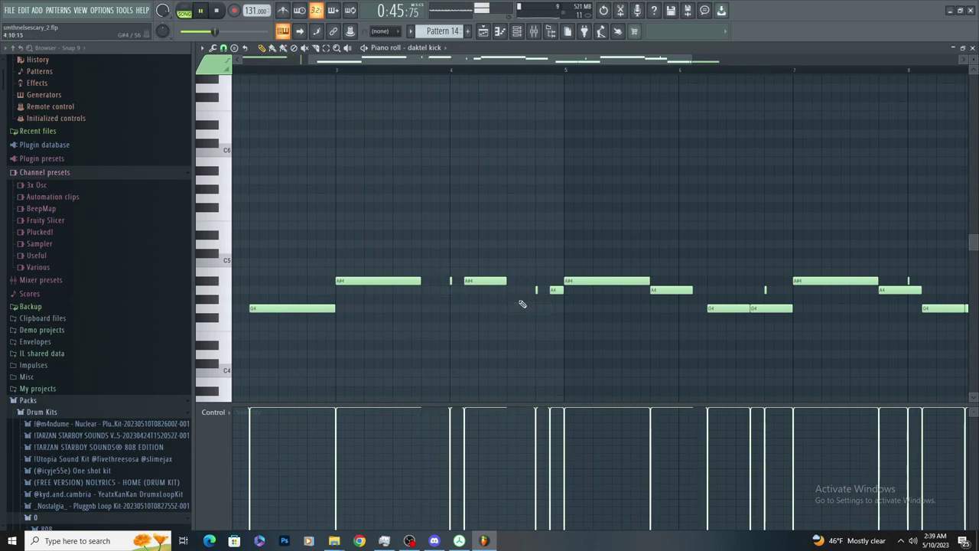
scroll(451, 295, "down", 3)
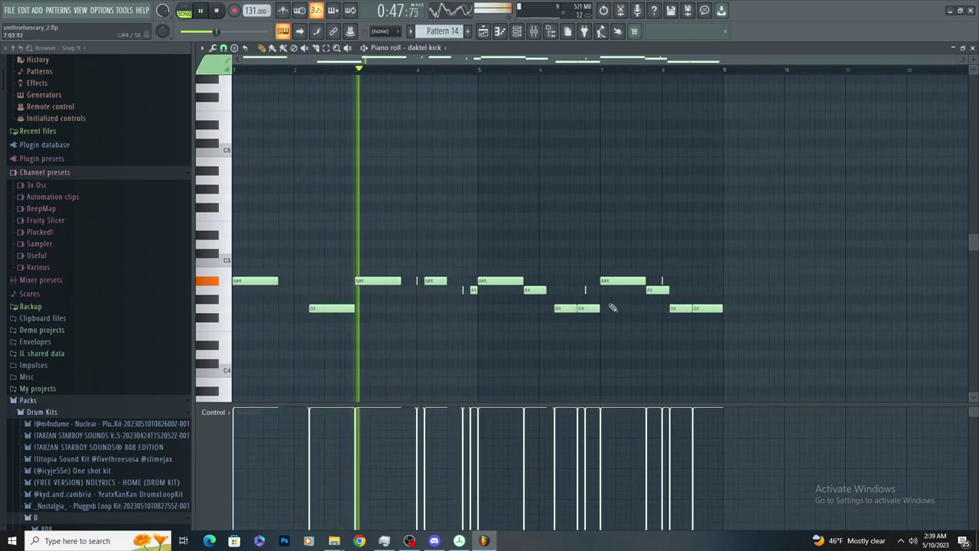
Delete the A4 note ending bar 7, the short A#4 note at bar 8 and the last G4 note of the kick part
scroll(587, 309, "up", 1)
right_click(674, 313)
right_click(682, 290)
right_click(689, 281)
right_click(743, 308)
scroll(404, 294, "up", 3)
scroll(404, 304, "down", 3)
Delete the two A4 kick notes at the end of bar 4 and play back the thinned pattern
key("space")
key("space")
scroll(395, 305, "up", 4)
right_click(518, 291)
scroll(538, 302, "down", 2)
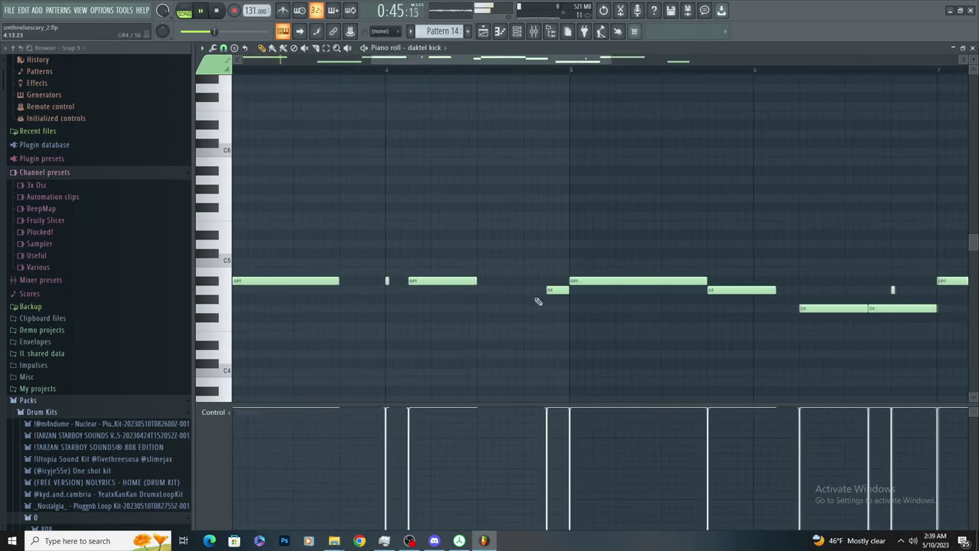
right_click(556, 290)
scroll(561, 302, "down", 1)
scroll(561, 303, "down", 4)
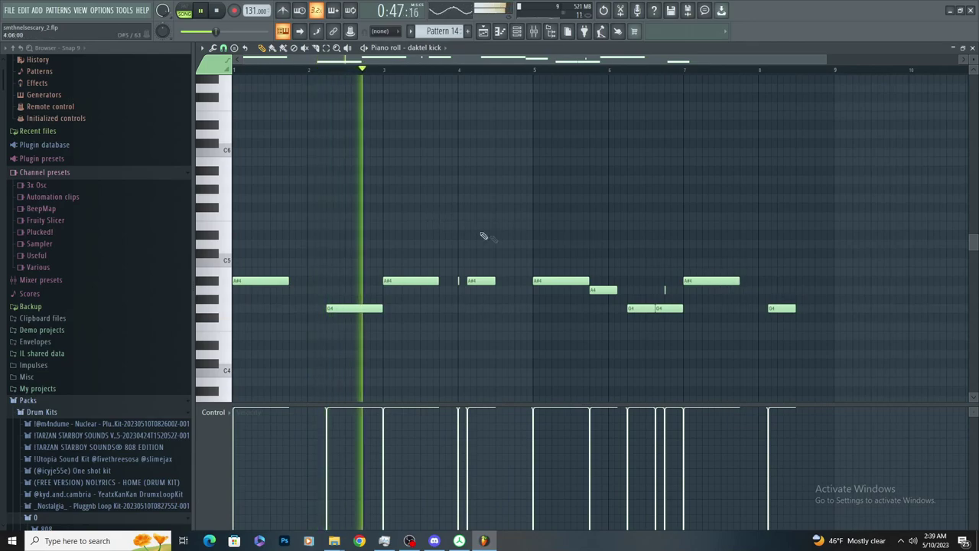
scroll(505, 321, "up", 3)
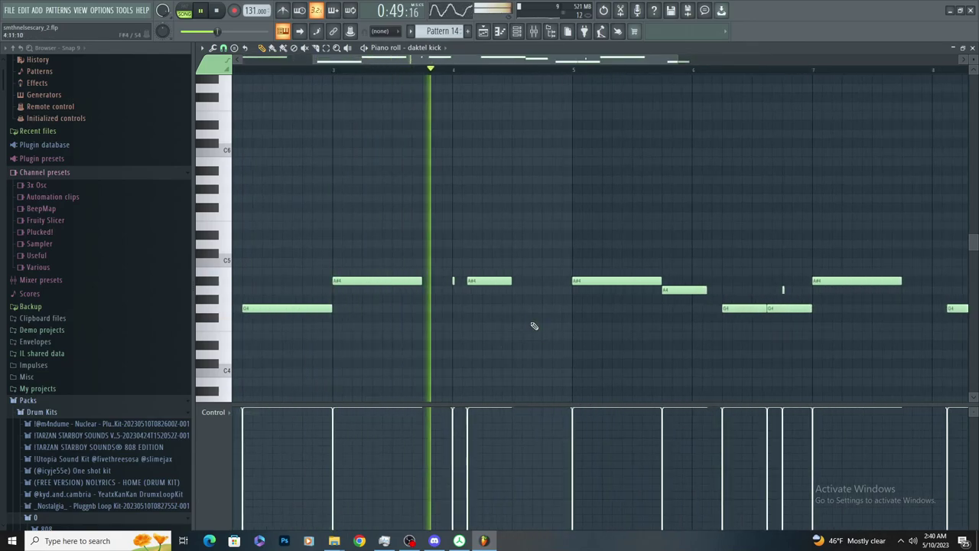
scroll(505, 332, "down", 2)
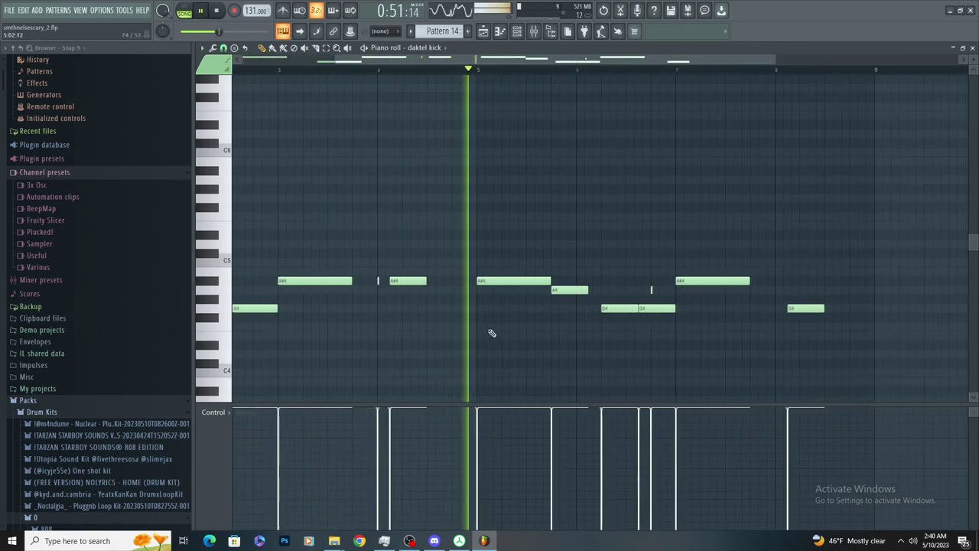
scroll(474, 332, "down", 1)
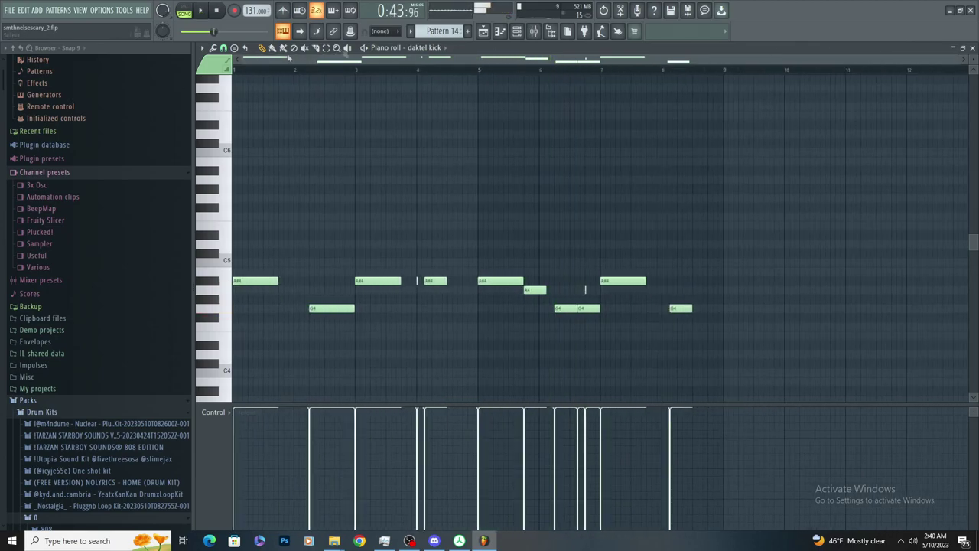
Adjust the high-pass band of the kick's parametric EQ on insert 26 to about 65 Hz
key("F9")
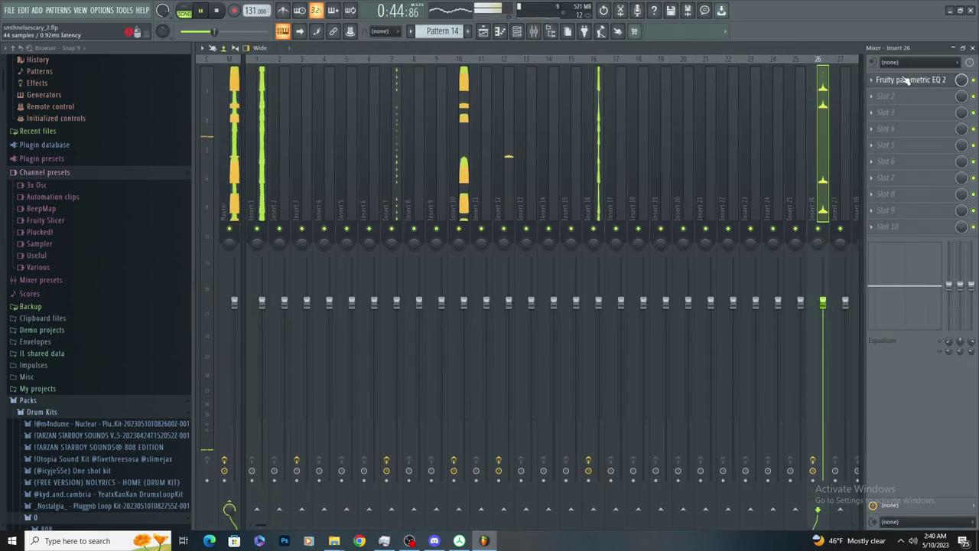
left_click(905, 81)
left_click_drag(316, 261, 326, 265)
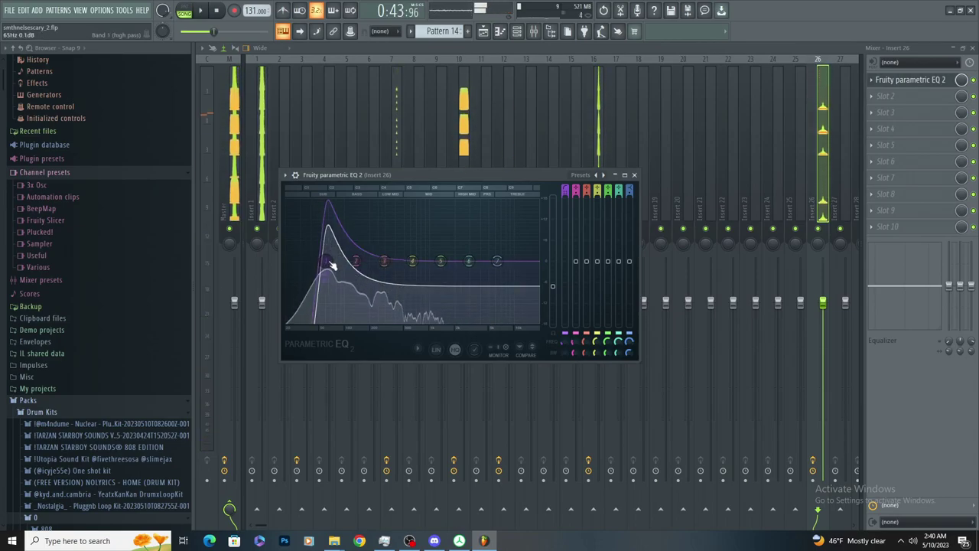
Add Fruity soft clipper to slot 2 of insert 26 with its post gain at 100%, and return to the playlist
left_click(901, 97)
mouse_move(902, 107)
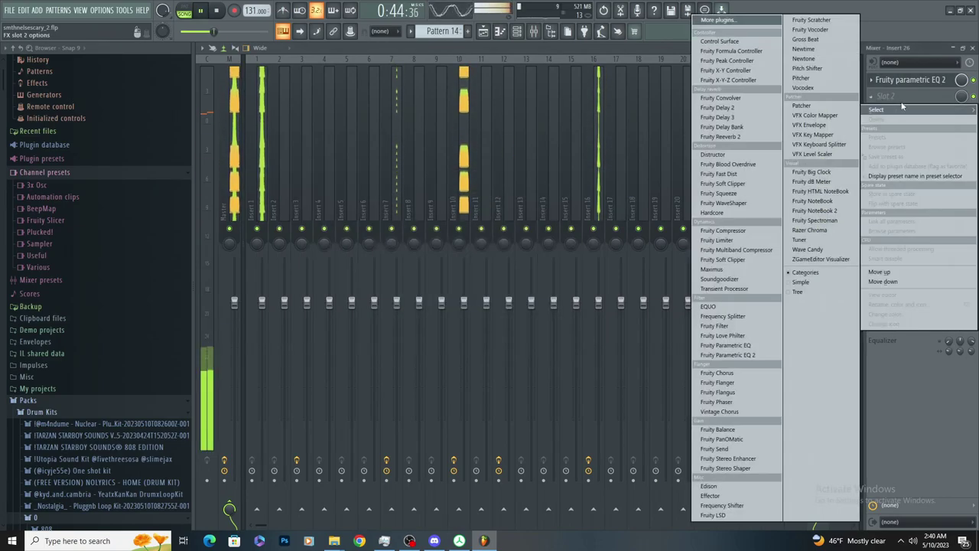
left_click(740, 184)
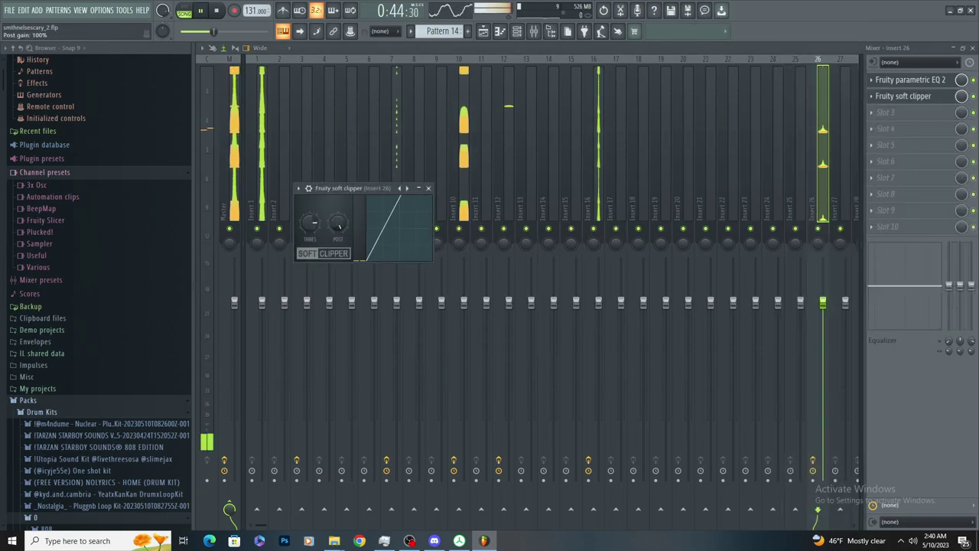
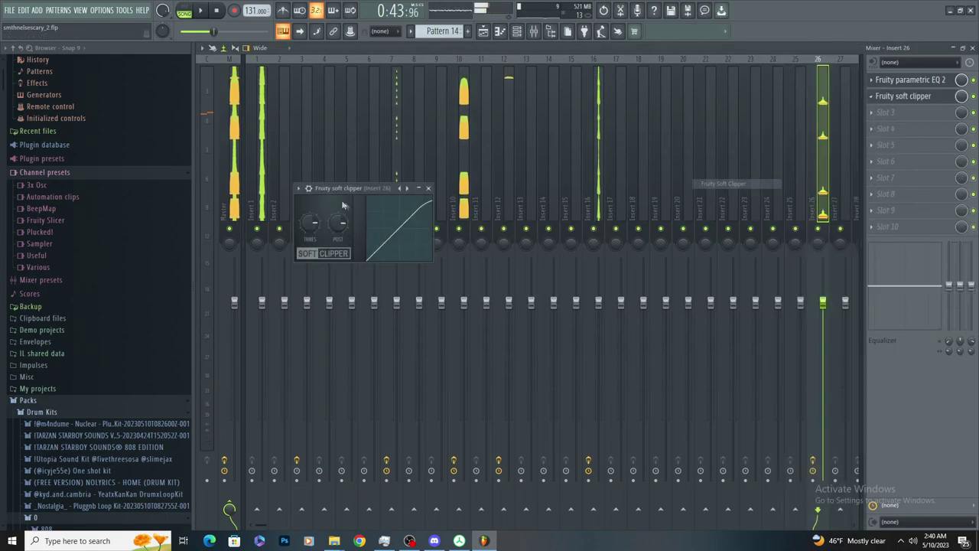
left_click(483, 32)
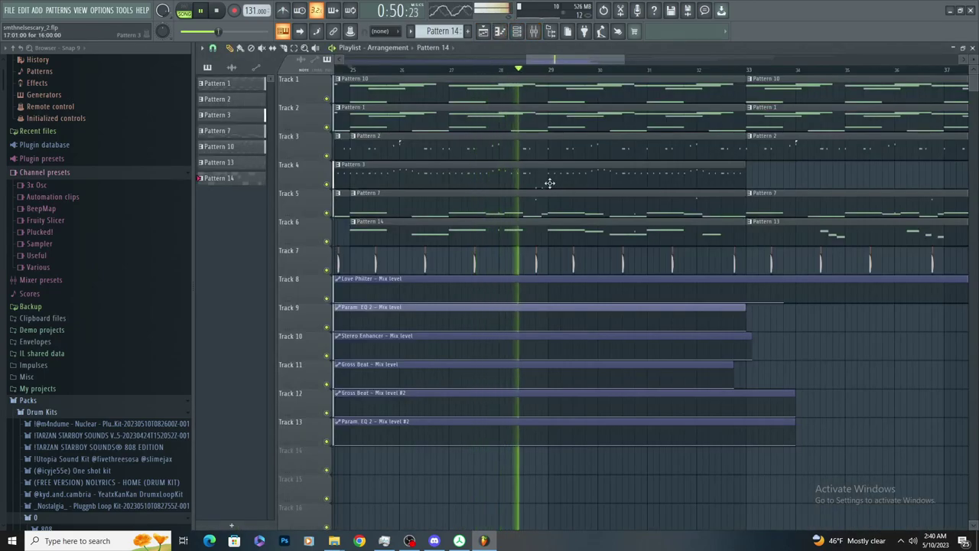
Inspect the daktel kick channel's sampler and envelope settings during playback
key("F6")
left_click(604, 362)
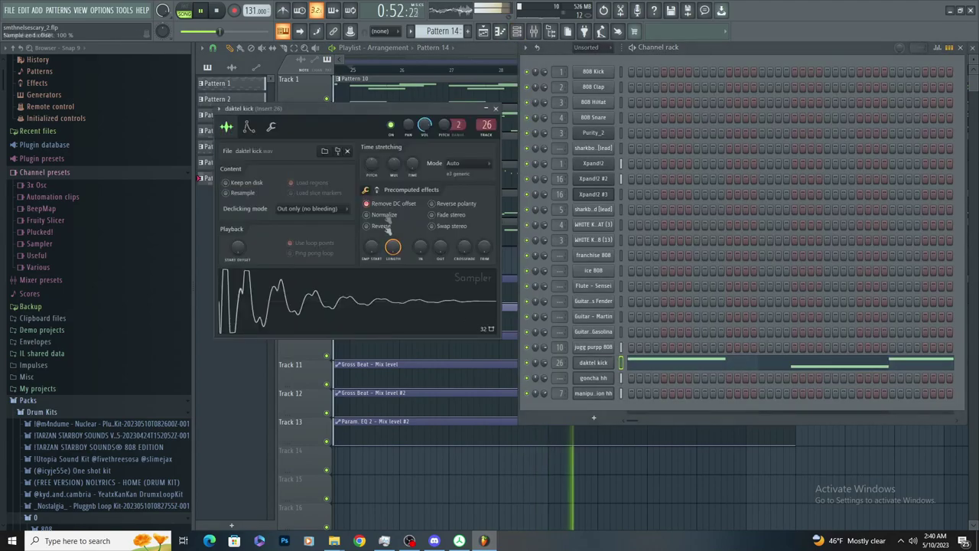
left_click(249, 127)
left_click(226, 126)
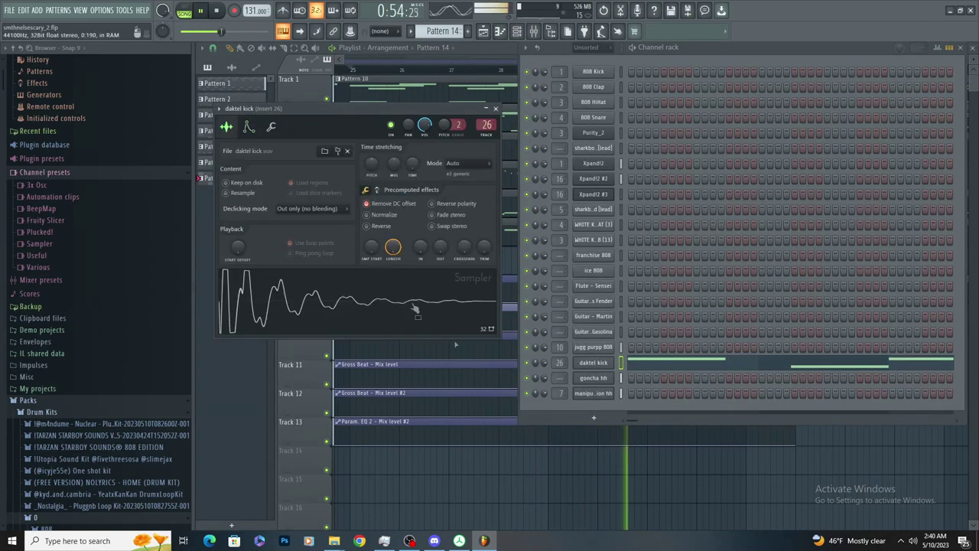
left_click(734, 505)
right_click(734, 508)
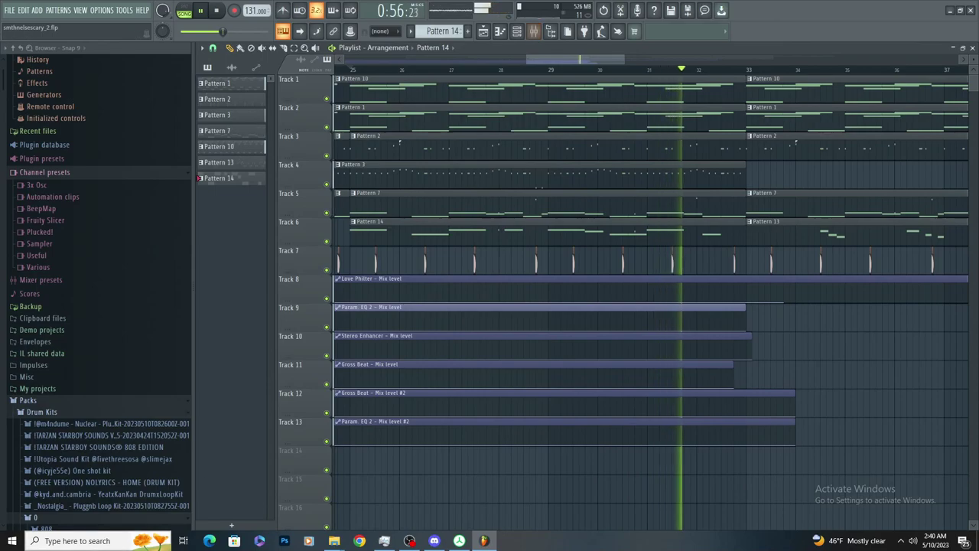
Search the computer for "heart", open the heartbeat kick WAV's folder and add the sample as a channel below the daktel kick
left_click(501, 31)
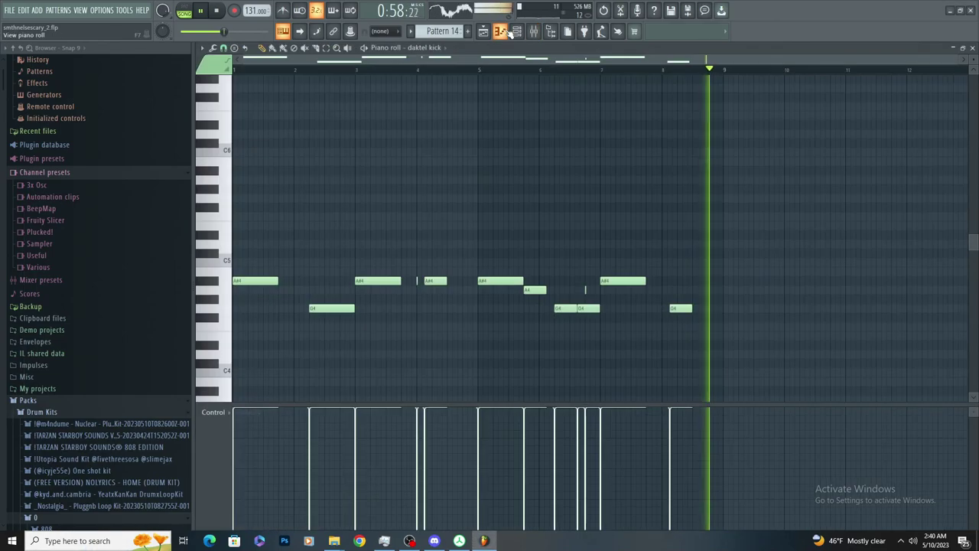
left_click(519, 32)
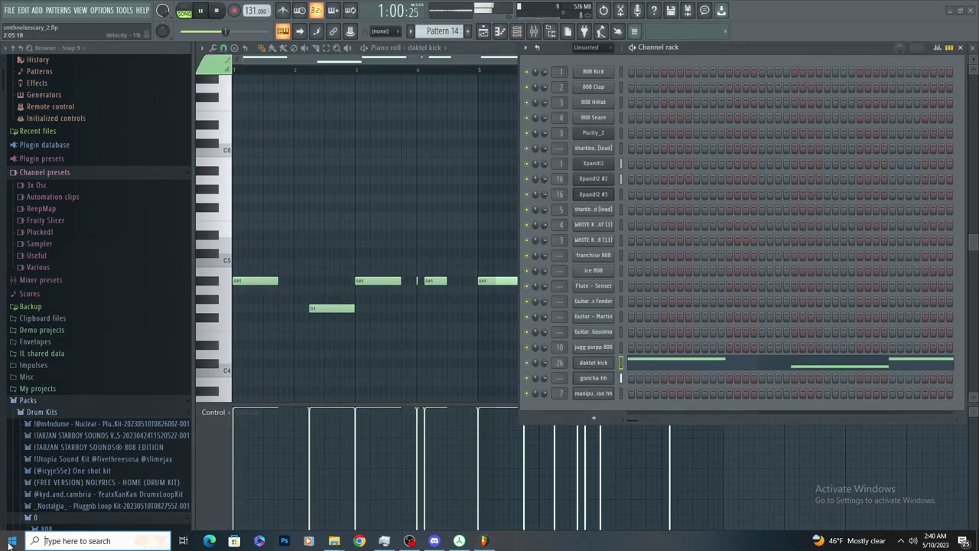
left_click(10, 543)
type("heart")
right_click(100, 391)
left_click(218, 389)
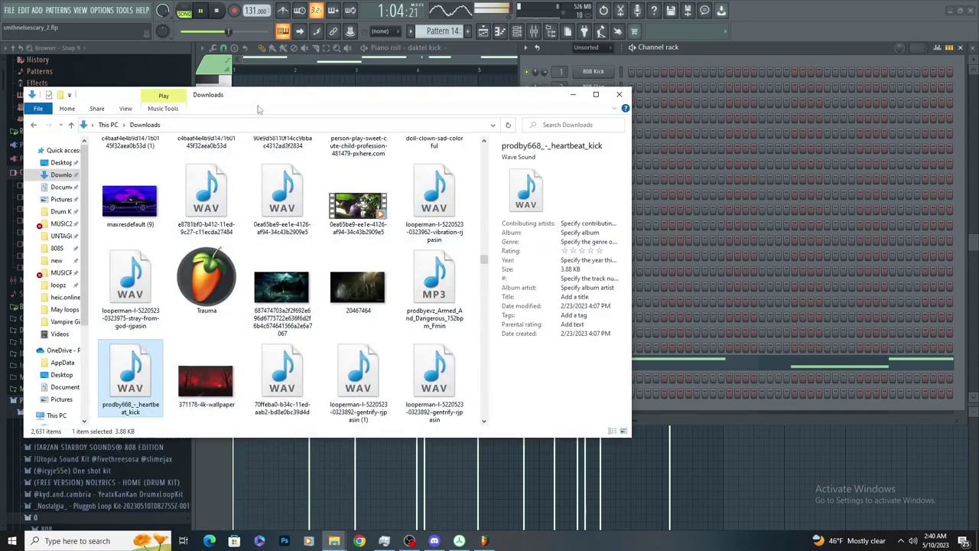
left_click_drag(257, 109, 145, 104)
left_click_drag(591, 371, 590, 371)
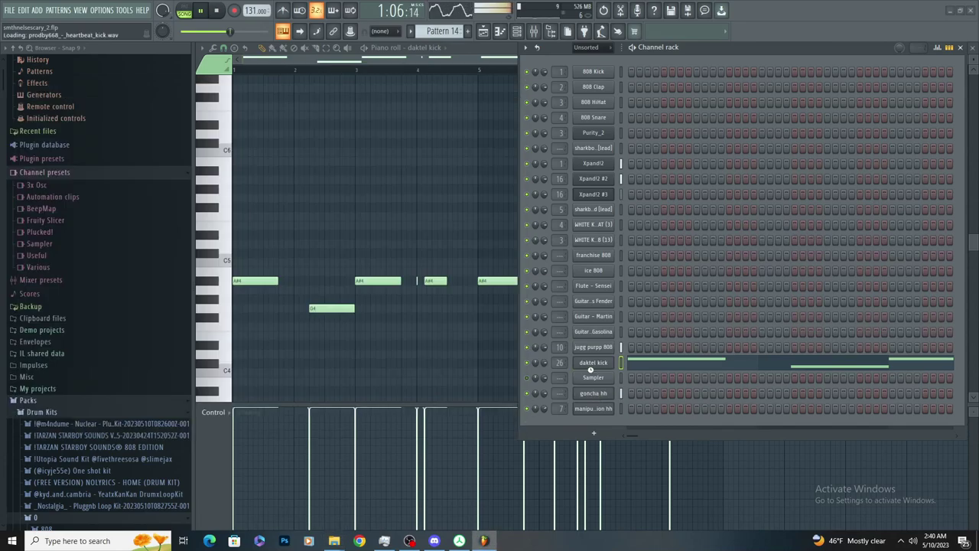
Route the heartbeat kick channel to mixer insert 20 and load Fruity parametric EQ 2 in slot 1
double_click(559, 378)
key("Right")
key("Right")
key("Right")
key("Right")
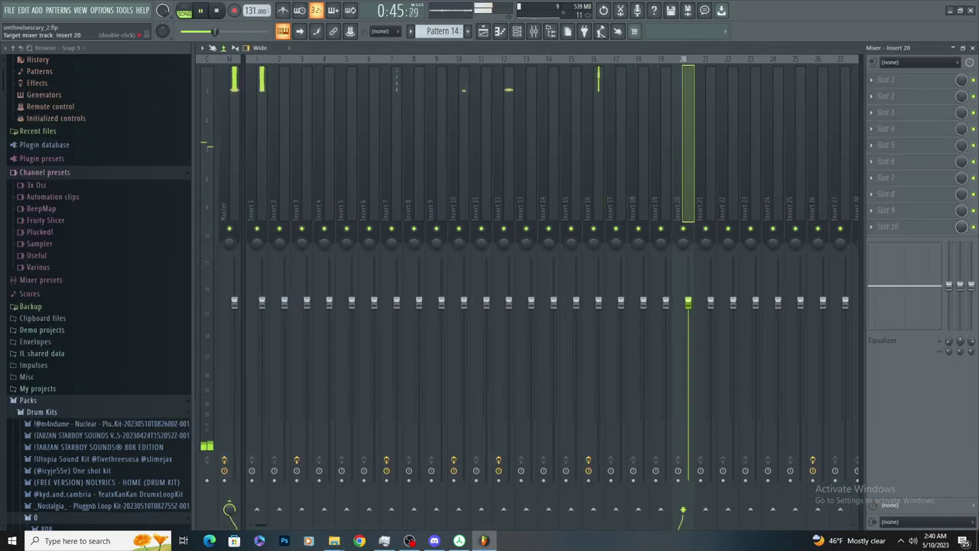
left_click(887, 81)
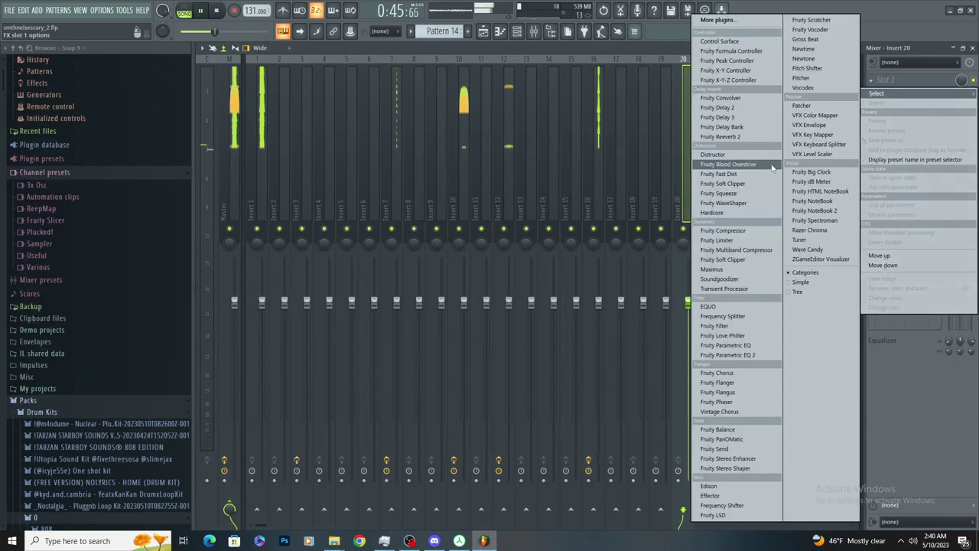
left_click(746, 355)
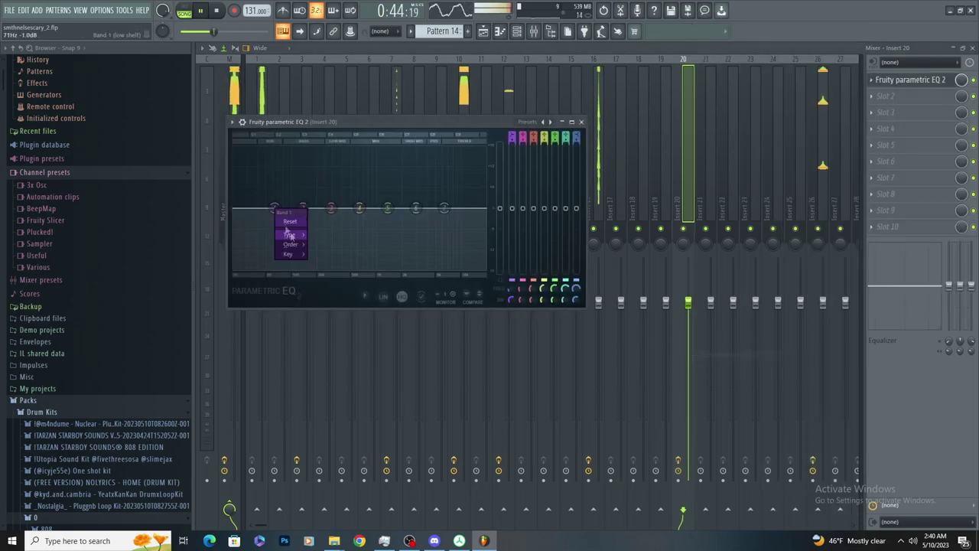
Turn band 1 of insert 20's EQ into a steep high-pass, cut the lows with band 7 and lower the main level to about -5 dB
left_click(325, 244)
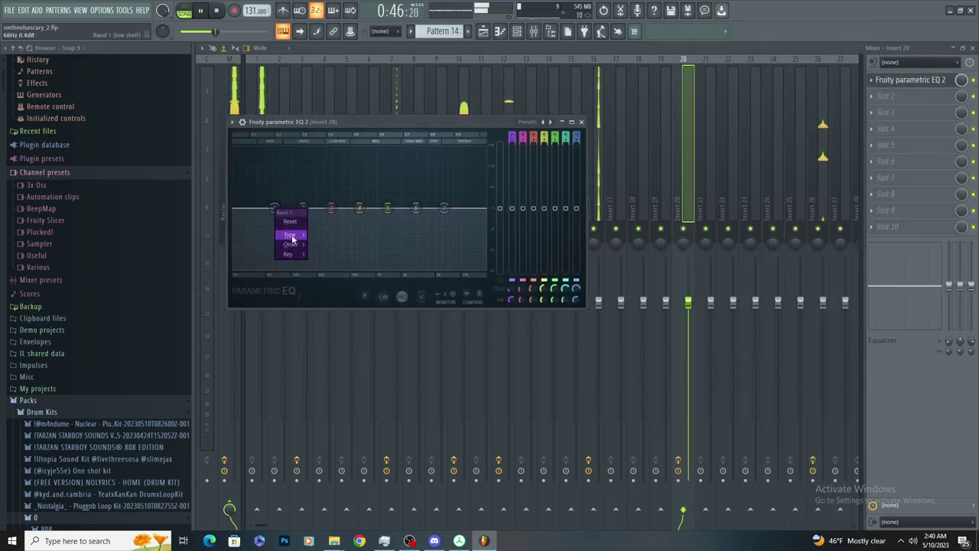
left_click(328, 264)
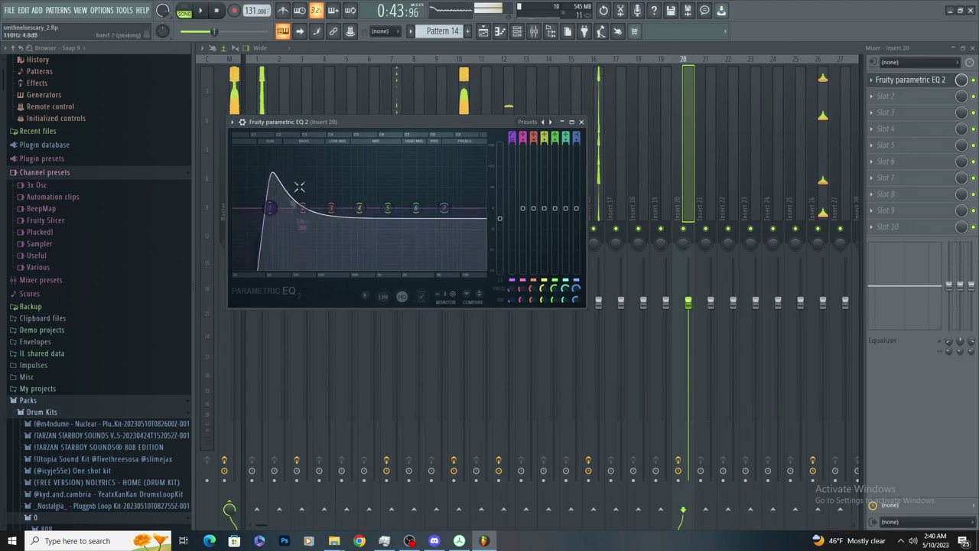
scroll(309, 251, "down", 5)
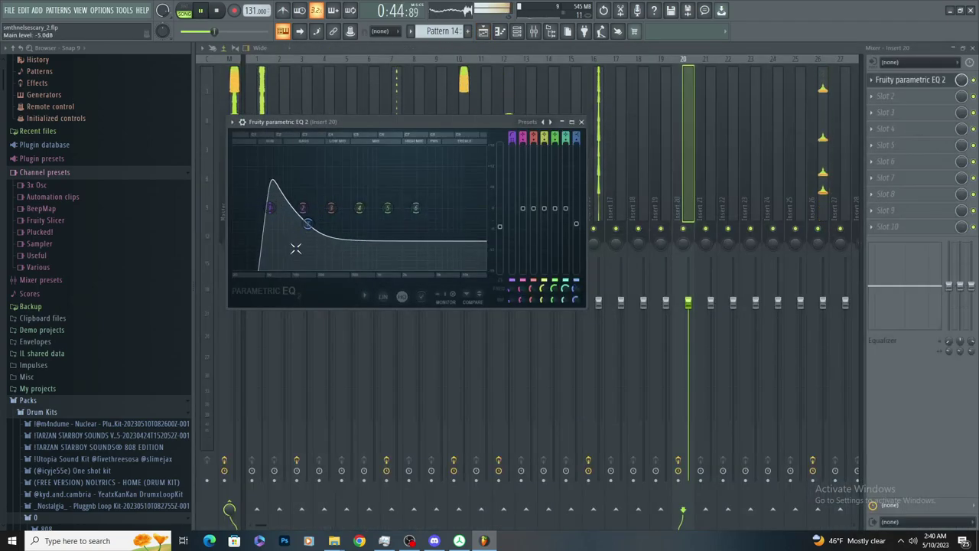
left_click(484, 32)
left_click(484, 213)
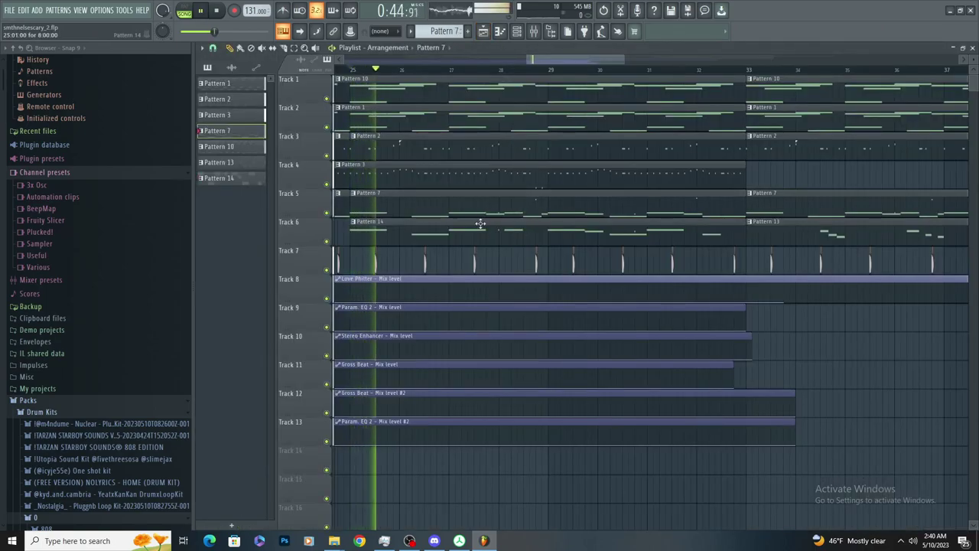
double_click(488, 201)
key("space")
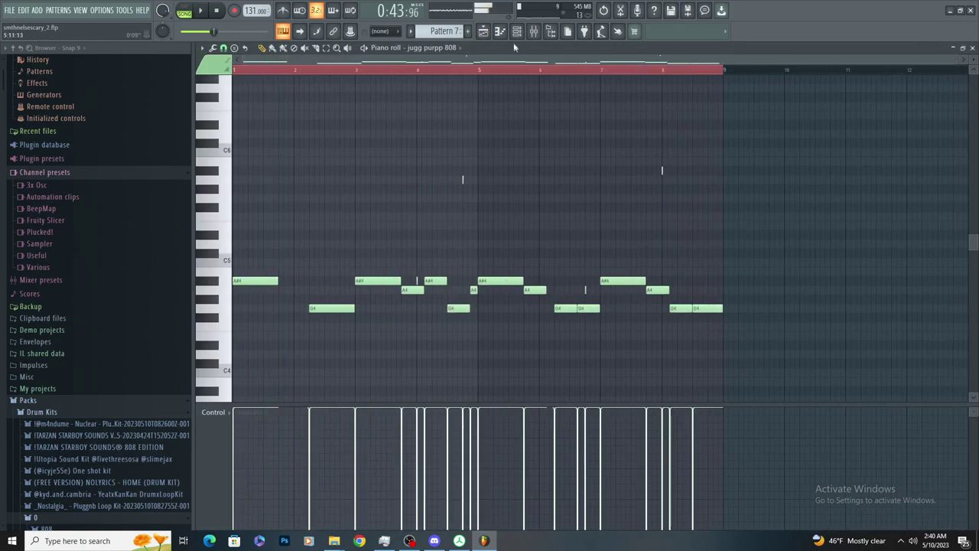
key("space")
left_click(501, 32)
left_click(468, 31)
key("Return")
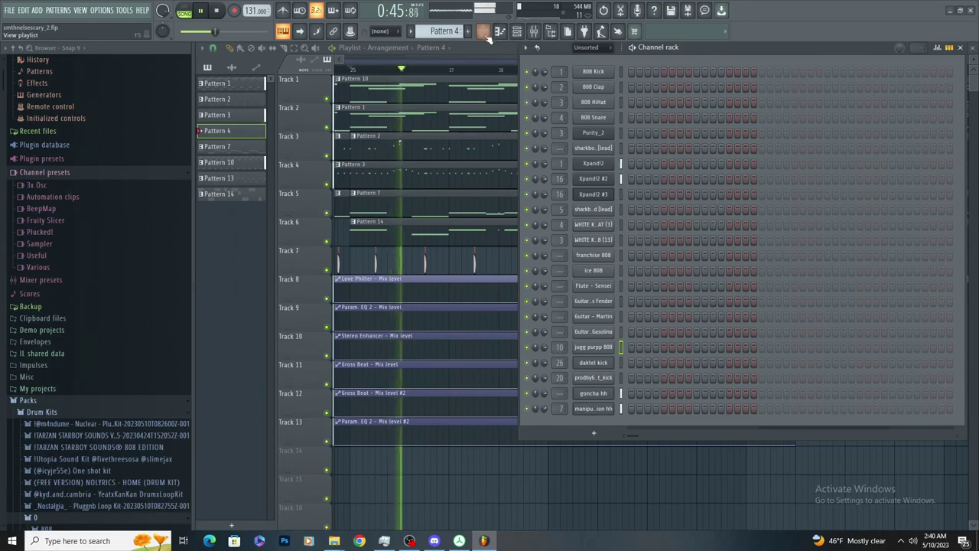
Open Pattern 14's daktel kick part from the playlist in the piano roll and play it back
left_click(483, 31)
double_click(546, 237)
key("space")
key("space")
Try deleting the G4 note in bar 2 of the daktel kick part, play it back and undo the deletion
scroll(304, 232, "up", 3)
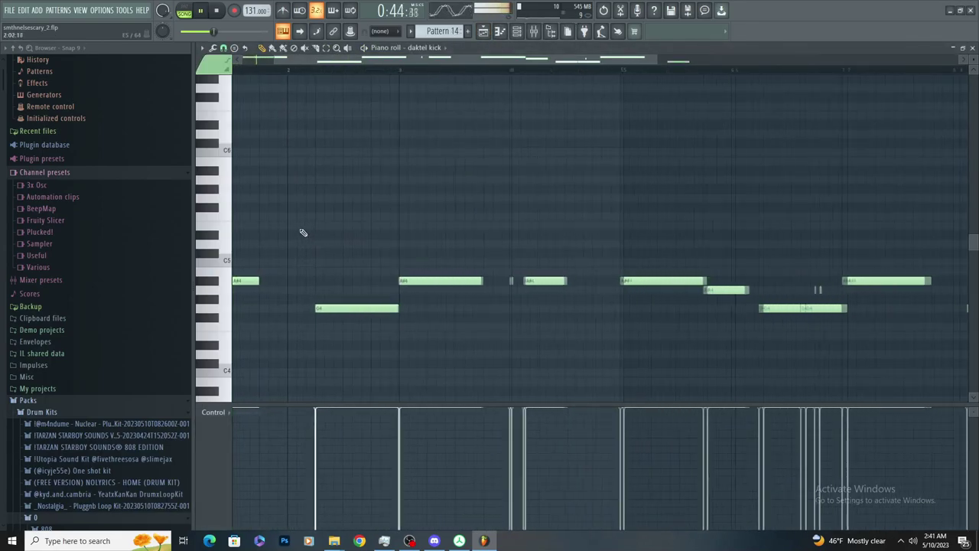
scroll(315, 233, "down", 2)
right_click(332, 308)
key("space")
key("space")
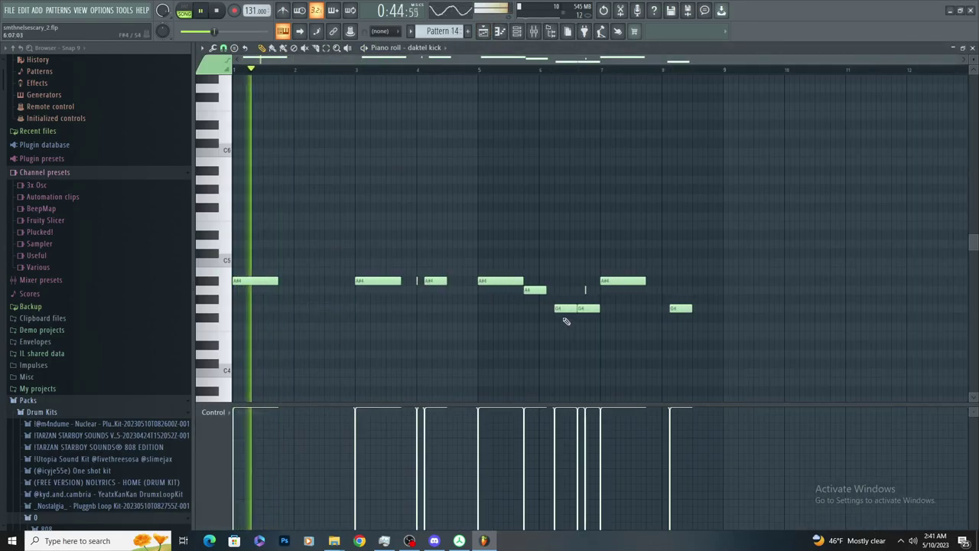
key("ctrl+z")
Cut the G4 notes in bars 2 and 6 from the daktel kick and paste them into the heartbeat kick's piano roll
left_click_drag(291, 346, 618, 306)
key("Delete")
left_click(424, 47)
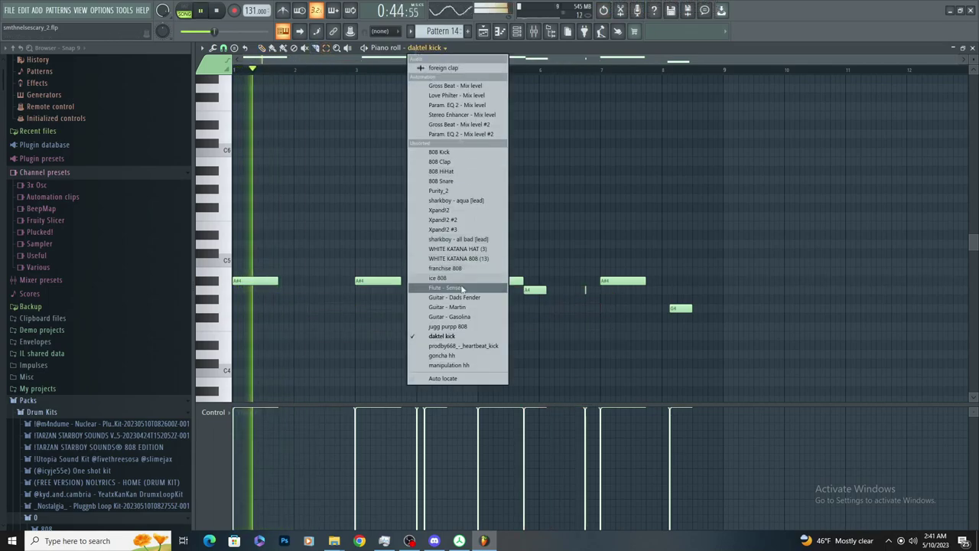
left_click(462, 346)
Play back the heartbeat kick notes and check their signal in insert 20's parametric EQ
scroll(372, 295, "up", 2)
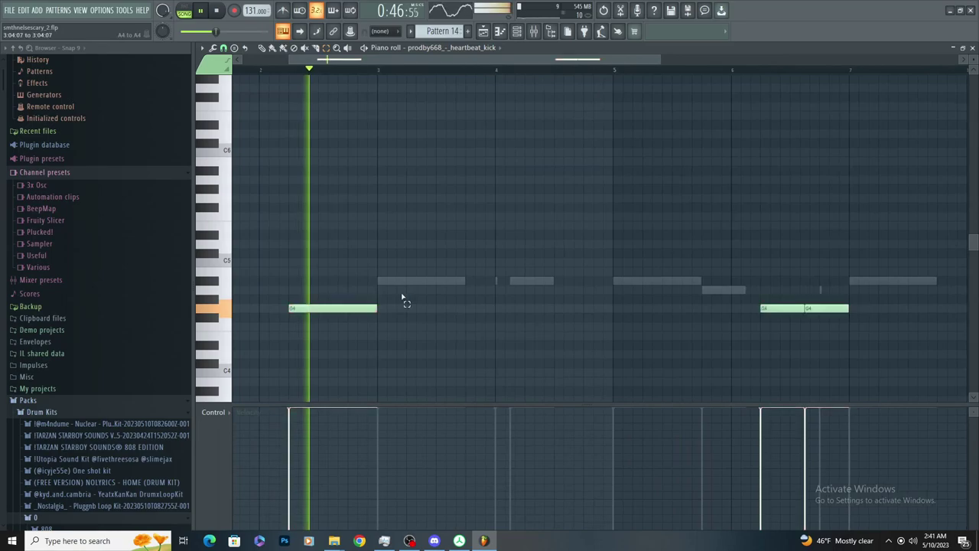
scroll(490, 190, "down", 2)
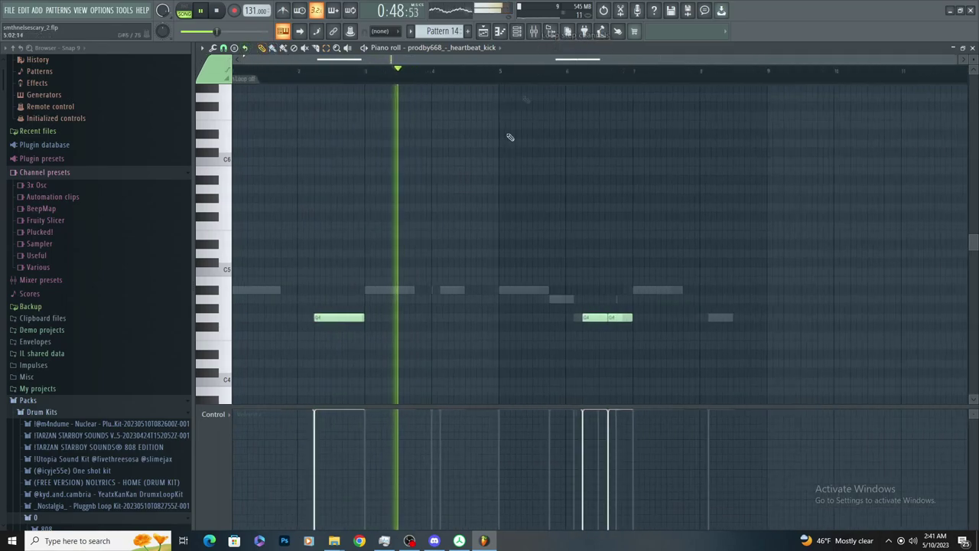
scroll(424, 213, "up", 3)
scroll(496, 267, "down", 2)
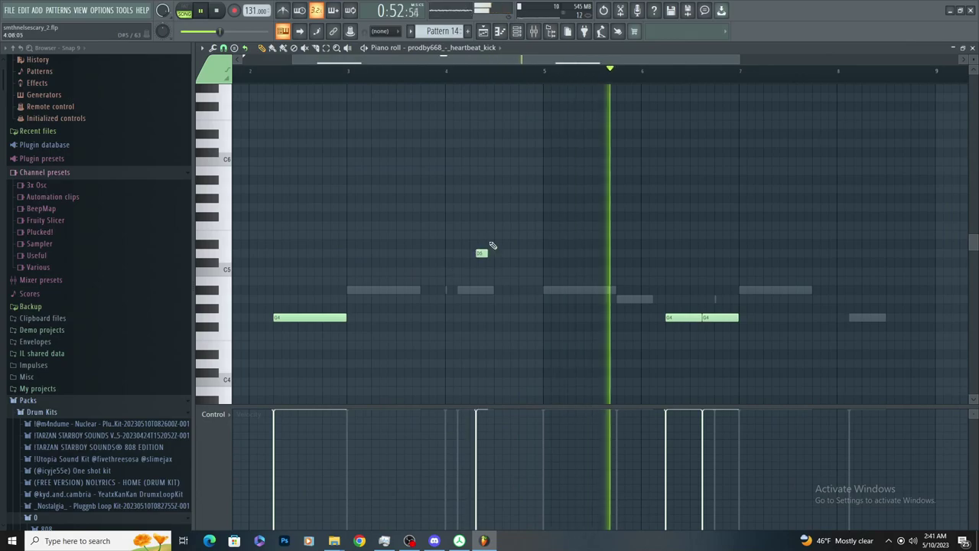
scroll(483, 283, "down", 2)
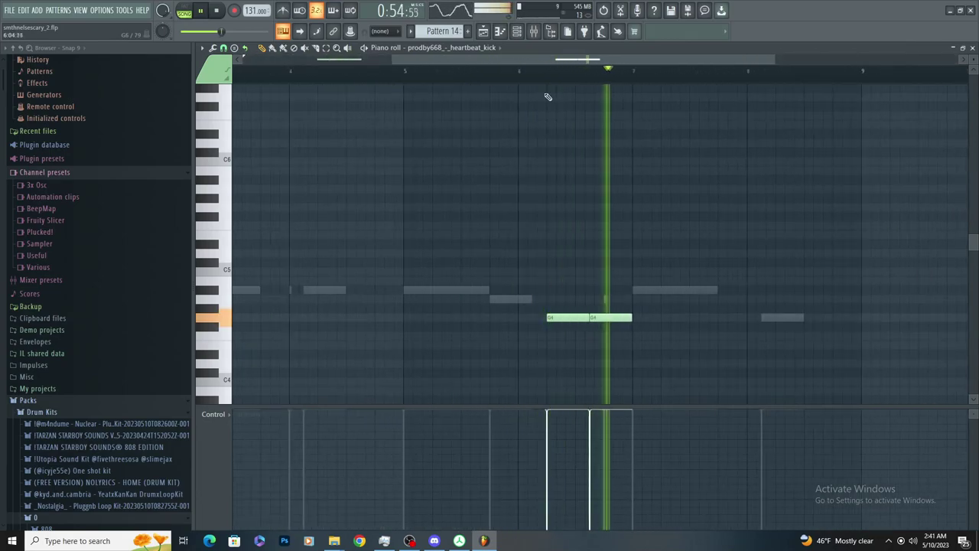
key("space")
left_click(536, 34)
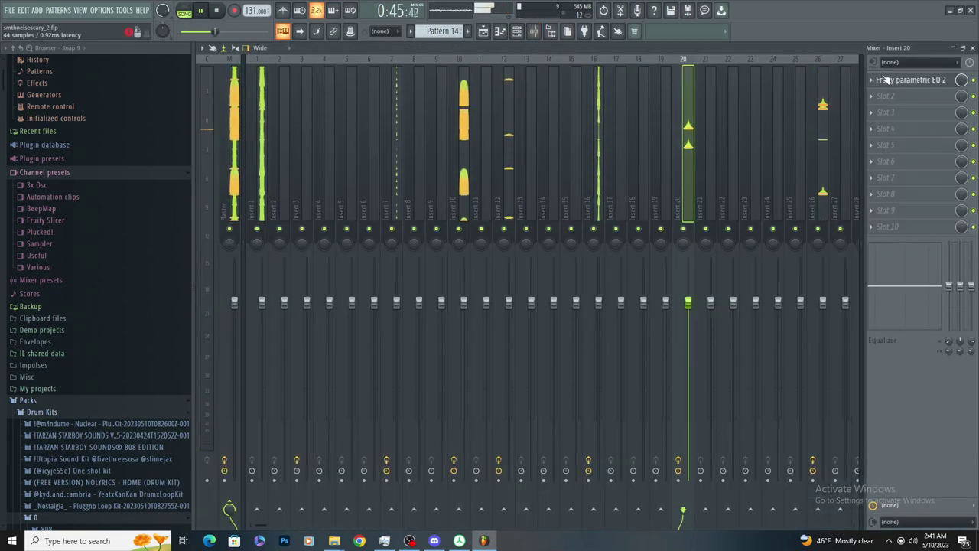
left_click(883, 79)
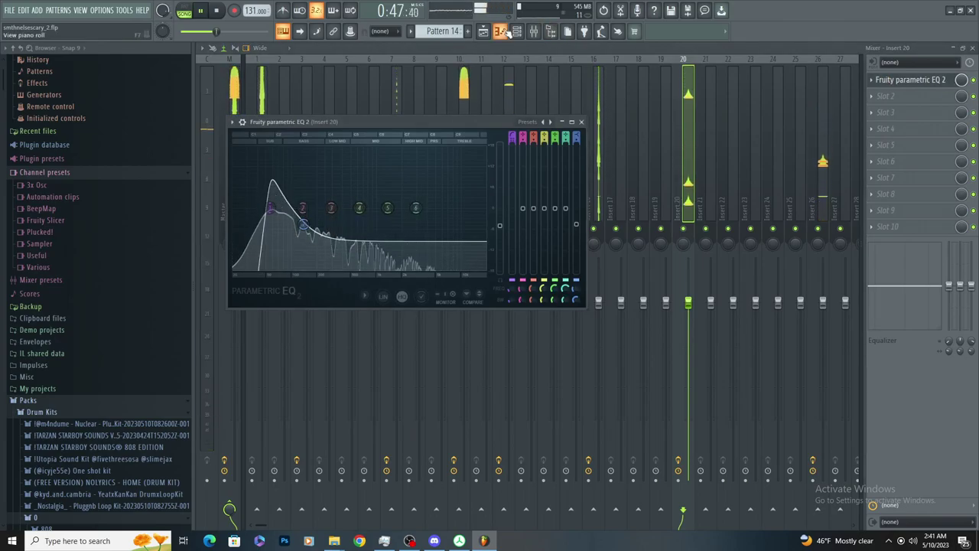
Move the two G4 notes of bar 6 from the heartbeat kick back to the daktel kick part
left_click(500, 31)
double_click(634, 233)
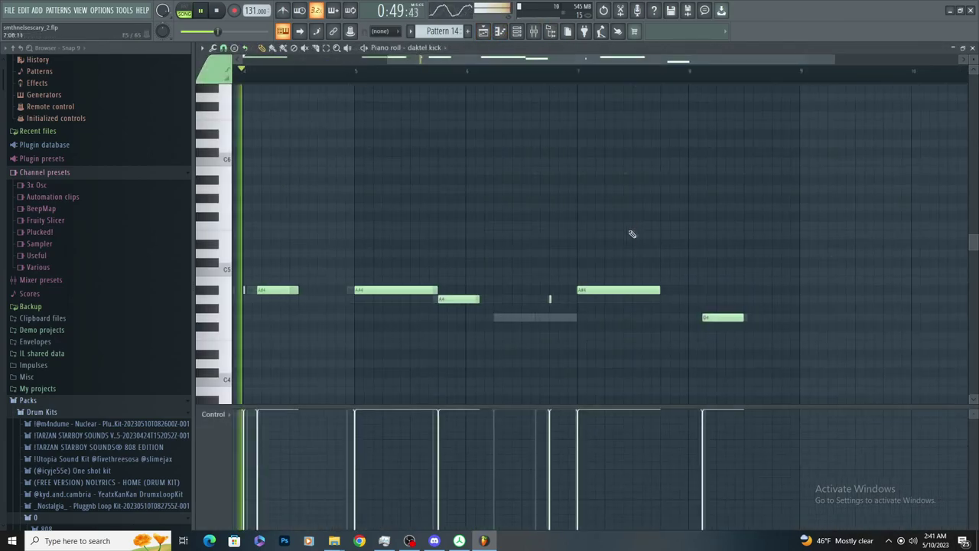
left_click(426, 48)
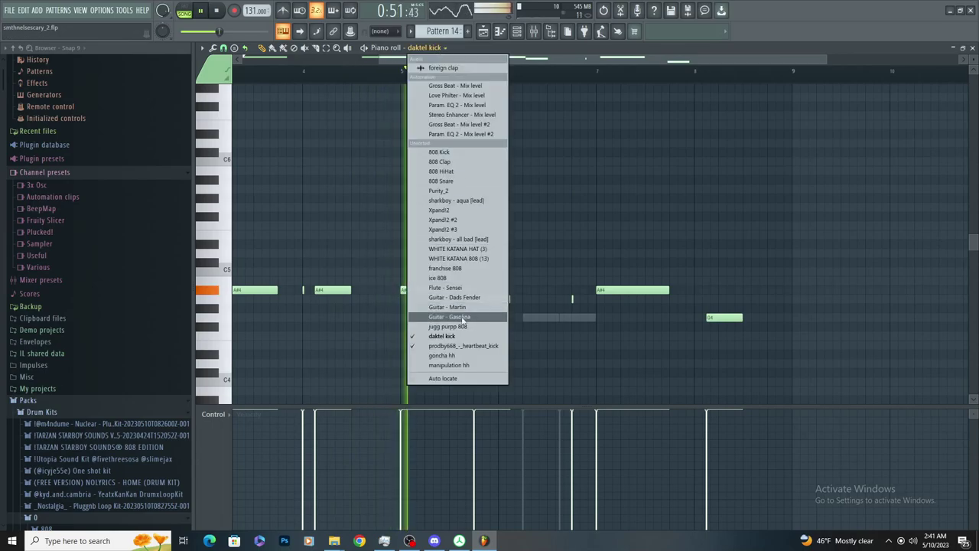
left_click(459, 335)
scroll(575, 277, "up", 3)
left_click(429, 49)
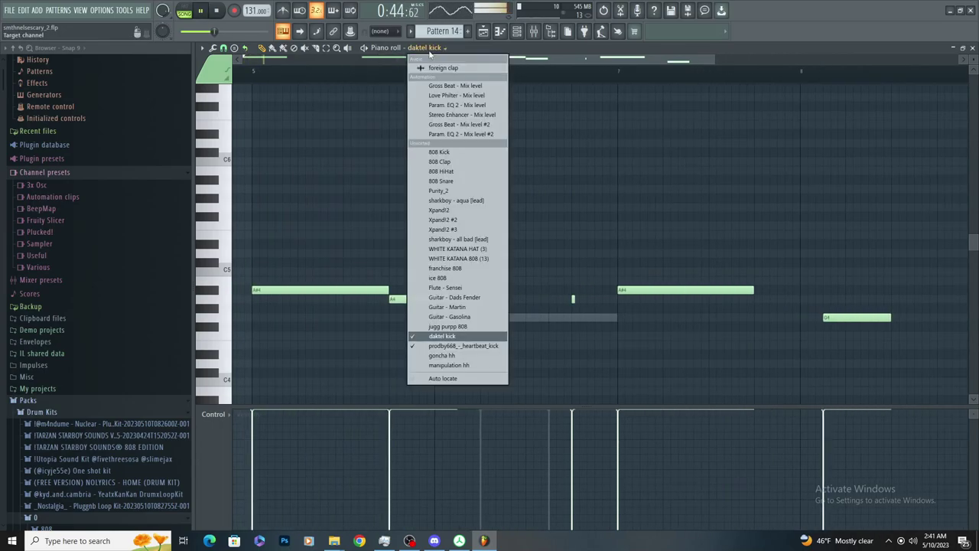
left_click(462, 345)
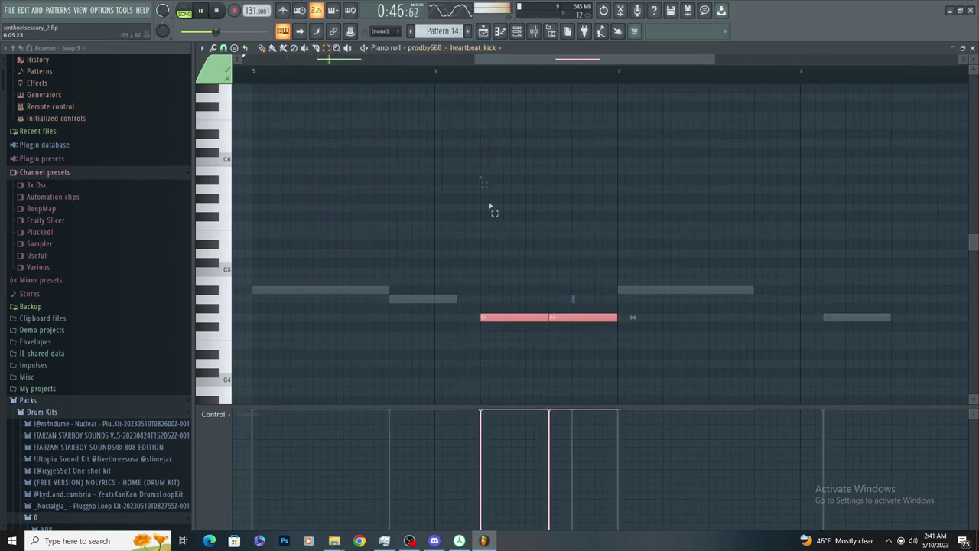
left_click(473, 49)
left_click(442, 335)
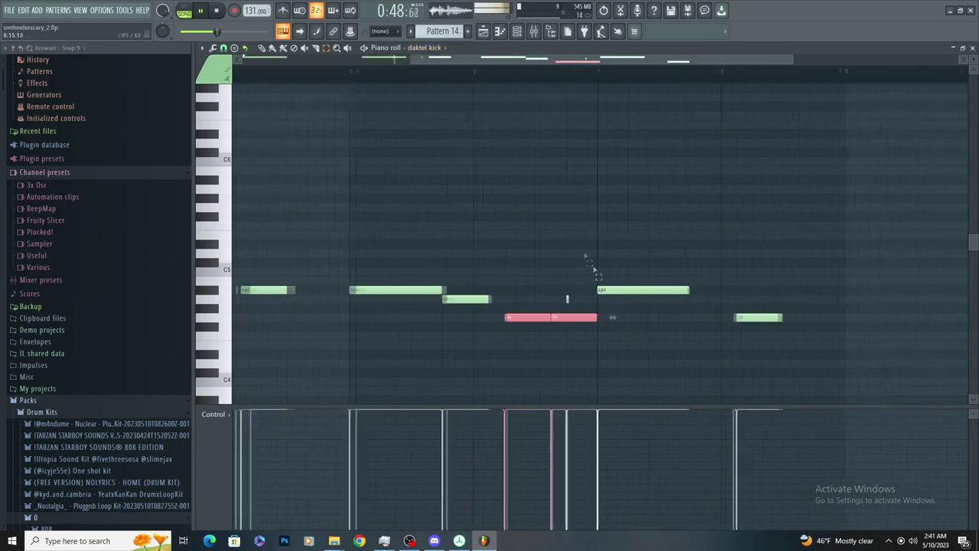
scroll(525, 164, "up", 3)
left_click(552, 170)
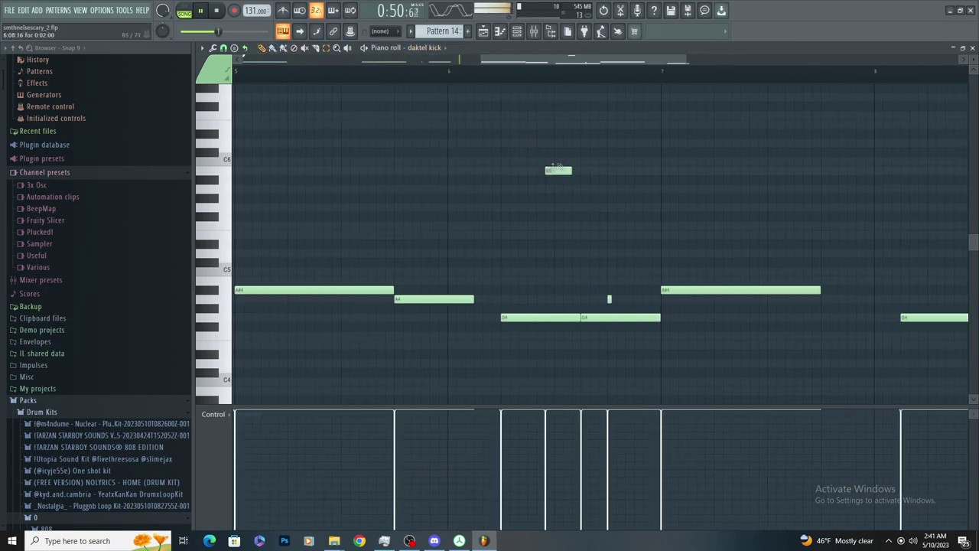
right_click(557, 171)
scroll(609, 227, "down", 3)
scroll(615, 220, "up", 3)
left_click(616, 225)
right_click(621, 227)
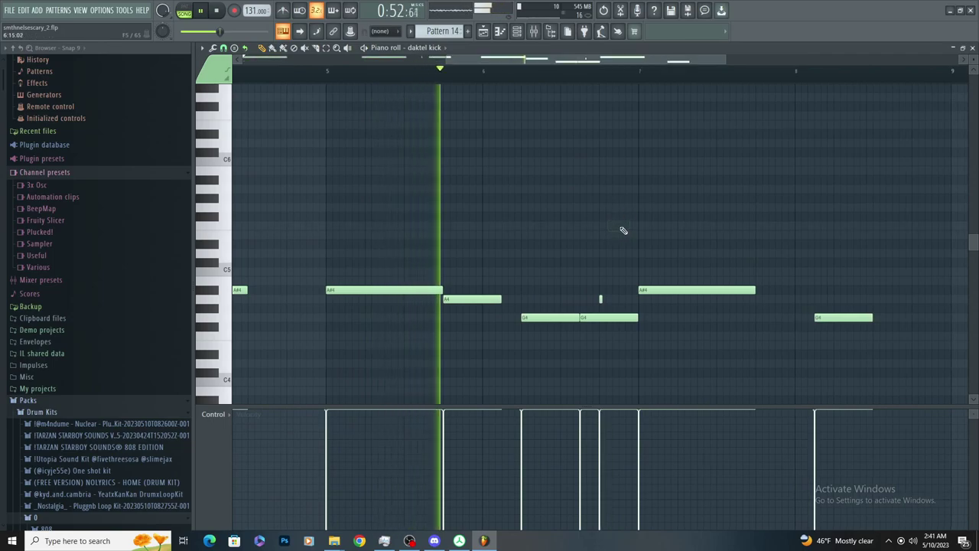
scroll(622, 241, "down", 4)
scroll(623, 244, "up", 2)
scroll(628, 245, "down", 3)
scroll(629, 246, "up", 2)
Replay the pattern, remove the second G4 note of bar 6 from the daktel kick and place it, shortened, in the heartbeat kick
key("space")
key("space")
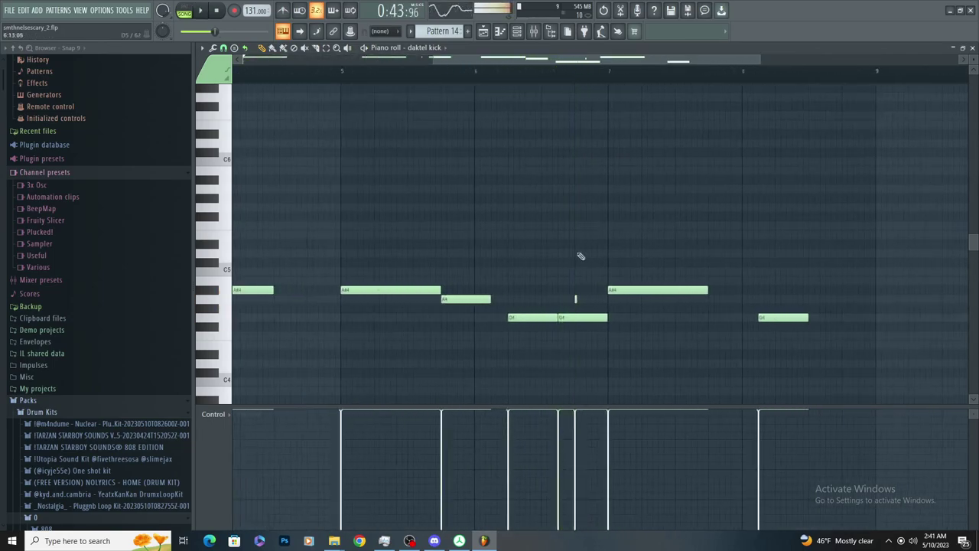
scroll(575, 257, "up", 2)
left_click(428, 49)
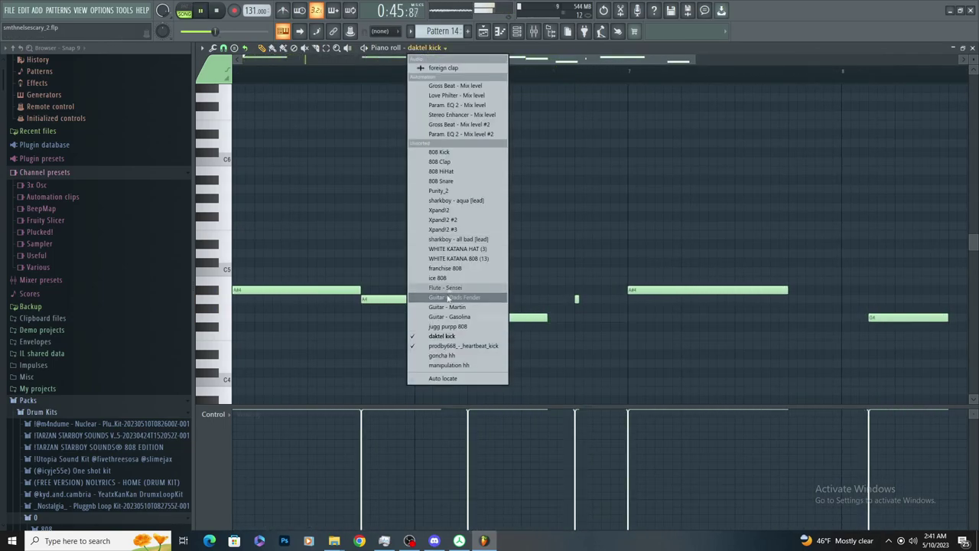
left_click(484, 339)
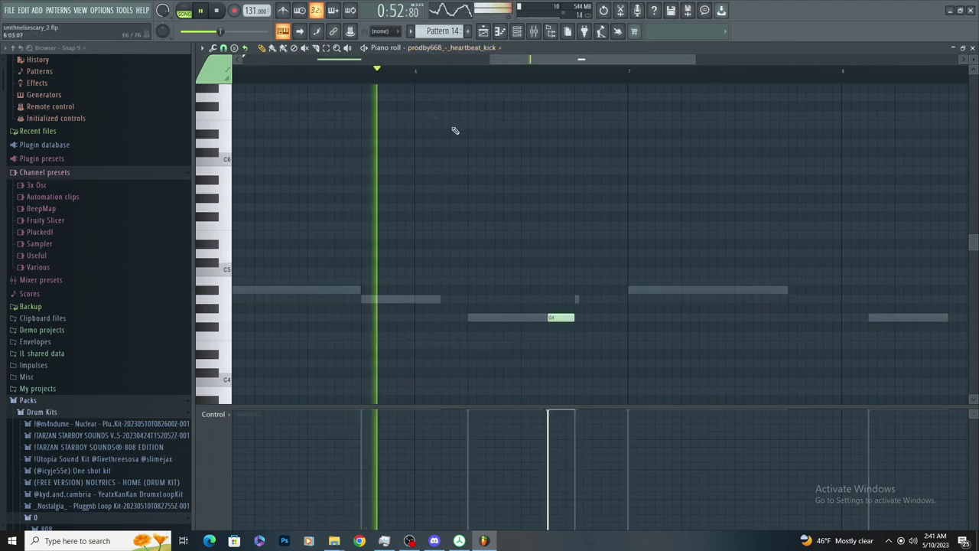
Lengthen the heartbeat kick's G4 note in bar 6 until it ends at the start of bar 7
left_click_drag(573, 317, 627, 317)
left_click(674, 328)
right_click(675, 327)
scroll(620, 315, "down", 4)
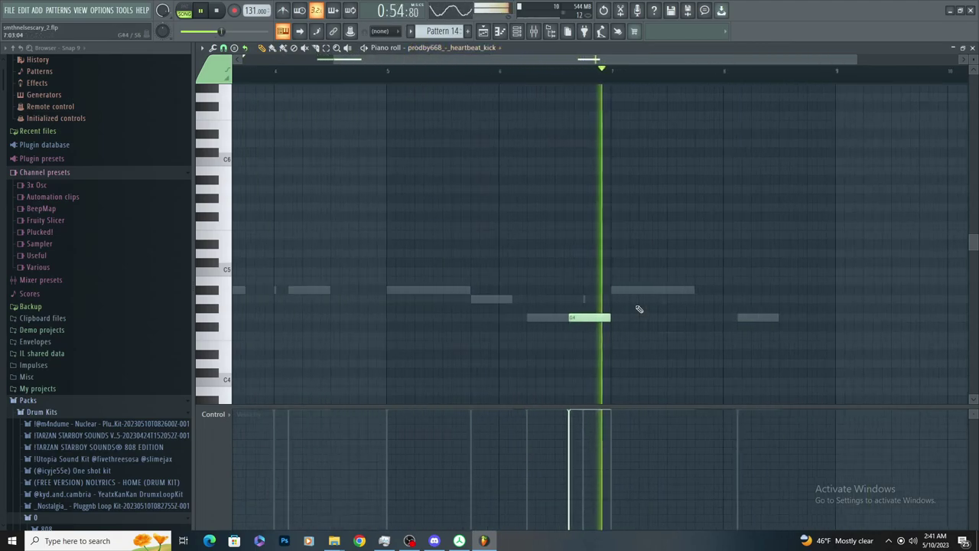
scroll(734, 216, "up", 3)
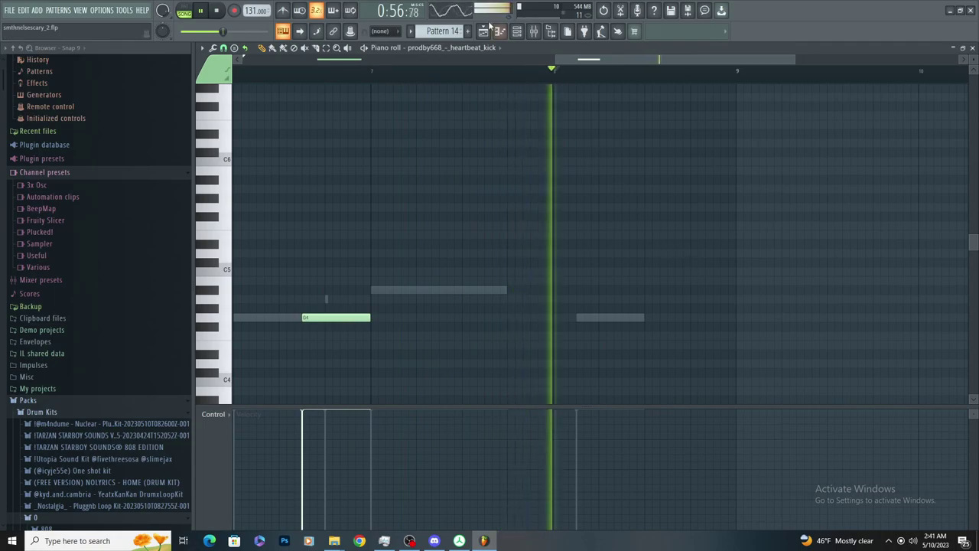
Place another Pattern 14 clip on Track 9 of the playlist, starting at bar 41
key("F5")
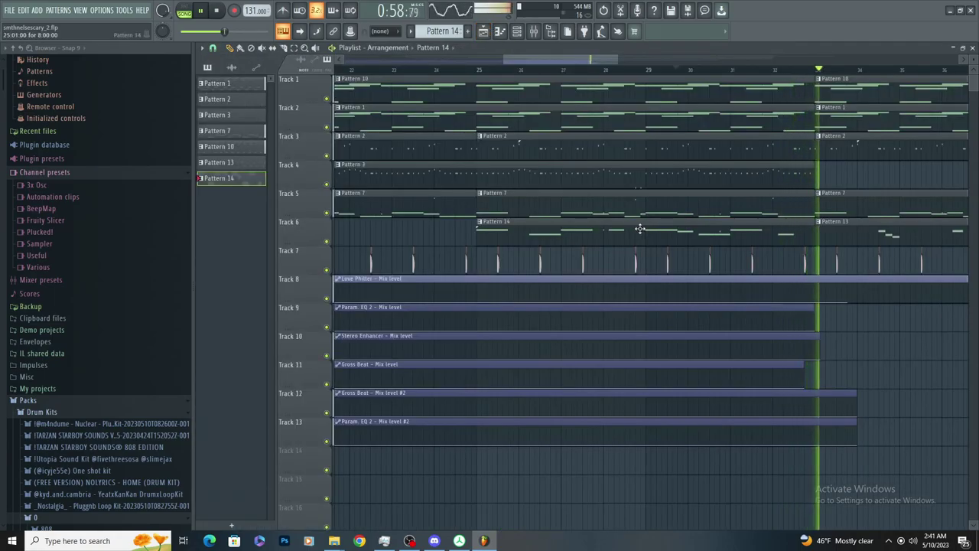
scroll(658, 275, "down", 3)
left_click(679, 319)
left_click_drag(679, 319, 670, 313)
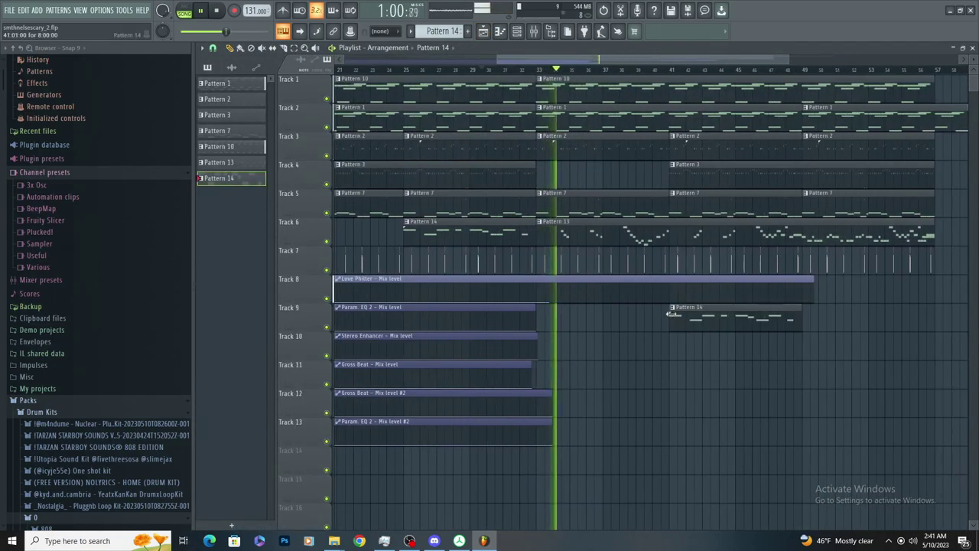
scroll(763, 369, "down", 3)
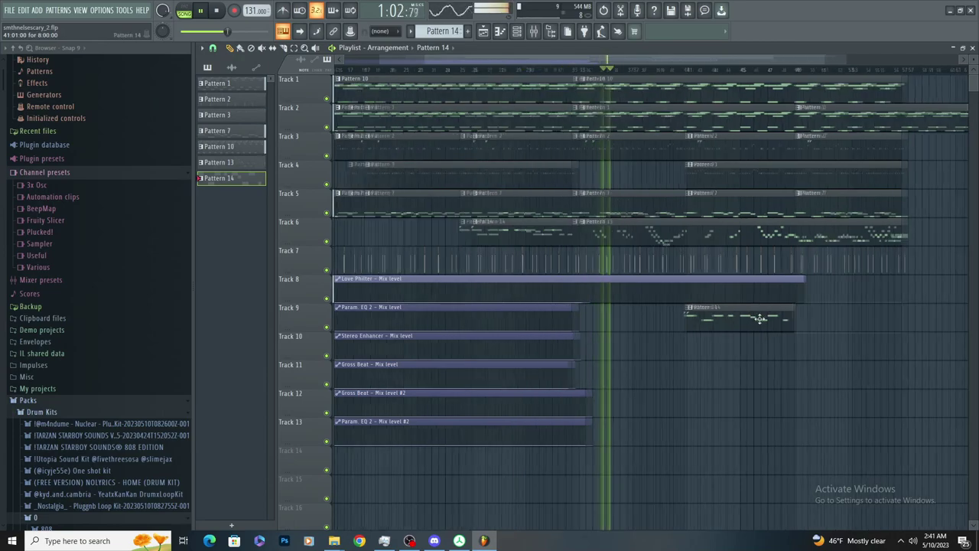
scroll(725, 345, "up", 3)
left_click(682, 405)
right_click(683, 407)
scroll(664, 421, "down", 3)
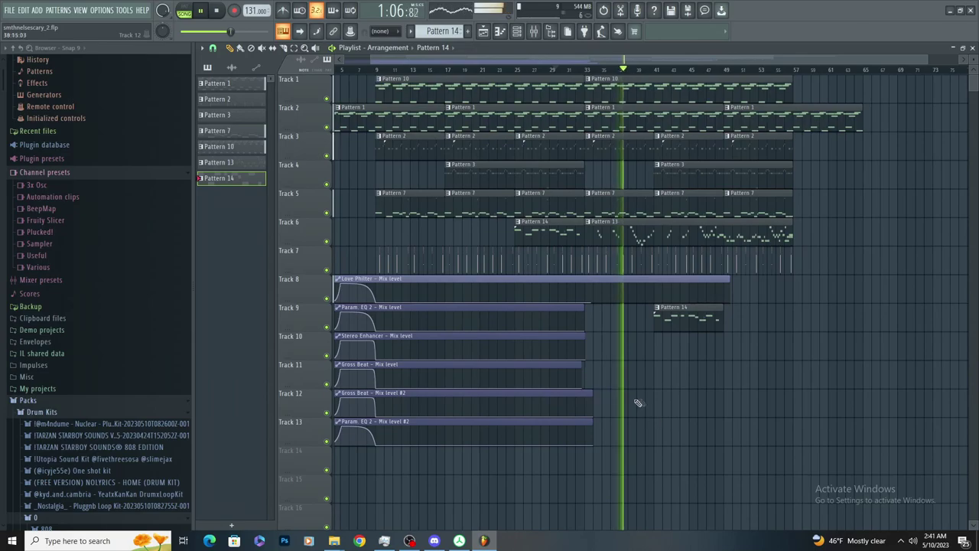
Listen through the arrangement and examine the clips around the second Pattern 14 clip, from about bar 38 to bar 54
scroll(757, 313, "up", 3)
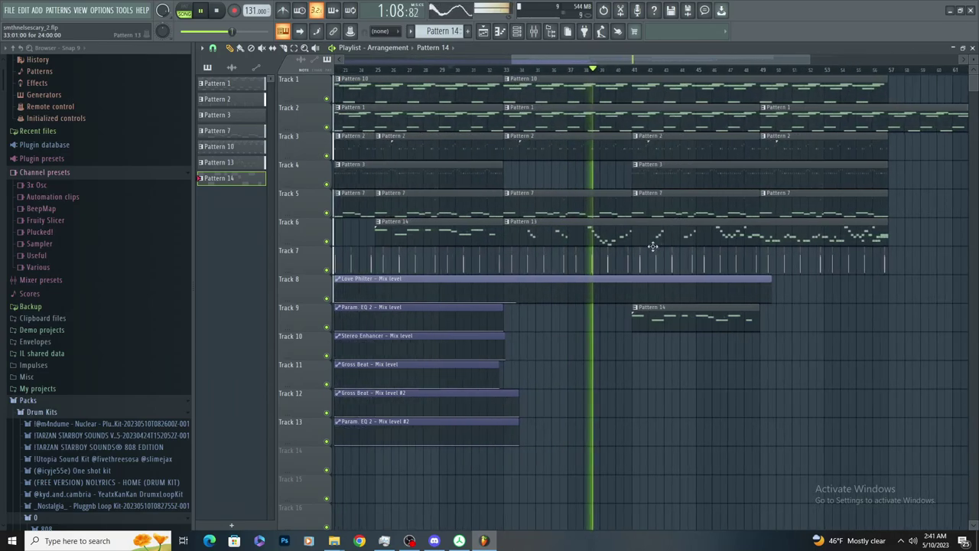
scroll(759, 312, "down", 3)
scroll(760, 312, "up", 5)
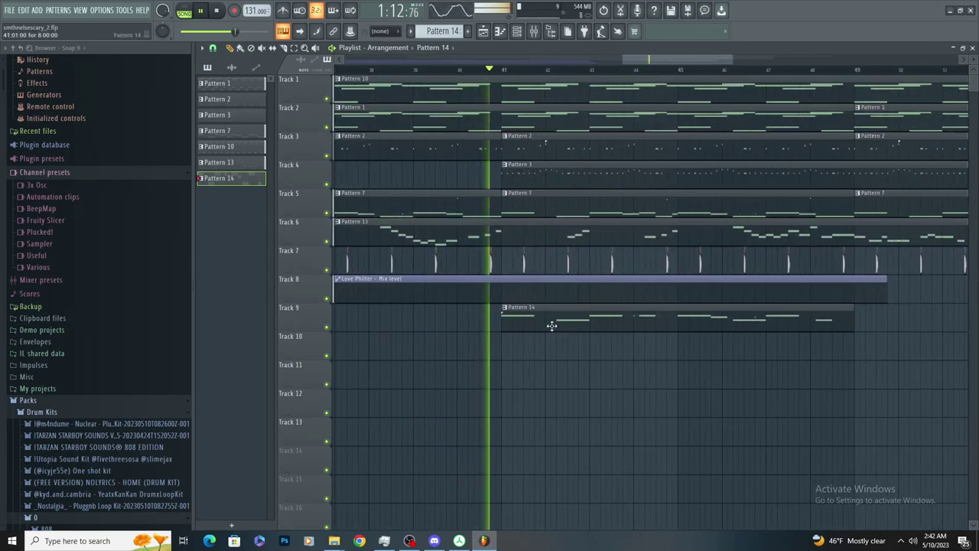
scroll(604, 384, "down", 3)
scroll(603, 367, "up", 3)
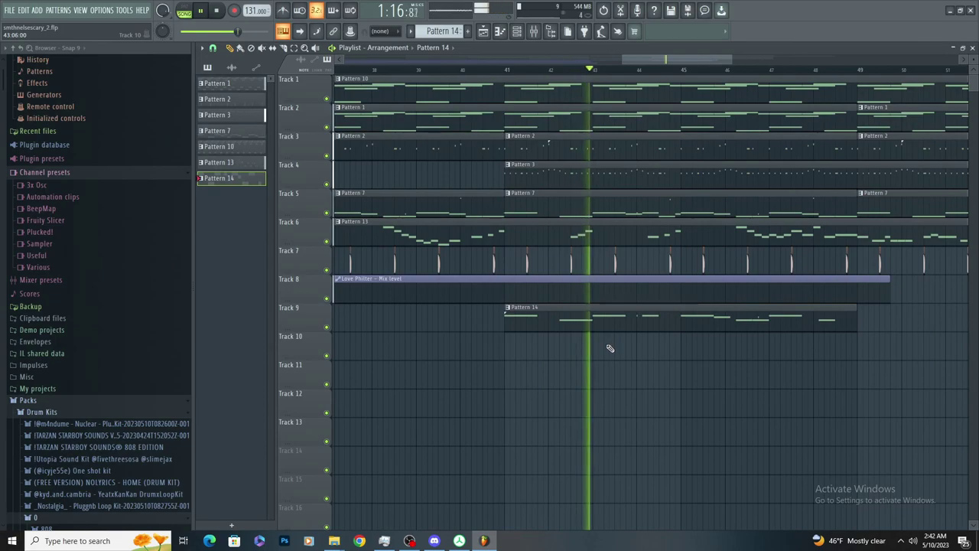
scroll(552, 380, "down", 2)
scroll(660, 268, "up", 3)
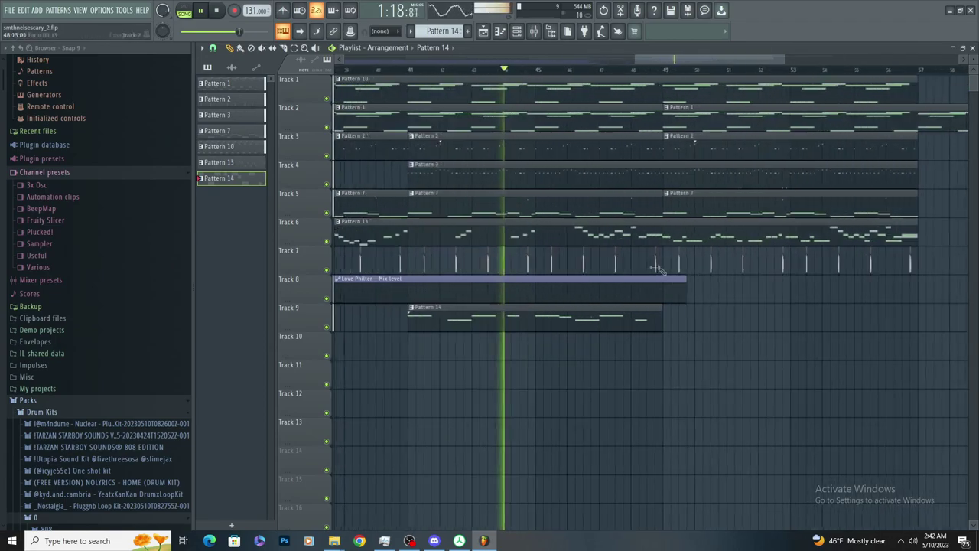
scroll(665, 282, "down", 3)
scroll(585, 304, "up", 3)
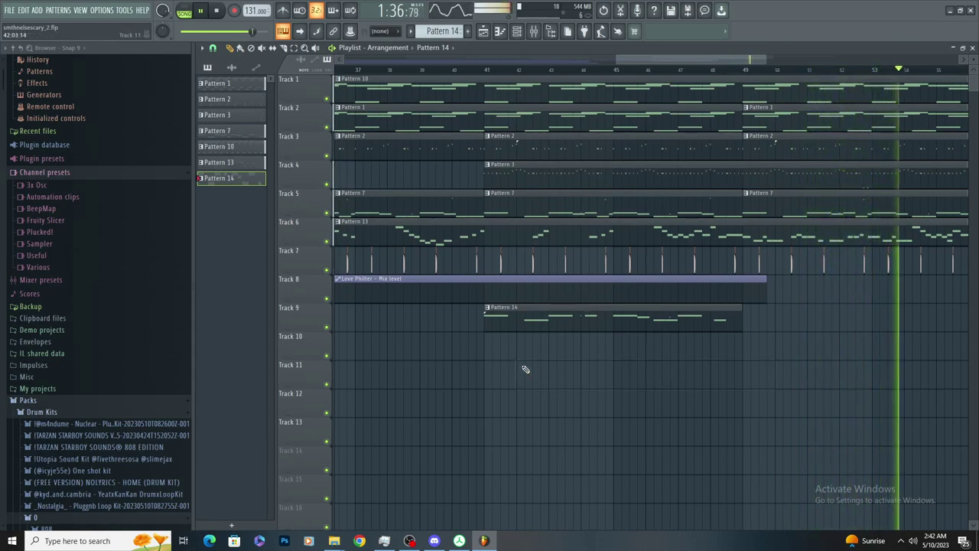
scroll(525, 363, "down", 5)
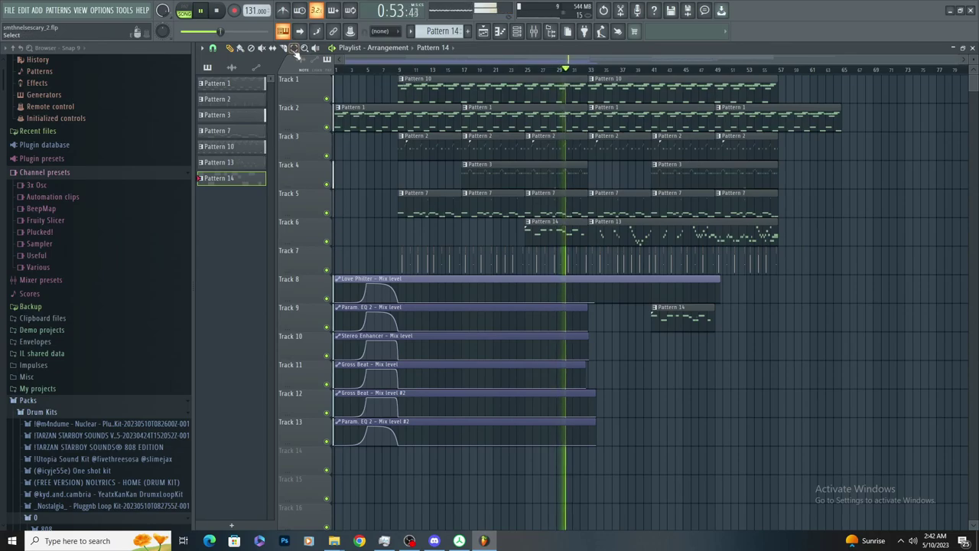
Create a new empty pattern and place its clip on Track 6 from bar 9 to bar 25
key("space")
scroll(397, 161, "up", 5)
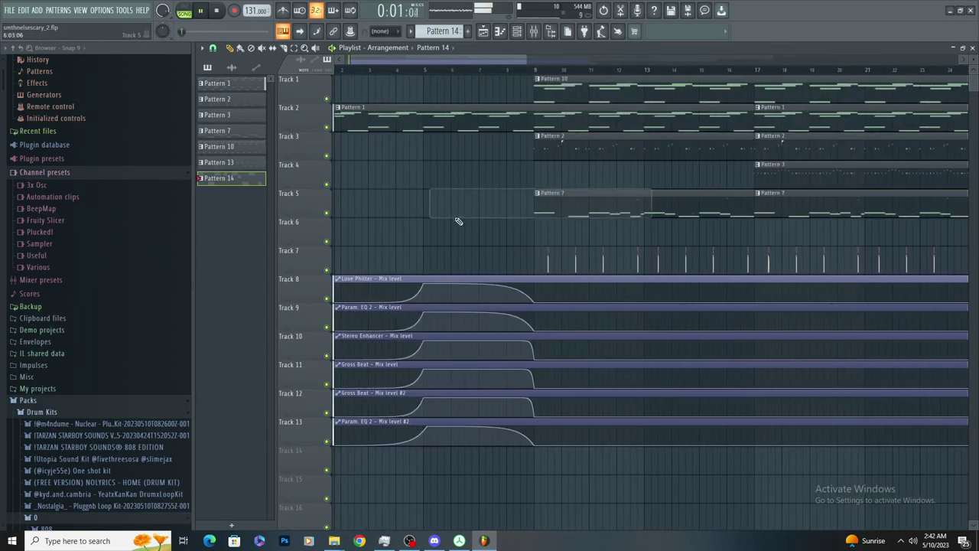
scroll(336, 183, "up", 3)
scroll(337, 179, "down", 4)
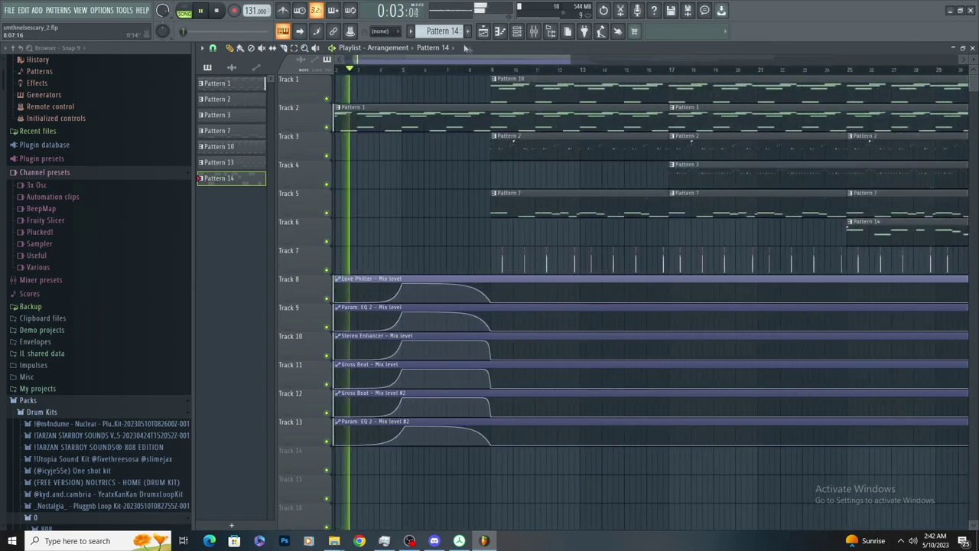
left_click(467, 31)
left_click(498, 229)
left_click_drag(518, 229, 839, 253)
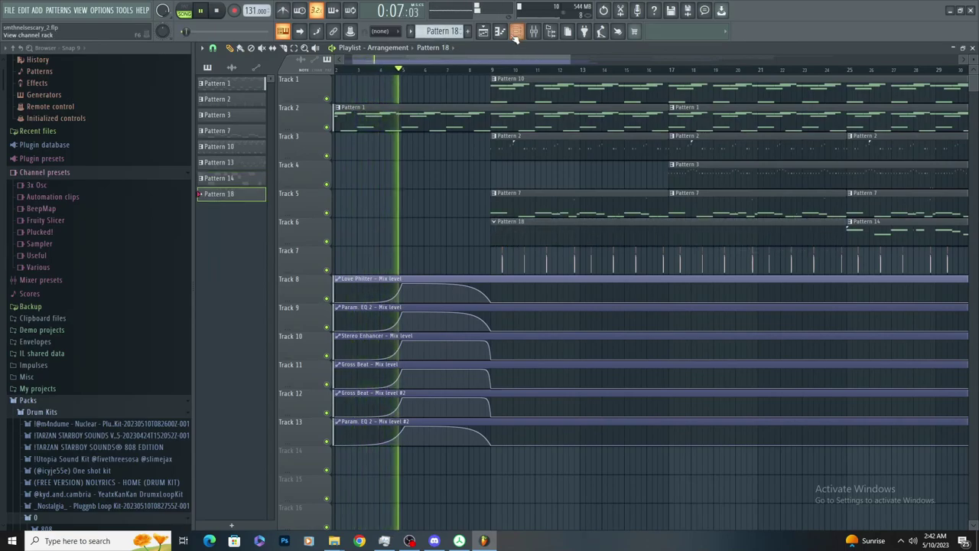
Route the sharkboy - aqua [lead] channel above the first Xpand!2 to mixer track 29
left_click(515, 31)
key("F7")
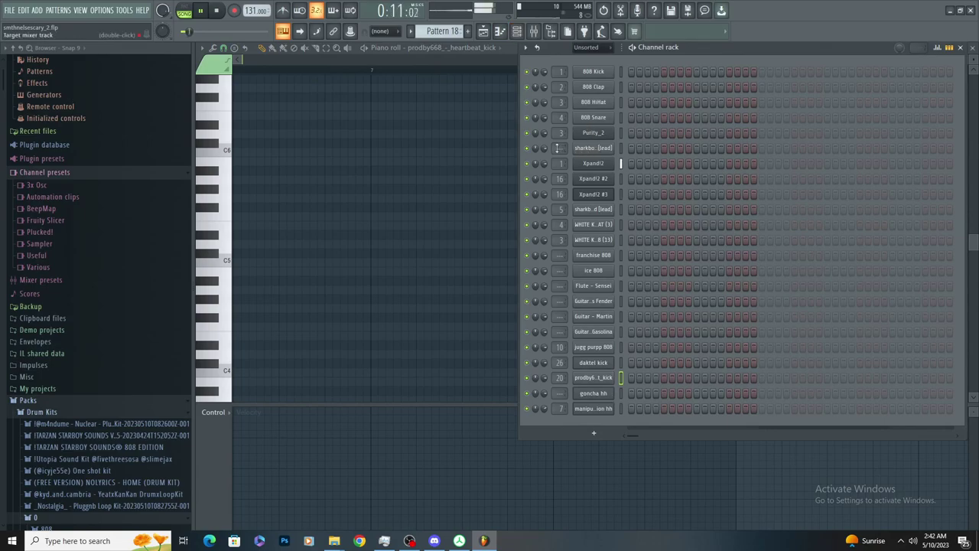
left_click(591, 148)
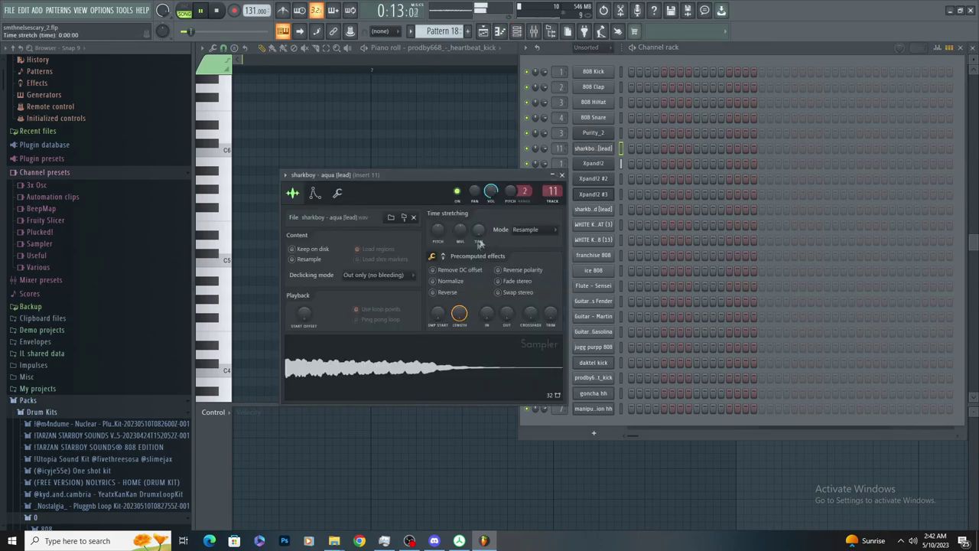
left_click_drag(557, 148, 557, 103)
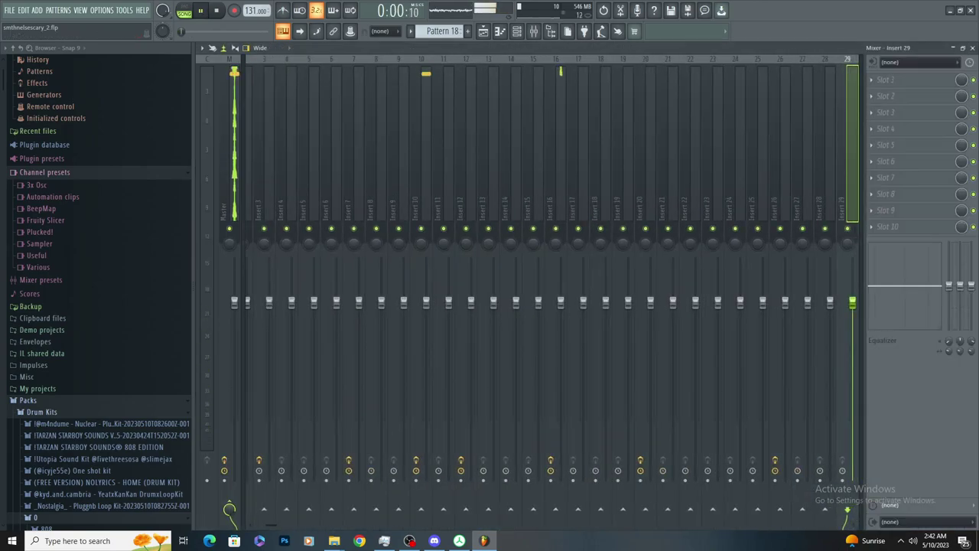
In the sharkboy lead's piano roll, draw a two-beat A4 from beat 2 of bar 1, followed by a two-beat G4
left_click(484, 32)
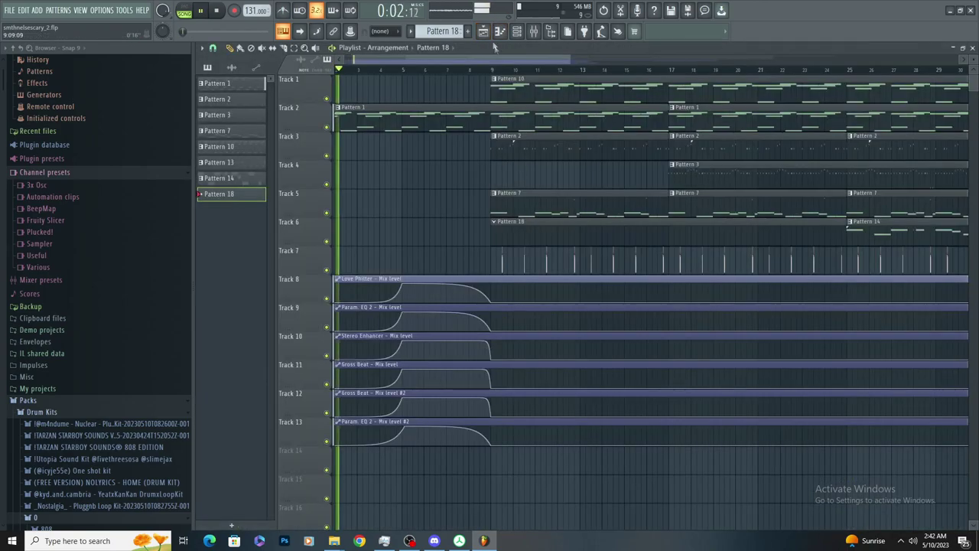
left_click(500, 32)
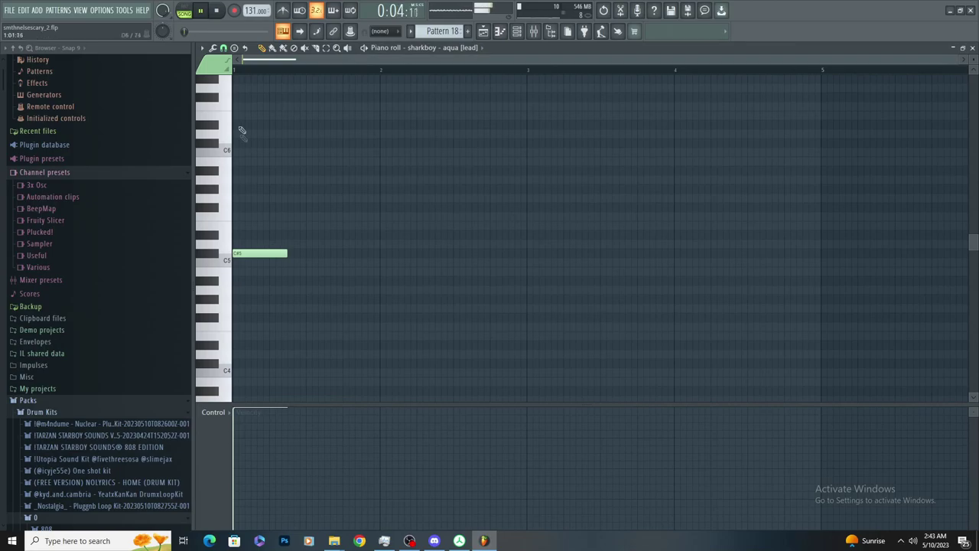
scroll(242, 71, "up", 2)
key("space")
right_click(306, 255)
left_click(248, 262)
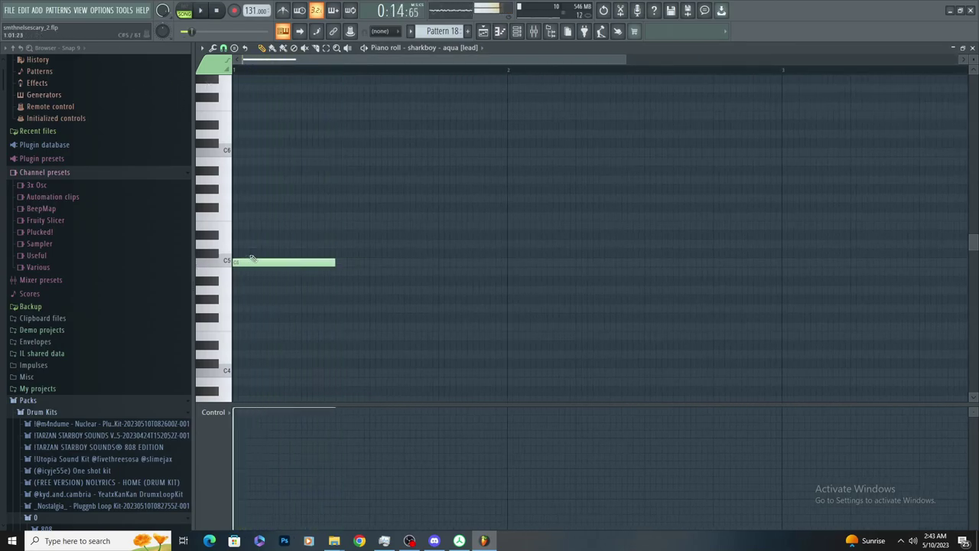
left_click(308, 290)
left_click_drag(405, 292, 445, 307)
left_click(462, 292)
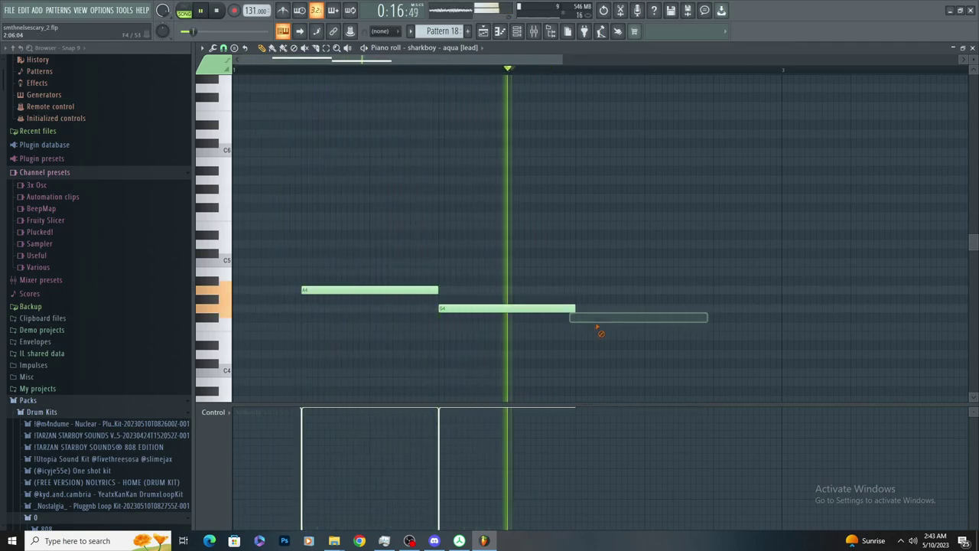
left_click(600, 321)
scroll(536, 319, "down", 2)
right_click(536, 319)
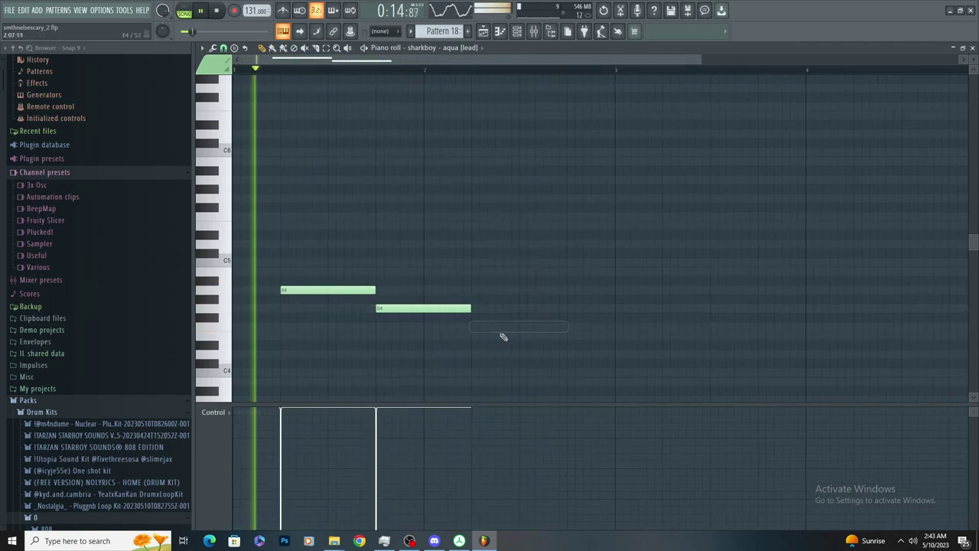
Continue the lead melody in bar 2 with a two-beat A4 and a two-beat A#4 directly after the G4
key("F6")
key("F6")
left_click(472, 298)
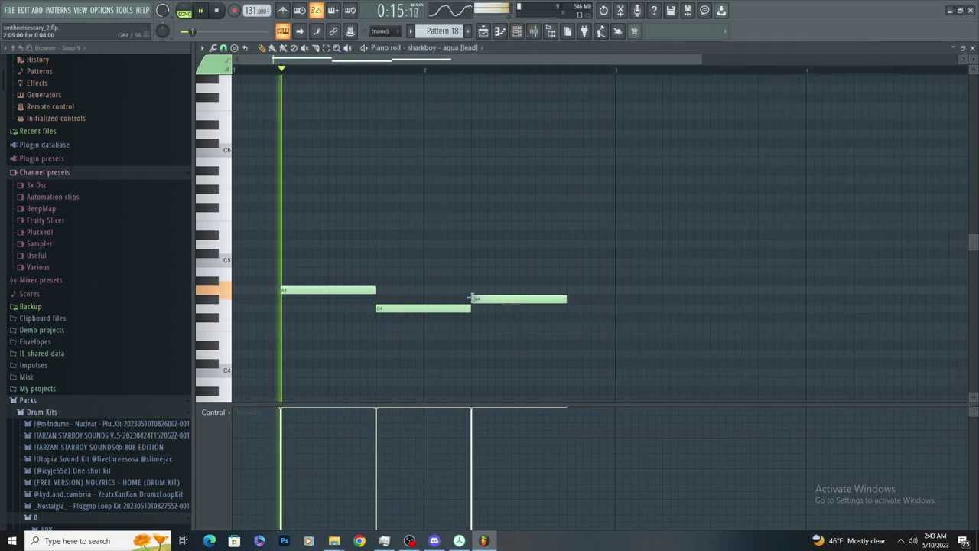
left_click_drag(472, 299, 472, 289)
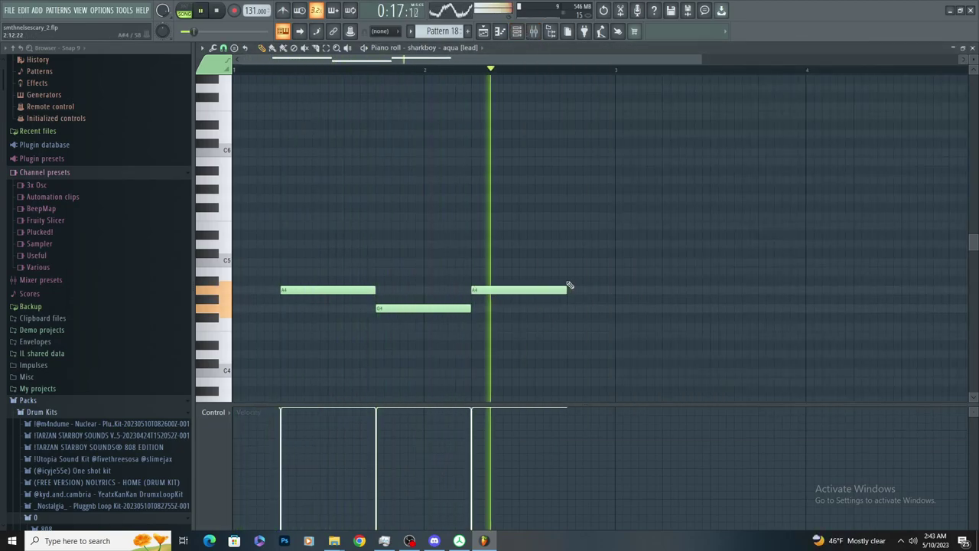
left_click(571, 272)
right_click(587, 272)
left_click(569, 282)
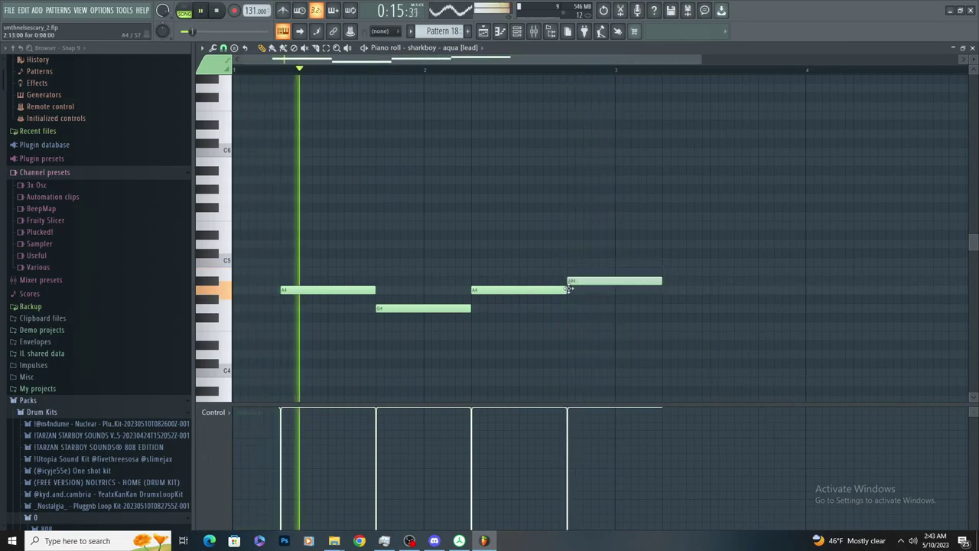
Duplicate the four-note lead phrase so the copy starts on beat 2 of bar 3
key("ctrl+a")
scroll(570, 200, "up", 2)
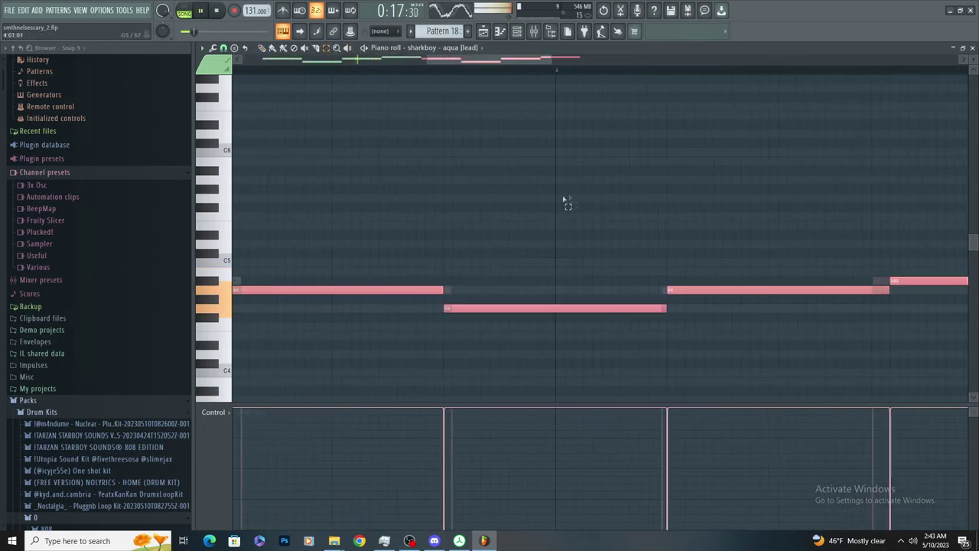
left_click(570, 199, "ctrl")
scroll(526, 210, "down", 5)
scroll(467, 212, "up", 2)
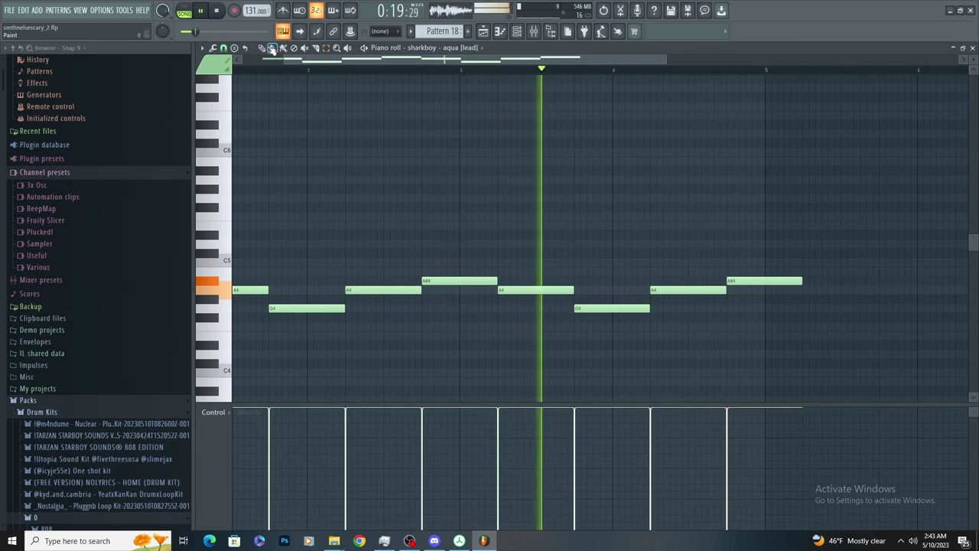
Turn down the channel volume of the sharkboy - aqua [lead] sampler
key("F6")
left_click(599, 153)
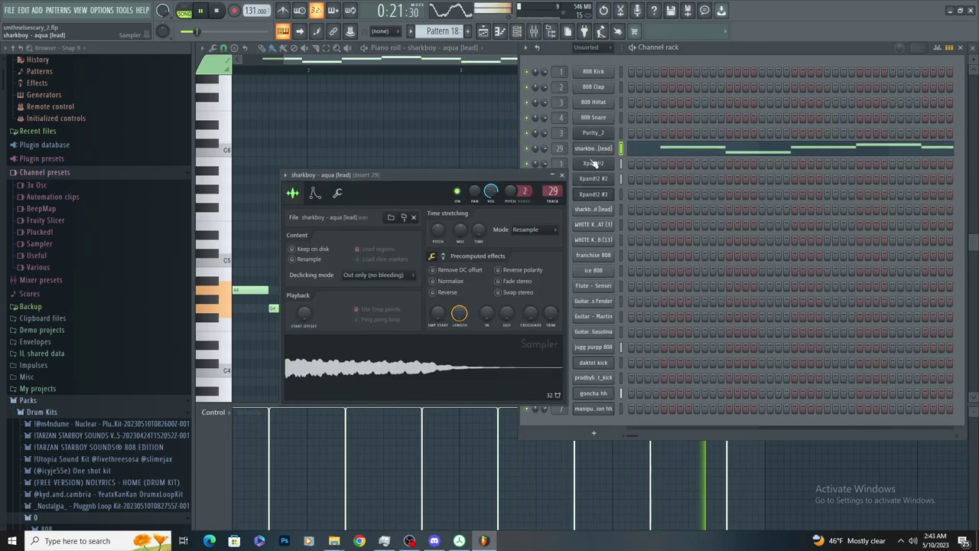
left_click_drag(489, 208, 487, 278)
key("space")
left_click_drag(489, 262, 490, 268)
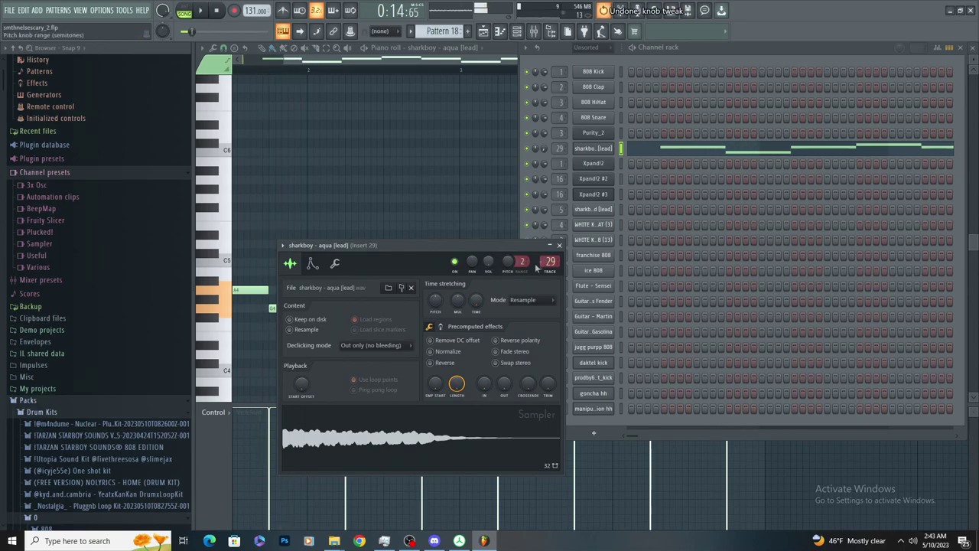
Load Fruity parametric EQ 2 in slot 2 of mixer insert 29 and shape the lead with low, mid and high cuts
double_click(549, 261)
left_click(871, 97)
mouse_move(887, 109)
left_click(730, 354)
left_click_drag(314, 248, 275, 307)
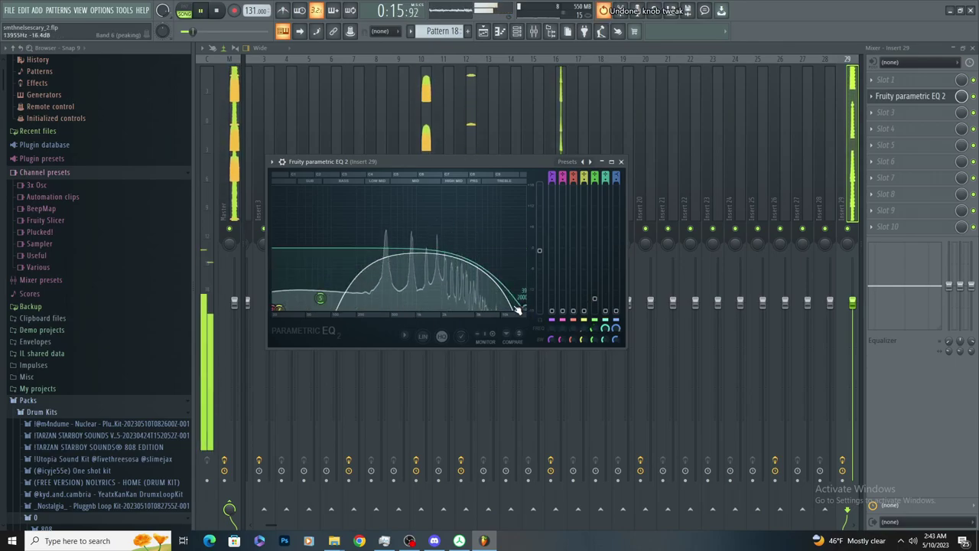
key("ctrl+z")
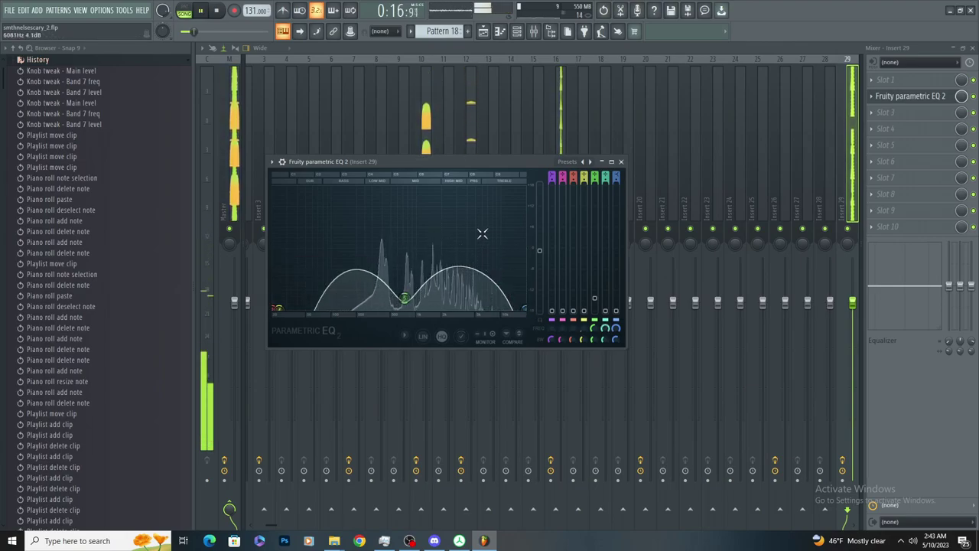
Check the parametric EQ on insert 10, and lower the volume fader of insert 29 for the lead
left_click(430, 132)
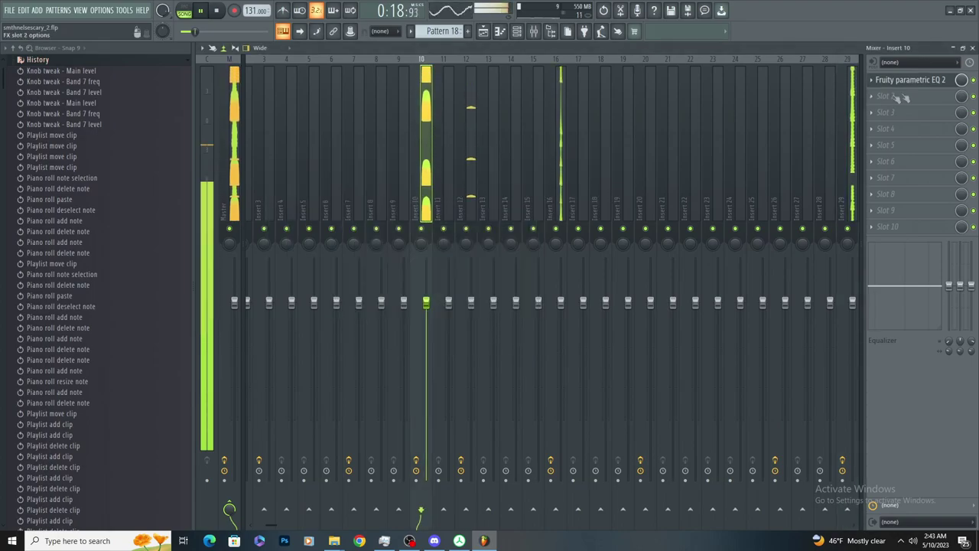
left_click(911, 85)
left_click(432, 147)
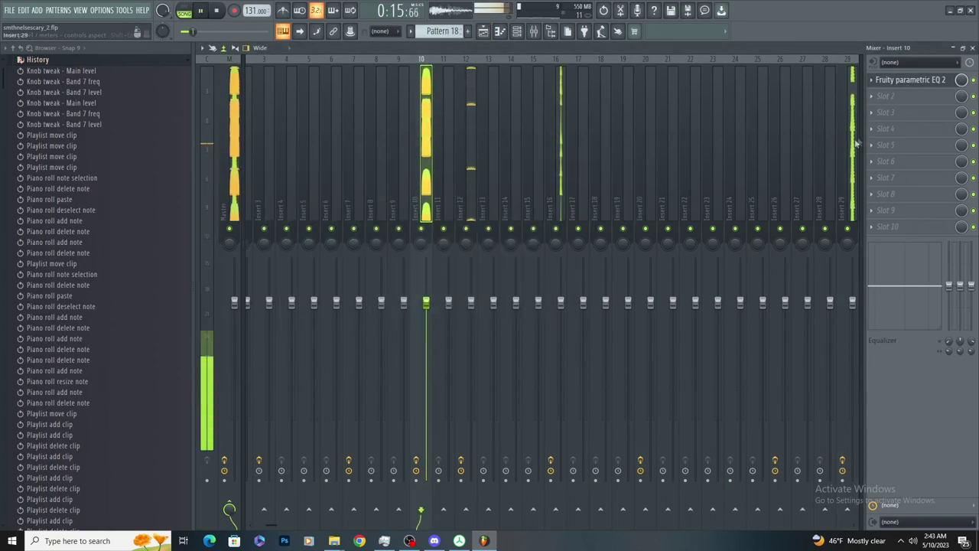
left_click_drag(854, 303, 854, 318)
key("space")
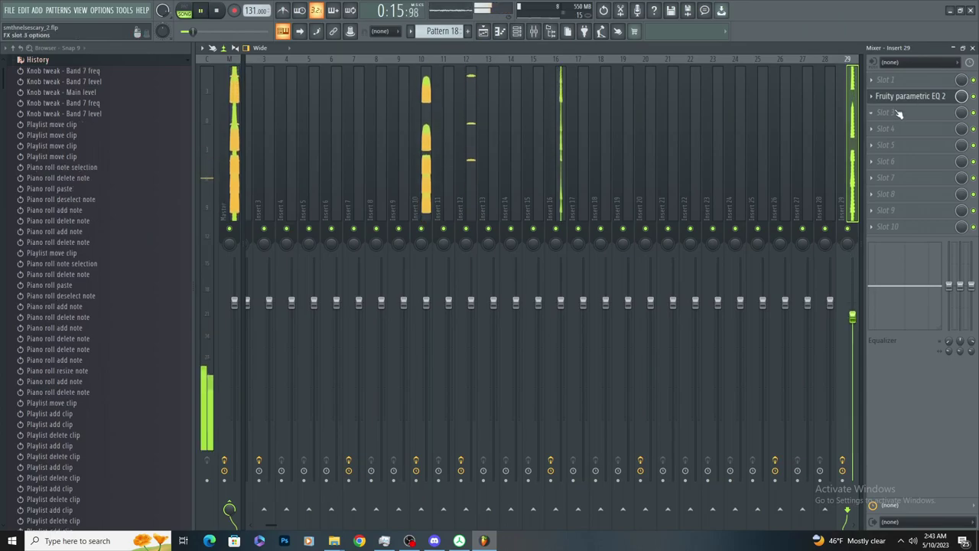
Duplicate Pattern 18's eight-note lead melody so the copy starts on beat 2 of bar 5
left_click(497, 33)
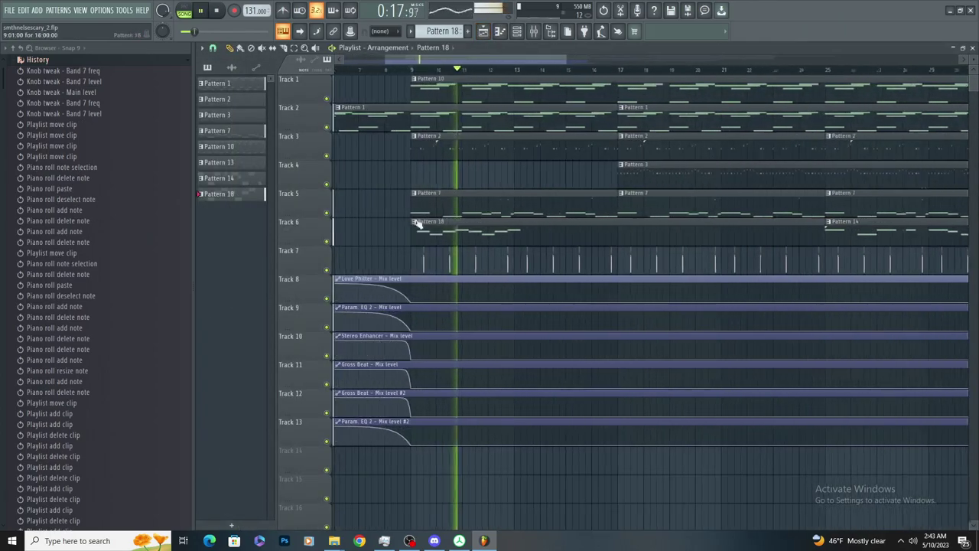
double_click(433, 229)
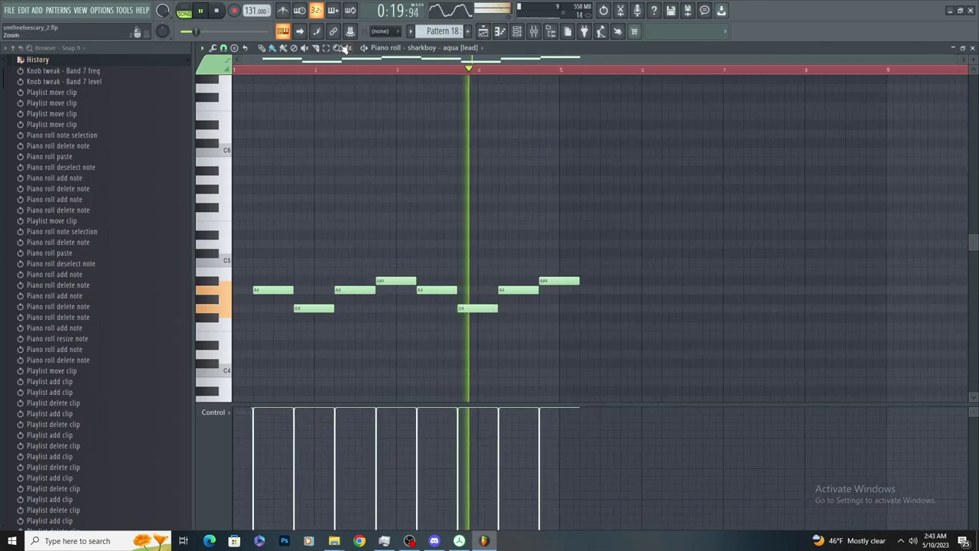
left_click_drag(658, 226, 254, 383)
scroll(653, 271, "up", 3)
key("ctrl+b")
left_click(262, 48)
left_click(282, 71)
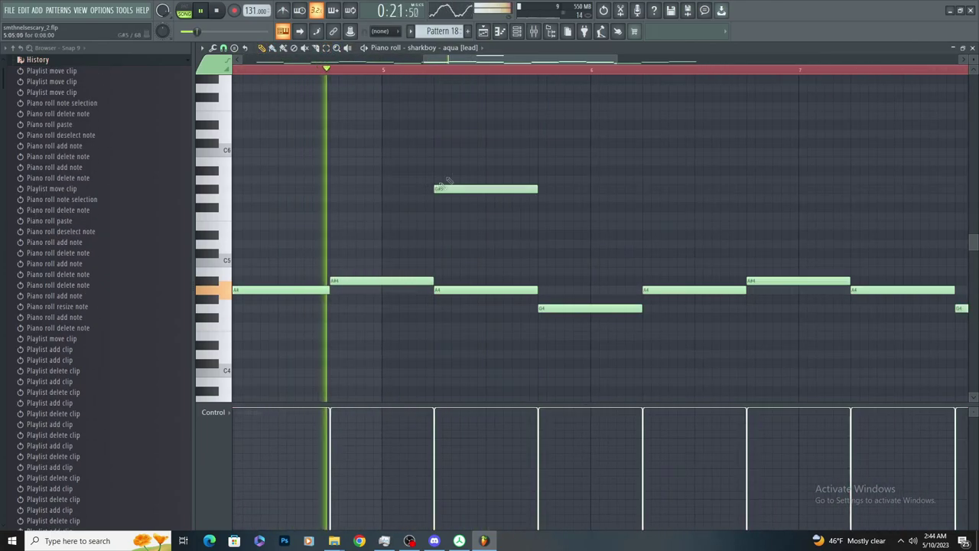
scroll(459, 195, "down", 3)
scroll(474, 175, "up", 4)
scroll(459, 222, "down", 3)
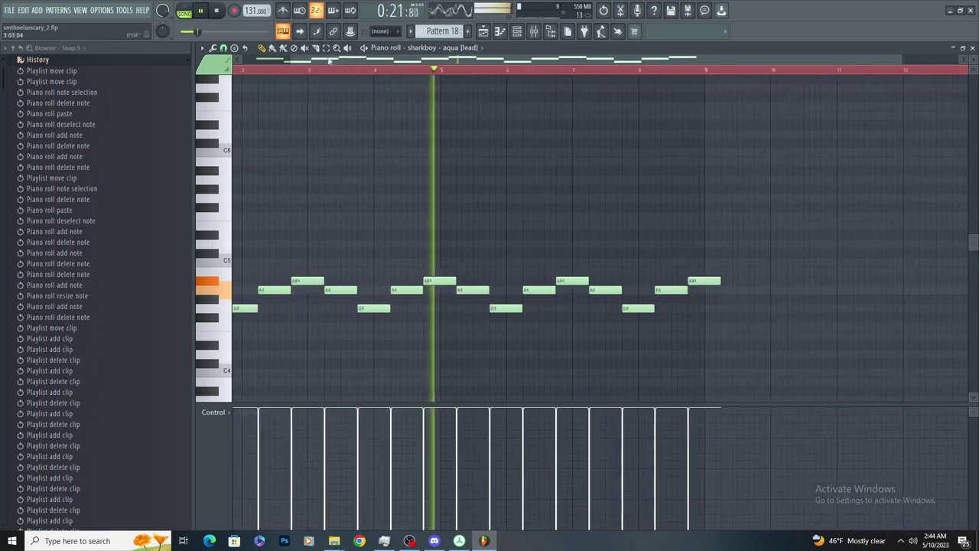
Duplicate the last eight lead notes of Pattern 18 so the copy starts on beat 2 of bar 9
left_click(490, 32)
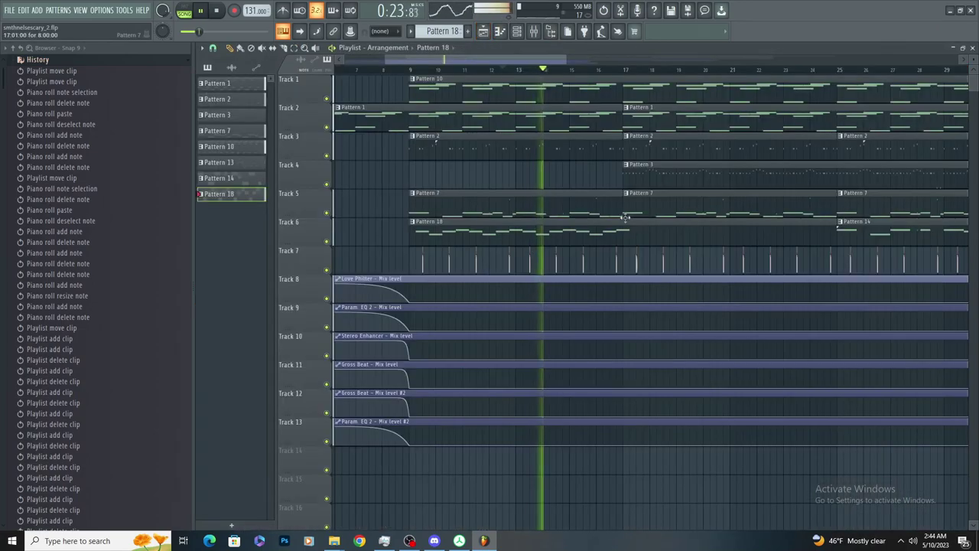
double_click(623, 215)
scroll(635, 243, "down", 3)
left_click_drag(810, 223, 491, 336, "ctrl")
key("ctrl+b")
scroll(735, 234, "up", 3)
scroll(726, 239, "down", 2)
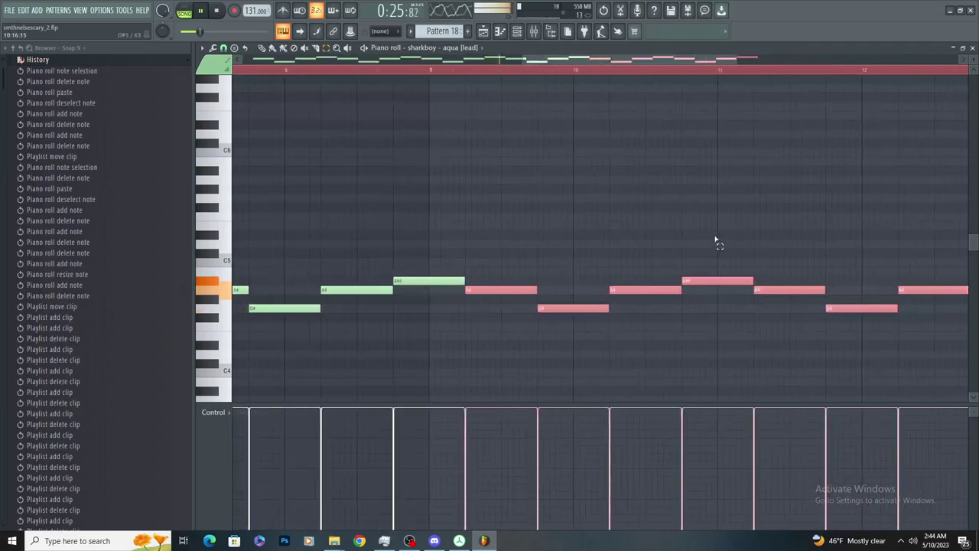
Transpose the eight copied notes up one octave, set their velocity to 64%, and replay them from just before bar 9
key("ctrl+Up")
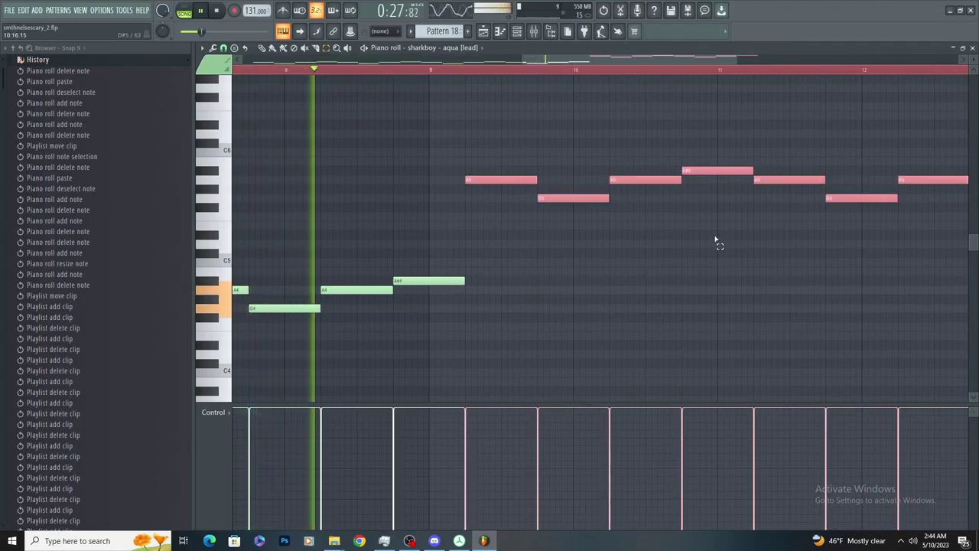
key("ctrl+d")
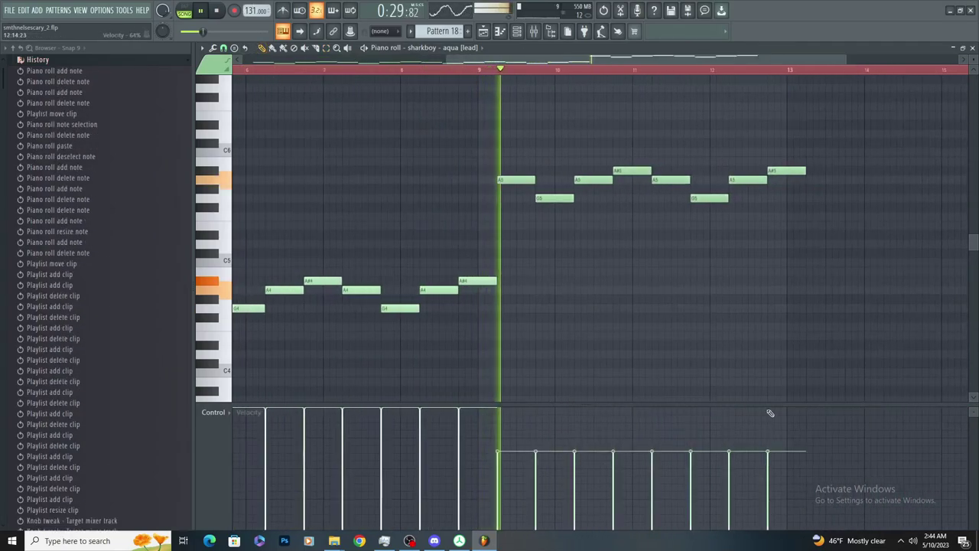
scroll(598, 299, "down", 3)
scroll(591, 280, "up", 2)
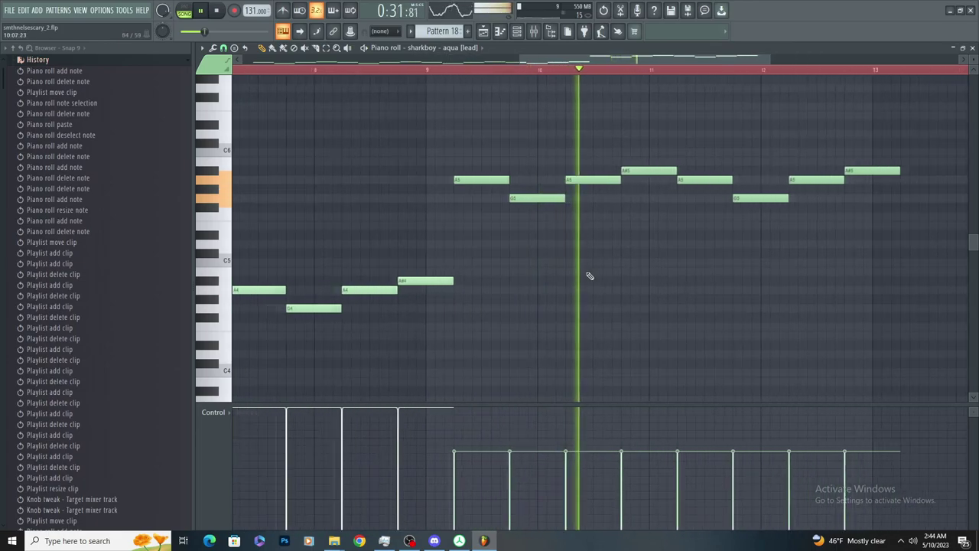
scroll(609, 290, "down", 3)
scroll(585, 292, "up", 3)
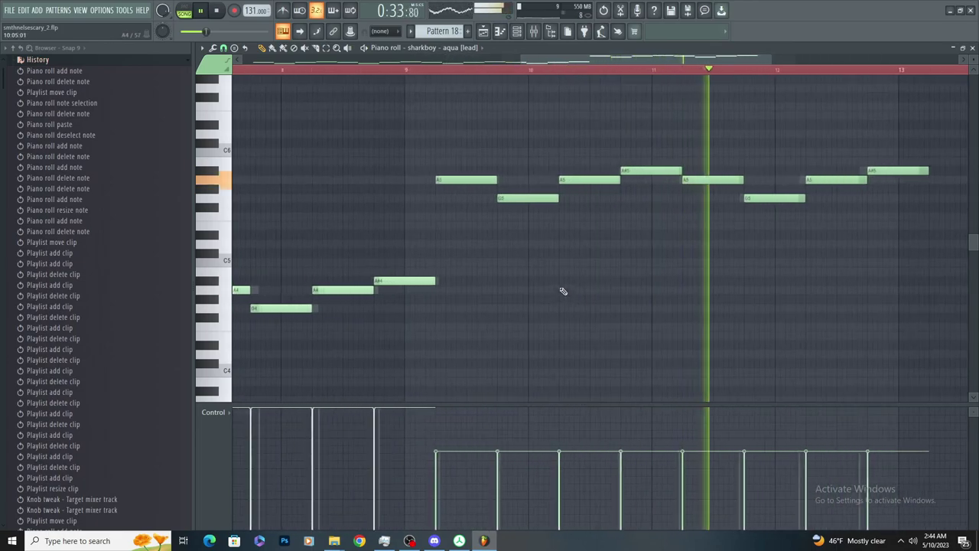
scroll(564, 289, "down", 3)
scroll(651, 130, "up", 2)
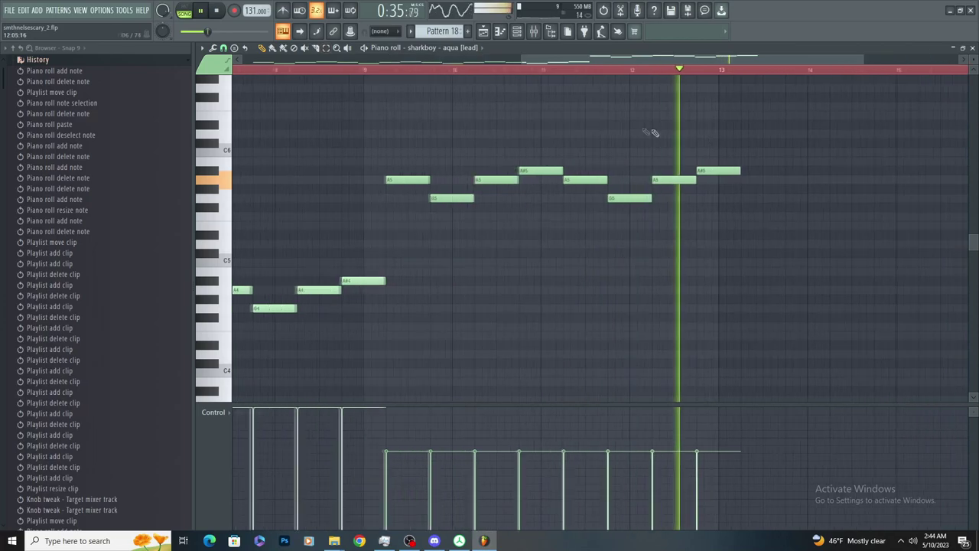
left_click(344, 69)
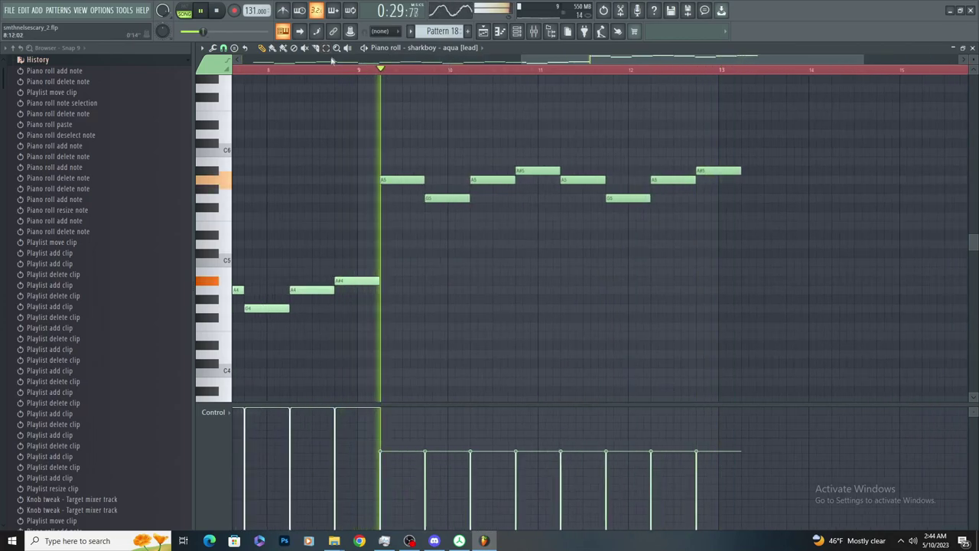
Delete the eight octave-higher notes after beat 2 of bar 9
key("space")
key("space")
mouse_move(730, 111)
left_mouse_down()
mouse_move(449, 228)
mouse_move(409, 231)
left_mouse_up()
key("Delete")
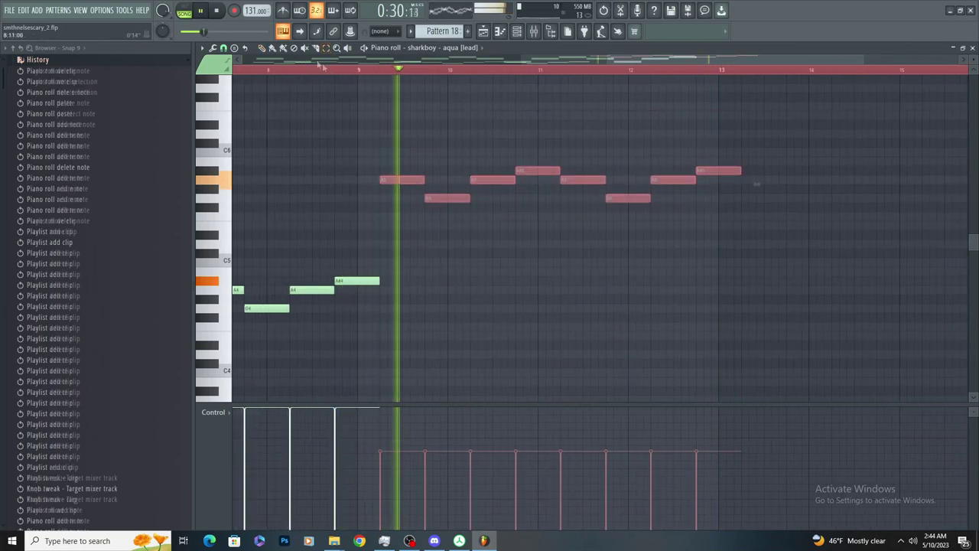
left_click(262, 48)
left_click(265, 79)
key("space")
key("space")
key("ctrl+z")
key("space")
key("ctrl+z")
right_click(278, 83)
right_click(282, 83)
key("space")
scroll(469, 258, "up", 2)
Continue the lead from beat 2 of bar 9 with the rising notes G4, A4 and A#4
left_click(595, 309)
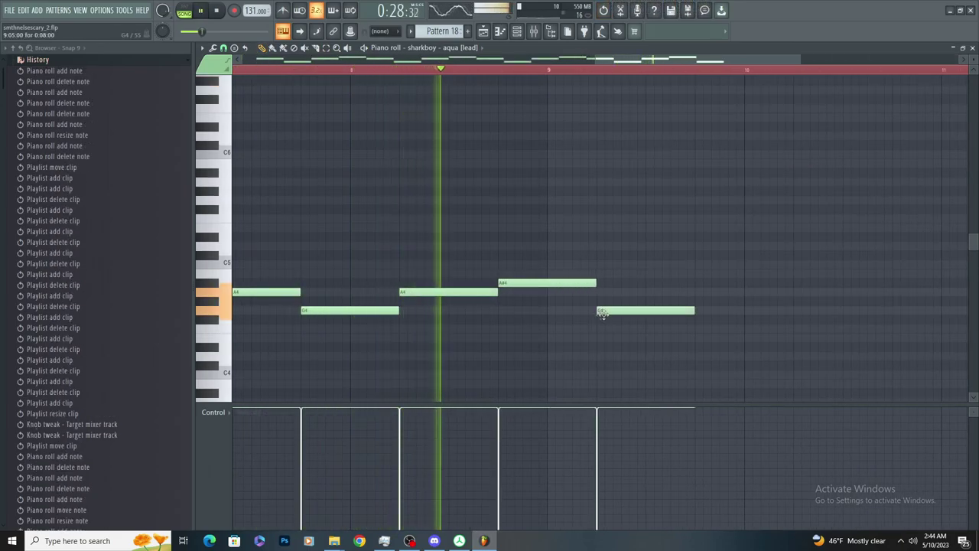
scroll(752, 322, "down", 2)
scroll(752, 322, "up", 2)
left_click(539, 291)
left_click(628, 283)
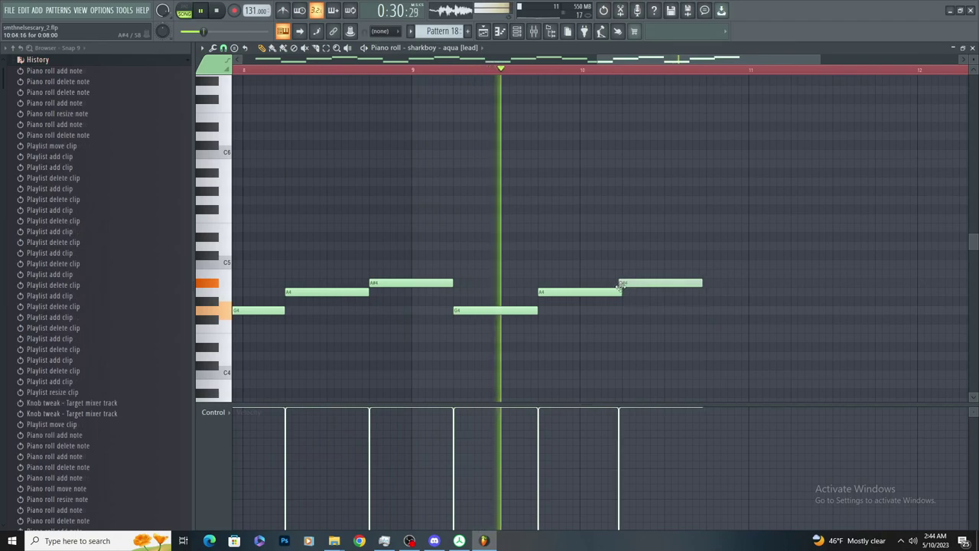
left_click_drag(637, 284, 633, 284)
scroll(642, 297, "down", 2)
scroll(668, 314, "up", 2)
Shorten the last A#4 to six steps, follow it with a six-step G4, and replay the phrase
left_click(632, 318)
key("space")
key("space")
right_click(633, 318)
left_click(617, 310)
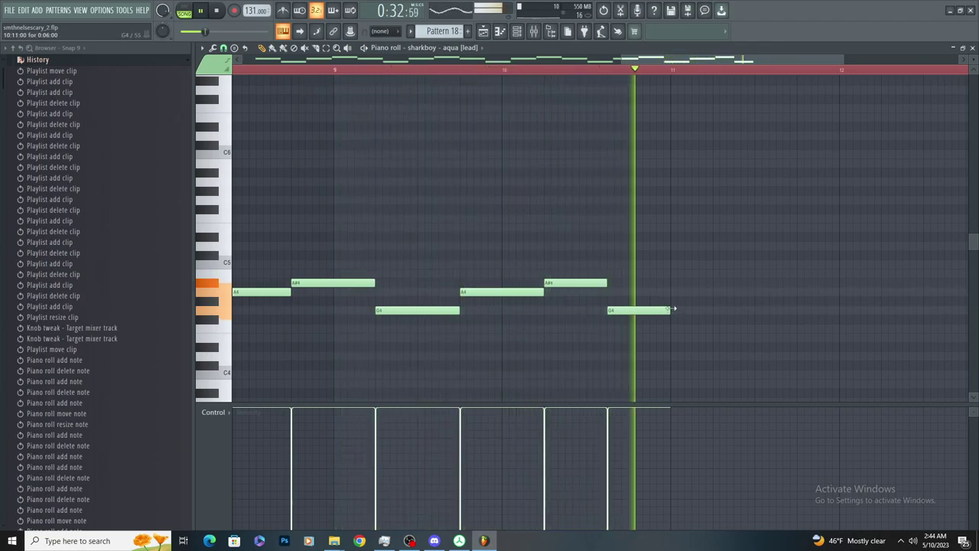
key("space")
scroll(417, 162, "down", 3)
scroll(519, 172, "up", 2)
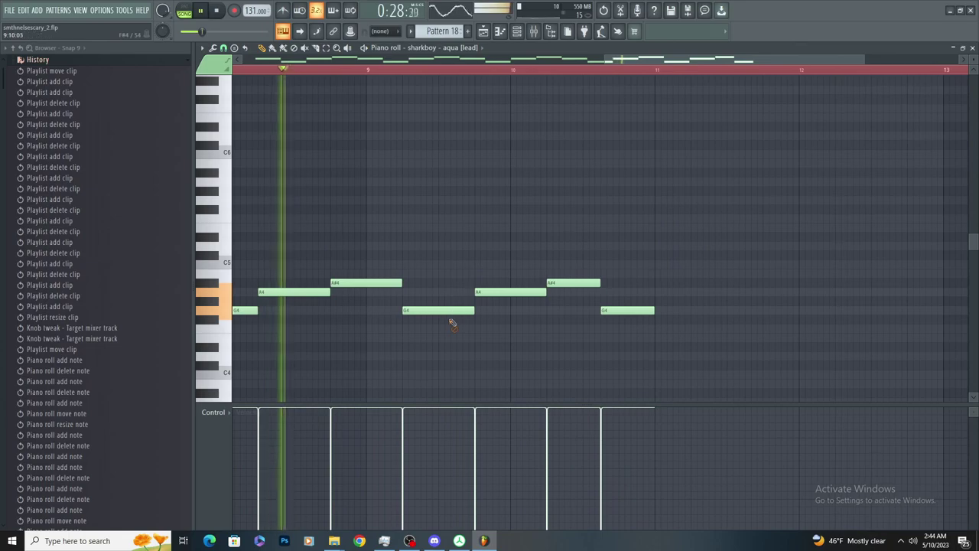
Replace the notes after beat 2 of bar 9 with one eight-step D5 at a reduced velocity
right_click(450, 313)
left_click(422, 273)
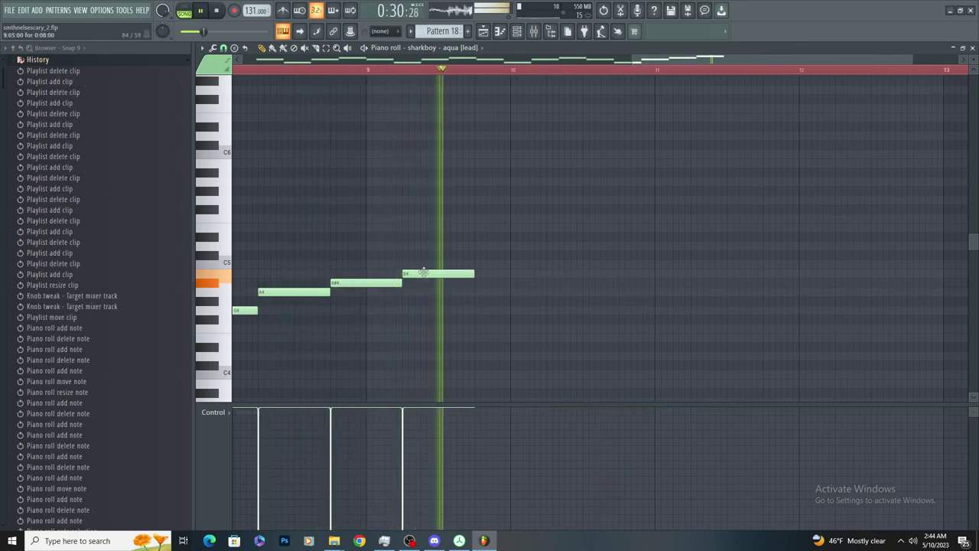
left_click_drag(423, 272, 418, 255)
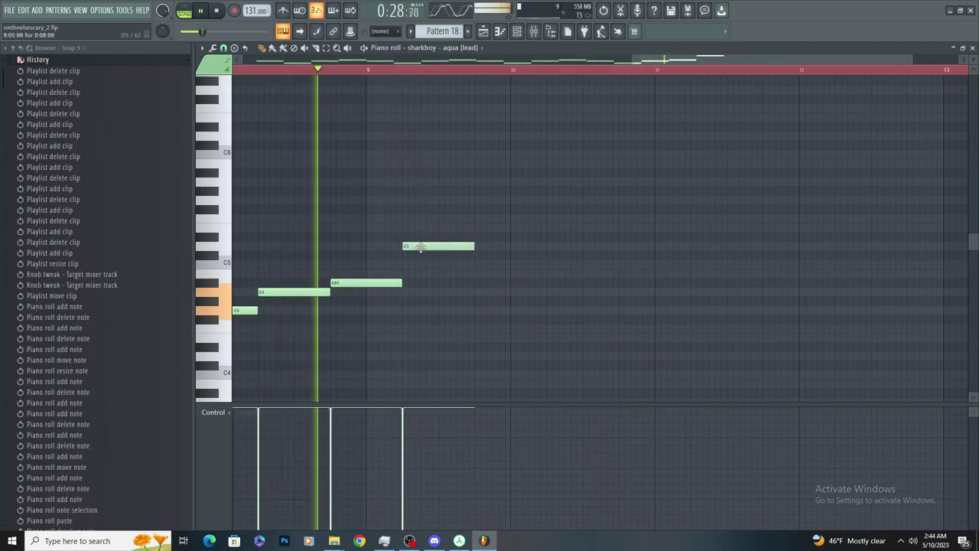
left_click(405, 432)
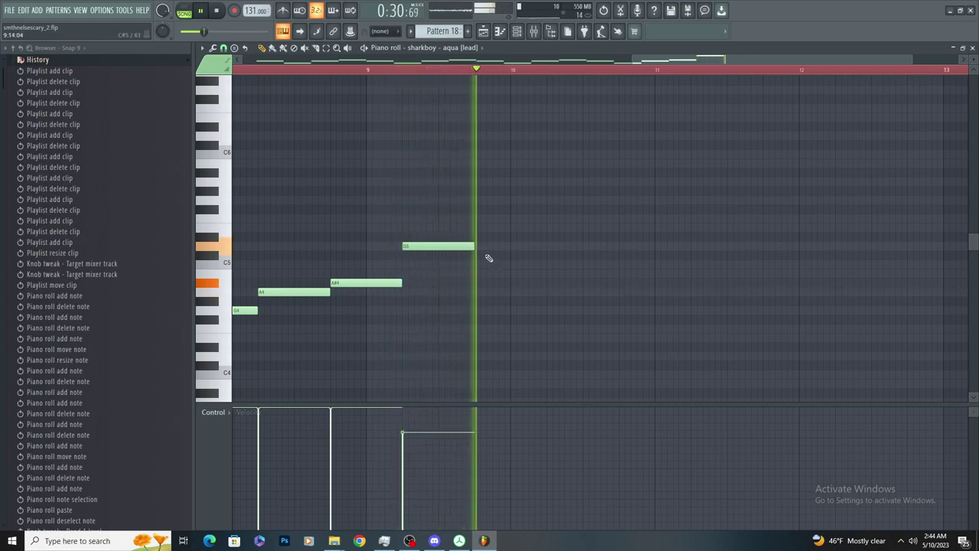
Try a C#5 in bar 10, then replace it with repeated D5 notes, making eight in a row up to beat 2 of bar 13
left_click(565, 255)
left_click(343, 70)
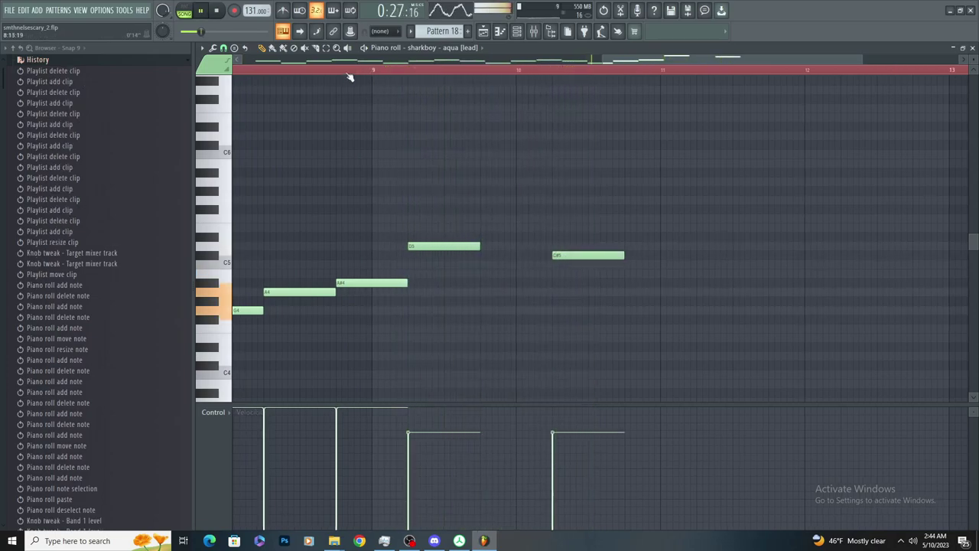
scroll(474, 134, "up", 3)
right_click(634, 282)
left_click_drag(526, 274, 515, 273)
mouse_move(647, 282)
left_mouse_down()
mouse_move(628, 265)
mouse_move(626, 273)
mouse_move(666, 286)
mouse_move(650, 269)
left_mouse_up()
scroll(647, 297, "down", 2)
left_click_drag(737, 265, 752, 269)
scroll(719, 319, "down", 3)
scroll(809, 286, "up", 3)
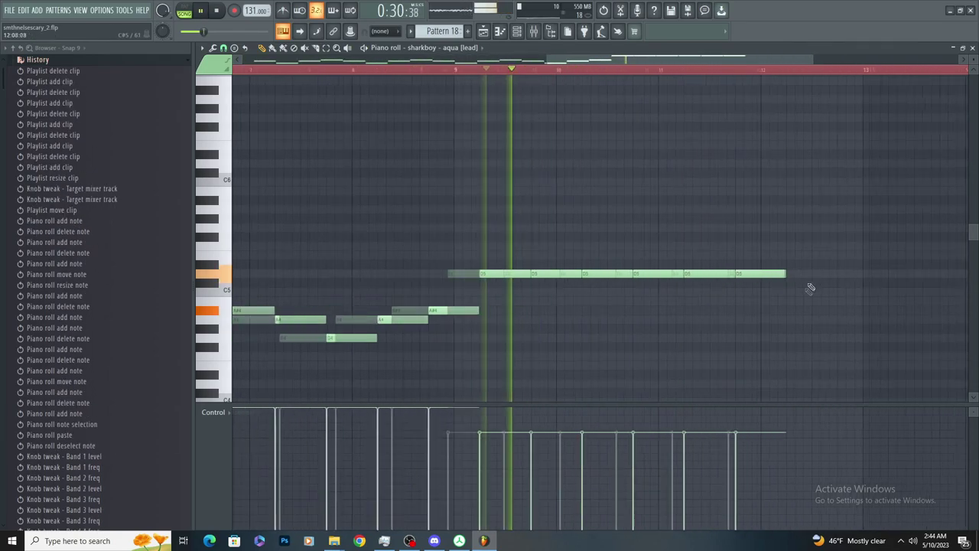
left_click(783, 270)
left_click(846, 270)
scroll(683, 269, "down", 3)
scroll(711, 260, "up", 2)
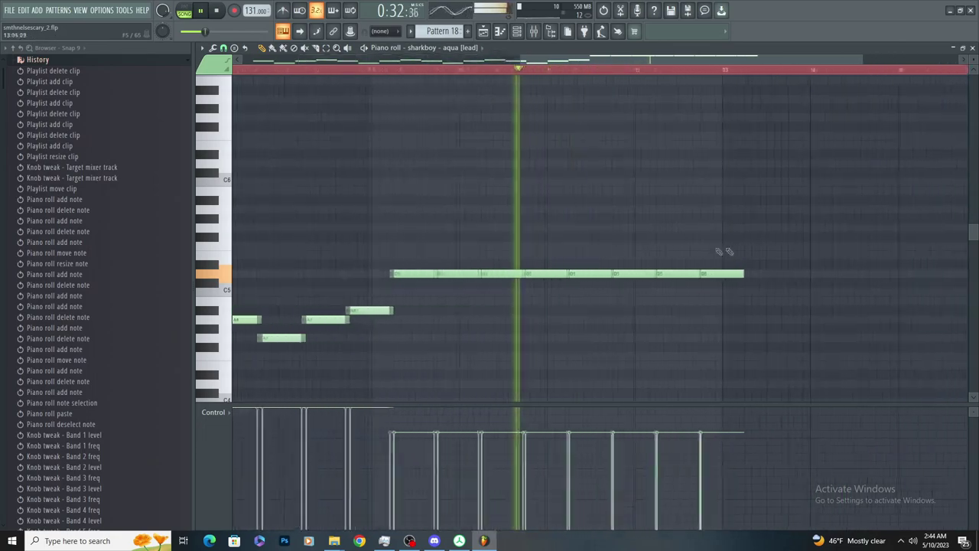
Duplicate the eight D5 notes so the copy starts on beat 2 of bar 13
scroll(723, 252, "down", 4)
left_click_drag(874, 246, 592, 306)
scroll(830, 251, "up", 3)
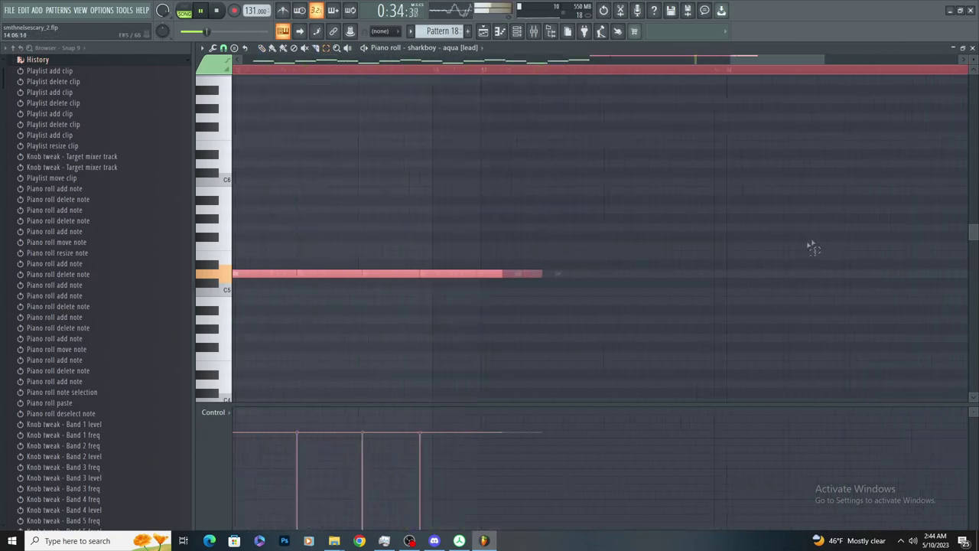
key("ctrl+b")
scroll(688, 233, "down", 2)
scroll(616, 226, "up", 2)
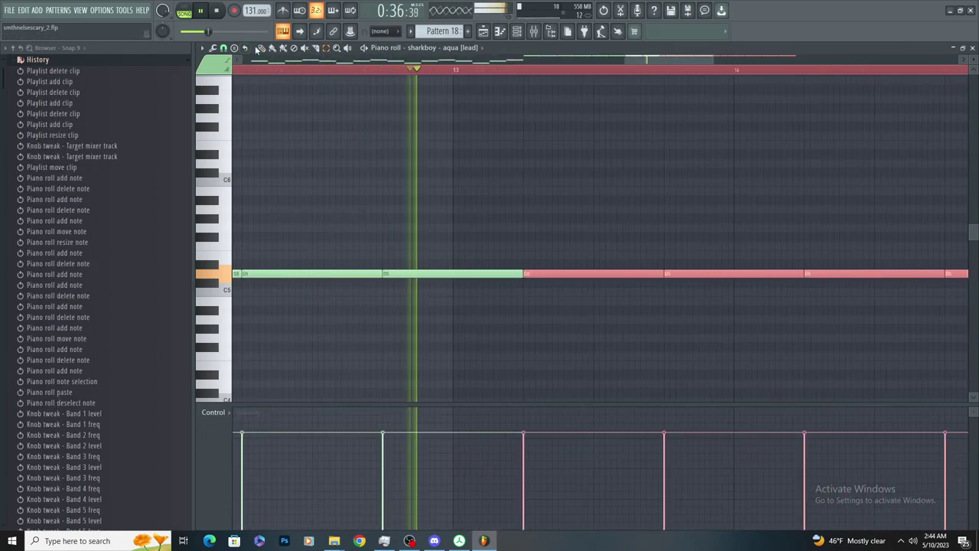
Check the longer clip in the arrangement, then paste a copy of the last eight D5 notes at F5 from beat 2 of bar 13
key("F5")
scroll(705, 218, "down", 5)
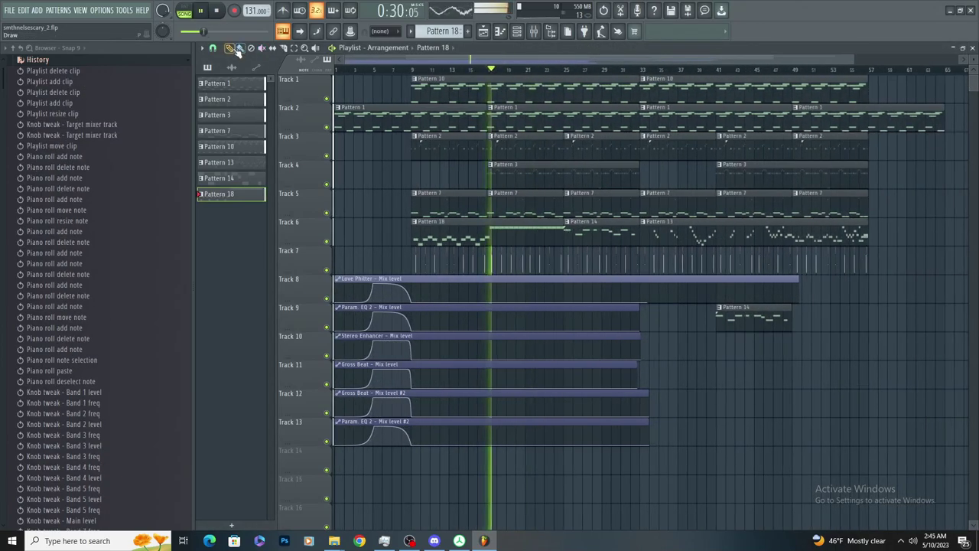
double_click(547, 231)
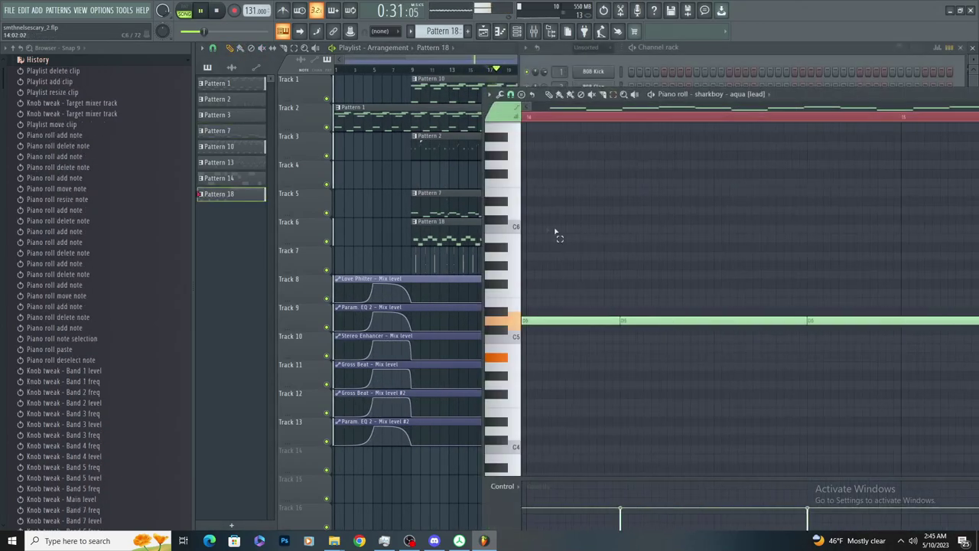
scroll(695, 271, "down", 4)
double_click(781, 98)
scroll(662, 238, "down", 3)
scroll(813, 234, "up", 3)
left_click_drag(829, 205, 541, 353)
scroll(650, 181, "up", 5)
key("ctrl+v")
scroll(647, 180, "down", 3)
left_click_drag(501, 273, 391, 246)
scroll(378, 228, "up", 1)
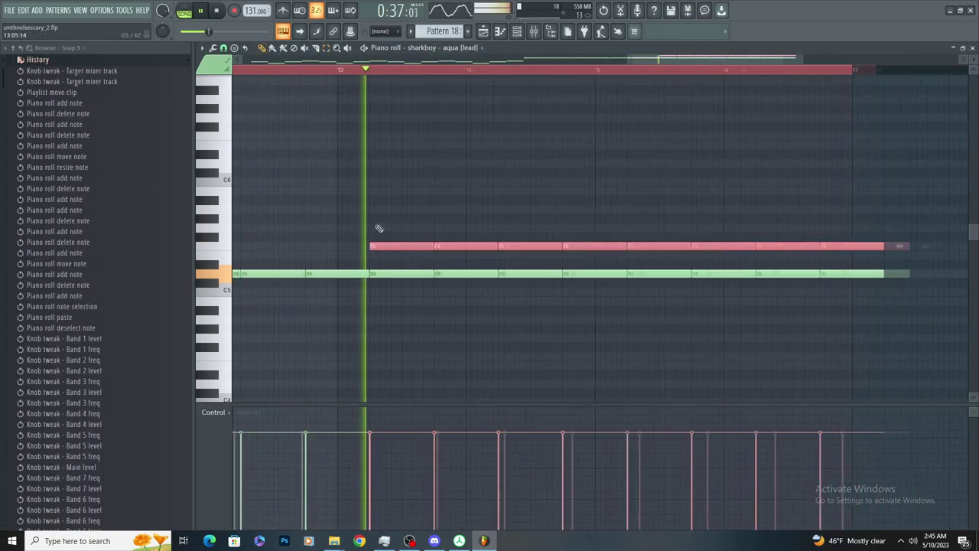
scroll(379, 228, "up", 3)
scroll(379, 231, "down", 4)
scroll(373, 228, "up", 3)
scroll(370, 228, "down", 3)
scroll(331, 221, "up", 3)
scroll(330, 222, "down", 4)
left_click(337, 309)
right_click(338, 310)
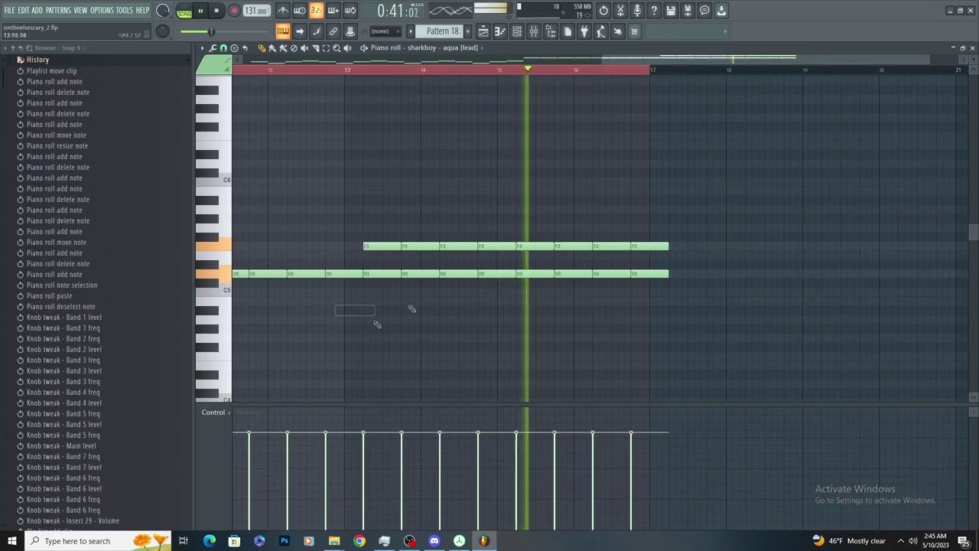
Raise the last note of the upper F5 line in bar 16 to G5 and replay the ending
scroll(589, 240, "up", 2)
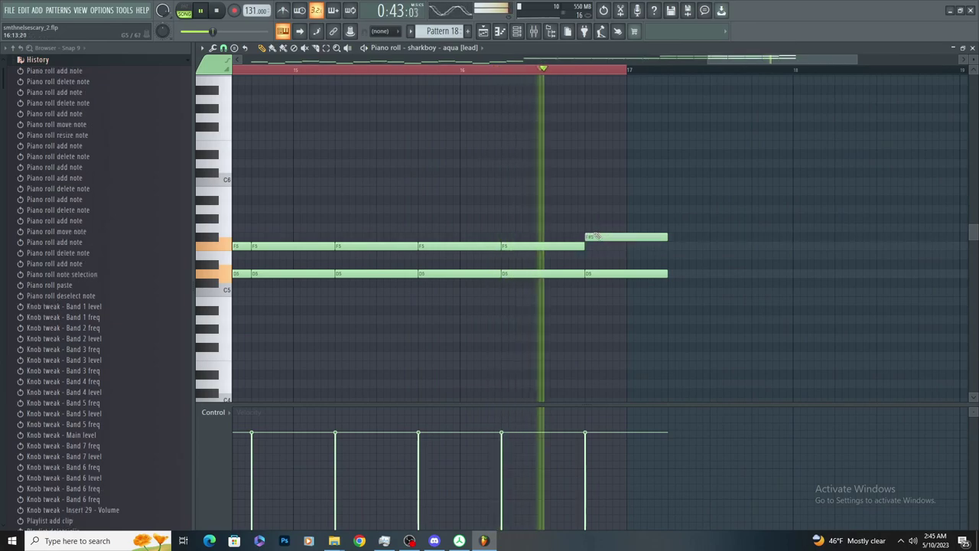
left_click(450, 72)
key("space")
scroll(604, 228, "up", 2)
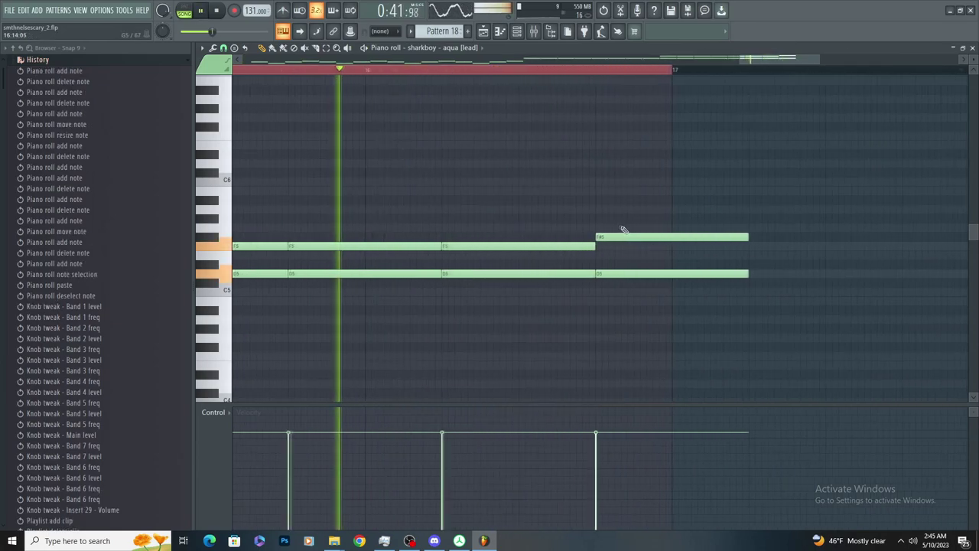
left_click_drag(627, 236, 627, 228)
left_click(653, 337)
right_click(656, 338)
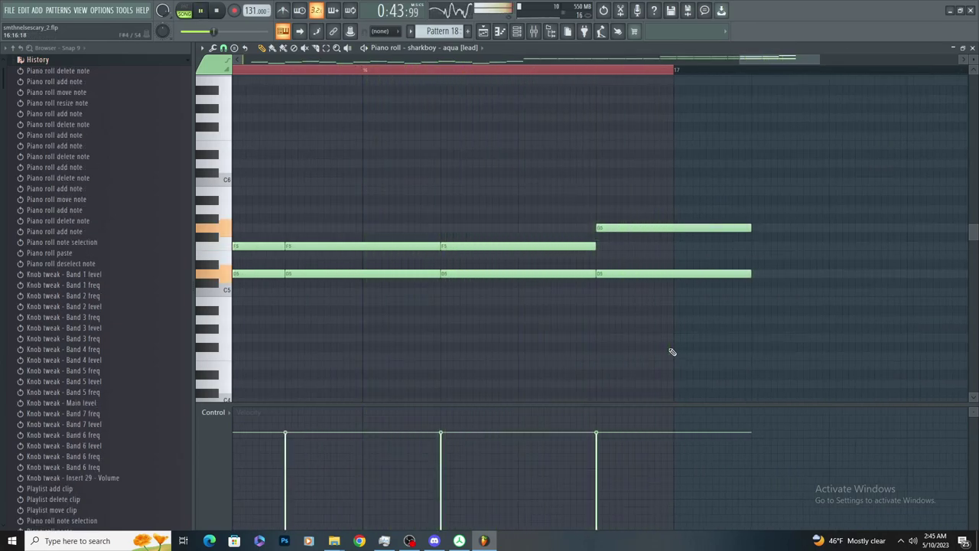
scroll(664, 343, "down", 4)
key("space")
key("space")
Move the Pattern 18 clip from Track 6 to Track 14 and extend its end to around bar 32
left_click(484, 33)
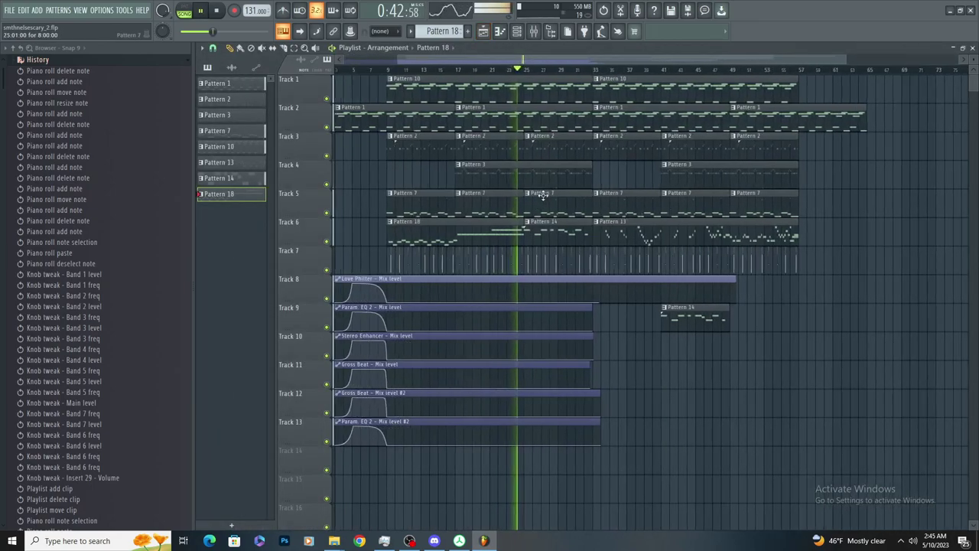
scroll(540, 197, "up", 2)
left_click_drag(480, 232, 480, 433)
left_click_drag(513, 462, 547, 463)
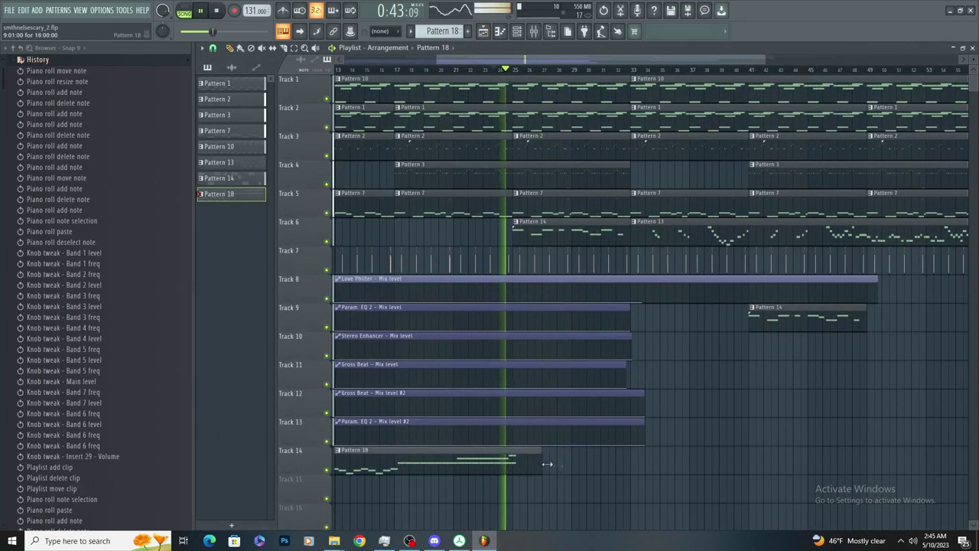
scroll(611, 451, "down", 2)
scroll(566, 413, "up", 3)
key("space")
key("space")
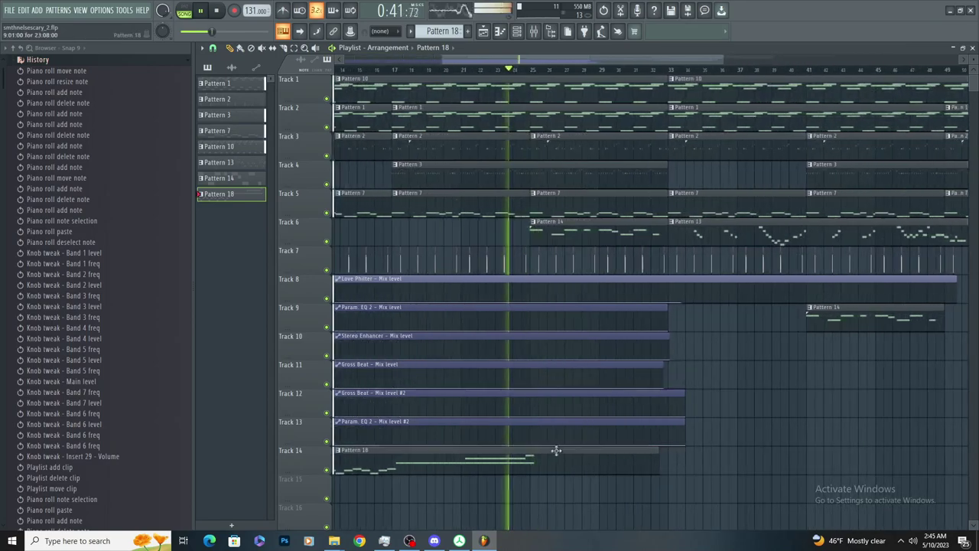
Open Pattern 18 in the piano roll and duplicate the D5, F5 and G5 notes from bar 9 onward directly after themselves
double_click(555, 452)
scroll(719, 214, "up", 2)
key("space")
key("space")
left_click(326, 48)
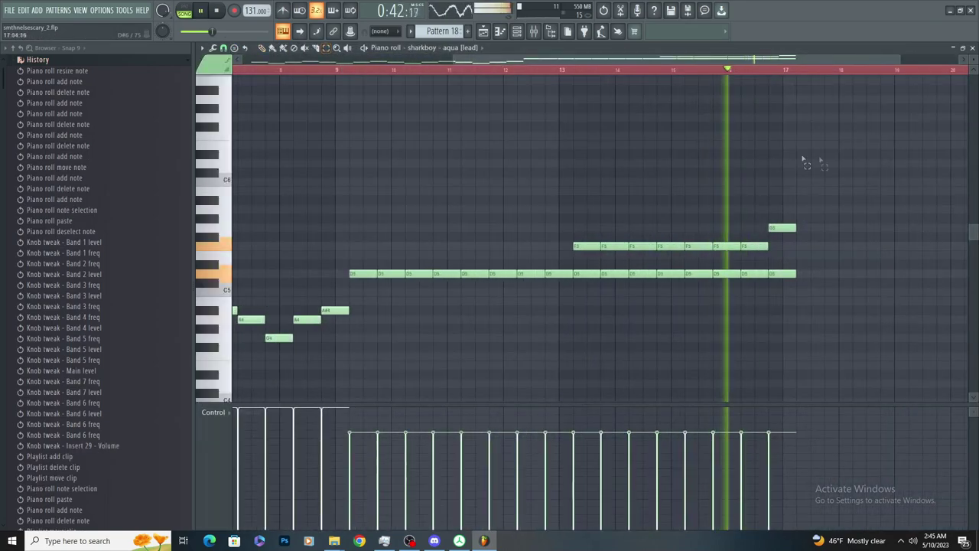
left_click_drag(824, 150, 351, 368)
scroll(818, 246, "up", 3)
scroll(849, 219, "up", 4)
key("ctrl+b")
scroll(618, 251, "down", 3)
Add three F5 notes followed by one E5 note after the G5 in bar 17
left_click(589, 241)
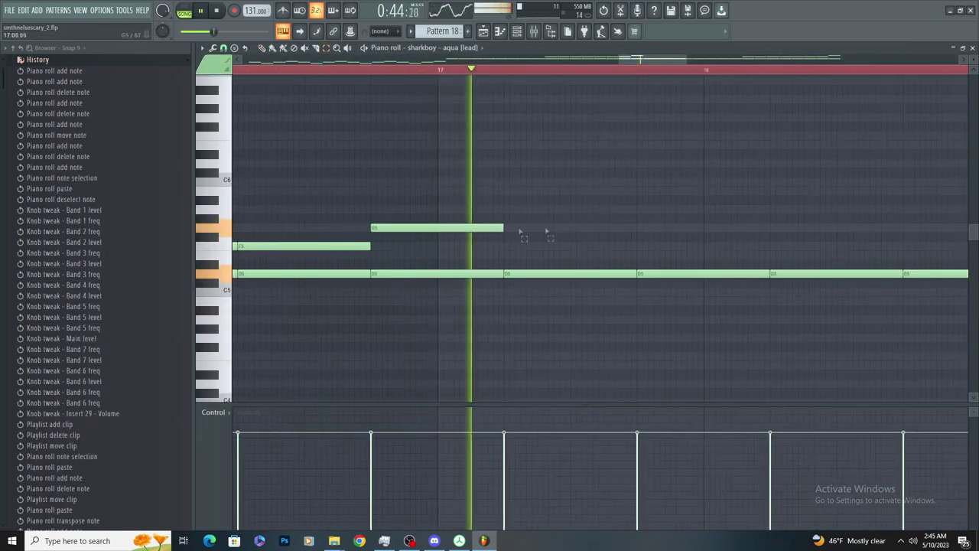
scroll(493, 230, "down", 2)
left_click_drag(500, 253, 502, 244)
scroll(588, 237, "up", 3)
left_click_drag(559, 254, 604, 257)
scroll(708, 269, "down", 3)
scroll(712, 268, "up", 3)
scroll(597, 243, "down", 3)
scroll(745, 265, "up", 3)
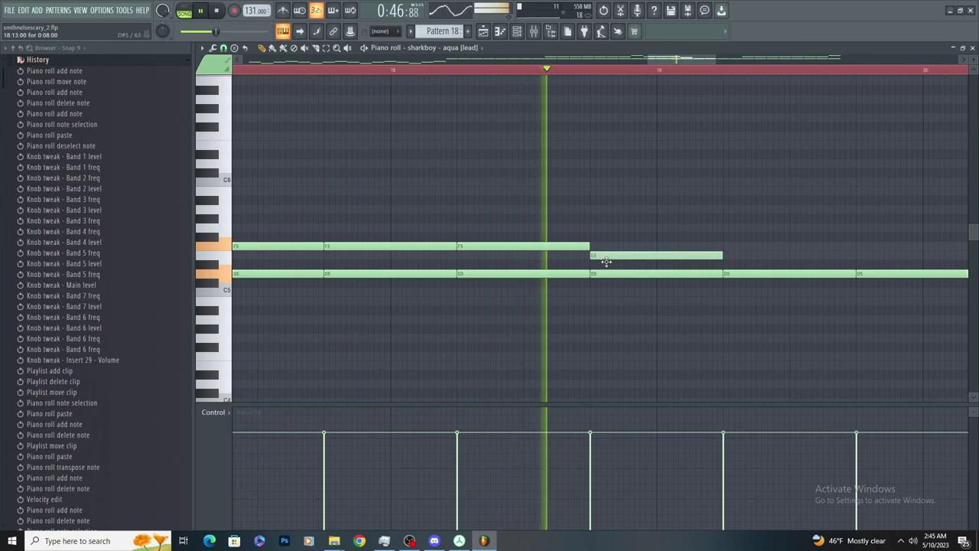
Continue the upper line through bars 19 and 20 with three more F5 notes and a closing E5
scroll(612, 261, "down", 3)
scroll(662, 265, "up", 2)
left_click(565, 247)
left_click_drag(694, 245, 678, 246)
scroll(719, 233, "down", 3)
scroll(786, 220, "up", 2)
left_click(768, 254)
key("space")
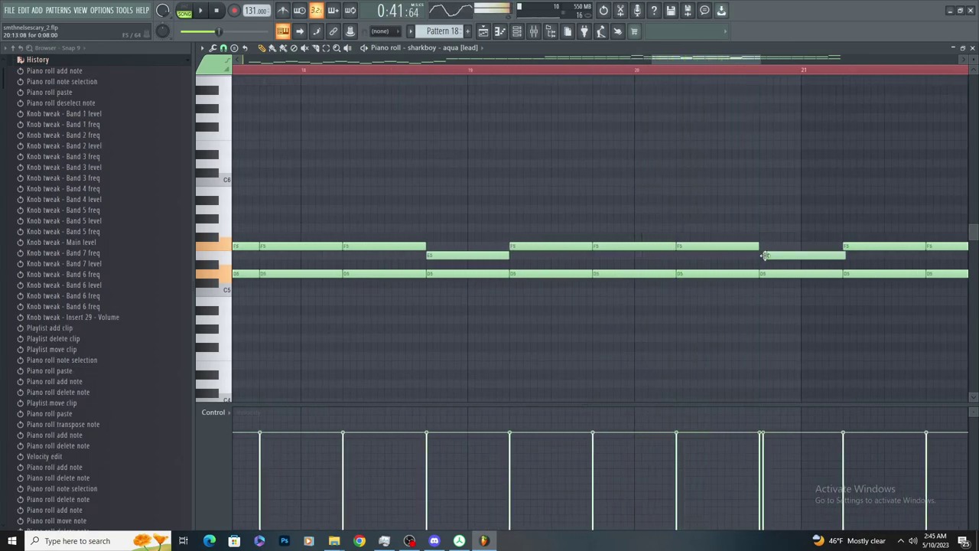
Trim the E5 note at the end of bar 20 so it ends where the next F5 begins
scroll(769, 254, "up", 2)
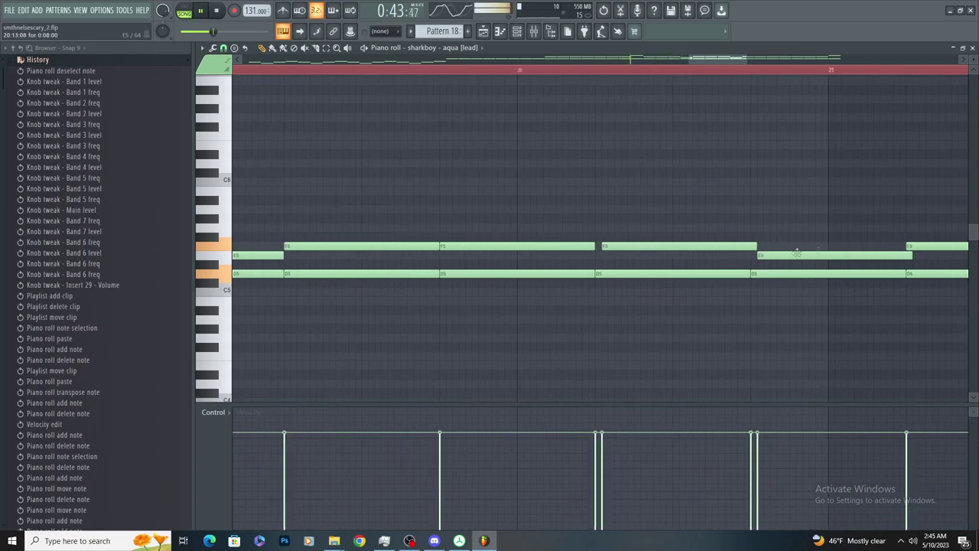
scroll(819, 340, "down", 4)
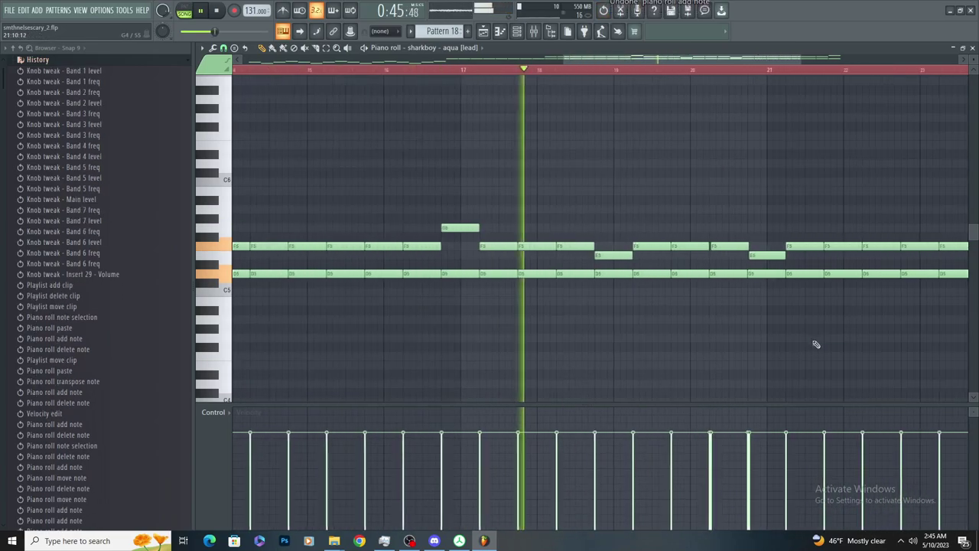
scroll(723, 298, "up", 2)
left_click_drag(640, 246, 647, 246)
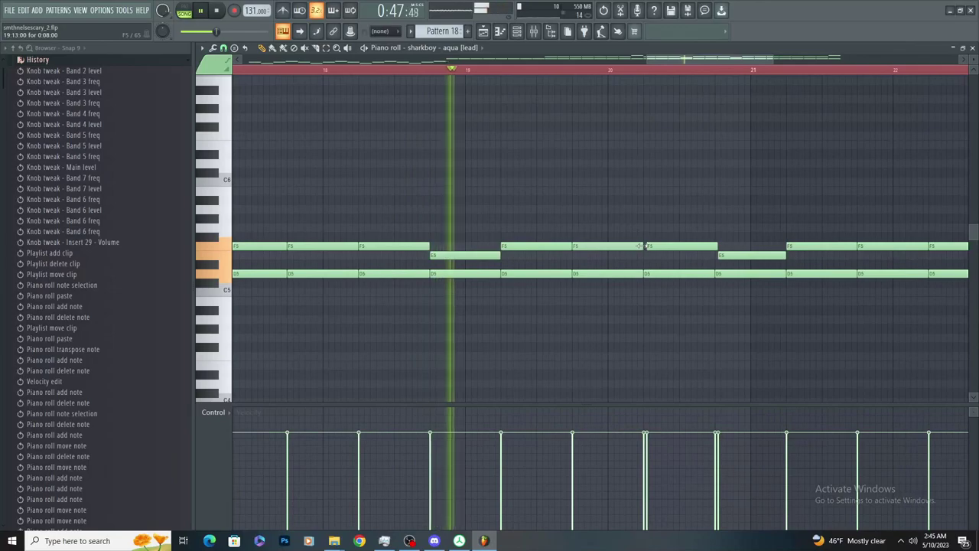
scroll(664, 246, "up", 2)
Try out single low notes beneath the melody around bars 20 to 22 during playback
left_click(676, 390)
right_click(677, 390)
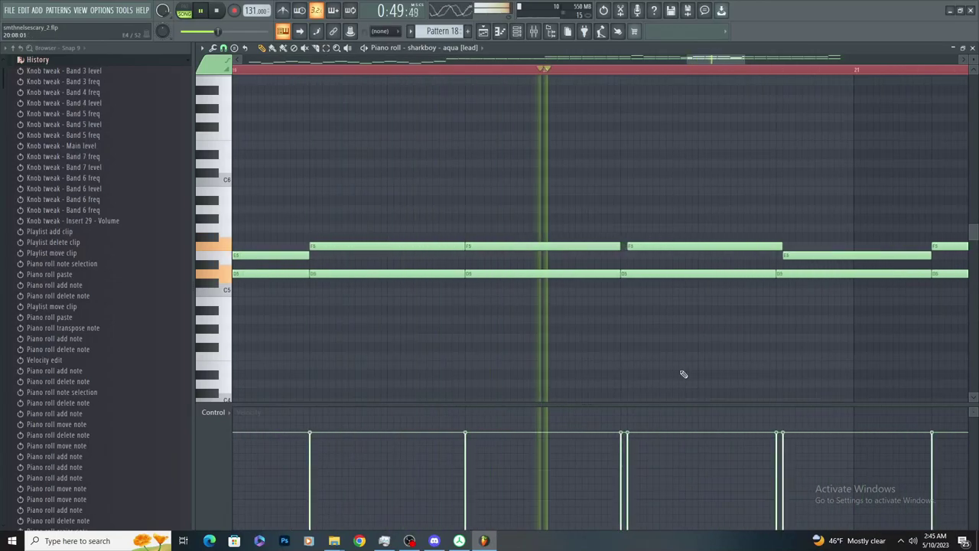
scroll(535, 378, "down", 2)
scroll(723, 333, "up", 1)
left_click(723, 365)
right_click(723, 367)
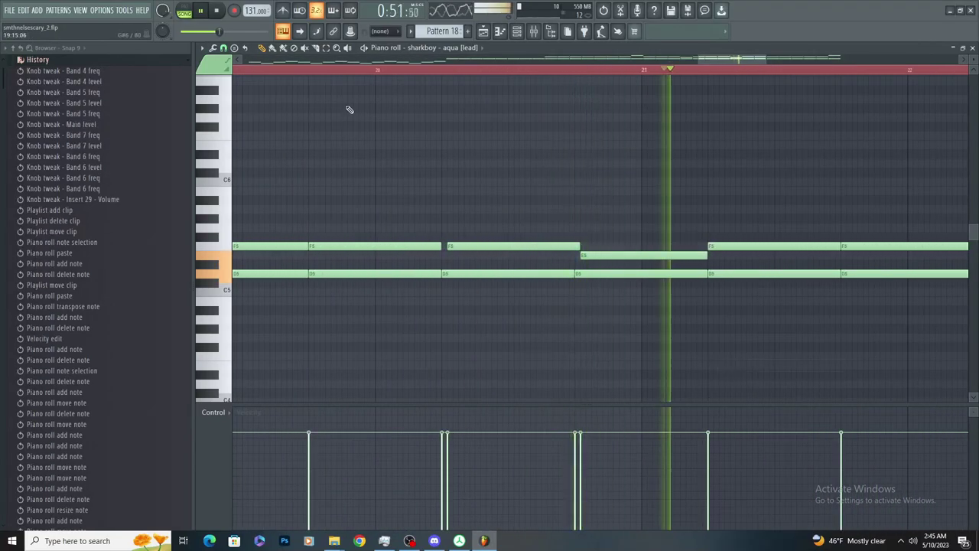
left_click(651, 380)
right_click(683, 382)
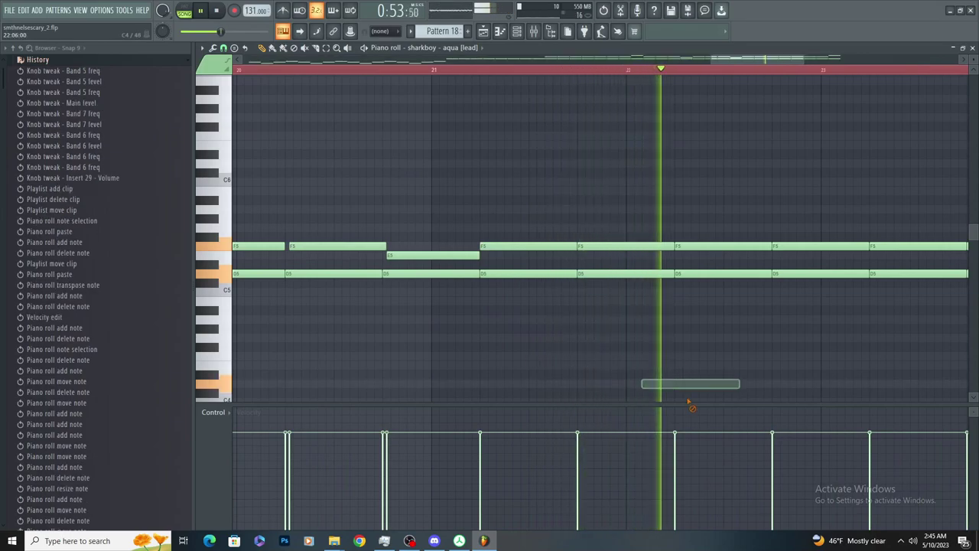
scroll(605, 359, "down", 2)
scroll(753, 301, "up", 1)
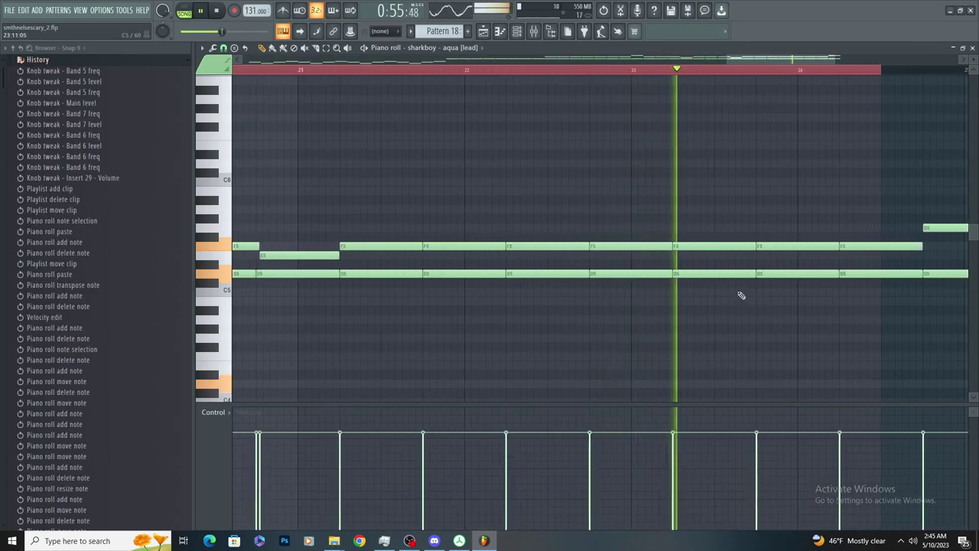
Place a low D4 note just after the start of bar 22 and replay the passage
key("ctrl+z")
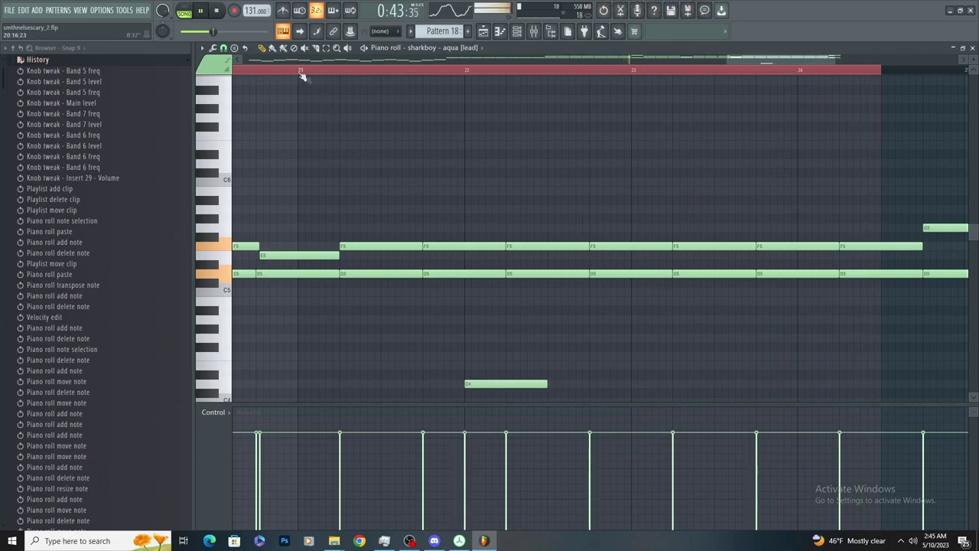
scroll(419, 111, "down", 2)
scroll(426, 131, "up", 2)
scroll(471, 385, "up", 1)
right_click(499, 387)
left_click(499, 392)
scroll(563, 102, "down", 3)
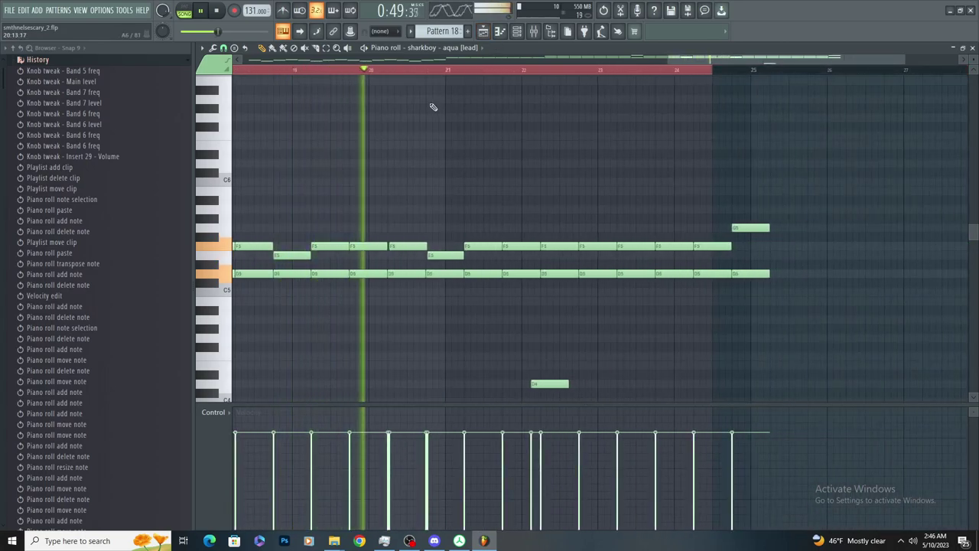
scroll(448, 113, "up", 2)
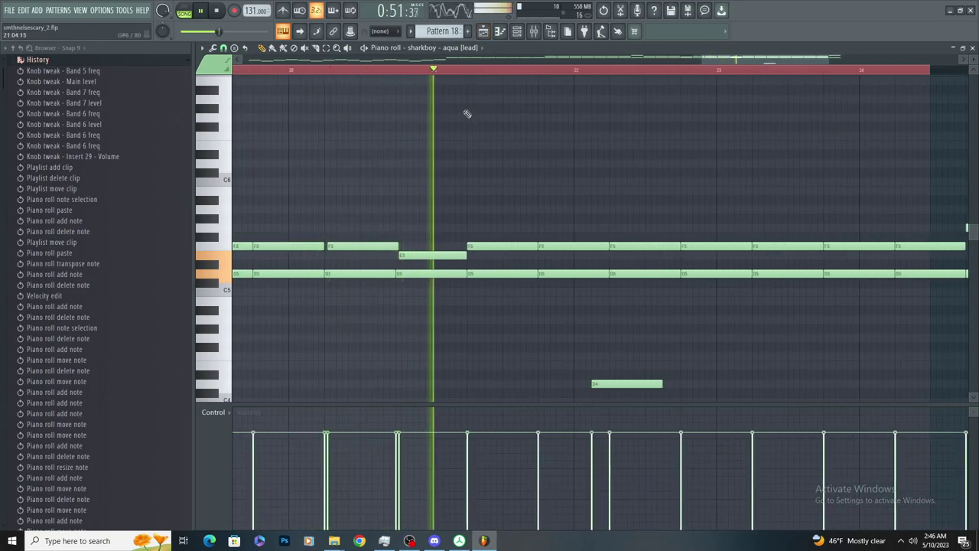
scroll(484, 126, "down", 2)
scroll(463, 131, "up", 2)
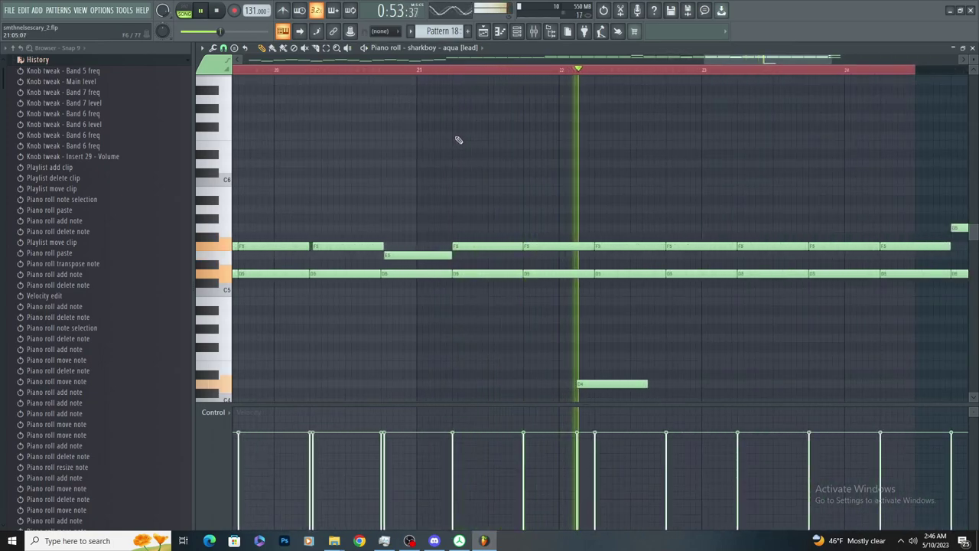
scroll(457, 143, "down", 2)
scroll(596, 124, "up", 2)
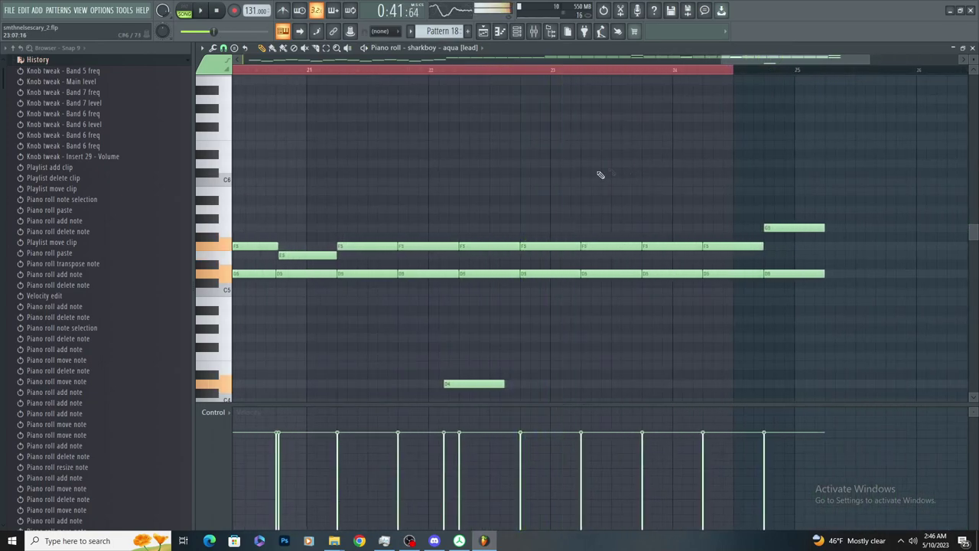
scroll(524, 212, "down", 3)
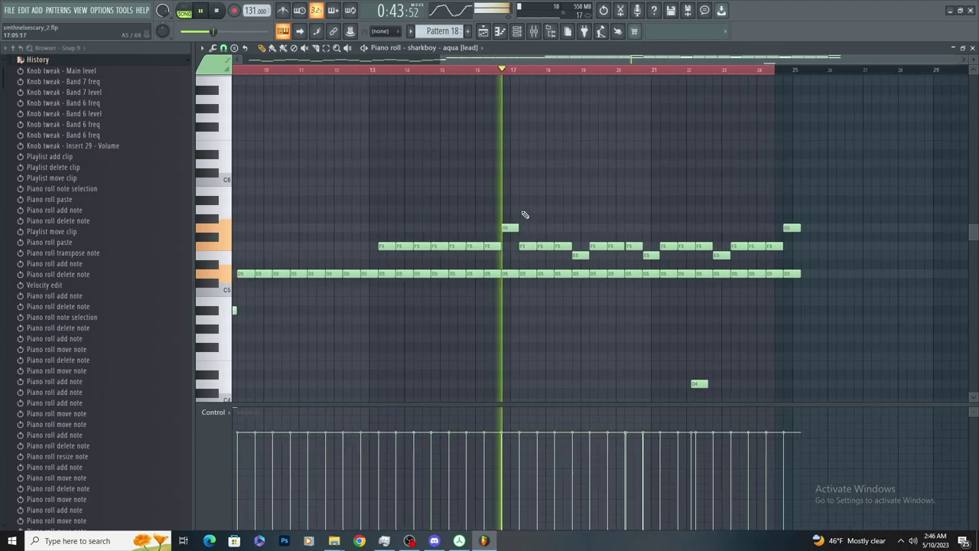
Return to the playlist and extend the Pattern 18 clip on Track 14 to about the middle of bar 33
scroll(715, 193, "up", 1)
left_click(485, 33)
scroll(617, 192, "right", 1)
scroll(634, 171, "up", 2)
left_click_drag(572, 444, 628, 445)
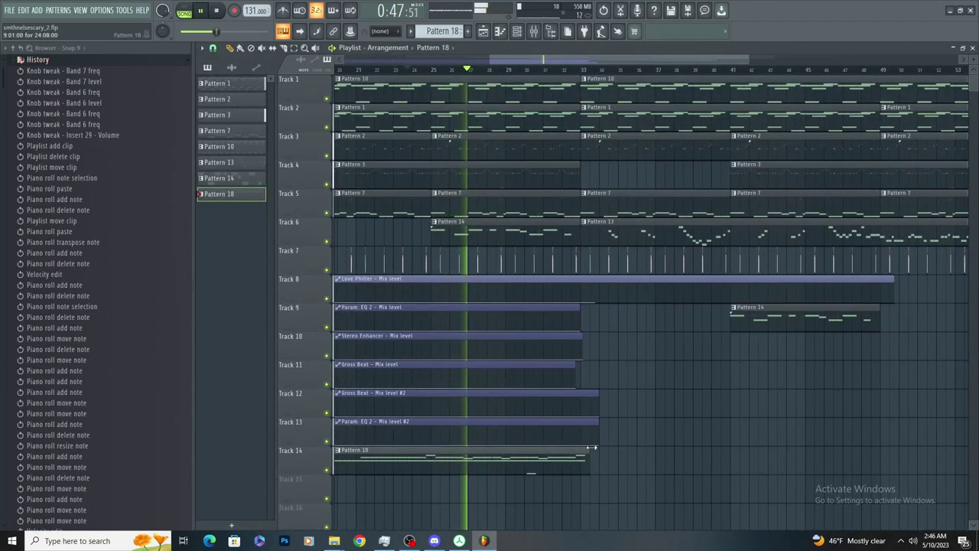
Play the arrangement from about bar 27 and examine how the tracks continue beyond bar 33
scroll(572, 261, "up", 2)
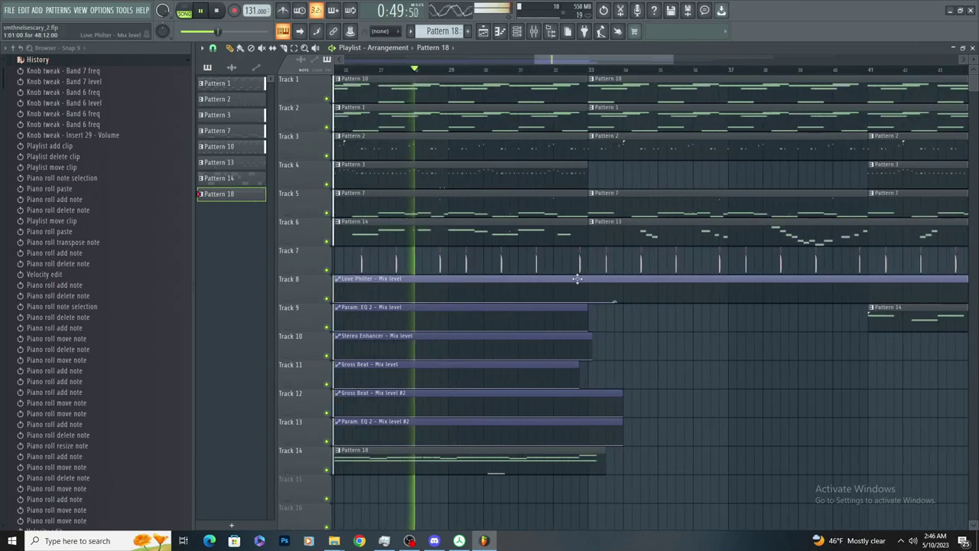
scroll(577, 287, "down", 2)
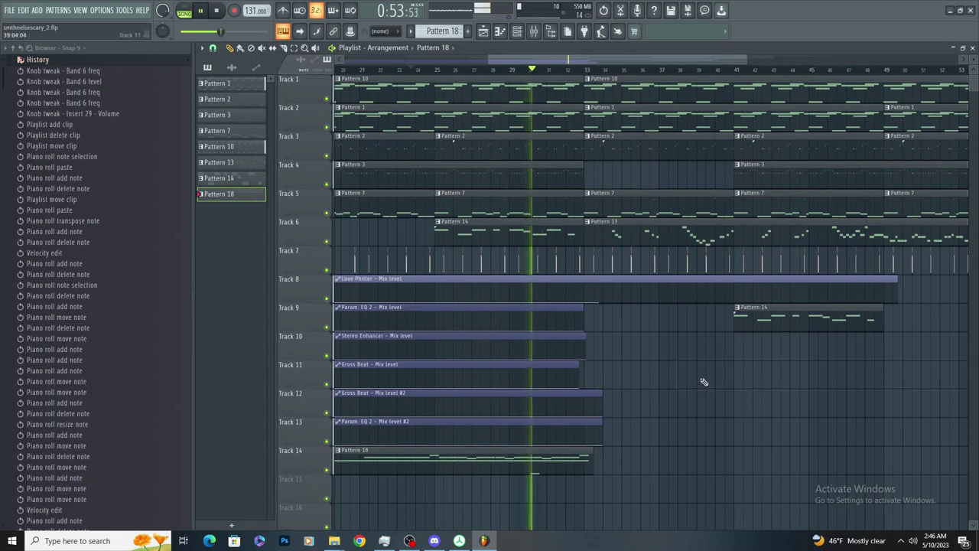
scroll(566, 436, "up", 1)
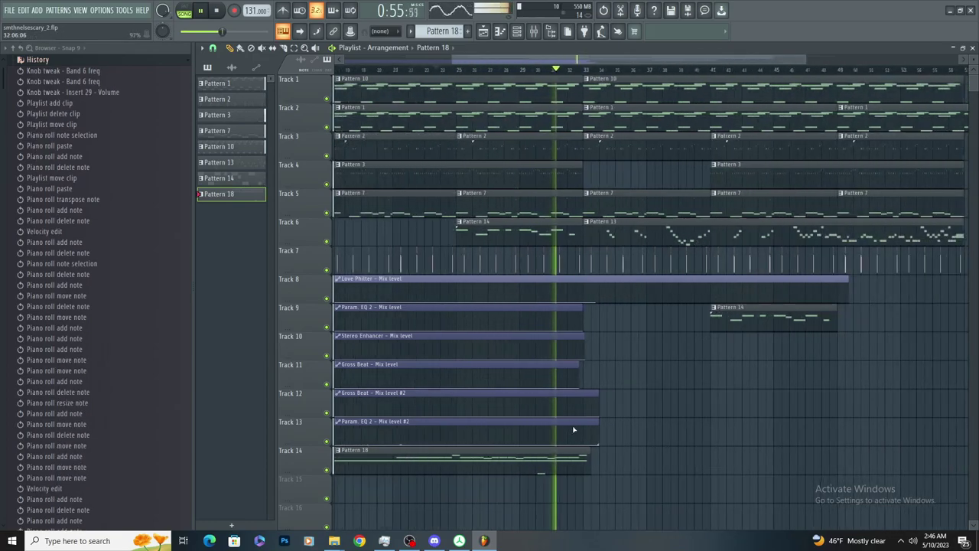
scroll(636, 424, "down", 3)
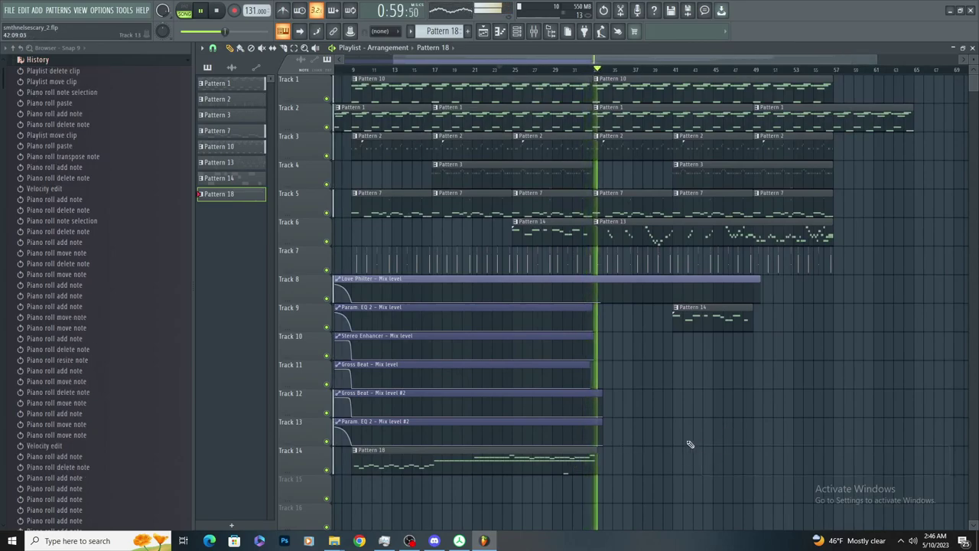
scroll(673, 434, "up", 2)
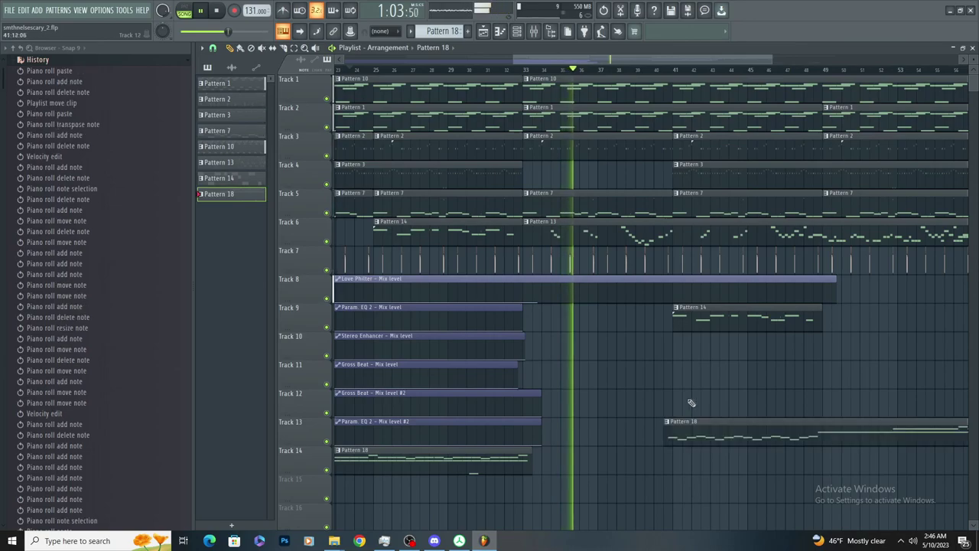
scroll(682, 426, "down", 2)
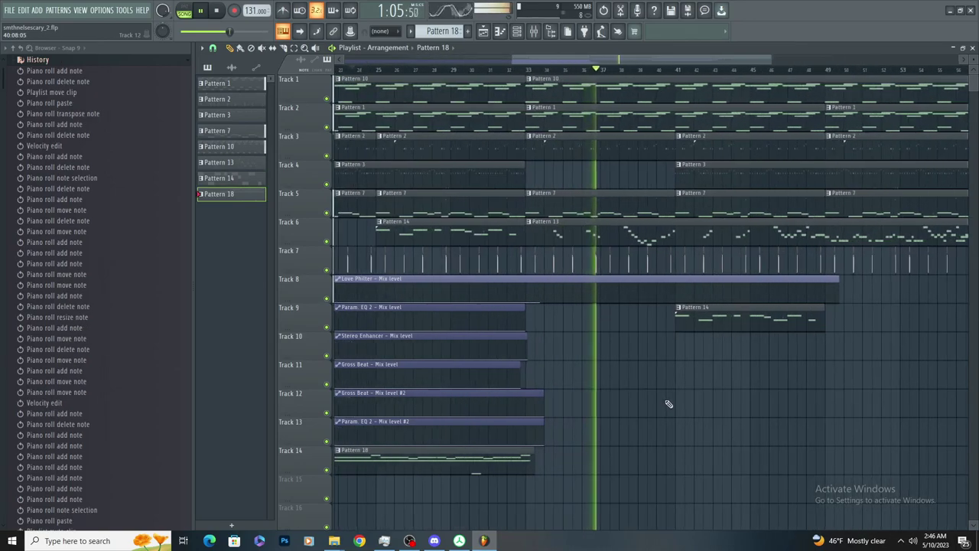
scroll(665, 390, "down", 3)
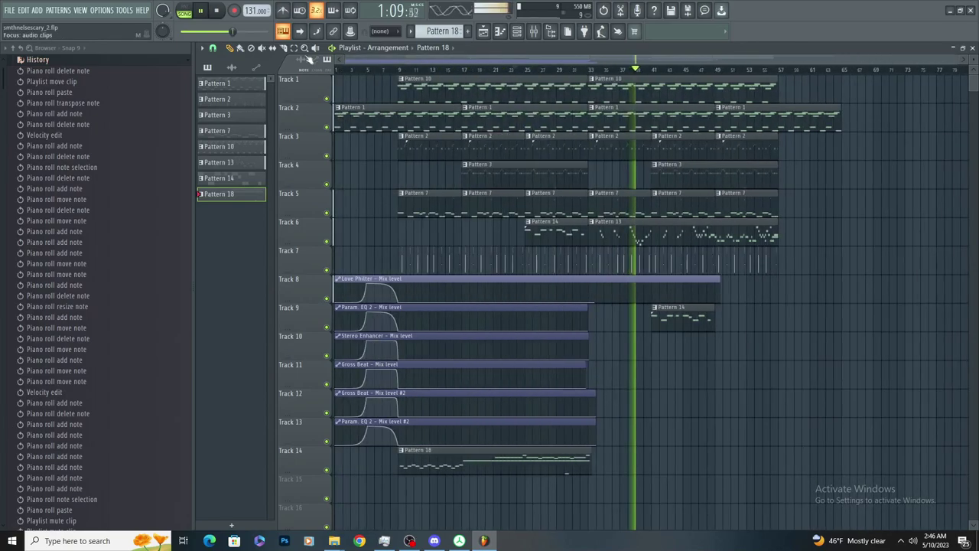
Duplicate the Track 1 to 7 clips from bar 33 onward so the copies start at bar 65, leaving no stray clip on Track 11
left_click_drag(872, 76, 592, 260)
scroll(839, 196, "up", 6)
scroll(748, 236, "down", 5)
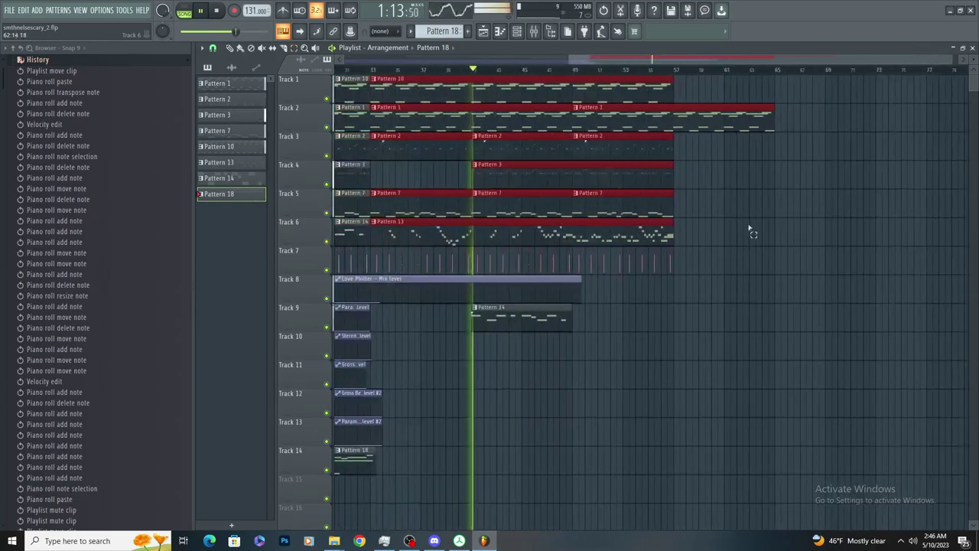
scroll(780, 221, "up", 4)
scroll(795, 206, "down", 4)
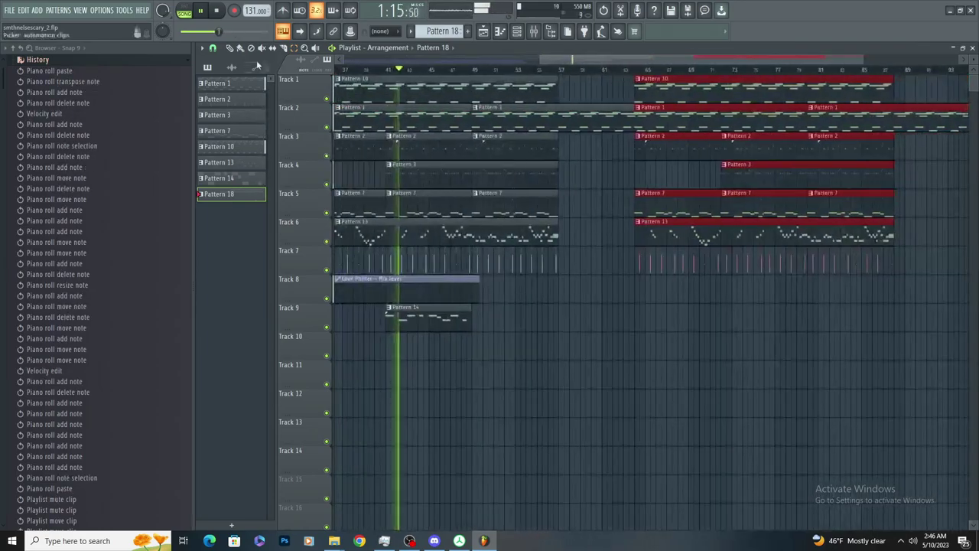
mouse_move(650, 89)
left_mouse_down()
mouse_move(677, 89)
mouse_move(660, 89)
left_mouse_up()
scroll(650, 321, "down", 3)
left_click(677, 363)
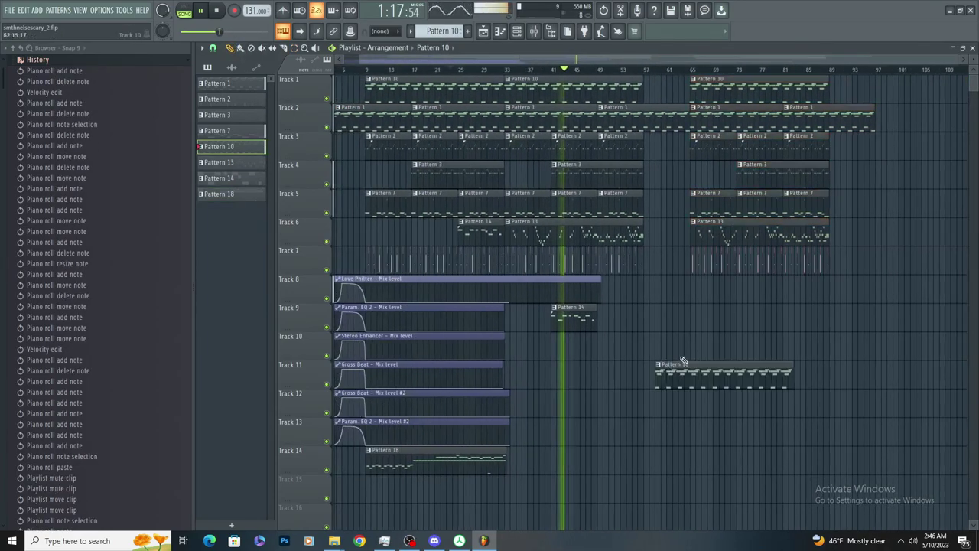
right_click(677, 362)
Place a copy of the Pattern 14 clip at bar 57 on Track 9
scroll(627, 361, "up", 1)
scroll(618, 363, "up", 3)
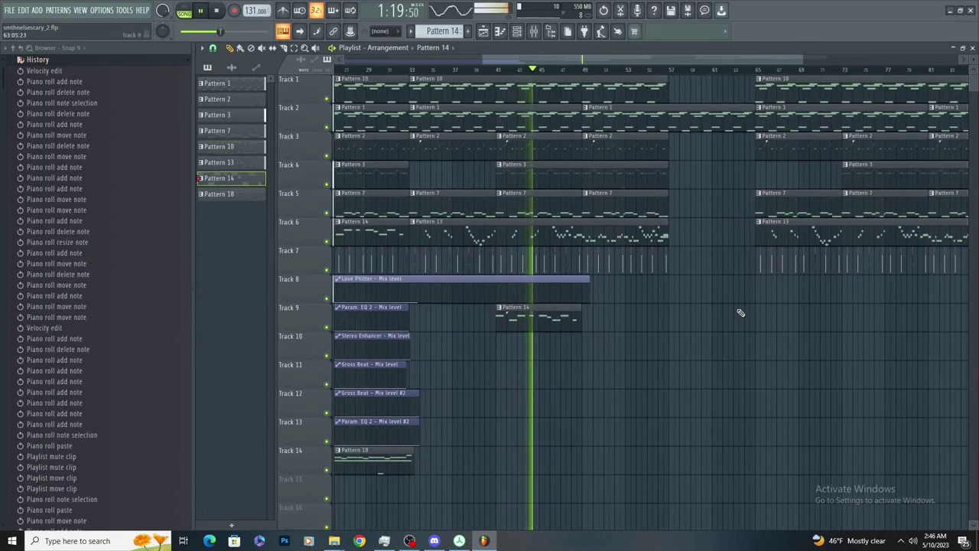
scroll(735, 314, "up", 2)
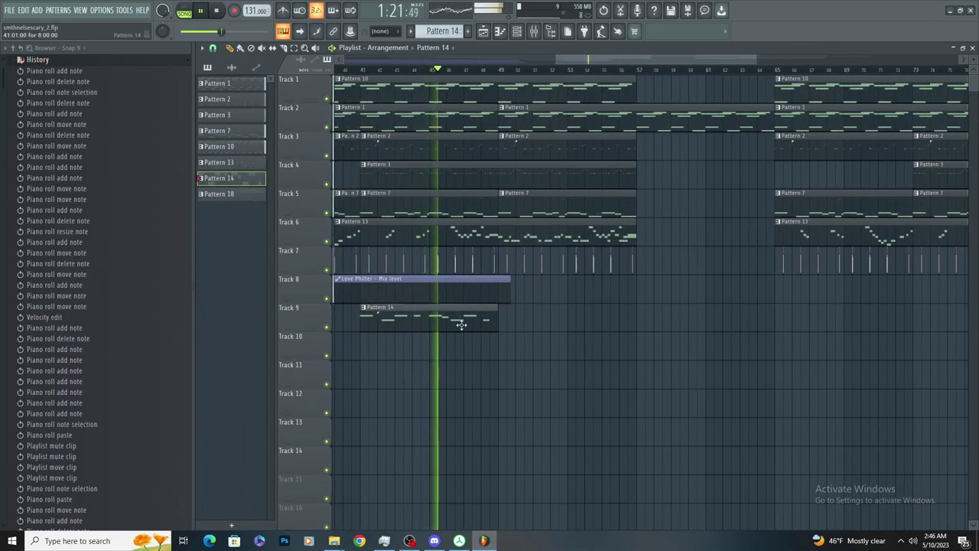
scroll(461, 324, "down", 2)
left_click(618, 326)
Fill the gap at bar 57 with a Pattern 7 clip on Track 5 and a Pattern 2 clip on Track 3
scroll(617, 329, "up", 1)
left_click(599, 205)
left_click(617, 202)
left_click(606, 149)
left_click(619, 149)
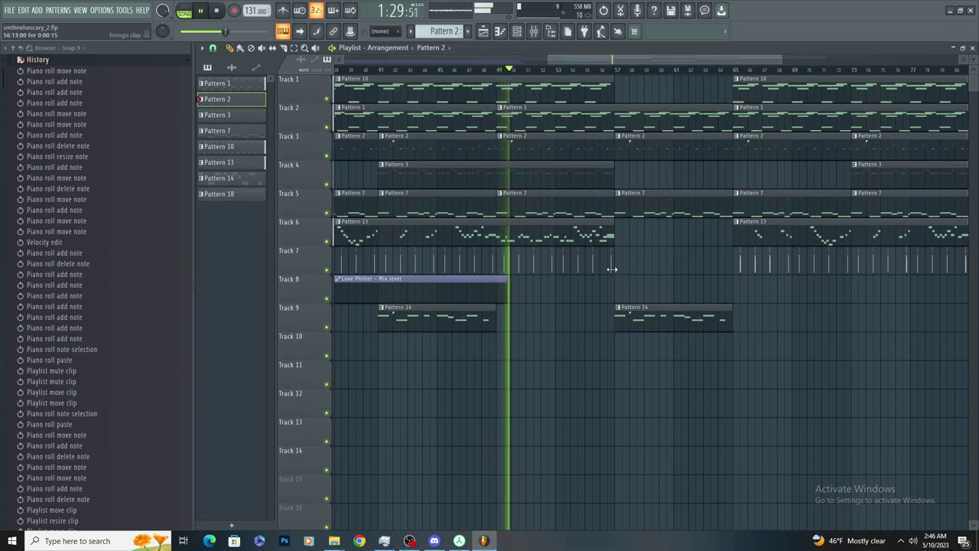
Place a copy of the Track 14 Pattern 18 clip on Track 9 starting at bar 65
scroll(579, 380, "down", 2)
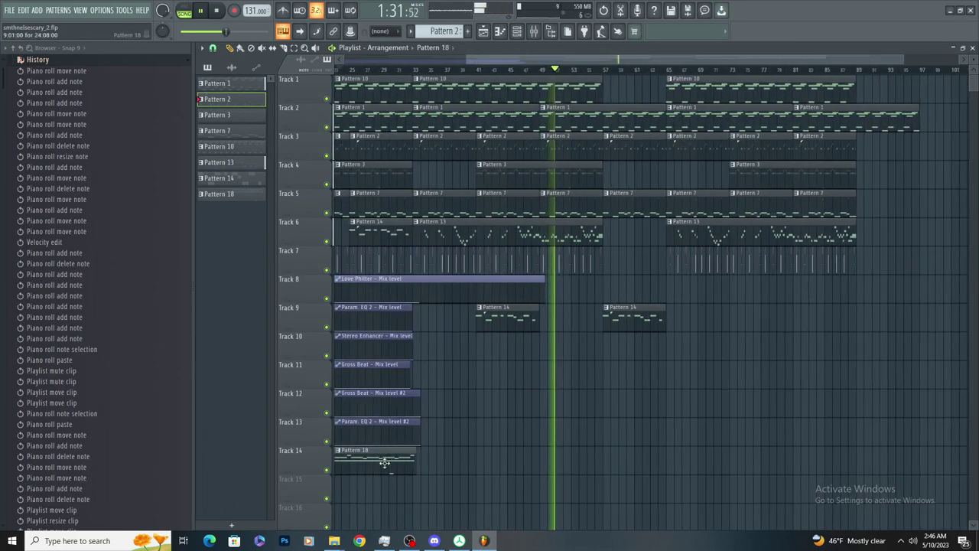
left_click(384, 462)
scroll(696, 415, "down", 1)
scroll(742, 381, "up", 5)
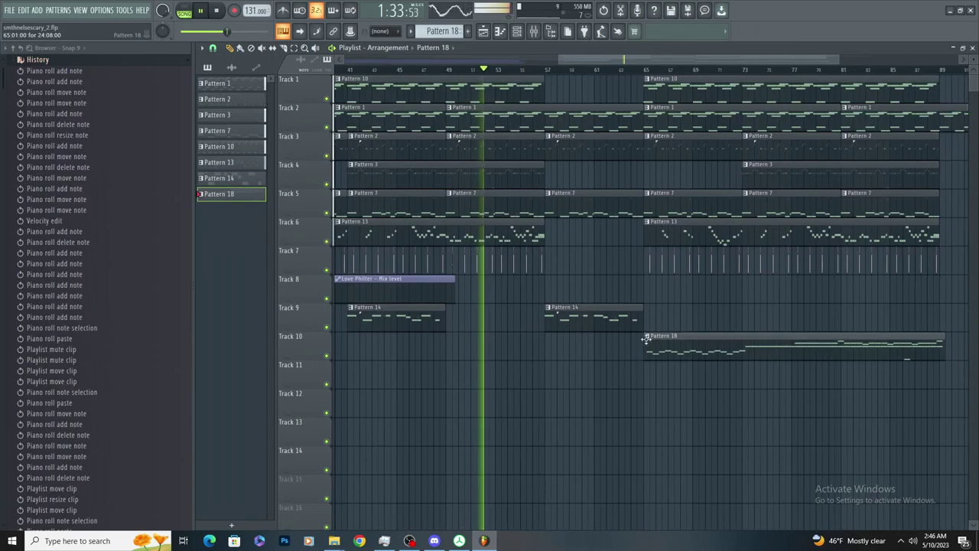
left_click(657, 317)
scroll(635, 351, "up", 2)
scroll(634, 350, "down", 2)
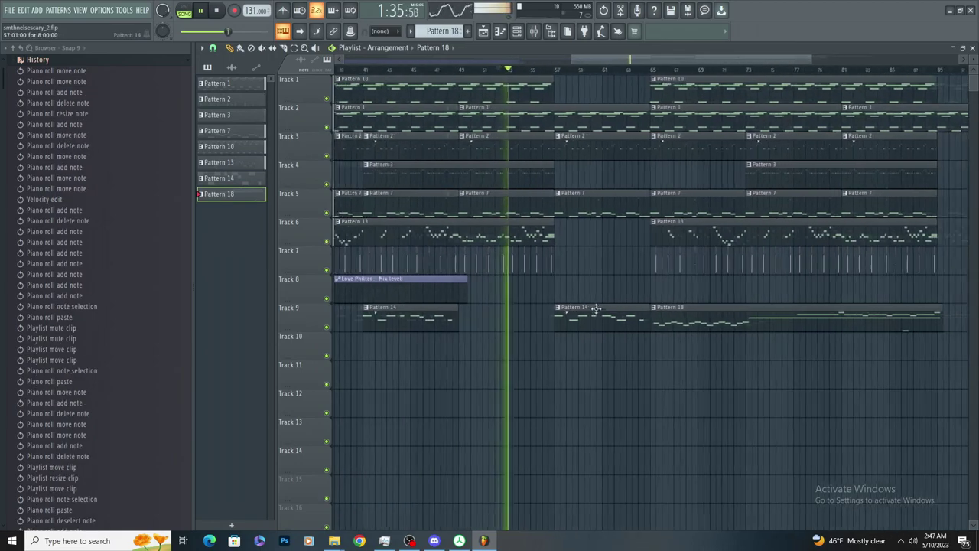
Create a new empty pattern and bring up the piano roll and channel rack for it
scroll(587, 306, "up", 2)
left_click(467, 32)
left_click_drag(526, 290, 682, 299)
left_click(500, 31)
left_click(517, 32)
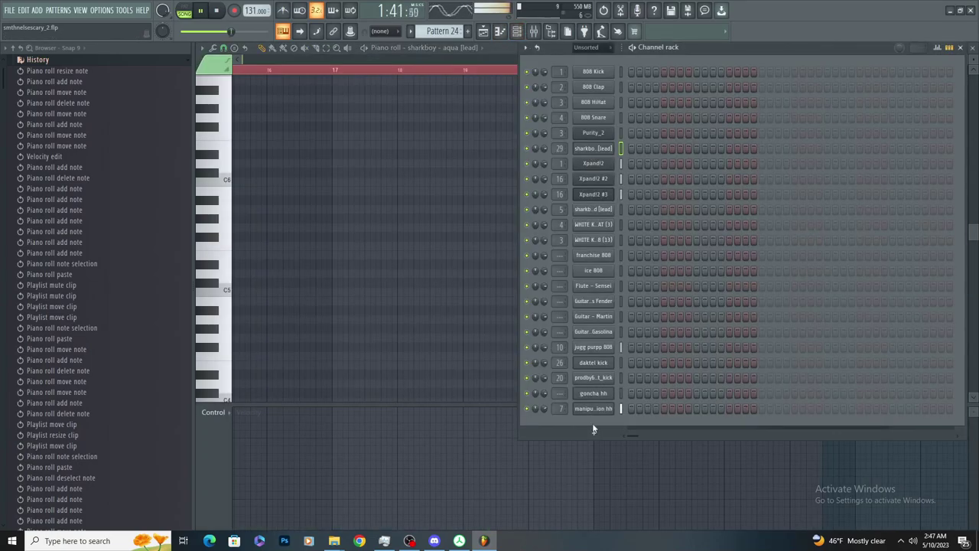
Add the ElectraX VST generator as a new channel in the channel rack
left_click(577, 433)
left_click(623, 24)
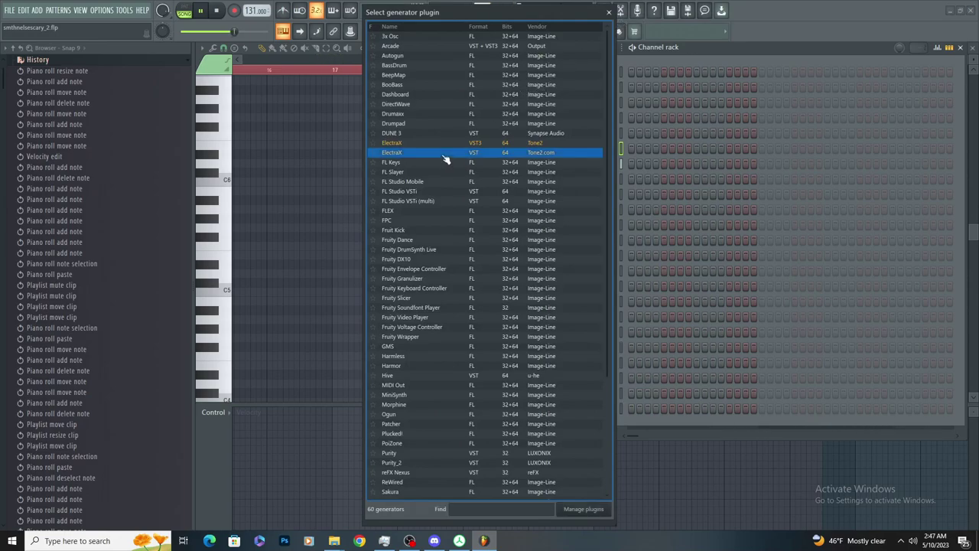
double_click(444, 153)
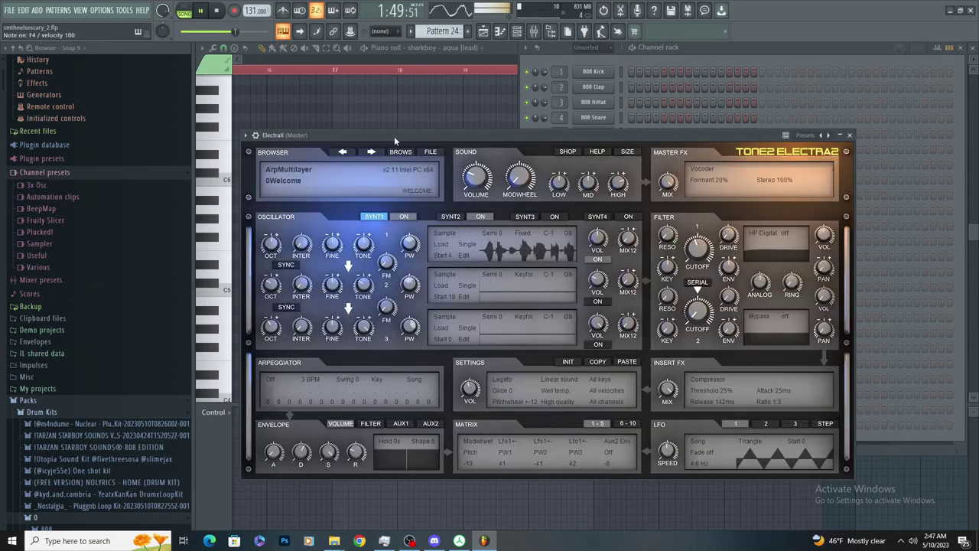
Browse the ElectraX patches and load East South Pole from the Organ type
left_click(371, 151)
left_click(371, 152)
left_click(370, 152)
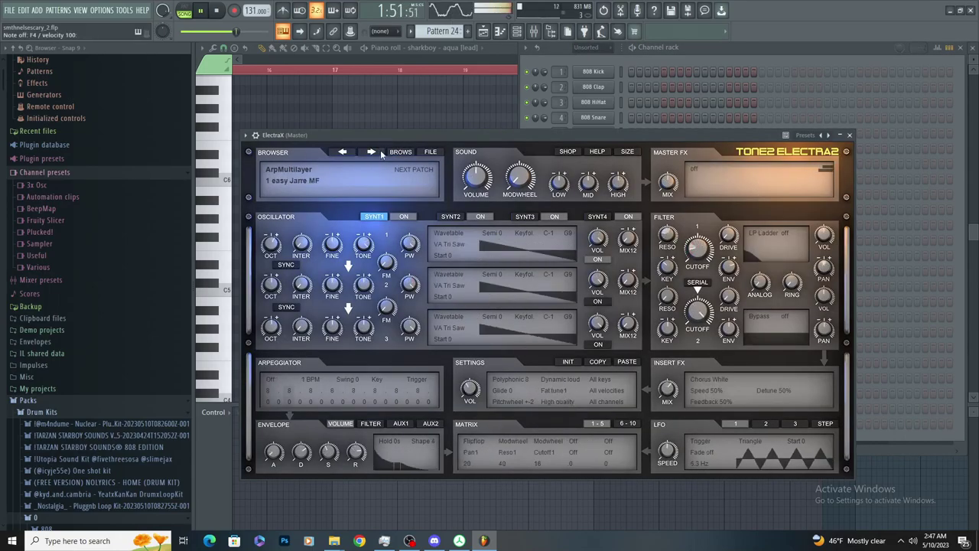
left_click(399, 151)
left_click(305, 300)
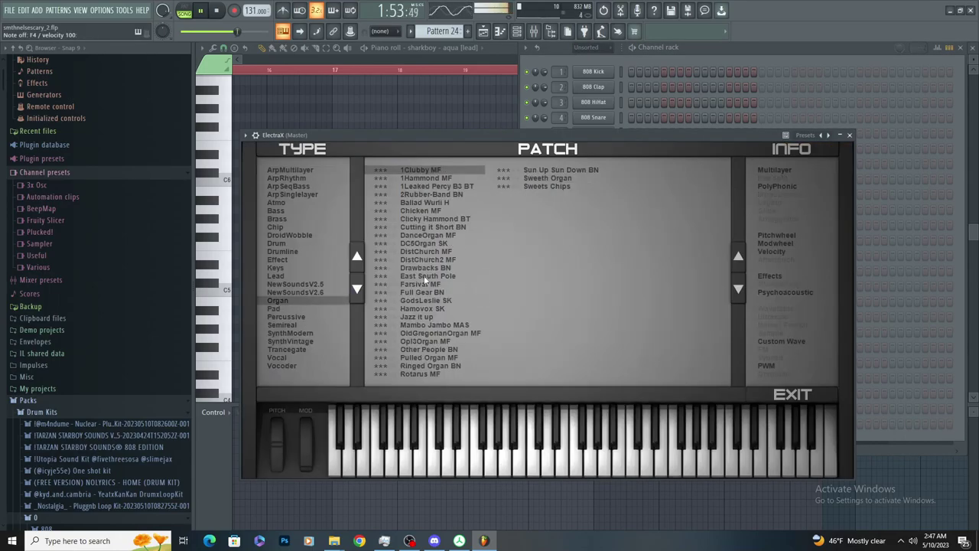
left_click(425, 277)
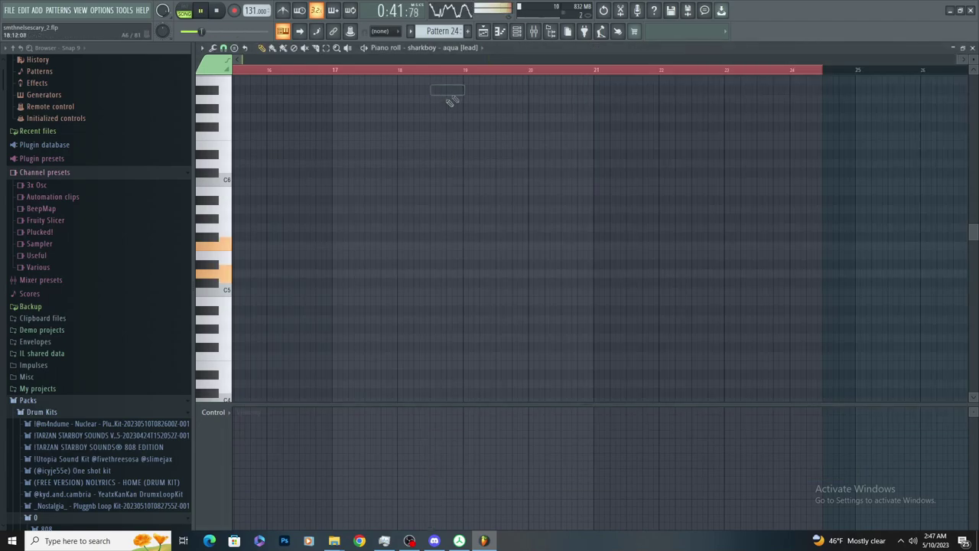
Copy the notes of the Pattern 1 clip on Track 2 and return to Pattern 24's piano roll
left_click(485, 32)
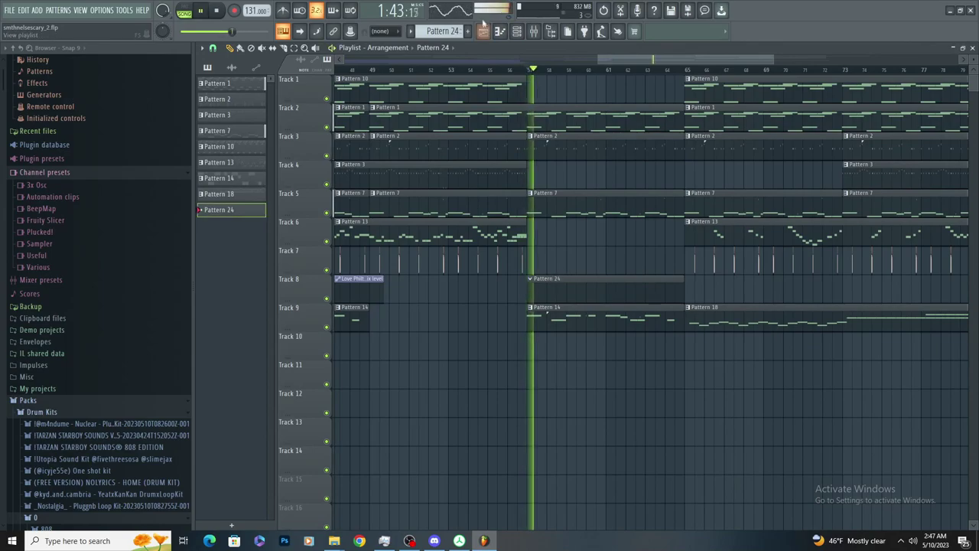
left_click(499, 31)
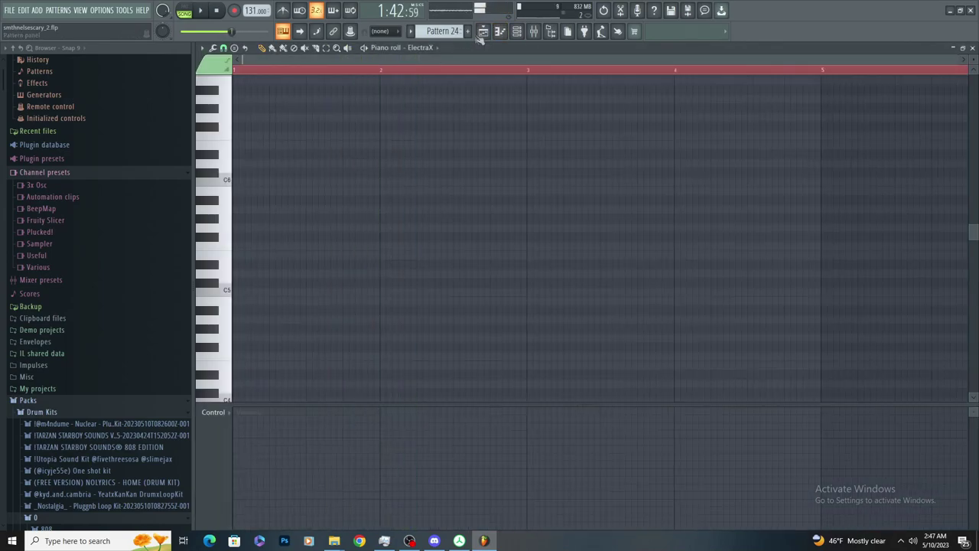
left_click(481, 33)
key("space")
double_click(552, 114)
left_click(326, 49)
left_click_drag(898, 215, 545, 470)
key("F5")
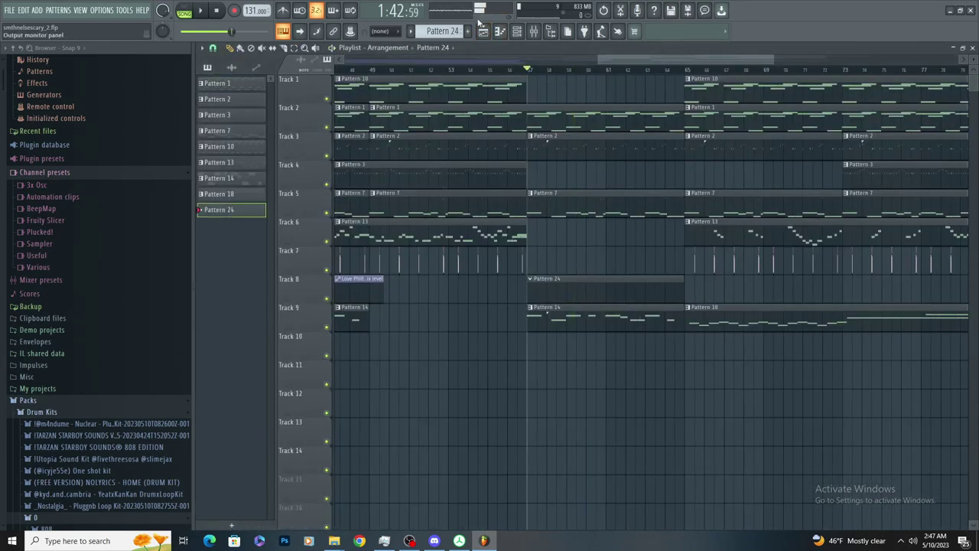
left_click(500, 31)
key("ctrl+v")
key("space")
key("ctrl+z")
Paste the copied notes into Pattern 24 on the ElectraX channel
left_click(432, 49)
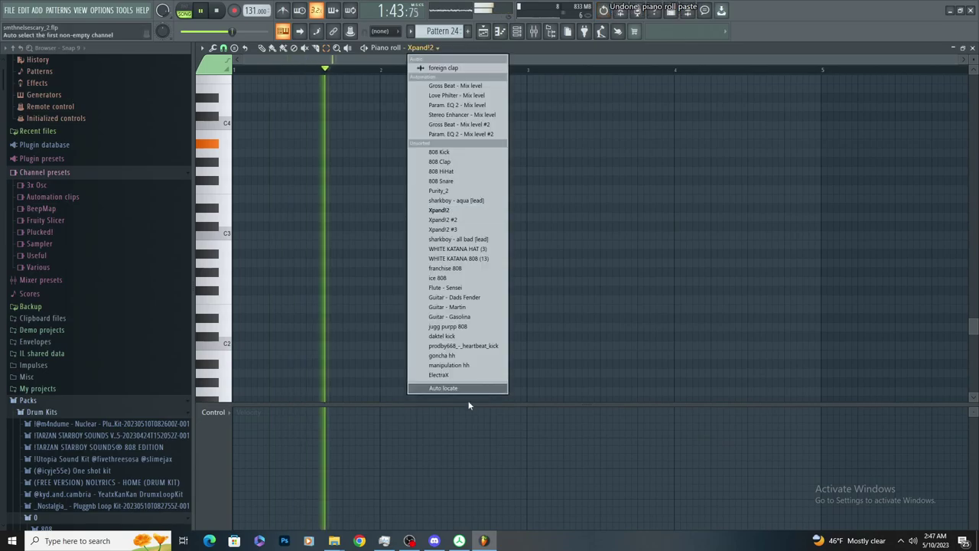
left_click(459, 374)
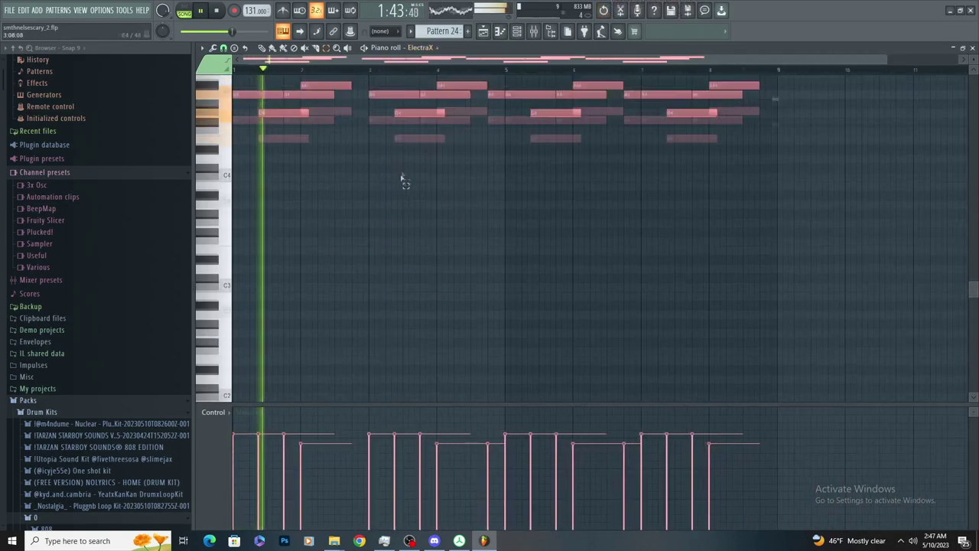
scroll(401, 178, "up", 6)
scroll(251, 114, "up", 3)
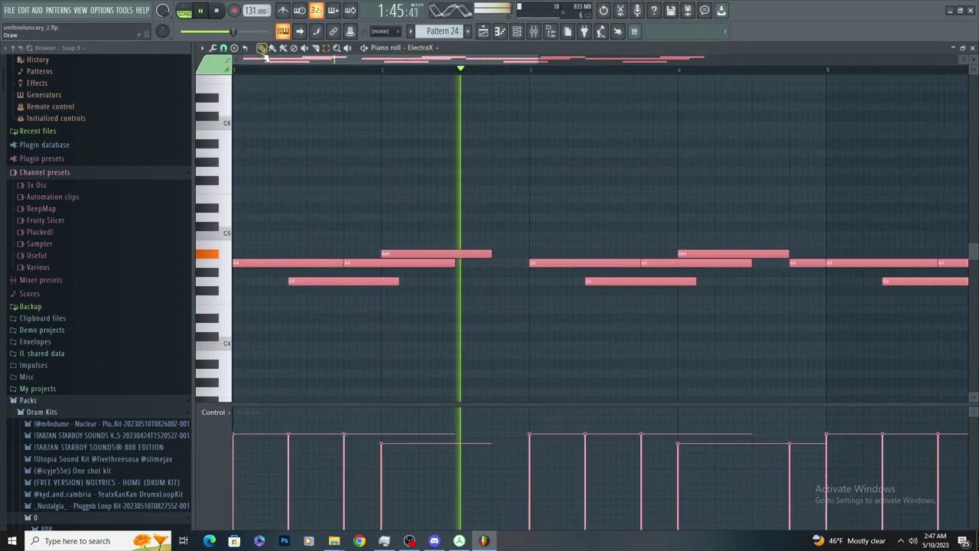
Transpose the pasted ElectraX notes up one octave, comparing lower and higher octaves during playback
key("space")
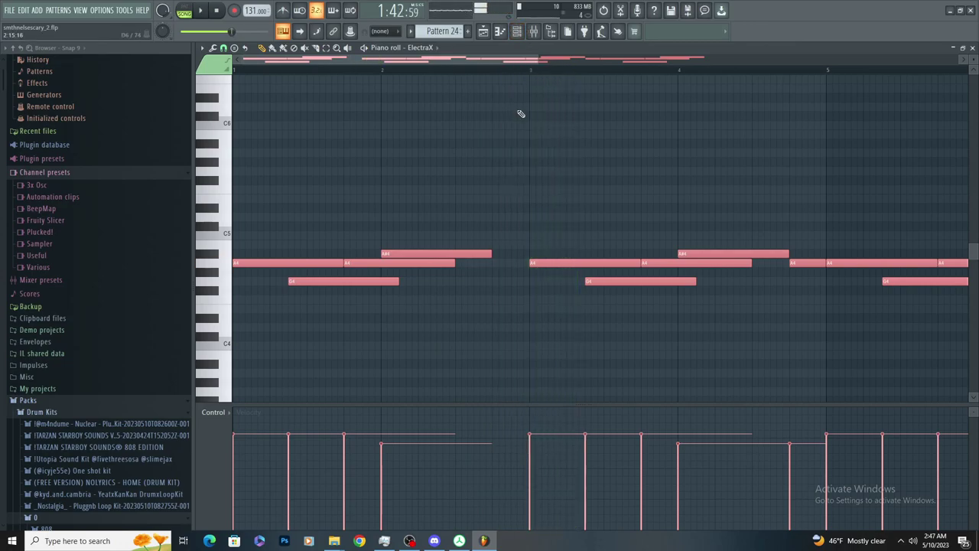
key("ctrl+Down")
key("space")
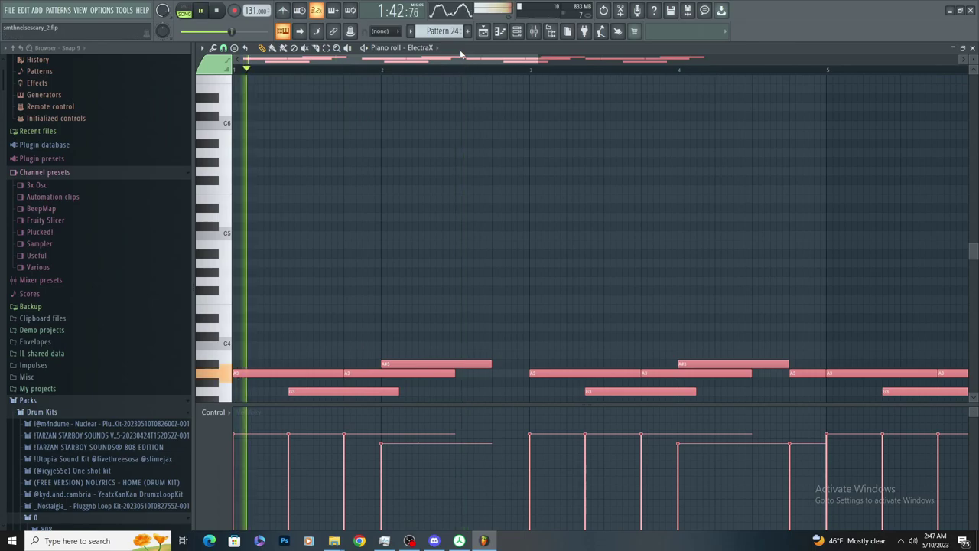
key("ctrl+Up")
key("ctrl+Up")
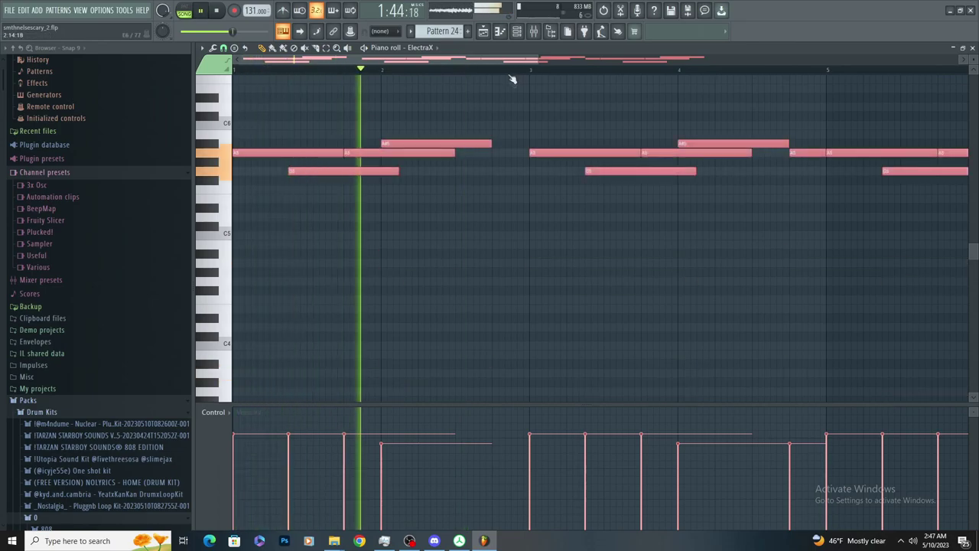
Route the ElectraX channel to mixer insert 15 and load Fruity Reeverb 2 in effect slot 2
left_click(517, 32)
double_click(567, 424)
left_click(569, 422)
key("space")
left_click(900, 96)
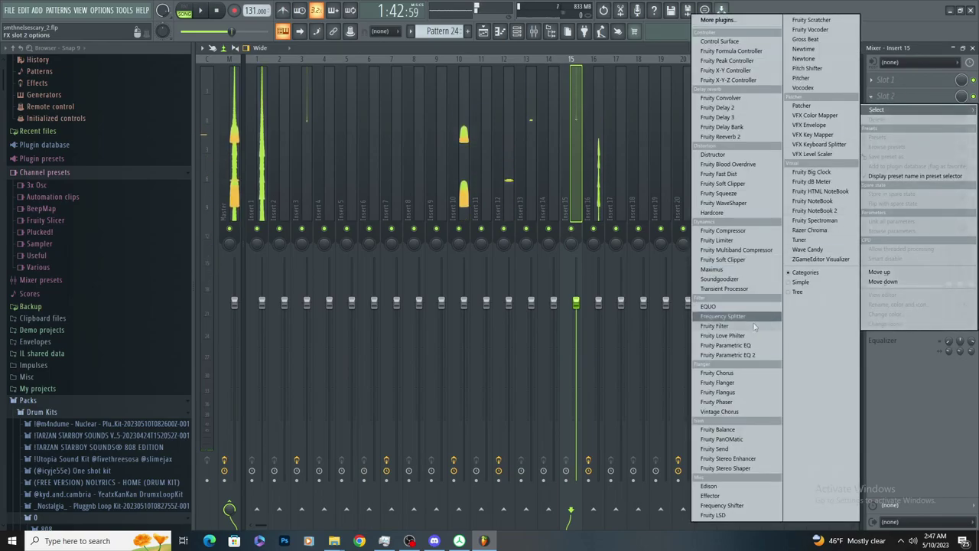
left_click(727, 137)
key("Escape")
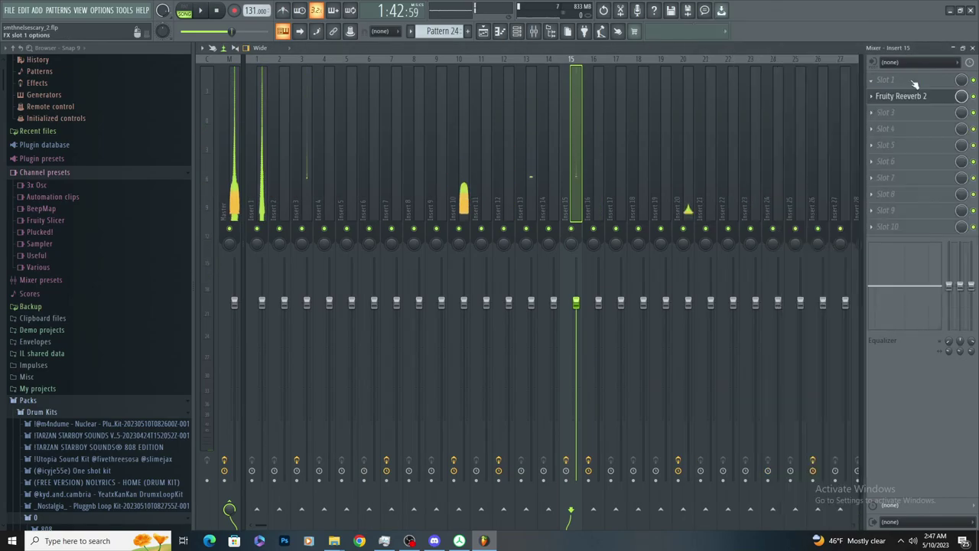
Load Fruity Parametric EQ 2 in slot 1 of insert 15 and cut band 6 to about -12.4 dB near 1901 Hz
left_click(905, 80)
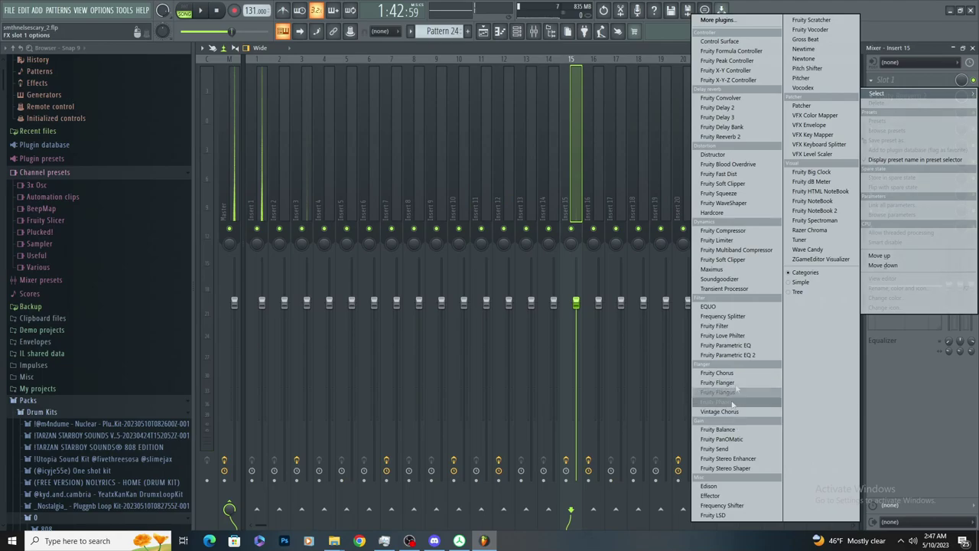
left_click(727, 355)
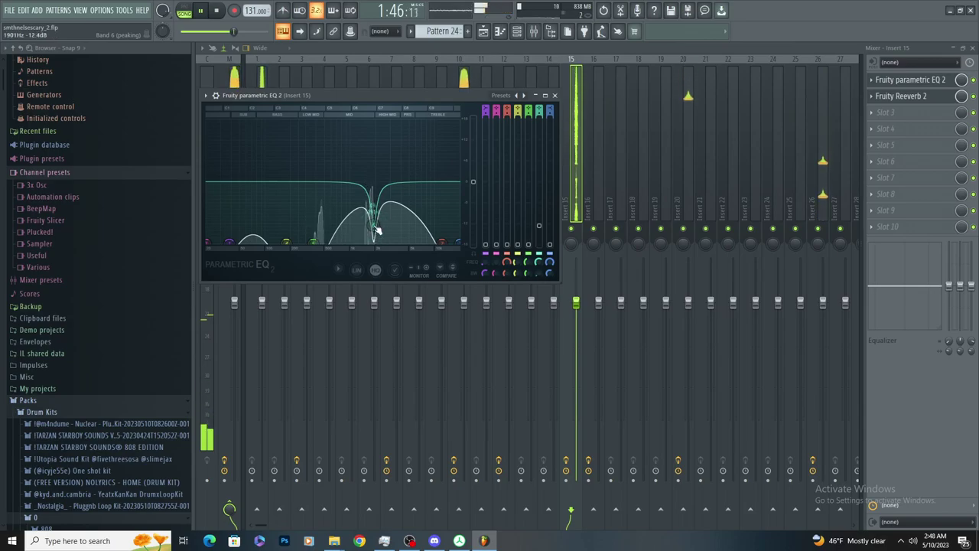
left_click(483, 30)
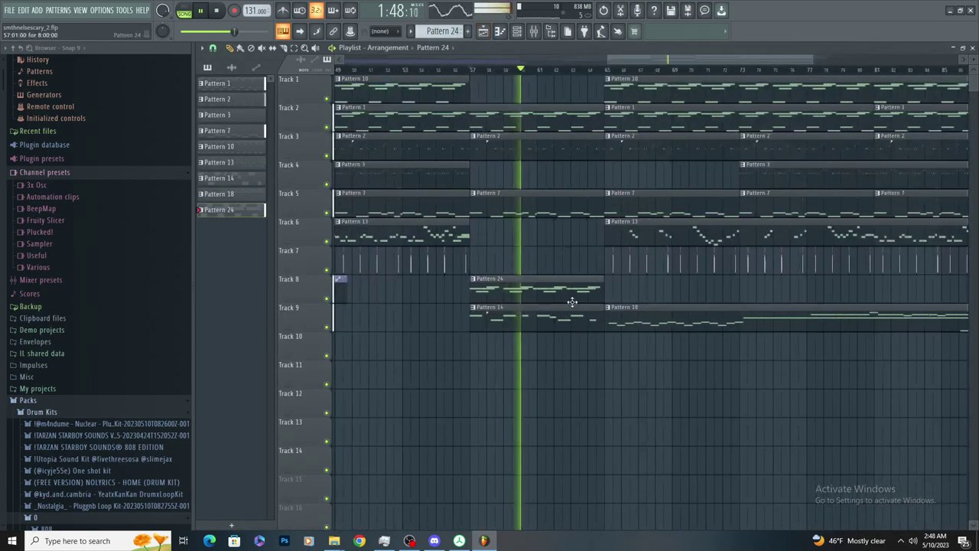
double_click(572, 302)
left_click(484, 32)
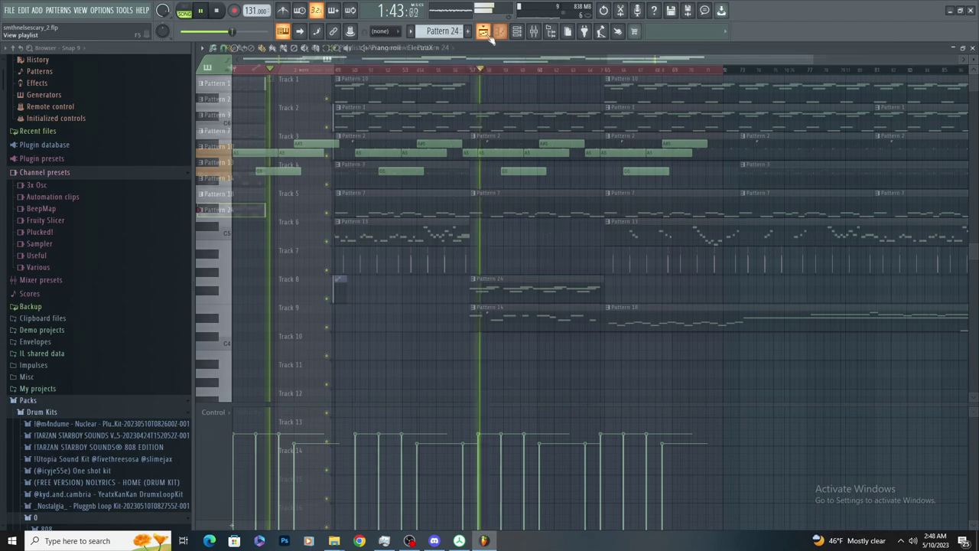
key("space")
left_click_drag(548, 289, 674, 289)
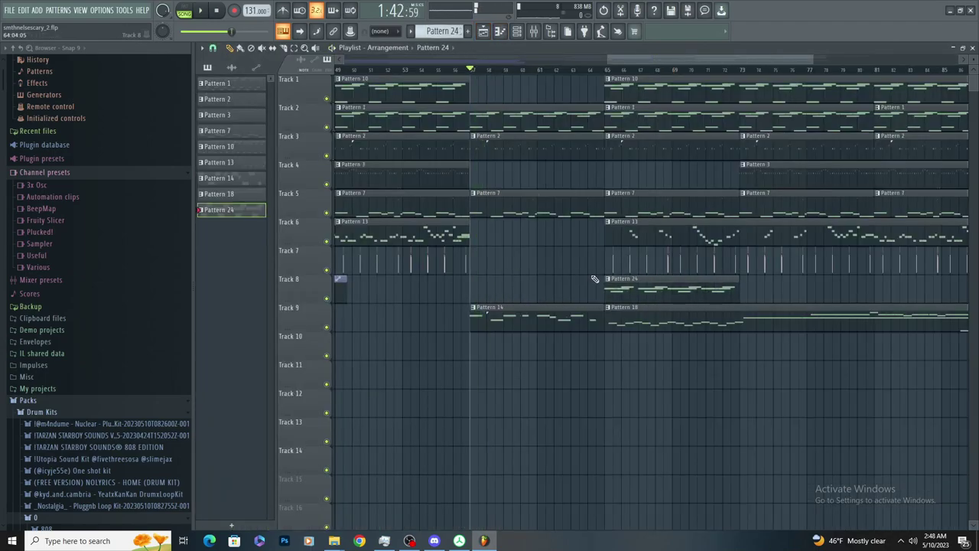
left_click_drag(614, 289, 506, 290)
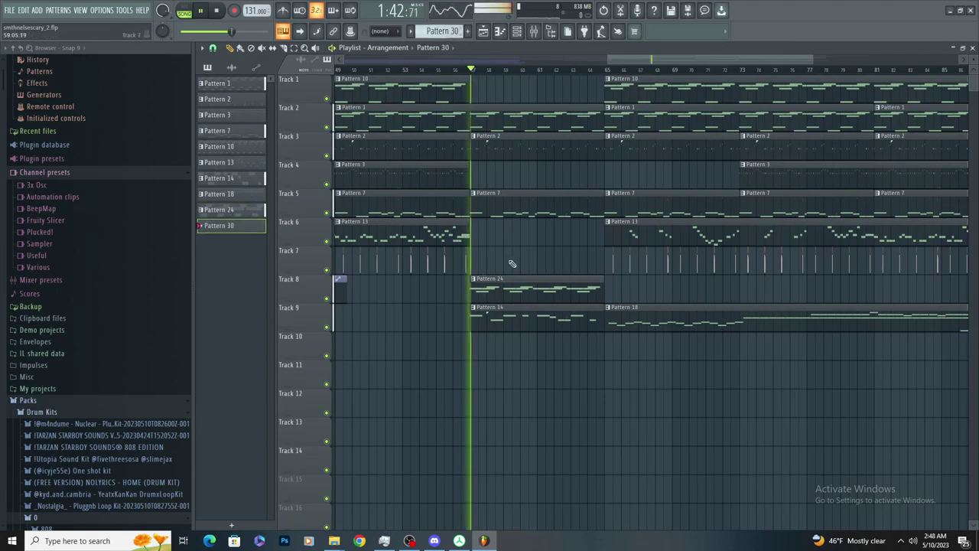
For the new Pattern 30, clone the ElectraX channel and choose the Camp.Fire patch from the Keys type in the copy
left_click(500, 32)
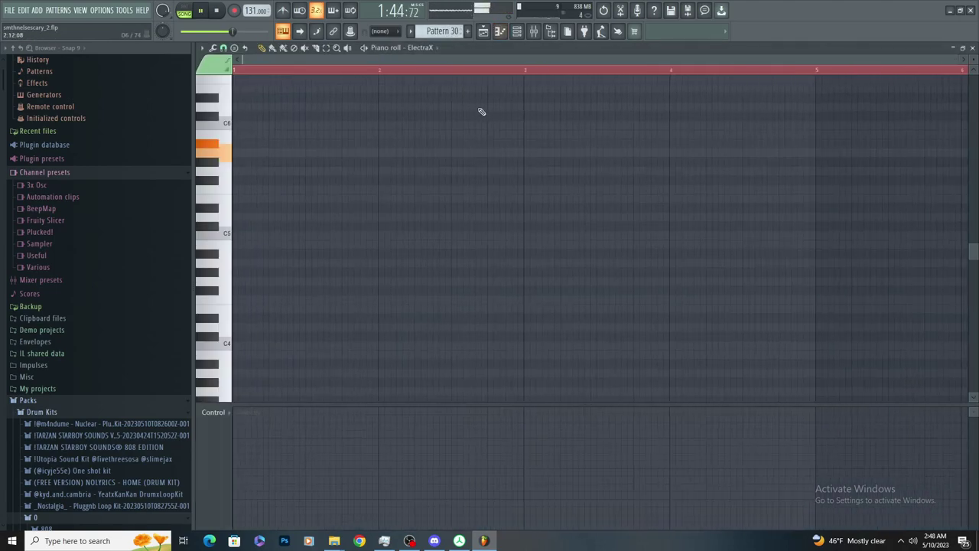
left_click(517, 31)
right_click(588, 425)
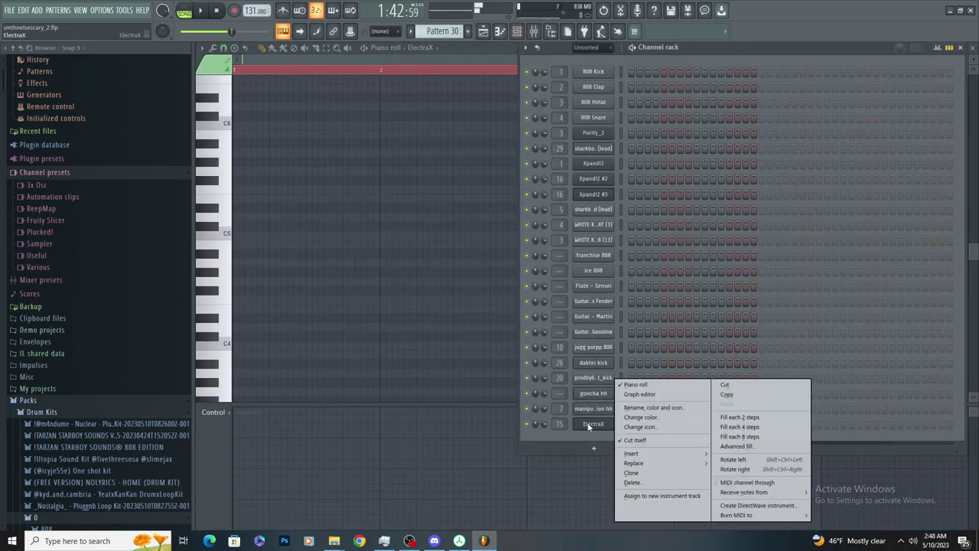
left_click(632, 472)
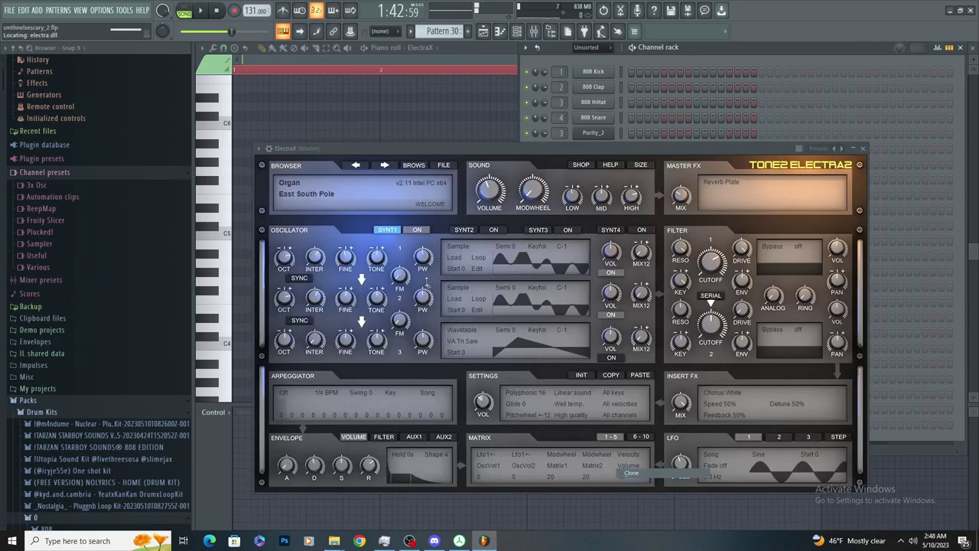
left_click(413, 166)
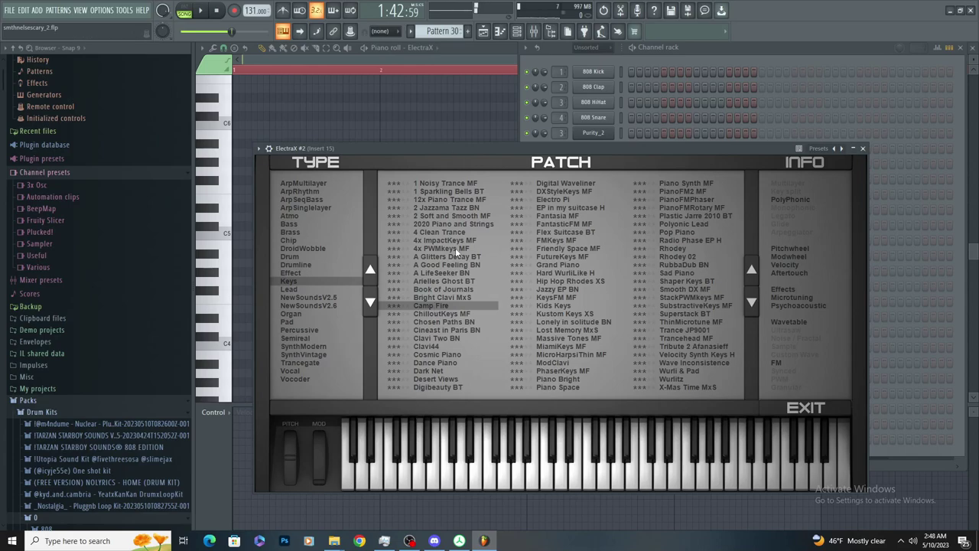
left_click(456, 118)
Paste the copied notes into Pattern 30 on the ElectraX channel and play the arrangement back
key("space")
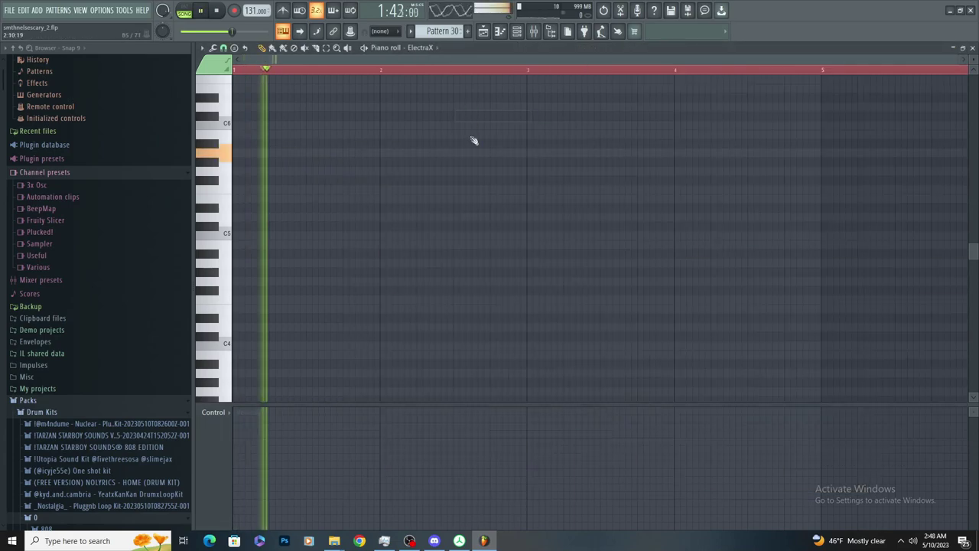
key("space")
key("ctrl+v")
key("space")
scroll(264, 187, "down", 4)
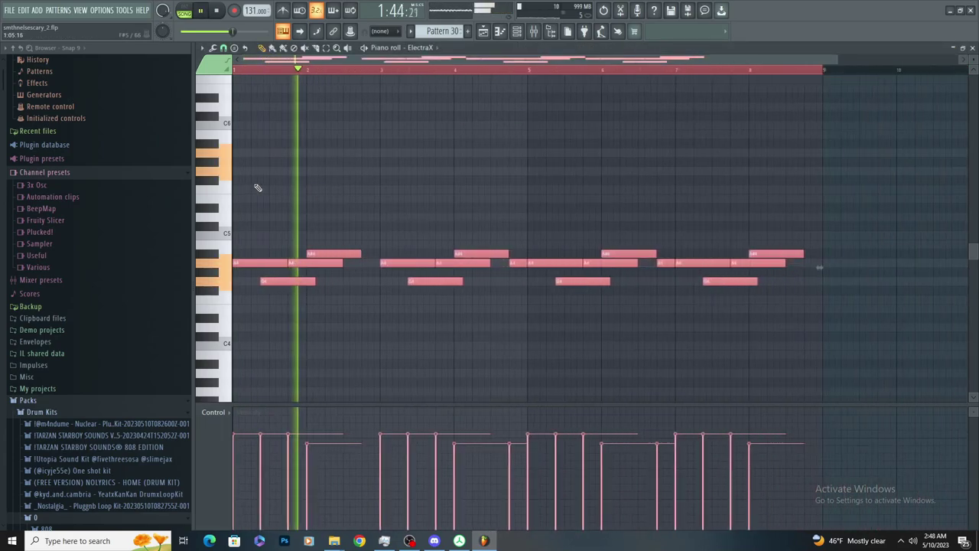
scroll(261, 189, "up", 4)
scroll(264, 190, "down", 3)
left_click(483, 31)
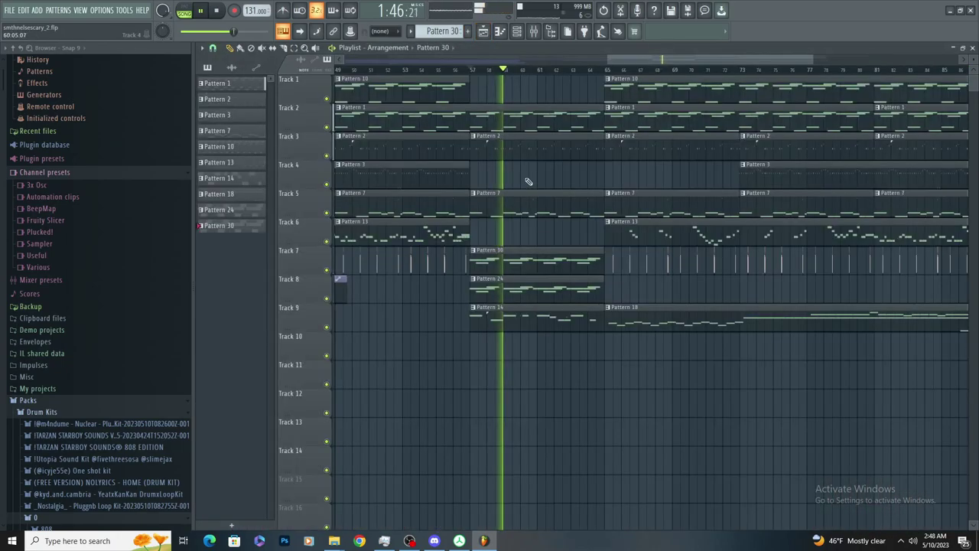
Examine the notes of the Pattern 30 clip on Track 7 in the piano roll during playback
scroll(529, 184, "up", 3)
double_click(585, 264)
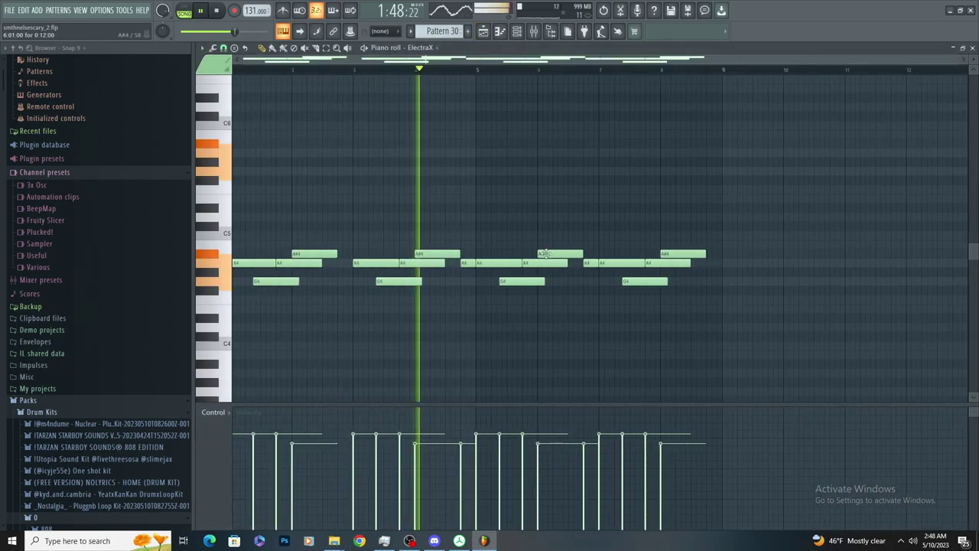
left_click(484, 31)
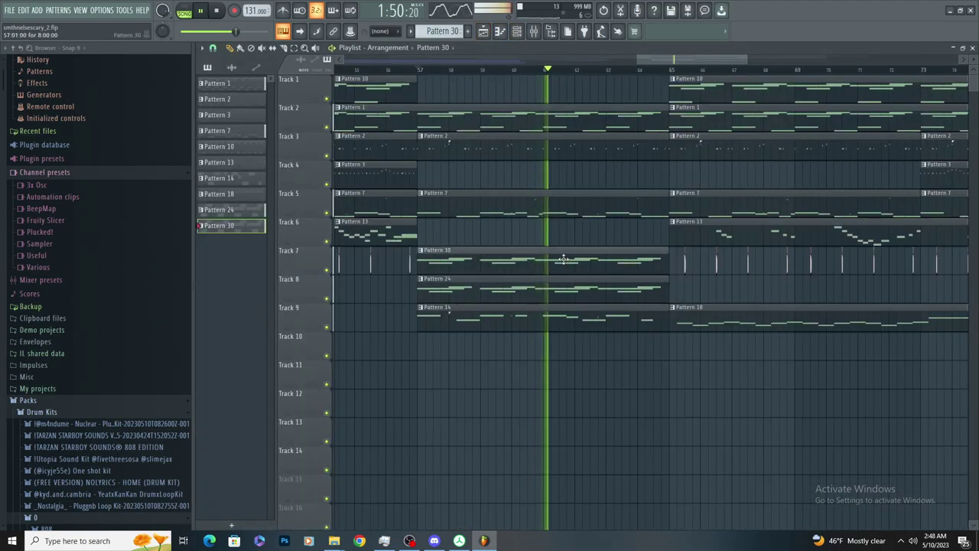
double_click(562, 257)
left_click(489, 31)
Select and copy all the ElectraX notes of the Pattern 24 clip on Track 8
double_click(498, 294)
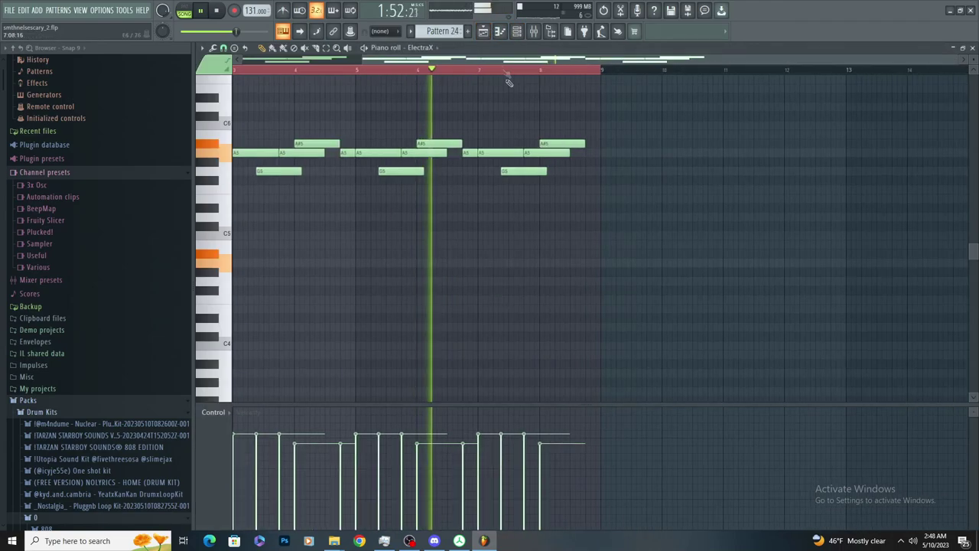
key("space")
key("space")
left_click_drag(742, 254, 234, 118)
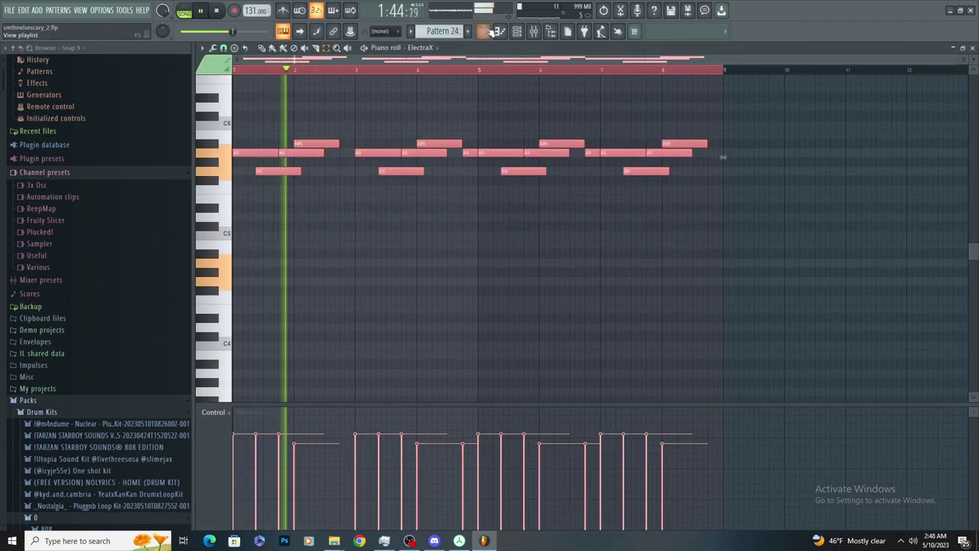
Create another new pattern and paste the copied notes into its ElectraX #2 channel
left_click(487, 31)
left_click(468, 32)
key("F7")
left_click(448, 48)
key("ctrl+v")
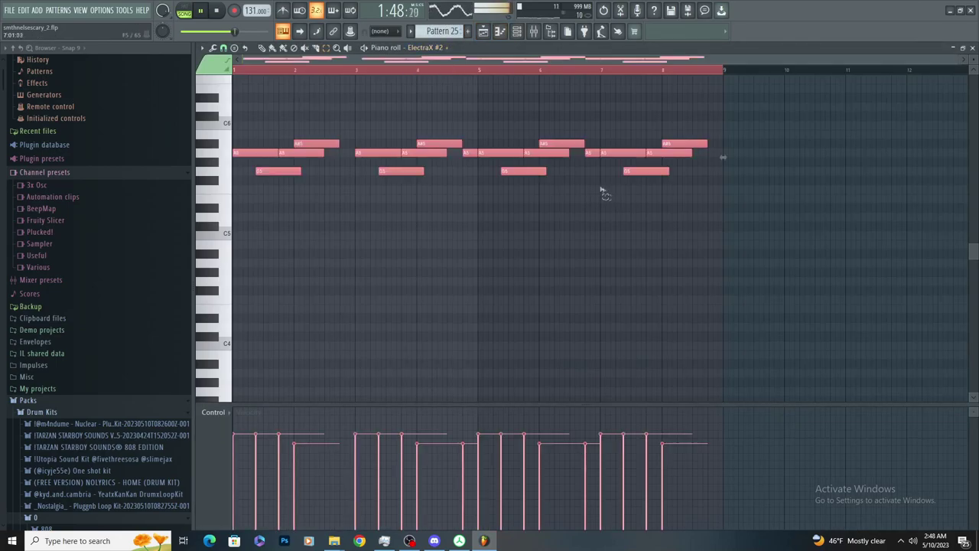
Raise the velocity of all the pasted ElectraX #2 notes to the maximum
left_click_drag(240, 415, 798, 331)
key("ctrl+a")
scroll(357, 140, "up", 4)
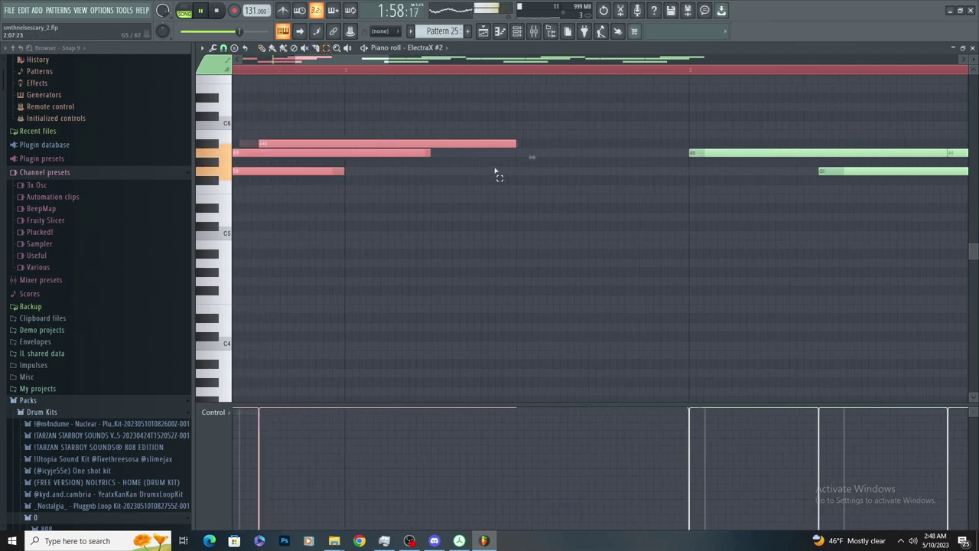
Delete the ElectraX #2 notes that follow the opening two-bar phrase
scroll(673, 138, "down", 5)
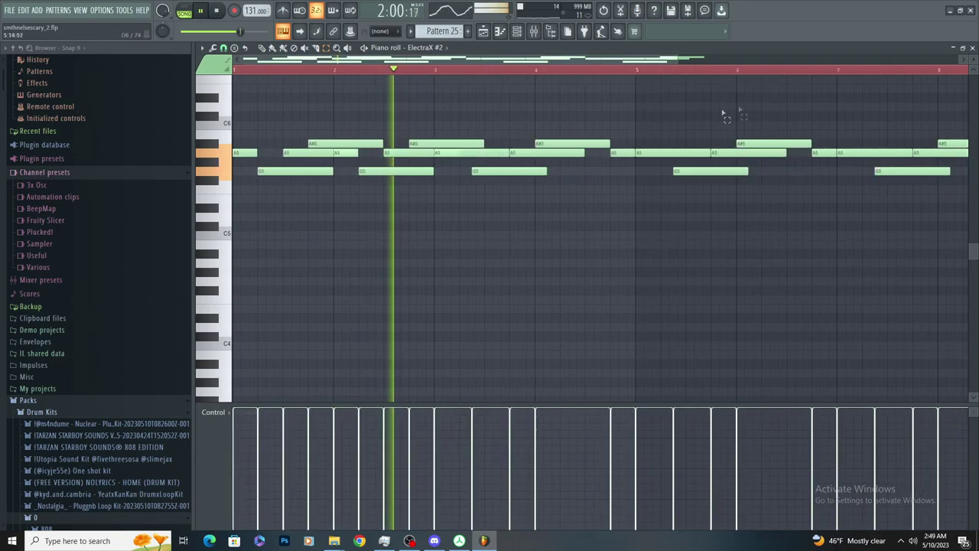
left_click_drag(790, 113, 406, 218)
key("Delete")
Select the remaining two-bar phrase and duplicate it to fill eight bars
left_click_drag(432, 104, 234, 220)
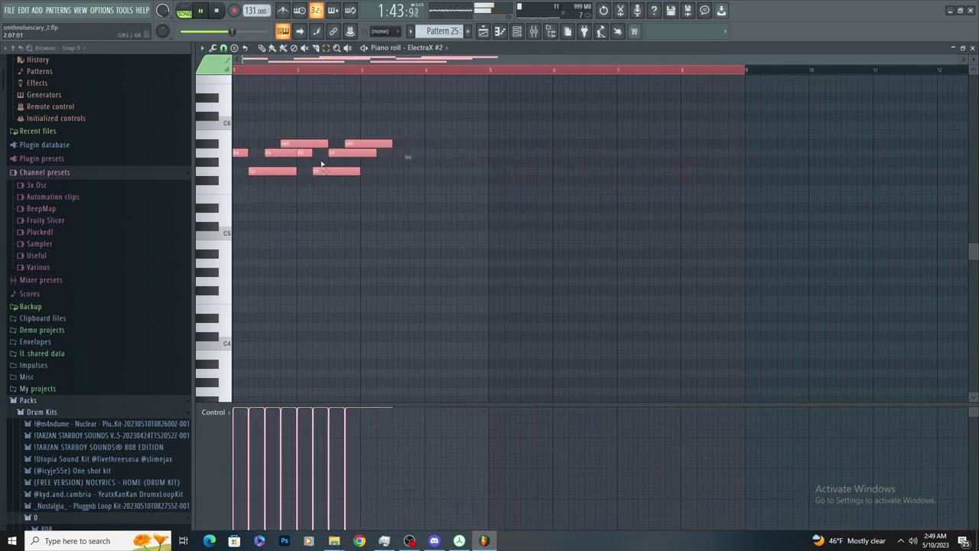
scroll(437, 164, "up", 6)
key("ctrl+b")
scroll(486, 203, "down", 5)
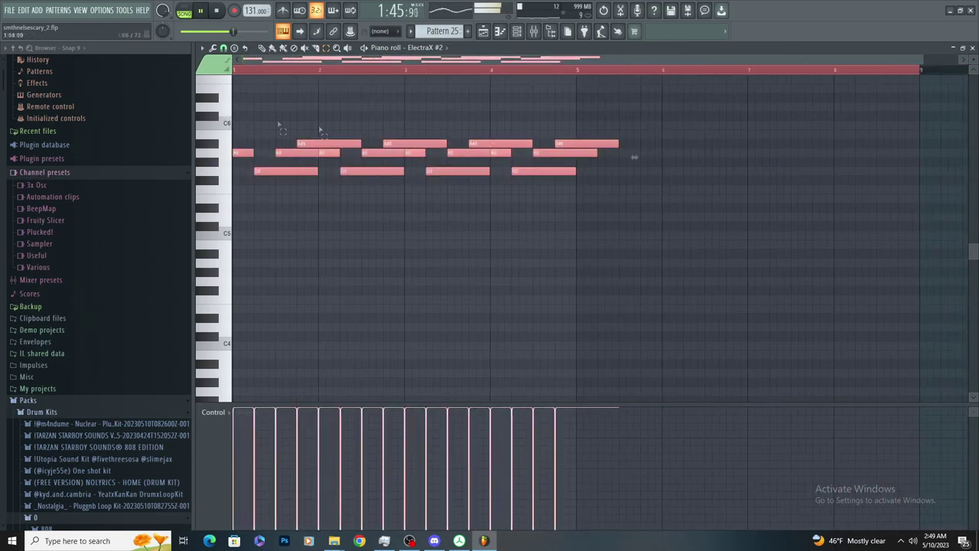
scroll(689, 146, "up", 3)
scroll(538, 189, "down", 2)
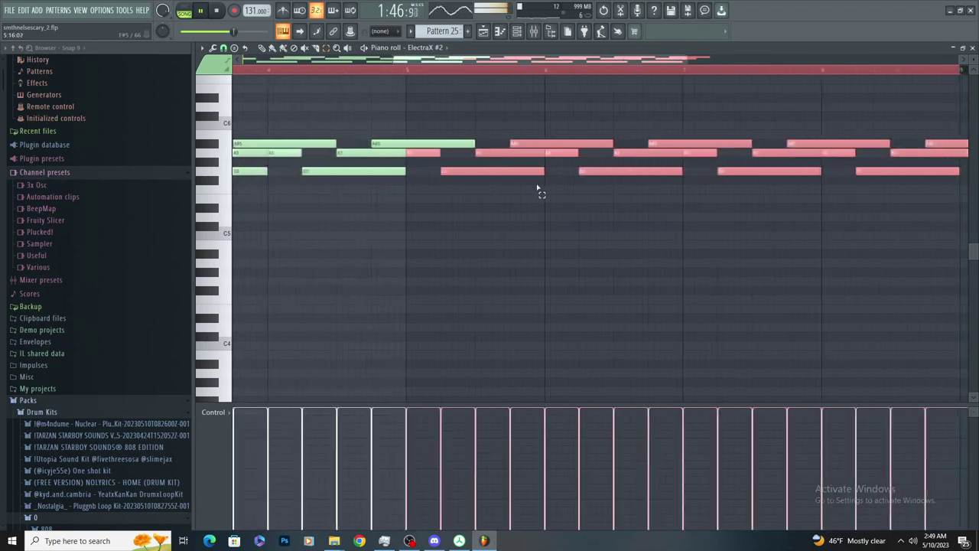
Rework the notes from bar 5 into a descending phrase of A#5, A5, G5 and F5
left_click(261, 48)
left_click(438, 233)
right_click(440, 233)
scroll(418, 171, "up", 3)
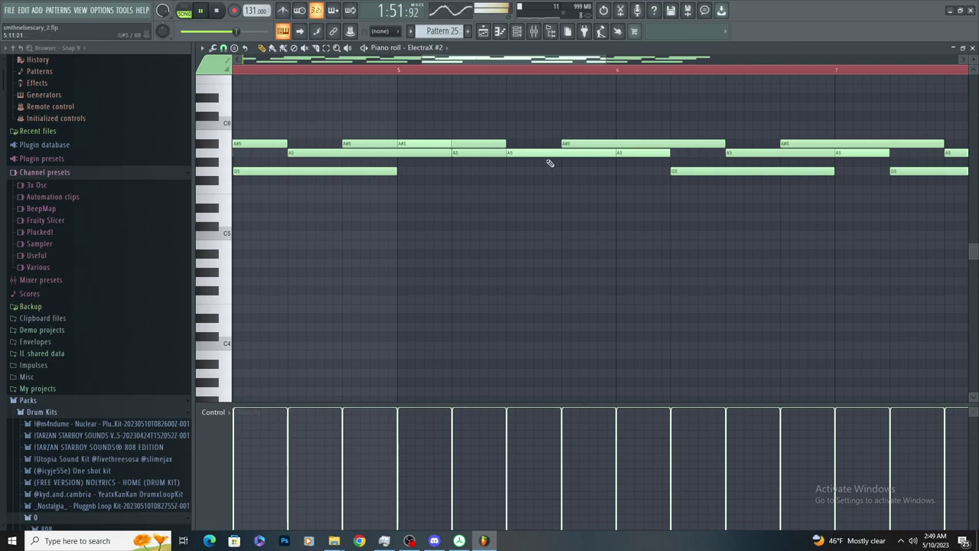
scroll(551, 183, "down", 3)
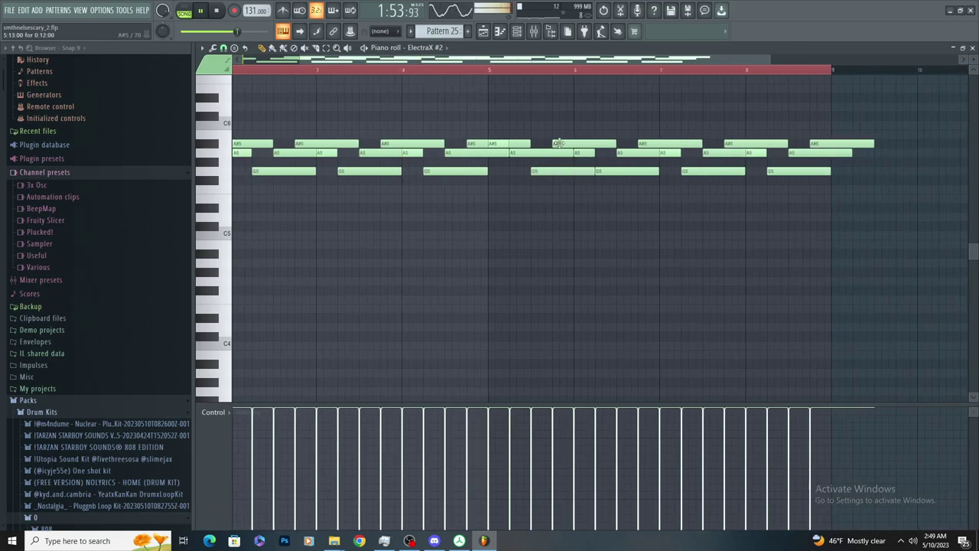
scroll(587, 175, "up", 3)
Delete the remaining notes after the descending phrase up to bar 9
right_click(585, 155)
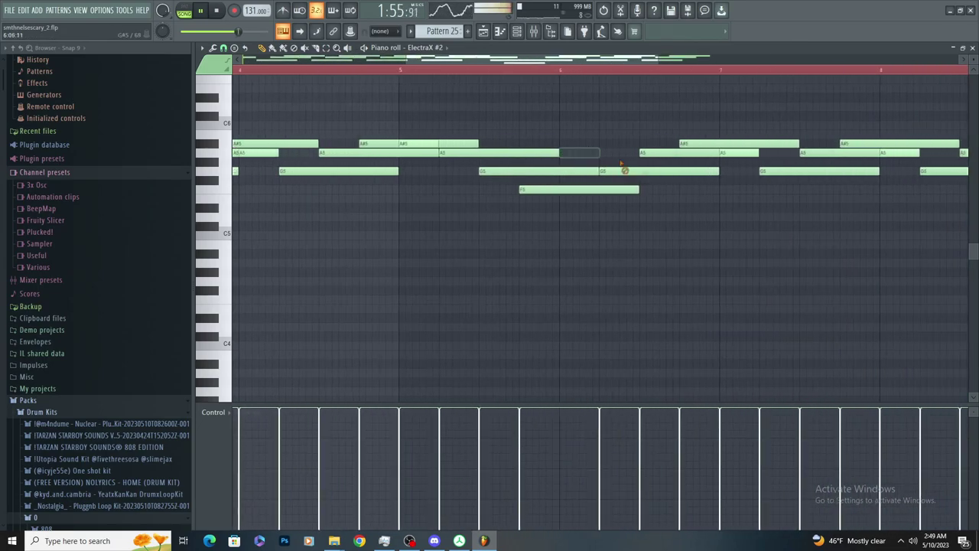
right_click(625, 170)
scroll(691, 190, "down", 4)
right_click(685, 152)
right_click(835, 153)
right_click(853, 144)
right_click(701, 153)
scroll(690, 147, "up", 3)
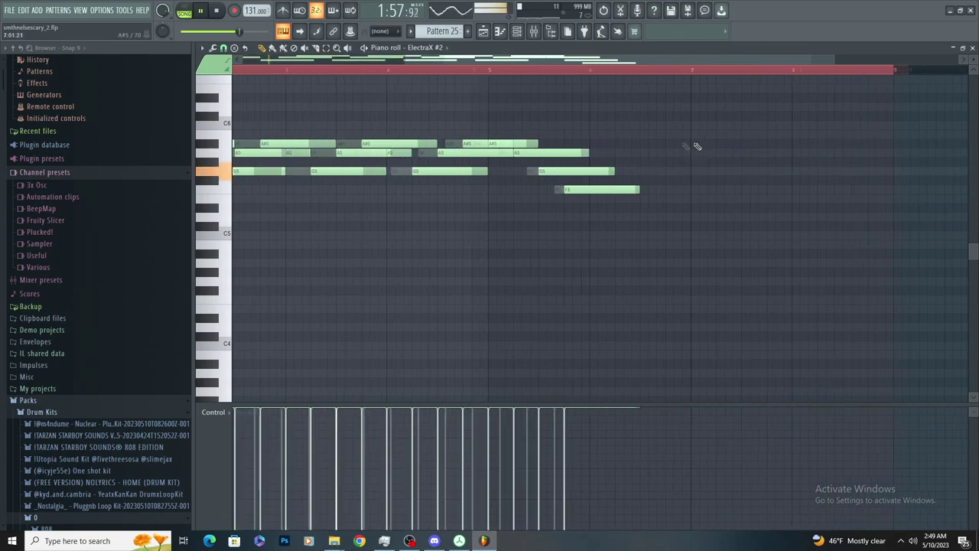
Duplicate the four-note descending phrase three times to fill the pattern through bar 8
left_click_drag(585, 152, 395, 170)
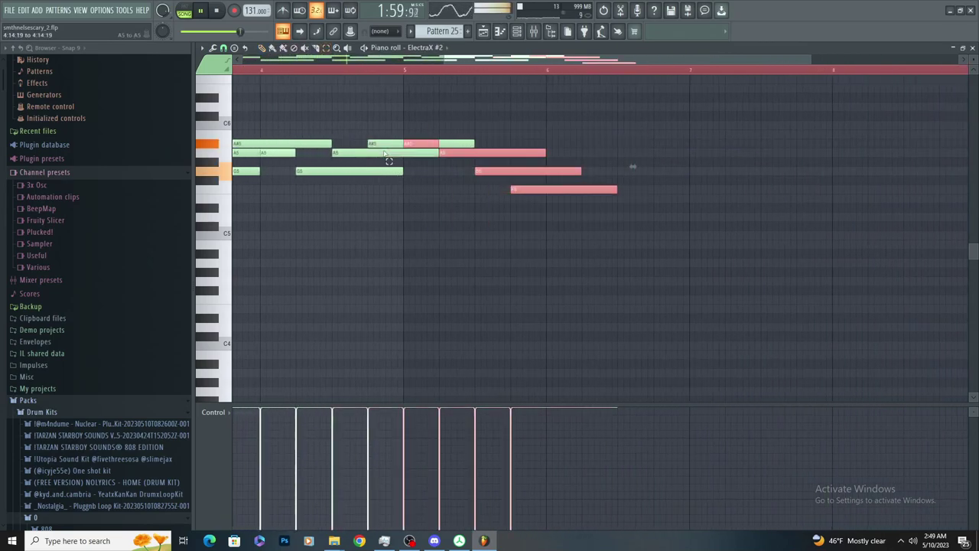
scroll(641, 158, "up", 3)
key("ctrl+b")
scroll(503, 217, "down", 3)
key("ctrl+b")
scroll(719, 146, "up", 2)
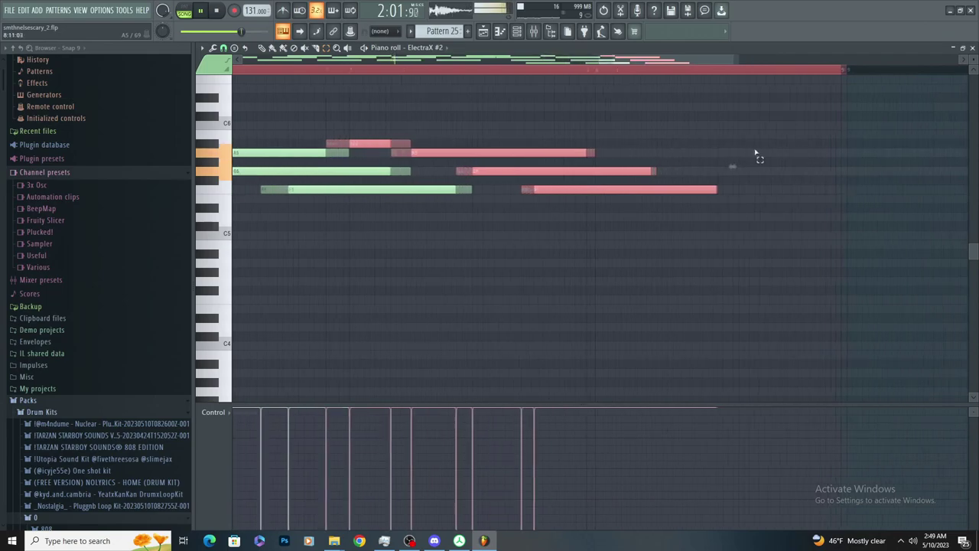
key("ctrl+b")
Remove the reworked descending phrases from bars 5 to 8
scroll(609, 242, "down", 4)
left_click(432, 257)
scroll(426, 240, "up", 2)
scroll(426, 240, "down", 3)
left_click(262, 49)
left_click(439, 269)
right_click(439, 268)
scroll(391, 266, "up", 3)
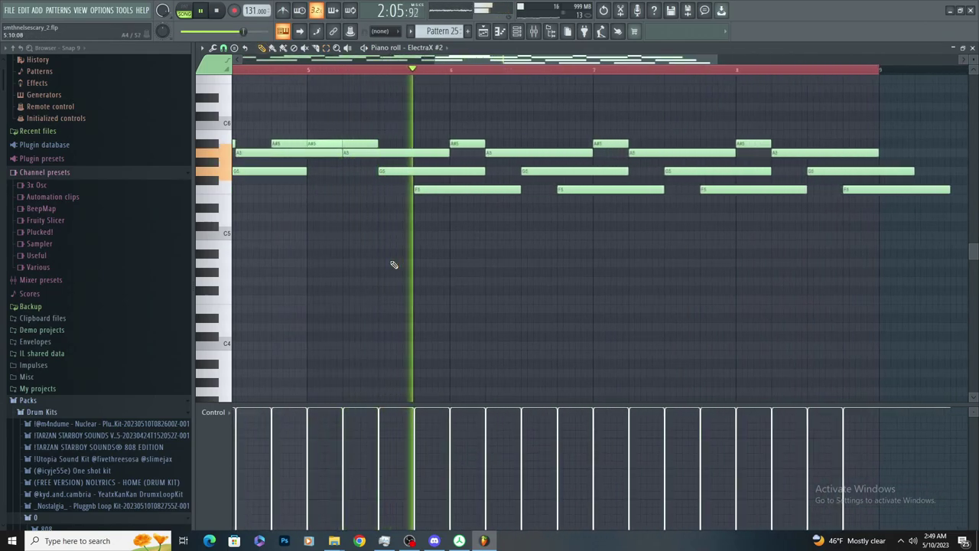
scroll(386, 295, "down", 1)
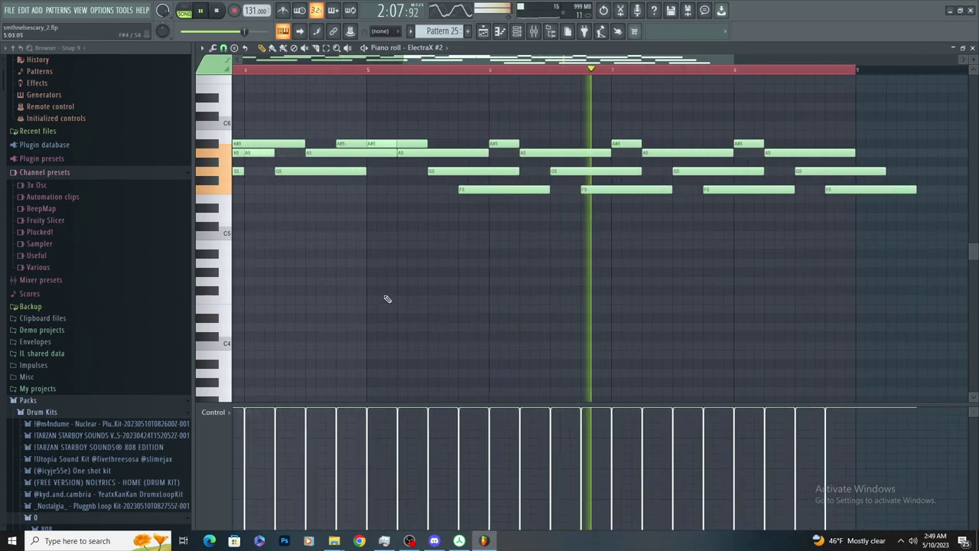
scroll(426, 317, "down", 3)
scroll(429, 320, "down", 1)
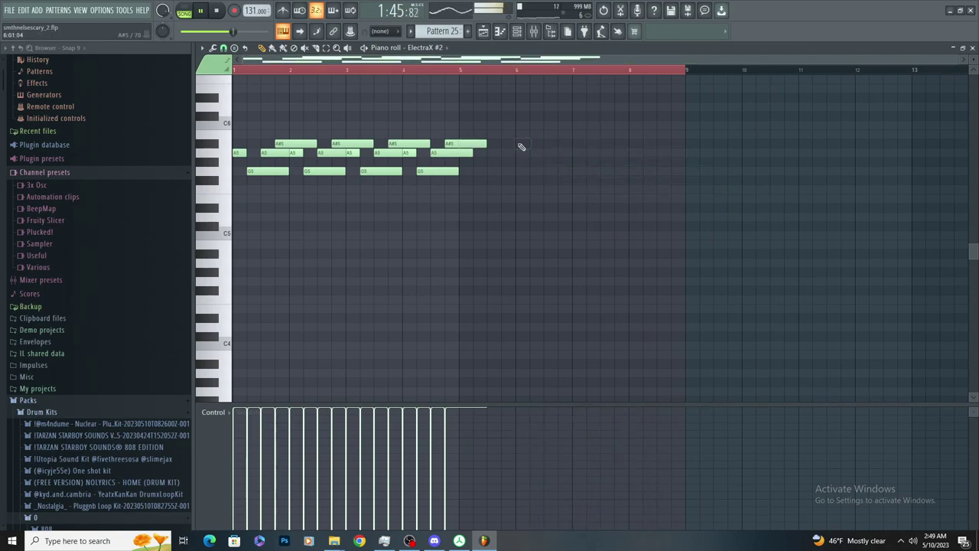
Duplicate the four-bar ElectraX #2 melody into bars 5 to 8 and raise the copy one octave
scroll(535, 168, "up", 3)
left_click_drag(234, 112, 697, 258)
scroll(717, 201, "up", 5)
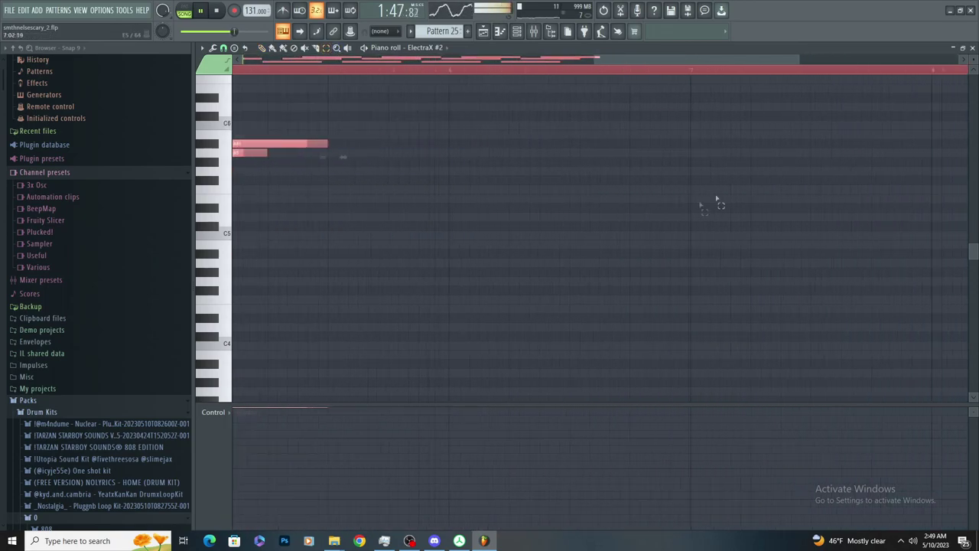
key("ctrl+b")
scroll(579, 219, "down", 6)
key("Delete")
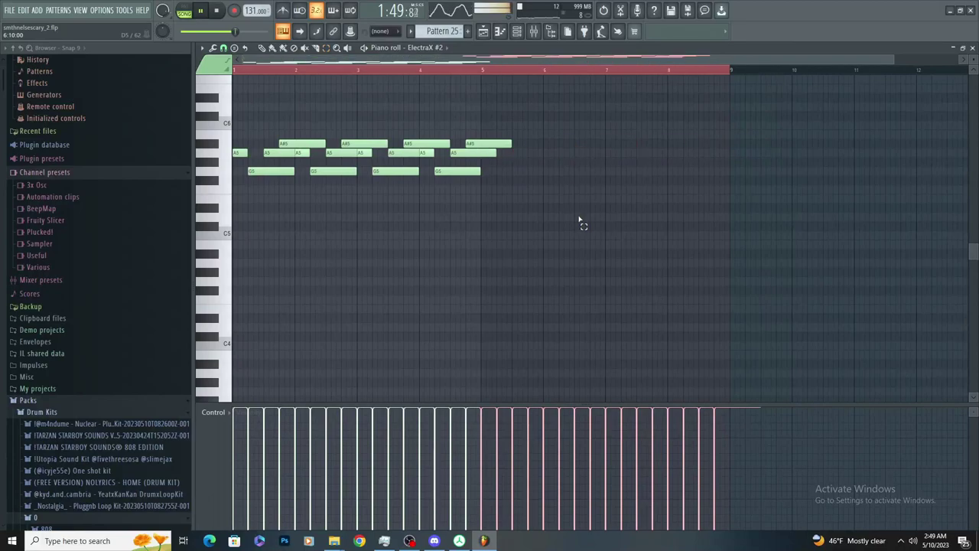
scroll(579, 220, "up", 4)
key("ctrl+v")
scroll(586, 220, "down", 4)
scroll(583, 166, "up", 5)
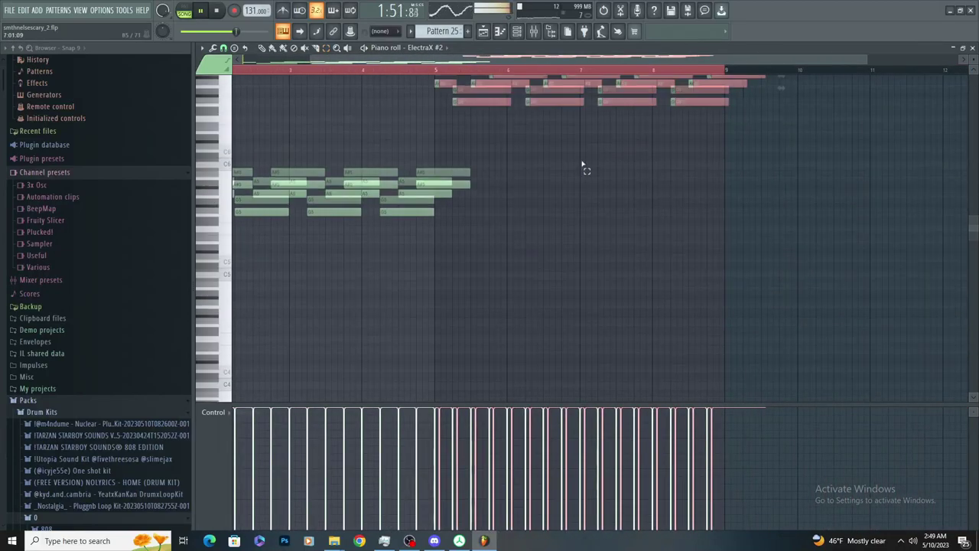
Add a second copy of the melody in bars 5 to 8, one semitone above the original notes, using G#5, A#5 and B5
left_click(263, 50)
scroll(446, 176, "up", 4)
left_click_drag(446, 179, 438, 278)
scroll(446, 264, "up", 2)
left_click(436, 275)
key("ctrl+z")
scroll(441, 263, "down", 4)
left_click(448, 244)
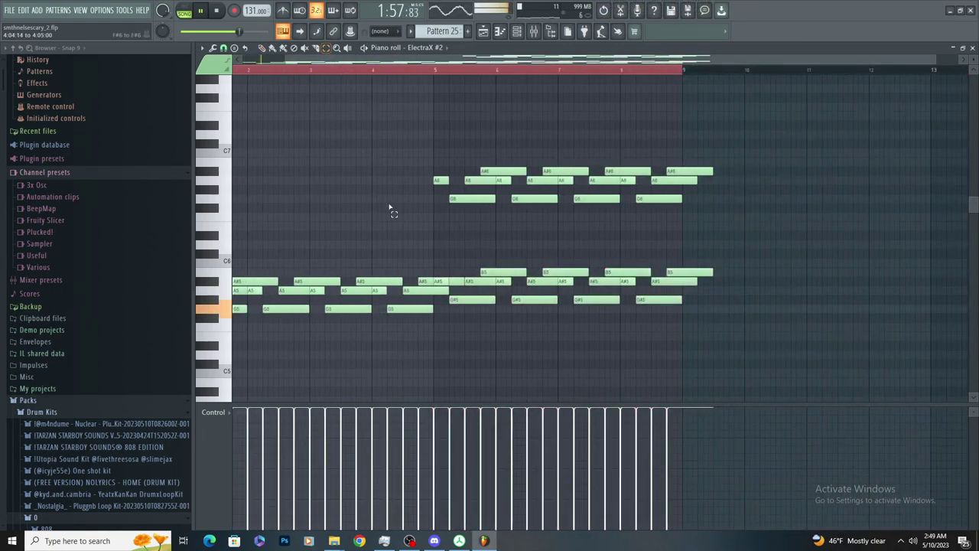
Select the upper-octave notes in bars 5 to 8 and lower their velocity to about three quarters
left_click_drag(388, 208, 722, 163)
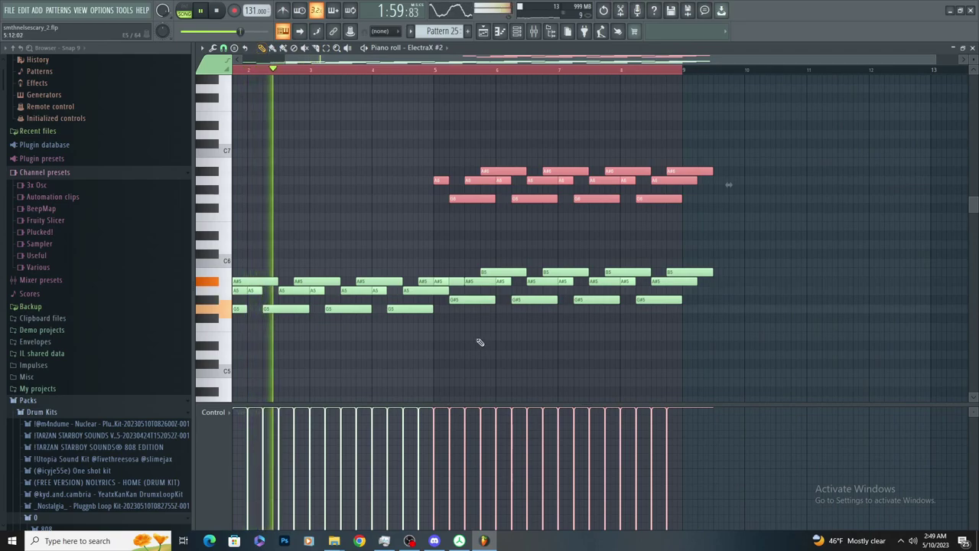
left_click(315, 48)
left_click_drag(755, 247, 655, 271)
left_click(327, 49)
left_click_drag(414, 156, 764, 205)
left_click(263, 49)
left_click_drag(430, 439, 718, 437)
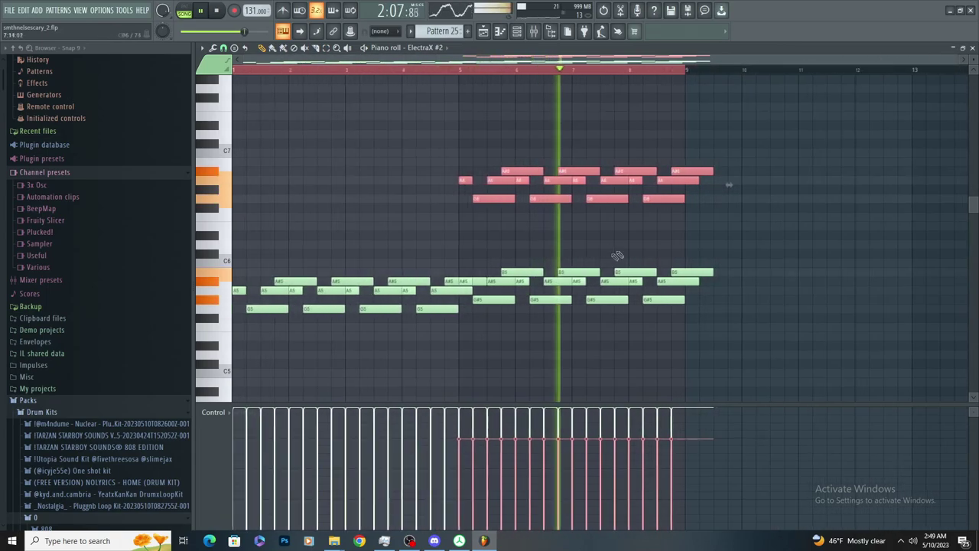
Place a Pattern 25 clip on Track 10 of the playlist starting at bar 65
key("F5")
scroll(568, 245, "down", 3)
scroll(692, 332, "up", 2)
left_click(682, 369)
right_click(795, 381)
left_click_drag(772, 356, 758, 359)
scroll(767, 358, "down", 2)
scroll(763, 367, "up", 2)
left_click(744, 384)
right_click(745, 387)
scroll(720, 390, "down", 3)
Place a shortened Pattern 24 clip on Track 8 from about bar 77 to bar 81
scroll(757, 384, "down", 2)
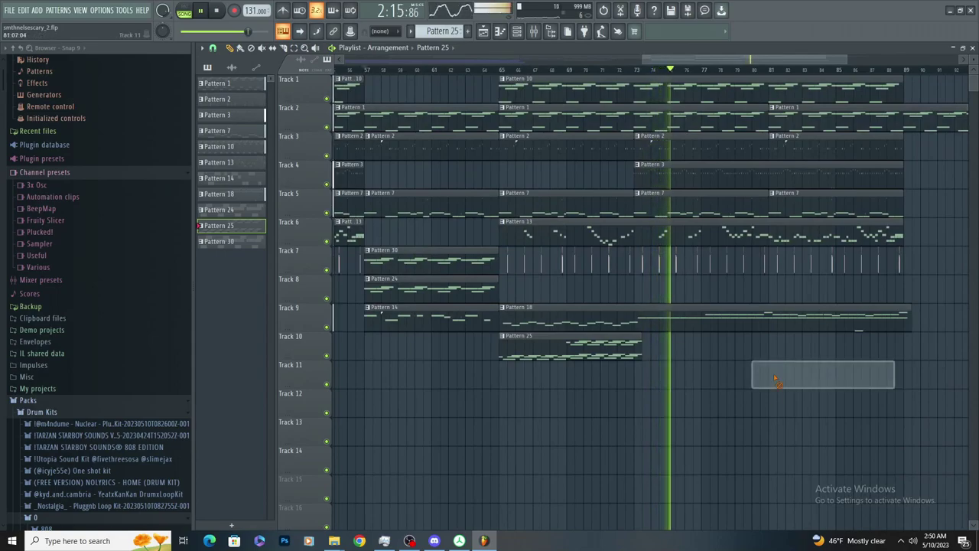
scroll(762, 386, "down", 3)
scroll(665, 300, "up", 3)
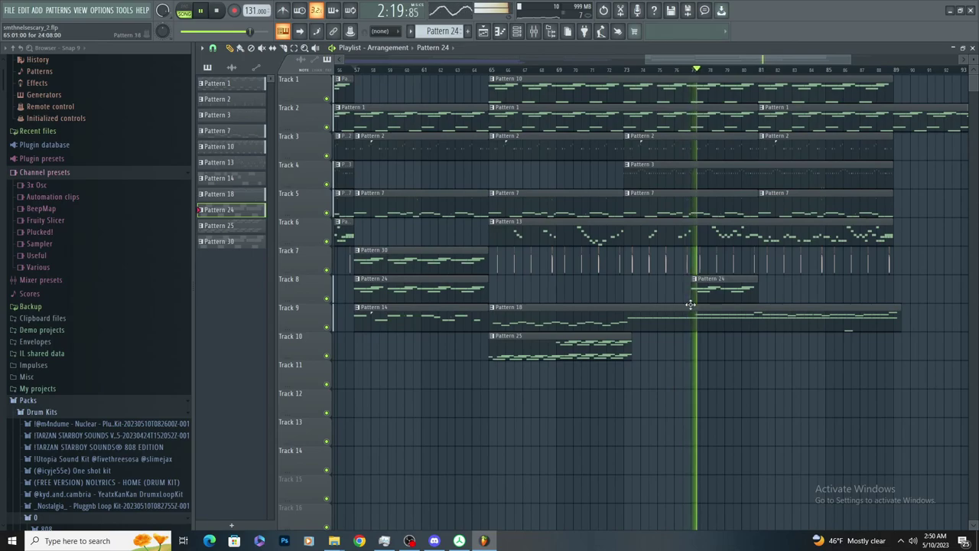
Place Pattern 30 on Track 8 and Pattern 24 on Track 10, both from bar 81 to bar 89
scroll(690, 305, "up", 3)
scroll(688, 309, "down", 3)
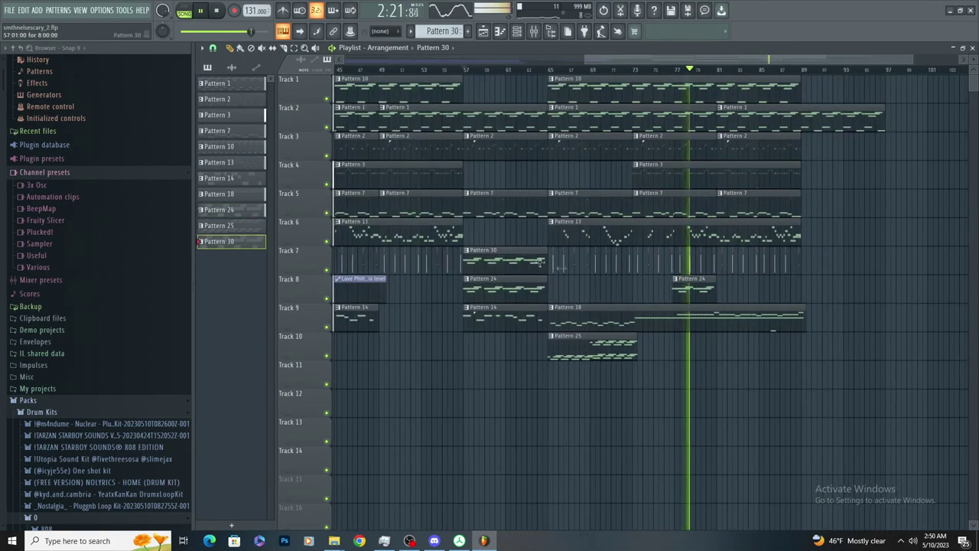
left_click(683, 297)
left_click_drag(712, 356, 696, 357)
scroll(780, 325, "up", 3)
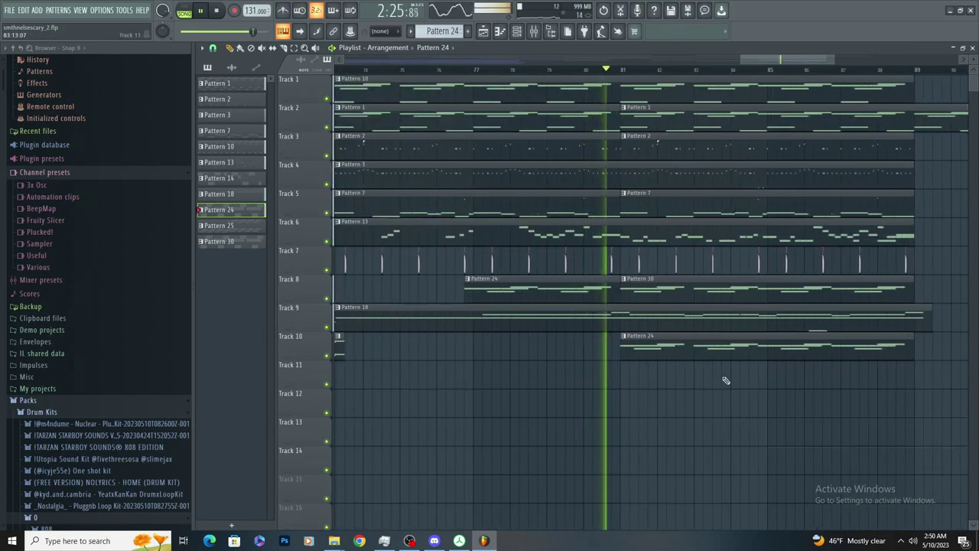
Play the arrangement from about bar 77 and examine the Insert 16 mixer track with its effects and options
scroll(724, 375, "down", 3)
scroll(725, 377, "up", 3)
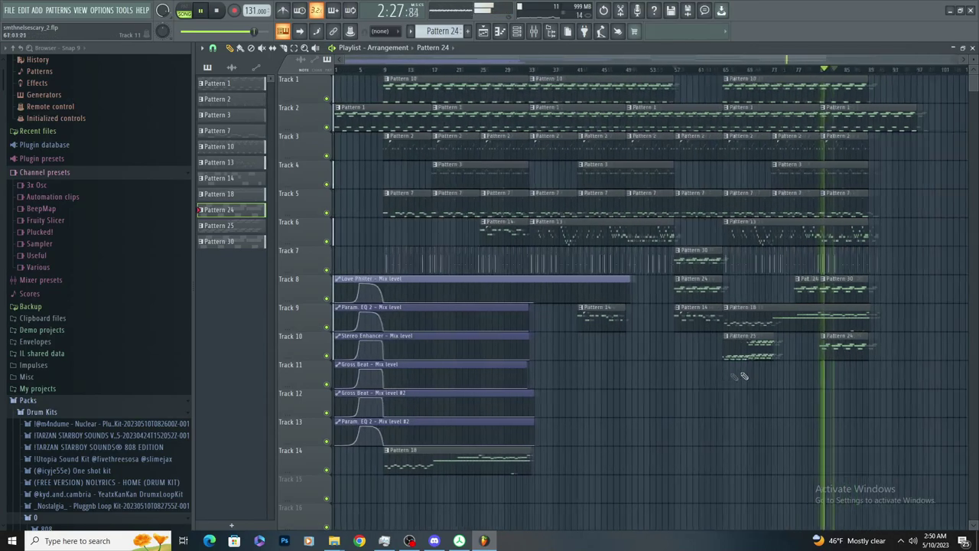
scroll(702, 378, "down", 2)
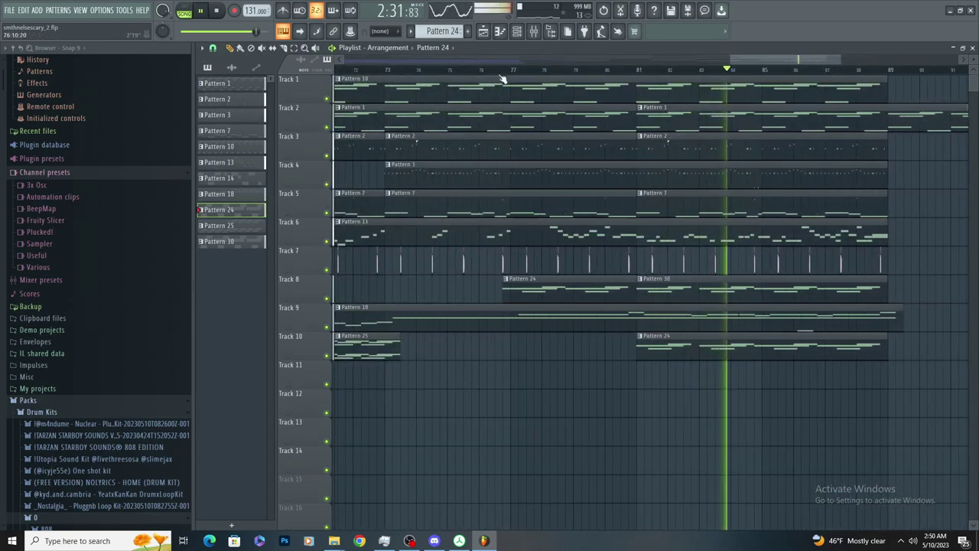
left_click(501, 69)
scroll(526, 76, "up", 2)
left_click(533, 31)
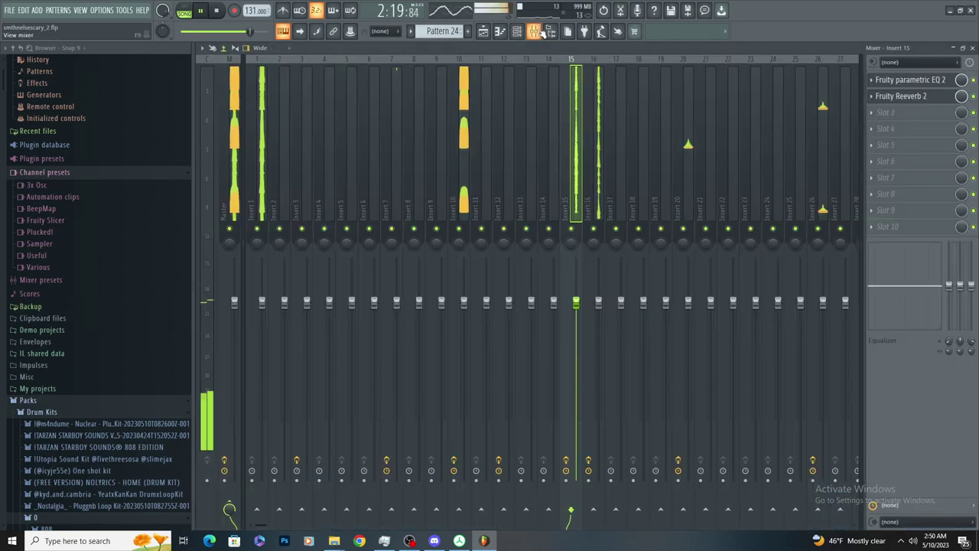
left_click(593, 151)
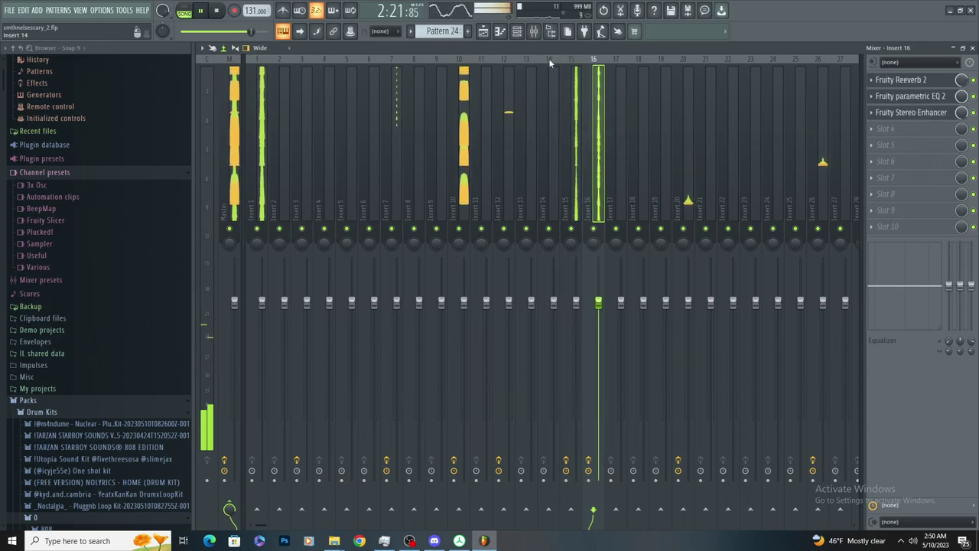
right_click(597, 250)
right_click(595, 200)
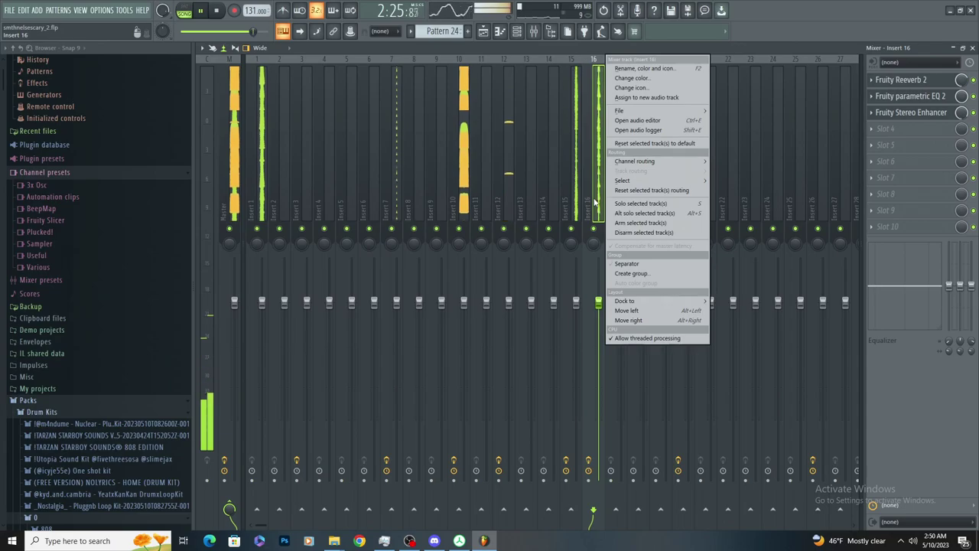
left_click(595, 203)
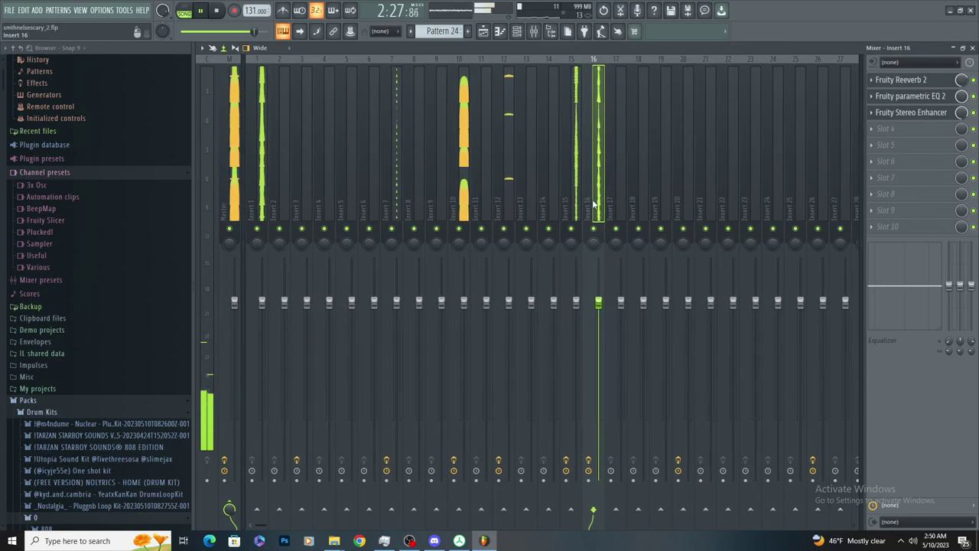
left_click(589, 480)
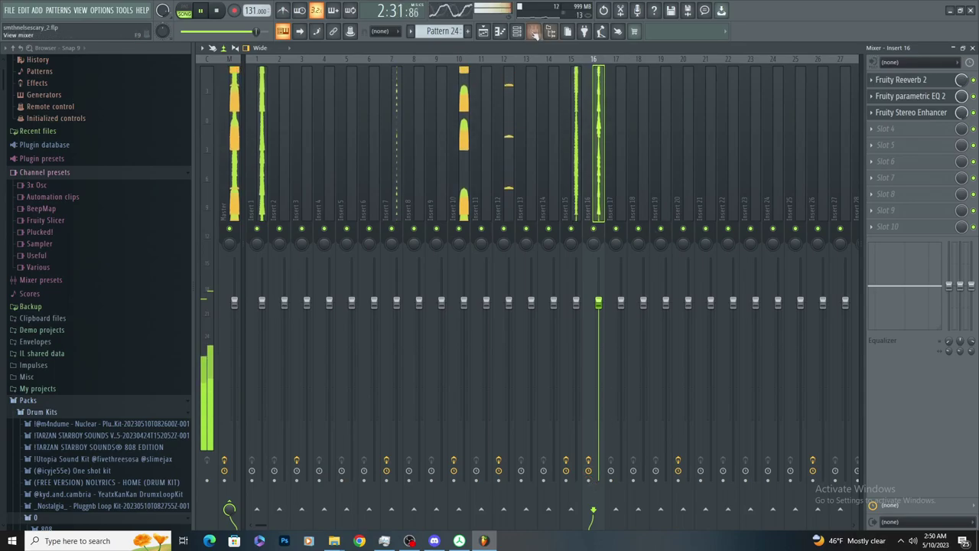
Return to the playlist and play the arrangement from about bar 81
key("F5")
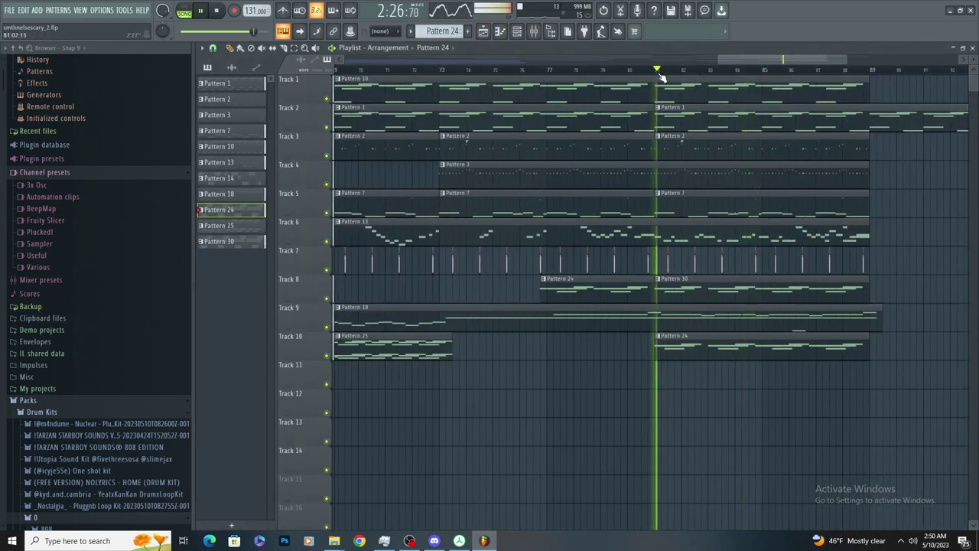
scroll(785, 170, "up", 2)
scroll(769, 182, "down", 2)
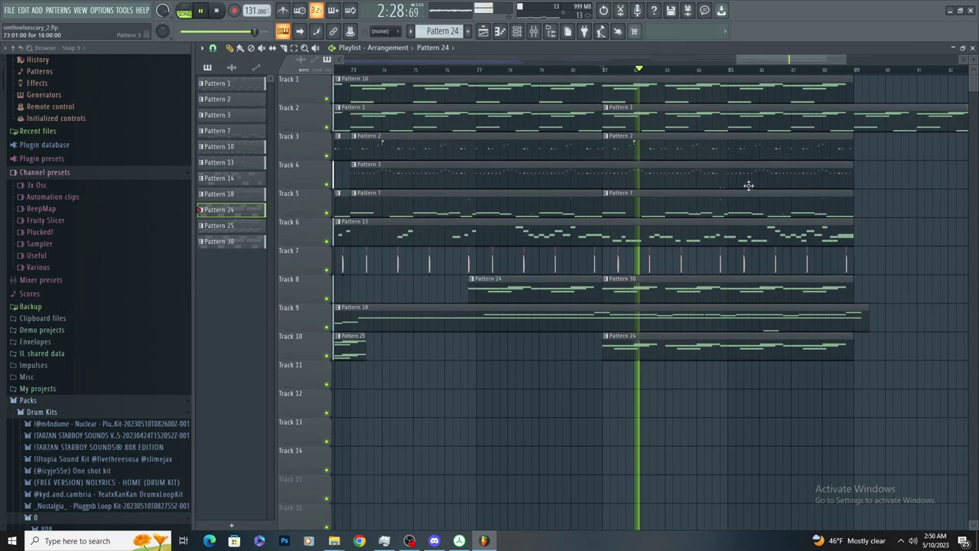
left_click(912, 541)
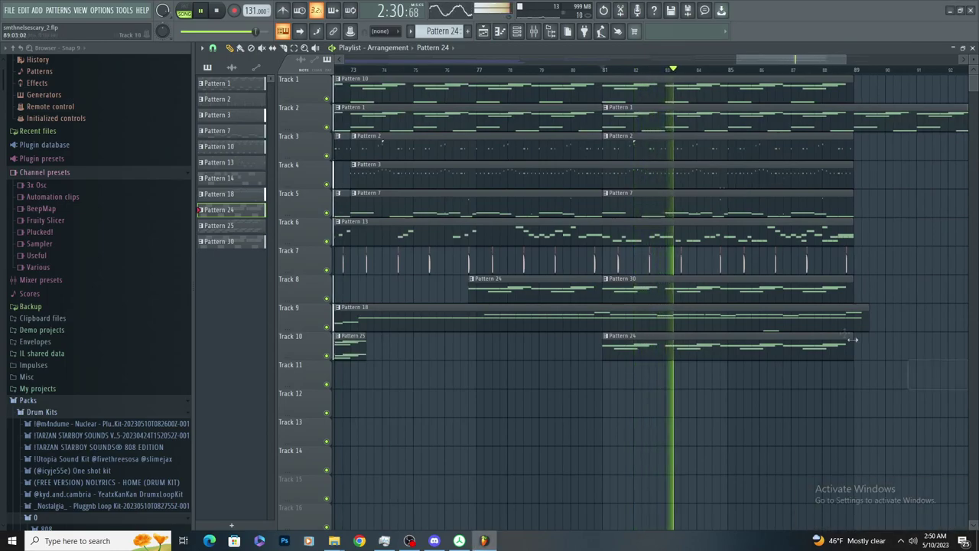
Add Fruity Parametric EQ 2 to the third effect slot of mixer Insert 15
scroll(574, 251, "up", 2)
left_click(541, 35)
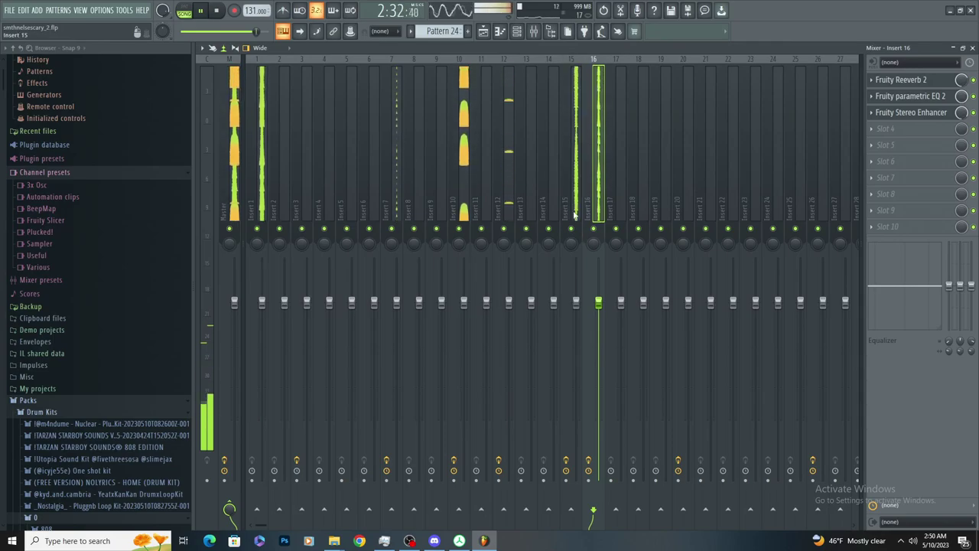
left_click(572, 220)
key("space")
left_click(918, 113)
left_click(734, 356)
Shape the Insert 15 EQ by cutting the lows and highs and dipping the mids around 1.2 kHz
left_click_drag(273, 208, 239, 264)
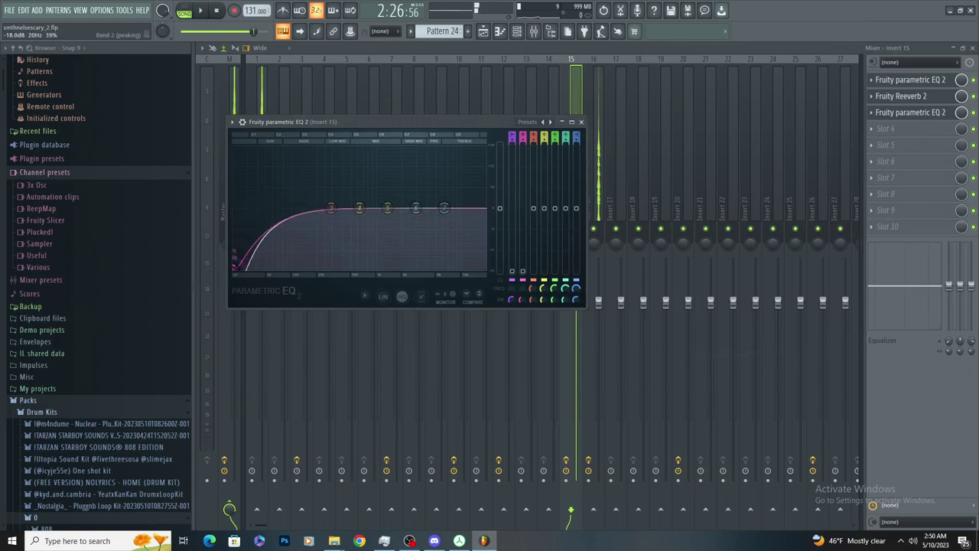
left_click_drag(483, 246, 485, 269)
left_click_drag(416, 208, 485, 269)
key("space")
left_click_drag(388, 208, 234, 269)
left_click_drag(360, 208, 350, 213)
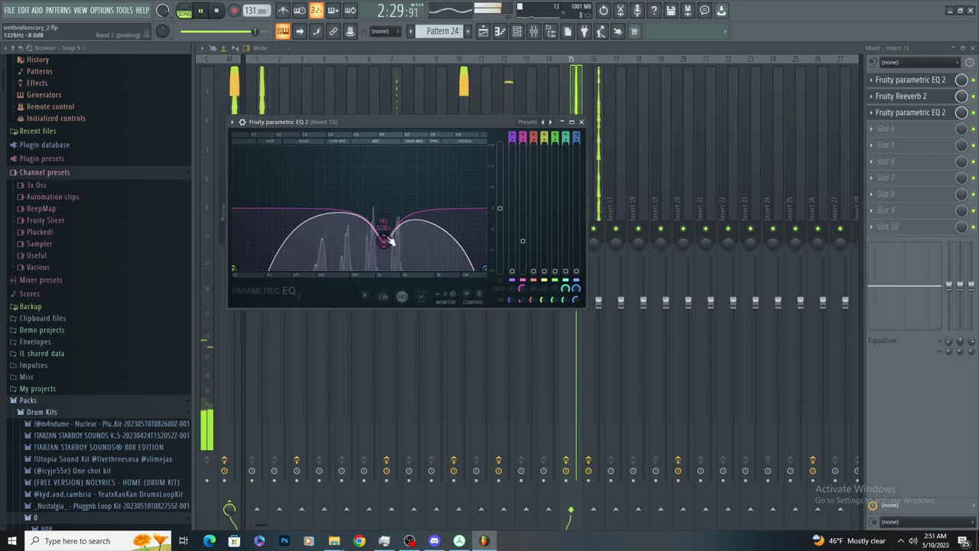
Create an automation clip for the mix level of Insert 15's third-slot EQ and stop playback
right_click(961, 113)
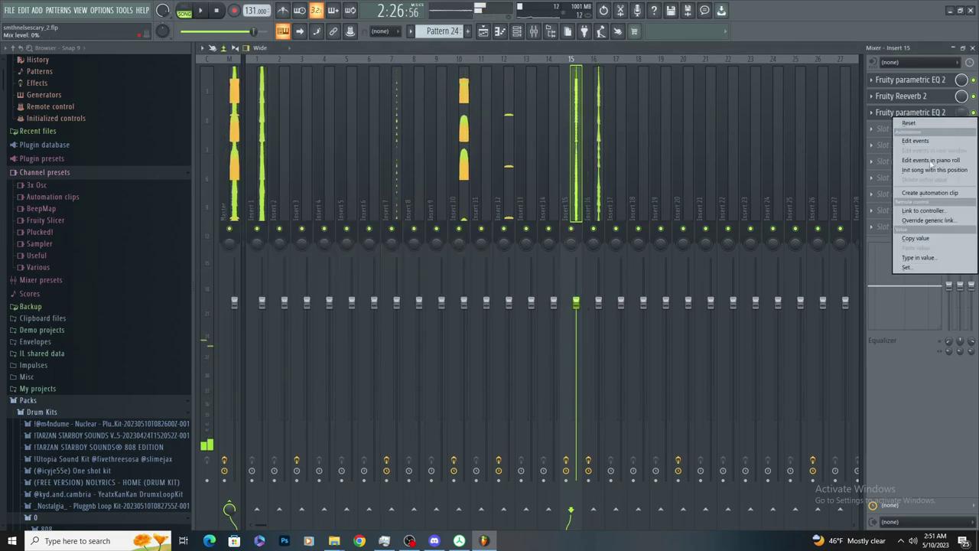
left_click(931, 194)
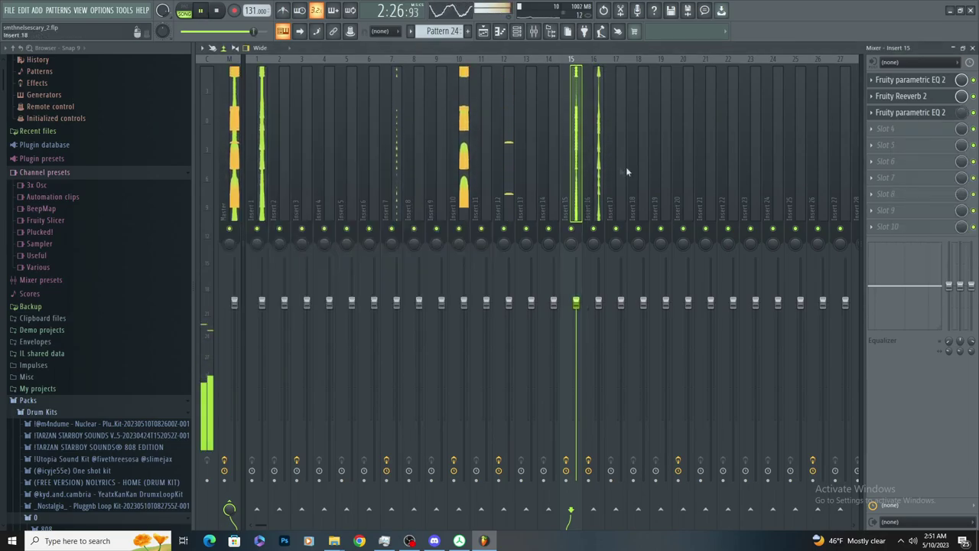
key("space")
Add points to the Param. EQ 2 - Mix level #3 clip in the playlist so it jumps to maximum at bar 81
left_click(484, 31)
scroll(611, 299, "down", 6)
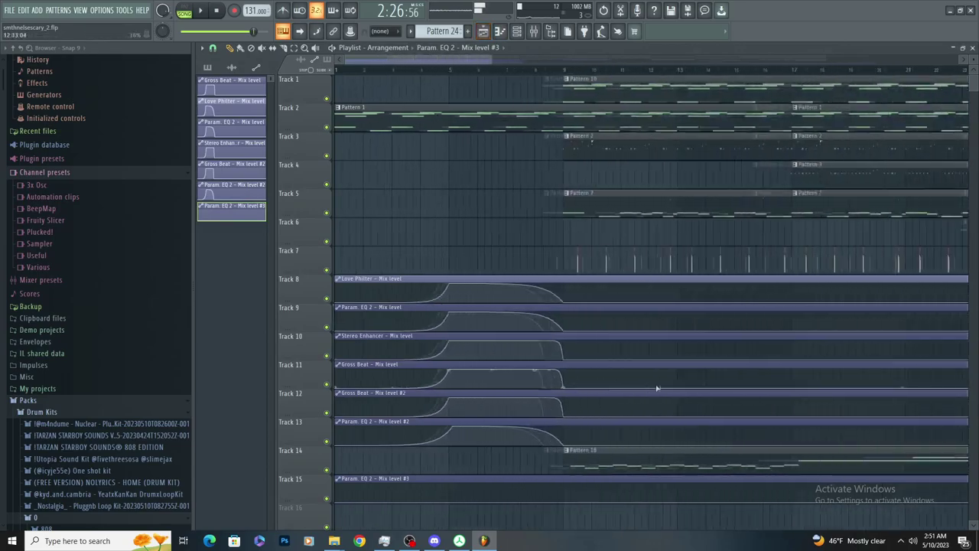
scroll(700, 437, "down", 2)
scroll(734, 435, "down", 3)
scroll(823, 435, "up", 5)
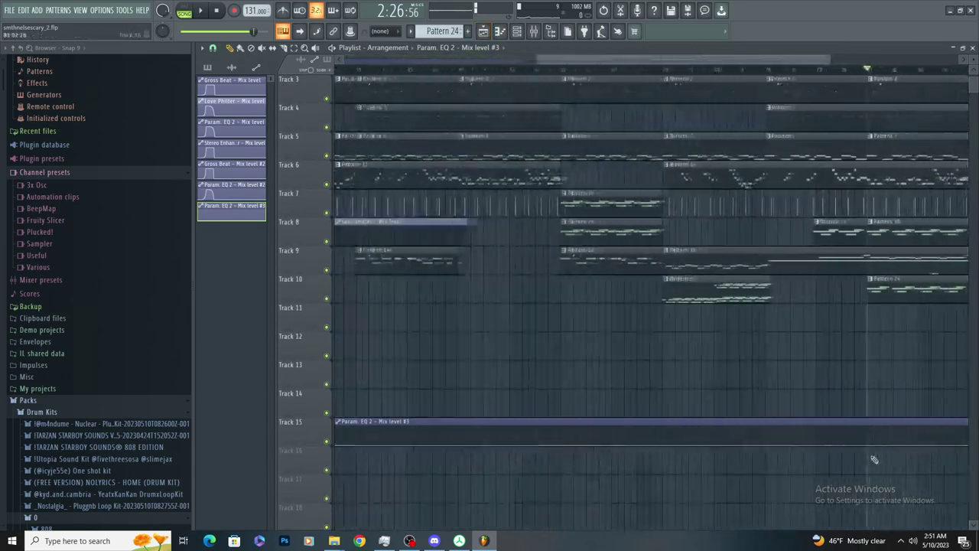
right_click(848, 444)
right_click(839, 427)
scroll(627, 395, "down", 4)
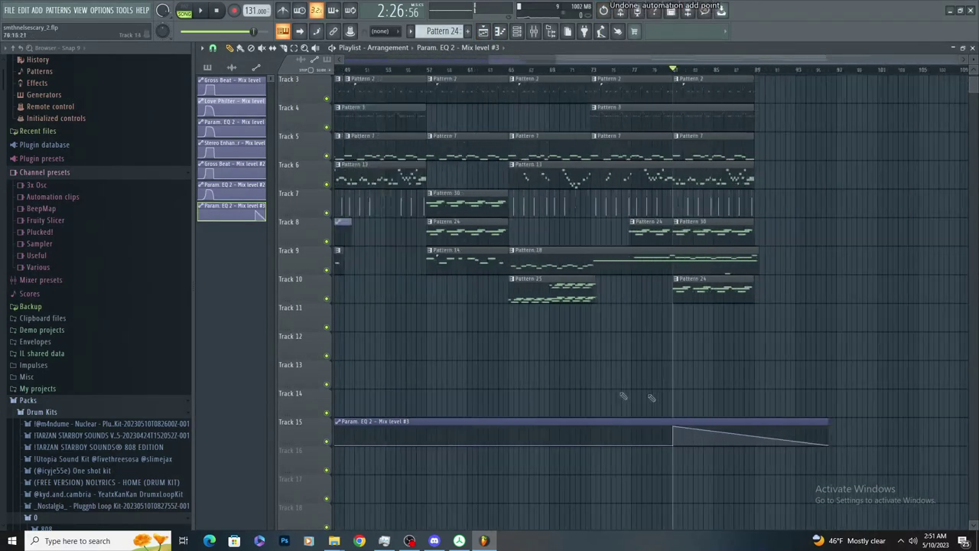
Drop the Mix level #3 automation back to zero at bar 89 and play the section
scroll(635, 396, "up", 3)
right_click(923, 426)
right_click(923, 444)
key("space")
scroll(741, 380, "down", 1)
scroll(739, 380, "up", 2)
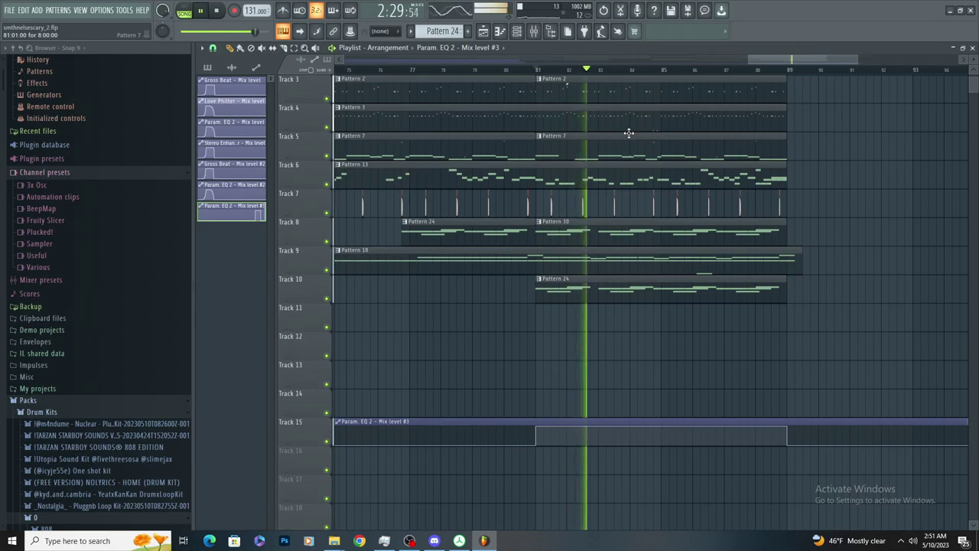
Mute mixer Inserts 15 and 16 during playback to hear the mix without them
left_click(533, 31)
left_click(469, 187)
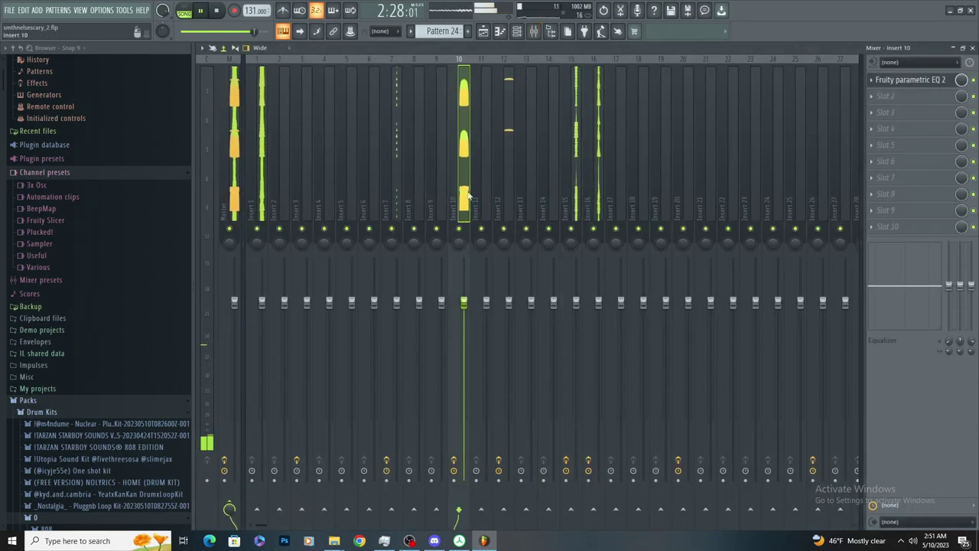
key("space")
key("space")
left_click(570, 228)
left_click(592, 228)
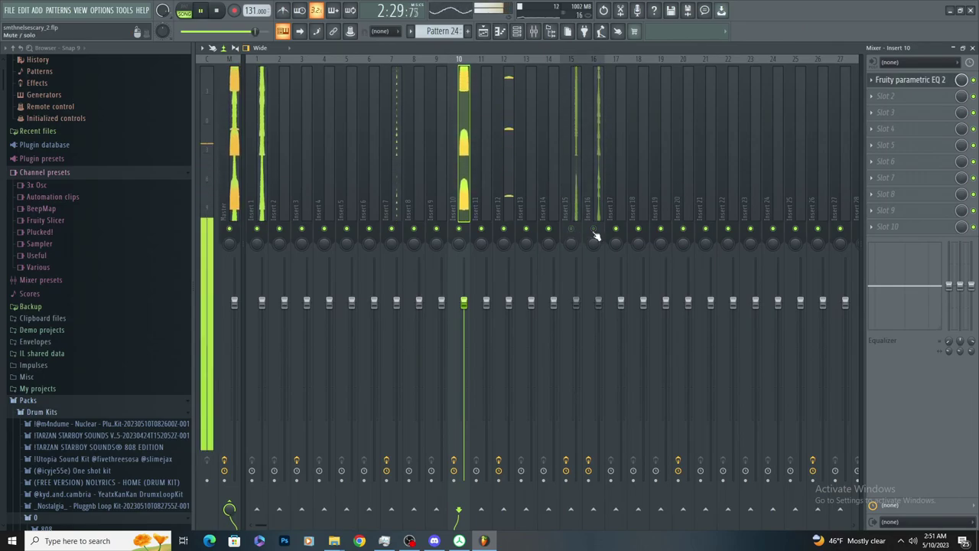
Add Fruity Parametric EQ 2 to slot 4 of Insert 16, undo its last band change and close it
left_click(598, 191)
left_click(885, 128)
mouse_move(876, 143)
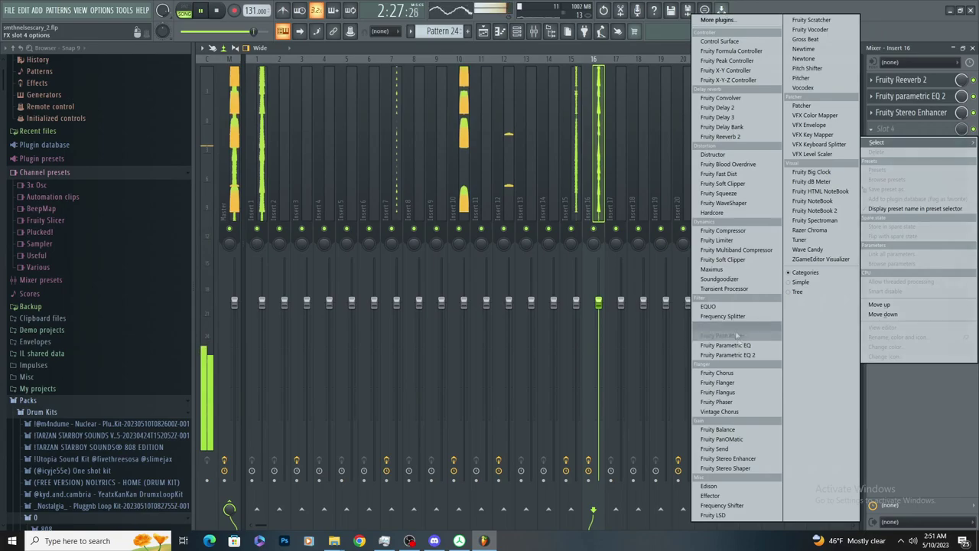
left_click(747, 356)
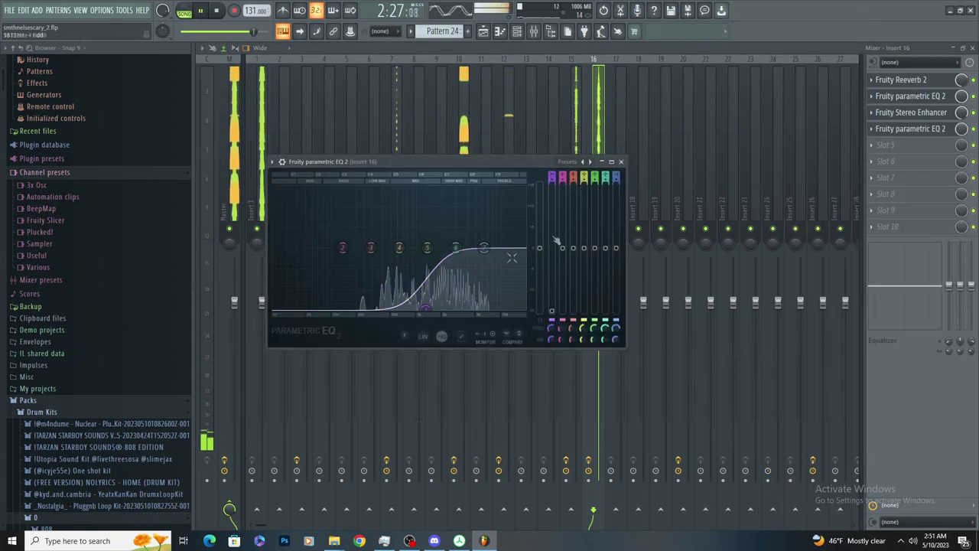
key("ctrl+z")
left_click(621, 161)
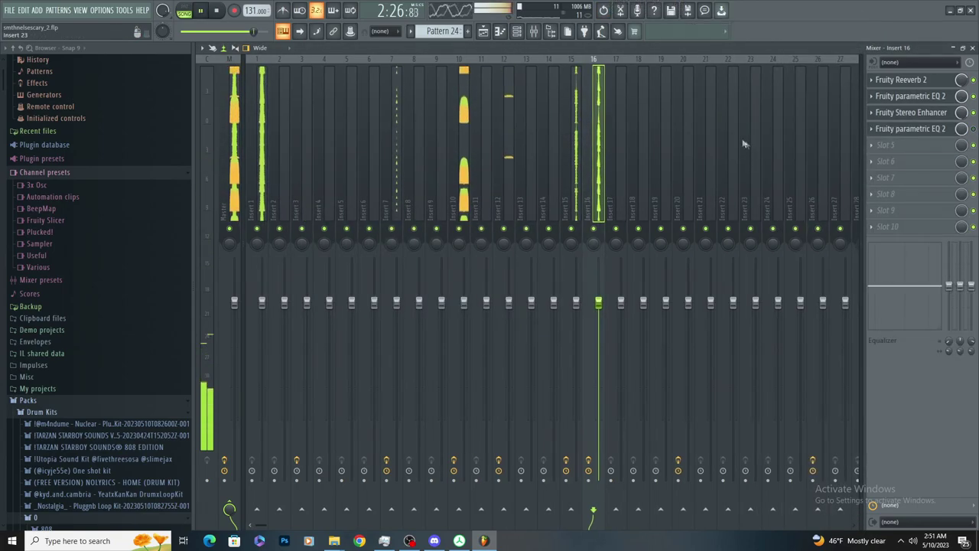
Add Fruity Stereo Enhancer to the first effect slot of mixer Insert 29
scroll(574, 171, "down", 6)
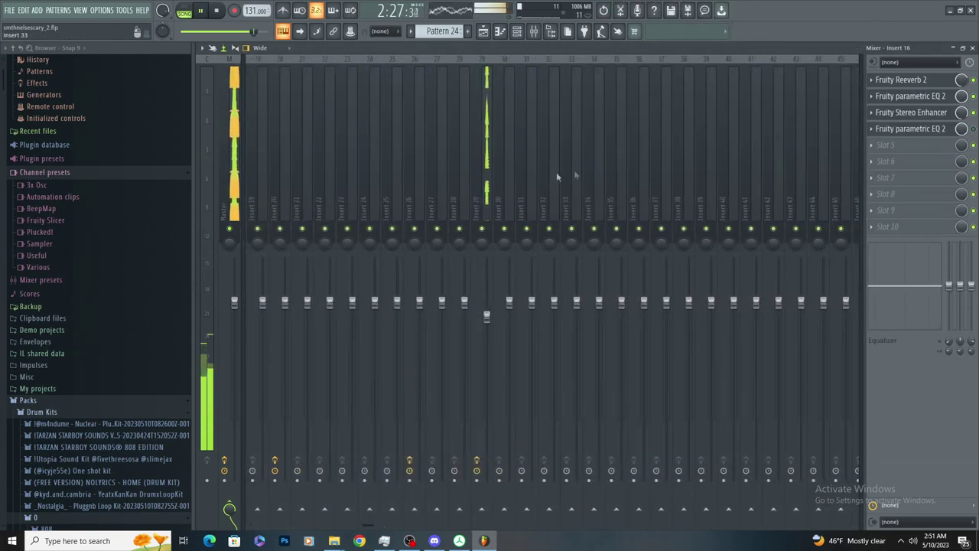
left_click(471, 176)
left_click(886, 80)
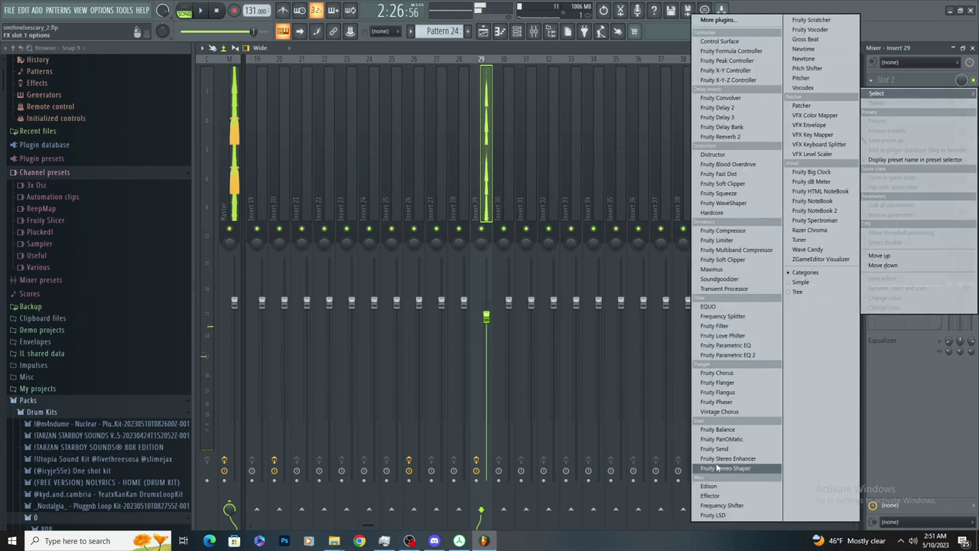
left_click(722, 466)
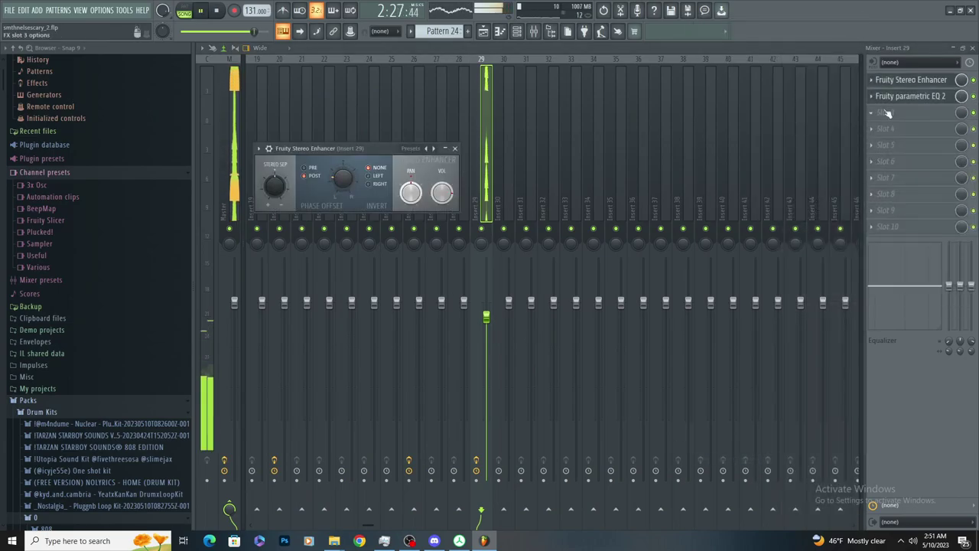
Add Fruity Parametric EQ 2 to slot 3 of Insert 29, cutting lows, low mids and highs and boosting band 6 in the mids
left_click(887, 113)
left_click(726, 354)
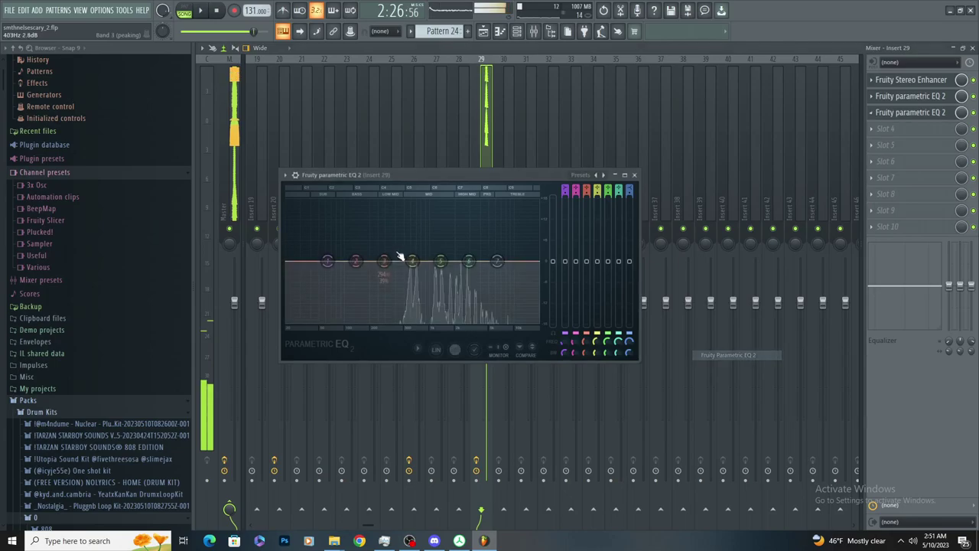
left_click_drag(327, 262, 354, 285)
key("ctrl+z")
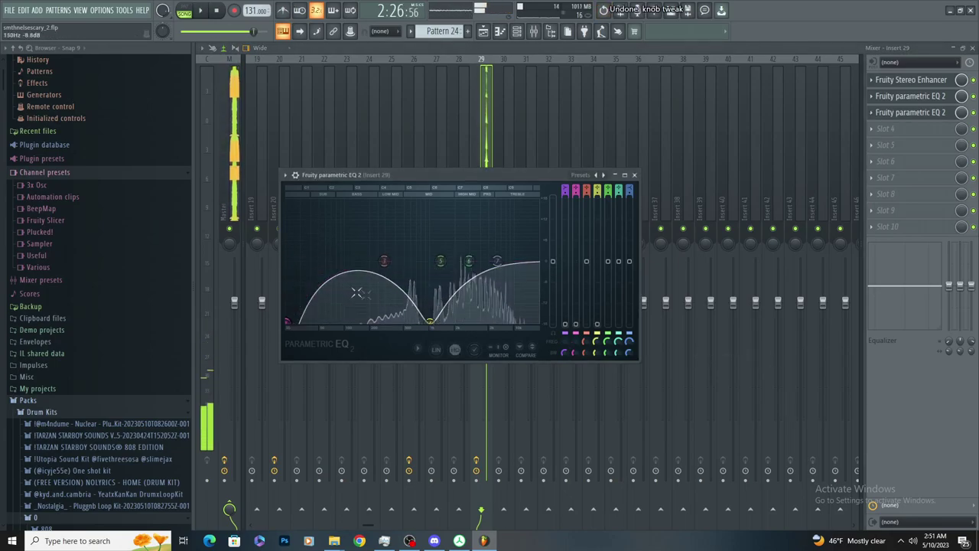
left_click_drag(430, 321, 453, 312)
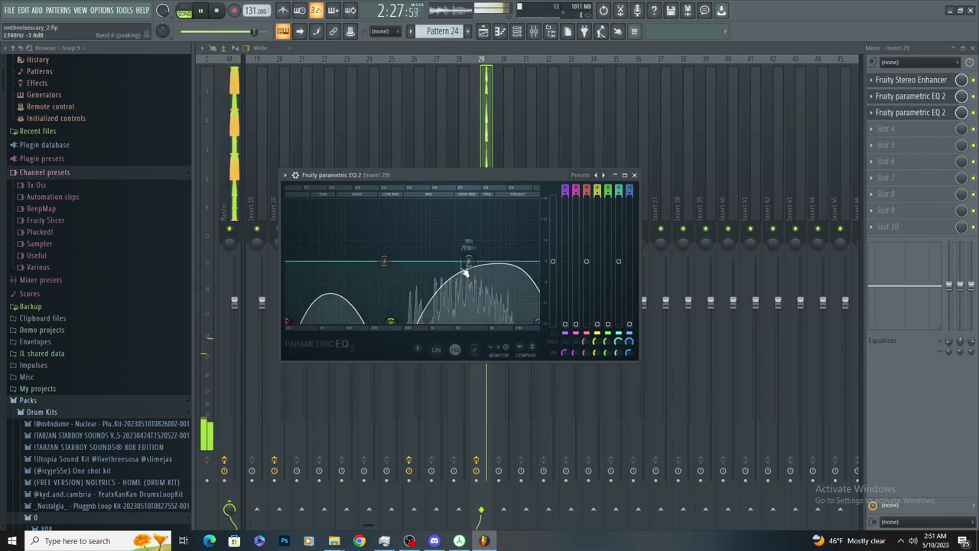
left_click_drag(537, 322, 506, 315)
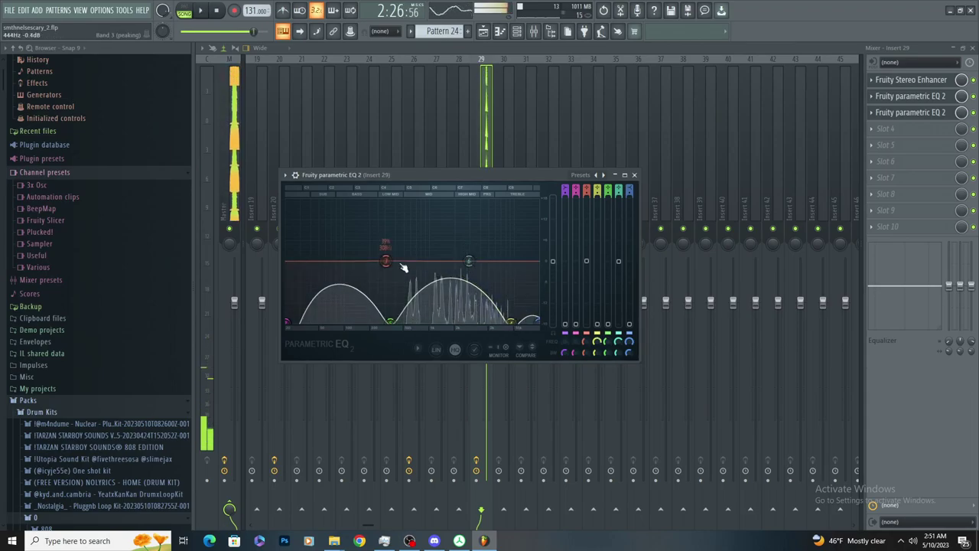
left_click_drag(469, 261, 449, 249)
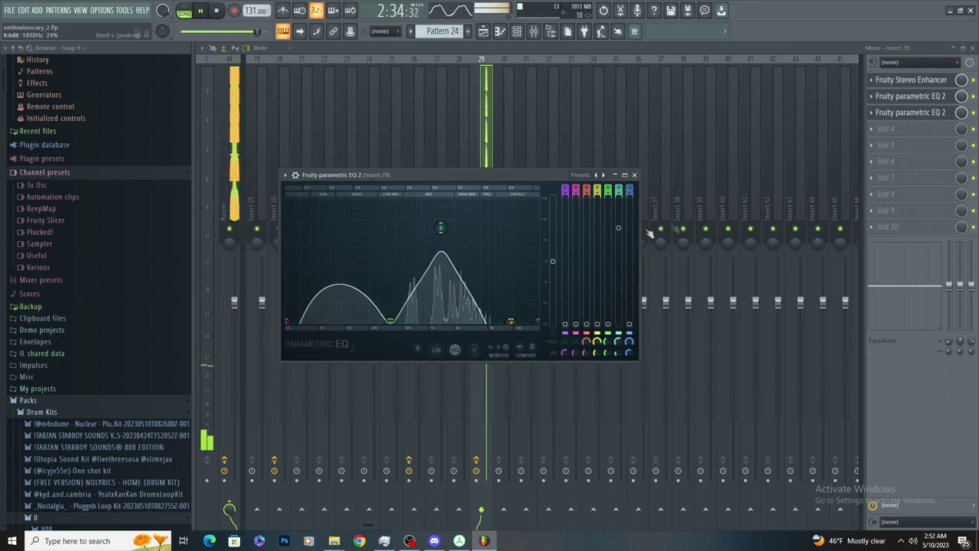
Stop playback and create an automation clip for the mix level of Insert 29's third-slot EQ
key("space")
right_click(961, 114)
left_click(941, 194)
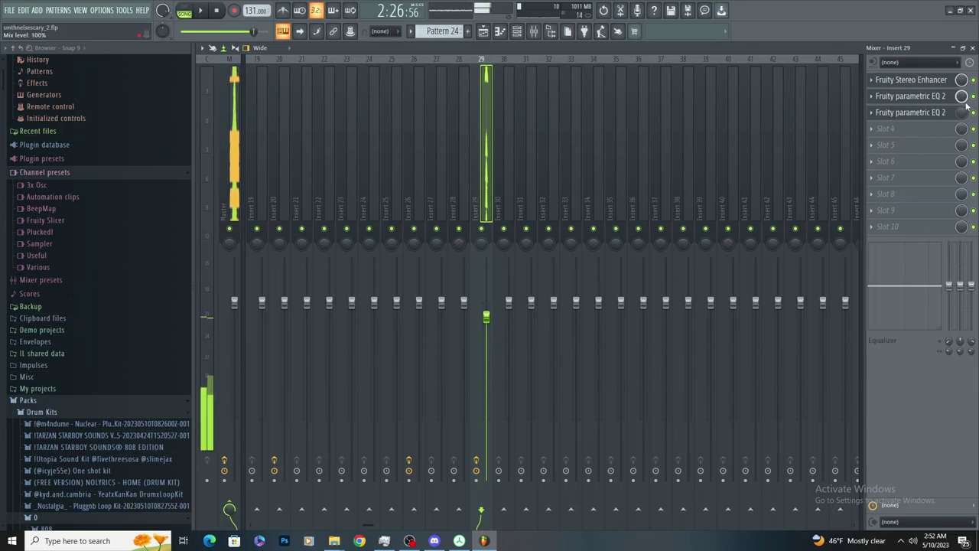
right_click(963, 100)
left_click(956, 108)
right_click(962, 95)
left_click(896, 100)
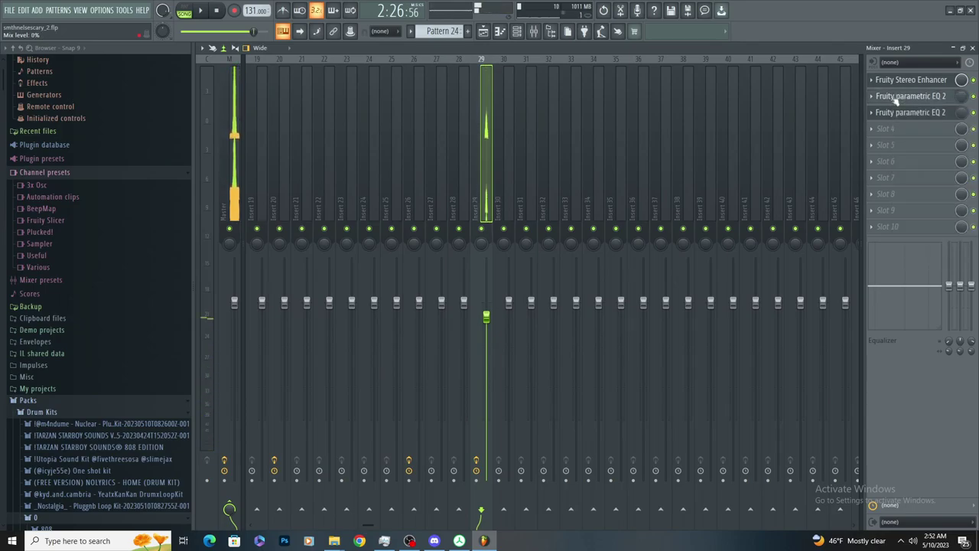
Inspect the Stereo Enhancer and both parametric EQs on Insert 29 to tell the effects apart
left_click(902, 96)
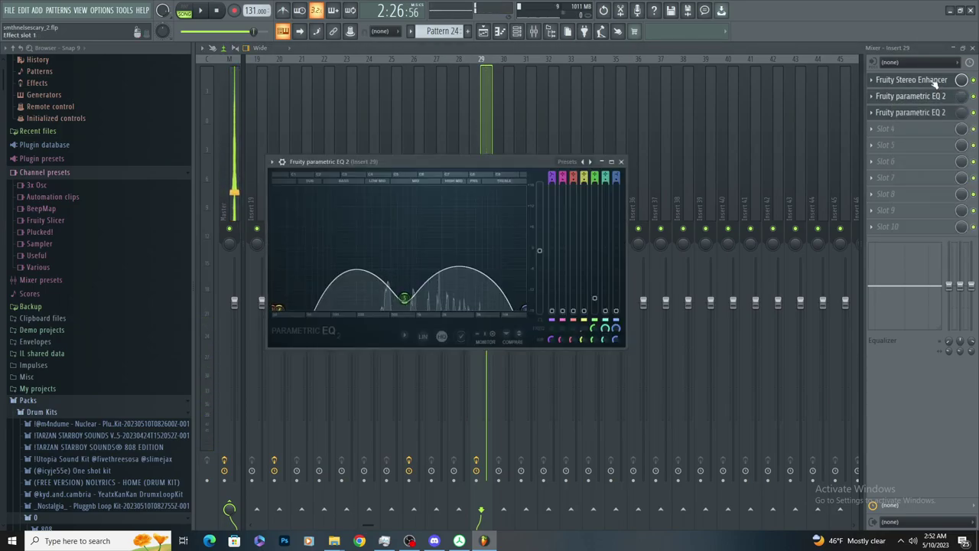
left_click(935, 85)
left_click(934, 86)
left_click(923, 98)
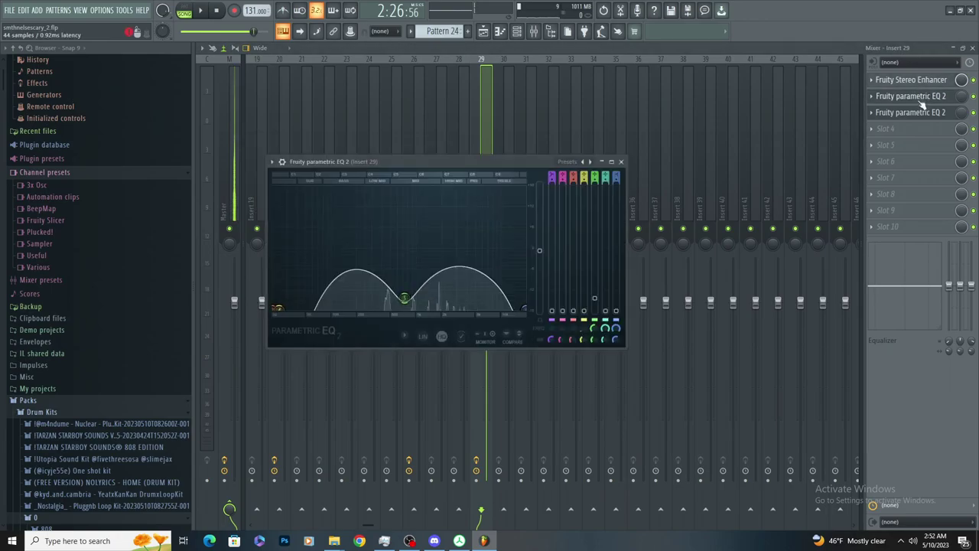
left_click(923, 113)
left_click(925, 97)
left_click(925, 96)
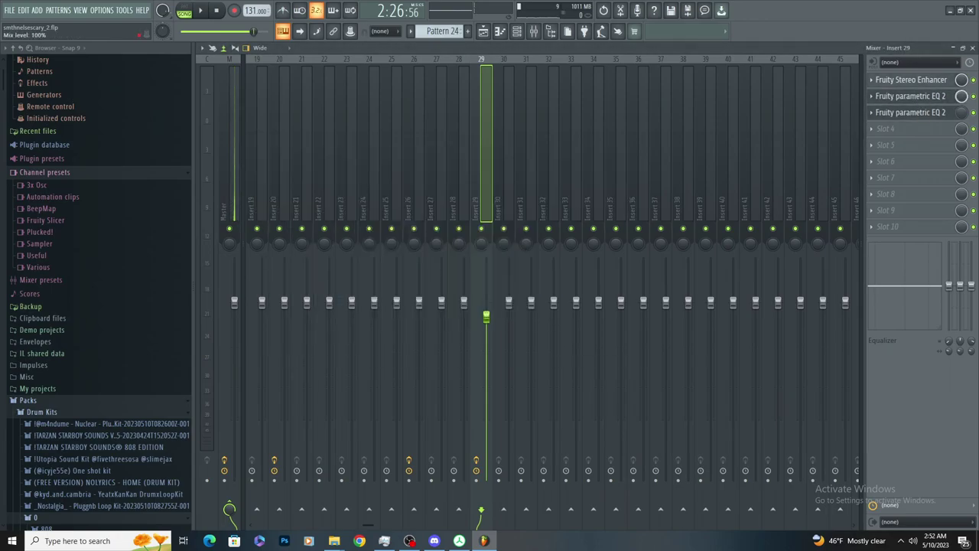
Create an automation clip for the Stereo Enhancer's mix level on Insert 29 and bring up the playlist
right_click(961, 81)
left_click(928, 159)
left_click(484, 32)
Automate the Param. EQ 2 - Mix level #4 clip to full from bar 81 and back to zero at bar 89
scroll(545, 390, "down", 5)
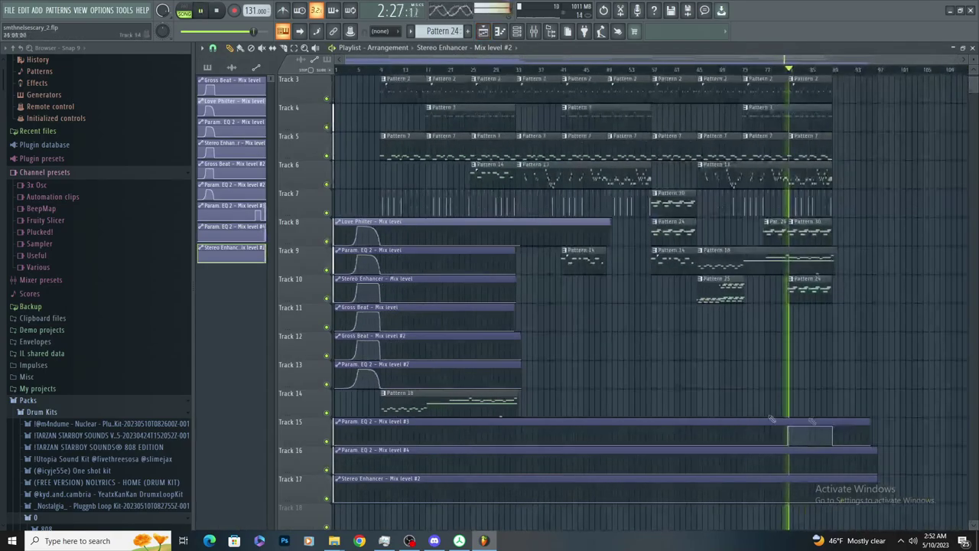
scroll(800, 440, "up", 4)
key("space")
right_click(591, 473)
right_click(591, 456)
right_click(747, 456)
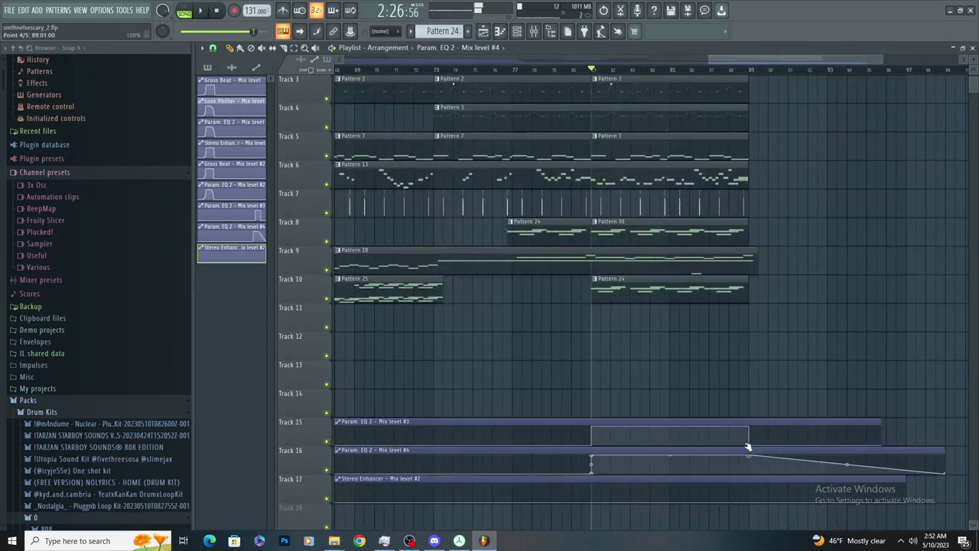
right_click(749, 473)
Automate the Stereo Enhancer - Mix level #2 clip to full from bar 81 and back to zero at bar 89
right_click(592, 503)
right_click(591, 484)
right_click(740, 488)
left_click_drag(740, 490, 748, 493)
Play the arrangement from bar 81 to check how the three mix-level automations sound
key("space")
scroll(708, 368, "up", 2)
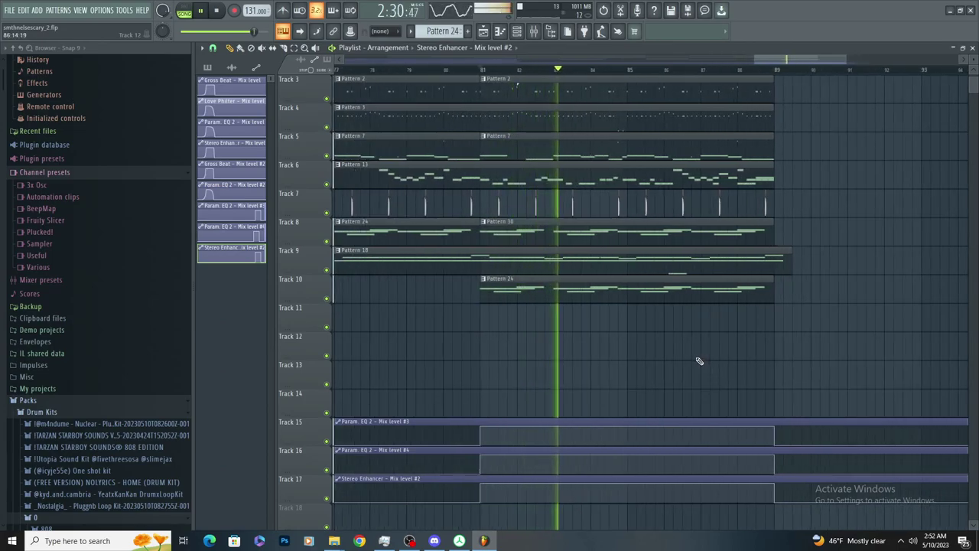
scroll(647, 359, "up", 2)
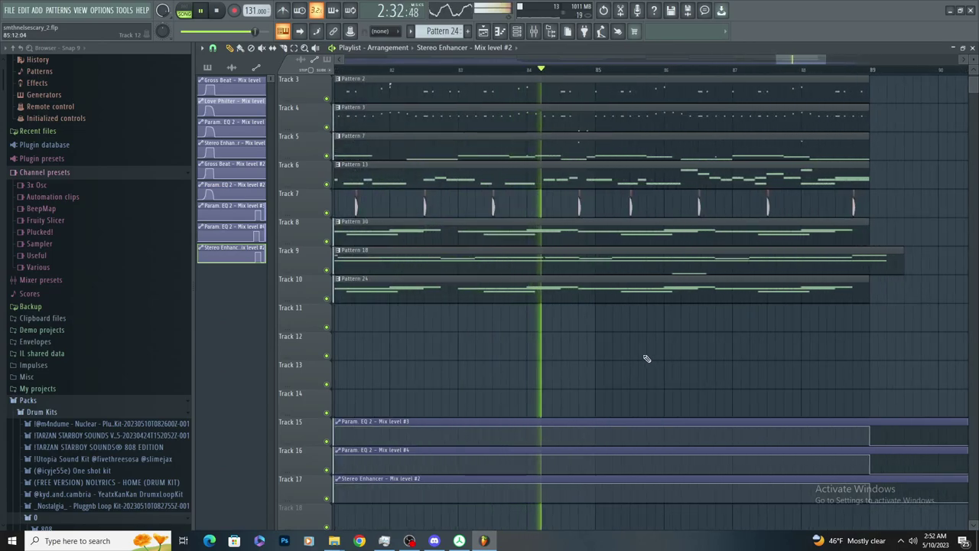
scroll(626, 361, "down", 1)
scroll(626, 361, "down", 1)
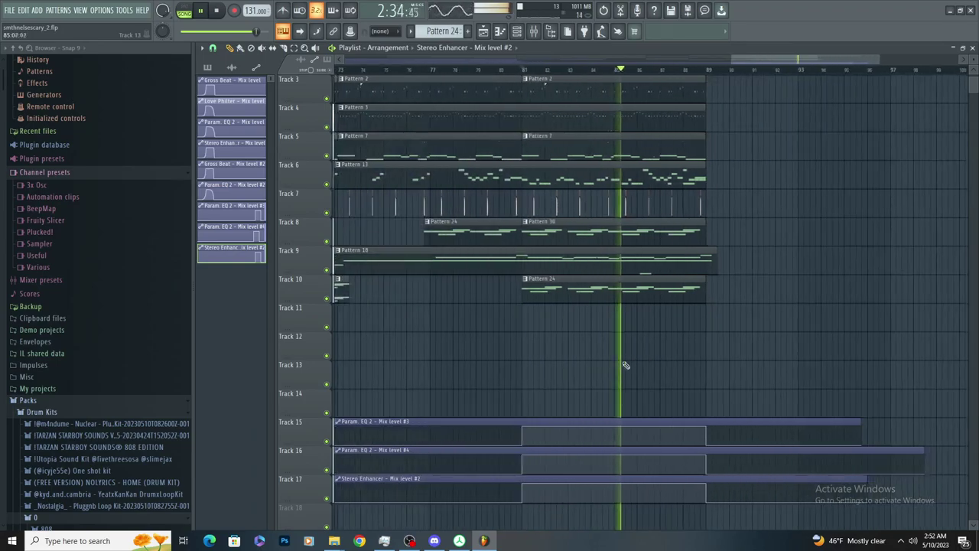
scroll(625, 361, "down", 1)
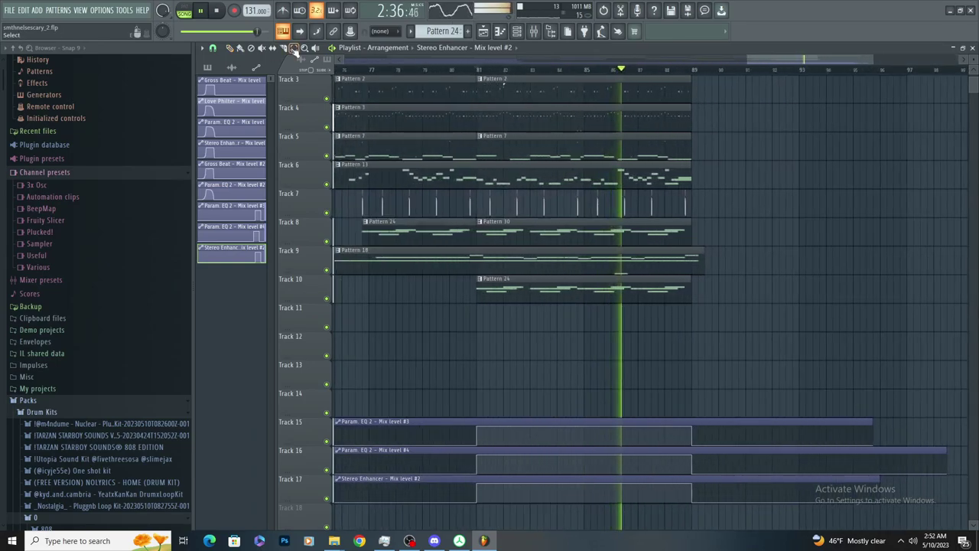
left_click_drag(719, 218, 540, 299)
scroll(656, 245, "down", 2)
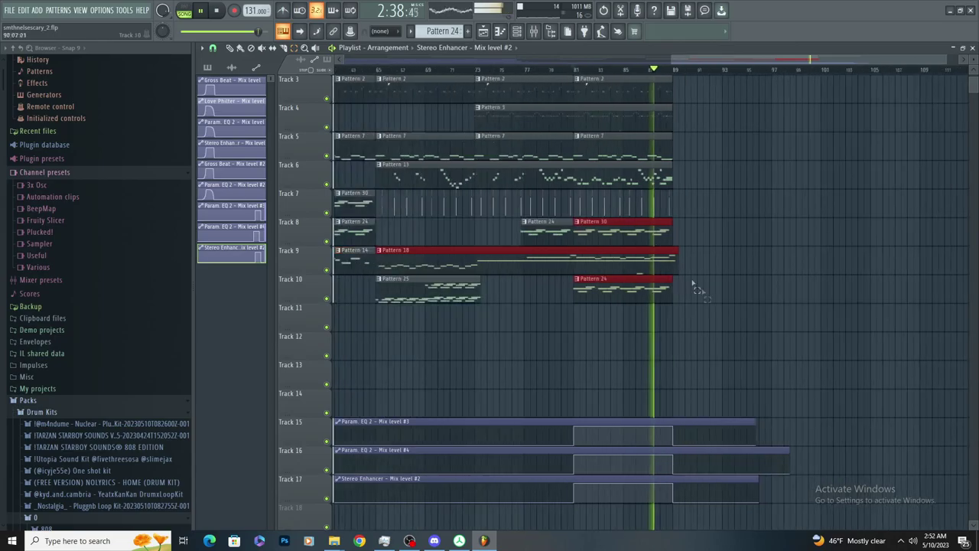
scroll(706, 287, "down", 2)
left_click(830, 323, "ctrl")
left_click_drag(828, 321, 590, 73)
scroll(867, 144, "up", 4)
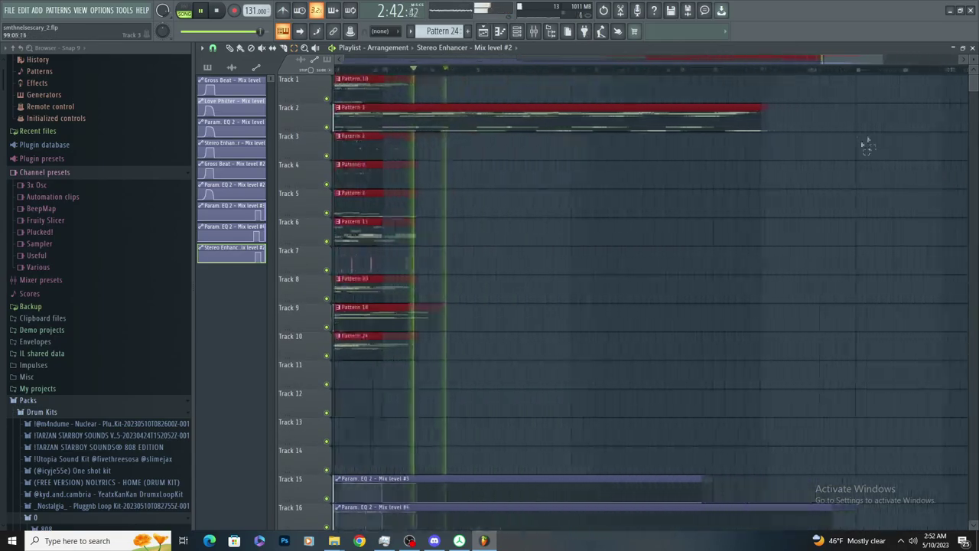
scroll(703, 150, "down", 3)
left_click(230, 49)
scroll(852, 157, "up", 2)
scroll(852, 156, "down", 4)
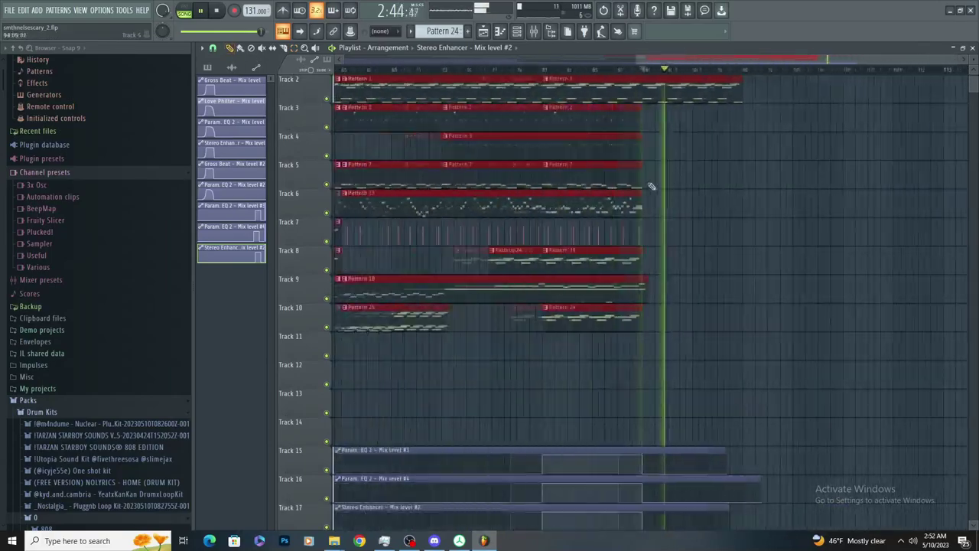
scroll(788, 158, "up", 1)
left_click(294, 49)
left_click_drag(853, 409, 557, 86)
Save the smthnelsescary_2.flp project and close FL Studio
left_click(10, 11)
left_click(23, 58)
left_click(973, 15)
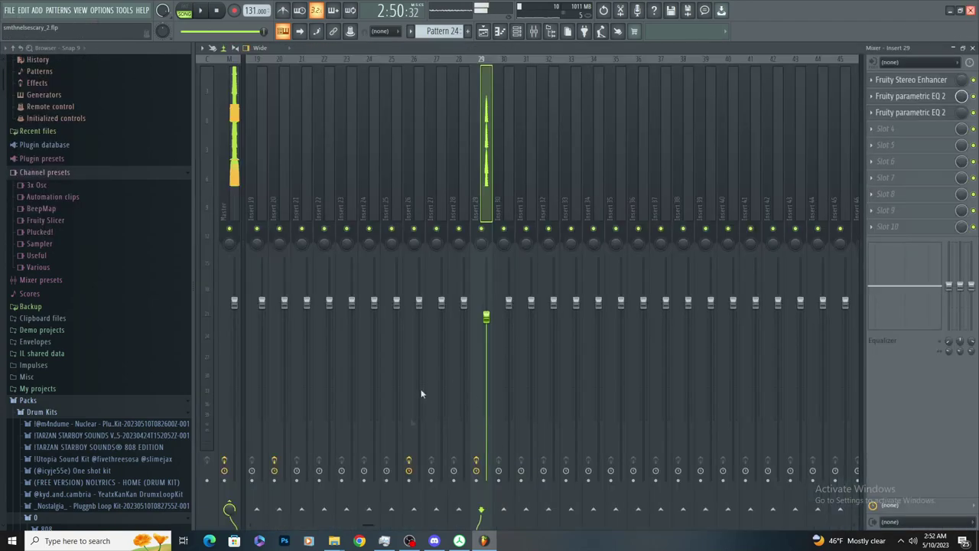
Find FL Studio 20 with a Windows search and launch it again
type("f")
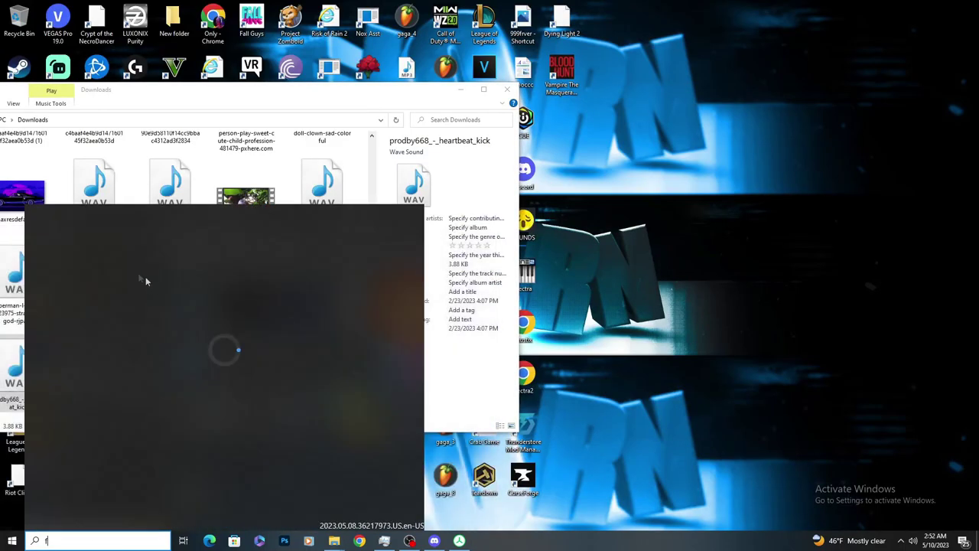
left_click(16, 545)
type("f")
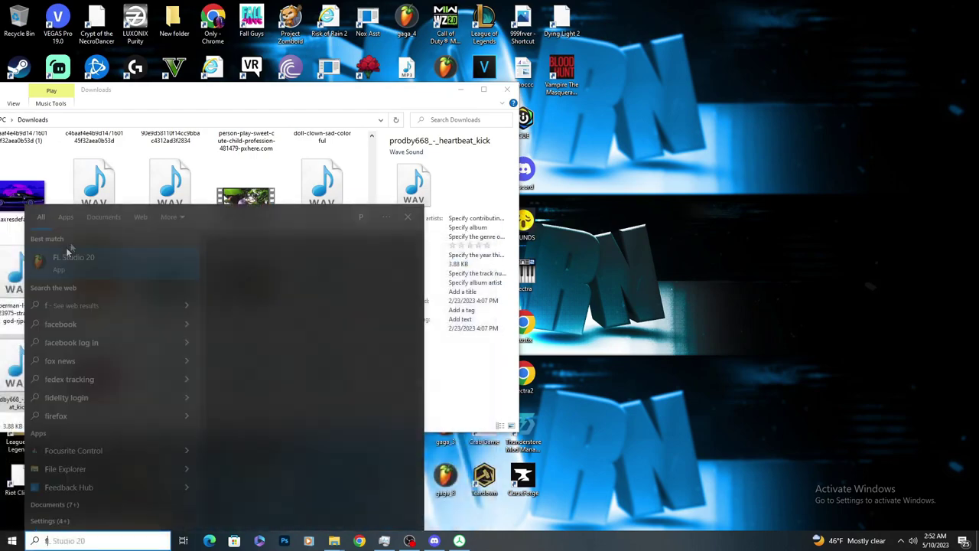
left_click(75, 261)
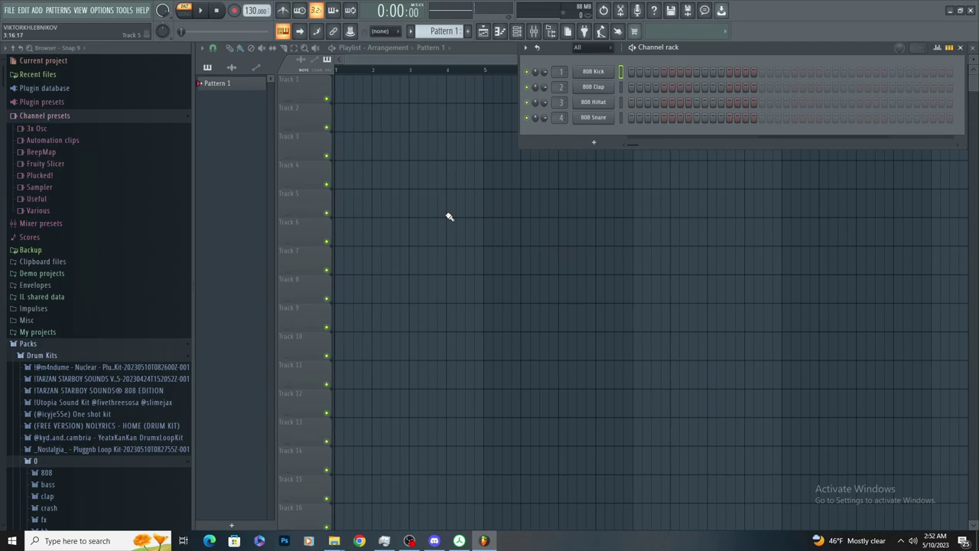
left_click(450, 214)
right_click(450, 214)
left_click(9, 10)
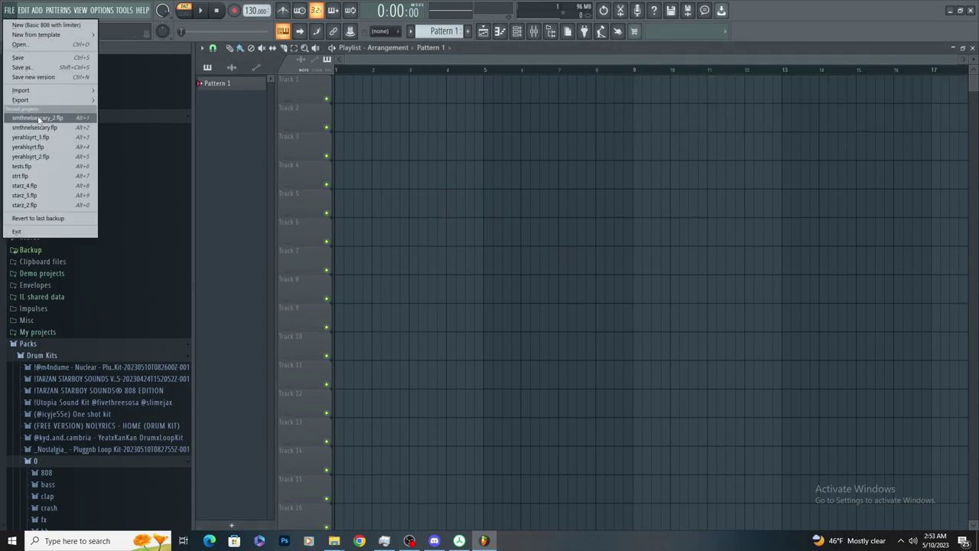
left_click(402, 367)
right_click(402, 367)
left_click(394, 366)
right_click(394, 366)
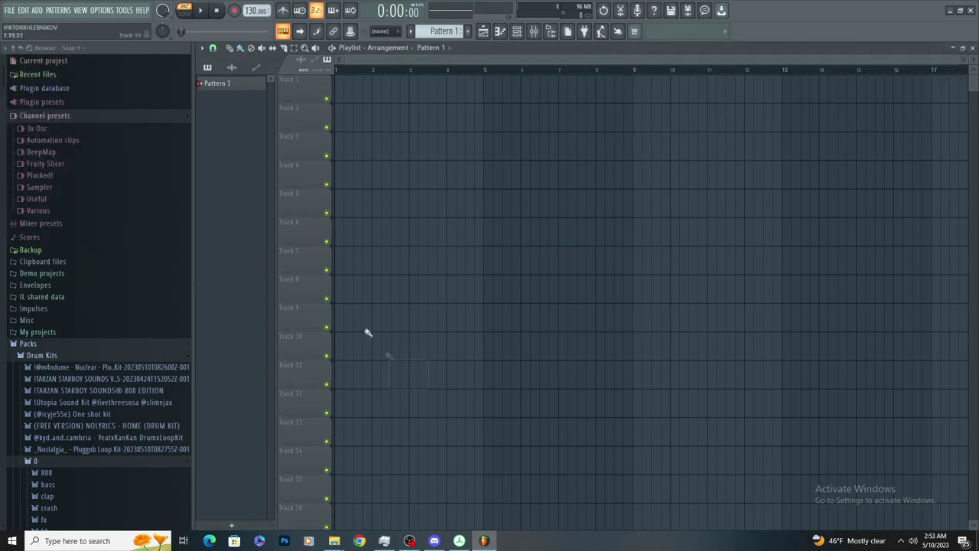
Reopen the recent project smthnelsescary_2.flp without saving the untitled project, and start playback
left_click(9, 10)
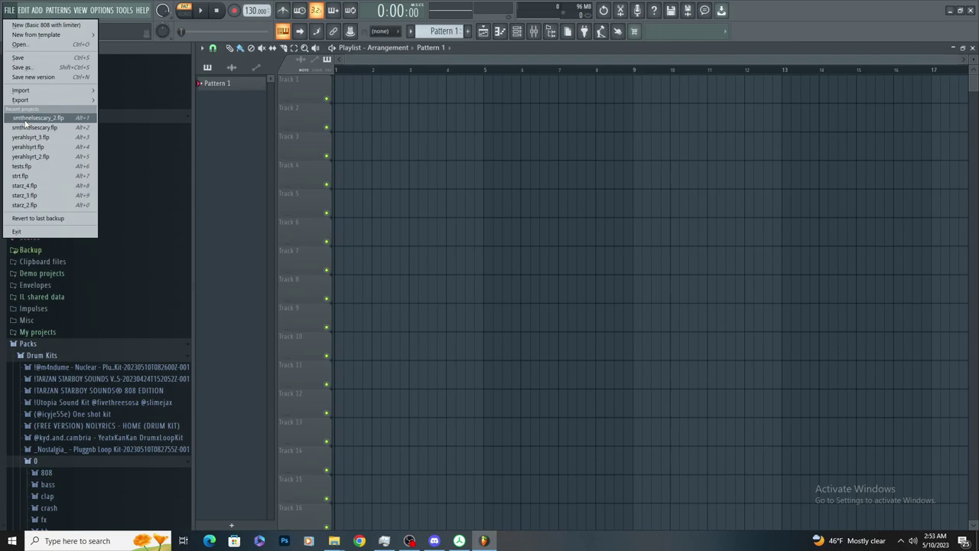
left_click(25, 119)
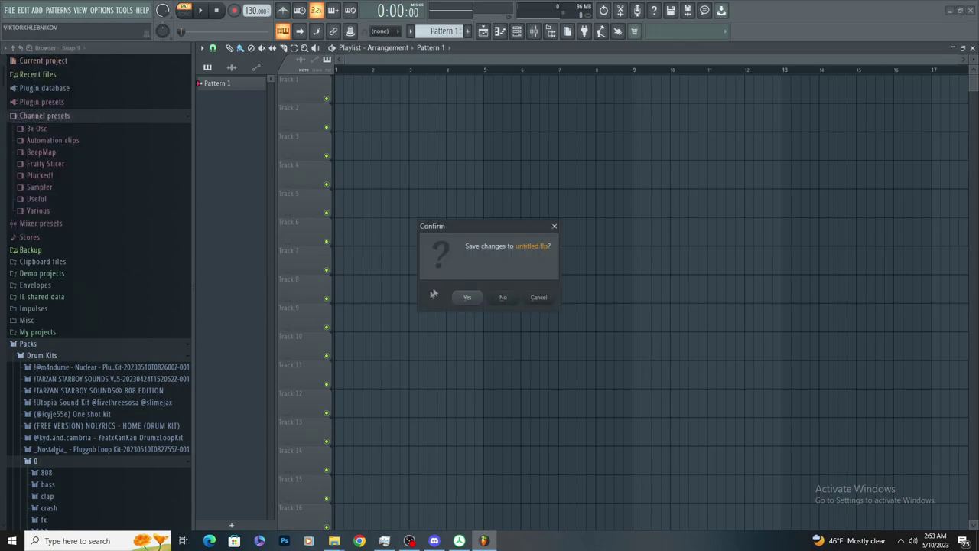
left_click(505, 297)
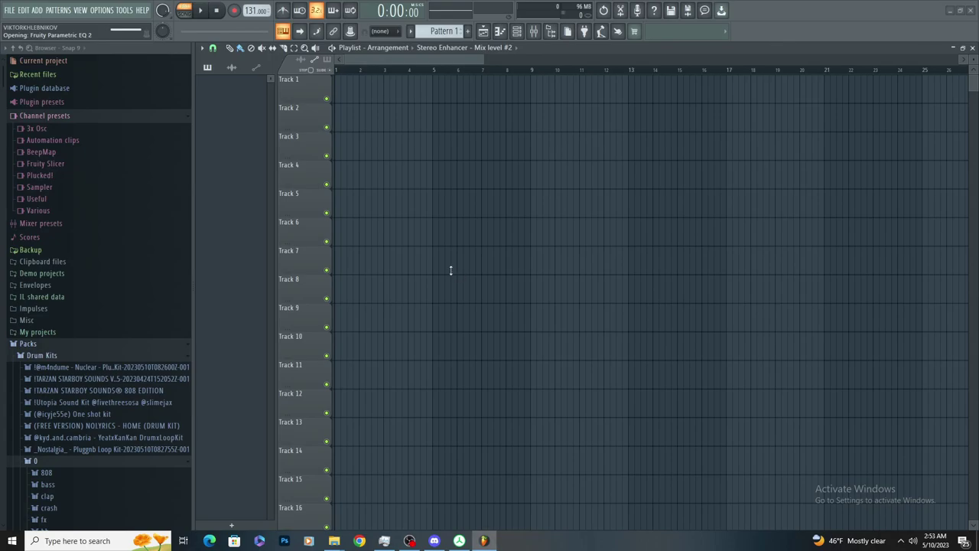
key("F12")
key("space")
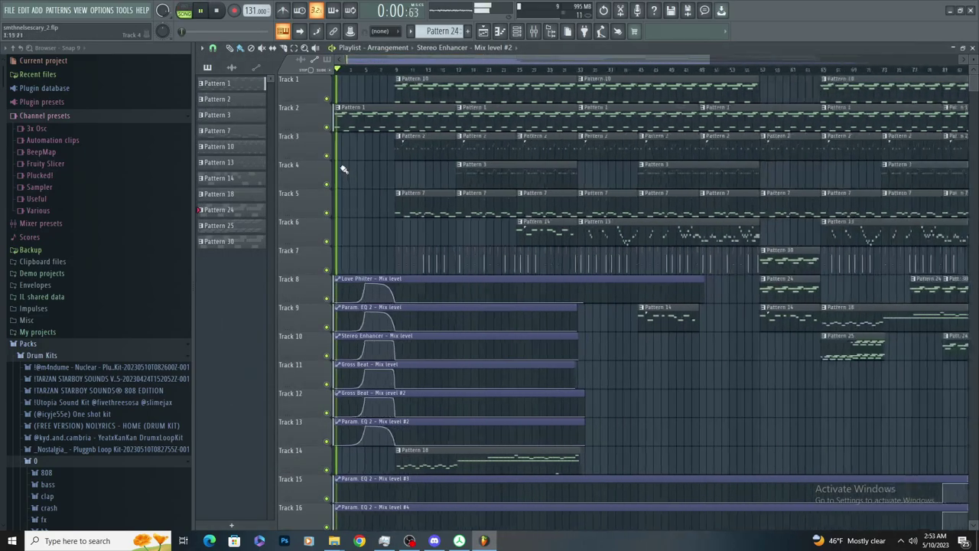
Duplicate the pattern and drum clips of bars 57–89 on Tracks 1–10 and move the copies to start at bar 89
scroll(386, 188, "down", 1)
scroll(938, 175, "up", 5)
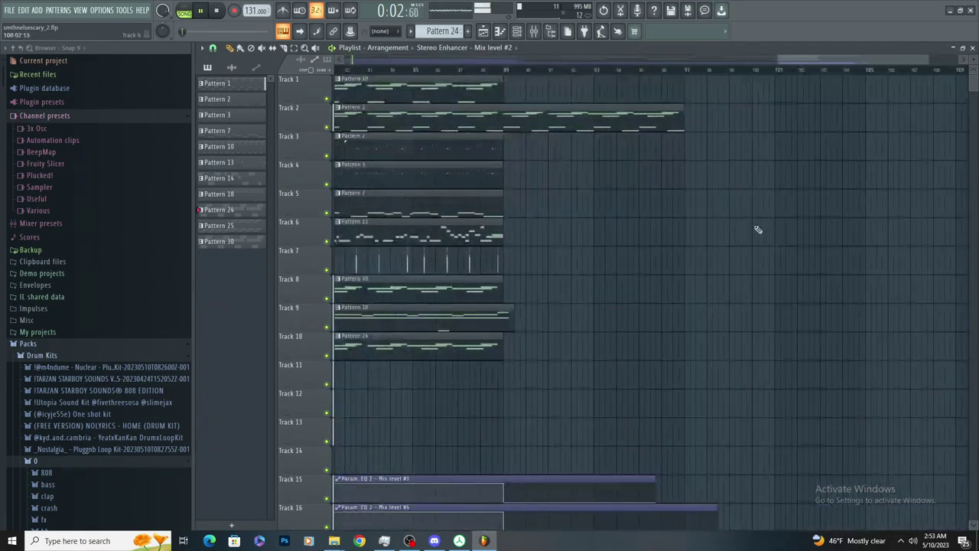
scroll(752, 284, "down", 4)
scroll(871, 211, "up", 5)
scroll(767, 242, "down", 4)
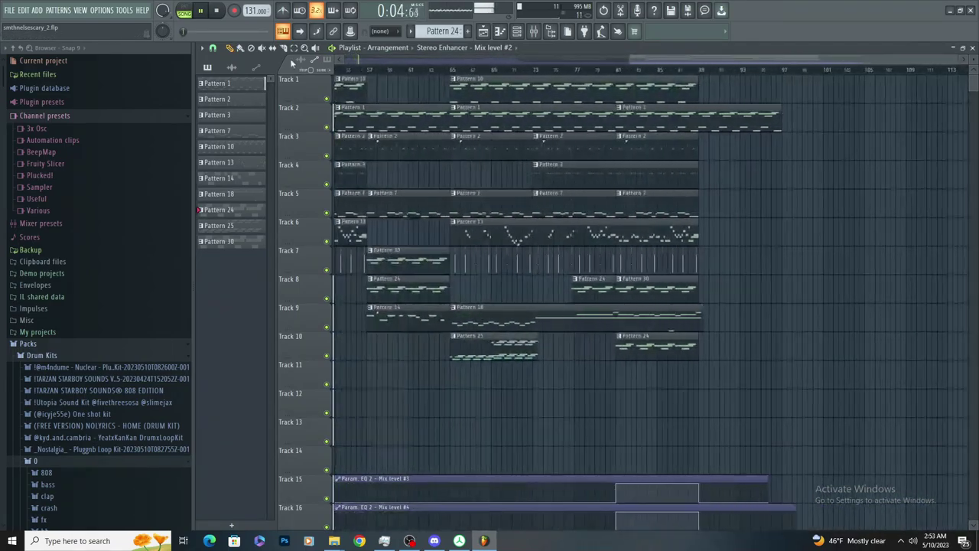
left_click_drag(831, 419, 406, 75)
scroll(810, 210, "up", 5)
key("ctrl+b")
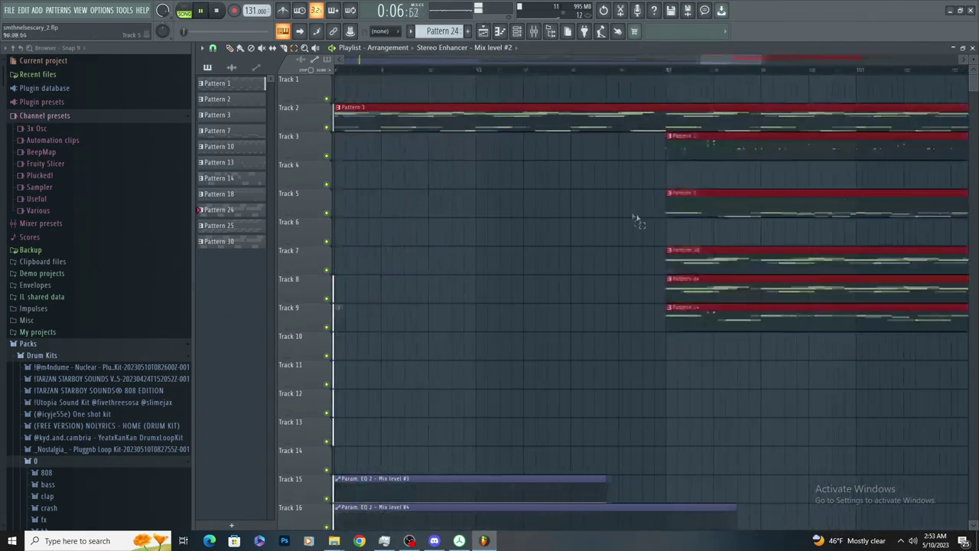
scroll(627, 220, "down", 5)
key("space")
key("space")
left_click_drag(627, 121, 556, 121)
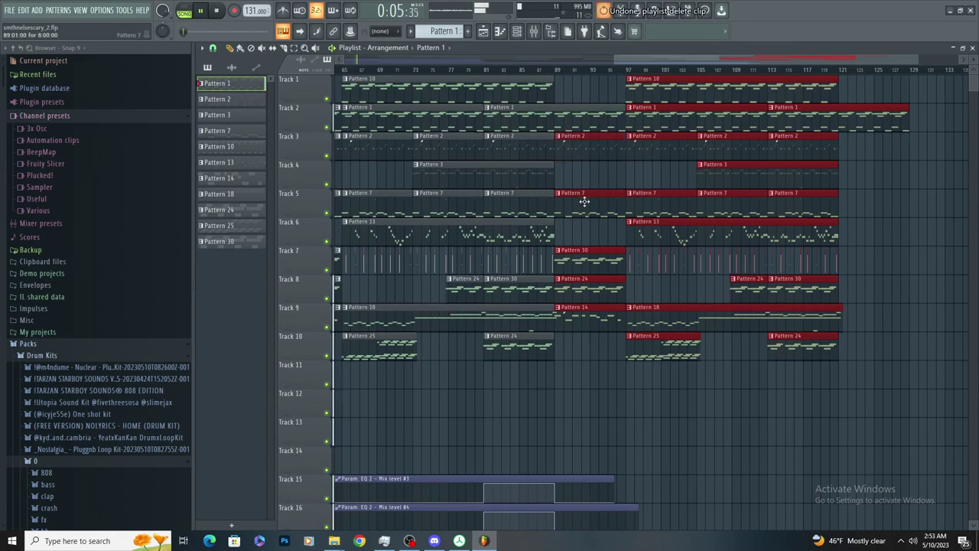
key("ctrl+z")
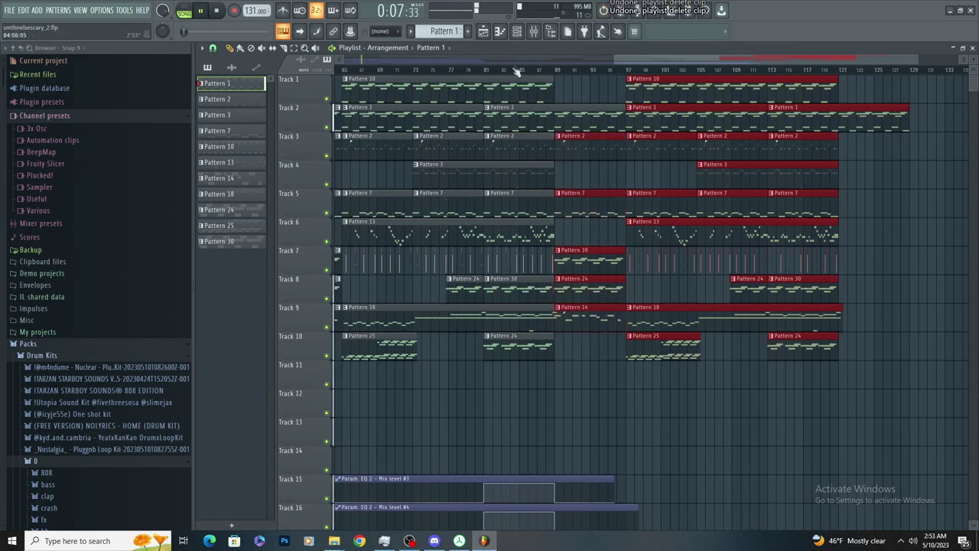
Add Pattern 25 on Track 11 from bar 89 and shift the copied Pattern 25 clip on Track 10 to 97:05:00
left_click(647, 405)
right_click(647, 404)
scroll(625, 408, "up", 3)
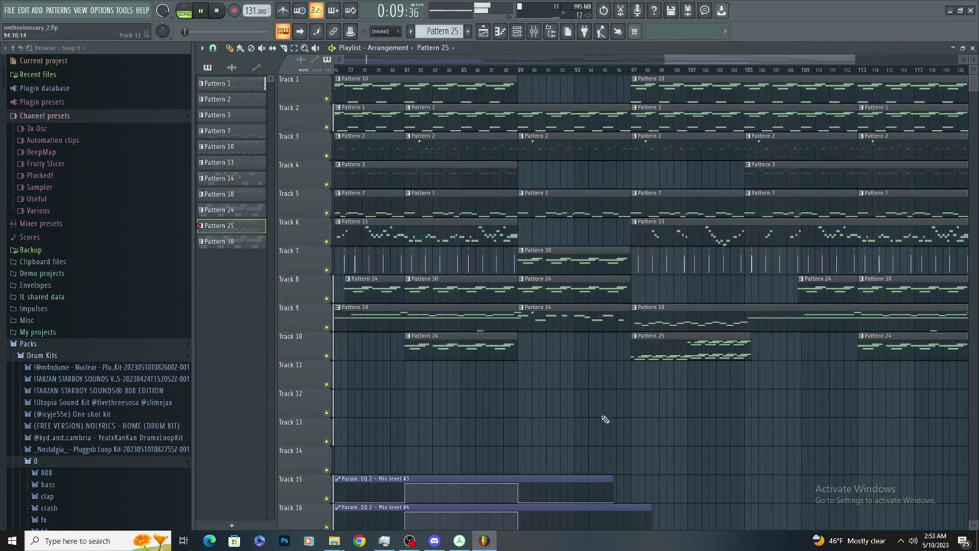
scroll(631, 375, "up", 4, "ctrl")
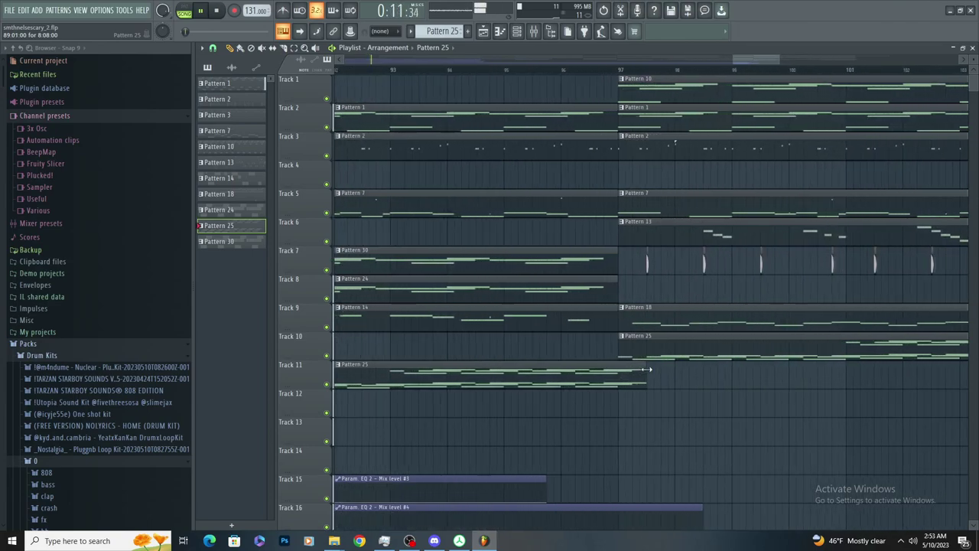
scroll(640, 365, "down", 3, "ctrl")
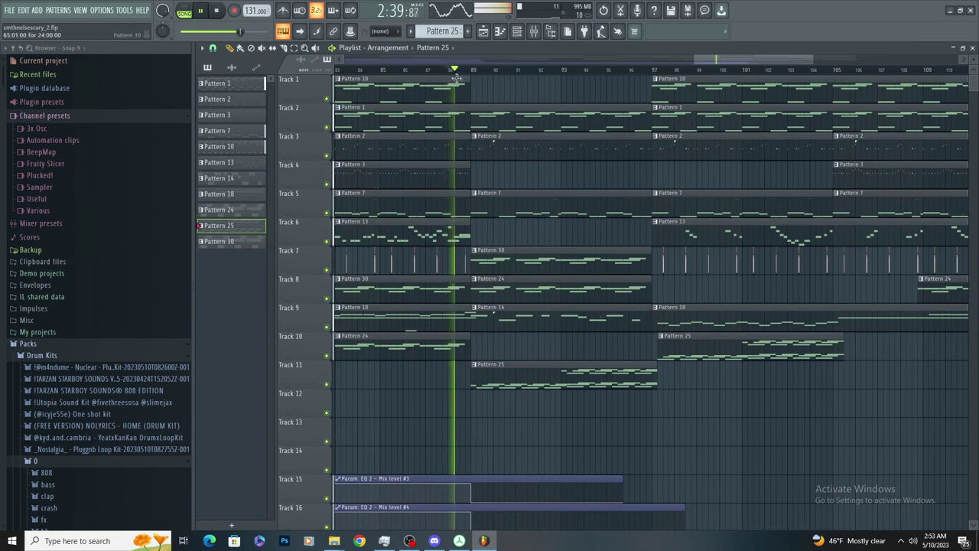
Delete the Pattern 7 clip on Track 5 between bars 89 and 97
scroll(556, 263, "up", 2, "ctrl")
key("space")
right_click(527, 213)
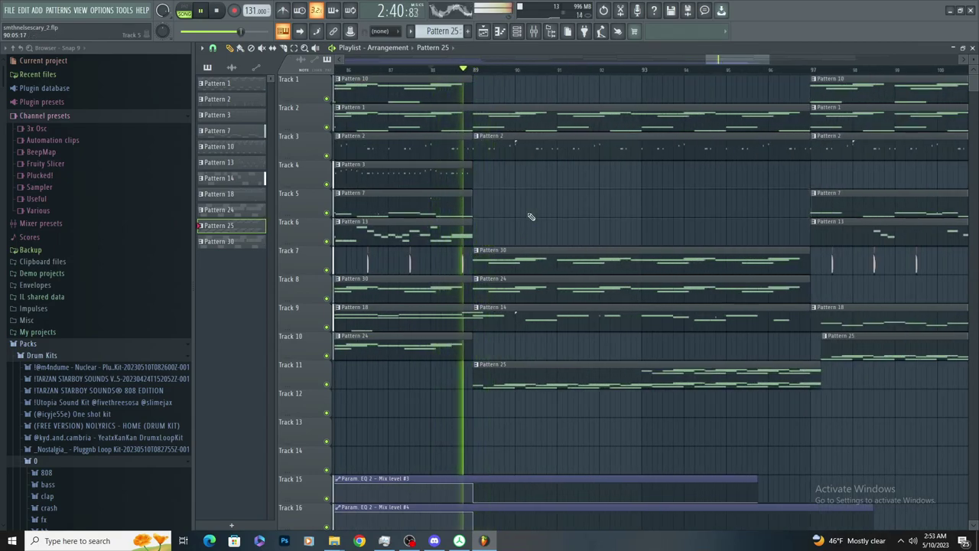
Try the section from bar 89 without the Pattern 2 clip on Track 3 and undo its deletion
right_click(542, 152)
key("space")
key("space")
key("ctrl+z")
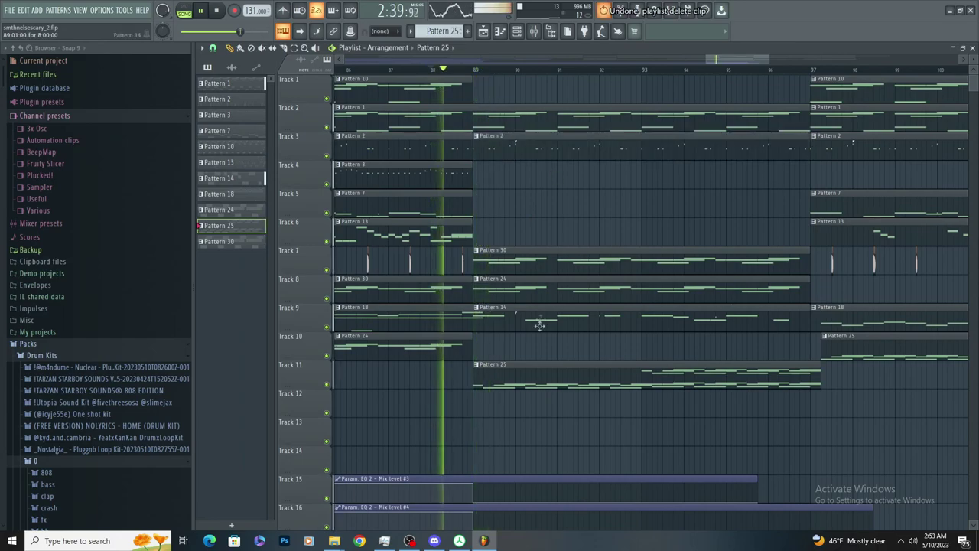
key("ctrl+z")
Delete the Pattern 14 clip on Track 9 and the Pattern 2 clip on Track 3 between bars 89 and 97
right_click(545, 325)
scroll(566, 222, "down", 3, "ctrl")
right_click(568, 213)
scroll(566, 214, "up", 2, "ctrl")
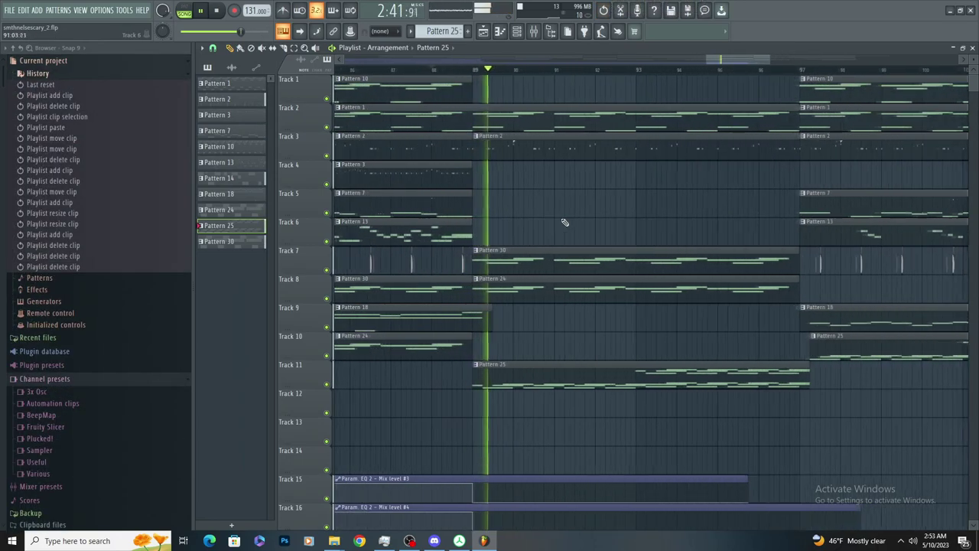
right_click(564, 154)
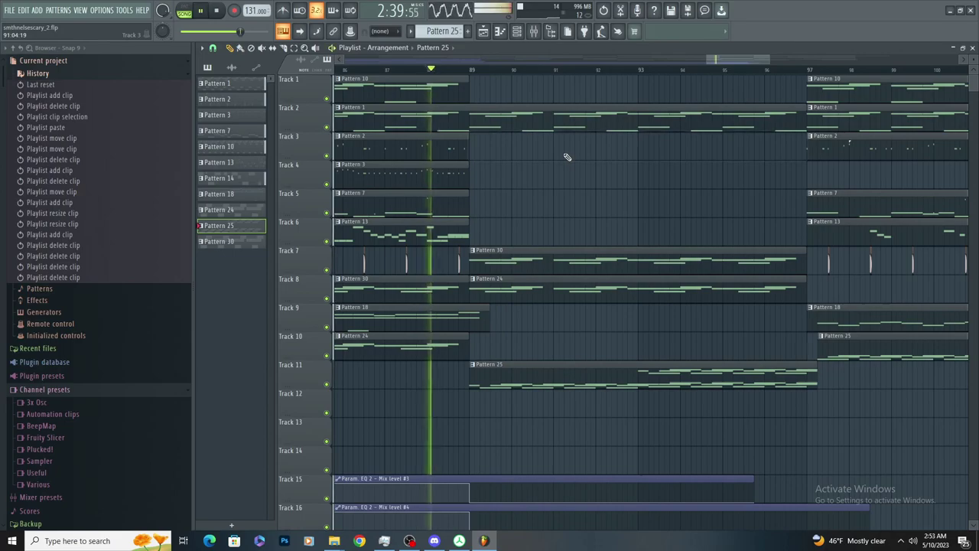
left_click(566, 160)
right_click(567, 162)
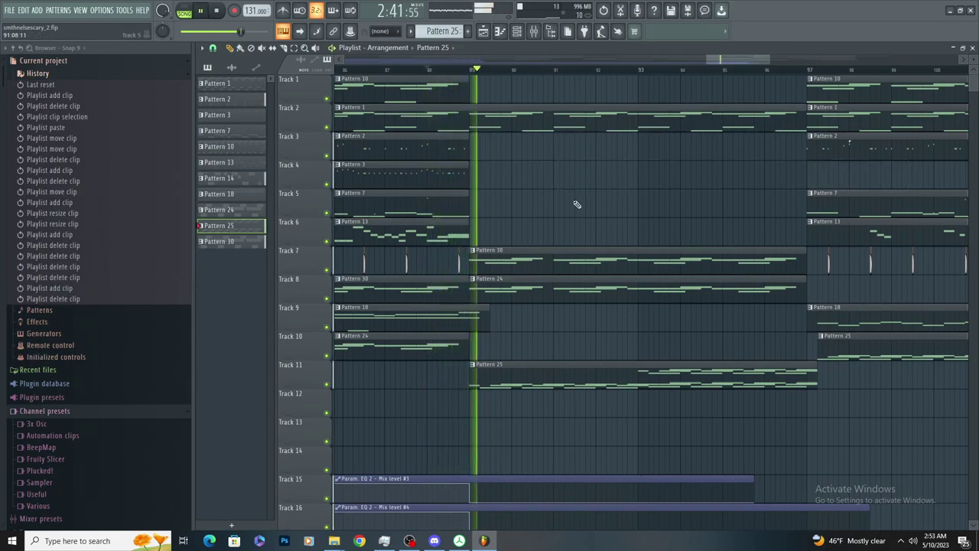
Play the stripped-back section from bar 89 through the transition at bar 97 to check how it sounds
scroll(574, 222, "down", 3, "ctrl")
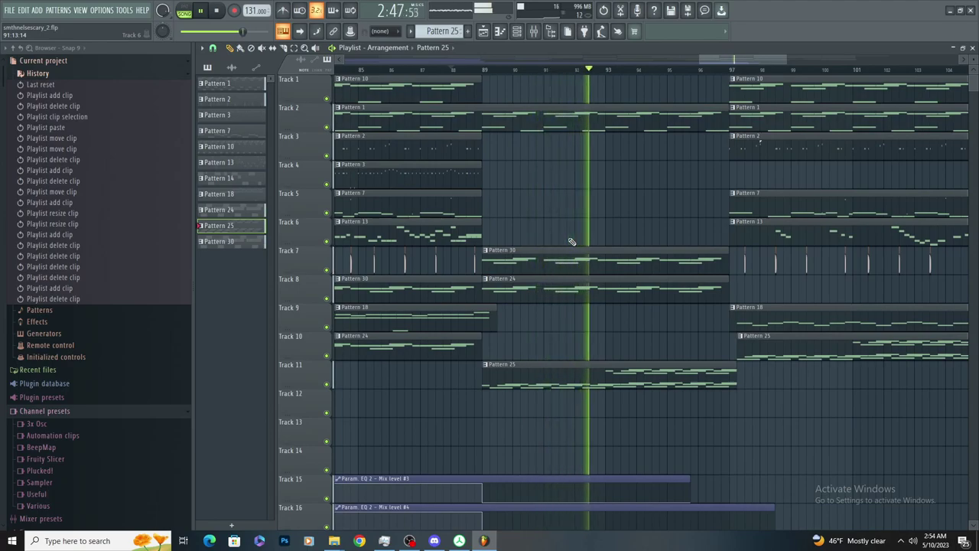
scroll(582, 245, "up", 3, "ctrl")
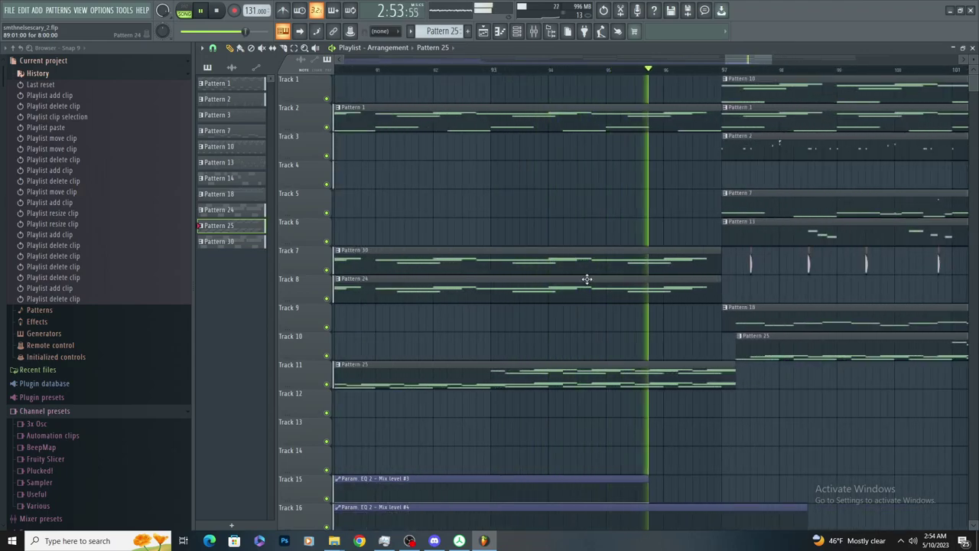
scroll(586, 280, "down", 3, "ctrl")
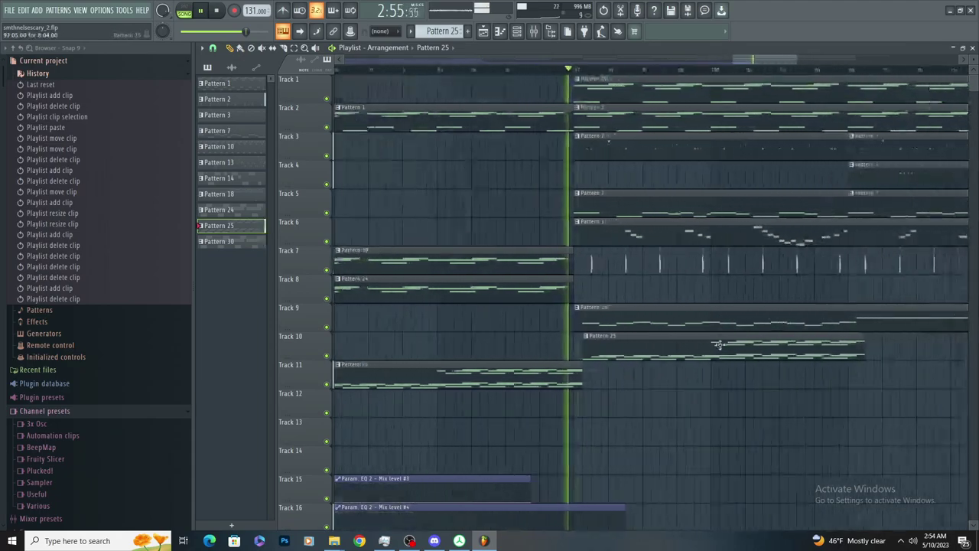
scroll(605, 340, "up", 1, "ctrl")
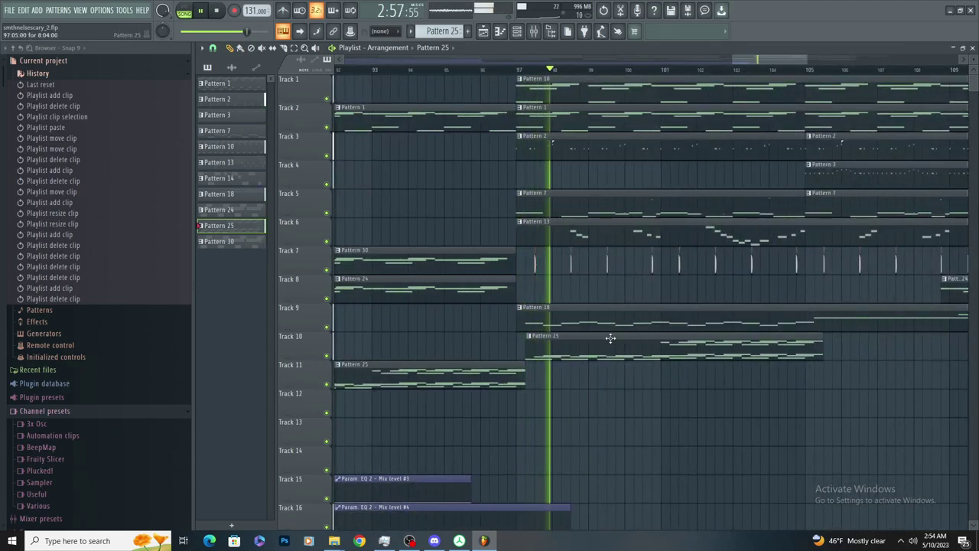
scroll(616, 343, "down", 2, "ctrl")
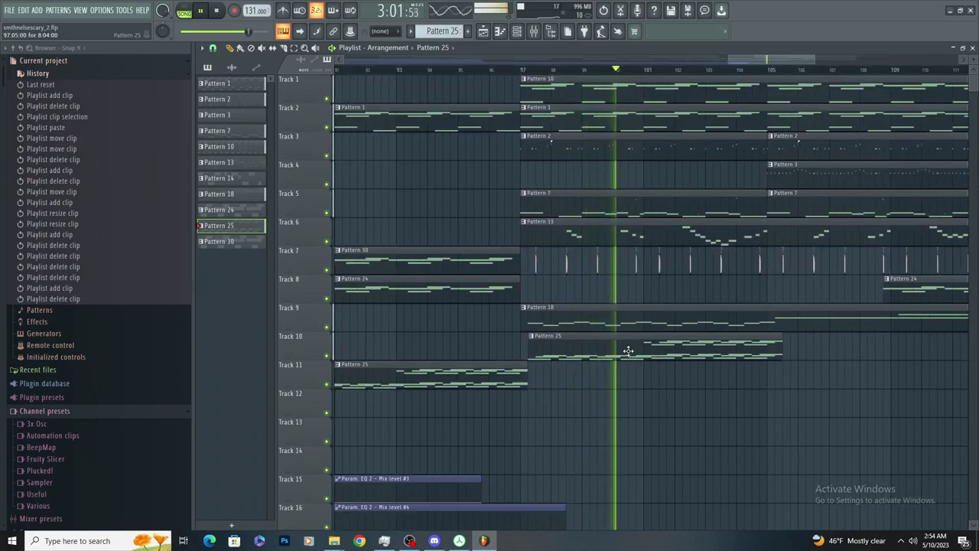
scroll(627, 350, "up", 2, "ctrl")
key("space")
left_click(557, 77)
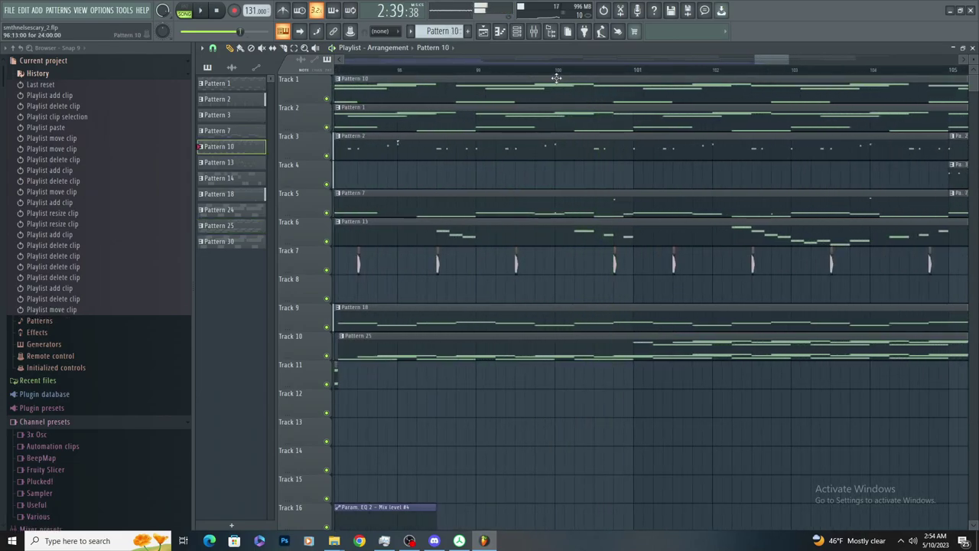
Load the Effectrix plugin into effect slot 7 of the Master mixer track
left_click(552, 33)
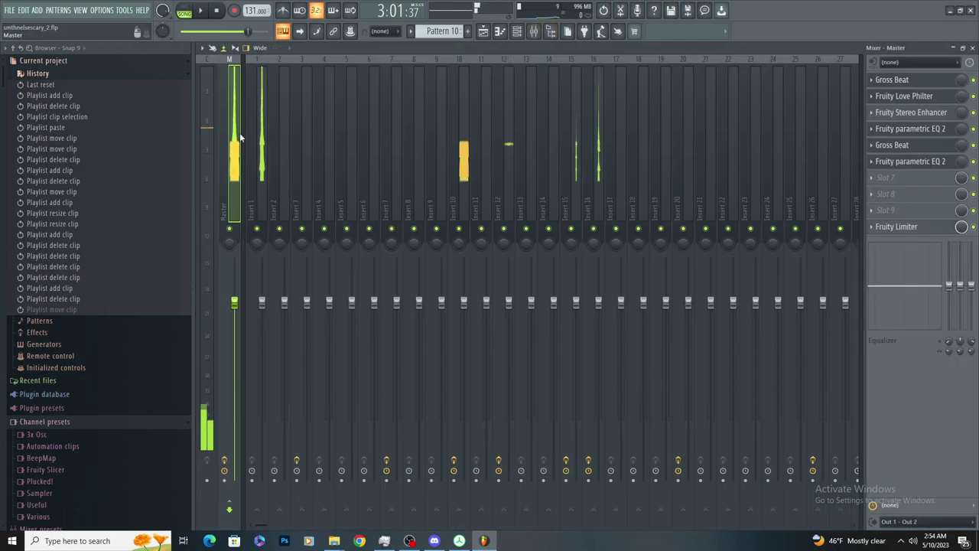
left_click(877, 178)
left_click(759, 22)
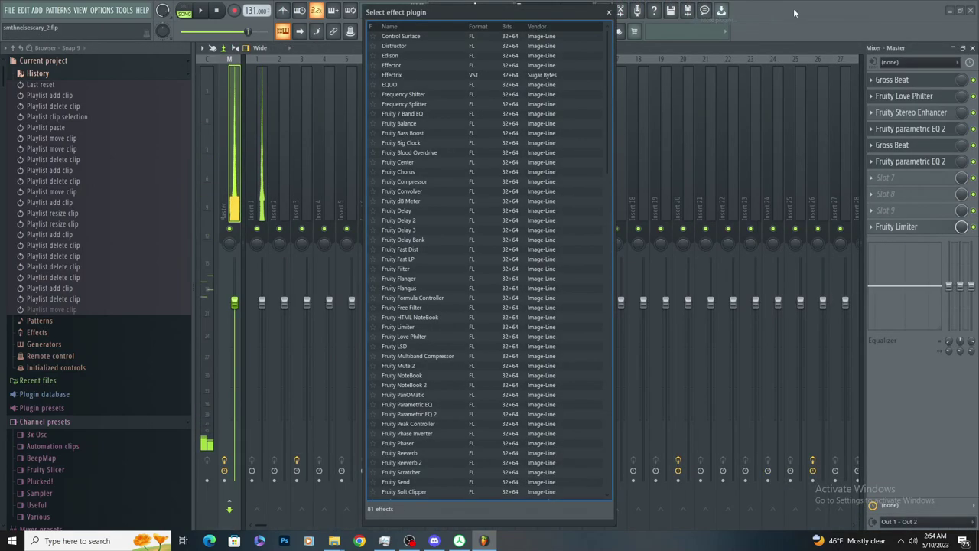
type("ef")
double_click(409, 48)
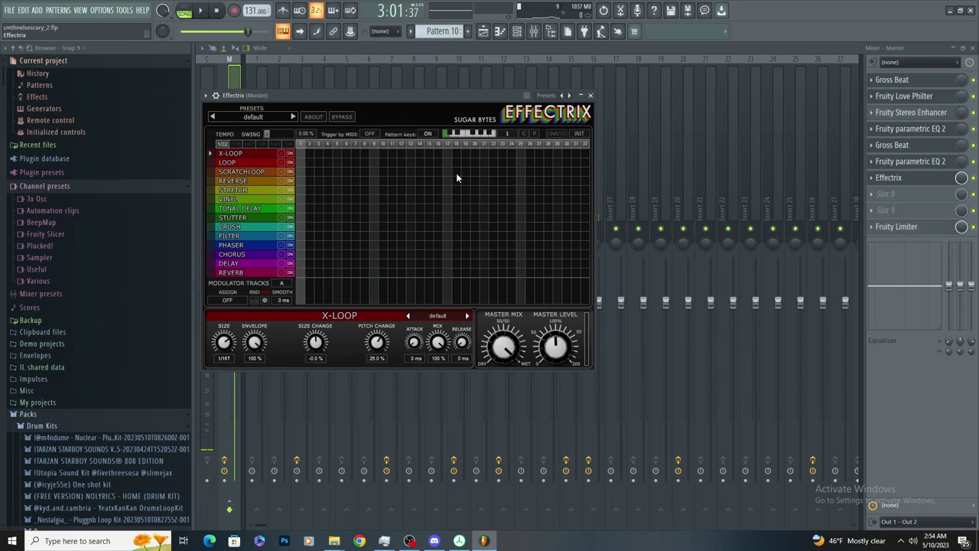
Lower the Effectrix mix level on the Master to 0% and create an automation clip for it
left_click_drag(447, 180, 670, 189)
left_click_drag(960, 179, 961, 237)
right_click(961, 178)
left_click(932, 251)
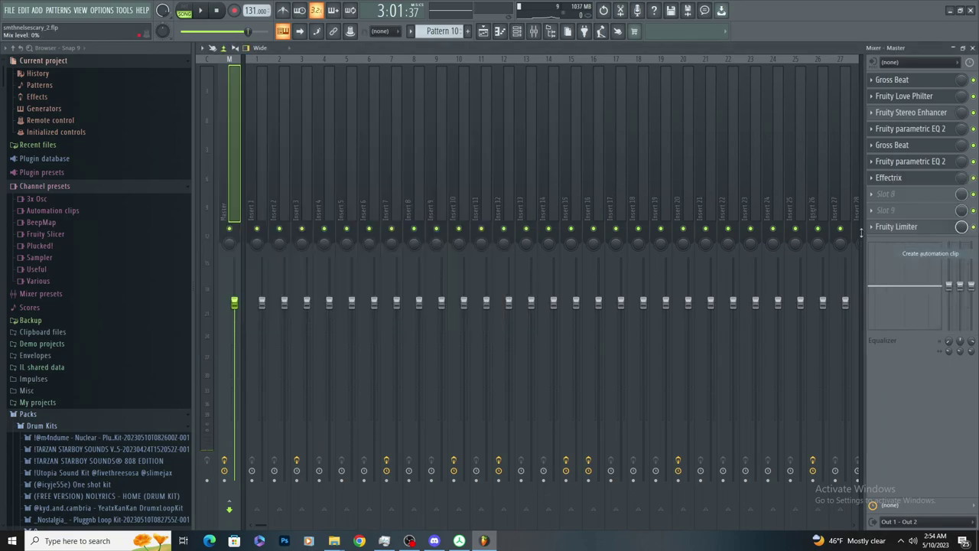
Shape a rising mix curve leading into bar 101 in the Effectrix automation clip on Track 18 and play it
left_click(482, 31)
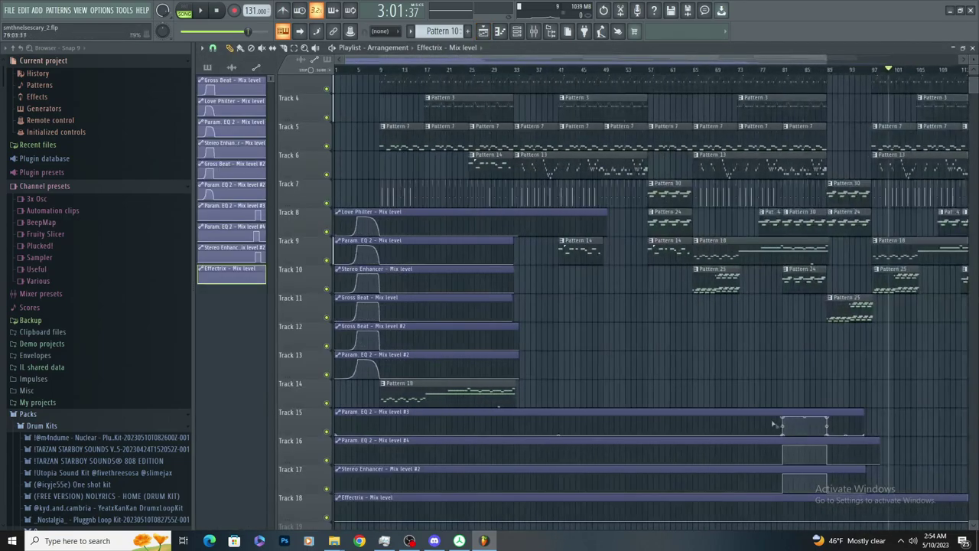
scroll(901, 476, "up", 8)
left_click_drag(702, 518, 679, 519)
left_click_drag(747, 508, 734, 545)
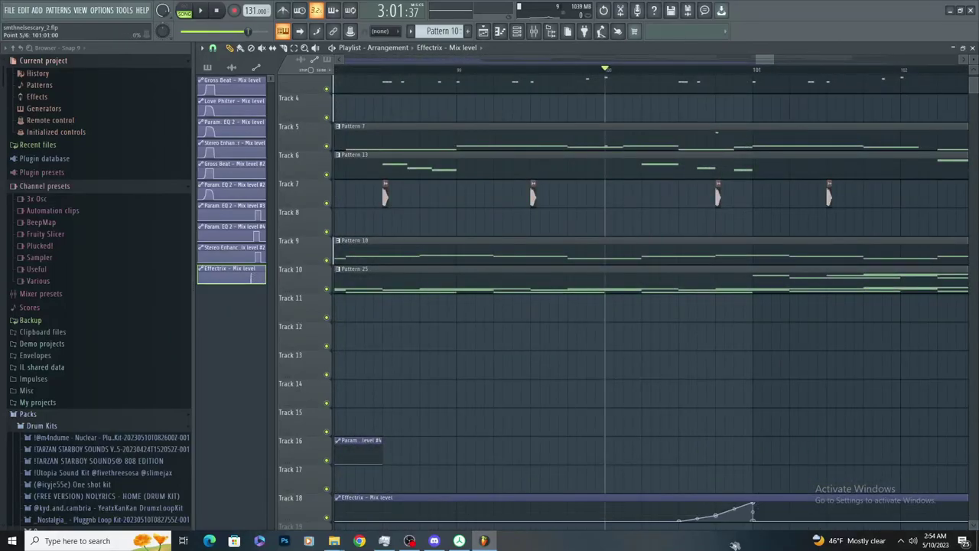
key("space")
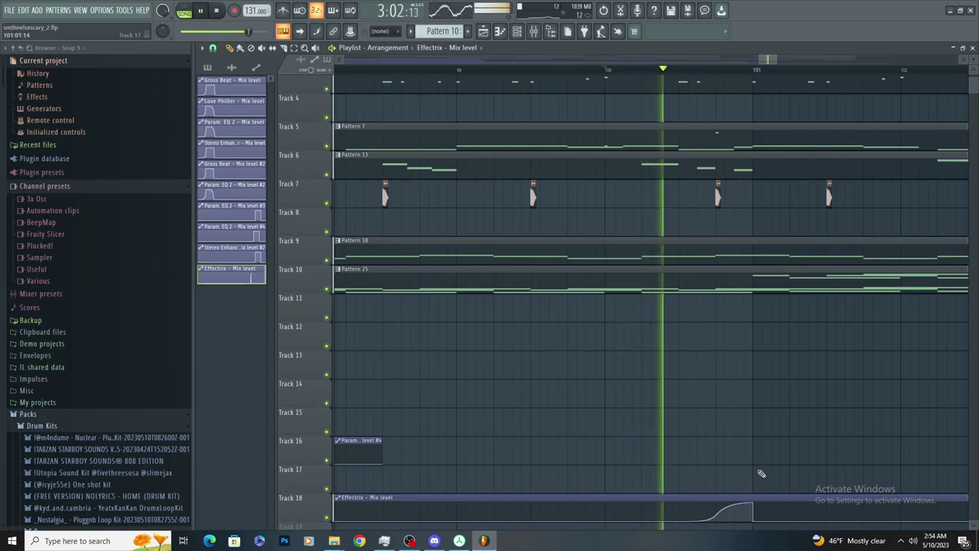
Try a steeper rise in the Effectrix mix curve just before bar 101, play it back and undo the last change
scroll(711, 475, "down", 3)
scroll(763, 472, "up", 4)
key("space")
key("space")
left_click_drag(625, 514, 629, 466)
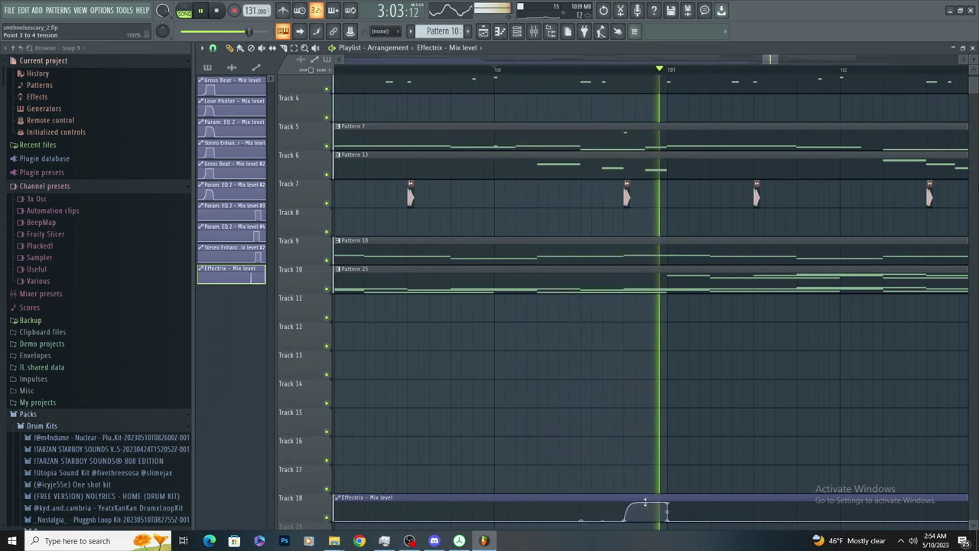
key("space")
key("ctrl+z")
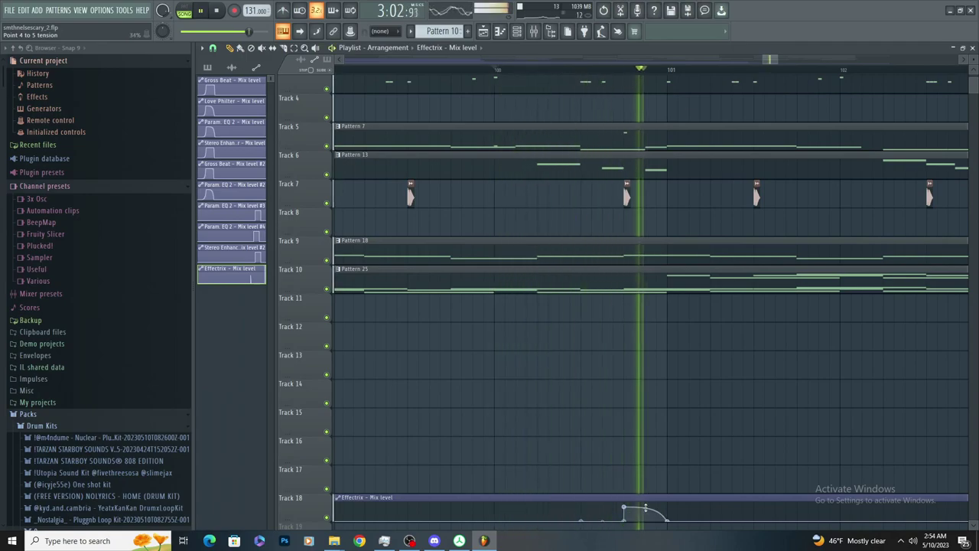
Reshape the Effectrix mix automation into a short rounded bump ending at bar 101 and play through it
key("space")
key("space")
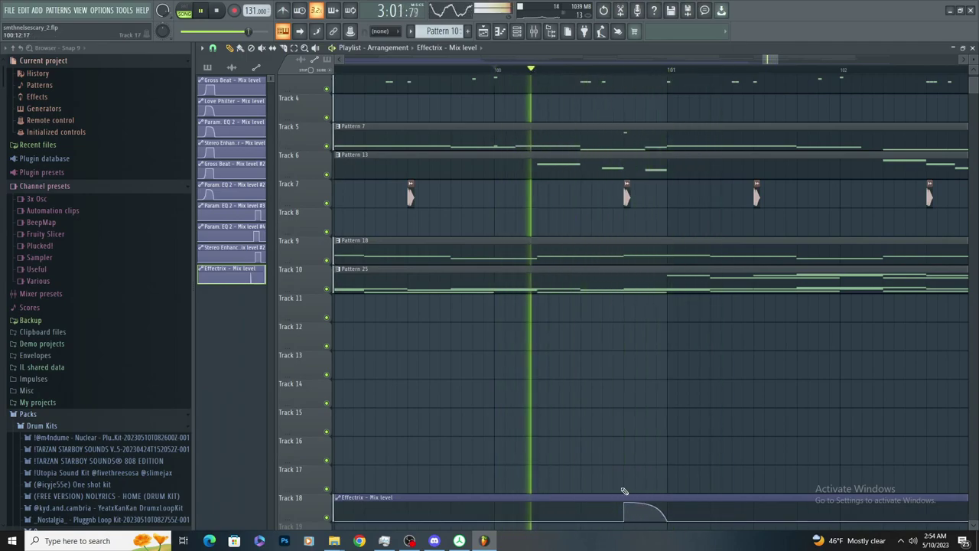
key("space")
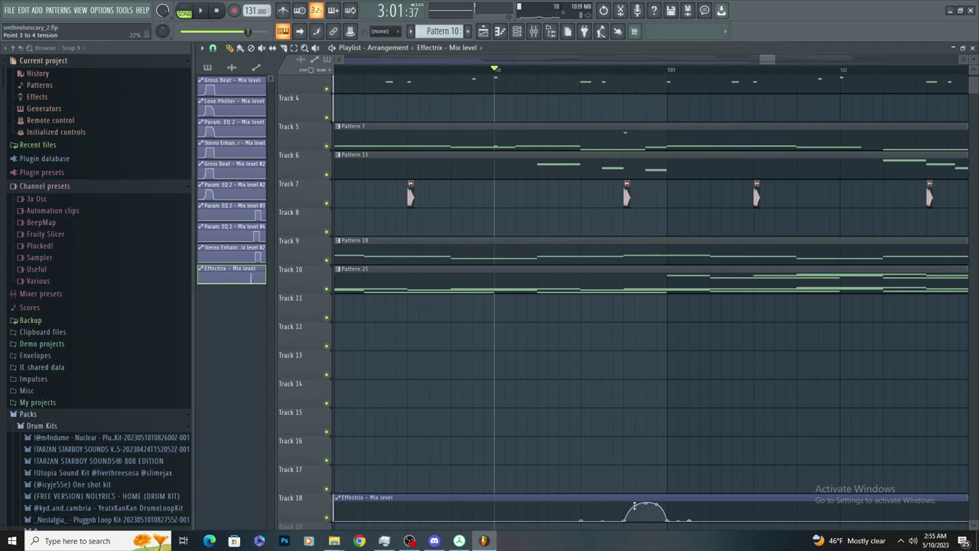
key("space")
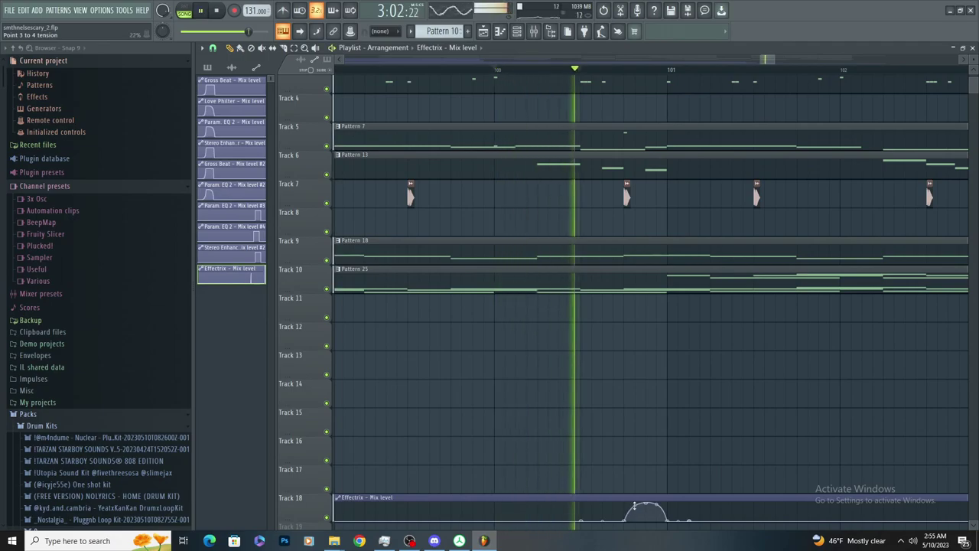
key("space")
key("space")
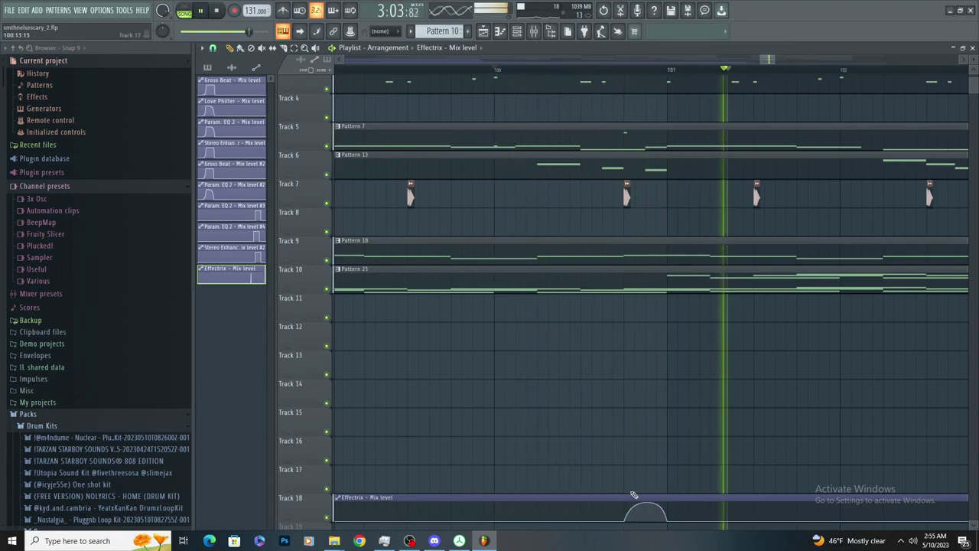
Keep playing past bar 101 and look over the clips on the upper tracks up to bar 121
scroll(636, 447, "down", 4)
scroll(689, 375, "up", 4)
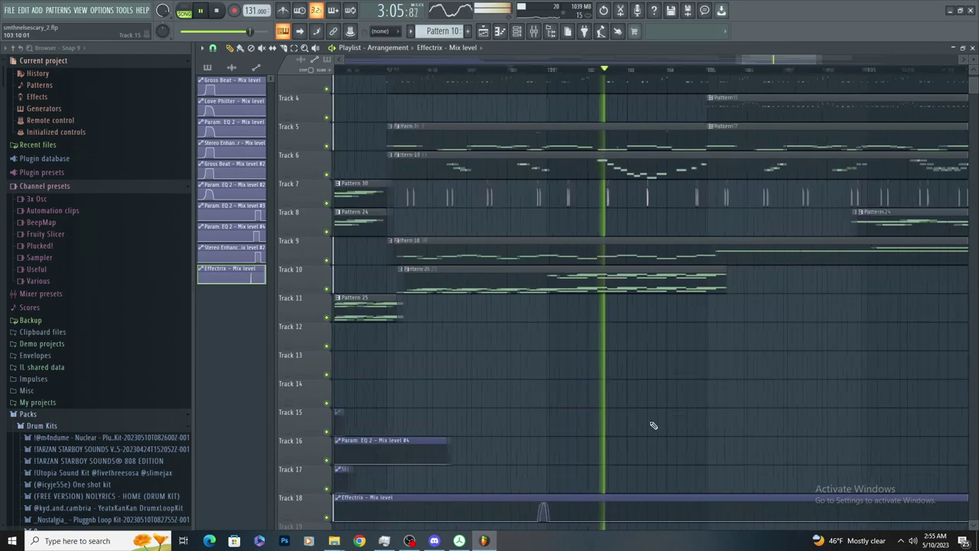
scroll(685, 376, "up", 2)
scroll(620, 389, "down", 4)
scroll(627, 367, "up", 3)
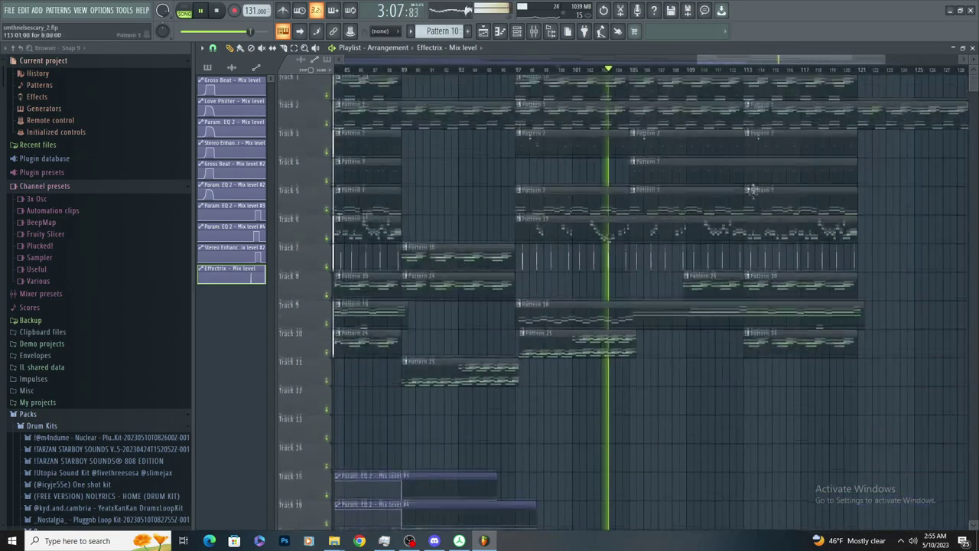
scroll(740, 99, "up", 4)
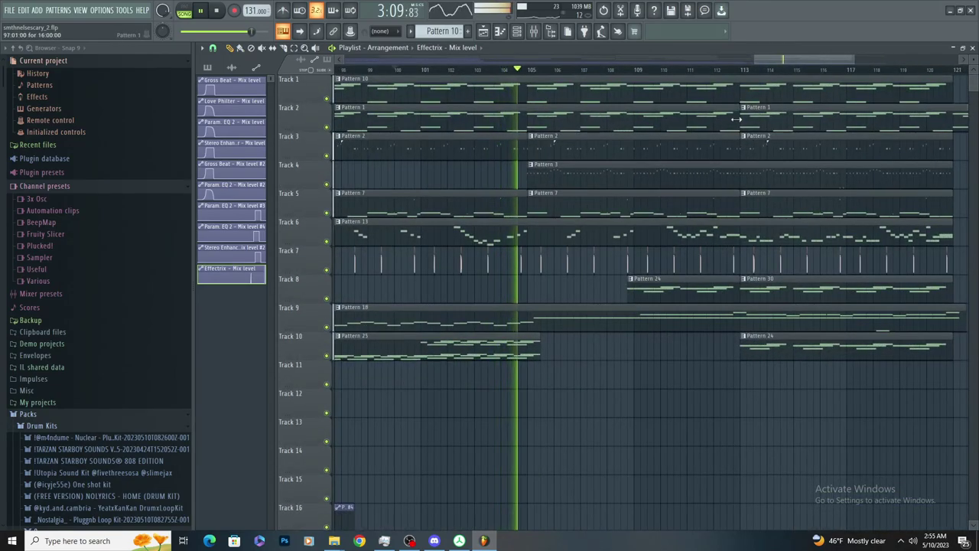
Try the section after bar 105 without the Pattern 1 clips on Track 2 and undo the removal
key("ctrl+z")
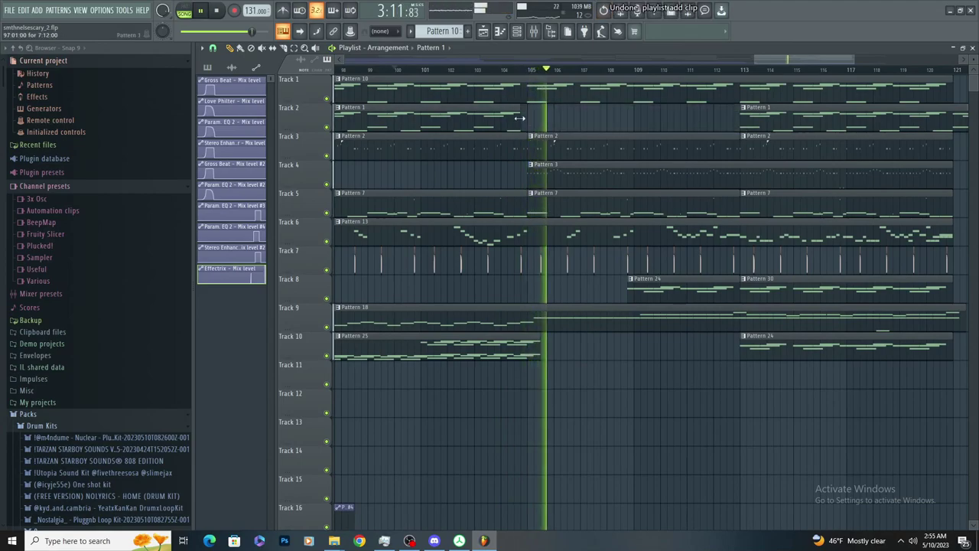
scroll(528, 116, "down", 3)
scroll(655, 118, "up", 4)
right_click(658, 120)
left_click(659, 139)
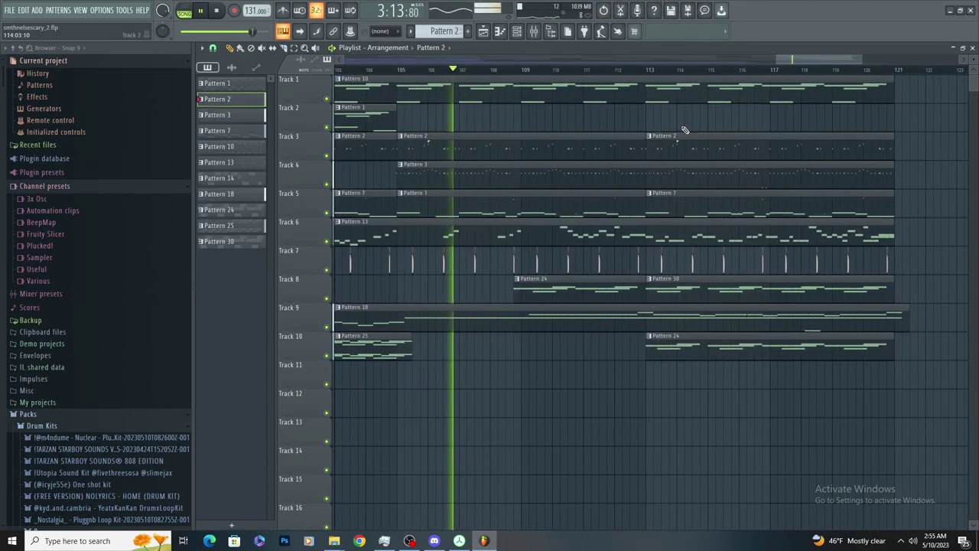
left_click(684, 130)
right_click(683, 131)
scroll(688, 131, "down", 3)
scroll(616, 131, "up", 3)
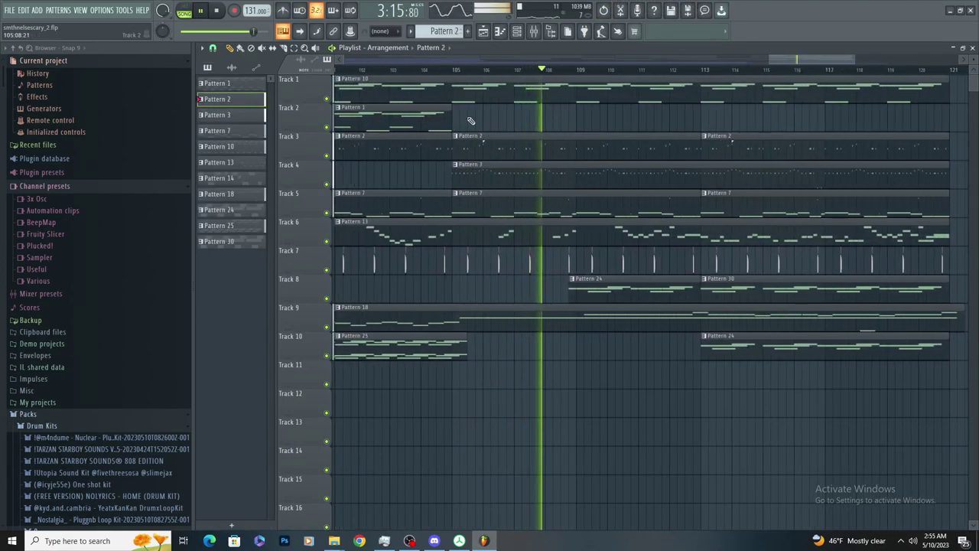
key("ctrl+z")
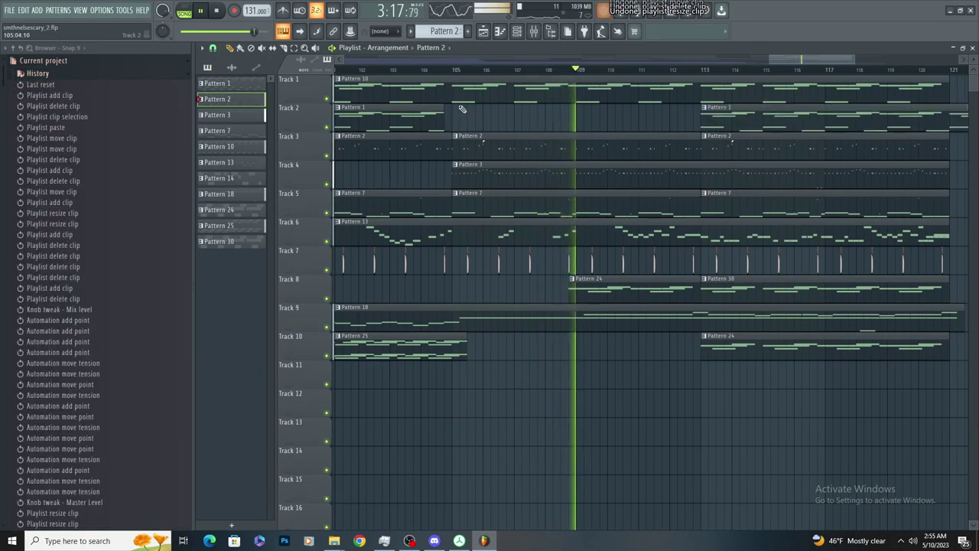
key("ctrl+z")
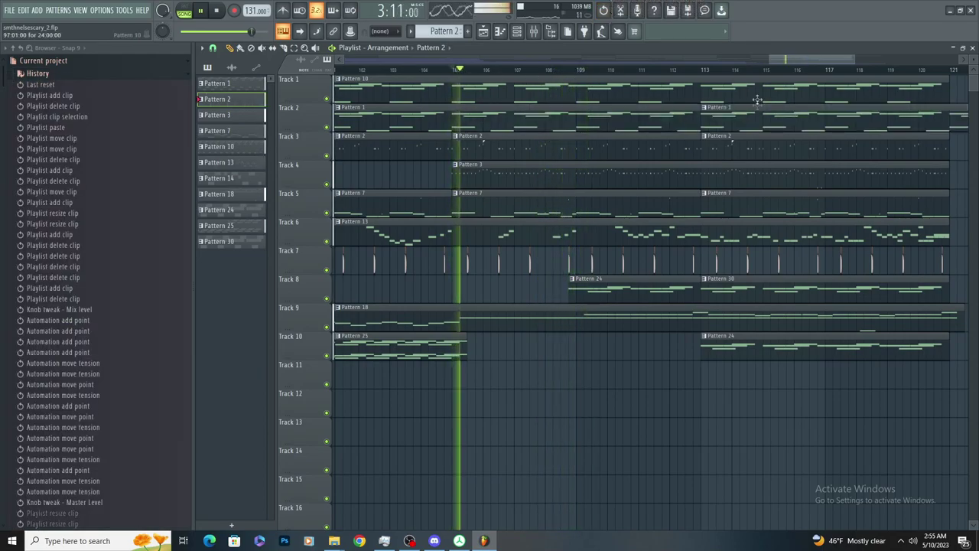
Delete the Pattern 1 clip starting at bar 113 on Track 2 and show the channel rack during playback
right_click(756, 99)
key("space")
key("F6")
key("space")
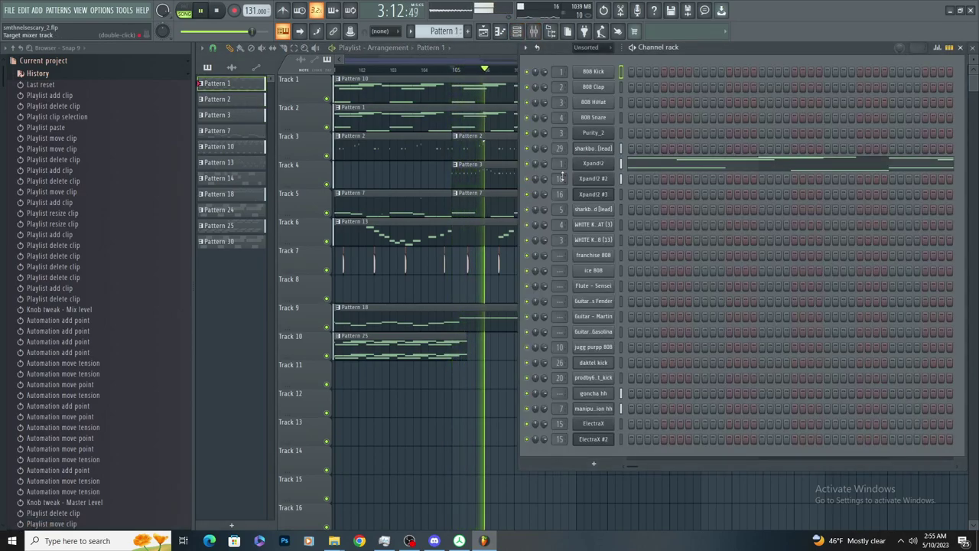
Stop playback, open Pattern 1's Xpand!2 notes in the piano roll and select all of them
key("space")
double_click(494, 126)
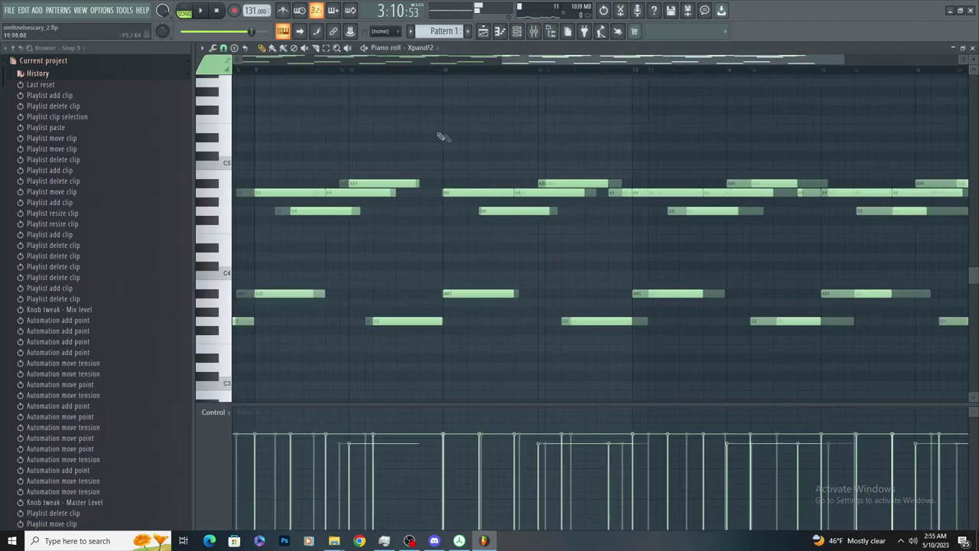
left_click_drag(821, 138, 526, 393)
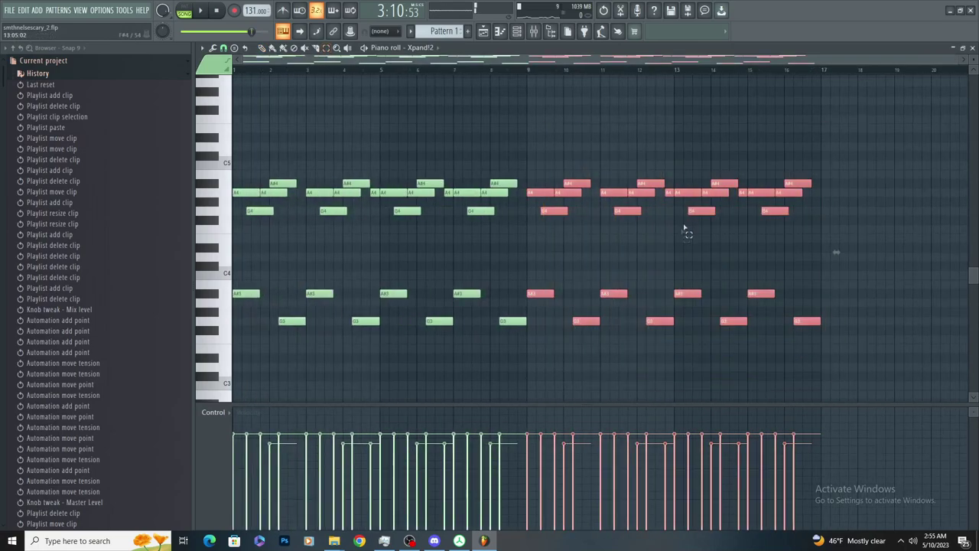
left_click_drag(841, 105, 234, 403)
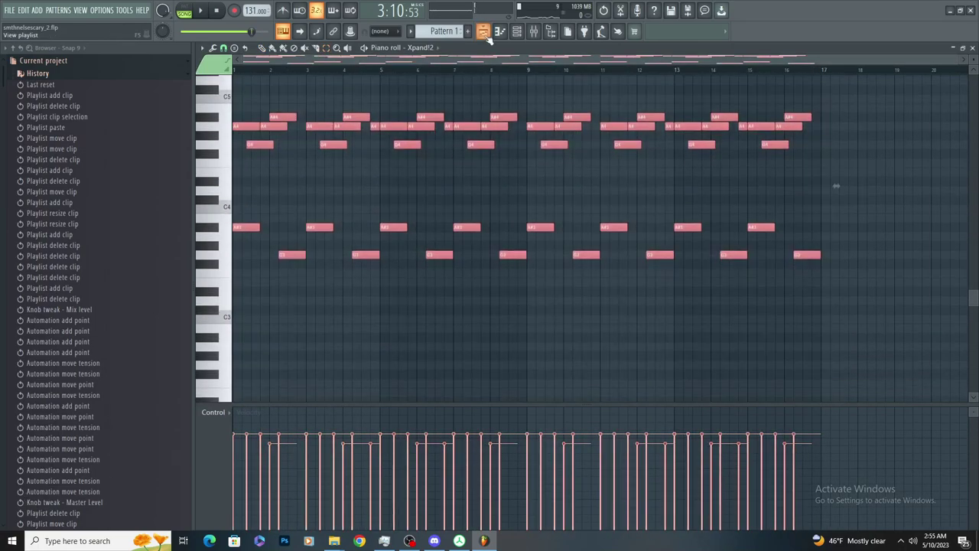
Place an empty Pattern 12 clip on Track 13 of the playlist, starting at bar 97 and reaching towards bar 113
left_click(487, 36)
left_click(497, 202)
scroll(505, 303, "down", 3)
left_click(360, 390)
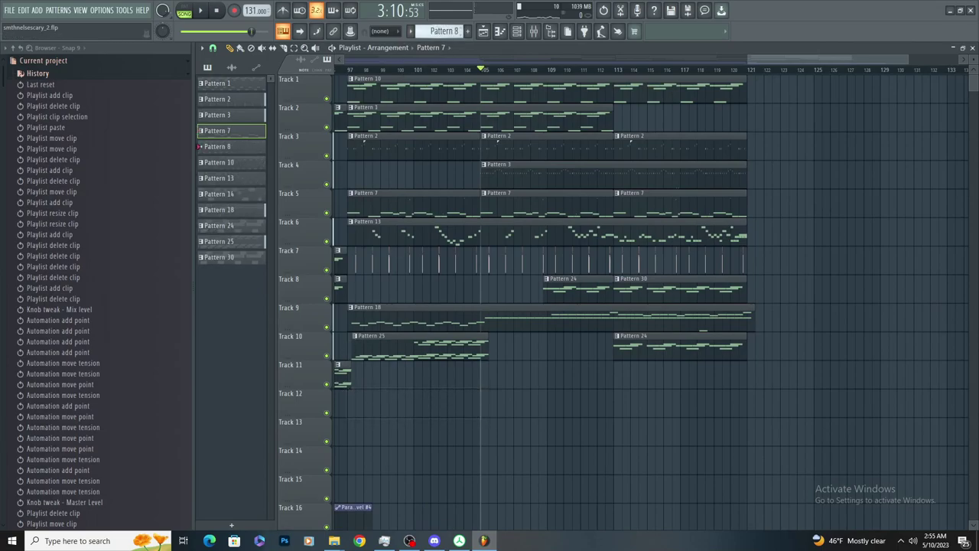
scroll(354, 435, "left", 1)
left_click_drag(367, 428, 608, 441)
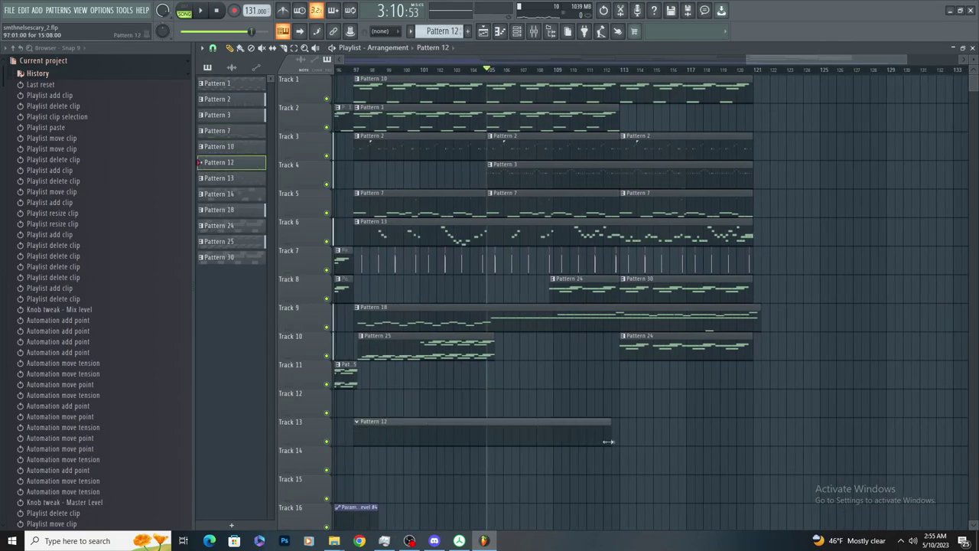
Try pasting the copied notes into Pattern 12's piano roll and undo the paste
left_click(502, 32)
key("ctrl+v")
key("ctrl+z")
Load Fruity Parametric EQ 2 into slot 1 of Xpand!2's mixer track and boost band 5 by about 17.9 dB near 1140 Hz
left_click(517, 32)
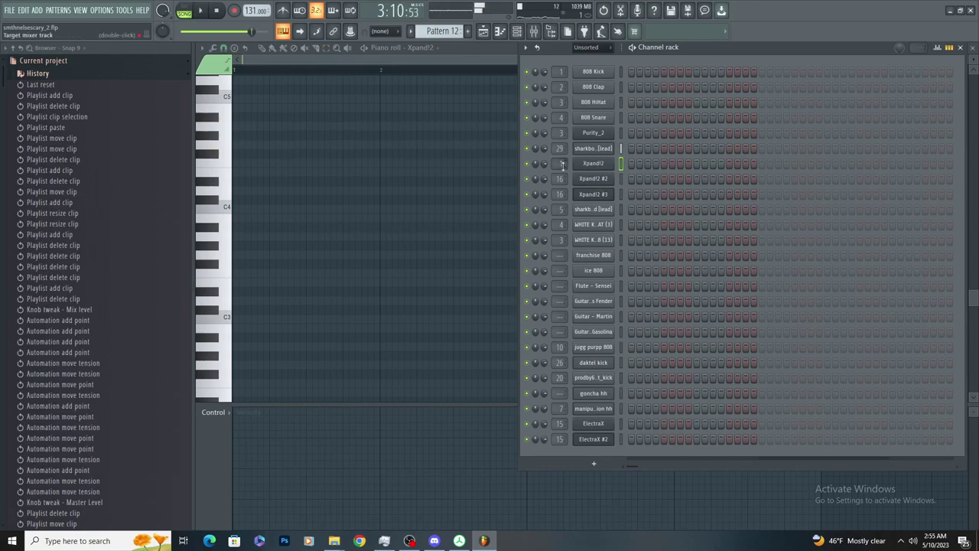
double_click(560, 163)
left_click(910, 79)
left_click(738, 349)
left_click_drag(386, 233, 413, 186)
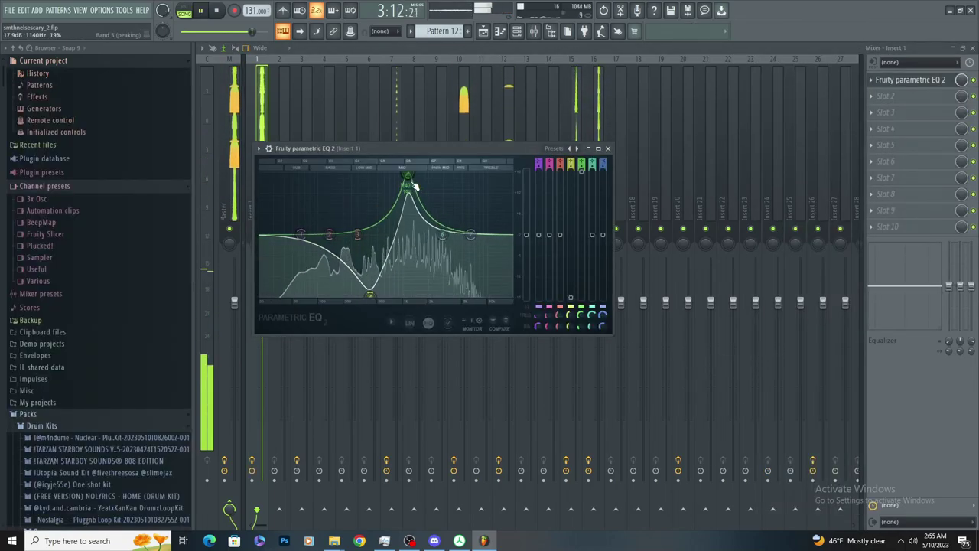
Close the equalizer and create an automation clip for its mix level on Insert 1
left_click(608, 147)
right_click(961, 79)
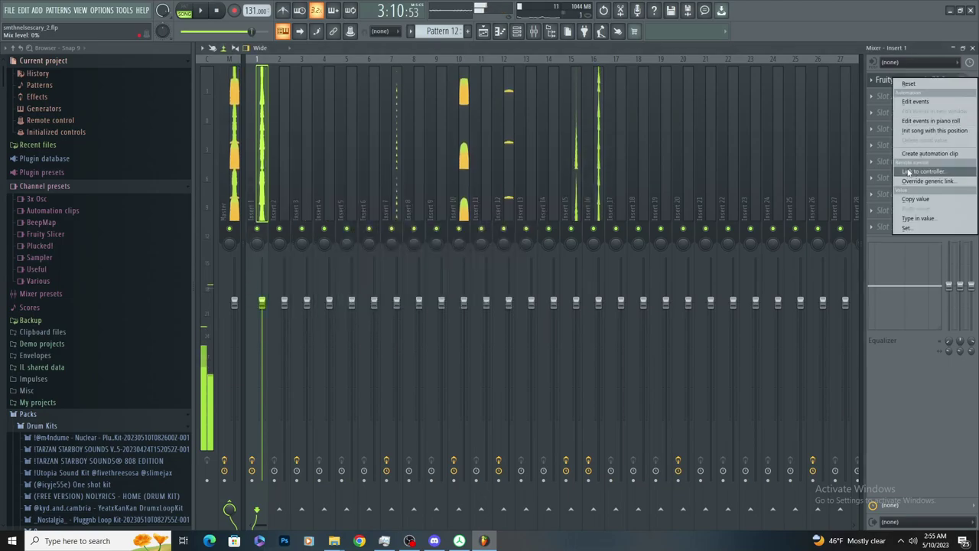
left_click(922, 153)
Load Fruity Stereo Enhancer into slot 2 of Insert 1 and create an automation clip for its mix level at 0%
left_click(887, 97)
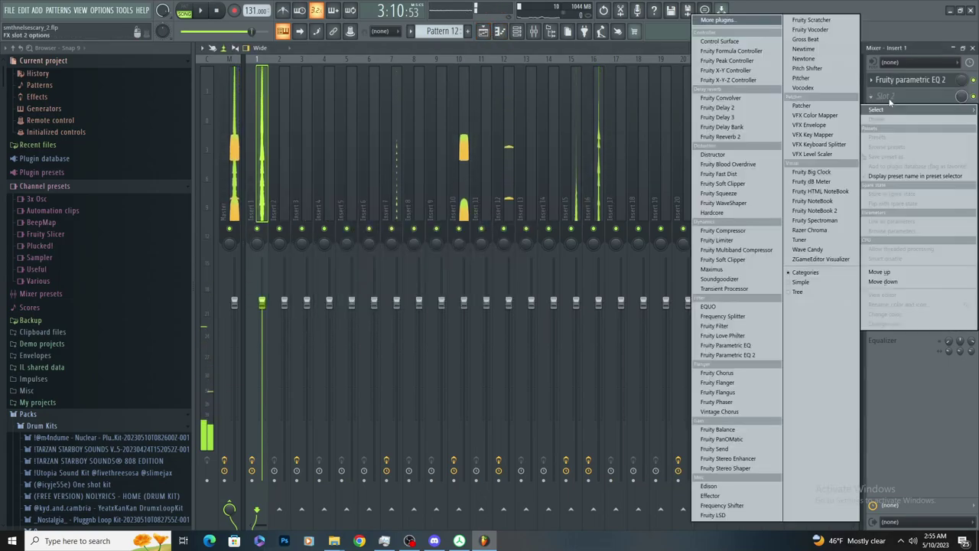
left_click(727, 458)
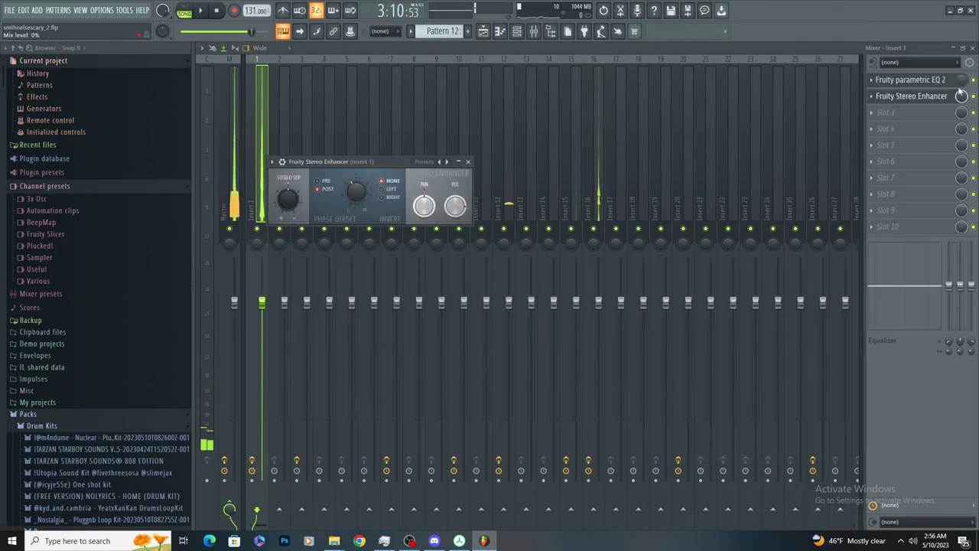
left_click_drag(961, 95, 962, 145)
right_click(962, 96)
left_click(924, 174)
Load Fruity Love Philter into slot 3 and Fruity Parametric EQ 2 into slot 4 of Insert 1, cutting the EQ's lows and highs
left_click(888, 114)
left_click(723, 335)
left_click(886, 128)
left_click(755, 355)
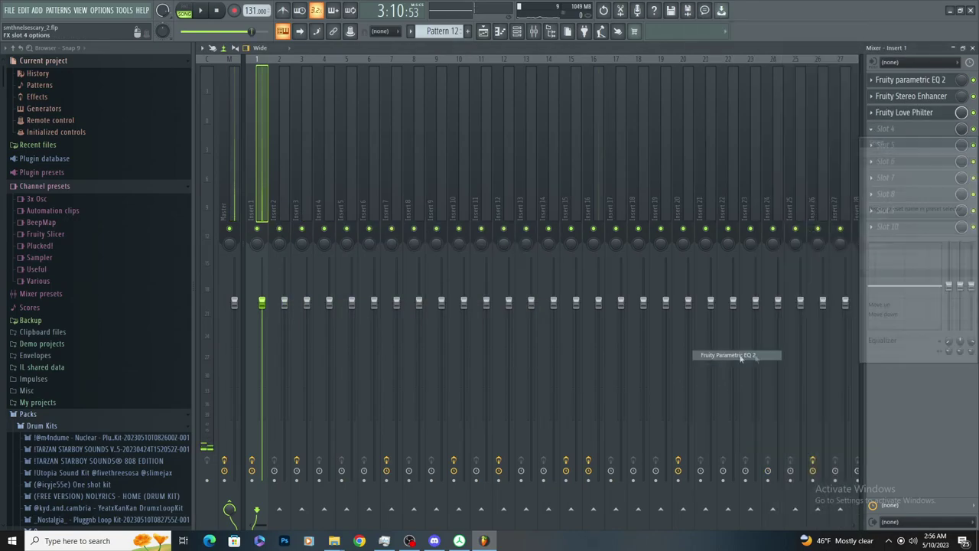
left_click_drag(397, 274, 300, 335)
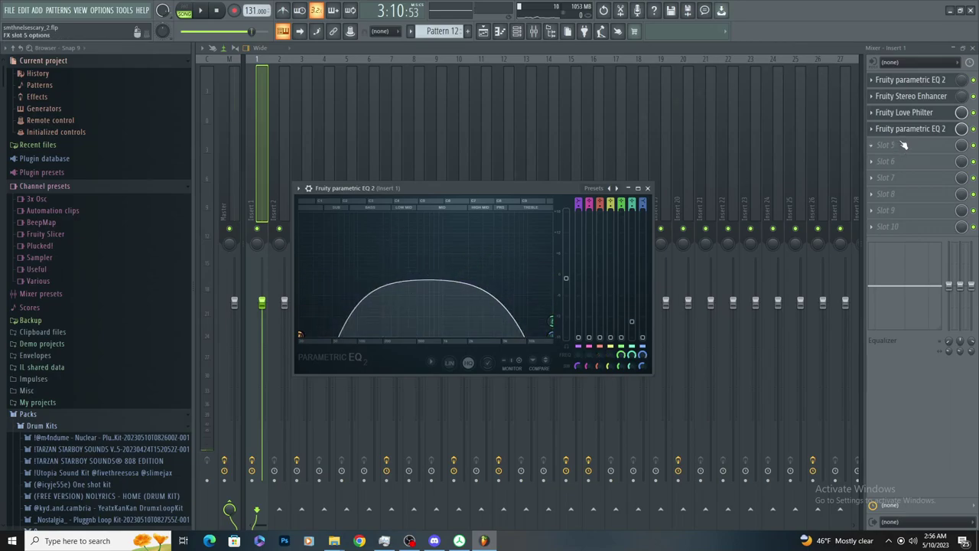
Create mix level automation clips for the slot 4 Parametric EQ 2 and the slot 3 Love Philter on Insert 1
left_click_drag(963, 130, 963, 120)
right_click(964, 130)
left_click(935, 206)
right_click(964, 117)
left_click(927, 195)
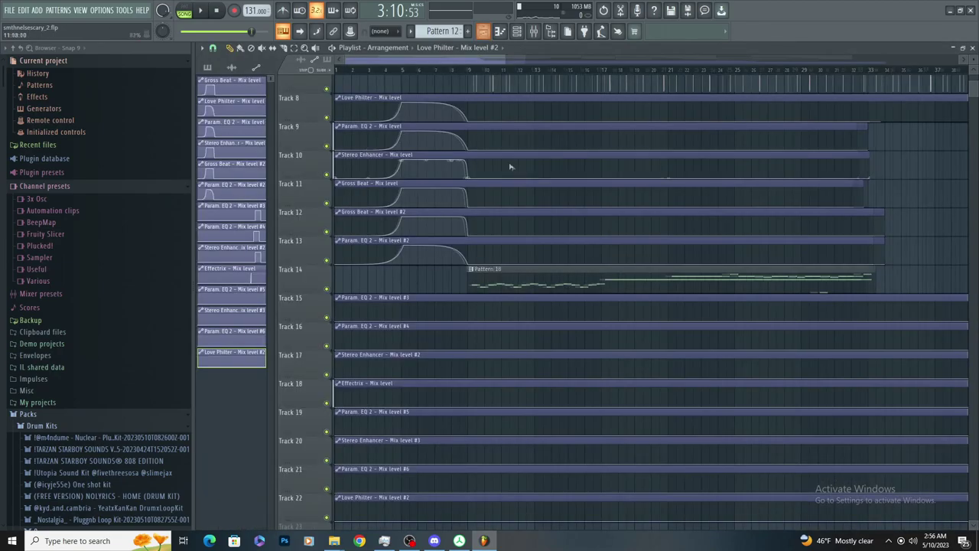
Add points at bar 105 in the Param. EQ 2 #5 and Stereo Enhancer #3 mix level clips so both levels jump up
key("space")
scroll(841, 329, "up", 3)
scroll(843, 347, "down", 2)
key("space")
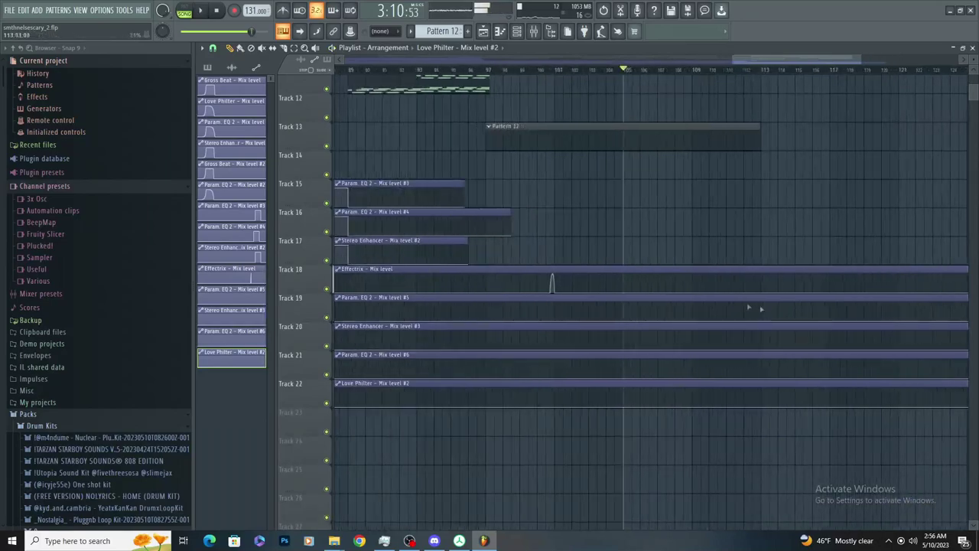
scroll(752, 309, "up", 2)
right_click(481, 321)
right_click(478, 304)
key("space")
key("space")
right_click(481, 349)
right_click(478, 331)
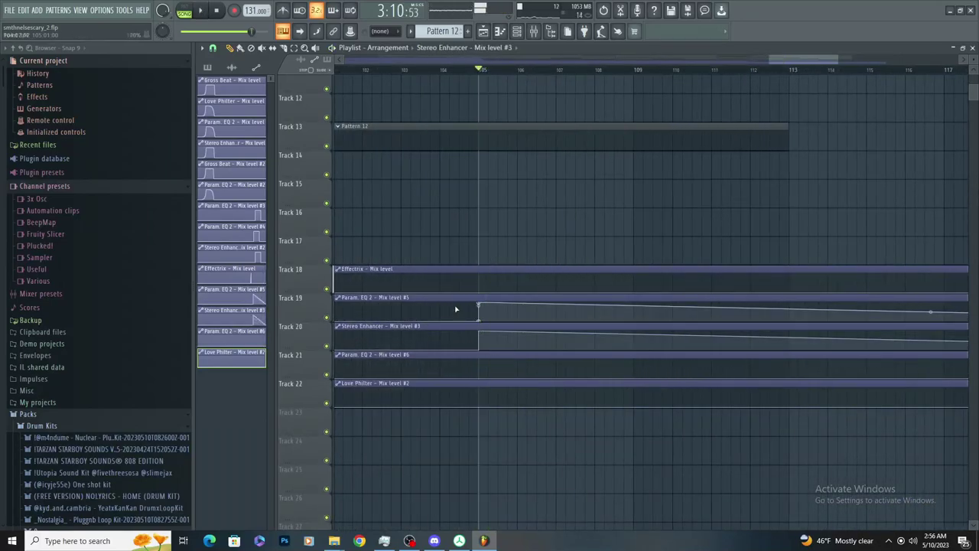
Shape the Param. EQ 2 #5 and Stereo Enhancer #3 automation into curved falls that reach zero at bar 113
key("space")
scroll(528, 342, "down", 3)
left_click_drag(527, 341, 642, 360)
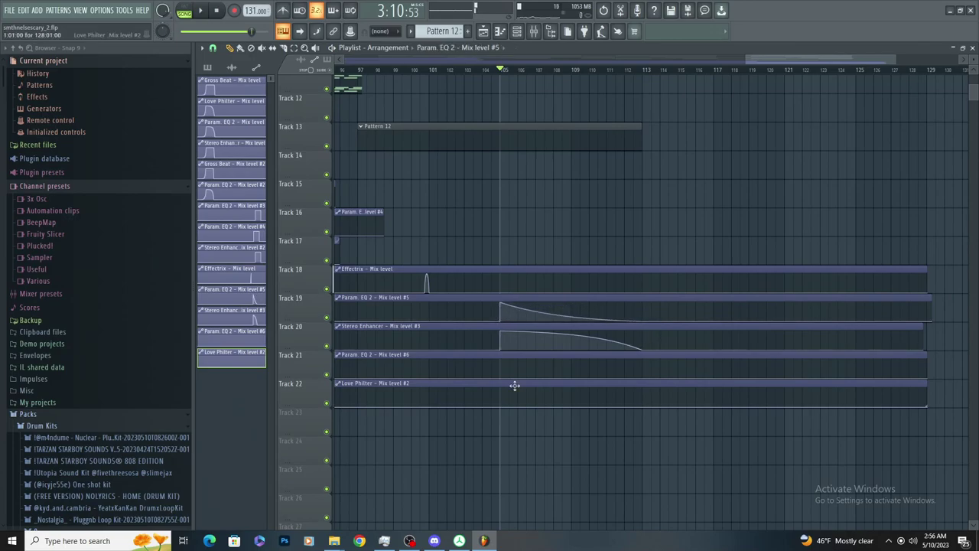
Shape the Param. EQ 2 #6 and Love Philter #2 automation into curved rises from bar 105 to a peak at bar 107
left_click_drag(501, 386, 538, 364)
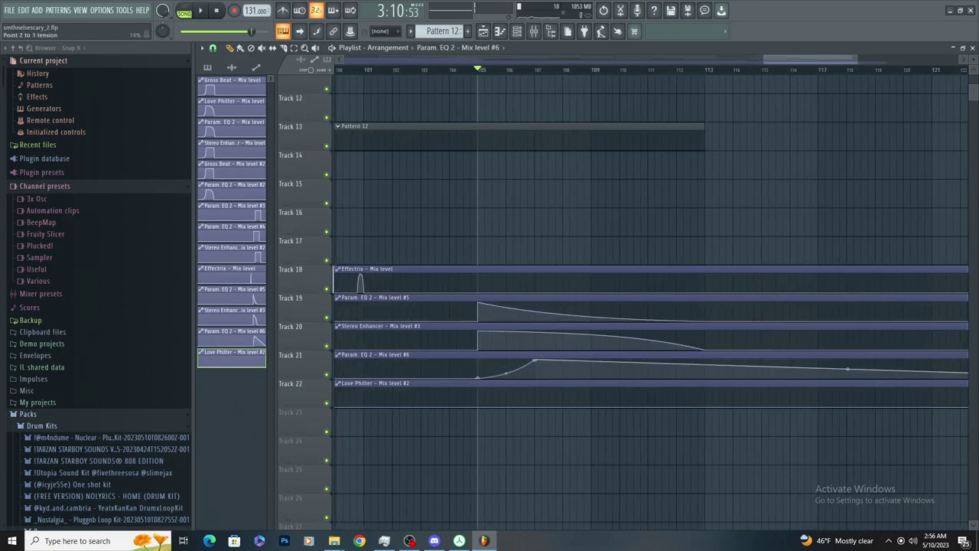
right_click(538, 388)
key("space")
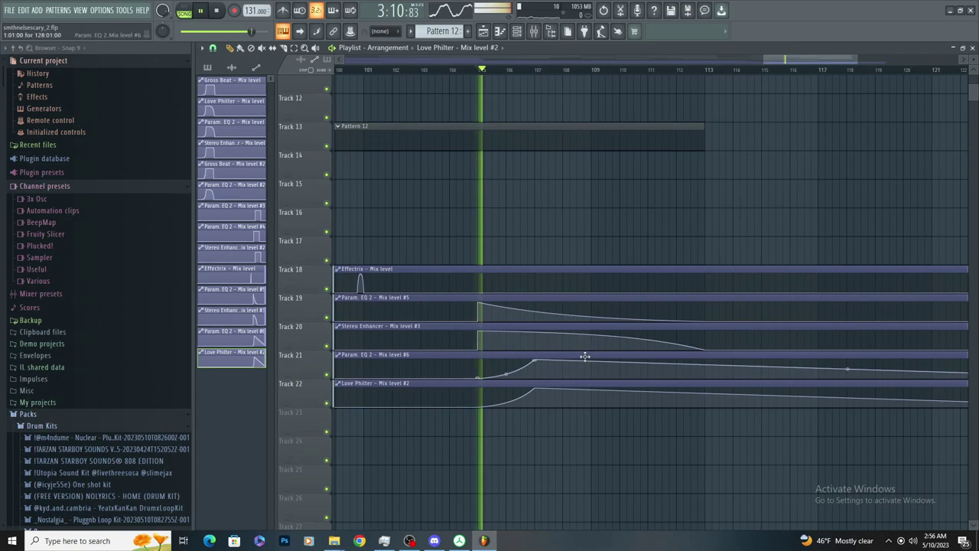
Try adding points at bar 113 that bring the Love Philter #2 and Param. EQ 2 #6 curves down to zero
right_click(706, 407)
key("space")
right_click(708, 397)
key("ctrl+z")
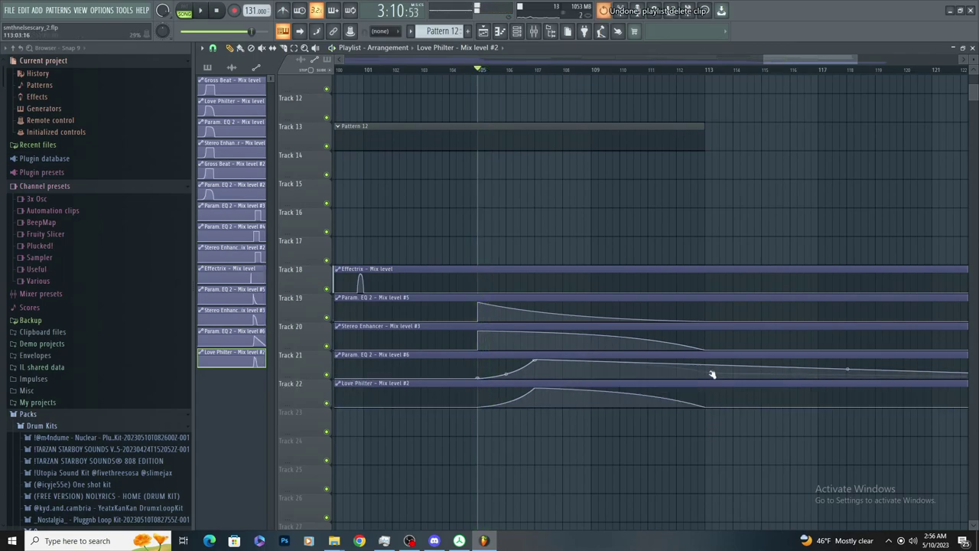
right_click(708, 377)
key("space")
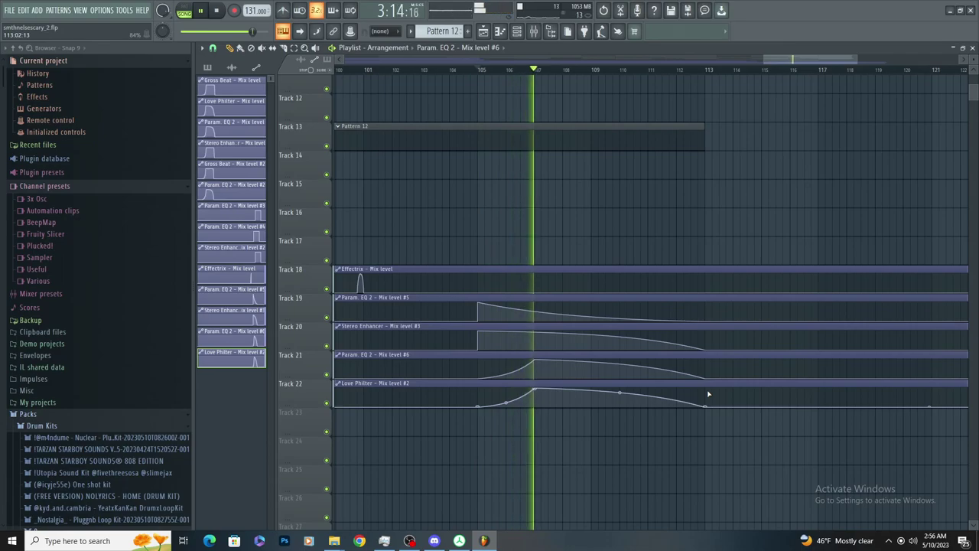
key("ctrl+z")
key("ctrl+z")
Peak the Love Philter #2 curve at bar 109 and bring it and Param. EQ 2 #6 down to zero at bar 113
scroll(505, 355, "up", 3)
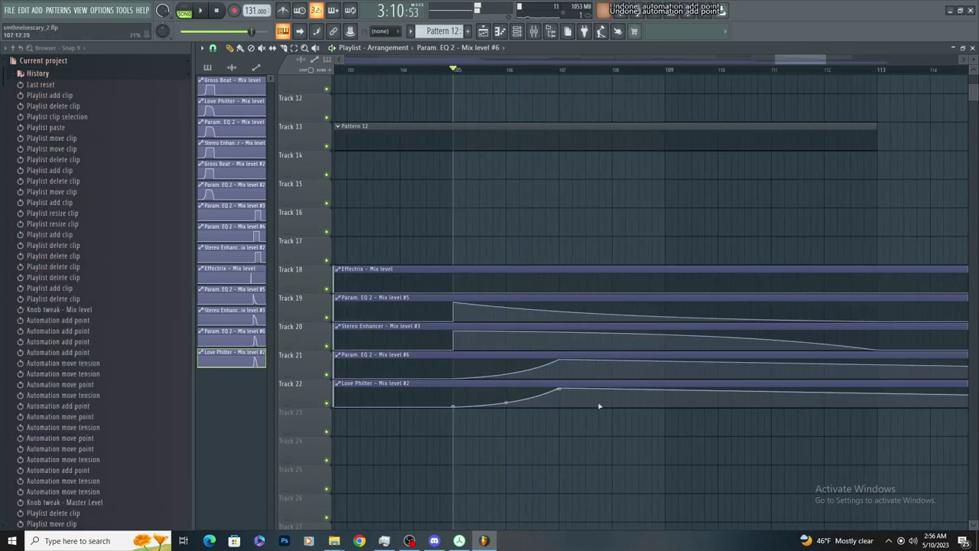
key("space")
key("space")
key("space")
left_click_drag(877, 393, 877, 418)
key("space")
key("space")
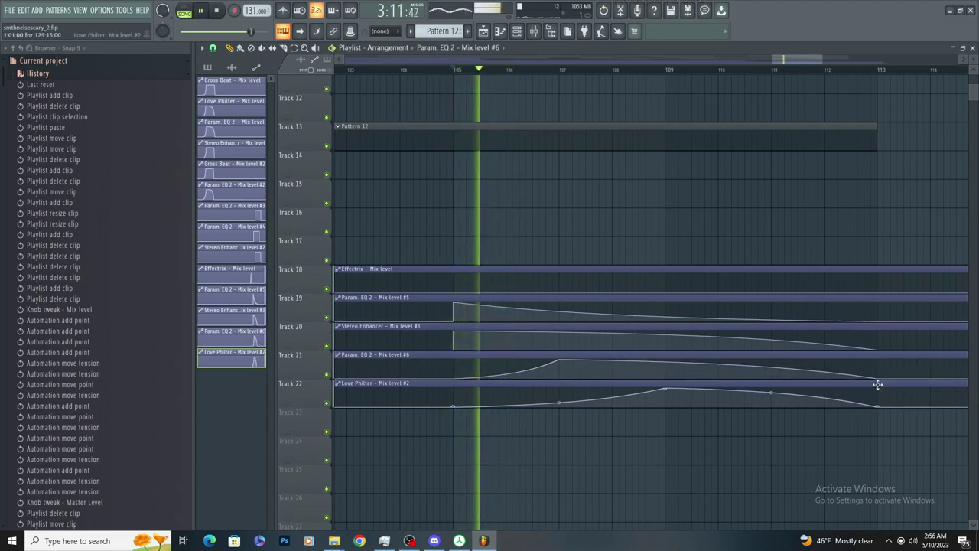
Bend the Param. EQ 2 #5 fall between bars 105 and 113 into an outward curve and play the section back
key("space")
key("space")
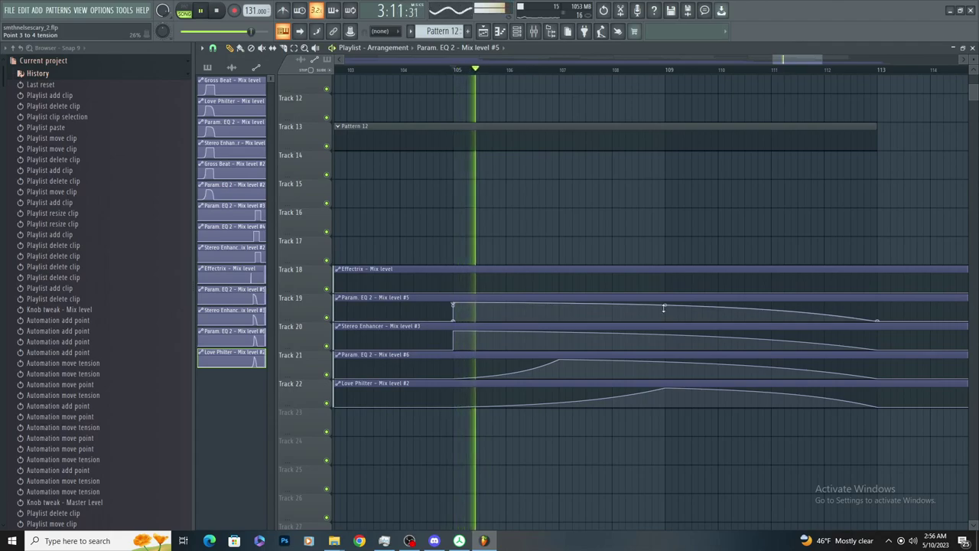
scroll(638, 316, "down", 2, "ctrl")
scroll(638, 287, "down", 3, "ctrl")
scroll(619, 291, "up", 2, "ctrl")
scroll(624, 309, "down", 2, "ctrl")
scroll(624, 309, "up", 2, "ctrl")
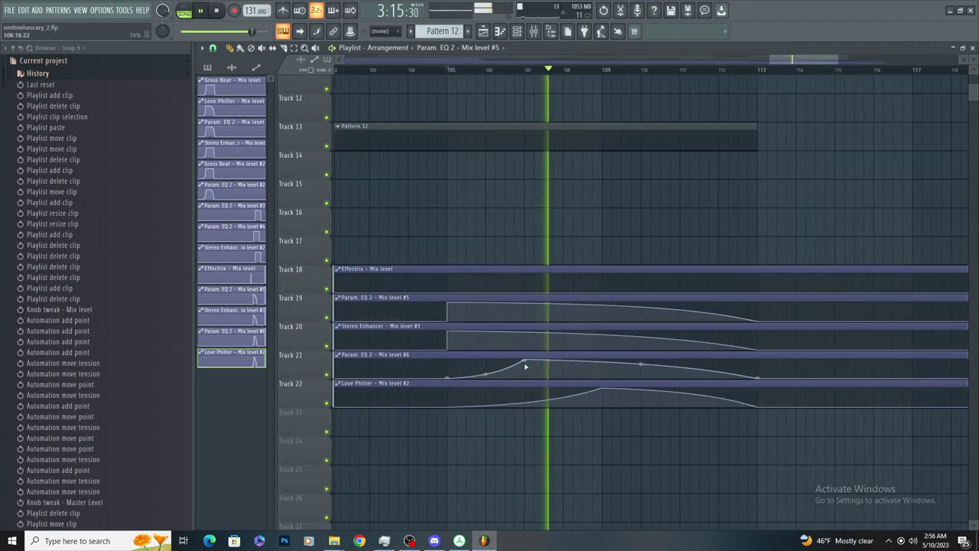
scroll(529, 363, "down", 3, "ctrl")
scroll(536, 356, "up", 2, "ctrl")
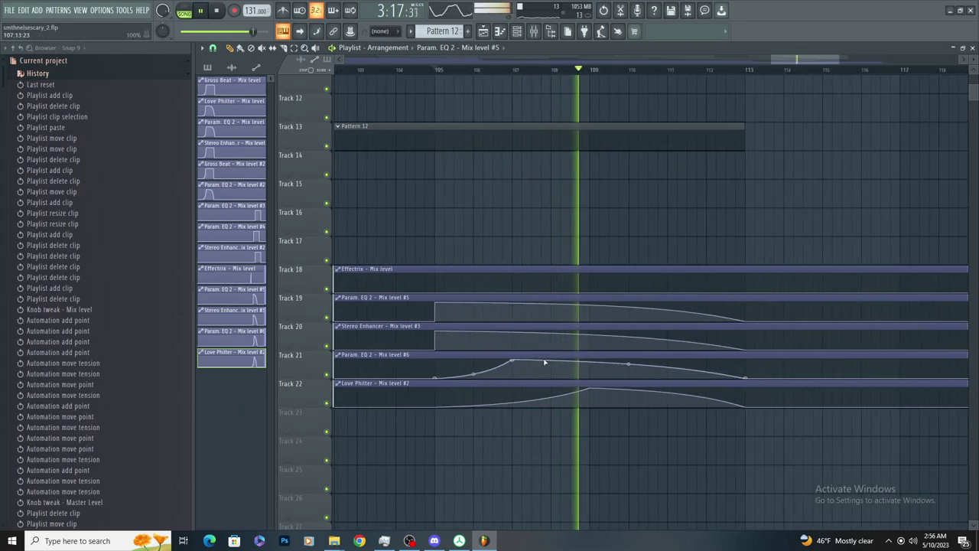
scroll(561, 338, "down", 3, "ctrl")
scroll(565, 322, "up", 1)
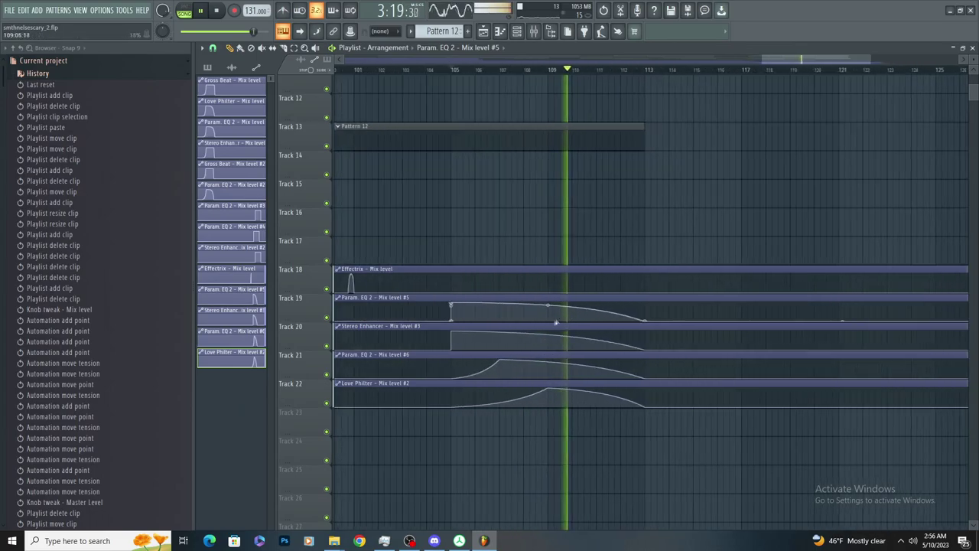
Restart playback from bar 109 and select Insert 16 in the mixer
scroll(559, 321, "down", 3)
scroll(612, 199, "up", 4)
scroll(563, 80, "up", 1)
left_click(556, 70)
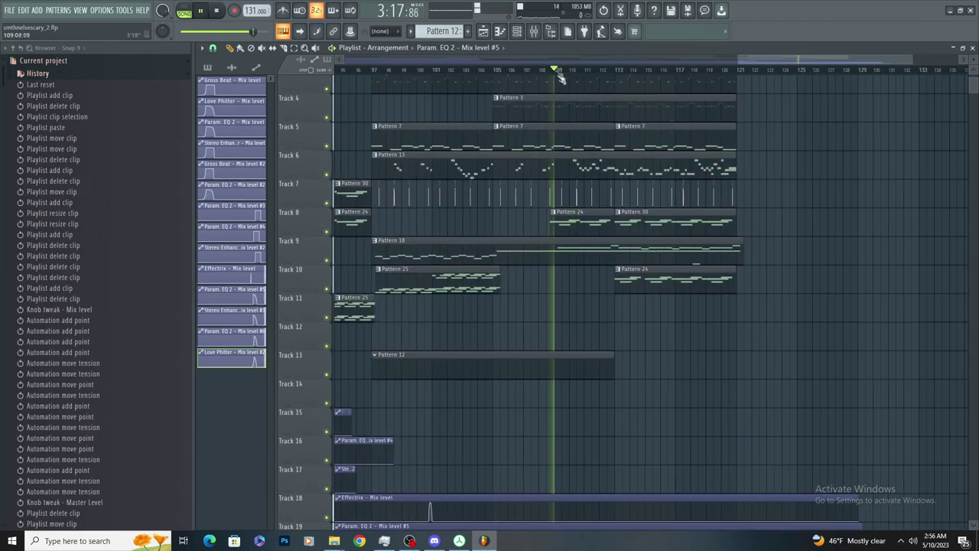
left_click(535, 32)
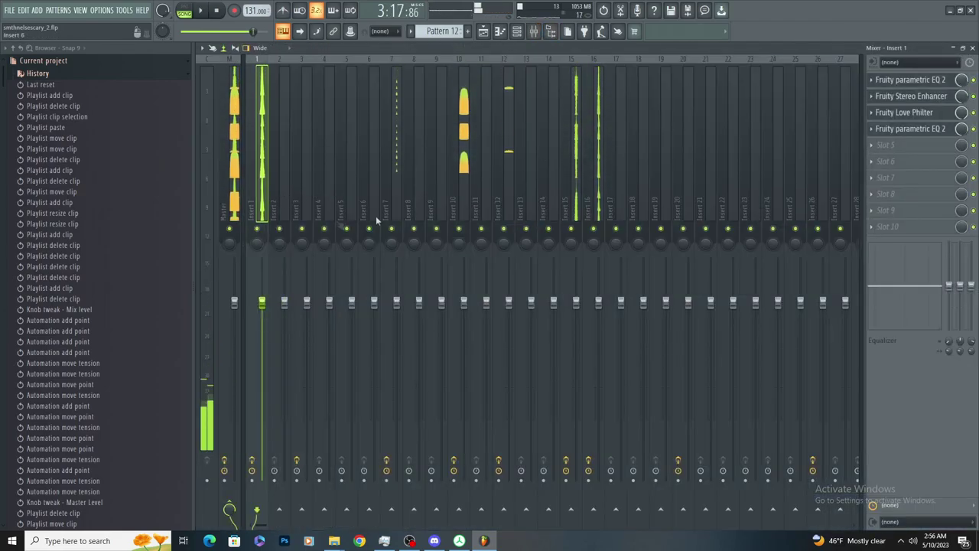
left_click(579, 212)
left_click(596, 214)
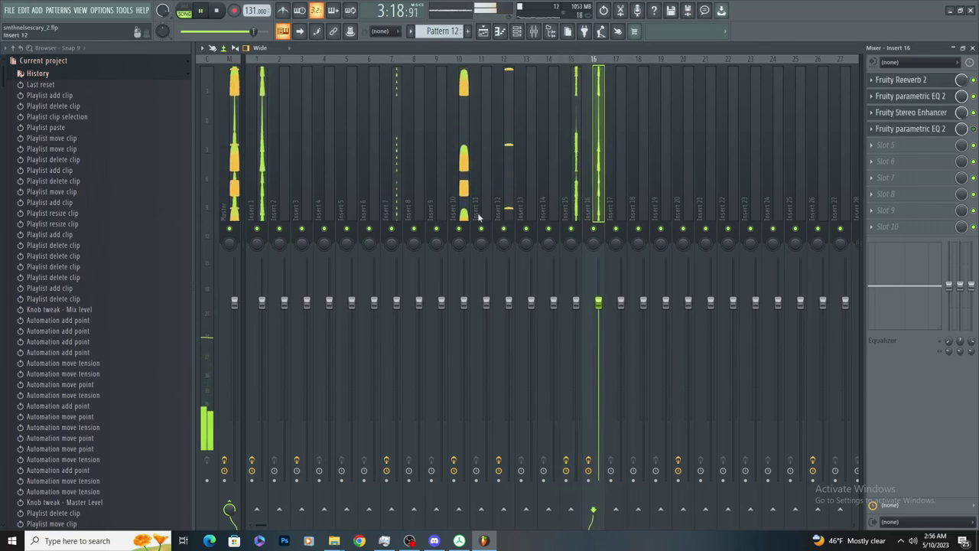
left_click(259, 178)
left_click(598, 204)
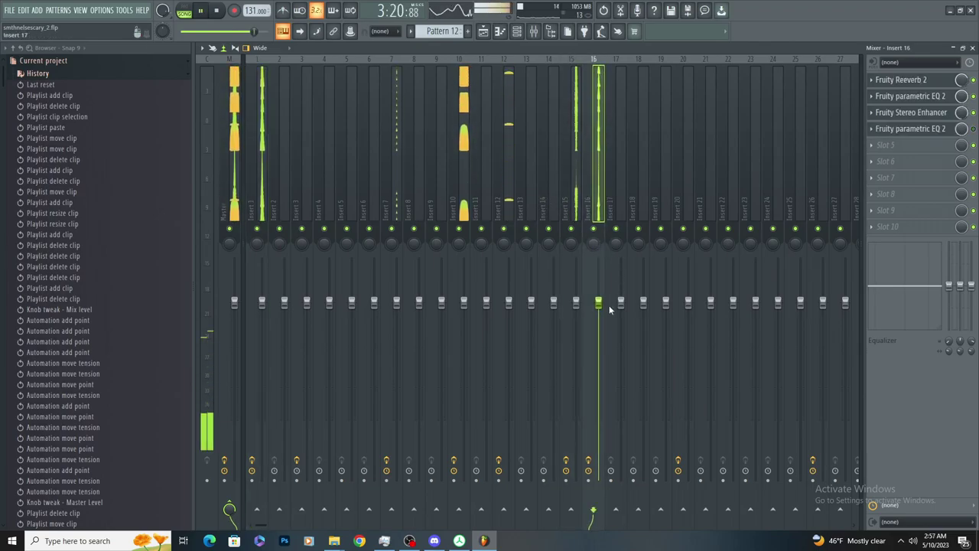
Load Fruity Parametric EQ 2 into slot 5 of Insert 16 and cut its low frequencies
left_click(895, 144)
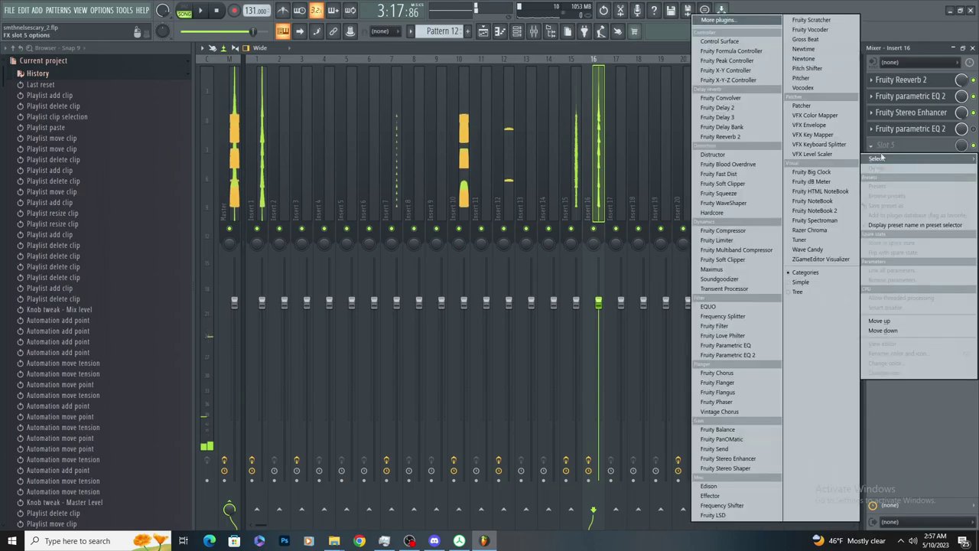
left_click(730, 355)
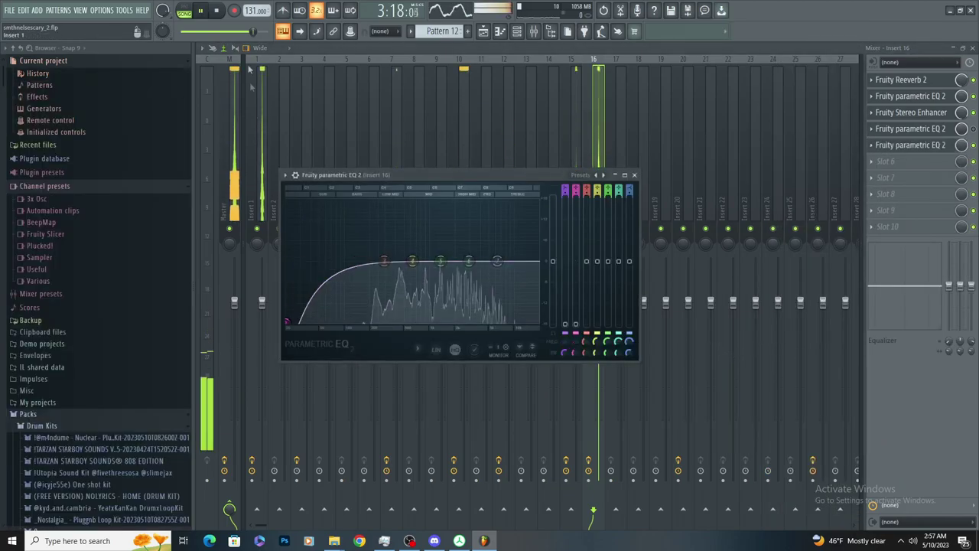
left_click_drag(412, 261, 345, 319)
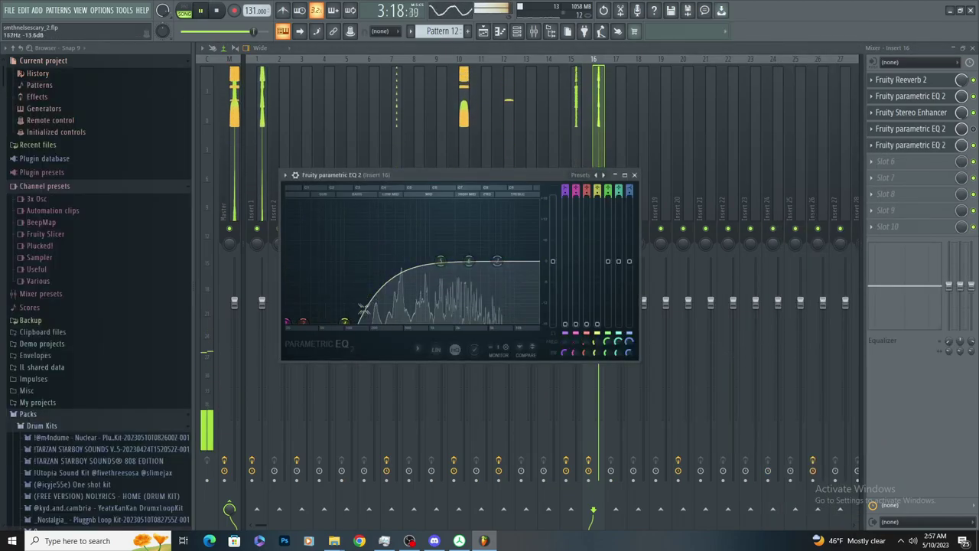
key("space")
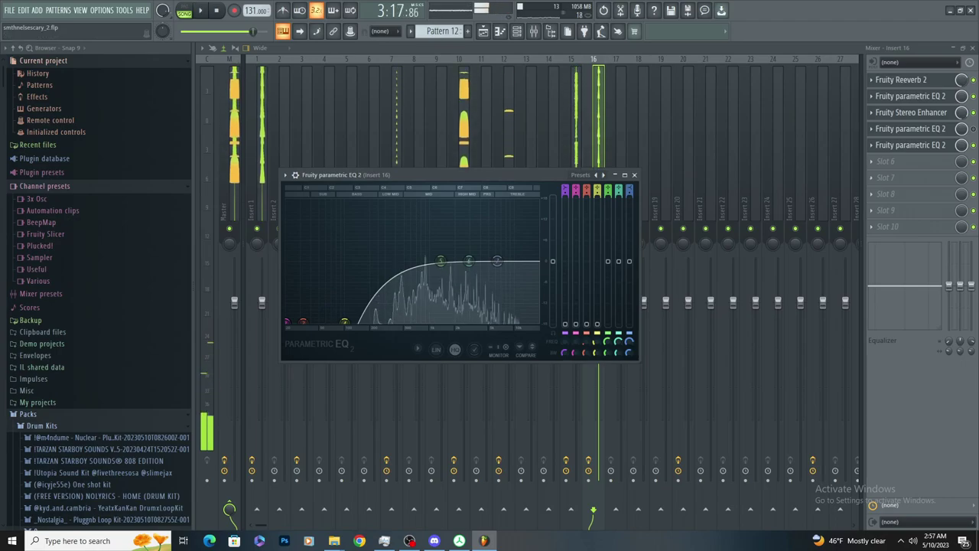
left_click(634, 175)
key("space")
Load Fruity Parametric EQ 2 into slot 4 of Insert 29, cut its lows, dip its mids and lower its main level
scroll(627, 184, "down", 5)
left_click(573, 170)
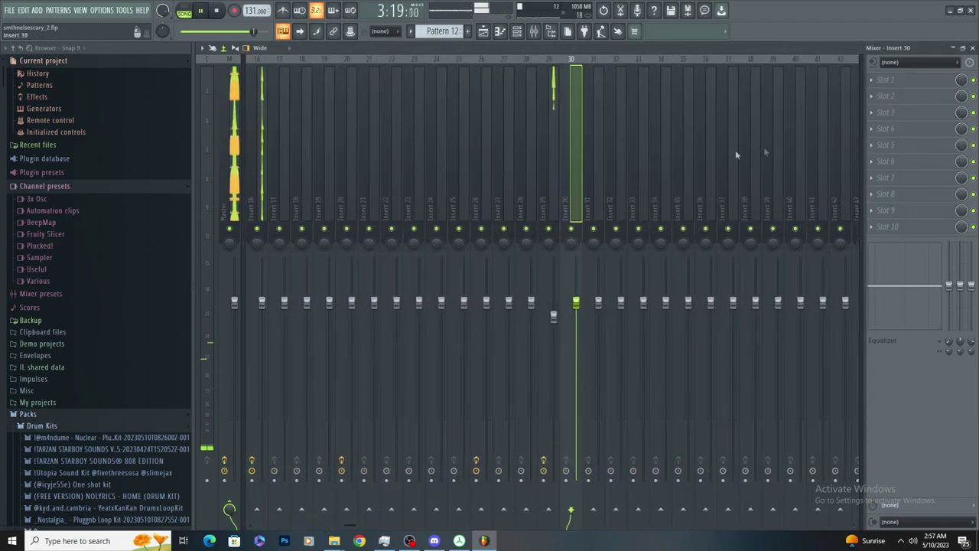
left_click(553, 130)
left_click(886, 129)
left_click(763, 359)
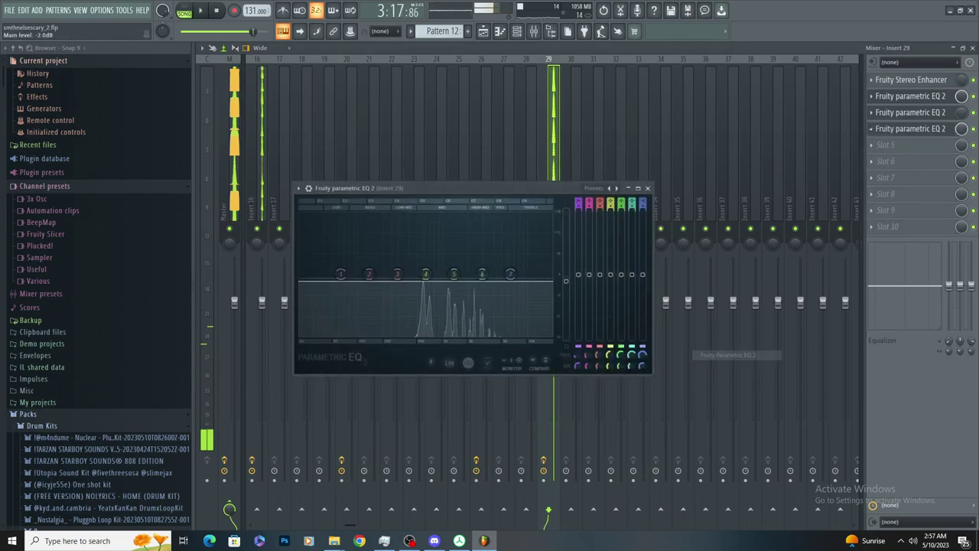
left_click_drag(362, 294, 327, 336)
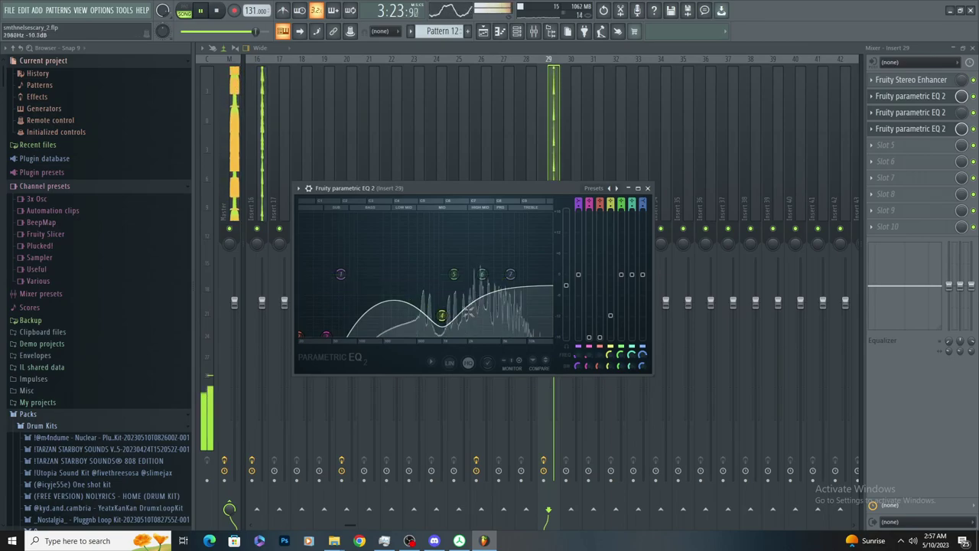
Create a mix level automation clip for the slot 4 EQ on Insert 29 and raise it to full between bars 109 and 113
right_click(962, 130)
left_click(918, 208)
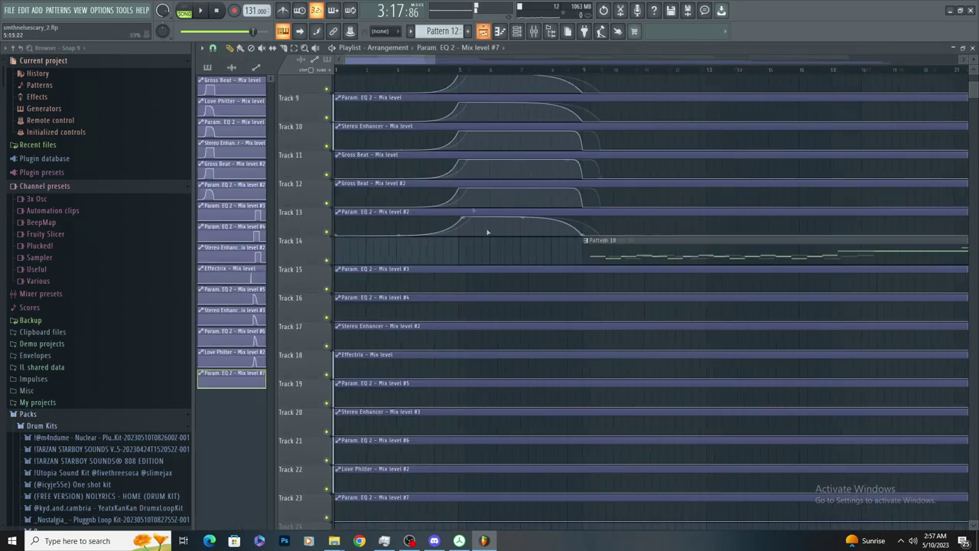
scroll(699, 390, "down", 2)
scroll(742, 435, "down", 2)
scroll(833, 437, "up", 5)
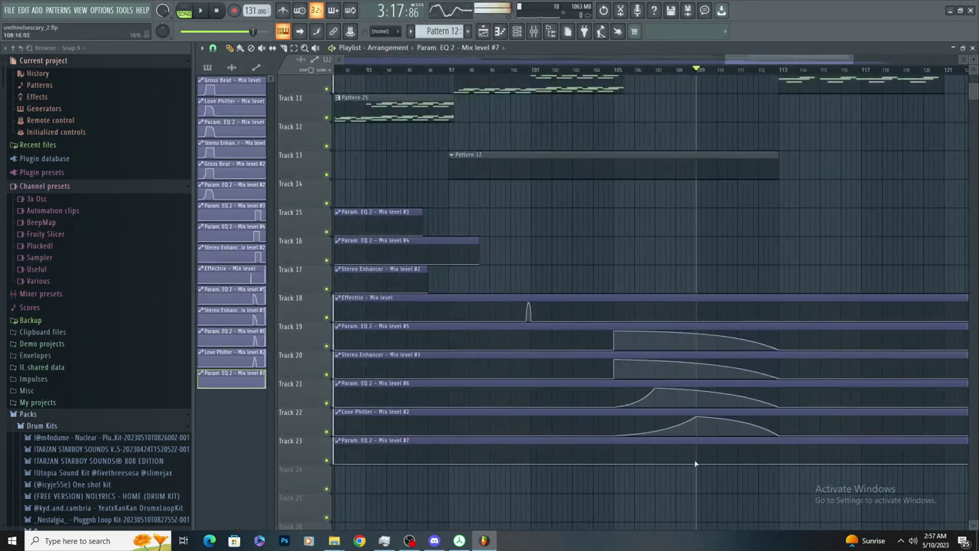
left_click_drag(704, 459, 772, 436)
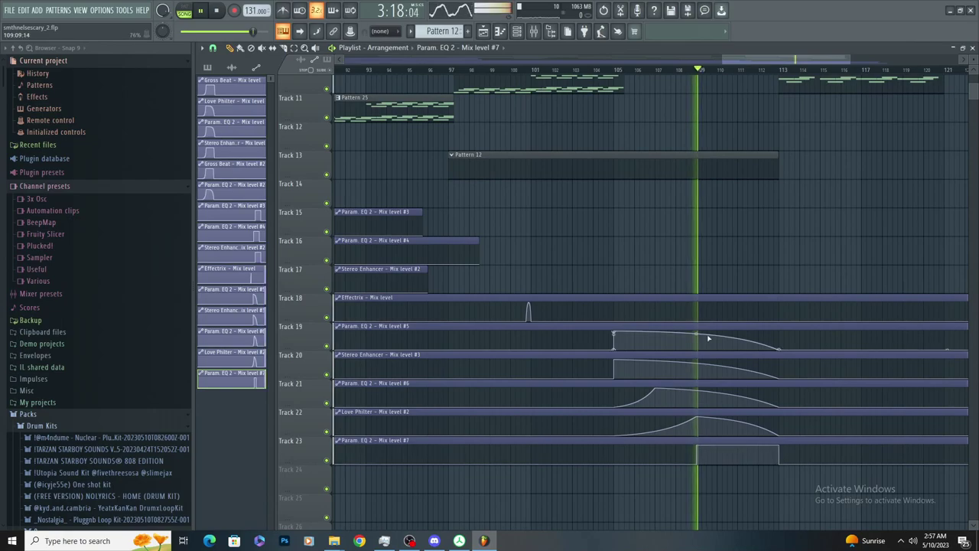
Play back the section leading through bars 105 to 113 to check the new effect automation
scroll(692, 413, "up", 2)
left_click(549, 70)
key("space")
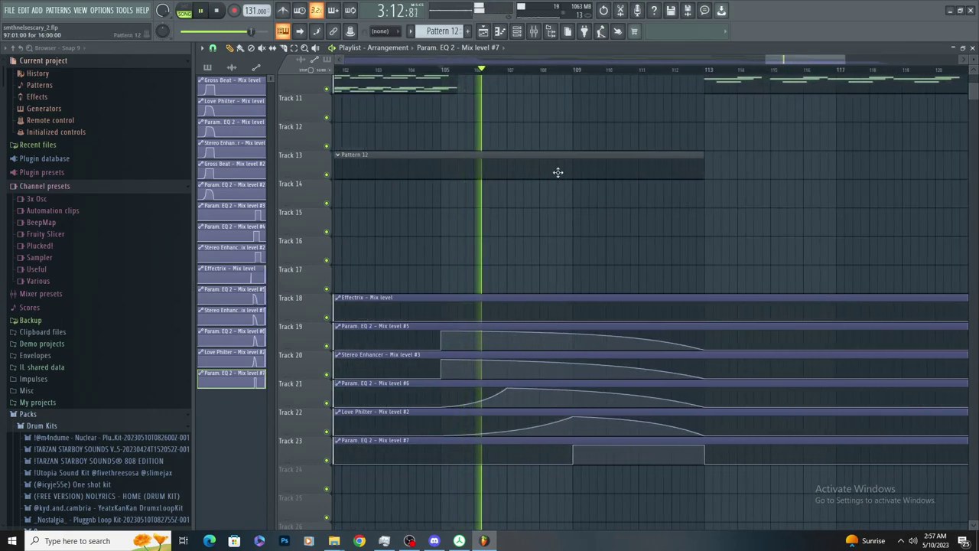
scroll(553, 172, "up", 2)
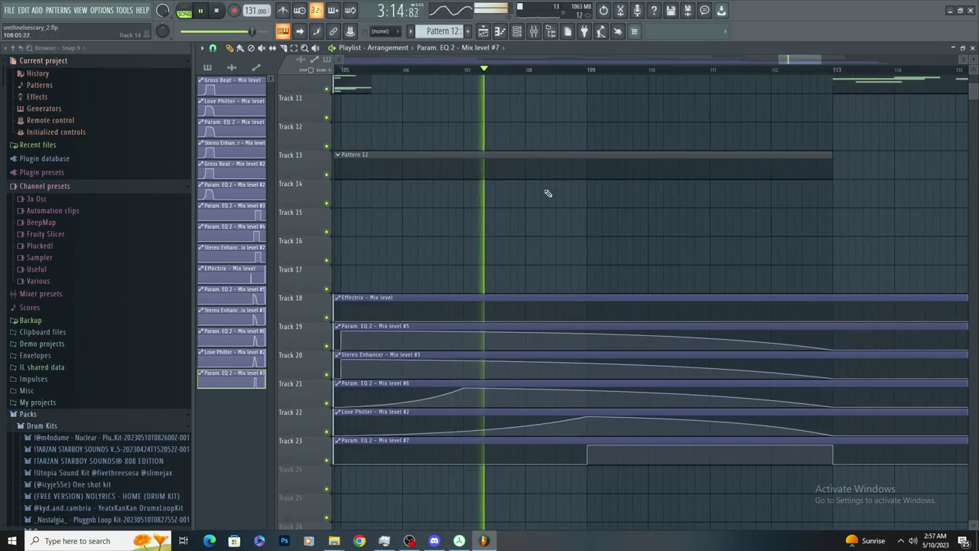
scroll(557, 203, "down", 2)
scroll(567, 206, "up", 2)
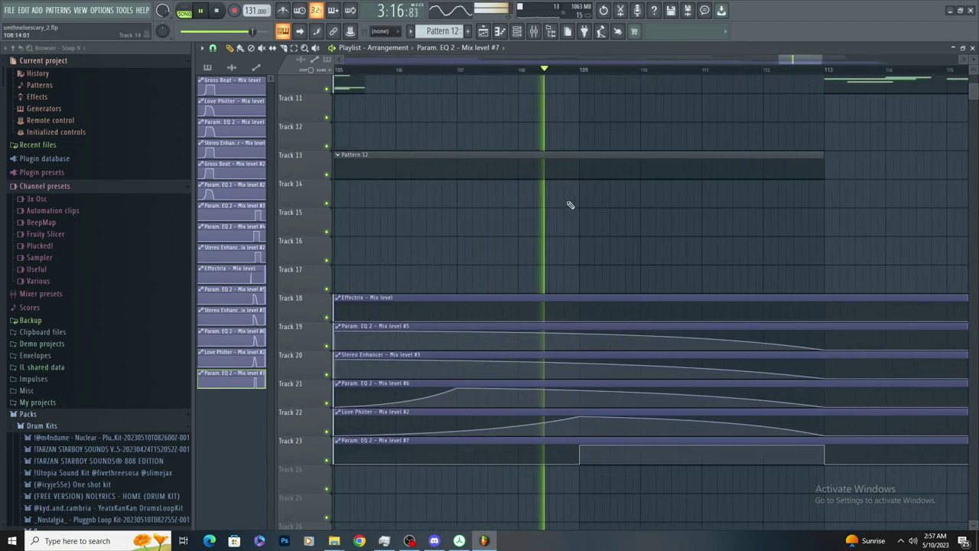
scroll(560, 215, "down", 3)
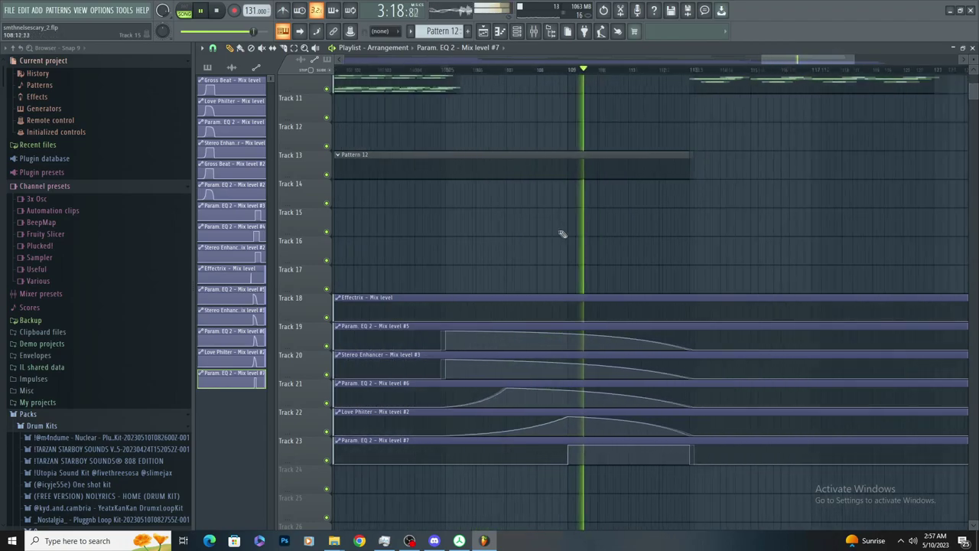
scroll(574, 262, "down", 5)
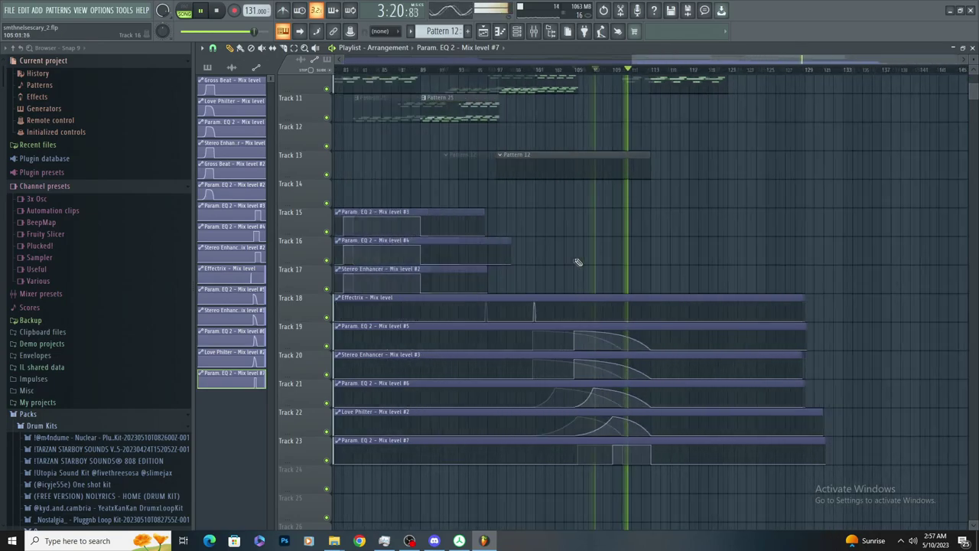
Move the six intro automation clips from Tracks 8–13 down to Tracks 24–29
scroll(691, 218, "up", 4)
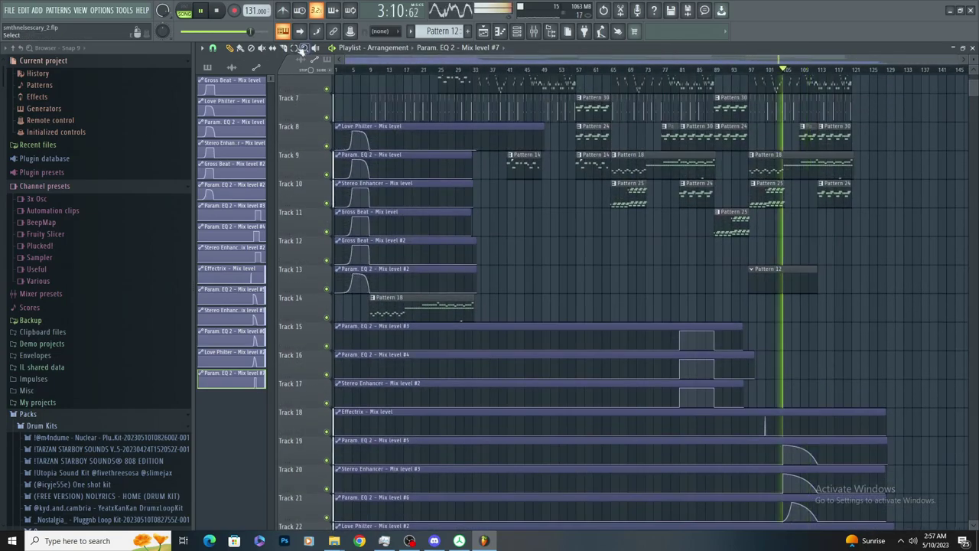
left_click_drag(438, 136, 338, 293)
left_click_drag(363, 123, 296, 415)
left_click(612, 523)
right_click(614, 526)
scroll(542, 410, "down", 3)
left_click(544, 262)
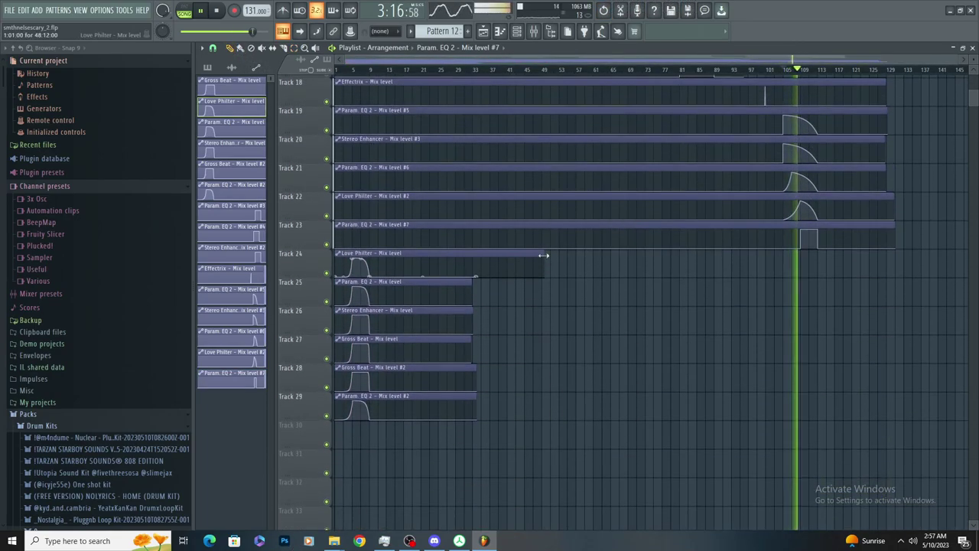
Extend the six automation clips on Tracks 24–29 past bar 145
left_click_drag(542, 256, 968, 264)
left_click_drag(455, 282, 968, 283)
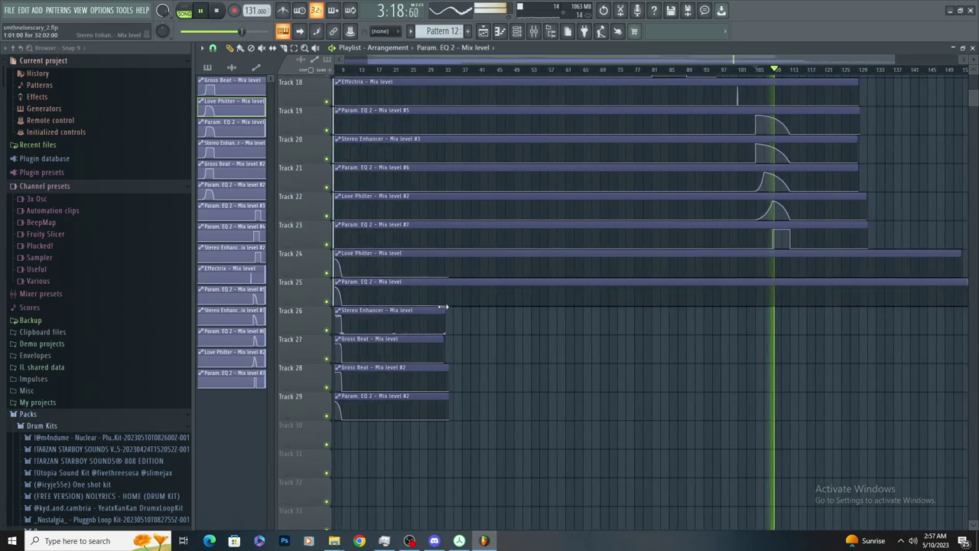
left_click_drag(446, 306, 968, 308)
left_click_drag(425, 339, 968, 341)
left_click_drag(420, 367, 968, 369)
left_click_drag(427, 396, 968, 397)
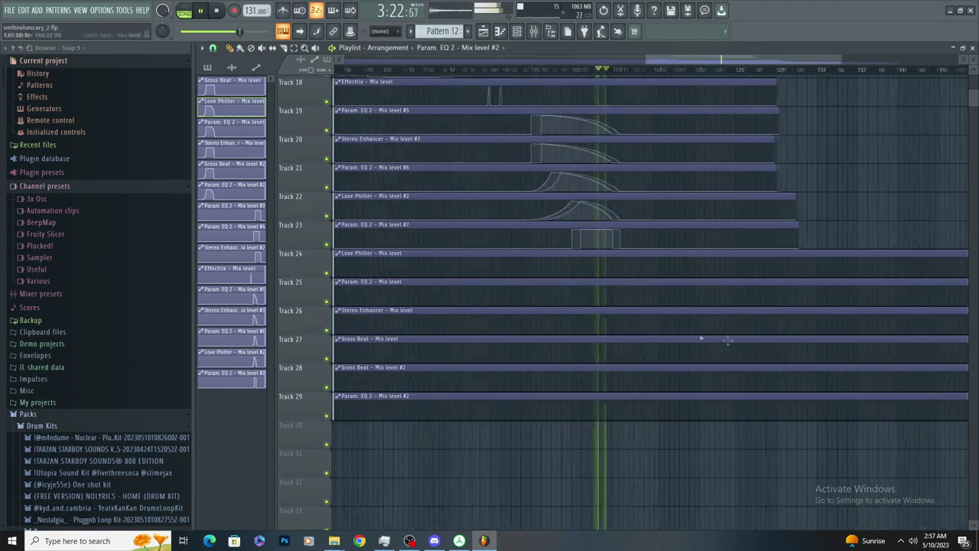
Find Fruity Love Philter among the effect plugins and load it into slot 8 of the Master
key("F9")
left_click(233, 164)
left_click(884, 196)
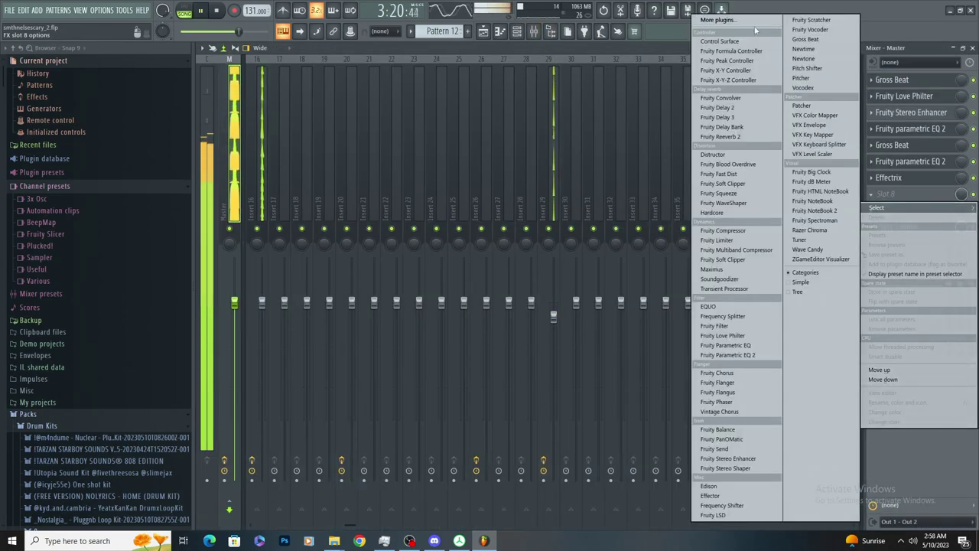
left_click(730, 21)
type("lo")
double_click(416, 56)
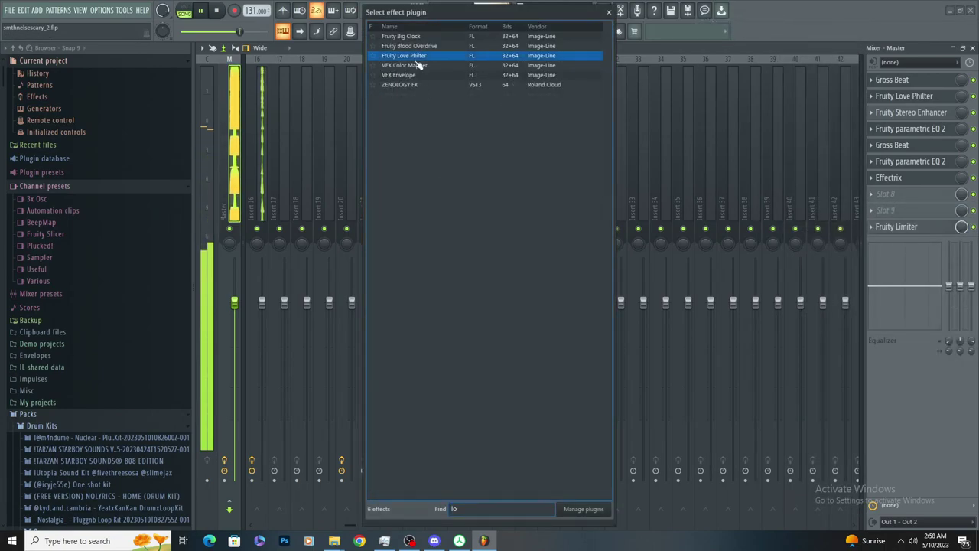
Create an automation clip for the mix level of Fruity Love Philter in Master slot 8
key("space")
left_click(936, 195)
right_click(961, 194)
left_click(924, 275)
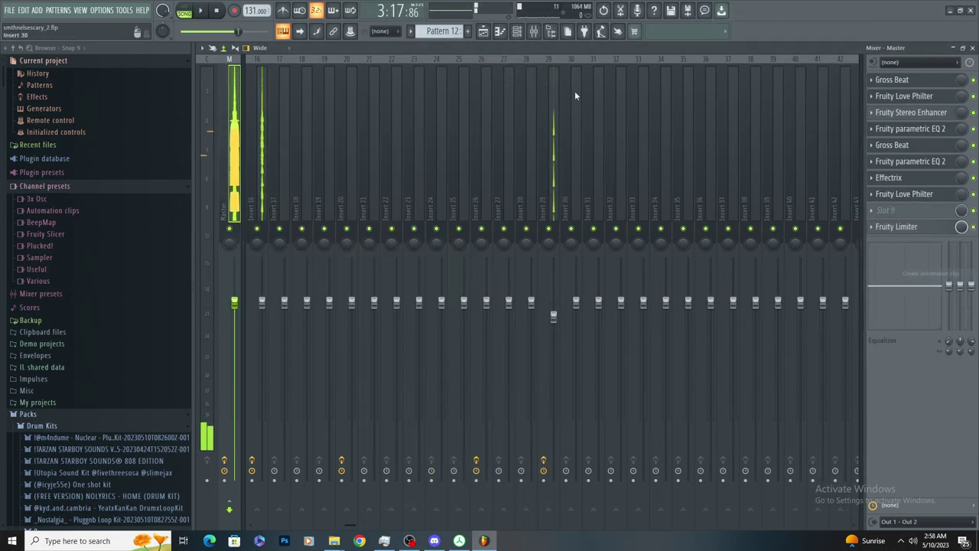
key("space")
left_click(484, 32)
scroll(511, 395, "down", 6)
scroll(879, 425, "up", 7)
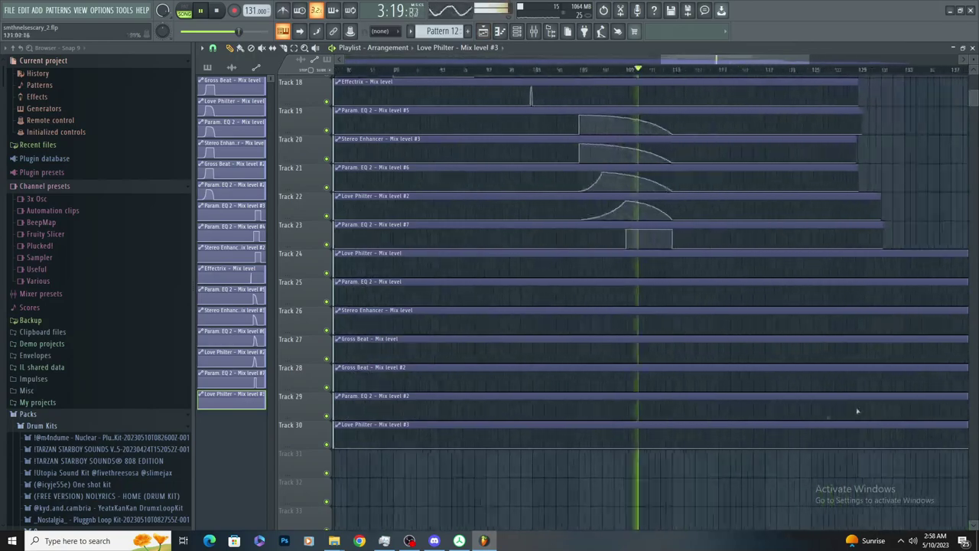
Shape the Love Philter mix automation on Track 30 into a curved bump rising just after bar 112 and falling at bar 113
right_click(531, 421)
key("ctrl+z")
right_click(620, 445)
left_click(641, 479)
right_click(640, 480)
left_click_drag(577, 434, 577, 429)
scroll(577, 429, "down", 3)
left_click(671, 495)
right_click(671, 496)
key("space")
scroll(549, 67, "up", 2)
left_click(545, 69)
key("space")
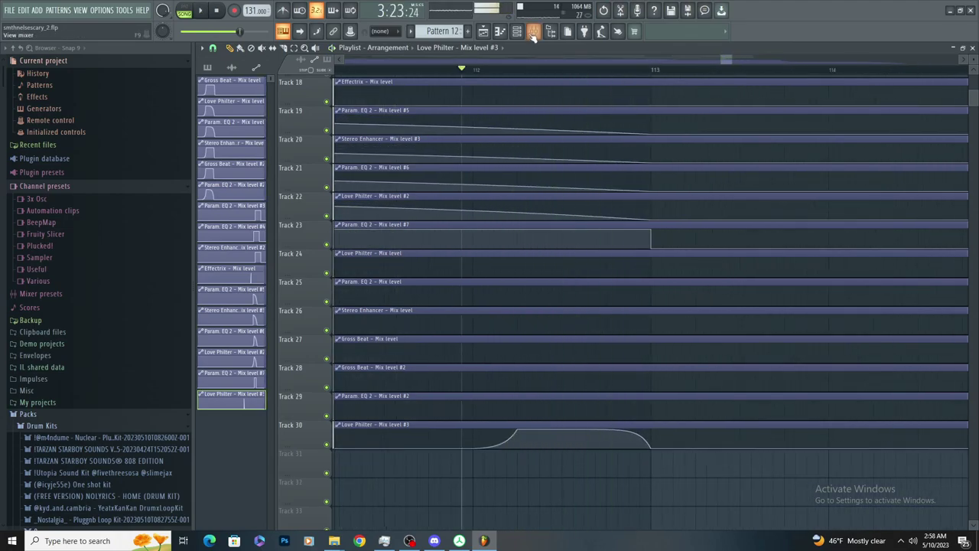
Play back the transition into bar 113 to check the Love Philter automation
key("F9")
left_click(903, 214)
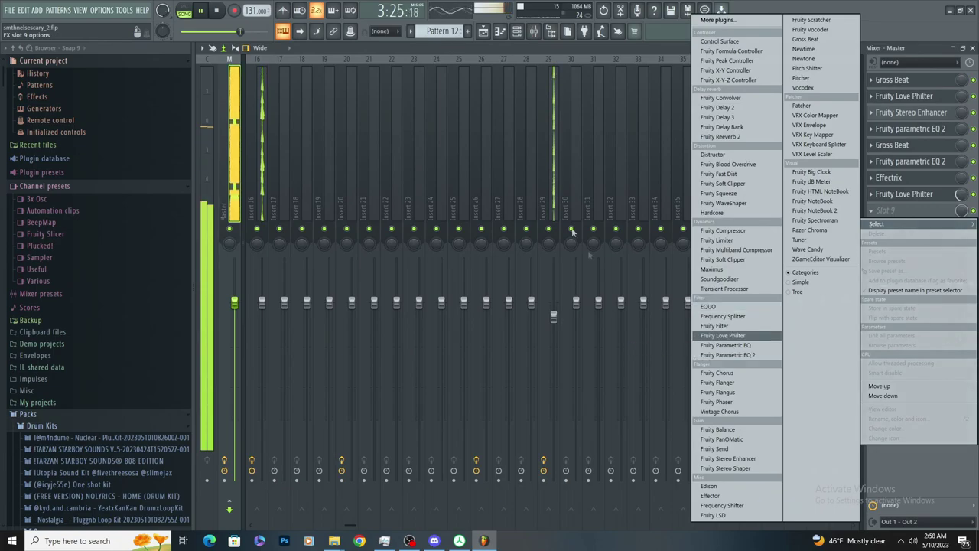
left_click(587, 249)
scroll(545, 174, "left", 5)
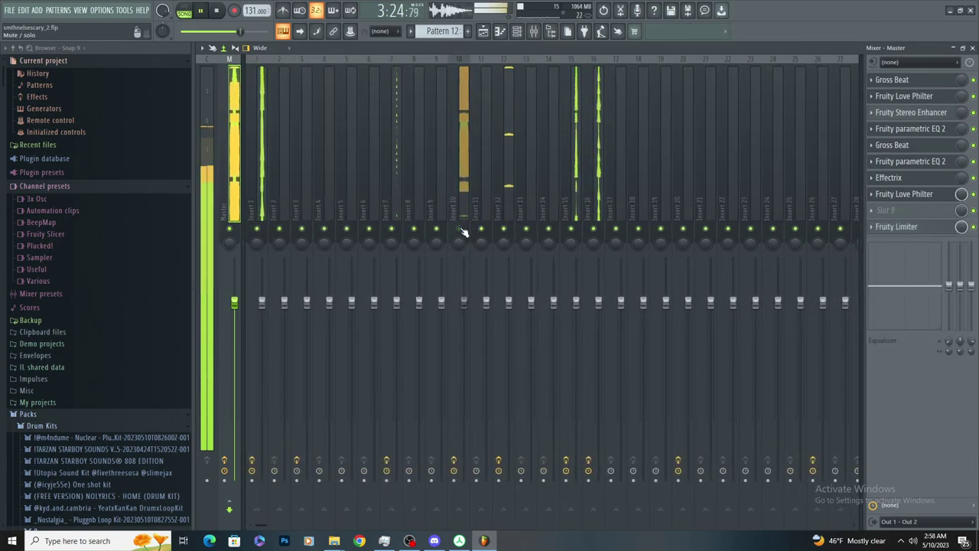
key("F5")
key("space")
key("space")
key("space")
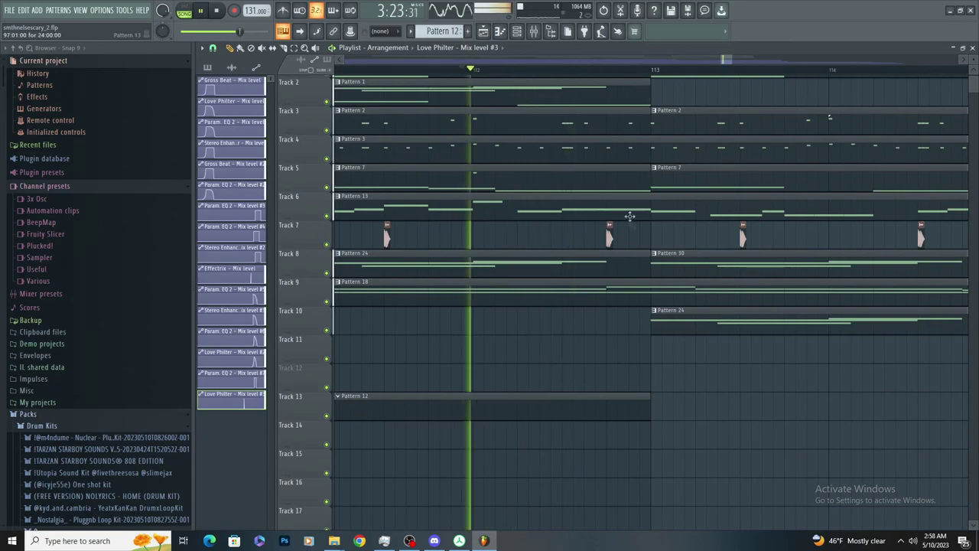
key("space")
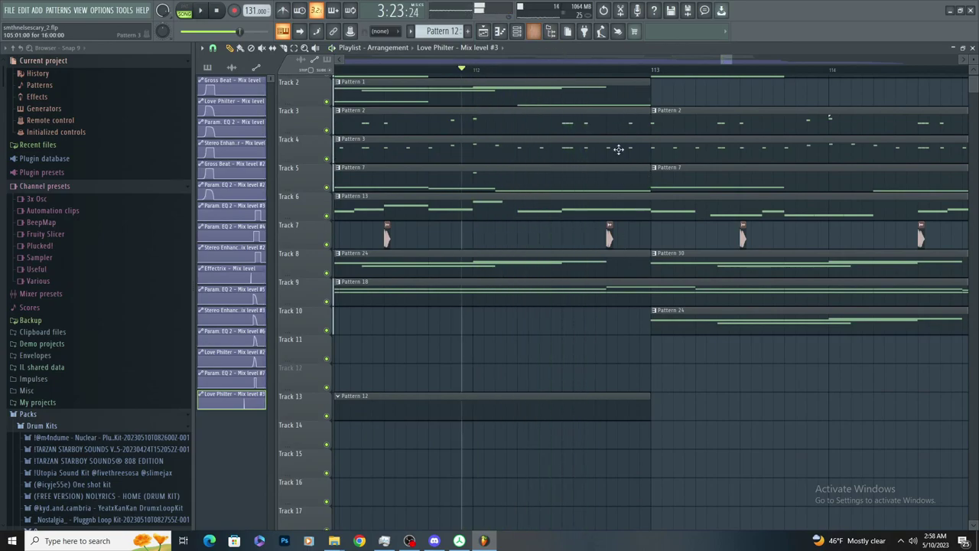
Load Fruity Parametric EQ 2 into Master slot 9 and shape a low cut with band 2 raised near the cutoff
left_click(533, 31)
left_click(910, 210)
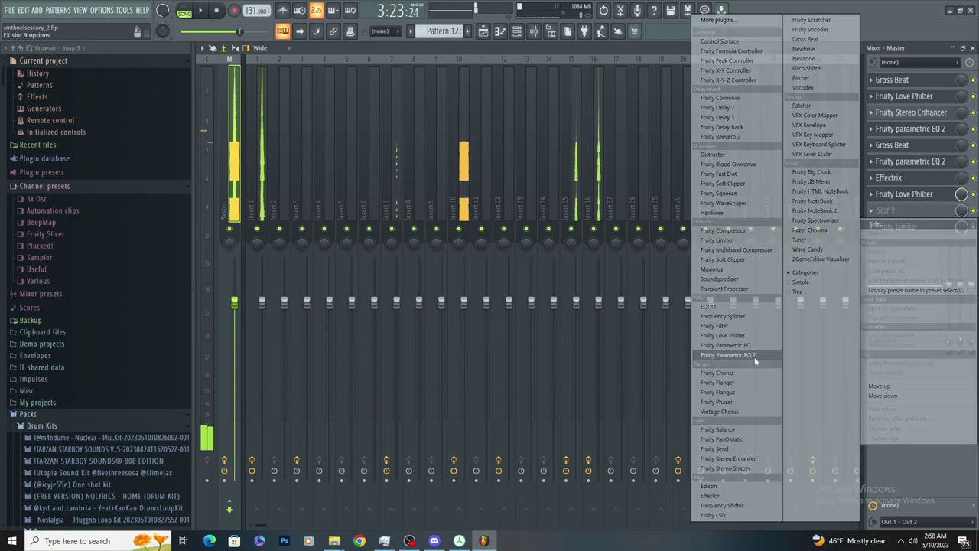
left_click(735, 355)
key("space")
left_click_drag(303, 208, 316, 233)
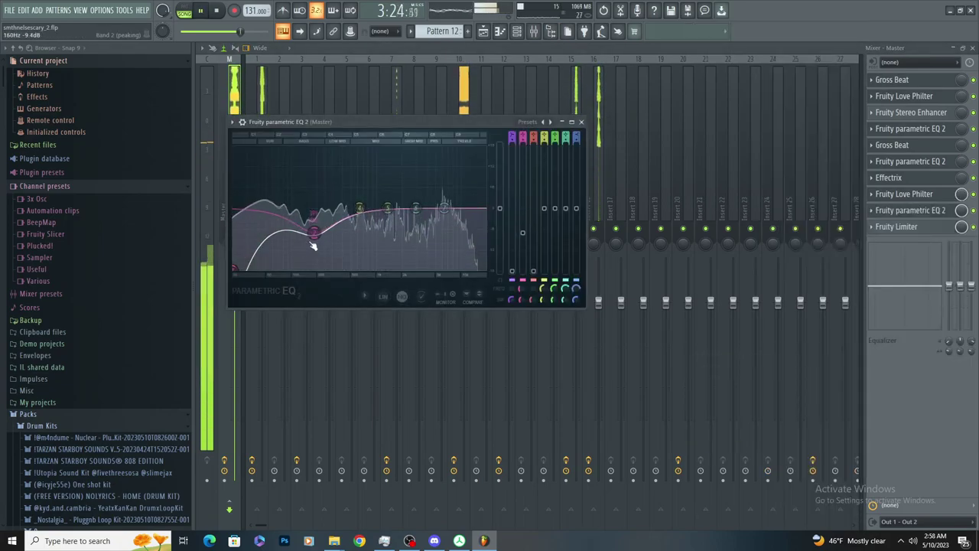
left_click_drag(313, 243, 296, 189)
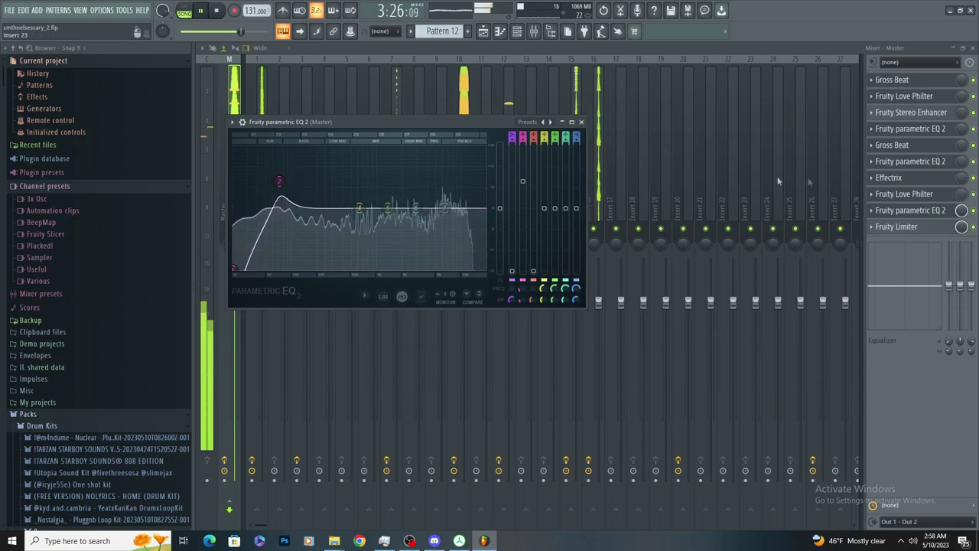
Create a mix level automation clip for the slot 9 EQ and curve it up after bar 112 and down at bar 113 on Track 12
right_click(965, 217)
left_click(926, 288)
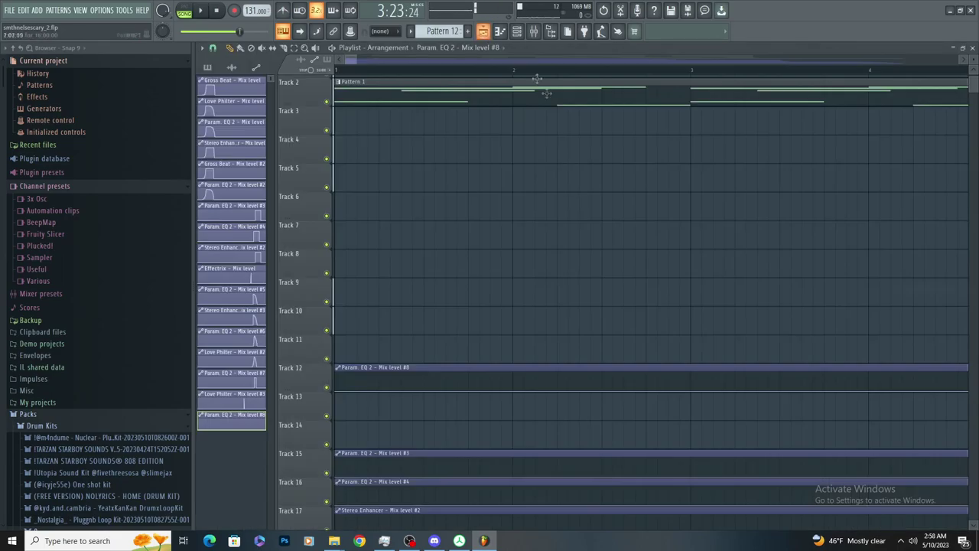
scroll(782, 492, "down", 2)
scroll(719, 484, "down", 4)
scroll(736, 491, "down", 3)
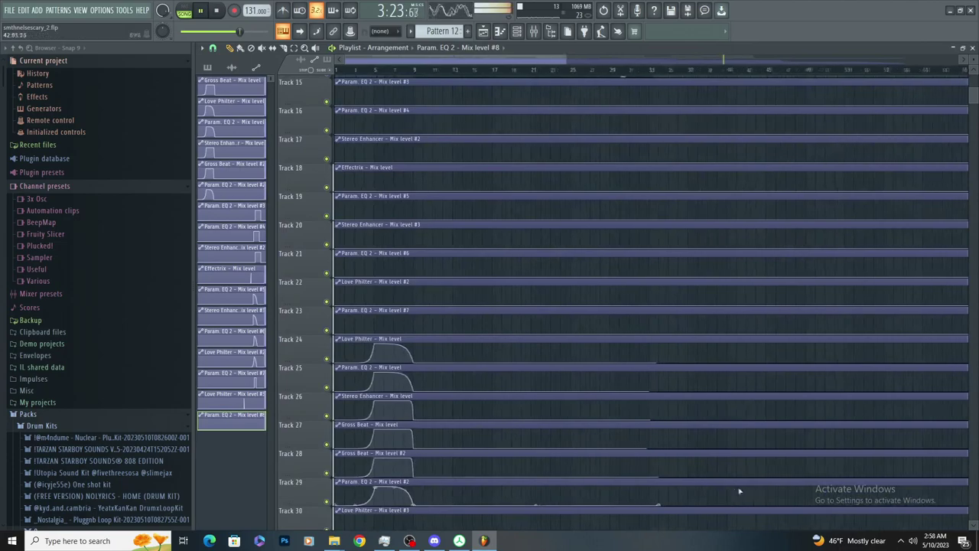
scroll(737, 507, "down", 2)
scroll(701, 393, "up", 6, "ctrl")
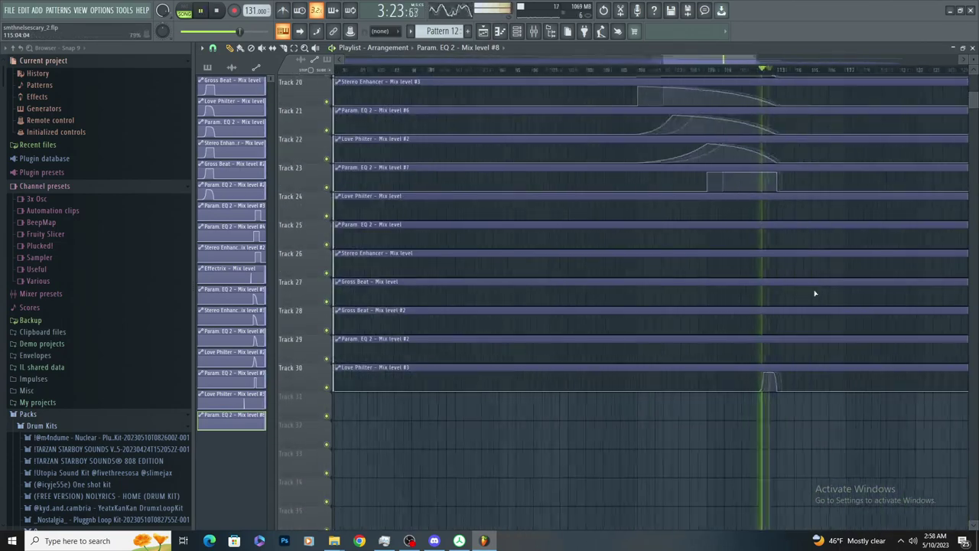
scroll(677, 344, "down", 6, "ctrl")
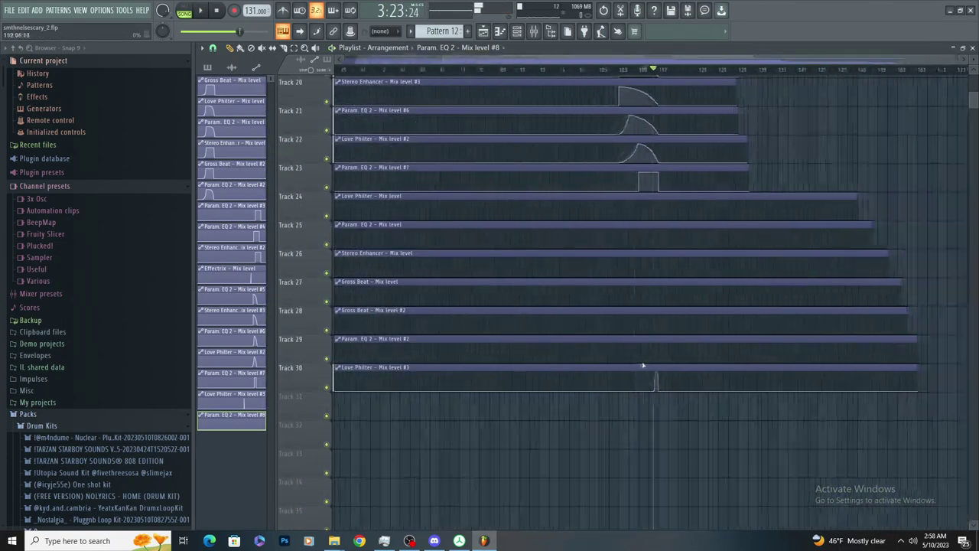
scroll(786, 245, "up", 5)
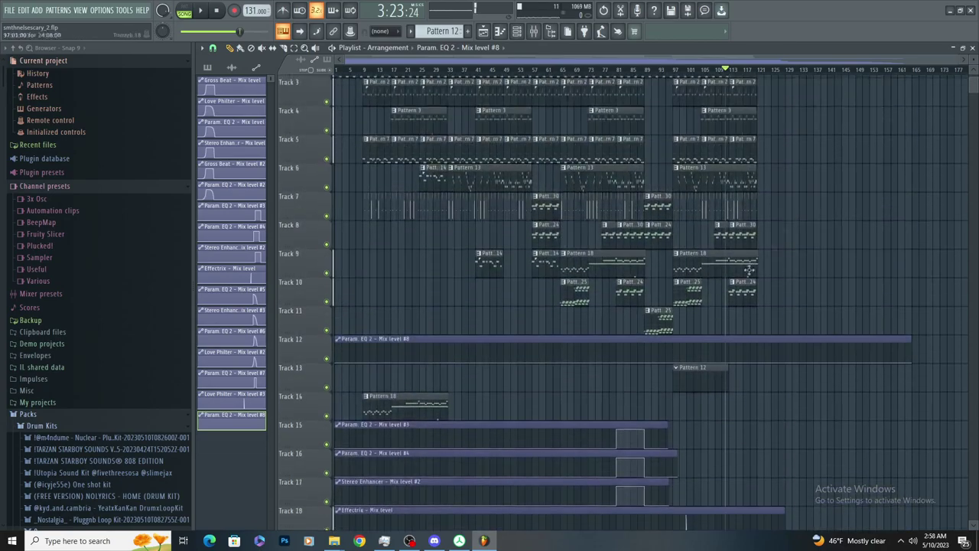
scroll(730, 329, "up", 8, "ctrl")
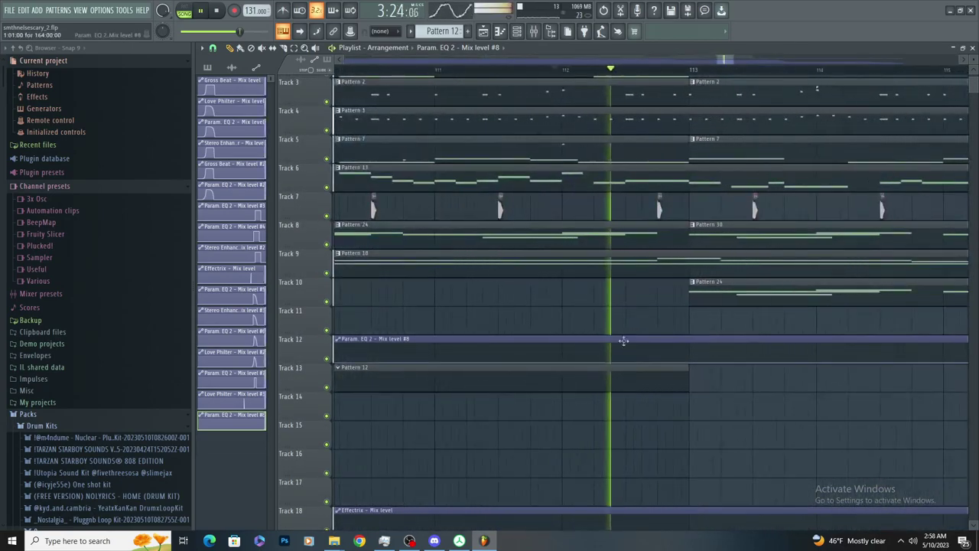
right_click(597, 347)
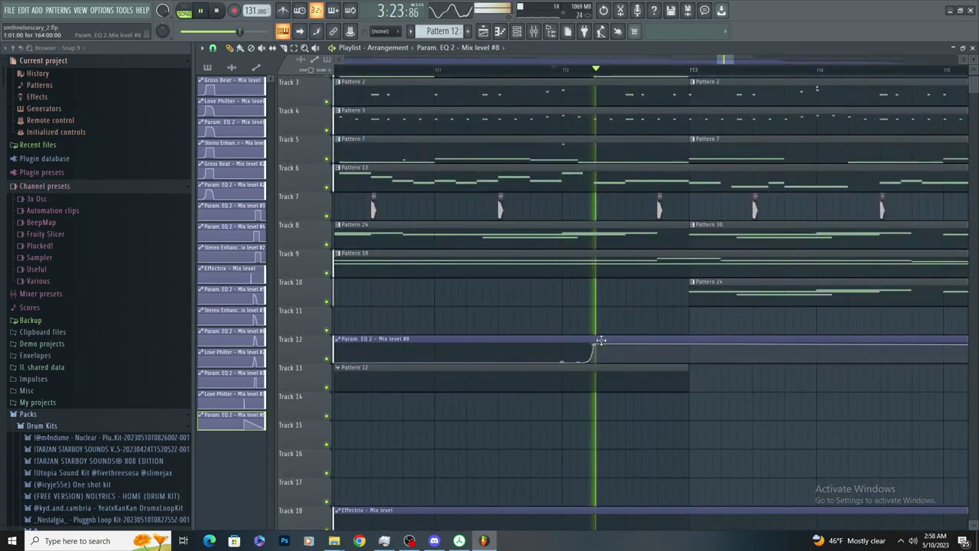
right_click(691, 363)
key("space")
key("space")
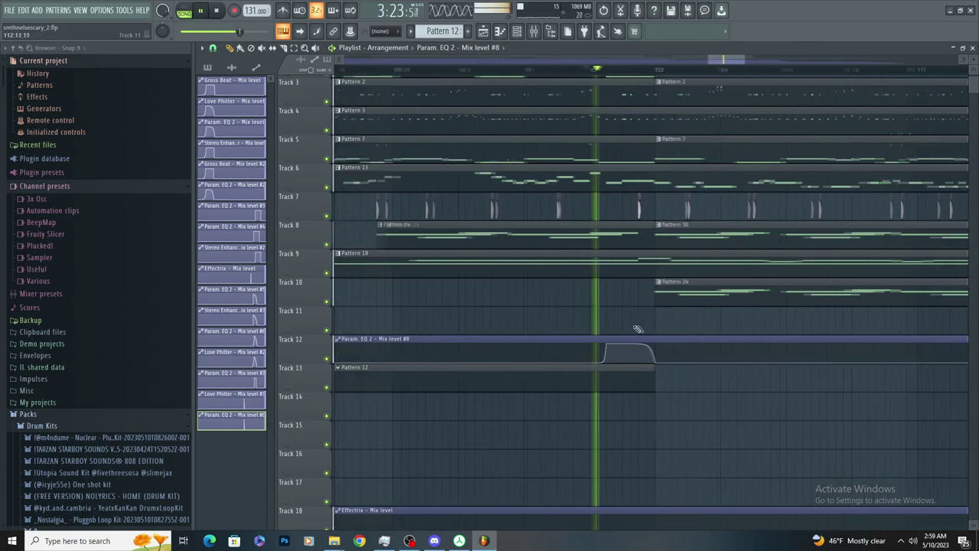
Trim the Pattern 7 clip on Track 5 to end midway through bar 112 and delete the last Track 7 hit before bar 113
left_click(534, 31)
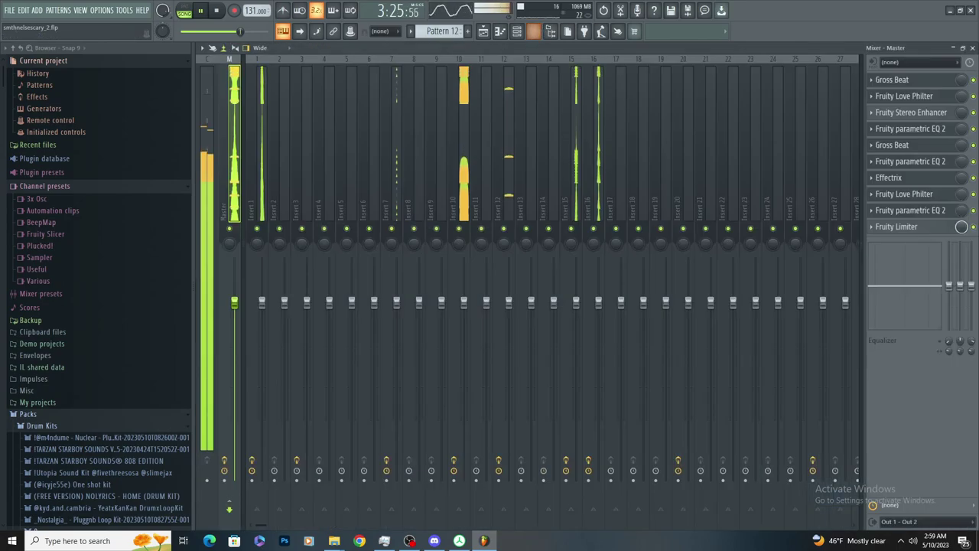
left_click(483, 32)
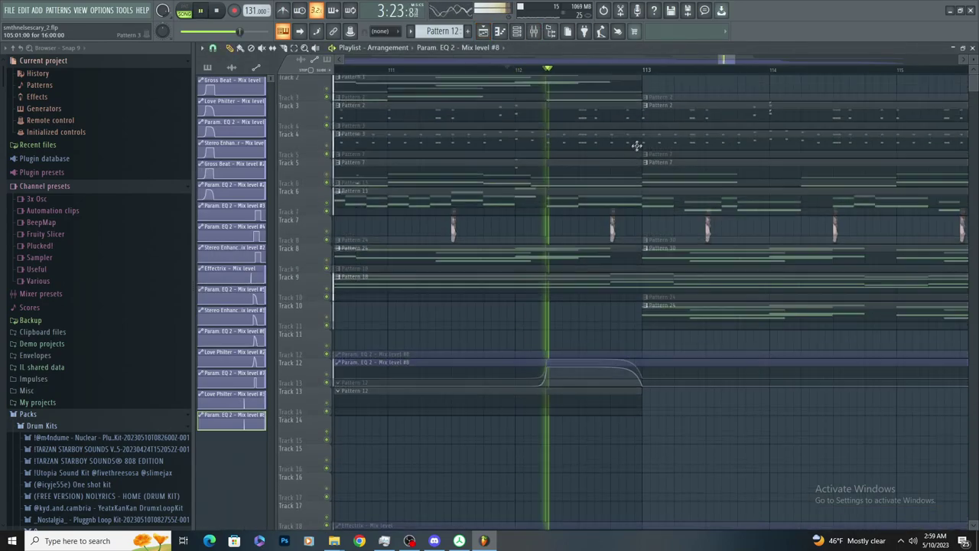
key("ctrl+z")
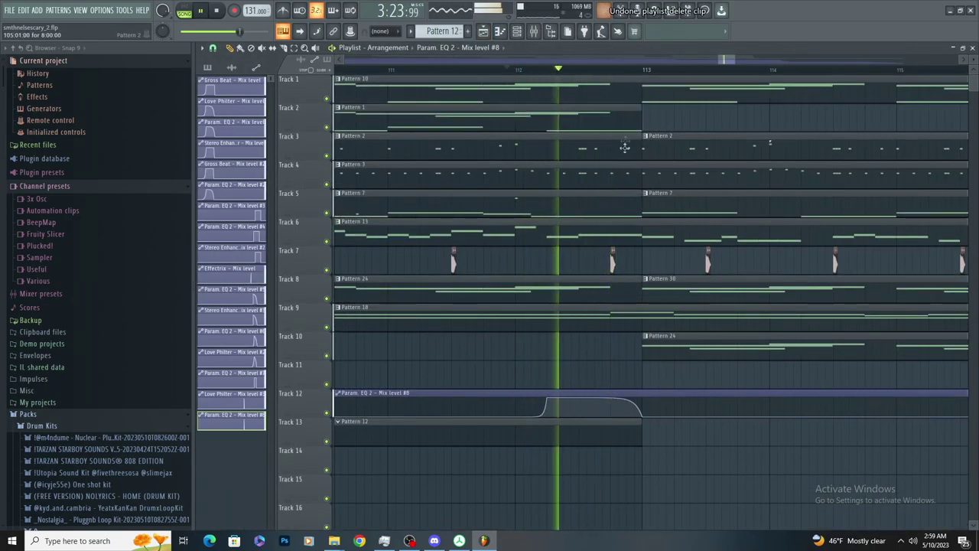
left_click_drag(639, 201, 579, 204)
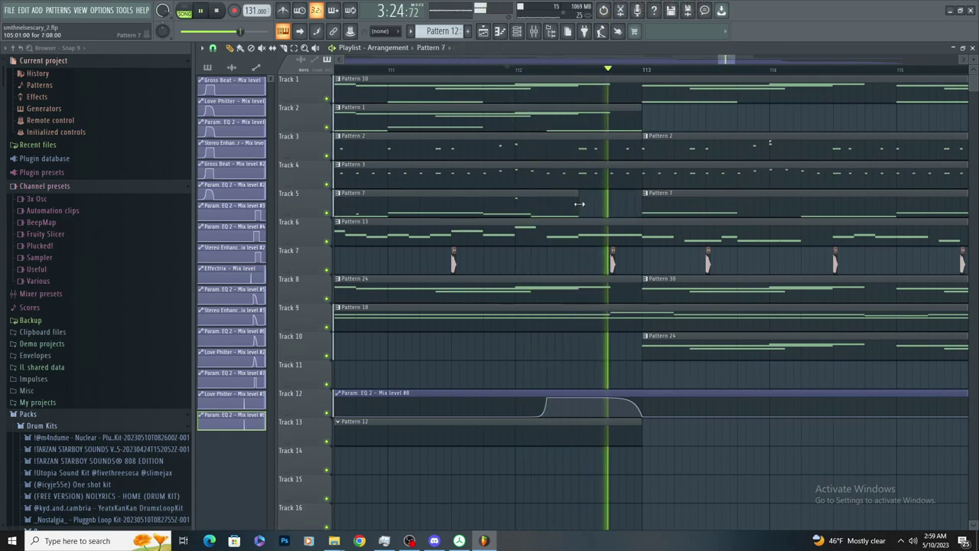
scroll(585, 255, "down", 2)
left_click(667, 494)
right_click(667, 493)
right_click(528, 263)
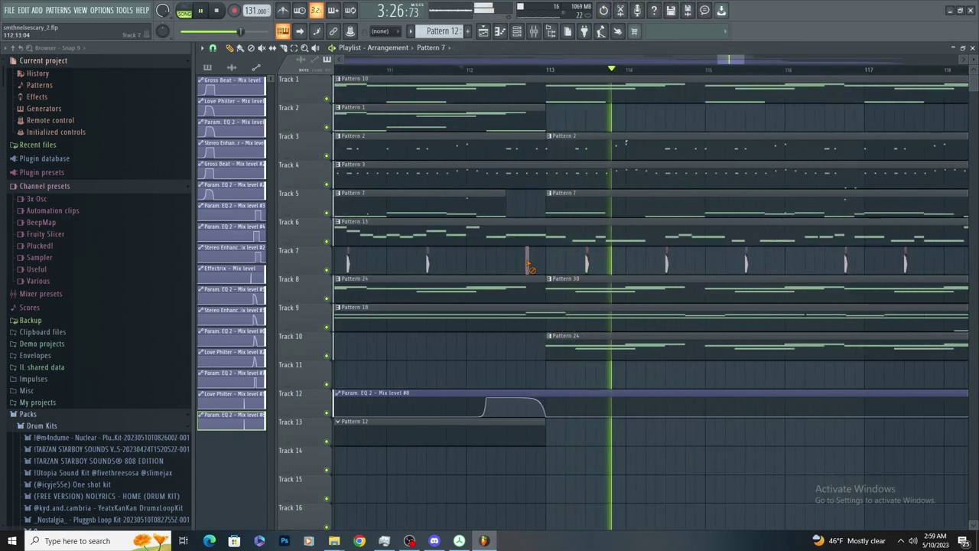
Play back the section past bar 113 and review the automation clips on Tracks 18–30
scroll(544, 339, "down", 4)
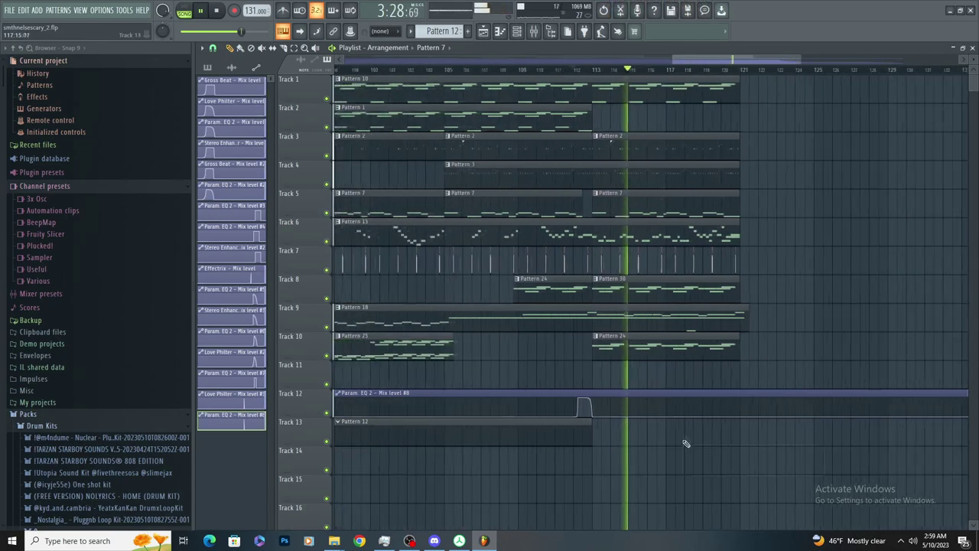
scroll(457, 200, "up", 2)
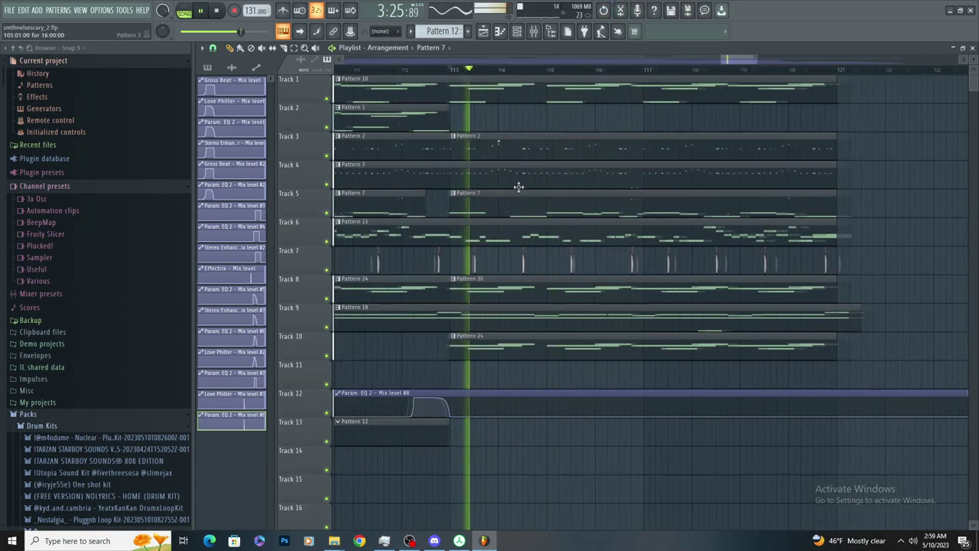
scroll(528, 195, "down", 2)
scroll(681, 482, "down", 3)
scroll(681, 482, "down", 4)
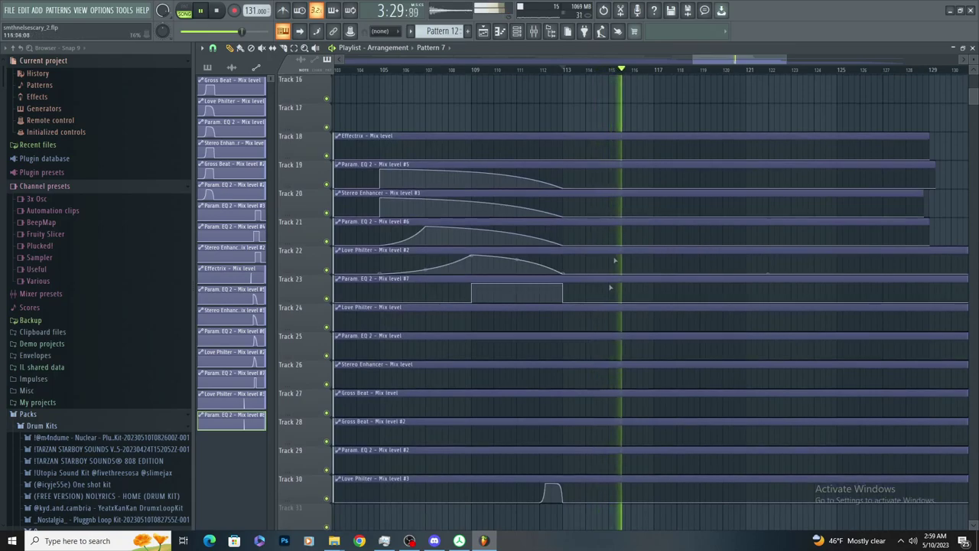
scroll(640, 158, "up", 5)
scroll(656, 146, "up", 2)
Move playback to bar 113 and load a second Fruity Parametric EQ 2 into slot 2 of Insert 10
left_click(450, 68)
left_click(533, 31)
left_click(463, 145)
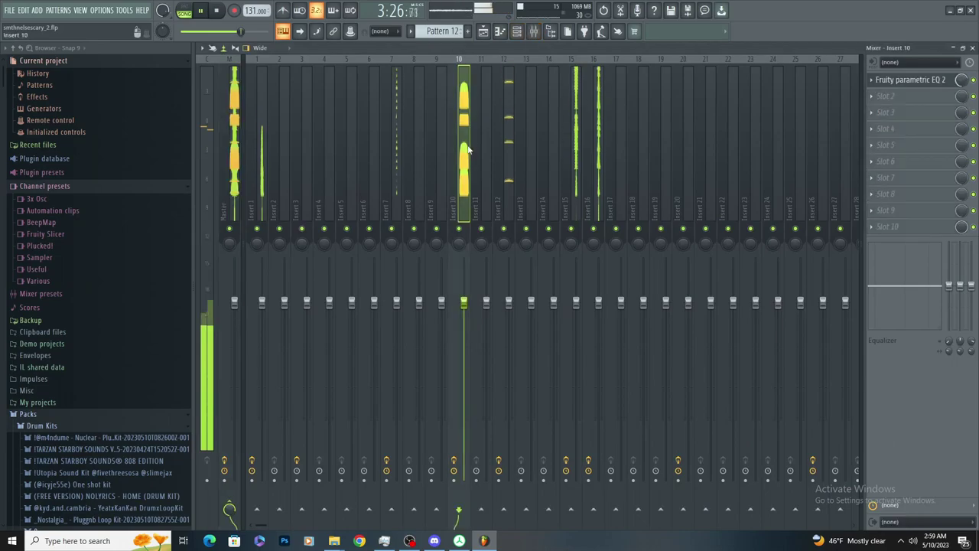
key("space")
left_click(871, 97)
left_click(728, 354)
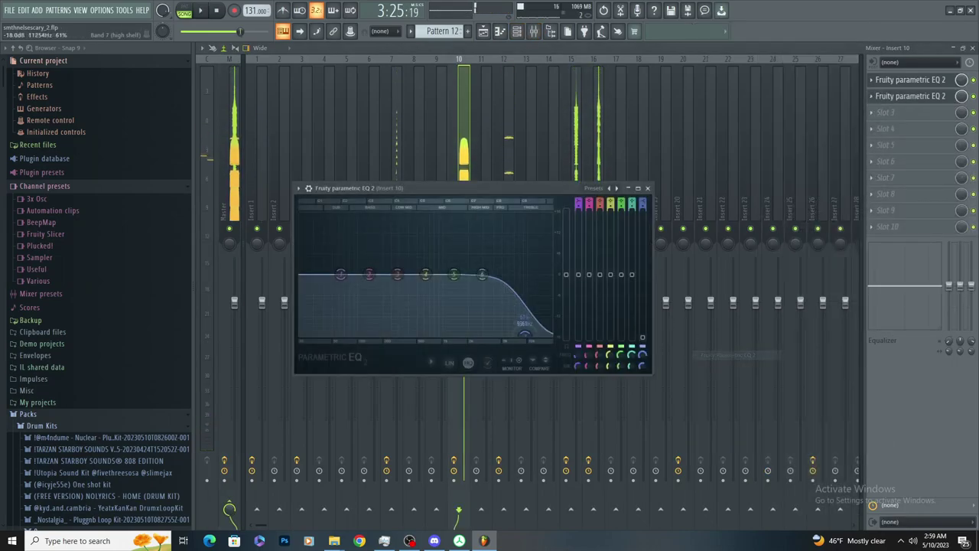
Pull EQ bands 2–7 fully down to remove the mids and highs, and partly lower band 1
left_click_drag(533, 321, 551, 335)
key("space")
left_click_drag(454, 274, 487, 335)
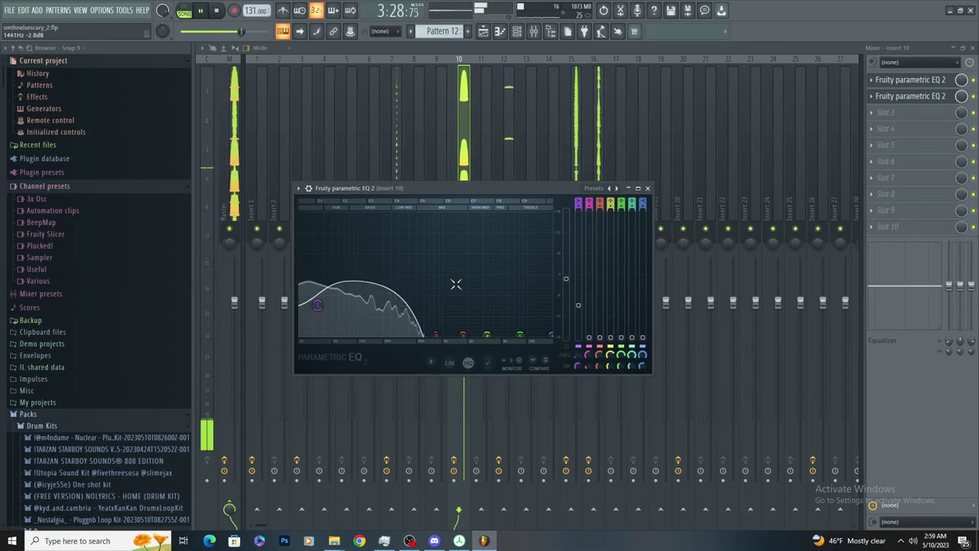
key("space")
Create a mix level automation clip for Insert 10's second EQ and hold it high from bar 113 to bar 121 on Track 31
right_click(961, 98)
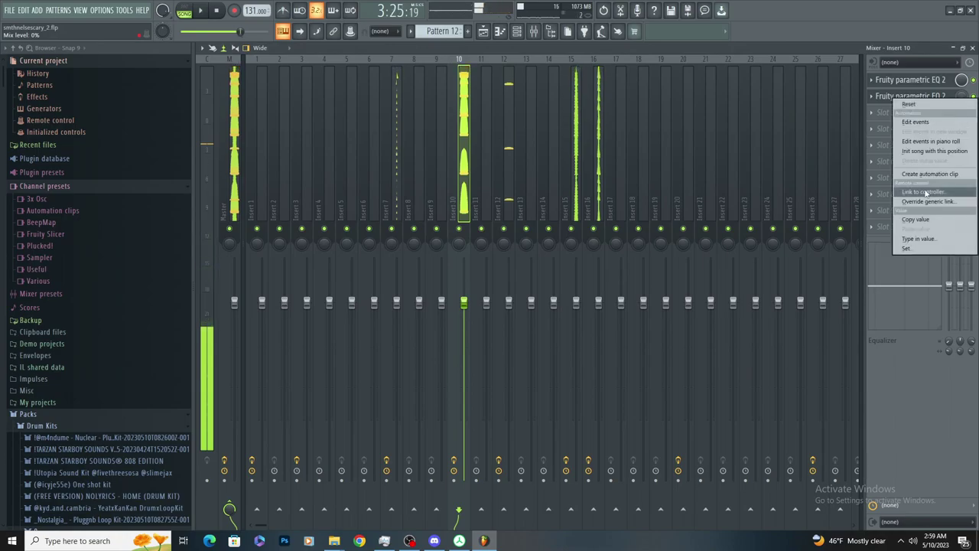
left_click(931, 174)
key("space")
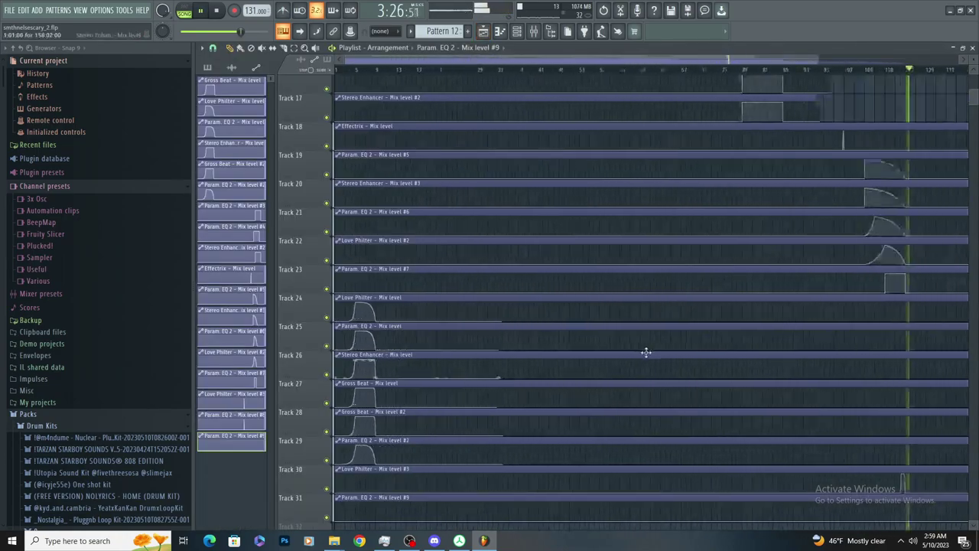
key("space")
scroll(771, 441, "up", 8)
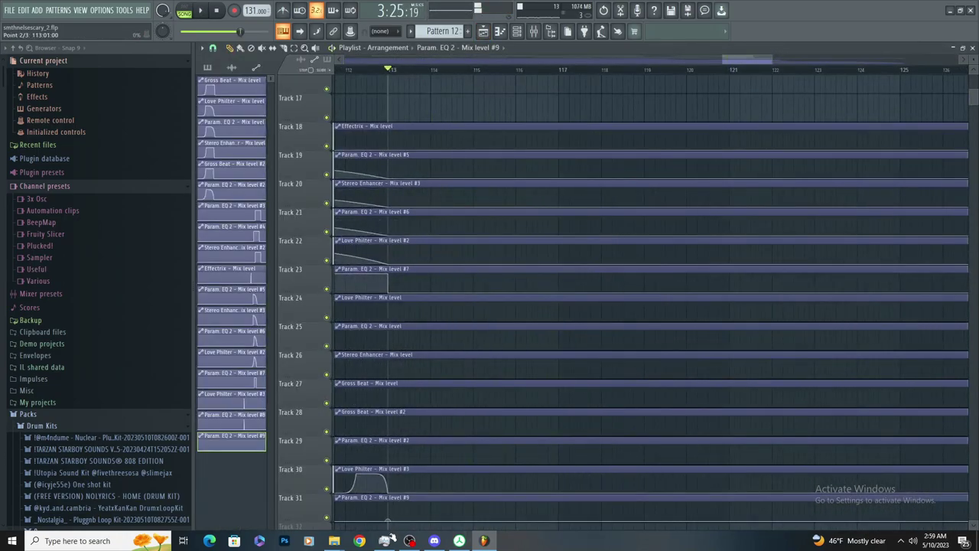
right_click(389, 502)
right_click(729, 502)
right_click(730, 521)
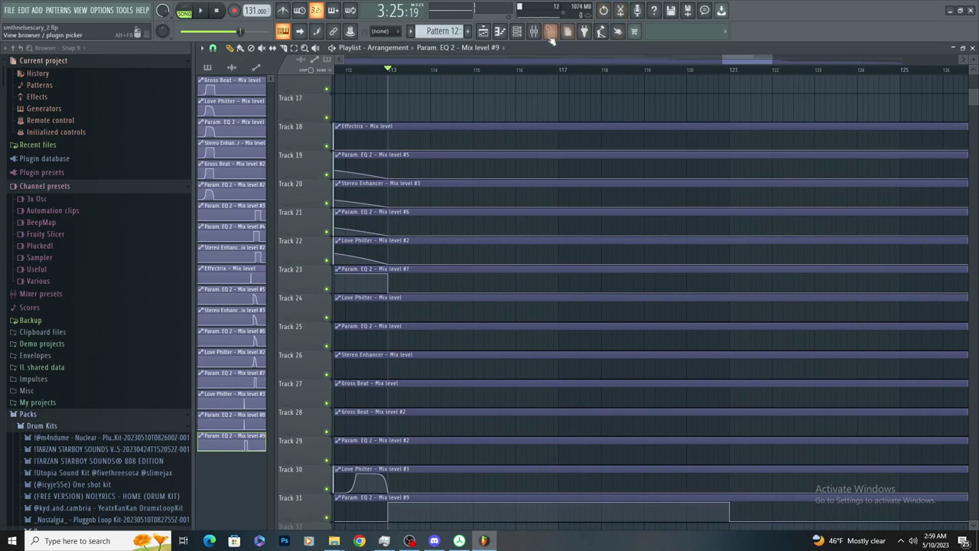
Load Fruity Stereo Enhancer into slot 3 of Insert 10
left_click(535, 33)
left_click(914, 112)
mouse_move(879, 127)
left_click(741, 459)
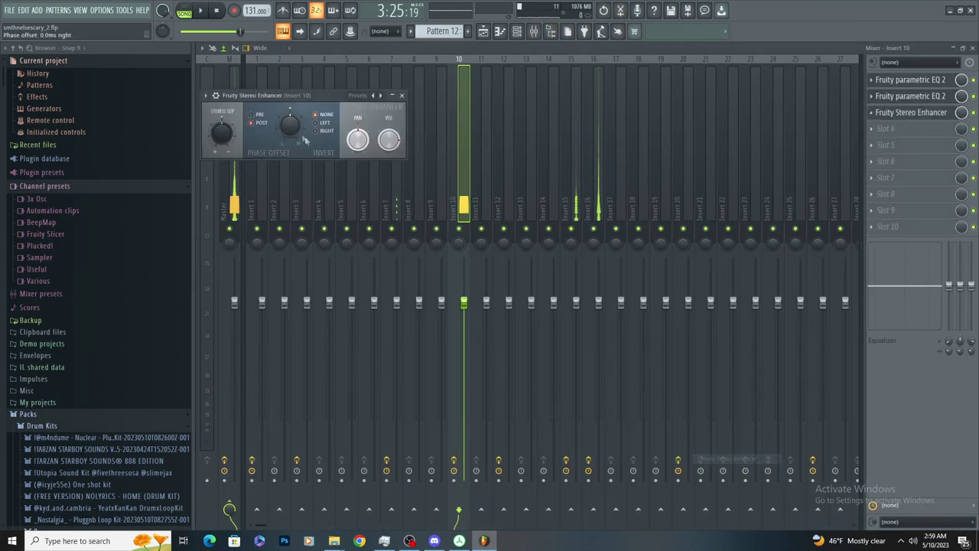
key("space")
Turn down the Stereo Enhancer's mix level on Insert 10 and create an automation clip for it
left_click_drag(961, 113, 961, 157)
right_click(961, 113)
left_click(929, 190)
left_click(501, 30)
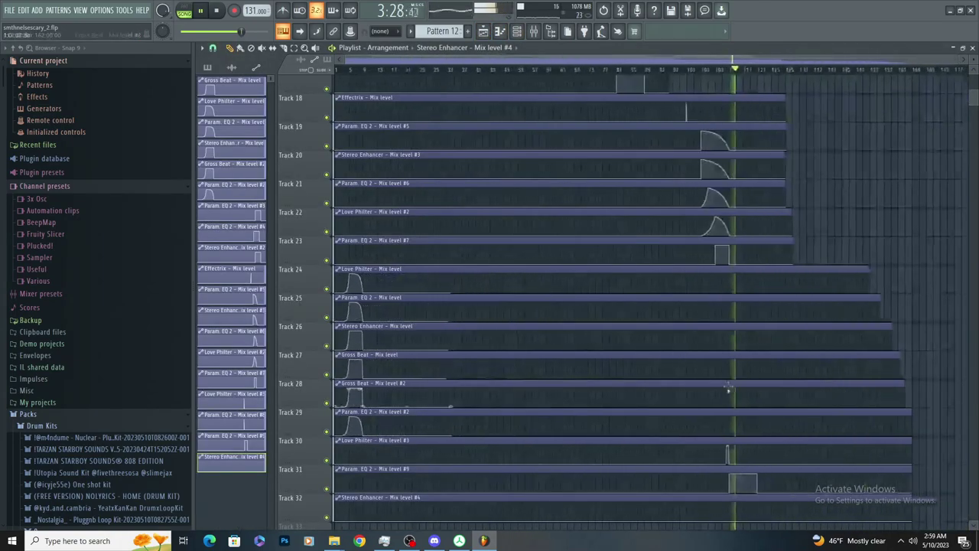
Hold the Stereo Enhancer mix level automation high from bar 117 to bar 121 on Track 32
scroll(793, 411, "up", 5)
right_click(573, 520)
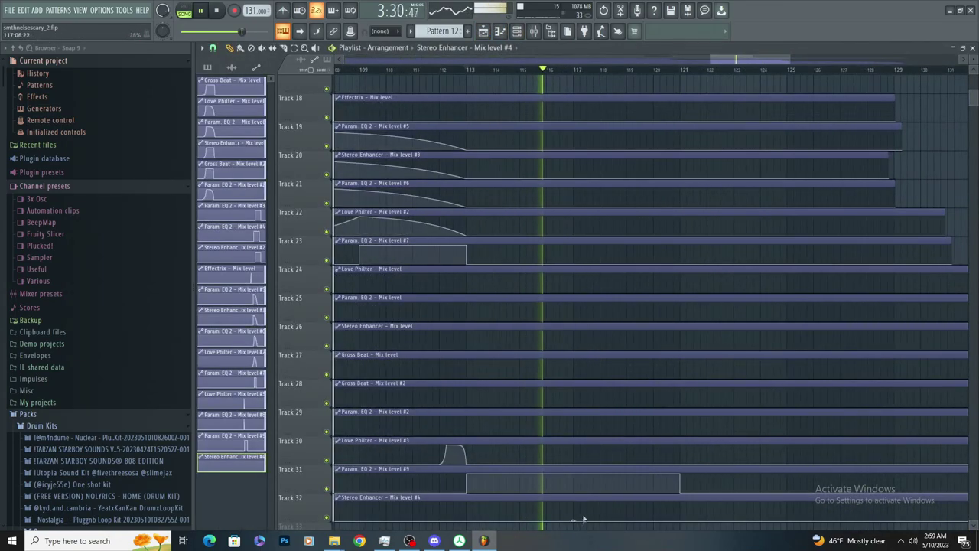
right_click(573, 503)
right_click(686, 502)
left_click_drag(689, 502, 681, 520)
scroll(579, 466, "up", 2)
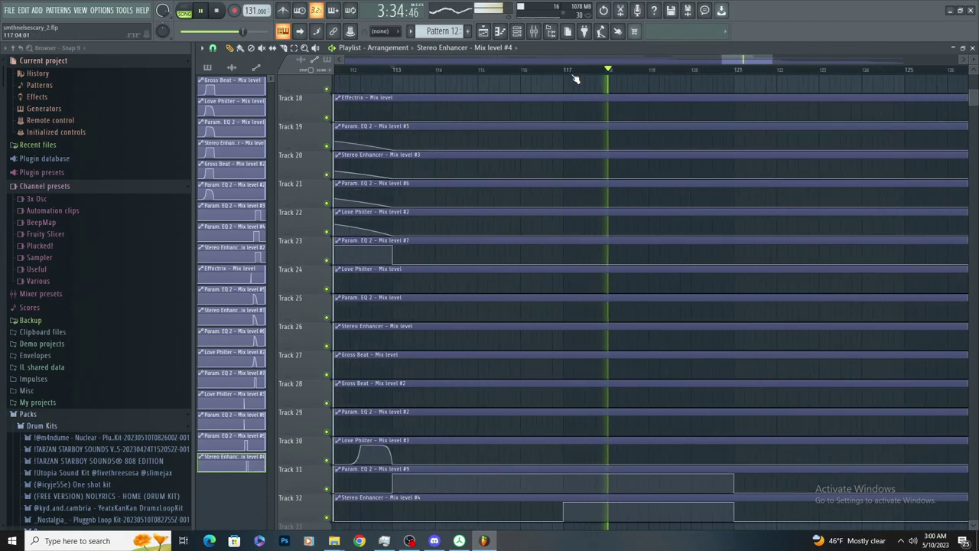
Set the Fruity Stereo Enhancer on Insert 10 to invert the left channel
left_click(533, 31)
left_click(910, 112)
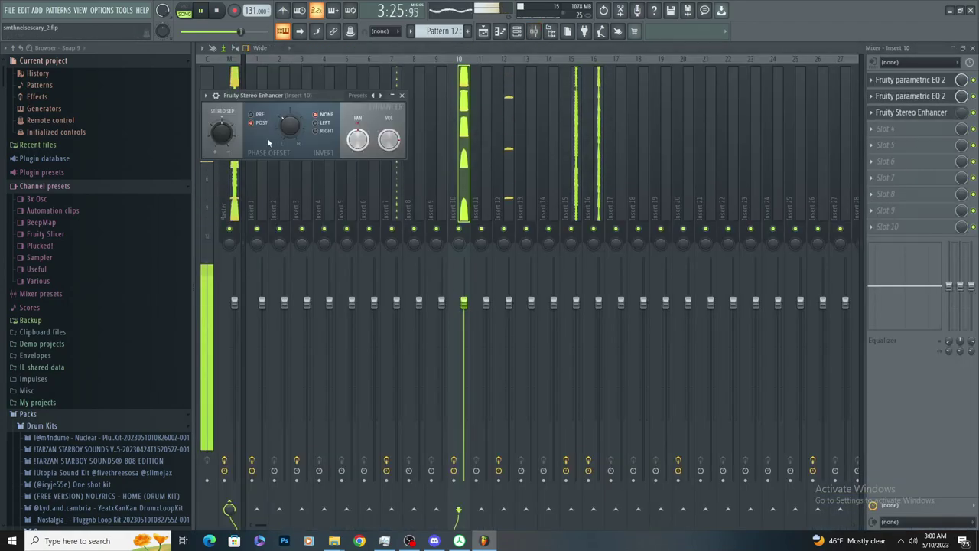
left_click(488, 32)
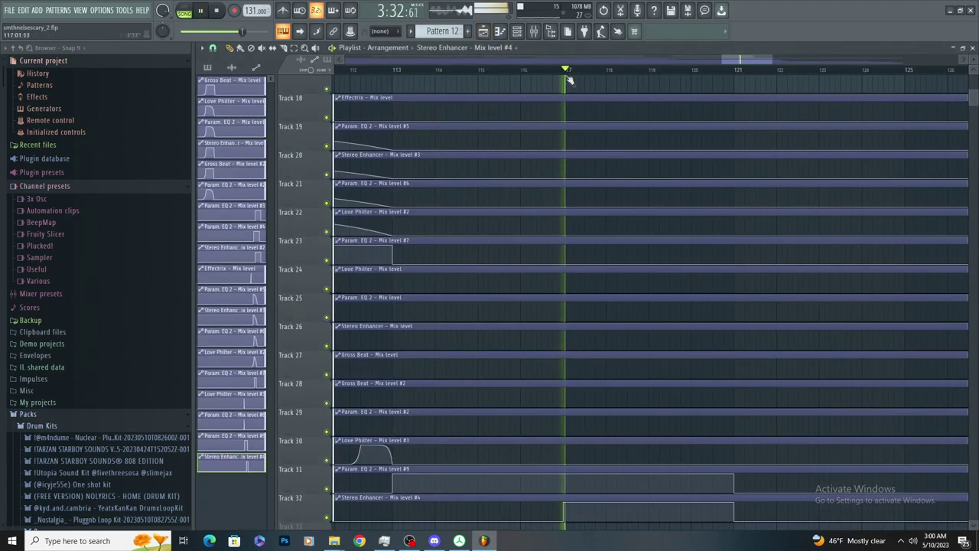
left_click(533, 31)
left_click(910, 112)
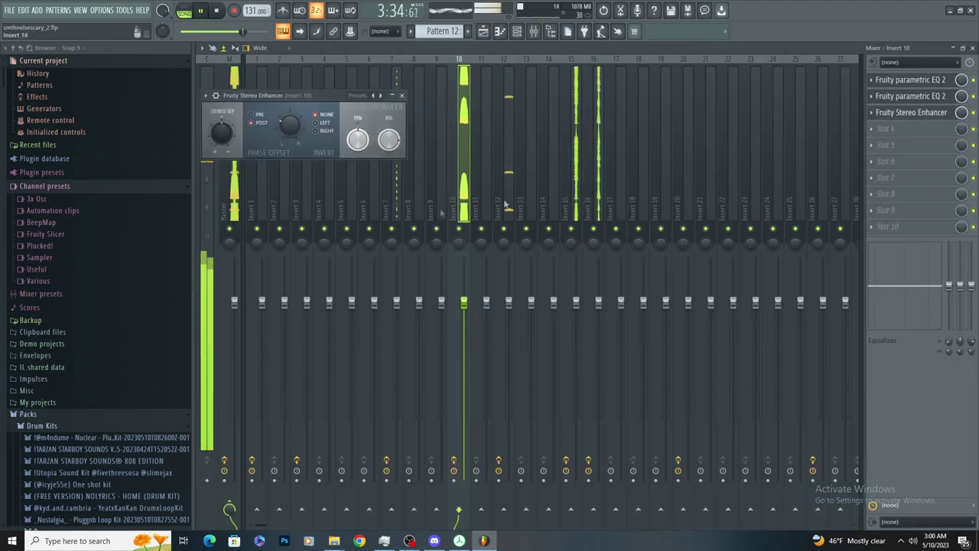
left_click(325, 123)
key("space")
left_click_drag(357, 139, 357, 143)
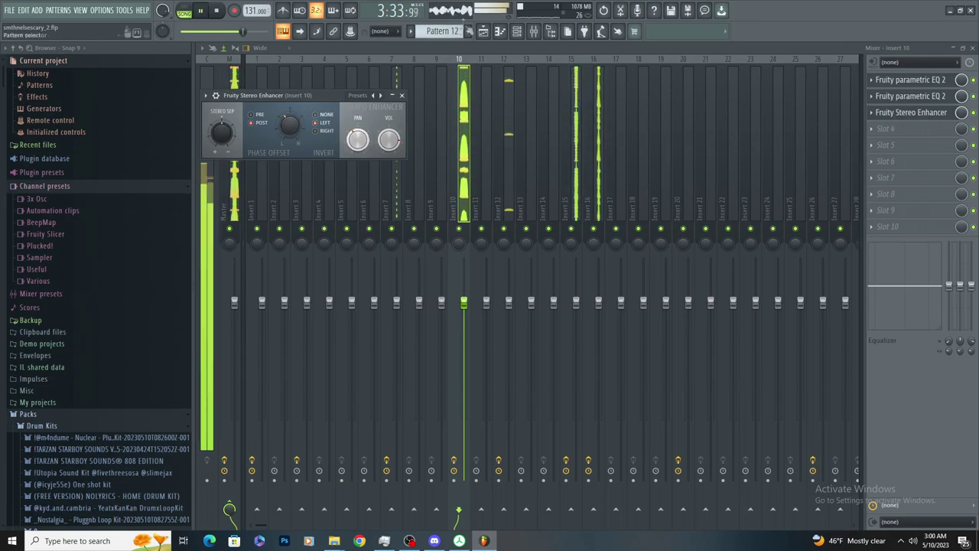
Play through and look over the end of the arrangement around bar 121
left_click(483, 32)
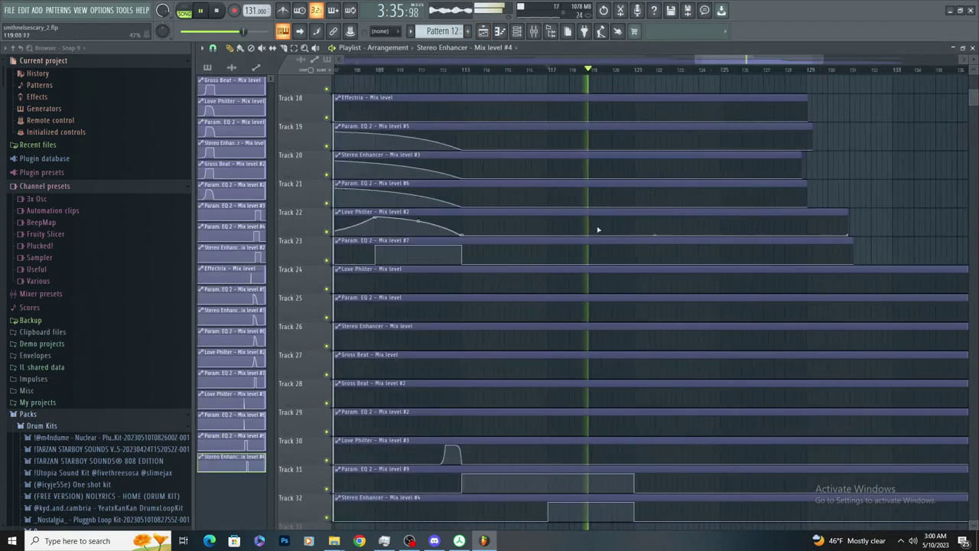
scroll(639, 193, "up", 3)
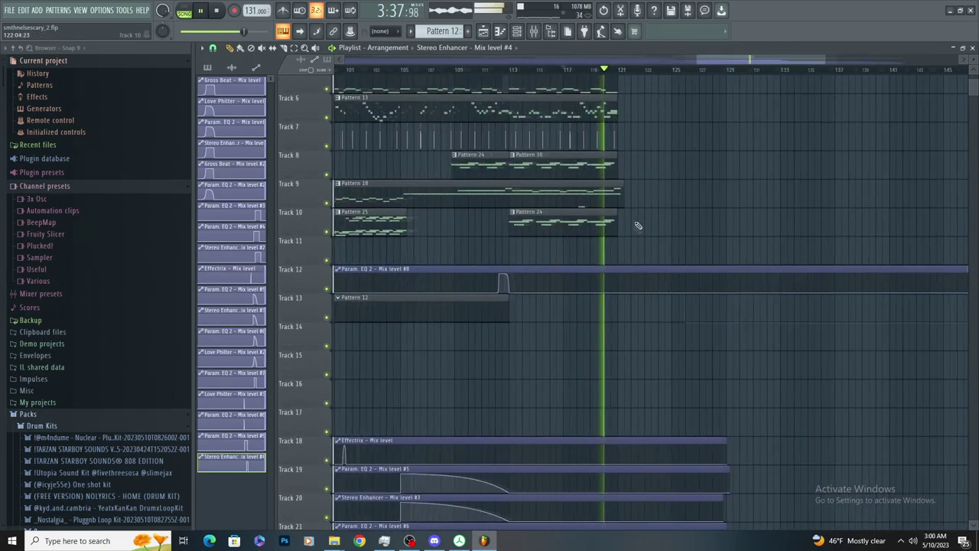
left_click(680, 209)
right_click(682, 211)
scroll(683, 234, "down", 4)
scroll(727, 195, "up", 3)
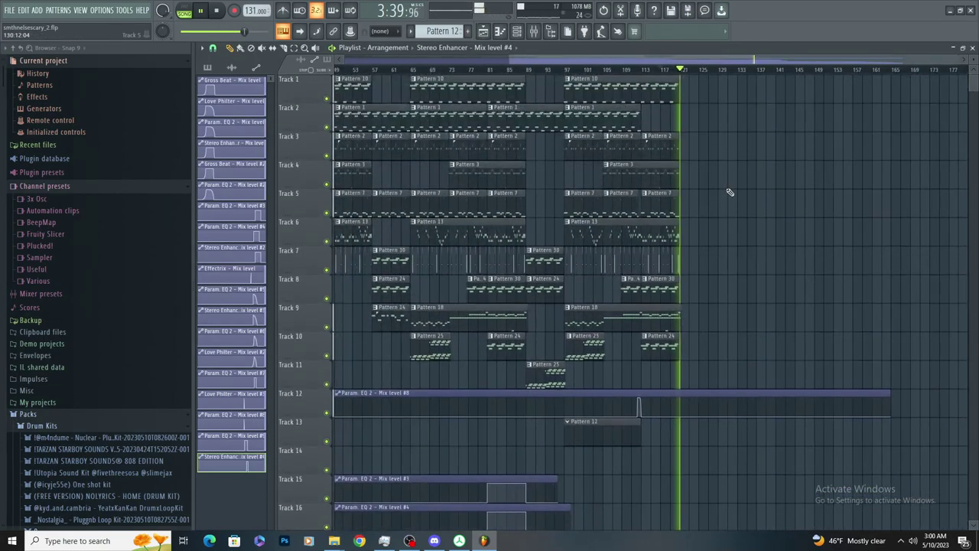
scroll(640, 164, "down", 3)
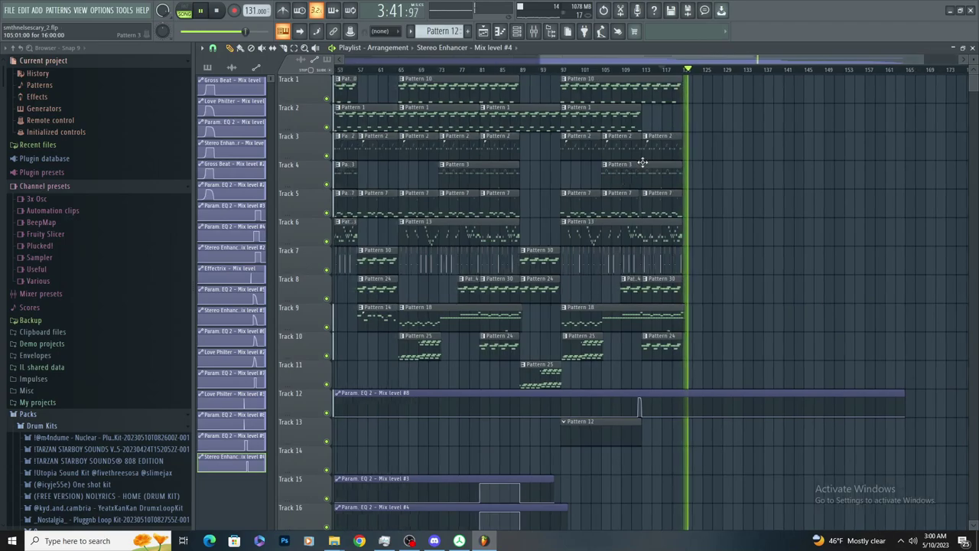
Lower the main volume and restart playback from the beginning of the song
left_click_drag(245, 32, 171, 87)
scroll(686, 245, "down", 2)
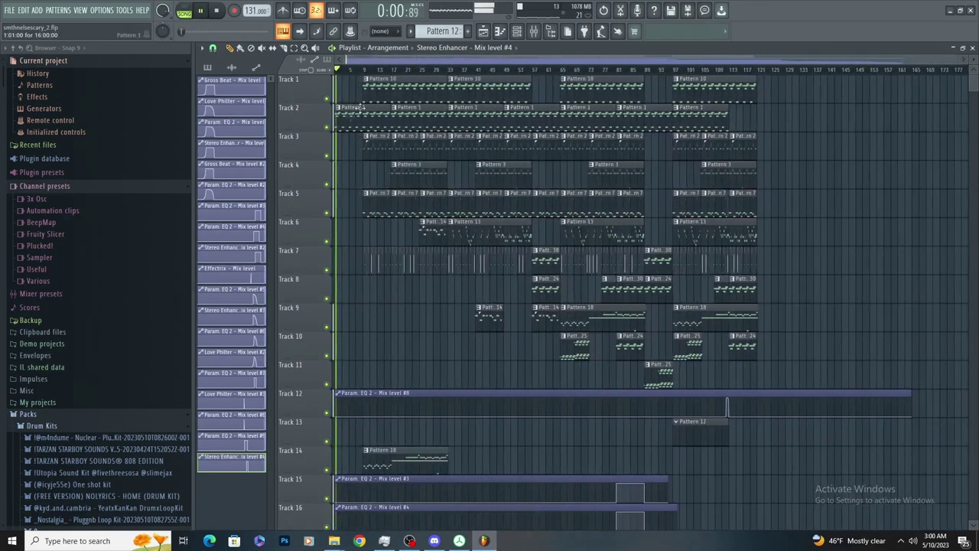
scroll(361, 204, "up", 4)
Collapse the folder named 0 and look through the rest of the Drum Kits list
scroll(151, 344, "down", 5)
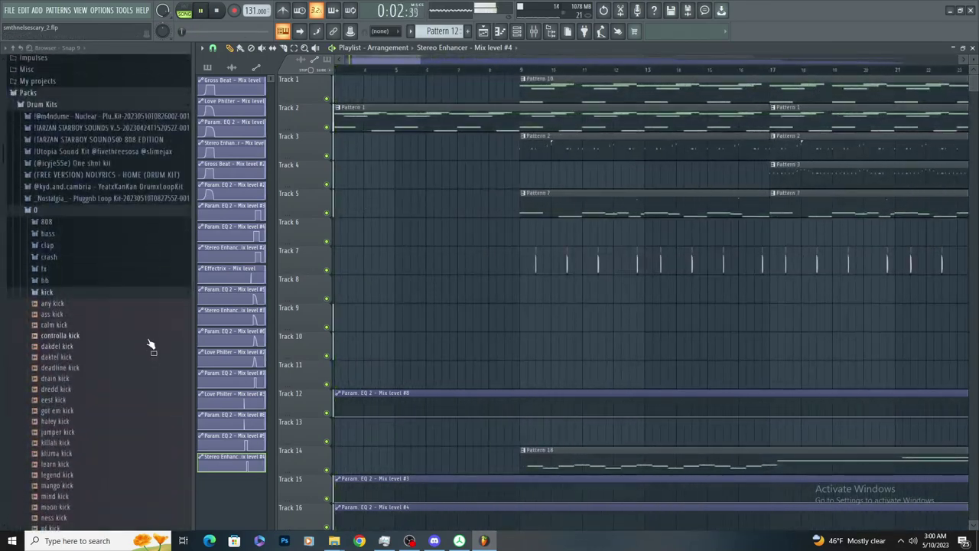
left_click(98, 212)
scroll(99, 258, "down", 10)
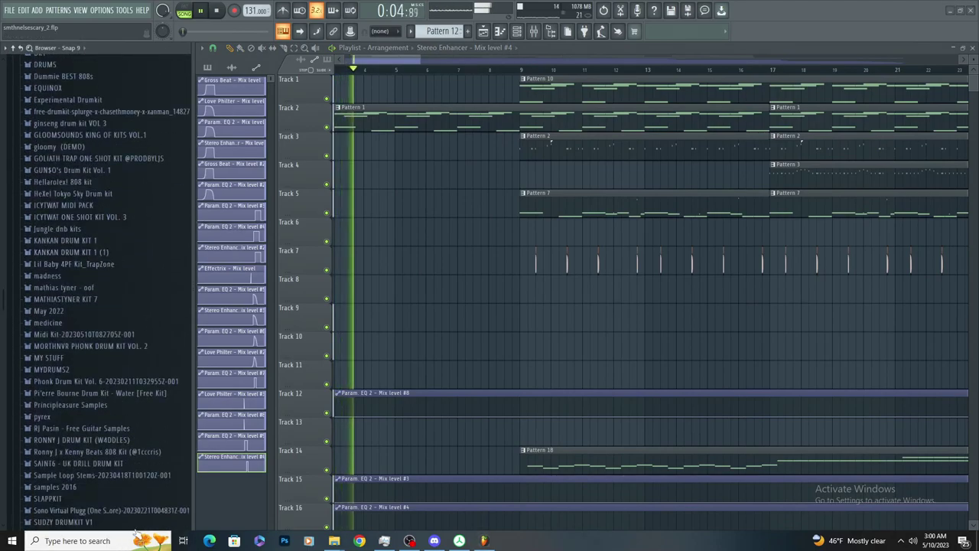
key("super")
type("x")
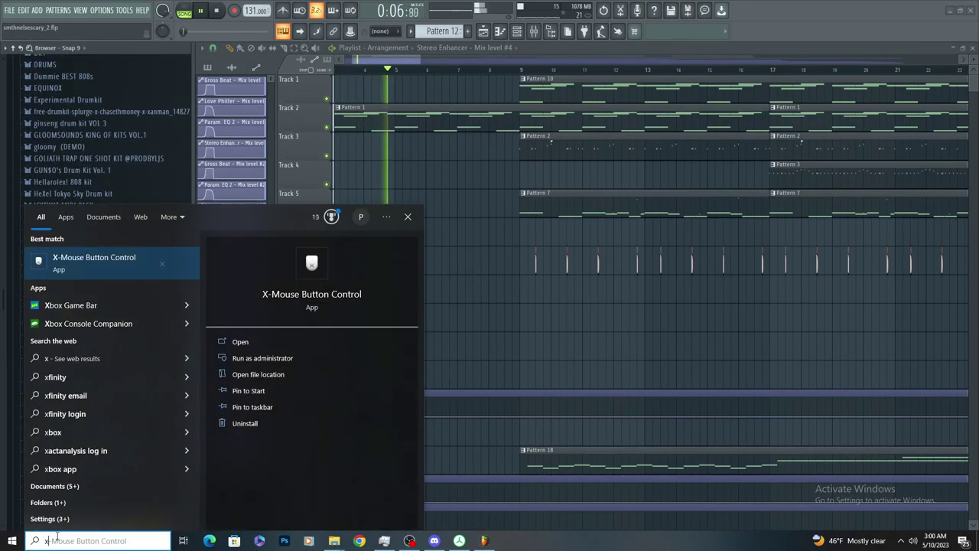
left_click(448, 319)
right_click(448, 322)
Look through the MYDRUMS2 sample folder and its SOUNDSBYME subfolder
scroll(448, 340, "down", 3)
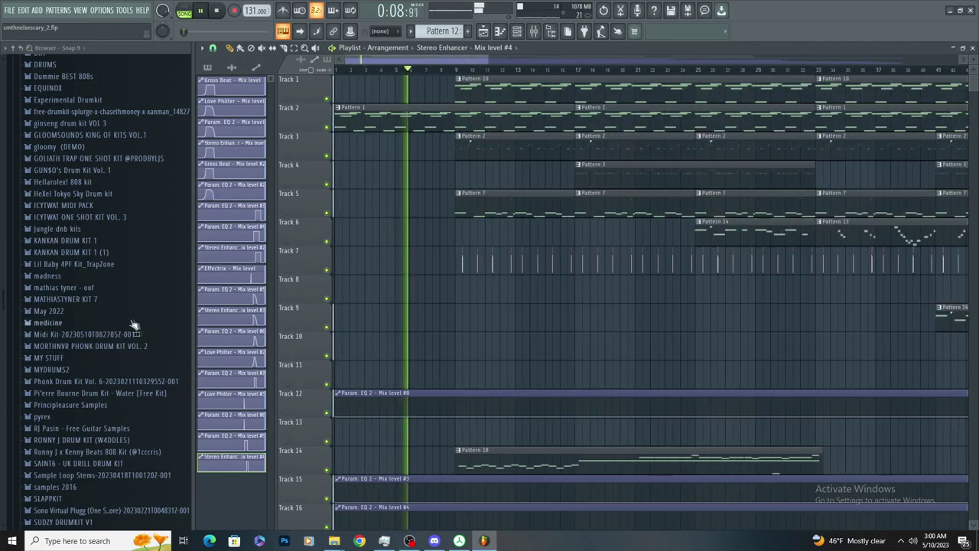
scroll(128, 291, "up", 4)
scroll(129, 290, "down", 3)
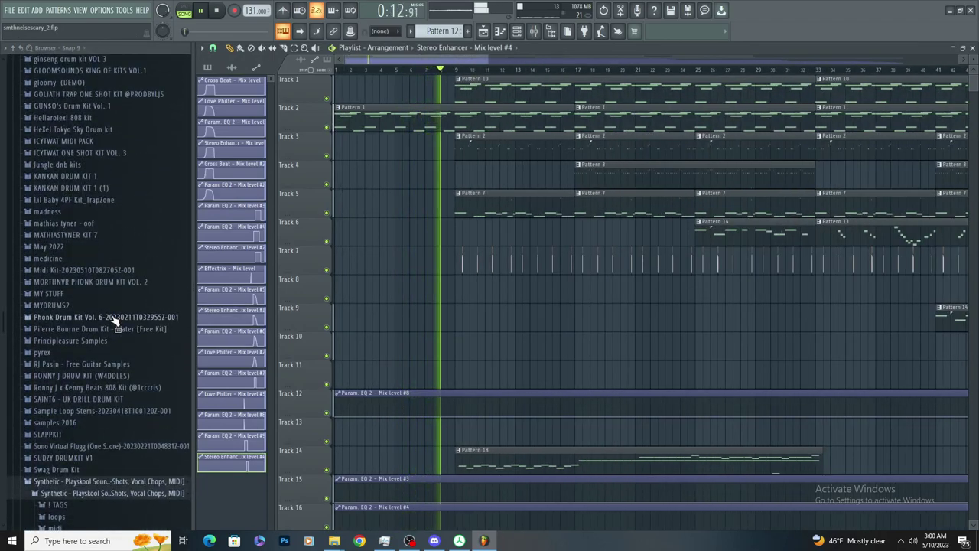
left_click(52, 305)
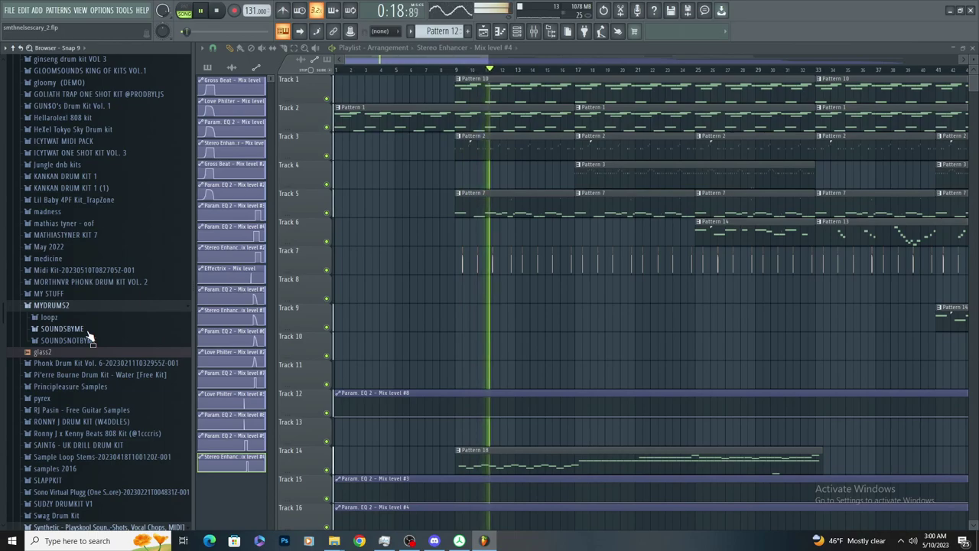
left_click(62, 329)
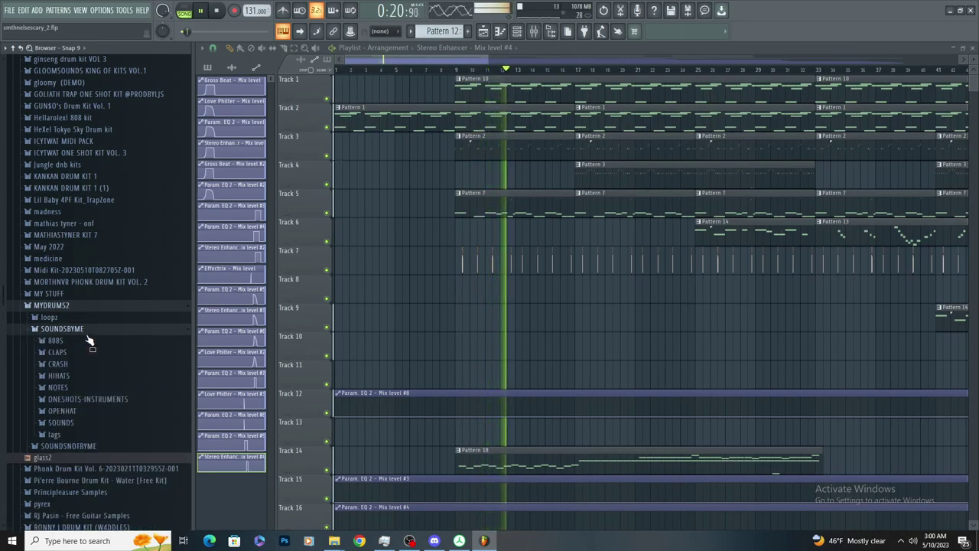
left_click(90, 334)
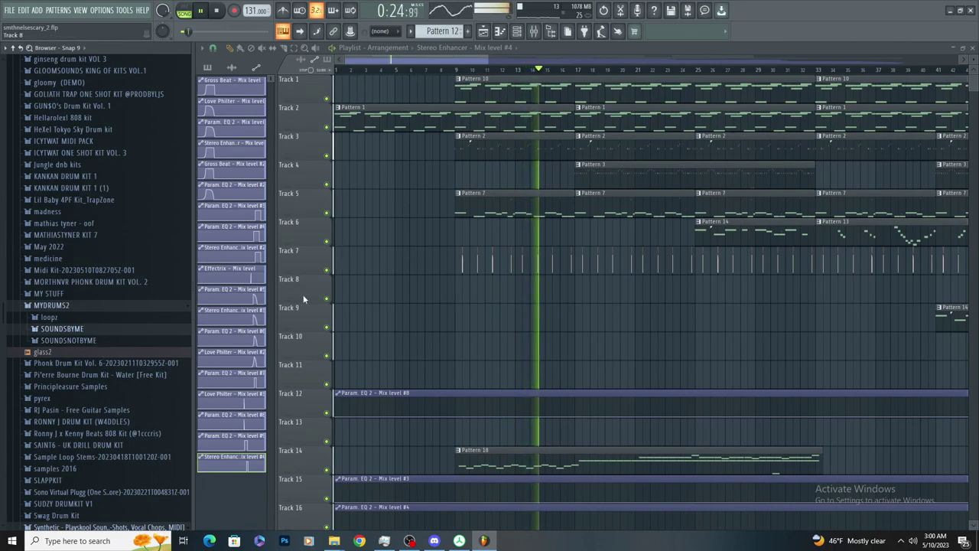
Play from bar 9 and load Fruity Parametric EQ 2 into slot 5 of Insert 29
left_click(456, 69)
left_click(534, 32)
scroll(551, 141, "down", 6)
left_click(484, 155)
left_click(871, 145)
mouse_move(877, 158)
left_click(707, 355)
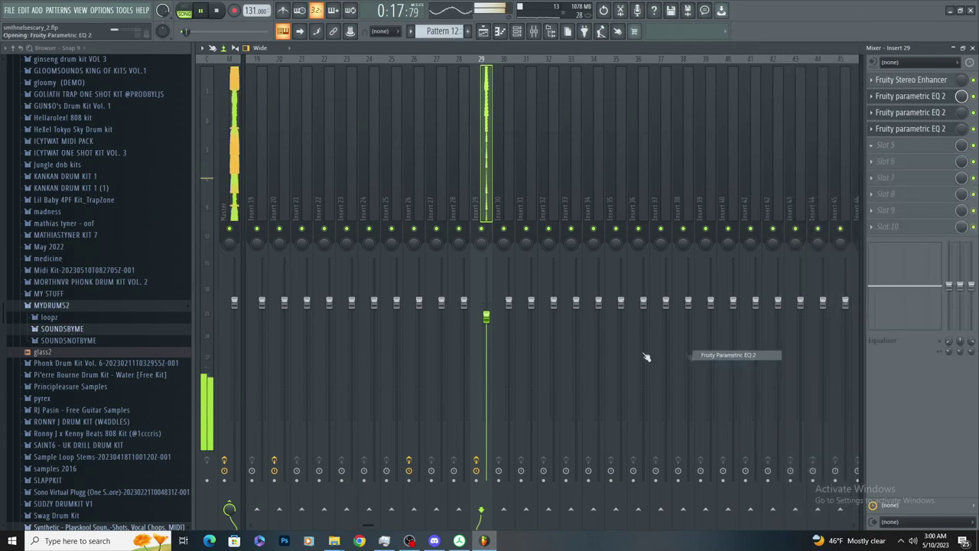
Roll off Insert 29's highs and lows by pulling EQ bands 2–7 down at the high end and band 1 down at the low end
left_click_drag(418, 182, 460, 244)
left_click_drag(361, 182, 460, 244)
left_click_drag(276, 181, 456, 231)
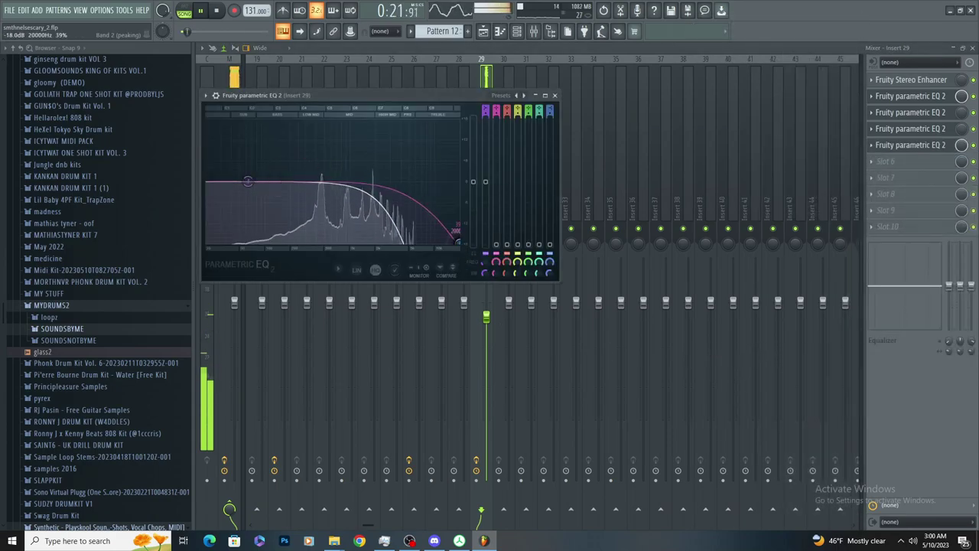
left_click_drag(249, 182, 209, 246)
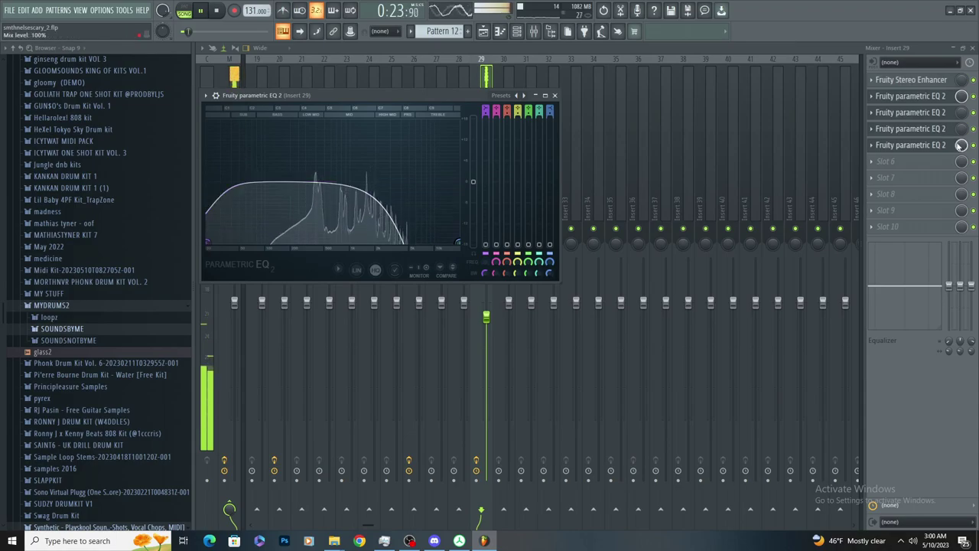
Create a mix level automation clip for Insert 29's slot 5 EQ on Track 33, curving up to bar 13 and back down by bar 17
right_click(959, 146)
left_click(930, 220)
left_click(282, 30)
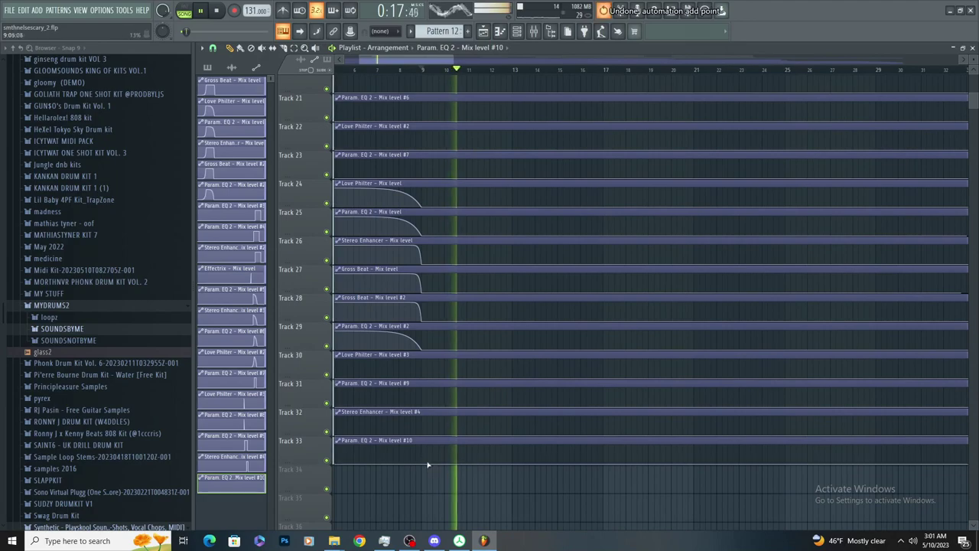
scroll(437, 460, "up", 1)
right_click(616, 450)
left_click_drag(619, 428, 525, 440)
right_click(637, 462)
left_click_drag(638, 462, 635, 476)
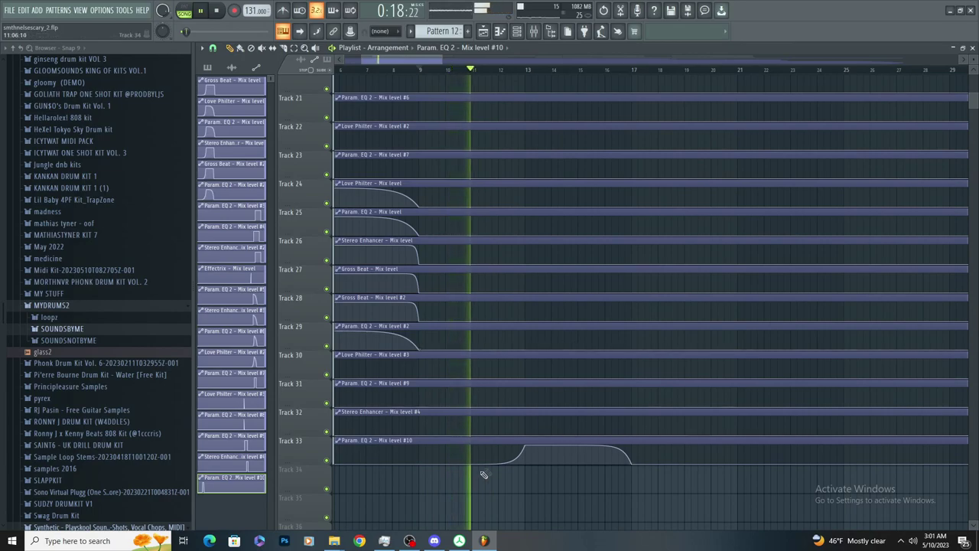
left_click(474, 70)
key("space")
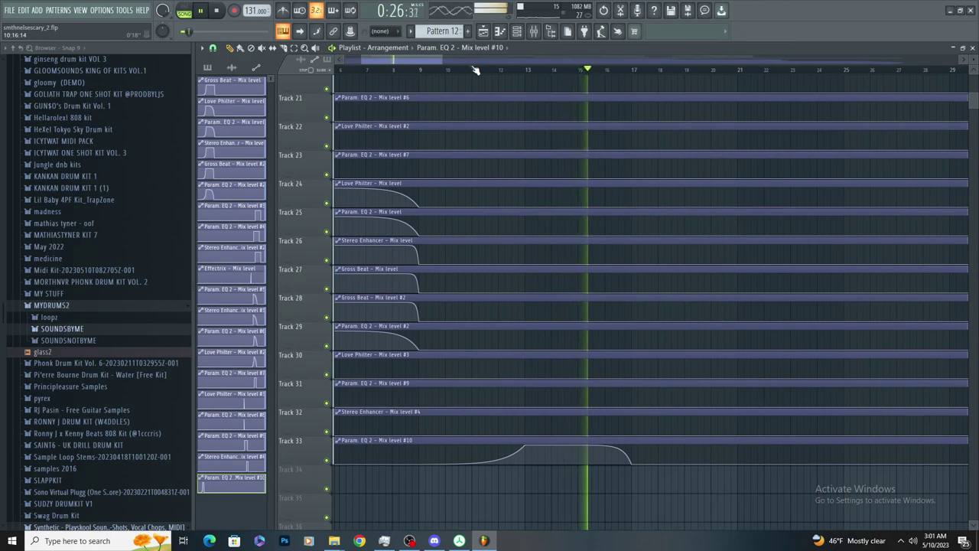
Add a second rise to the EQ mix level automation on Track 33, peaking at bar 21 and curving down by bar 25
scroll(501, 146, "down", 2)
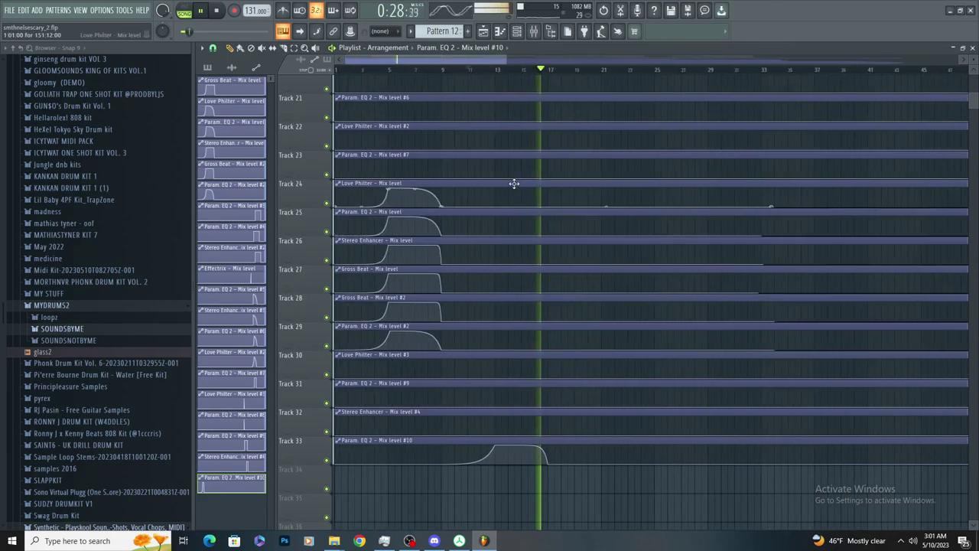
scroll(515, 174, "up", 5)
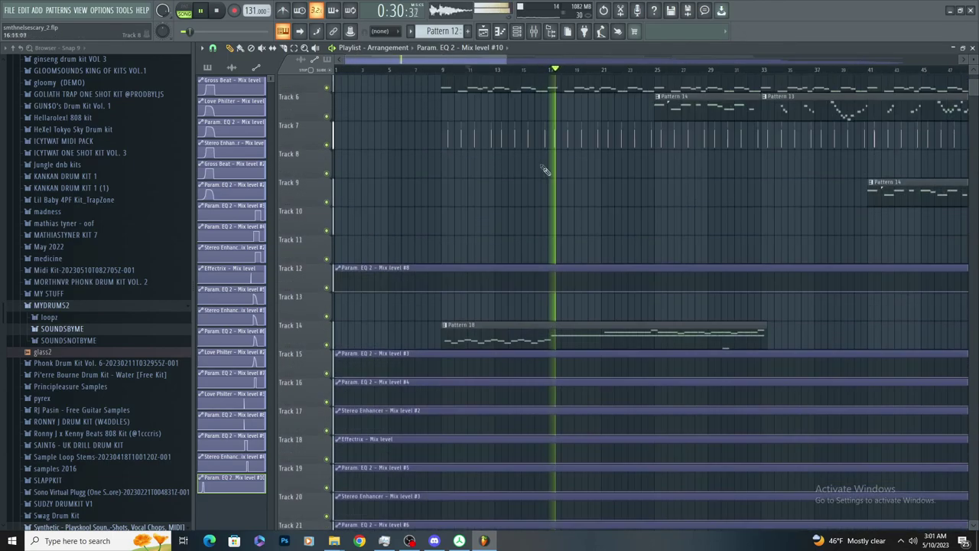
scroll(678, 501, "down", 4)
scroll(679, 502, "down", 3)
scroll(579, 324, "up", 3)
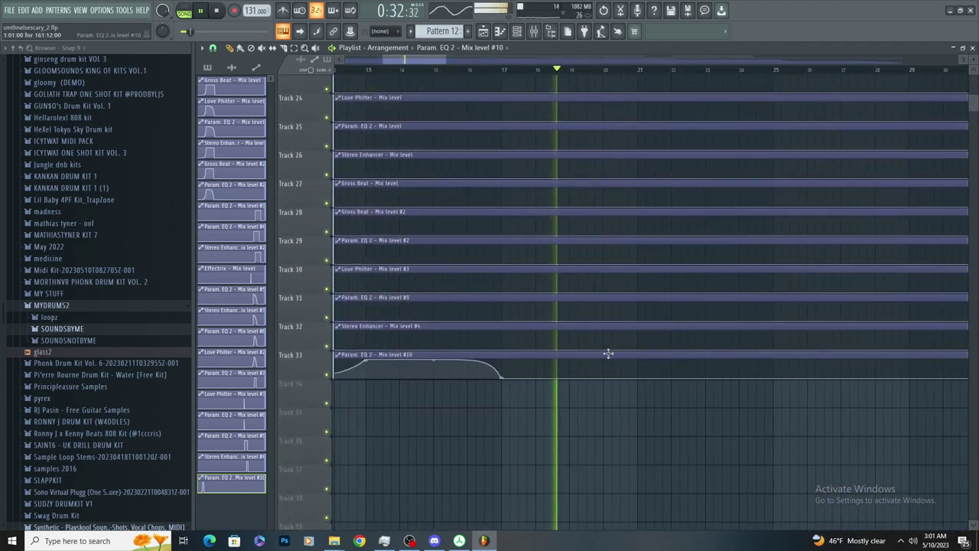
right_click(638, 358)
right_click(772, 377)
Examine the Track 33 automation and the surrounding arrangement during playback past bar 25
scroll(711, 371, "down", 2)
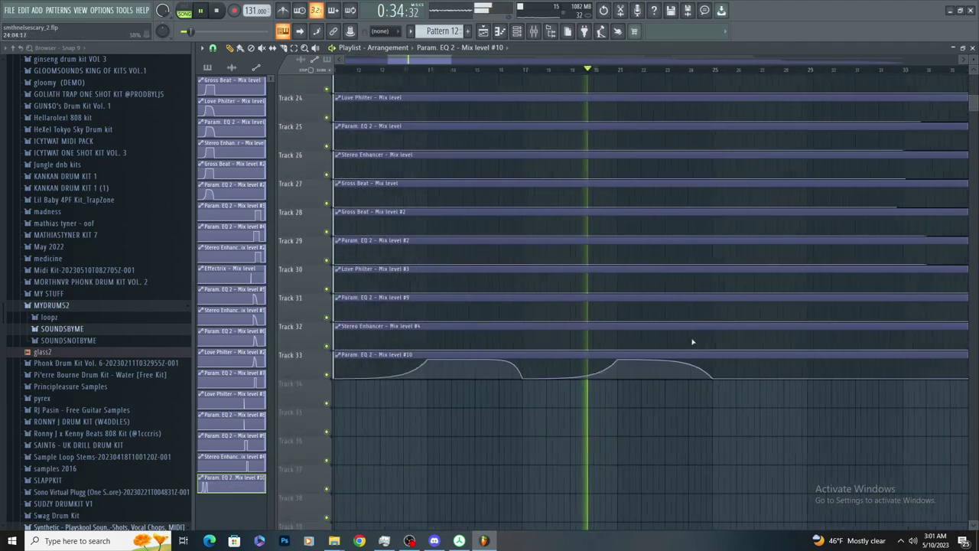
scroll(695, 342, "up", 2)
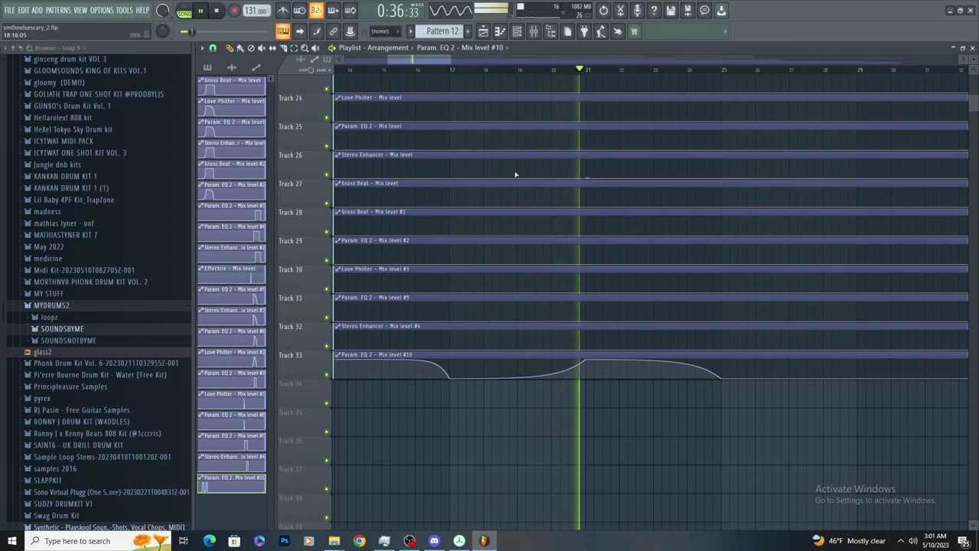
scroll(528, 184, "right", 2)
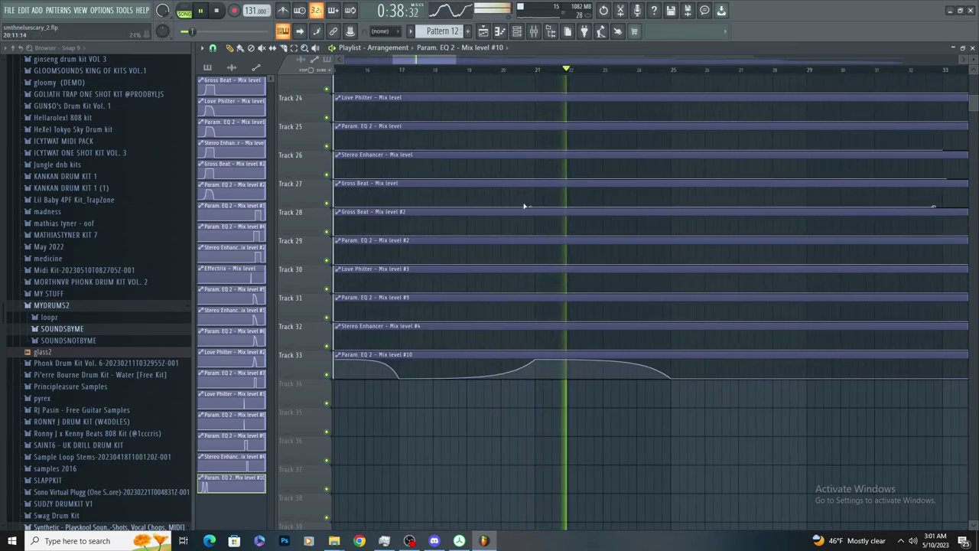
scroll(514, 216, "down", 2)
scroll(503, 213, "up", 2)
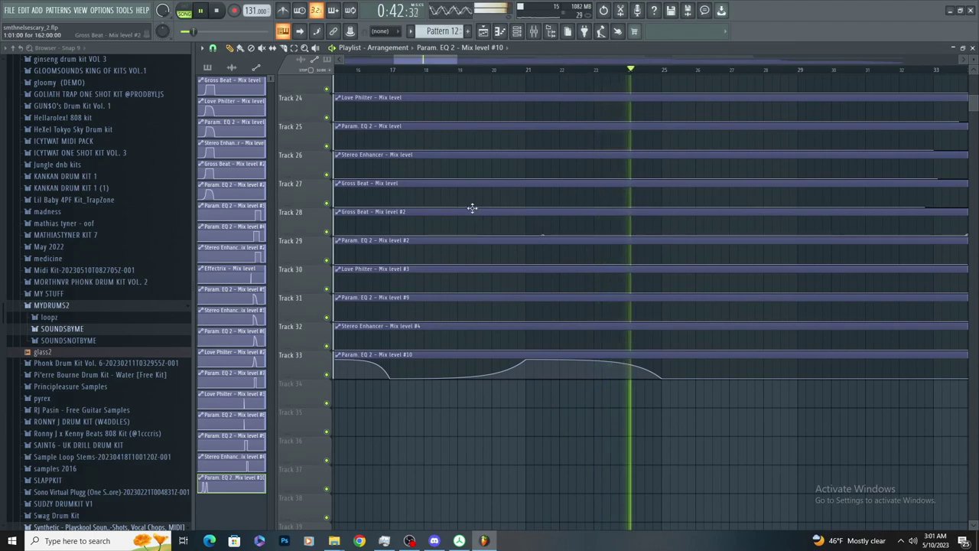
scroll(474, 229, "down", 4)
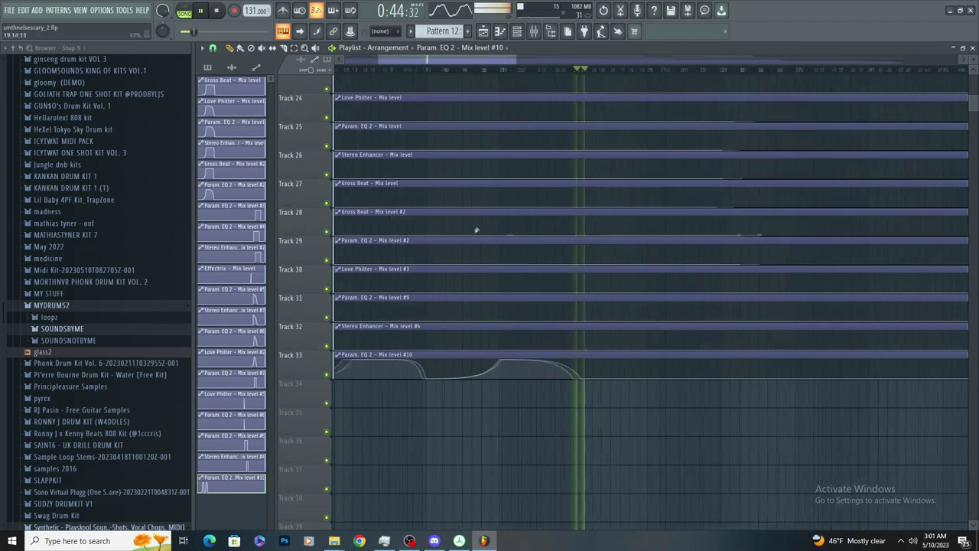
scroll(481, 254, "up", 3)
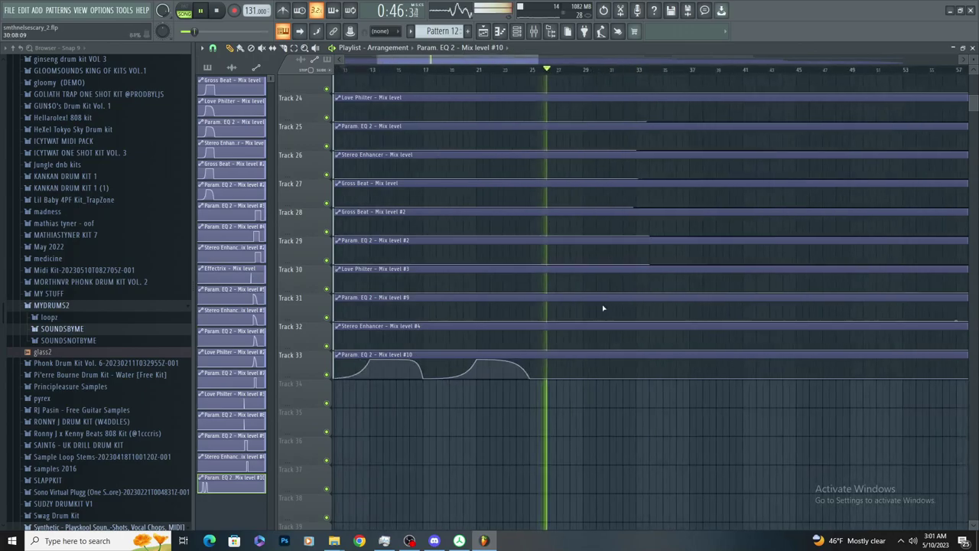
scroll(558, 243, "up", 8)
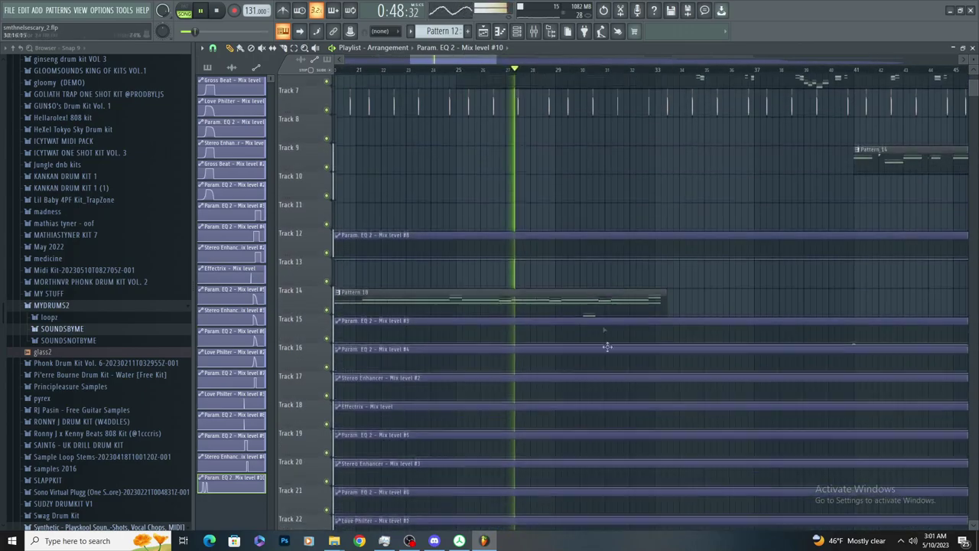
Try a third rise on Track 33's EQ mix level automation, peaking at bar 29 and curving down by bar 33
scroll(730, 516, "down", 8)
key("ctrl+z")
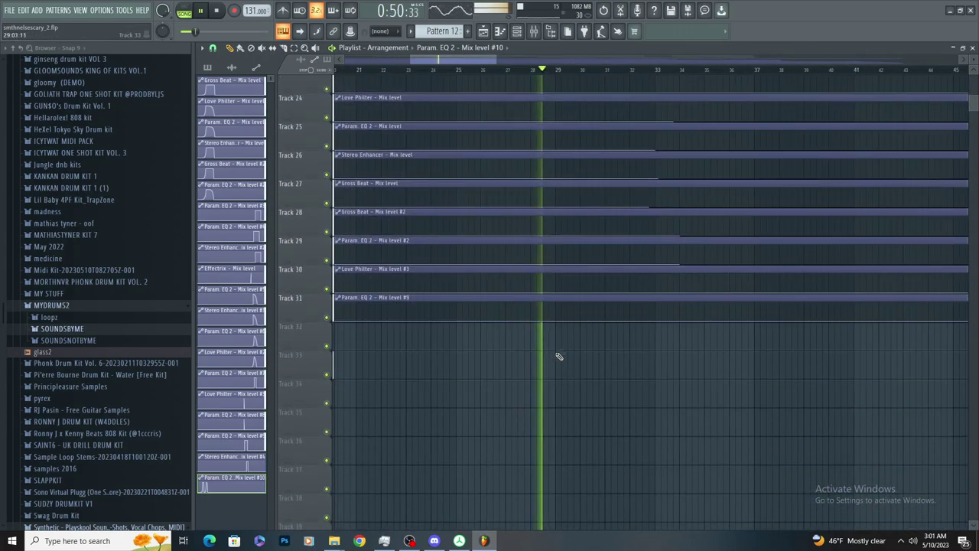
scroll(624, 352, "up", 2)
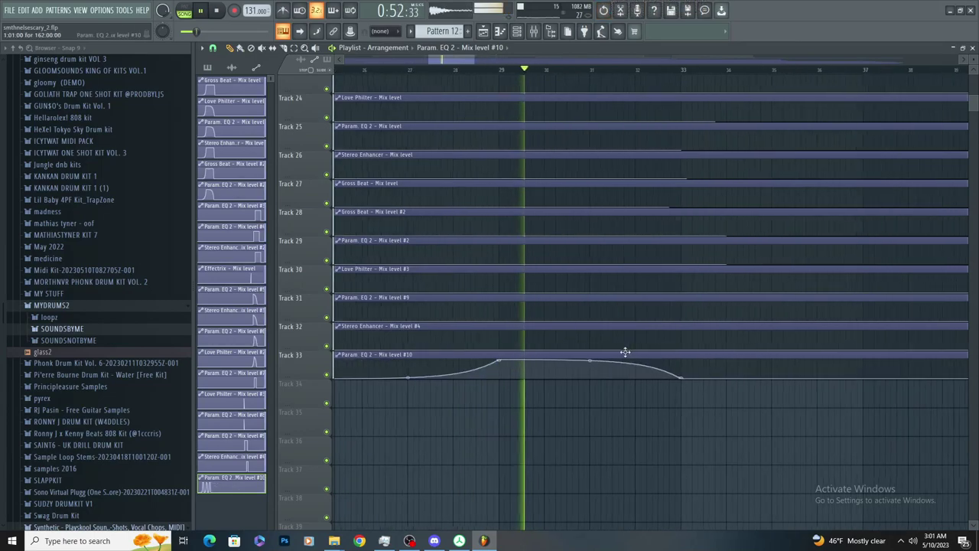
key("ctrl+alt+z")
key("ctrl+alt+z")
key("ctrl+alt+z")
key("ctrl+alt+z")
Add a curved rise to Track 33's EQ mix level automation that peaks at bar 33
scroll(609, 353, "down", 3)
scroll(604, 349, "up", 2)
scroll(602, 349, "down", 3)
scroll(597, 361, "up", 3)
right_click(616, 358)
right_click(615, 378)
scroll(590, 399, "down", 2)
scroll(608, 351, "up", 2)
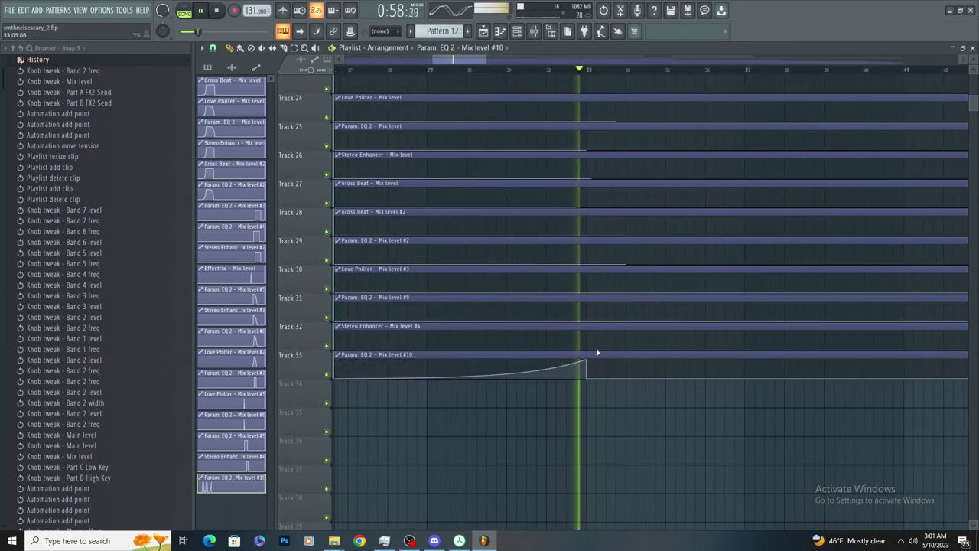
Curve Track 33's EQ mix level automation from its bar 33 peak down to zero by bar 41
scroll(495, 161, "down", 3)
scroll(572, 151, "up", 8)
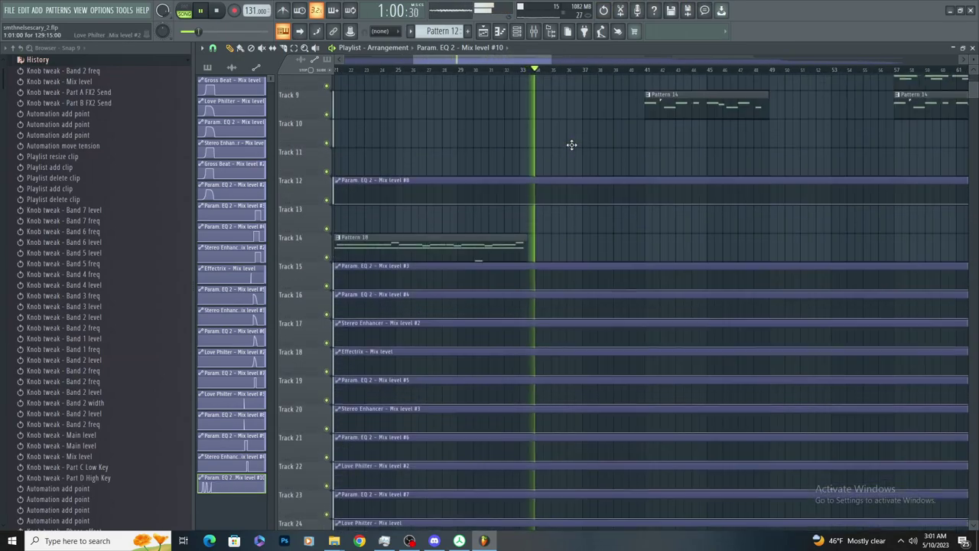
scroll(576, 150, "up", 3)
scroll(635, 509, "down", 10)
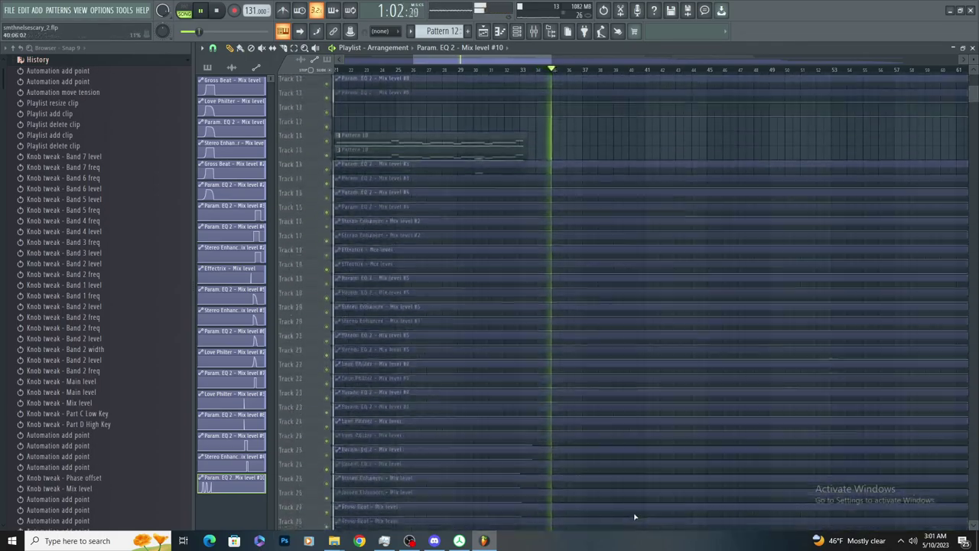
right_click(651, 406)
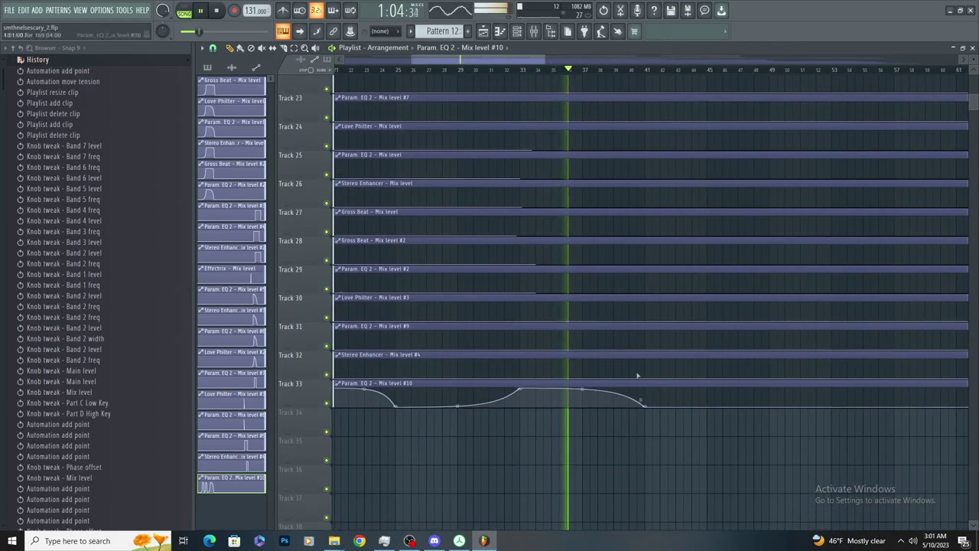
Open Pattern 13 from Track 6 and bring up the Xpand!2 #3 channel's mixer track, Insert 16
scroll(651, 200, "up", 8)
scroll(530, 286, "down", 2)
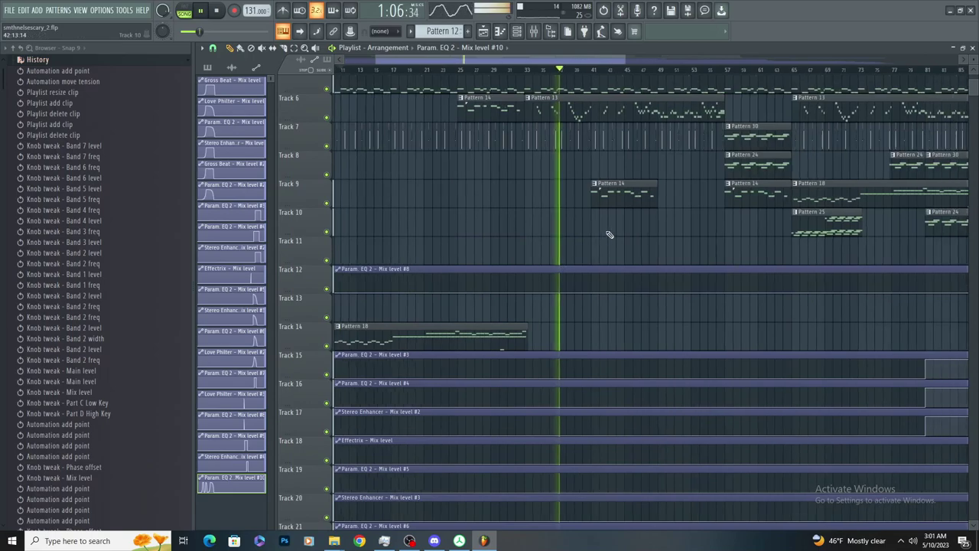
scroll(650, 306, "up", 3)
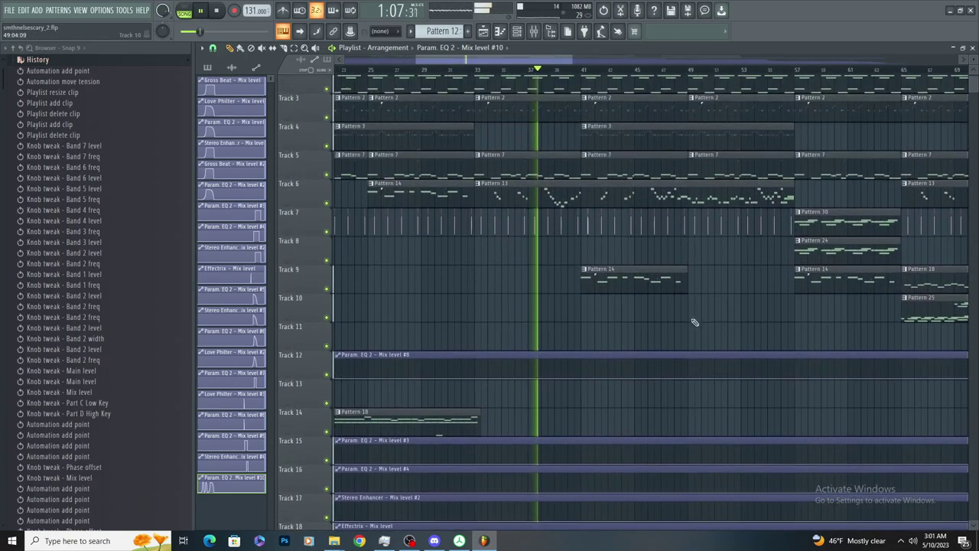
double_click(605, 200)
left_click(517, 32)
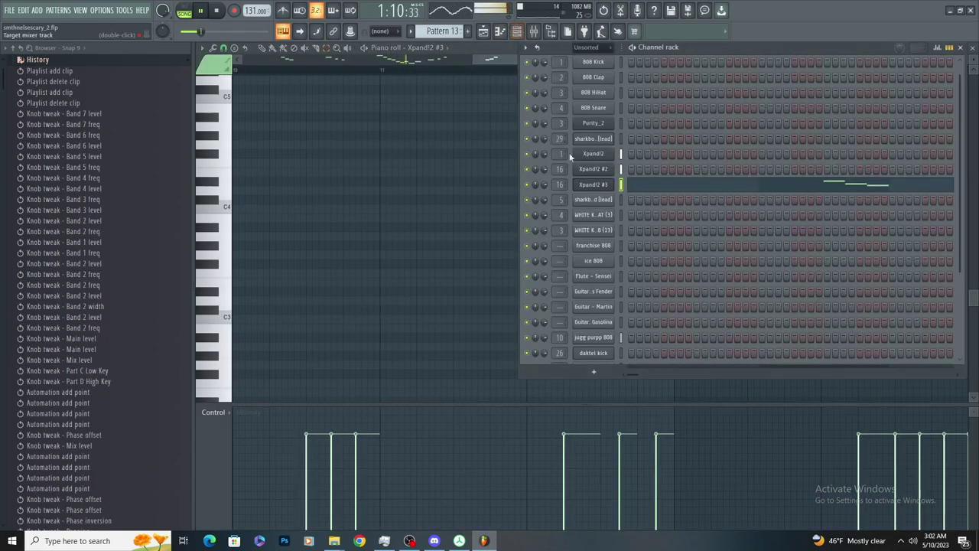
left_click(595, 185)
left_click(535, 32)
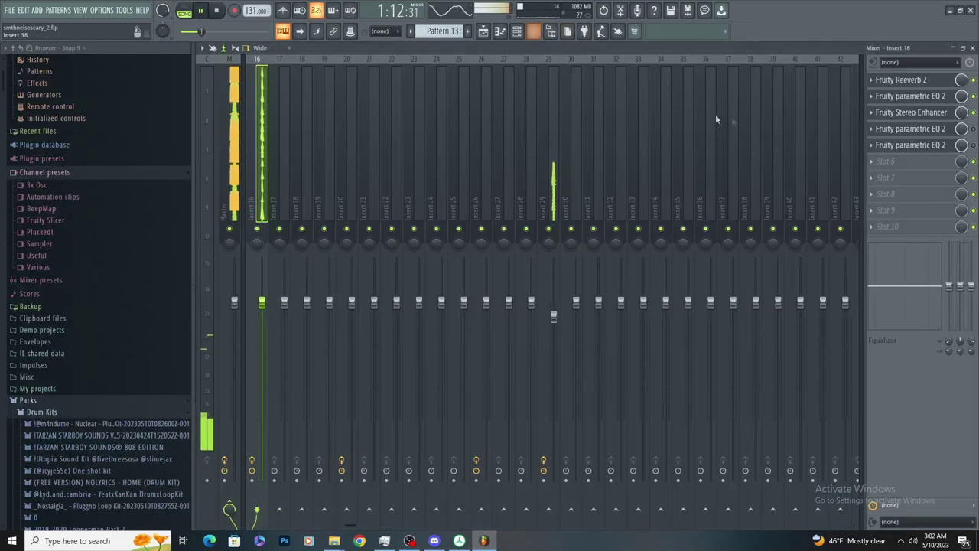
Load Fruity Love Philter into slot 6 of Insert 16
left_click(875, 161)
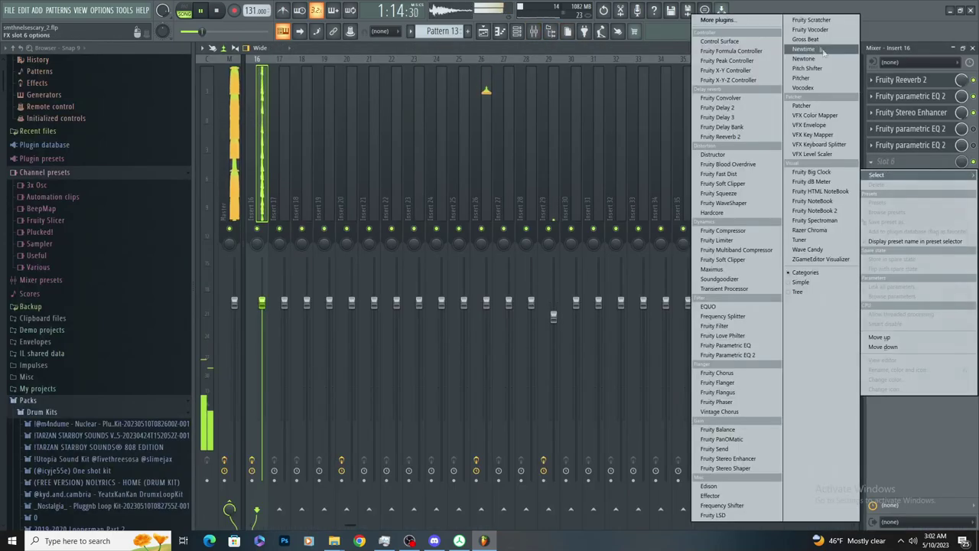
left_click(770, 20)
type("lo")
double_click(413, 55)
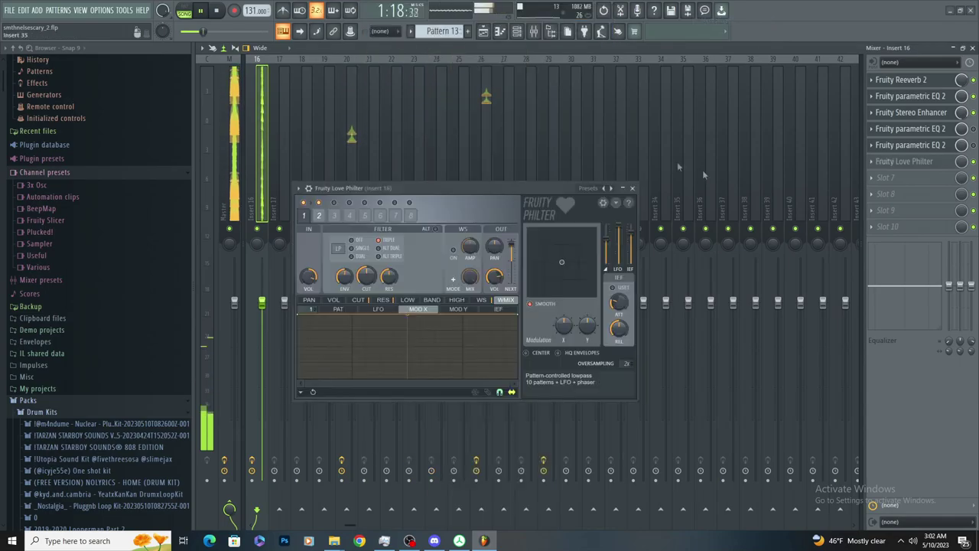
Create a mix level automation clip for Insert 16's Fruity Love Philter and place it on Track 34
right_click(962, 162)
left_click(918, 240)
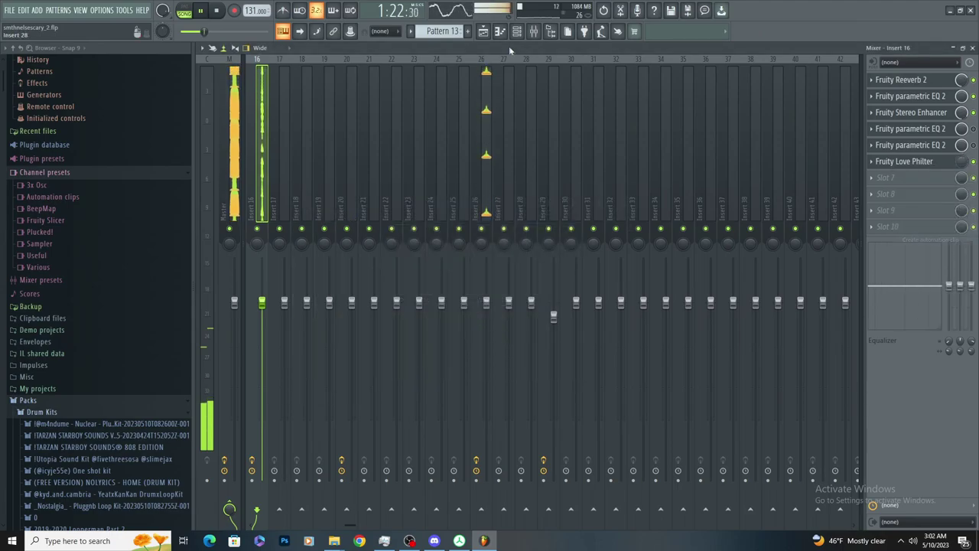
scroll(616, 372, "down", 6)
left_click(602, 475)
scroll(490, 444, "down", 1)
scroll(481, 421, "up", 6)
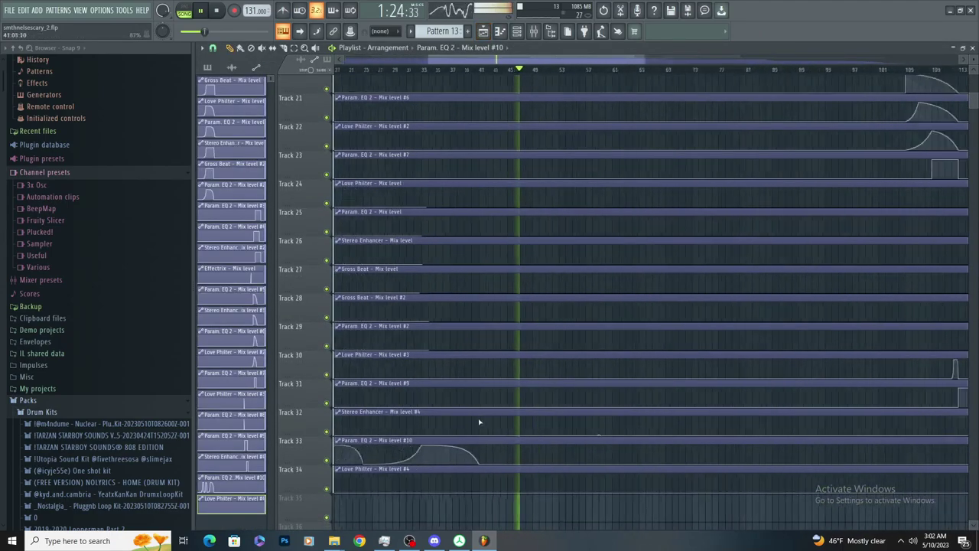
Try a curved rise on Track 34's Love Philter automation, peaking near bar 45 and curving down by bar 49
left_click(479, 70)
scroll(529, 231, "up", 6)
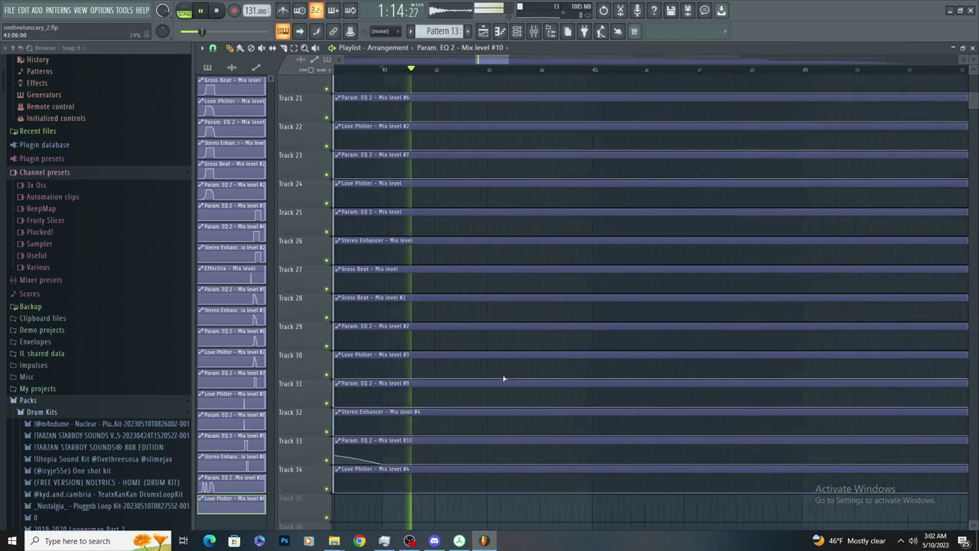
right_click(360, 492)
scroll(412, 494, "down", 4)
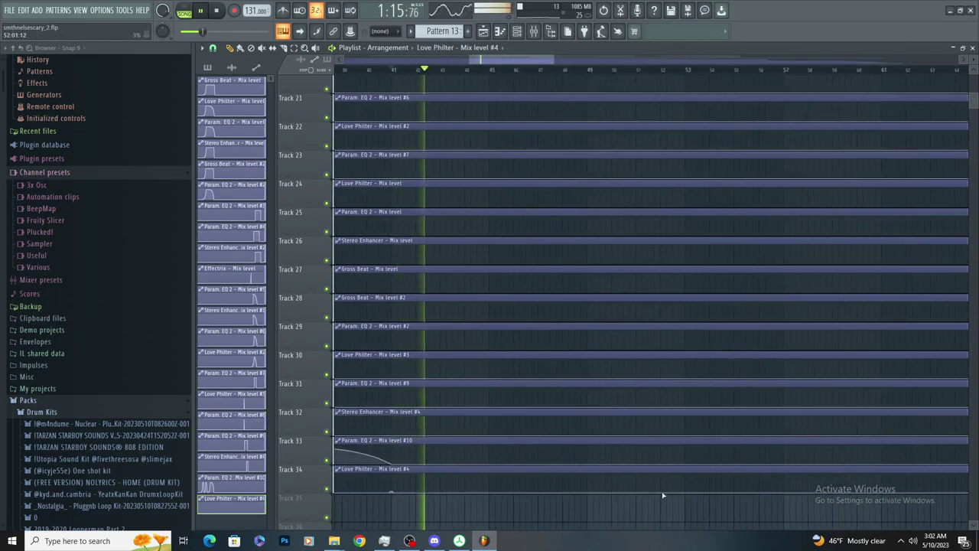
right_click(592, 493)
scroll(461, 483, "up", 4)
right_click(510, 475)
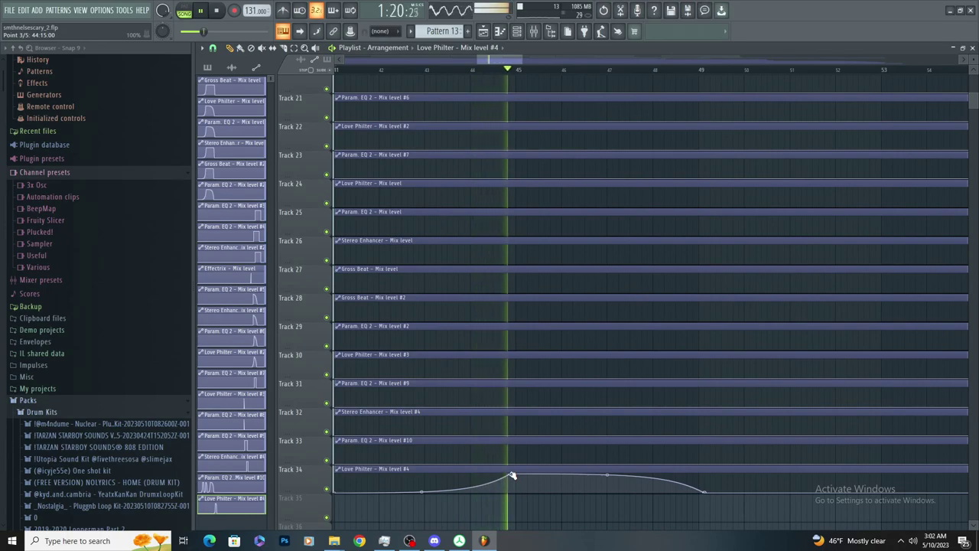
key("ctrl+z")
Raise Track 34's Love Philter mix level to full at bar 48 and curve it down to zero by bar 49
scroll(536, 478, "down", 4)
scroll(620, 451, "up", 3)
scroll(633, 470, "down", 2)
scroll(631, 470, "up", 2)
right_click(568, 494)
right_click(569, 474)
scroll(600, 489, "up", 2)
left_click_drag(600, 492, 615, 497)
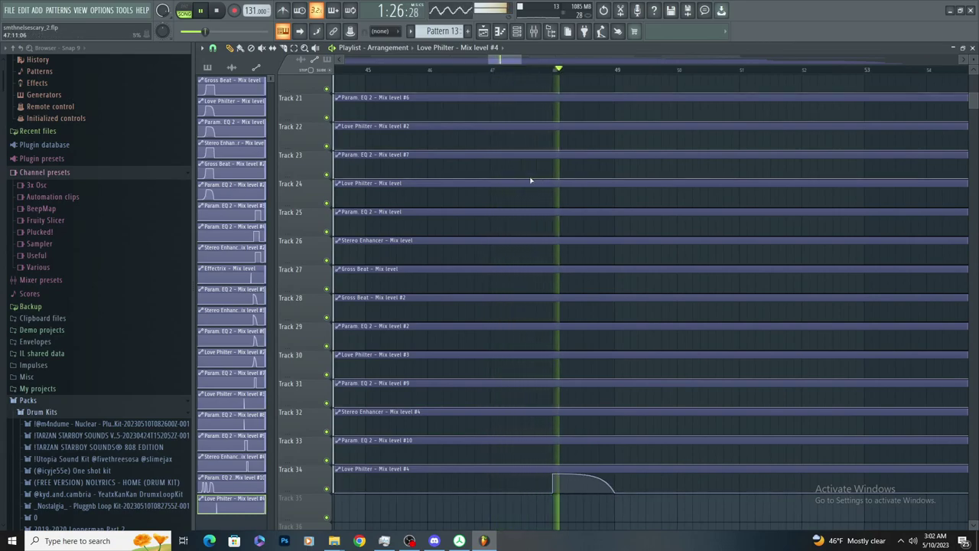
Raise Track 34's Love Philter mix level automation straight to full at bar 53
scroll(511, 263, "down", 3)
scroll(544, 267, "up", 3)
scroll(462, 289, "down", 3)
scroll(457, 293, "up", 2)
scroll(455, 299, "down", 2)
scroll(463, 290, "up", 2)
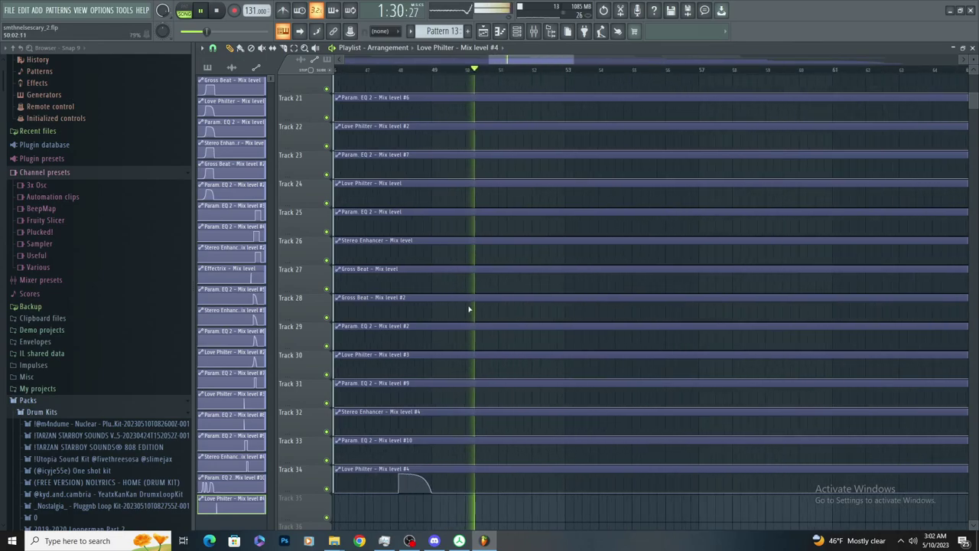
scroll(596, 300, "down", 2)
scroll(596, 299, "up", 3)
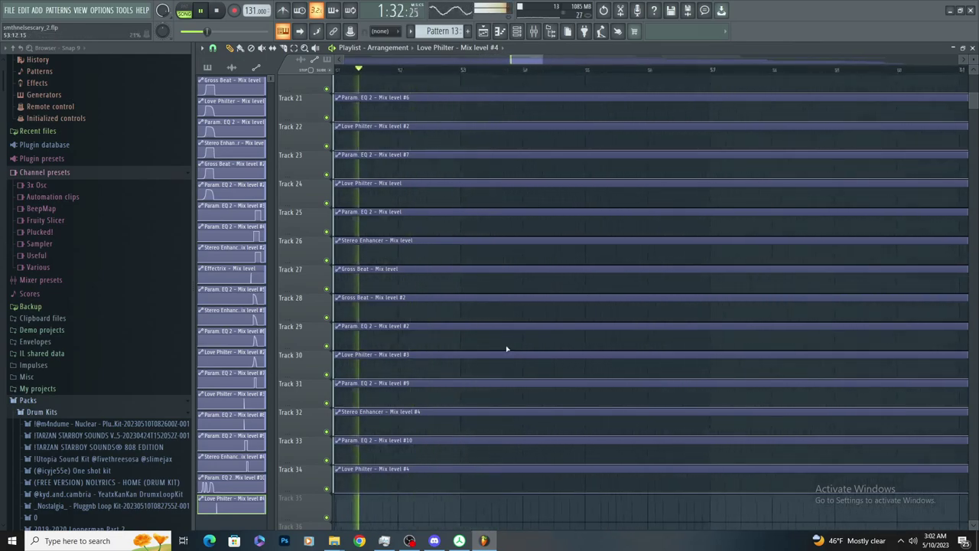
left_click_drag(510, 498, 510, 461)
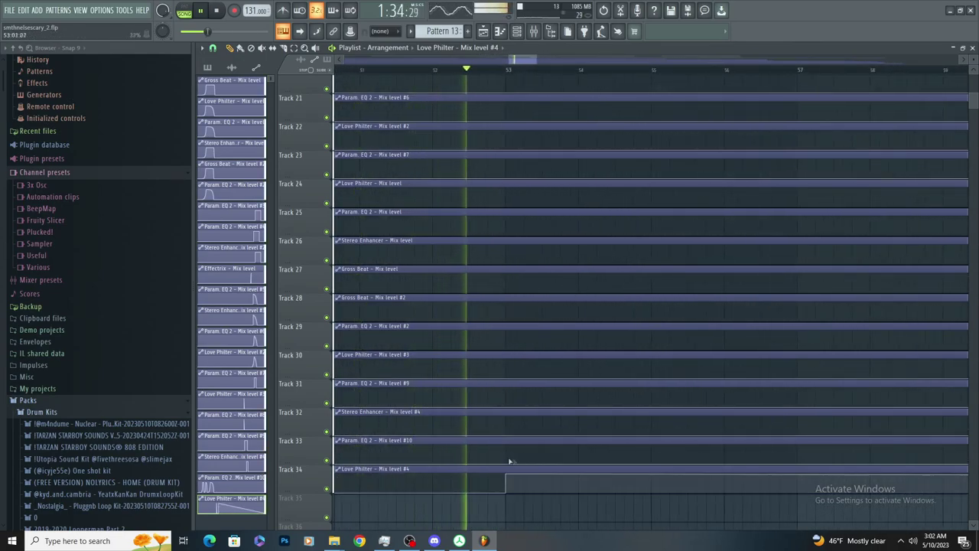
Curve Track 34's Love Philter mix level automation from full at bar 53 down to zero by bar 57
scroll(629, 396, "down", 3)
scroll(637, 381, "up", 2)
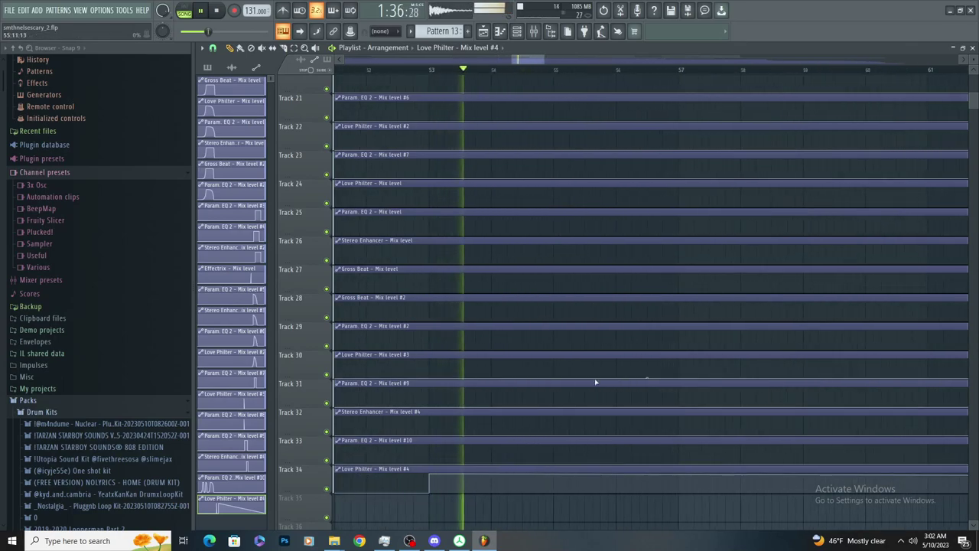
right_click(677, 492)
left_click_drag(552, 474, 554, 474)
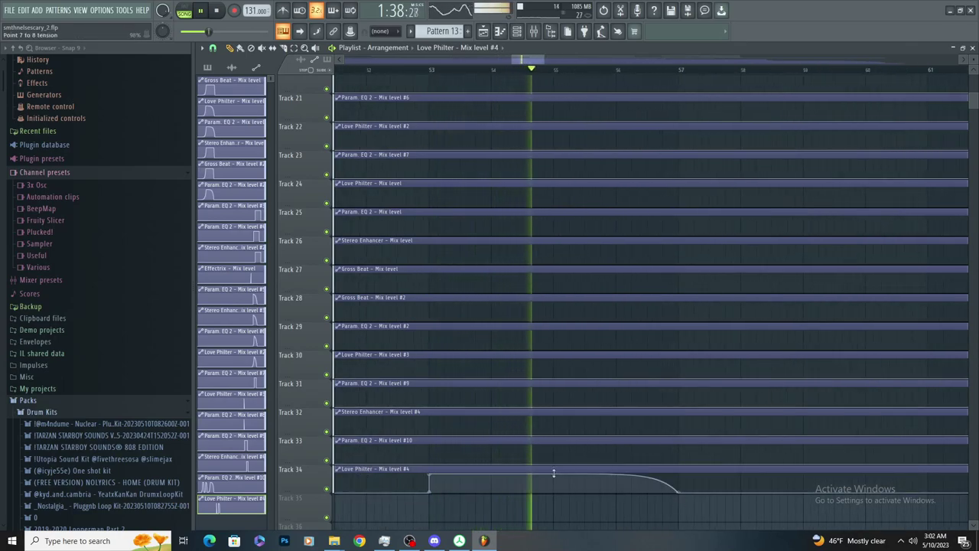
left_click(431, 71)
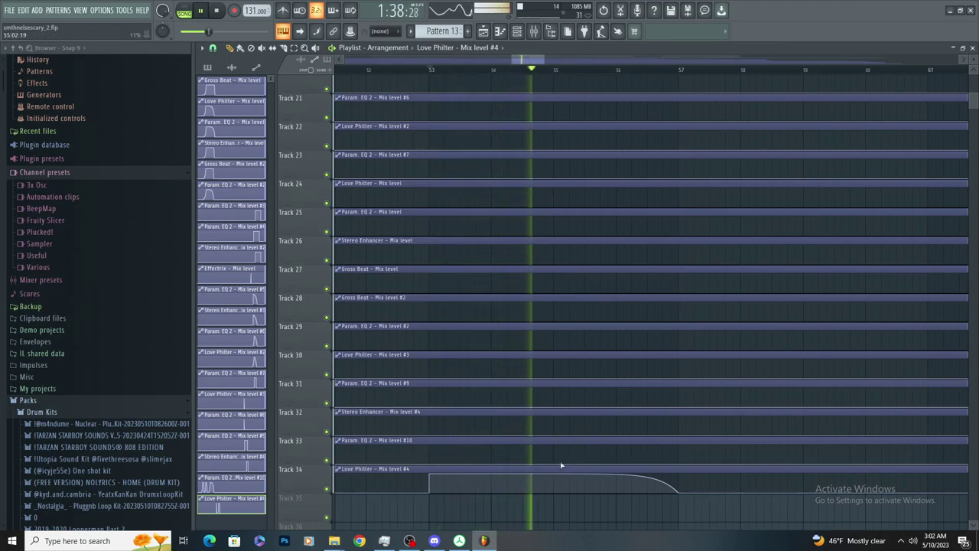
Examine the pattern clips and automation tracks from bar 57 onward during playback
scroll(575, 398, "down", 1)
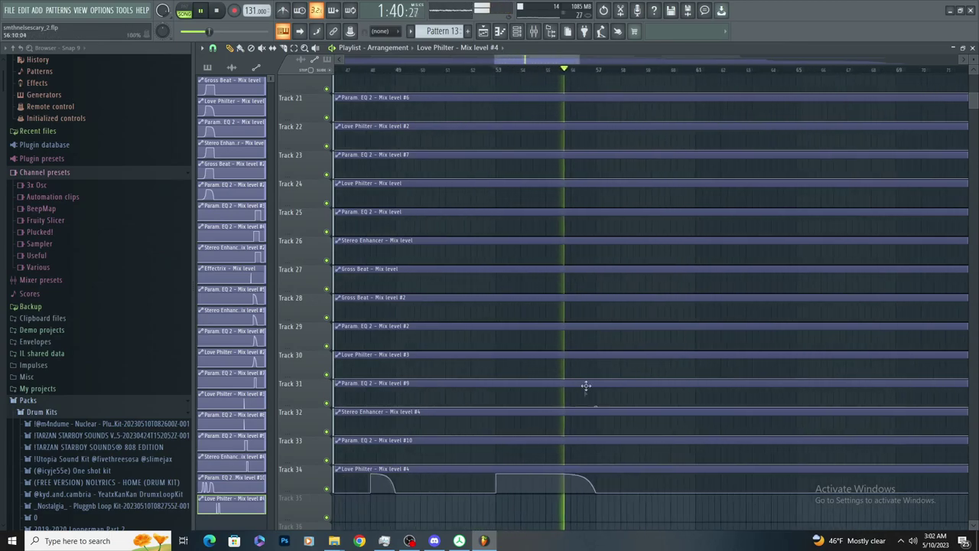
scroll(574, 377, "down", 2)
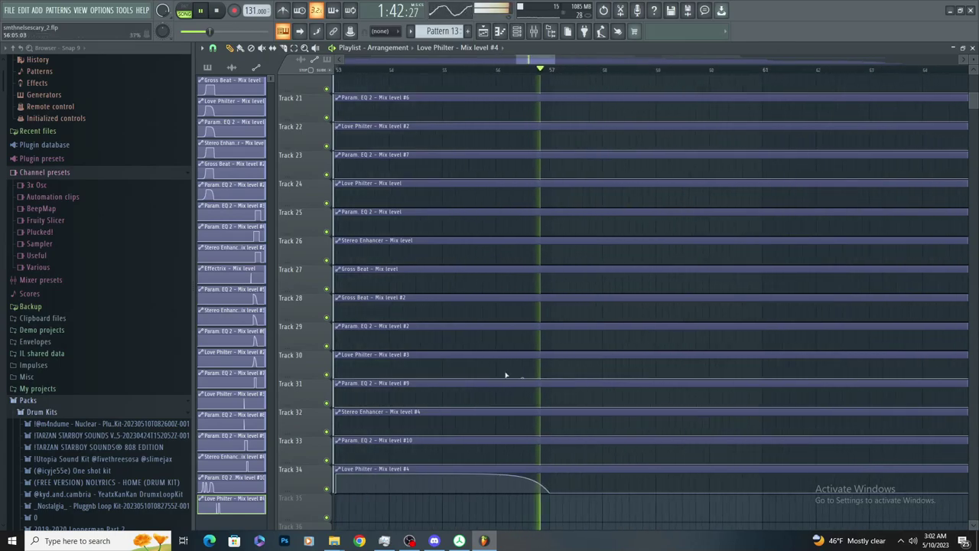
scroll(524, 325, "down", 4)
scroll(601, 191, "up", 9)
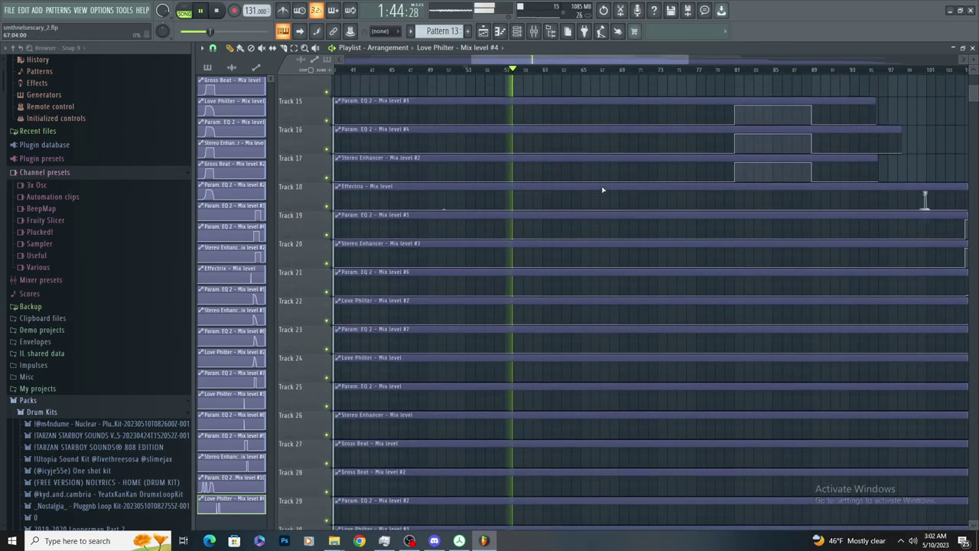
left_click(623, 396)
scroll(497, 333, "up", 2)
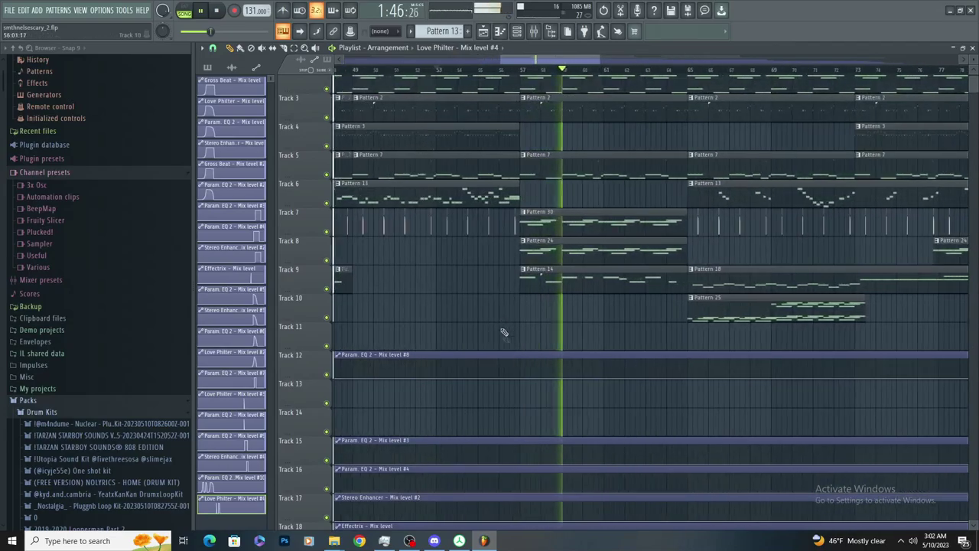
scroll(498, 244, "down", 3)
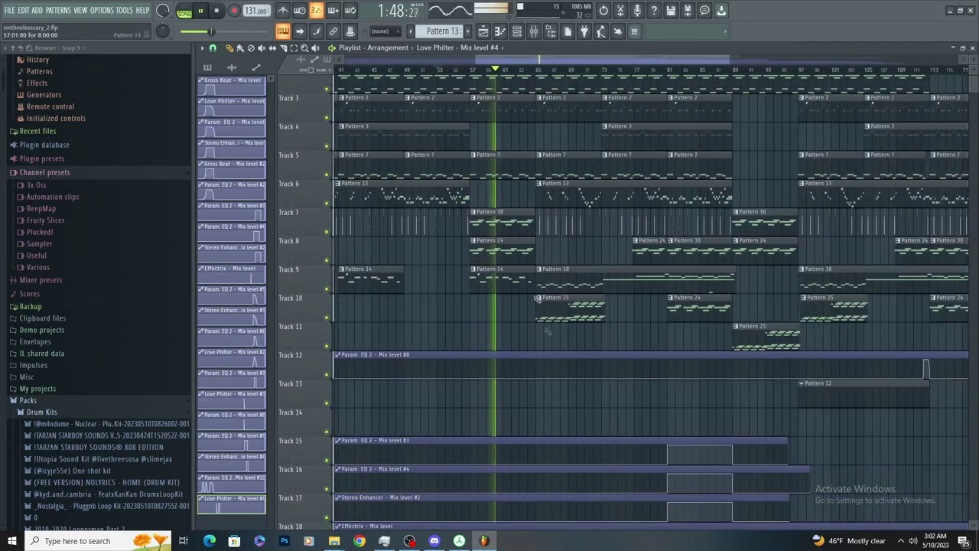
scroll(691, 503, "down", 7)
scroll(664, 481, "down", 2)
scroll(675, 516, "down", 13)
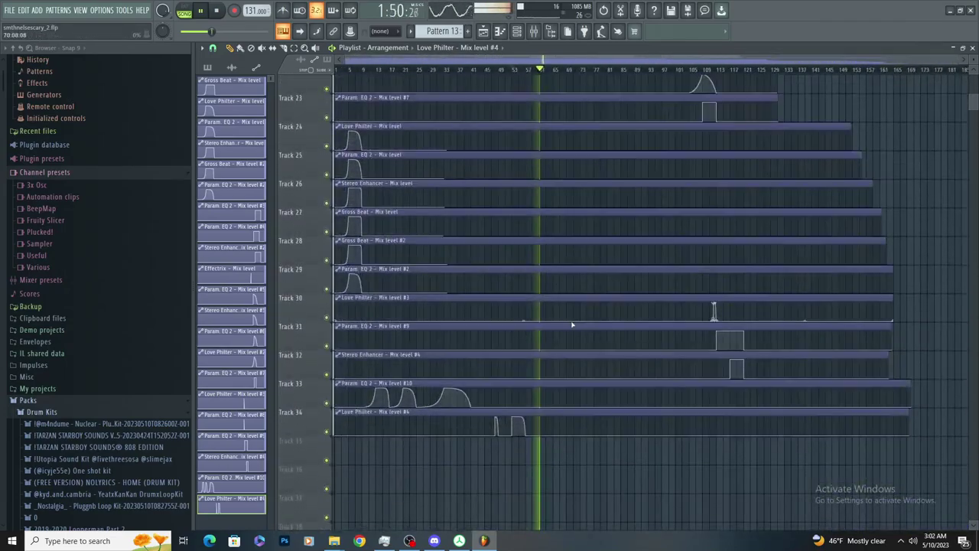
Raise both Gross Beat mix level automations on Tracks 27 and 28 straight to full at bar 61
scroll(543, 283, "up", 2)
key("space")
key("space")
left_click(543, 71)
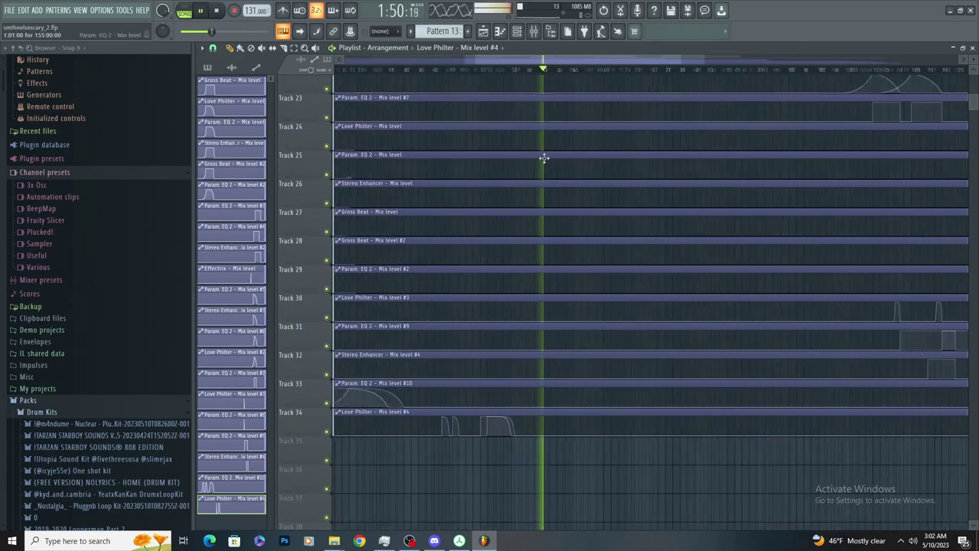
scroll(559, 204, "up", 5)
scroll(565, 252, "up", 3)
key("space")
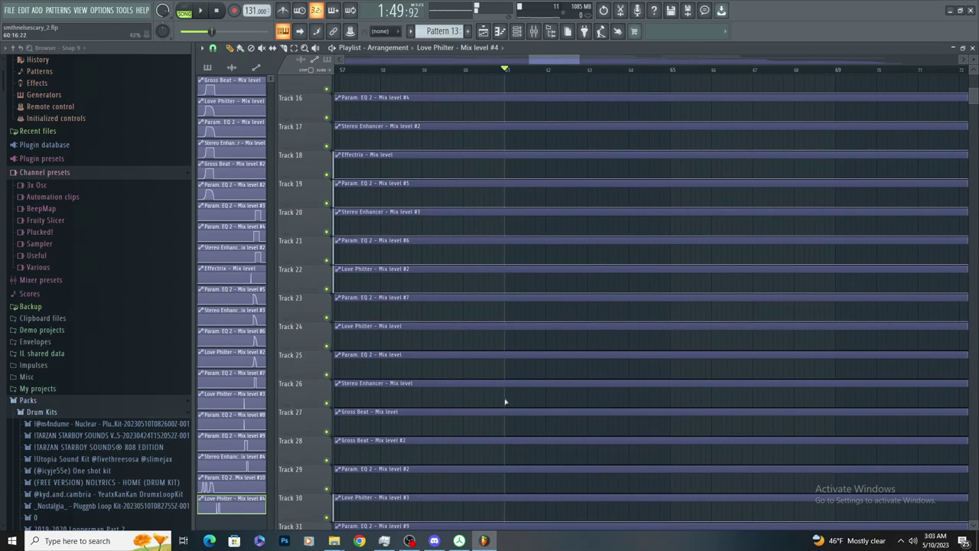
key("space")
key("ctrl+z")
key("space")
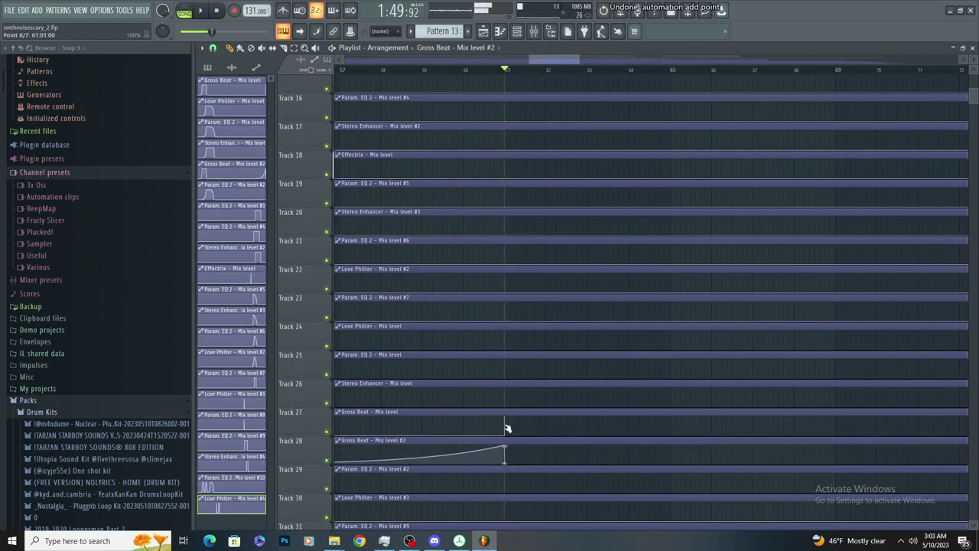
key("space")
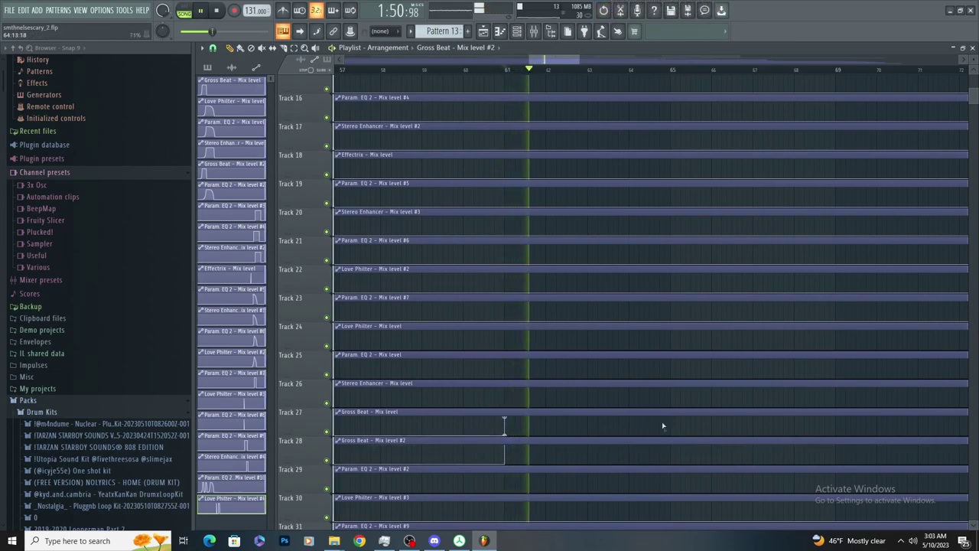
Drop both Gross Beat mix level automations on Tracks 27 and 28 back to zero at bar 65
right_click(672, 444)
right_click(671, 461)
key("space")
key("space")
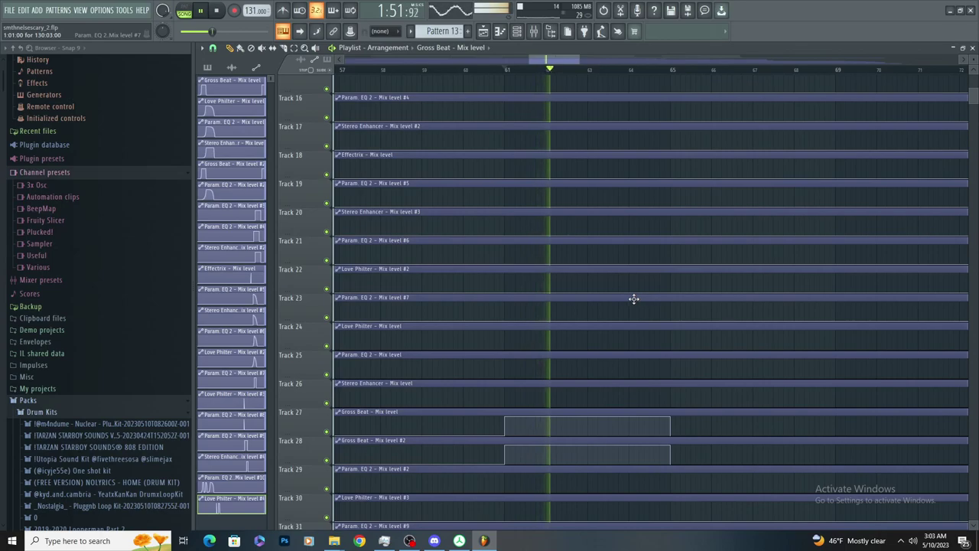
Add a straight drop to zero across the third beat of bar 61 in Track 27's Gross Beat mix level automation
scroll(558, 400, "up", 6)
key("space")
key("space")
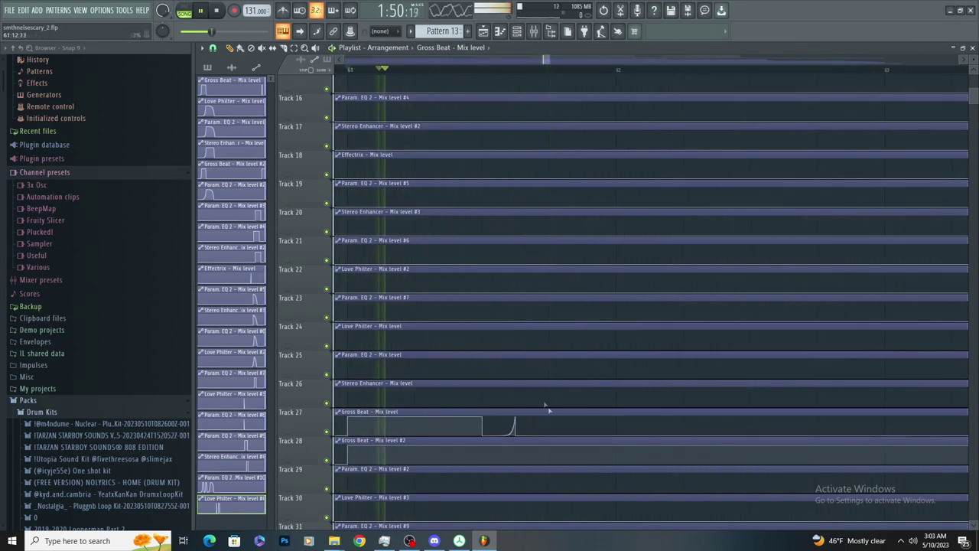
scroll(566, 359, "down", 3)
scroll(596, 339, "up", 2)
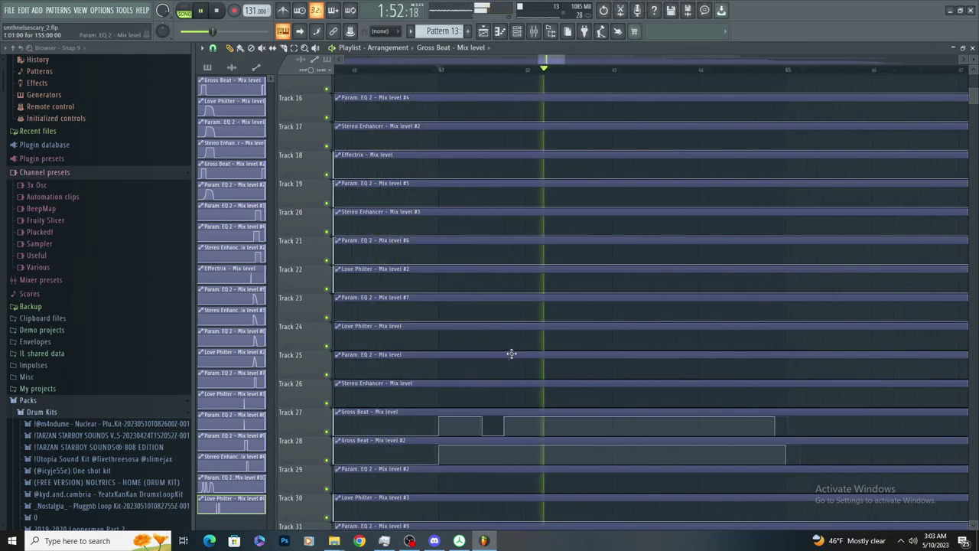
key("space")
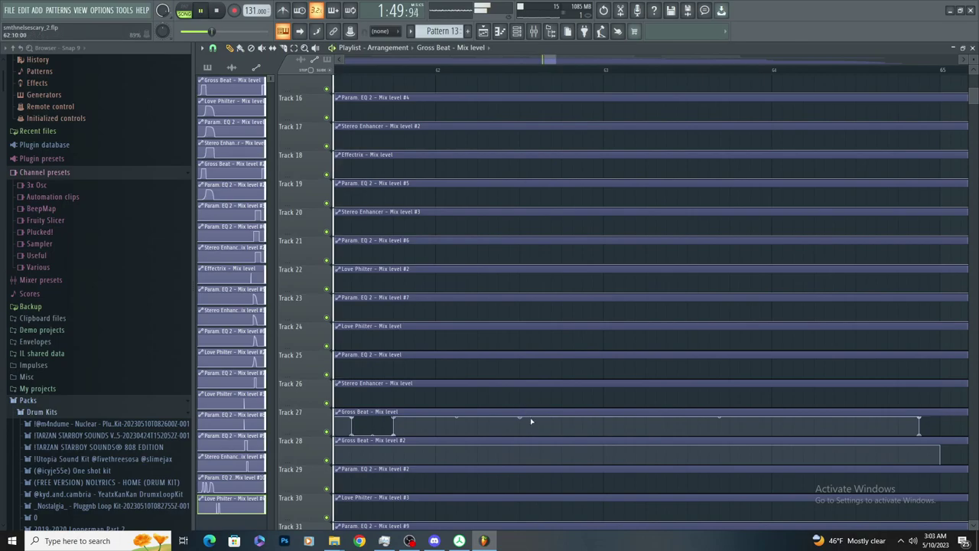
Drop Track 27's Gross Beat mix level to zero for the third beat of bar 62, returning straight to full
right_click(530, 434)
key("space")
right_click(564, 433)
right_click(564, 418)
key("space")
scroll(640, 429, "down", 2)
scroll(673, 396, "up", 2)
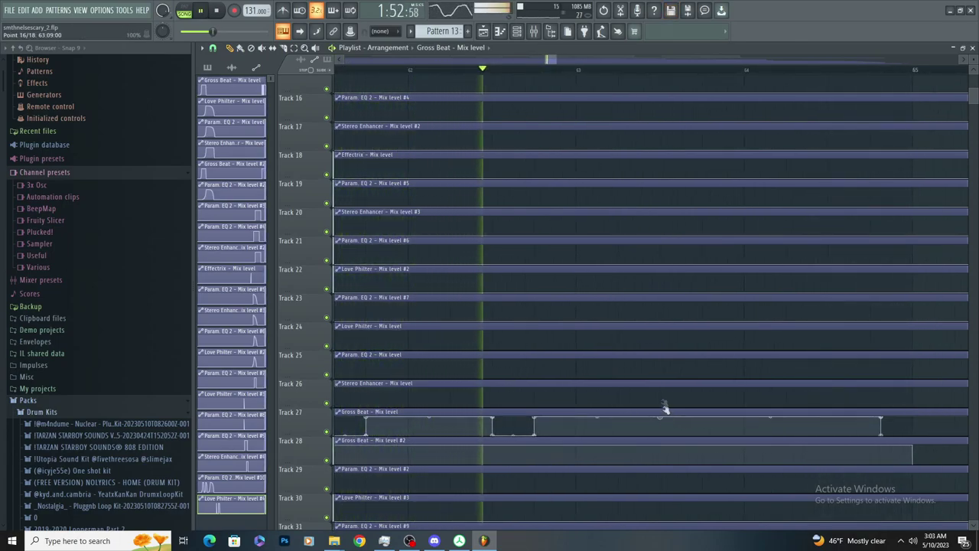
Repeat the third-beat drop to zero in bars 63 and 64 of Track 27's Gross Beat mix level automation
key("space")
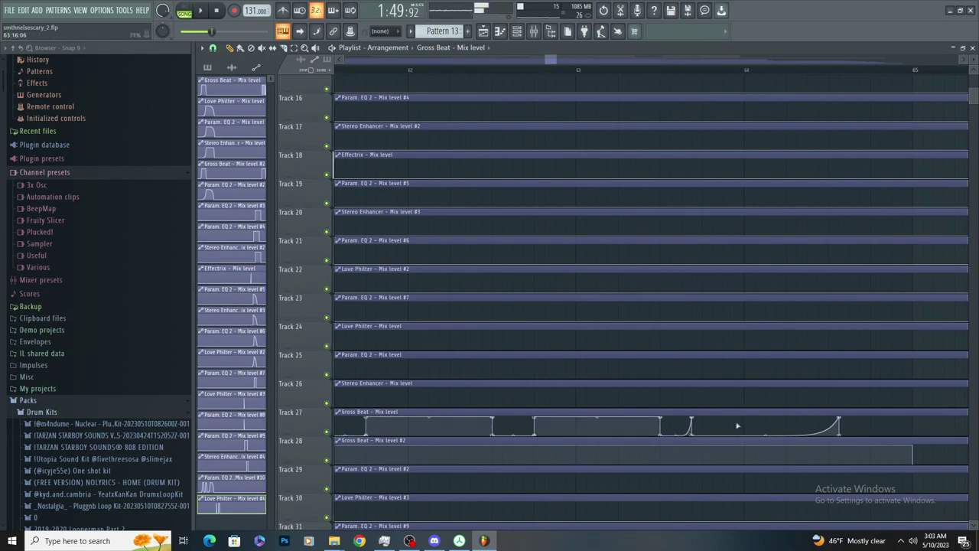
key("ctrl+z")
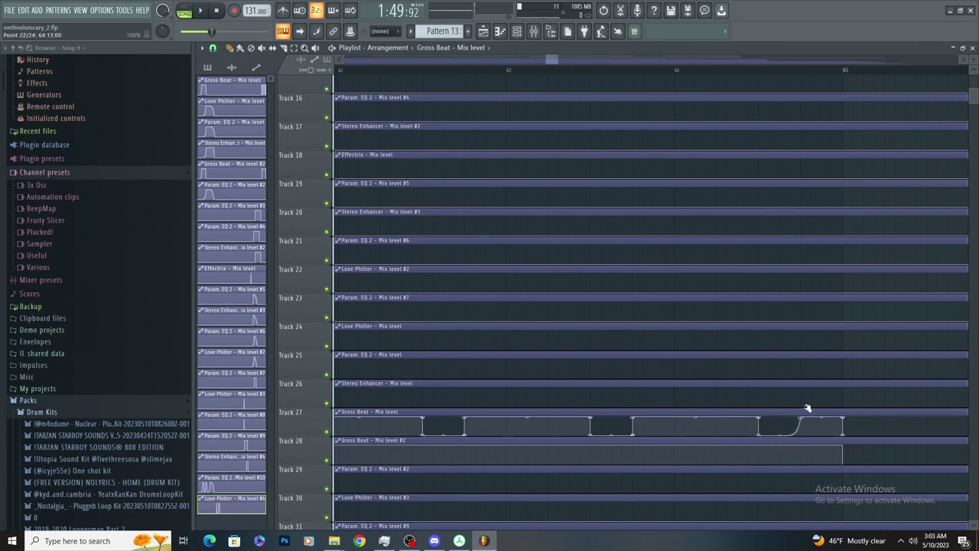
scroll(770, 426, "down", 3)
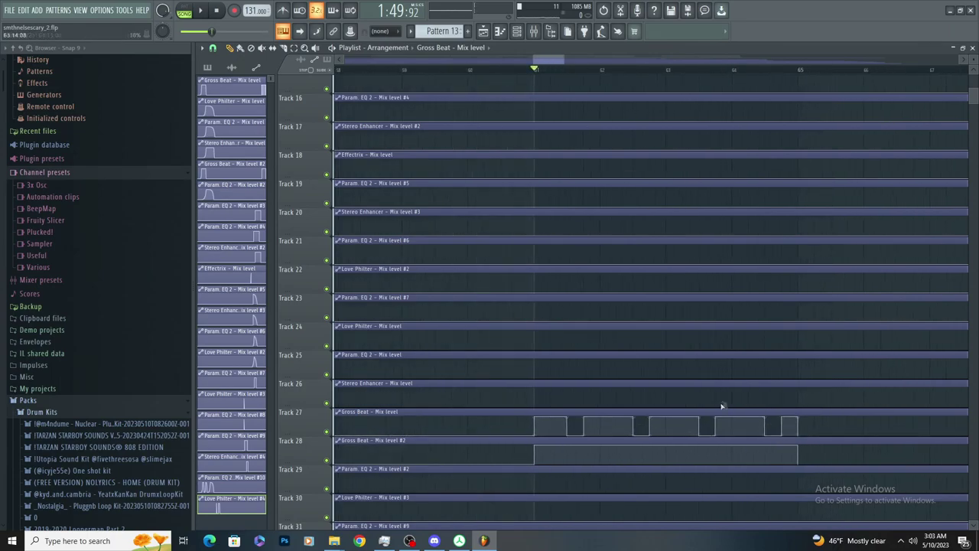
Curve Track 27's Gross Beat mix level down to zero at bar 62 and back up to full by mid-bar
key("space")
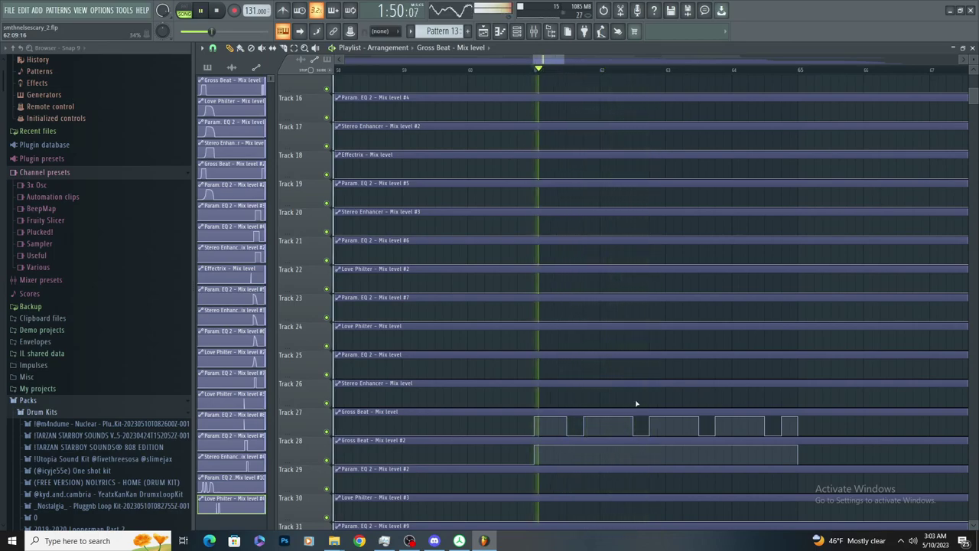
scroll(662, 351, "up", 3)
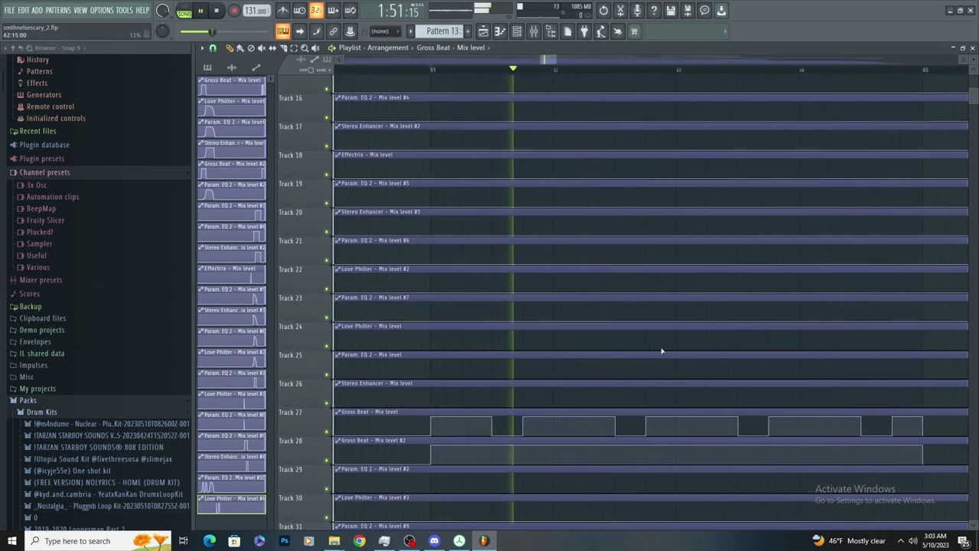
scroll(575, 376, "up", 3)
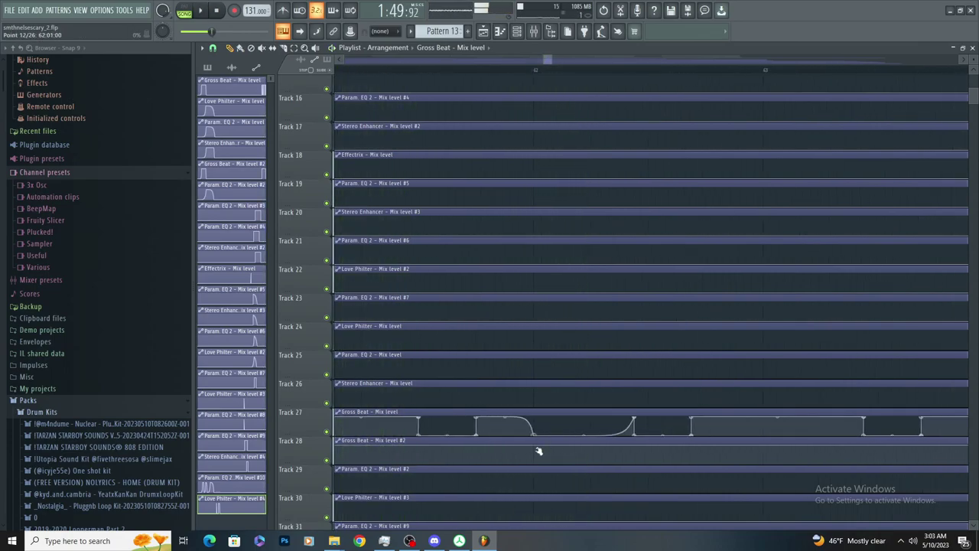
scroll(574, 437, "down", 3)
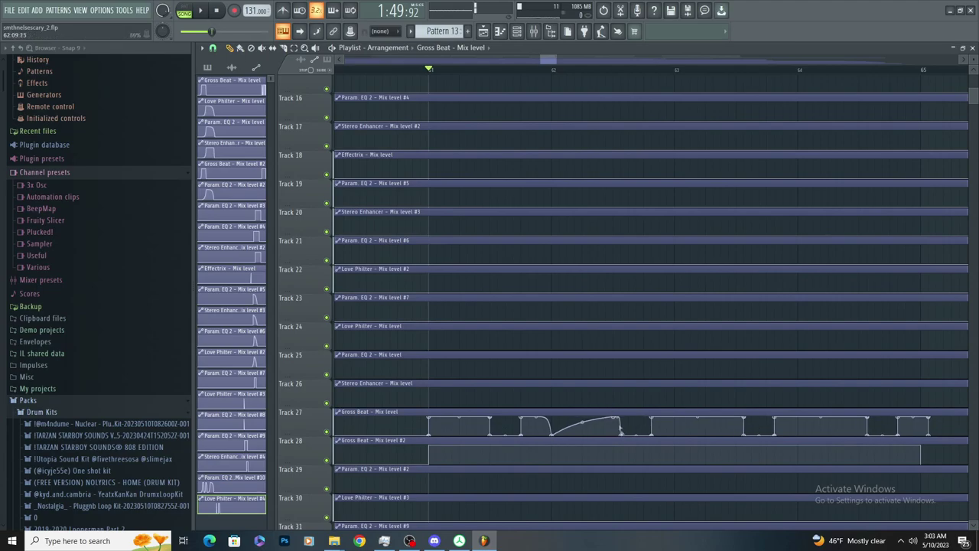
key("space")
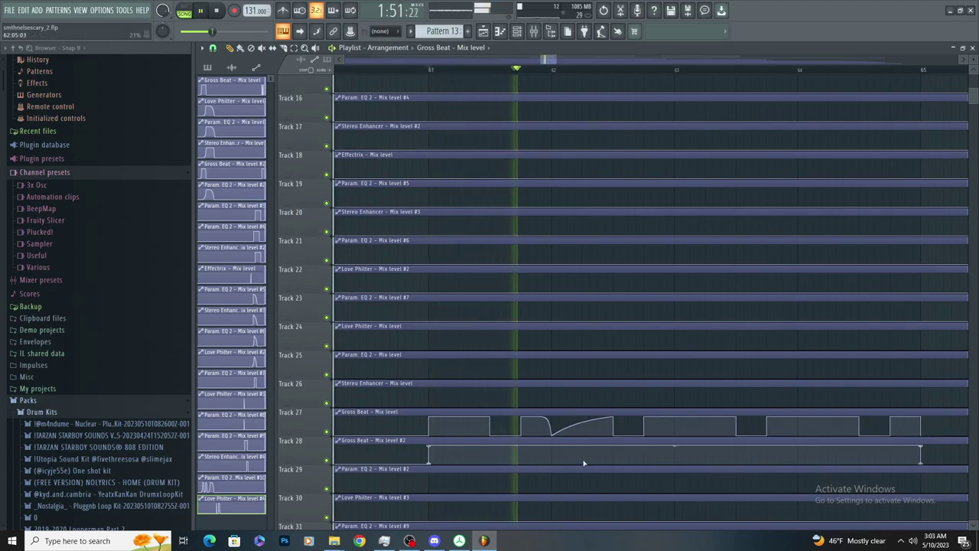
key("space")
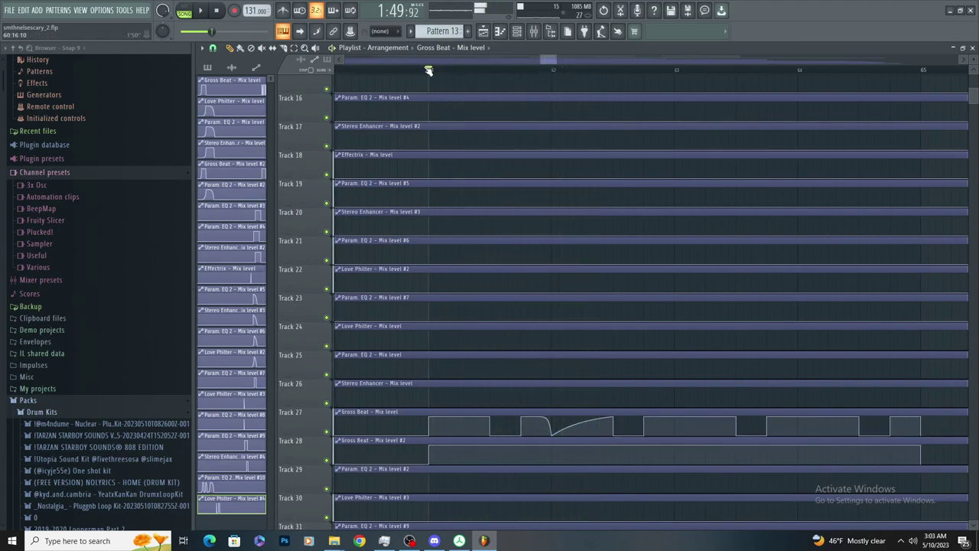
Curve Track 28's Gross Beat mix level down to zero at bar 62 and back up to full by bar 63
key("space")
mouse_move(381, 73)
left_mouse_down()
mouse_move(356, 80)
mouse_move(383, 76)
mouse_move(375, 78)
left_mouse_up()
scroll(417, 110, "down", 3)
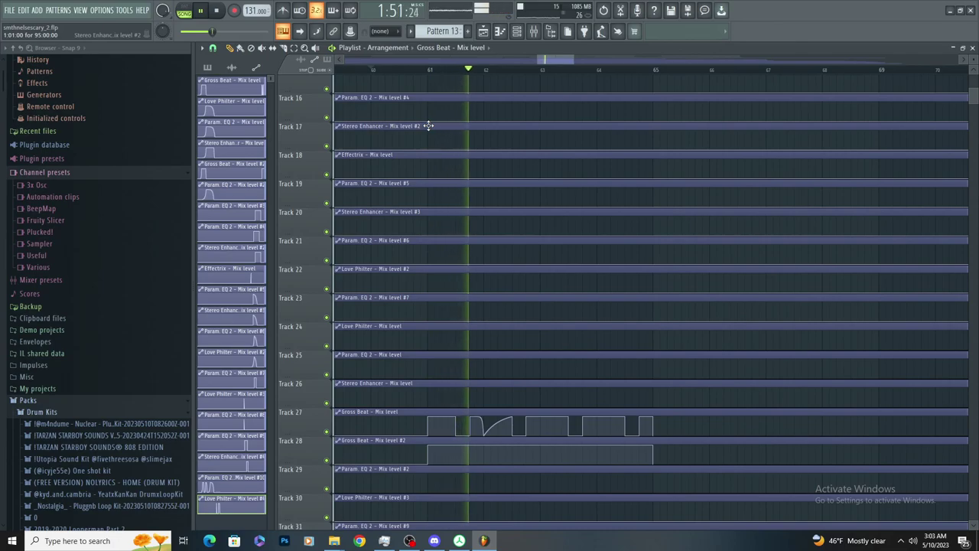
key("space")
scroll(449, 162, "up", 3)
right_click(510, 445)
left_click_drag(510, 445, 514, 465)
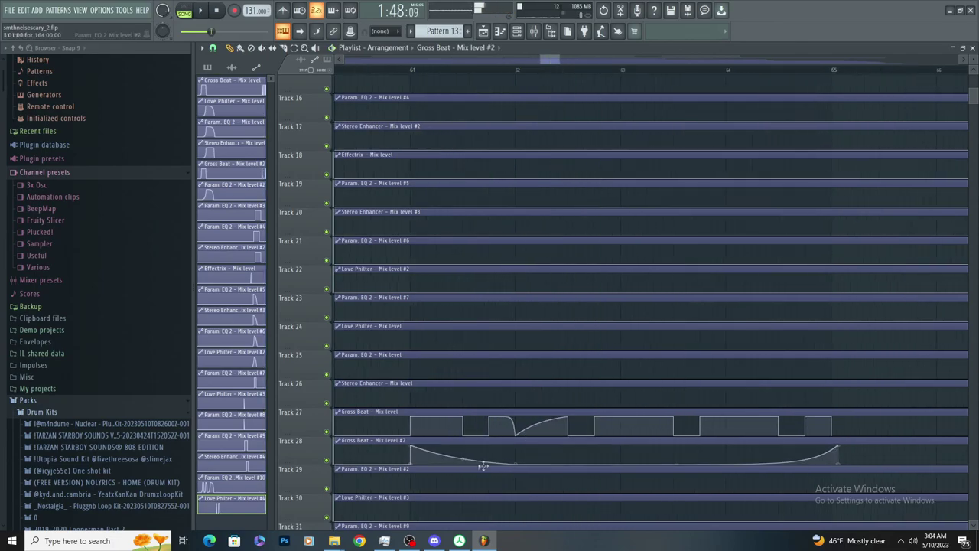
right_click(620, 445)
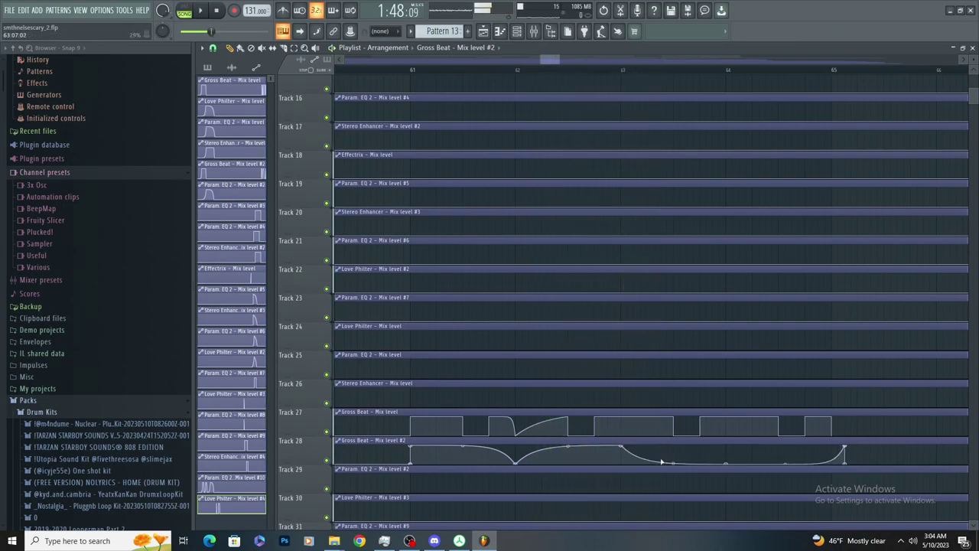
Slice the Gross Beat automation clips on Tracks 27 and 28 at bars 61, 63 and 65, and delete the bar 63–65 pieces
key("ctrl+z")
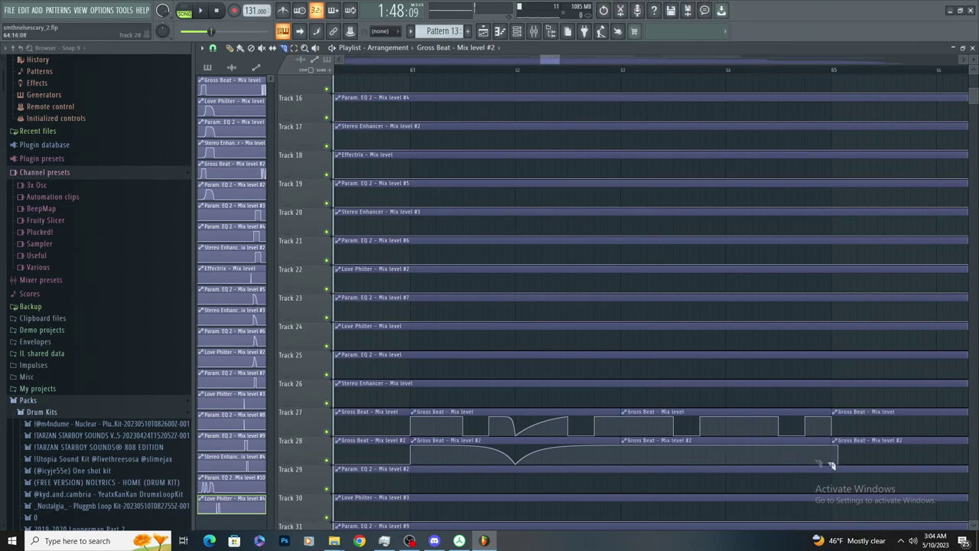
right_click(759, 442)
right_click(726, 412)
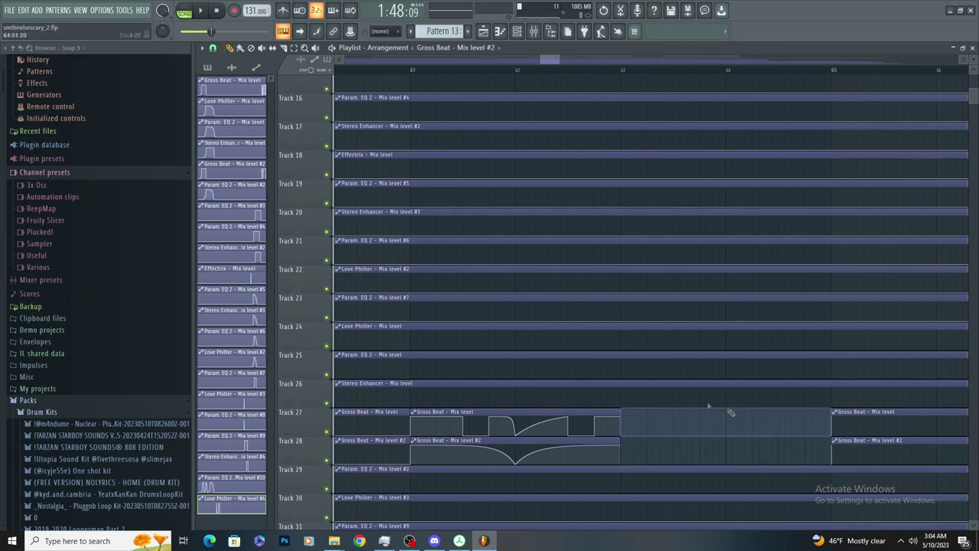
Duplicate the bar 61–63 Gross Beat automation clips on Tracks 27 and 28 into bars 63–65 and play the passage
left_click_drag(649, 445, 468, 418)
key("ctrl+b")
scroll(694, 424, "up", 3)
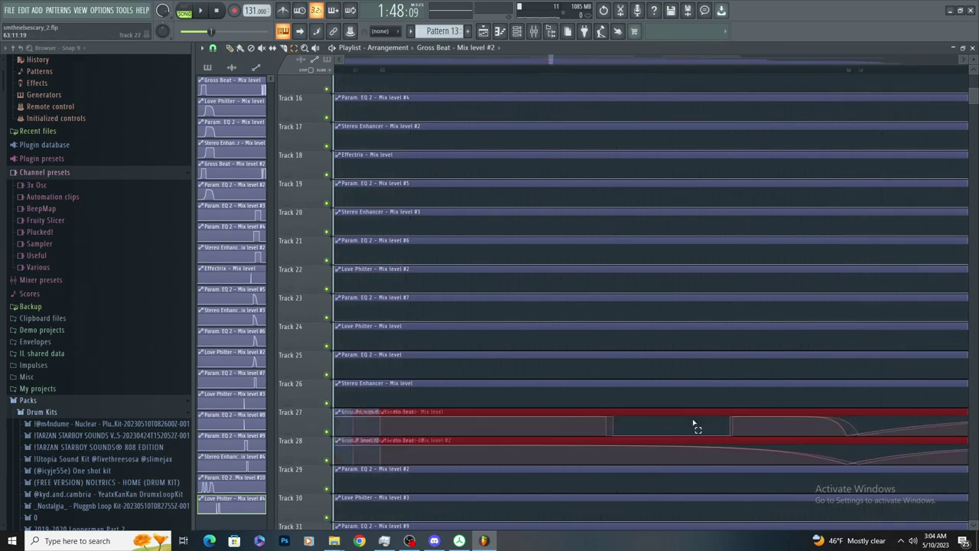
scroll(694, 419, "down", 5)
key("space")
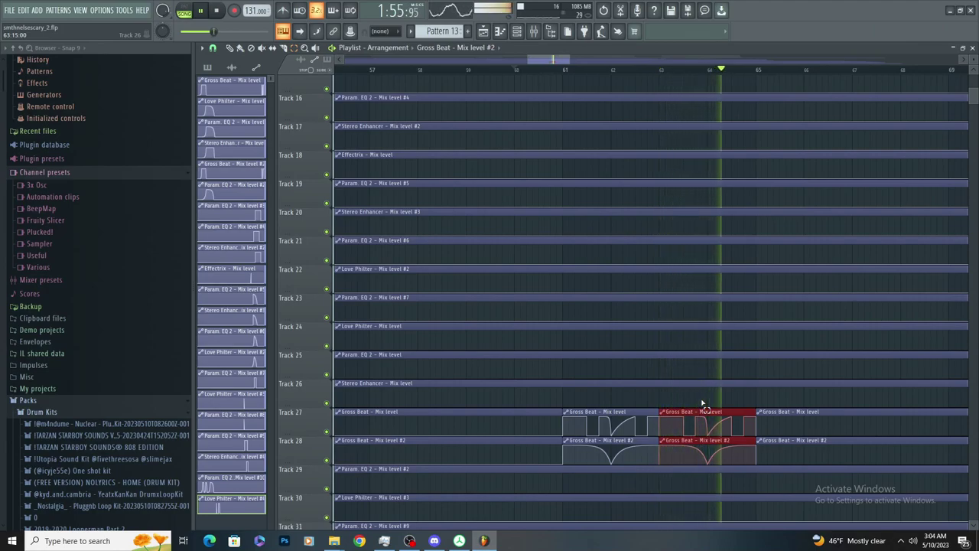
Examine the automation tracks and pattern clips from bar 65 onward during playback
scroll(704, 406, "down", 8)
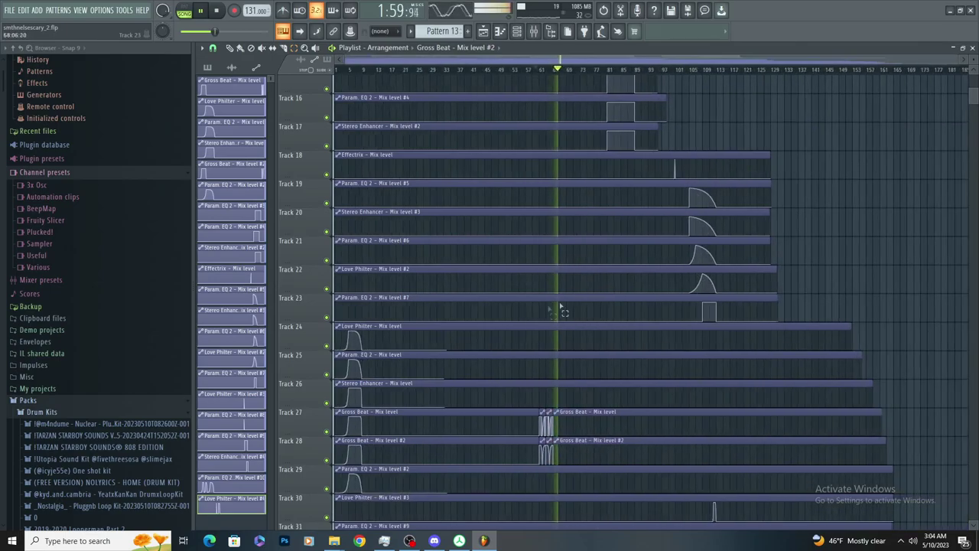
scroll(540, 313, "up", 8)
scroll(643, 341, "down", 8)
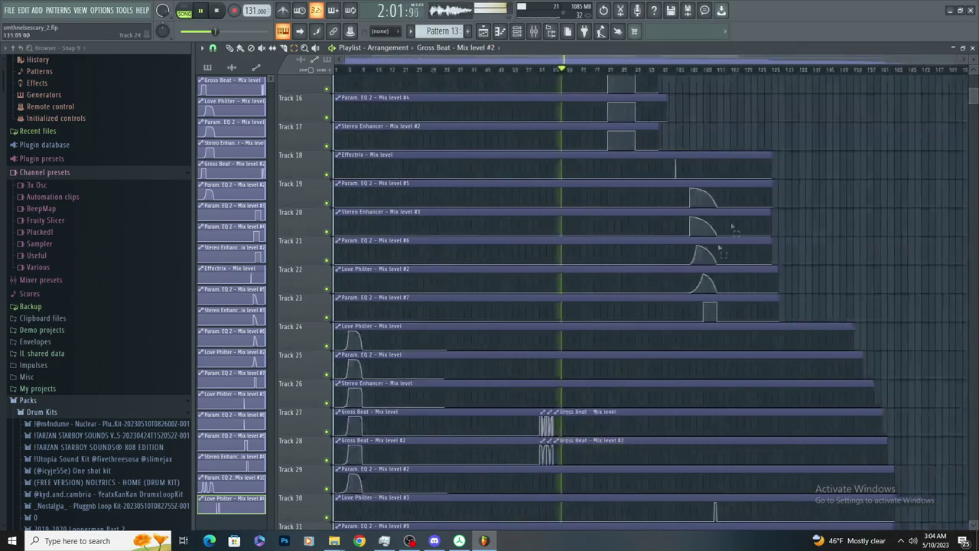
scroll(732, 222, "up", 5)
scroll(612, 203, "up", 4)
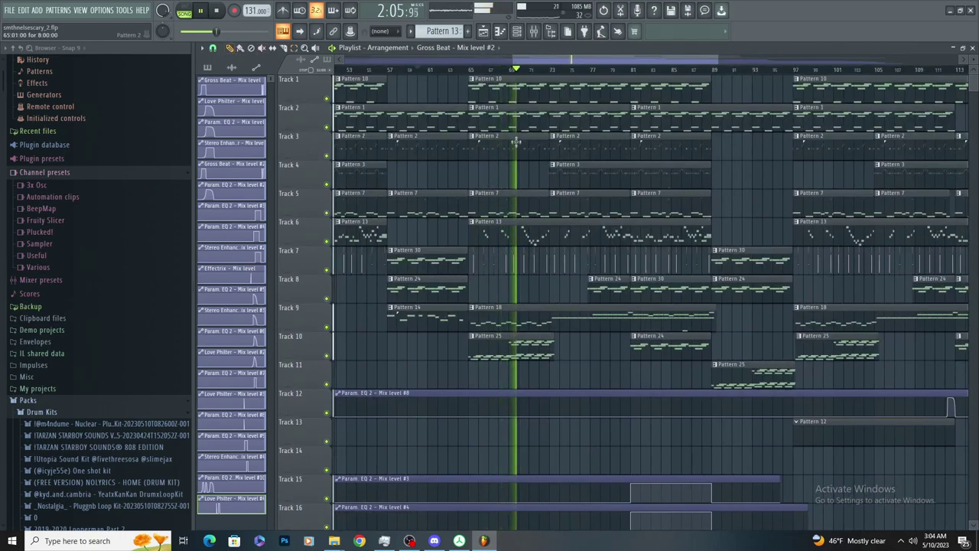
scroll(516, 143, "up", 2)
scroll(523, 131, "up", 2)
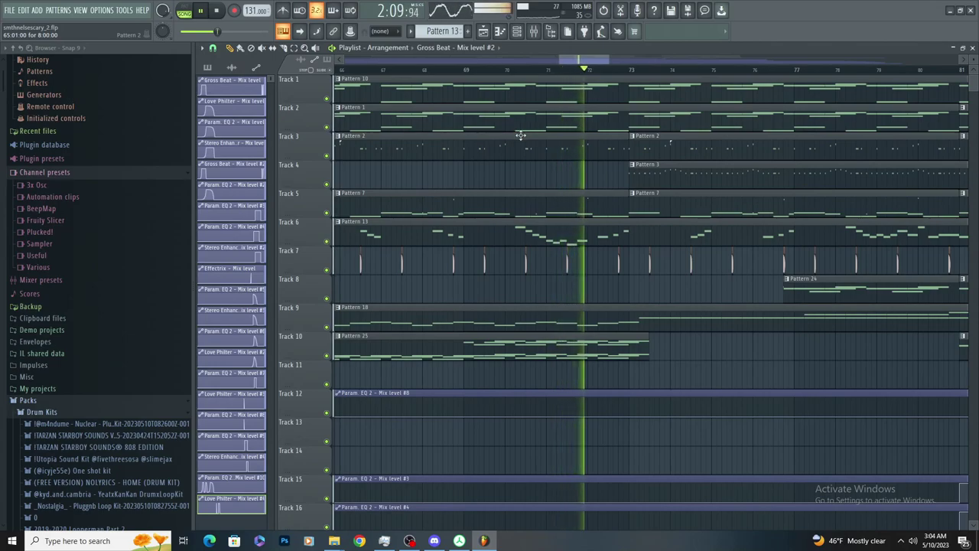
scroll(525, 175, "down", 4)
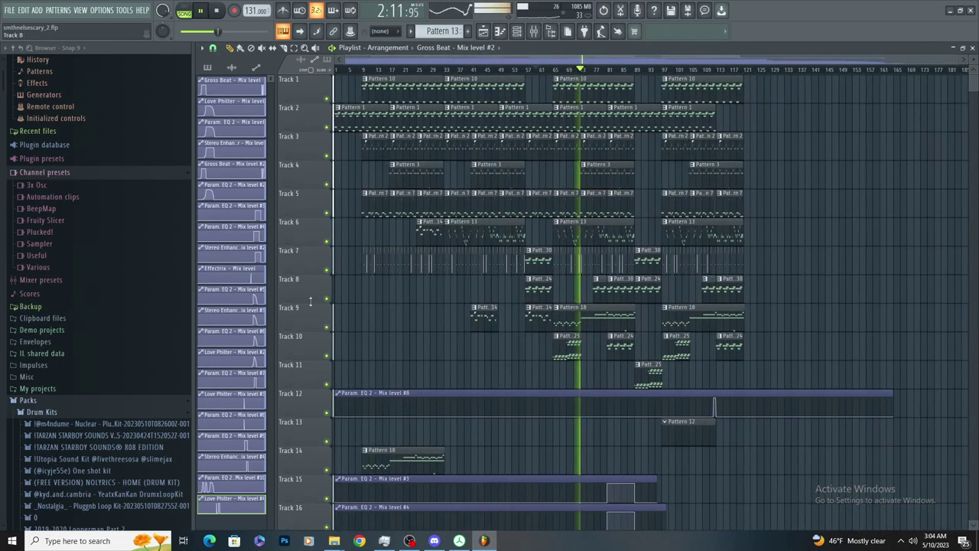
scroll(145, 302, "down", 8)
scroll(673, 250, "up", 3)
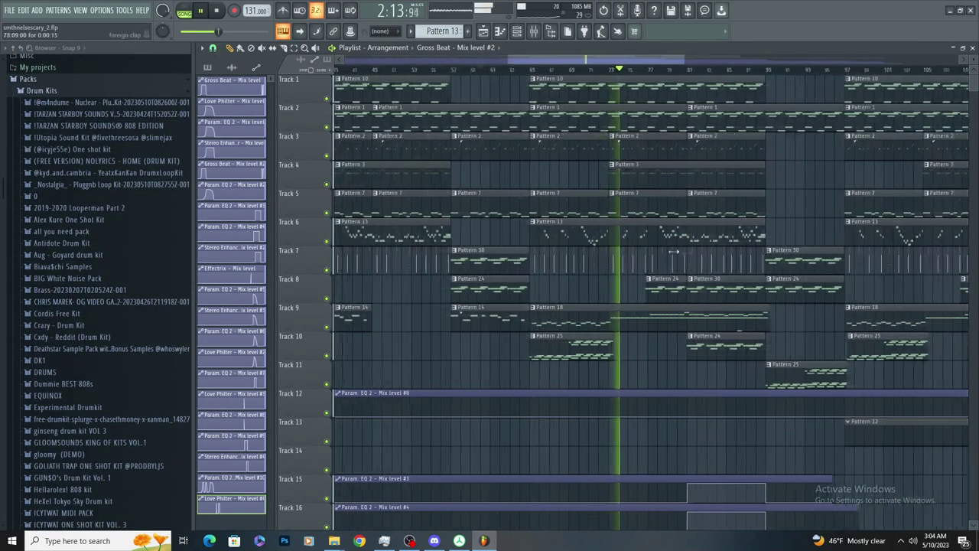
scroll(673, 251, "up", 3)
scroll(739, 364, "down", 4)
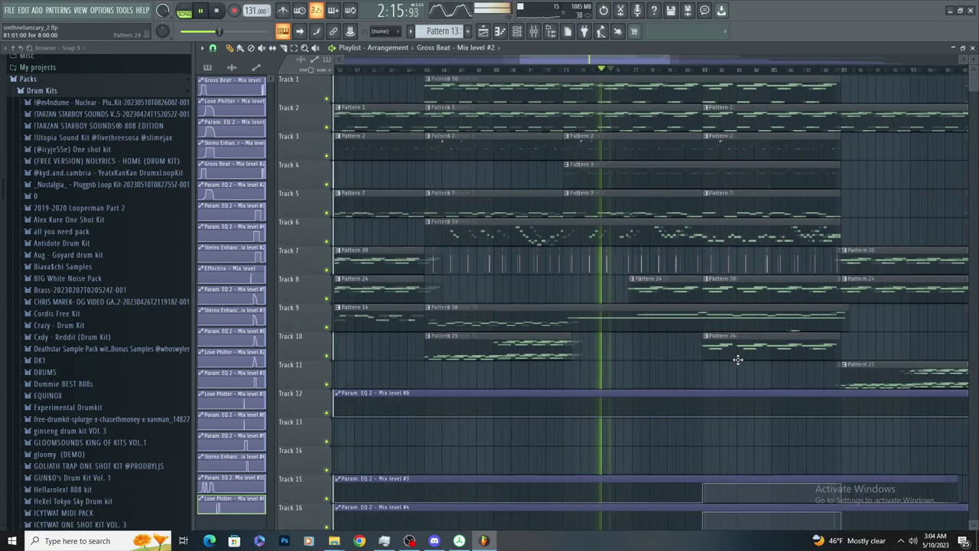
scroll(757, 315, "down", 3)
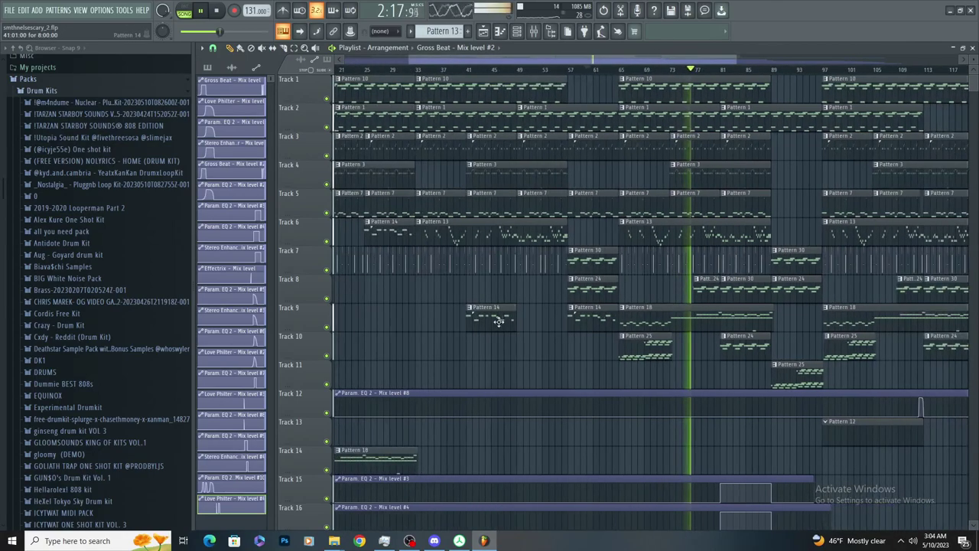
Place Pattern 14 on Track 11 at bar 73 and trim its start to the second beat of bar 74
left_click(498, 321)
scroll(724, 335, "up", 4)
left_click(543, 71)
scroll(595, 321, "up", 3)
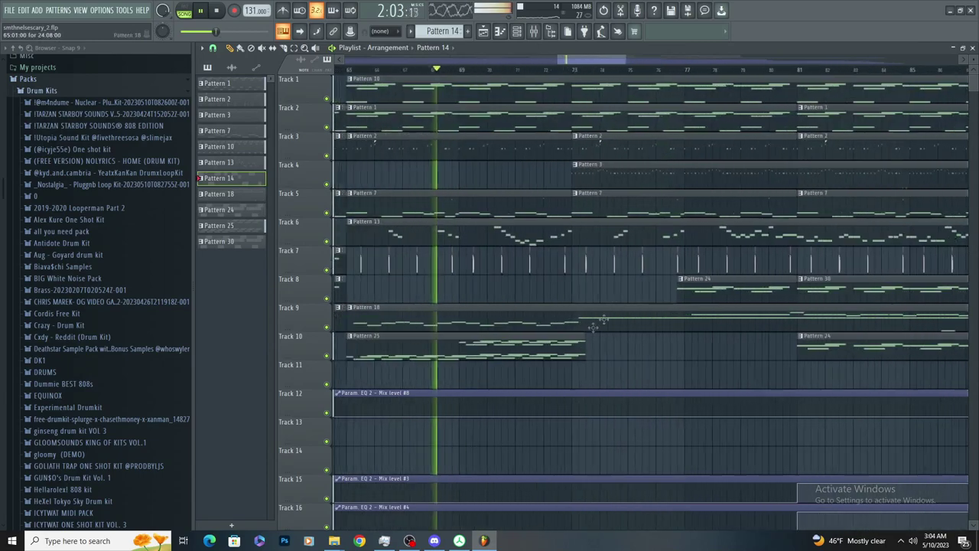
left_click(564, 374)
scroll(564, 374, "up", 3)
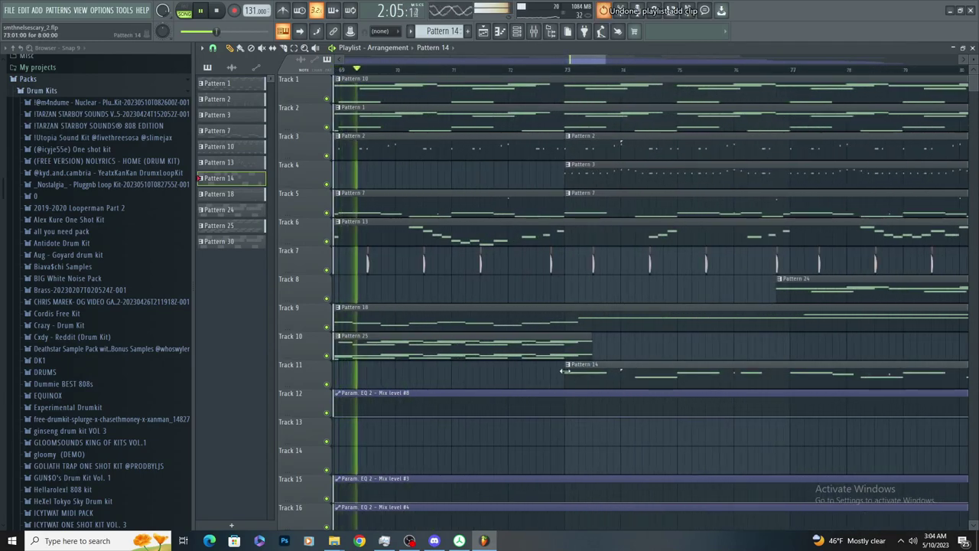
left_click_drag(562, 372, 633, 373)
scroll(701, 356, "down", 2)
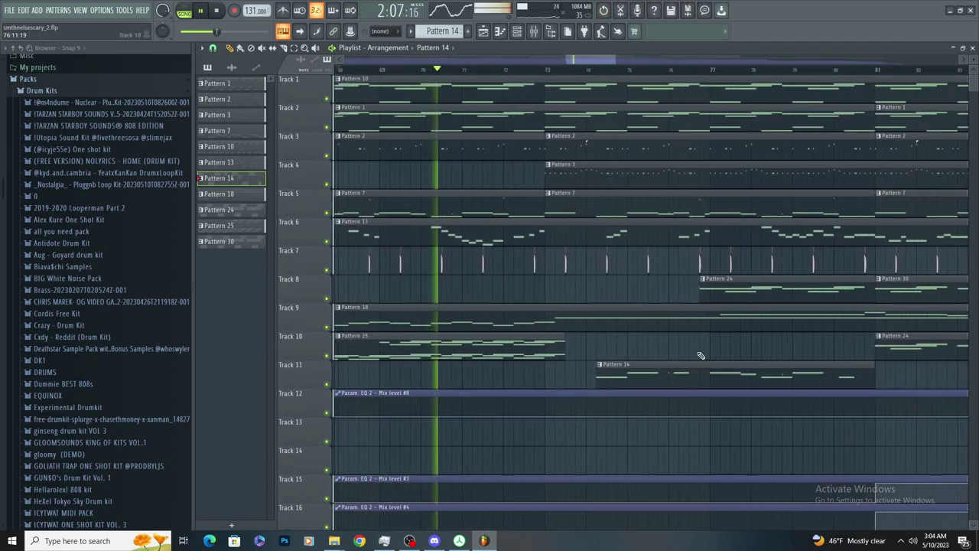
scroll(660, 353, "up", 2)
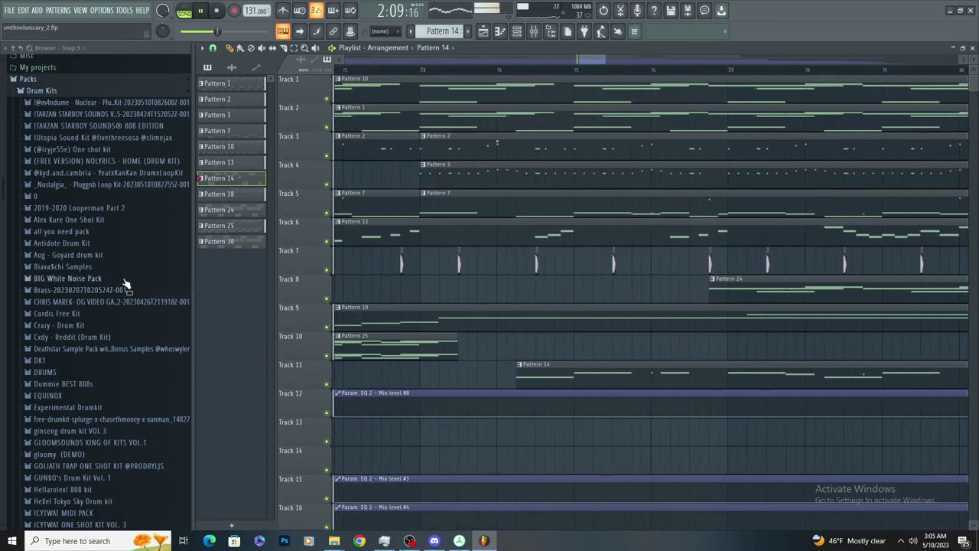
scroll(130, 279, "down", 15)
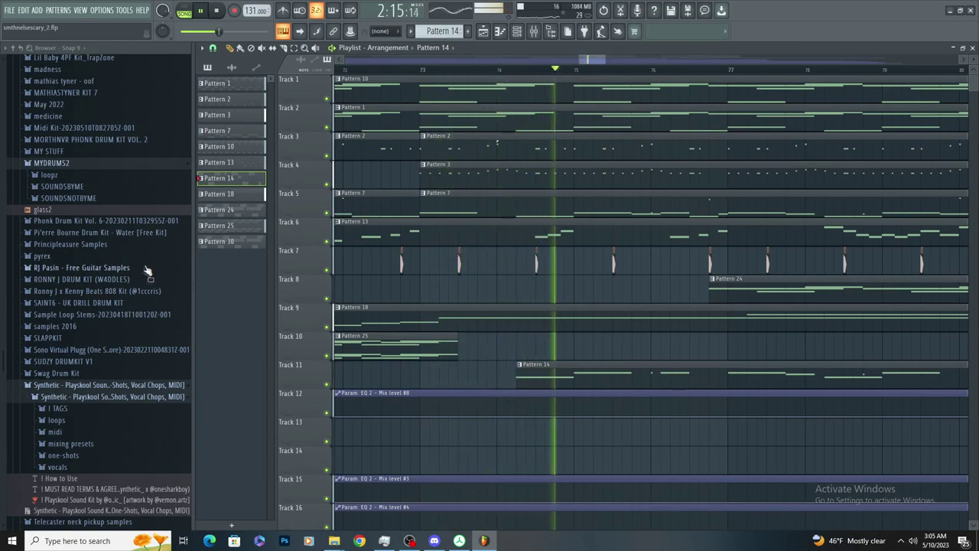
scroll(443, 327, "down", 3)
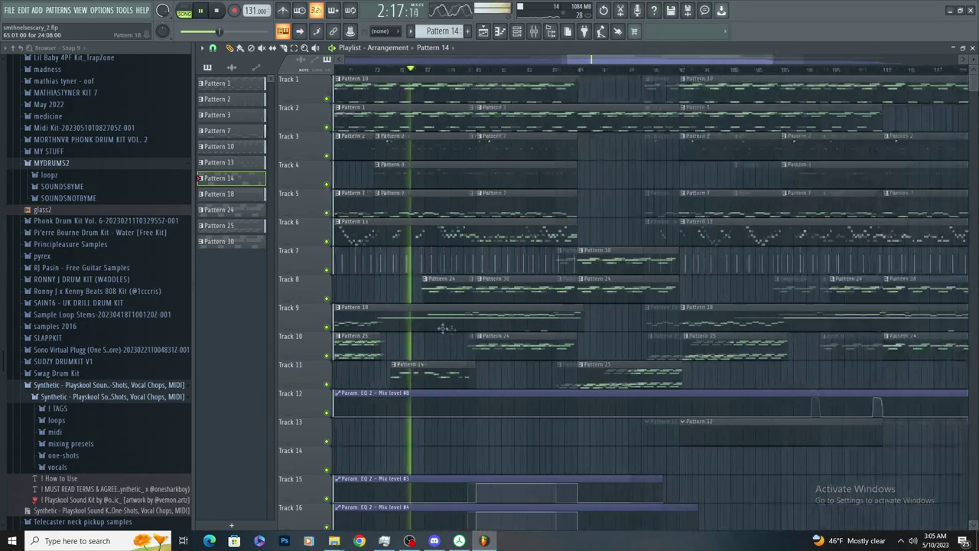
scroll(443, 327, "down", 2)
scroll(438, 312, "up", 5)
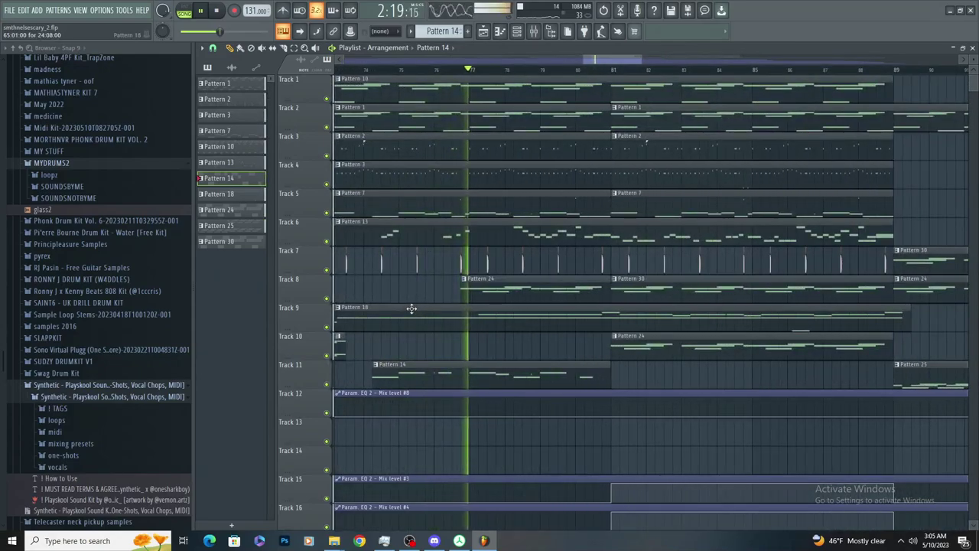
Examine the arrangement and automation tracks from bar 74 to the end during playback, and return the playhead to bar 1
scroll(602, 317, "up", 2)
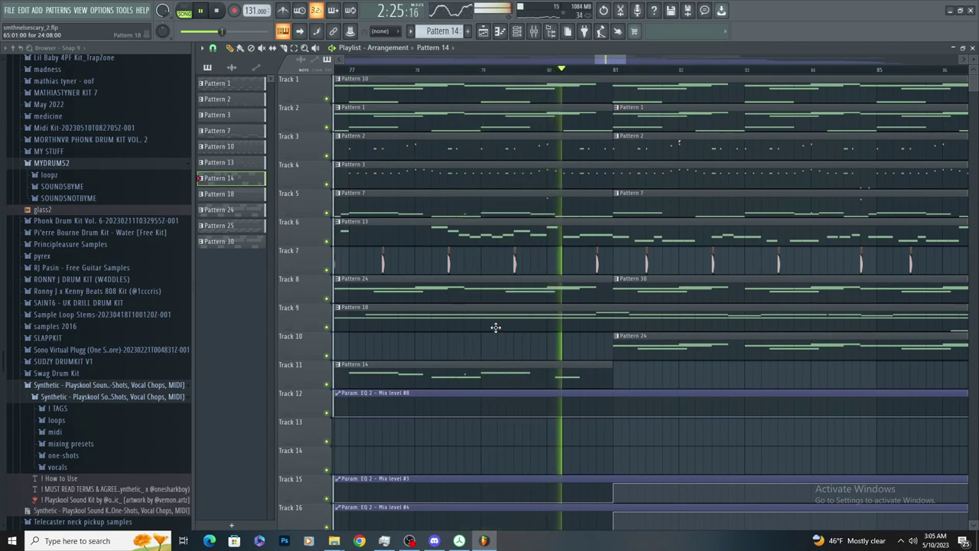
scroll(538, 336, "down", 2)
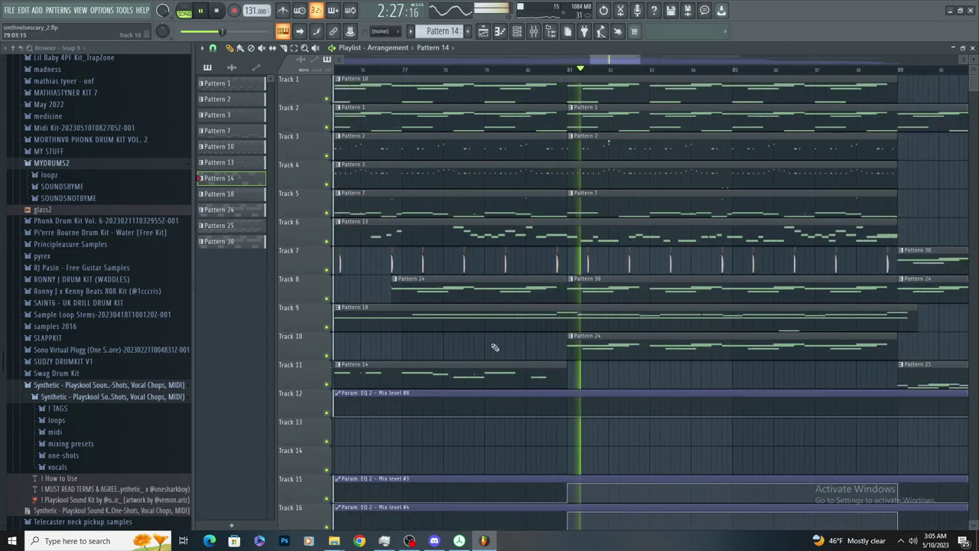
scroll(495, 347, "down", 2)
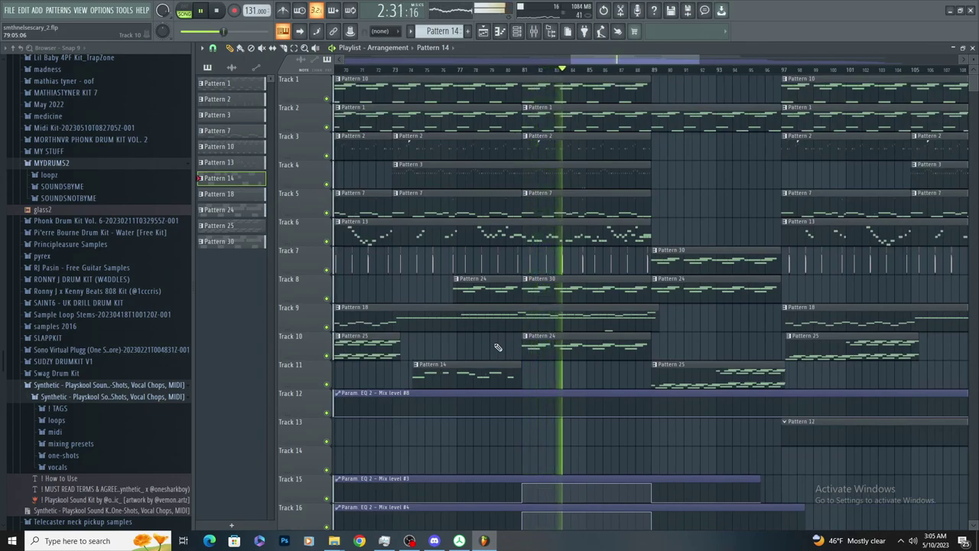
scroll(548, 329, "up", 2)
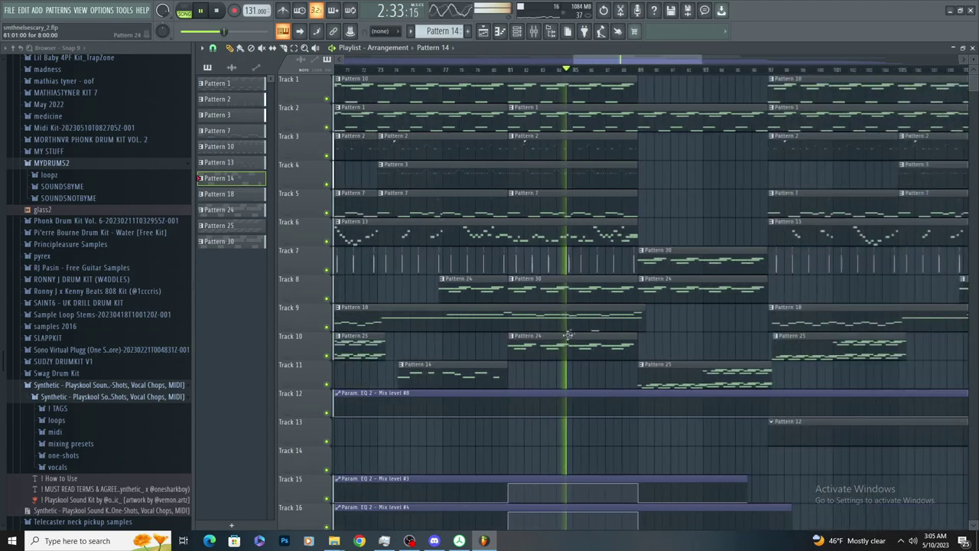
scroll(548, 329, "up", 2)
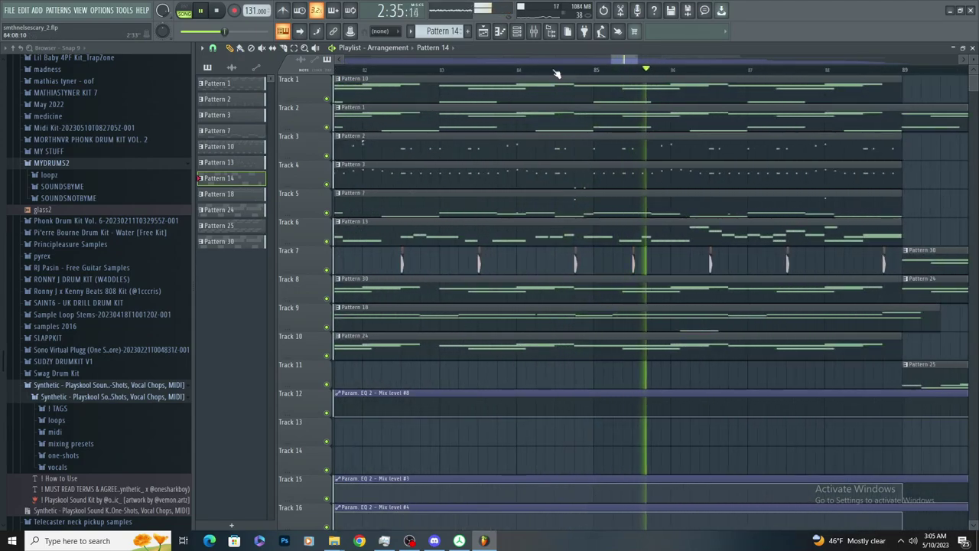
scroll(558, 290, "down", 2)
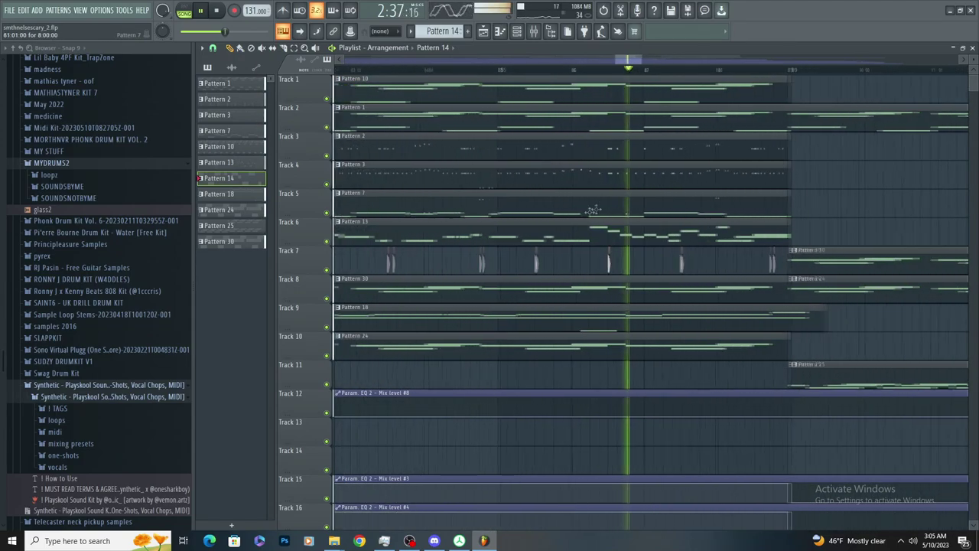
scroll(612, 376, "down", 2)
scroll(612, 376, "down", 6)
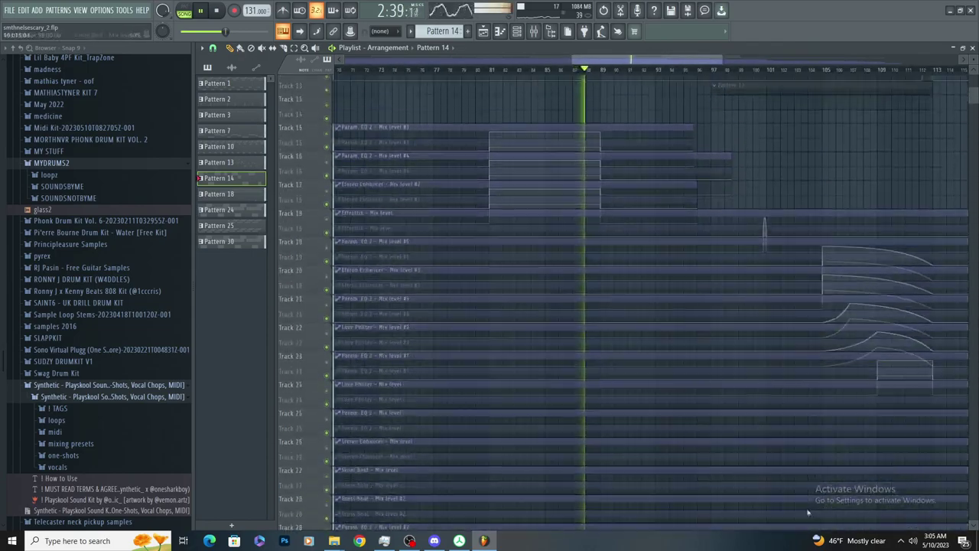
scroll(748, 352, "up", 2)
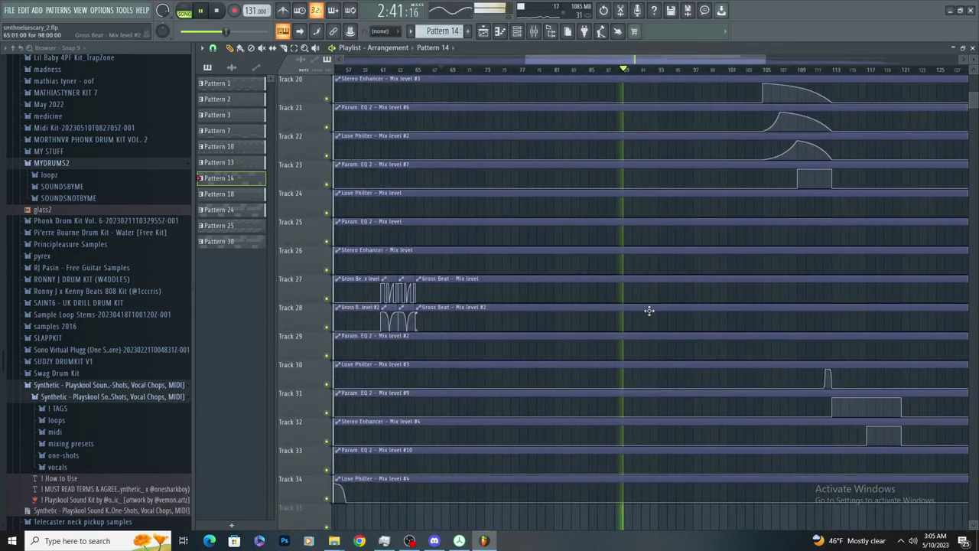
scroll(742, 220, "up", 6)
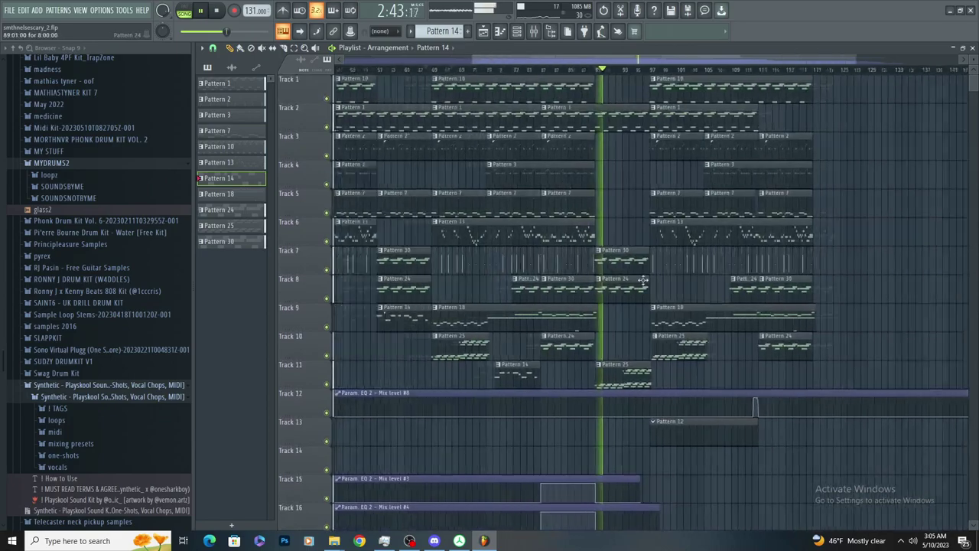
scroll(566, 253, "up", 2)
scroll(551, 252, "up", 2)
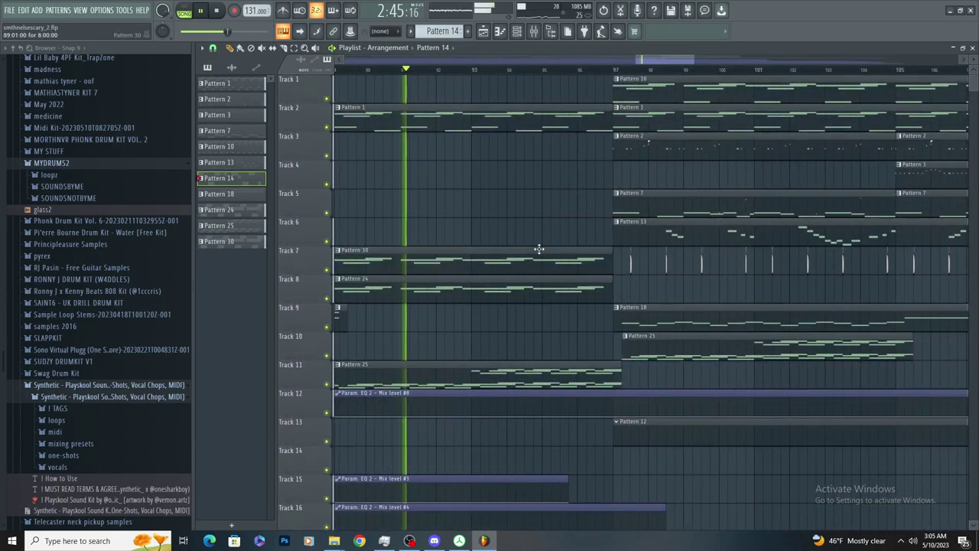
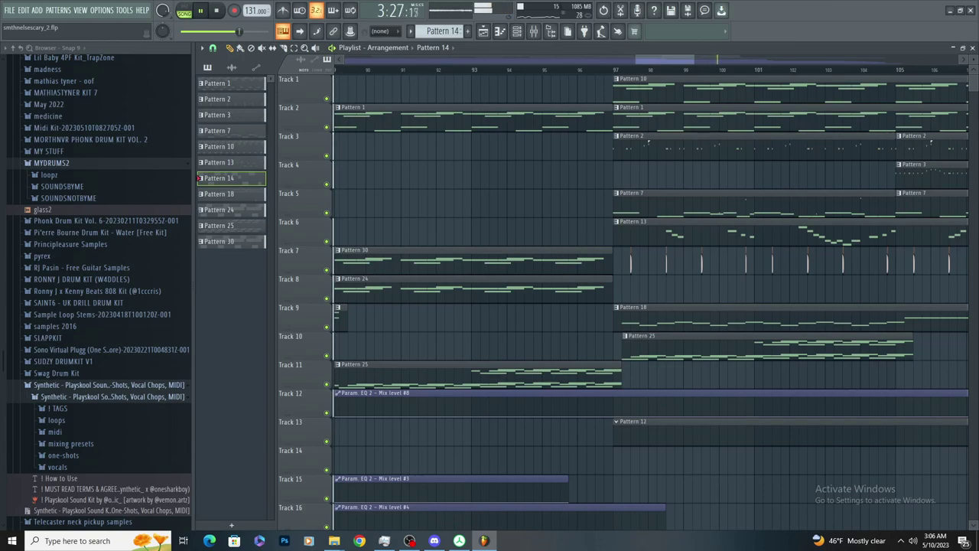
scroll(455, 420, "down", 7)
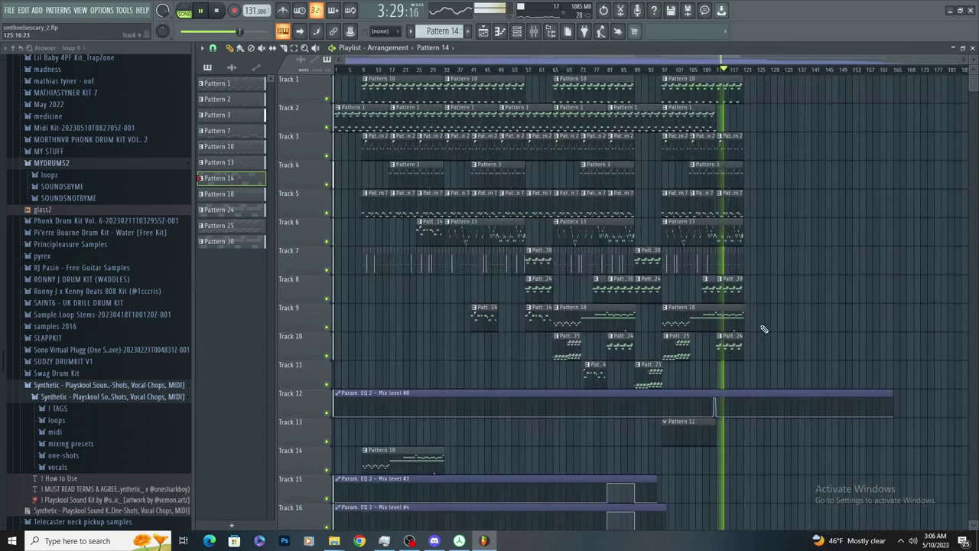
scroll(764, 328, "up", 3)
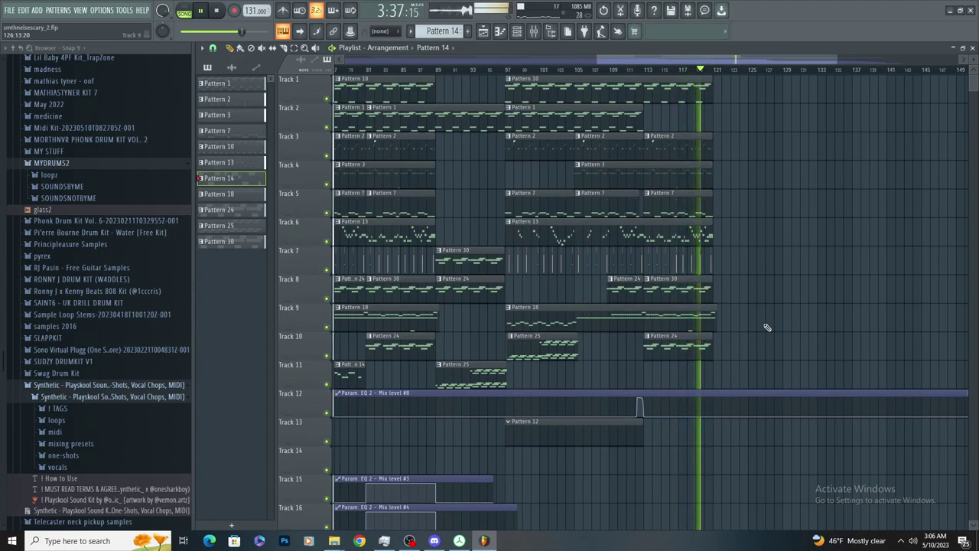
scroll(757, 308, "down", 2)
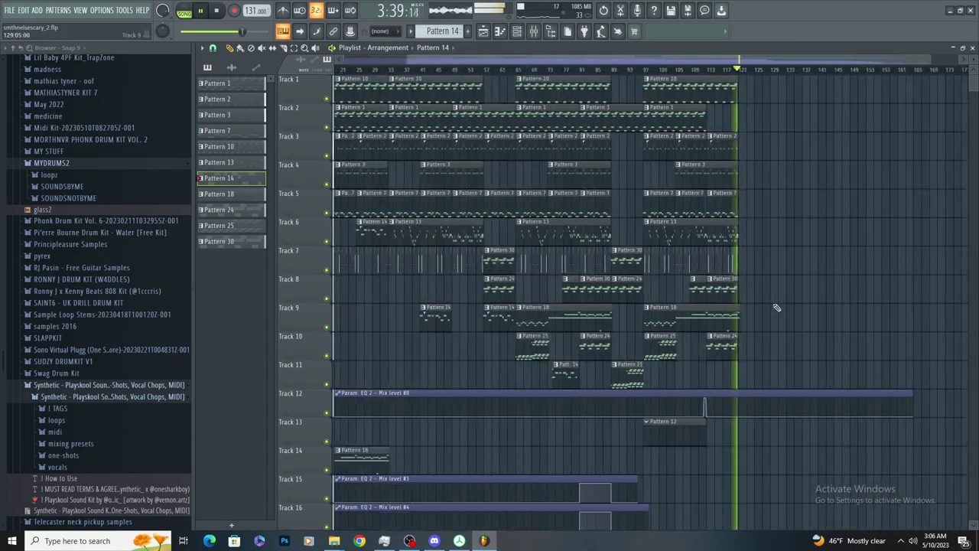
scroll(552, 202, "down", 2)
left_click_drag(562, 69, 335, 74)
scroll(299, 164, "up", 4)
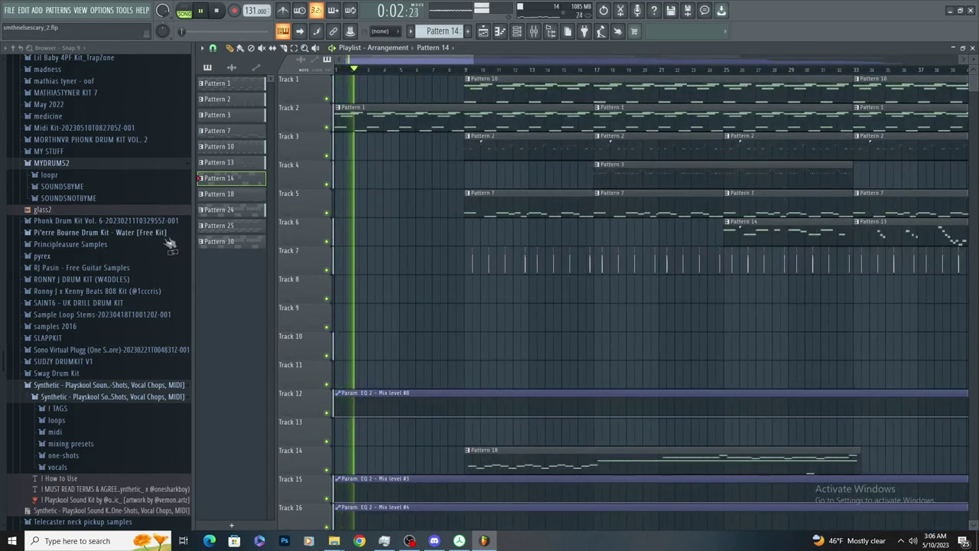
Find the glass2 sample in the MYDRUMS2 folder and place it on Track 9 at bar 3
scroll(153, 248, "down", 5)
scroll(147, 254, "down", 7)
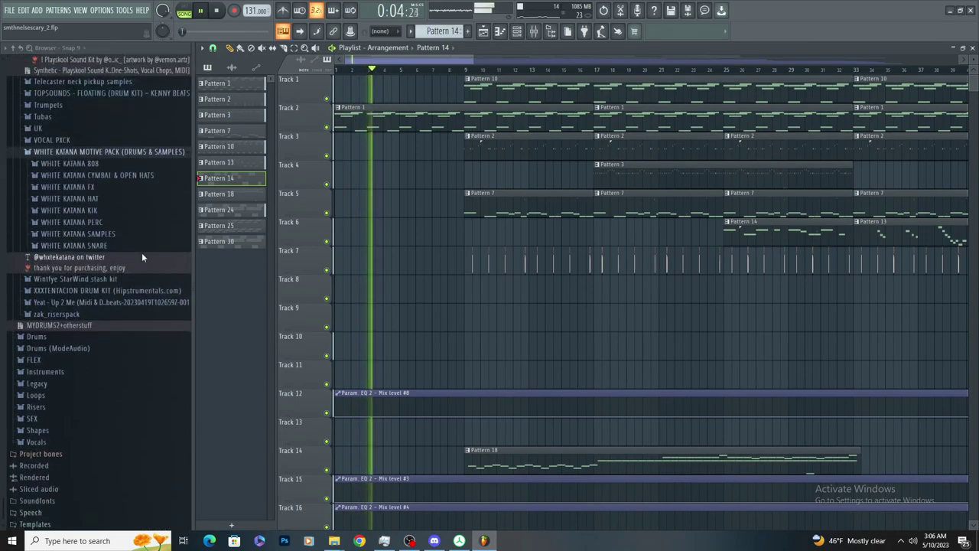
scroll(107, 223, "up", 7)
key("space")
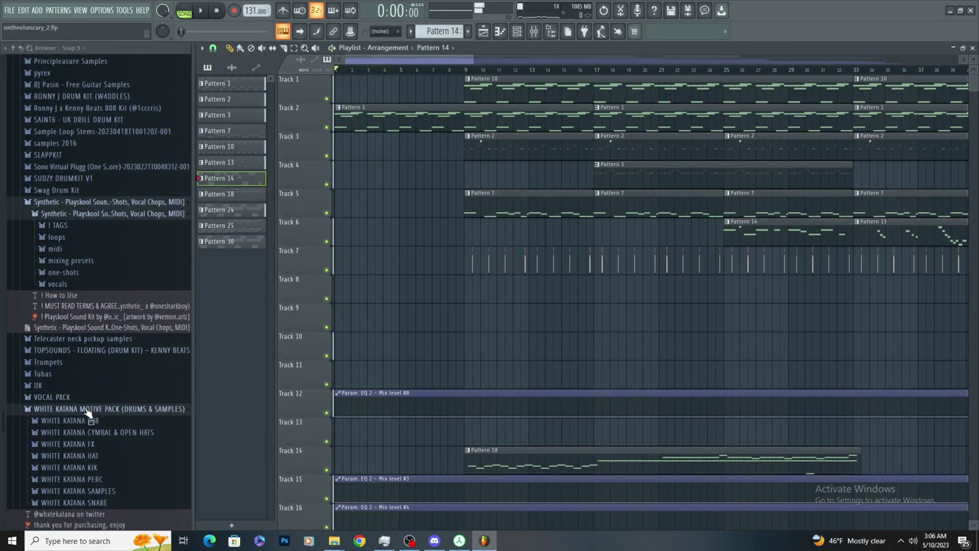
left_click(85, 409)
left_click(98, 420)
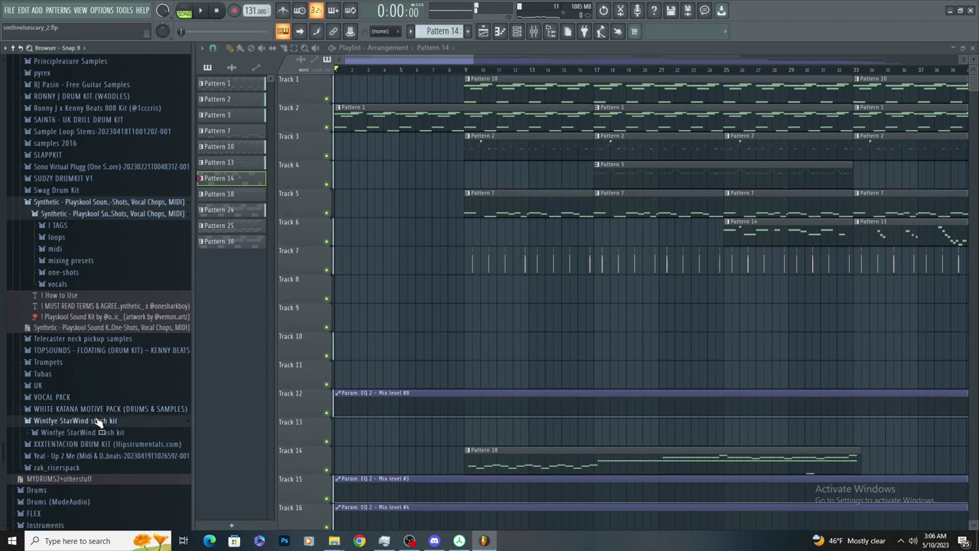
scroll(84, 287, "up", 5)
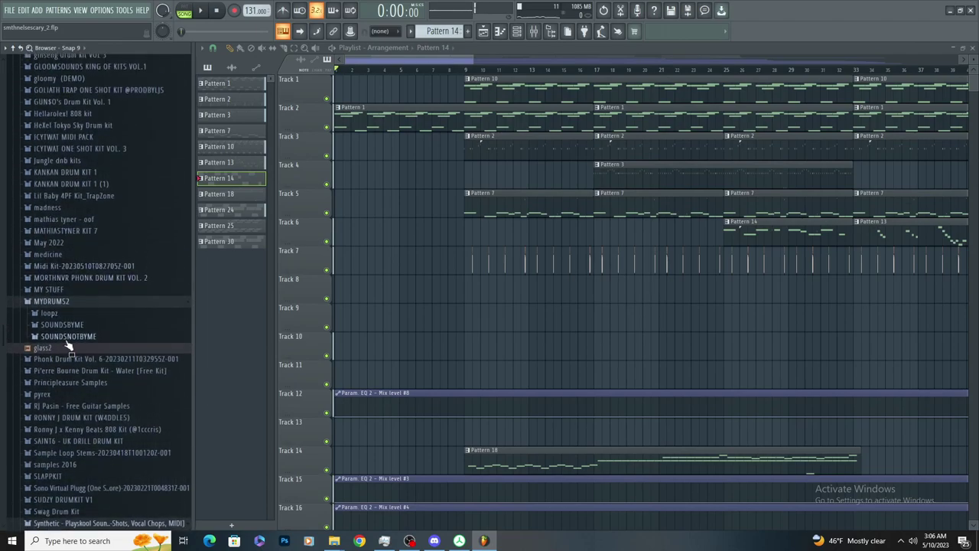
left_click(76, 304)
left_click(74, 303)
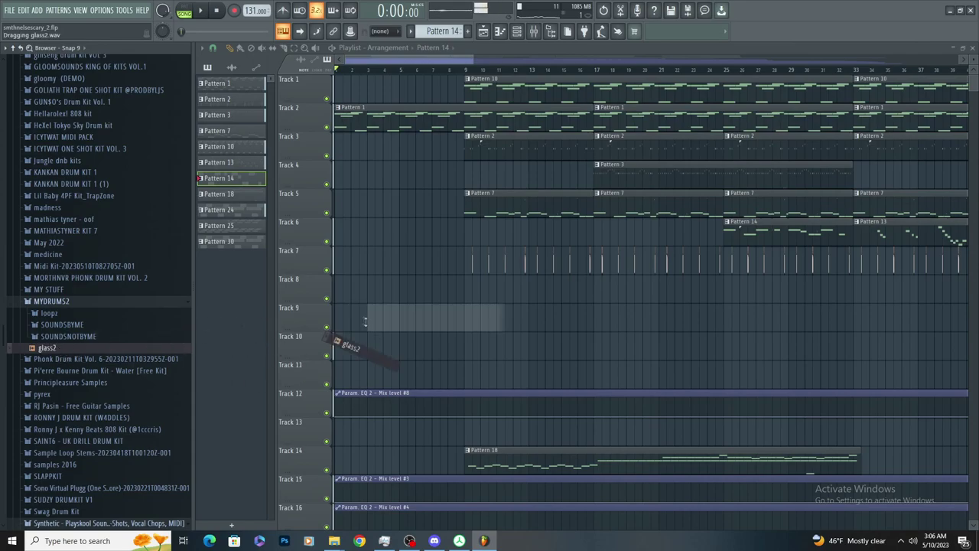
left_click_drag(366, 322, 368, 320)
Move the glass2 clip to bar 4 on Track 9 and check its audio clip settings
scroll(369, 320, "up", 3)
double_click(460, 309)
left_click(567, 231)
right_click(567, 234)
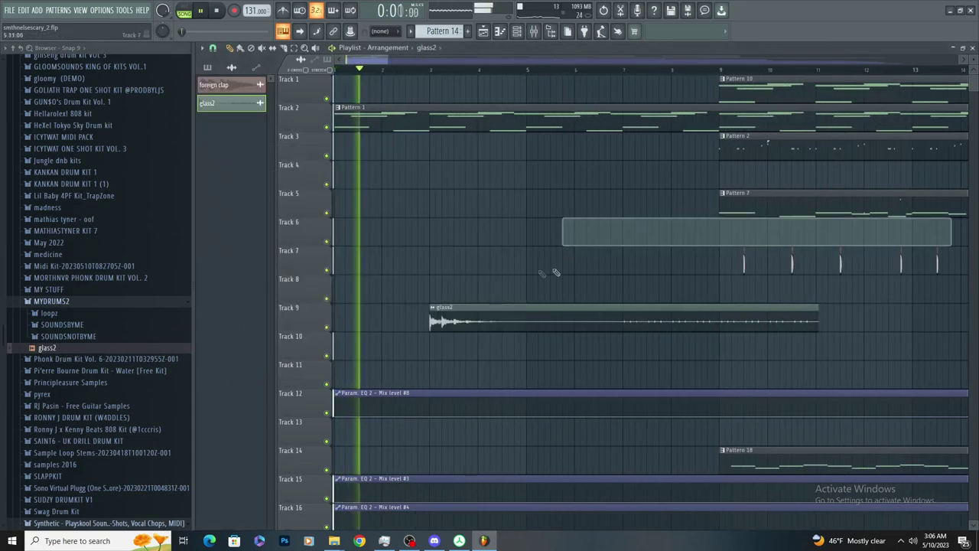
scroll(484, 321, "up", 3)
left_click_drag(457, 322, 553, 318)
double_click(543, 326)
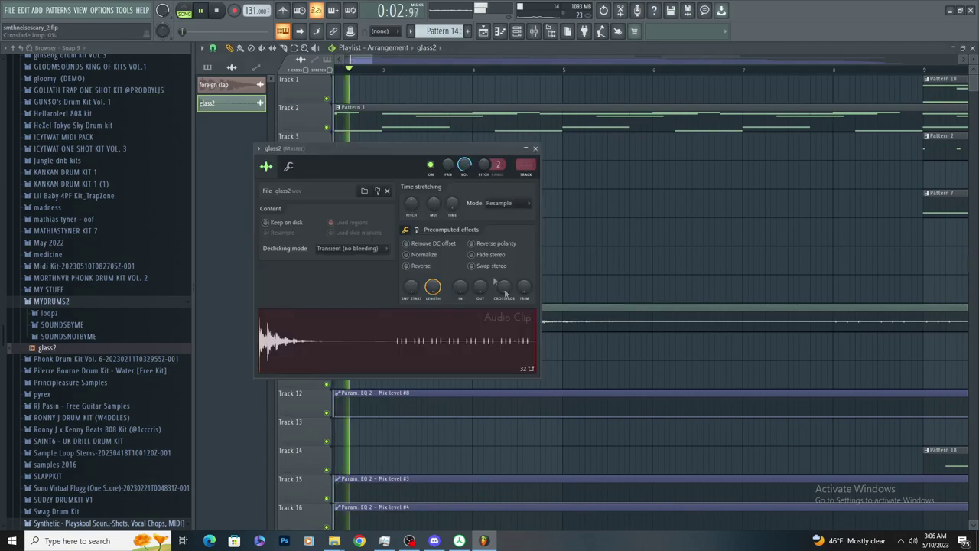
left_click(575, 232)
right_click(576, 231)
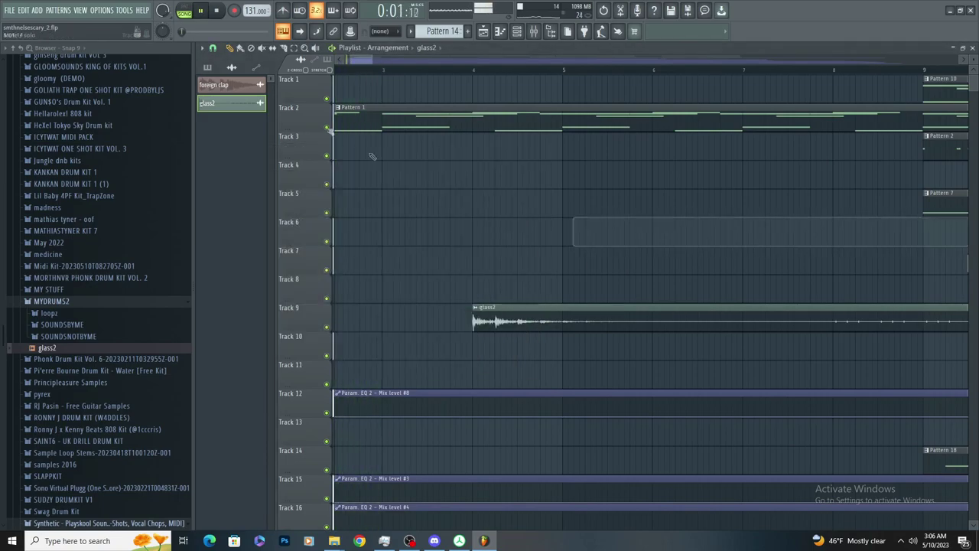
Slice the glass2 clip on Track 9 at bar 6 and delete the piece after the cut
left_click(283, 50)
left_click_drag(740, 353, 740, 357)
left_click(229, 49)
key("space")
key("space")
right_click(757, 318)
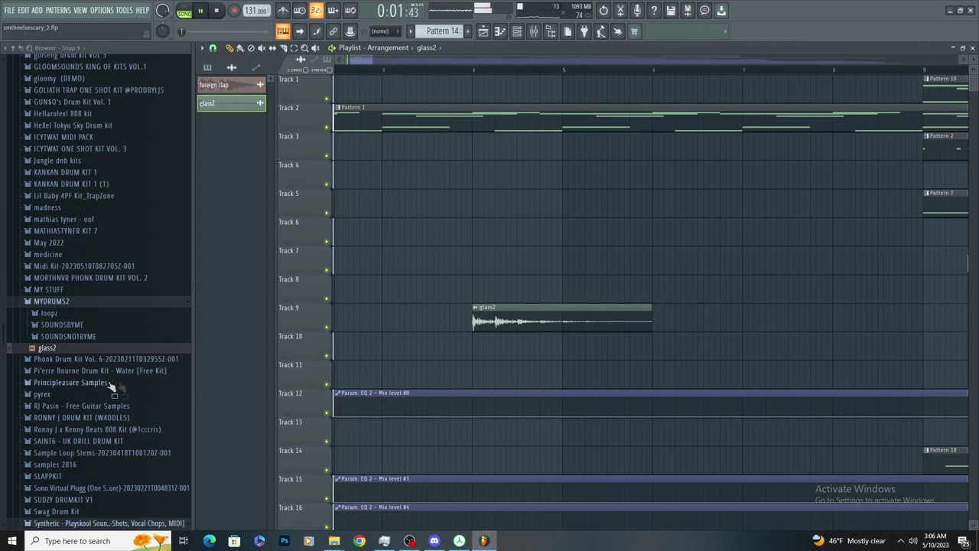
Find the XRNDIED sample in the SOUNDSBYME tags folder and place it on Track 7 at bar 4
left_click(107, 338)
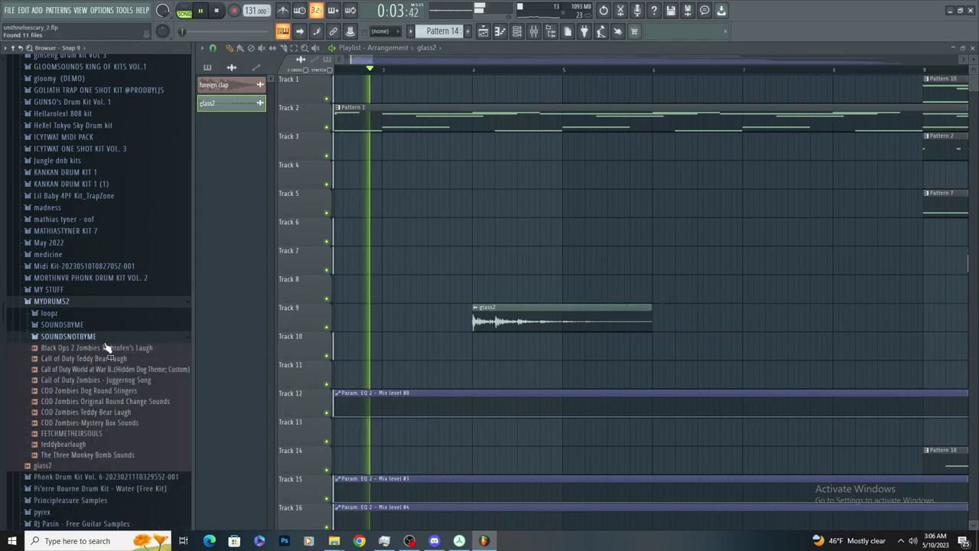
left_click(107, 325)
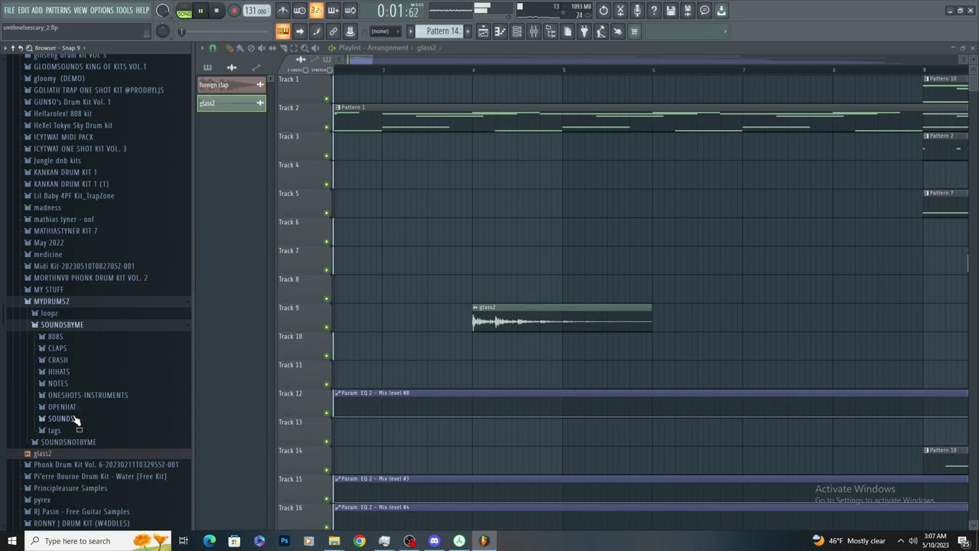
left_click(76, 325)
left_click(79, 337)
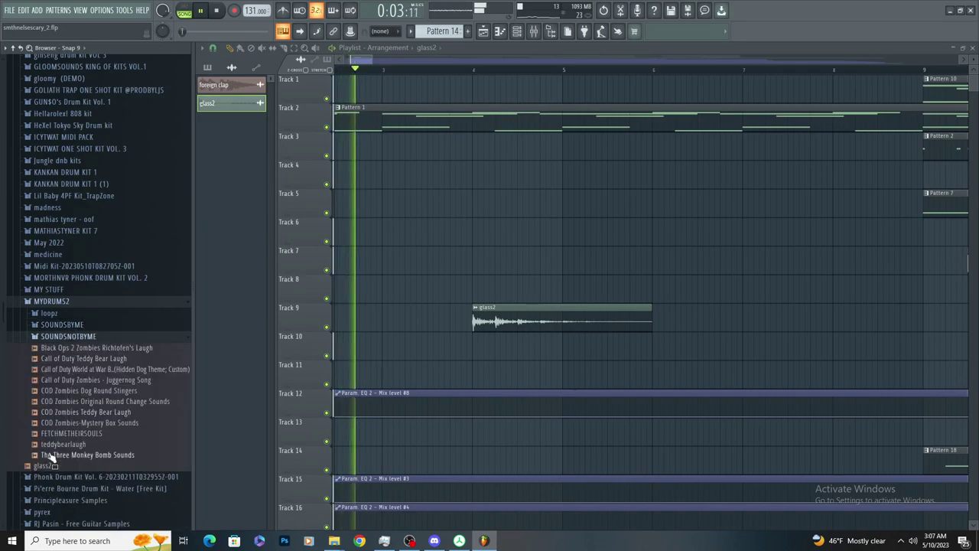
left_click(63, 324)
left_click(82, 426)
scroll(86, 214, "down", 5)
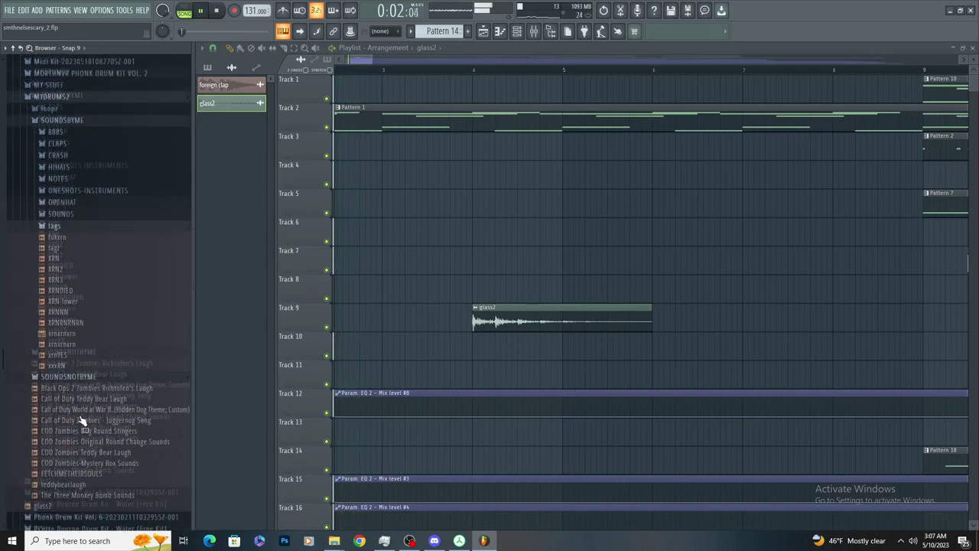
left_click_drag(60, 192, 510, 252)
Route the XRNDIED clip to mixer Insert 18 and load Fruity Parametric EQ 2 in its first effect slot
scroll(500, 255, "up", 2)
scroll(510, 252, "up", 1)
double_click(510, 253)
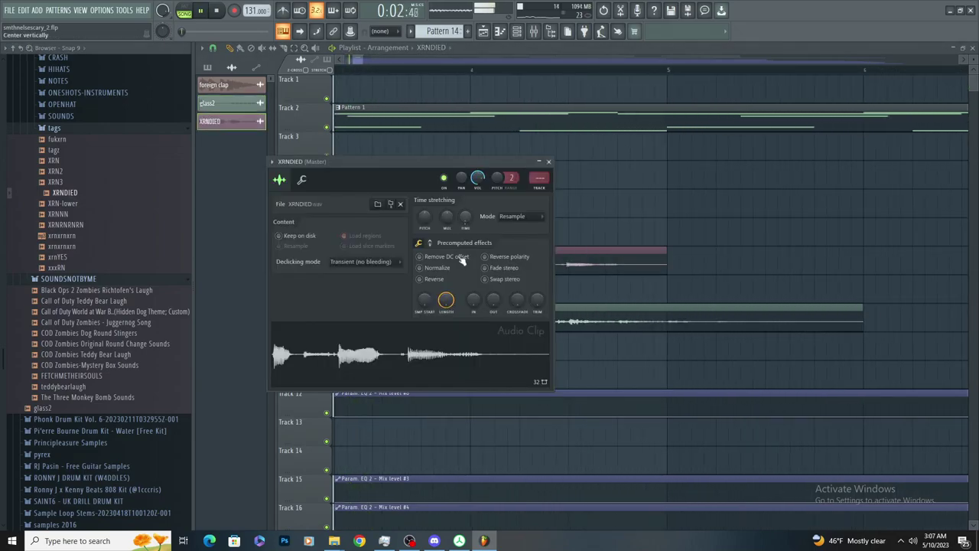
double_click(541, 178)
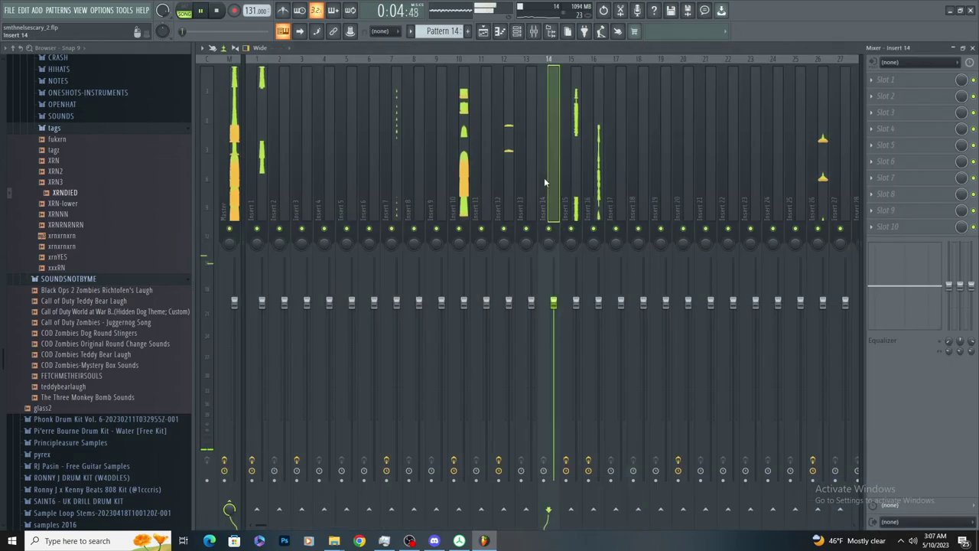
left_click(621, 106)
left_click(645, 110)
left_click(871, 81)
mouse_move(882, 95)
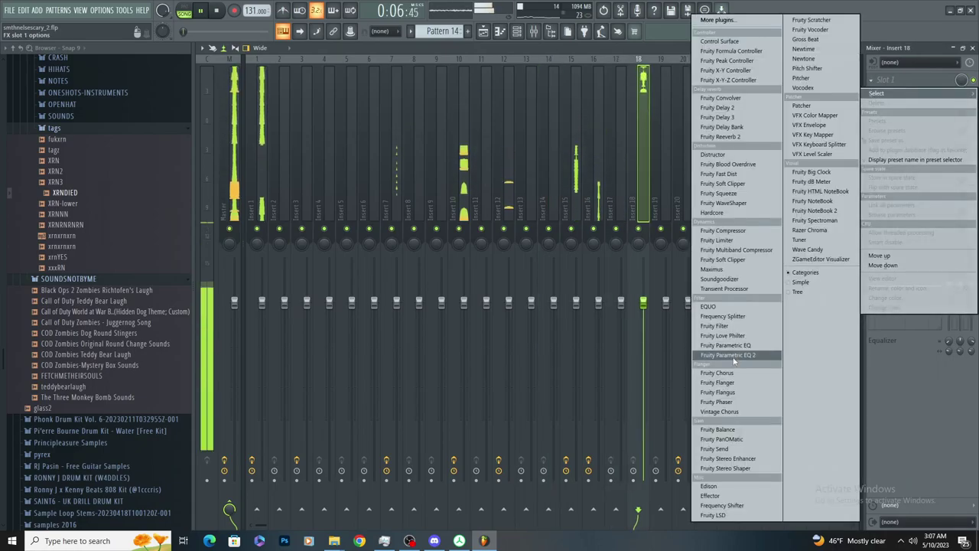
left_click(727, 354)
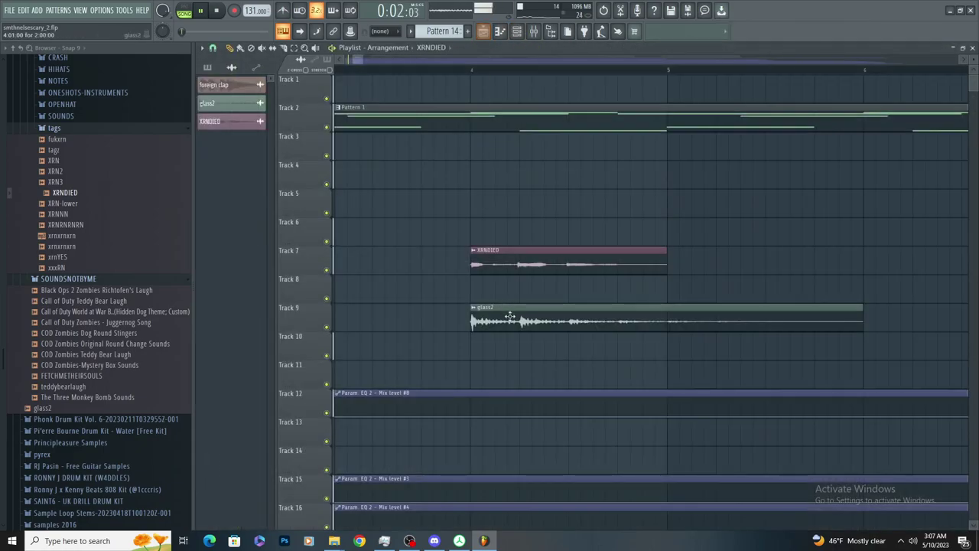
Shift the XRNDIED clip on Track 7 half a bar later, keeping the glass2 clip on Track 9 at bar 4
left_click_drag(506, 321, 569, 320)
left_click_drag(537, 264, 586, 263)
double_click(586, 263)
left_click(605, 216)
right_click(605, 216)
key("space")
key("space")
left_click_drag(557, 321, 506, 321)
left_click_drag(546, 266, 569, 258)
Set the XRNDIED clip's time-stretching mode to Auto and close its settings
double_click(575, 261)
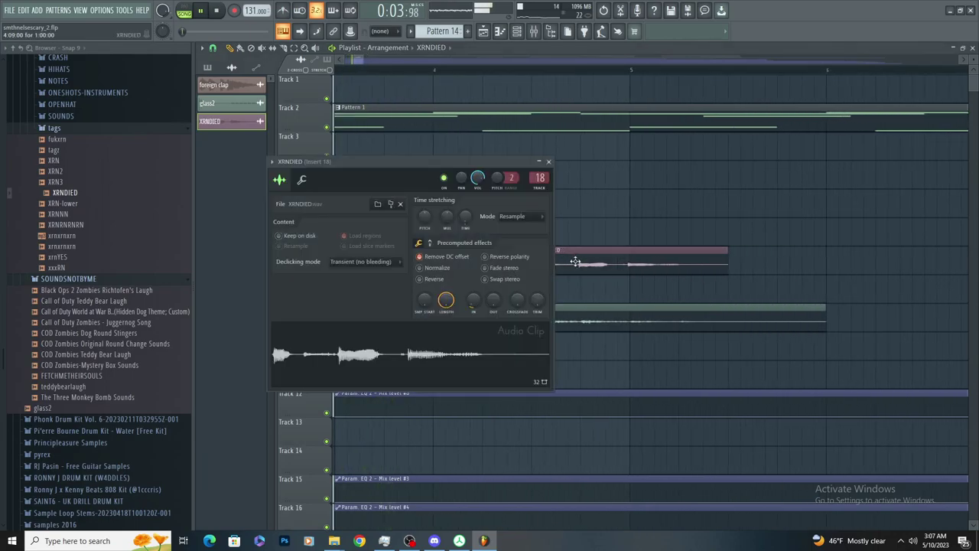
left_click(512, 215)
left_click(528, 226)
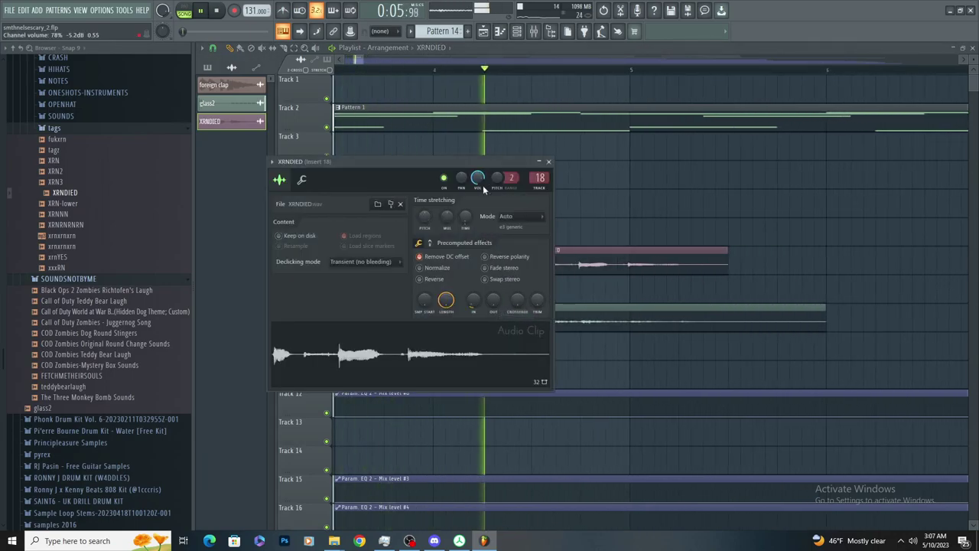
left_click(781, 231)
right_click(786, 244)
scroll(627, 300, "down", 5)
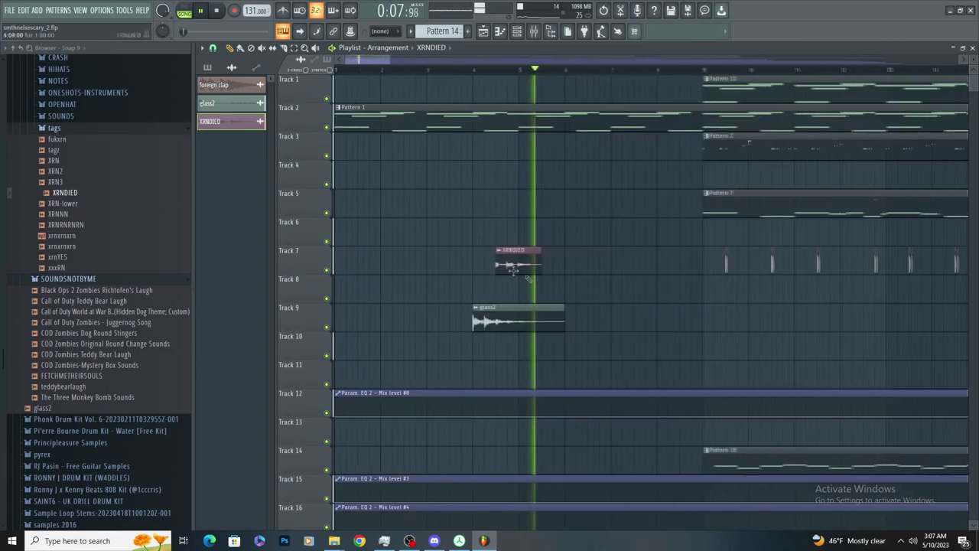
Move the XRNDIED clip on Track 7 back to the start of bar 4, aligned with the glass2 clip
scroll(456, 236, "up", 3)
scroll(467, 254, "down", 2)
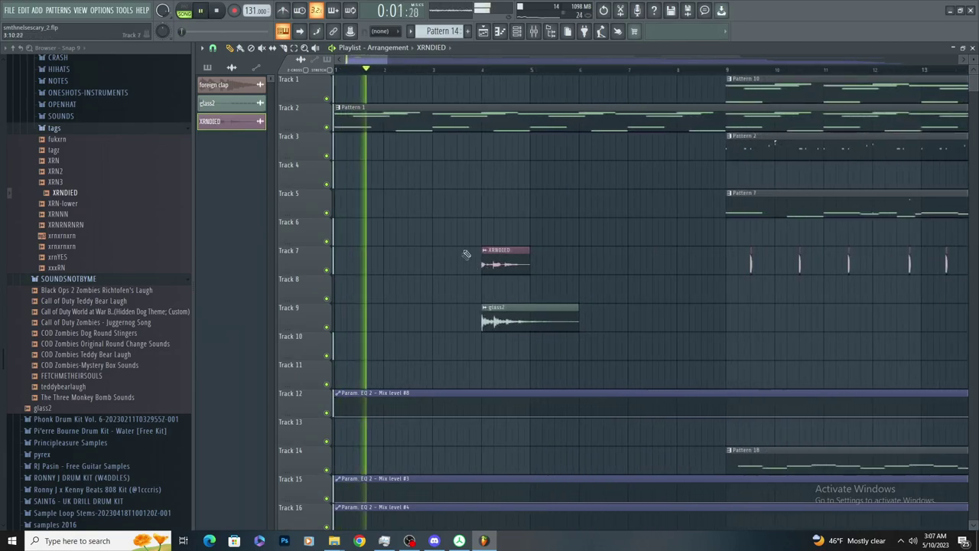
scroll(469, 250, "up", 3)
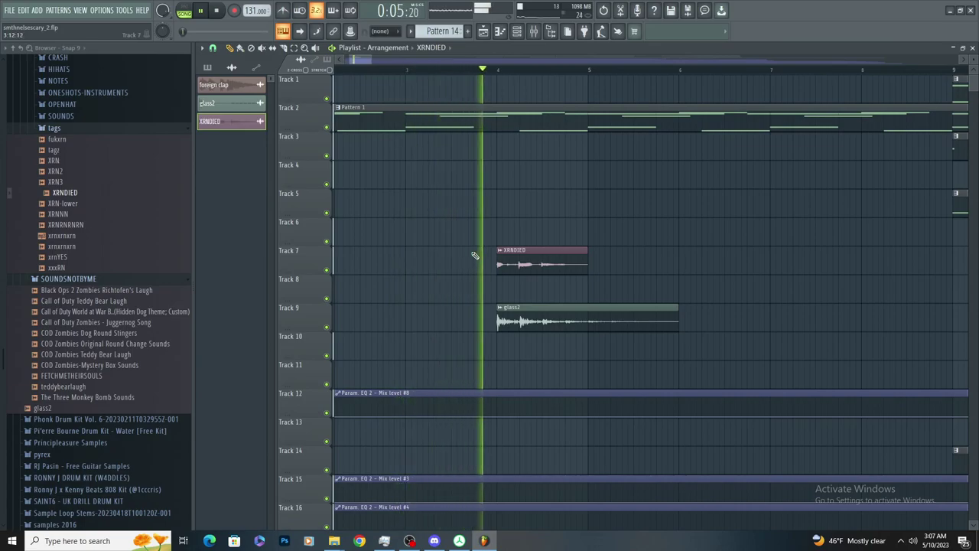
Route the glass2 clip to mixer Insert 37 and load Fruity Parametric EQ 2 in its first effect slot
double_click(546, 305)
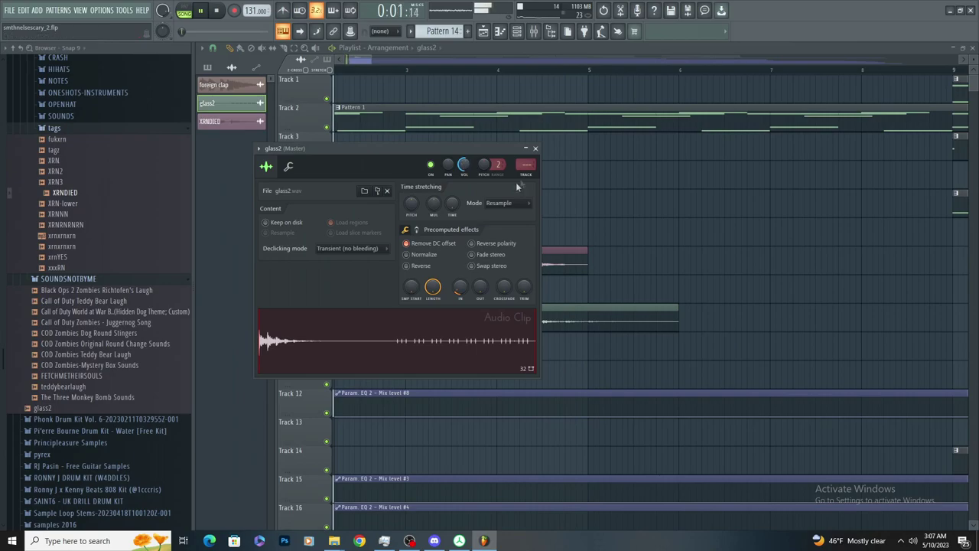
left_click(526, 165)
left_click(534, 32)
left_click(526, 164)
scroll(688, 130, "down", 9)
left_click(850, 84)
left_click(919, 81)
mouse_move(876, 93)
left_click(727, 356)
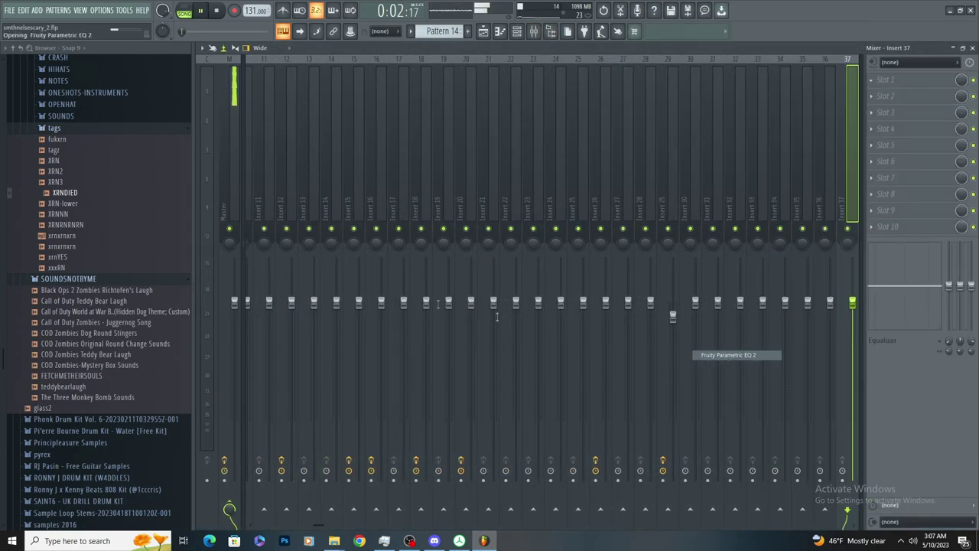
Shape Insert 37's EQ into a band-pass curve by pulling its bands down at the low and high ends
left_click_drag(330, 235, 261, 295)
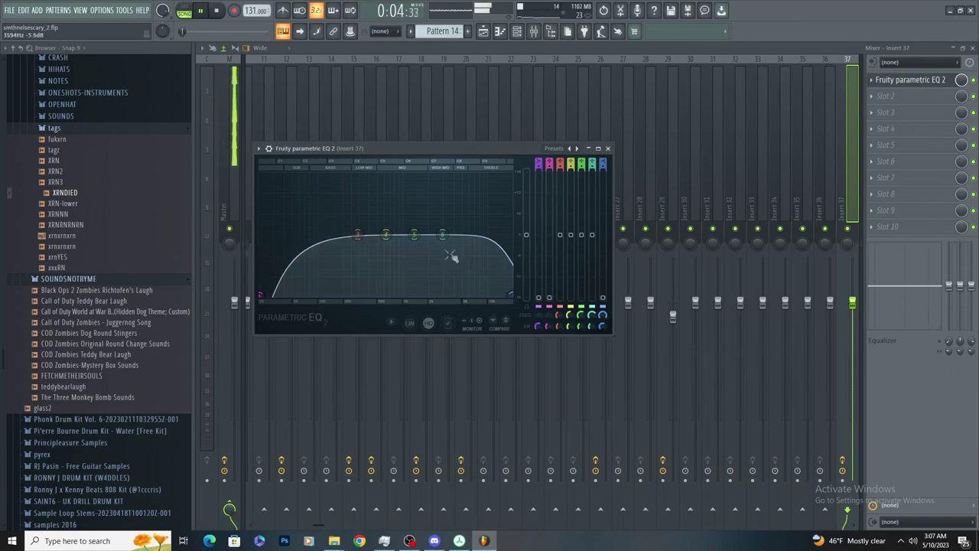
left_click_drag(442, 235, 512, 295)
left_click_drag(358, 234, 260, 295)
left_click_drag(414, 235, 272, 295)
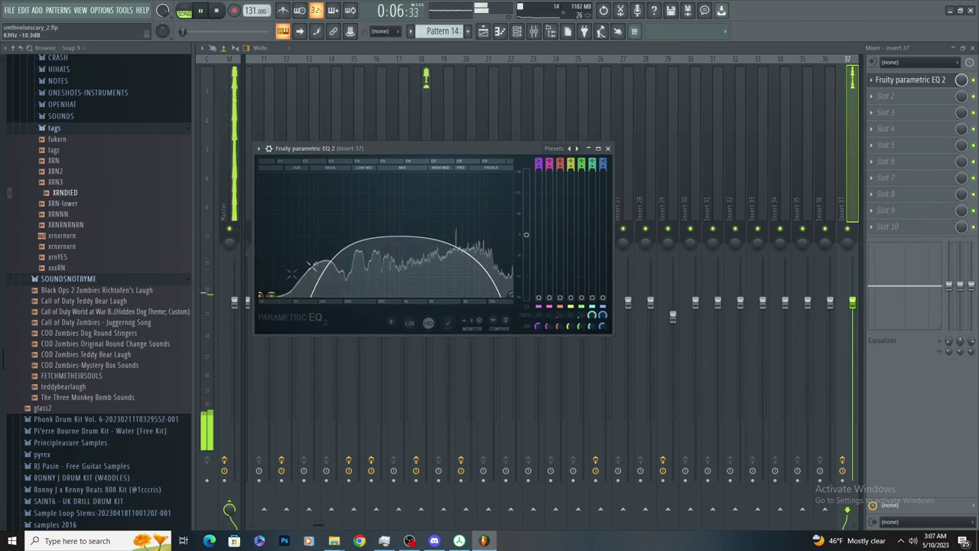
Go to the XRNDIED clip's mixer track, Insert 18, and load Fruity Parametric EQ 2 in its second effect slot
left_click(483, 31)
scroll(458, 156, "down", 3)
scroll(409, 160, "up", 2)
key("space")
key("space")
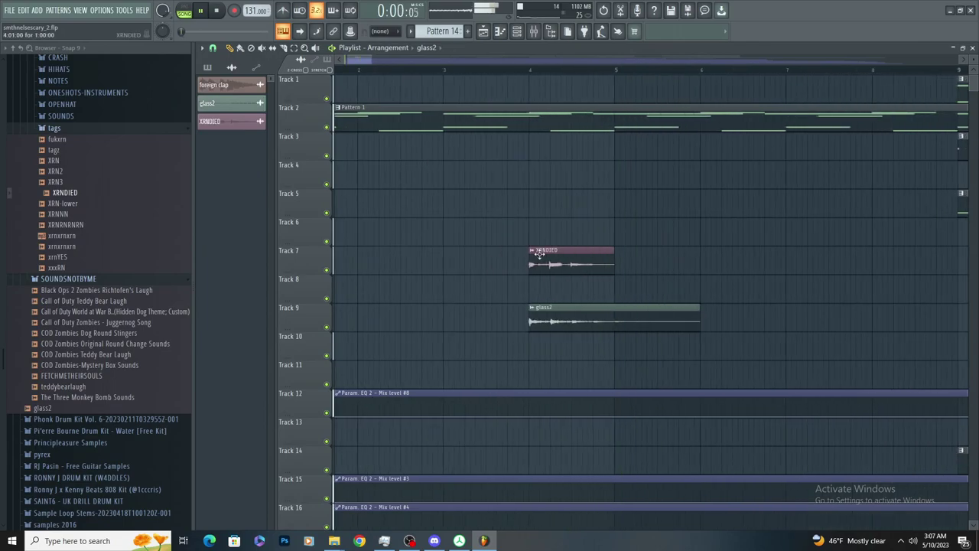
double_click(539, 254)
double_click(544, 175)
left_click(872, 96)
mouse_move(879, 106)
left_click(737, 355)
Shape Insert 18's second EQ into a band-pass curve by cutting the lows and highs, and lower its output level slightly
left_click_drag(397, 269, 325, 331)
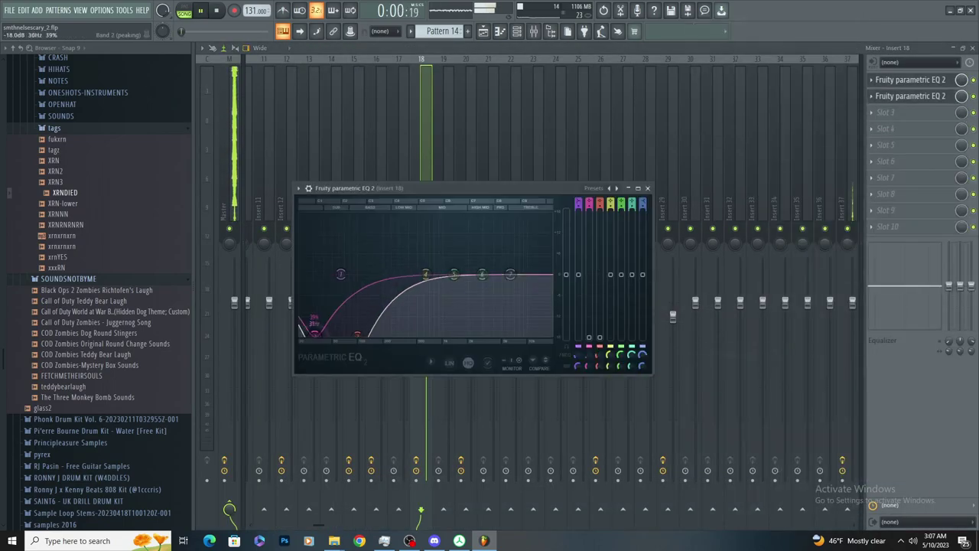
left_click_drag(426, 275, 366, 334)
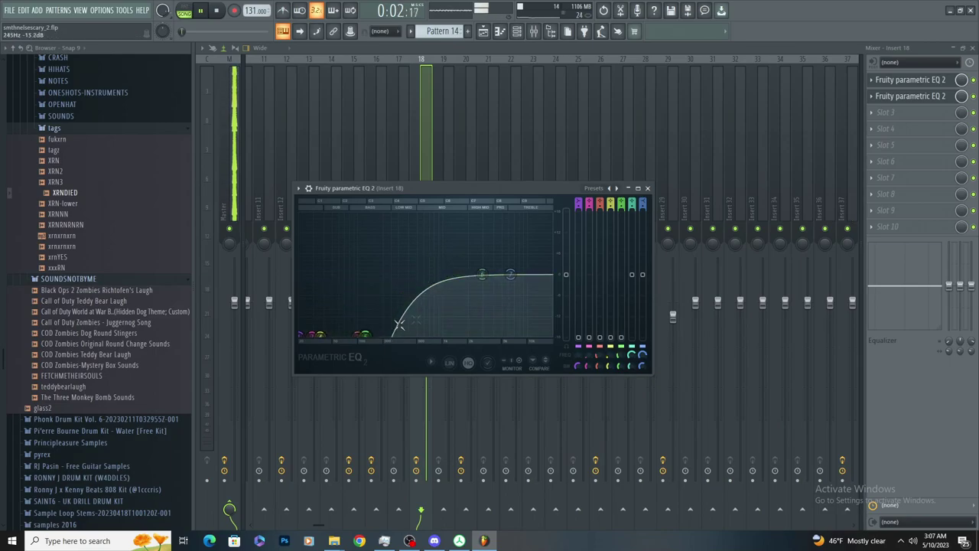
left_click_drag(496, 274, 556, 342)
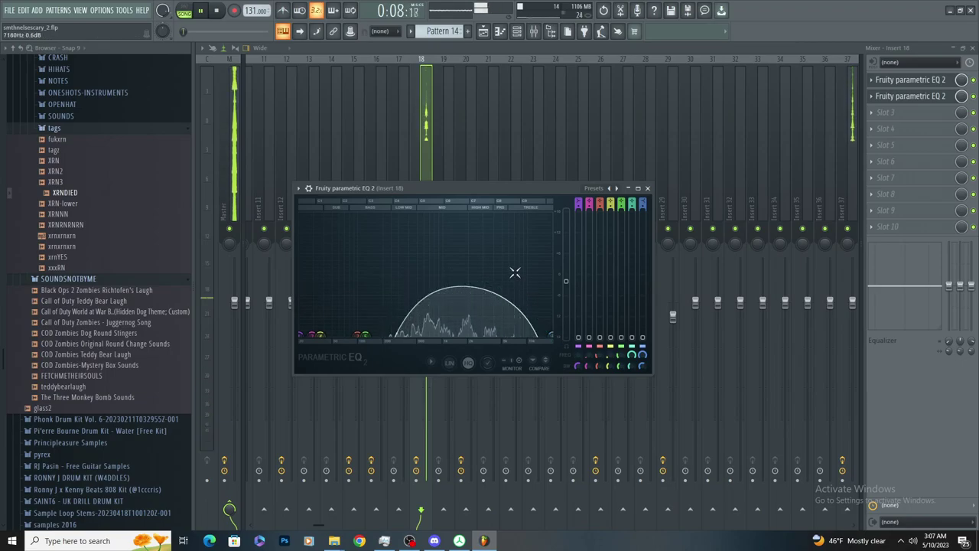
Play the intro with the filtered XRNDIED and glass2 clips, and check the section starting at bar 9
left_click(482, 32)
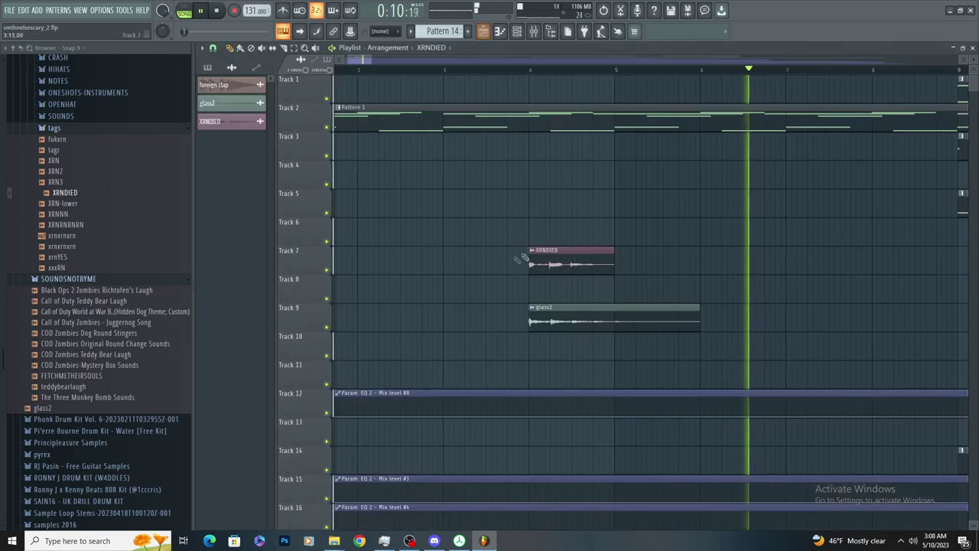
scroll(485, 254, "down", 3)
scroll(488, 256, "up", 2)
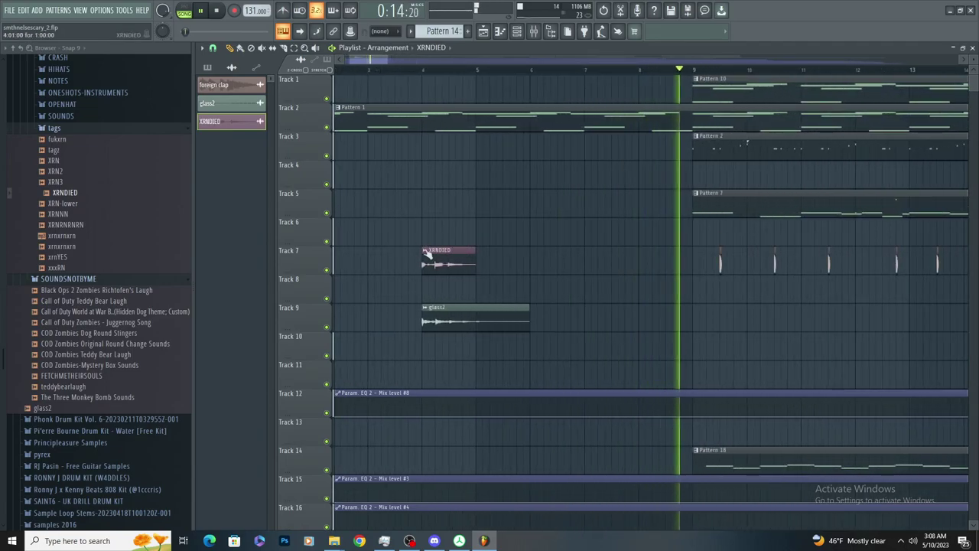
scroll(433, 262, "down", 3)
scroll(398, 245, "up", 4)
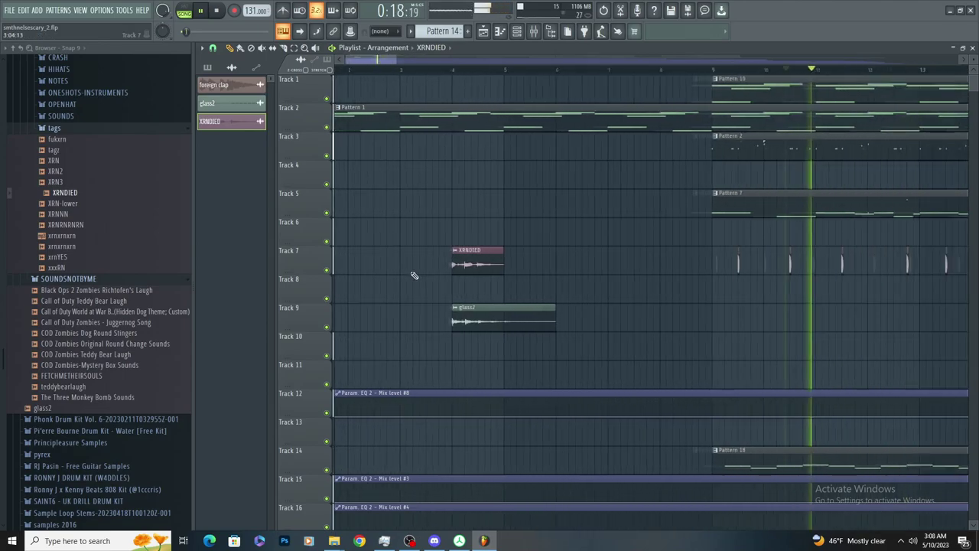
scroll(415, 273, "down", 2)
left_click(582, 74)
scroll(597, 114, "up", 2)
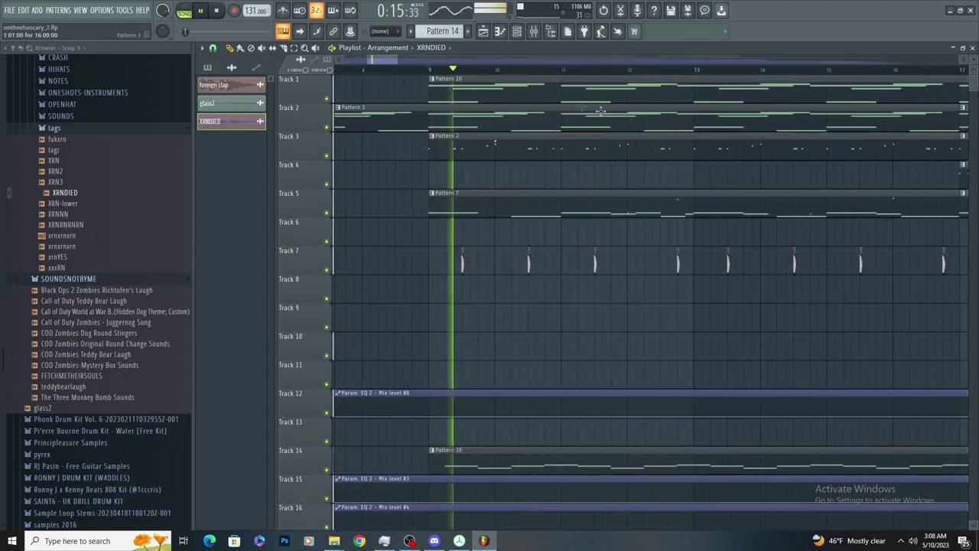
Play from bar 9 and examine the mix level automation lanes on Tracks 26 to 34
left_click(534, 31)
key("space")
left_click(483, 31)
key("space")
scroll(633, 457, "down", 6)
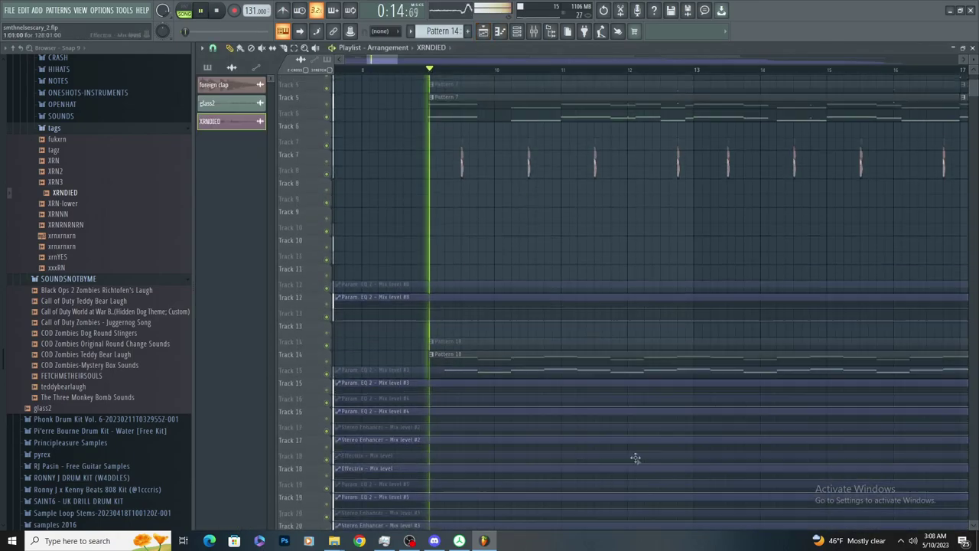
scroll(622, 463, "down", 4)
scroll(601, 490, "down", 4)
key("space")
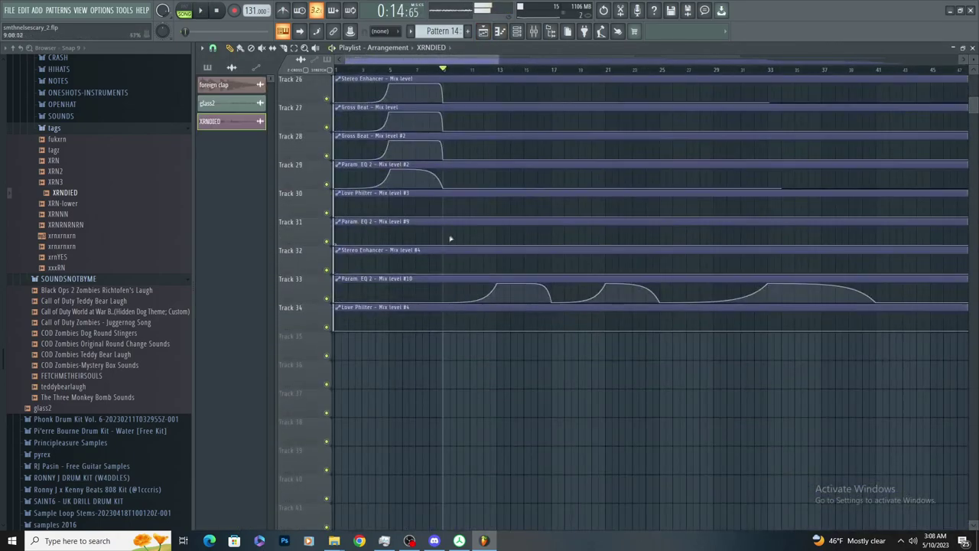
Try adding an automation point around bar 9 in the Param. EQ 2 - Mix level #9 clip on Track 31
right_click(445, 227)
key("space")
scroll(452, 264, "down", 3)
scroll(381, 229, "up", 3)
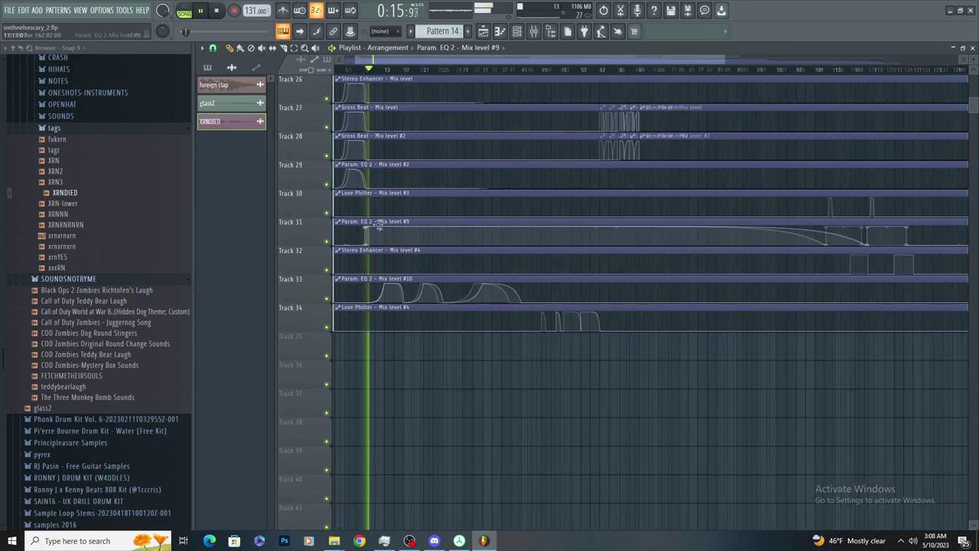
scroll(341, 229, "up", 3)
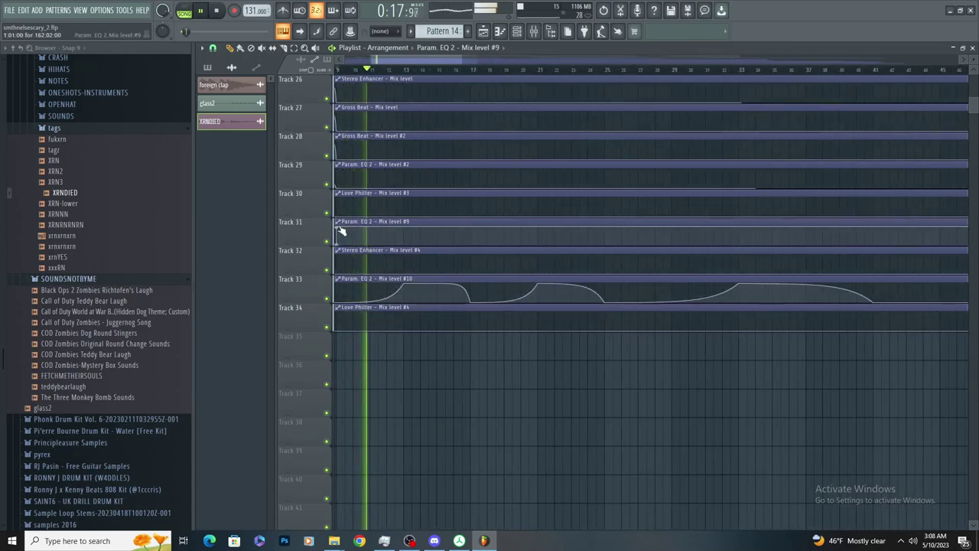
key("ctrl+z")
Select Insert 10 in the mixer and load Fruity Parametric EQ 2 in its fifth effect slot
key("space")
key("space")
left_click(534, 33)
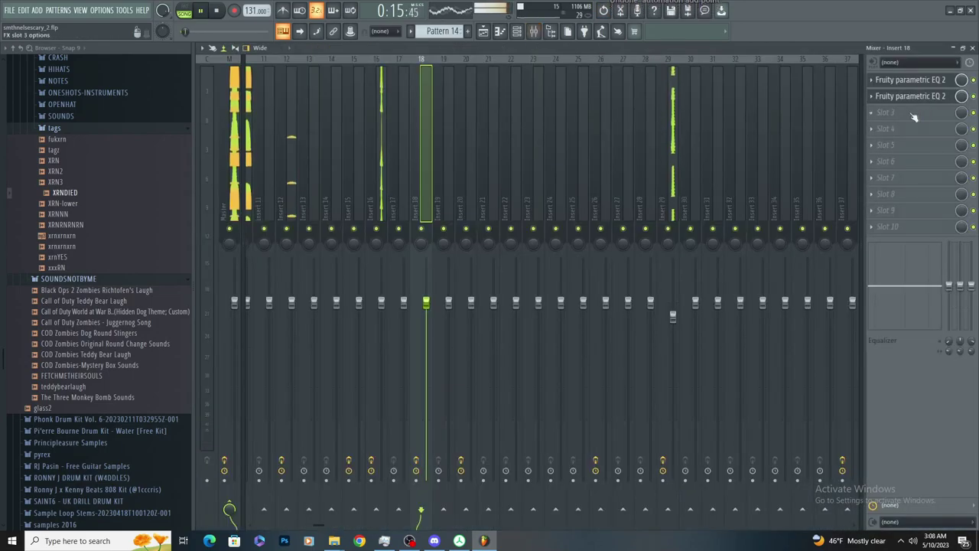
scroll(641, 138, "up", 5)
left_click(396, 170)
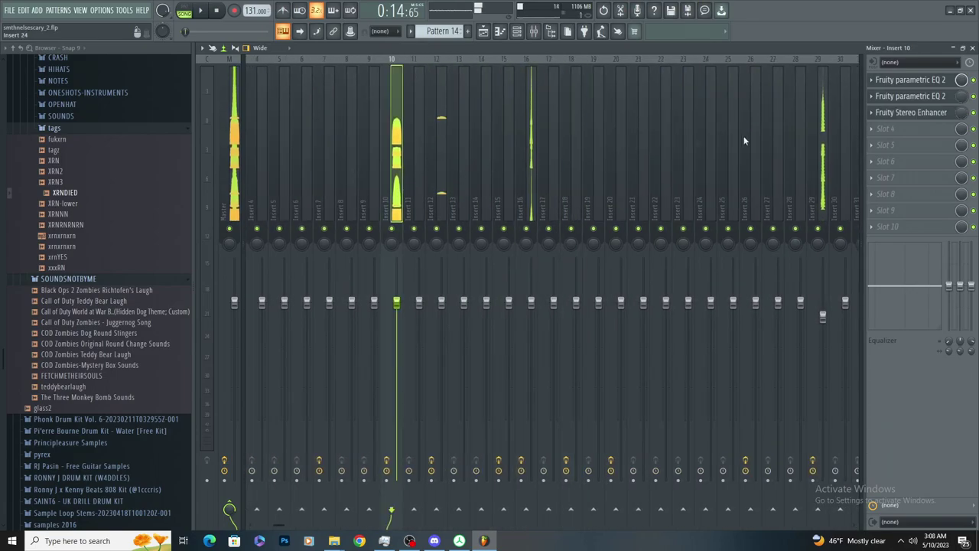
key("space")
left_click(900, 144)
left_click(734, 356)
key("space")
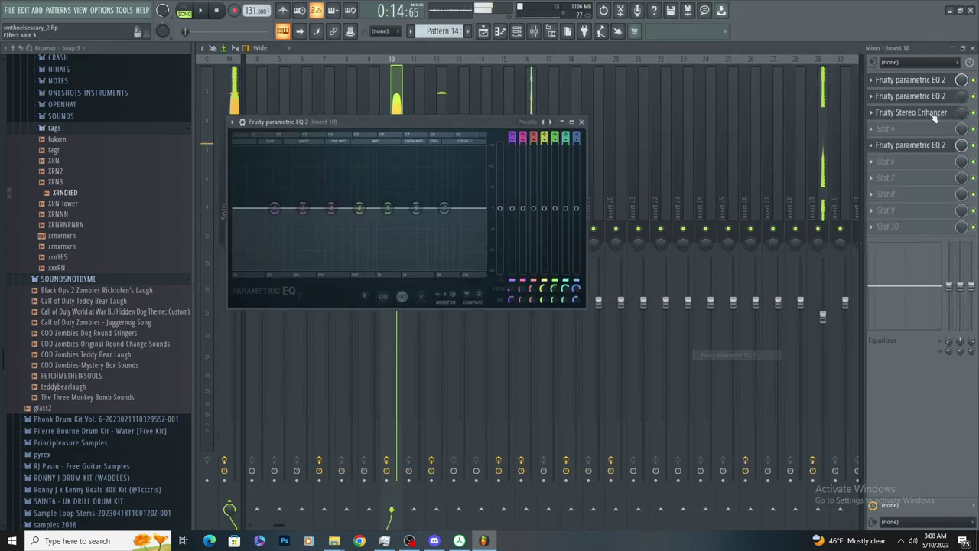
left_click(910, 144)
left_click(910, 144)
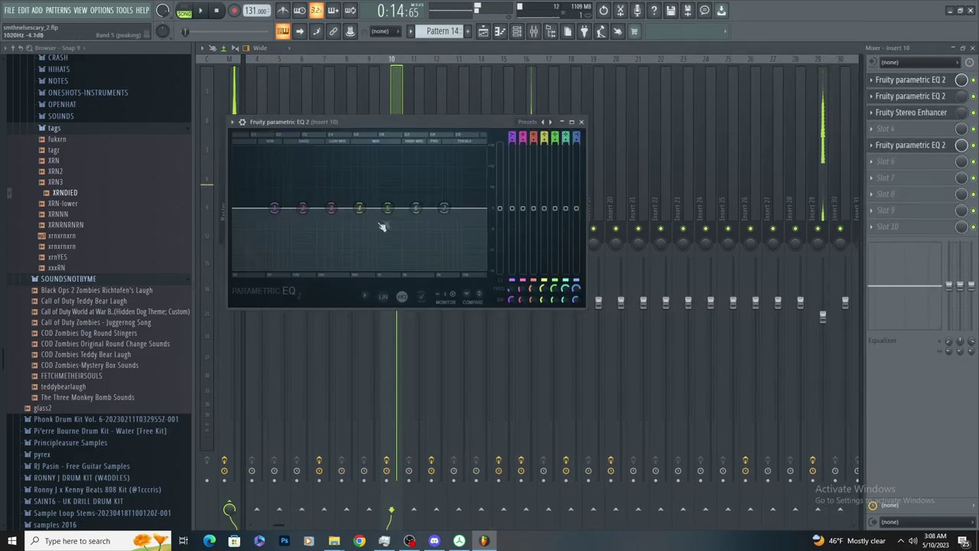
Shape Insert 10's new EQ by cutting the highs, rolling off the lows at about 22 Hz, and lowering the output level
key("space")
key("ctrl+z")
key("space")
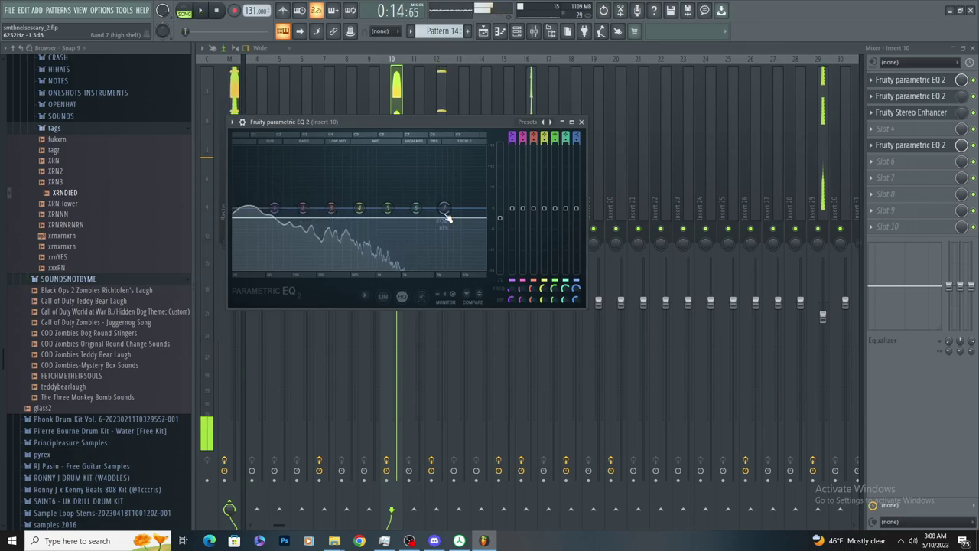
key("space")
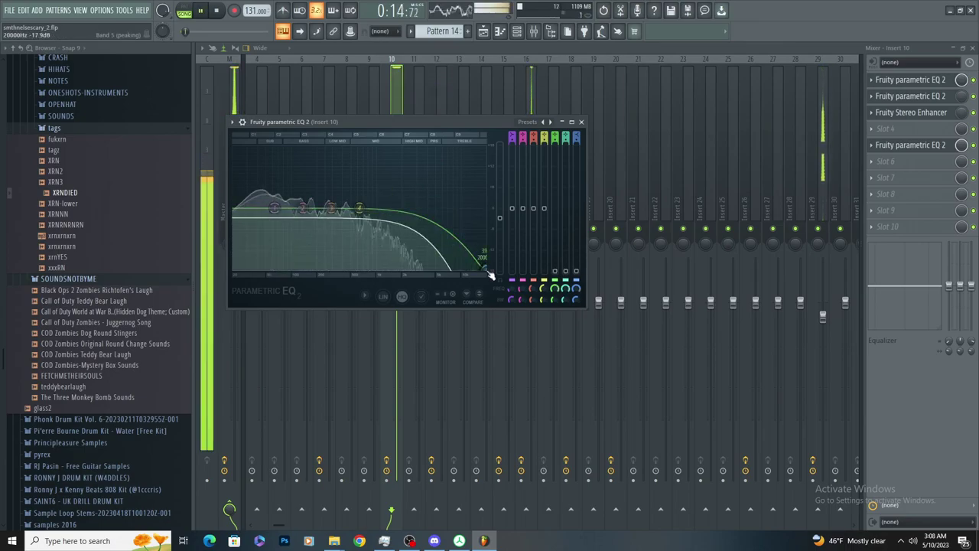
key("space")
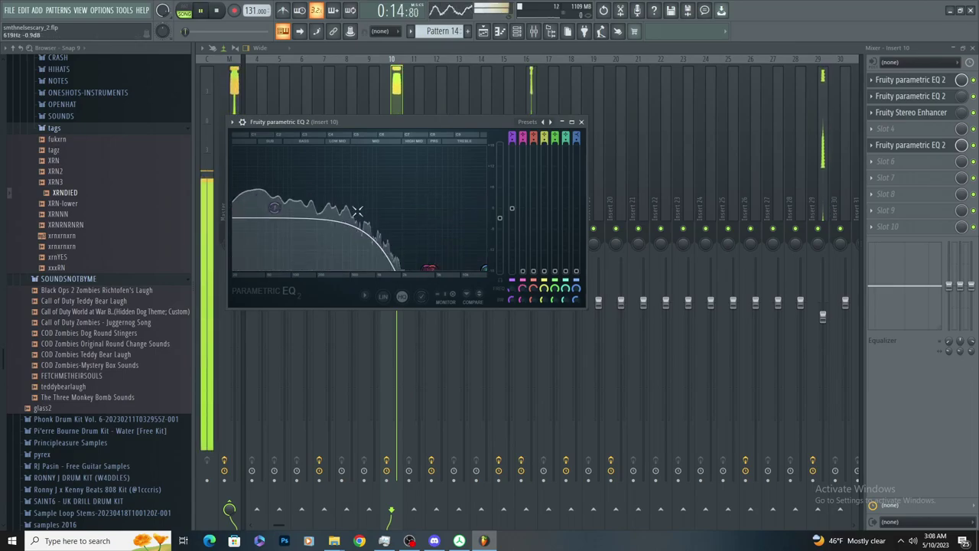
left_click_drag(237, 236, 239, 271)
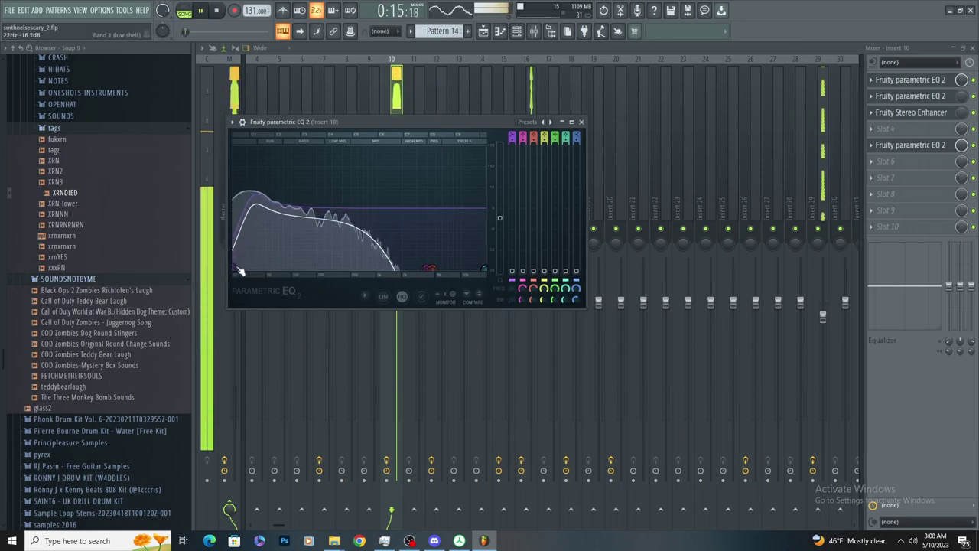
left_click_drag(269, 239, 268, 221)
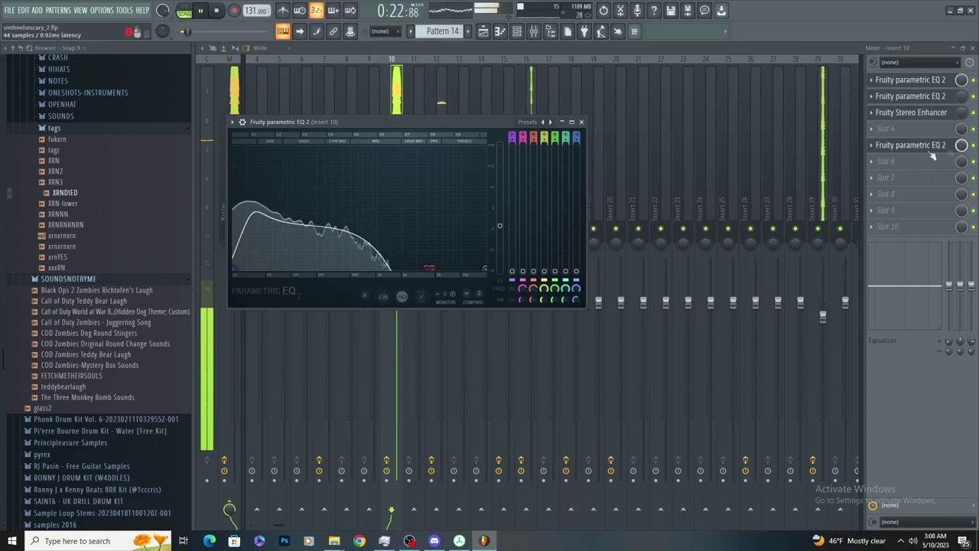
Create an automation clip for the mix level of the Fruity Parametric EQ 2 in Insert 10's slot 5
left_click(484, 32)
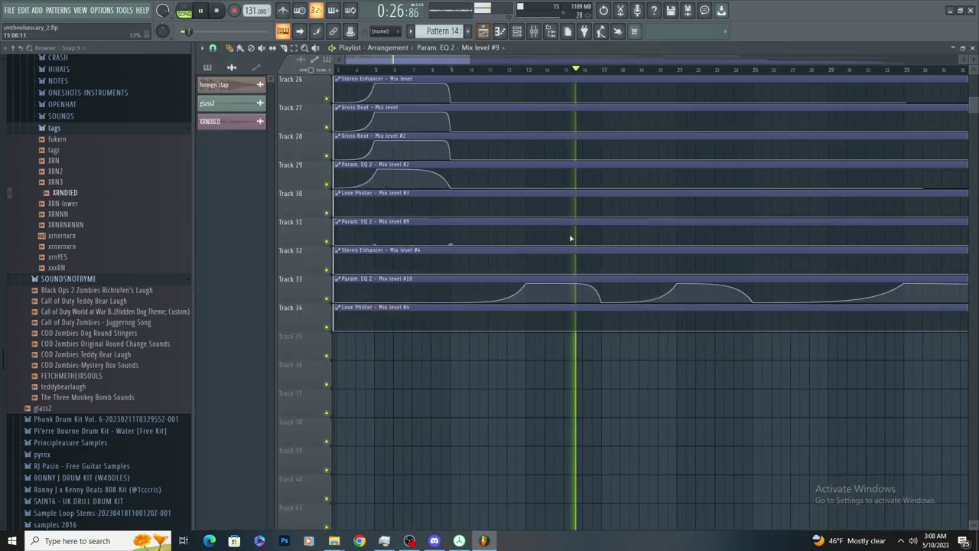
scroll(421, 200, "up", 2)
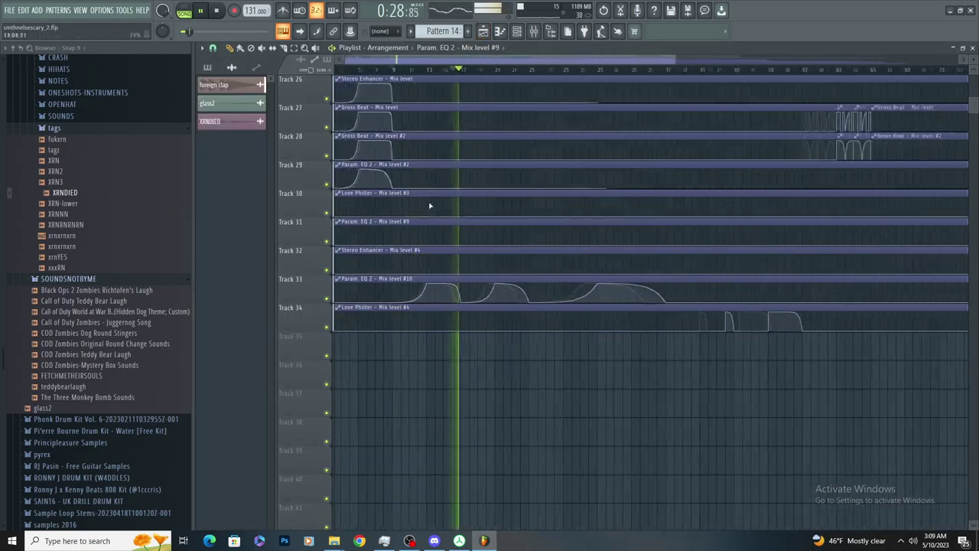
scroll(466, 147, "down", 2)
scroll(471, 142, "up", 10)
scroll(413, 168, "up", 2)
scroll(409, 167, "up", 3)
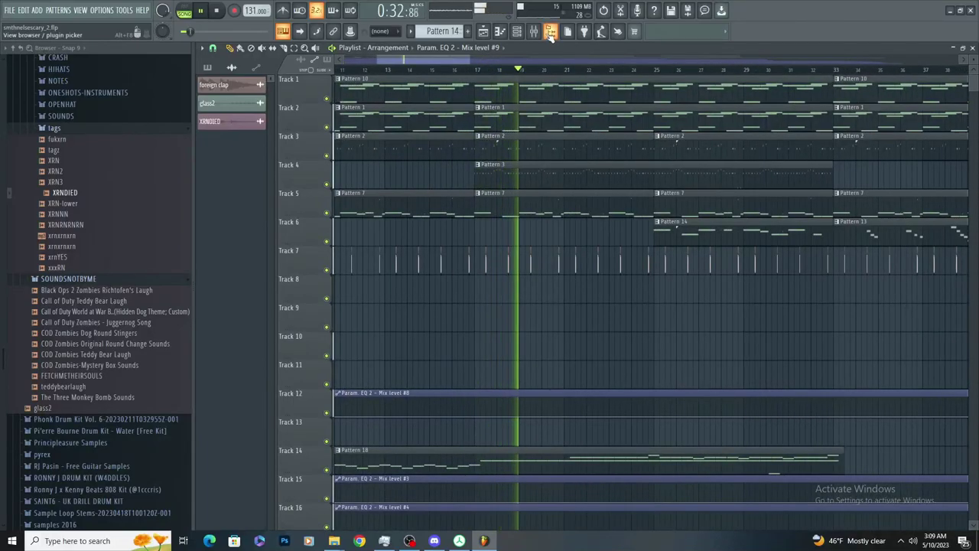
key("F9")
key("space")
right_click(962, 146)
left_click(930, 227)
left_click(483, 32)
Shorten the end of the new automation clip on Track 35 and play the section from bar 9
scroll(486, 318, "down", 4)
scroll(503, 518, "down", 5)
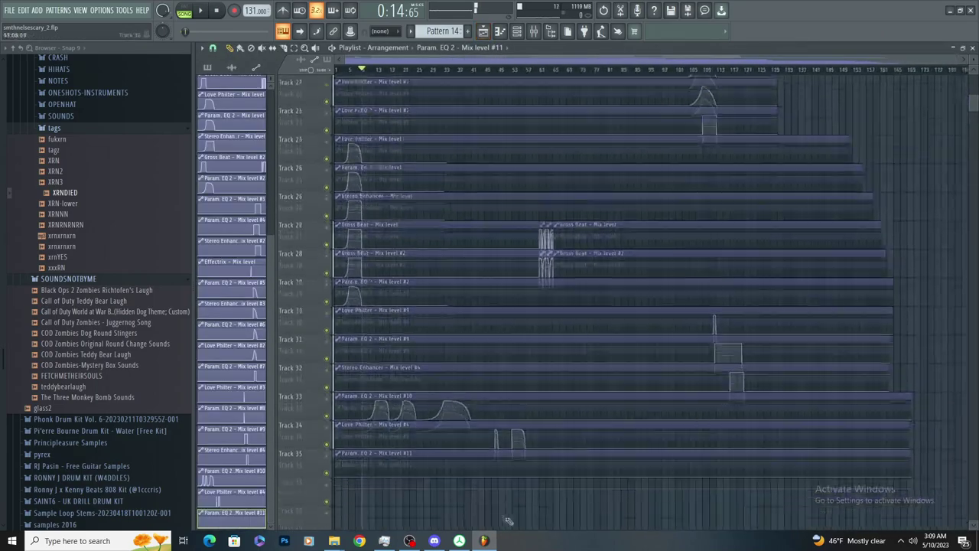
left_click_drag(910, 359, 887, 359)
key("space")
scroll(415, 263, "up", 4)
scroll(512, 367, "down", 2)
scroll(369, 293, "up", 5)
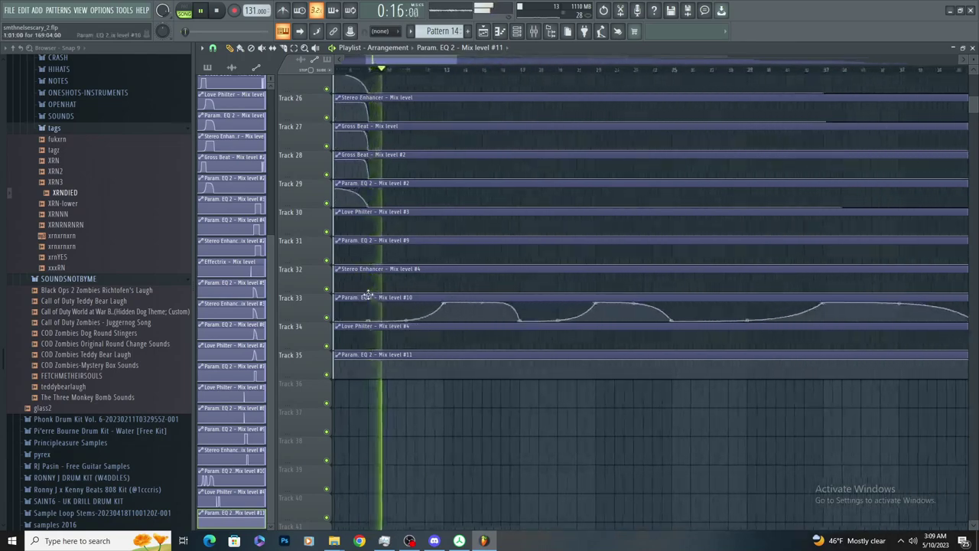
Reopen the slot 5 EQ on Insert 10 and fine-tune its lowest band at about 22 Hz during playback
left_click(533, 31)
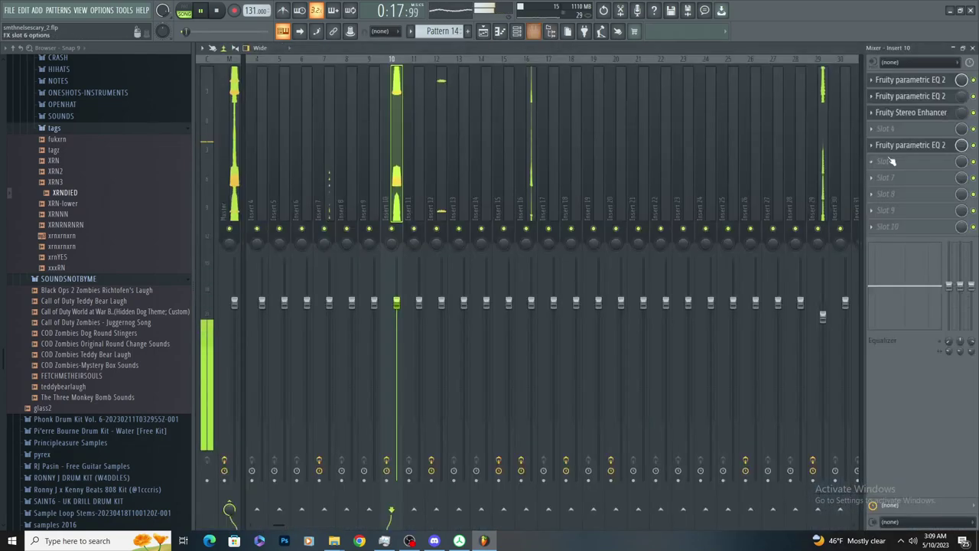
left_click(897, 145)
key("space")
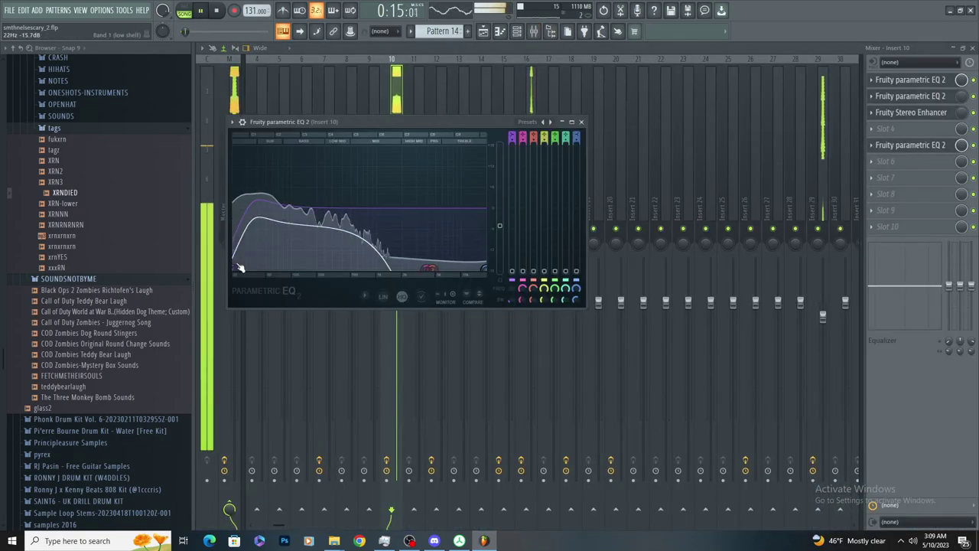
key("space")
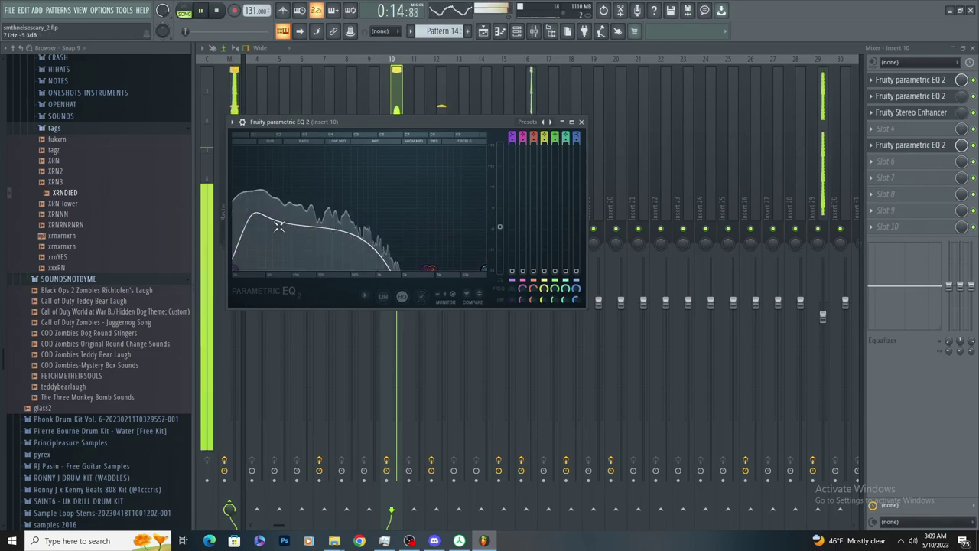
Fine-tune the output level of Insert 10's slot 5 EQ while replaying the section from bar 9
left_click_drag(279, 229, 282, 232)
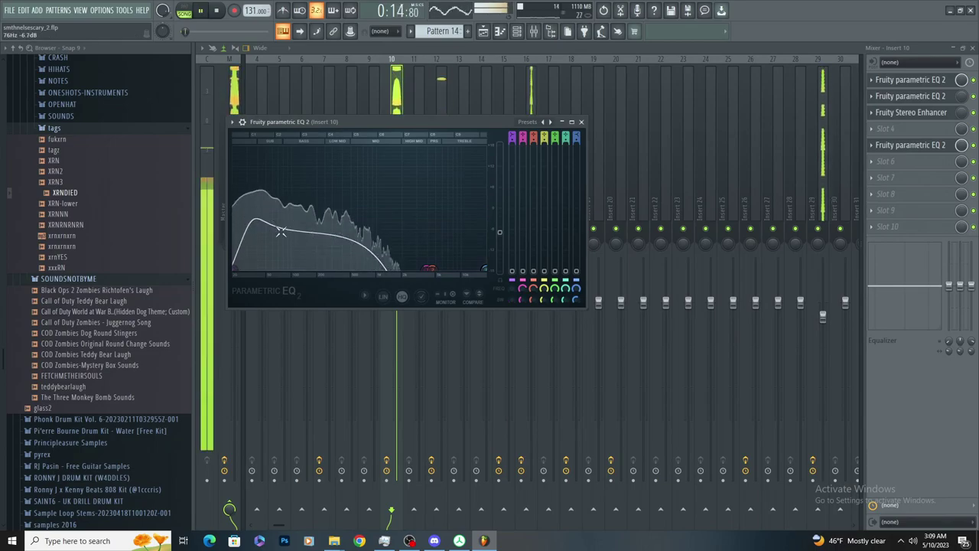
key("space")
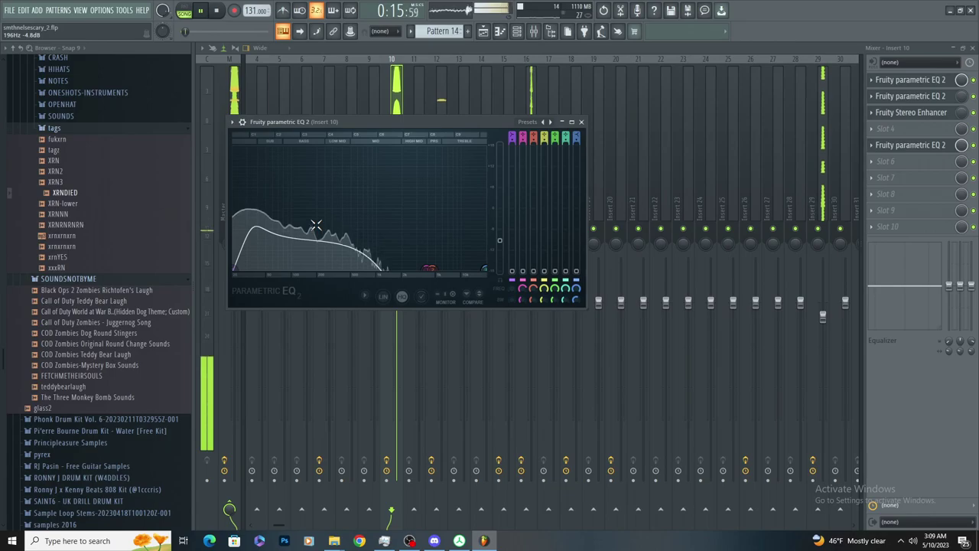
key("space")
key("space")
key("space")
key("space")
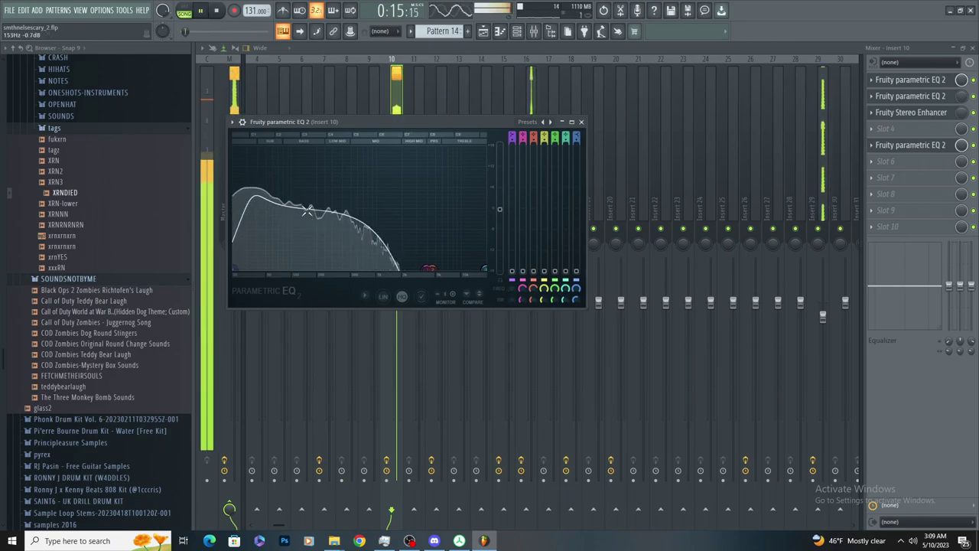
left_click_drag(306, 210, 305, 218)
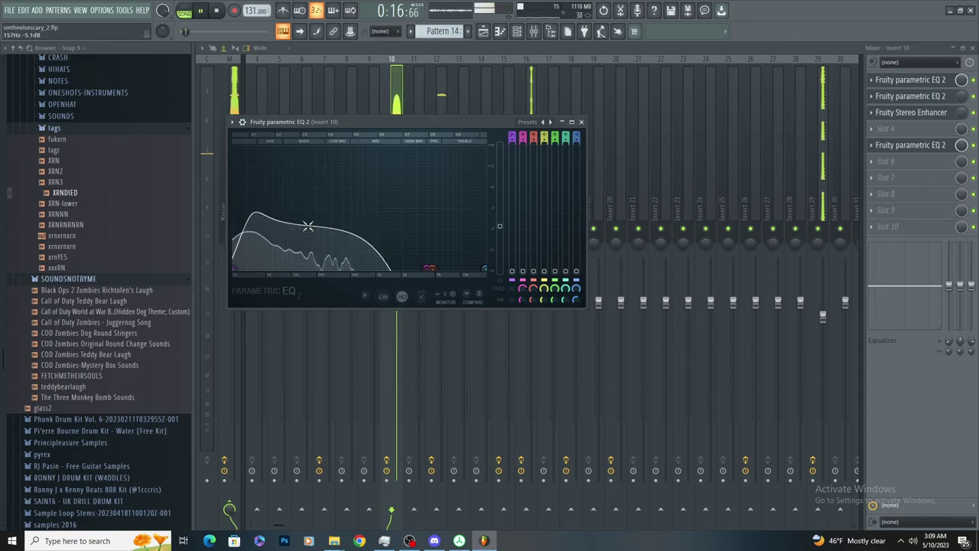
Add a Fruity Parametric EQ 2 to slot 6 of Insert 29
left_click(533, 214)
key("space")
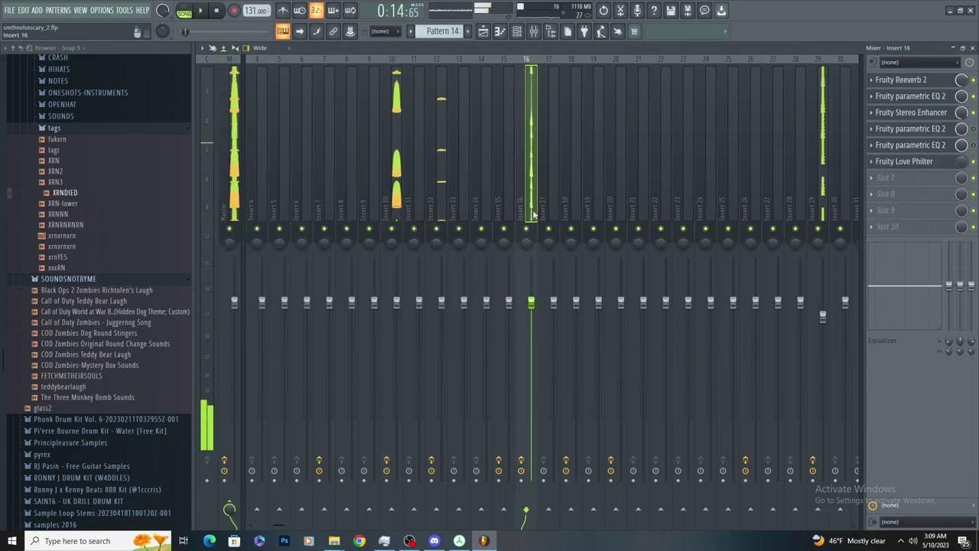
key("space")
scroll(619, 168, "up", 1)
scroll(604, 172, "down", 3)
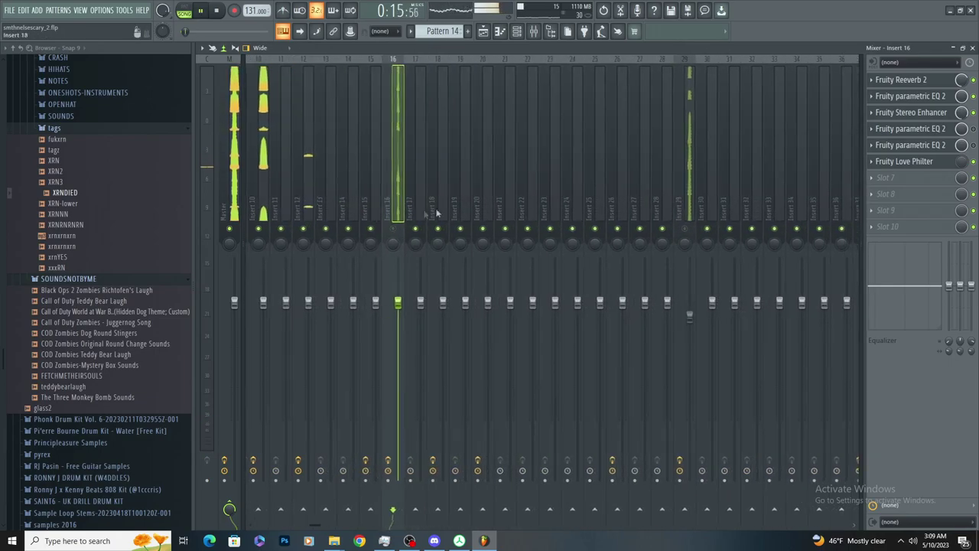
left_click(685, 210)
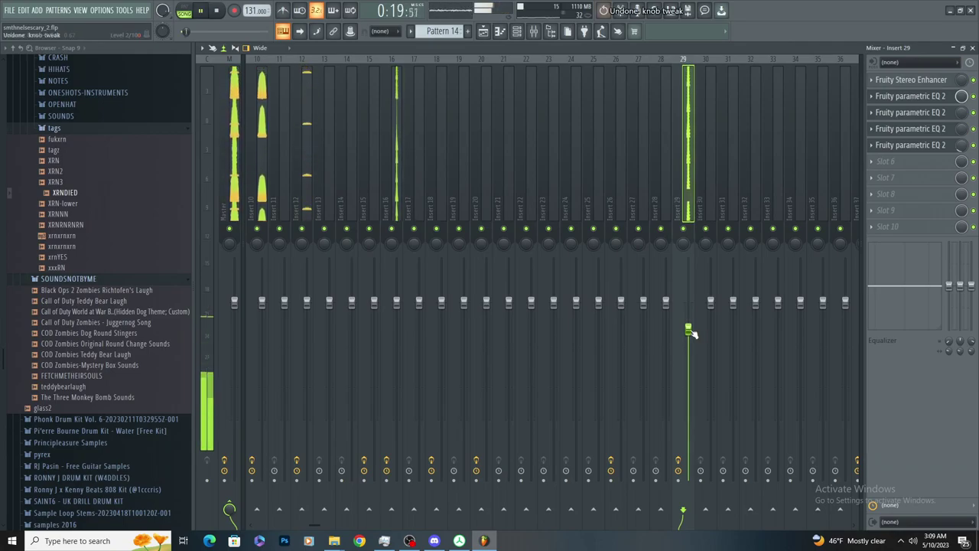
left_click(920, 162)
mouse_move(921, 174)
left_click(774, 358)
Shape Insert 29's slot 6 EQ into a low cut that rolls off the low frequencies
left_click_drag(261, 194, 222, 255)
key("space")
key("space")
left_click_drag(222, 260, 344, 195)
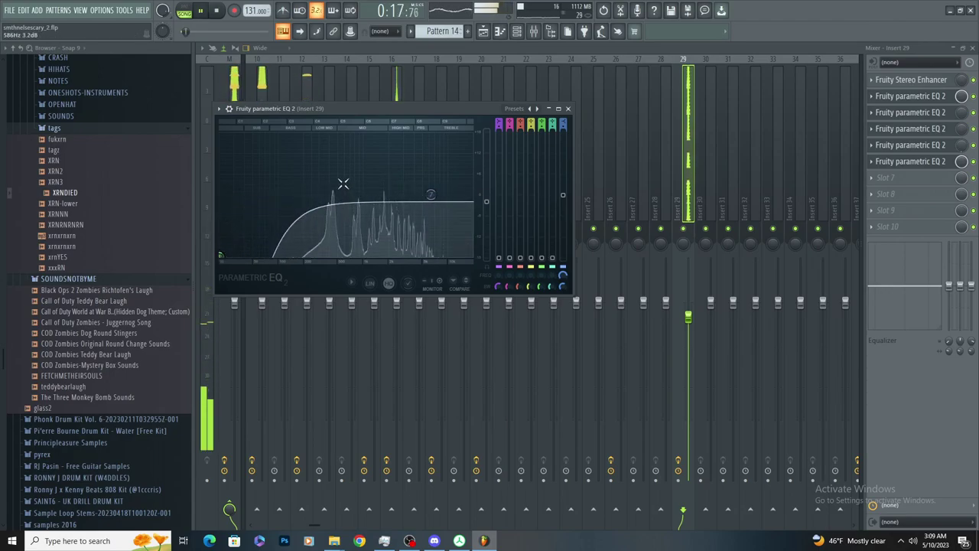
left_click(910, 162)
Create an automation clip for the mix level of Insert 29's slot 6 EQ and raise its line on Track 36
right_click(961, 163)
left_click(922, 240)
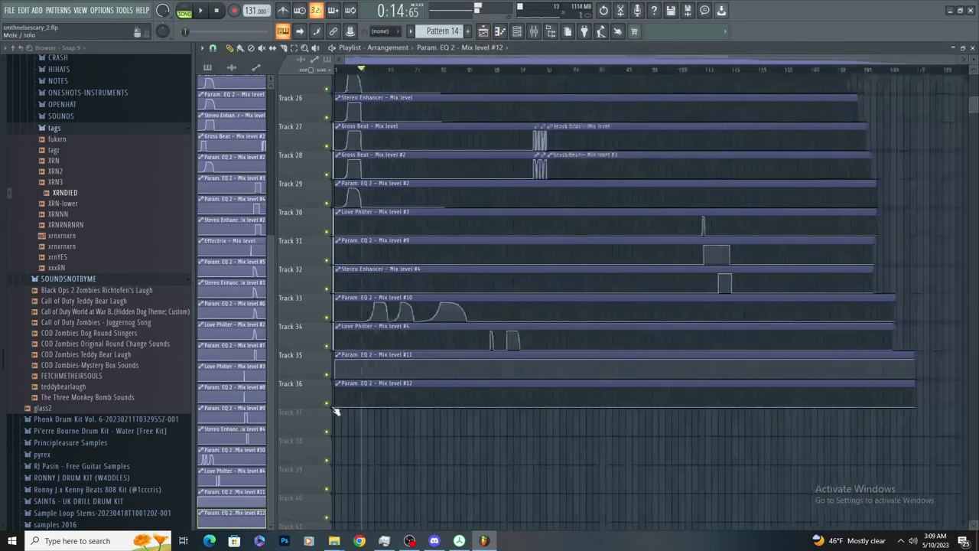
left_click(934, 356)
key("ctrl+z")
left_click_drag(912, 406, 932, 369)
key("space")
Look through the playlist's patterns and automation clips during playback to see what plays around bar 9
scroll(316, 335, "up", 3)
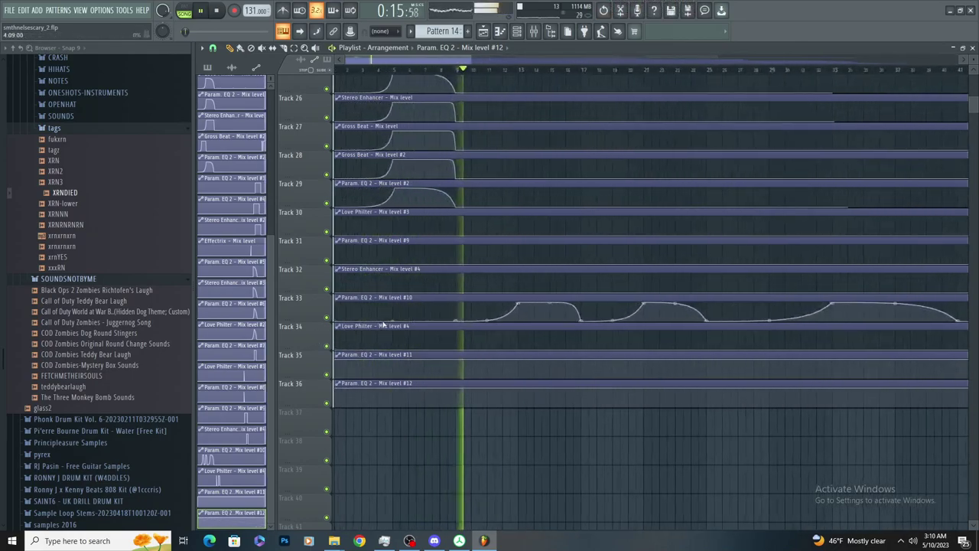
scroll(462, 302, "down", 1)
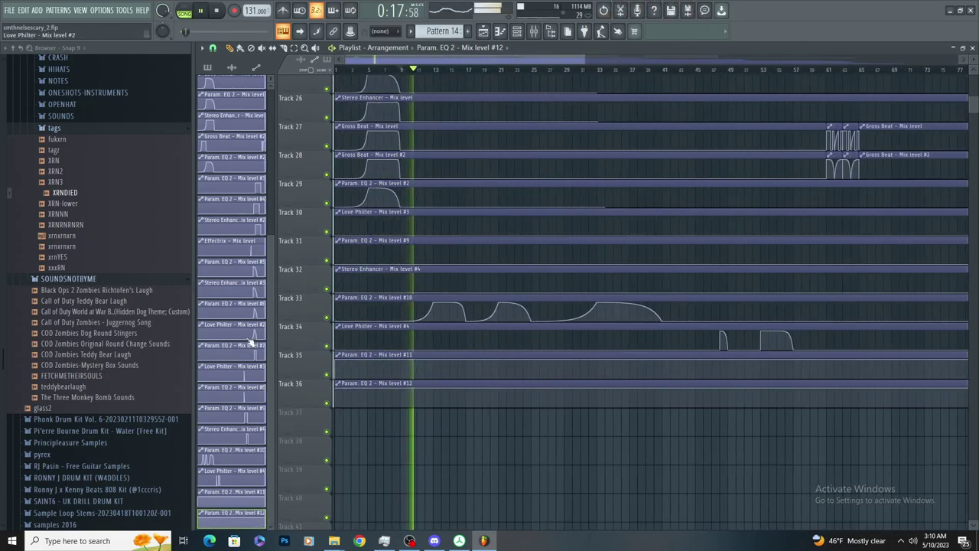
left_click_drag(270, 253, 272, 95)
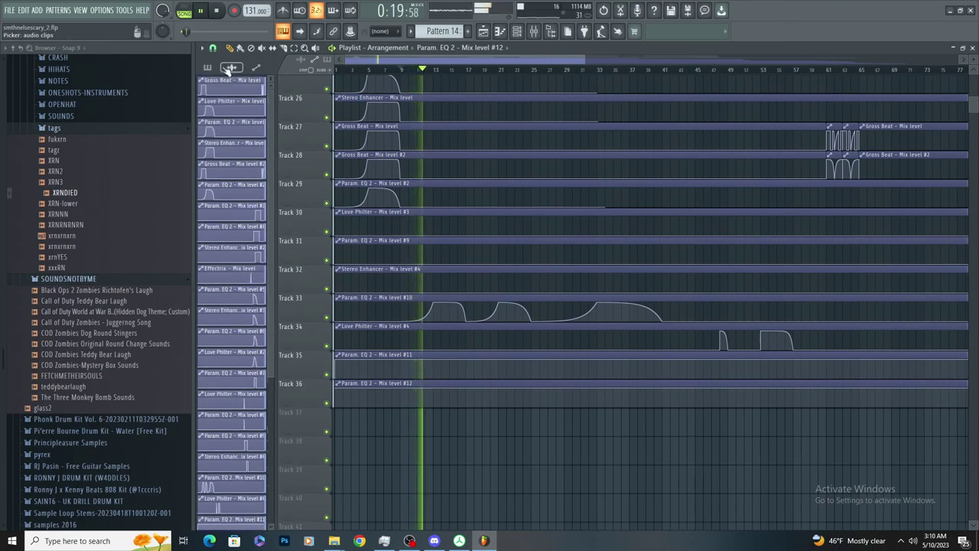
left_click(208, 68)
left_click(231, 69)
left_click(208, 68)
left_click(500, 457)
right_click(529, 454)
scroll(428, 306, "down", 1)
scroll(393, 197, "up", 4)
scroll(393, 196, "up", 6)
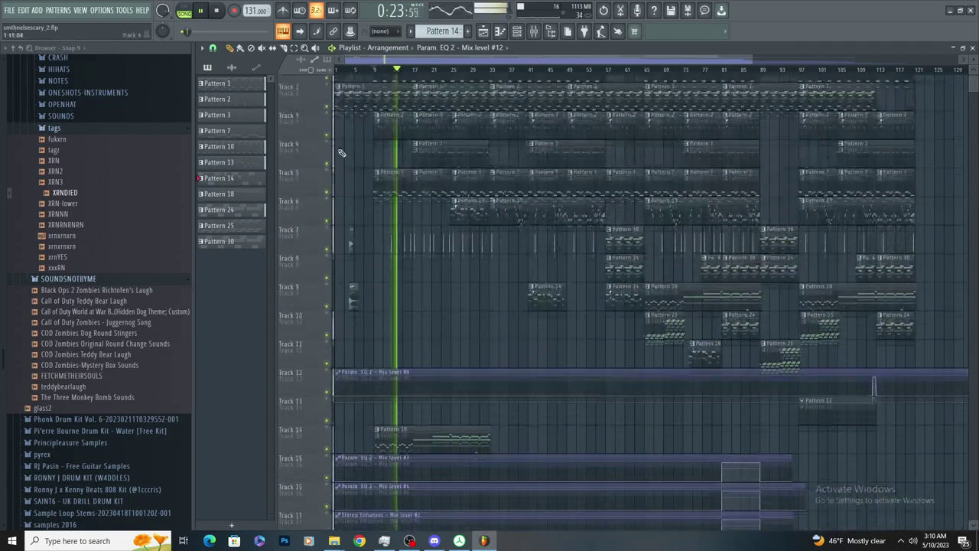
scroll(344, 153, "up", 4)
left_click(436, 70)
scroll(487, 263, "up", 2)
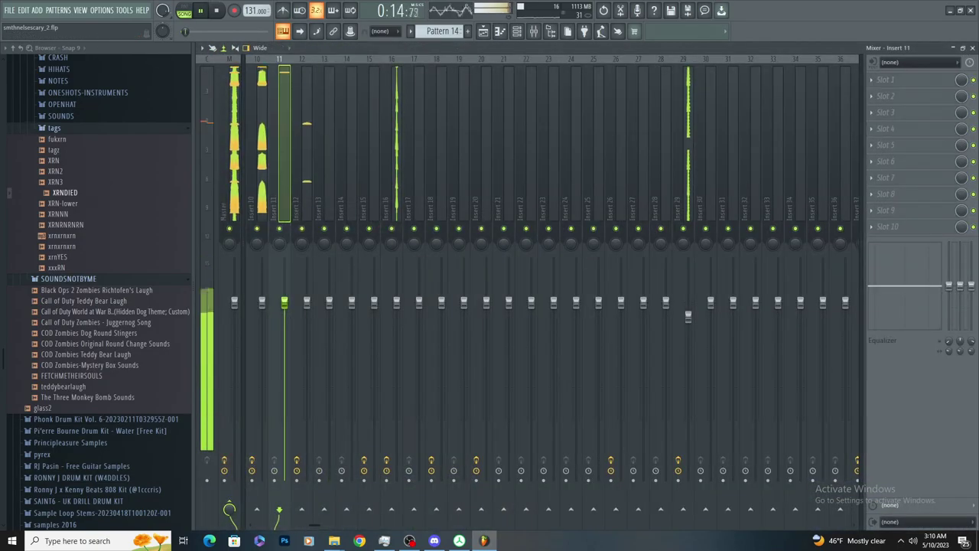
Add Fruity Love Philter to slot 2 of Insert 12 and lower its mix level
left_click(307, 175)
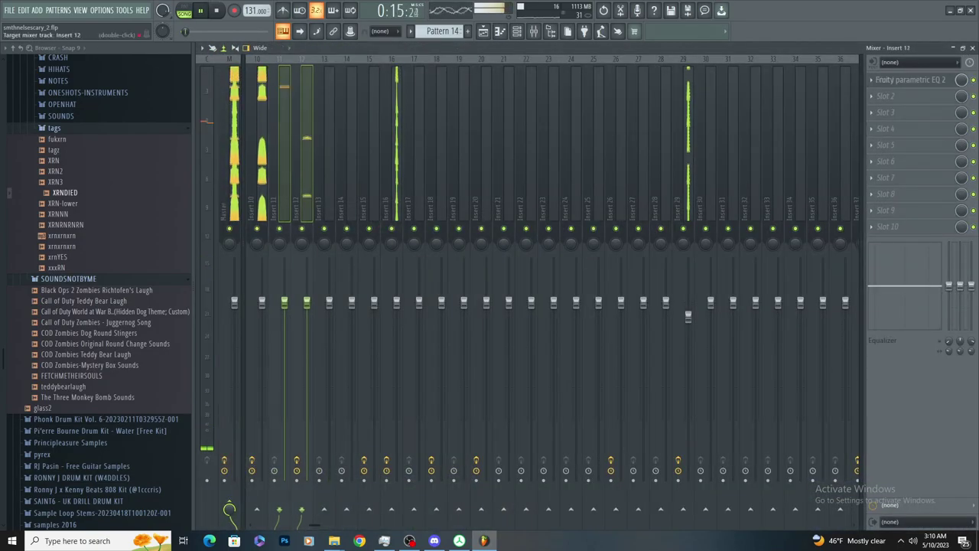
left_click(934, 97)
left_click(723, 335)
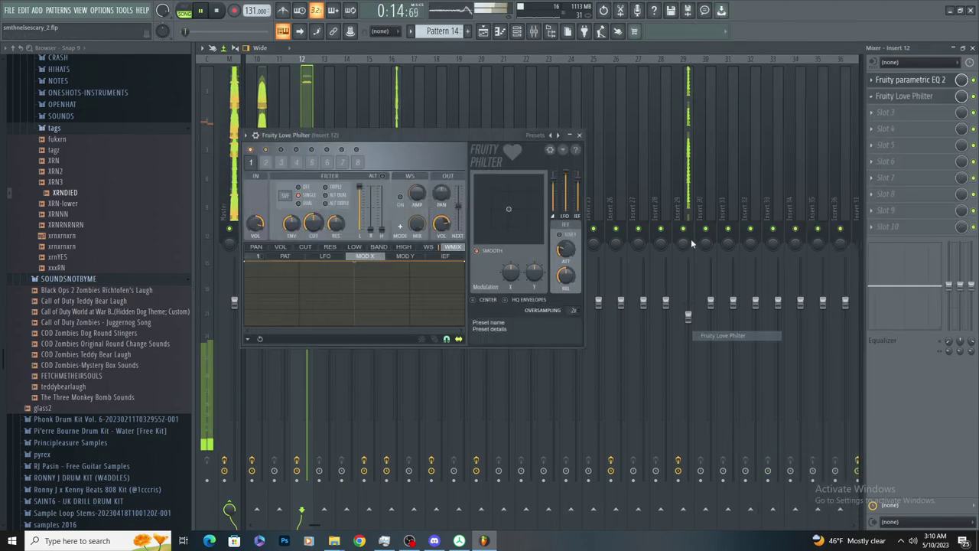
left_click_drag(961, 98, 961, 114)
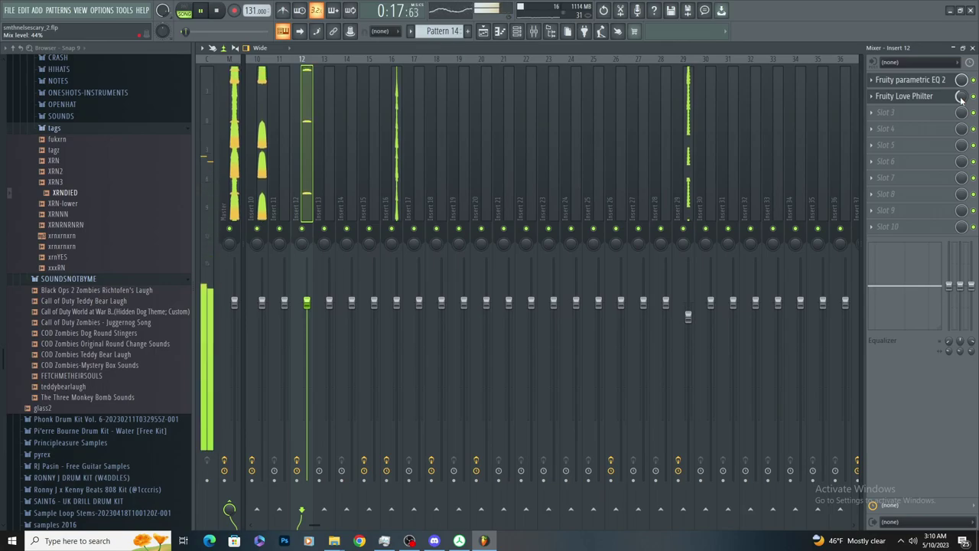
Create an automation clip for the filter 1 cutoff frequency of Insert 12's Fruity Love Philter
left_click(925, 115)
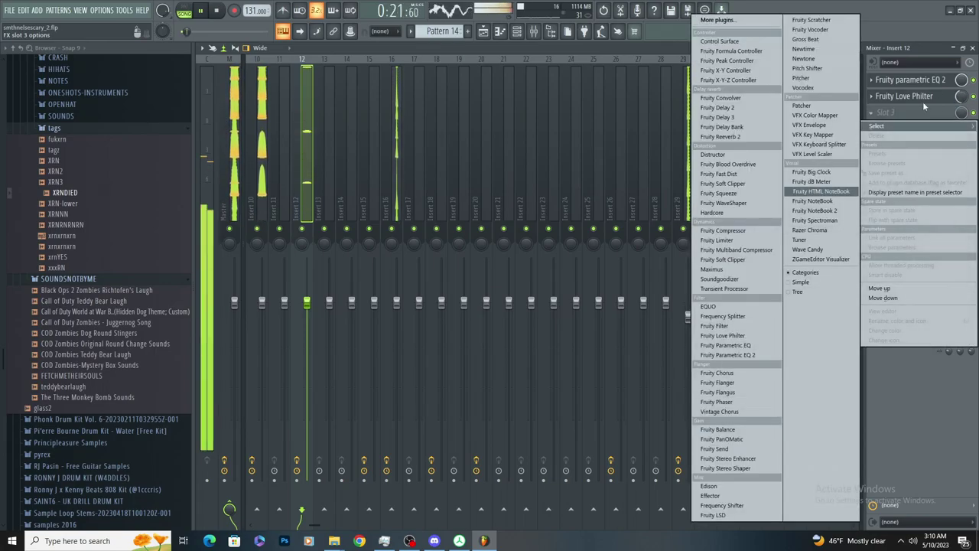
left_click(921, 97)
key("space")
left_click(904, 98)
key("space")
right_click(311, 222)
left_click(357, 303)
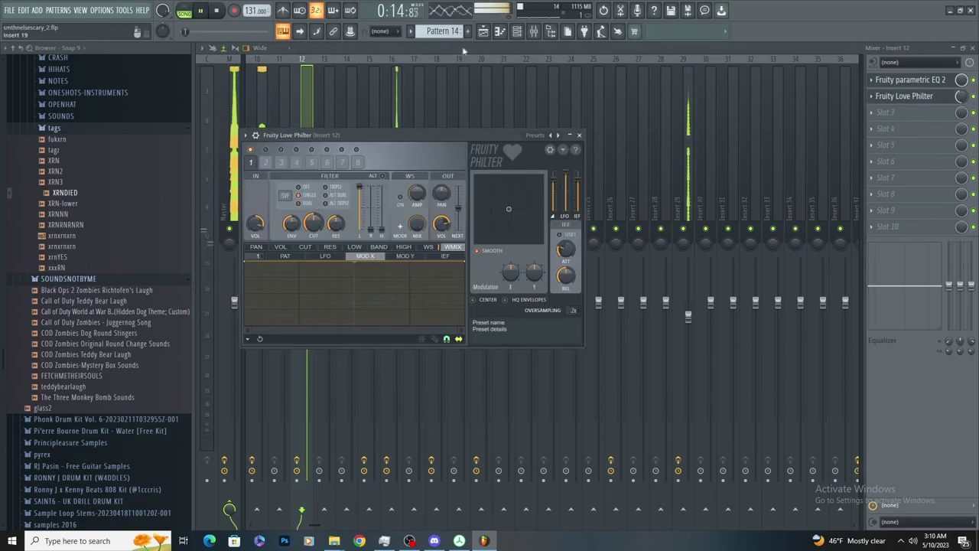
Add a point at bar 9 to the cutoff frequency clip on Track 37, undoing the surplus points
left_click(484, 31)
key("space")
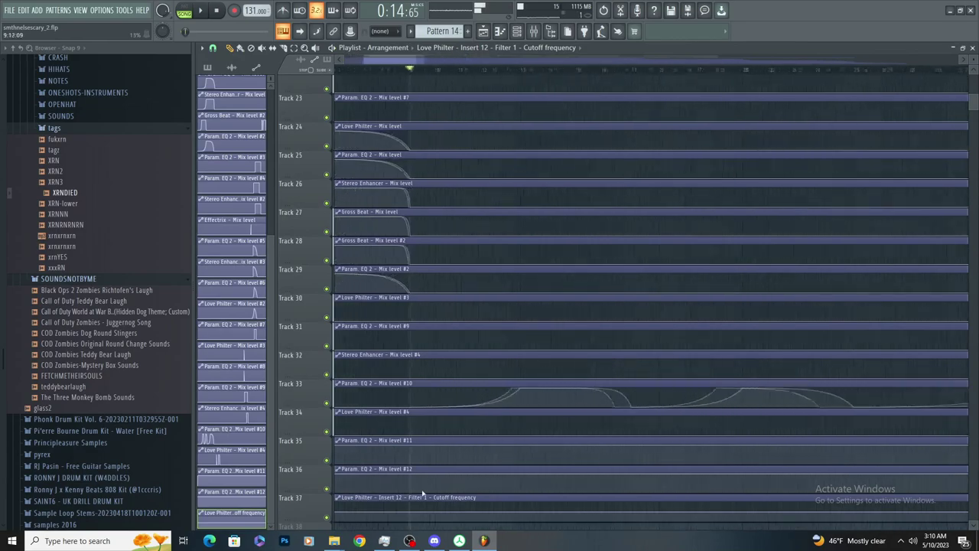
scroll(422, 493, "up", 3)
key("space")
right_click(398, 512)
key("space")
key("space")
key("ctrl+z")
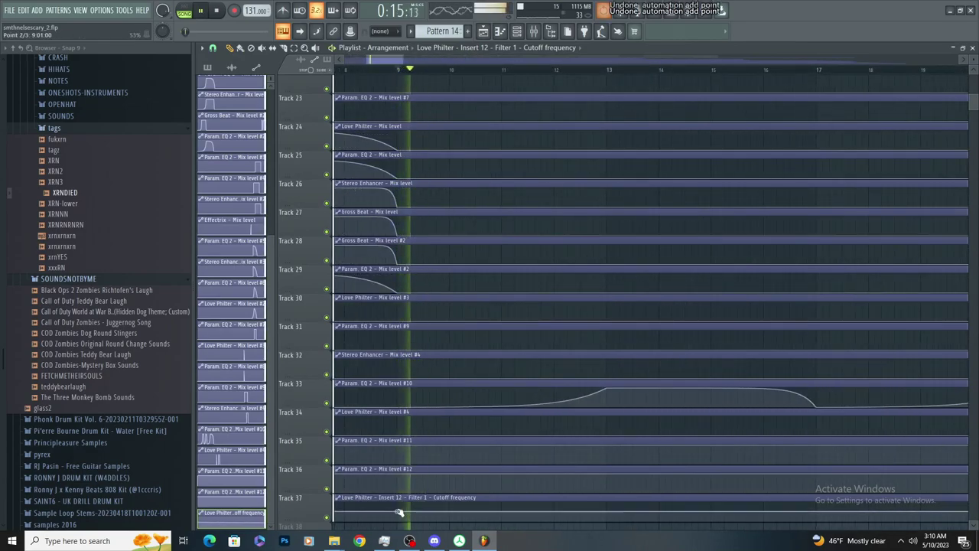
Add a low point at bar 13 on Track 37 so the cutoff slopes down from bar 9
scroll(592, 508, "up", 3)
scroll(572, 525, "down", 4)
right_click(596, 522)
key("space")
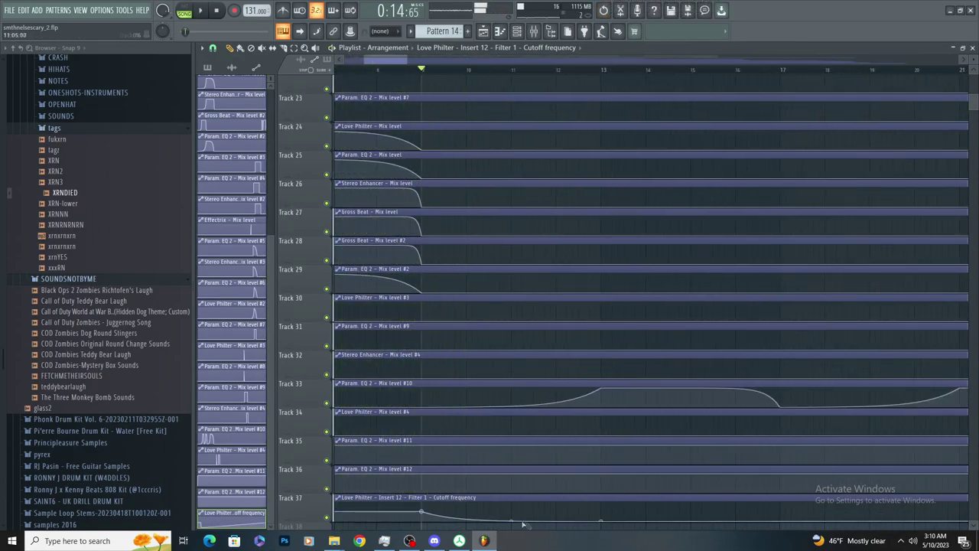
scroll(547, 513, "down", 2)
key("space")
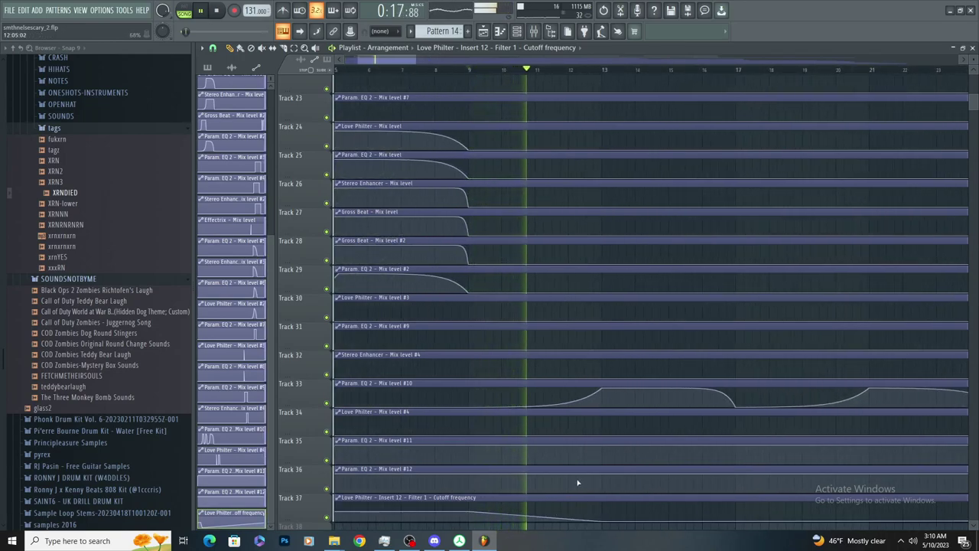
Add points at bar 13 on Track 37 that jump the cutoff straight back up
scroll(566, 492, "up", 2)
scroll(595, 488, "down", 2)
scroll(578, 499, "up", 2)
scroll(579, 498, "down", 2)
scroll(579, 498, "up", 2)
scroll(579, 497, "down", 2)
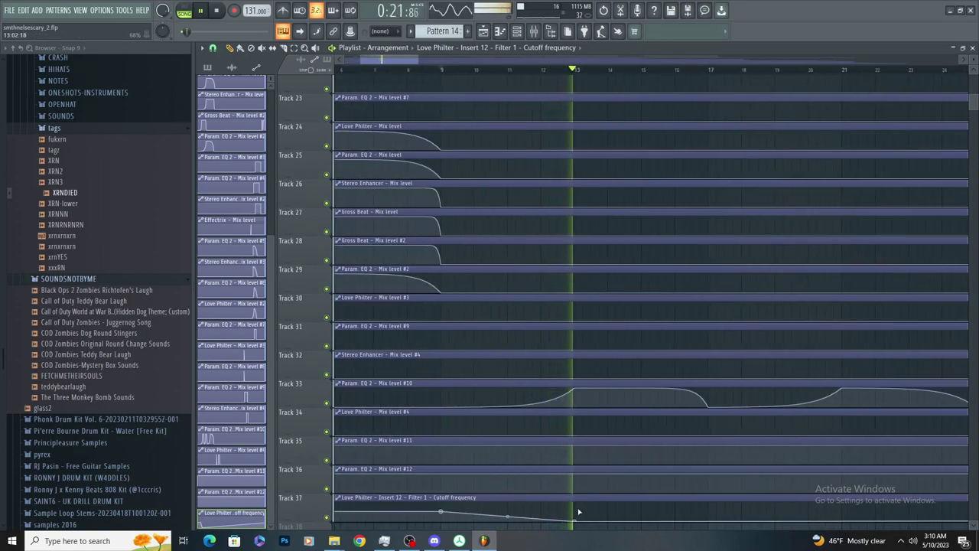
scroll(579, 512, "up", 1)
key("space")
key("space")
right_click(575, 510)
right_click(570, 510)
left_click(489, 491)
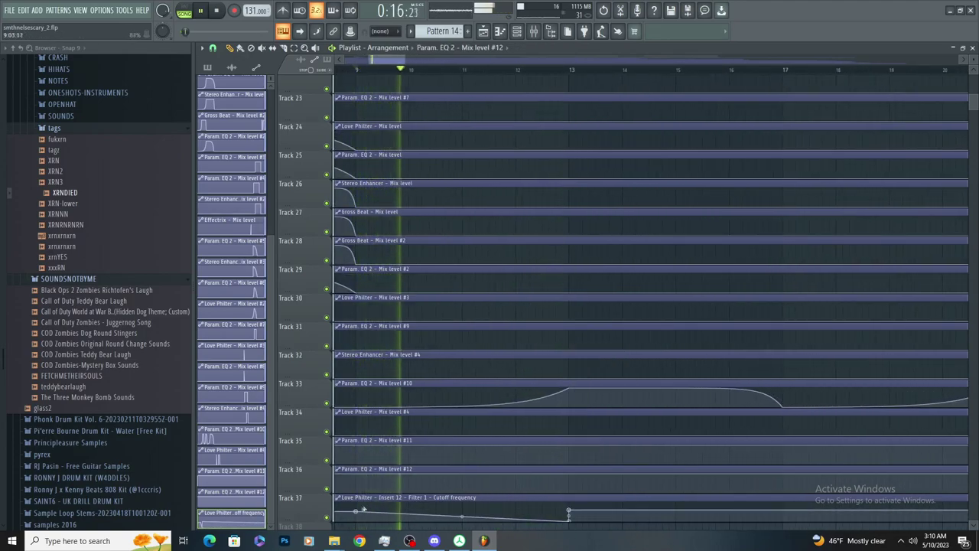
Slope the Track 37 cutoff down again from bar 13 to a low point at bar 17 and curve the descent
scroll(711, 519, "down", 3)
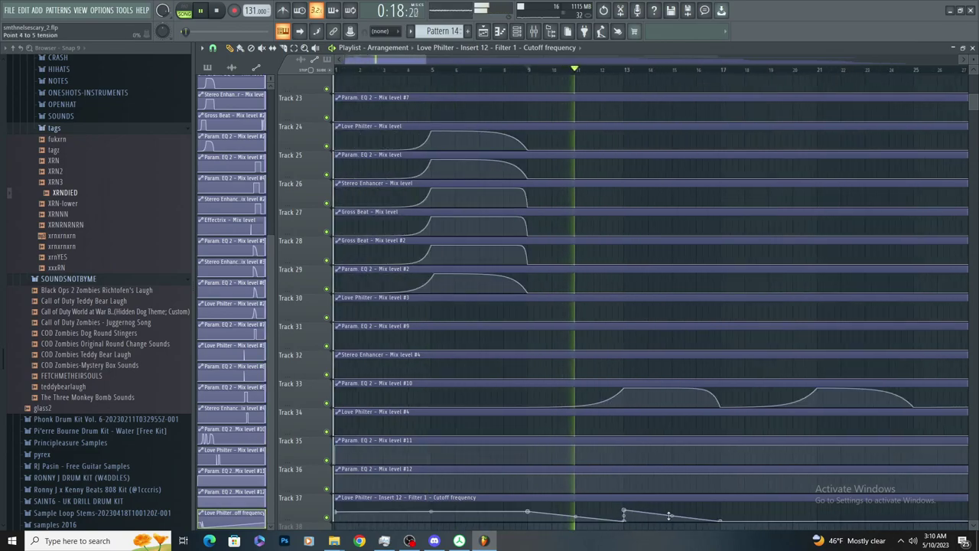
scroll(546, 461, "down", 2)
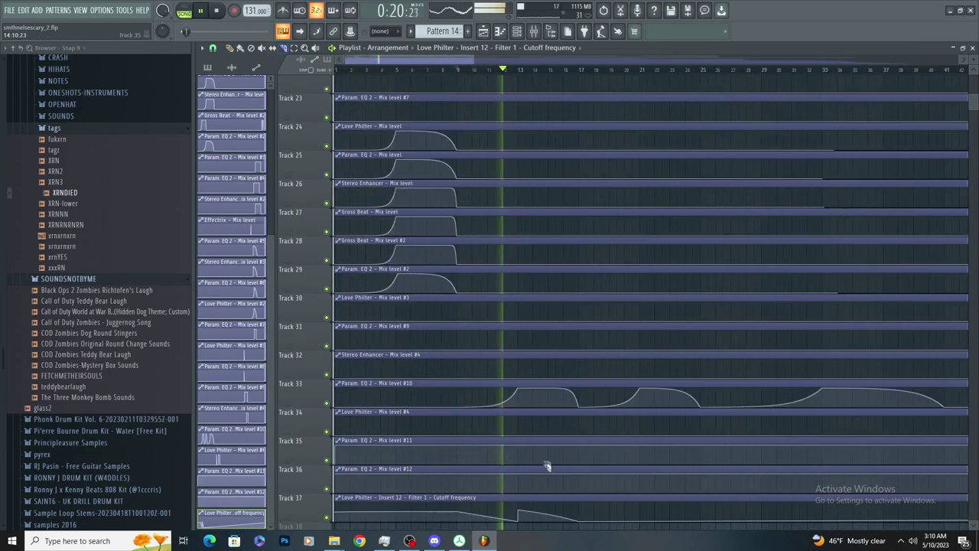
scroll(546, 461, "down", 4)
scroll(449, 294, "up", 2)
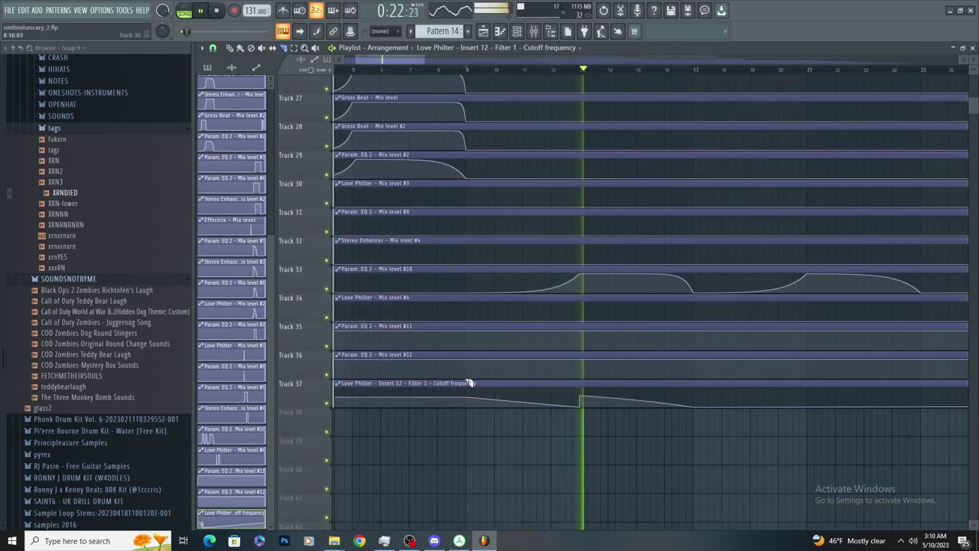
scroll(468, 383, "down", 1)
scroll(653, 324, "up", 2)
left_click(230, 48)
scroll(448, 405, "down", 2)
left_click(504, 468)
right_click(528, 469)
scroll(514, 460, "up", 2)
scroll(478, 443, "down", 1)
key("space")
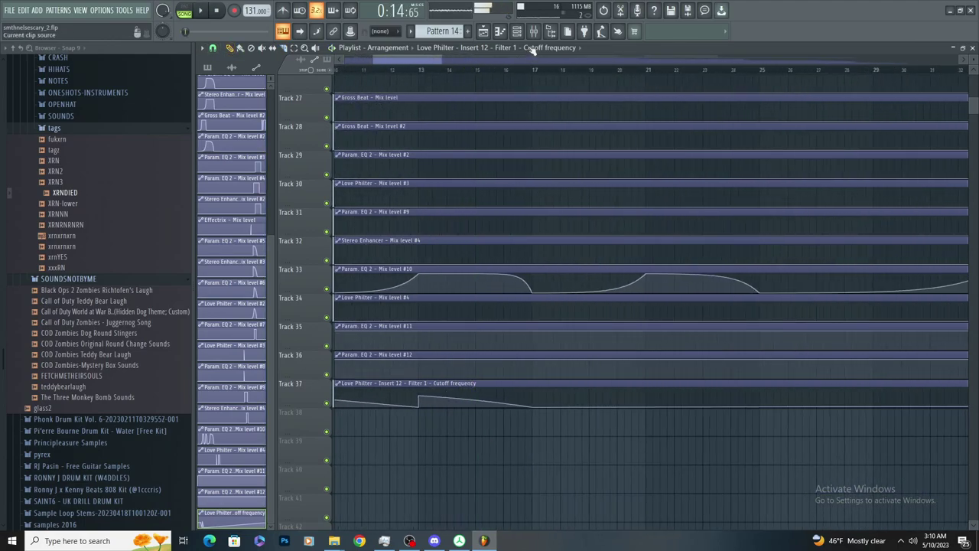
Check Insert 12's Fruity Love Philter during playback and set its mix level to about 25%
left_click(533, 32)
left_click(908, 98)
key("space")
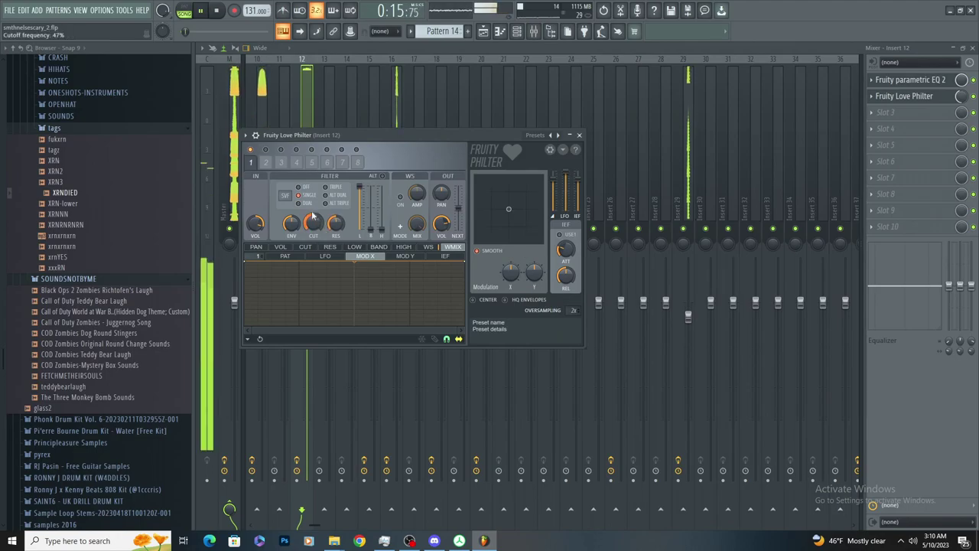
key("space")
left_click(961, 96)
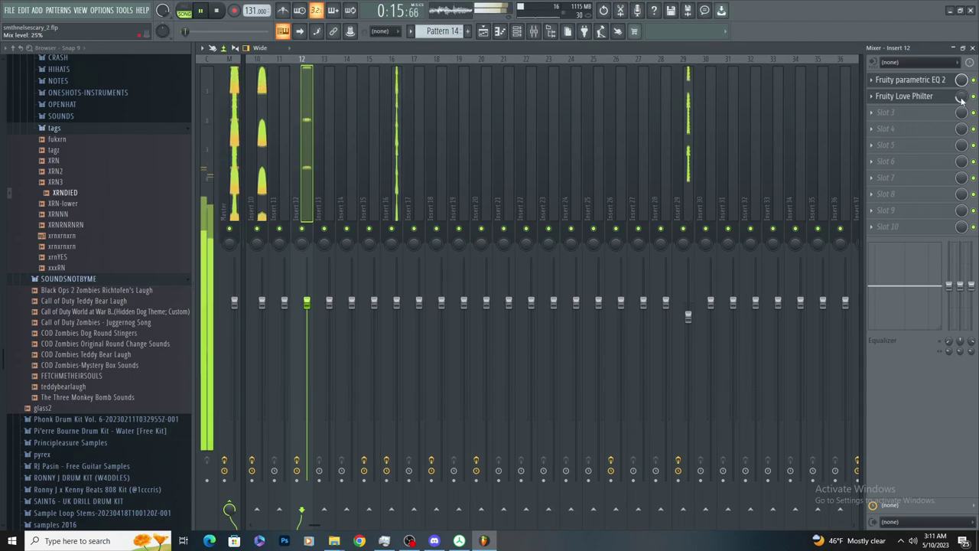
Add a Fruity Parametric EQ 2 to slot 3 of Insert 12
left_click(956, 112)
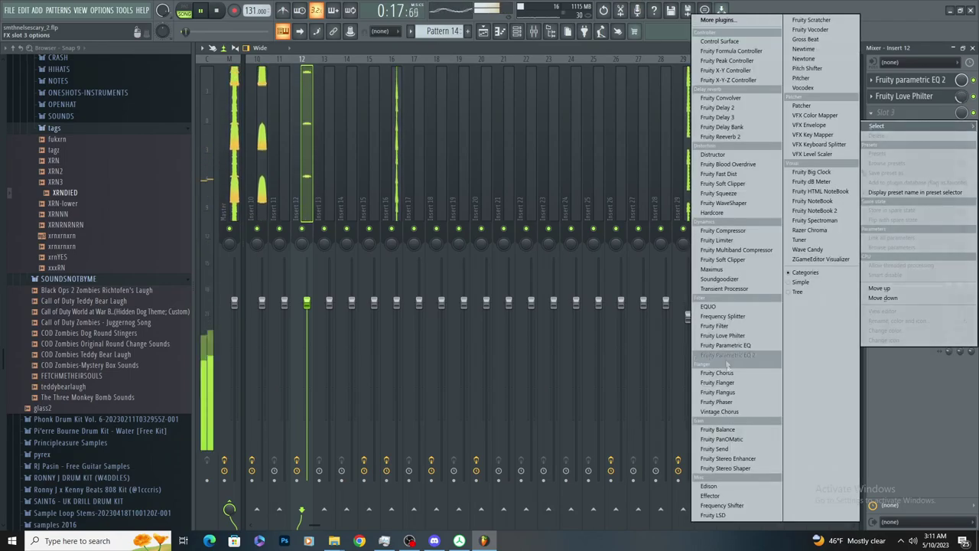
Load Fruity Love Philter into slot 3 of Insert 12 with a dual filter, about 71% cutoff and about 67% mix level
left_click(741, 339)
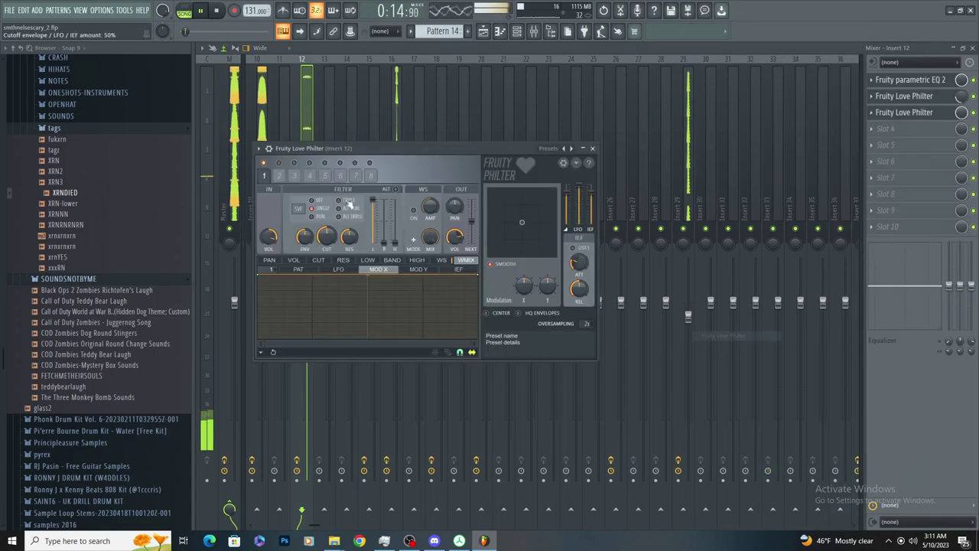
key("space")
left_click_drag(962, 112, 962, 131)
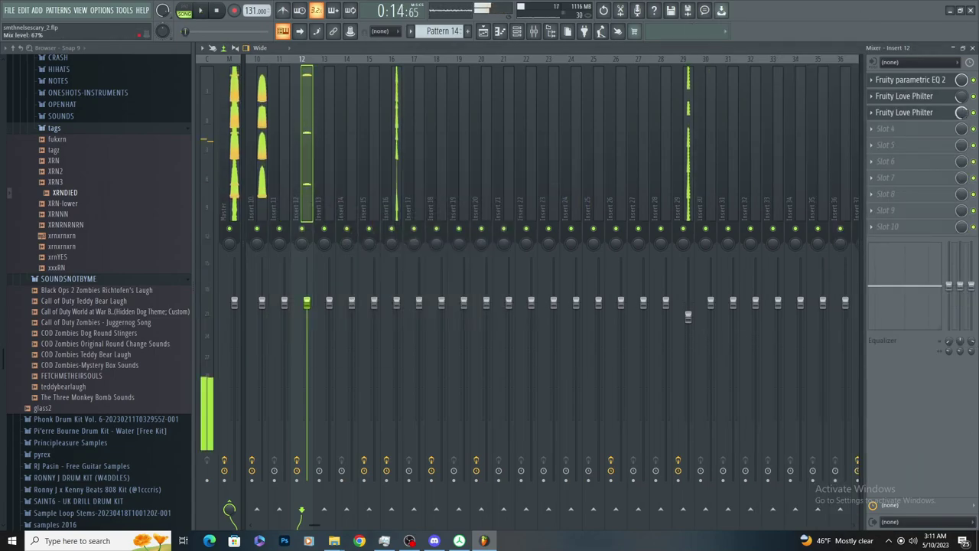
left_click(904, 113)
key("space")
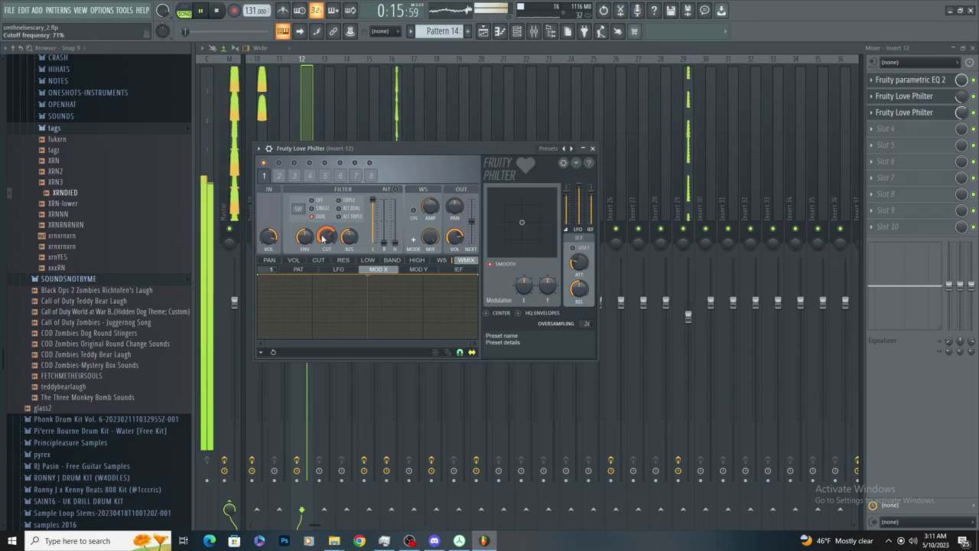
Slice the cutoff frequency automation clip on Track 37 at bars 9 and 17 and delete the part after bar 17
left_click(482, 31)
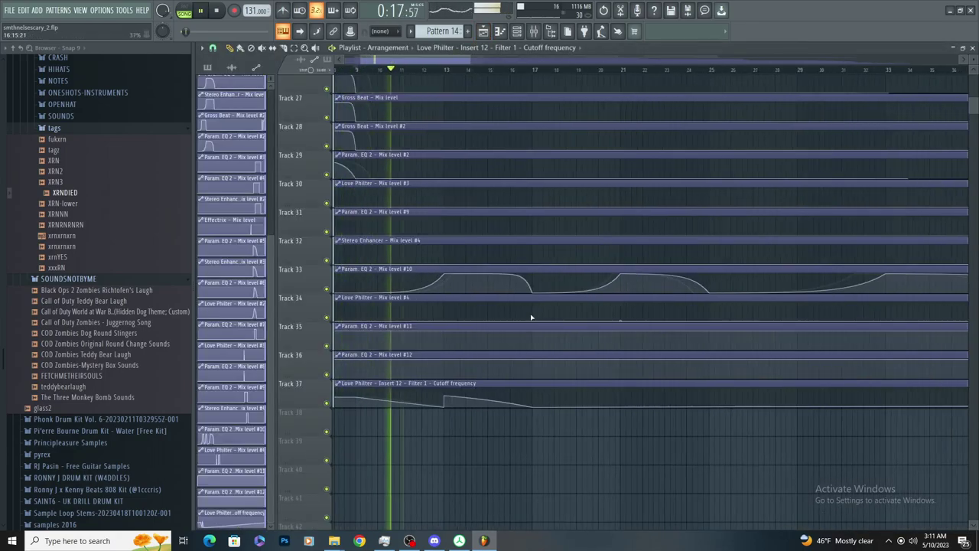
scroll(454, 441, "up", 2)
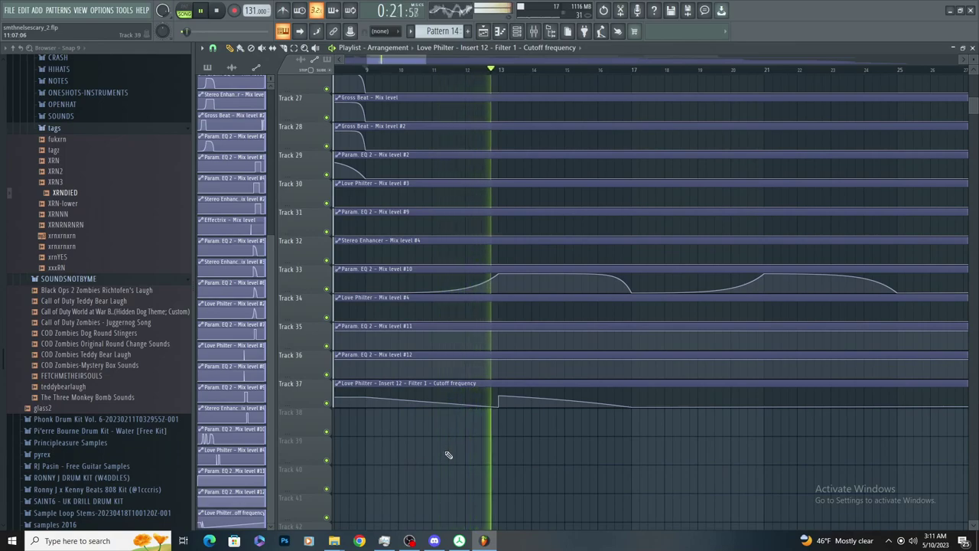
scroll(456, 452, "down", 2)
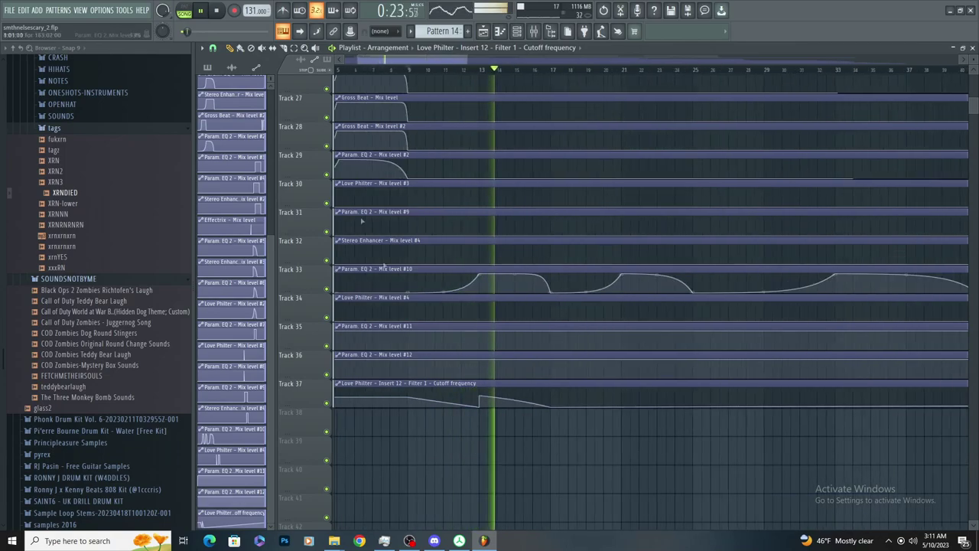
left_click_drag(414, 410, 414, 410)
left_click_drag(552, 384, 554, 419)
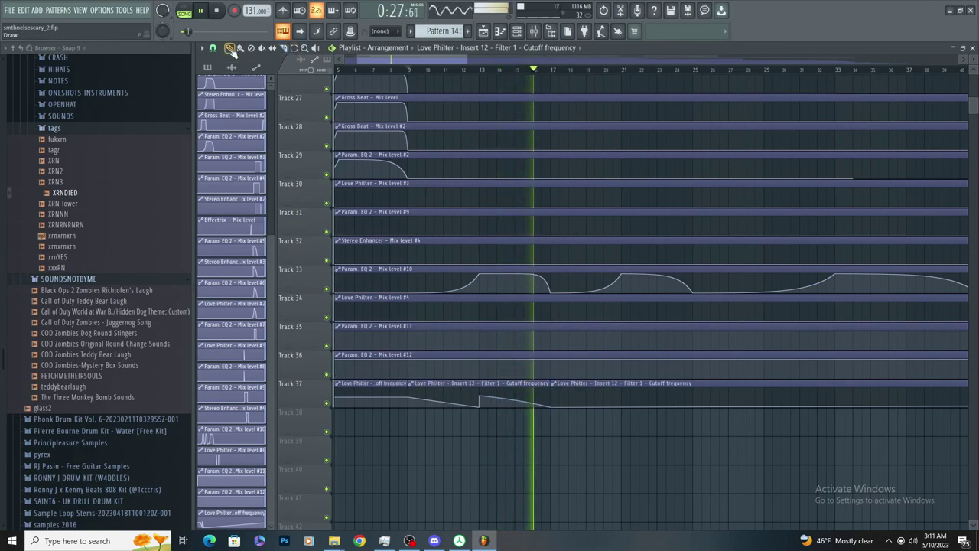
right_click(605, 406)
Duplicate the bar 9–17 cutoff automation clip on Track 37 and move the copy to start at bar 17
left_click(295, 48)
left_click_drag(613, 457, 505, 388)
scroll(640, 376, "up", 3)
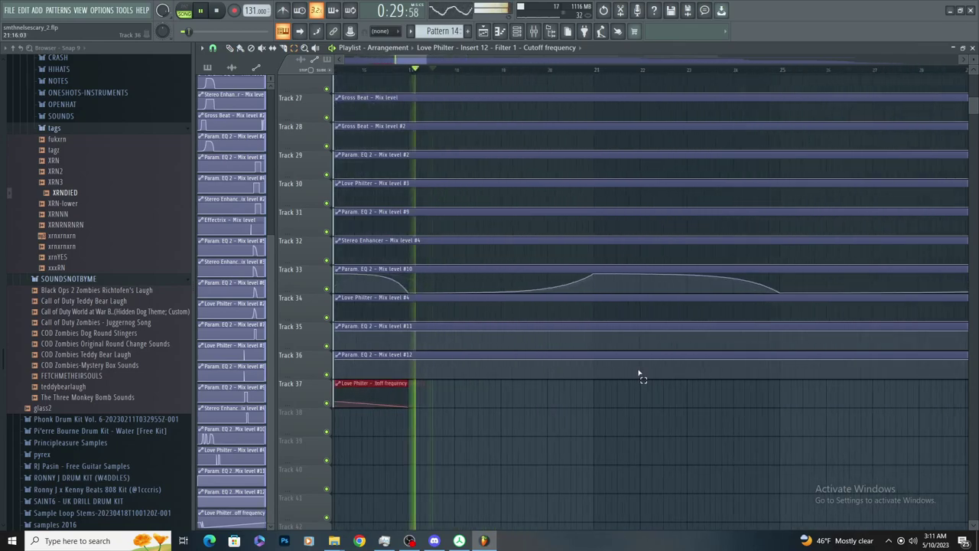
scroll(617, 411, "down", 3)
key("ctrl+b")
scroll(398, 310, "up", 3)
left_click(230, 49)
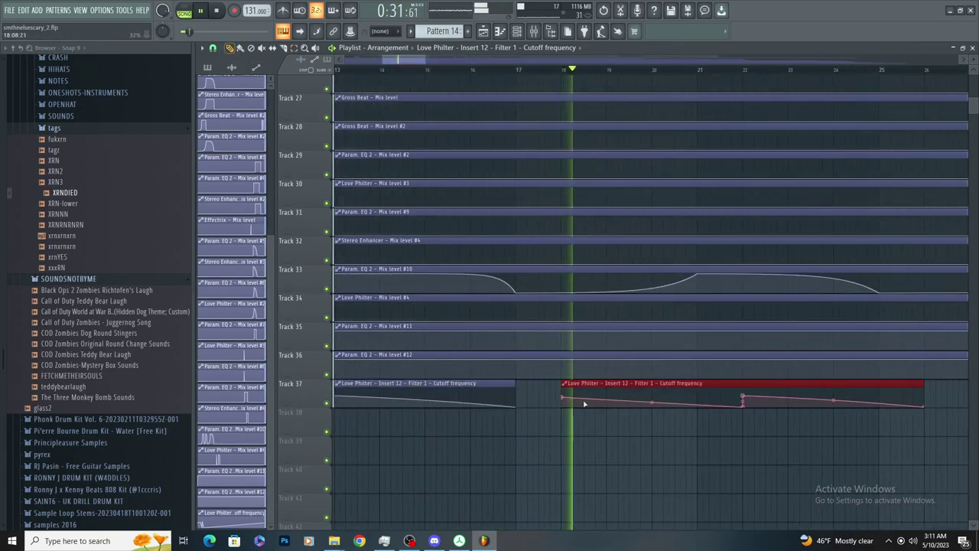
left_click_drag(584, 403, 539, 385)
Rearrange the cutoff clip copies on Track 37 so bars 17–33 repeat the flat clip followed by the falling one
scroll(562, 384, "down", 2)
left_click_drag(707, 448, 702, 388)
key("ctrl+z")
scroll(692, 397, "down", 2)
left_click(652, 389)
right_click(663, 384)
left_click(666, 388)
scroll(579, 413, "down", 2)
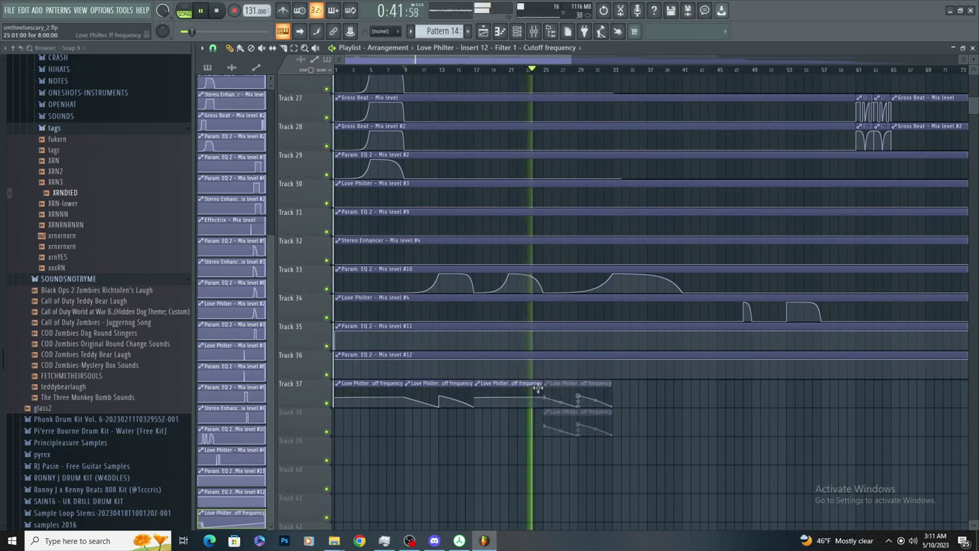
Duplicate the bar 1–33 cutoff automation clips on Track 37 up to bar 65 and delete the stray copy on Track 39
scroll(537, 382, "down", 2)
mouse_move(583, 471)
left_mouse_down()
mouse_move(309, 416)
mouse_move(324, 416)
mouse_move(326, 396)
left_mouse_up()
scroll(518, 387, "up", 4)
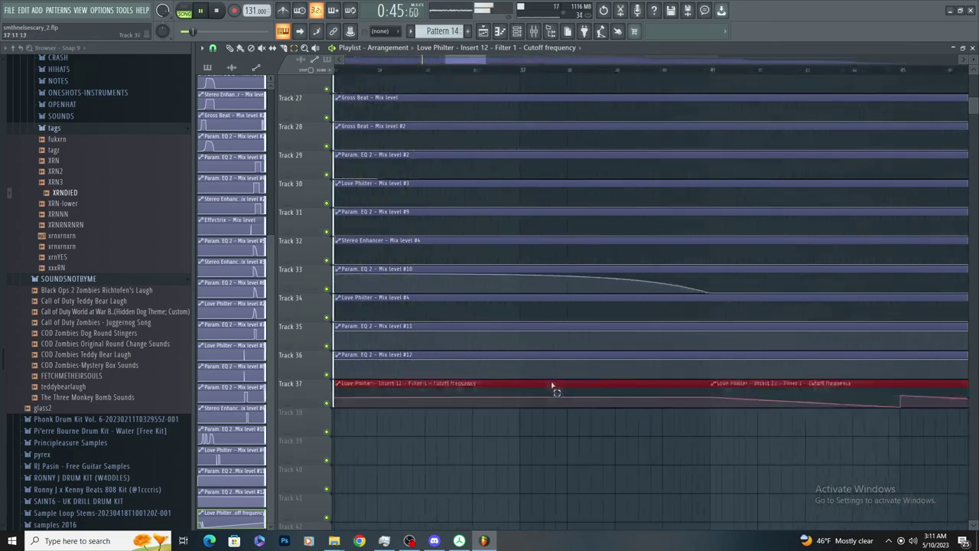
scroll(556, 388, "down", 3)
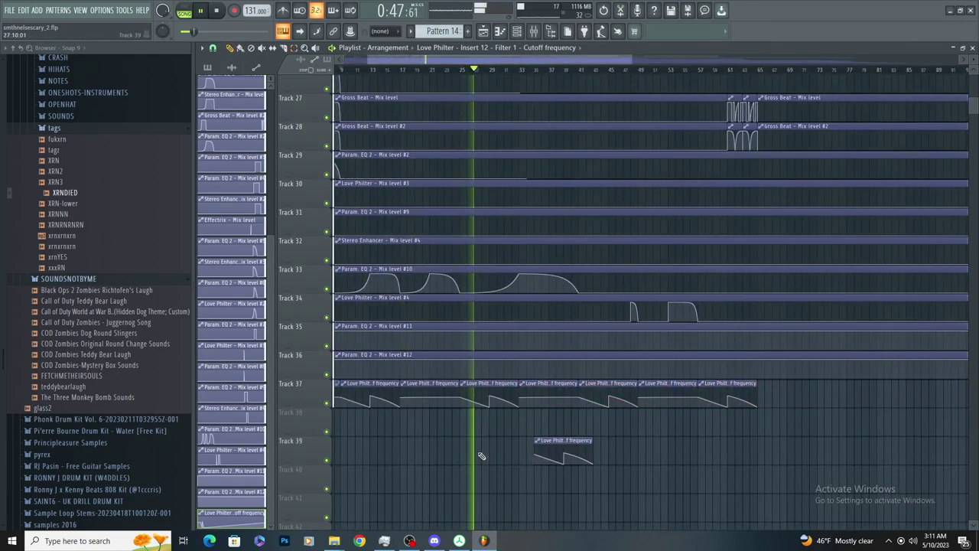
right_click(567, 456)
scroll(572, 459, "up", 2)
scroll(614, 445, "down", 4)
scroll(737, 411, "up", 3)
key("ctrl+b")
scroll(688, 433, "up", 2)
key("ctrl+z")
scroll(650, 432, "down", 3)
Duplicate the whole bar 1–65 block of cutoff automation clips twice to extend Track 37 to bar 193, and clear the selection
scroll(538, 496, "down", 3)
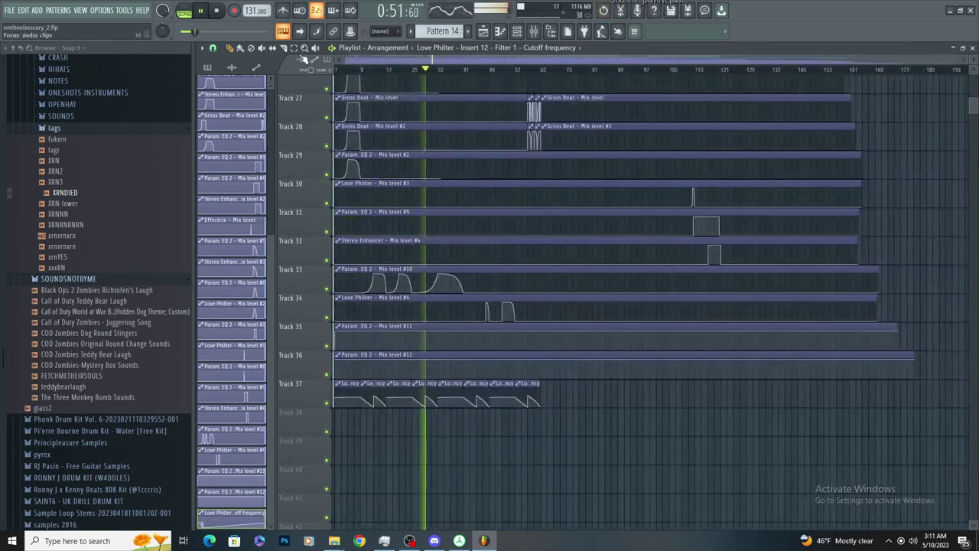
scroll(585, 435, "up", 4)
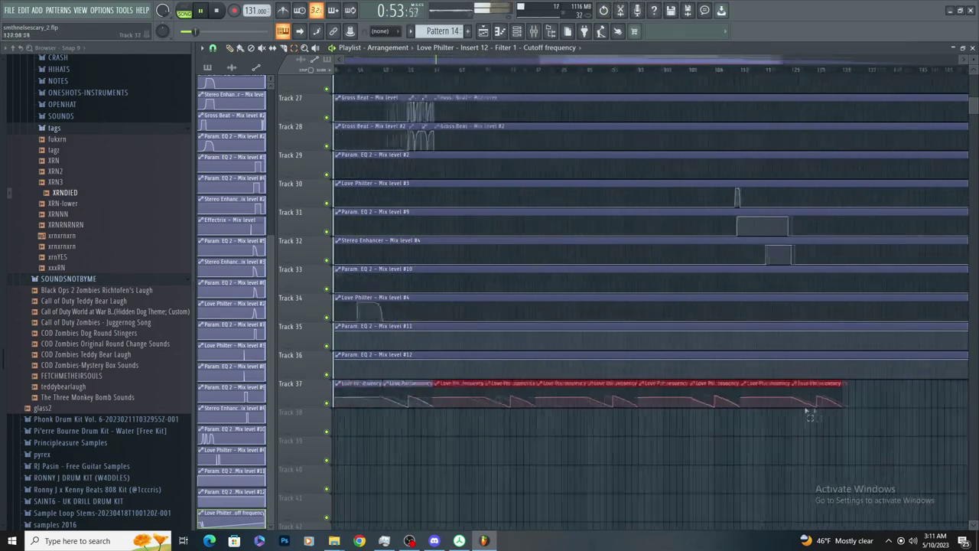
scroll(657, 454, "down", 3)
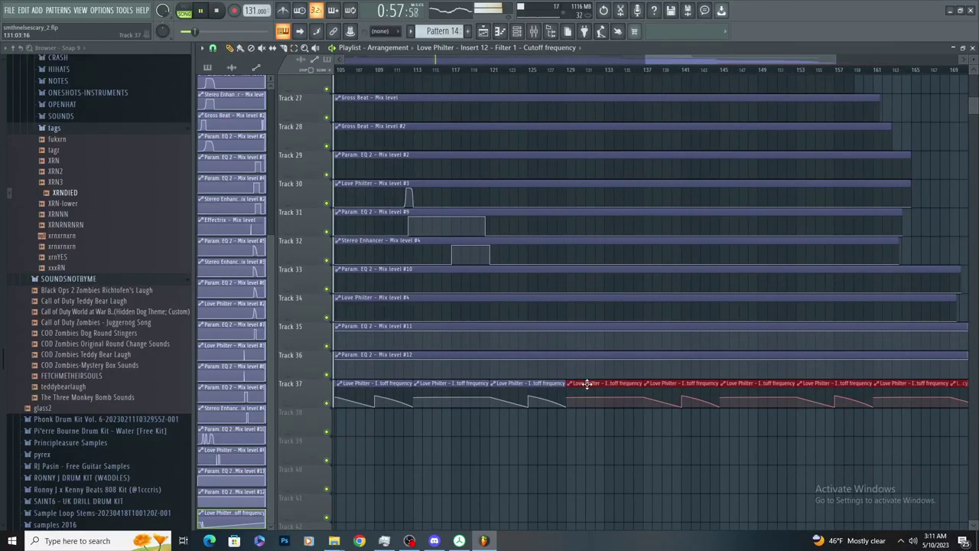
scroll(679, 461, "down", 3)
left_click(738, 475, "ctrl")
Try placing an XRNDIED audio clip on Track 10 just before bar 41
scroll(801, 242, "up", 15)
scroll(664, 329, "down", 7)
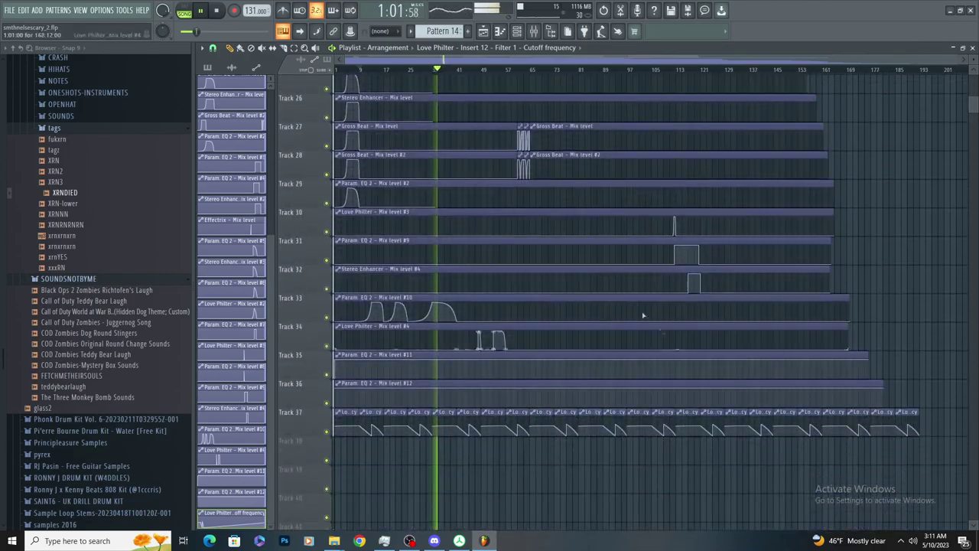
scroll(664, 329, "up", 6)
scroll(719, 167, "up", 2)
scroll(381, 214, "up", 2)
scroll(382, 211, "up", 2)
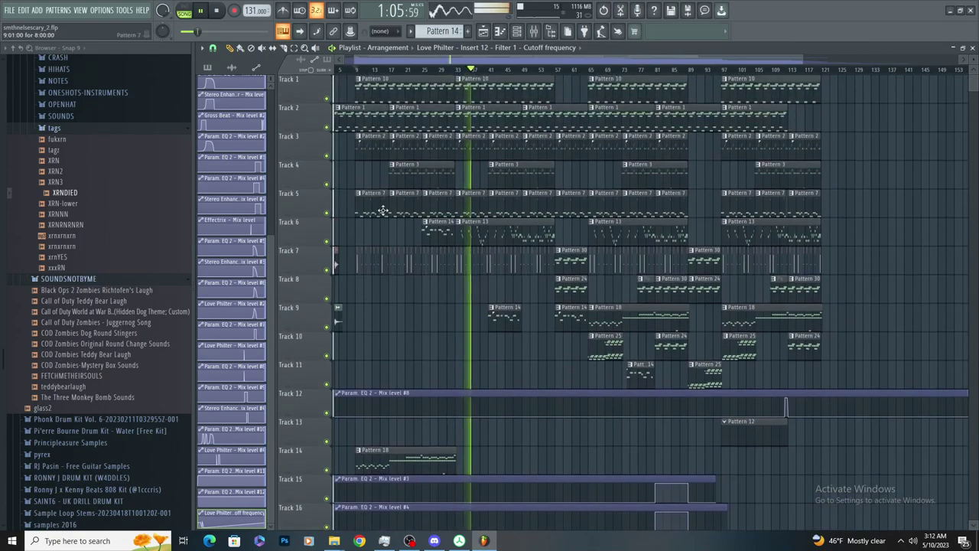
scroll(383, 210, "up", 2)
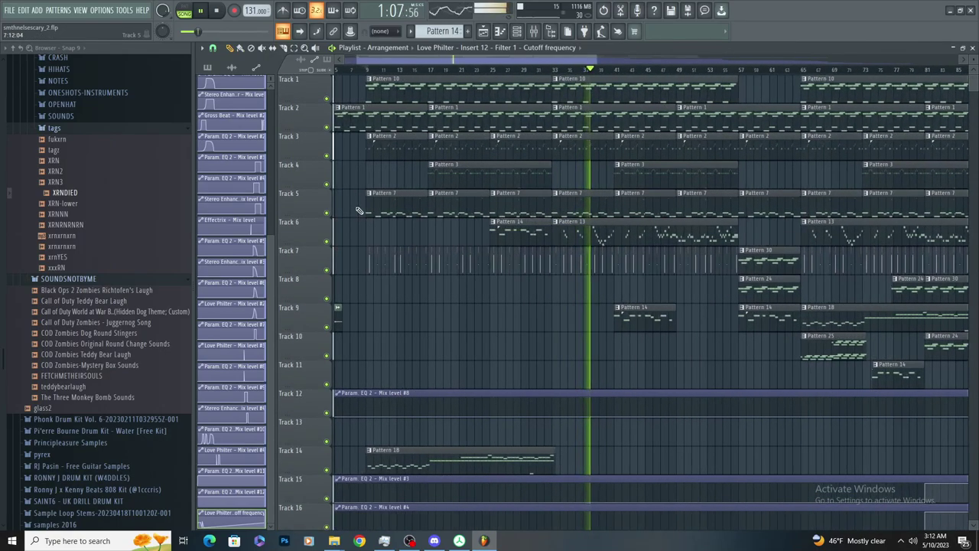
scroll(314, 277, "up", 2)
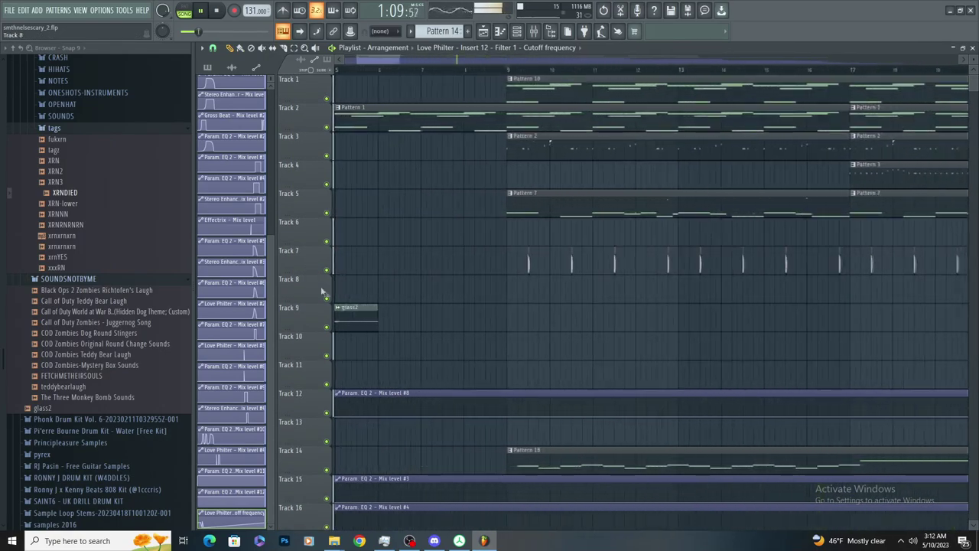
scroll(325, 283, "down", 4)
scroll(515, 344, "up", 3)
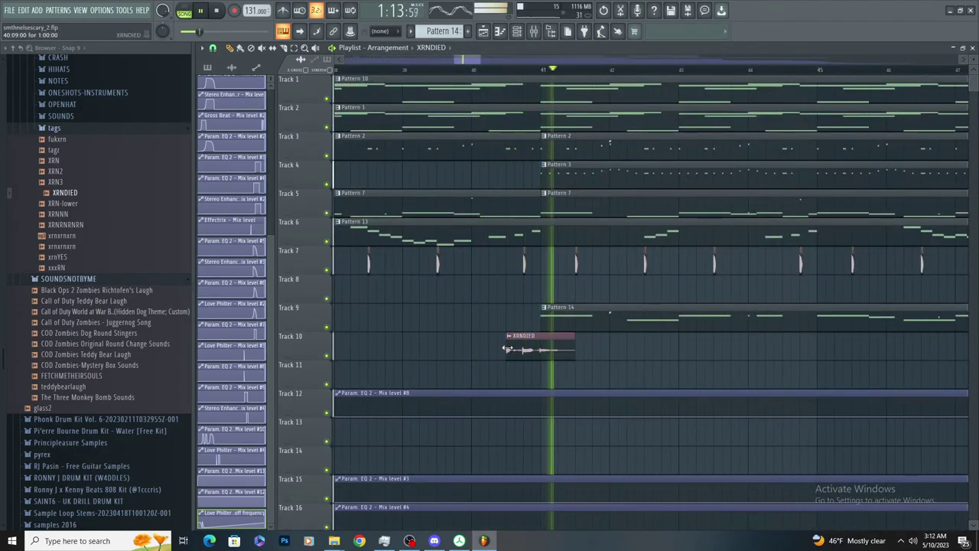
Copy the XRNDIED and glass2 clips from the intro to bar 56, placing them on Tracks 9 and 11
scroll(478, 370, "down", 5)
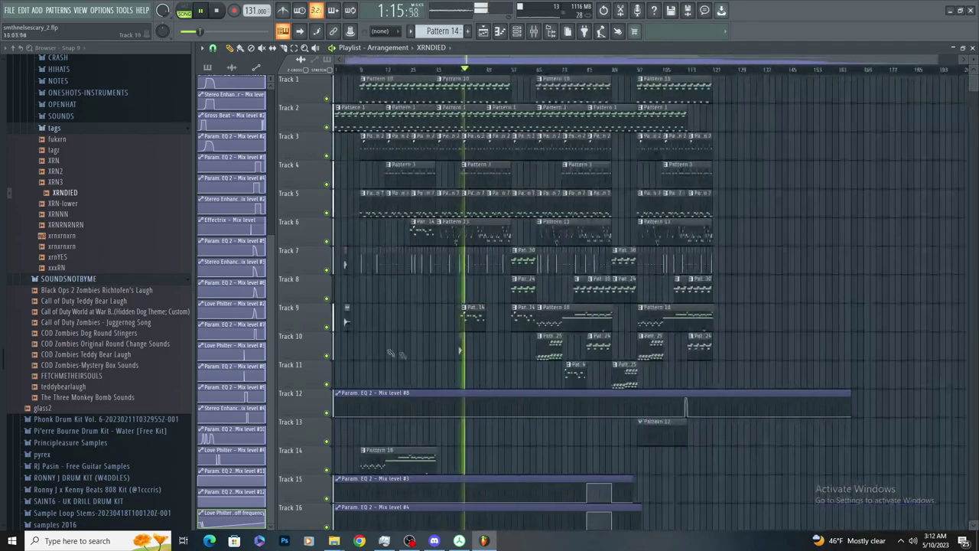
scroll(327, 320, "up", 3)
scroll(324, 313, "down", 2)
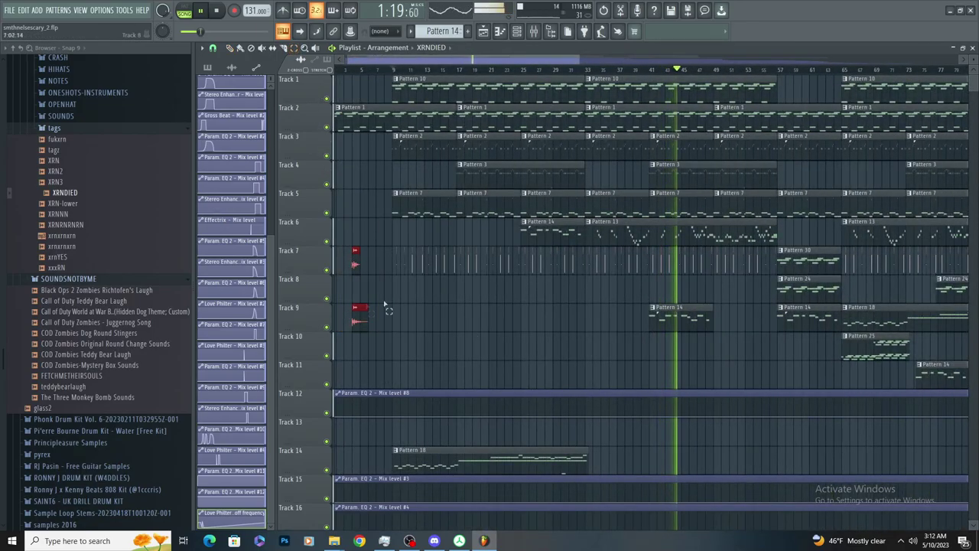
scroll(367, 310, "up", 4)
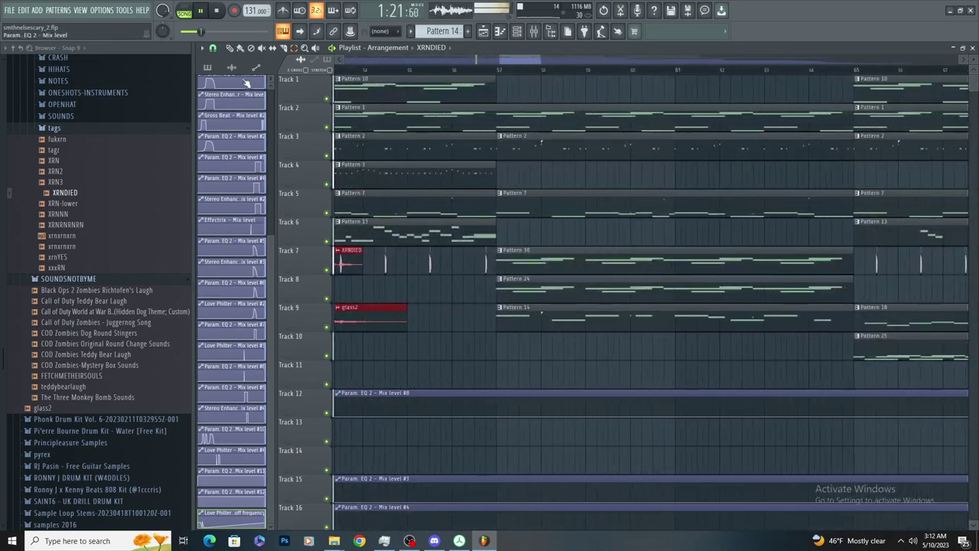
left_click_drag(386, 325, 490, 373)
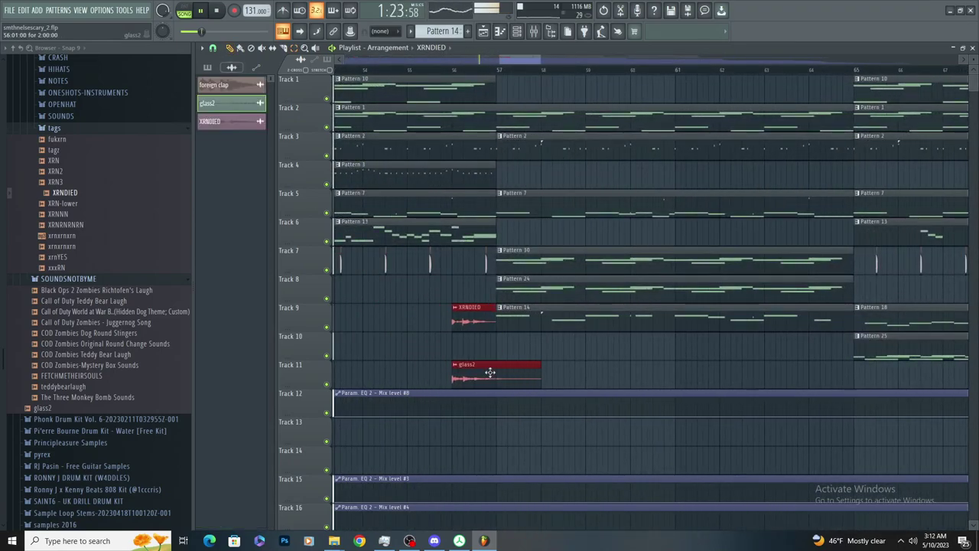
Play the arrangement through the transition at bar 57 and review how the copied XRNDIED and glass2 clips fit
scroll(474, 386, "down", 4)
scroll(372, 374, "up", 2)
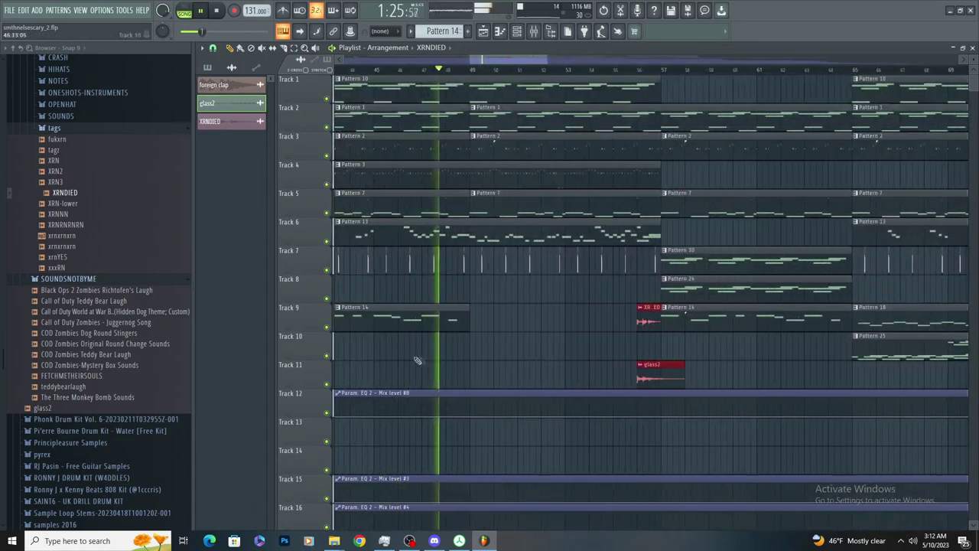
scroll(436, 363, "up", 3)
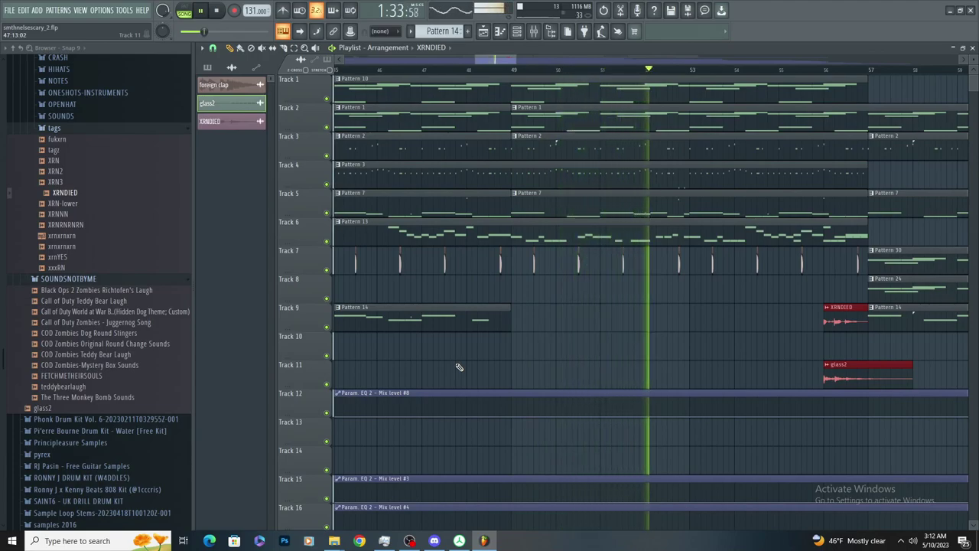
scroll(679, 353, "up", 2)
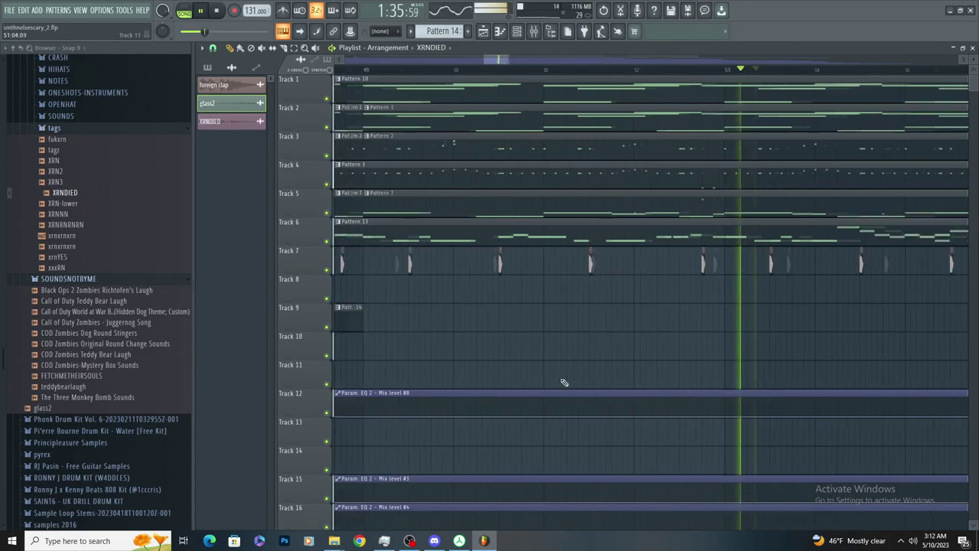
scroll(763, 347, "down", 2)
scroll(762, 348, "up", 3)
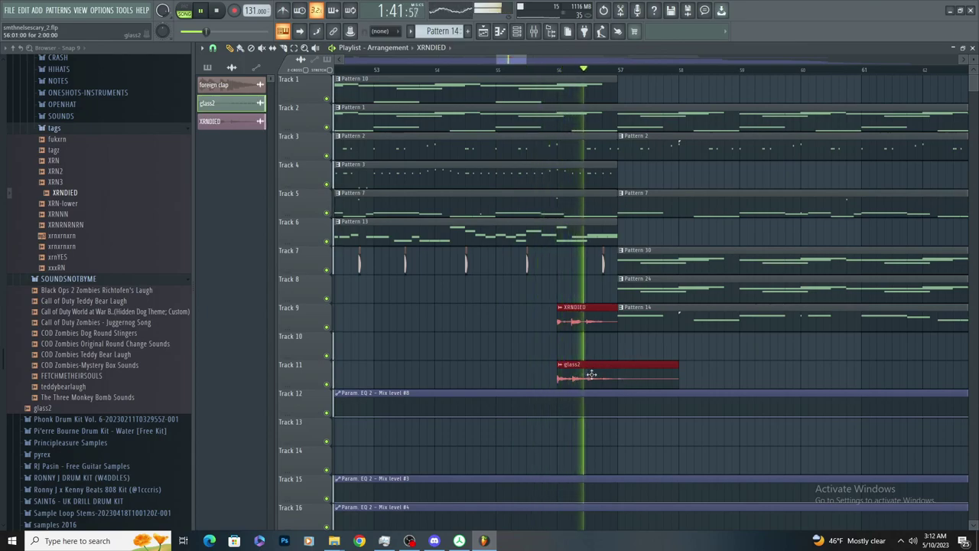
scroll(665, 367, "down", 3)
scroll(665, 367, "up", 3)
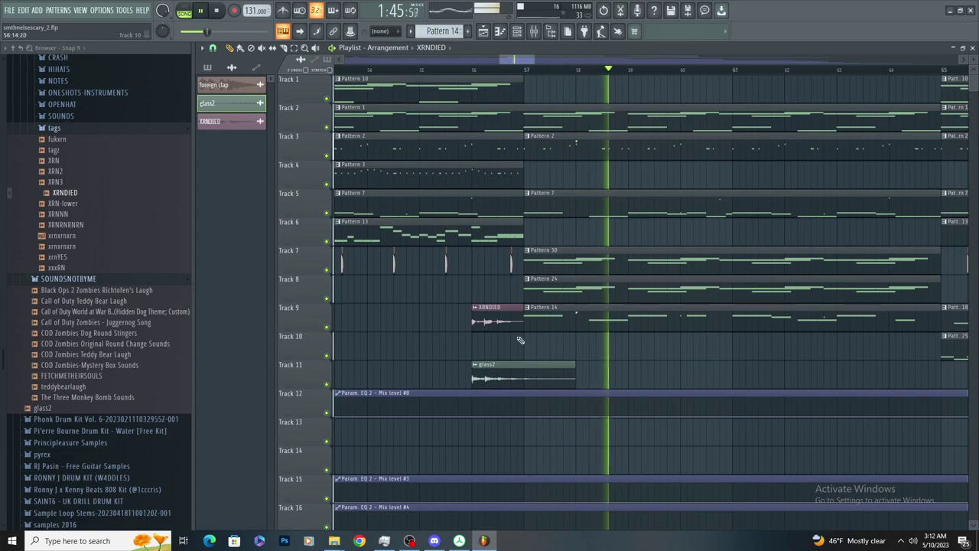
scroll(504, 358, "down", 3)
scroll(502, 354, "up", 3)
Restart playback from bar 54 and delete the glass2 clip on Track 11
left_click(383, 77)
left_click(379, 71)
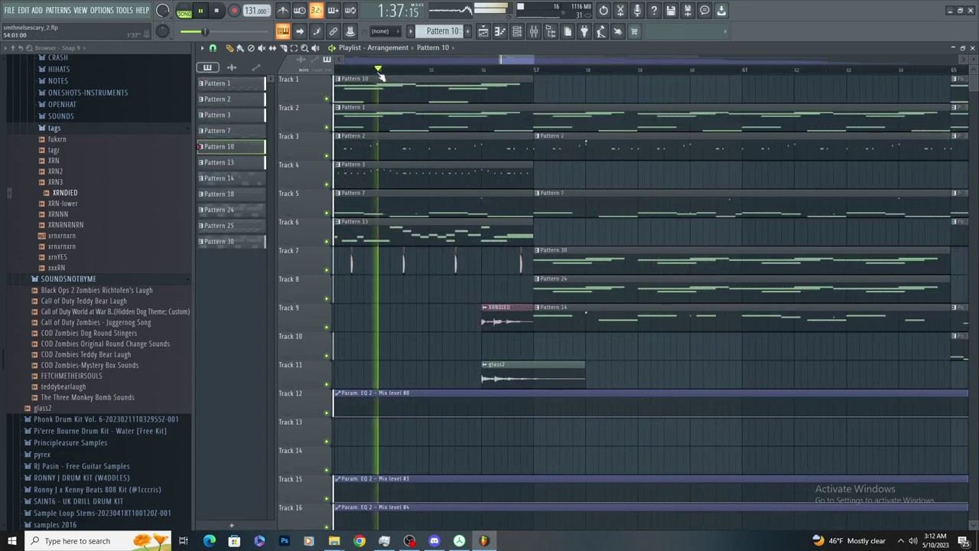
scroll(520, 351, "up", 2)
right_click(524, 373)
Make the XRNDIED clip at bar 56 on Track 9 unique and set its quick fade-in to about 17%
left_click(486, 307)
left_click(517, 384)
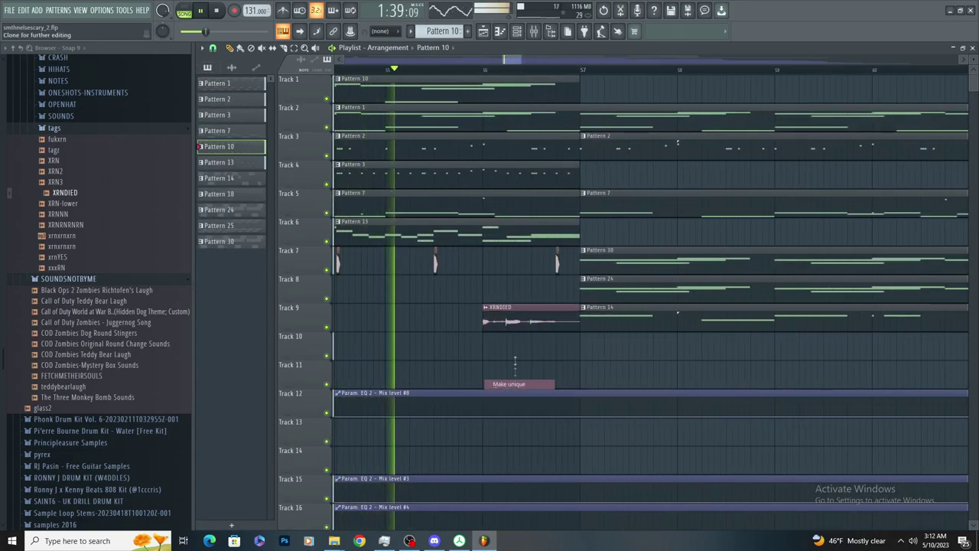
double_click(515, 329)
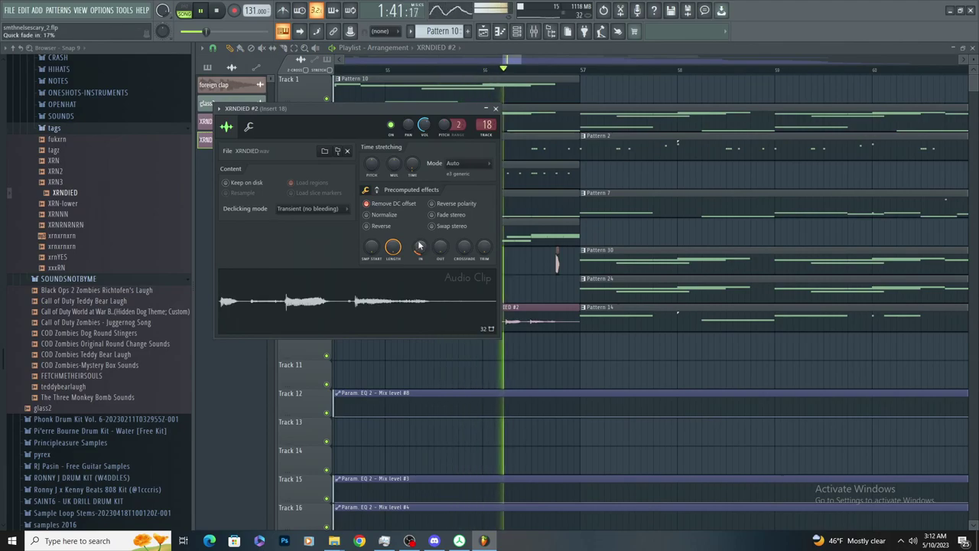
left_click(653, 380)
right_click(653, 379)
scroll(499, 347, "down", 1)
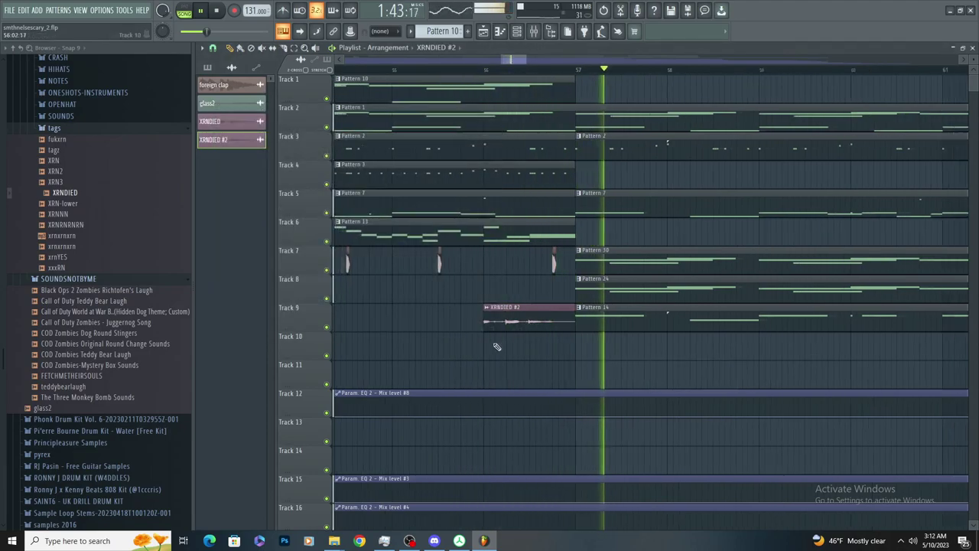
scroll(472, 340, "down", 3)
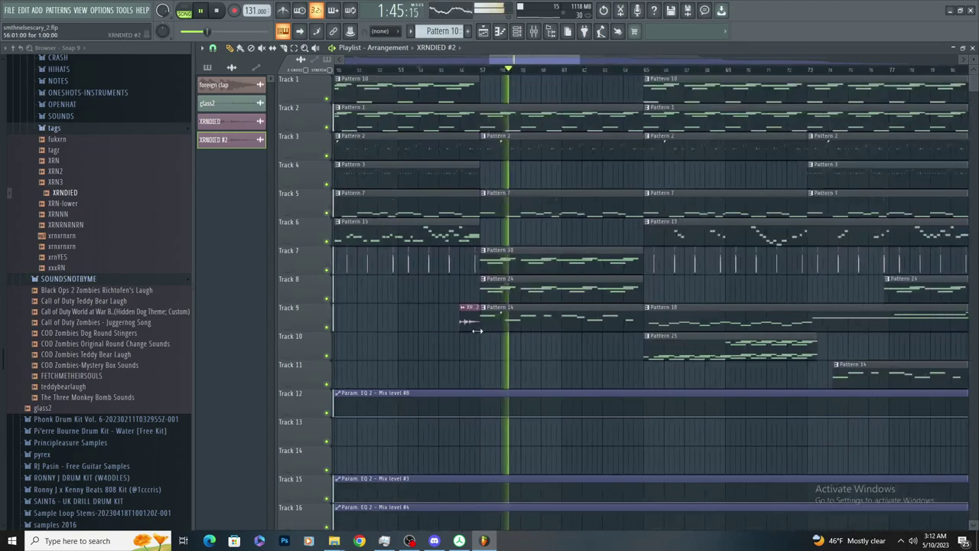
scroll(477, 340, "down", 3)
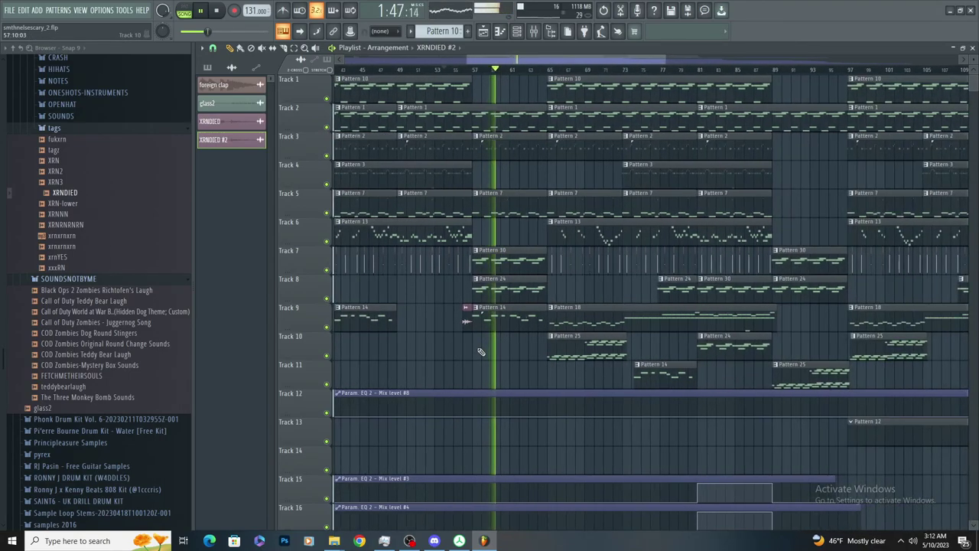
Play the arrangement from bar 59 to bar 86 and review the clips and mix-level automation in that section
scroll(478, 355, "down", 4)
scroll(489, 348, "up", 3)
scroll(577, 443, "down", 3)
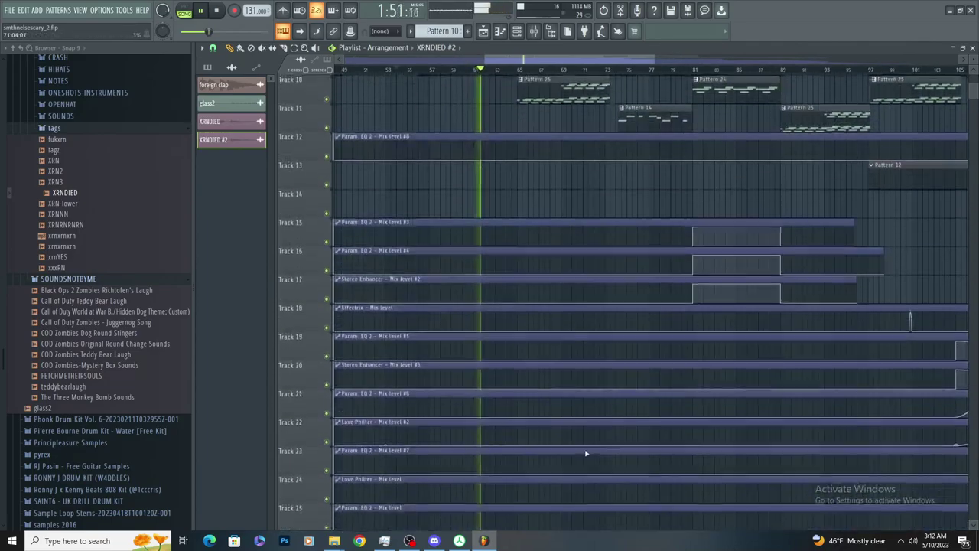
scroll(497, 229, "up", 3)
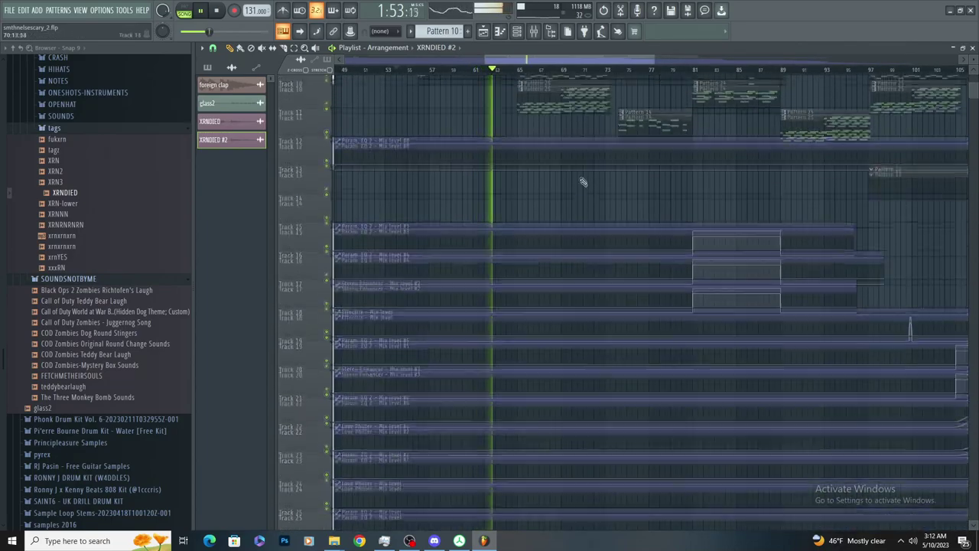
scroll(493, 153, "up", 3)
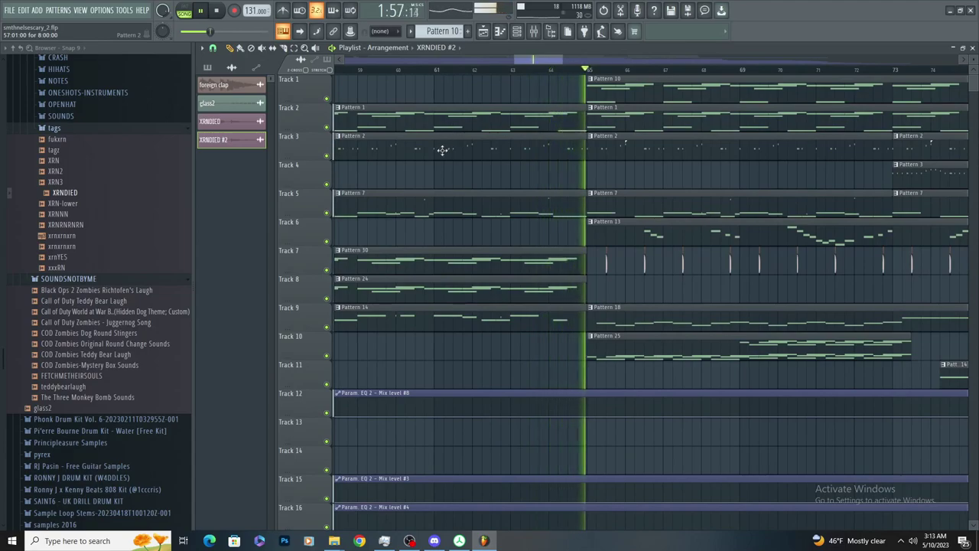
scroll(442, 150, "down", 4)
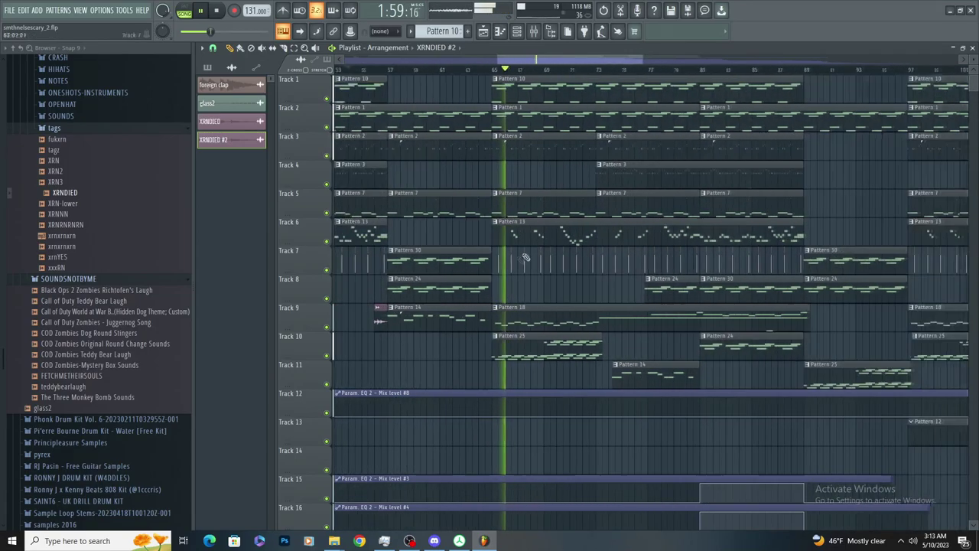
scroll(537, 243, "down", 5)
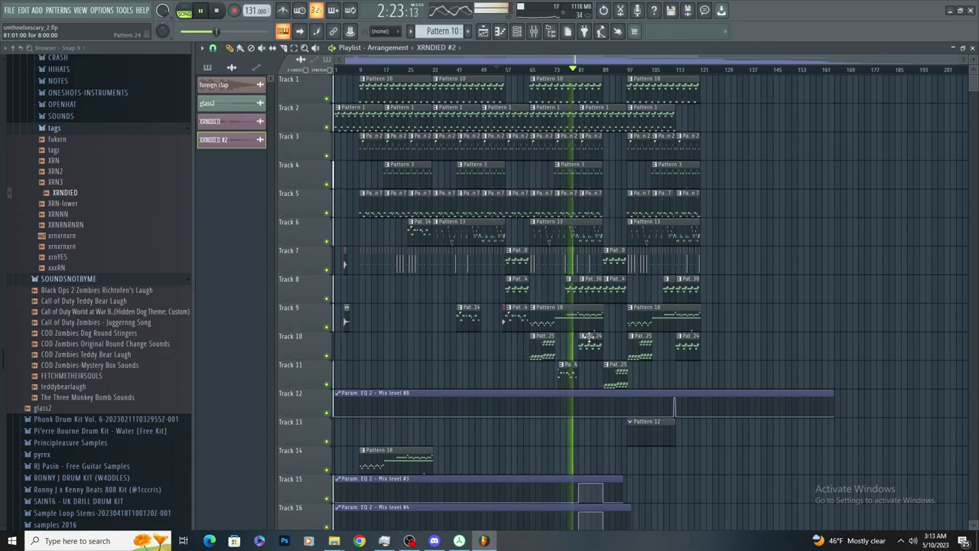
scroll(589, 337, "up", 4)
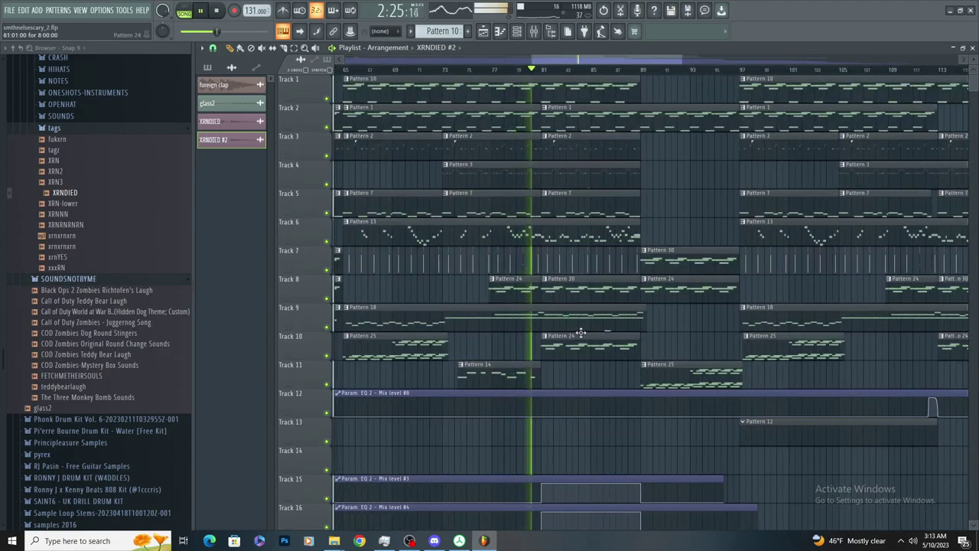
scroll(568, 334, "up", 3)
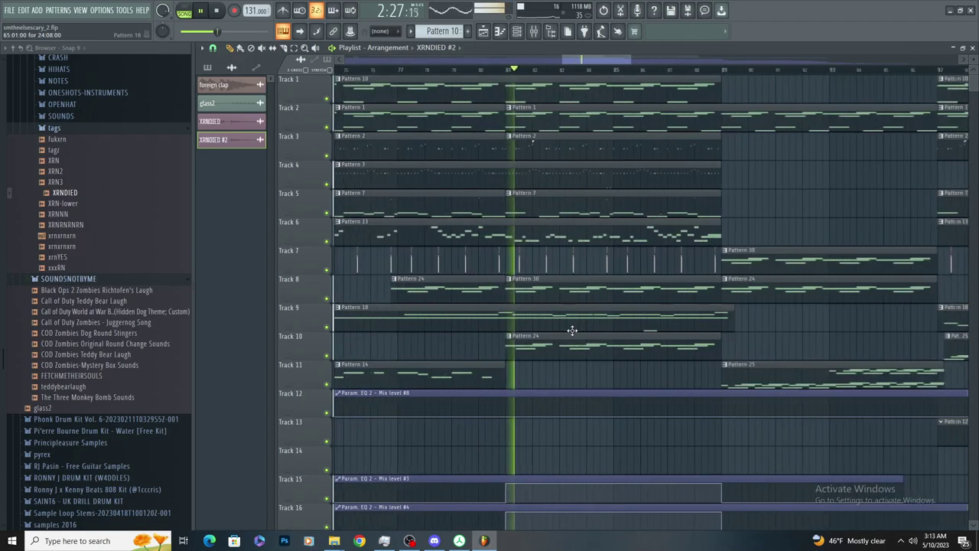
scroll(557, 376, "down", 3)
scroll(579, 365, "up", 3)
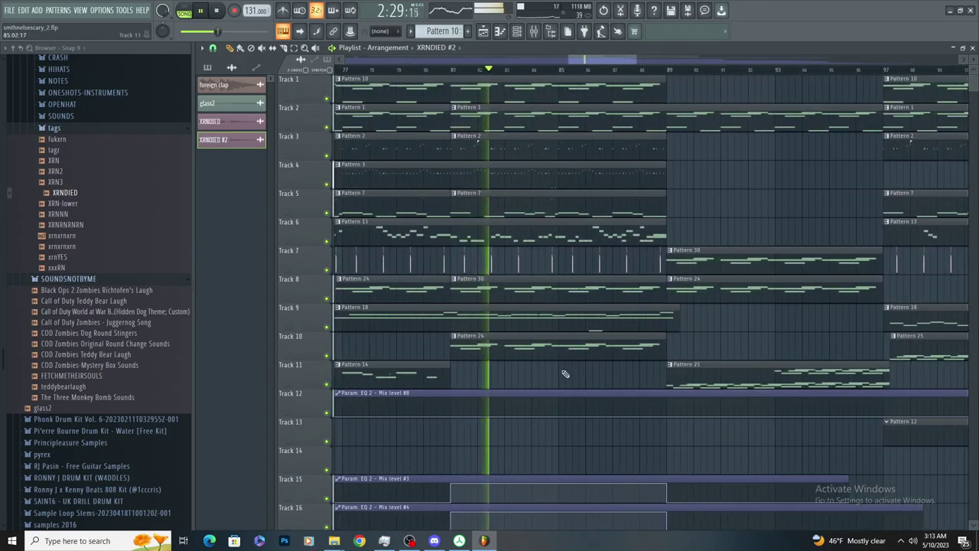
scroll(549, 373, "up", 3)
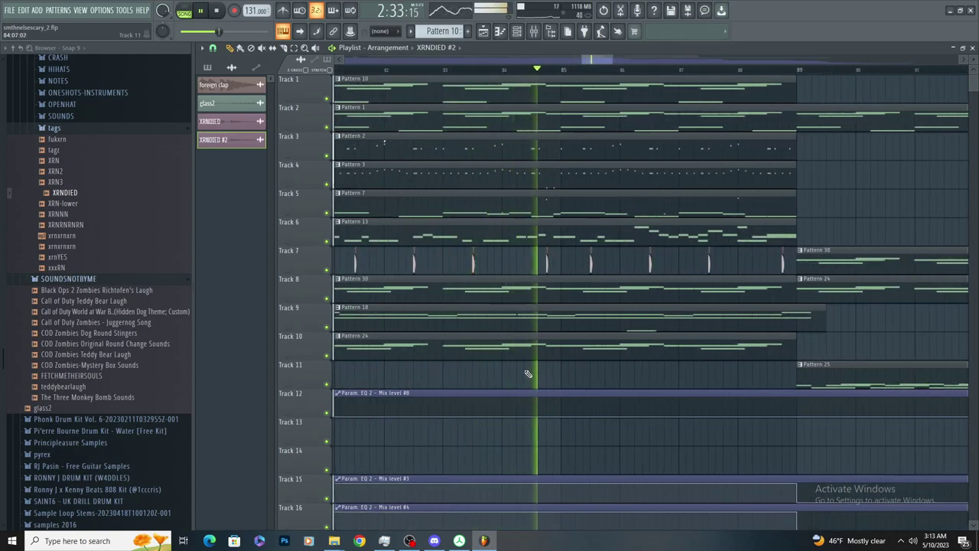
scroll(482, 378, "down", 3)
scroll(573, 354, "up", 2)
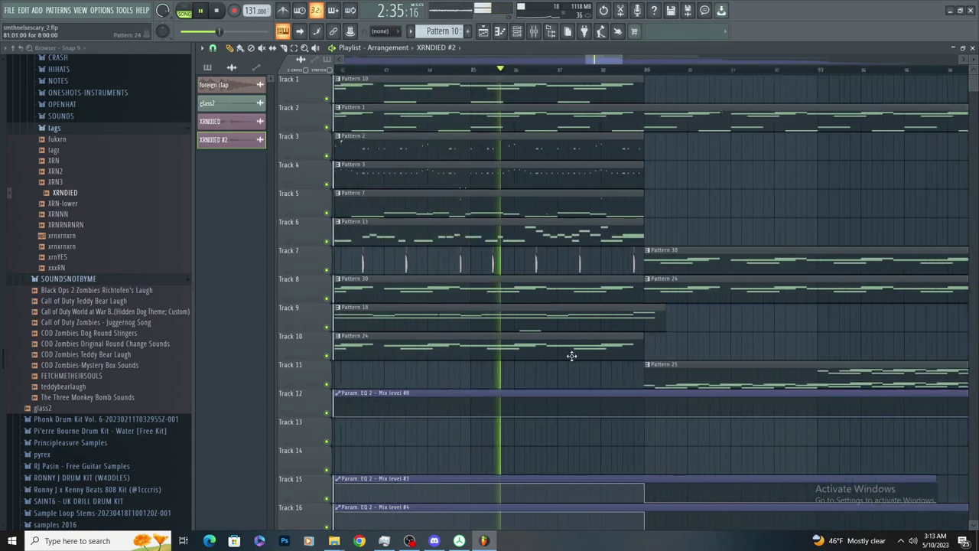
Inspect the effect chain on mixer Insert 10, checking the Fruity parametric EQ 2 in slot 5, and return to the playlist
left_click(537, 34)
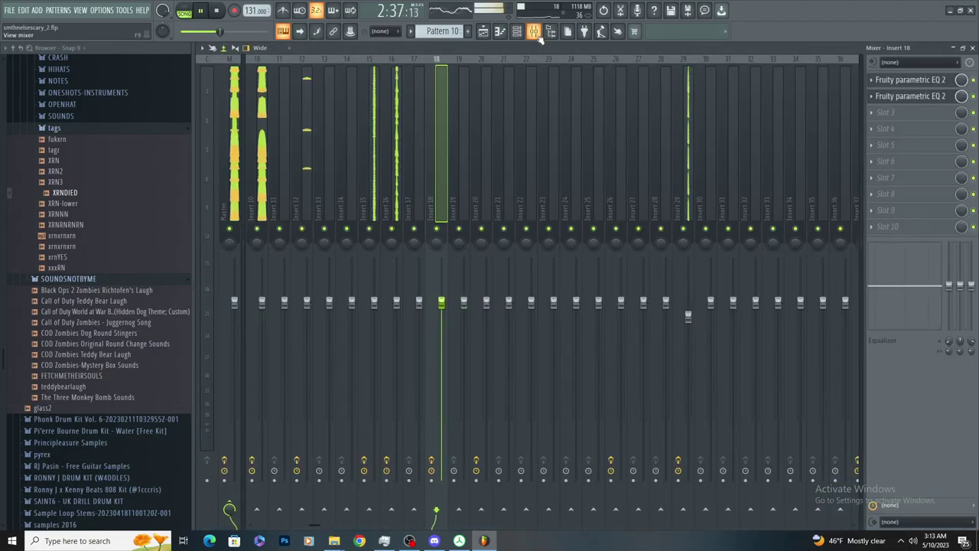
scroll(513, 96, "up", 3)
left_click(468, 162)
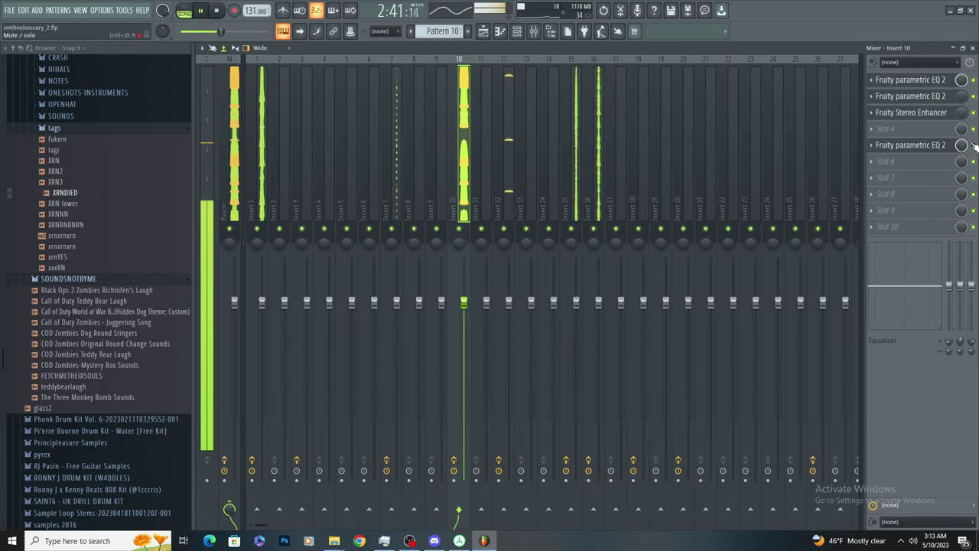
left_click(484, 32)
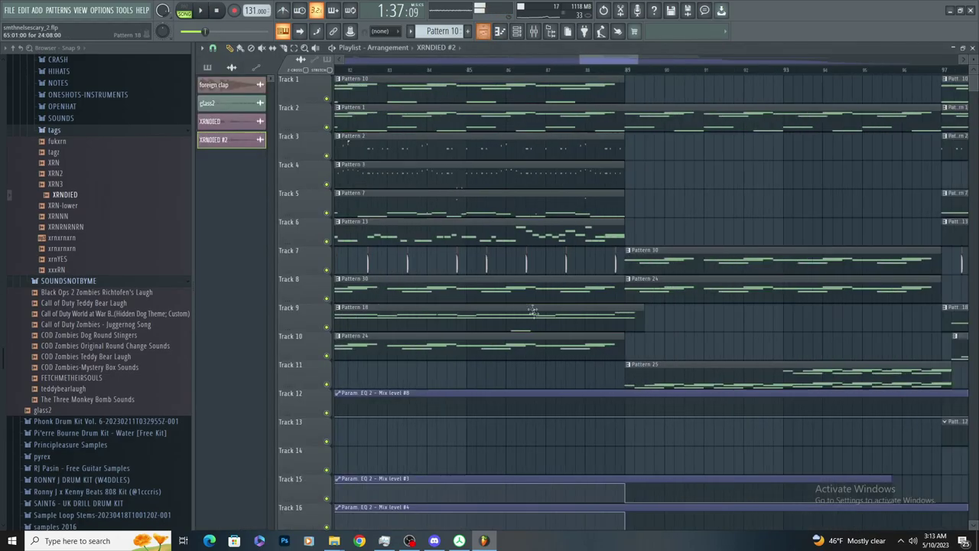
Try dropping the Param. EQ 2 - Mix level #12 automation on Track 36 to its minimum from bar 81 and listen to it
scroll(533, 312, "down", 4)
scroll(671, 430, "down", 10)
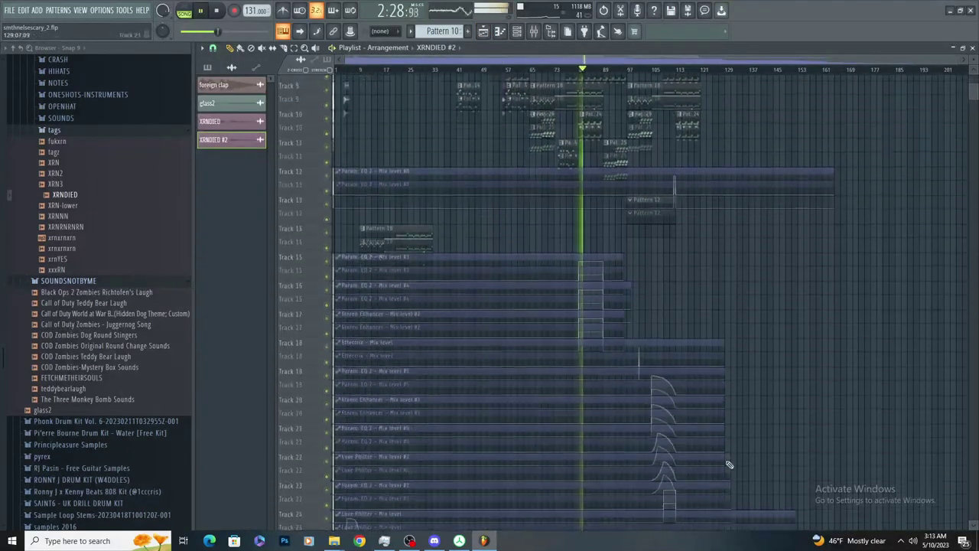
scroll(603, 138, "up", 4)
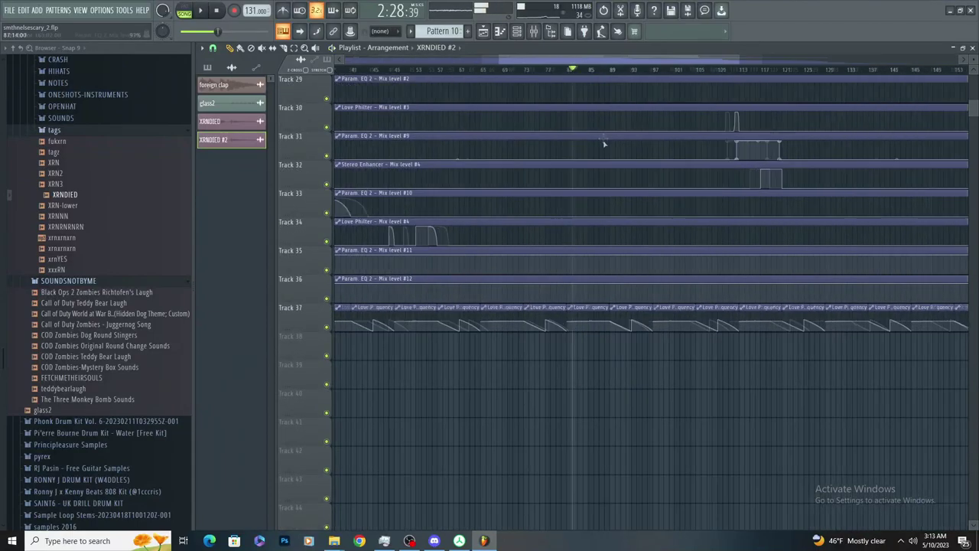
right_click(532, 300)
key("space")
scroll(604, 305, "down", 4)
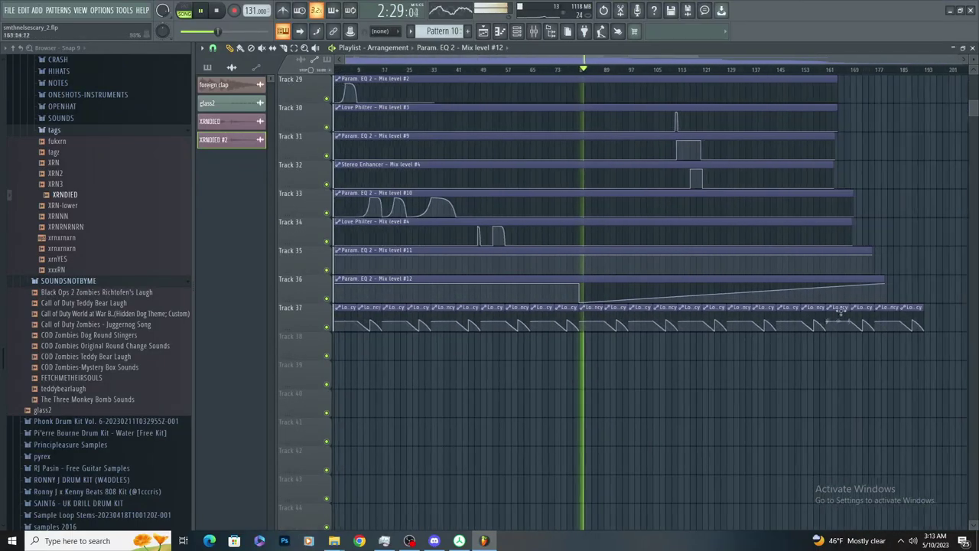
scroll(645, 207, "up", 4)
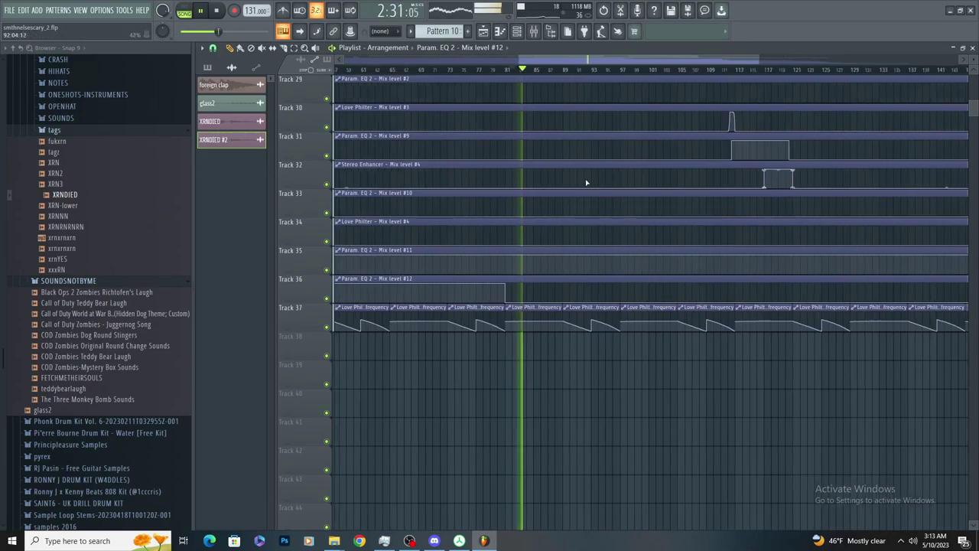
scroll(554, 197, "down", 2)
scroll(546, 205, "up", 2)
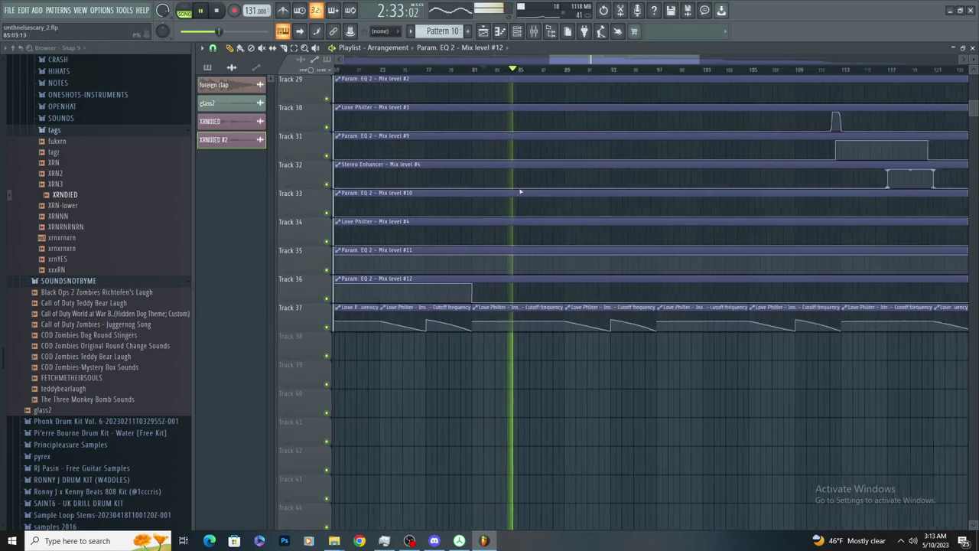
Undo the automation change on Track 36 and replay the section from bar 84
key("ctrl+z")
key("space")
key("space")
left_click(515, 71)
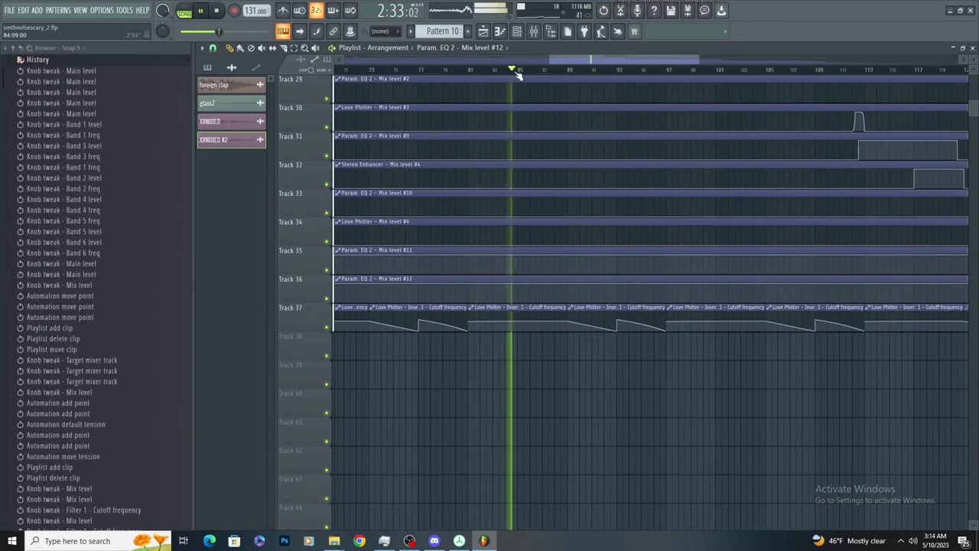
scroll(542, 145, "down", 2)
scroll(543, 144, "up", 7)
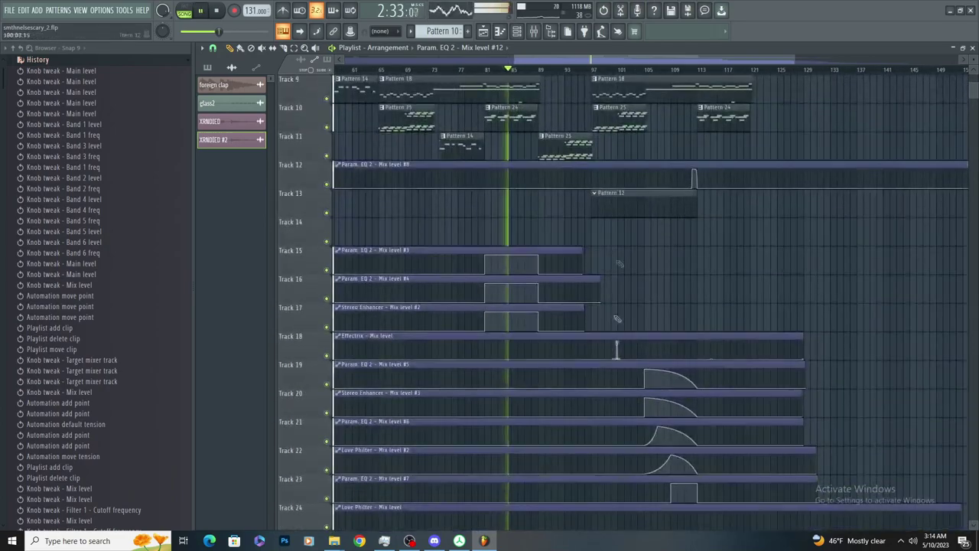
Examine the curve of the first Fruity parametric EQ 2 on mixer Insert 10 during playback
left_click(533, 31)
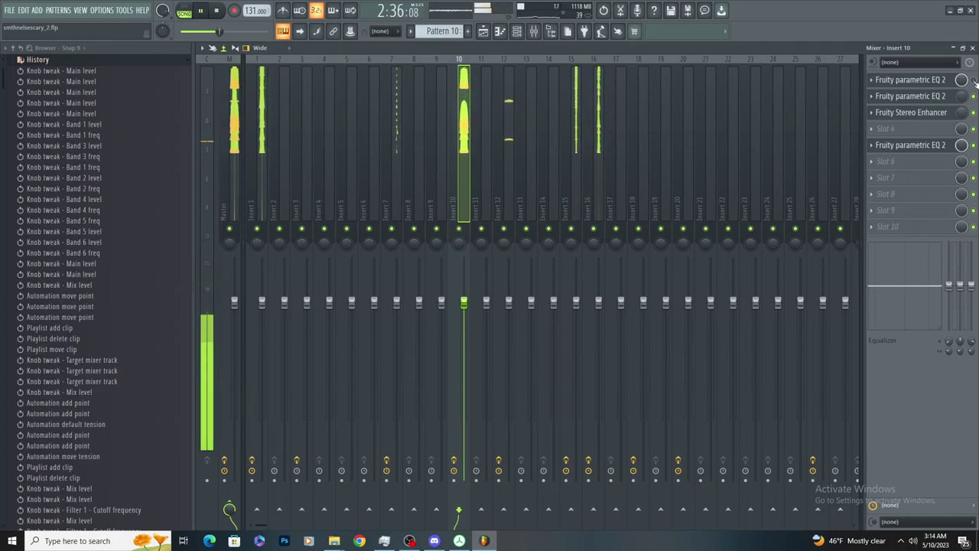
left_click(914, 81)
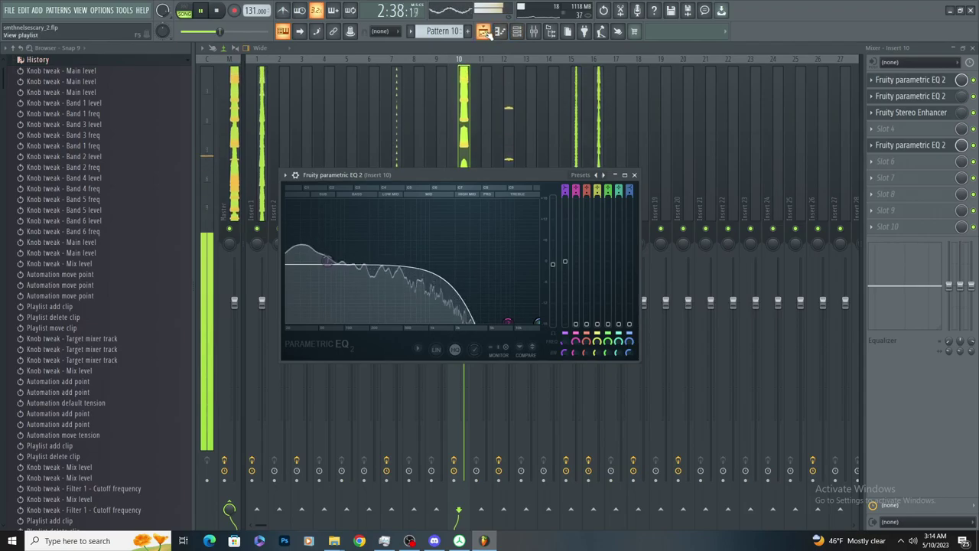
key("F5")
Play through the transition into bar 97, then replay it from about bar 95 to review the overlapping Pattern 25 clips
scroll(612, 176, "up", 6)
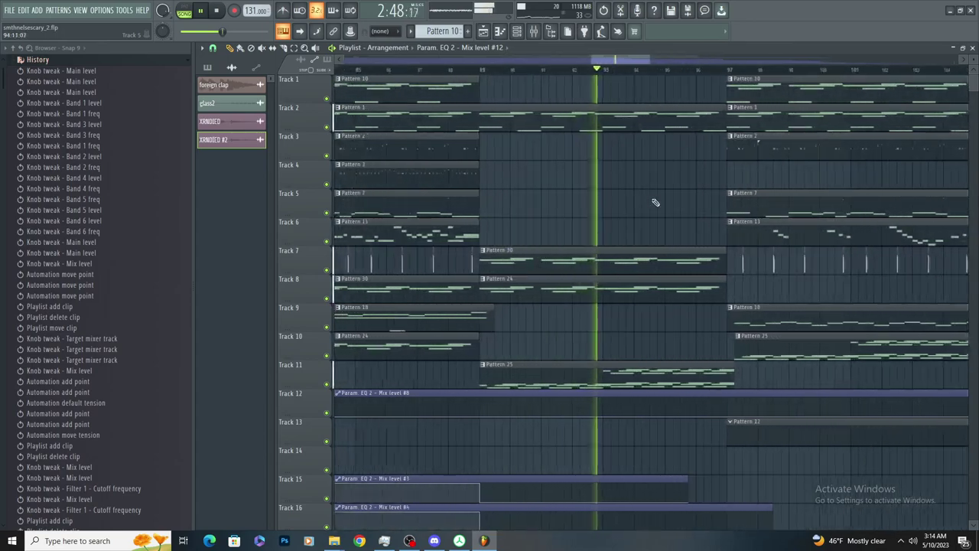
scroll(605, 236, "up", 3)
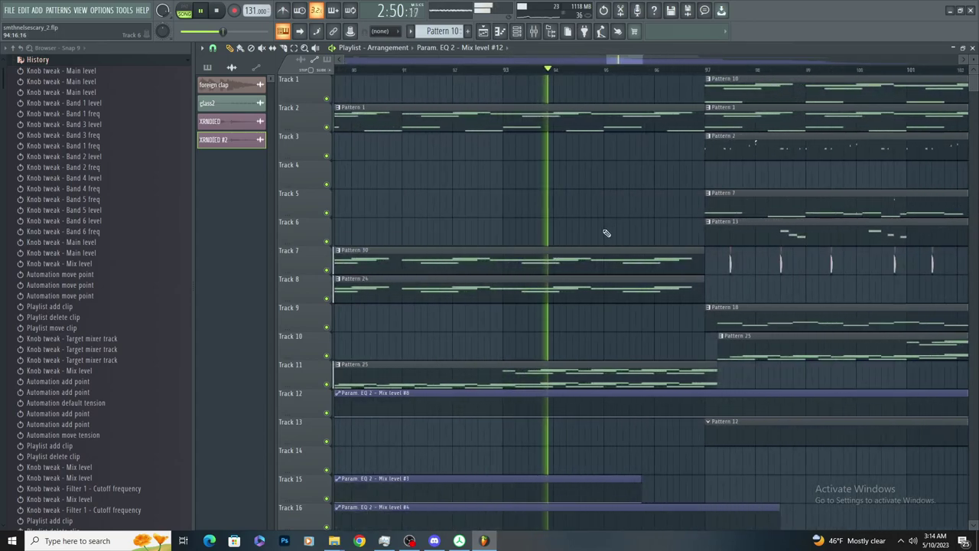
scroll(598, 235, "up", 3)
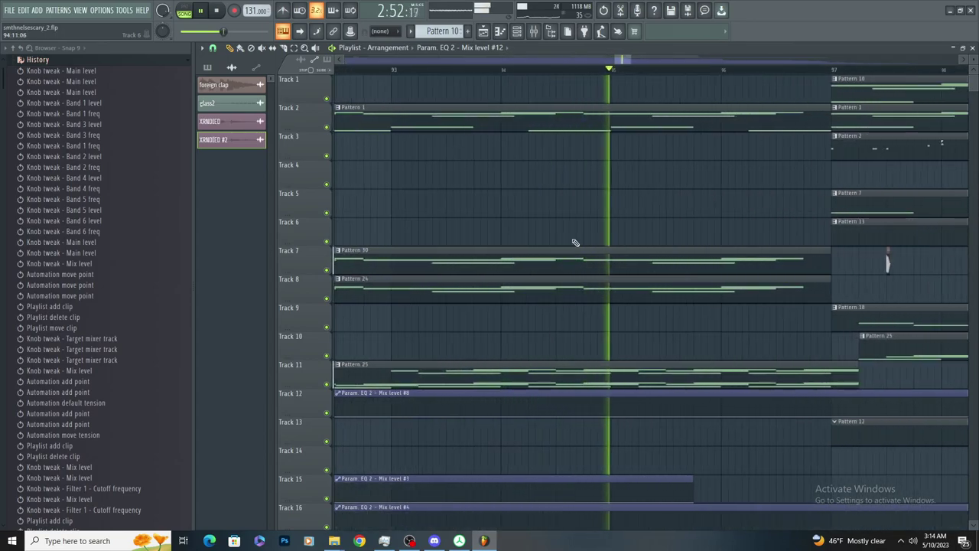
scroll(557, 249, "down", 2)
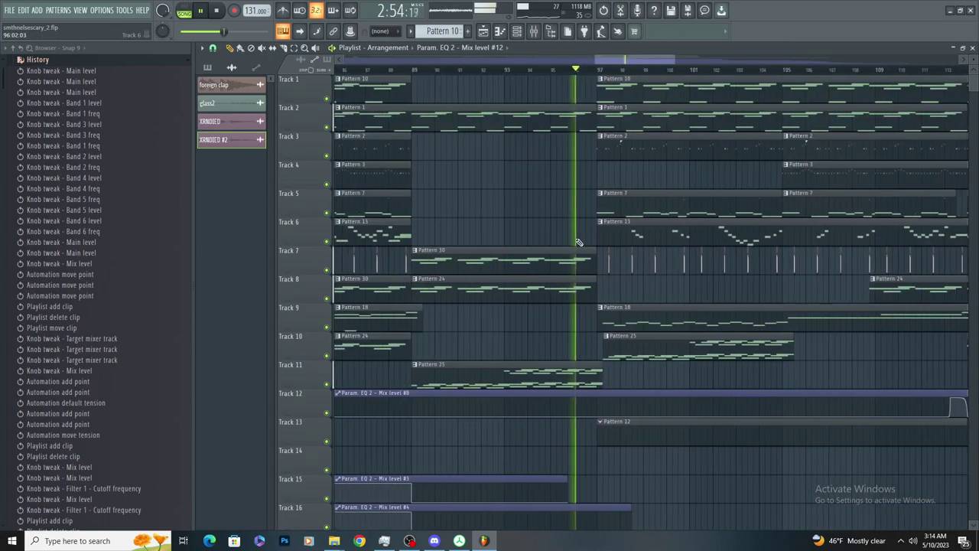
scroll(578, 237, "down", 2)
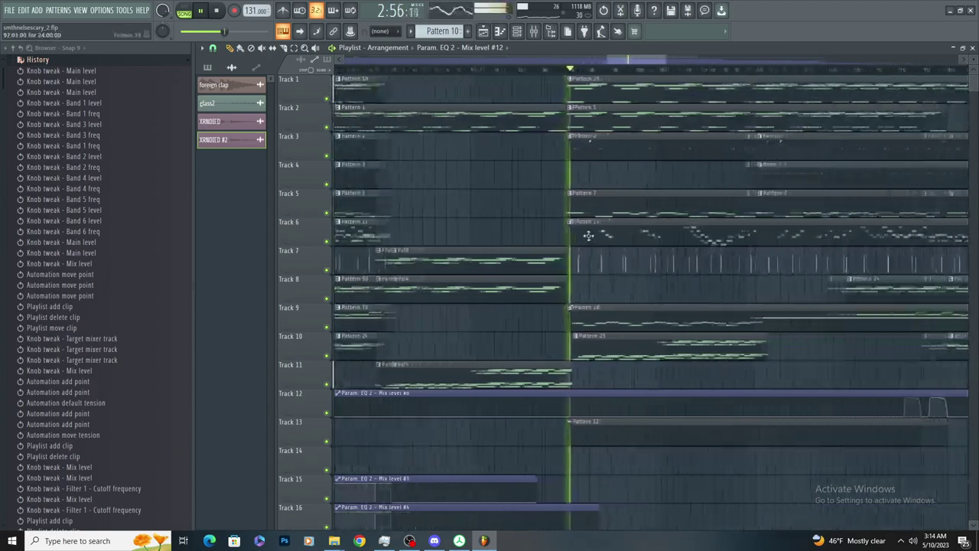
scroll(573, 197, "up", 2)
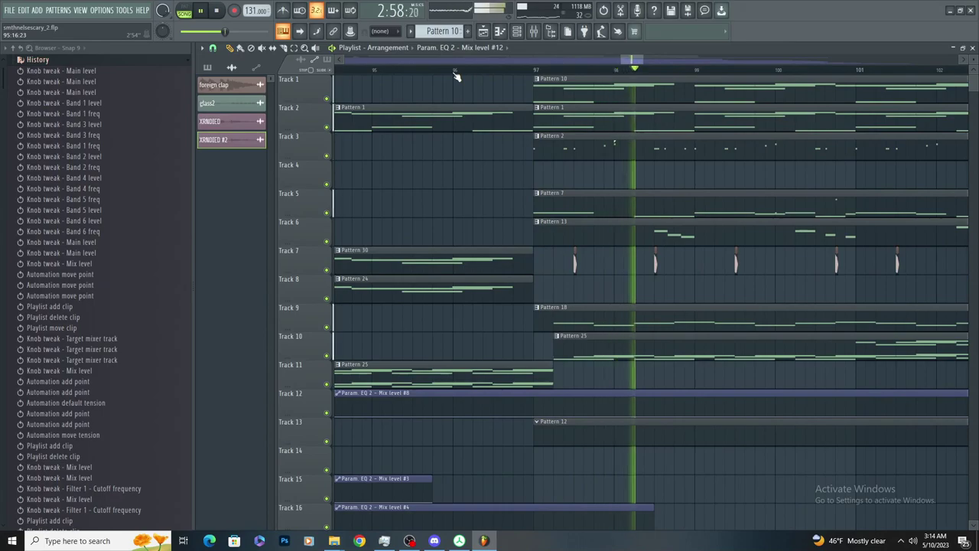
scroll(496, 188, "down", 3)
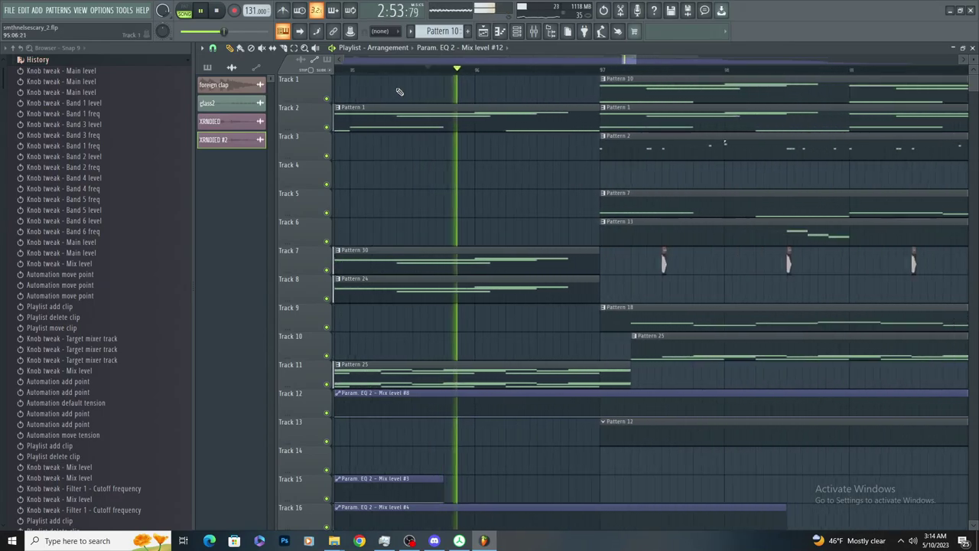
Slice the Pattern 25 clip on Track 11 at steps 9 and 13 of bar 96 and remove its overhang past bar 97
left_click(283, 48)
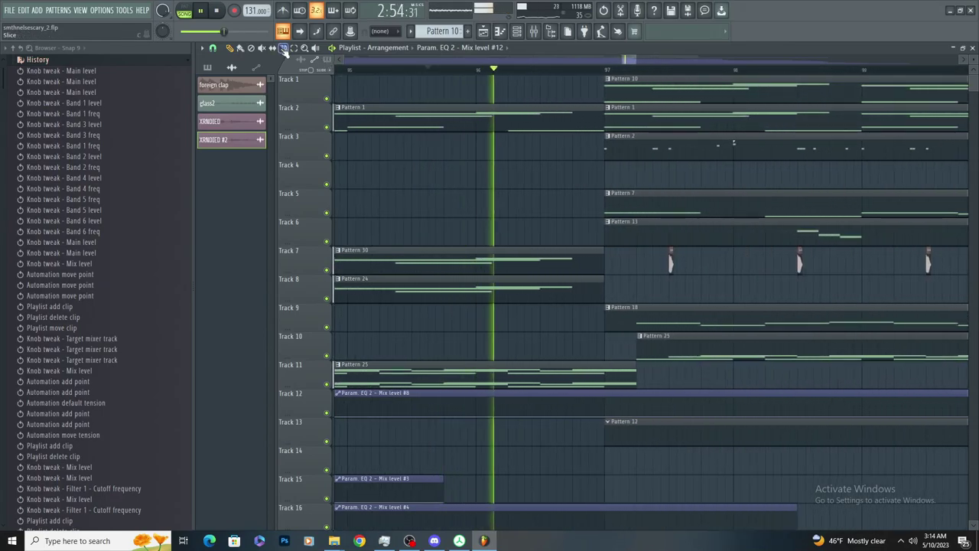
scroll(556, 276, "up", 3)
key("space")
left_click_drag(520, 358, 522, 391)
key("space")
left_click_drag(582, 357, 579, 380)
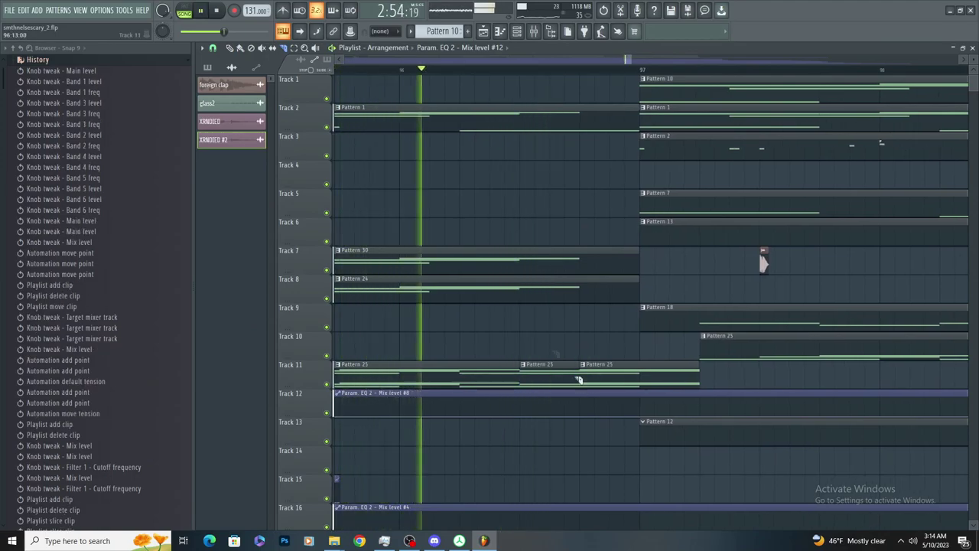
key("ctrl+z")
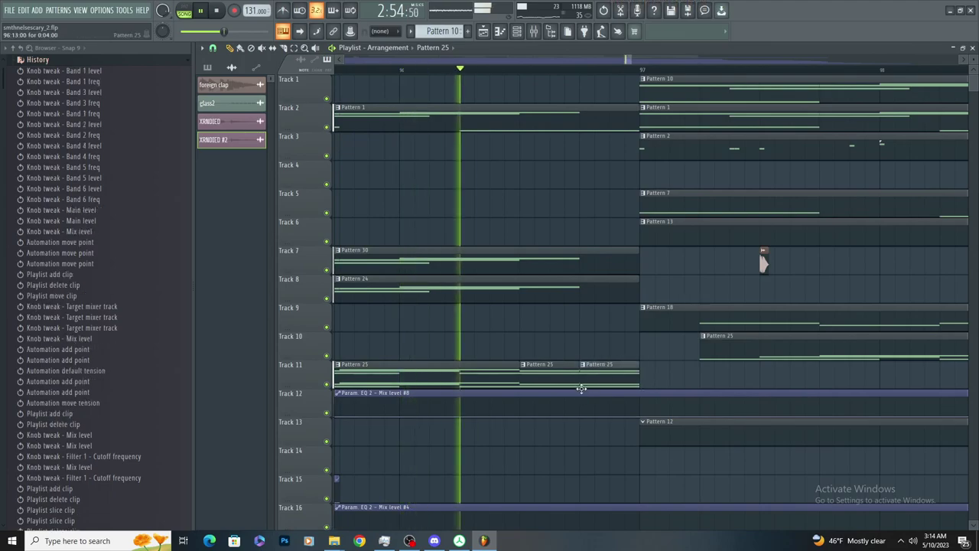
Delete the last Pattern 25 slice before bar 97 on Track 11 and cut the remaining clip at step 5 of bar 96
left_click(533, 32)
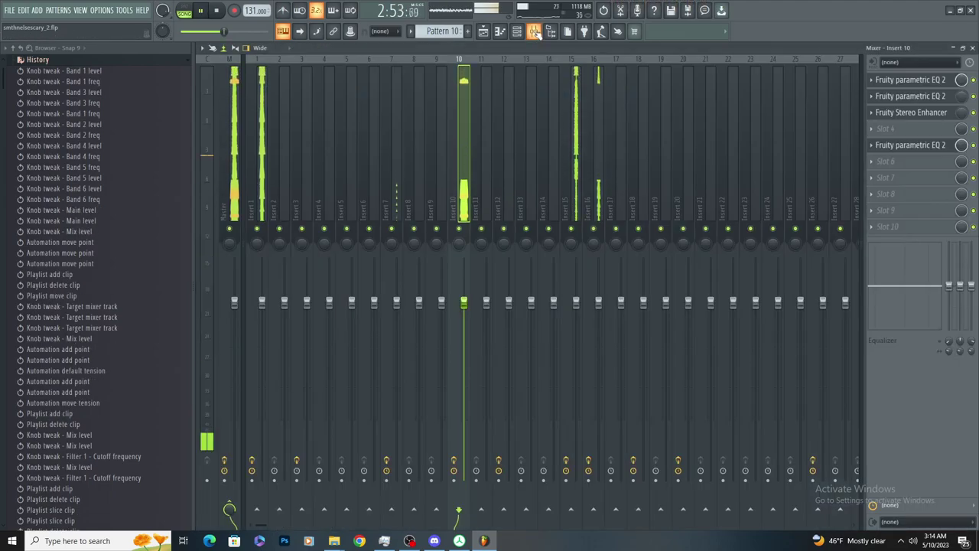
left_click(533, 32)
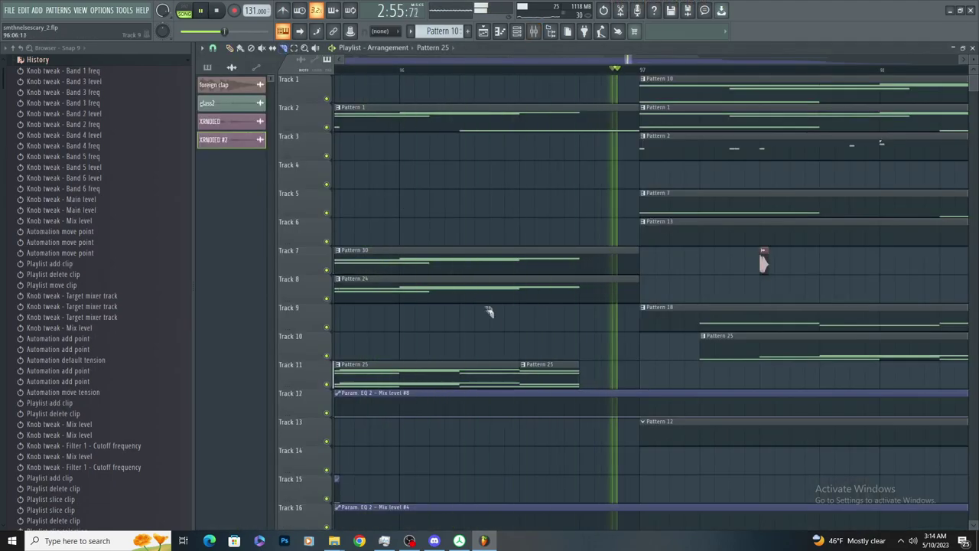
left_click_drag(460, 399, 460, 401)
key("p")
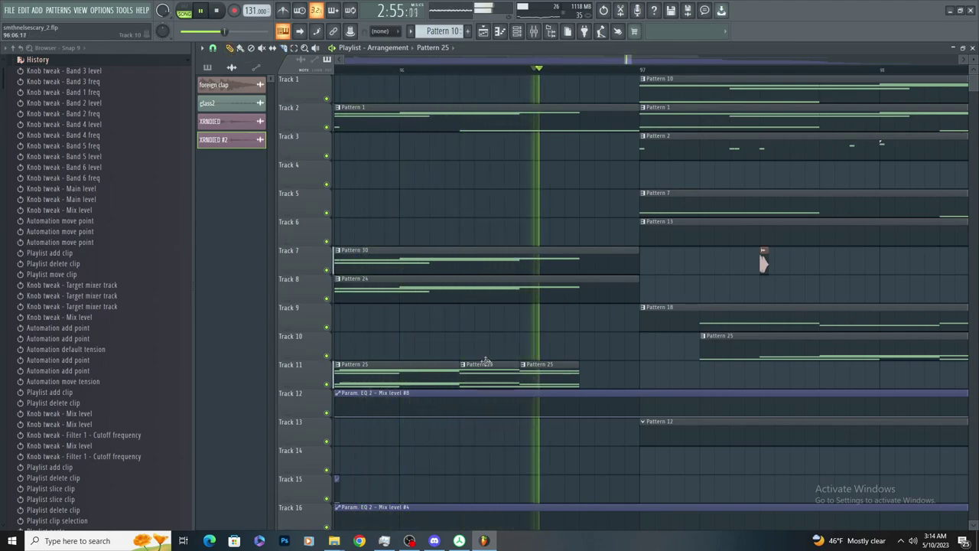
Place another Pattern 25 slice at step 13 of bar 96 on Track 11 and play the transition into bar 97
left_click(487, 364)
key("space")
left_click(598, 384)
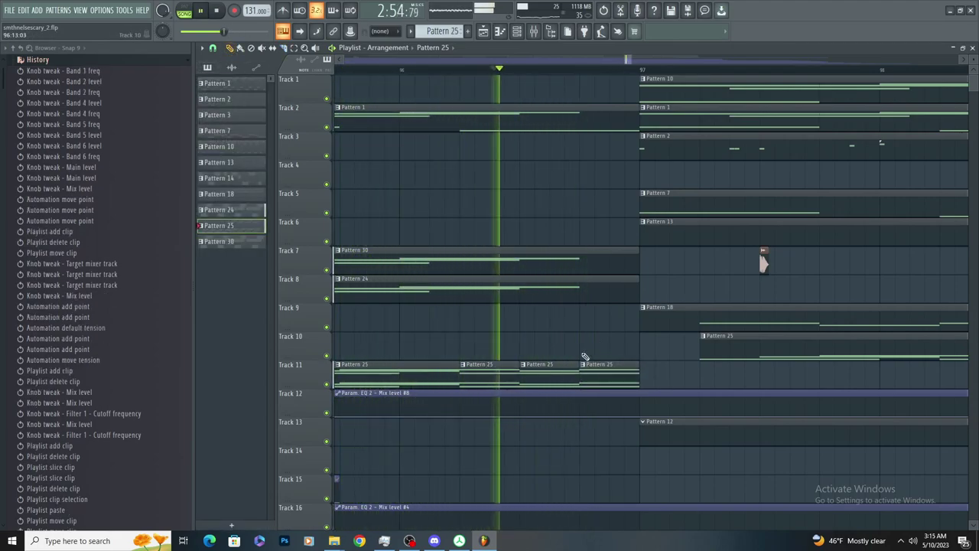
key("space")
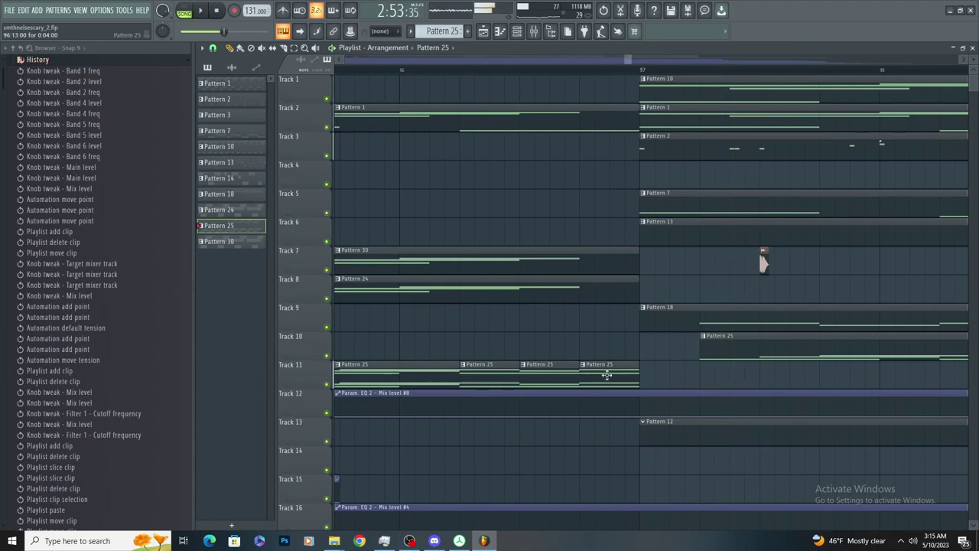
scroll(610, 306, "down", 5)
scroll(633, 321, "up", 4)
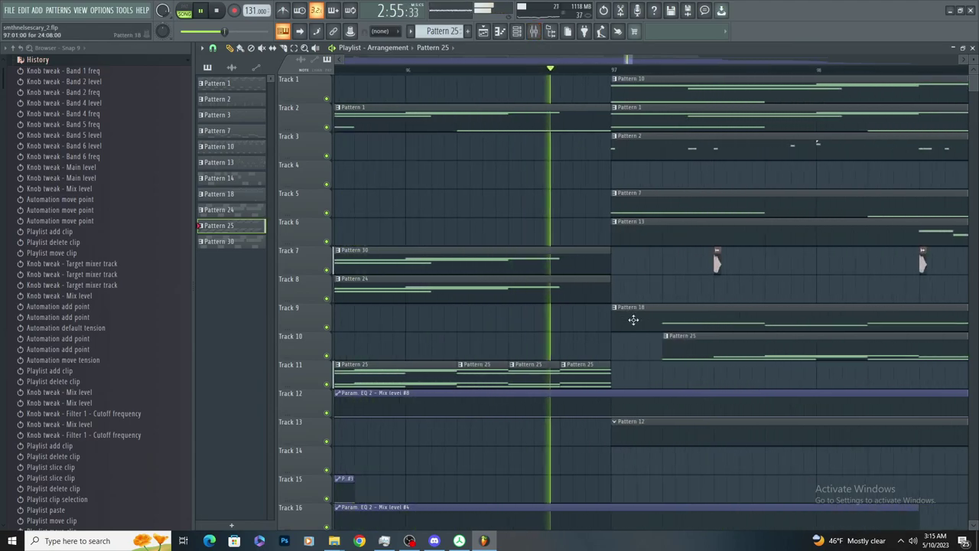
Add Gross Beat to slot 4 of mixer Insert 15 and choose the 1/2 Bt Gate volume preset
left_click(537, 35)
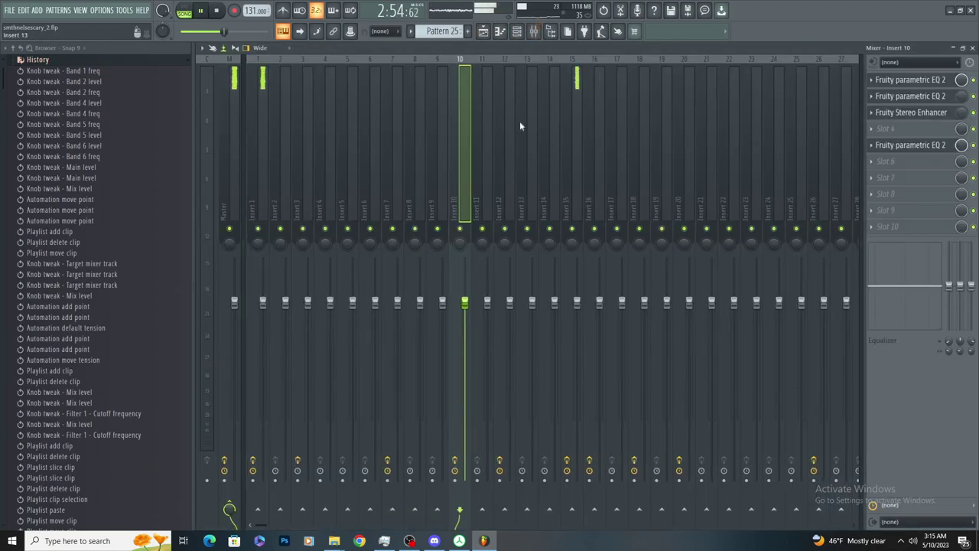
left_click(579, 178)
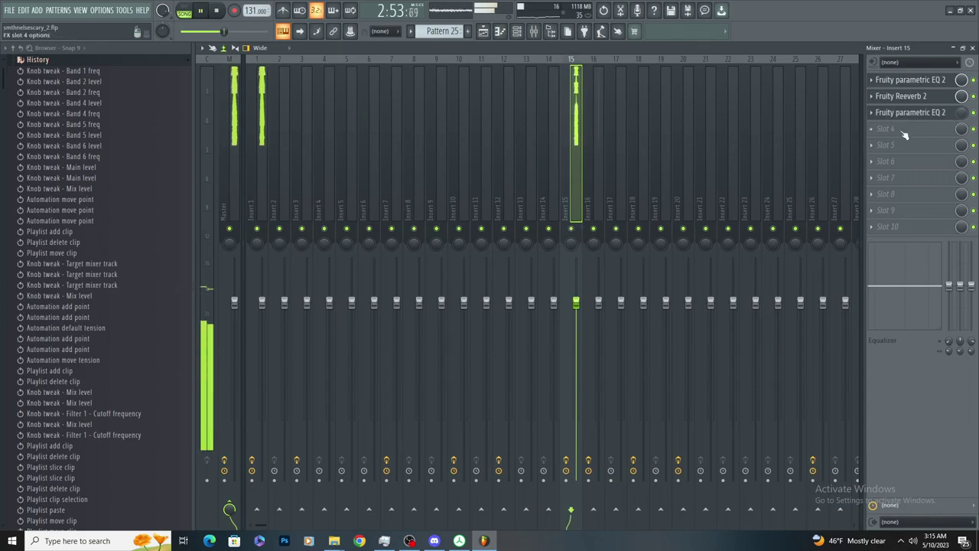
left_click(903, 135)
left_click(809, 40)
left_click(357, 287)
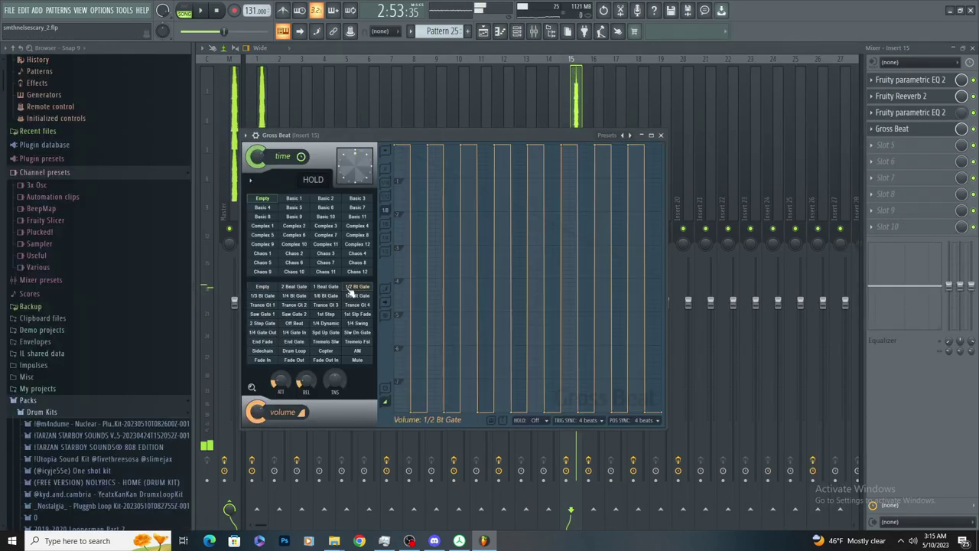
Create automation clips for Gross Beat's mix level and its volume smoothing release on Insert 15
right_click(961, 130)
left_click(931, 207)
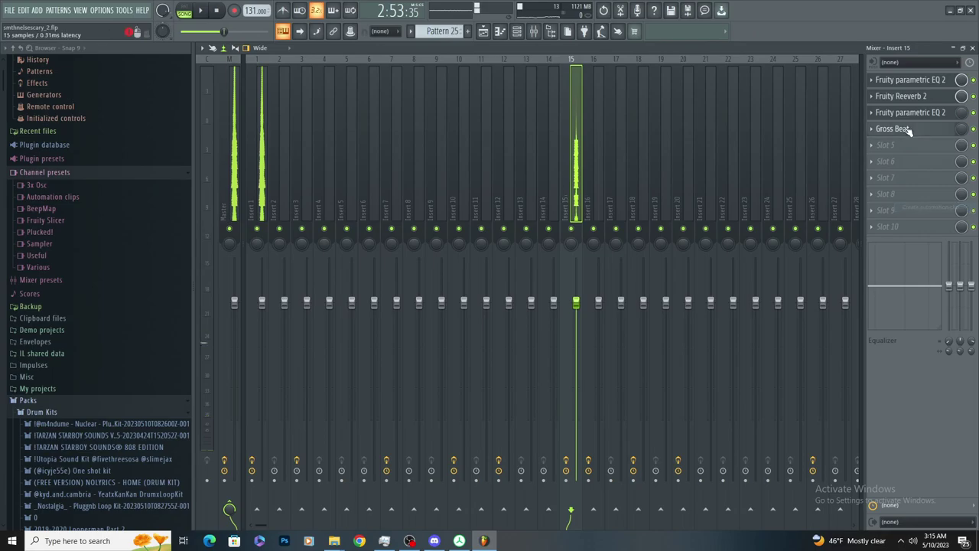
left_click(908, 130)
right_click(312, 379)
left_click(344, 441)
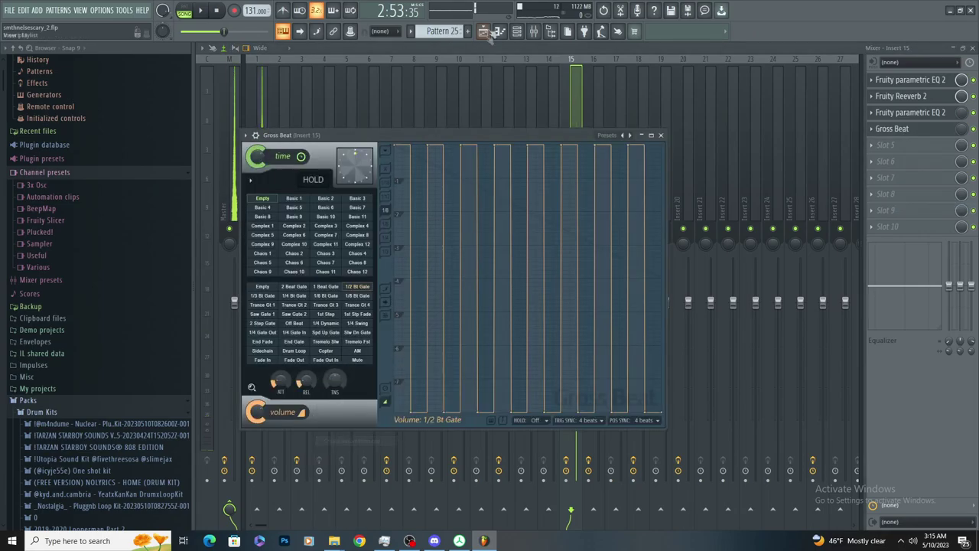
Shape the Gross Beat mix level automation on Track 38 to jump up at step 13 of bar 96 and fall to zero by step 5 of bar 97
scroll(677, 361, "down", 3)
scroll(607, 400, "down", 4)
key("space")
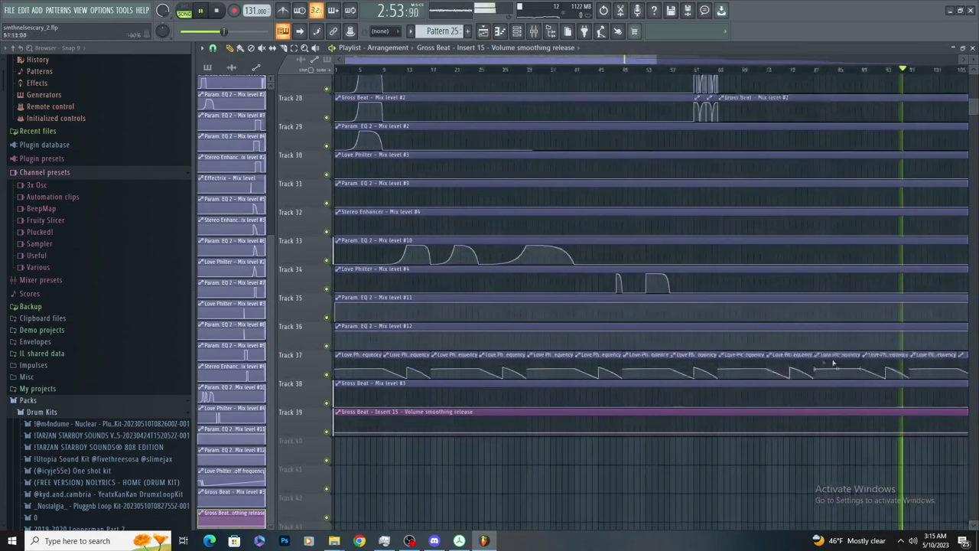
scroll(869, 354, "up", 6)
key("space")
scroll(466, 356, "up", 4)
right_click(560, 400)
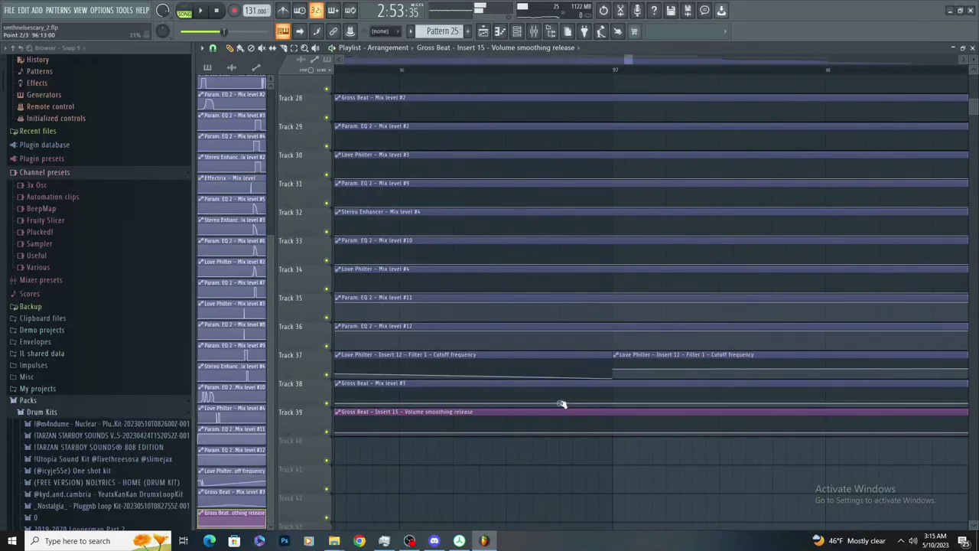
right_click(612, 390)
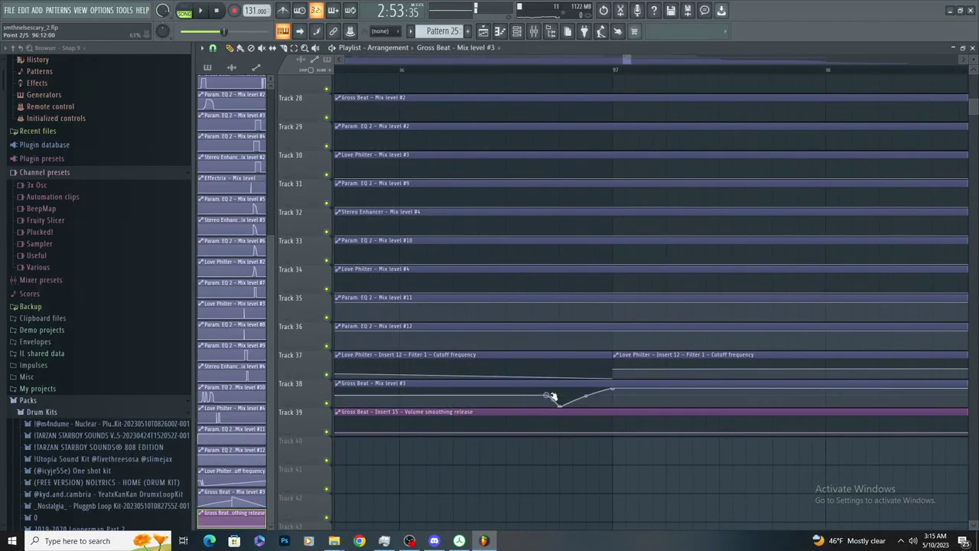
left_click_drag(607, 393, 658, 416)
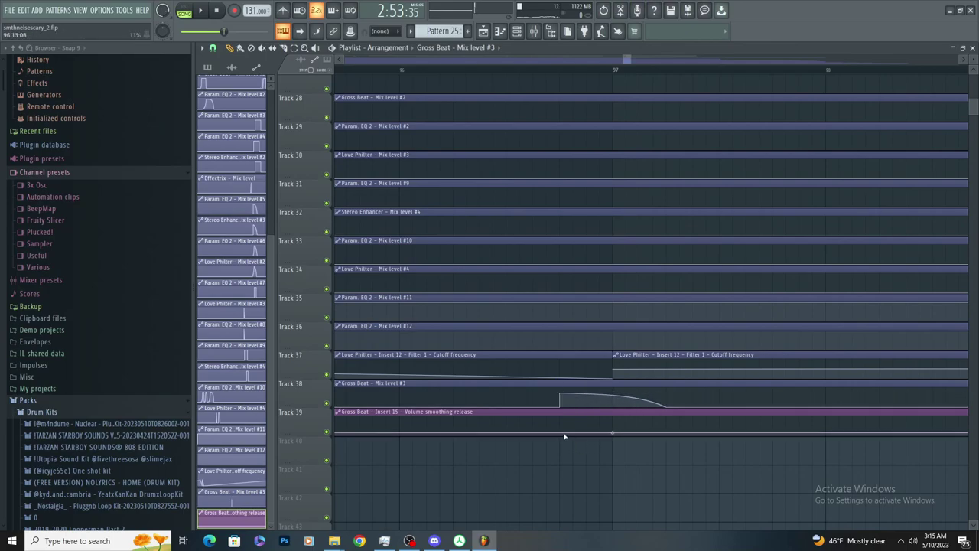
Curve the volume smoothing release automation on Track 39 upward from step 13 of bar 96 to step 5 of bar 97, and review playback
left_click_drag(561, 433, 657, 409)
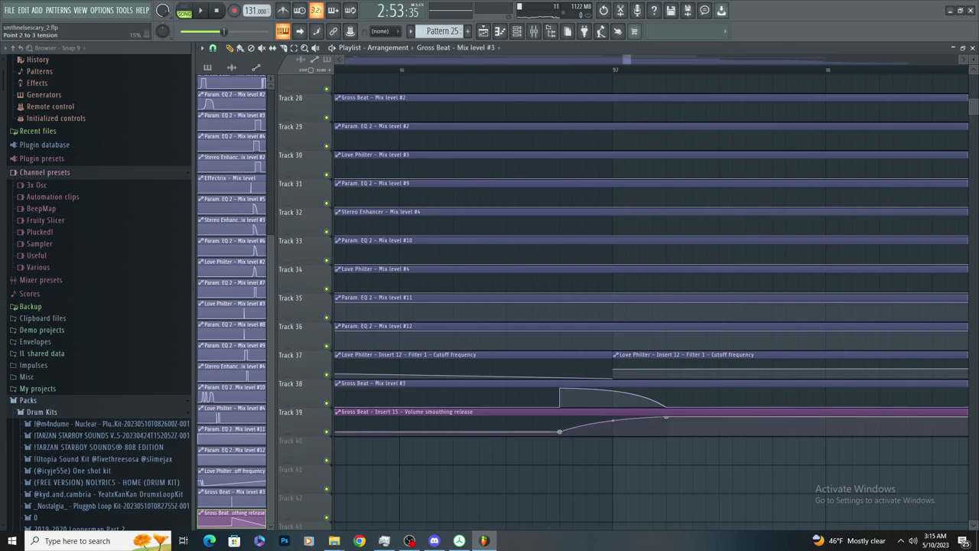
key("space")
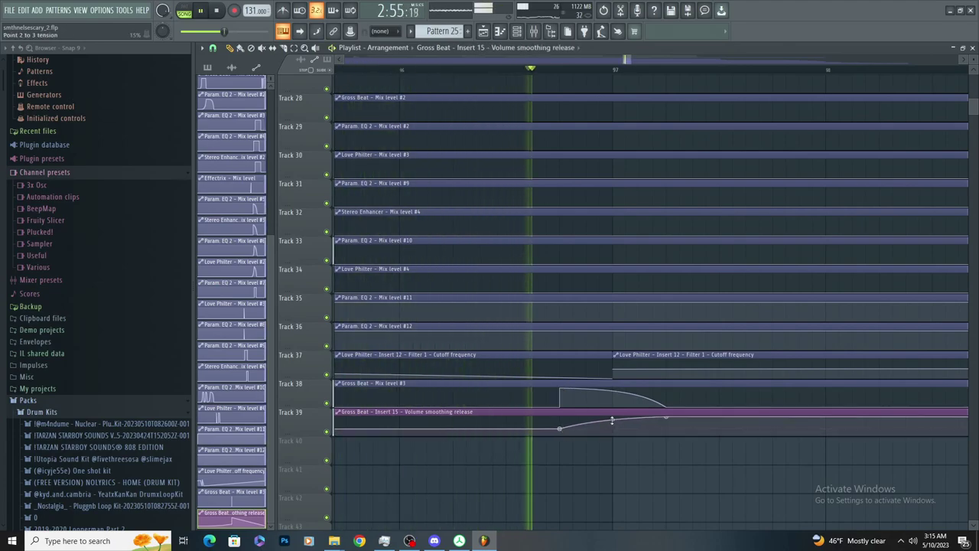
scroll(509, 412, "down", 4)
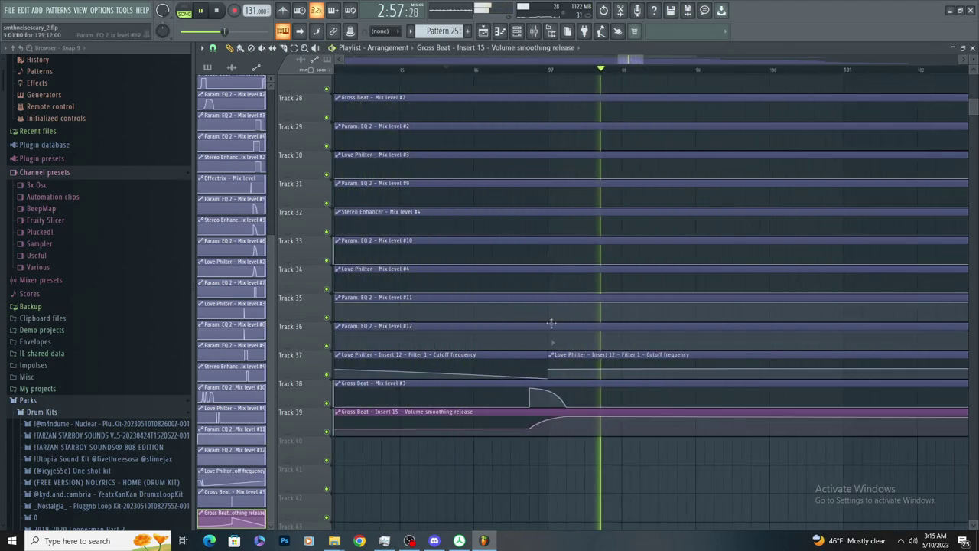
scroll(575, 193, "up", 3)
scroll(575, 193, "up", 8)
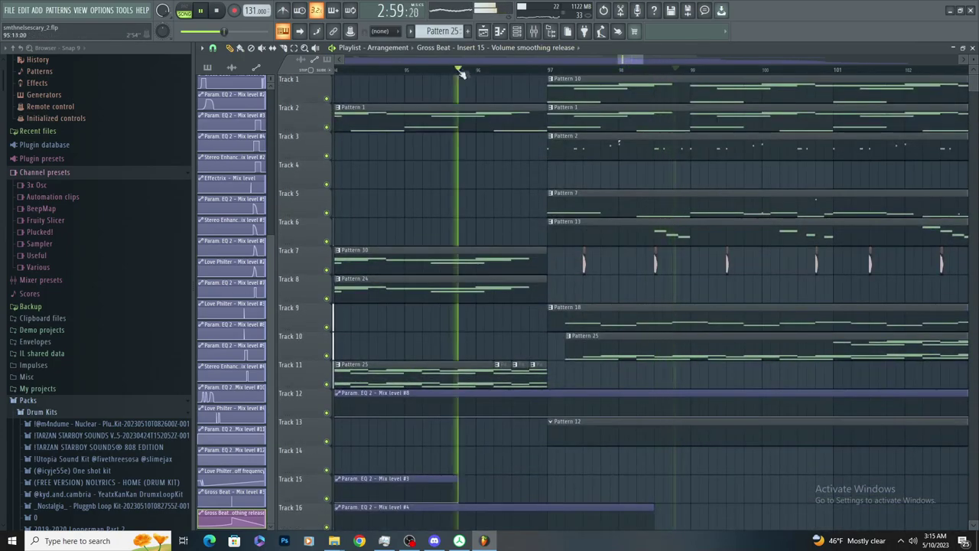
Move the start of the Track 38 mix level rise to step 5 of bar 96 for a gradual curve, checking it in playback
scroll(818, 204, "down", 10)
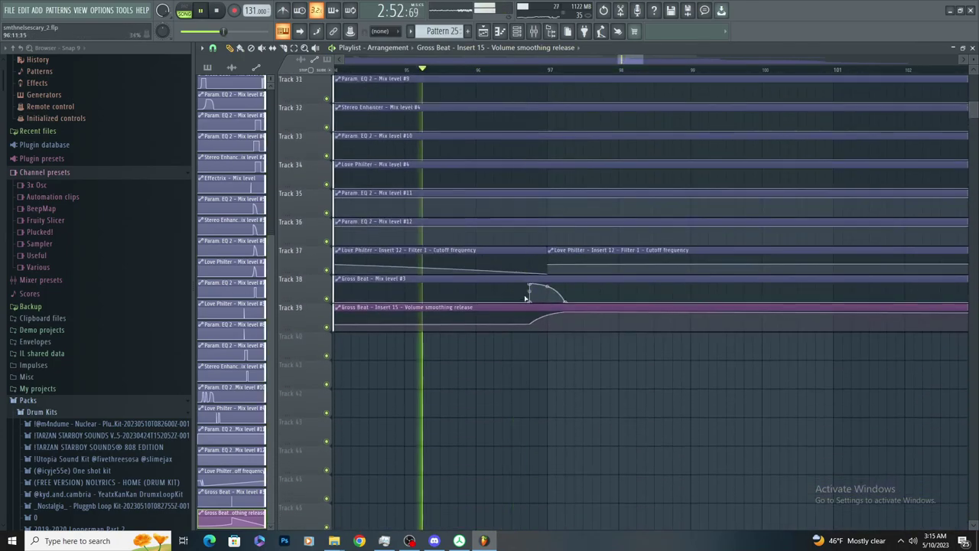
left_click_drag(528, 303, 513, 287)
key("space")
key("space")
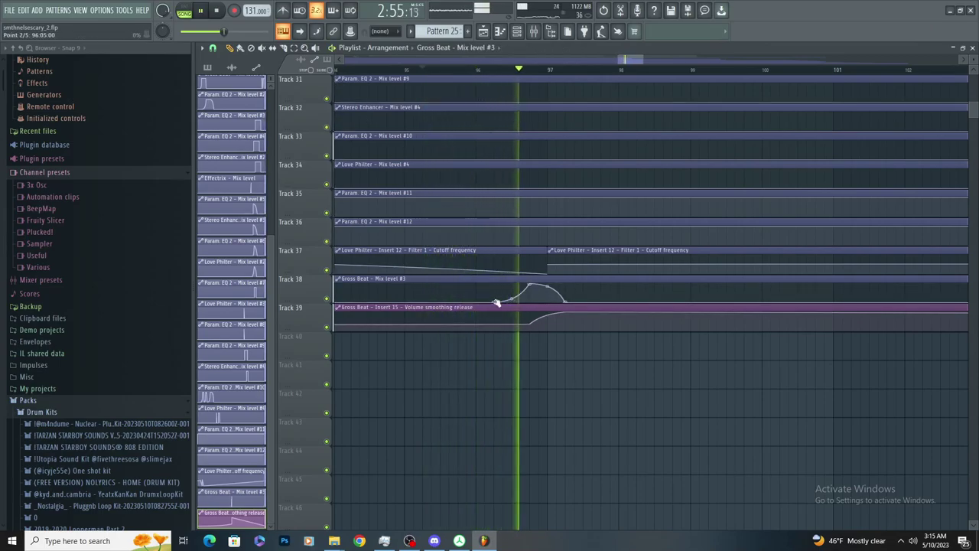
key("space")
key("space")
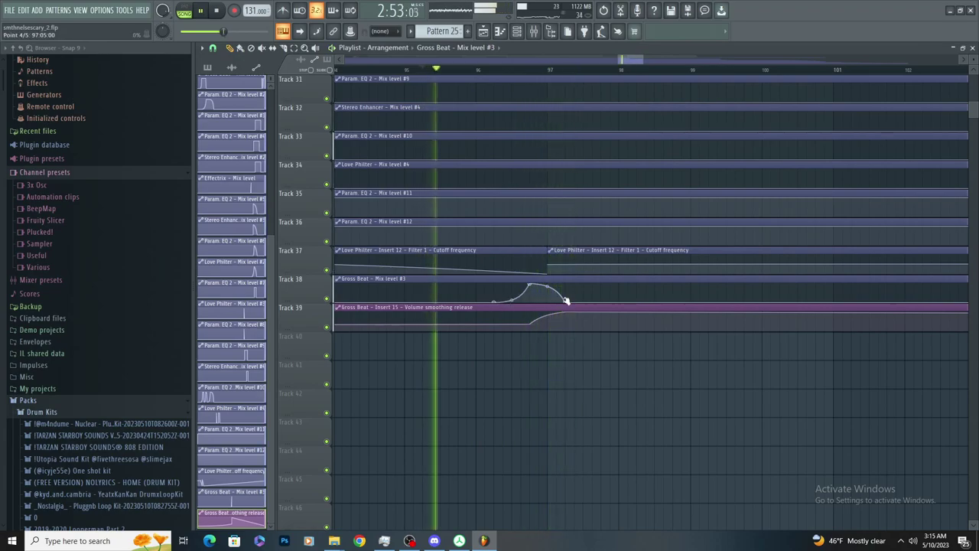
Extend the Gross Beat mix level fall on Track 38 so it ends at bar 98, and replay the transition
left_click_drag(566, 301, 620, 319)
key("space")
key("space")
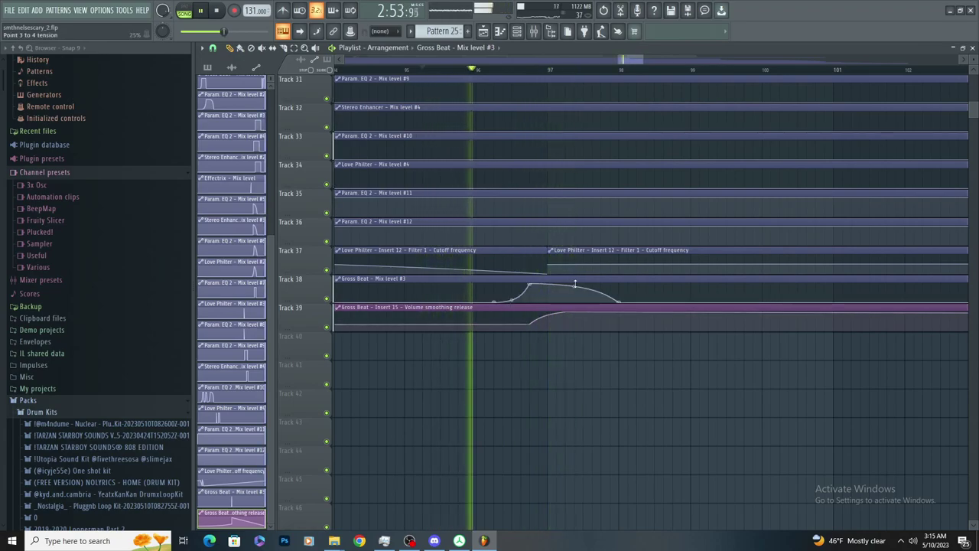
Extend the volume smoothing release rise on Track 39 to bar 98 and test the tension of the mix level fall during playback
scroll(570, 310, "up", 2)
key("space")
left_click_drag(566, 311, 622, 310)
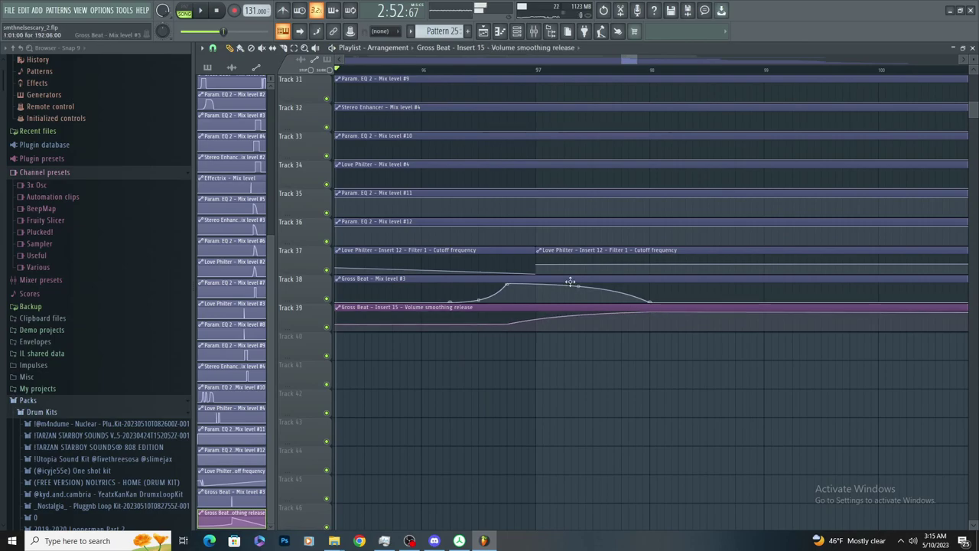
key("space")
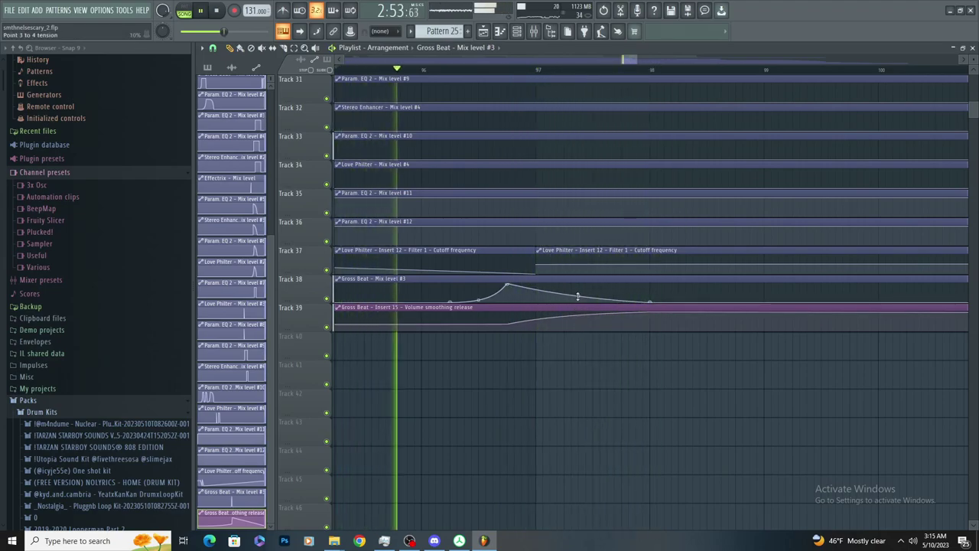
key("space")
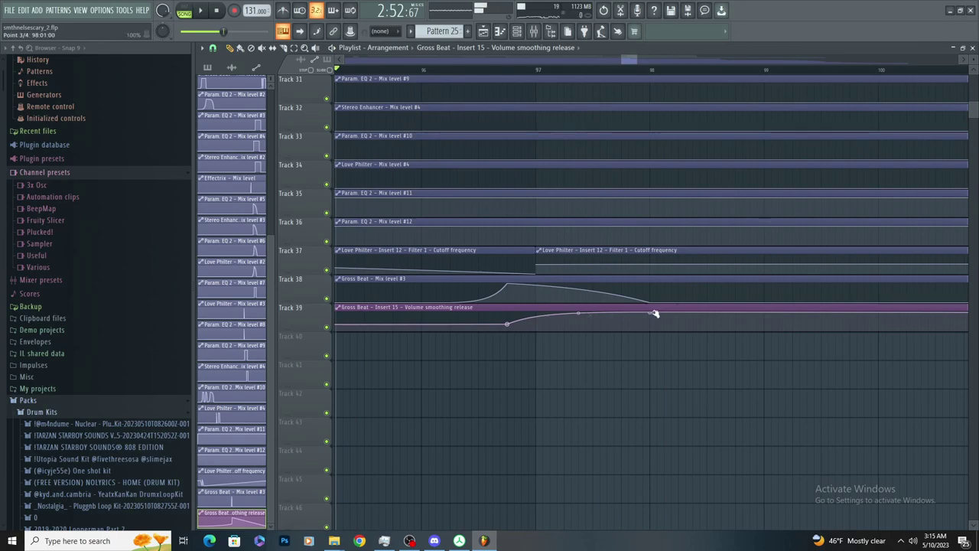
Reshape the volume smoothing release on Track 39 to peak at step 5 of bar 97 and drop to zero at bar 98
key("space")
left_click_drag(650, 315, 607, 322)
right_click(650, 330)
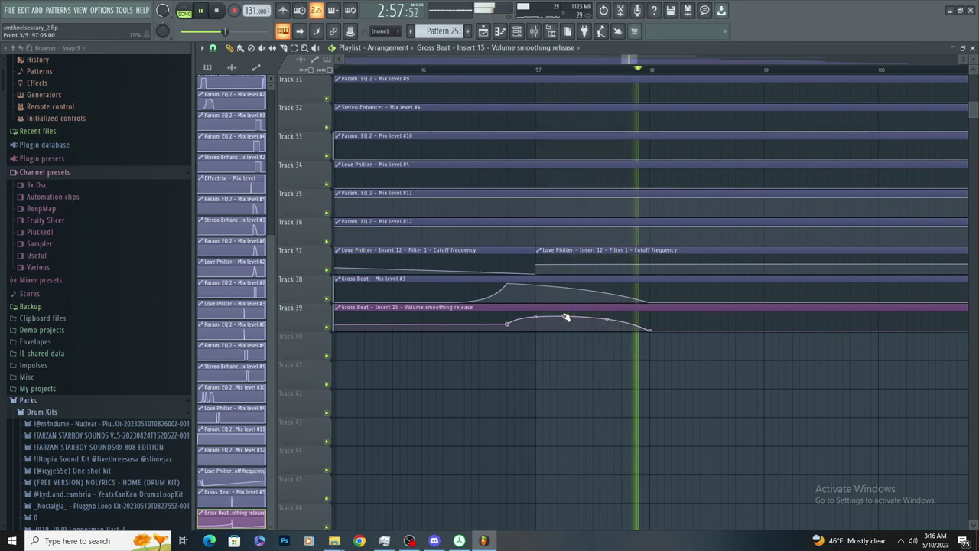
scroll(633, 175, "up", 2)
scroll(632, 175, "up", 15)
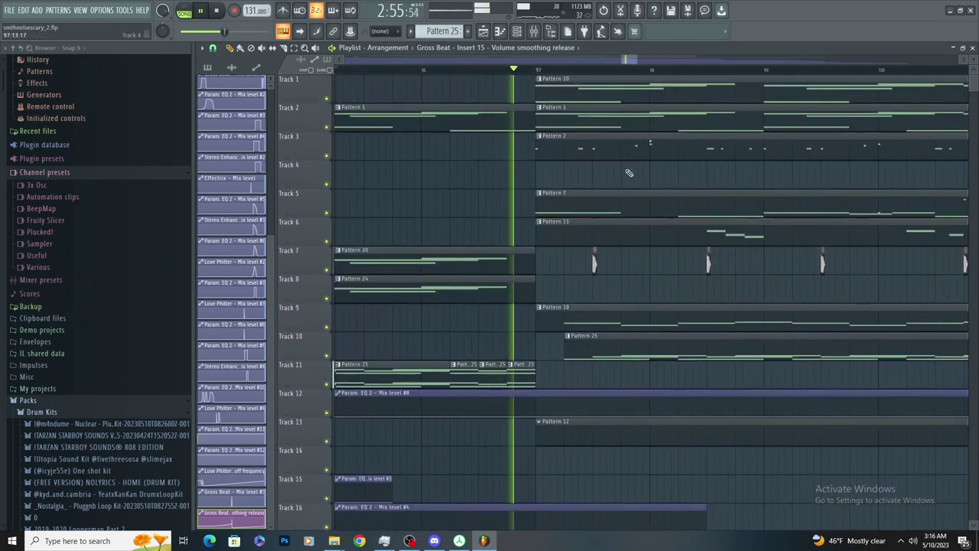
Place a copy of the short Pattern 25 slice at bar 99 on Track 11
left_click(520, 366)
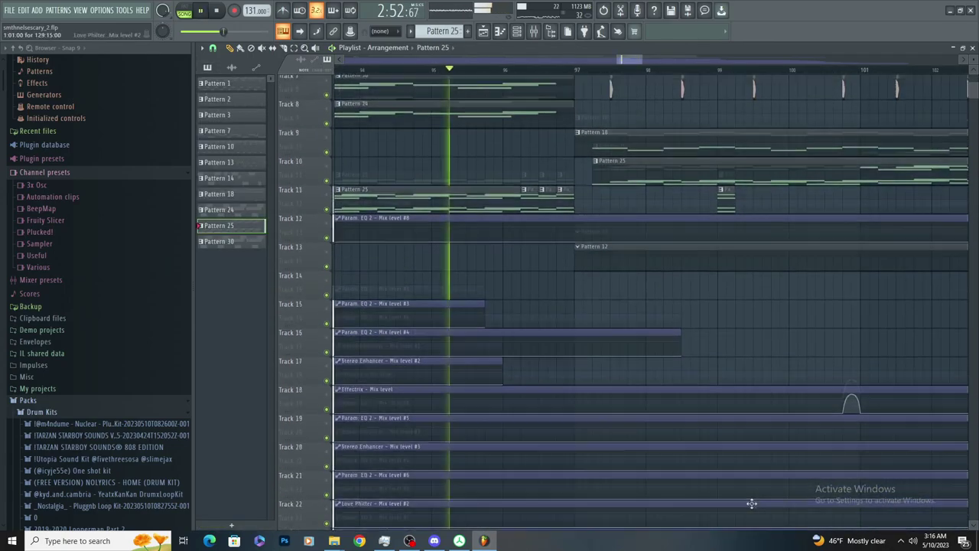
scroll(698, 144, "down", 5)
scroll(698, 143, "up", 2)
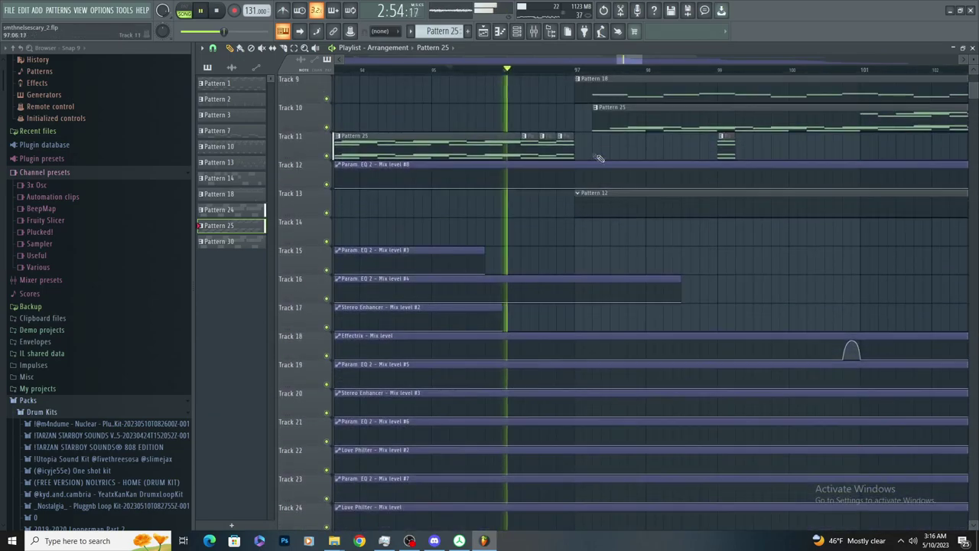
scroll(743, 334, "down", 6)
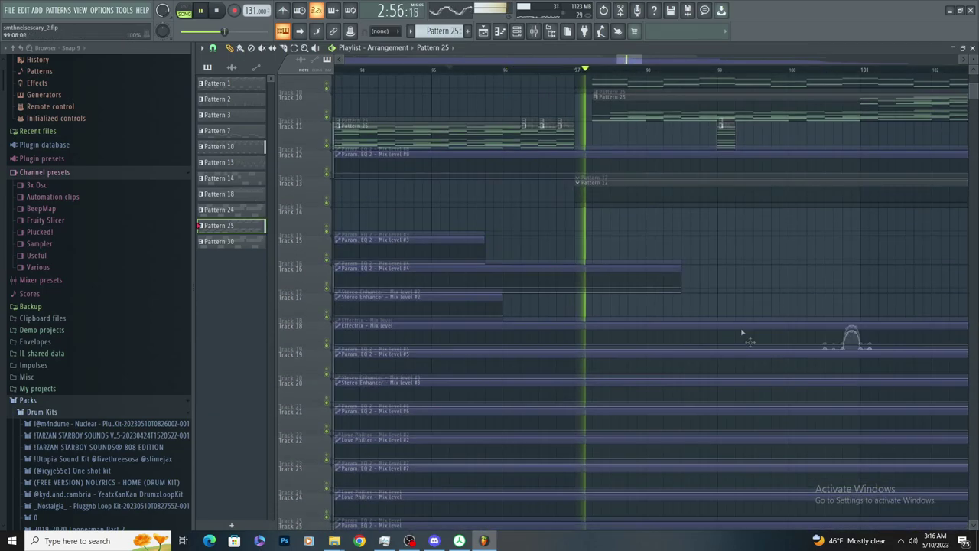
Raise the Gross Beat mix level at bar 99 on Track 38 and shape a release bump peaking at step 9 and ending at step 9 of bar 100
right_click(700, 358)
right_click(699, 341)
right_click(702, 357)
key("ctrl+z")
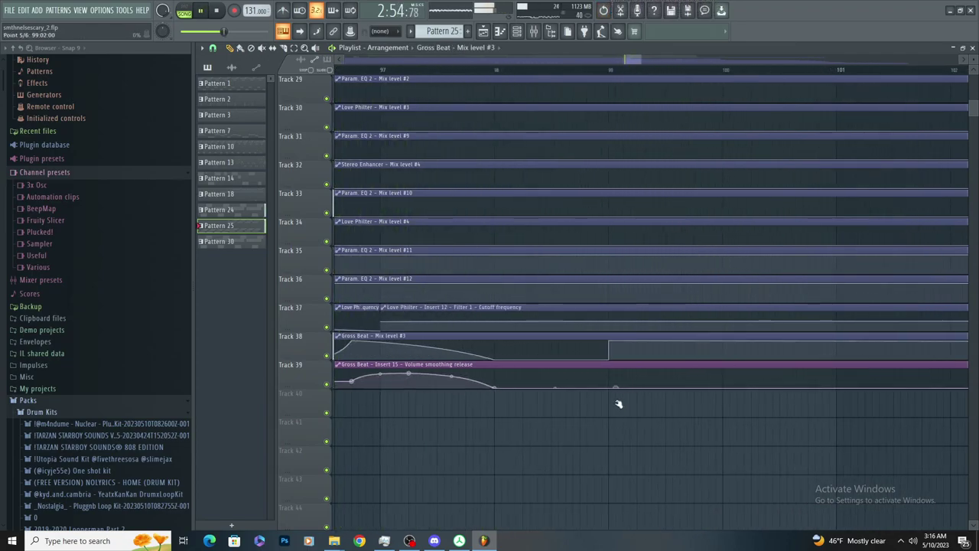
right_click(664, 376)
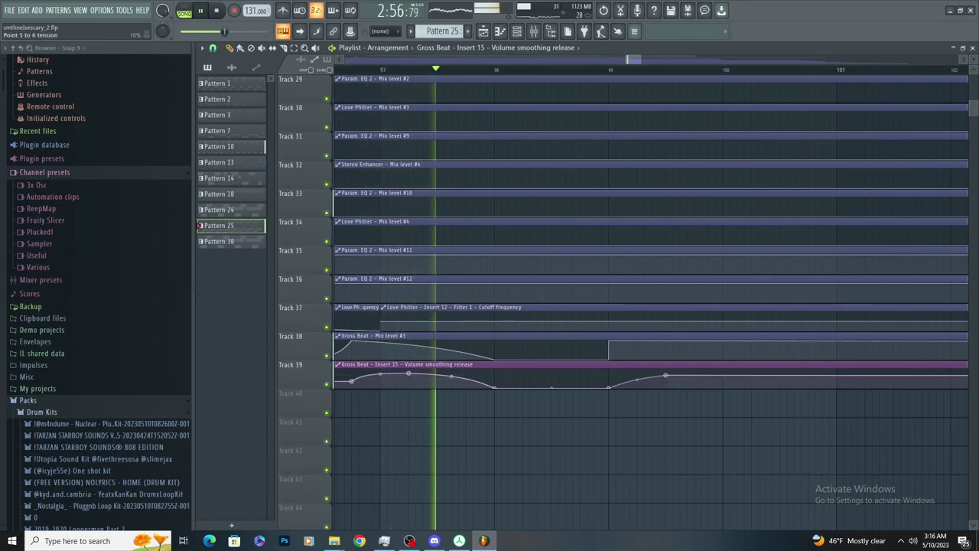
right_click(779, 387)
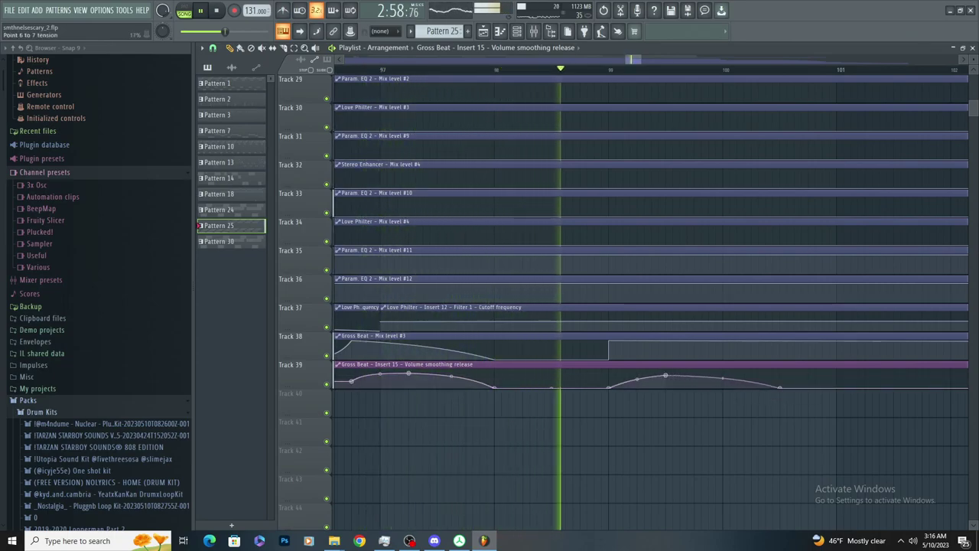
Fade the Gross Beat mix level on Track 38 in a curve from bar 99 down to zero at bar 101
key("space")
left_click_drag(612, 75, 614, 74)
scroll(775, 286, "up", 2)
scroll(824, 328, "down", 3)
right_click(843, 351)
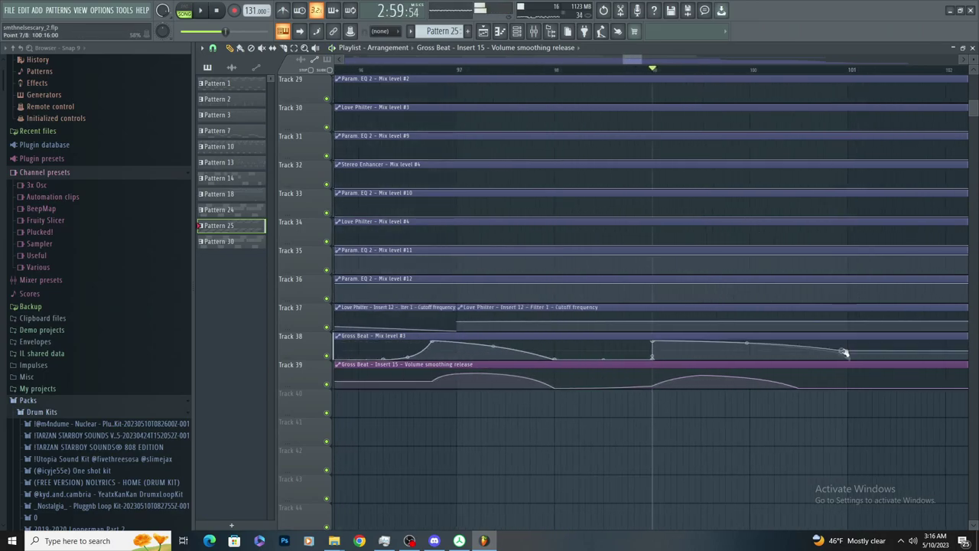
Play from bar 99 and raise the last volume smoothing release point at step 9 of bar 100 on Track 39
key("space")
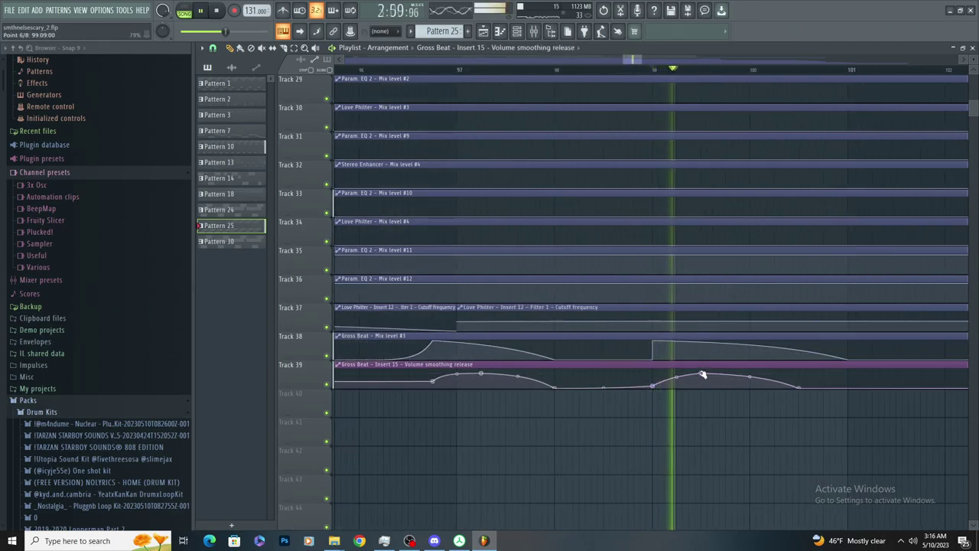
scroll(589, 361, "up", 1)
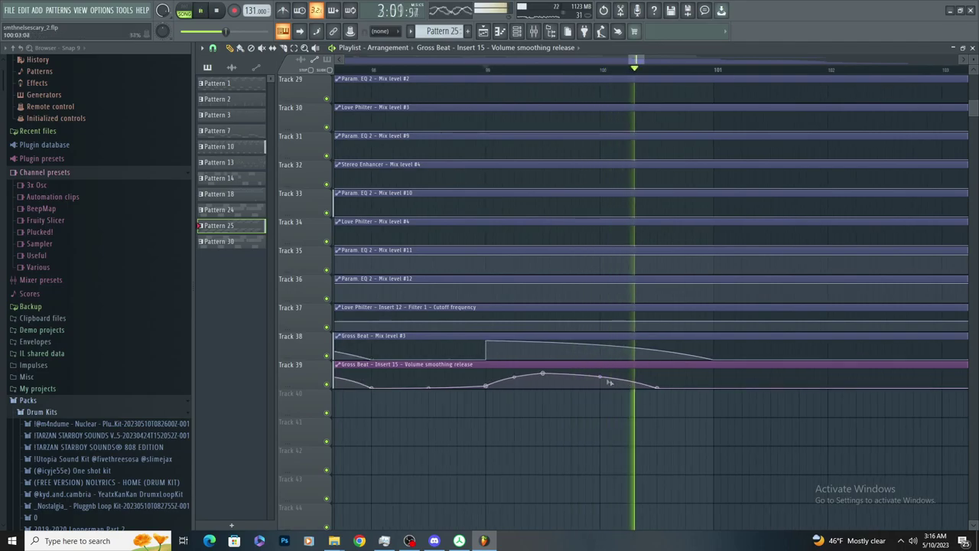
left_click_drag(656, 387, 658, 367)
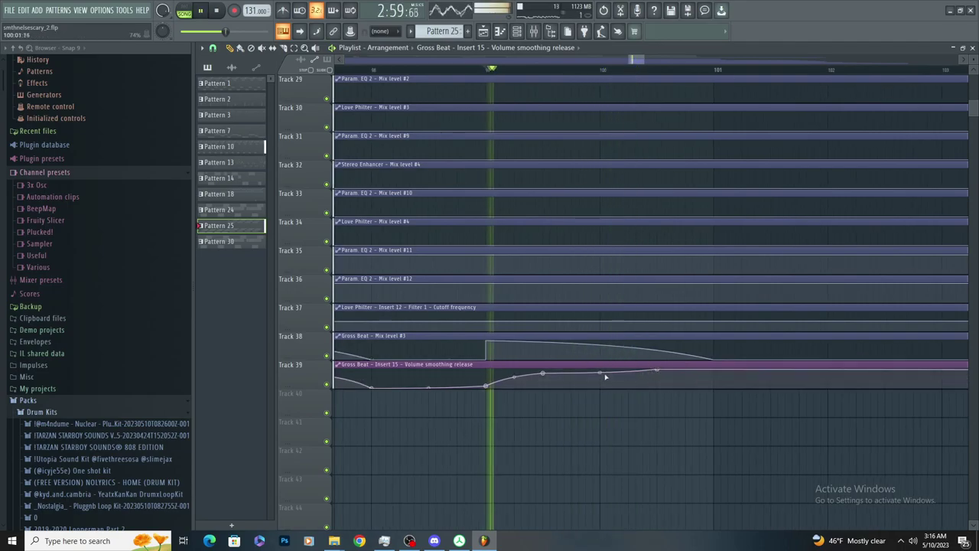
Undo the last release point change and reshape the Track 39 curve to dip near step 13 of bar 99, rising again after it
key("ctrl+z")
key("space")
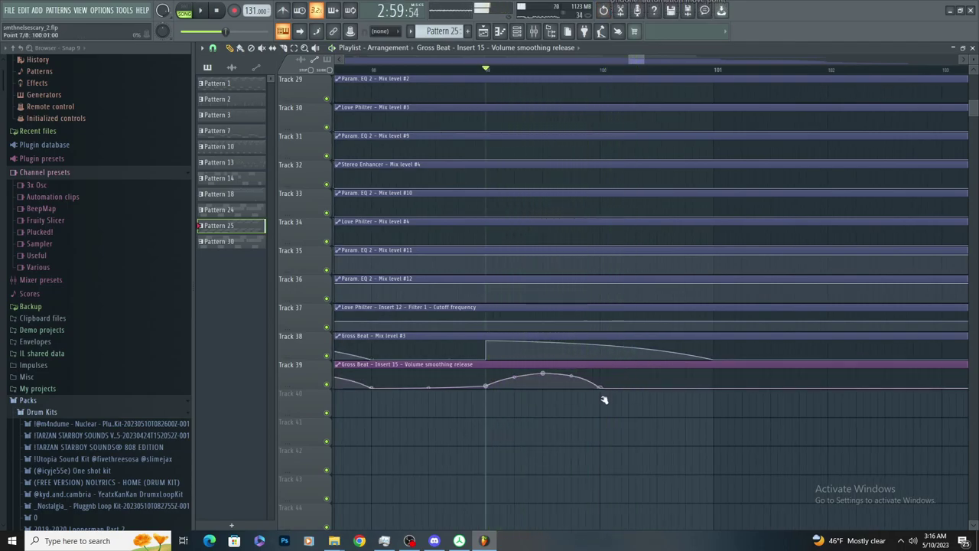
left_click_drag(650, 387, 653, 361)
key("space")
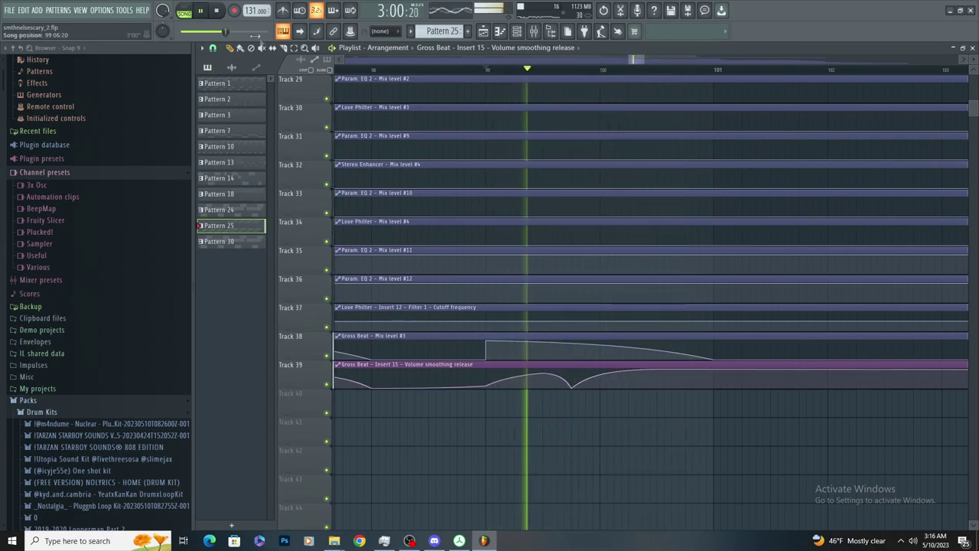
Slice the Gross Beat automation on Tracks 38 and 39 at bars 99 and 101 and delete the parts after bar 101
left_click_drag(492, 335, 490, 332)
left_click_drag(713, 334, 722, 403)
key("space")
key("space")
scroll(681, 448, "down", 3)
key("space")
left_click(230, 48)
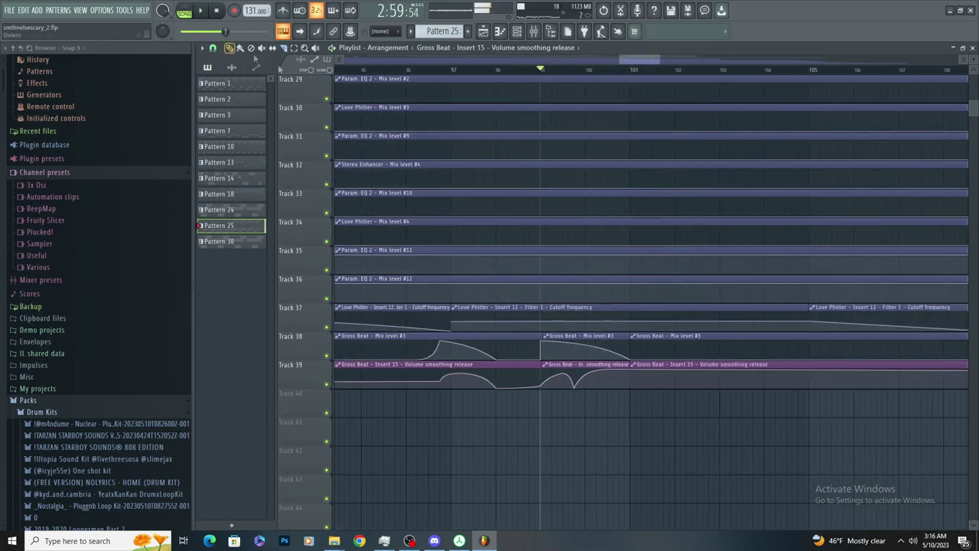
right_click(661, 376)
right_click(664, 356)
Place copies of the two-bar Gross Beat mix level and smoothing release clips at bar 101 on Tracks 38 and 39
scroll(608, 347, "up", 3)
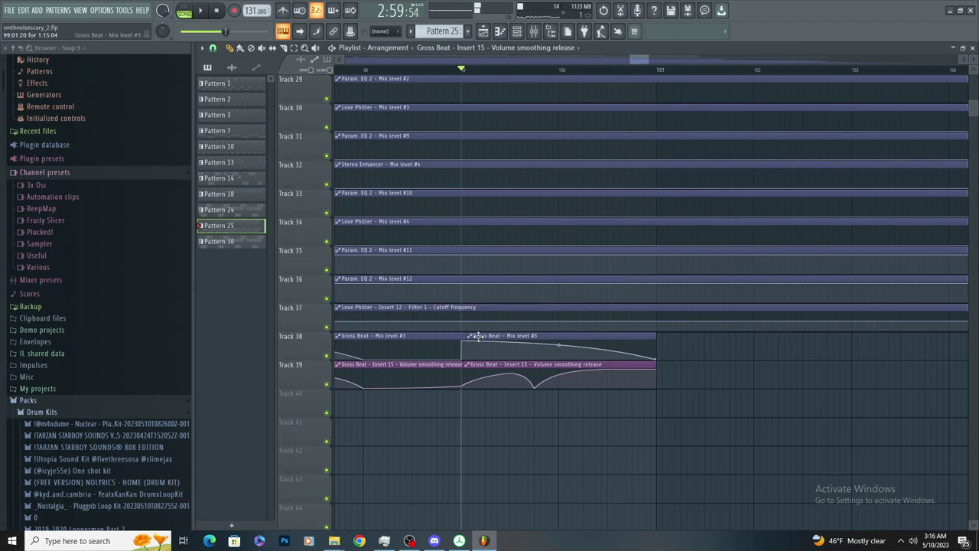
left_click(476, 336)
left_click(699, 354)
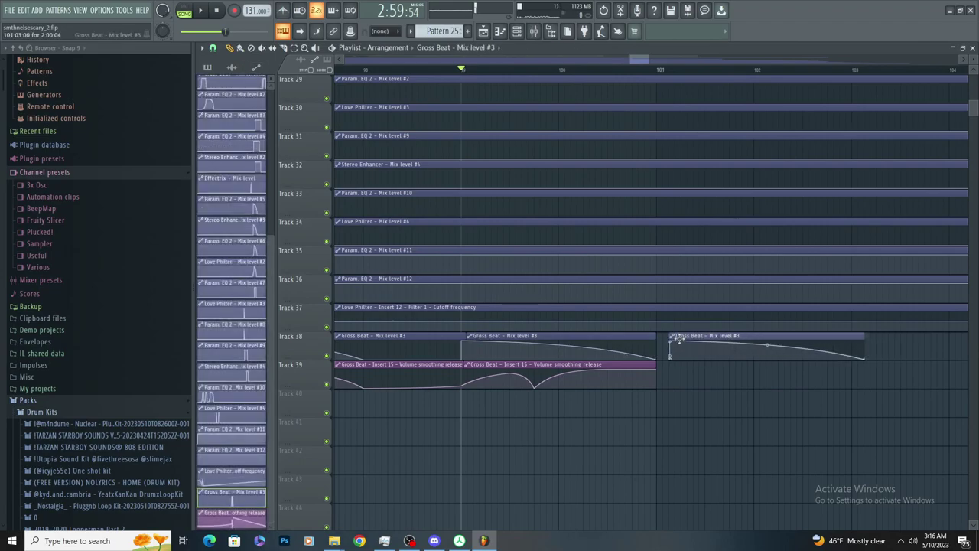
left_click(674, 377)
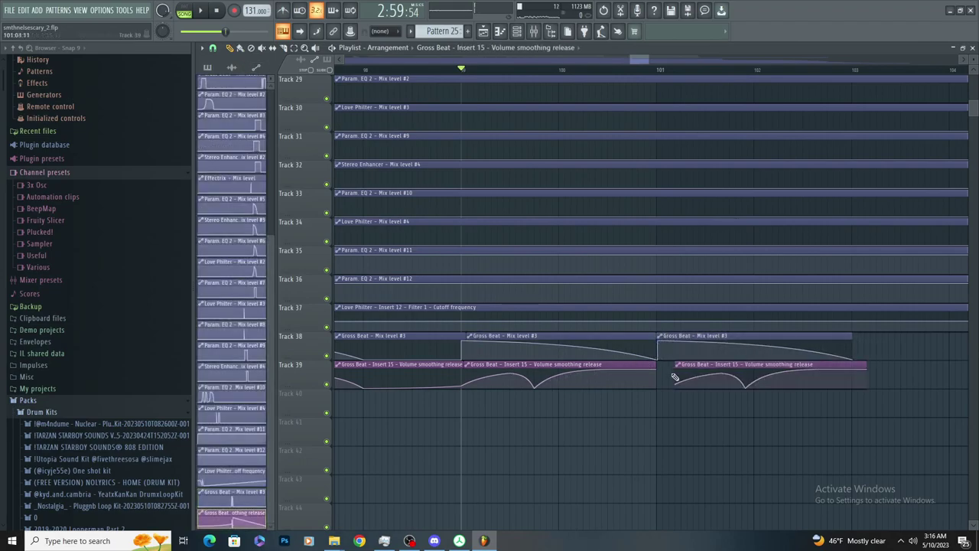
left_click_drag(680, 370, 668, 368)
Delete the misplaced release slices on Track 39 and lay the release clips again from bar 99 and bar 101
scroll(673, 357, "up", 1)
scroll(585, 369, "down", 3)
key("ctrl+z")
right_click(614, 369)
right_click(649, 372)
left_click_drag(566, 367, 665, 367)
scroll(421, 229, "up", 3)
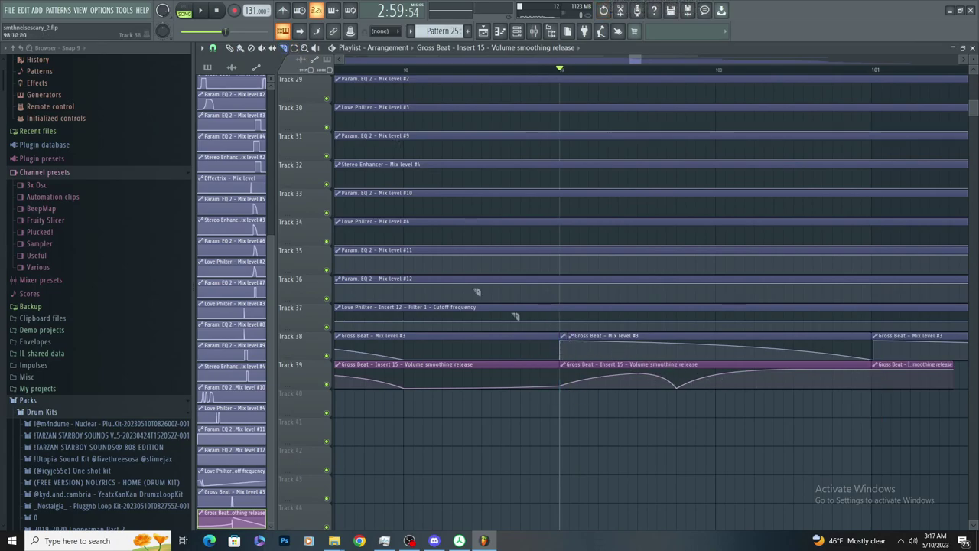
Clear the split mix level pieces at bar 99 on Track 38 and fit a single clip from bar 99 to bar 101
right_click(563, 337)
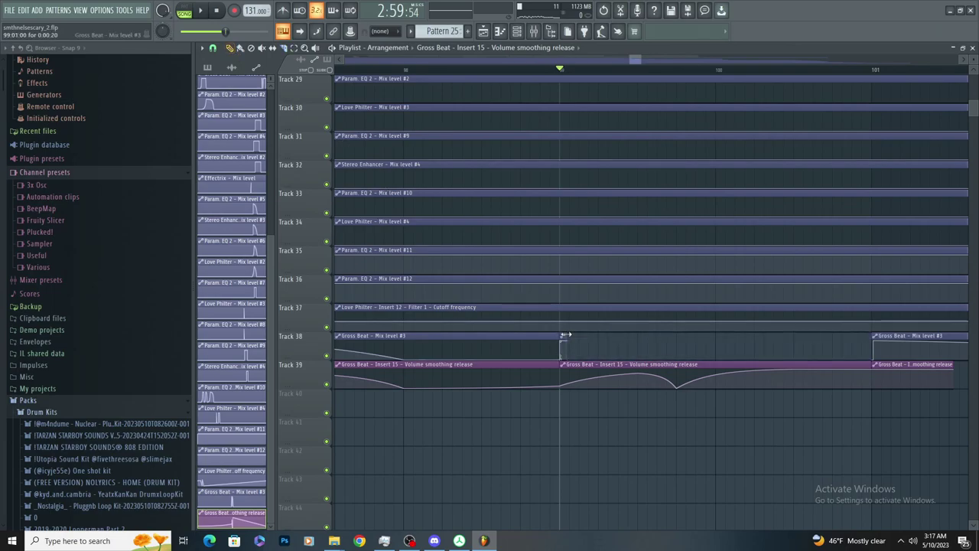
scroll(867, 331, "up", 4)
left_click(835, 327, "ctrl")
left_click_drag(809, 335, 826, 335)
scroll(740, 432, "down", 1)
scroll(688, 391, "down", 4)
scroll(684, 387, "up", 2)
right_click(678, 339)
left_click(658, 337)
left_click(676, 337)
scroll(667, 349, "down", 2)
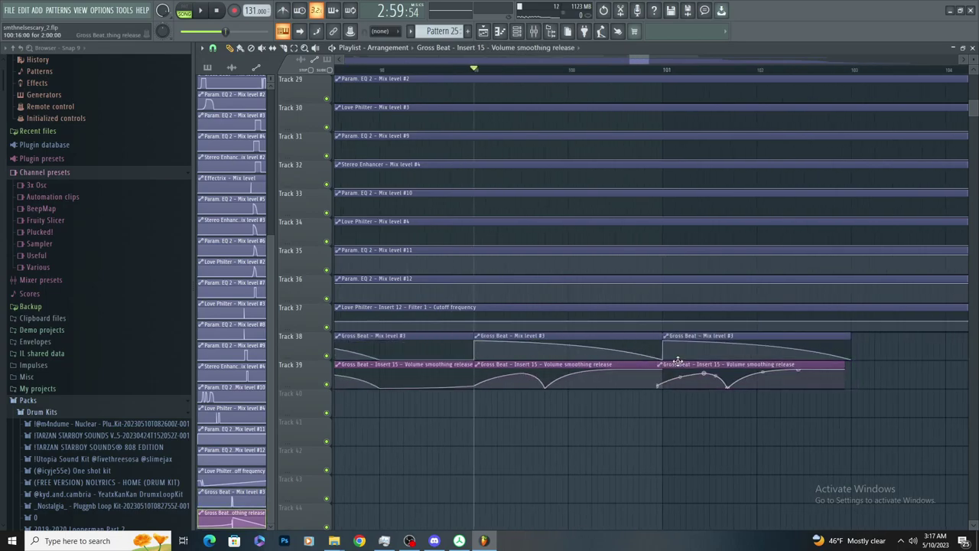
Duplicate the two-bar Gross Beat clips on Tracks 38 and 39 from bar 101 to bar 103 and undo the extra paste
scroll(491, 252, "down", 2)
left_click_drag(675, 444, 629, 376)
left_click_drag(738, 416, 656, 348)
scroll(768, 366, "up", 2)
key("ctrl+b")
key("space")
scroll(719, 394, "down", 2)
scroll(548, 428, "up", 4)
scroll(547, 426, "down", 4)
left_click_drag(513, 354, 558, 360)
scroll(601, 369, "up", 3)
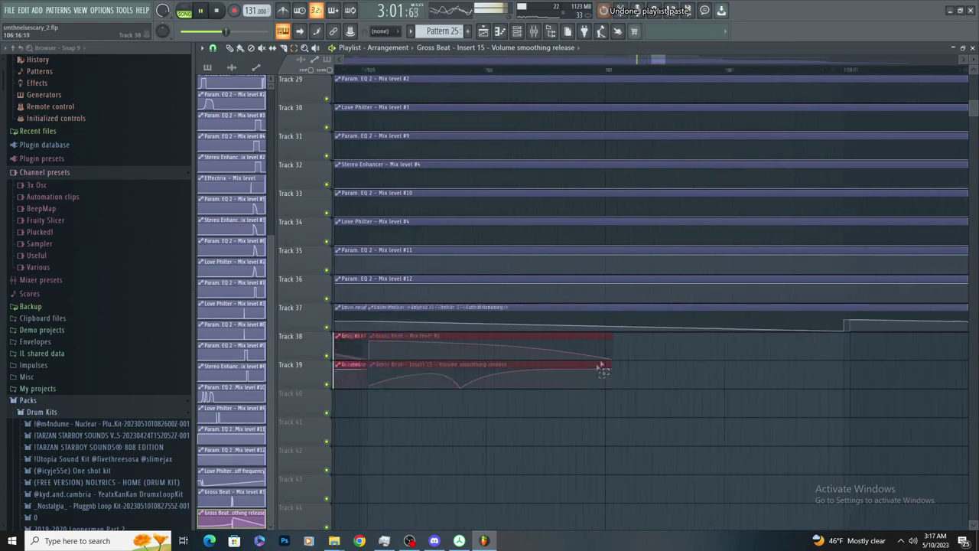
scroll(569, 386, "down", 3)
key("ctrl+z")
Select the repeated Gross Beat clips on Tracks 38 and 39 and duplicate them so the automation runs to bar 109
left_click_drag(558, 404, 395, 354)
scroll(557, 354, "up", 3)
key("ctrl+b")
scroll(532, 405, "down", 3)
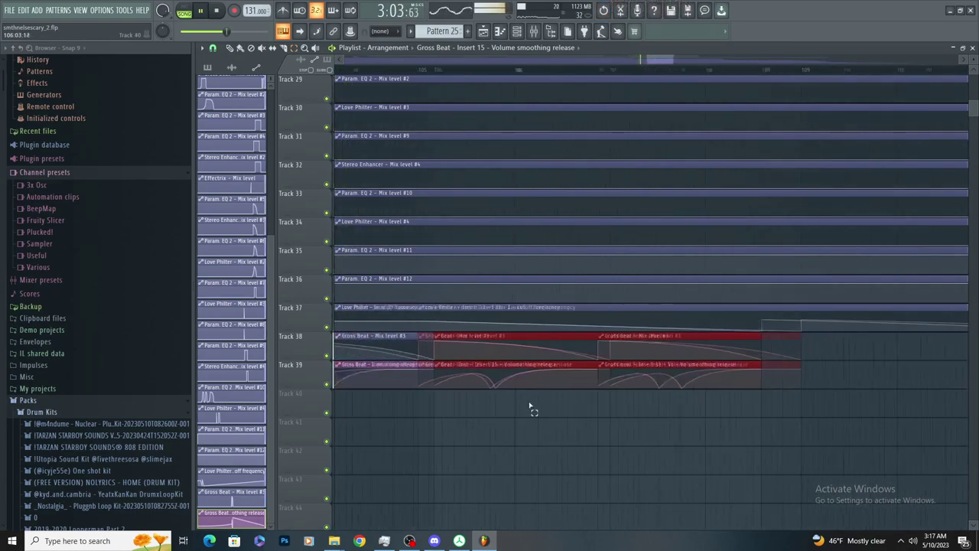
left_click(535, 411)
scroll(536, 413, "down", 3)
scroll(463, 336, "up", 2)
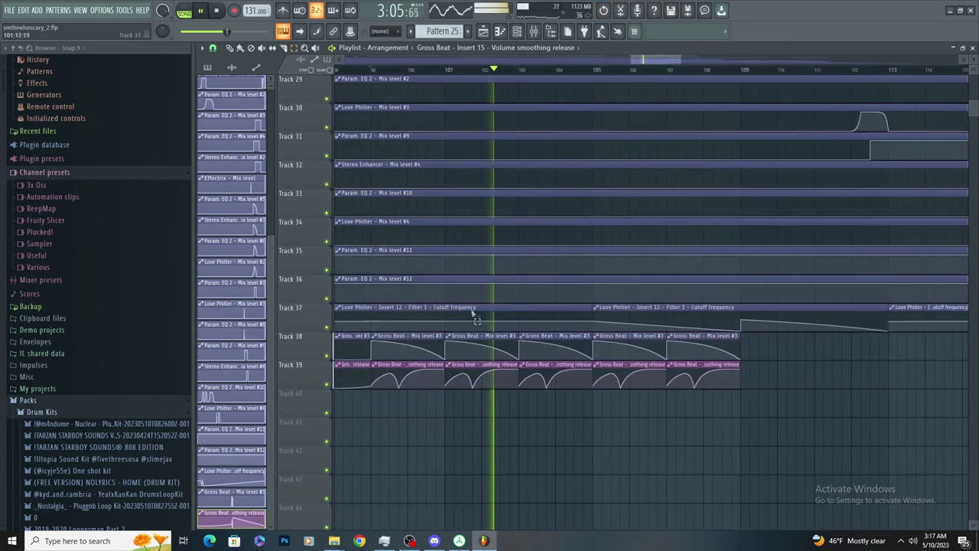
Play the arrangement from bar 97 and check the pattern clips on the upper tracks against the new automation
scroll(562, 214, "up", 4)
scroll(572, 174, "up", 3)
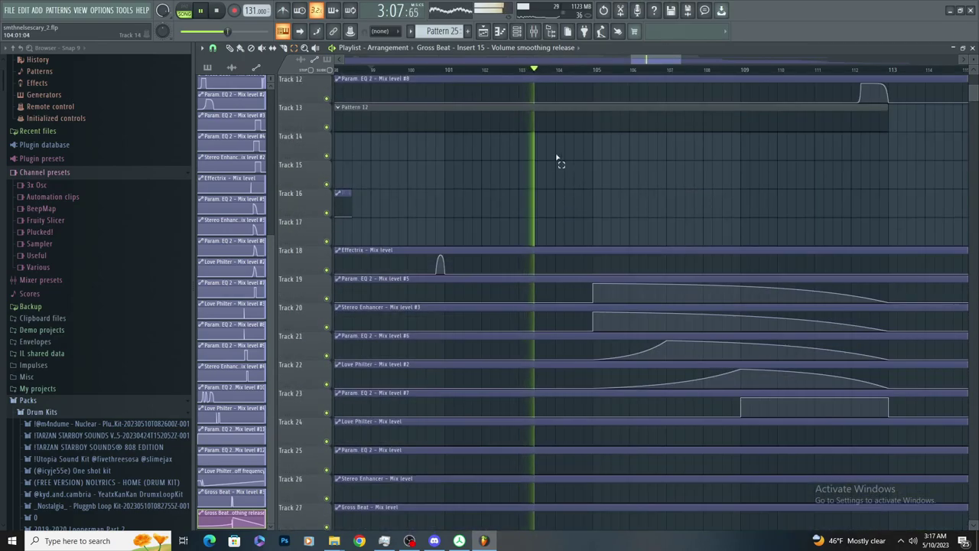
scroll(556, 162, "up", 3)
scroll(553, 202, "down", 2)
left_click(231, 48)
key("space")
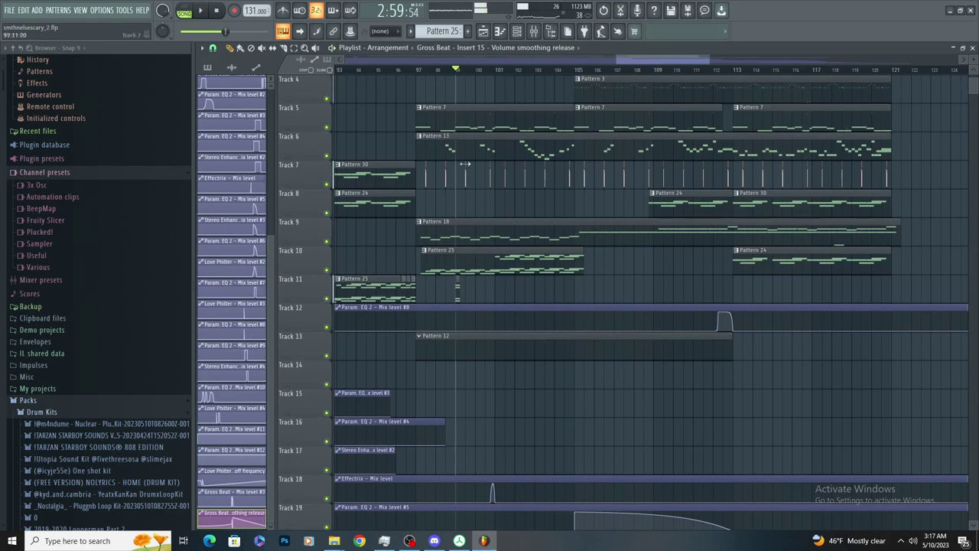
key("space")
scroll(416, 70, "up", 2)
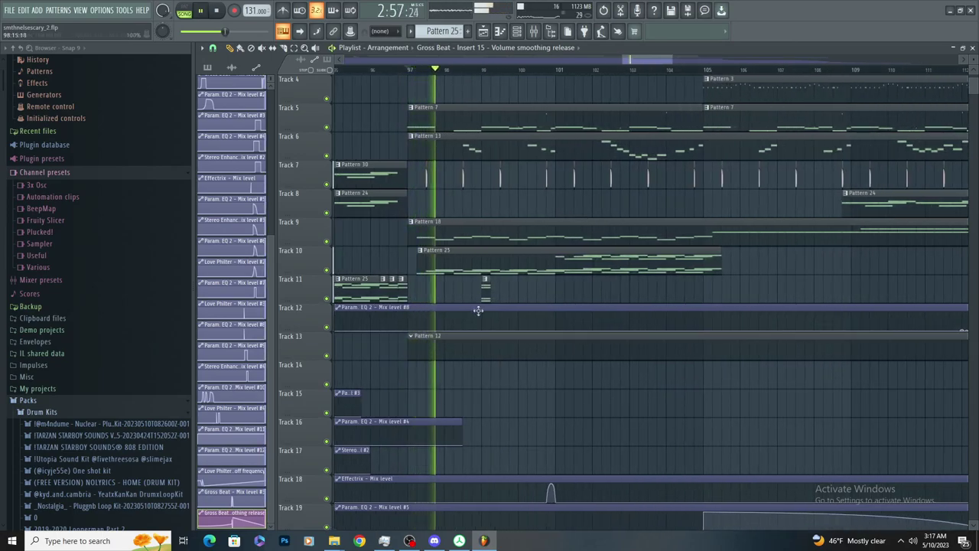
Select all ElectraX #2 notes of Pattern 25 in the piano roll and clone the ElectraX #2 channel
double_click(493, 255)
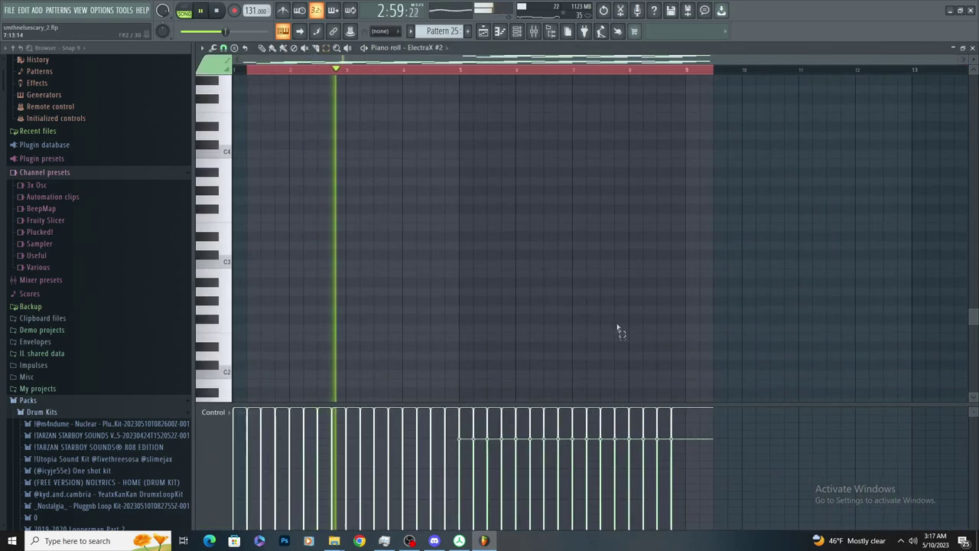
scroll(797, 316, "up", 8)
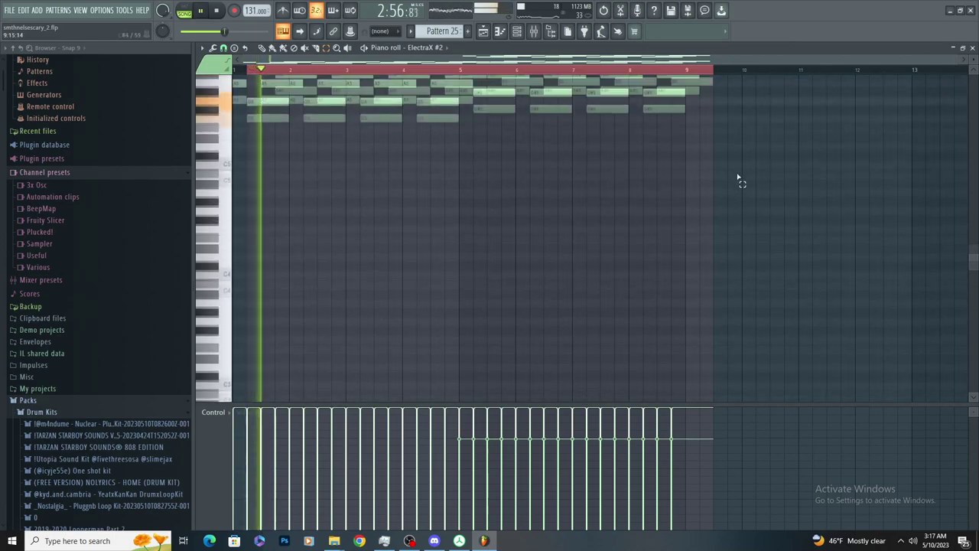
left_click_drag(780, 154, 61, 442)
key("space")
left_click(518, 31)
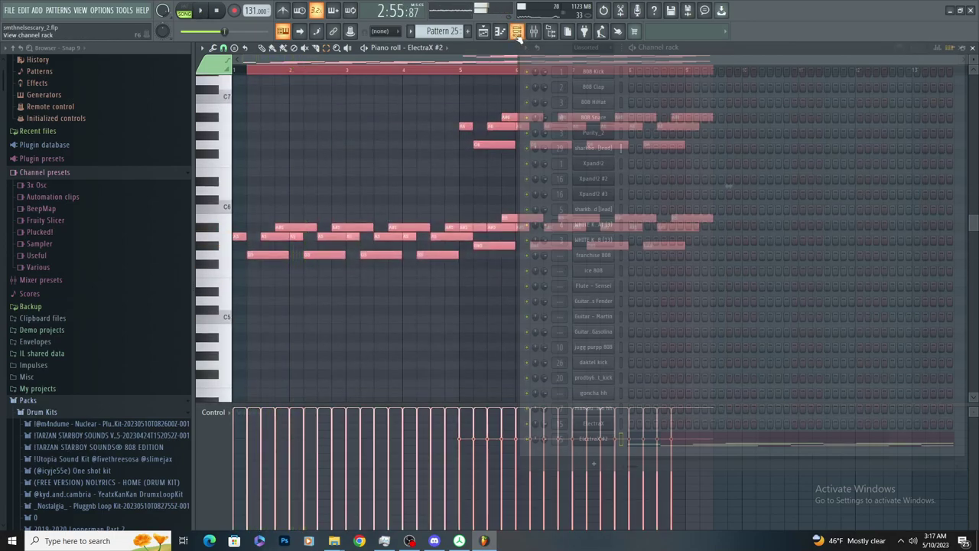
right_click(594, 440)
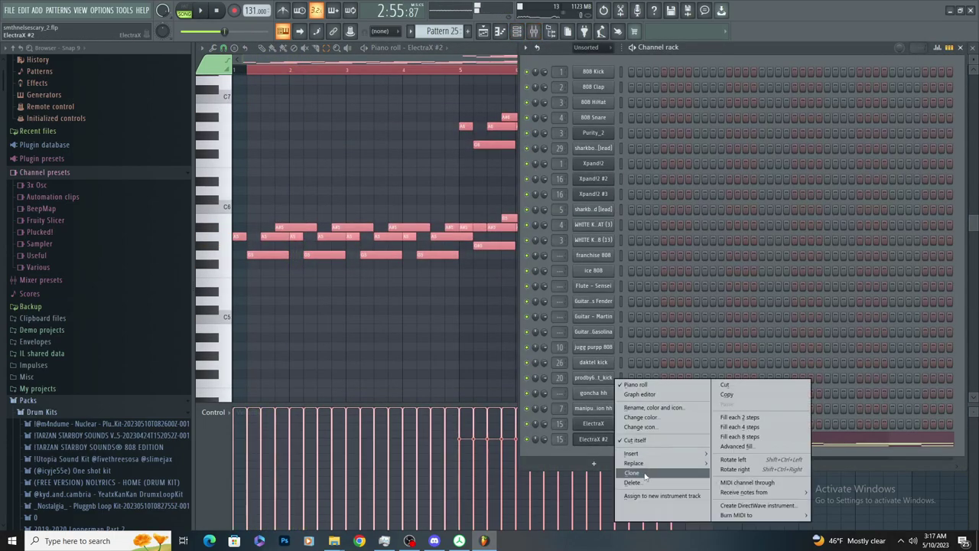
left_click(644, 474)
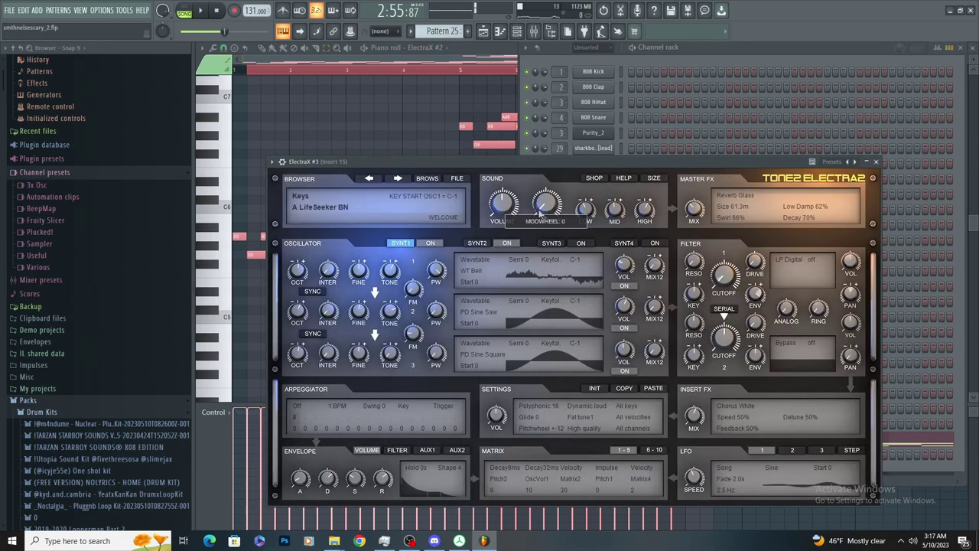
Create a new pattern holding the copied notes and place it near bar 97 on Track 14
left_click(453, 58)
left_click(468, 31)
scroll(444, 30, "down", 2)
left_click(499, 30)
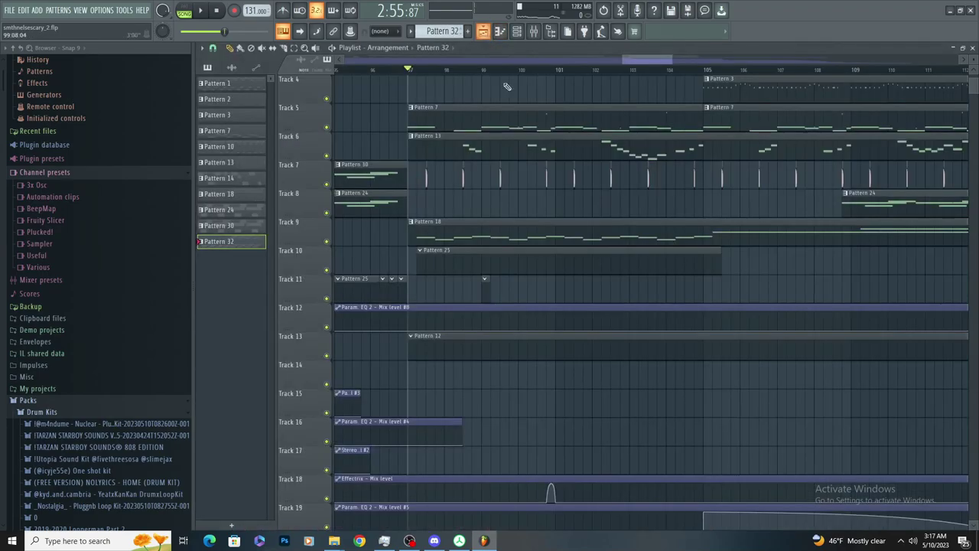
left_click_drag(468, 386, 417, 385)
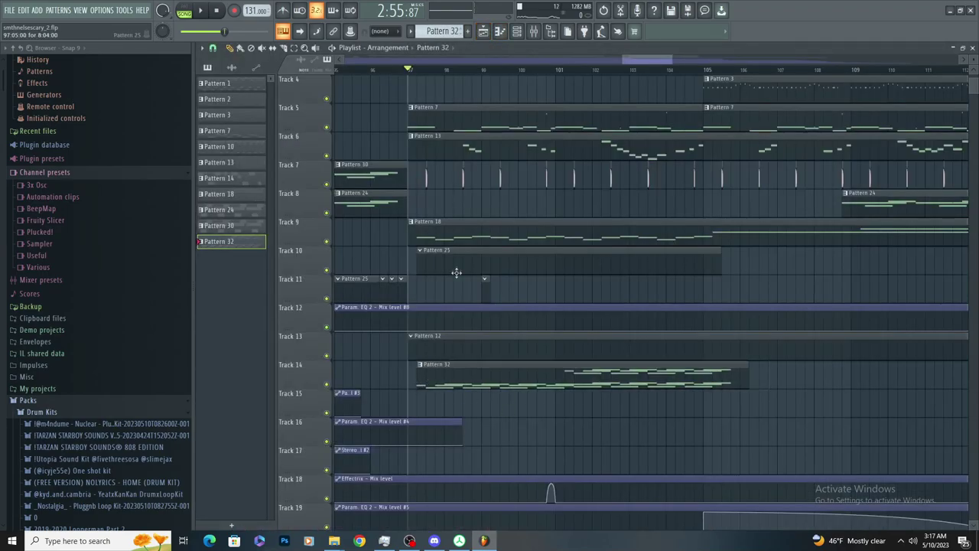
Delete the Pattern 25 clip on Track 10 and trim the Pattern 32 clip on Track 14 to the last four steps of bar 100
right_click(456, 273)
right_click(434, 365)
key("ctrl+z")
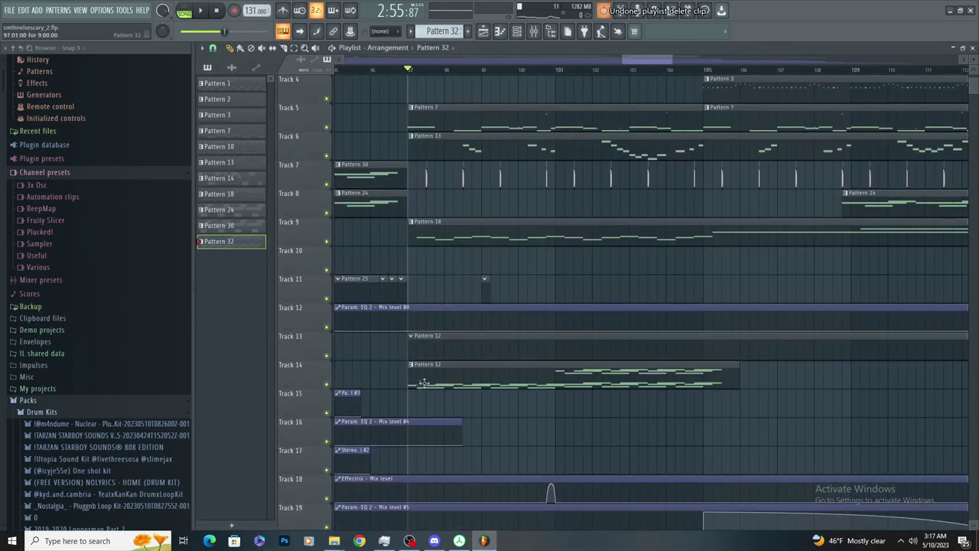
left_click_drag(408, 388, 546, 388)
Audition the change, set the song position to bar 94 and make Pattern 25 from Track 11 the active pattern
key("space")
scroll(561, 408, "down", 3)
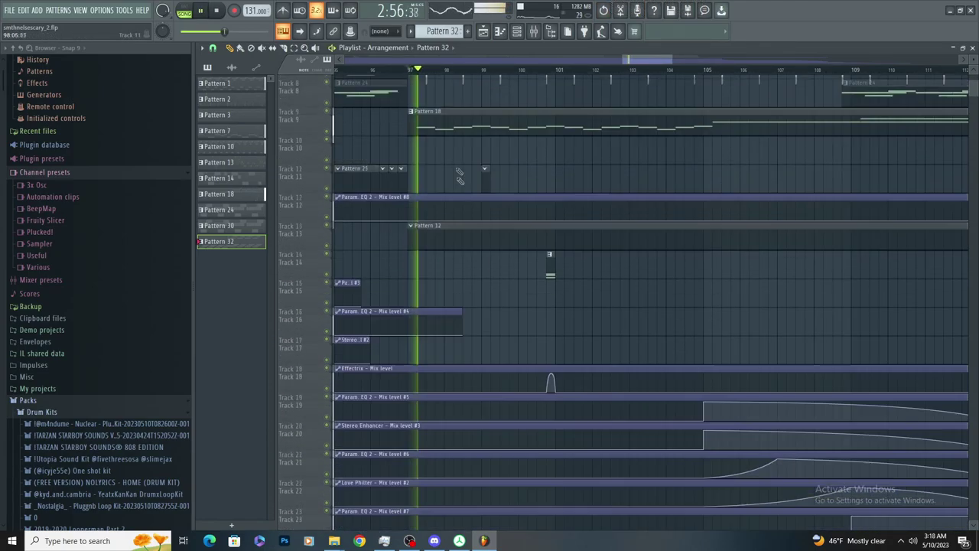
scroll(479, 201, "down", 3)
left_click(424, 69)
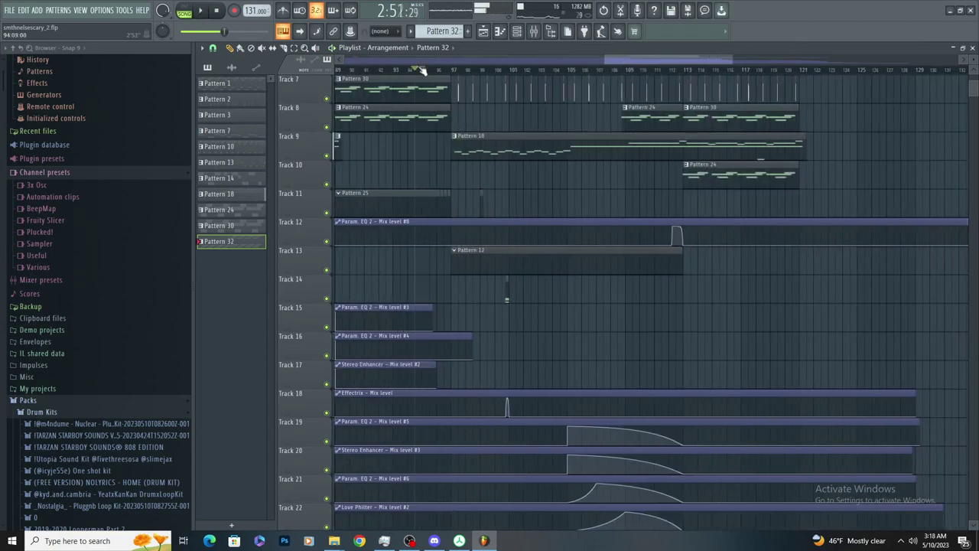
scroll(465, 234, "down", 2)
scroll(439, 214, "up", 1)
left_click(429, 205)
double_click(429, 204)
key("space")
double_click(430, 210)
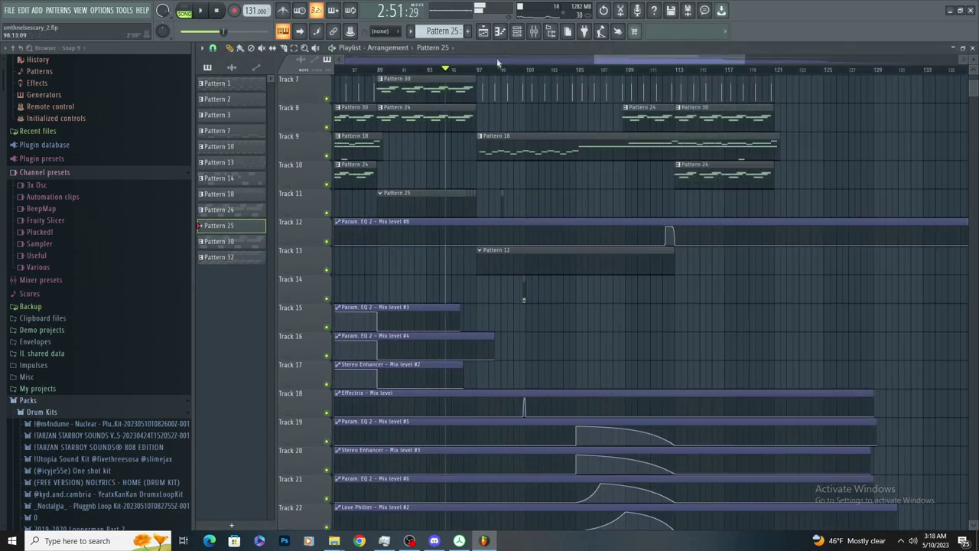
Review the ElectraX #2 notes of Pattern 25 in the piano roll during playback and return to the playlist
left_click(501, 32)
scroll(481, 175, "up", 2)
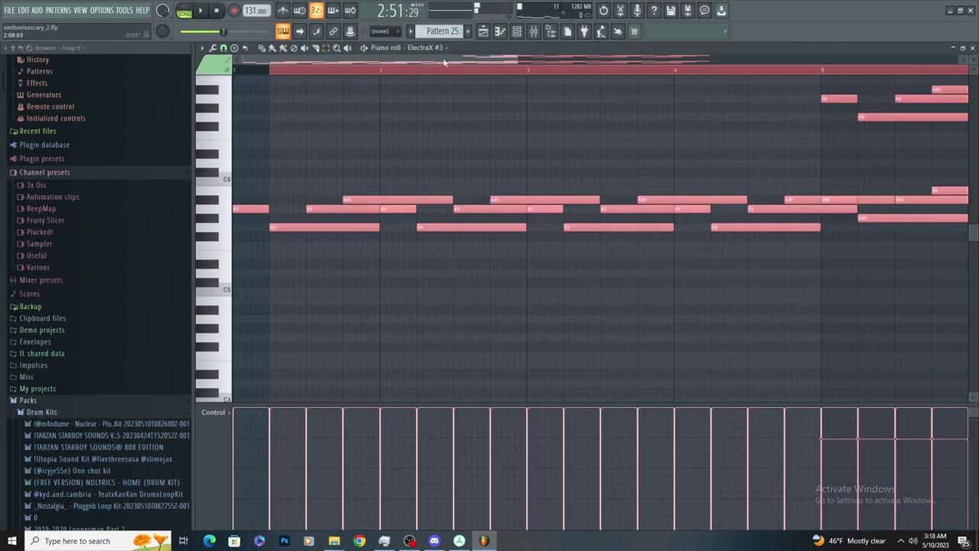
left_click(428, 47)
left_click(600, 55)
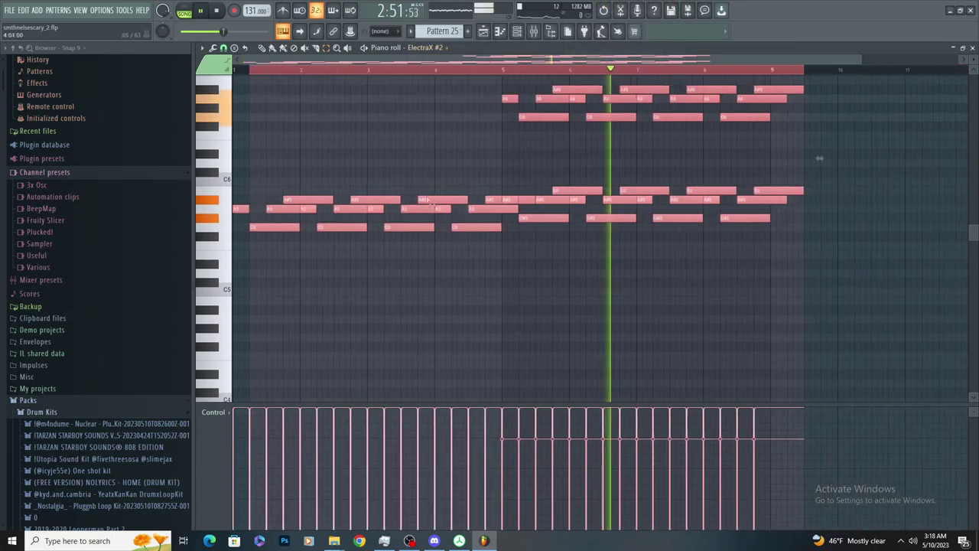
left_click(483, 33)
left_click(483, 35)
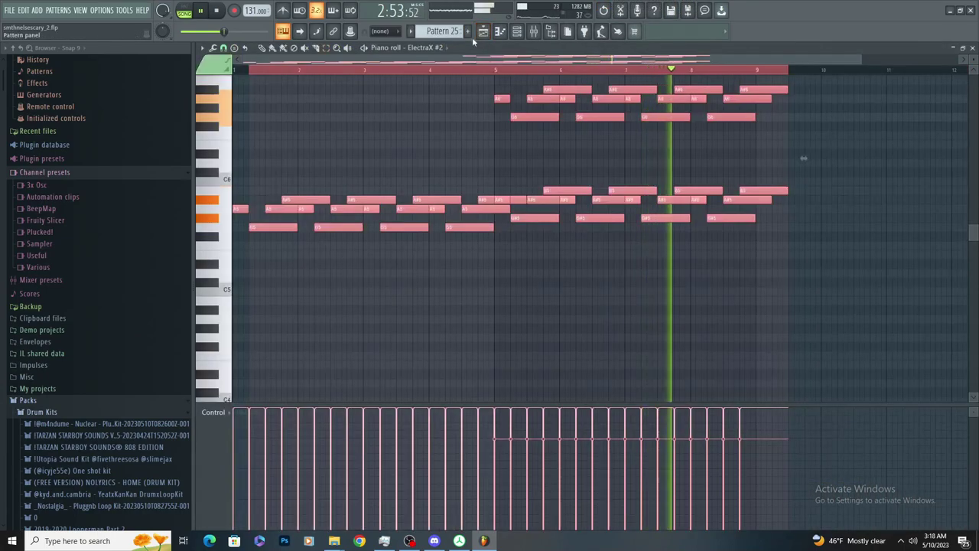
left_click(483, 33)
Check the Insert 15 effects in the mixer and the ElectraX channels in the channel rack during playback
scroll(438, 148, "up", 3)
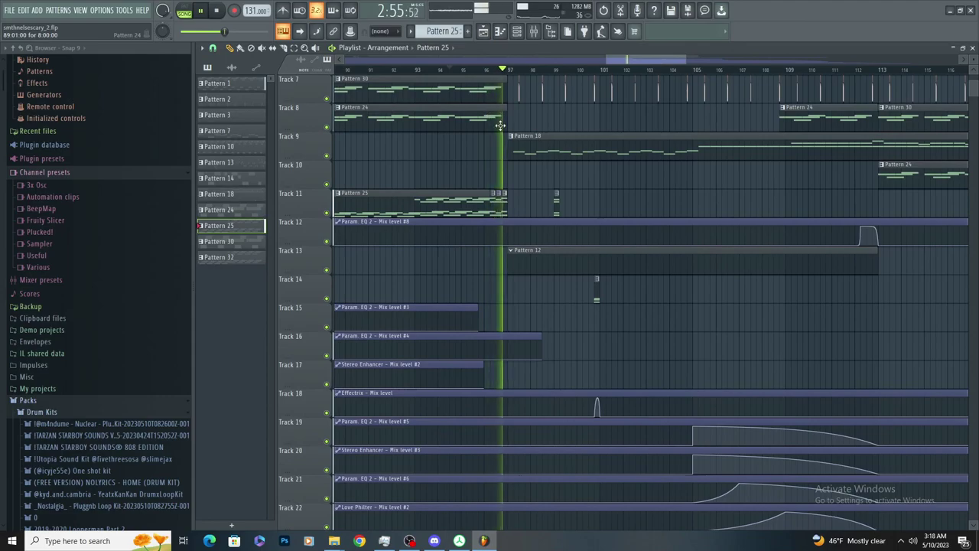
scroll(521, 218, "up", 3)
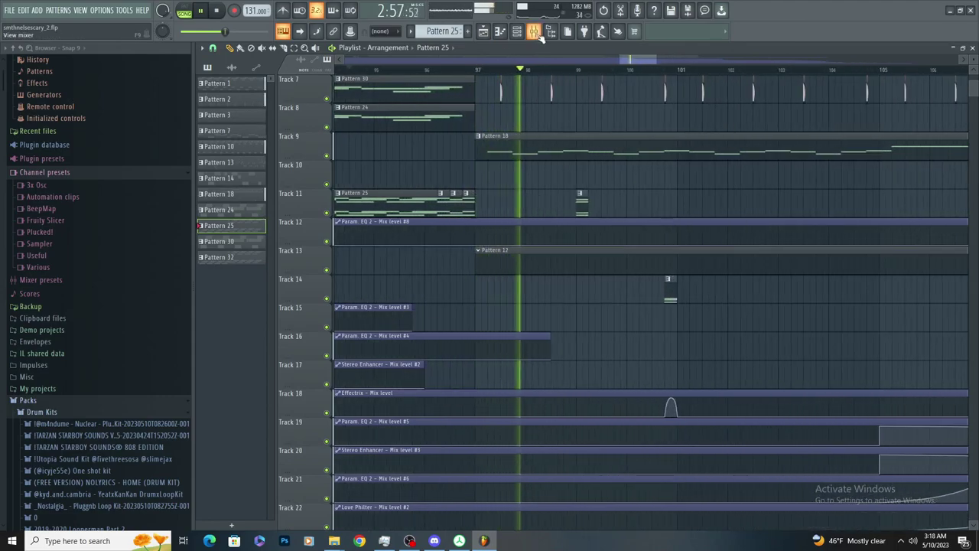
left_click(535, 33)
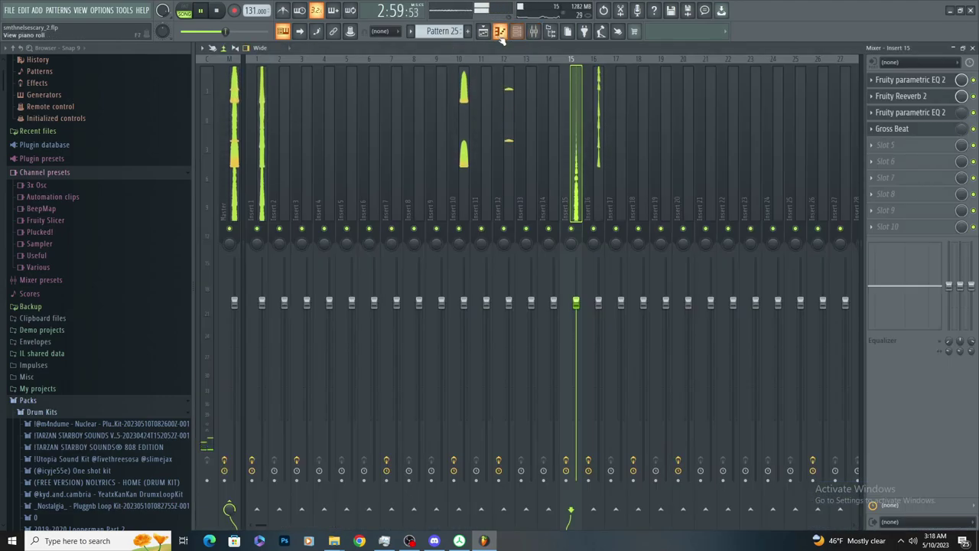
left_click(516, 32)
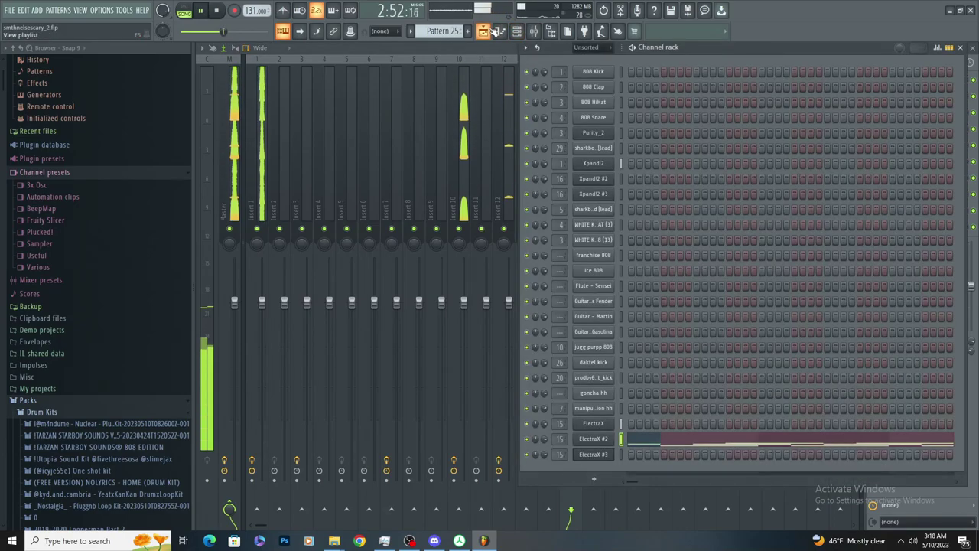
left_click(496, 32)
scroll(541, 155, "down", 1, "ctrl")
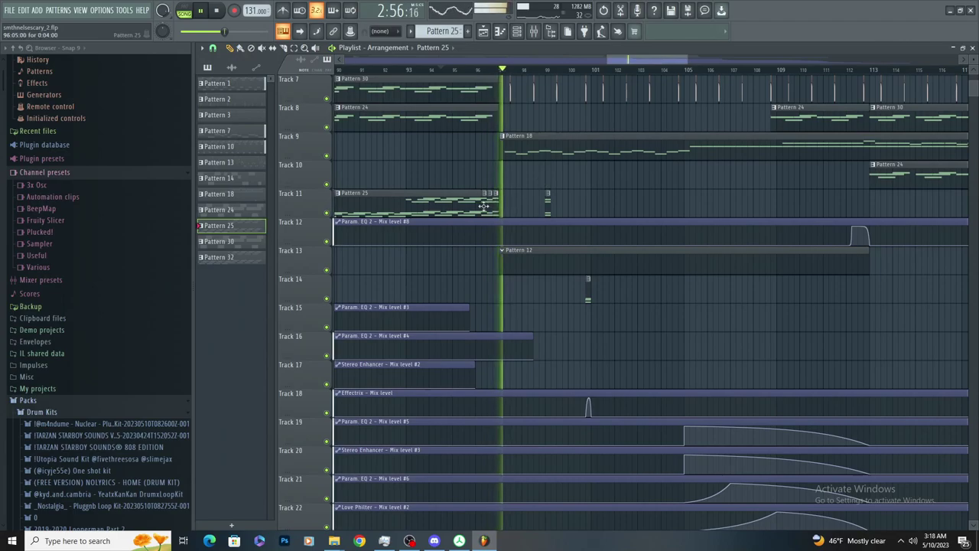
Place a Pattern 25 clip on Track 10 starting at bar 97 and restart playback to hear it
left_click(495, 169)
key("space")
key("space")
right_click(532, 185)
left_click(712, 180)
left_click_drag(711, 179, 525, 175)
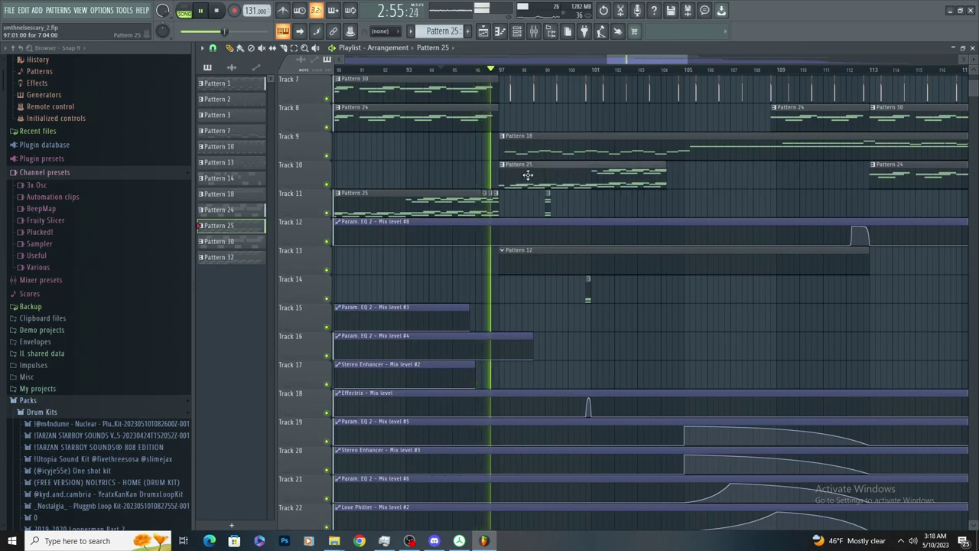
Extend the Pattern 25 clip on Track 10 to end at bar 105 and remove the stray clip placed on Track 11
scroll(597, 159, "up", 3)
left_click_drag(665, 349, 683, 350)
left_click(713, 367)
right_click(714, 369)
scroll(586, 301, "up", 4)
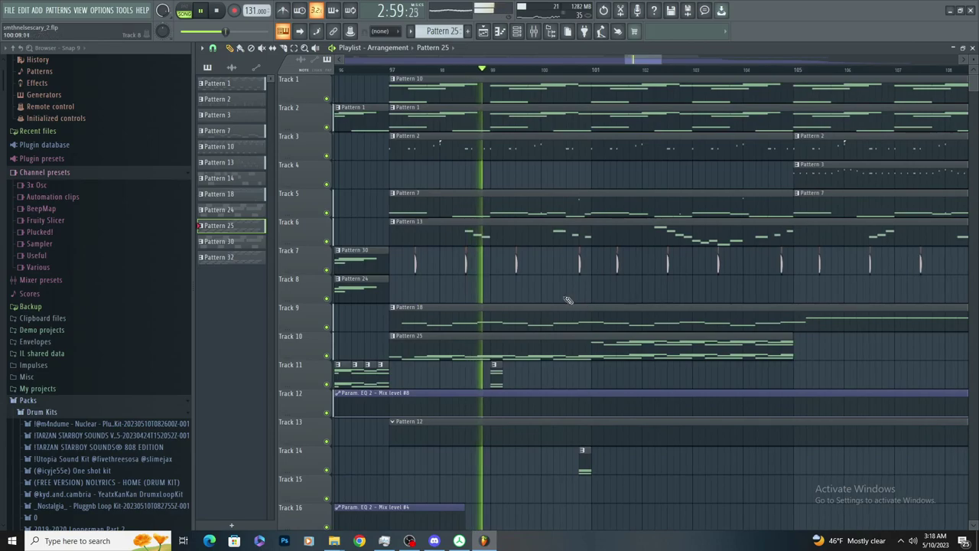
Move all Pattern 25 notes from the ElectraX #2 channel to the ElectraX #3 channel
double_click(500, 368)
key("space")
left_click(446, 49)
left_click(326, 49)
mouse_move(749, 295)
left_mouse_down()
mouse_move(712, 261)
mouse_move(234, 67)
left_mouse_up()
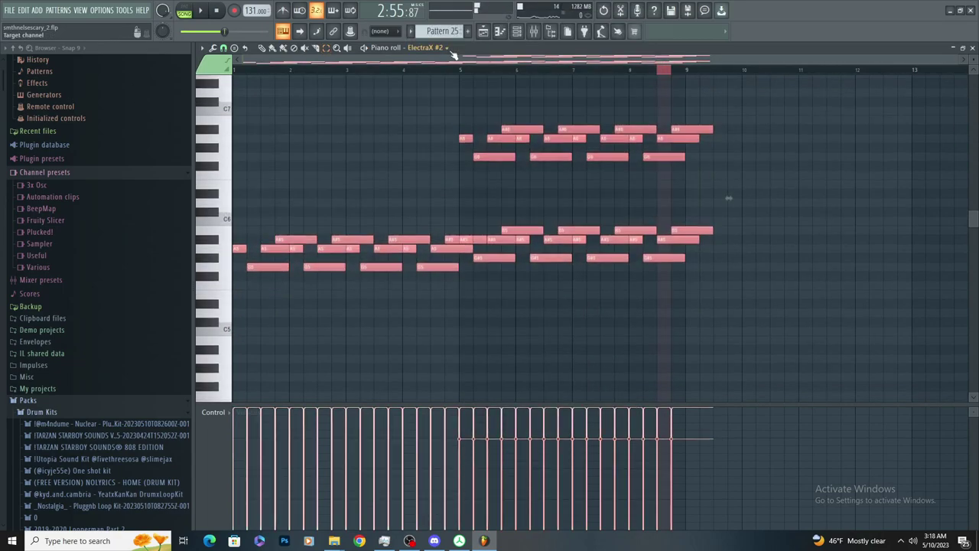
key("ctrl+x")
left_click(450, 49)
left_click(584, 66)
key("ctrl+v")
Play the song and follow the Pattern 25 clip on Track 10 in the playlist
key("space")
left_click(466, 70, "ctrl")
key("F5")
scroll(491, 319, "up", 3)
scroll(509, 376, "up", 3)
scroll(508, 375, "down", 5, "ctrl")
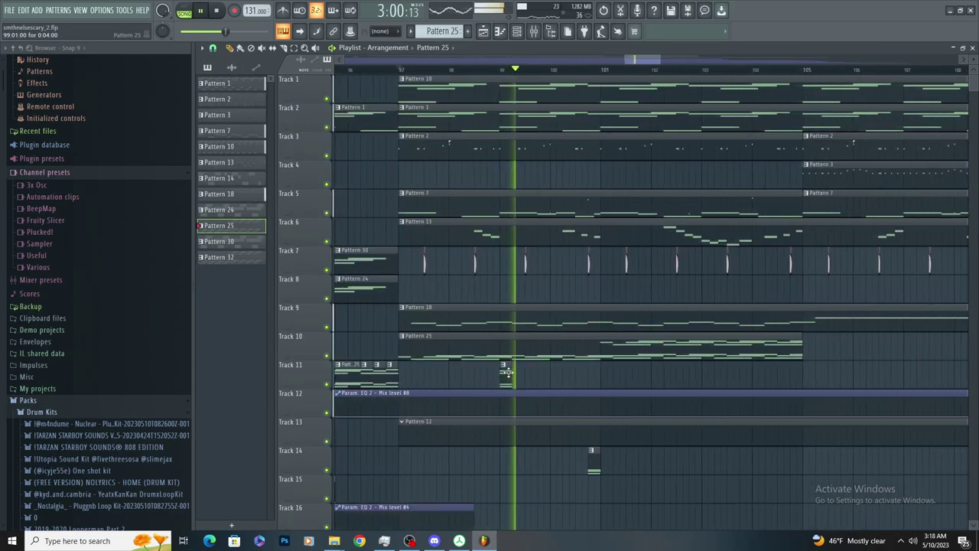
Route the ElectraX #3 channel to mixer Insert 19
left_click(534, 32)
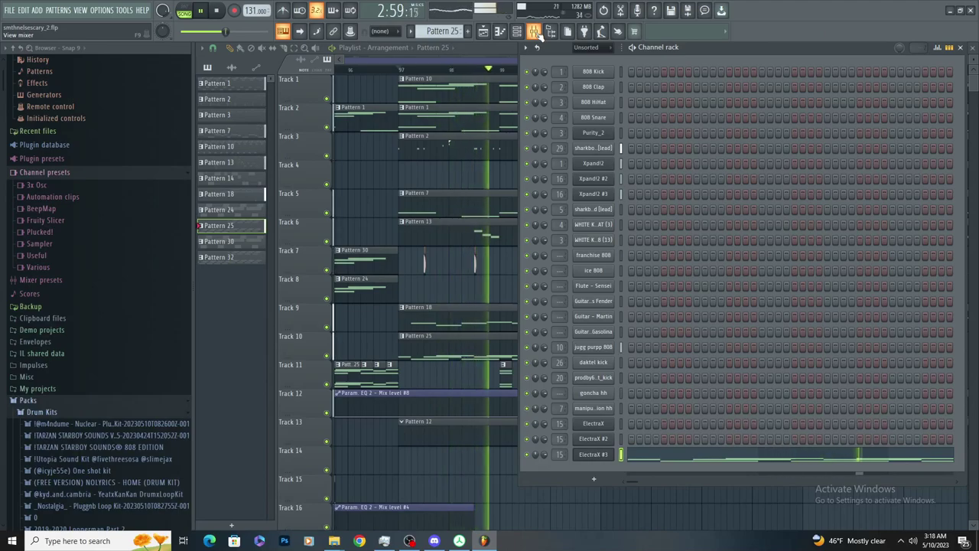
double_click(557, 72)
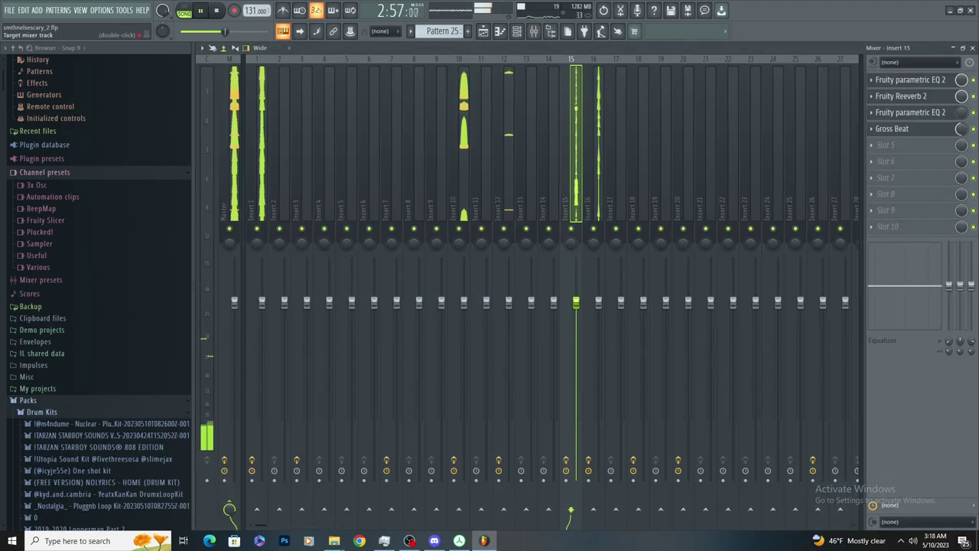
left_click_drag(557, 71, 556, 65)
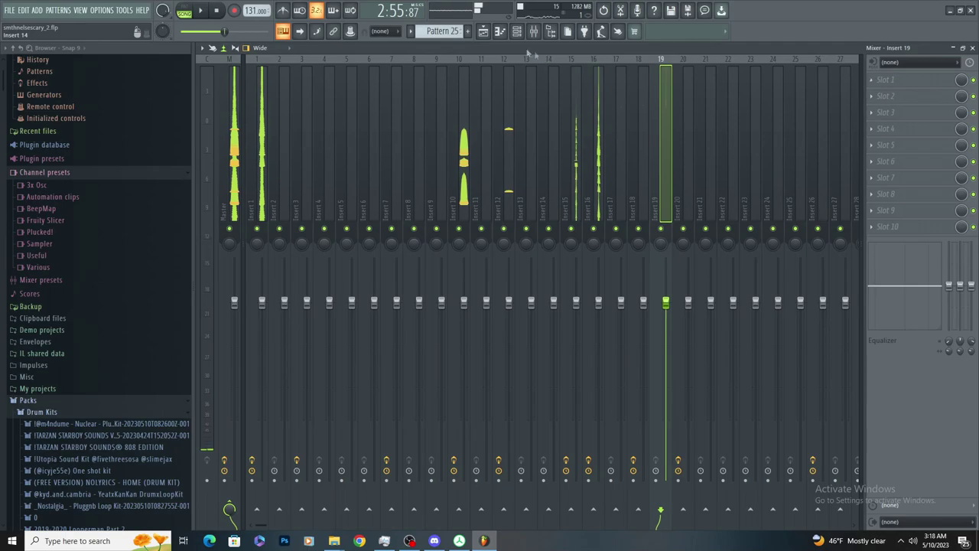
Examine the Gross Beat automation clips on Tracks 38 and 39 of the playlist
left_click(483, 32)
scroll(701, 465, "down", 10)
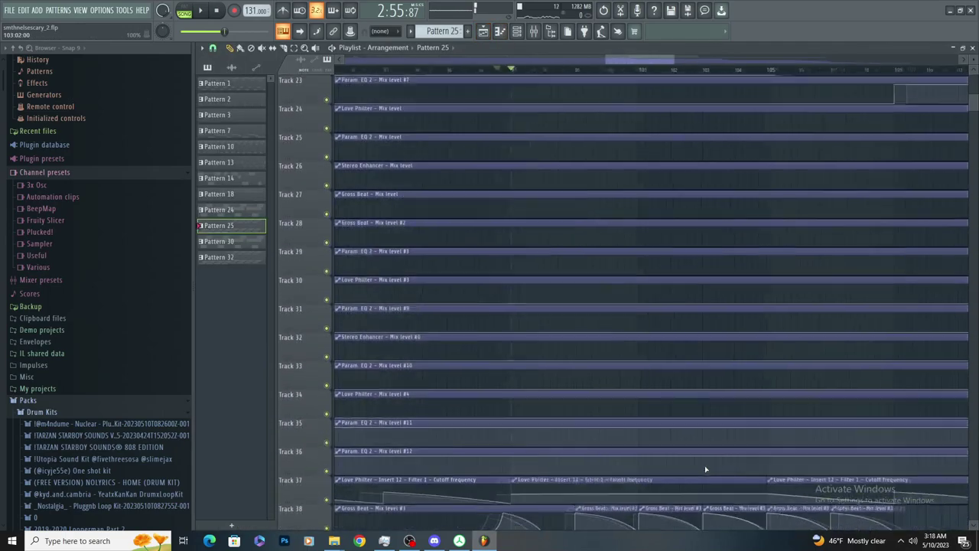
scroll(705, 469, "down", 4)
scroll(663, 460, "up", 3)
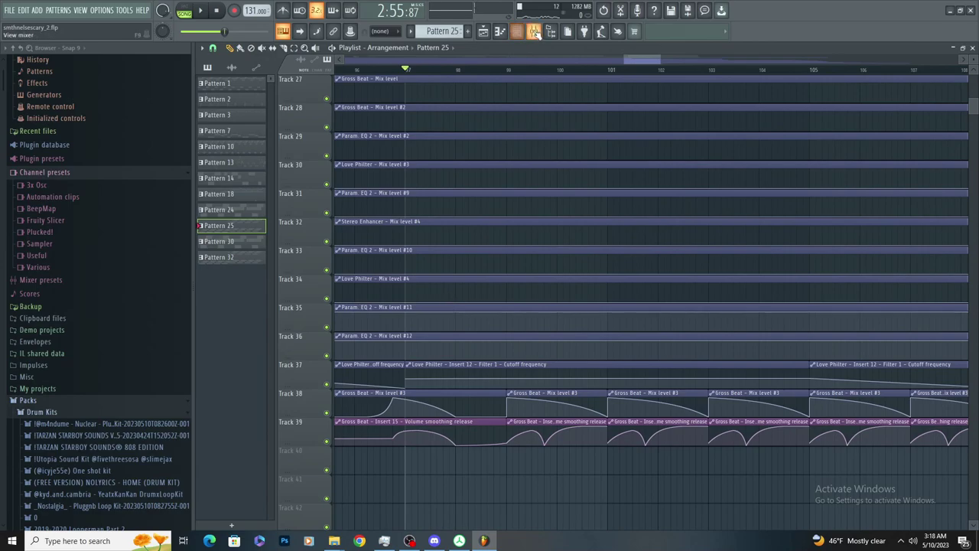
scroll(583, 184, "up", 20)
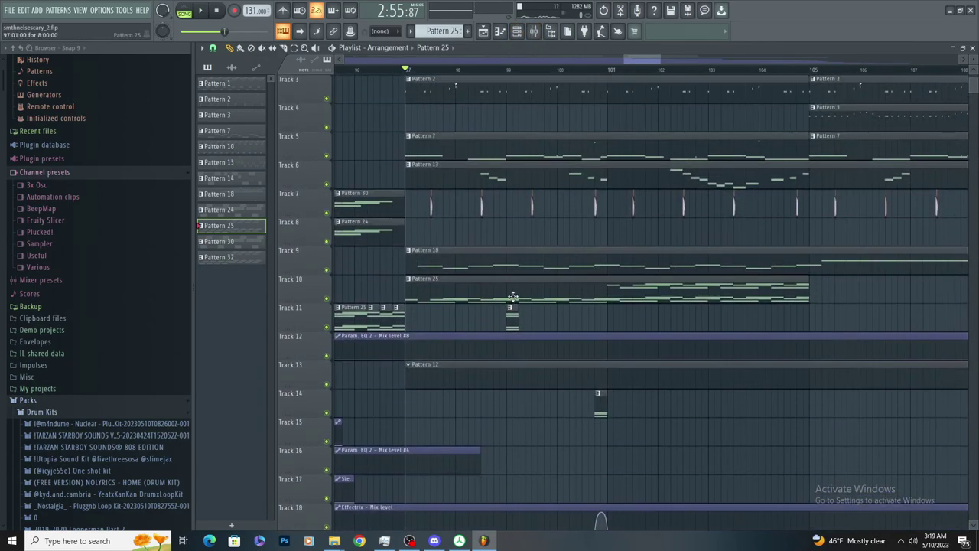
Clone the ElectraX #2 channel, close the clone's plugin window and route ElectraX #3 to mixer Insert 23
double_click(513, 296)
key("ctrl+a")
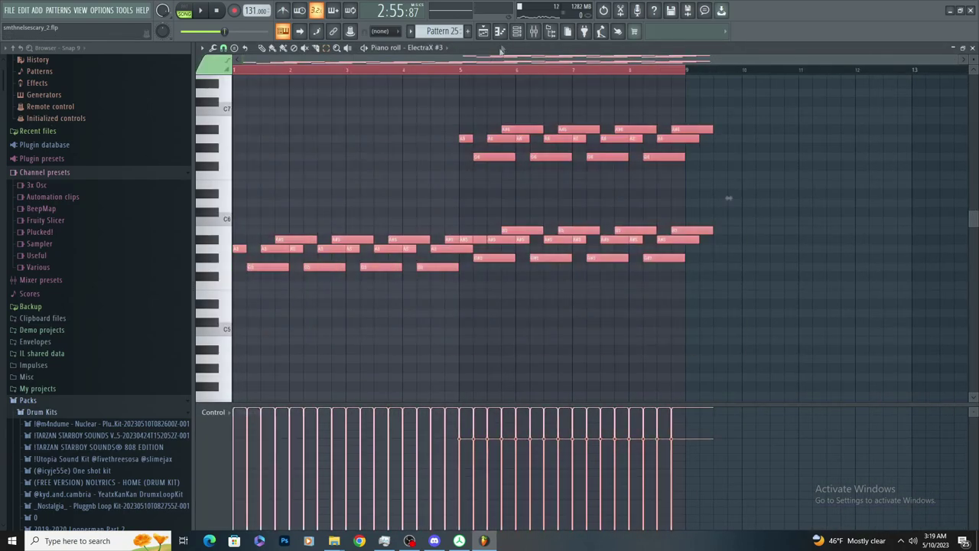
key("F6")
right_click(584, 449)
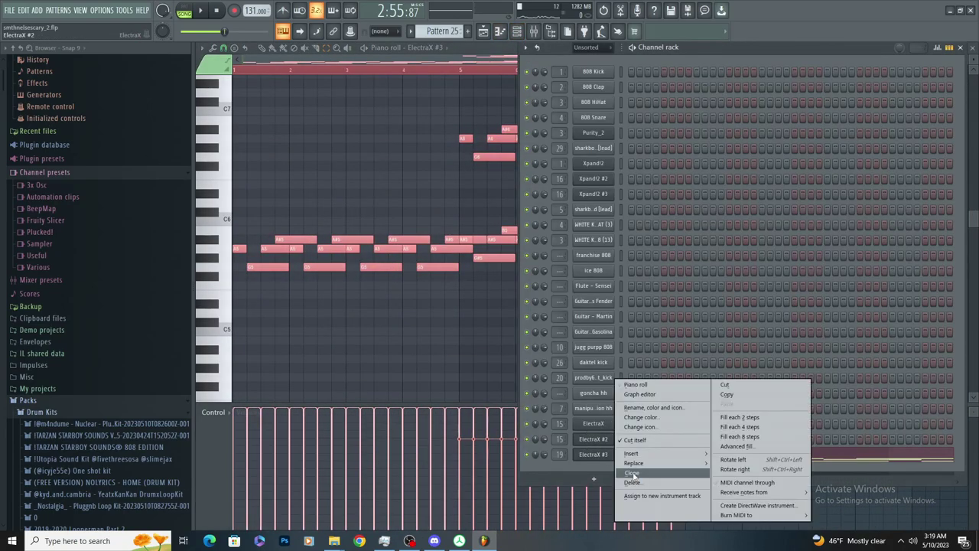
left_click(633, 473)
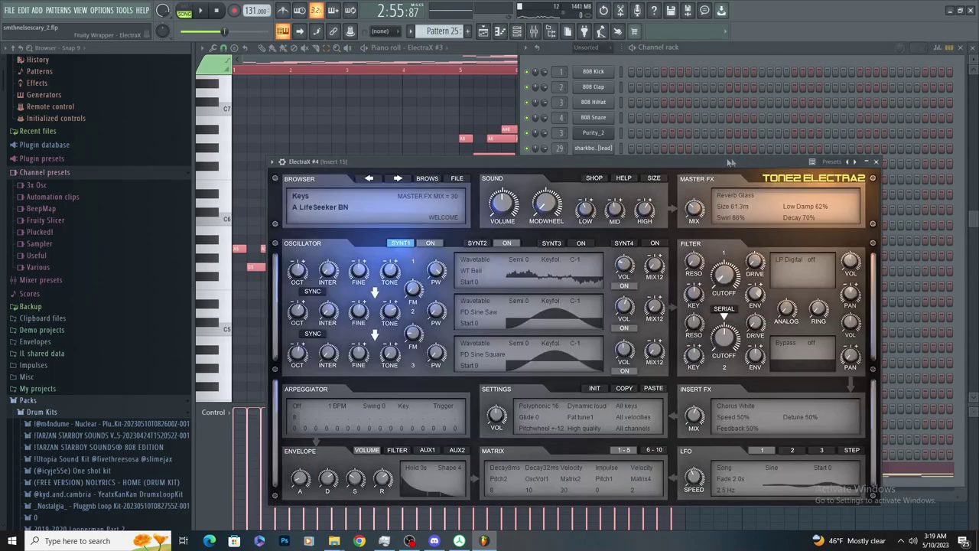
left_click(861, 162)
key("F9")
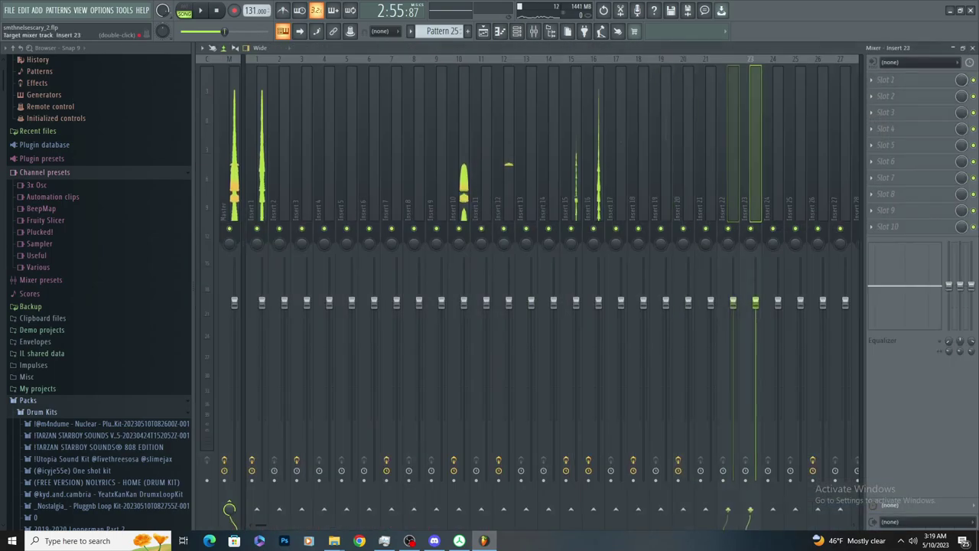
Move all Pattern 25 notes from ElectraX #3 to the cloned ElectraX #4 channel
left_click(484, 32)
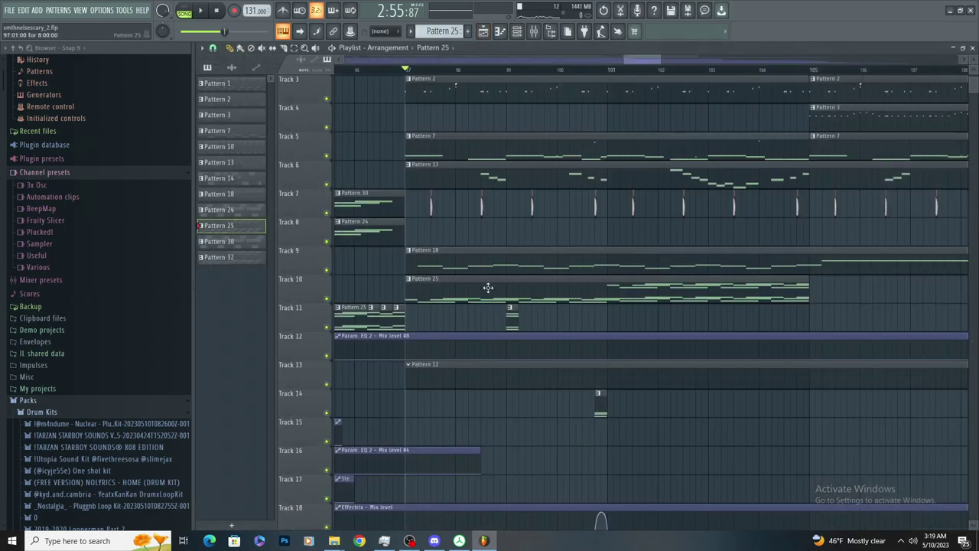
double_click(493, 298)
left_click_drag(789, 335, 235, 82)
left_click(437, 48)
left_click(617, 66)
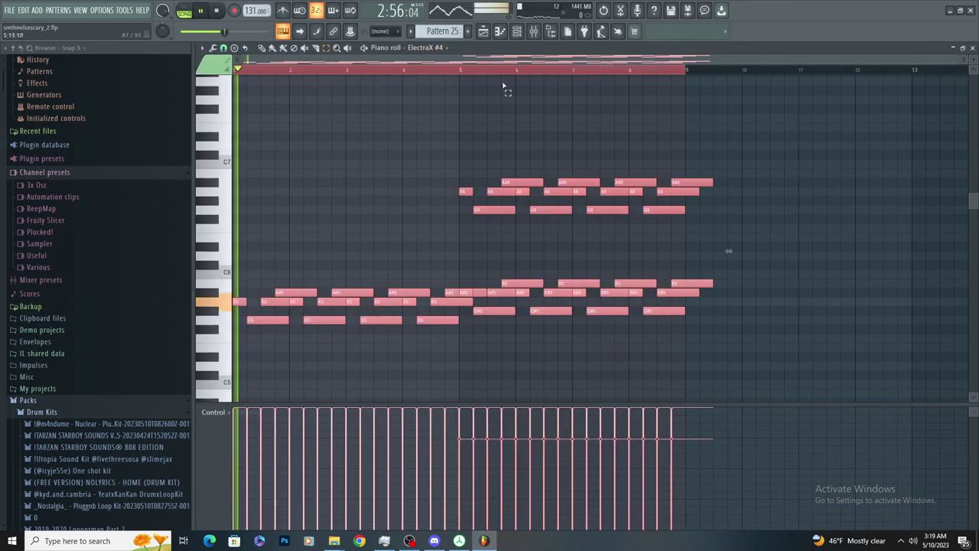
Save the effects chain of mixer Insert 15 as a mixer track state named bruhxxx
left_click(484, 33)
left_click(533, 31)
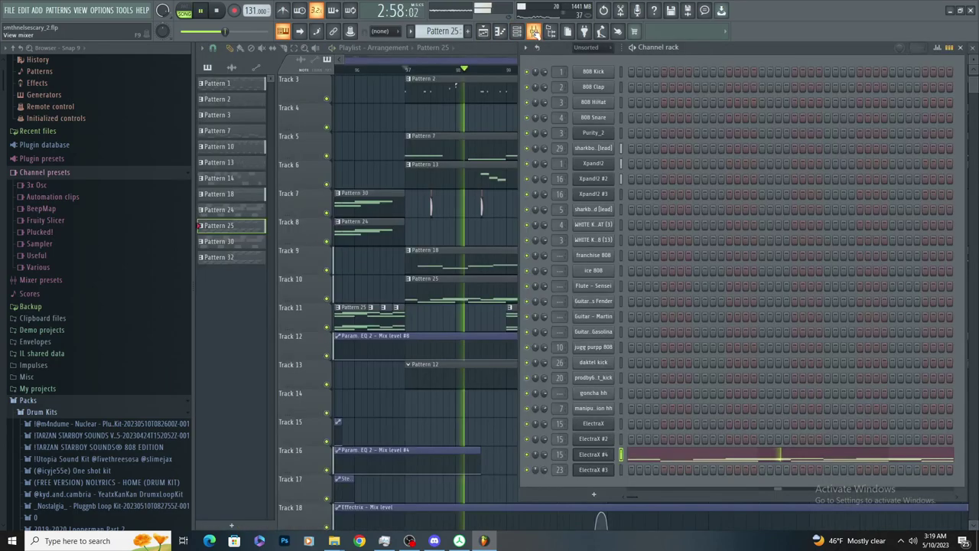
double_click(560, 439)
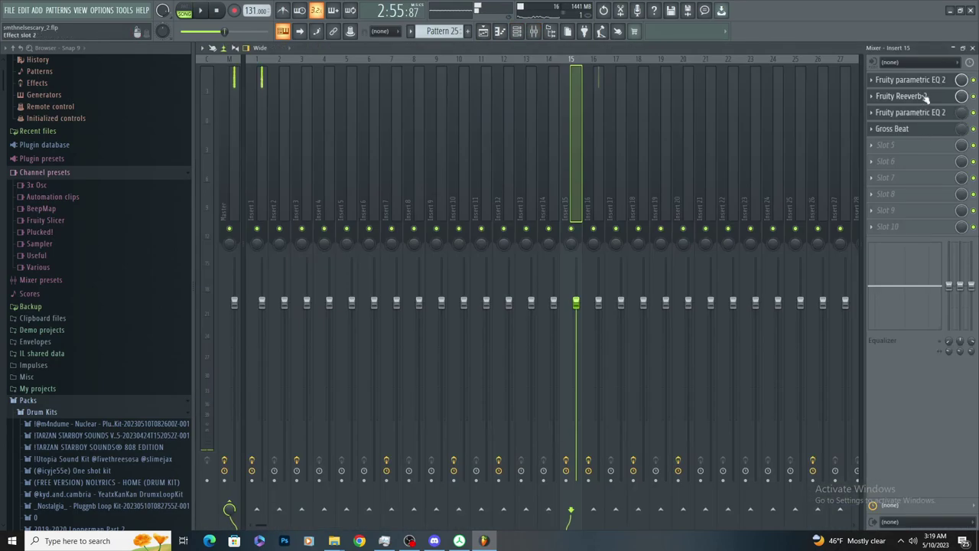
right_click(580, 59)
mouse_move(662, 114)
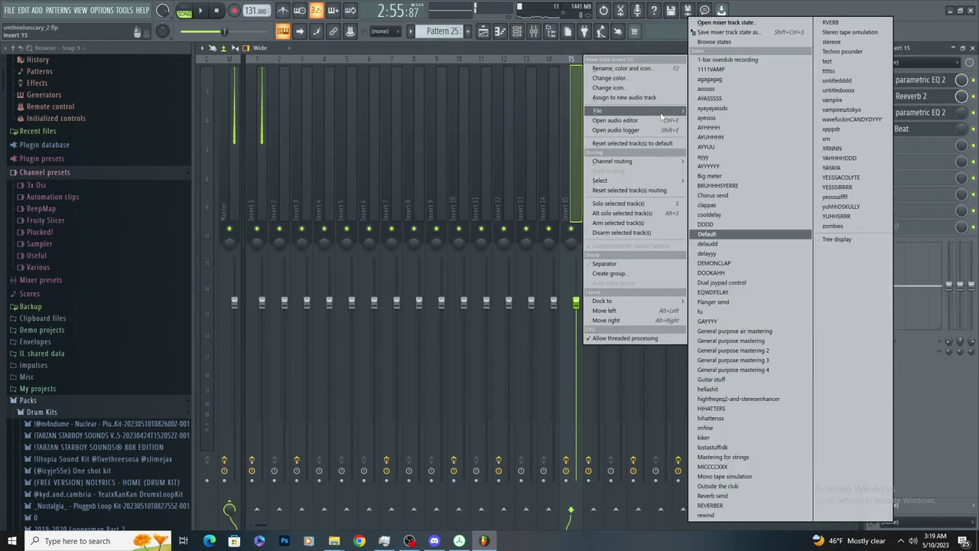
left_click(736, 32)
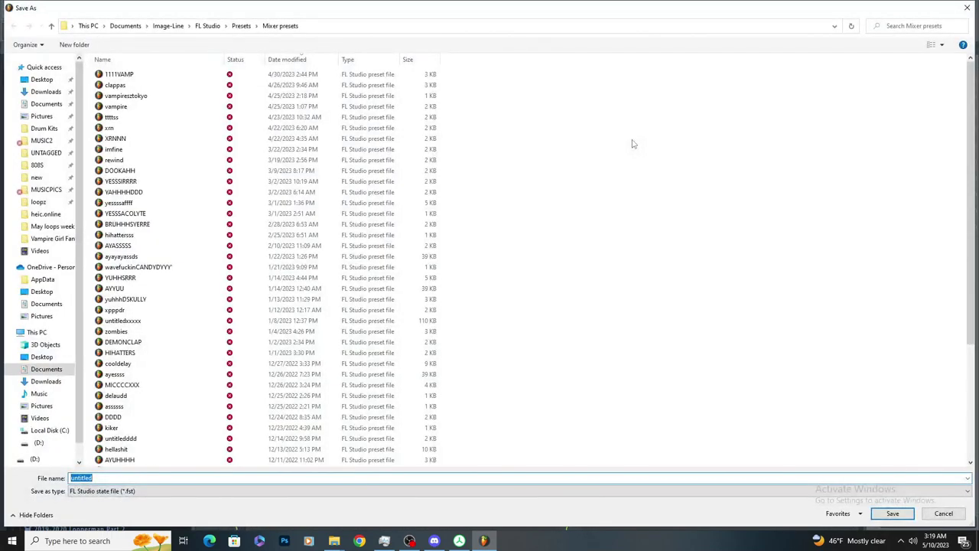
type("bruhxxx")
key("Return")
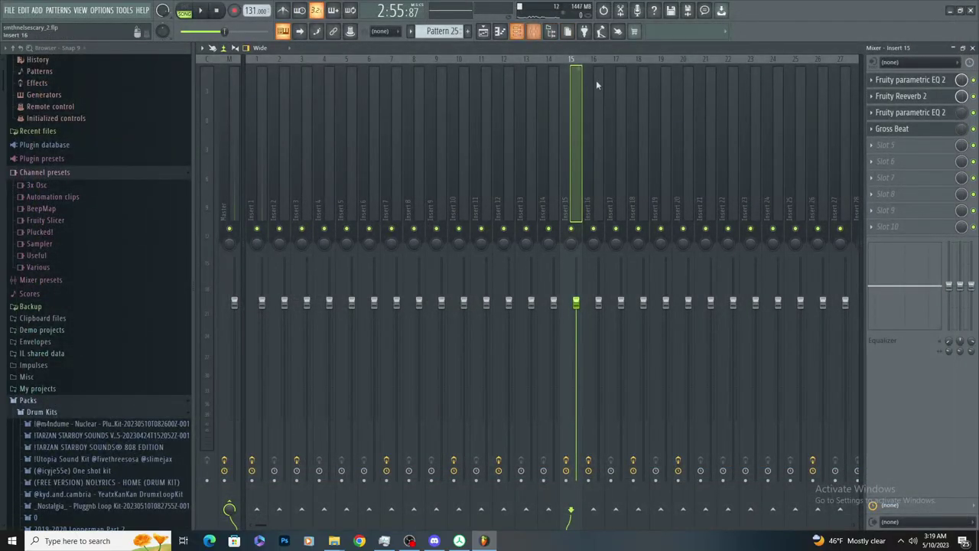
Load the saved bruhxxx mixer track state onto Insert 23
left_click(519, 33)
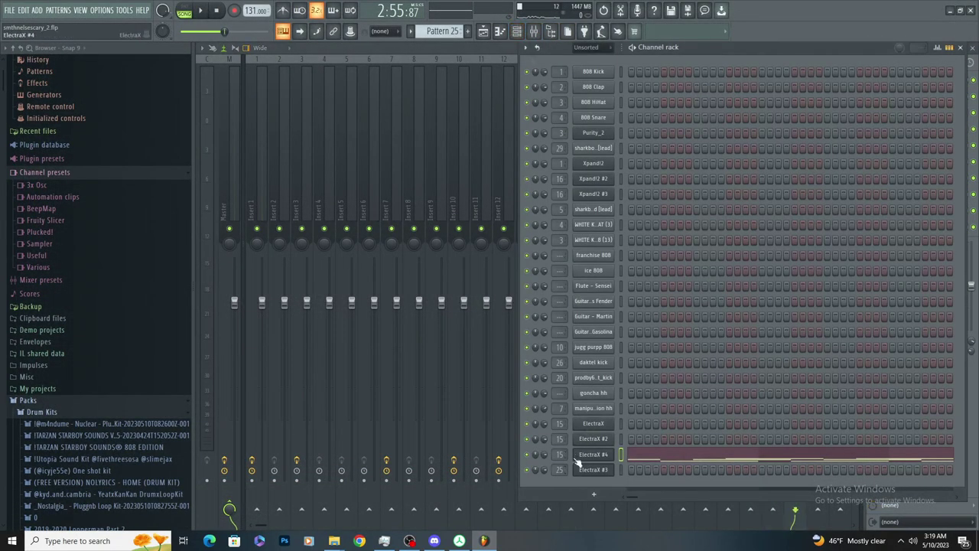
double_click(561, 469)
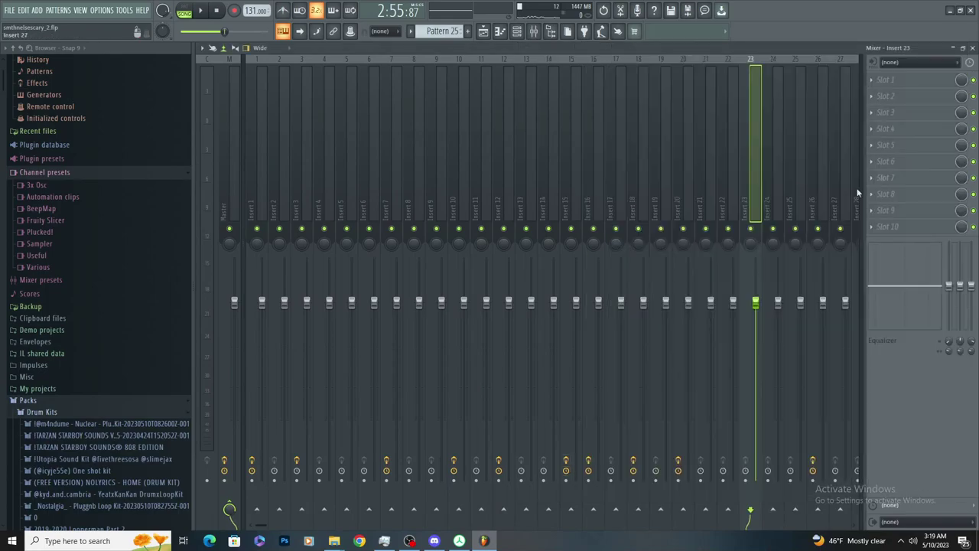
right_click(757, 140)
mouse_move(776, 111)
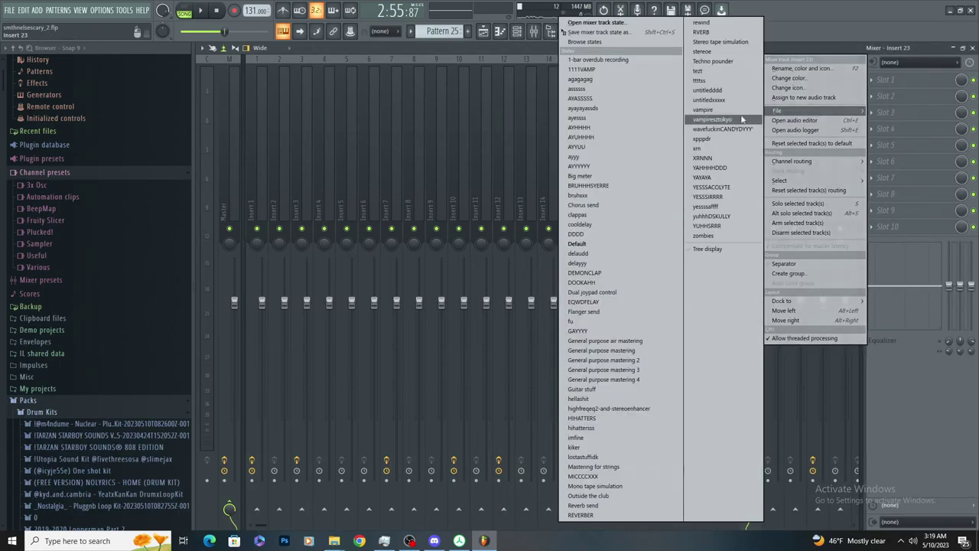
left_click(619, 195)
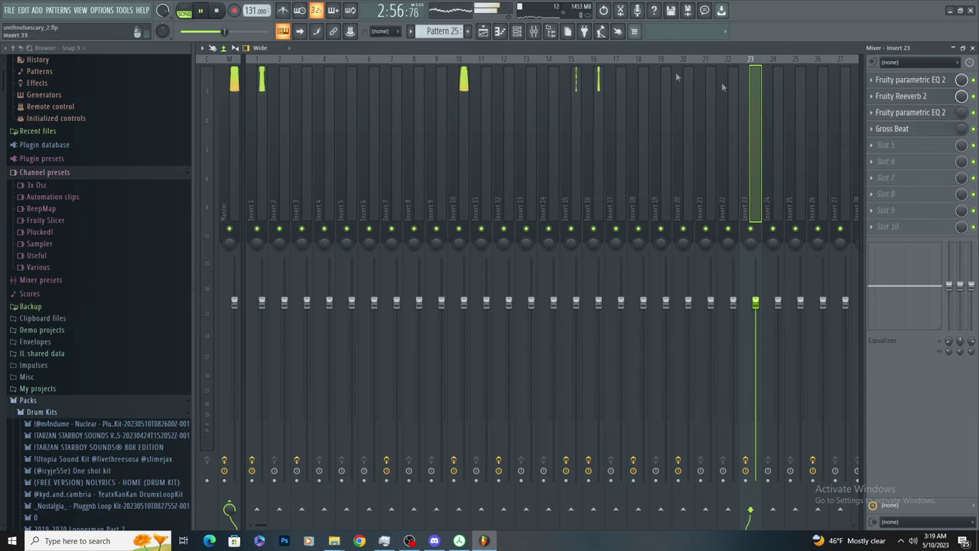
Check the ElectraX #4 notes of Pattern 25 and route the ElectraX #4 channel to mixer Insert 23
left_click(482, 31)
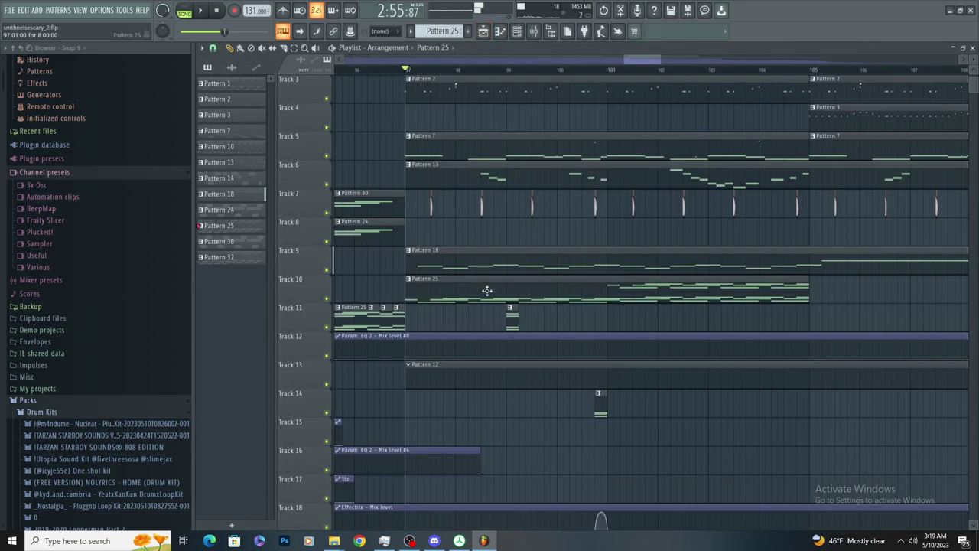
double_click(487, 291)
key("ctrl+a")
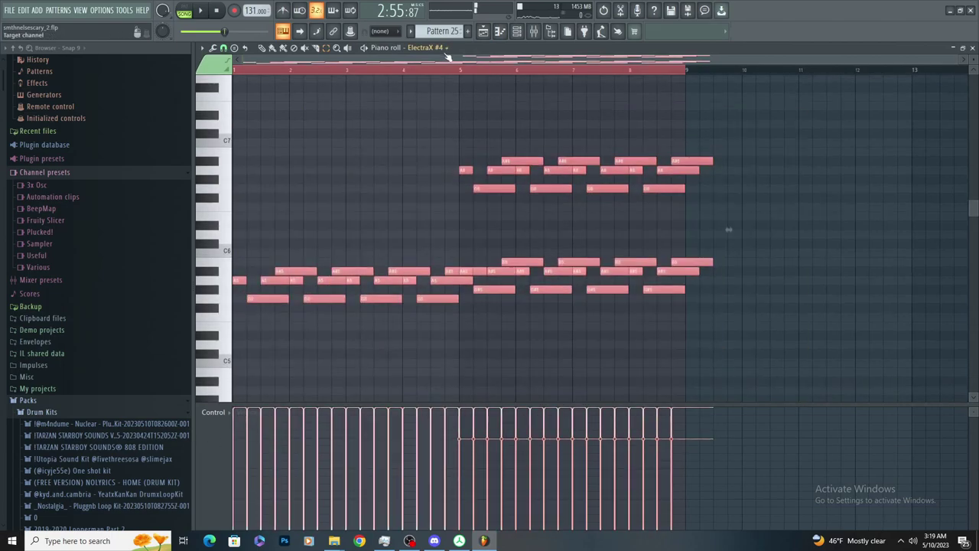
left_click(484, 32)
left_click(522, 32)
left_click(534, 32)
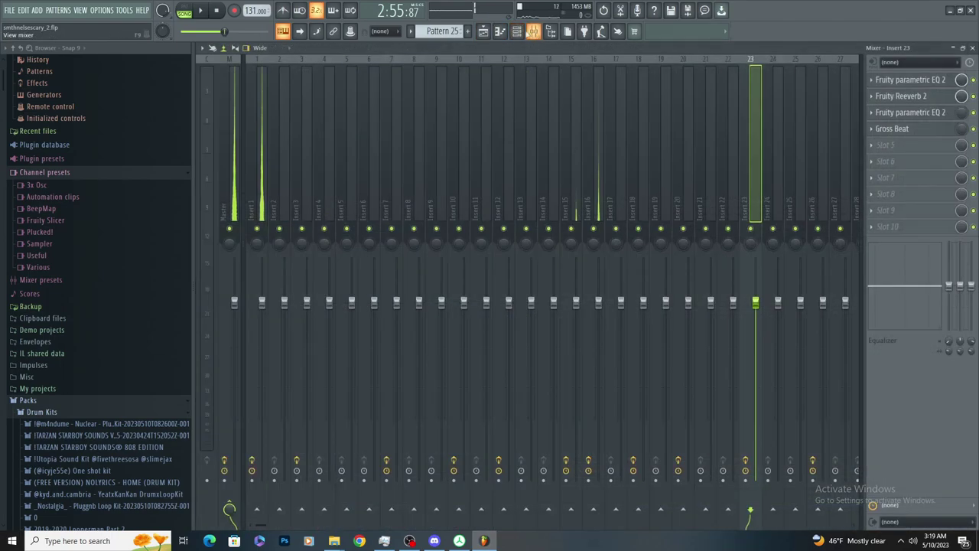
left_click(518, 32)
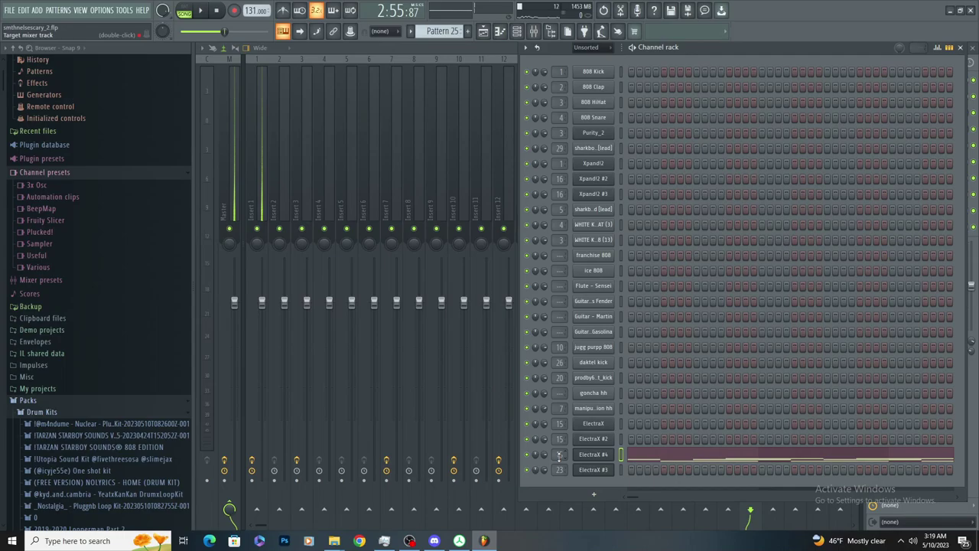
double_click(559, 455)
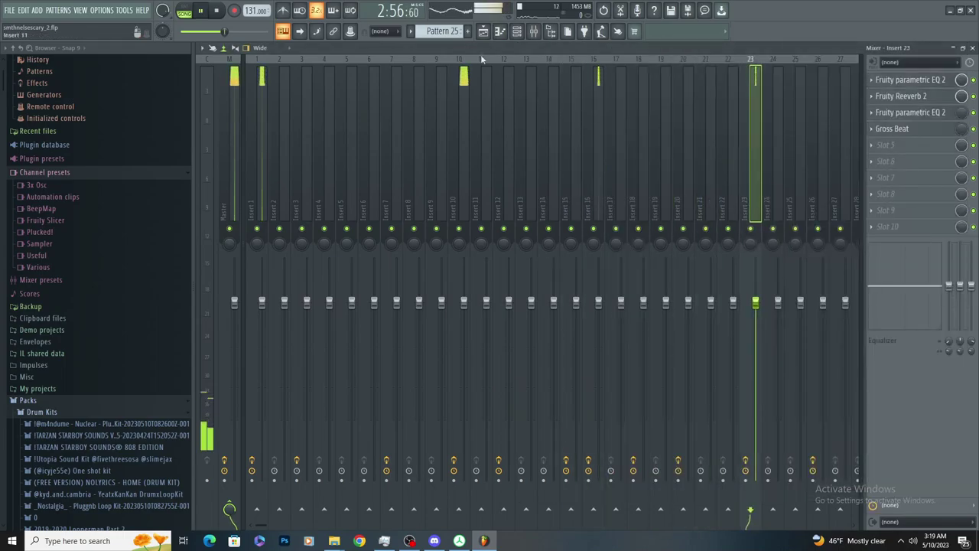
Add Fruity Parametric EQ 2 to slot 5 of Insert 23, boosting band 5 by about 15 dB in the high mids and lowering the main level
left_click(883, 142)
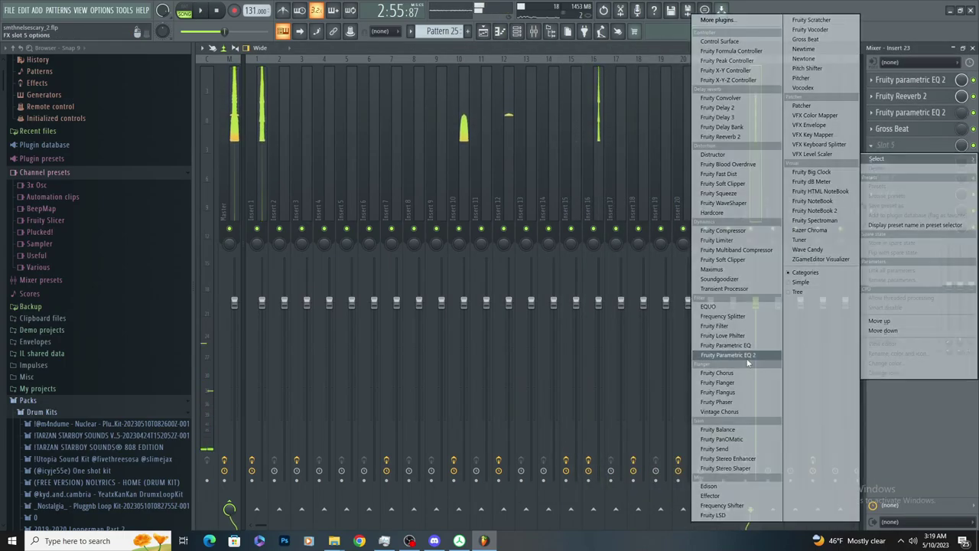
left_click(734, 356)
left_click_drag(416, 234, 421, 177)
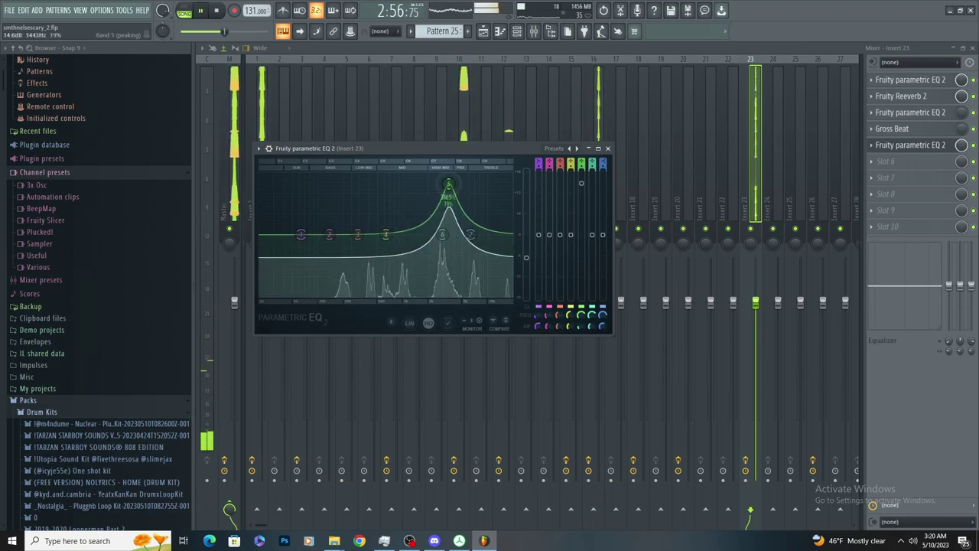
Look over the playlist tracks around bar 97 and the ElectraX channels in the channel rack during playback
key("F5")
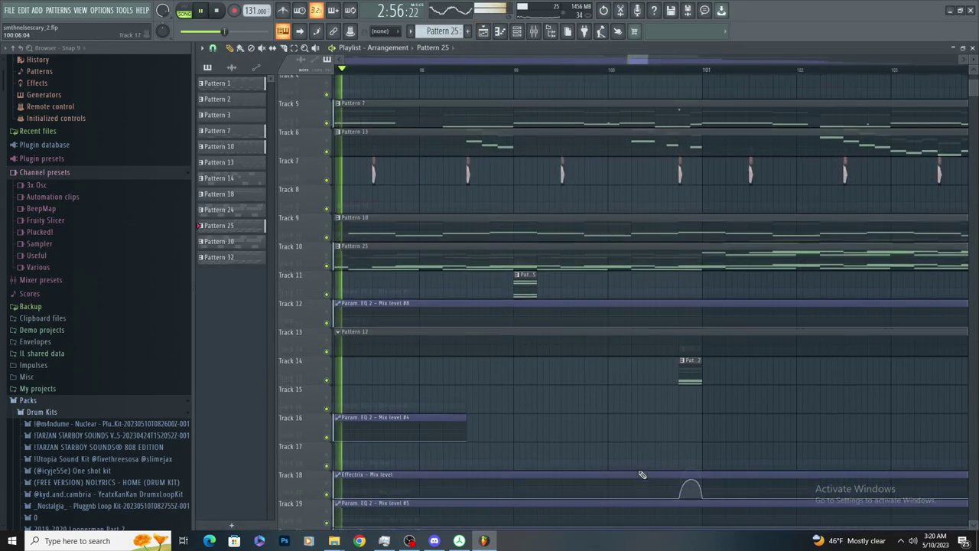
scroll(642, 474, "down", 6)
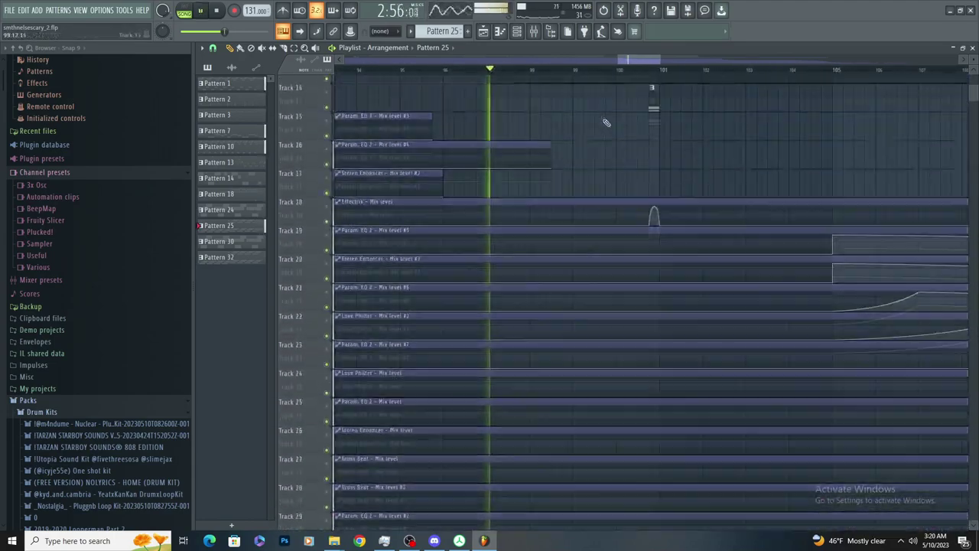
scroll(606, 122, "up", 4)
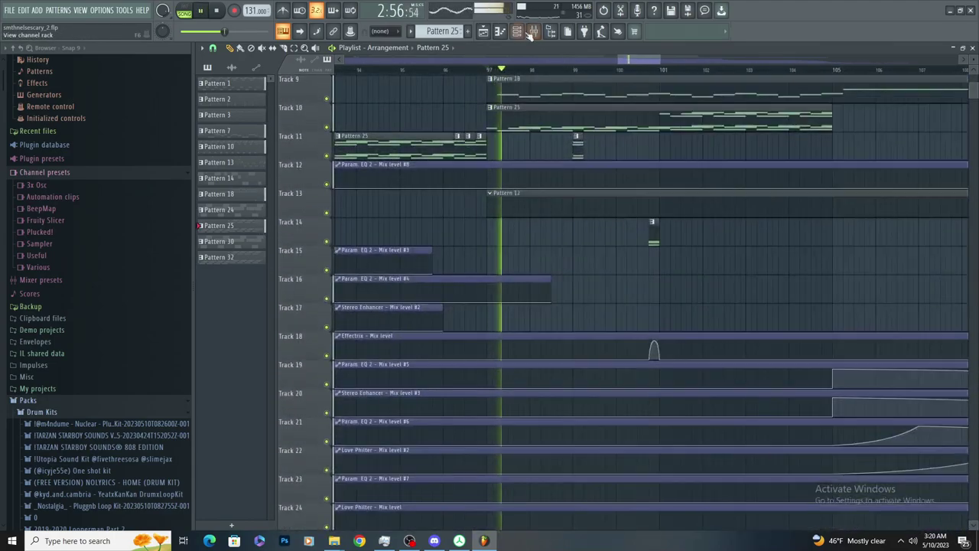
key("F6")
scroll(559, 468, "down", 3)
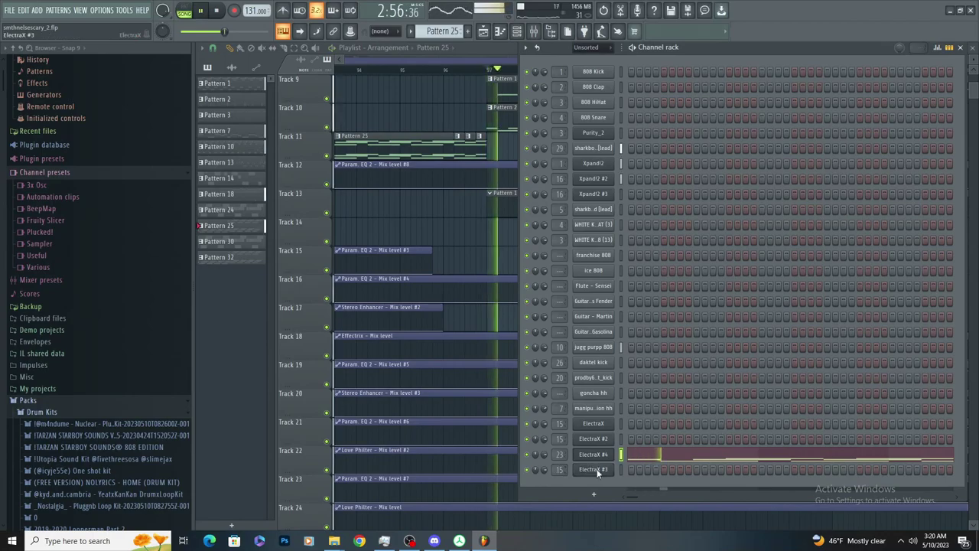
Cut all Pattern 25 notes from ElectraX #4, paste them into ElectraX #3, and play the result from bar 97
left_click(594, 469)
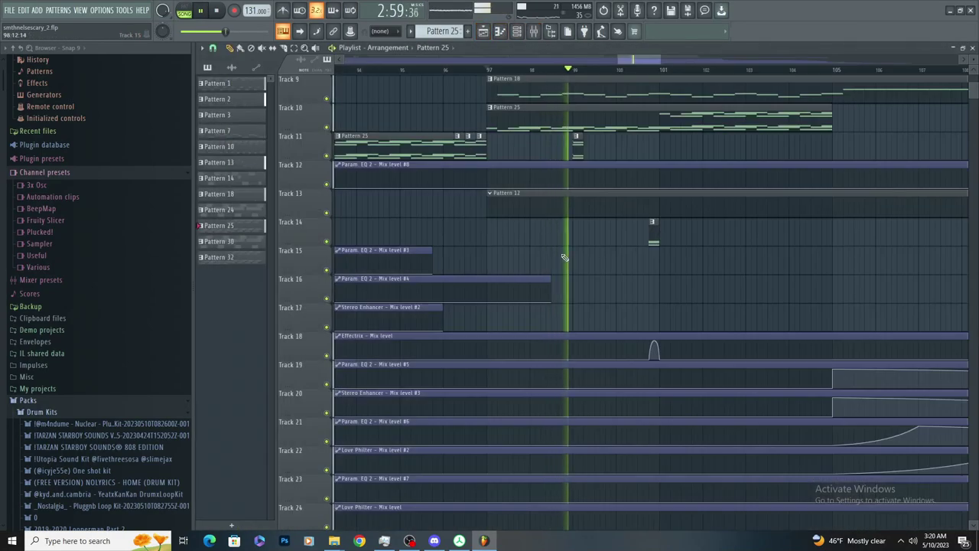
scroll(573, 241, "up", 2, "ctrl")
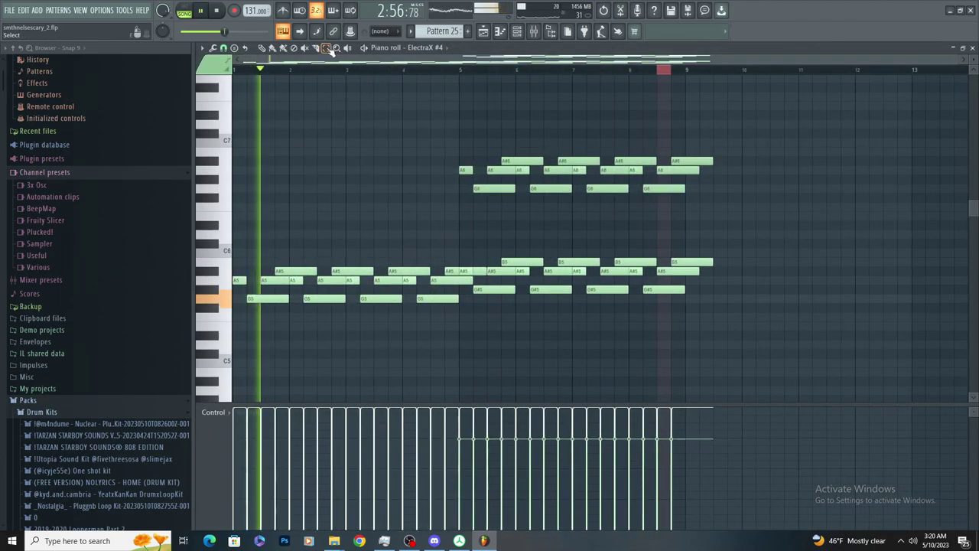
key("ctrl+a")
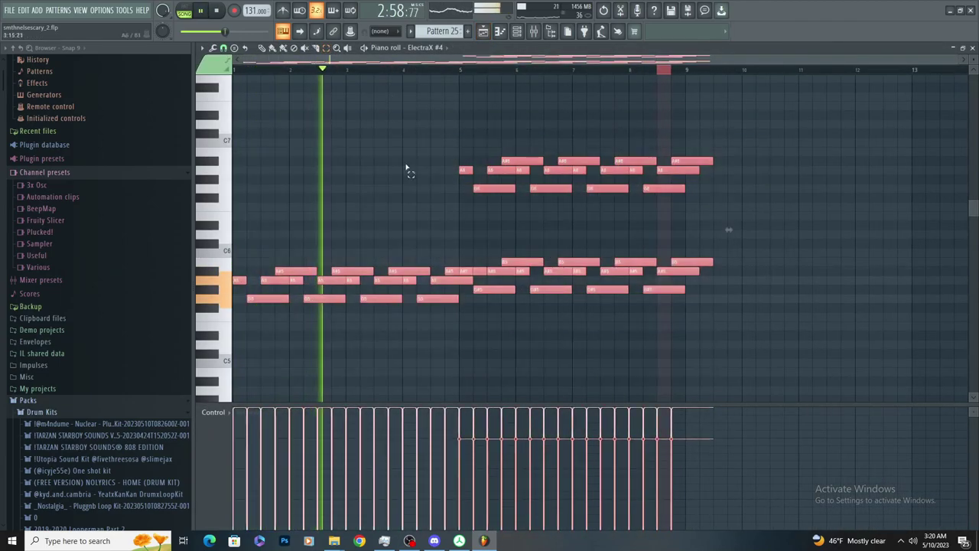
key("space")
left_click(438, 47)
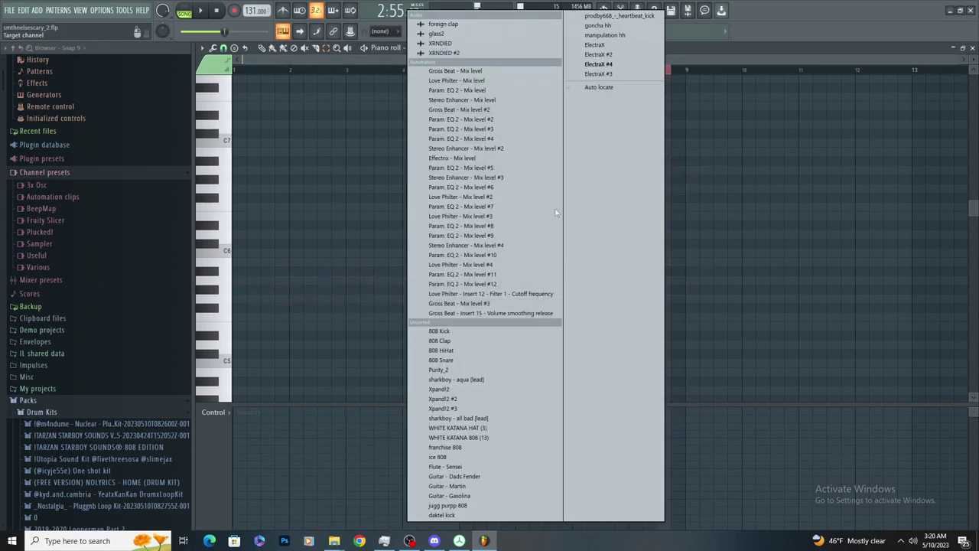
left_click(611, 75)
key("space")
left_click(502, 32)
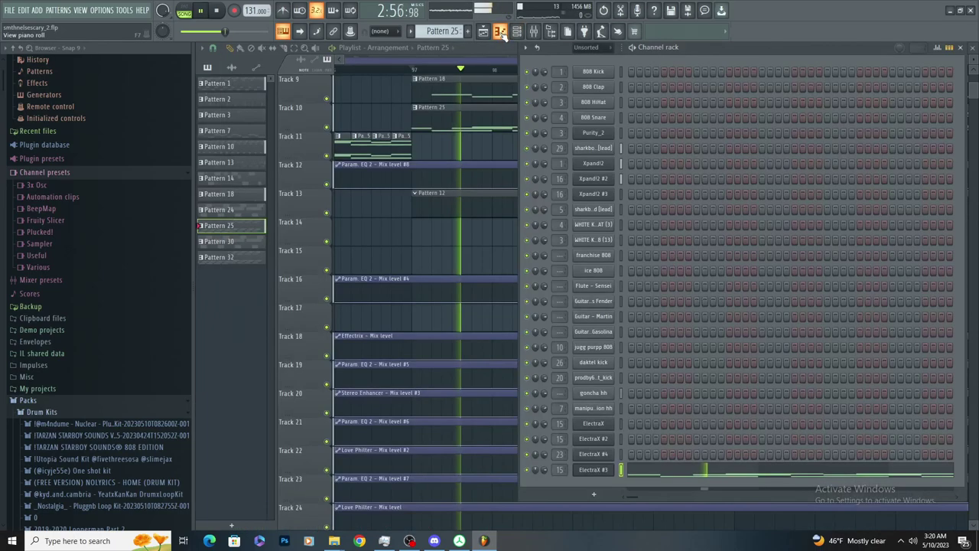
left_click(470, 116)
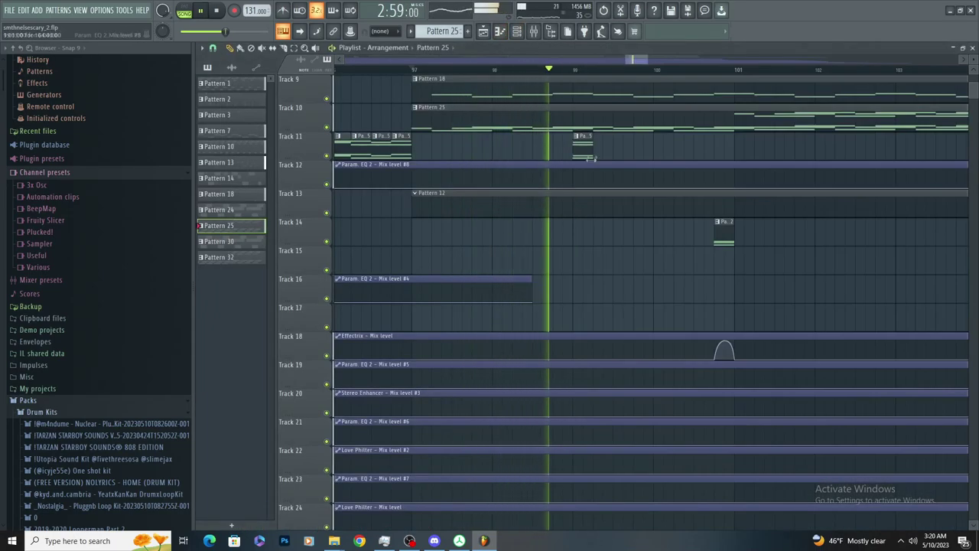
key("space")
scroll(593, 145, "up", 2)
scroll(593, 145, "up", 3)
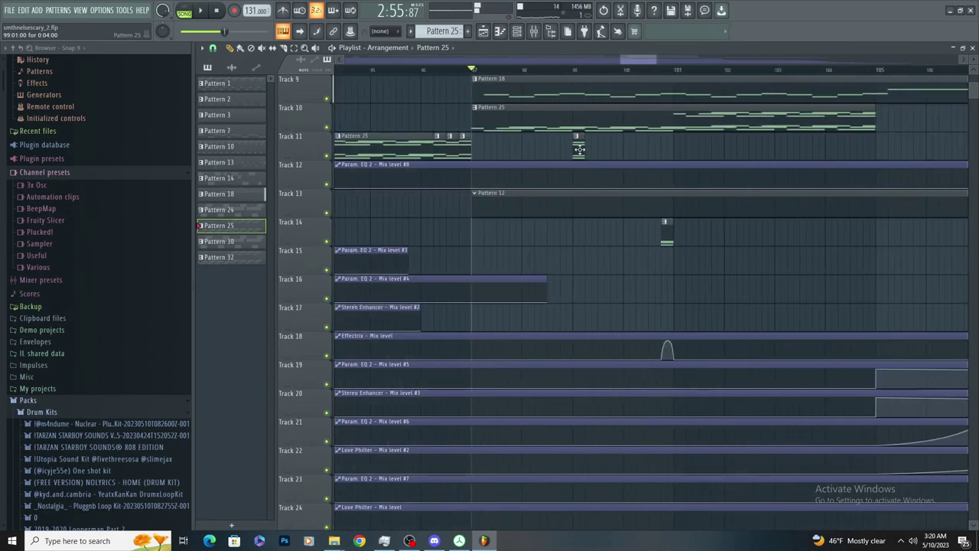
Revert the project history to the piano roll note selection made before Pattern 25's notes were cut from ElectraX #4
double_click(528, 116)
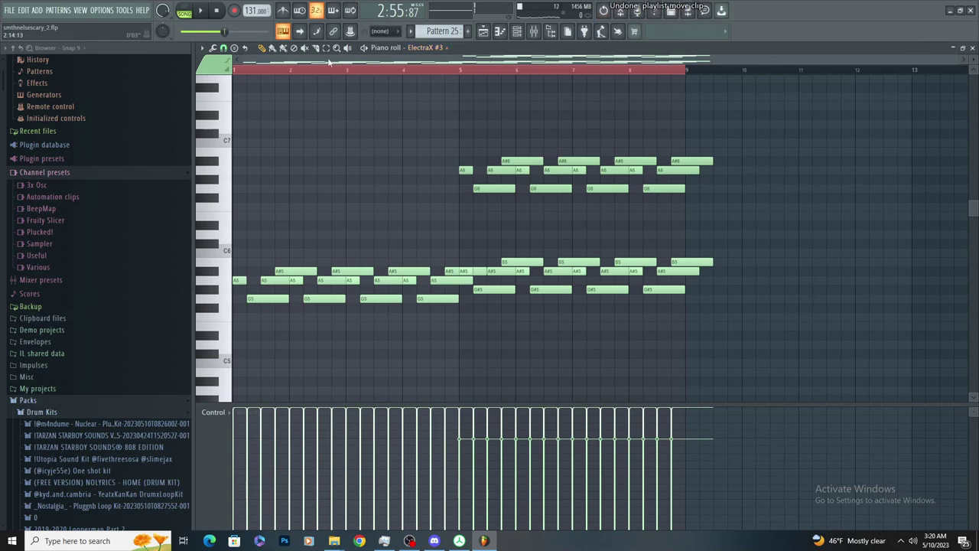
key("ctrl+alt+z")
key("ctrl+alt+z")
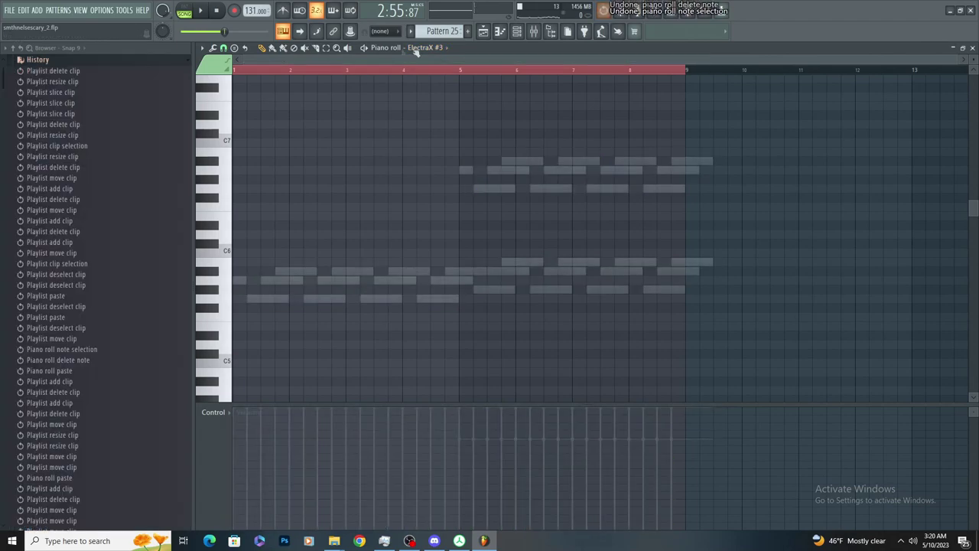
key("F5")
scroll(92, 275, "down", 10)
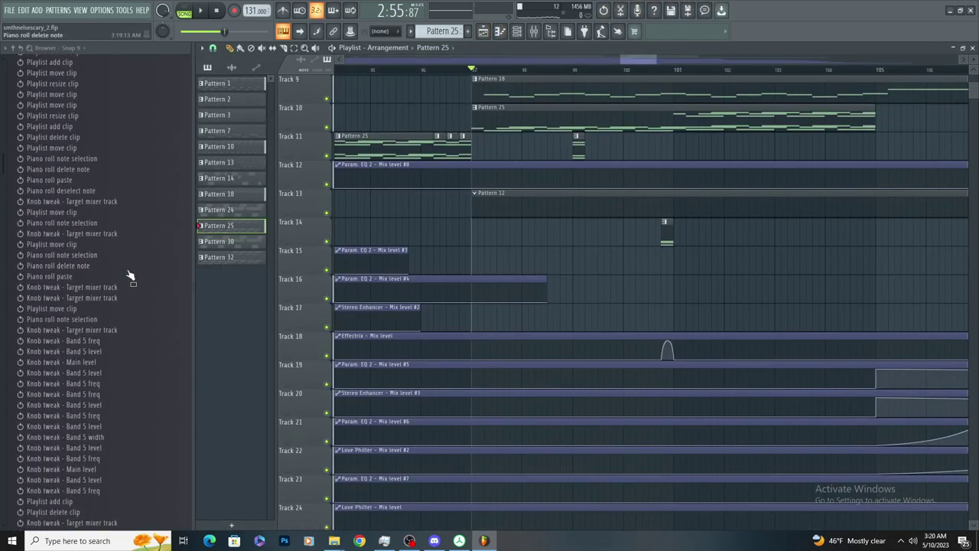
left_click(81, 242)
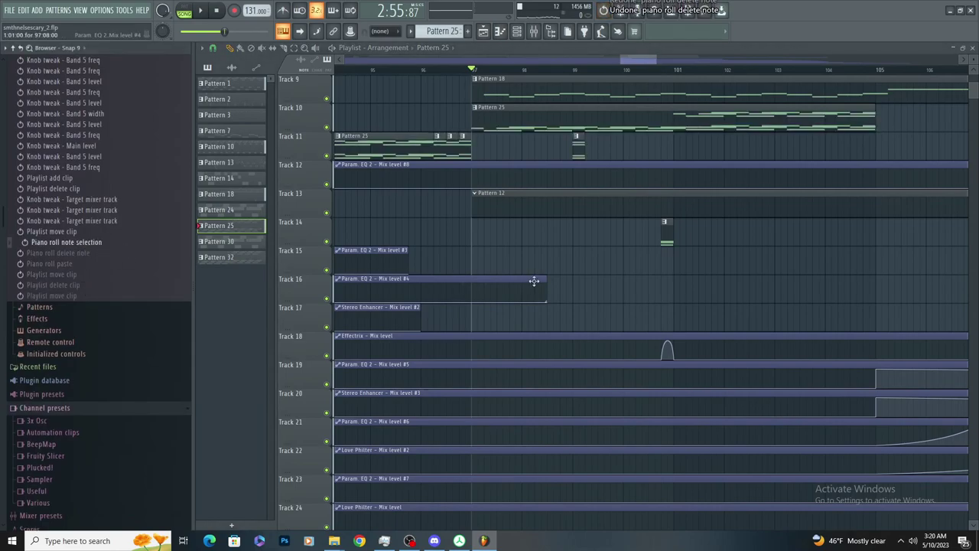
Delete the short clips at bar 99 on Track 11 and just before bar 101 on Track 14
left_click(566, 261)
right_click(579, 260)
right_click(578, 147)
right_click(667, 232)
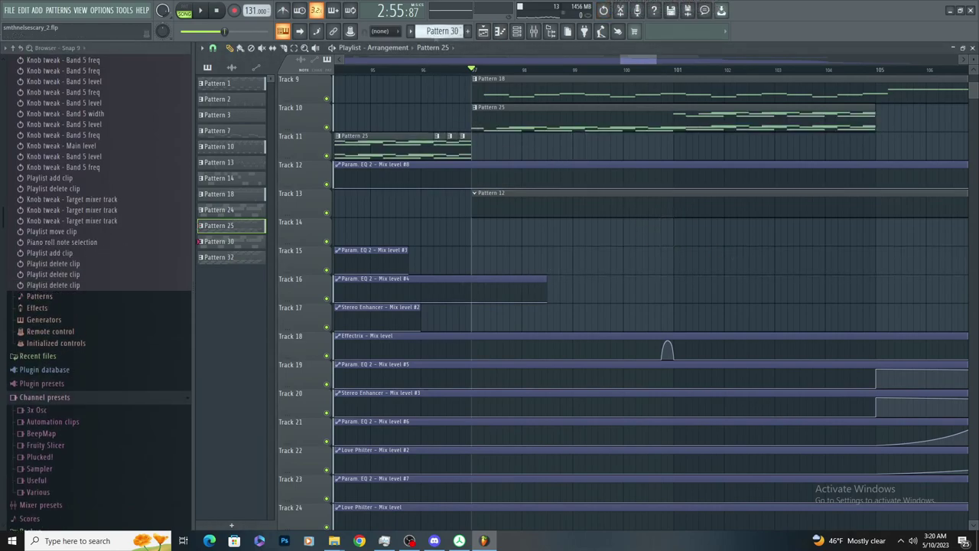
Place a new Pattern 36 clip on Track 15 near bar 97 and paste the cut notes into its ElectraX #3 channel
left_click(467, 246)
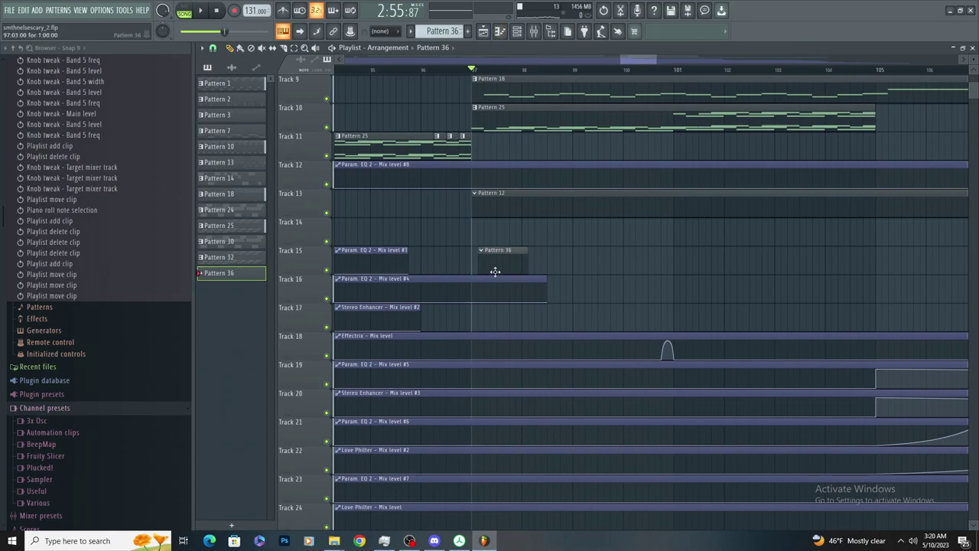
left_click(499, 32)
left_click(433, 47)
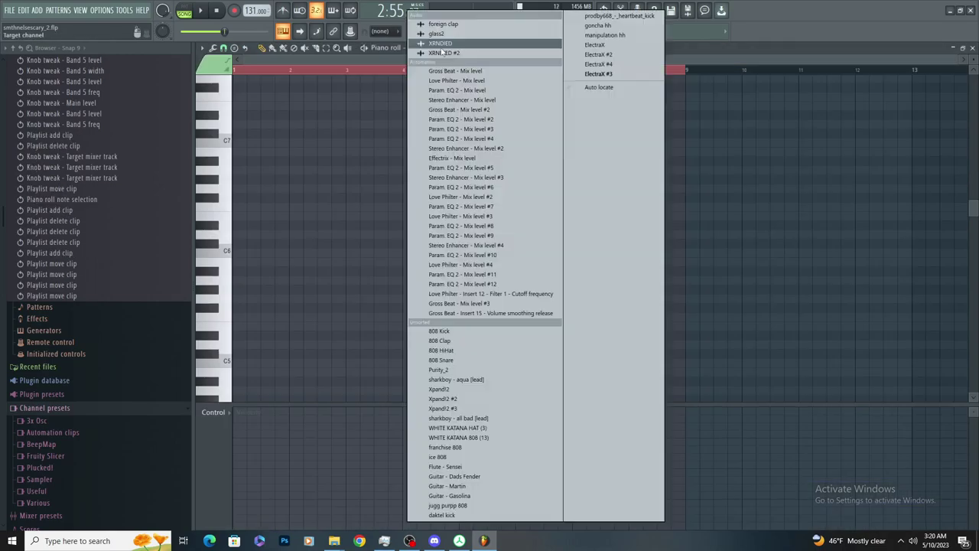
left_click(598, 74)
key("ctrl+v")
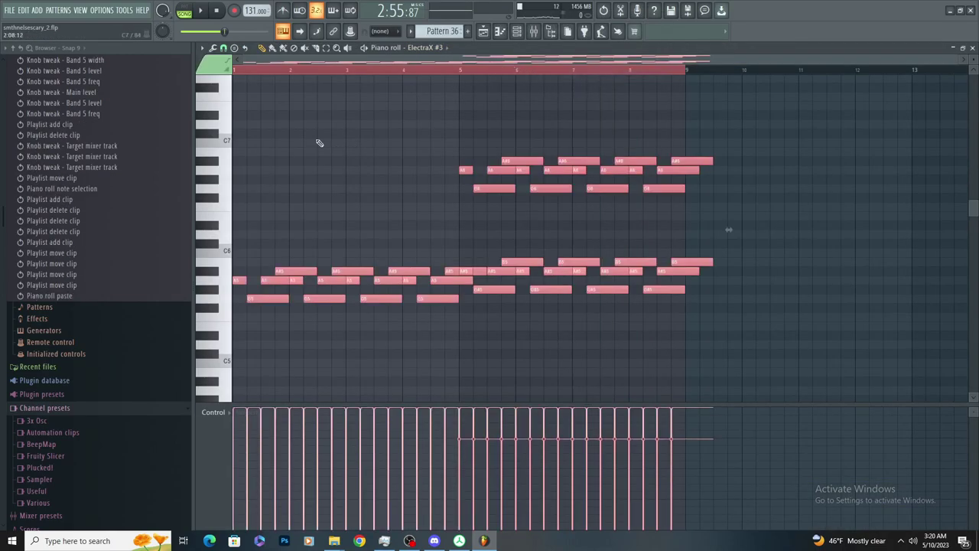
Preview Pattern 36, align its clip to bar 97 on Track 15, and delete the Pattern 12 clip from Track 13
key("space")
left_click(517, 31)
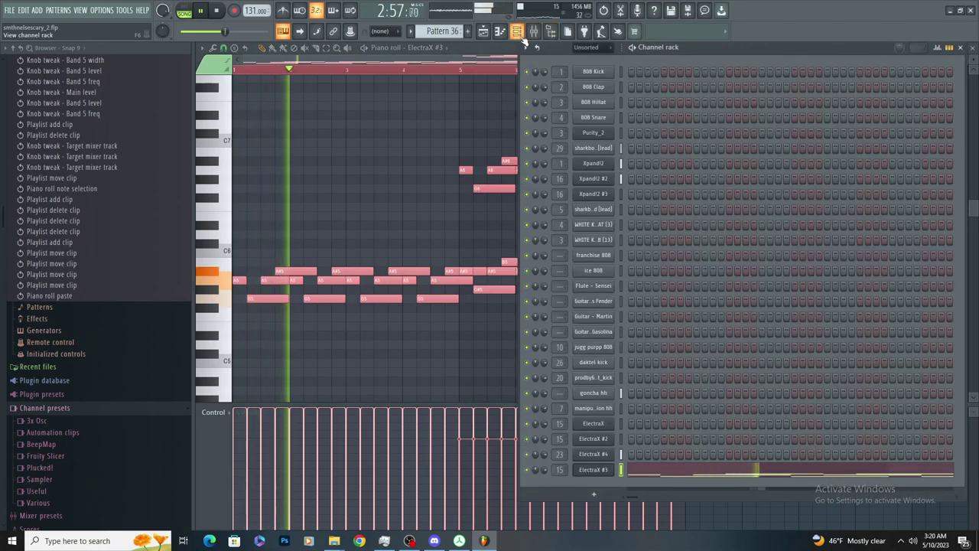
left_click(518, 33)
key("space")
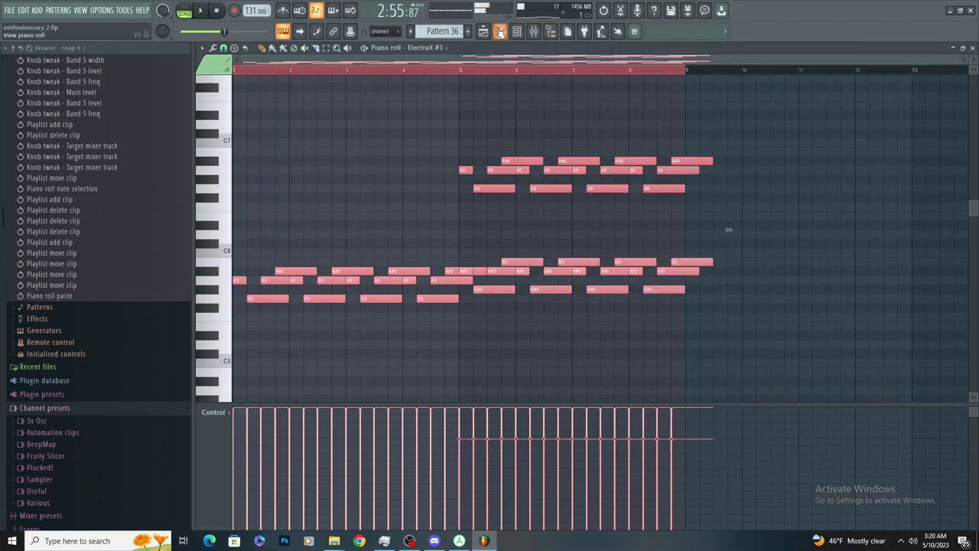
key("F9")
left_click(483, 32)
key("space")
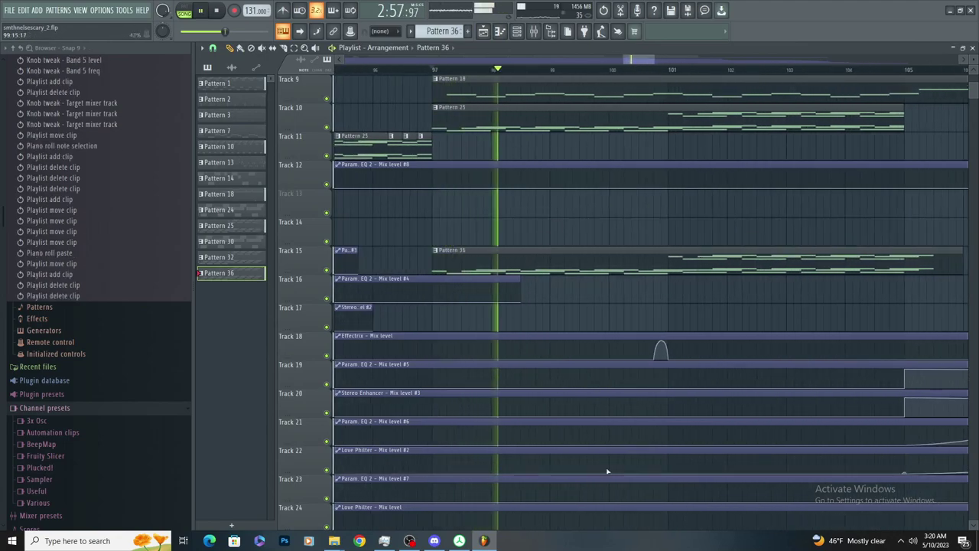
Play the arrangement around bars 97 to 101 and look over the pattern and automation tracks
scroll(612, 466, "down", 6)
scroll(607, 120, "up", 7)
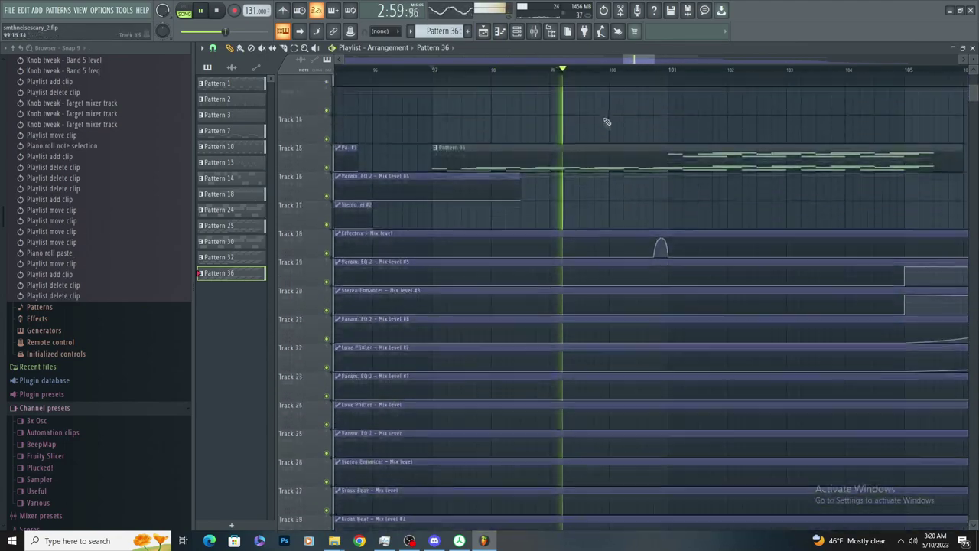
scroll(560, 326, "down", 3)
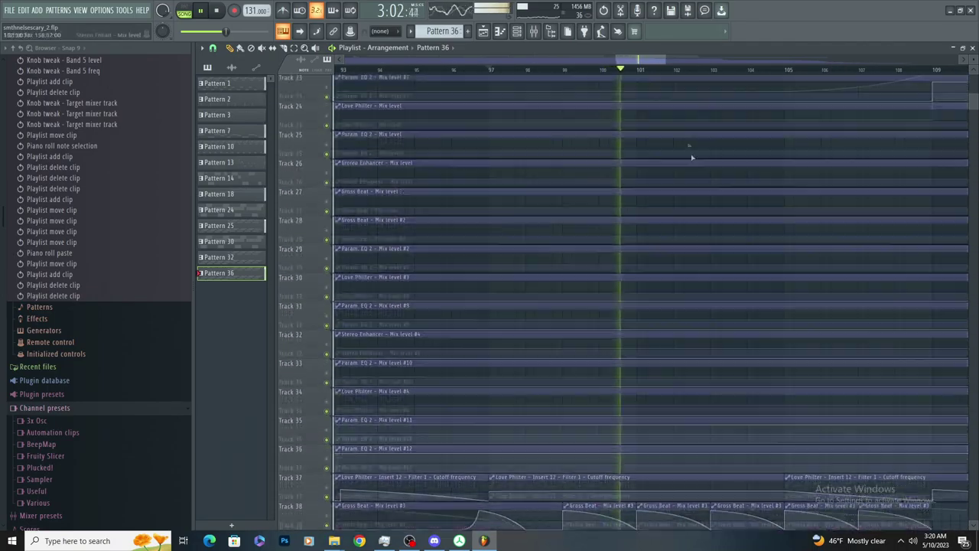
key("space")
left_click(616, 69)
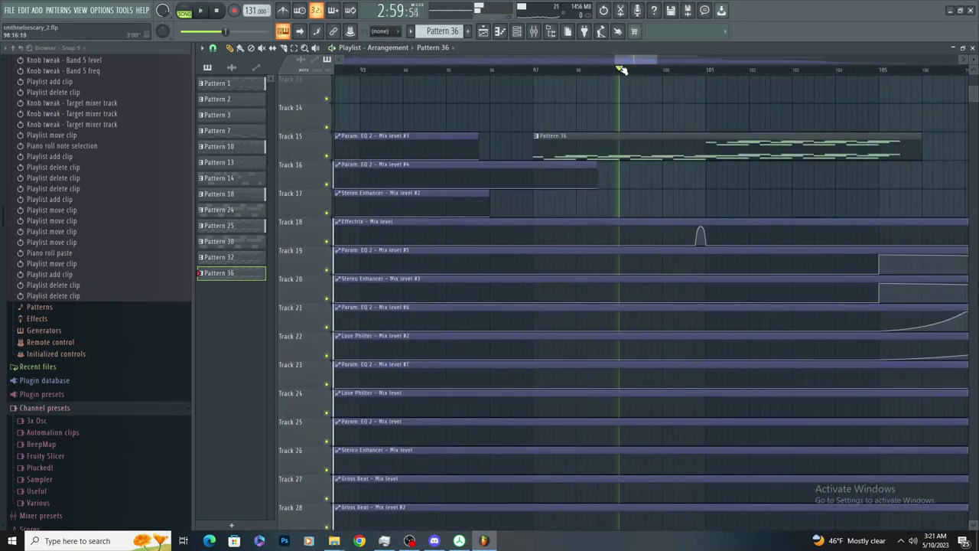
key("space")
scroll(687, 107, "up", 4)
scroll(687, 115, "up", 3)
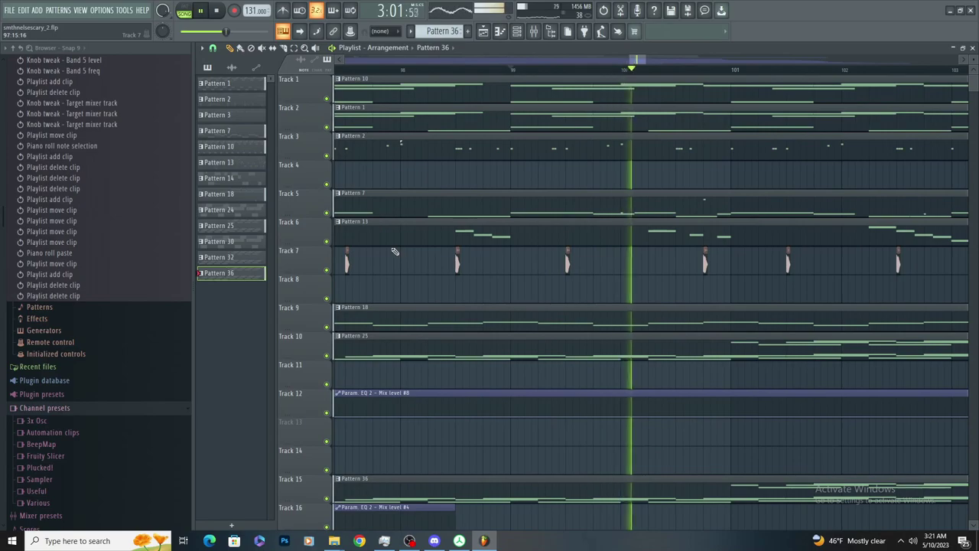
scroll(394, 251, "down", 3)
scroll(390, 245, "down", 3)
key("space")
key("space")
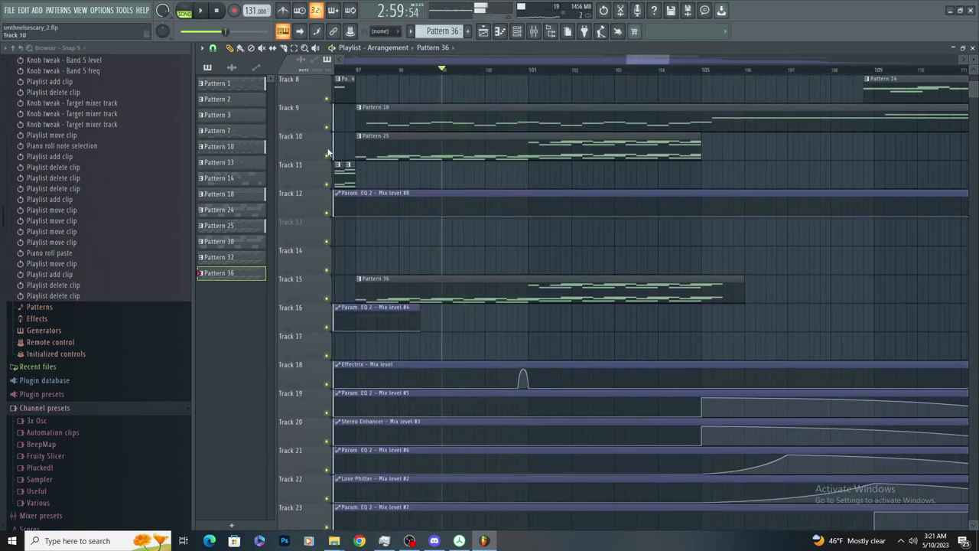
Toggle the mutes of Tracks 10 and 15 to compare Pattern 25 and Pattern 36 during playback
left_click(326, 299)
left_click(327, 155)
key("space")
left_click(328, 155)
left_click(326, 298)
Try lowering the volume of mixer Insert 10 to about 66% during playback, and check the effects on Insert 16
scroll(397, 229, "up", 6)
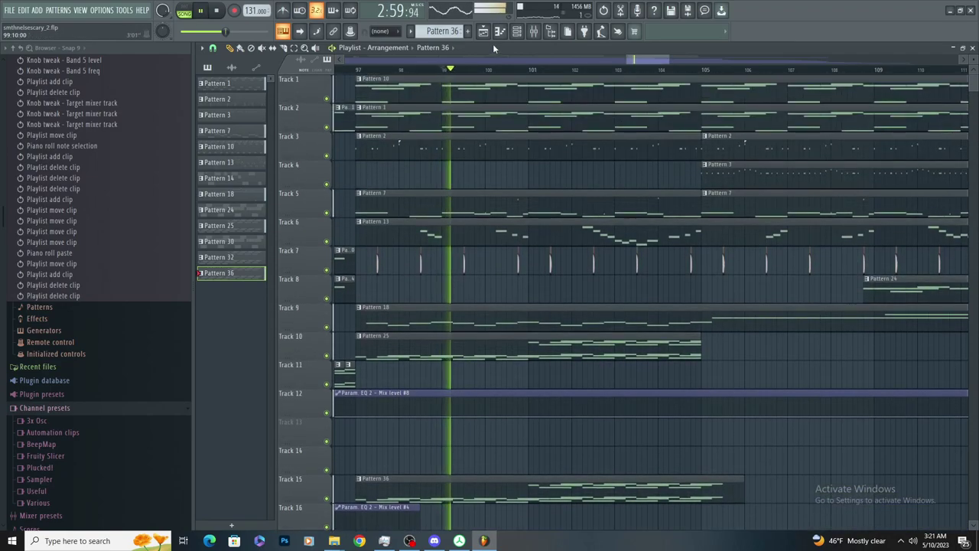
left_click(533, 34)
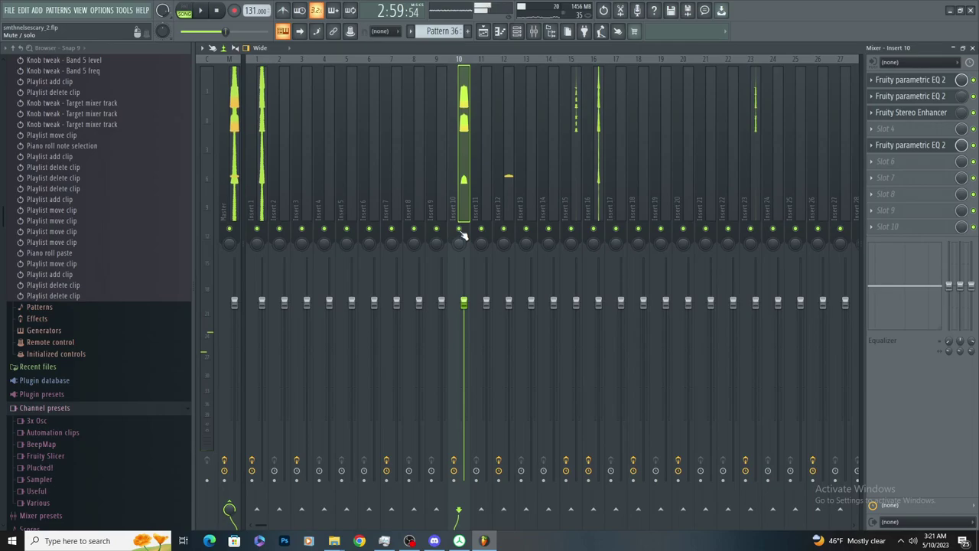
left_click_drag(467, 308, 467, 364)
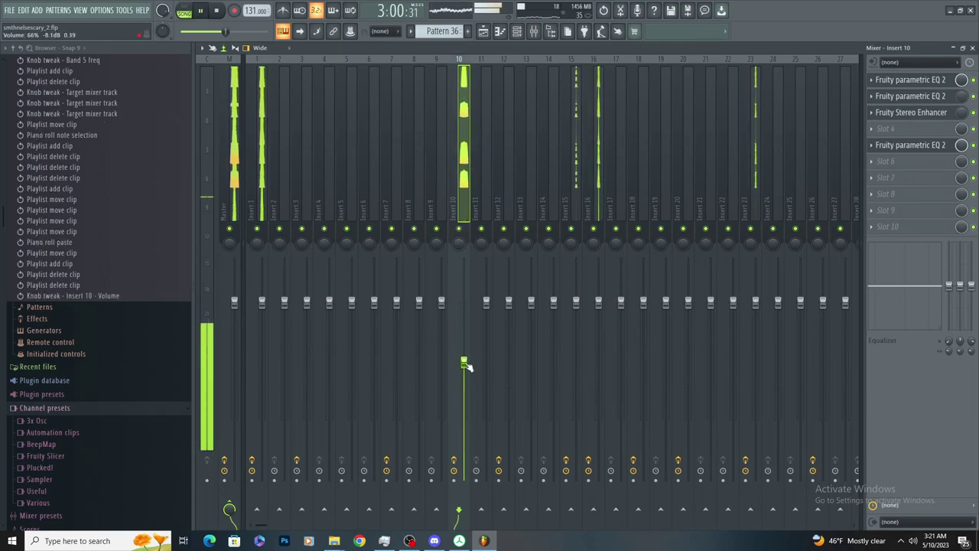
left_click(600, 137)
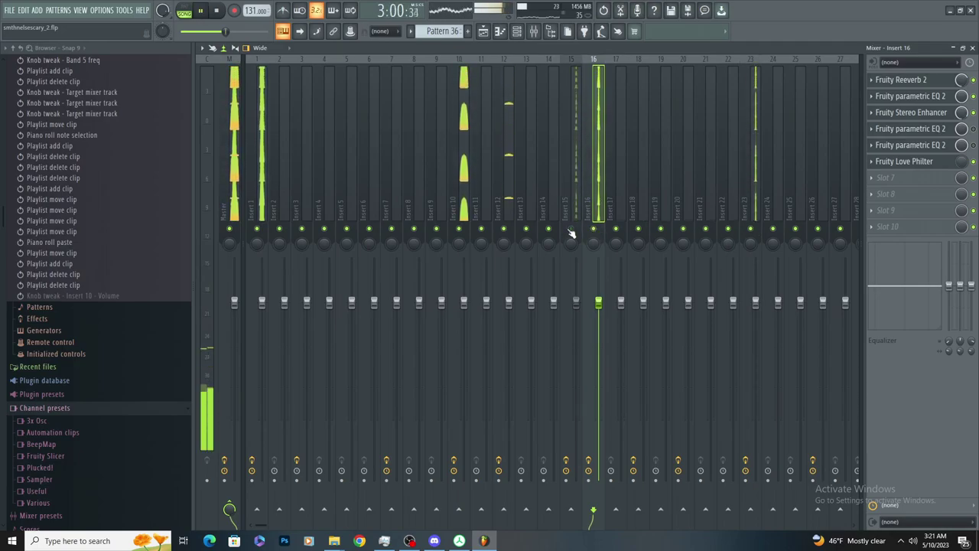
Add Fruity Parametric EQ 2 to slot 5 of Insert 15, cutting the lows and extreme highs and lowering the main level
left_click(576, 204)
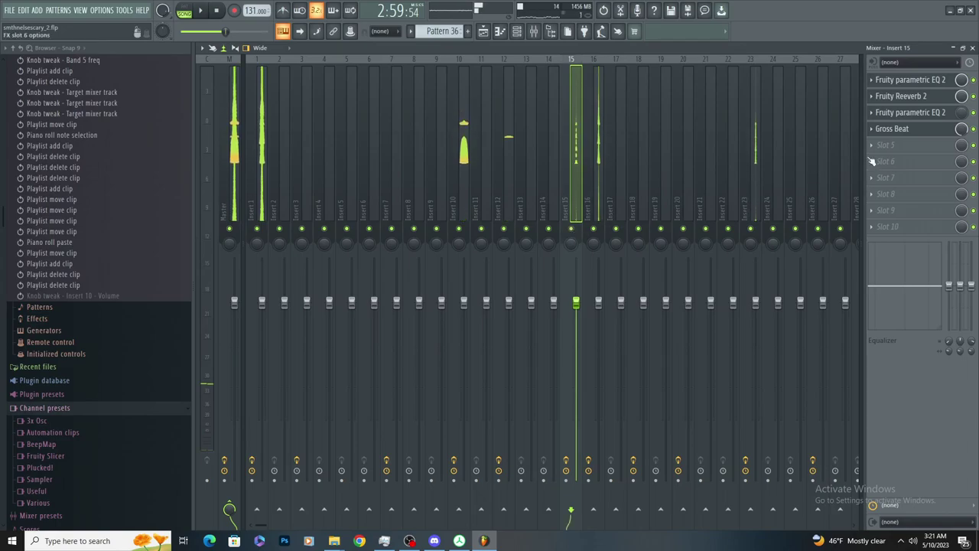
left_click(879, 150)
left_click(734, 346)
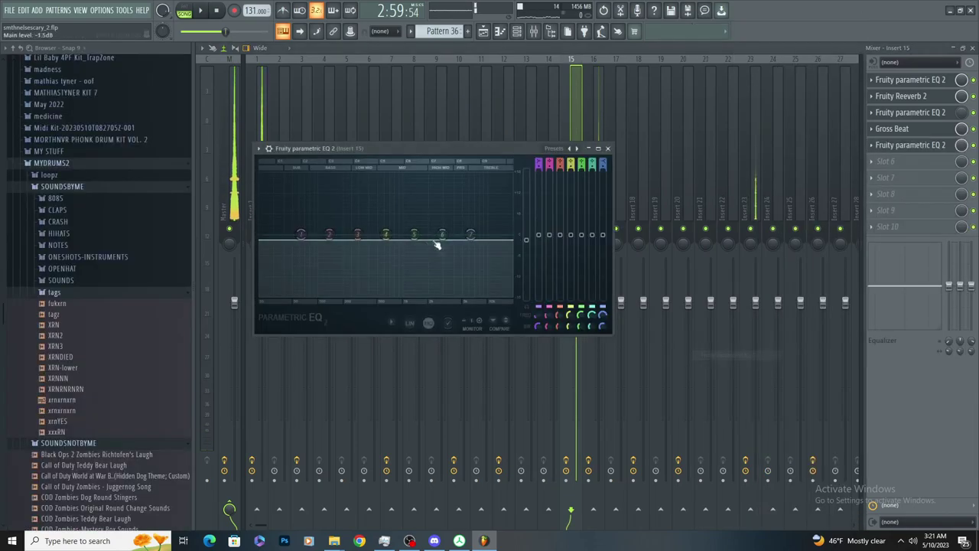
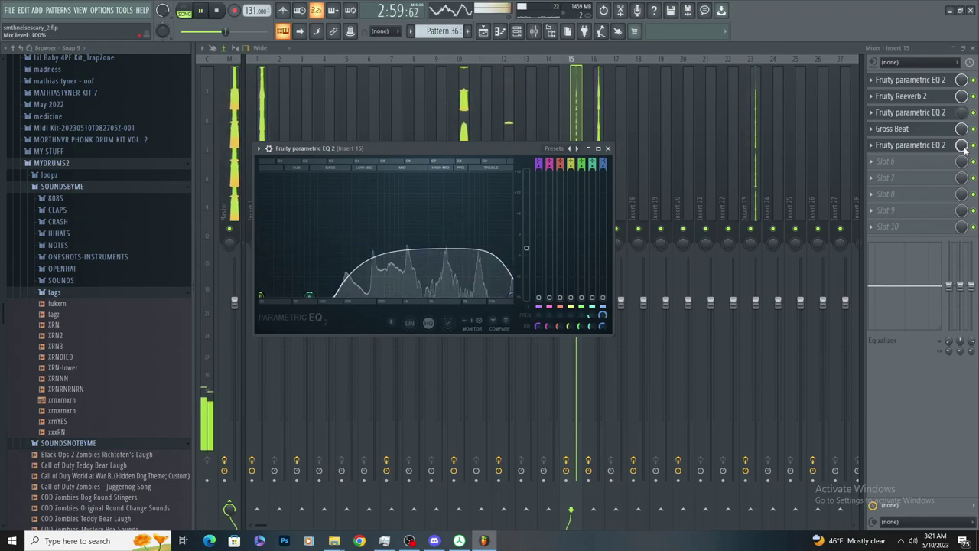
Create an automation clip for the mix level of the slot 5 EQ on Insert 15 and show it in the playlist
right_click(961, 145)
left_click(930, 224)
left_click(482, 31)
Add a point at bar 97 to the Param. EQ 2 mix level #13 automation on Track 13, raising the level from there
scroll(721, 409, "down", 6)
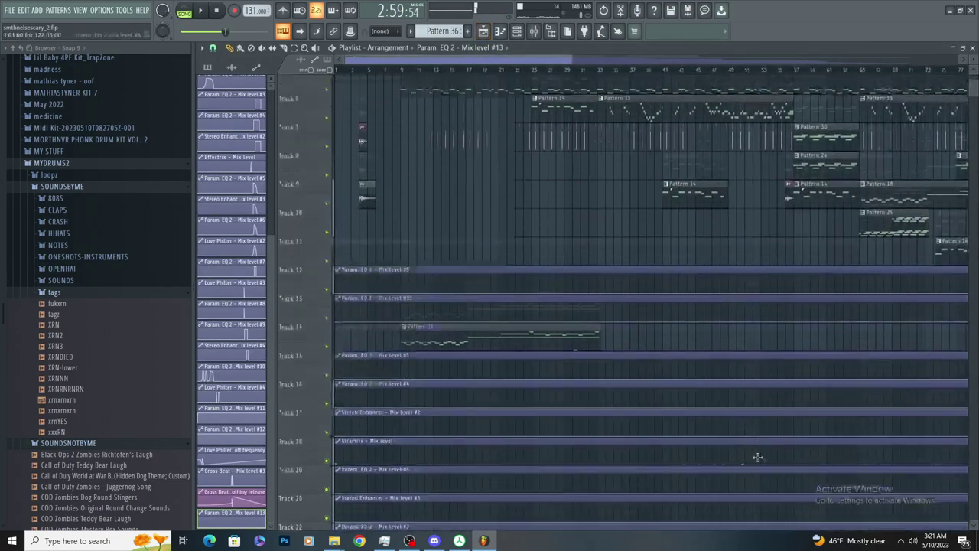
scroll(721, 409, "down", 4)
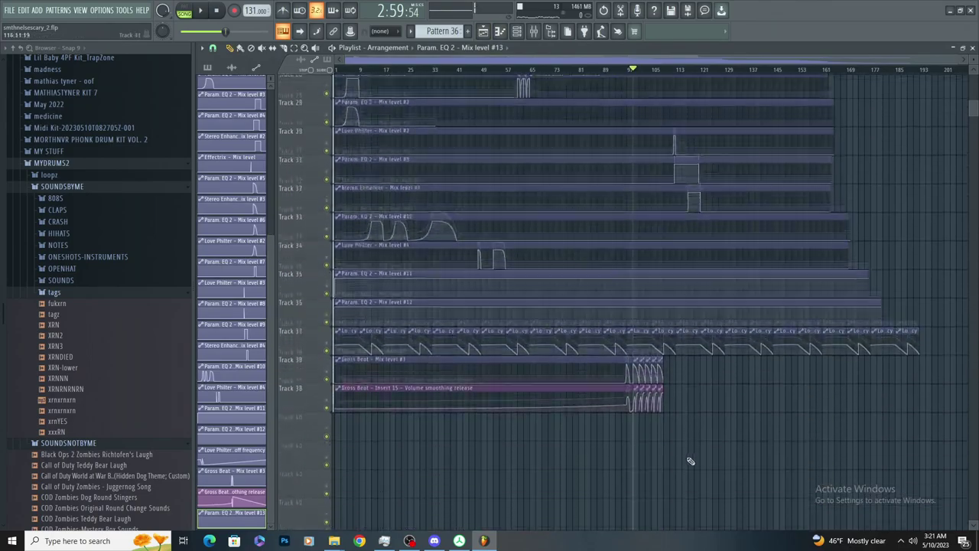
scroll(652, 243, "up", 9)
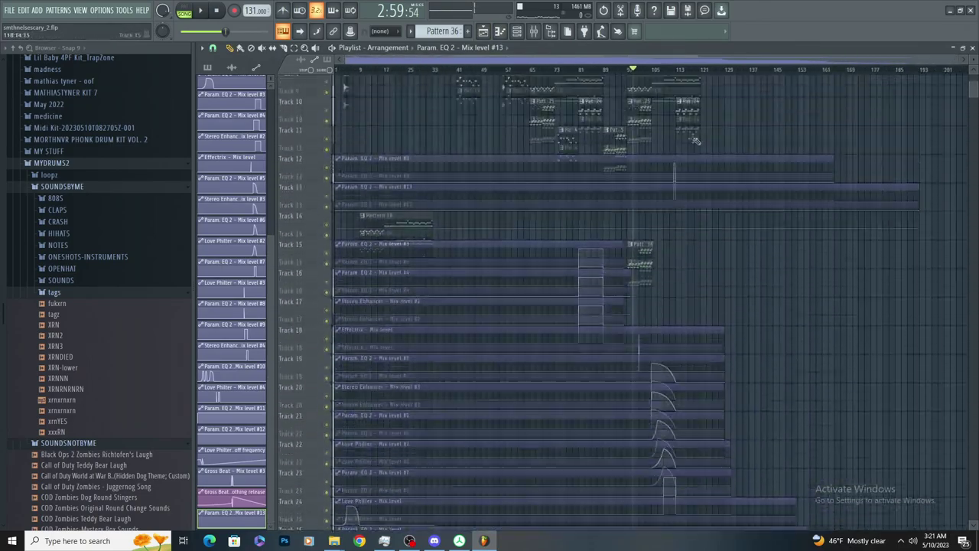
scroll(721, 201, "down", 2)
scroll(618, 296, "up", 4, "ctrl")
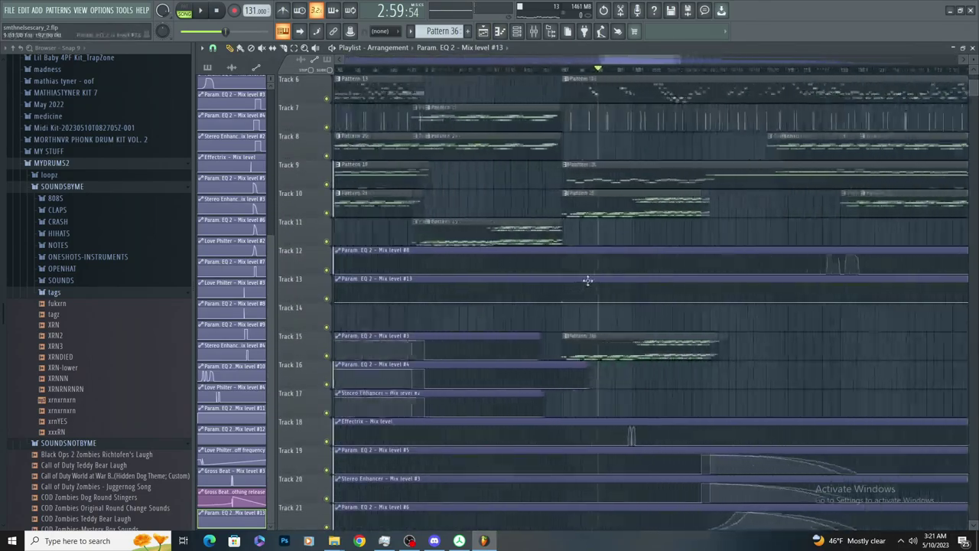
scroll(612, 306, "down", 3, "ctrl")
key("ctrl+z")
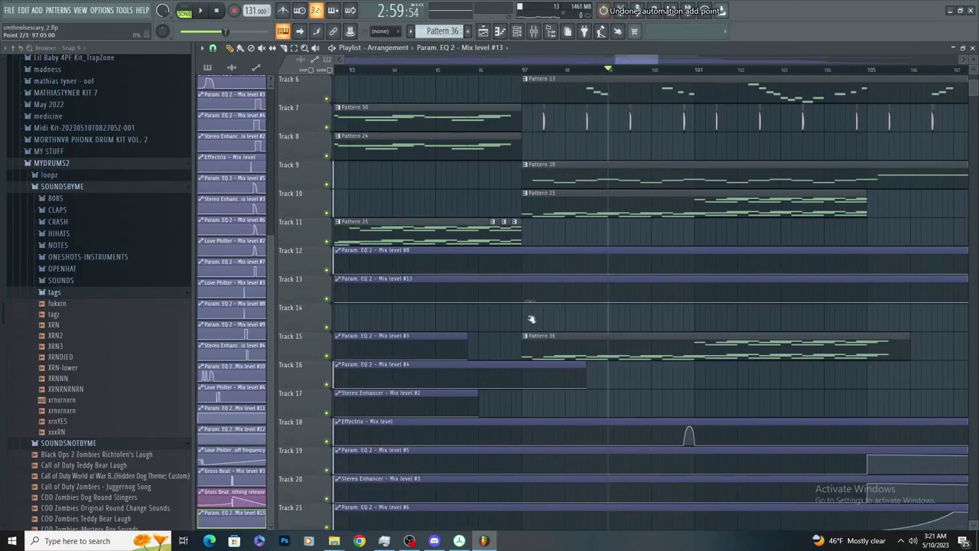
right_click(522, 285)
scroll(562, 289, "down", 3, "ctrl")
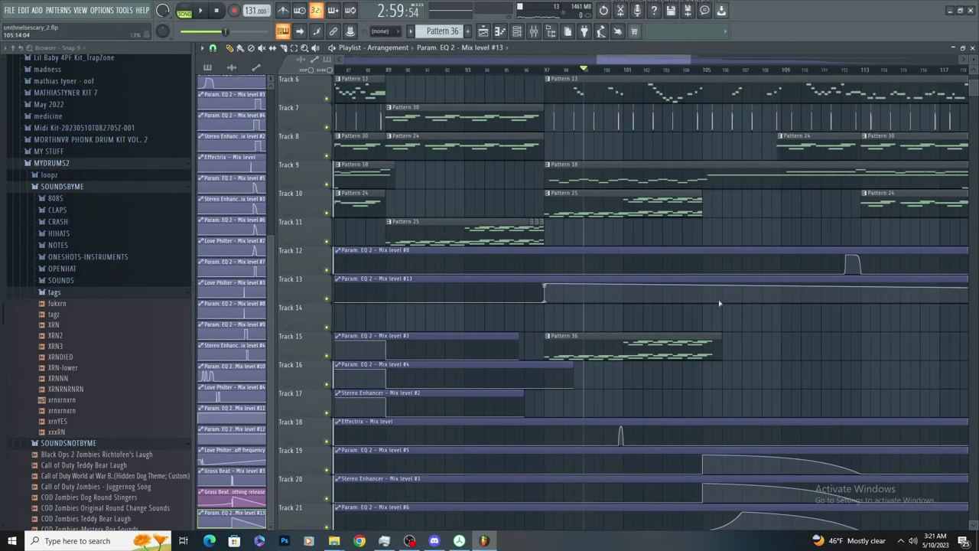
Shift the rise of the mix level #13 automation to bar 99, drop it back to zero at bar 105, and play the section
right_click(703, 299)
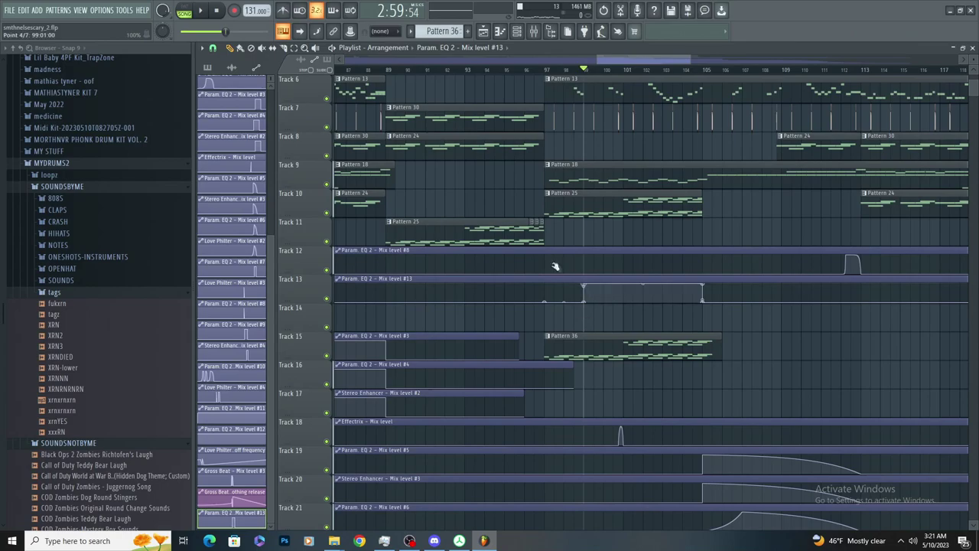
scroll(535, 191, "up", 3, "ctrl")
key("space")
scroll(603, 144, "up", 2, "ctrl")
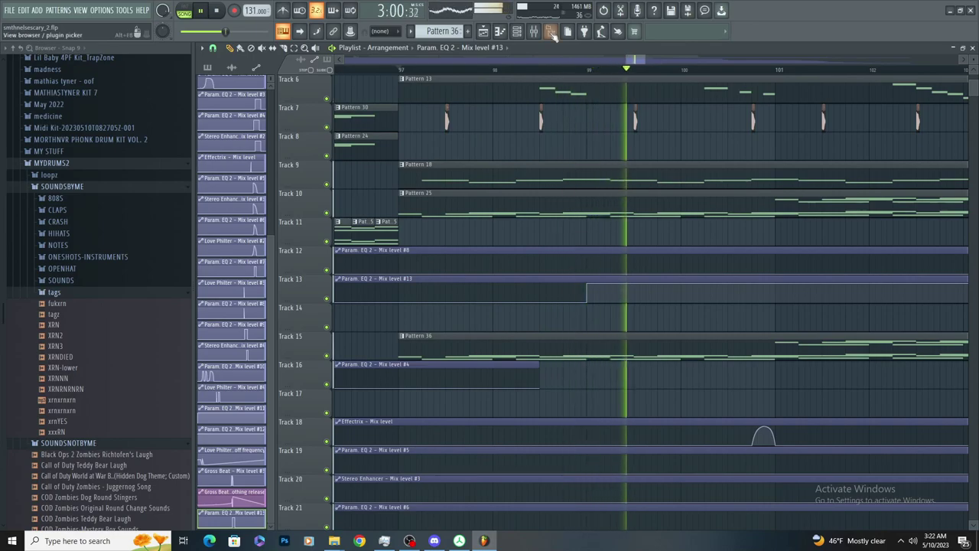
Create an automation clip for the volume of mixer Insert 23 and copy its starting point's value
key("F9")
left_click(749, 177)
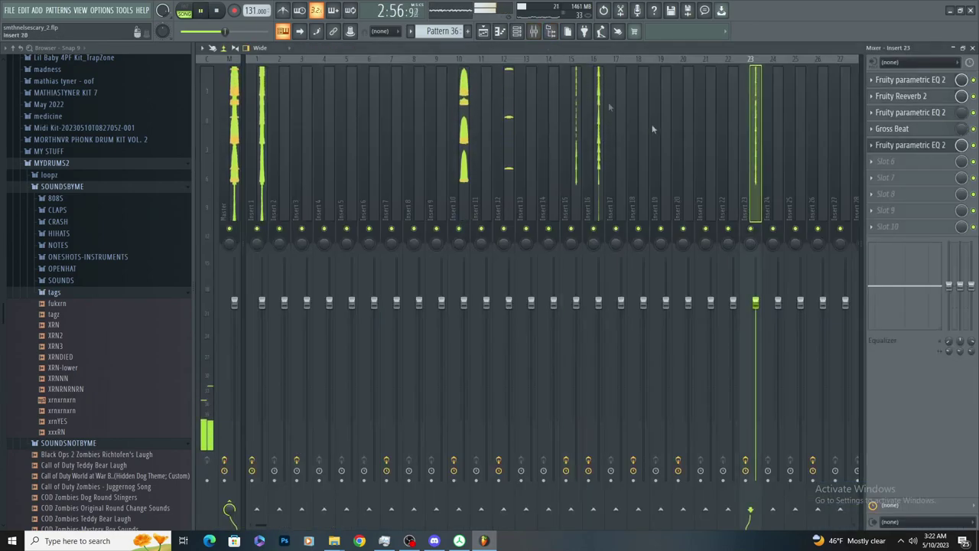
right_click(755, 305)
left_click(795, 403)
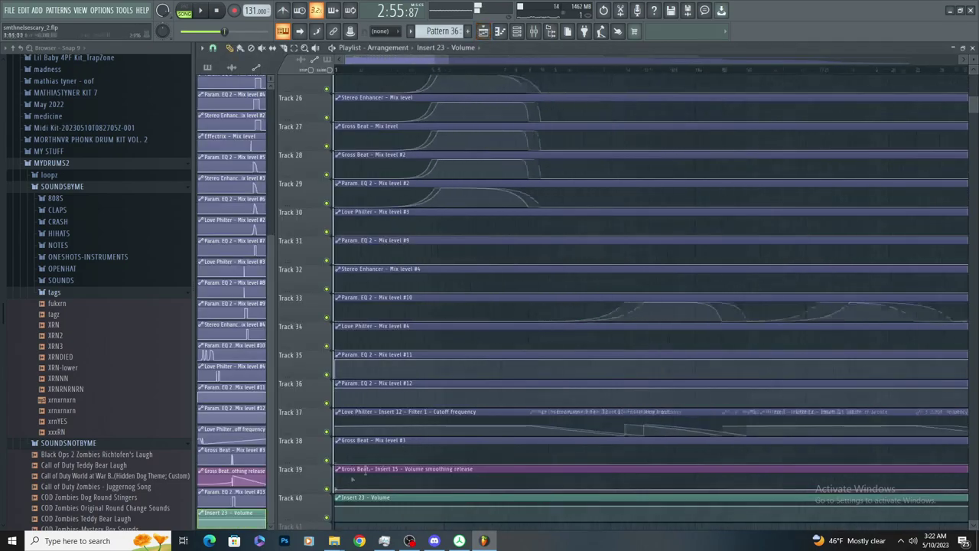
scroll(360, 476, "down", 5)
scroll(337, 506, "down", 3)
right_click(337, 421)
left_click(364, 496)
Shape the Insert 23 volume clip with a point at bar 97 holding the copied 80% and a drop to minimum at bar 99
scroll(636, 429, "up", 5)
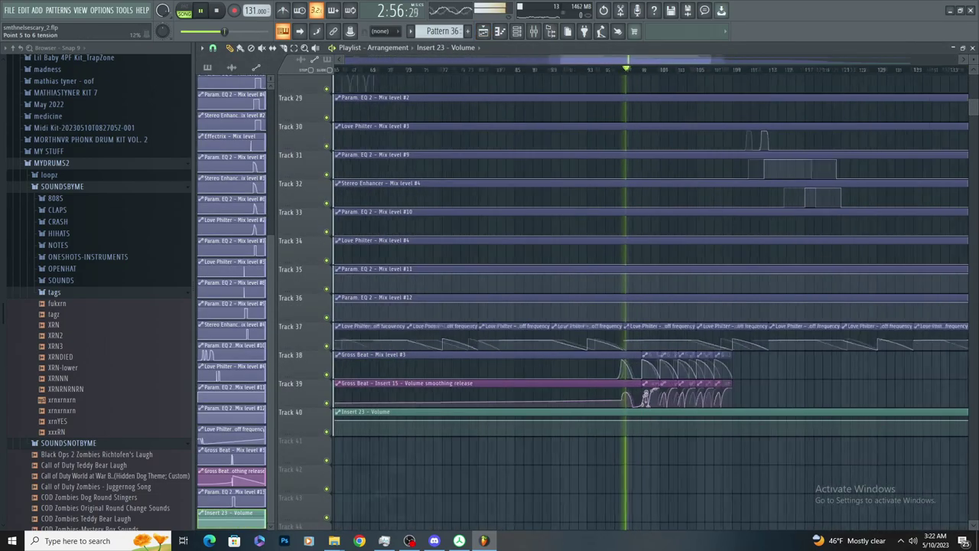
right_click(538, 427)
left_click(566, 497)
scroll(535, 428, "up", 3)
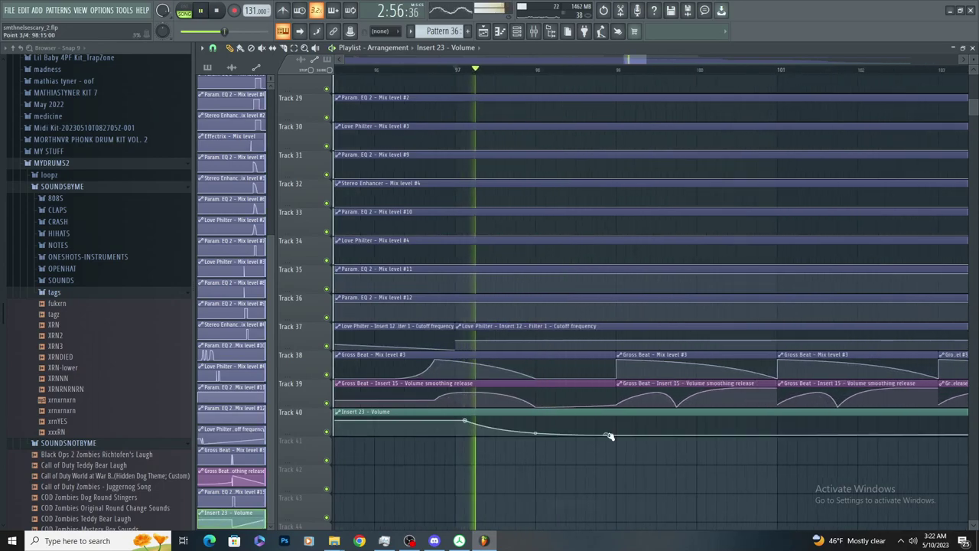
left_click_drag(463, 424, 456, 428)
right_click(457, 428)
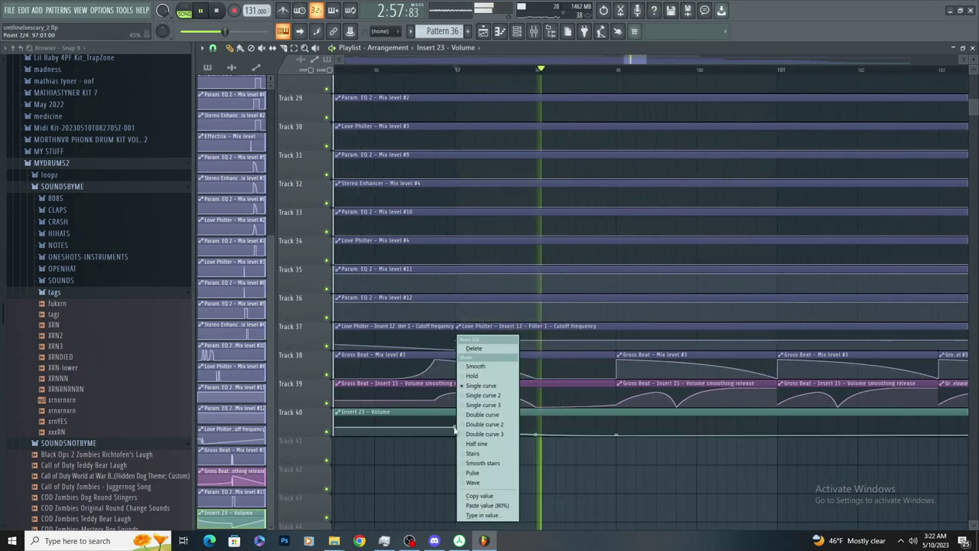
left_click(490, 506)
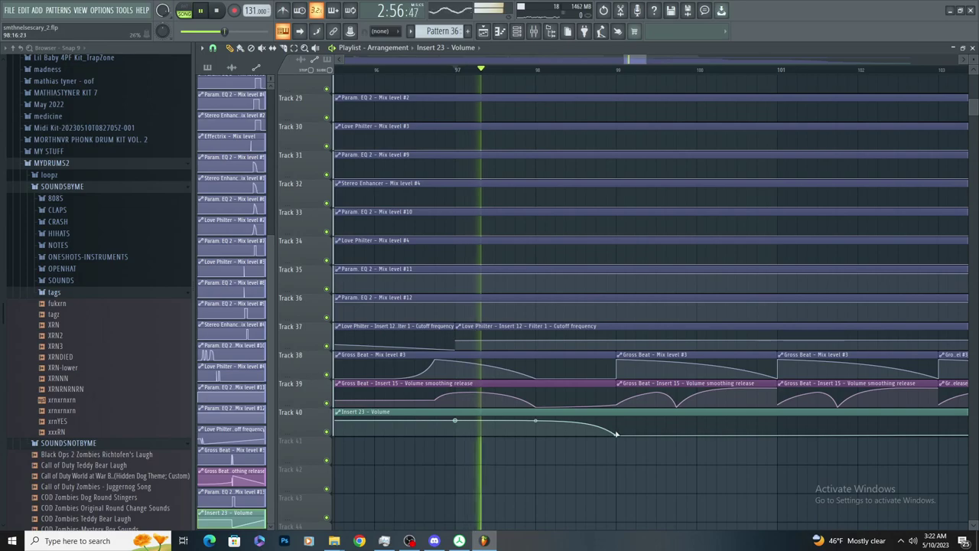
Bring the Insert 23 volume automation back up to the copied 80% at bar 101 and play the section
key("space")
right_click(779, 421)
left_click(807, 506)
key("space")
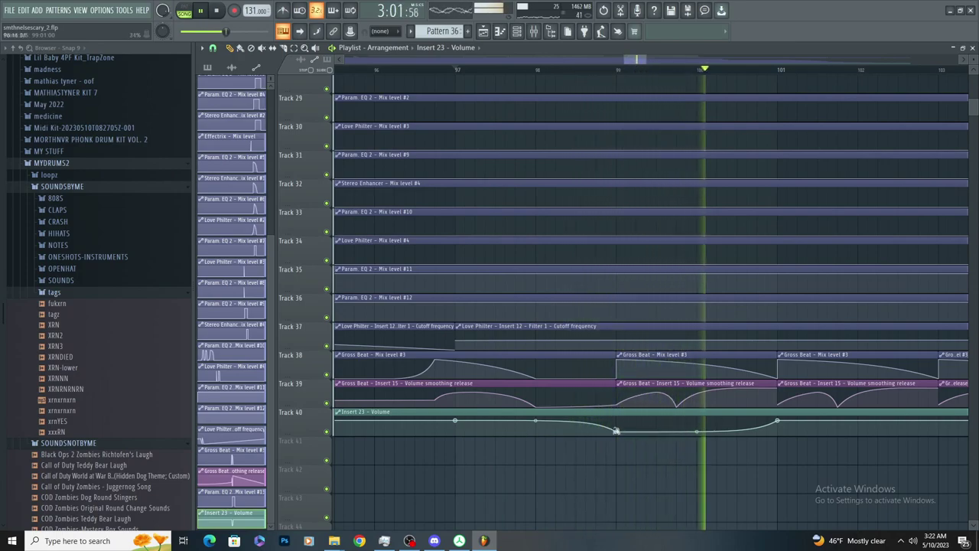
Raise the Insert 23 volume dip at bar 99 to 39% and set the curve tension leading into it to about 6%
key("space")
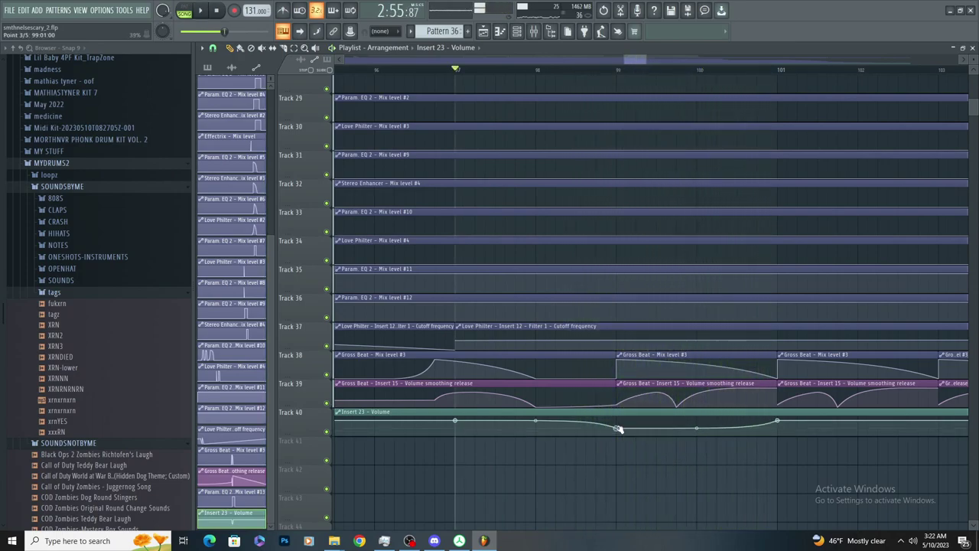
key("space")
key("space")
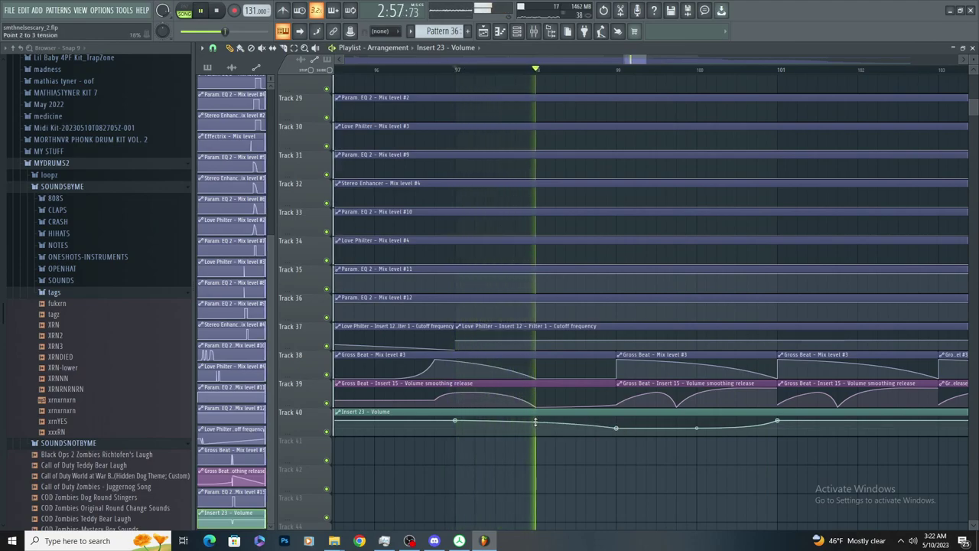
key("space")
left_click_drag(536, 421, 536, 426)
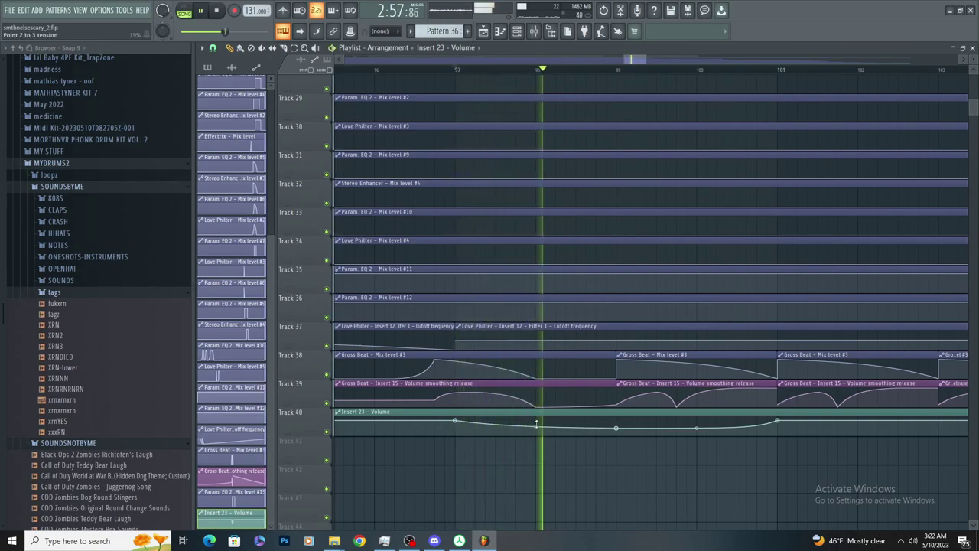
key("space")
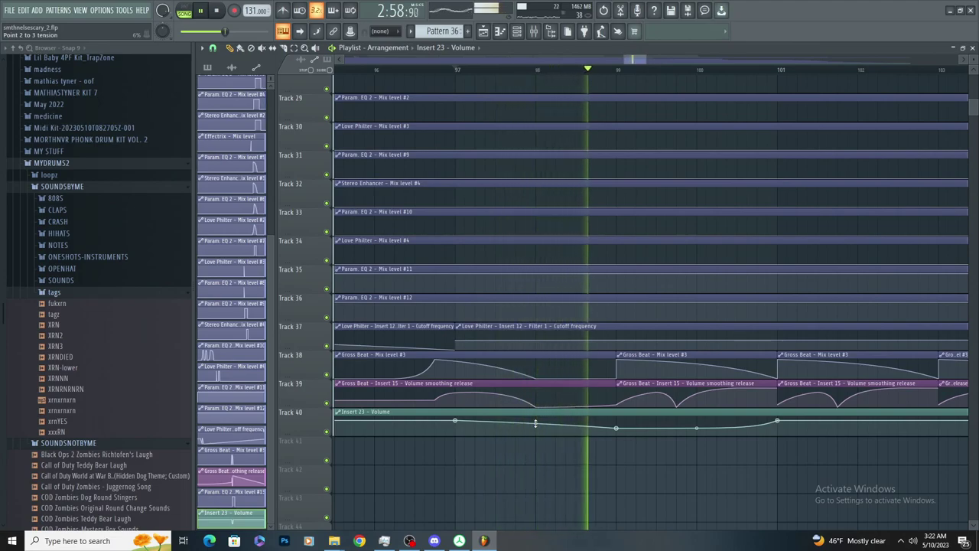
Delete the bar 98 point from the Gross Beat mix level #3 automation on Track 38 and play the result
right_click(534, 377)
left_click(553, 347)
key("space")
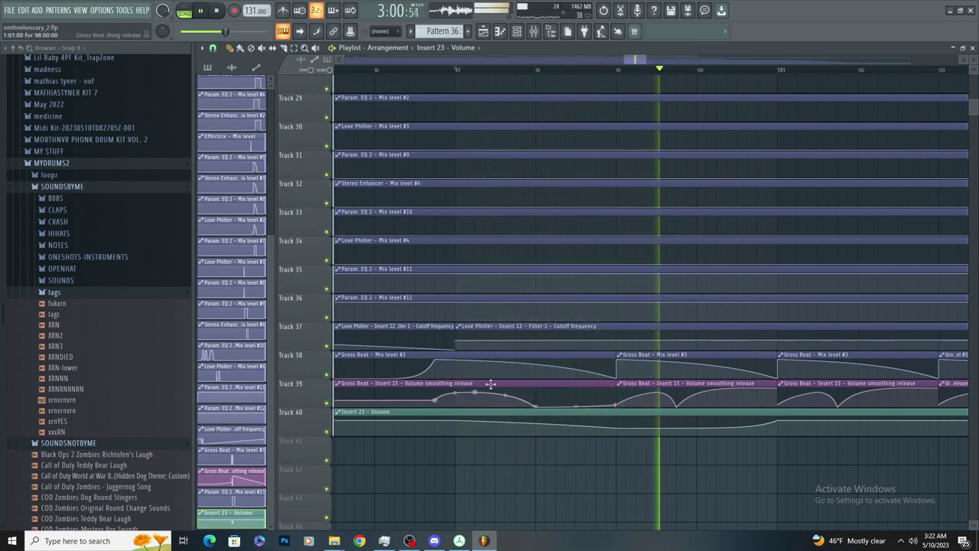
Reshape the repeated Gross Beat automation so mix level #3 dips to zero midway through bar 100 and the volume smoothing release falls toward bar 101
scroll(492, 384, "down", 4)
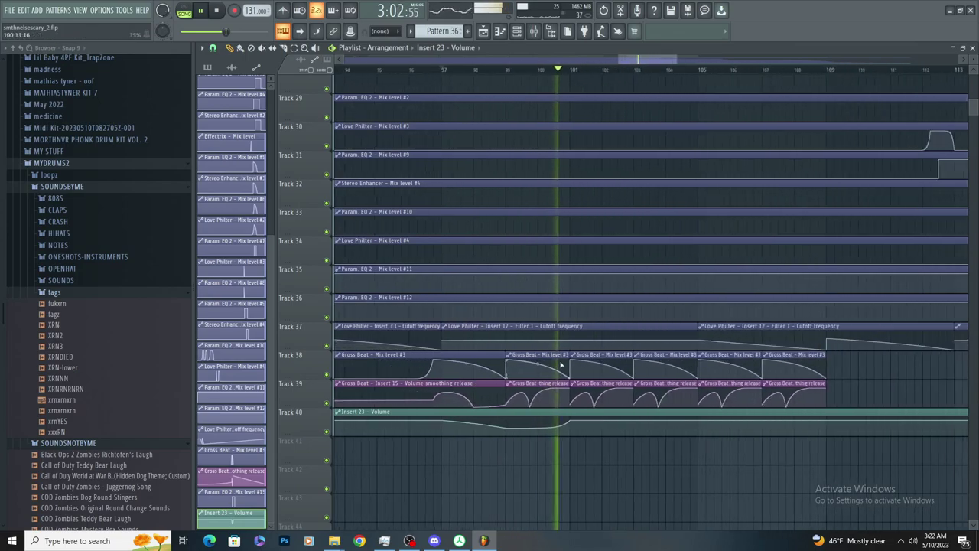
key("space")
scroll(550, 392, "up", 4)
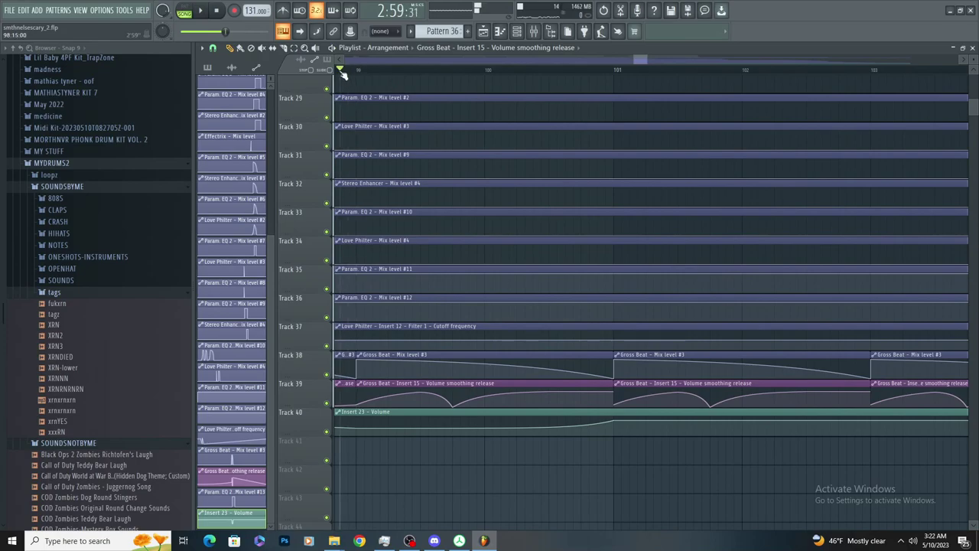
key("space")
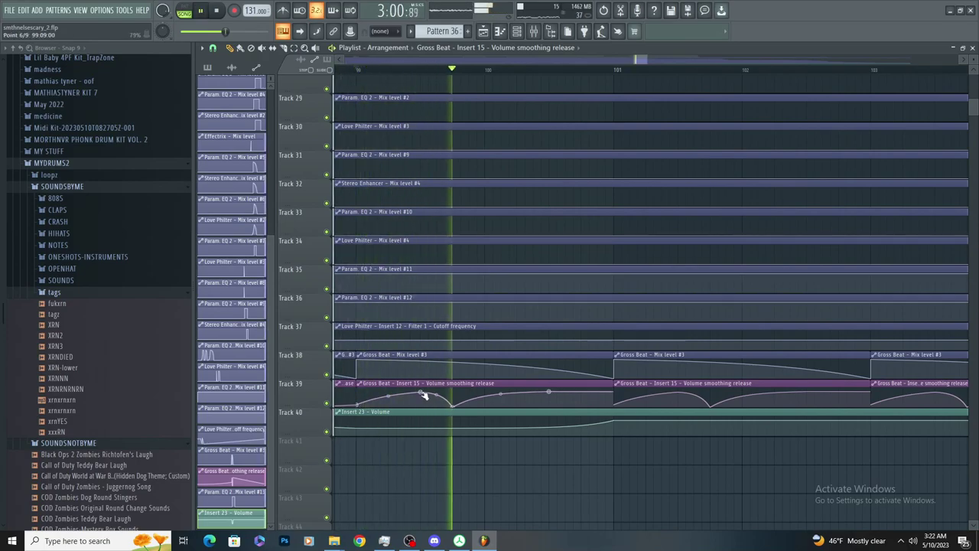
scroll(510, 350, "down", 3)
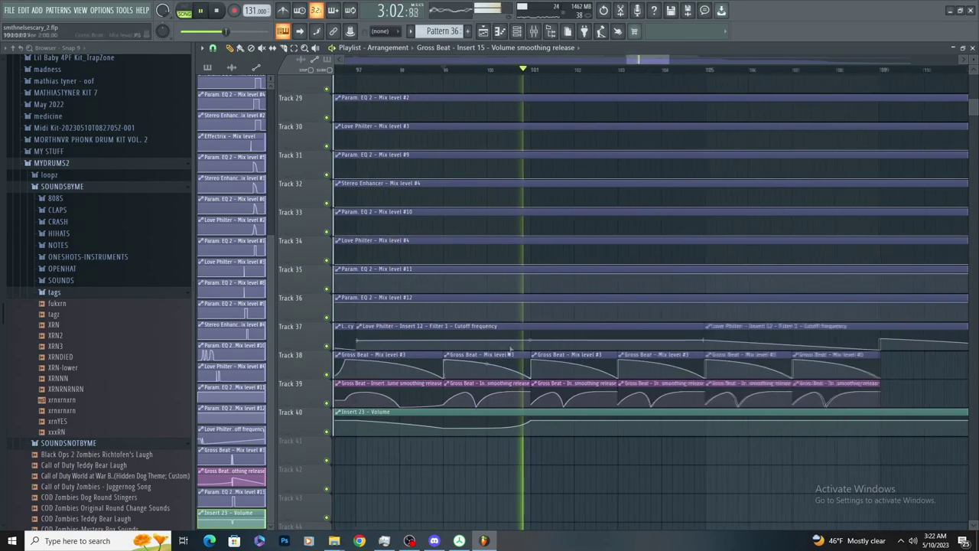
scroll(530, 295, "up", 2)
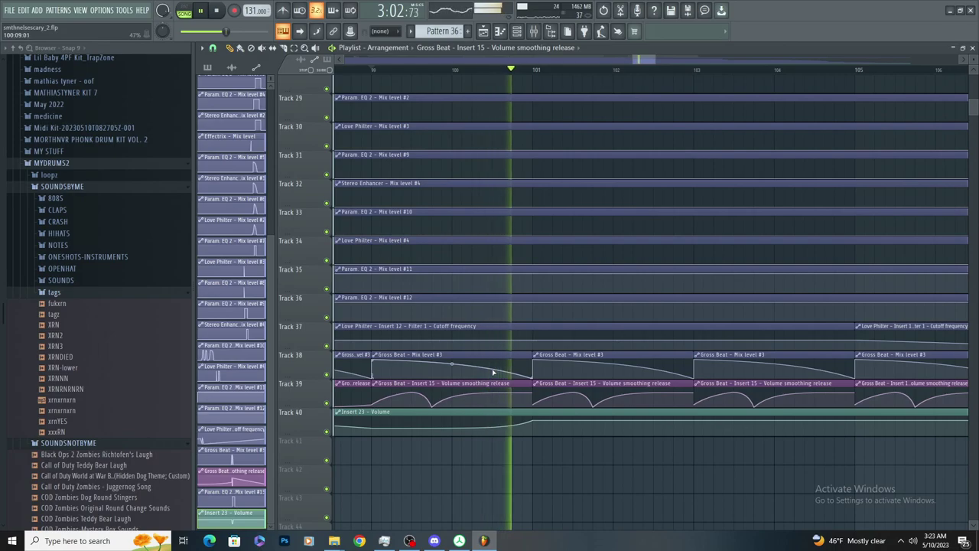
key("space")
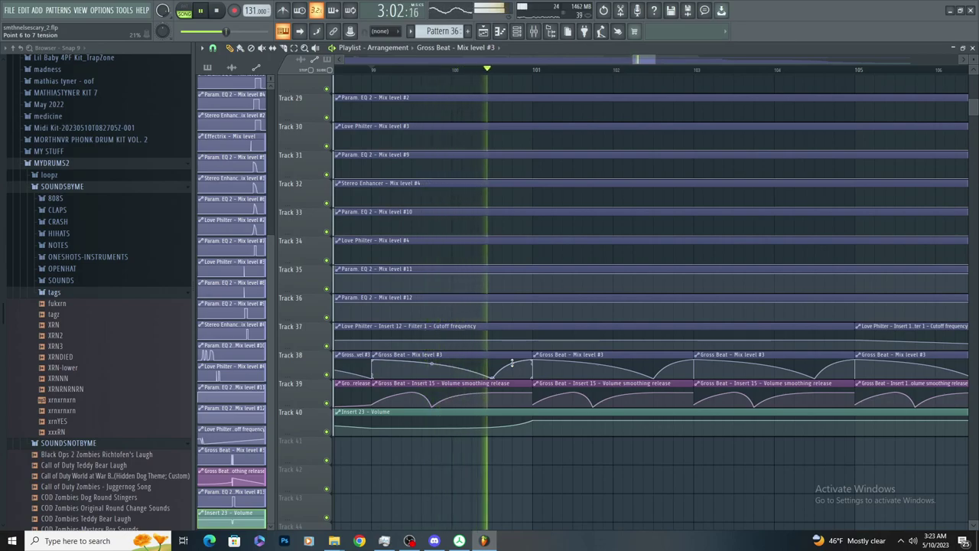
key("space")
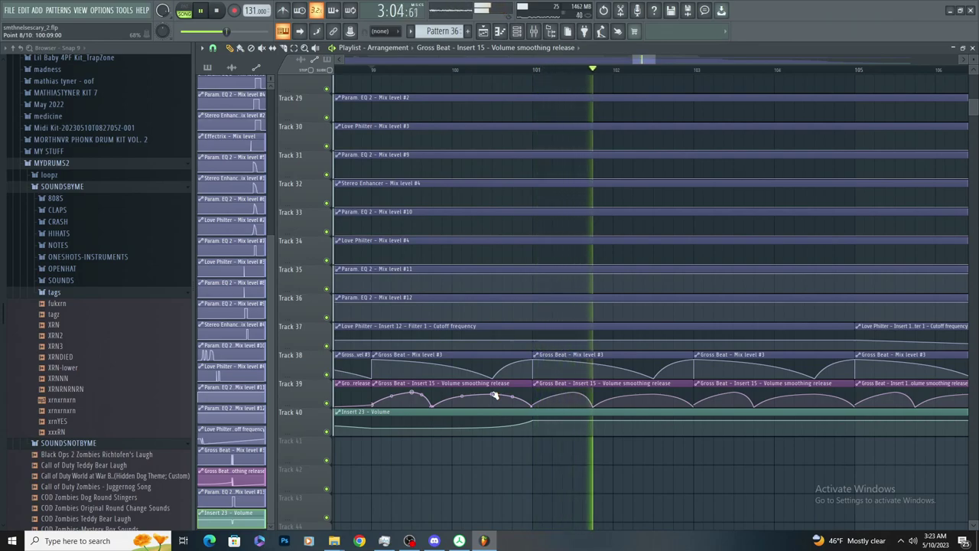
Add a lowered point at bar 105 to the Insert 23 volume automation and play from bar 101
scroll(539, 414, "down", 2)
scroll(579, 446, "down", 2)
scroll(655, 430, "up", 2)
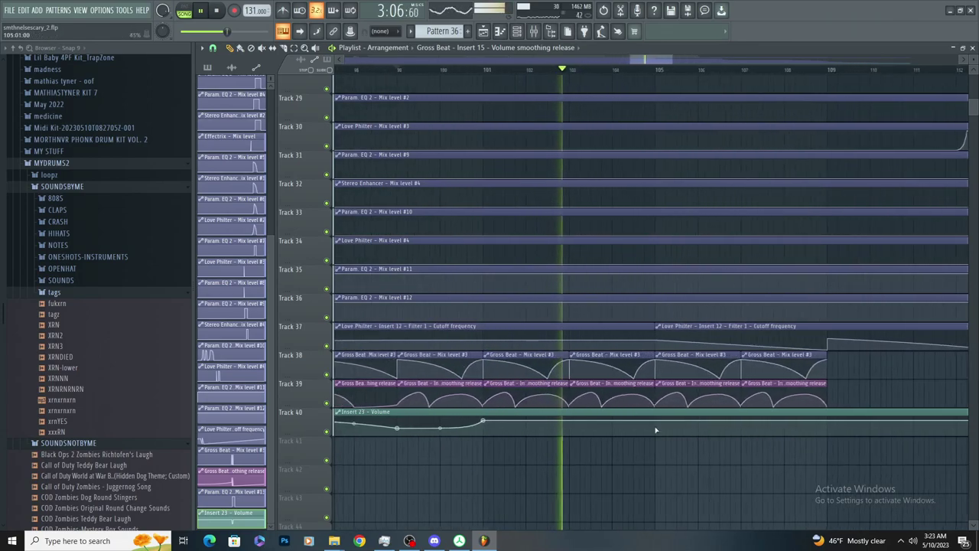
right_click(656, 429)
left_click(486, 71)
key("space")
key("space")
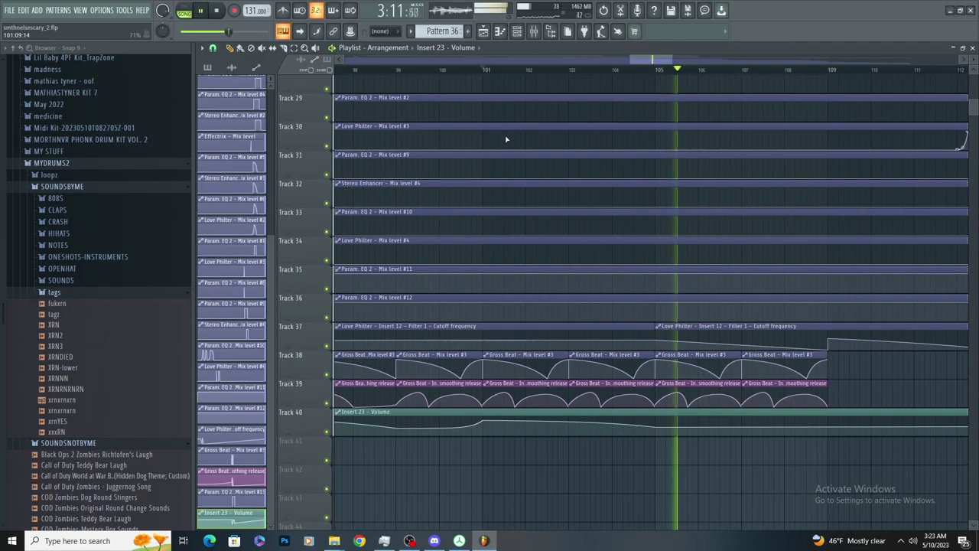
Play through bars 105 to 109 and examine the pattern clips and automation active in that section
scroll(503, 222, "down", 4)
scroll(569, 159, "up", 4)
scroll(569, 158, "up", 7)
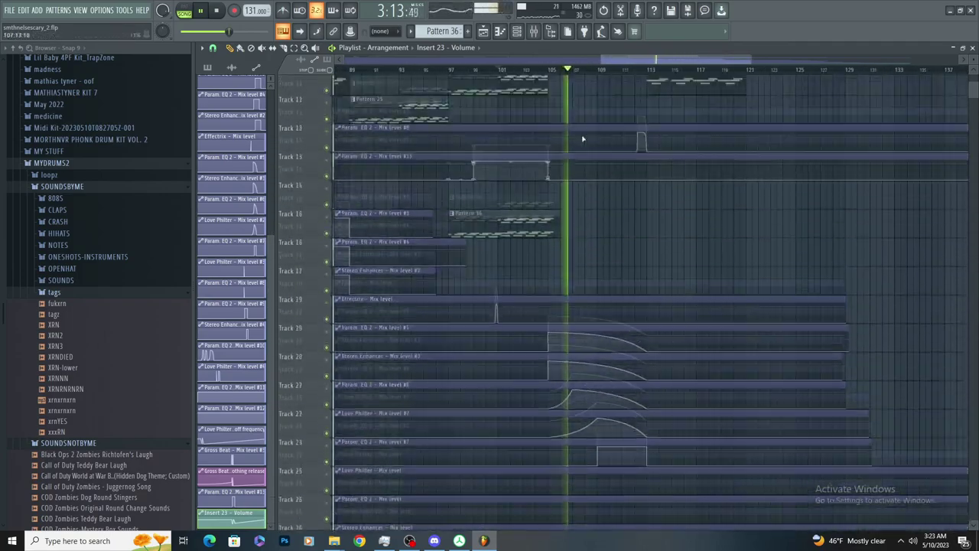
scroll(568, 158, "up", 3)
scroll(568, 162, "up", 2)
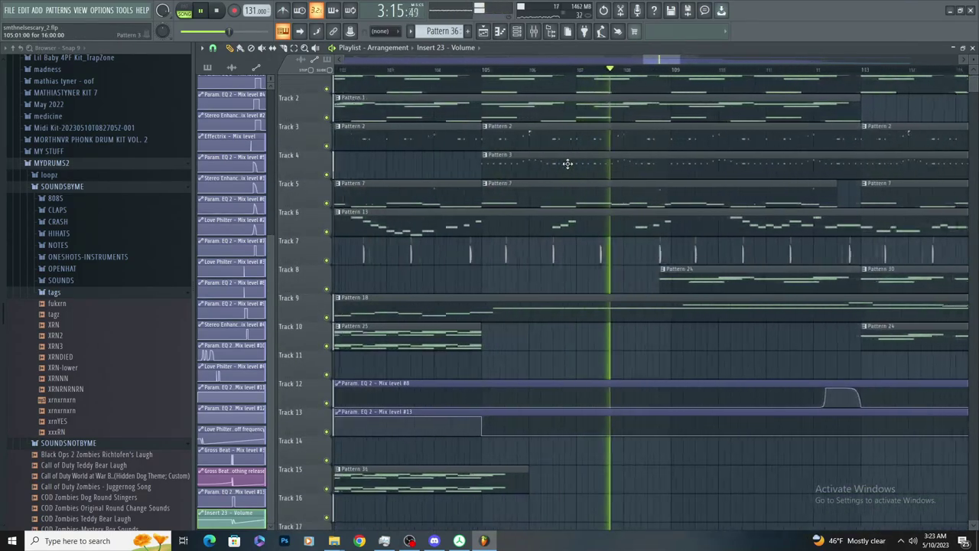
scroll(587, 214, "down", 2)
scroll(644, 169, "up", 2)
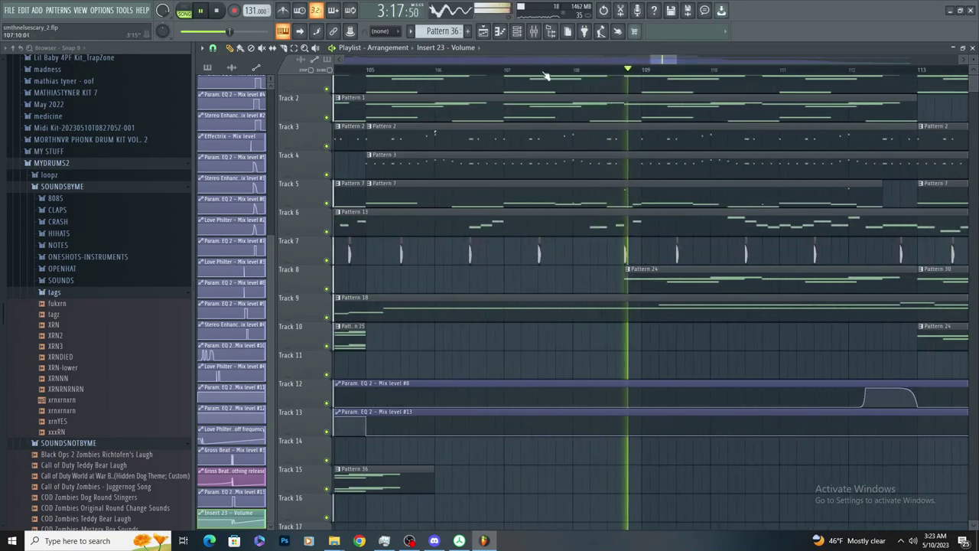
scroll(515, 70, "left", 1)
left_click(523, 69)
left_click(529, 69)
Look through the effect choices for slot 6 of Insert 10, and lower the insert's volume to about -1.6 dB during playback
left_click(533, 32)
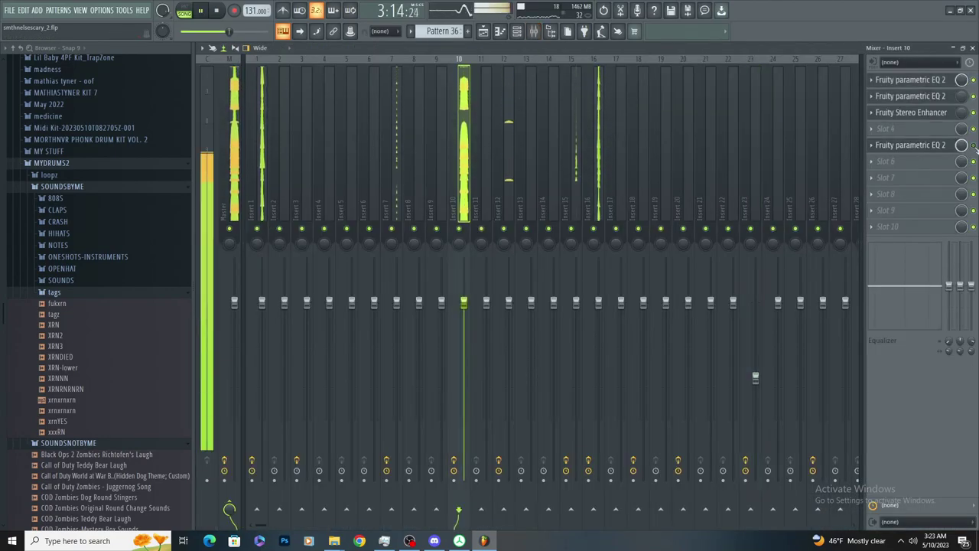
key("space")
left_click(886, 162)
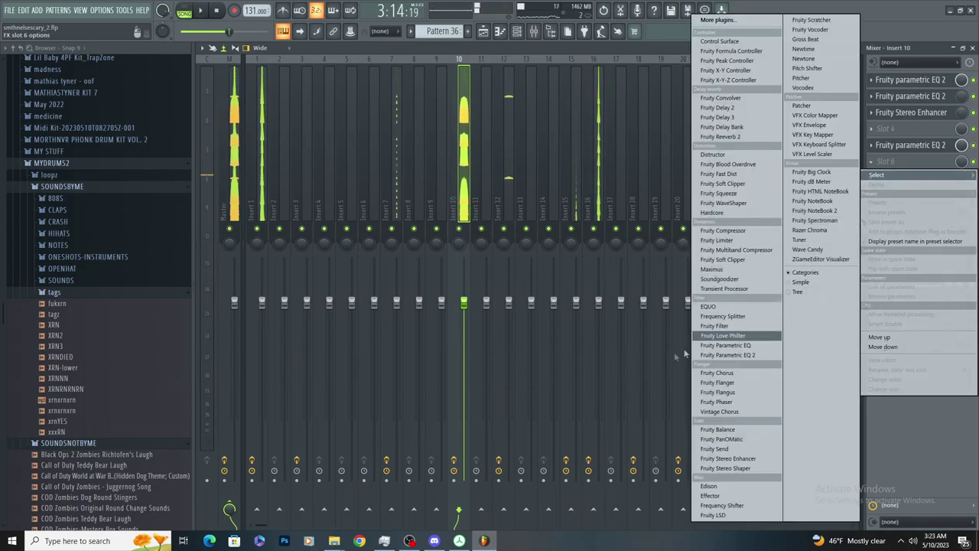
left_click(463, 305)
key("space")
left_click_drag(464, 304, 465, 317)
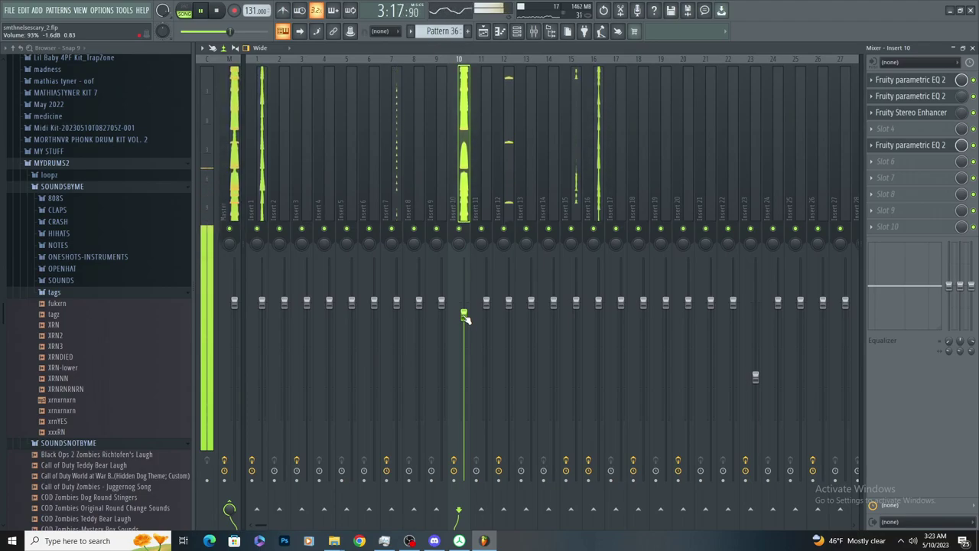
Restore Insert 10's volume to 0.0 dB, save the project and toggle playback
left_click_drag(465, 318, 464, 306)
key("ctrl+s")
key("space")
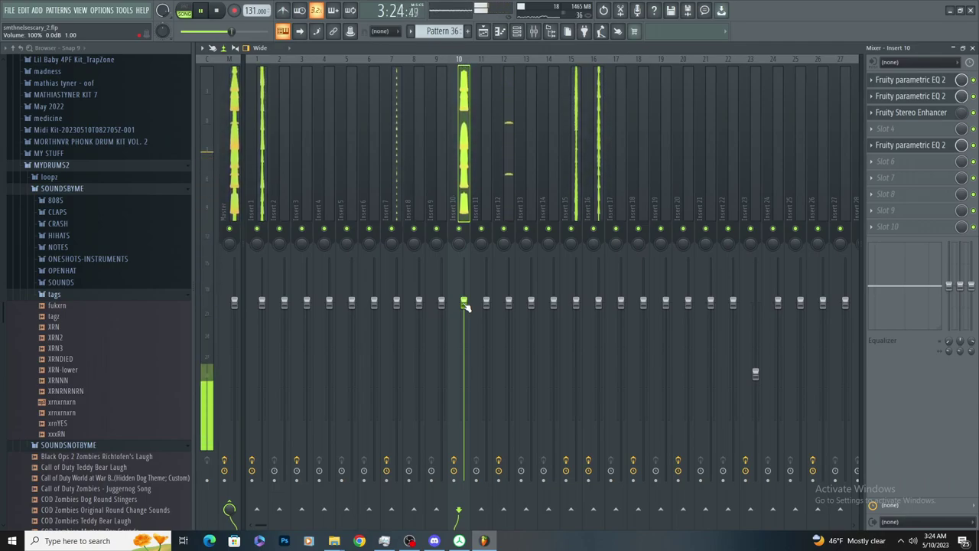
Play from bar 113 and examine the pattern and automation clips across the playlist tracks in that section
left_click(482, 31)
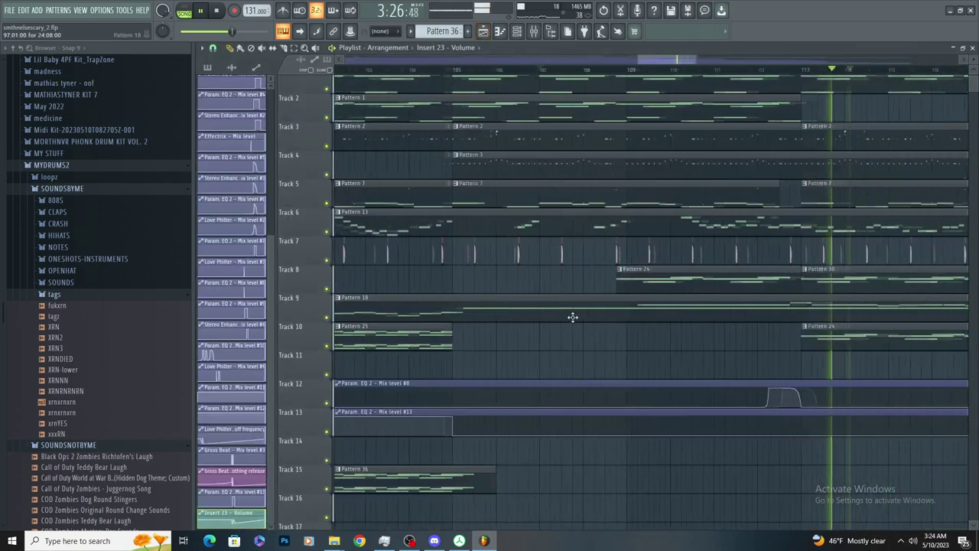
scroll(572, 316, "down", 5)
scroll(818, 323, "up", 3)
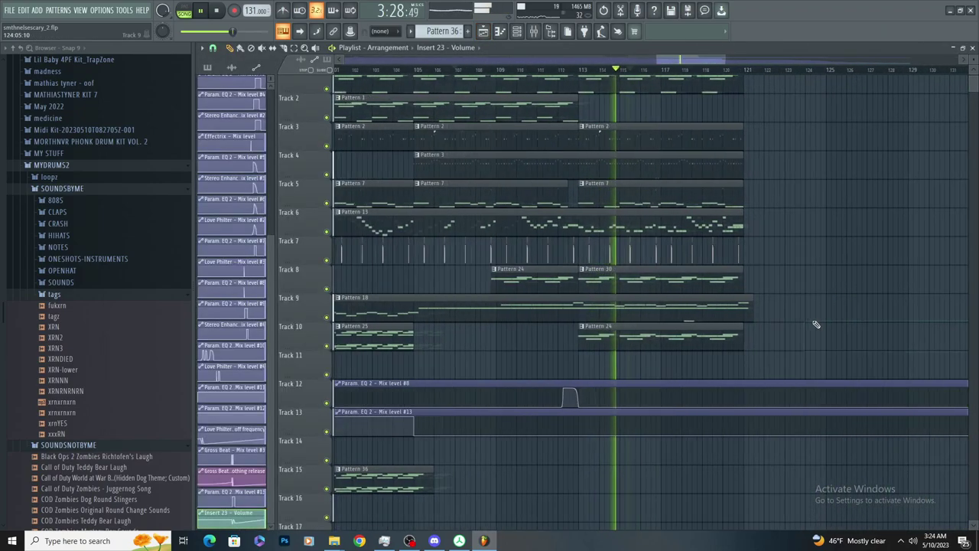
scroll(684, 349, "down", 2)
scroll(705, 450, "down", 9)
left_click(420, 70)
left_click(542, 71)
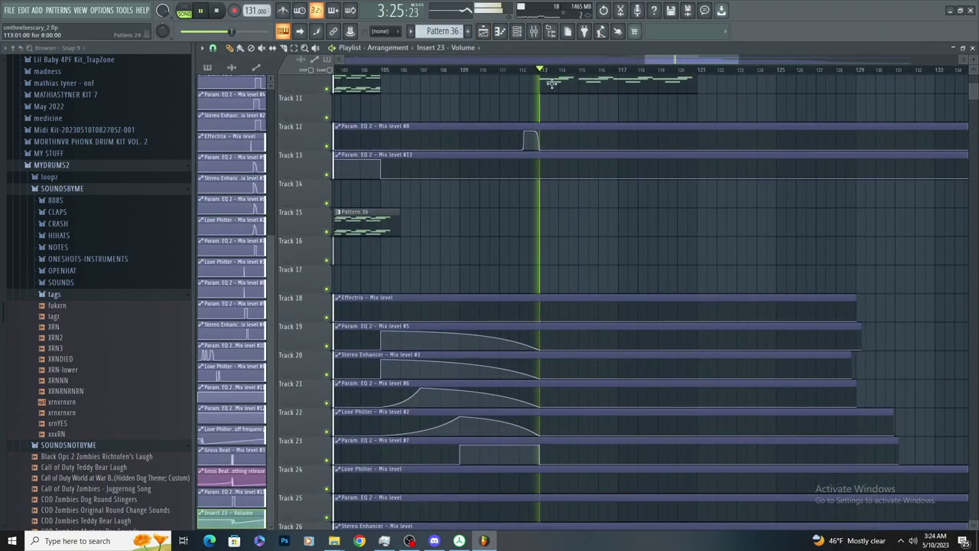
scroll(638, 204, "down", 10)
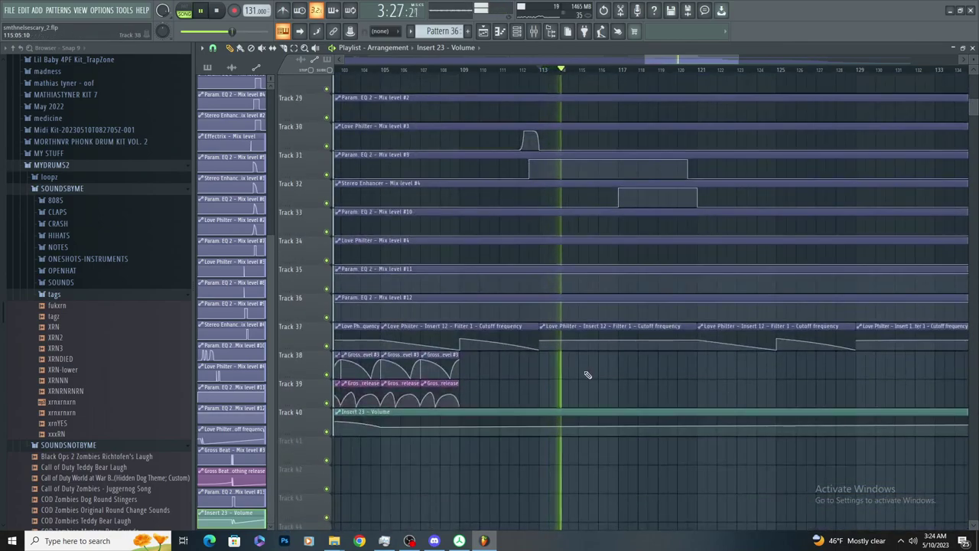
scroll(617, 224, "up", 15)
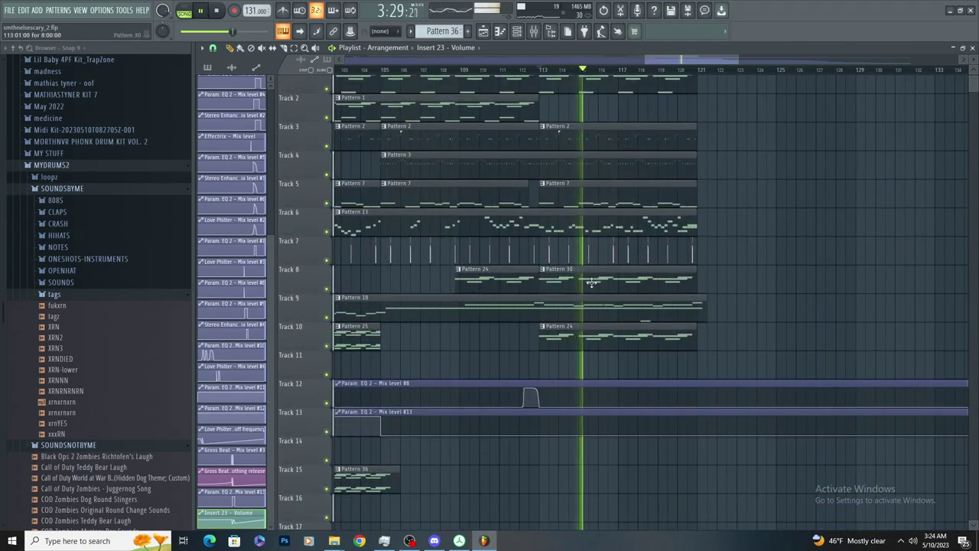
Stop playback and load a second Gross Beat into slot 6 of mixer Insert 15
key("F9")
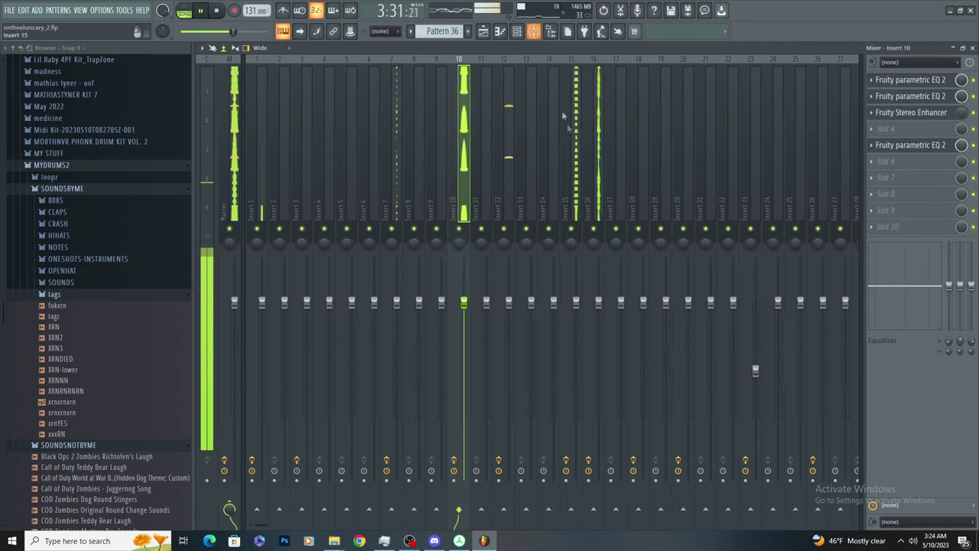
left_click(569, 134)
key("space")
left_click(891, 161)
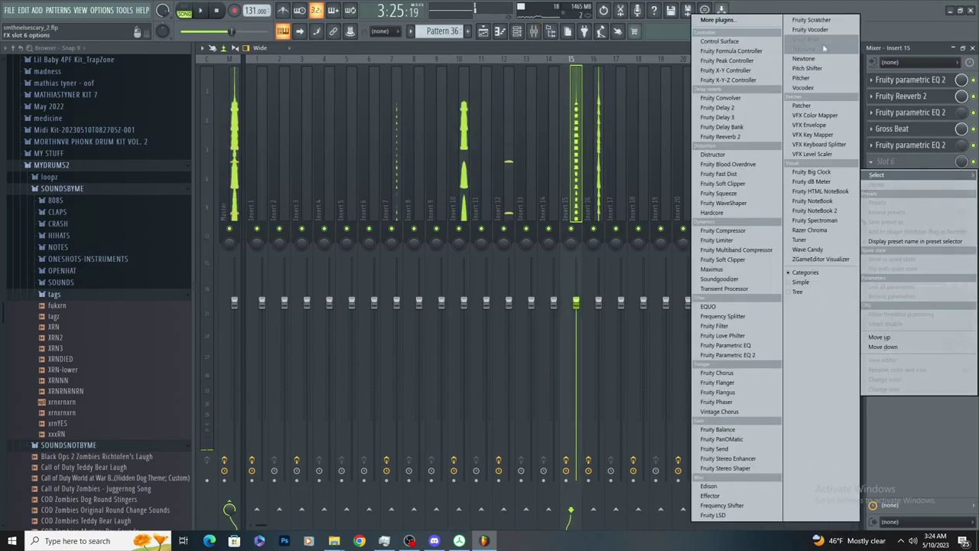
left_click(821, 39)
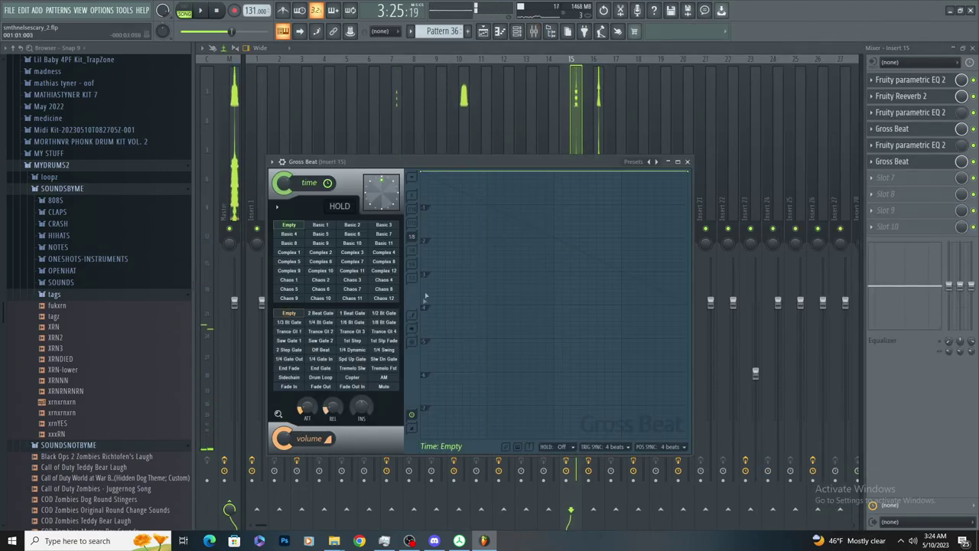
Try the 1 Beat Gate and 1/2 Bt Gate volume presets in the new Gross Beat, and return it to Empty
key("space")
left_click(351, 313)
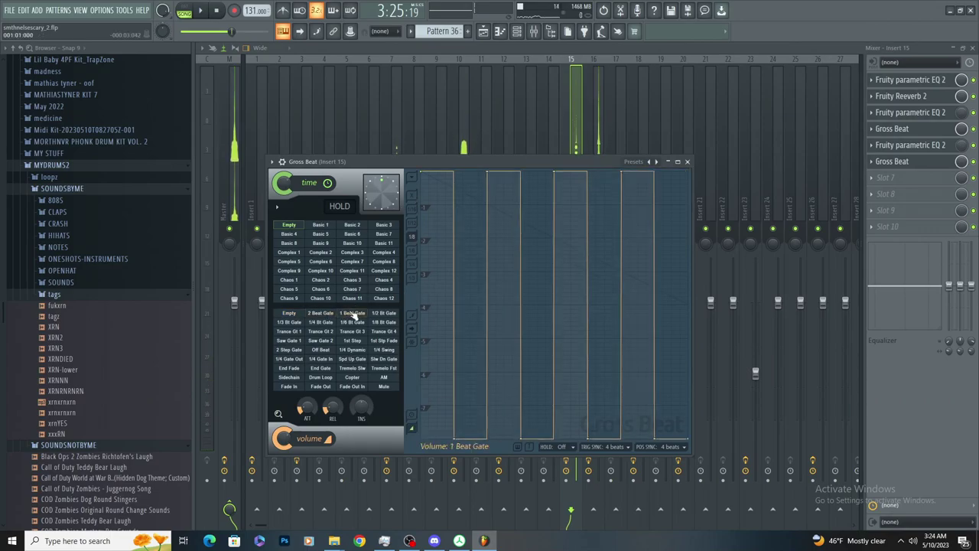
left_click(384, 313)
key("space")
left_click(289, 313)
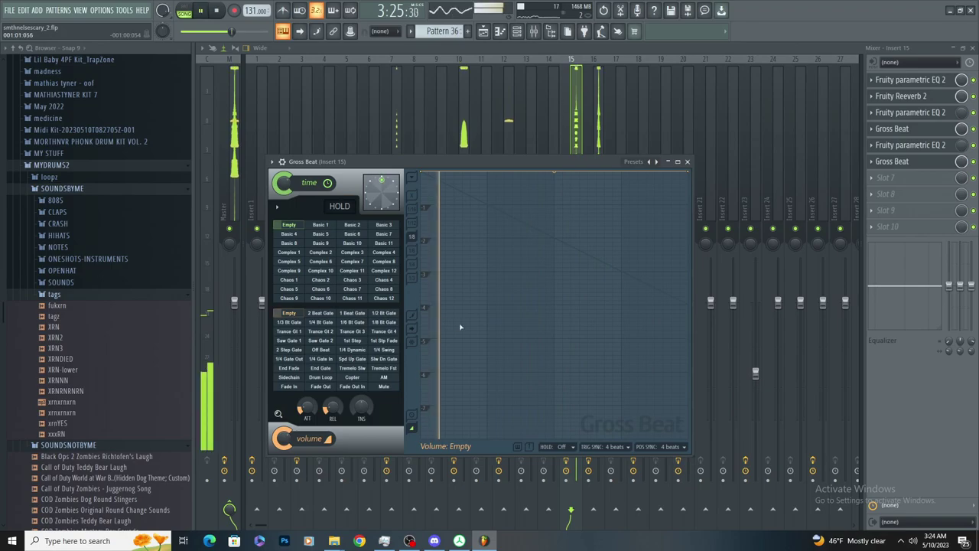
Shape the new Gross Beat's volume envelope into a narrow curved dip to zero at half a beat, back to full by one beat, and audition it
left_click_drag(455, 174, 457, 449)
right_click(457, 450)
left_click(477, 357)
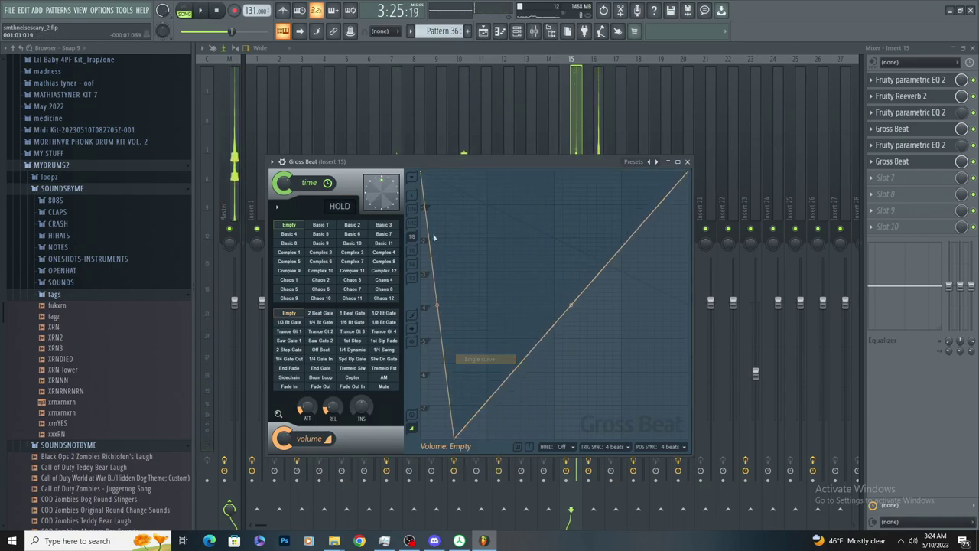
left_click_drag(439, 304, 439, 191)
right_click(486, 171)
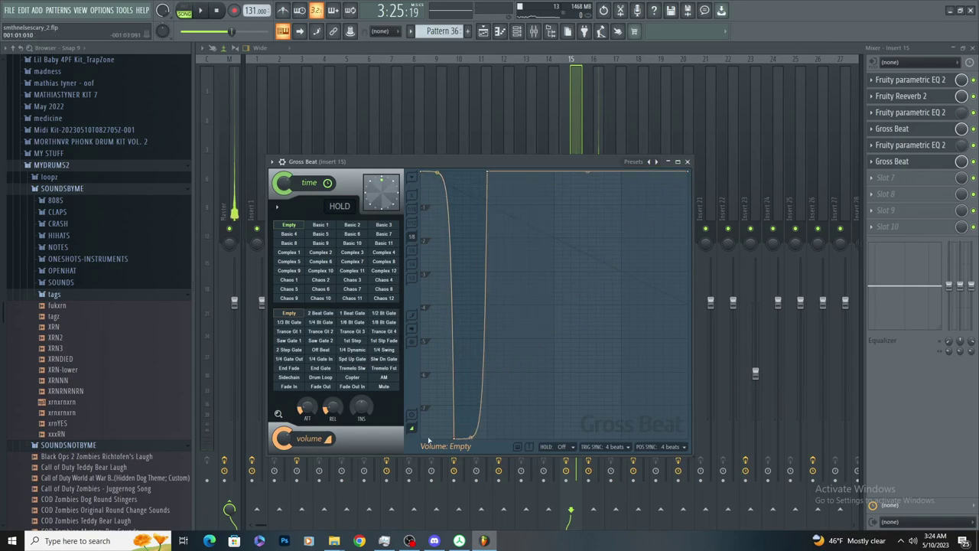
left_click_drag(470, 436, 470, 175)
key("space")
key("space")
left_click(686, 161)
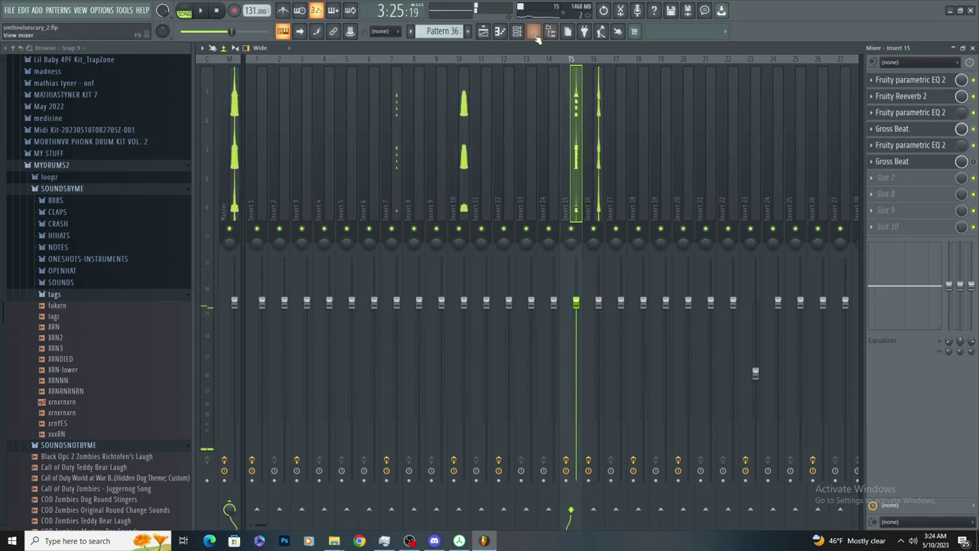
Extend the last Gross Beat mix level #3 and volume smoothing release clips on Tracks 38 and 39 beyond bar 109
left_click(482, 31)
scroll(601, 409, "down", 10)
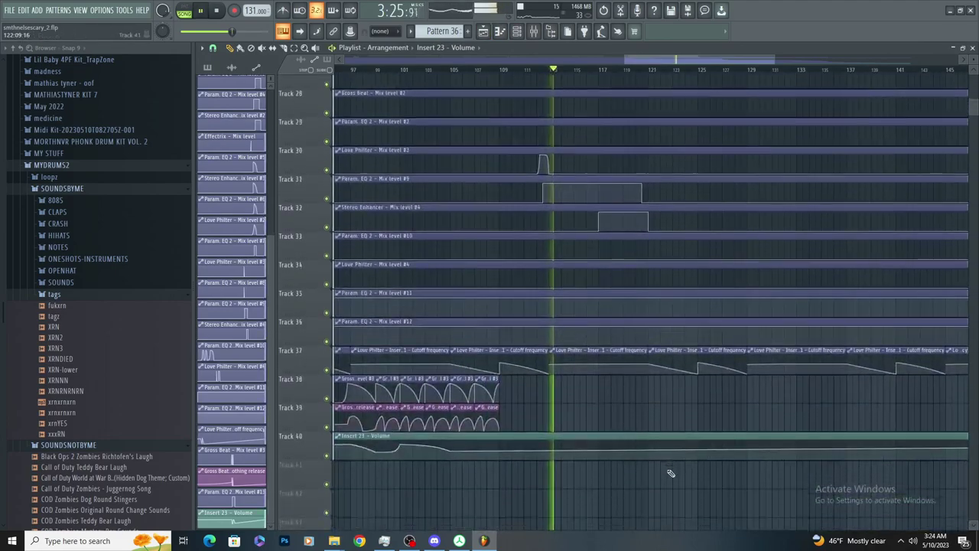
scroll(670, 473, "down", 3)
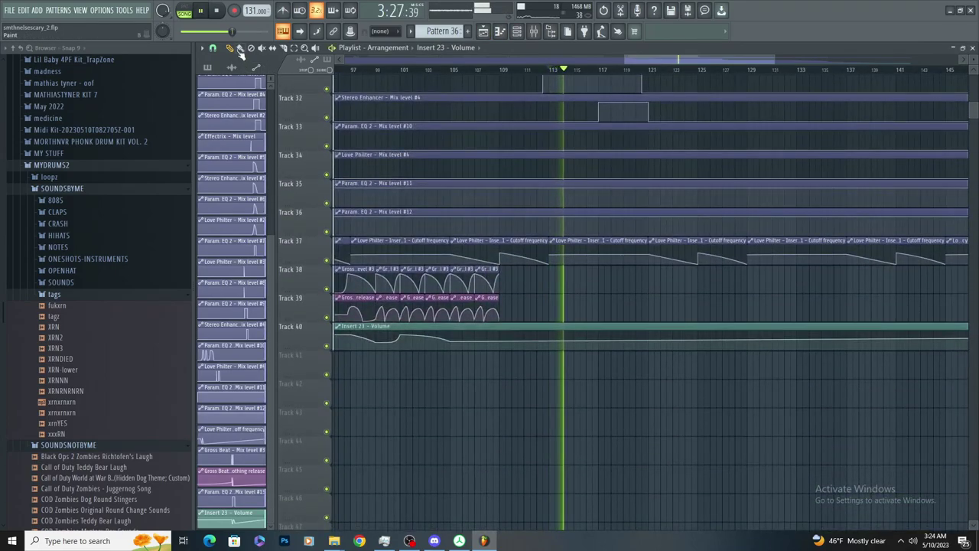
key("space")
scroll(449, 267, "up", 3)
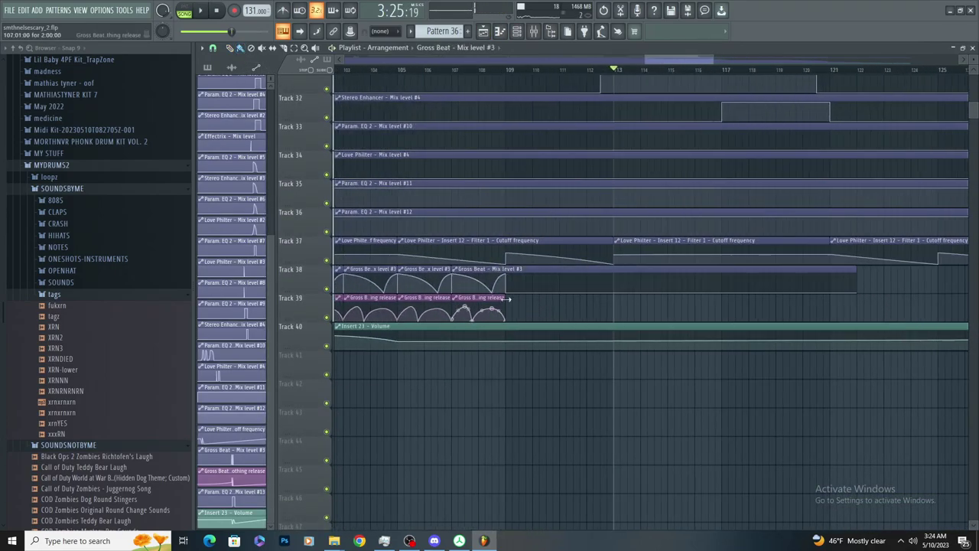
key("space")
scroll(521, 281, "up", 2)
key("space")
scroll(567, 297, "down", 3)
Delete the bar 109 automation points from the extended Gross Beat mix level #3 and volume smoothing release clips
right_click(453, 295)
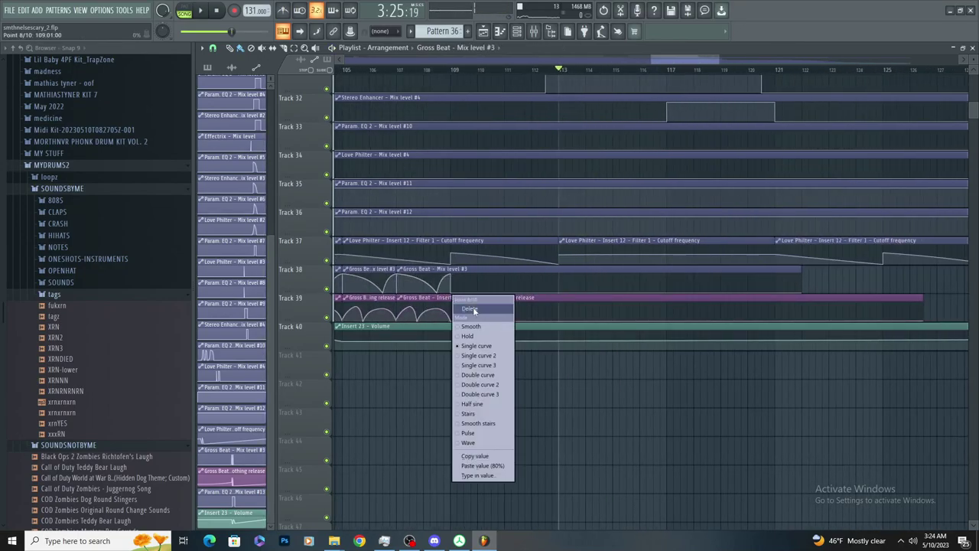
left_click(474, 309)
key("space")
right_click(453, 326)
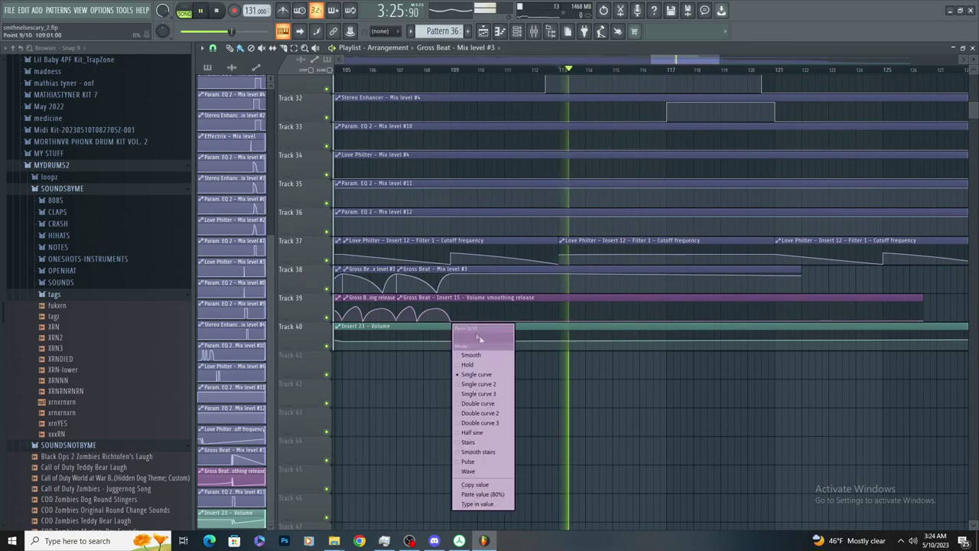
left_click(479, 338)
Play the section from bar 113 to past bar 121 and review the whole arrangement in the playlist
scroll(562, 320, "up", 2)
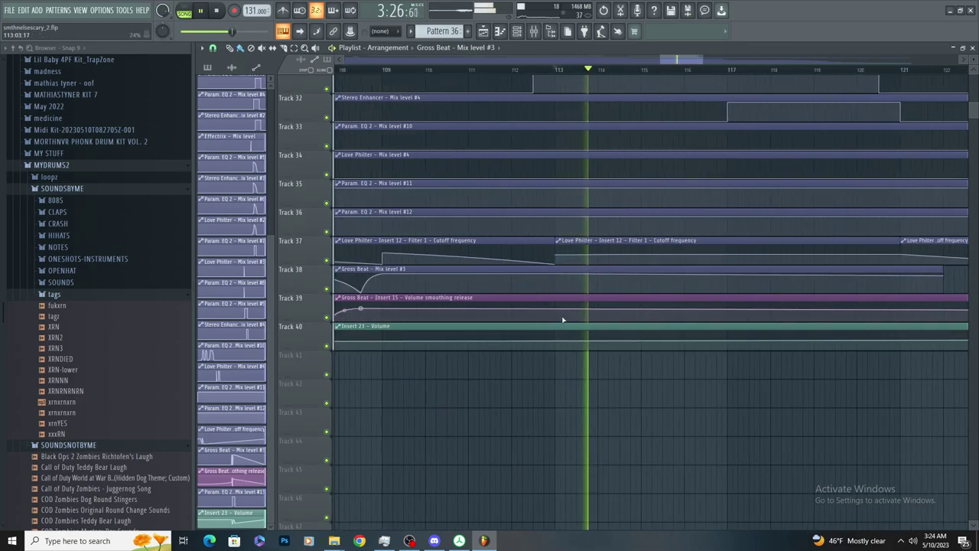
scroll(559, 327, "down", 2)
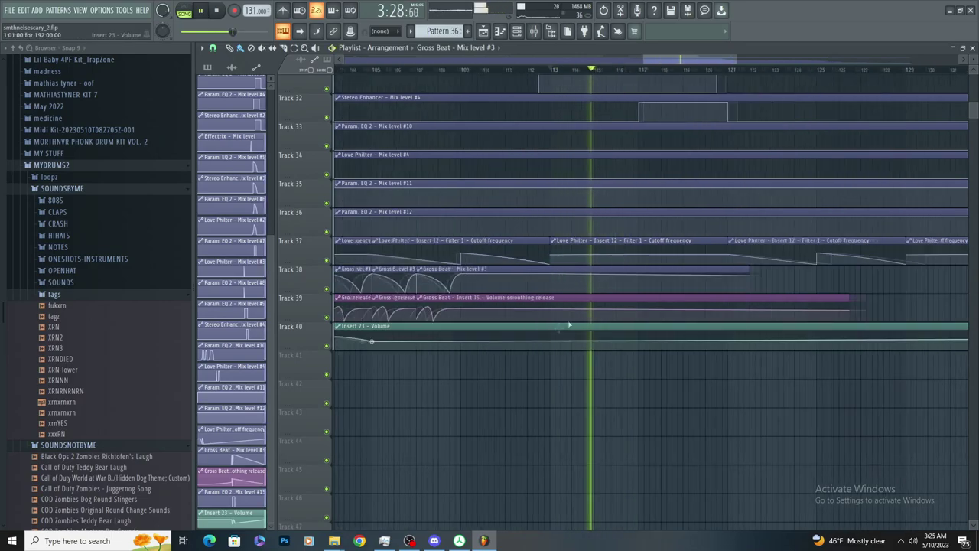
scroll(666, 212, "up", 10)
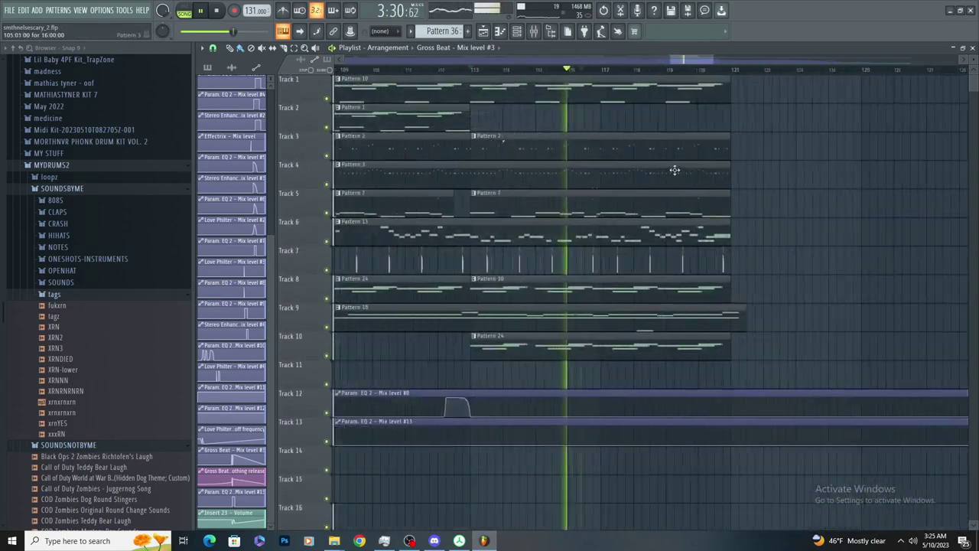
scroll(665, 184, "up", 2)
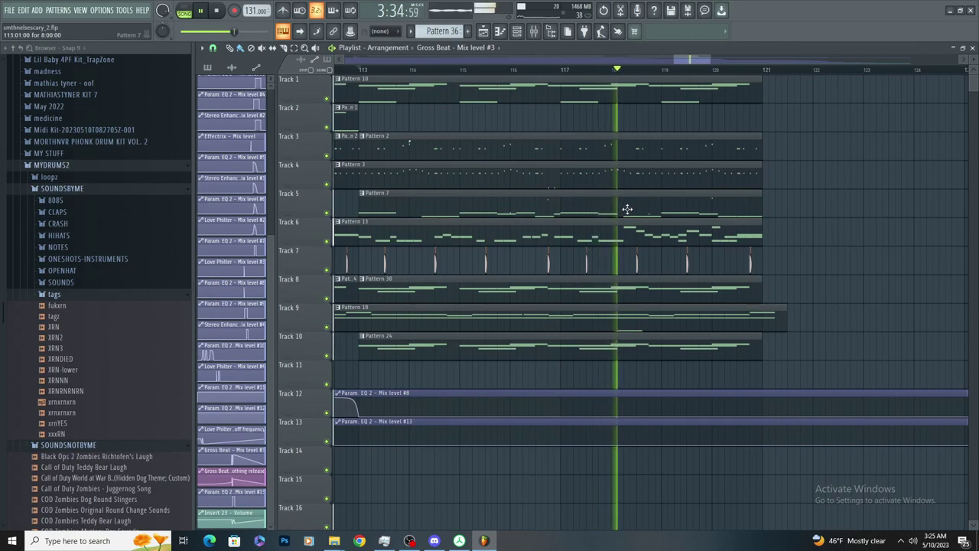
scroll(655, 265, "down", 6)
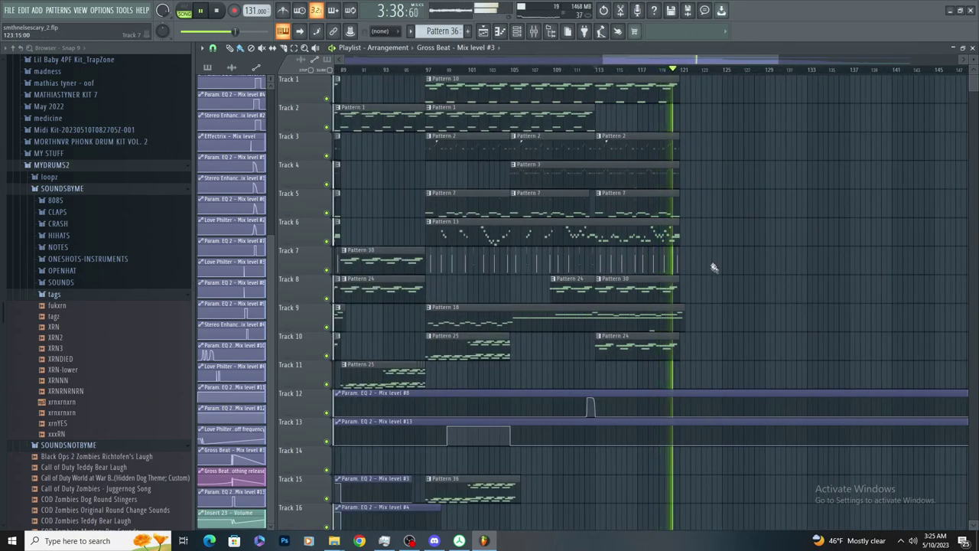
scroll(734, 272, "down", 4)
scroll(745, 268, "down", 5)
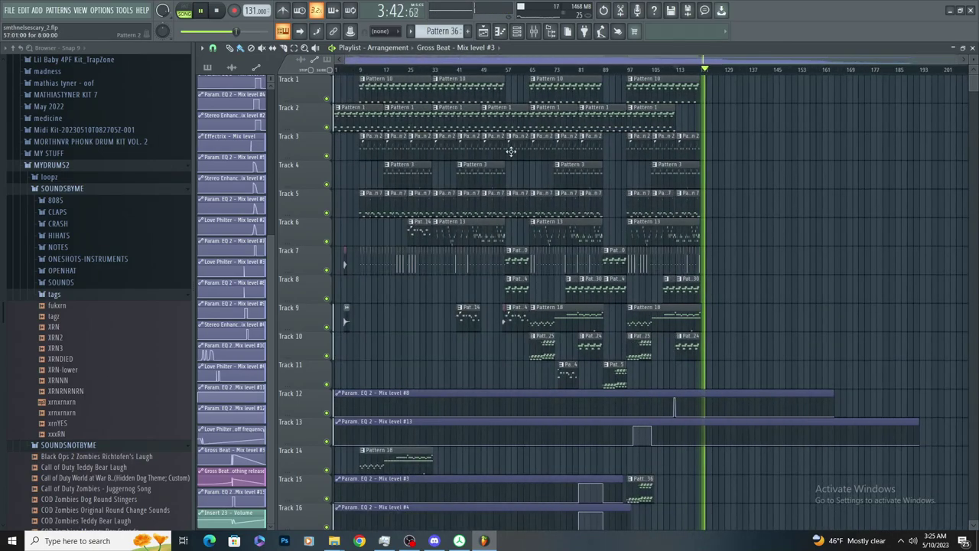
key("space")
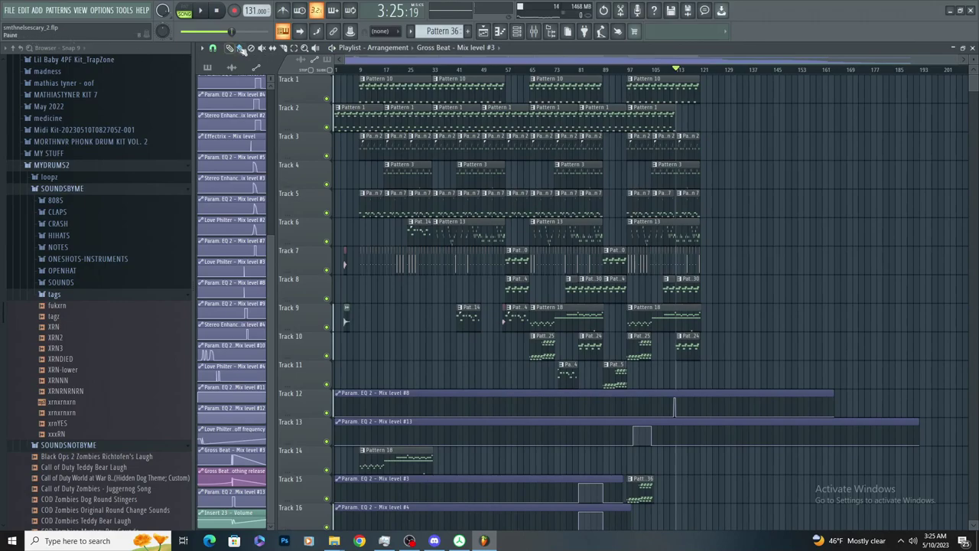
Select the whole arrangement and render it to WAV and MP3 as smthnelsescary_2 in the UNTAGGED folder
key("ctrl+a")
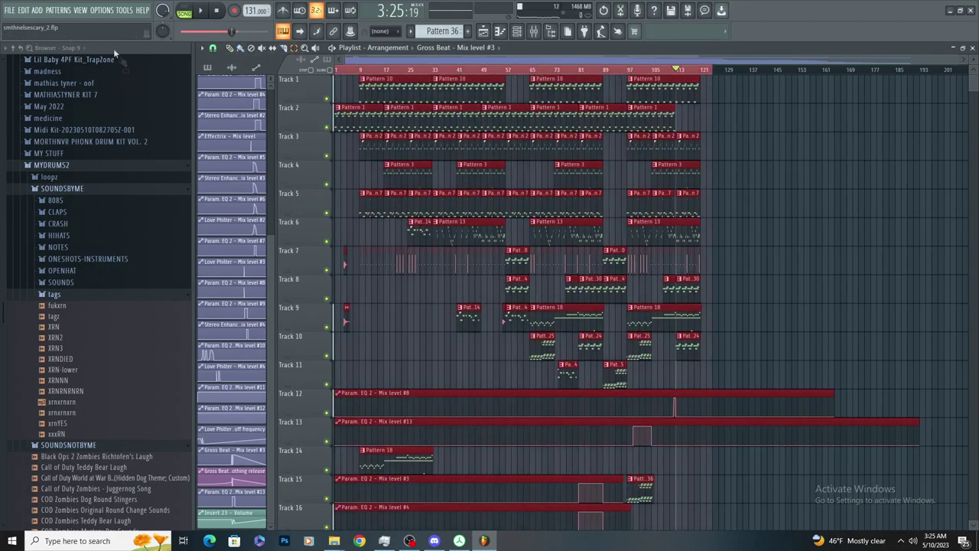
left_click(9, 10)
mouse_move(69, 97)
left_click(121, 105)
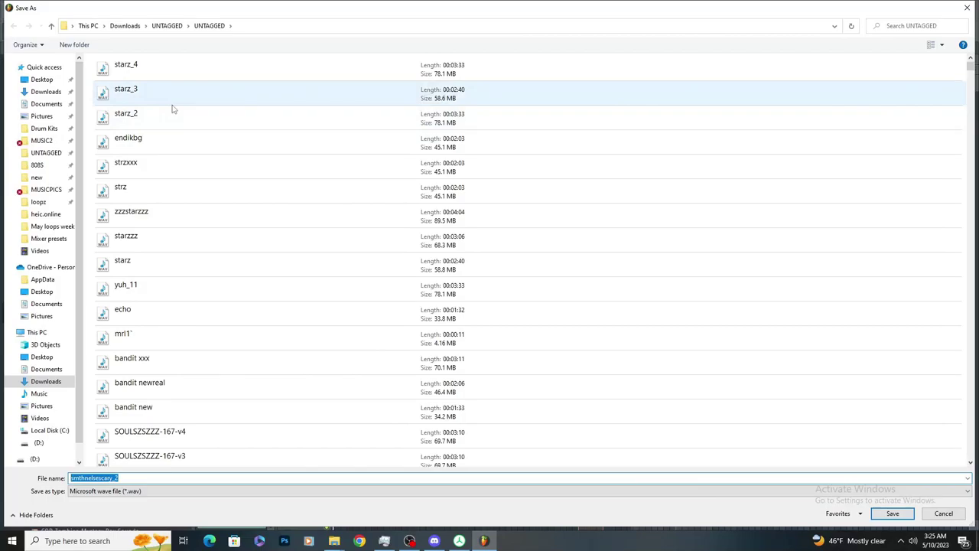
key("Return")
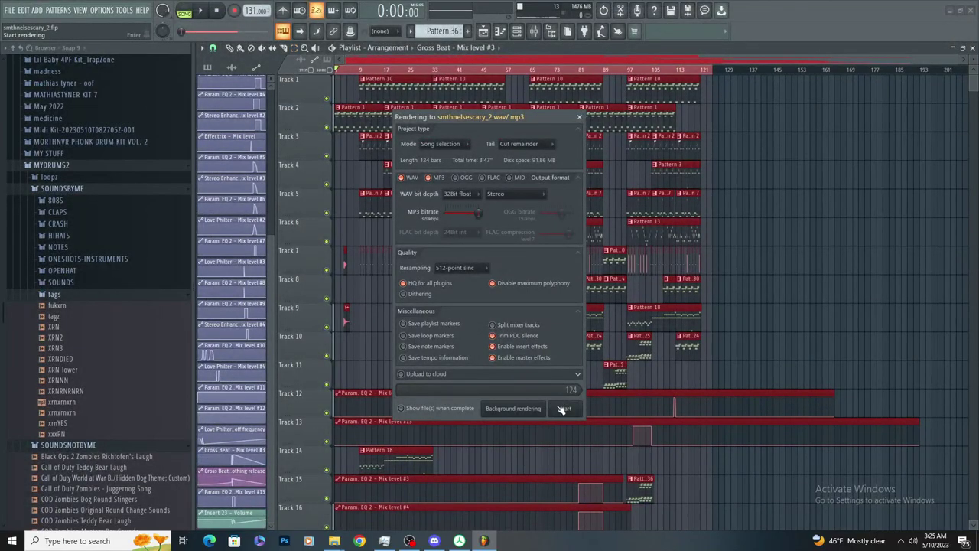
left_click(558, 410)
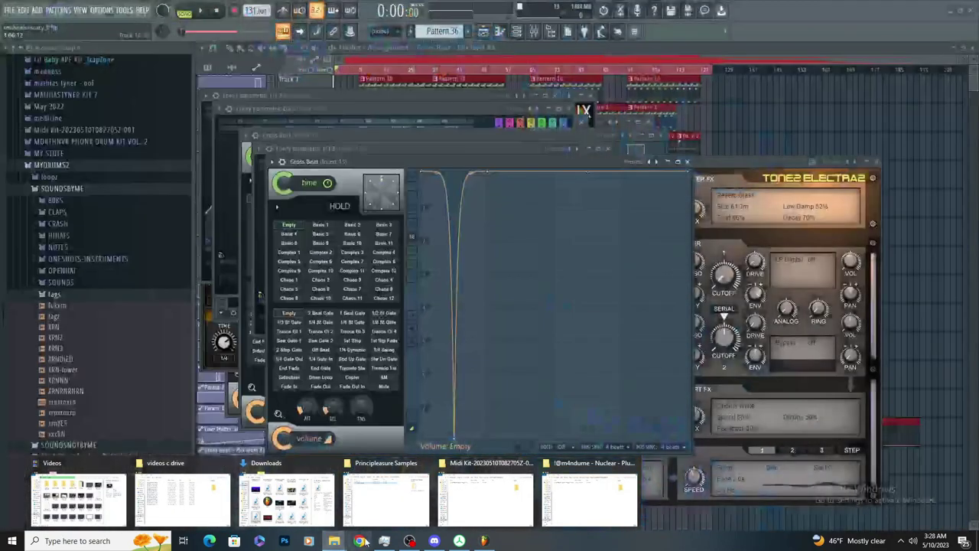
Switch to Google Chrome and open it with the Person 1 profile
left_click(359, 540)
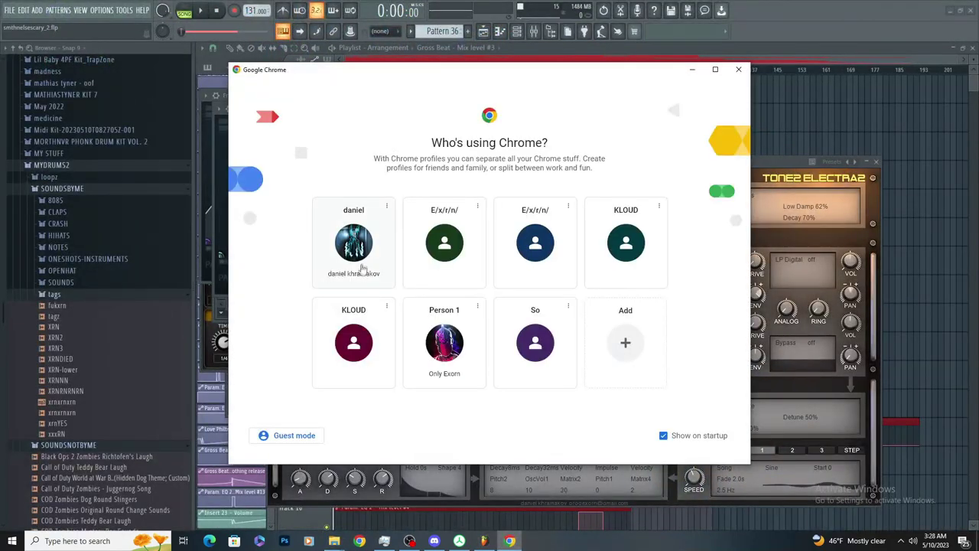
left_click(427, 332)
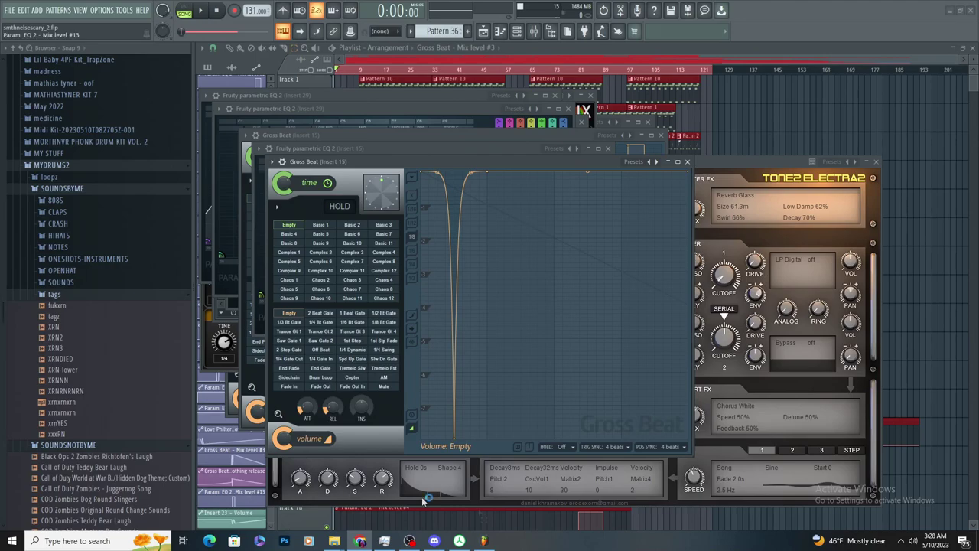
Switch to File Explorer, open the UNTAGGED folder and select the rendered smthnelsescary_2 WAV file
mouse_move(334, 540)
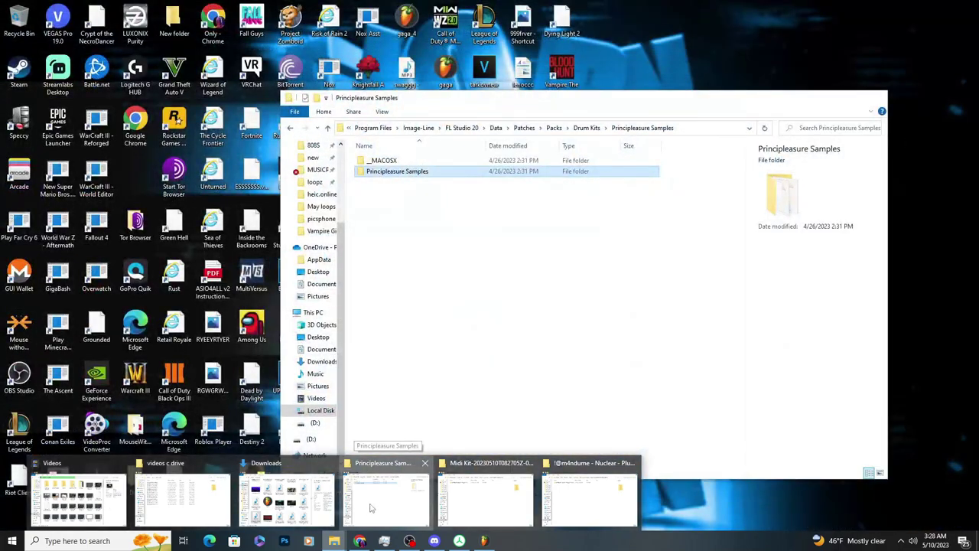
left_click(379, 507)
scroll(300, 276, "up", 3)
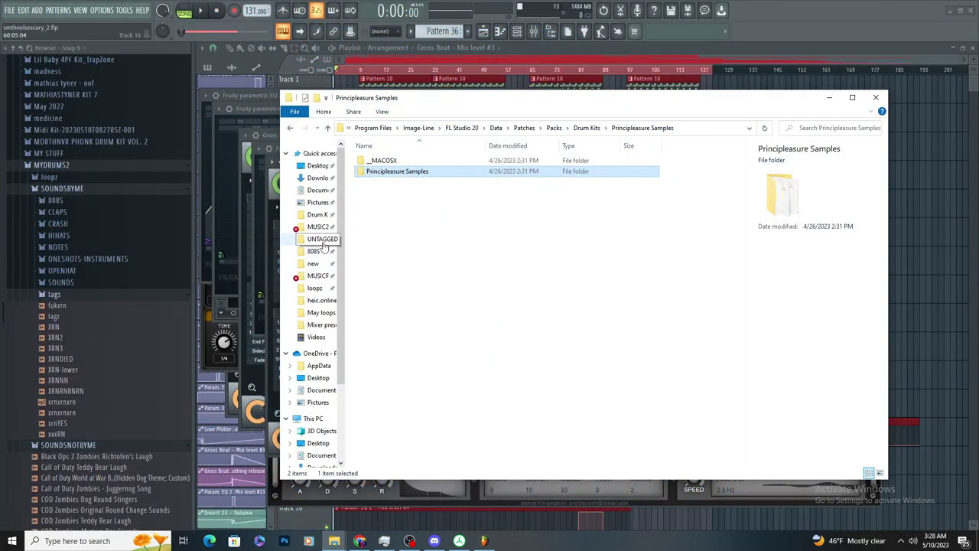
left_click(318, 238)
left_click(539, 150)
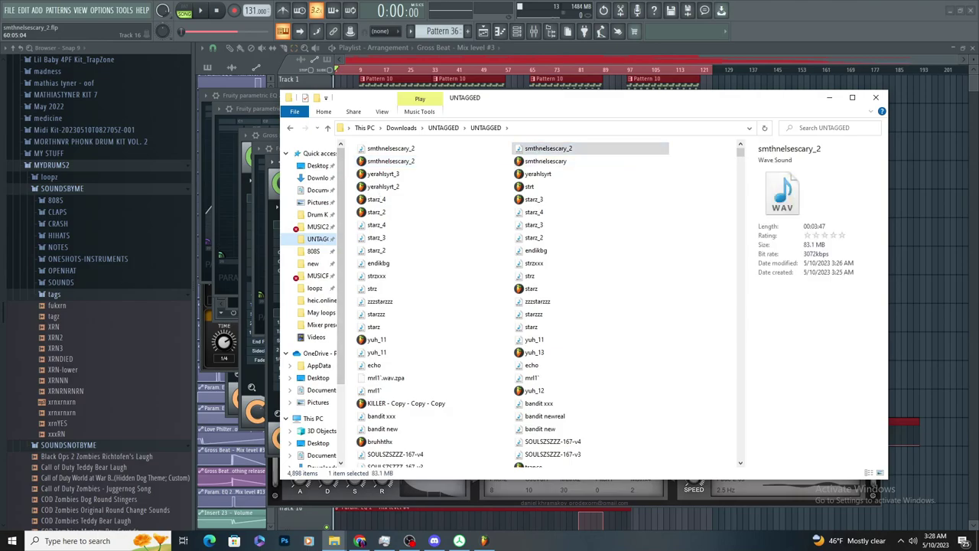
Import the rendered smthnelsescary_2 WAV from File Explorer into the FL Studio playlist and place its clip on track 41 at bar 1
key("alt+Tab")
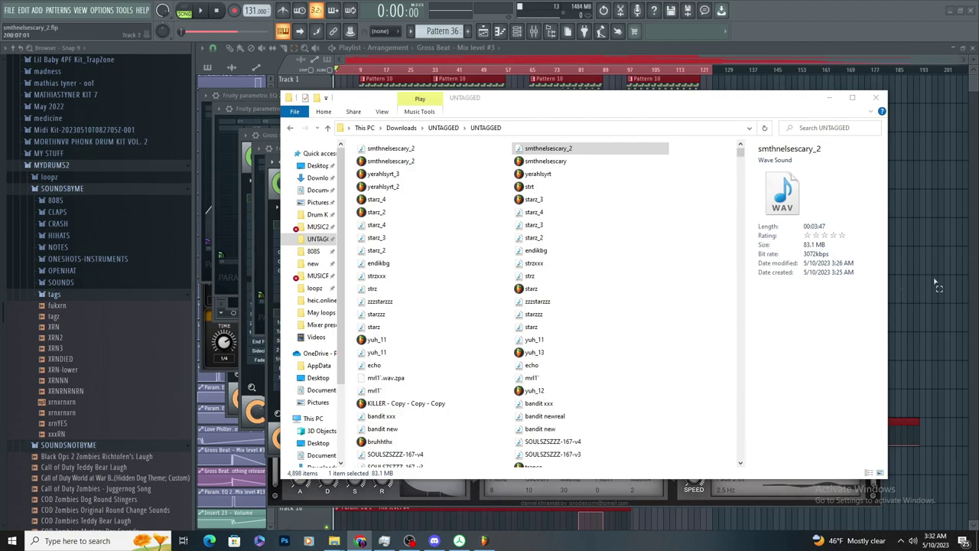
left_click_drag(595, 148, 898, 200)
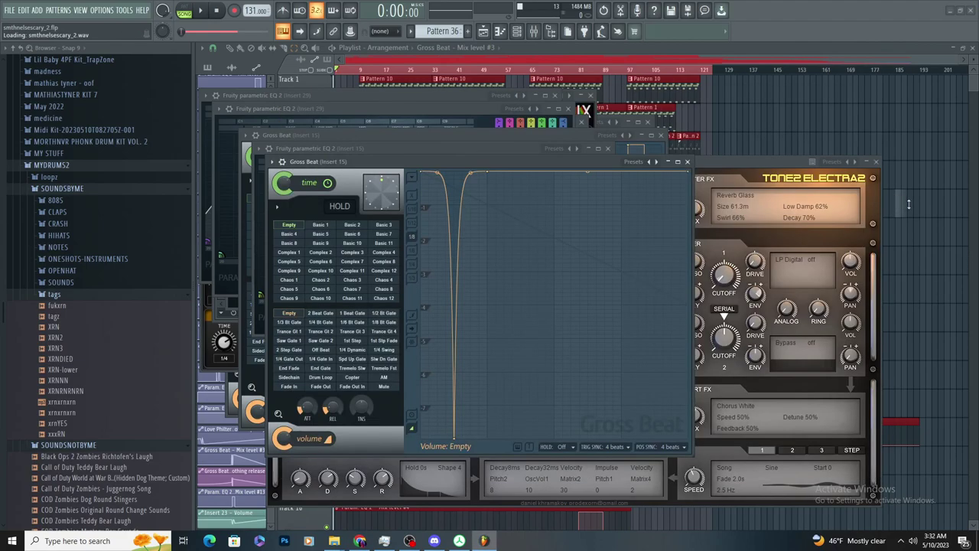
left_click(229, 48)
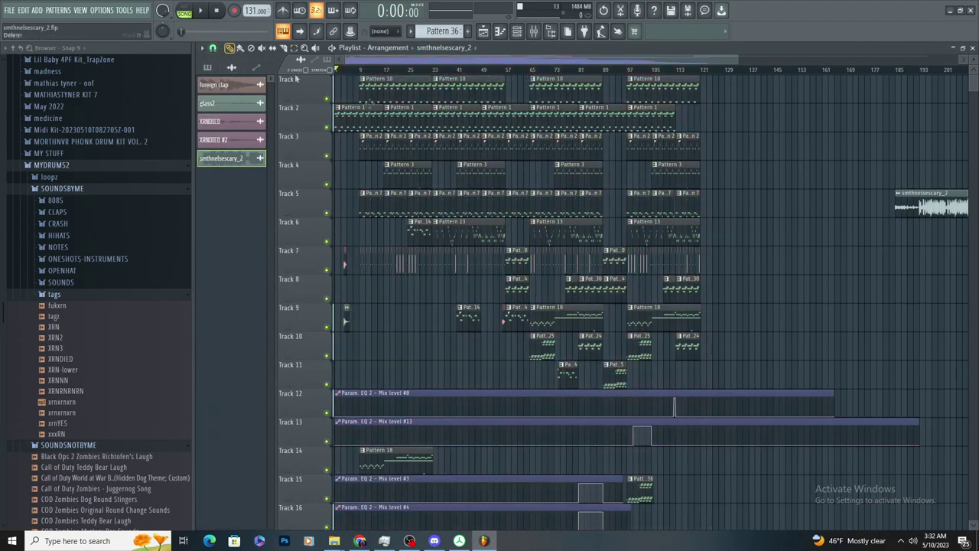
scroll(879, 199, "down", 3)
right_click(902, 91)
mouse_move(694, 514)
left_mouse_down()
mouse_move(714, 548)
mouse_move(459, 535)
mouse_move(321, 467)
mouse_move(311, 446)
left_mouse_up()
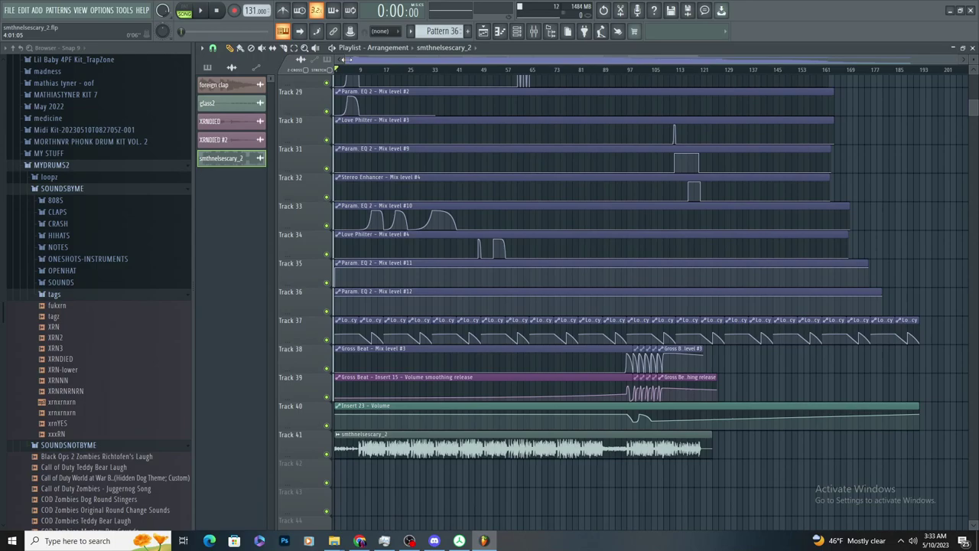
Trim the start of the smthnelsescary_2 clip on track 41 to bar 97
key("space")
scroll(295, 103, "up", 5)
scroll(293, 168, "down", 5)
key("space")
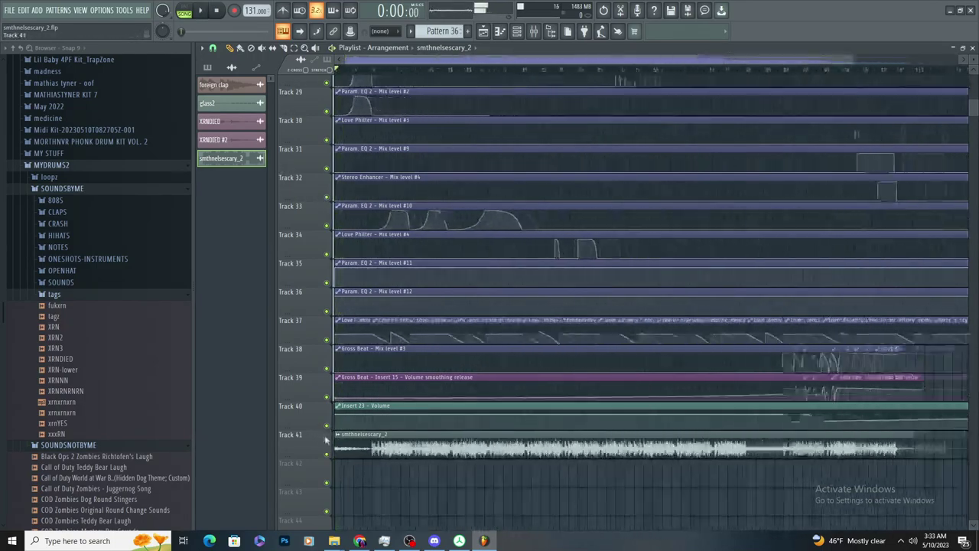
left_click_drag(337, 450, 618, 478)
key("space")
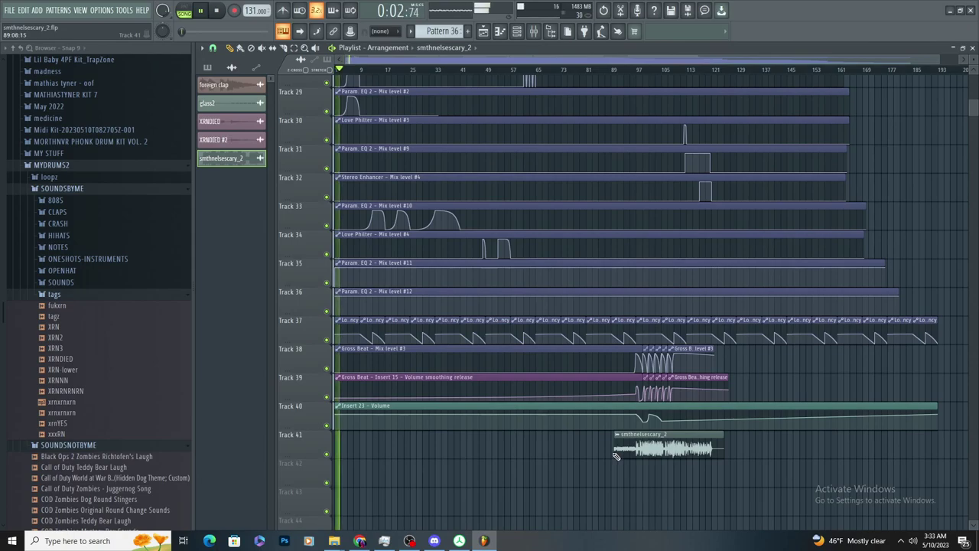
left_click_drag(617, 457, 360, 492)
scroll(341, 443, "up", 2)
scroll(388, 460, "down", 3, "ctrl")
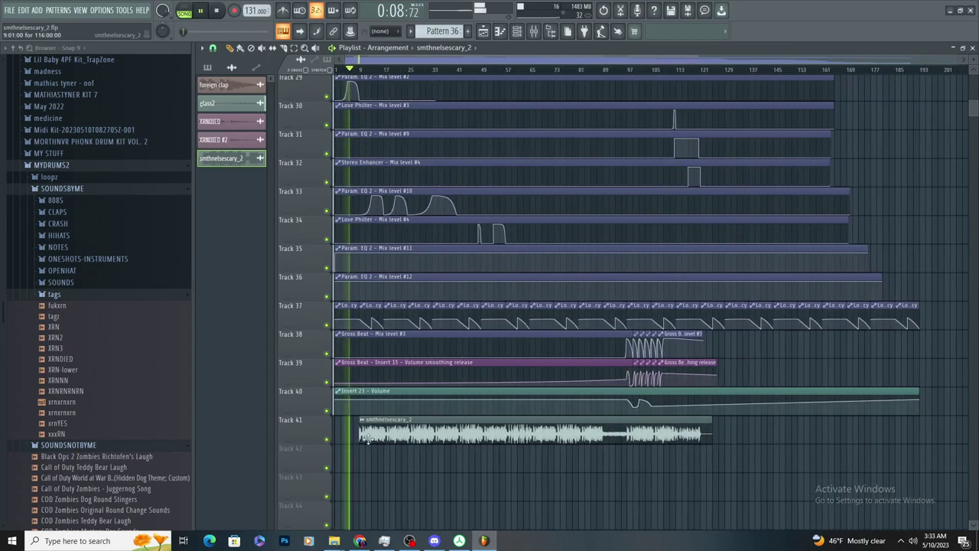
left_click_drag(360, 440, 629, 470)
scroll(639, 467, "up", 3)
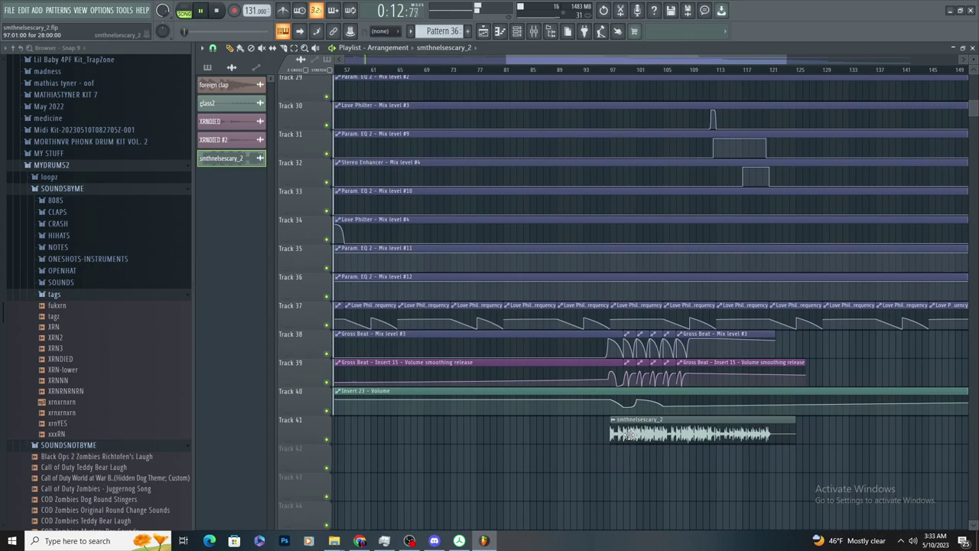
left_click_drag(610, 440, 503, 449)
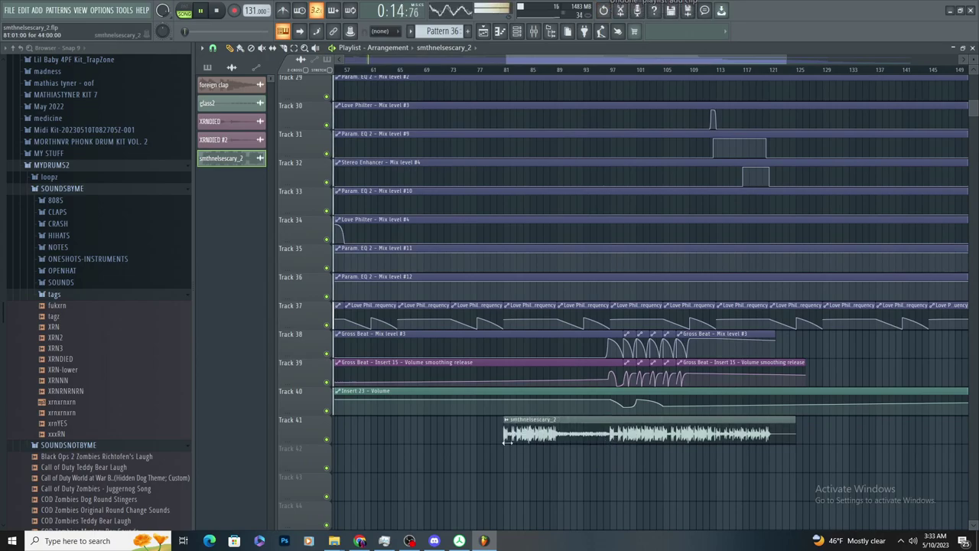
key("ctrl+z")
Move the trimmed smthnelsescary_2 clip to track 10, starting at bar 125 after the arrangement's end
left_click_drag(626, 433, 811, 132)
scroll(838, 127, "up", 5)
right_click(813, 409)
left_click(816, 264)
left_click(739, 71)
scroll(893, 176, "up", 4)
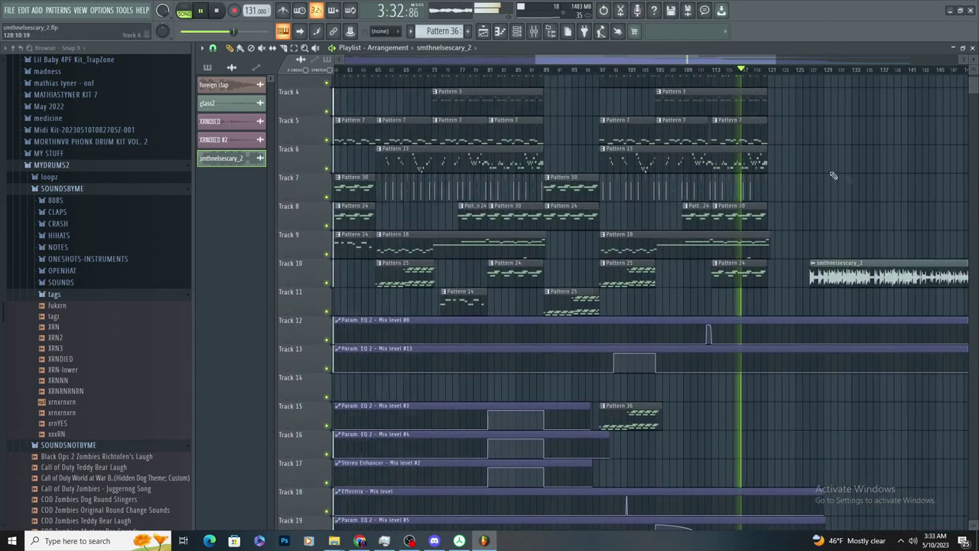
left_click_drag(813, 265, 741, 269)
Slice the smthnelsescary_2 clip at bar 137 and move the second part up to track 8
left_click(729, 263)
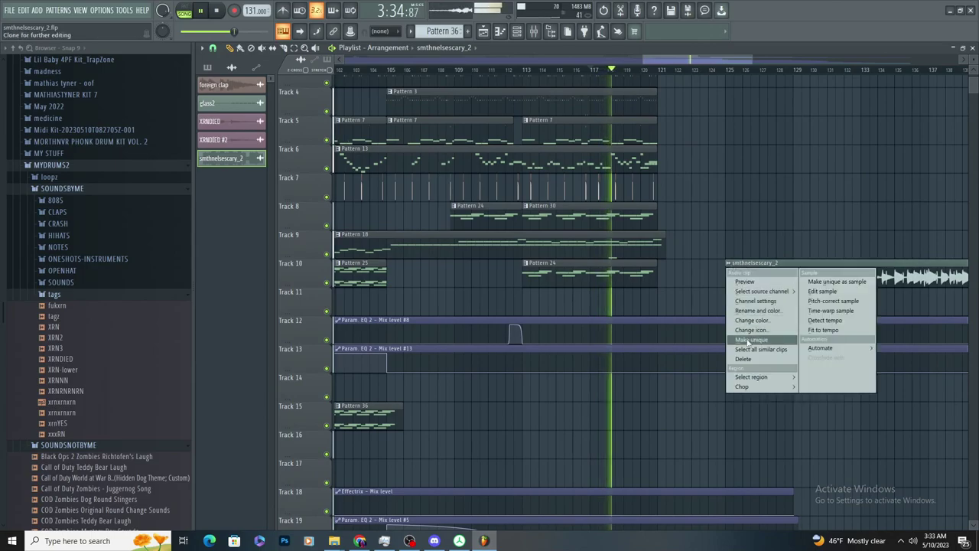
left_click(738, 341)
left_click(610, 310)
scroll(786, 307, "up", 3)
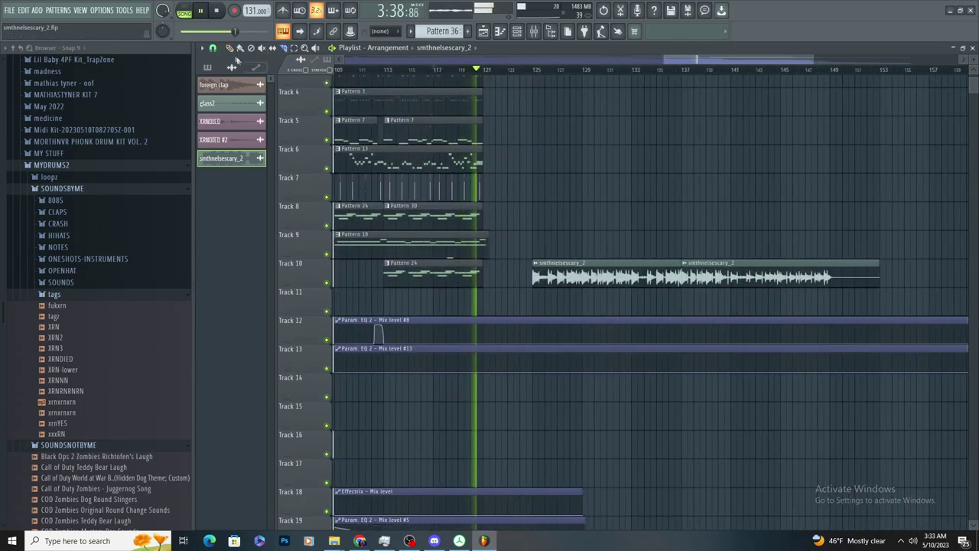
left_click_drag(721, 266, 722, 208)
Make the first part of the clip on track 10 unique and move it to start at bar 123
left_click(536, 265)
left_click(565, 340)
scroll(514, 305, "up", 4)
left_click_drag(589, 278, 526, 278)
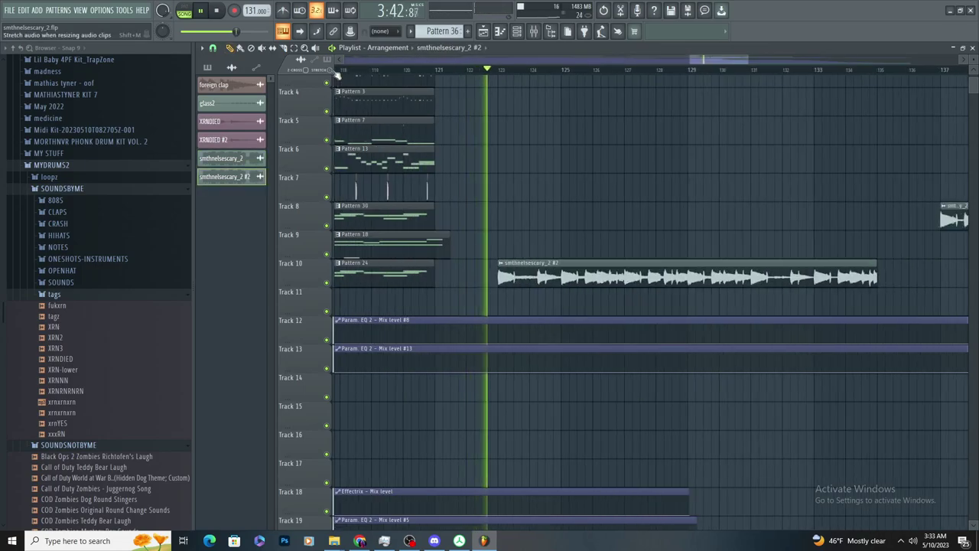
Extend the end of the unique clip on track 10 to a length of 13:08:00 and check its channel settings during playback
left_click(413, 72)
key("space")
scroll(585, 257, "down", 4)
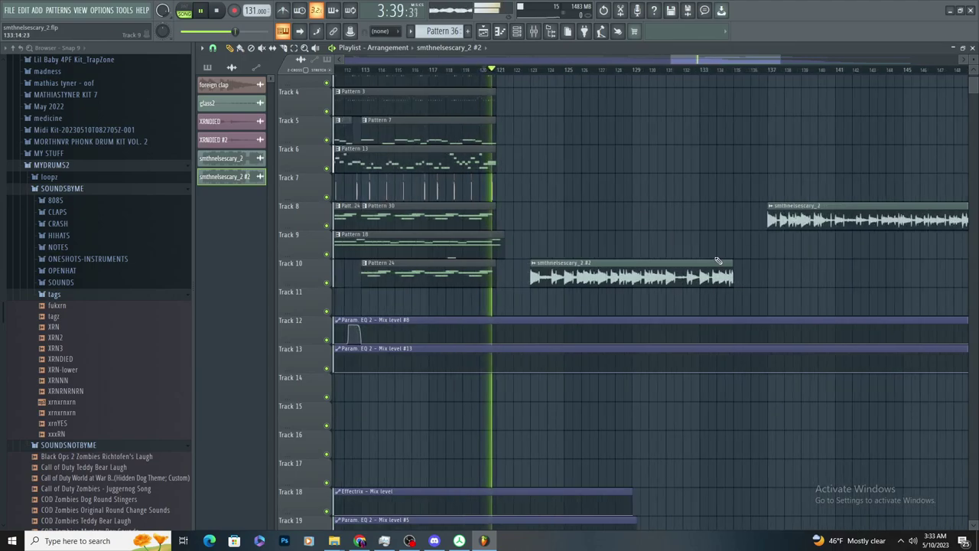
scroll(717, 258, "up", 3)
left_click_drag(738, 262, 778, 262)
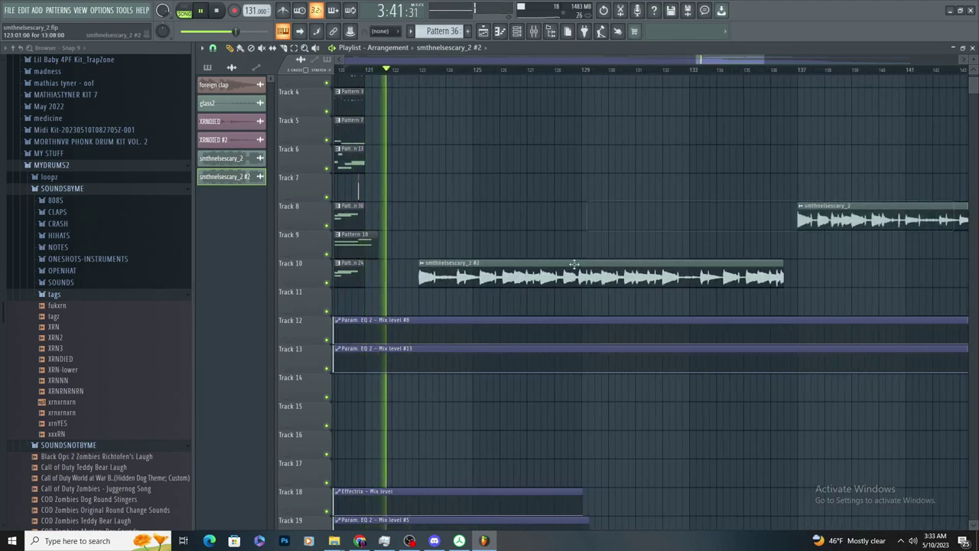
double_click(567, 276)
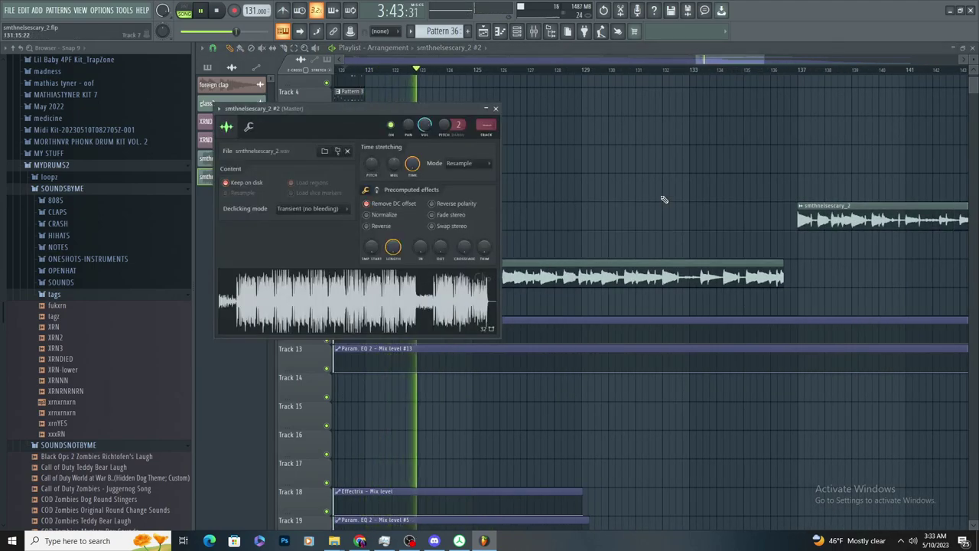
key("Escape")
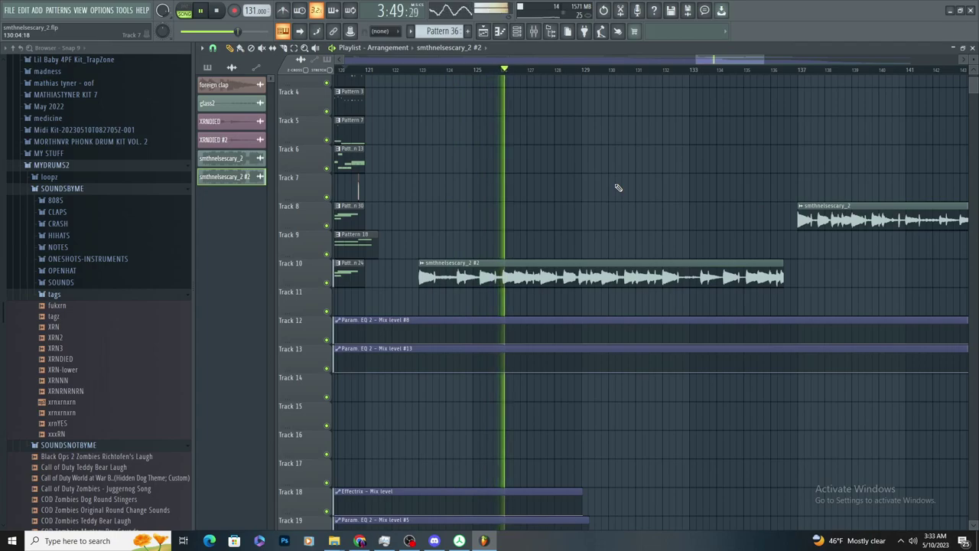
Delete the leftover clip on track 8 and extend the unique clip on track 10 to cover the rest of the audio
scroll(644, 232, "down", 3)
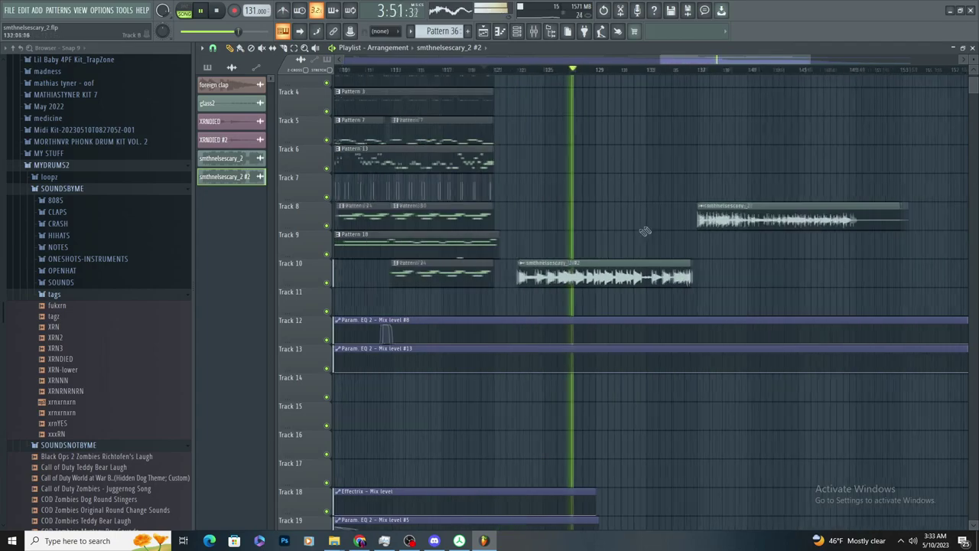
scroll(644, 233, "up", 3)
scroll(640, 238, "down", 3)
scroll(662, 246, "up", 3)
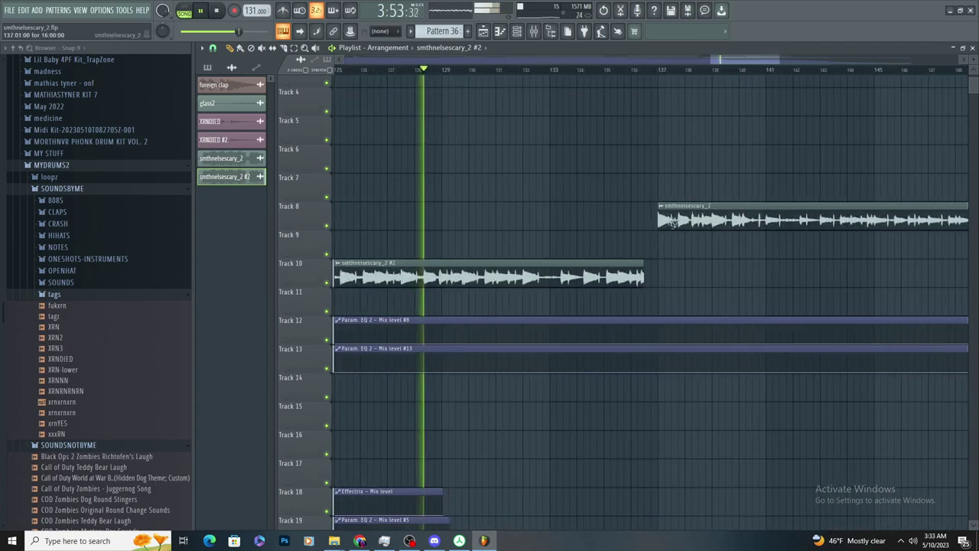
right_click(665, 223)
left_click_drag(644, 275, 965, 279)
scroll(719, 268, "down", 3)
left_click_drag(836, 278, 883, 295)
scroll(700, 239, "up", 3)
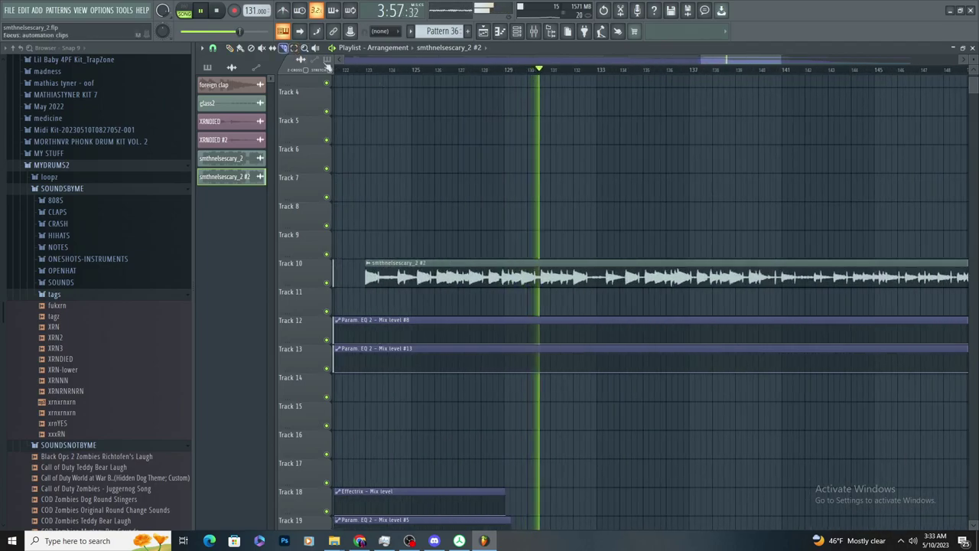
Slice the track 10 clip before bar 132 and replace the last slice with a copy of the 131:08 slice on track 9 at 131:12:12
scroll(498, 258, "up", 4)
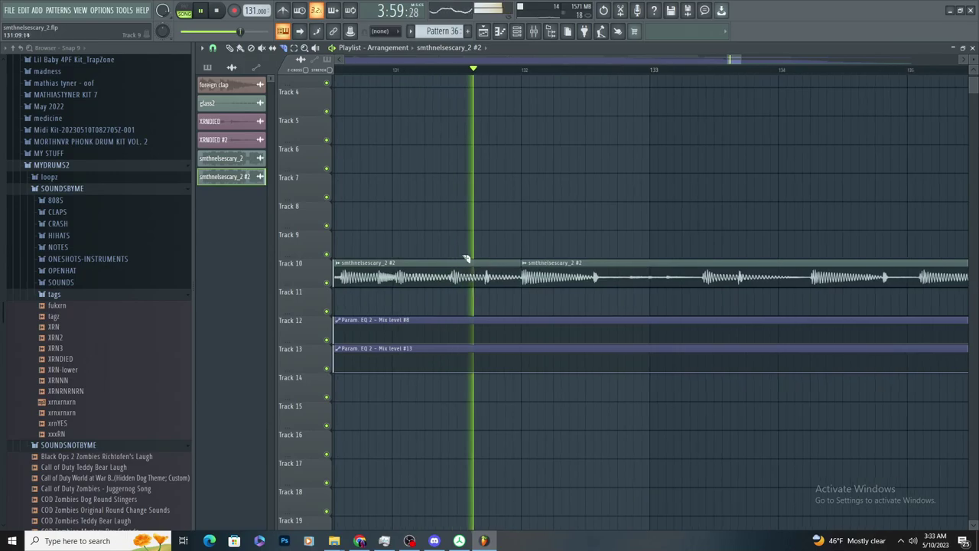
scroll(461, 244, "up", 3)
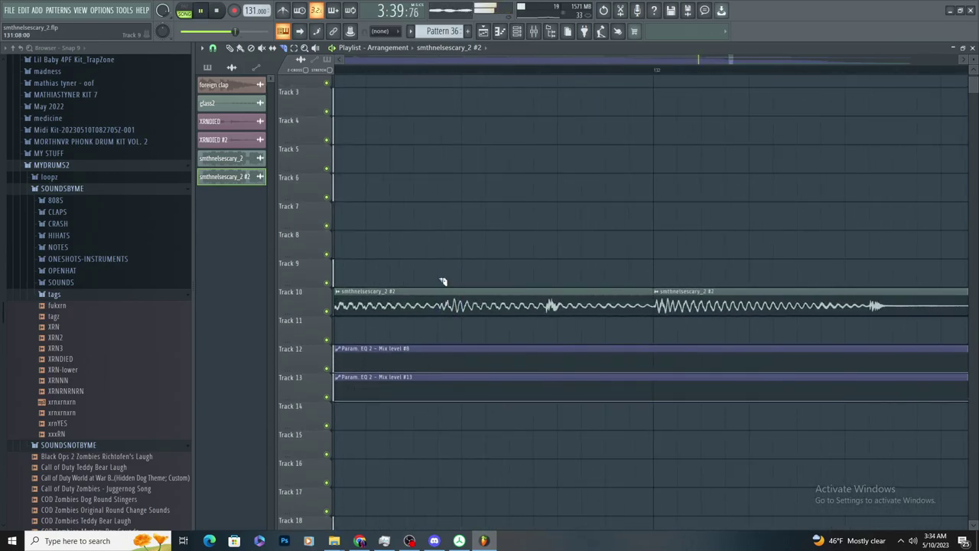
scroll(518, 276, "up", 2)
scroll(510, 331, "up", 2)
scroll(655, 329, "down", 2)
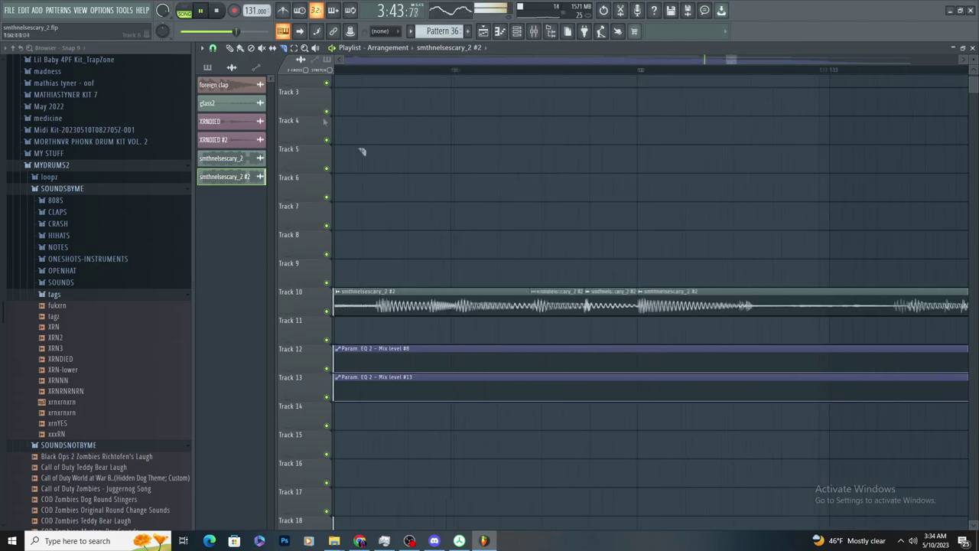
scroll(570, 290, "up", 6)
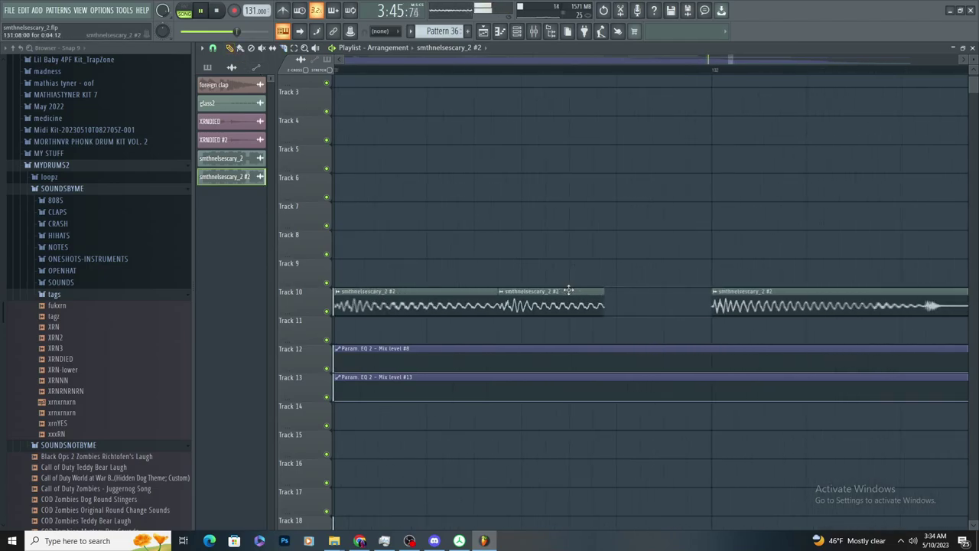
left_click_drag(501, 271, 528, 269)
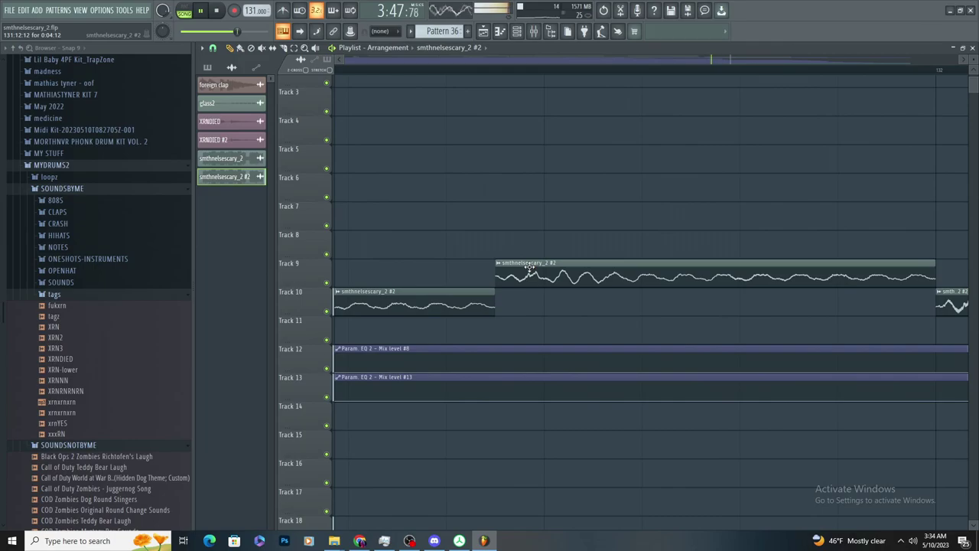
Make the track 10 clip that starts at bar 132 unique
scroll(465, 299, "down", 4)
left_click(613, 241)
right_click(621, 244)
scroll(513, 244, "up", 4)
scroll(600, 267, "down", 2)
scroll(601, 277, "down", 3)
right_click(583, 266)
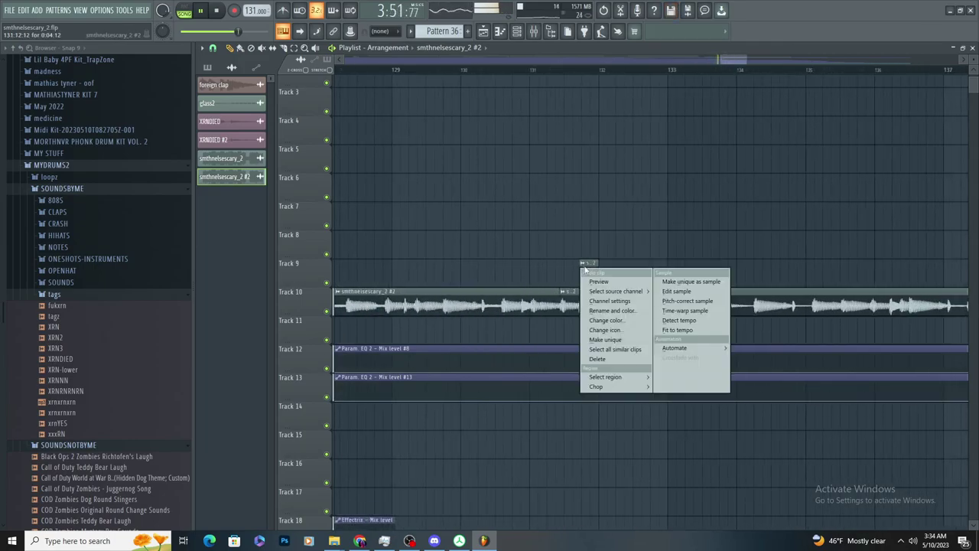
left_click(644, 245)
right_click(647, 245)
left_click(603, 293)
left_click(626, 369)
Route the unique clip starting at bar 132 to mixer insert 22
double_click(642, 304)
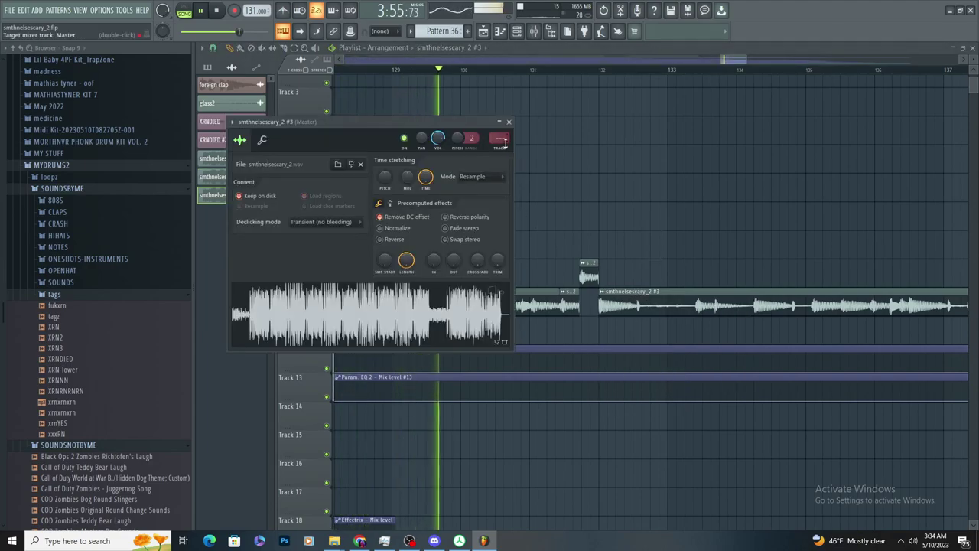
double_click(499, 138)
key("ctrl+l")
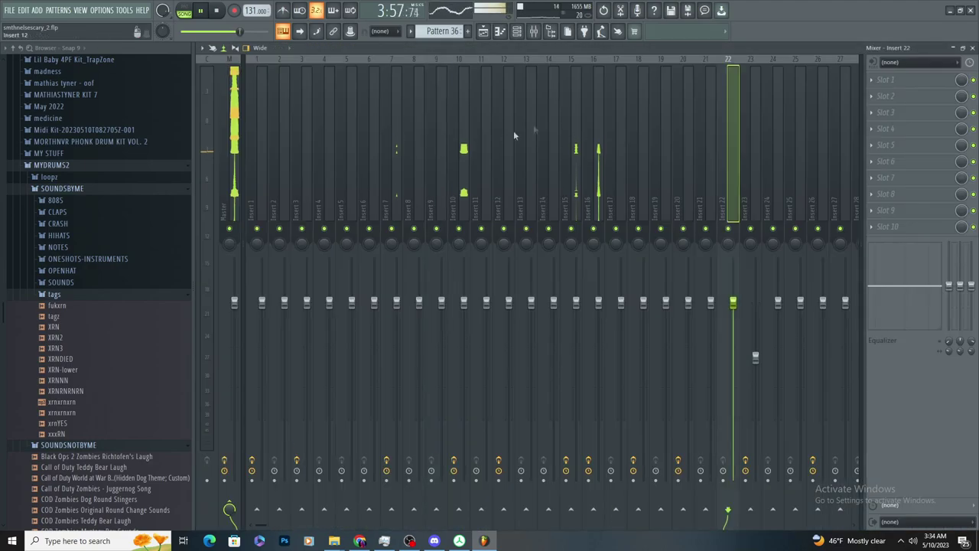
Load Fruity Stereo Enhancer, Fruity Love Philter and Fruity Parametric EQ 2 into the first three effect slots of insert 22
left_click(899, 81)
left_click(751, 459)
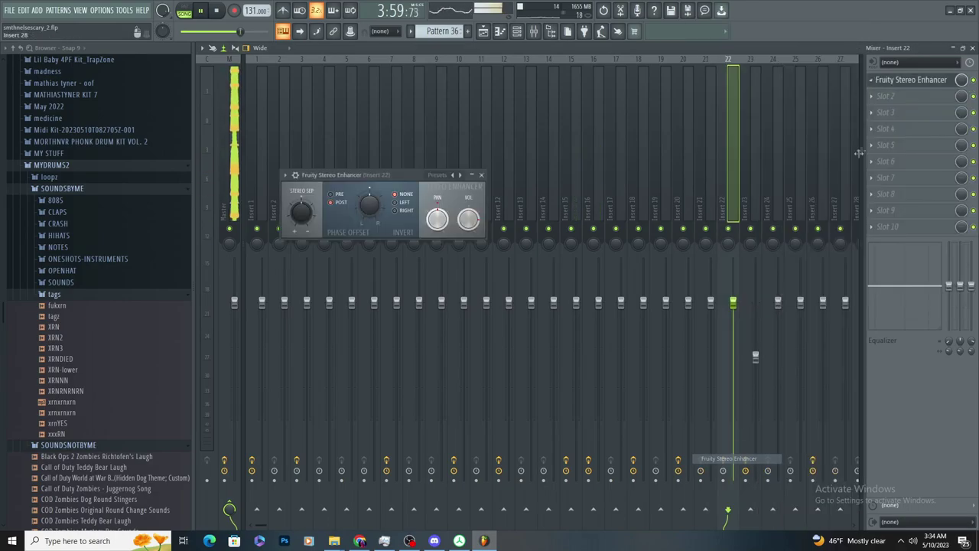
left_click(900, 97)
left_click(722, 335)
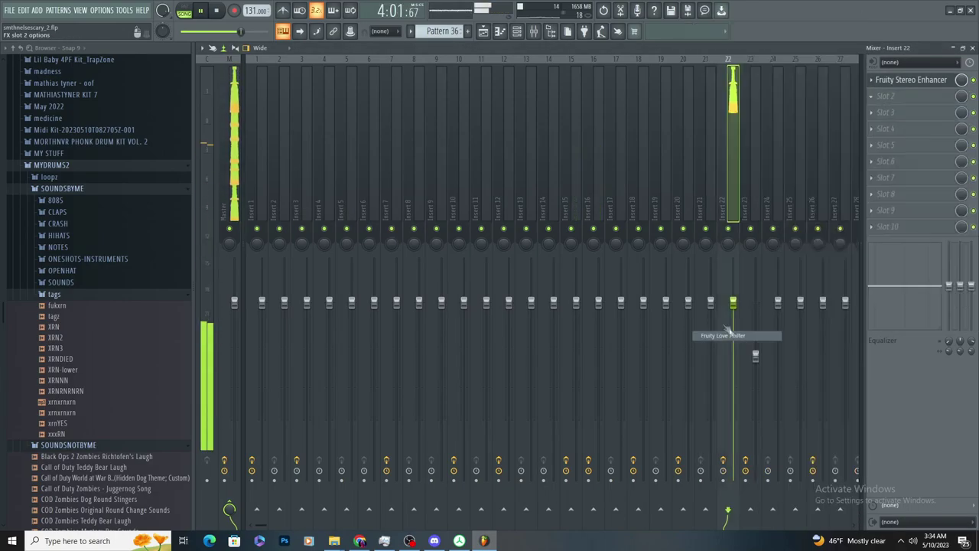
left_click(893, 112)
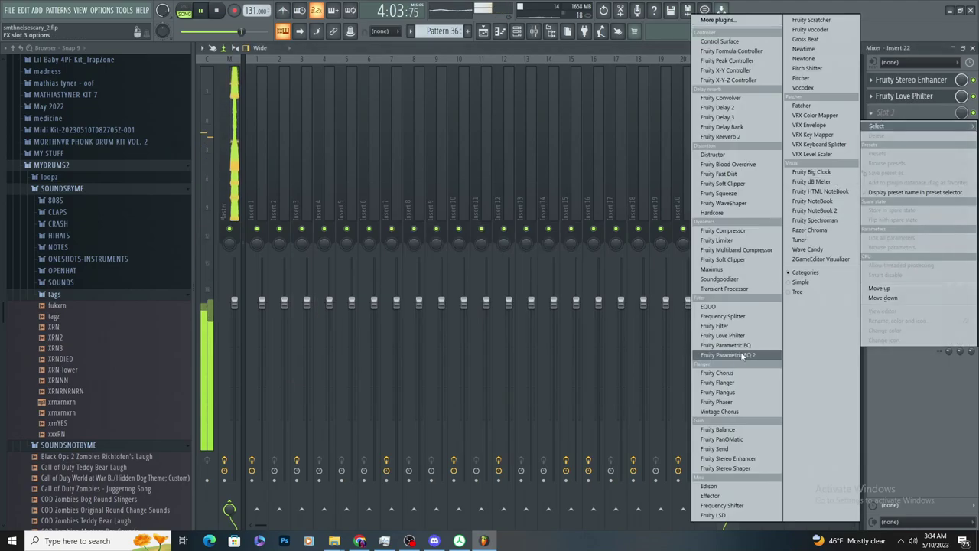
left_click(726, 354)
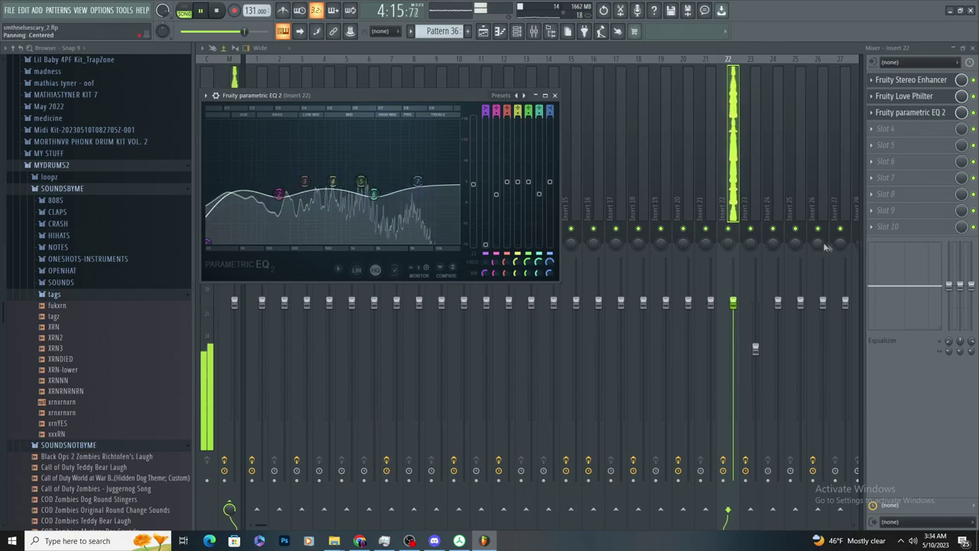
Check the Fruity Love Philter settings on insert 22 and return to the playlist around bar 132
left_click(932, 97)
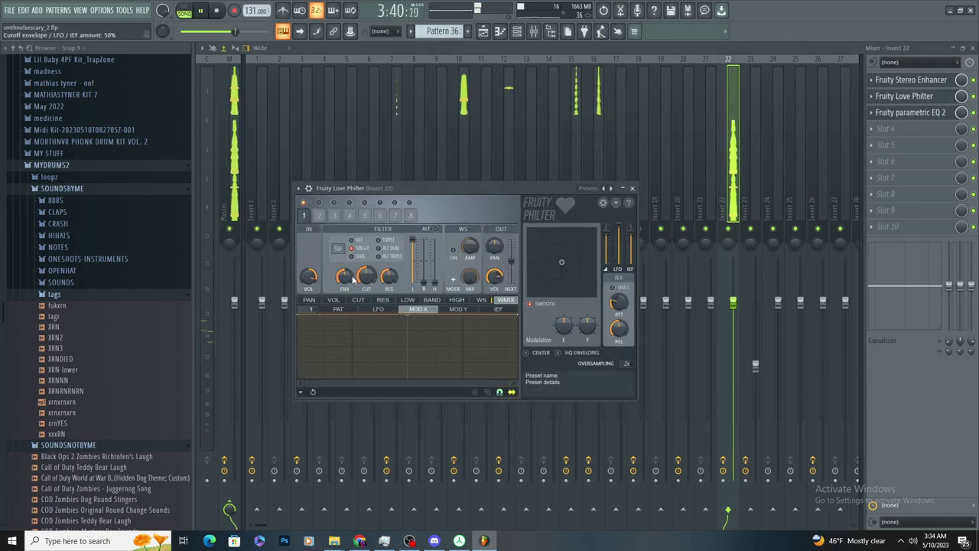
key("F5")
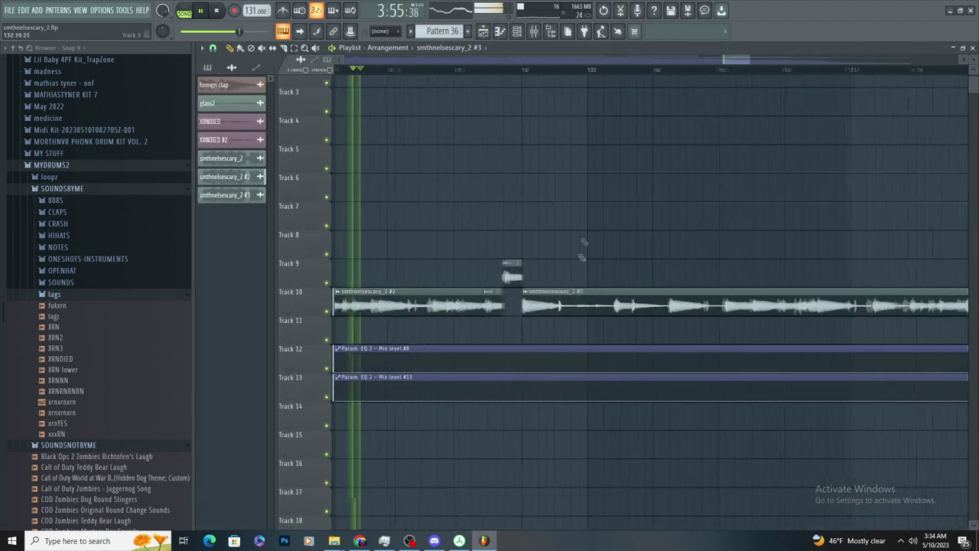
scroll(546, 264, "up", 3, "ctrl")
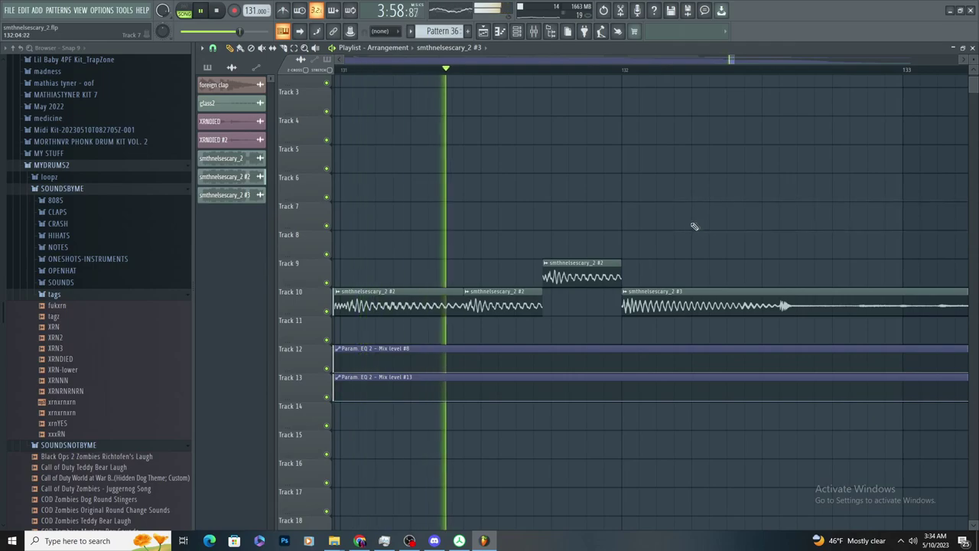
Play the outro from bar 131 onward and review how the track 10 clips sit in the whole arrangement
scroll(813, 216, "down", 3, "ctrl")
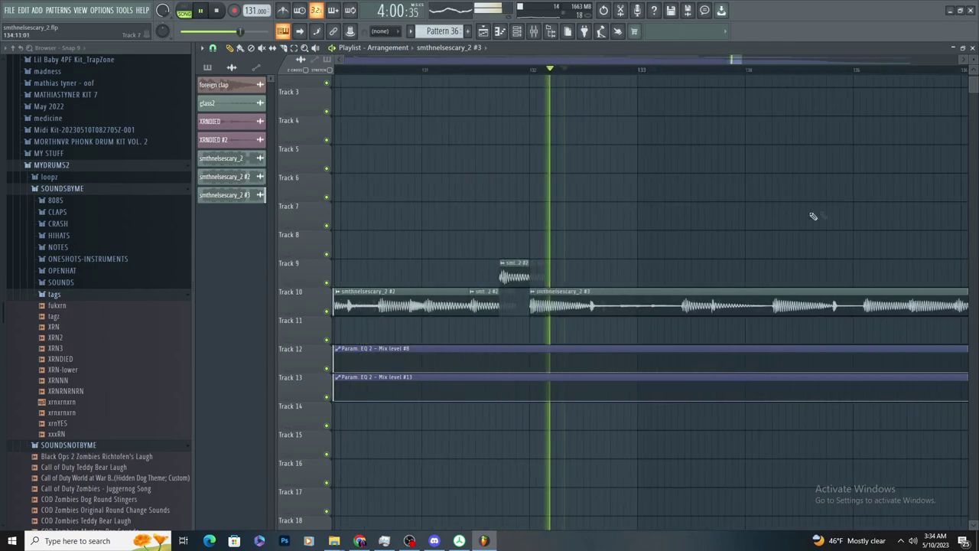
scroll(618, 261, "down", 4, "ctrl")
left_click(730, 233)
right_click(730, 234)
scroll(572, 264, "down", 1, "ctrl")
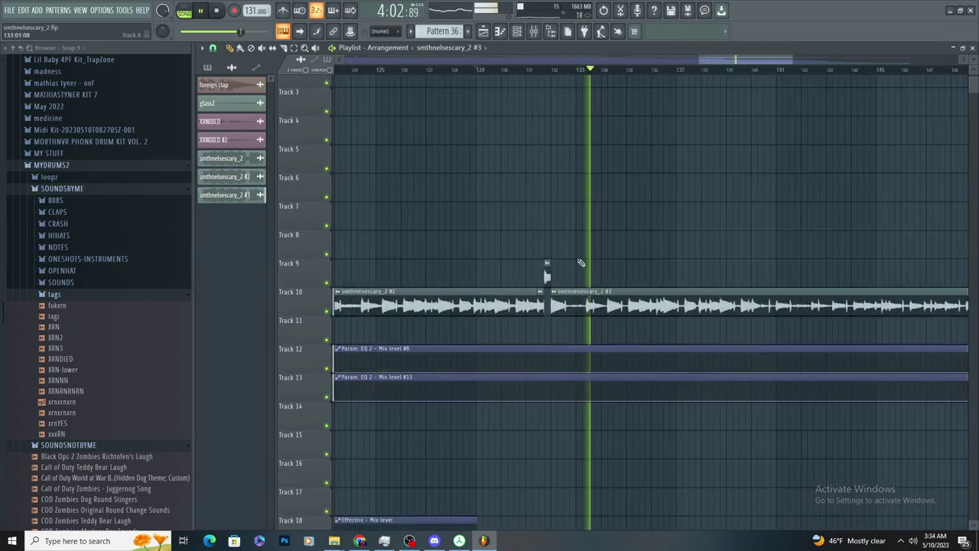
scroll(566, 252, "up", 1, "ctrl")
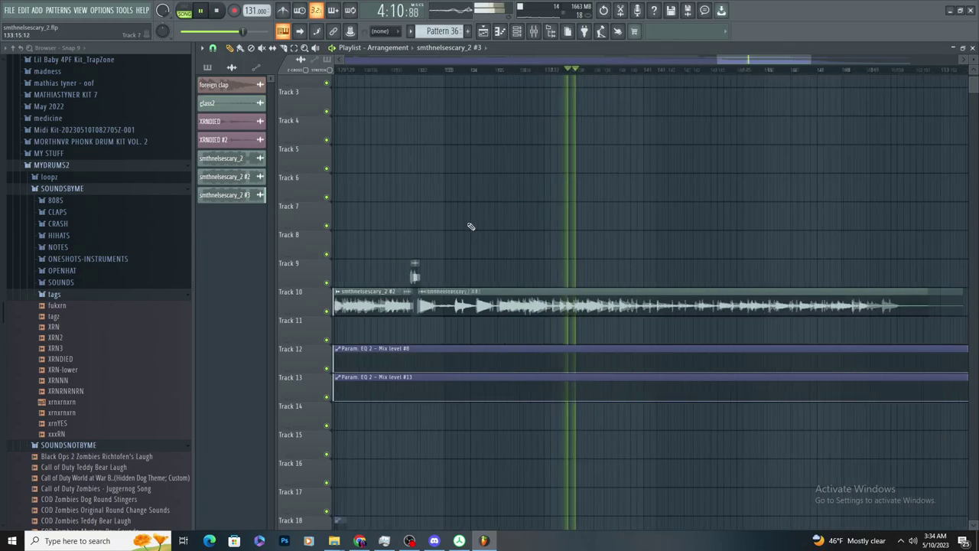
scroll(490, 218, "down", 8, "ctrl")
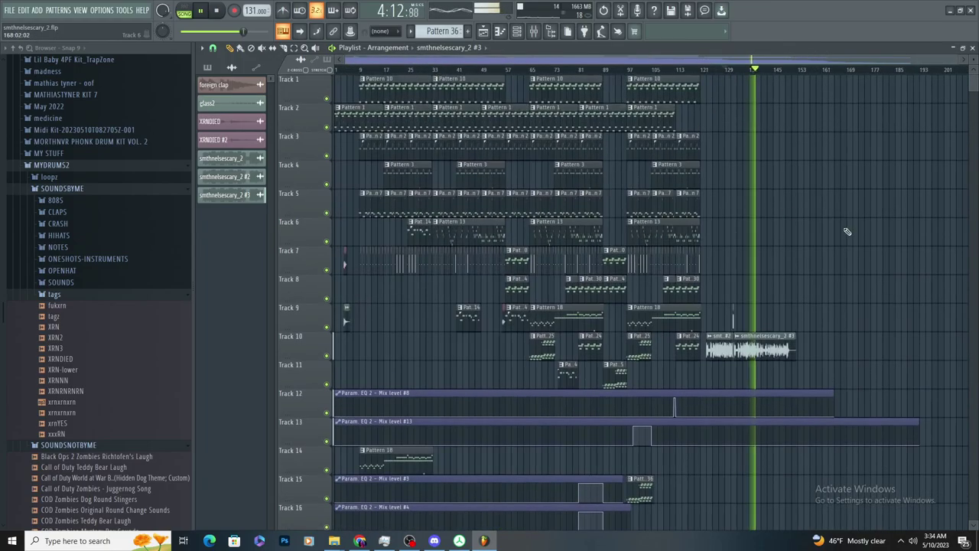
scroll(845, 231, "up", 4, "ctrl")
scroll(672, 238, "down", 3, "ctrl")
scroll(696, 250, "down", 2, "ctrl")
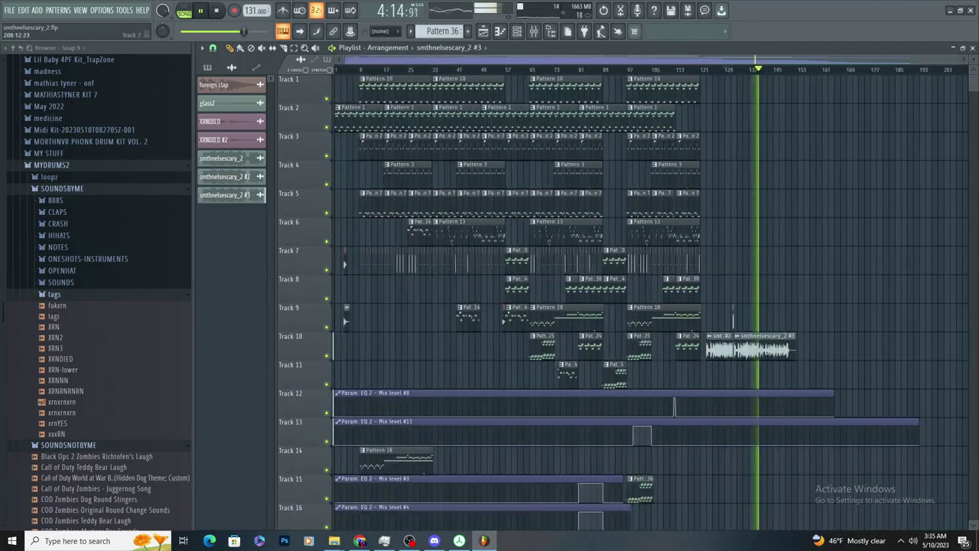
left_click_drag(974, 86, 970, 113)
scroll(861, 150, "up", 10)
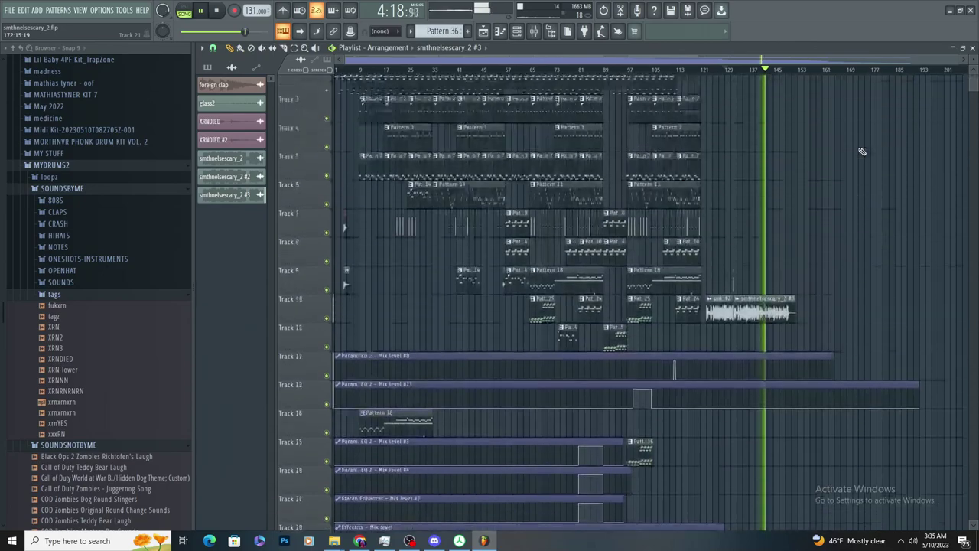
scroll(795, 215, "up", 6, "ctrl")
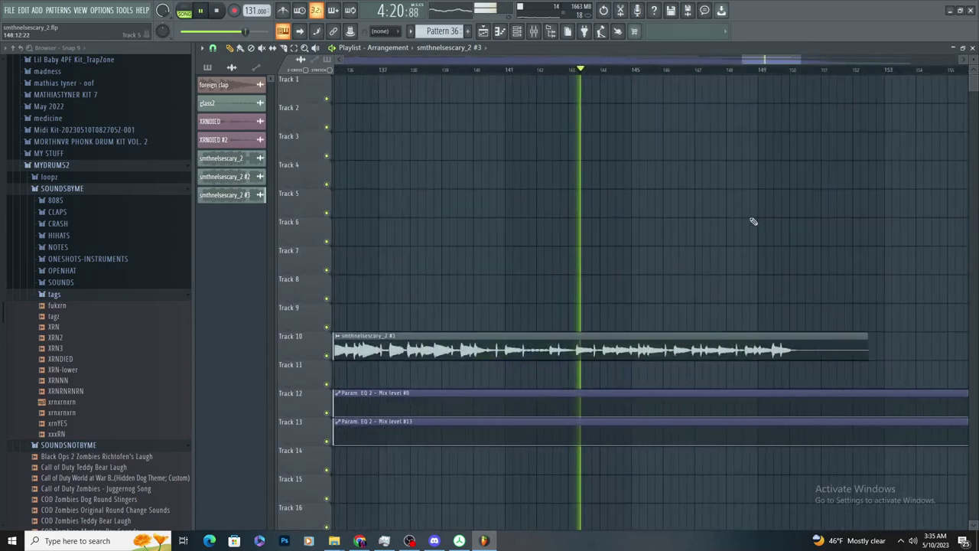
scroll(715, 229, "down", 1, "ctrl")
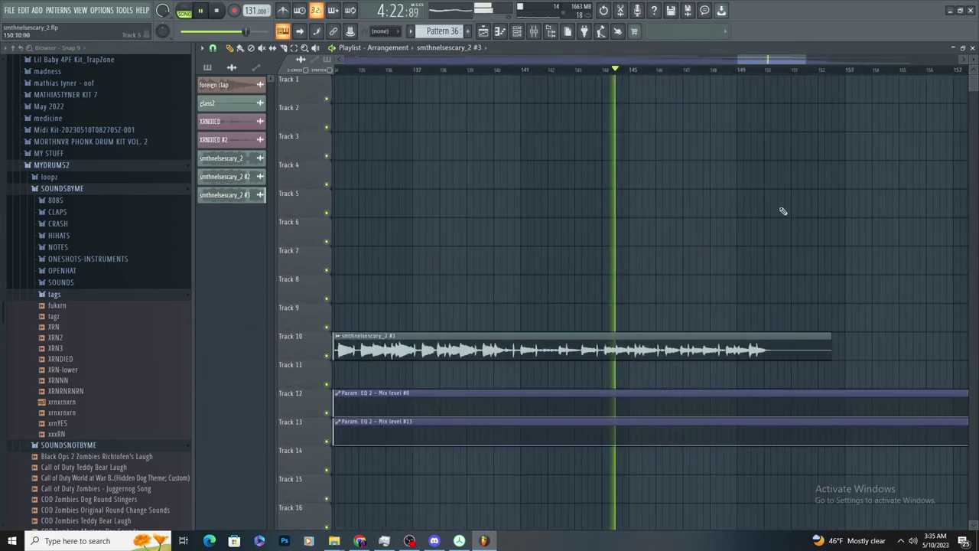
Slice the track 10 clip halfway through bar 145 and make the part after the cut unique
scroll(790, 210, "up", 1, "ctrl")
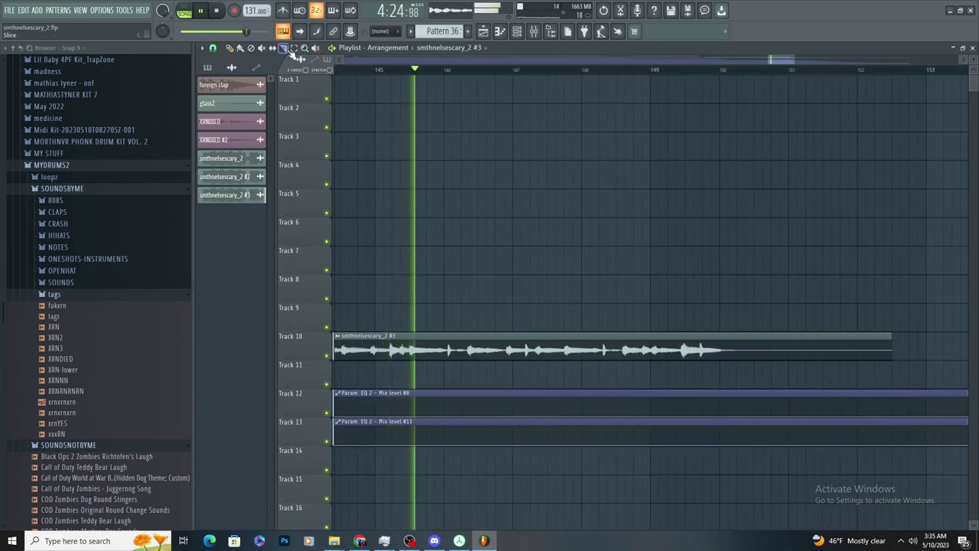
left_click_drag(346, 70, 238, 86)
scroll(552, 307, "up", 1, "ctrl")
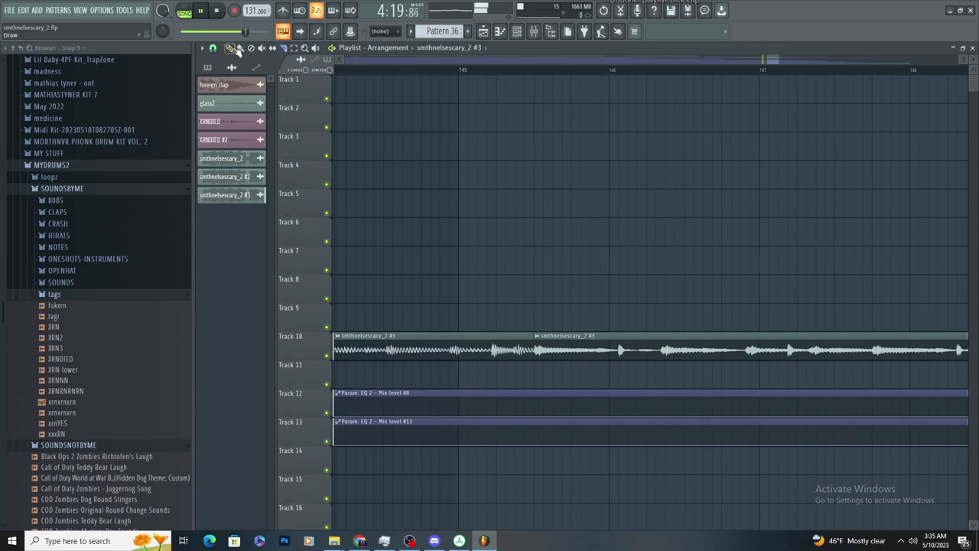
right_click(534, 335)
left_click(562, 412)
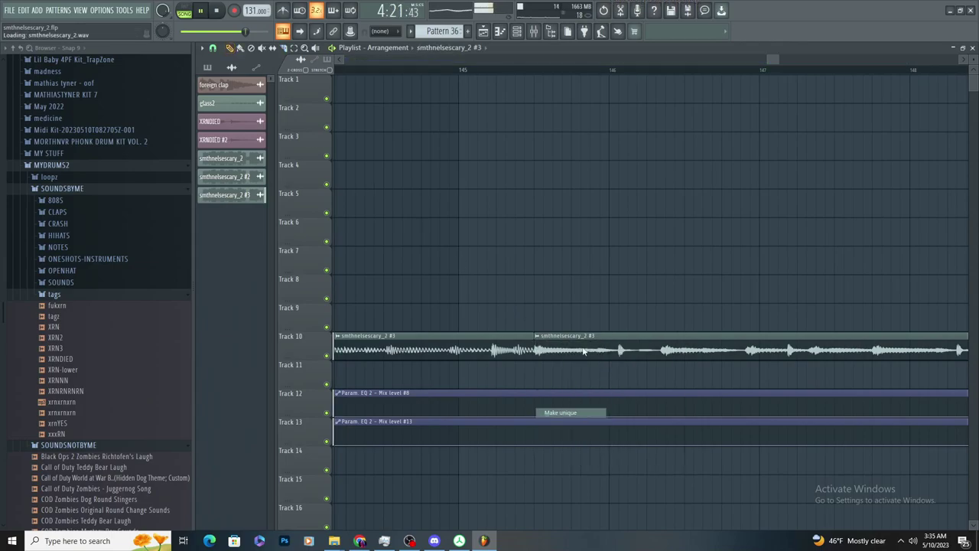
Route the unique clip starting in bar 145 to mixer insert 31
left_click(575, 335)
double_click(514, 152)
key("ctrl+l")
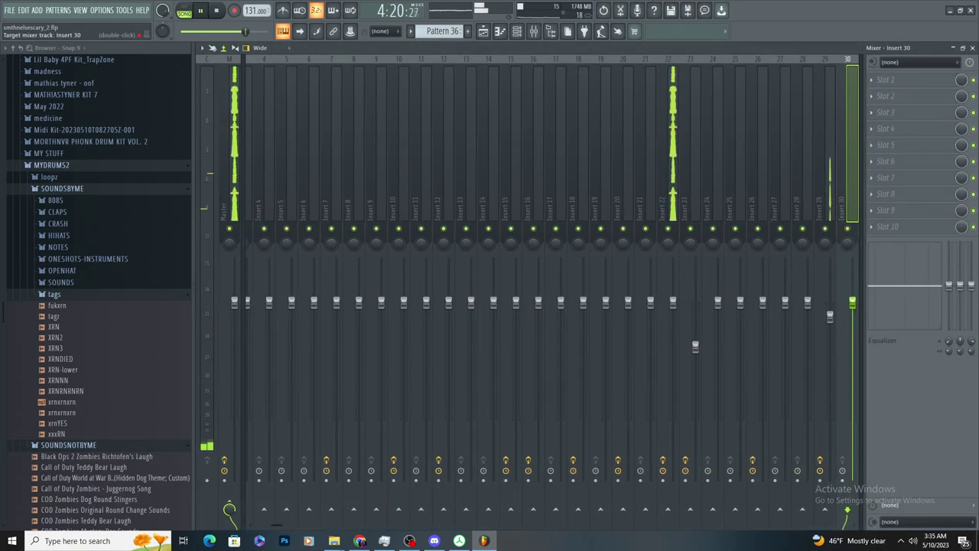
Load Fruity Love Philter into the first effect slot of insert 31
left_click(934, 84)
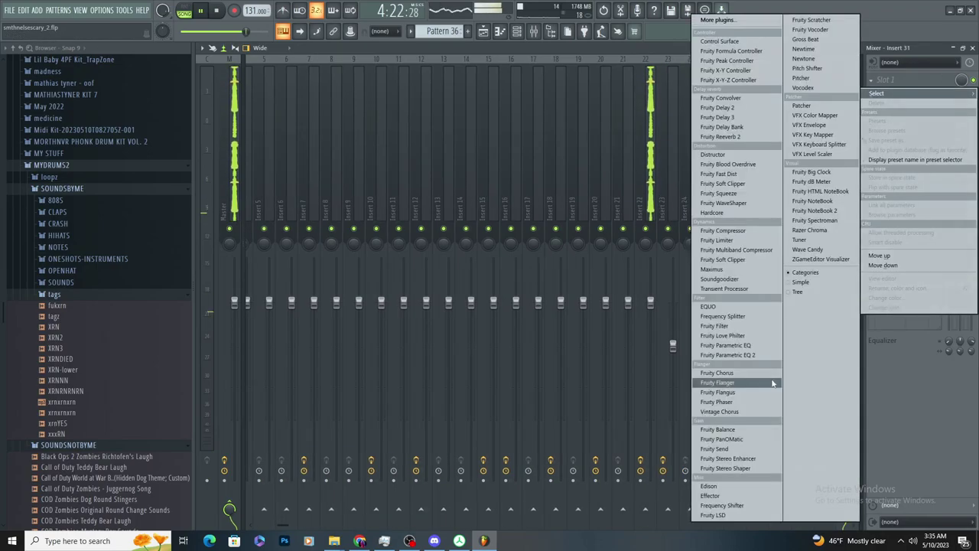
left_click(756, 346)
left_click(917, 80)
mouse_move(876, 93)
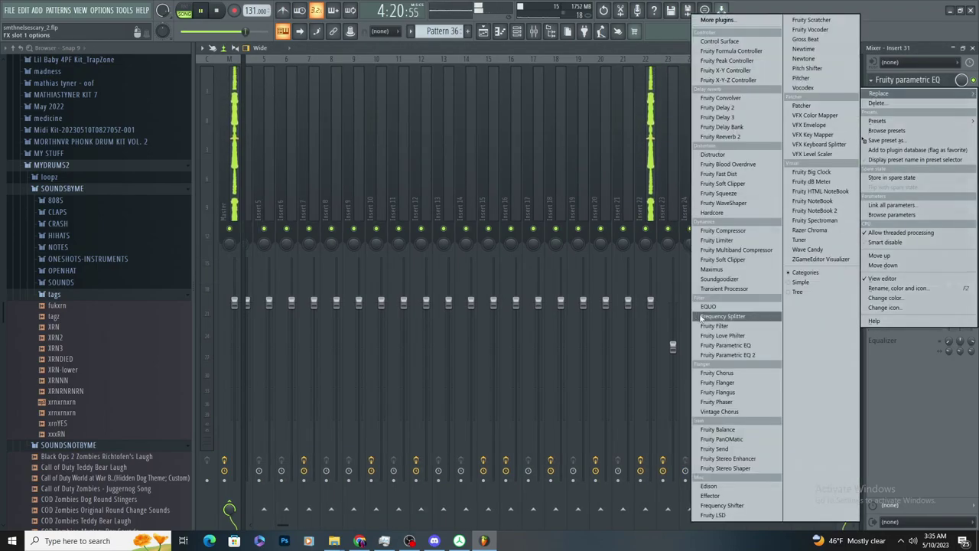
left_click(722, 335)
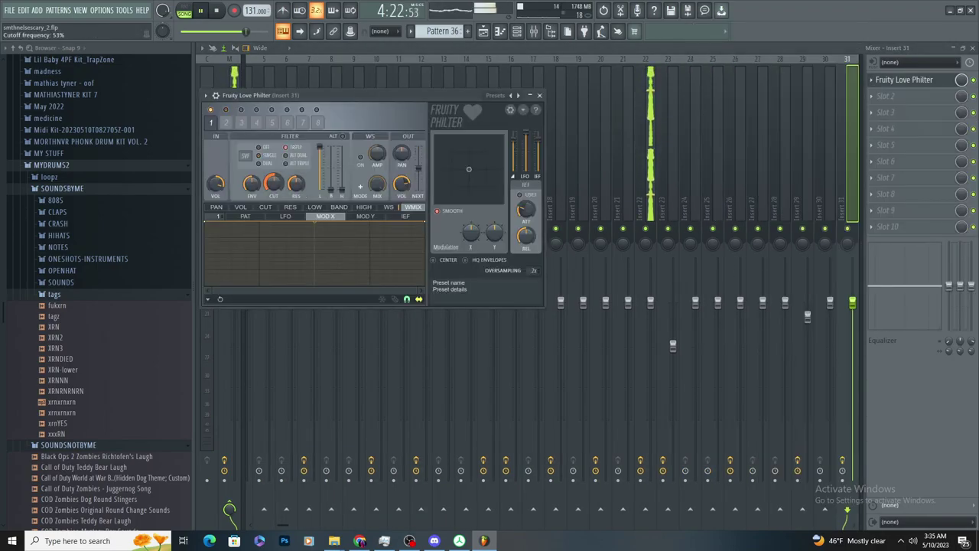
Load Fruity Parametric EQ 2 into slot 2 of insert 31, cutting the lows and dipping band 4 about 6.5 dB near 1112 Hz
left_click(887, 95)
mouse_move(880, 108)
left_click(761, 356)
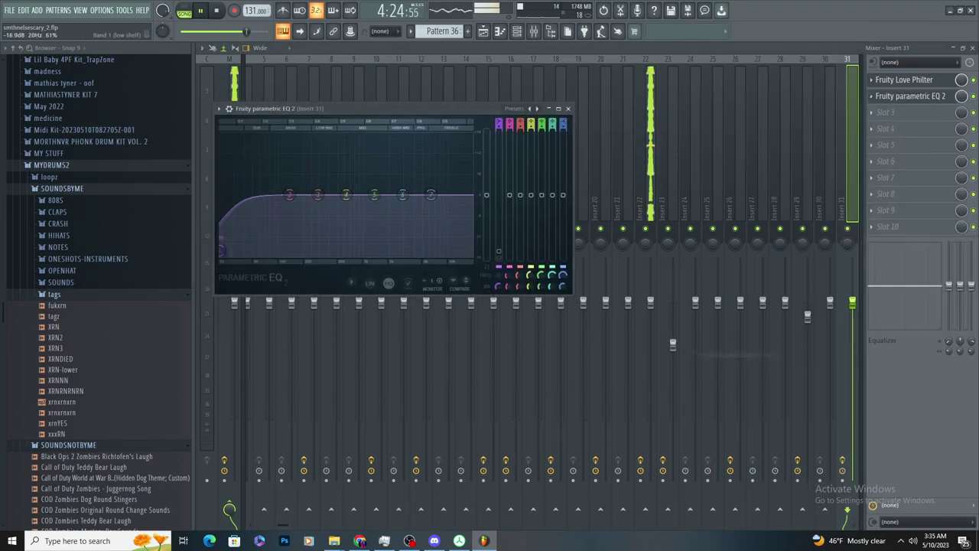
left_click_drag(348, 205, 345, 203)
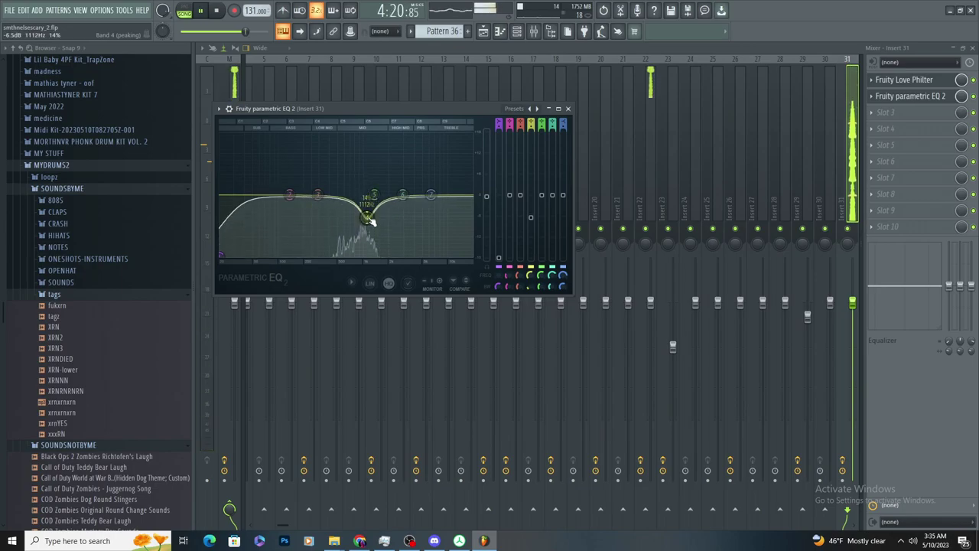
Play the filtered track 10 clip in the playlist from bar 144 to its end to check the effects
key("F5")
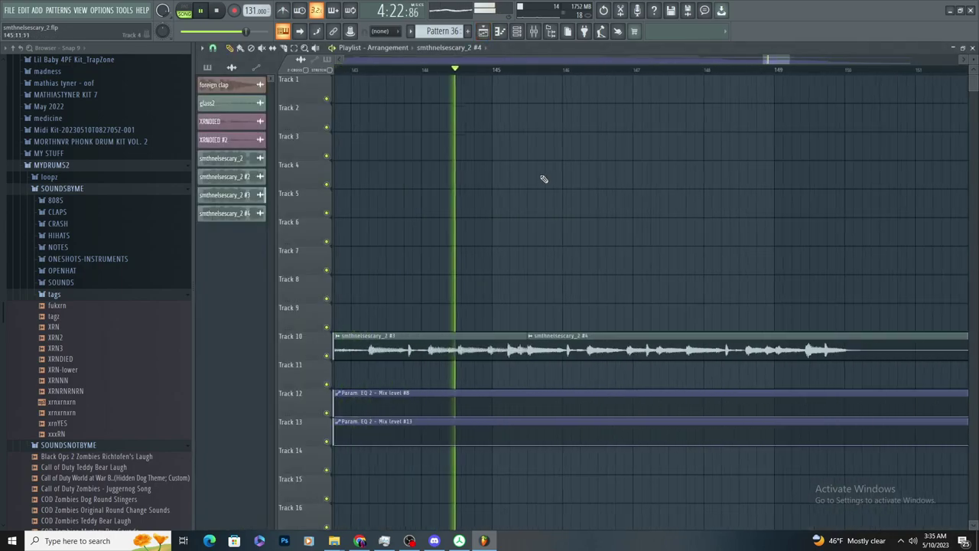
scroll(564, 184, "up", 1)
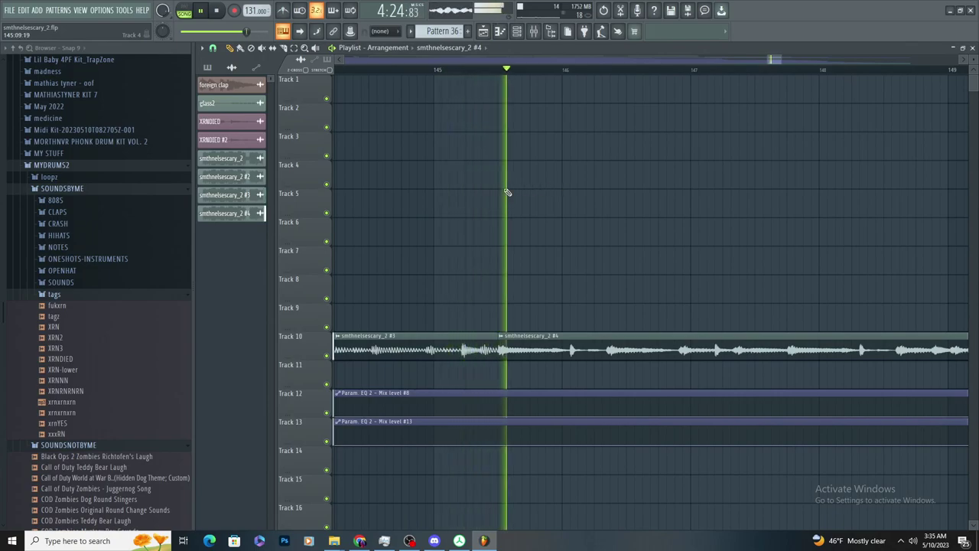
scroll(493, 222, "down", 1)
scroll(516, 237, "down", 2)
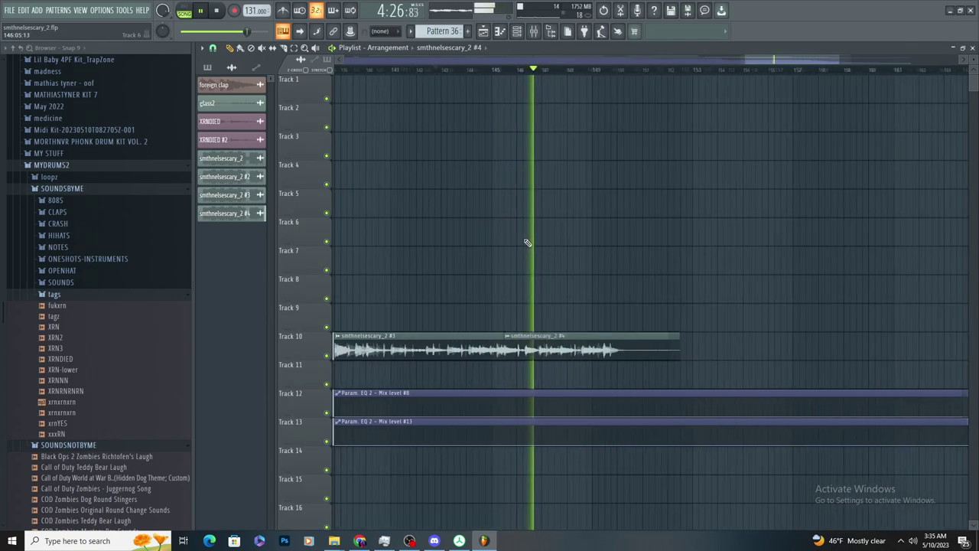
scroll(566, 221, "up", 1)
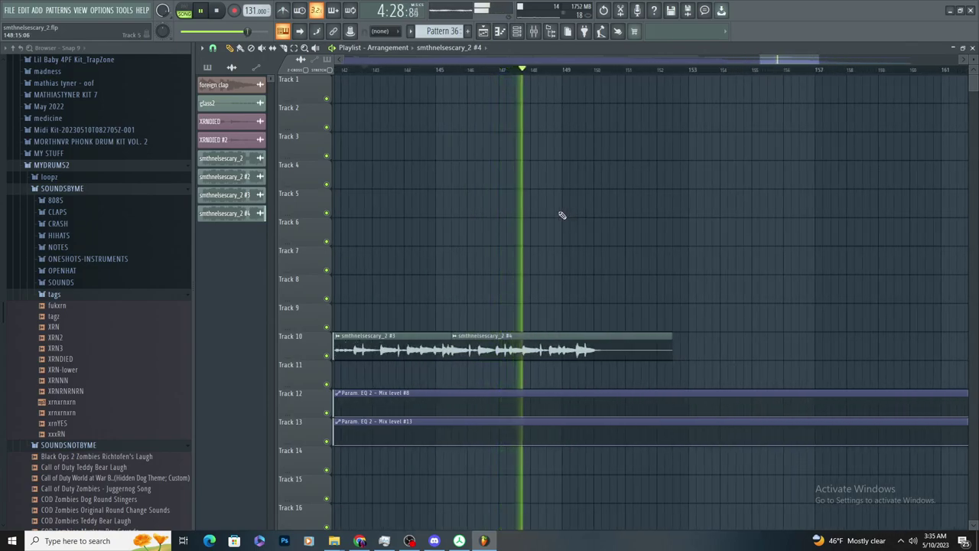
scroll(608, 219, "down", 2)
scroll(603, 207, "up", 4)
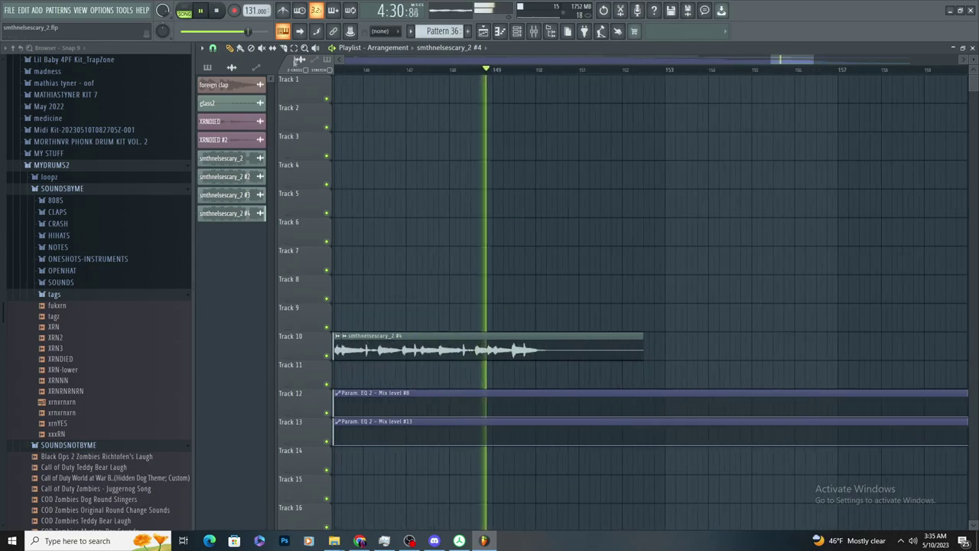
Place a copy of the smthnelsescary_2 #4 clip on track 9 at bar 150 and make it unique
scroll(639, 317, "up", 3)
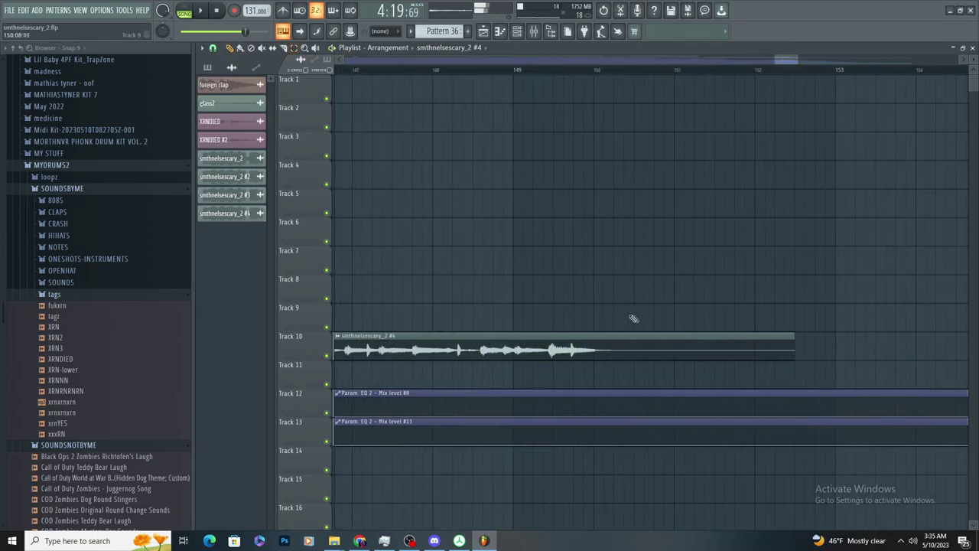
left_click(592, 324)
left_click(596, 309)
left_click(650, 350)
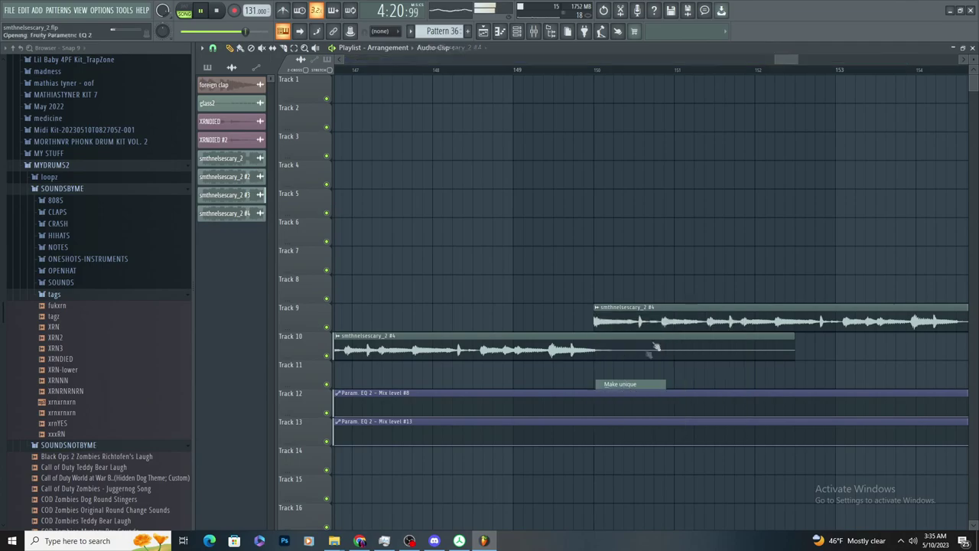
Open the mixer insert of the track 9 clip, insert 31, and load Fruity Reeverb 2 into its third effect slot
scroll(676, 301, "down", 3)
double_click(677, 309)
double_click(524, 166)
left_click(871, 113)
mouse_move(874, 126)
left_click(721, 136)
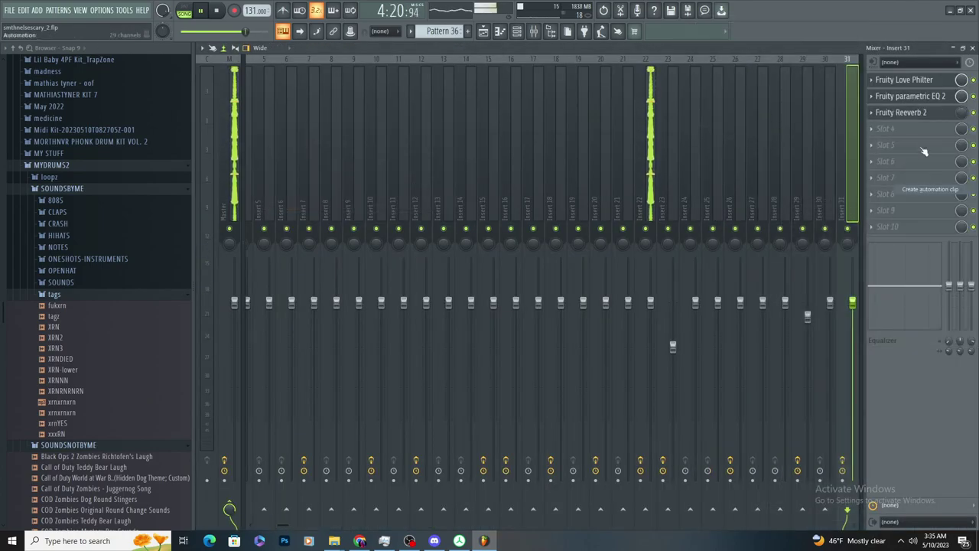
Create automation clips for the mix level, dry level, decay time and wet level of Fruity Reeverb 2 on insert 31
left_click(919, 114)
left_click(496, 221)
right_click(431, 137)
left_click(483, 212)
right_click(486, 151)
left_click(528, 225)
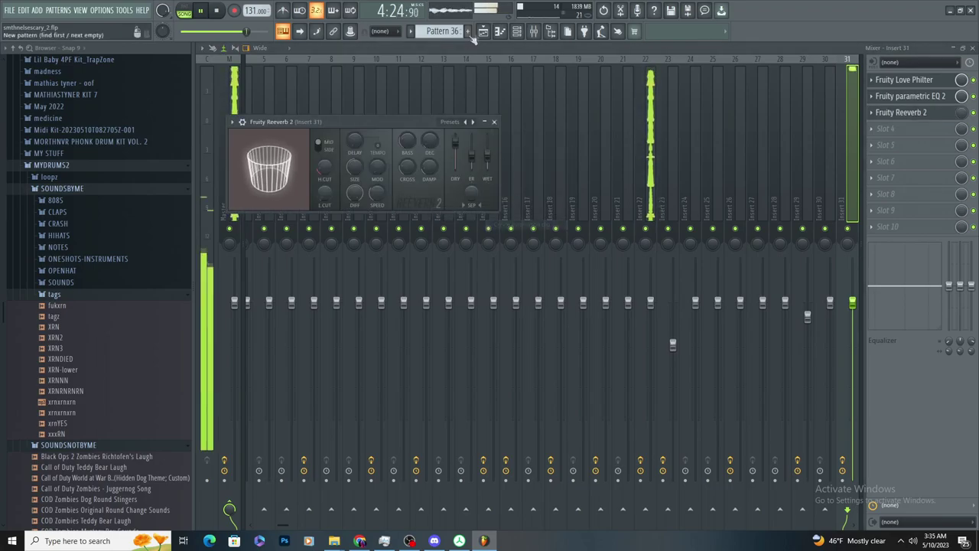
Shape the Reeverb 2 mix level automation on track 41 into a rising curve from late bar 148 to bar 150
scroll(711, 386, "down", 5)
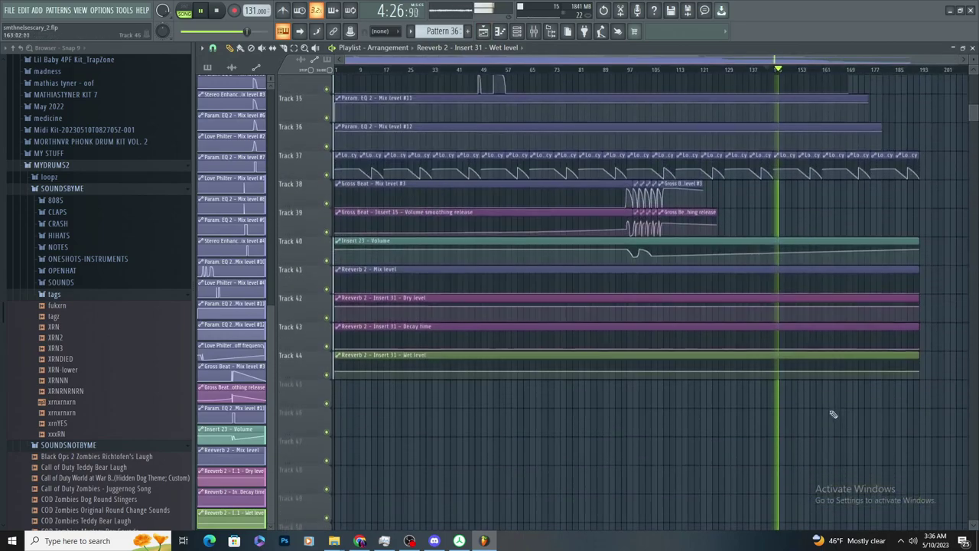
scroll(732, 284, "up", 8)
scroll(740, 295, "up", 1)
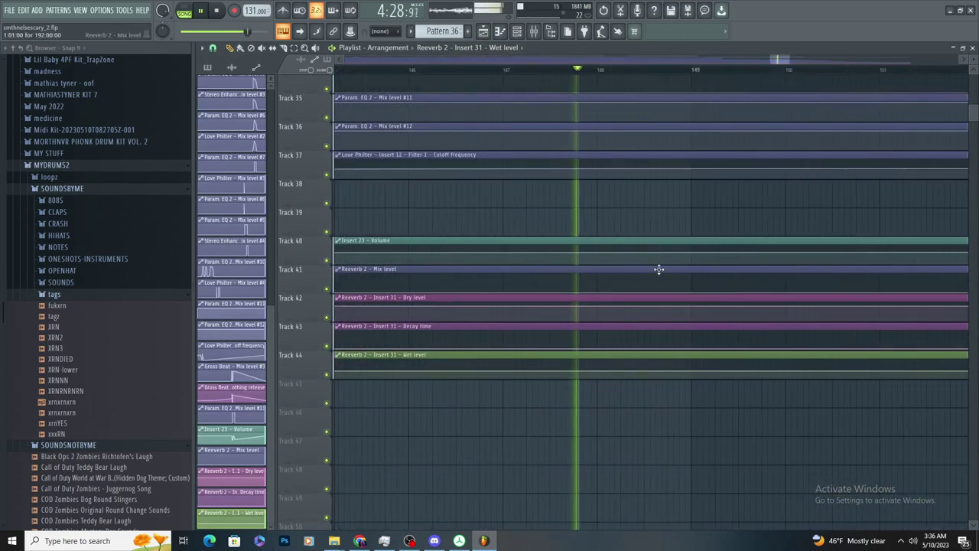
scroll(723, 283, "down", 2)
scroll(837, 286, "up", 3)
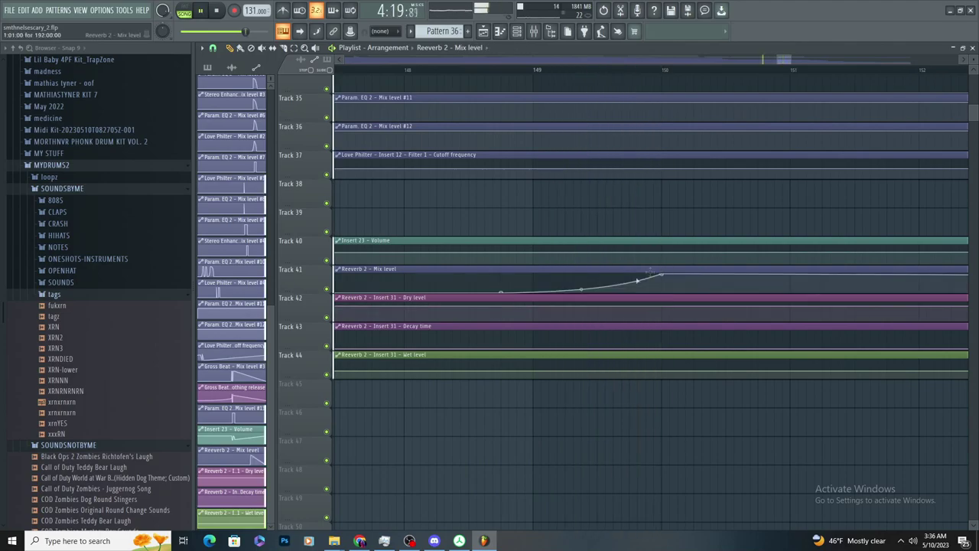
Shape the Reeverb 2 dry level automation on track 42 into a curve falling from bar 150 to mid bar 154
scroll(597, 175, "up", 12)
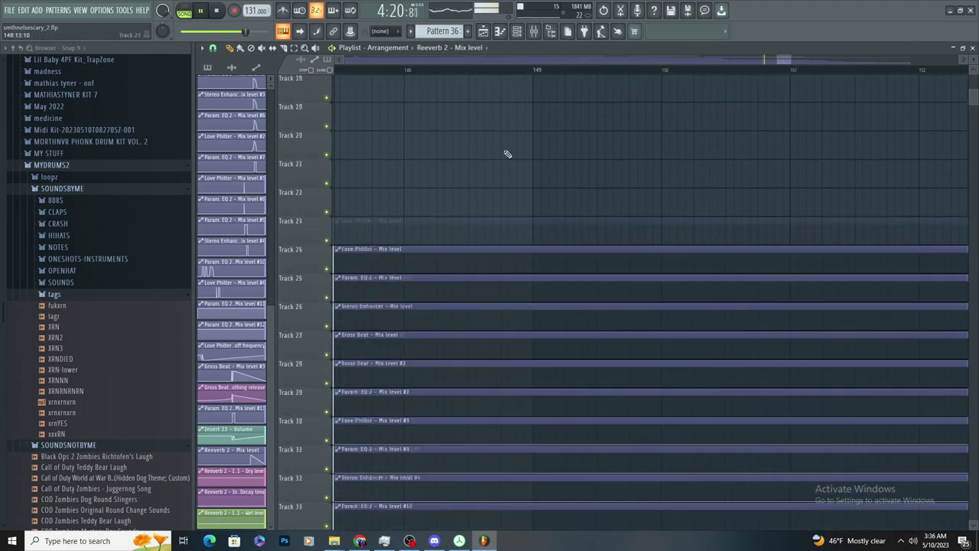
scroll(505, 164, "up", 5)
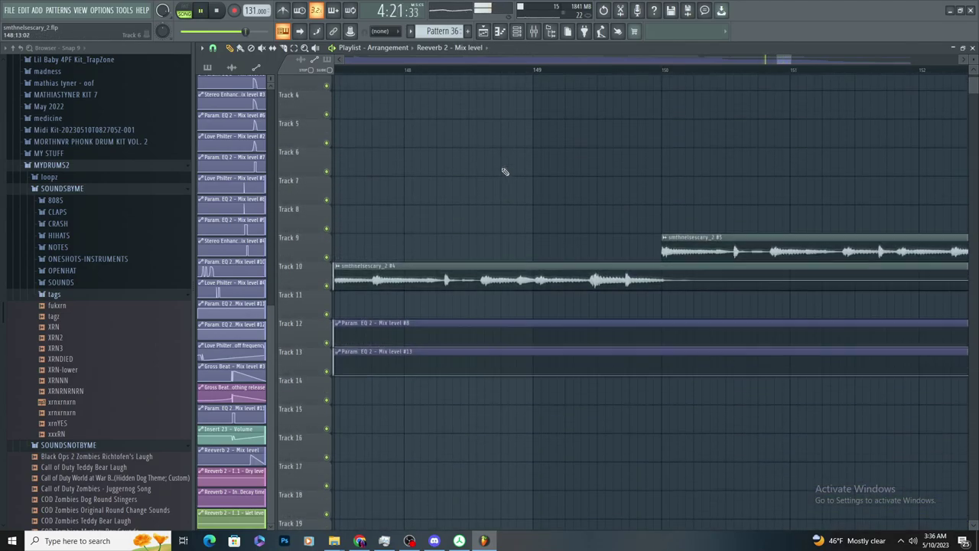
scroll(636, 464, "down", 5)
scroll(641, 481, "down", 3)
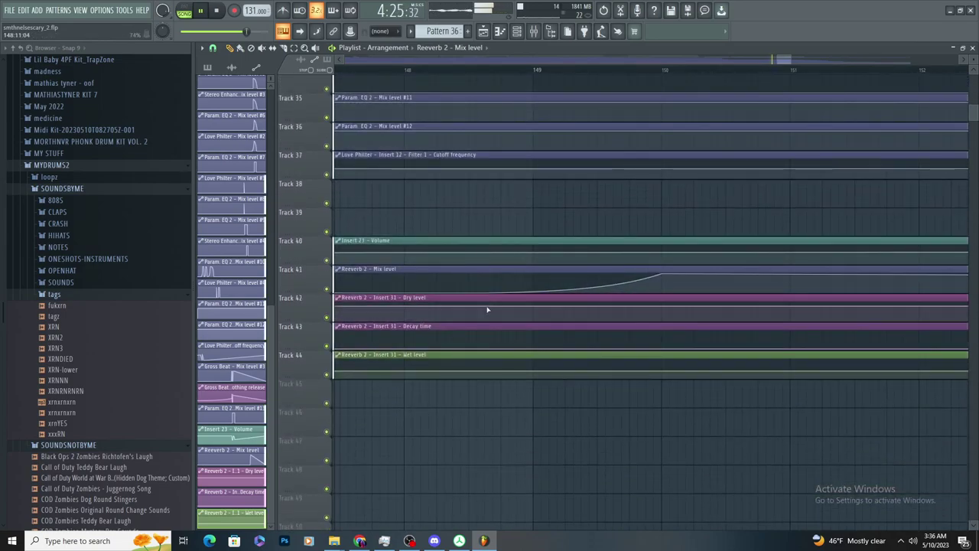
scroll(486, 312, "up", 10)
scroll(730, 458, "down", 10)
scroll(589, 317, "down", 1)
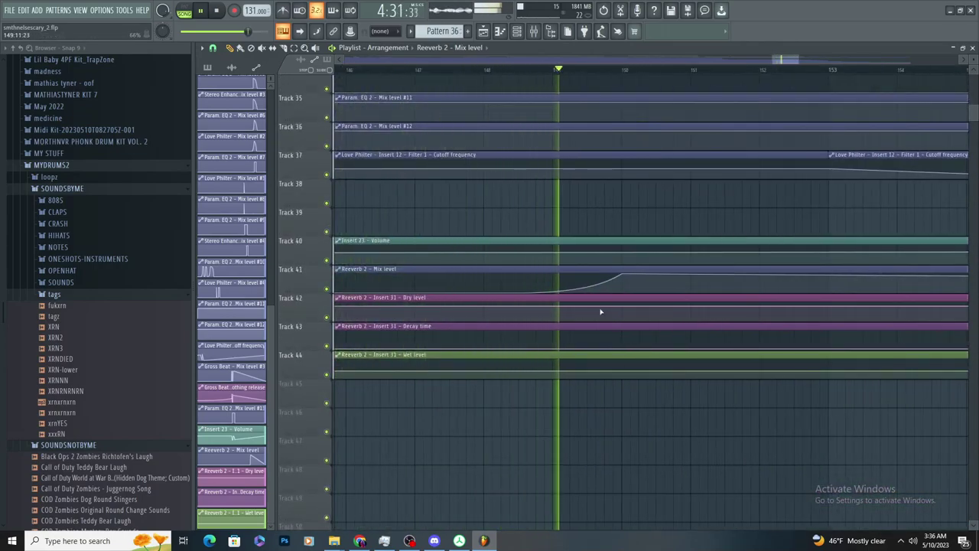
left_click(624, 309)
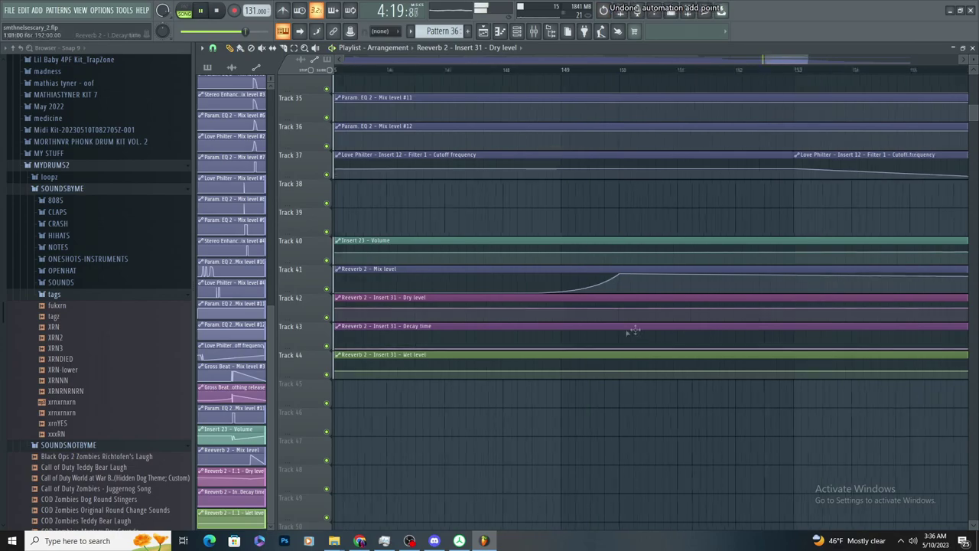
scroll(722, 295, "up", 10)
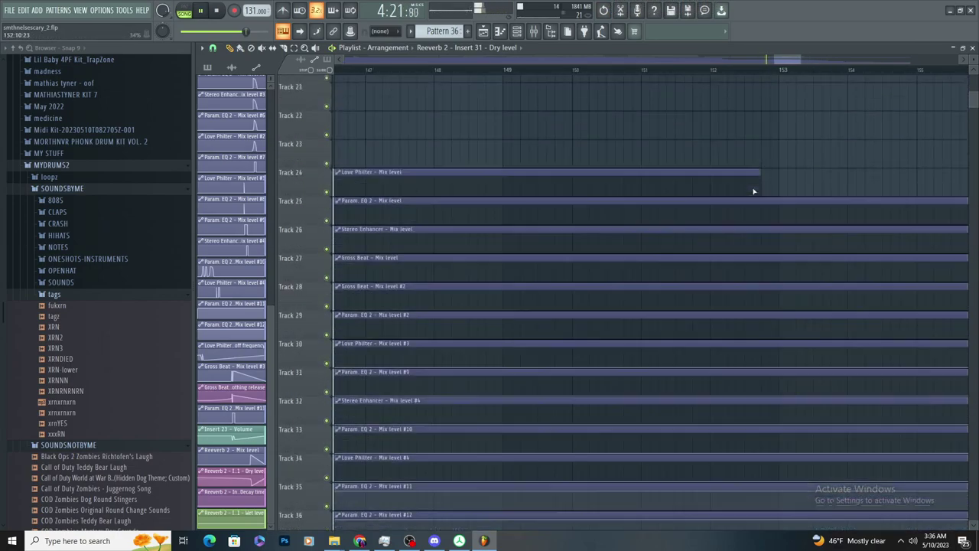
scroll(857, 340, "down", 12)
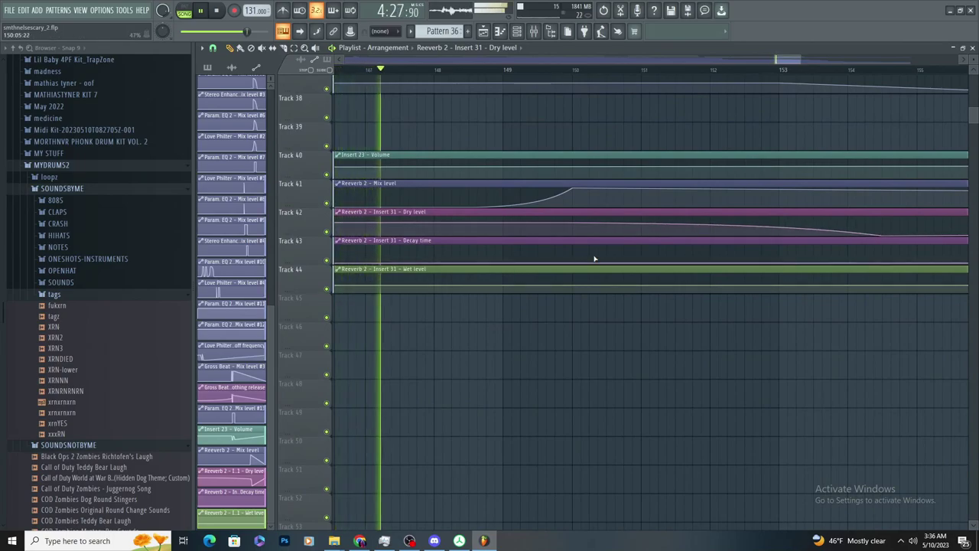
Shape the decay time and wet level automations on tracks 43 and 44 into curves rising from bar 150 to mid bar 154
left_click(572, 262)
left_click_drag(881, 262, 882, 253)
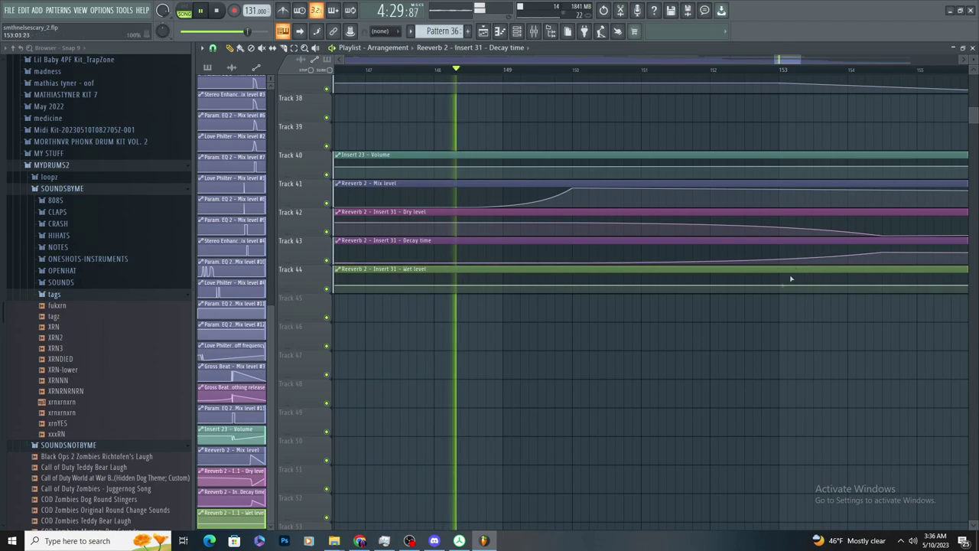
left_click(572, 285)
right_click(881, 279)
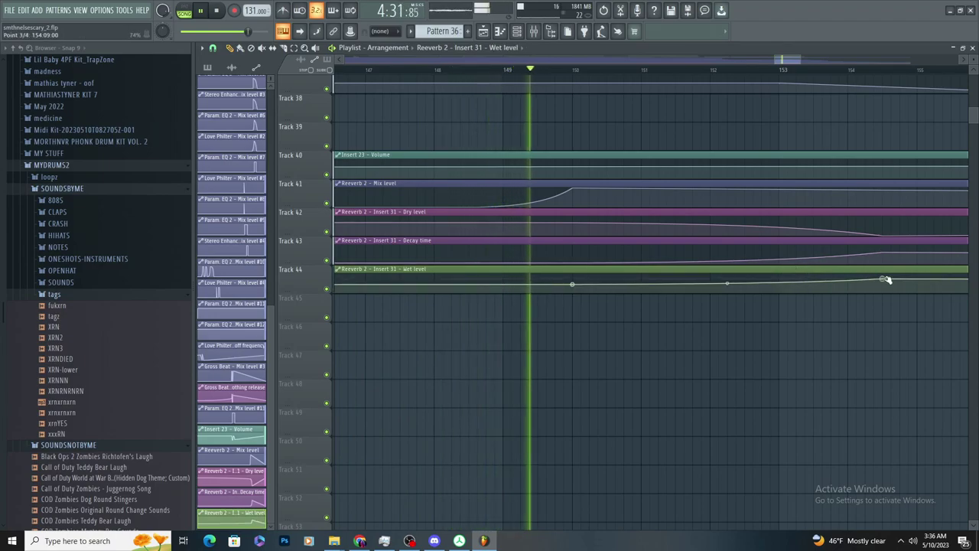
scroll(641, 271, "down", 3)
scroll(765, 253, "up", 2)
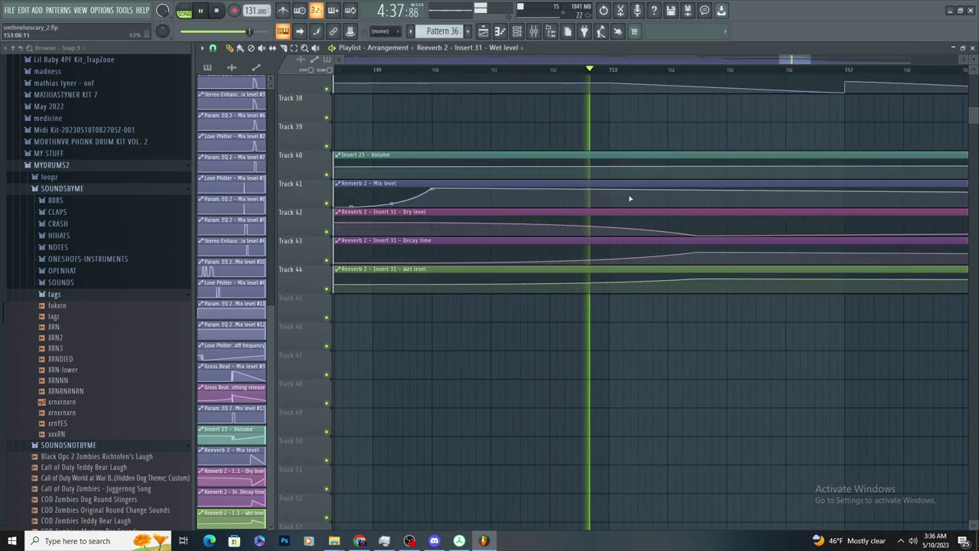
Play back the reverb outro from bar 153 while checking the smthnelsescary_2 #5 clip against its automation curves
scroll(601, 205, "down", 1)
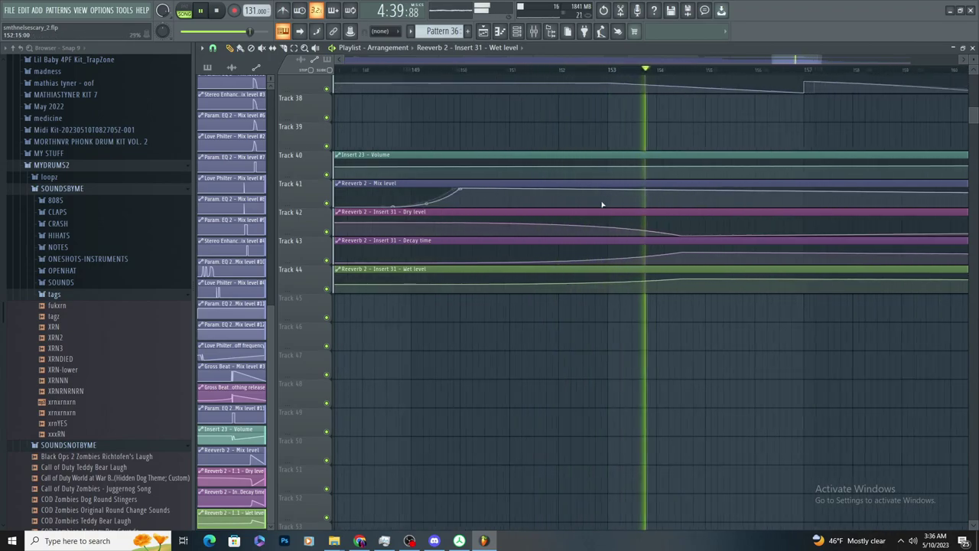
scroll(692, 134, "up", 10)
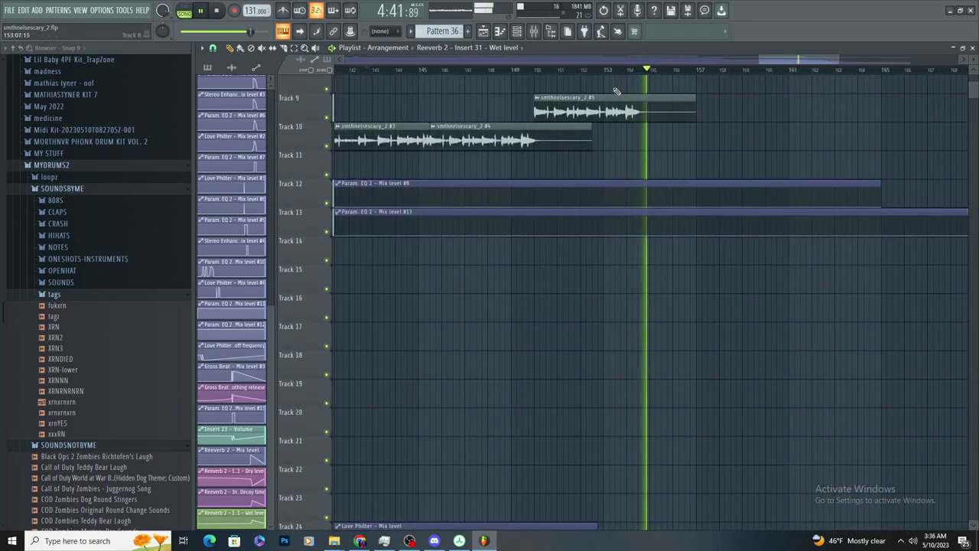
scroll(615, 92, "down", 8)
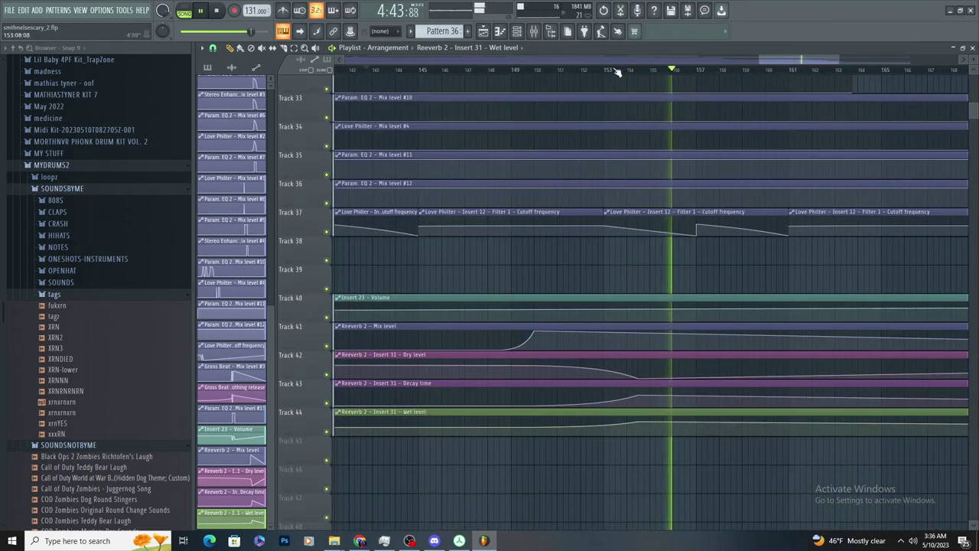
left_click(613, 70)
scroll(681, 203, "up", 6)
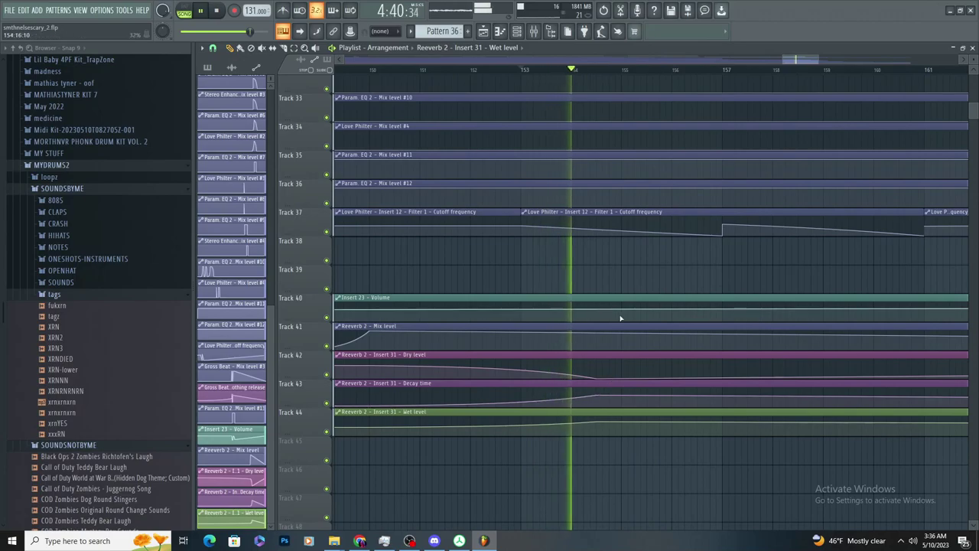
scroll(647, 136, "up", 10)
key("space")
key("space")
Open the channel settings of the smthnelsescary_2 #5 clip and create an automation clip for its channel volume
double_click(566, 220)
key("space")
right_click(464, 165)
left_click(524, 243)
left_click(536, 149)
scroll(507, 326, "down", 10)
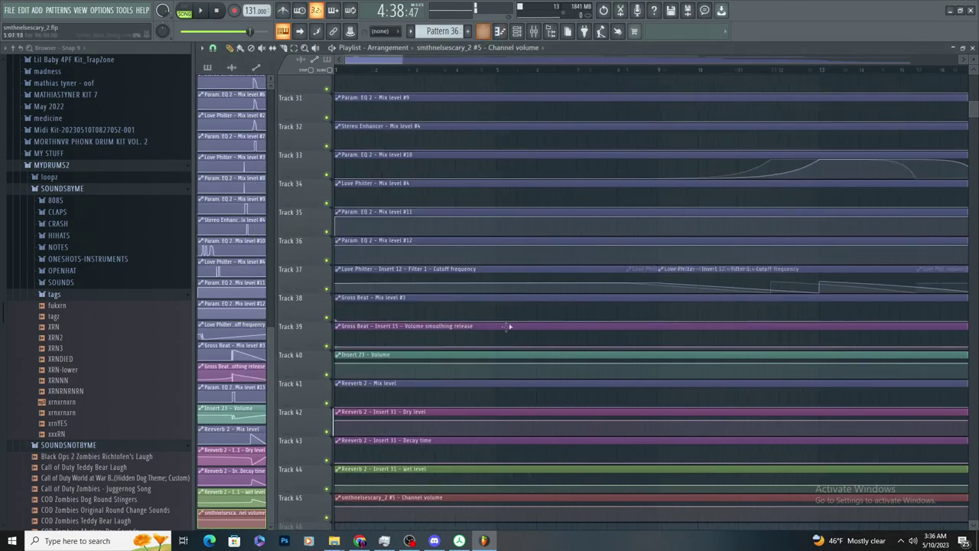
right_click(338, 505)
left_click(362, 505)
right_click(338, 506)
left_click(361, 504)
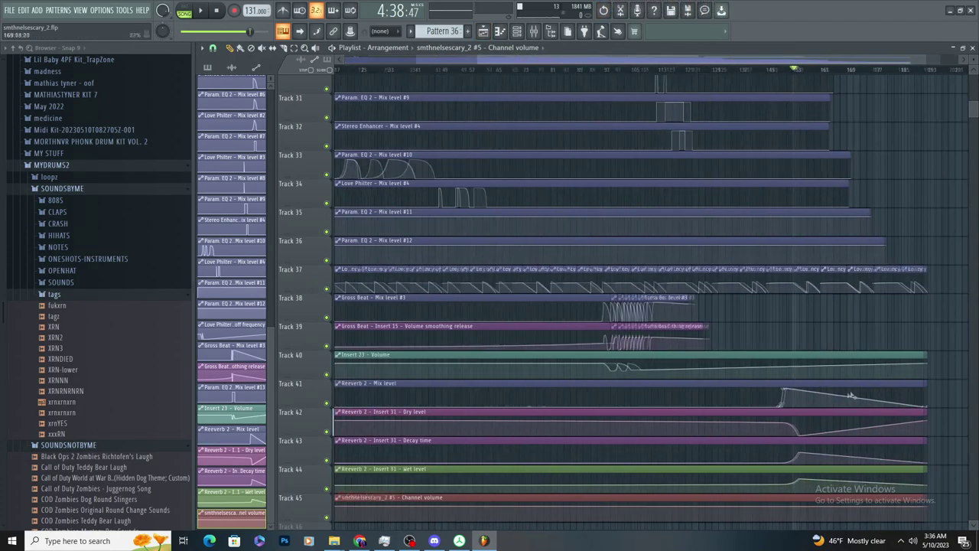
scroll(826, 459, "up", 5)
scroll(533, 508, "down", 6)
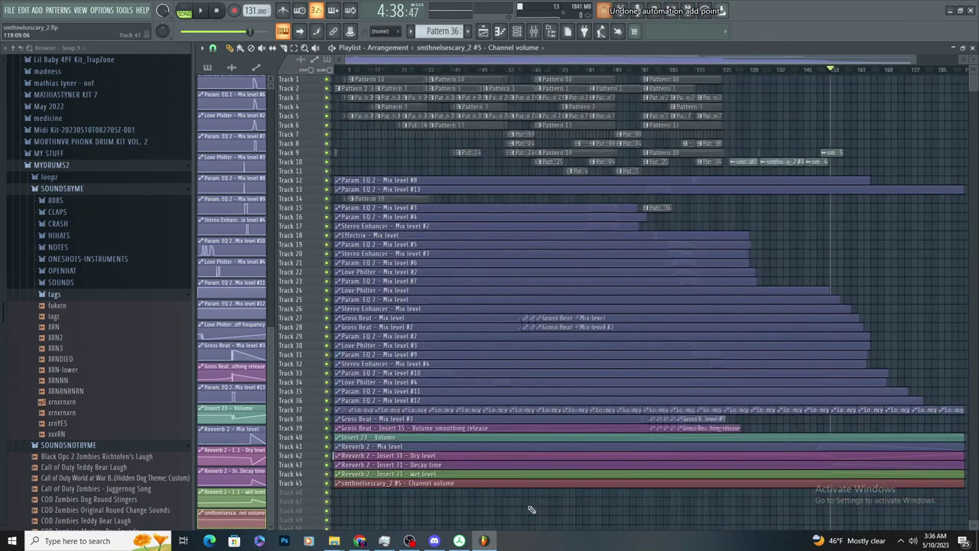
Shape the smthnelsescary_2 #5 channel volume automation on track 45 into a fade-out from bar 153 to bar 156
scroll(830, 431, "up", 4)
scroll(892, 257, "up", 6)
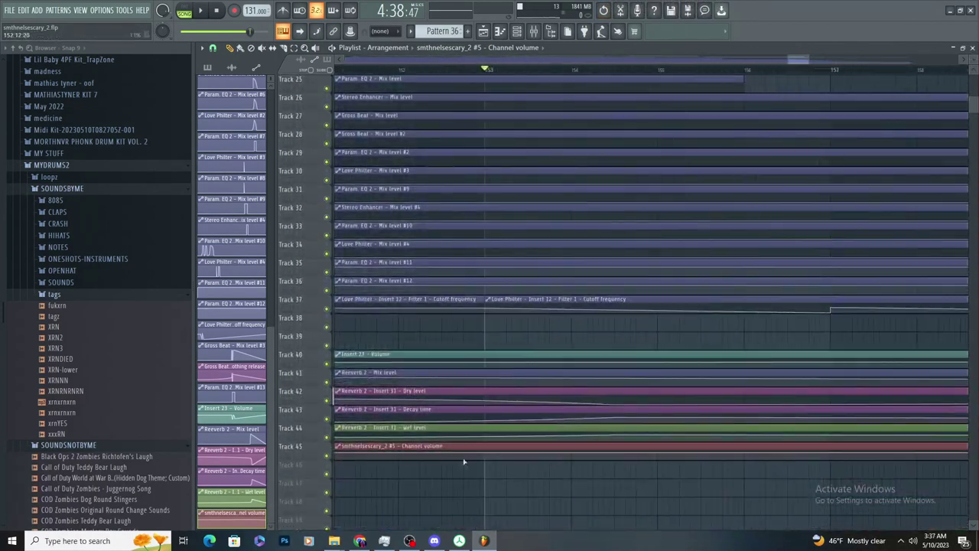
right_click(486, 455)
right_click(487, 455)
left_click(529, 504)
right_click(793, 455)
left_click_drag(792, 455, 743, 462)
Play back the ending from bar 153 to about bar 163 to check the fade-out and reverb tail
key("space")
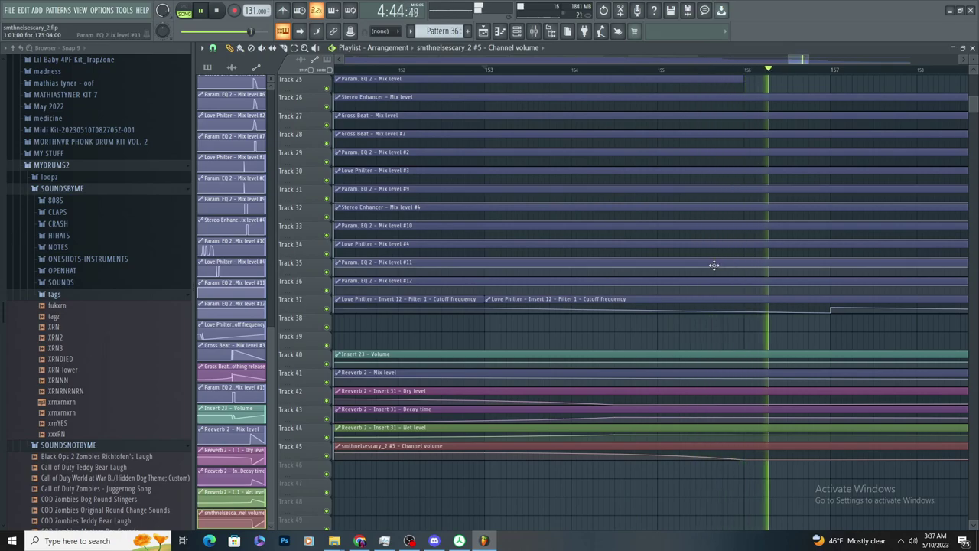
scroll(688, 265, "down", 2)
scroll(783, 163, "up", 8)
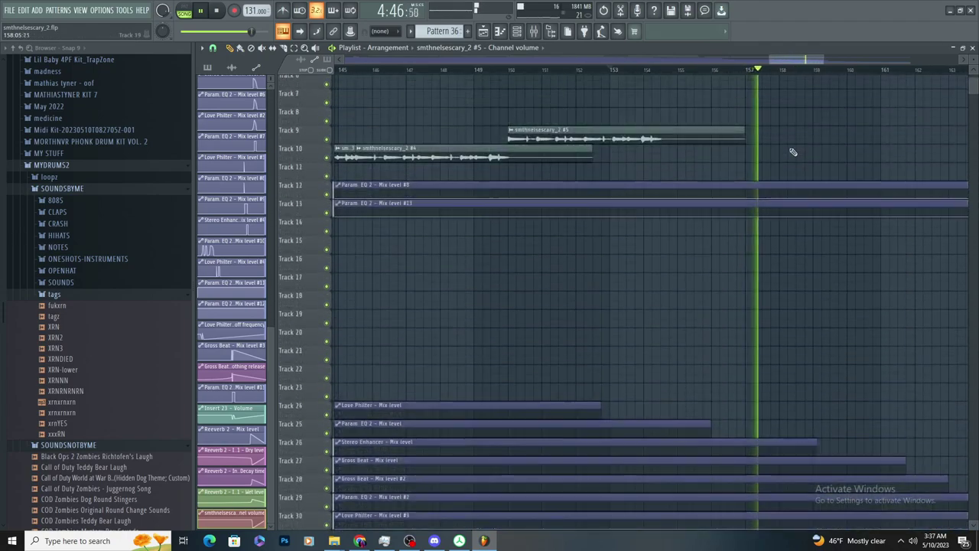
scroll(509, 153, "down", 3)
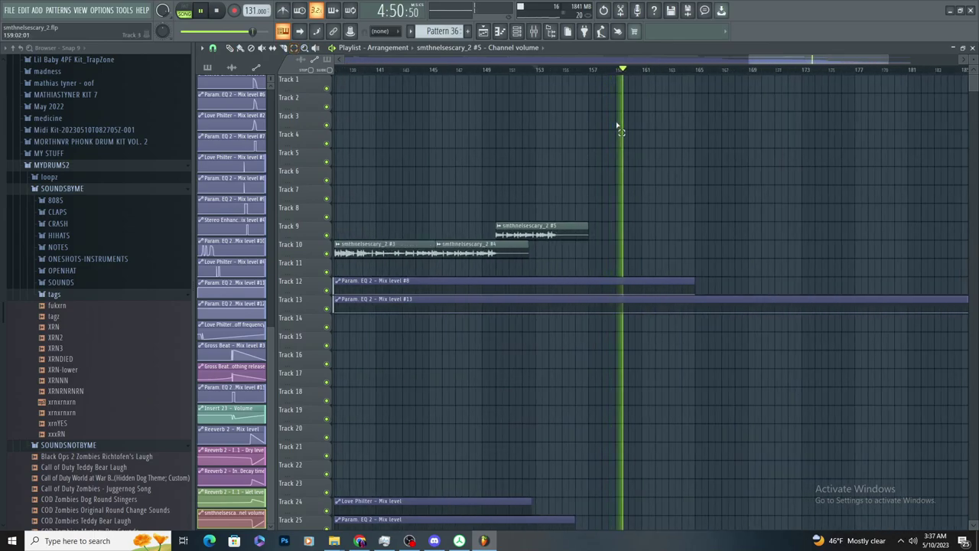
scroll(618, 126, "up", 2)
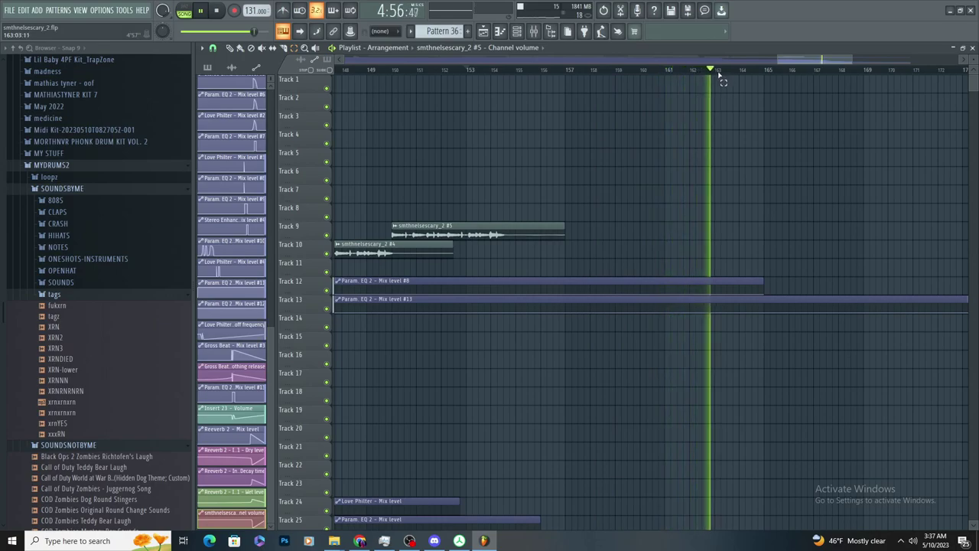
Stop playback and select the timeline from the song's start to about bar 163
key("space")
scroll(723, 74, "up", 2)
left_click_drag(723, 73, 97, 107)
Export the song selection as a wave file named smthnelsescary_2 xxxxx in the UNTAGGED folder and start rendering in WAV and MP3
left_click(10, 10)
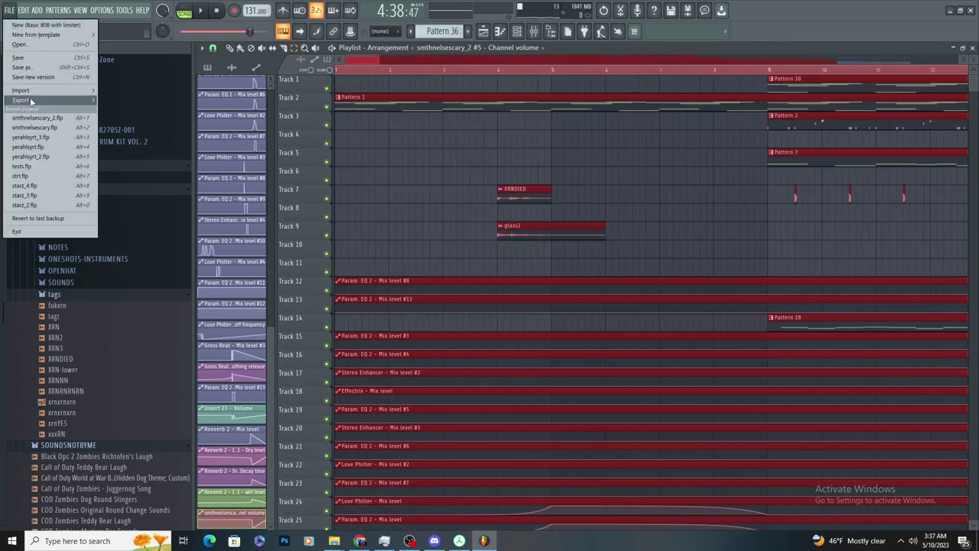
mouse_move(30, 100)
left_click(114, 107)
left_click(213, 69)
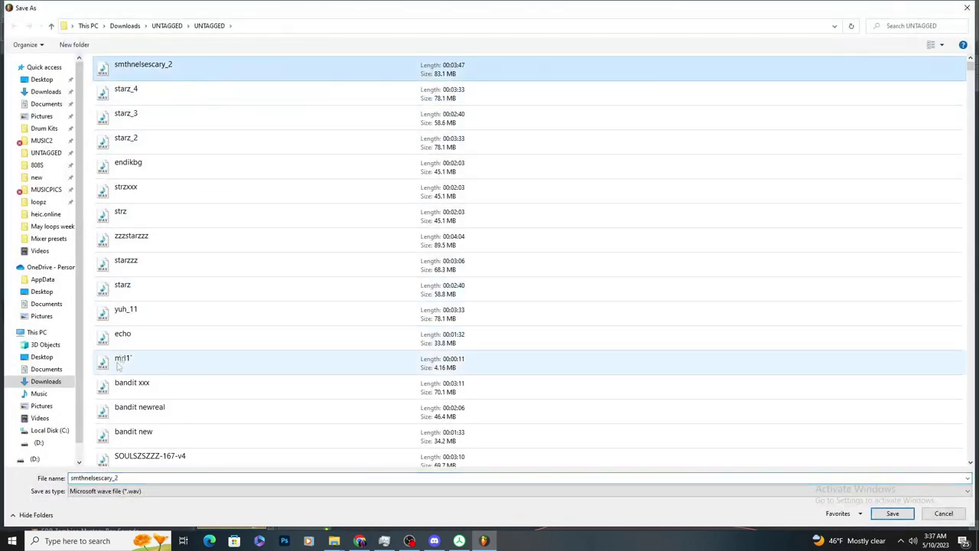
left_click(124, 479)
left_click(137, 477)
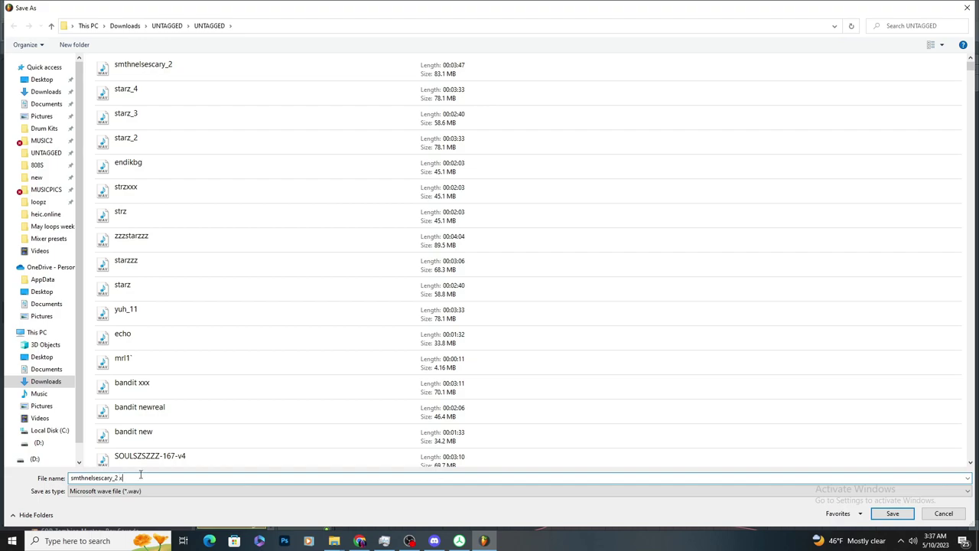
key("Return")
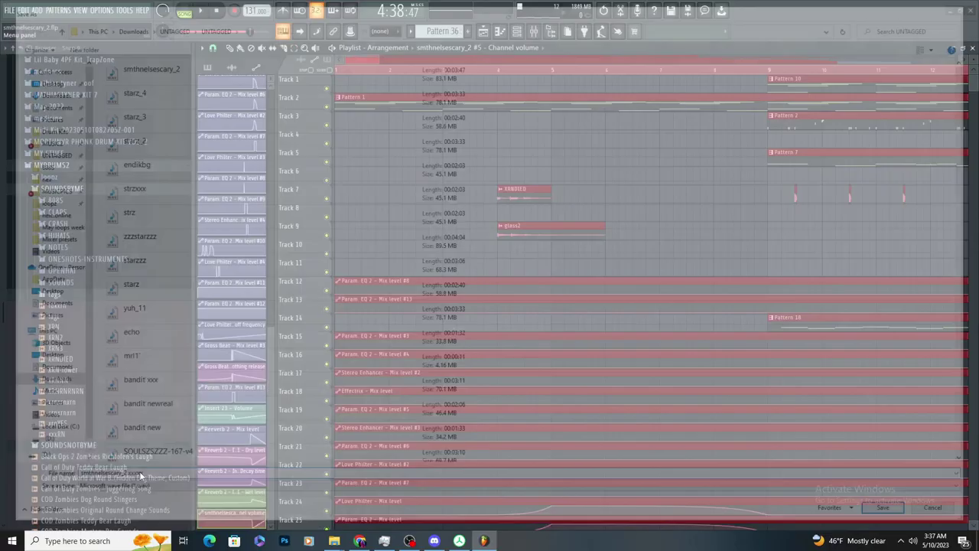
left_click(563, 408)
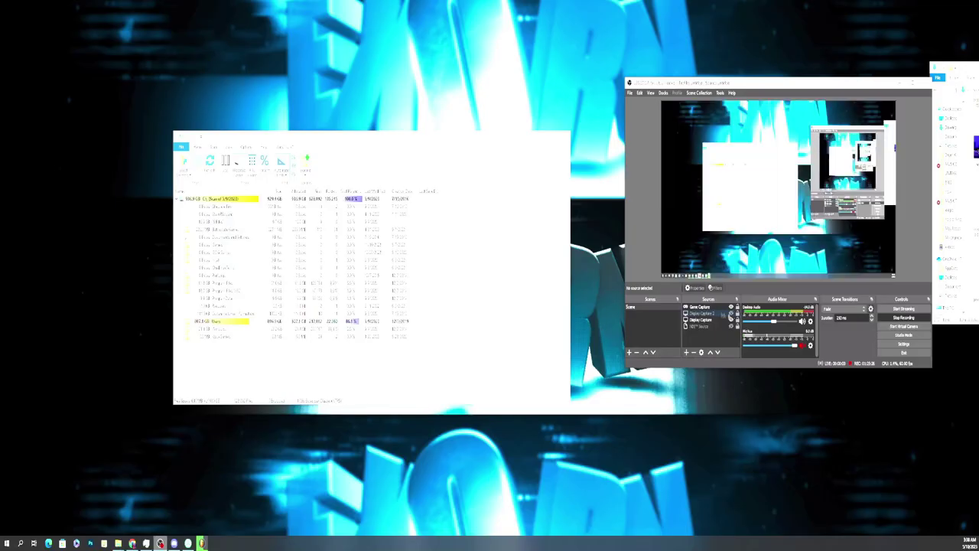
Clear the disk usage, file explorer and OBS windows off the screen
left_click(535, 136)
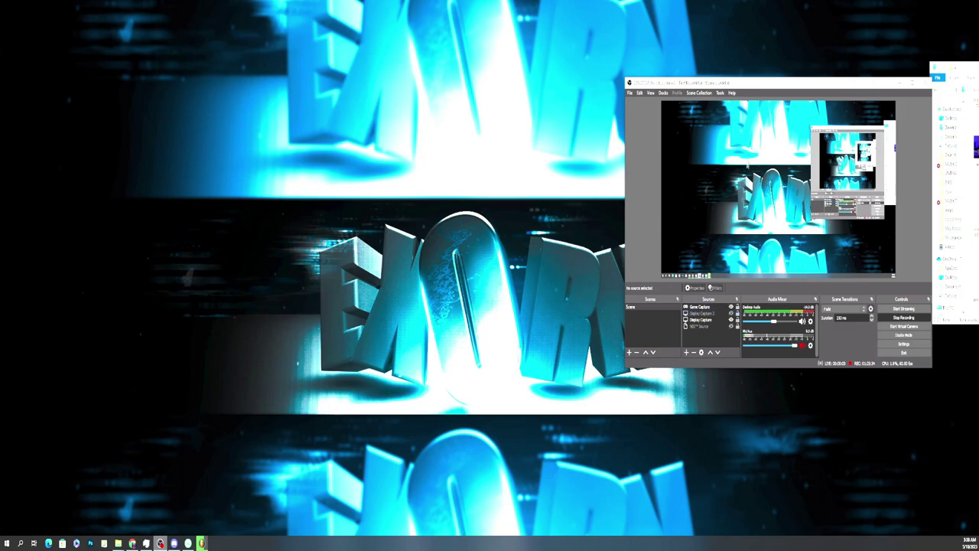
left_click_drag(763, 84, 978, 107)
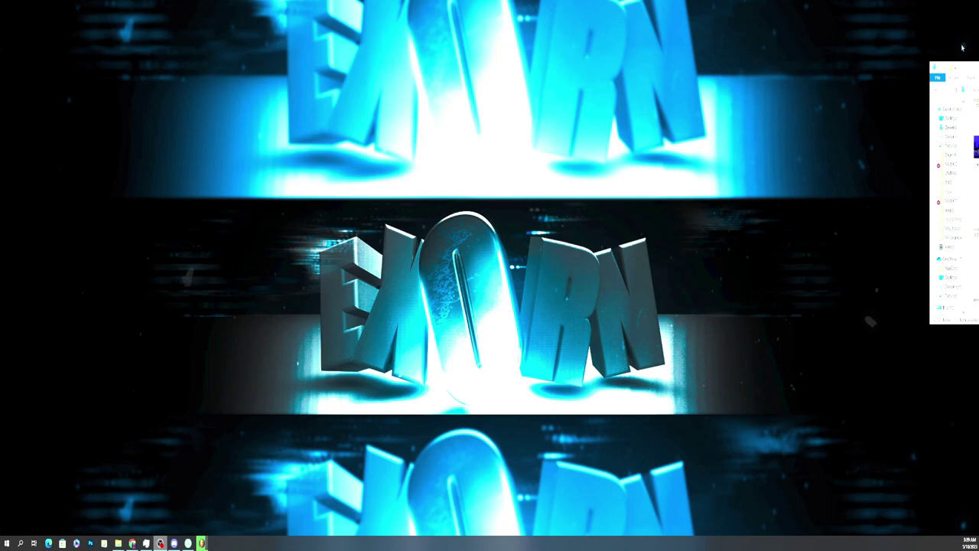
left_click(954, 69)
key("alt+F4")
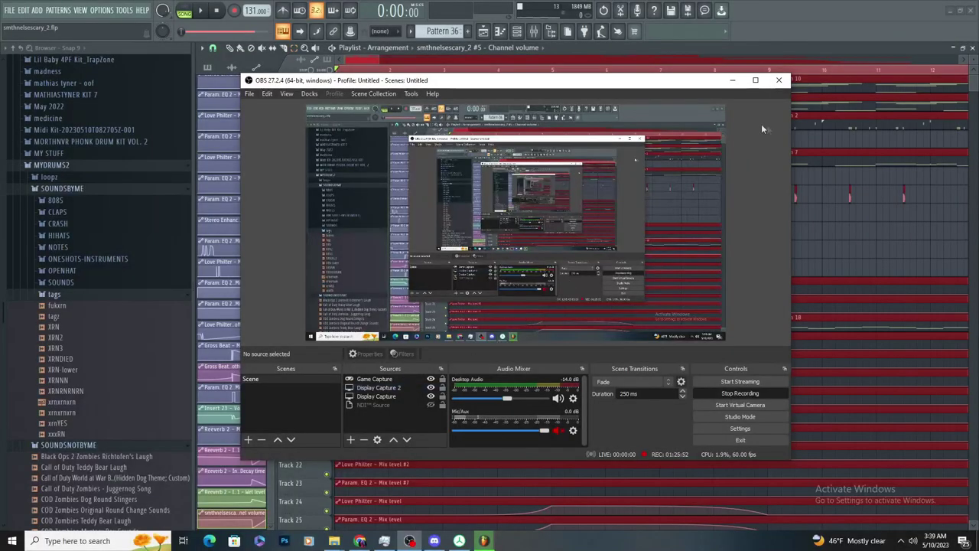
left_click_drag(695, 86, 482, 106)
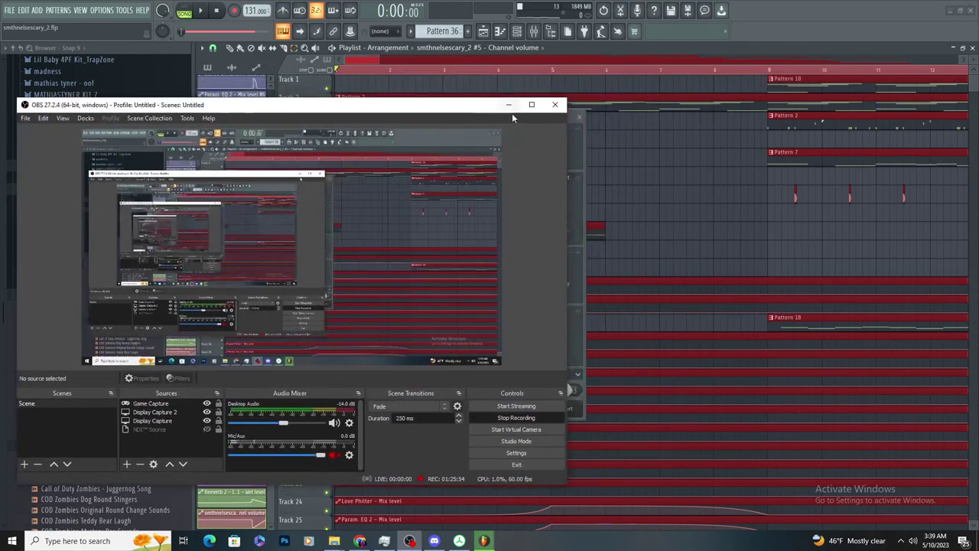
left_click(513, 99)
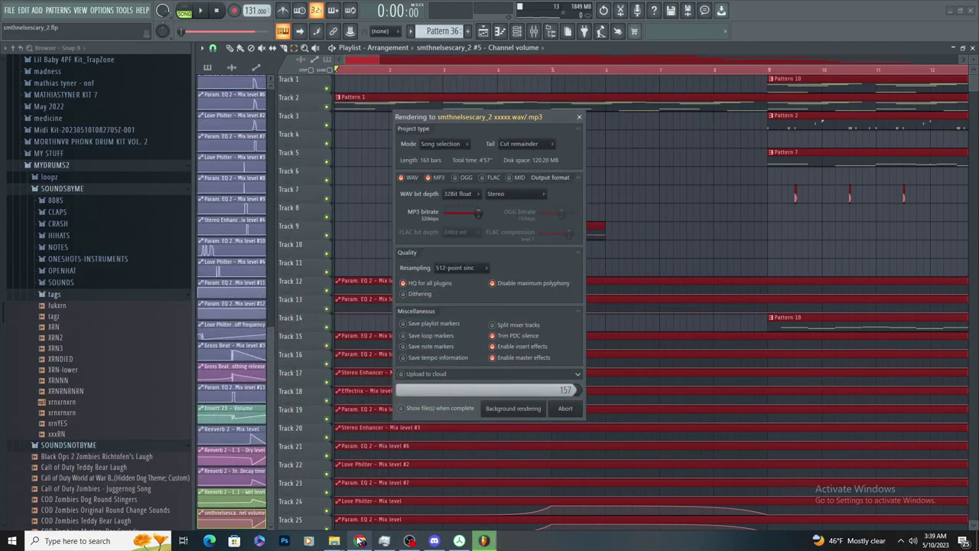
left_click(410, 541)
left_click_drag(356, 106, 0, 122)
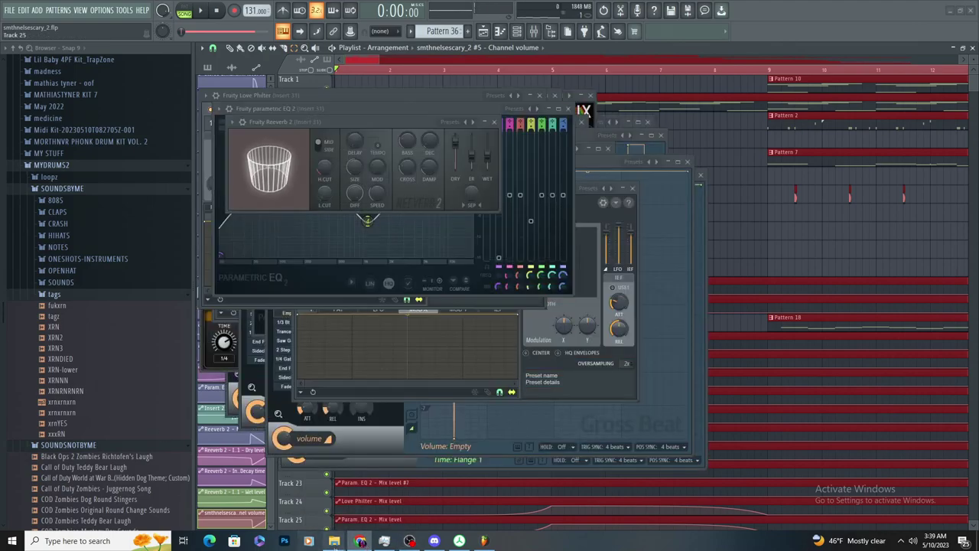
Switch to the File Explorer window of the UNTAGGED folder and play the exported smthnelsescary_2 xxxxx wave file
mouse_move(334, 541)
left_click(386, 499)
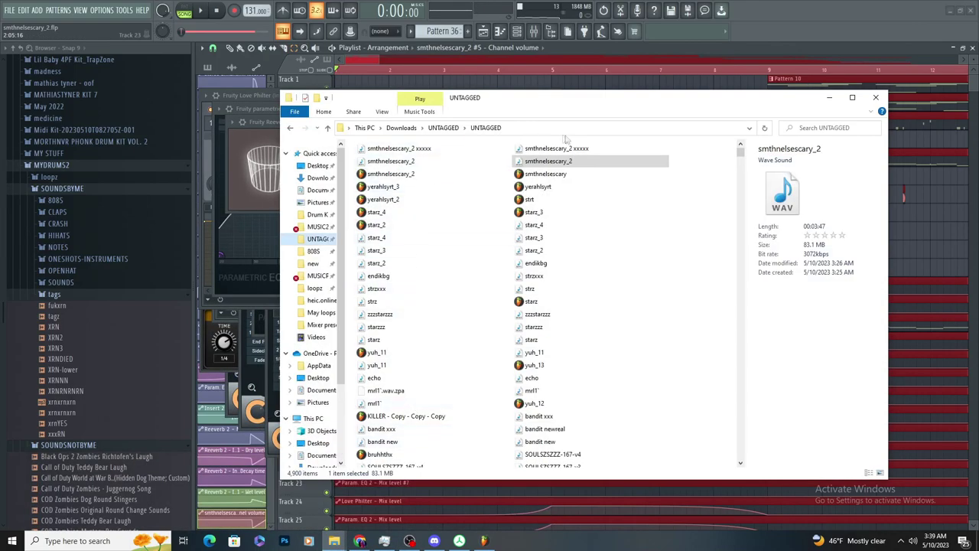
double_click(566, 149)
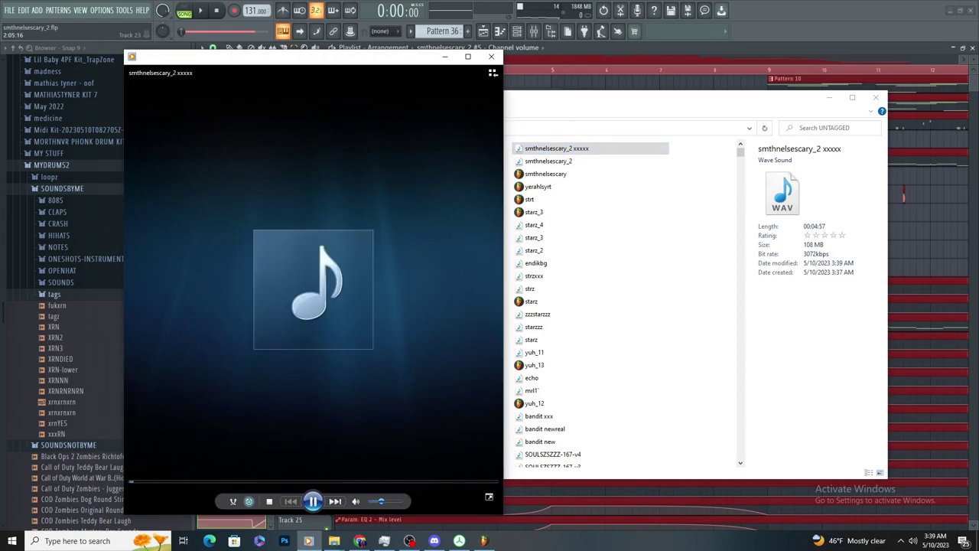
Raise the media player's volume and minimize the player and the UNTAGGED folder window to return to the playlist
left_click(399, 501)
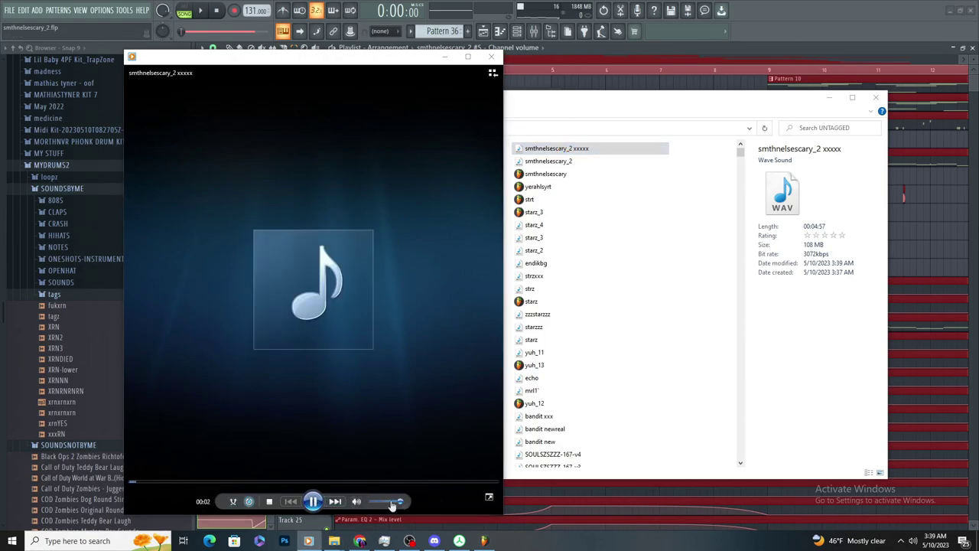
left_click(444, 57)
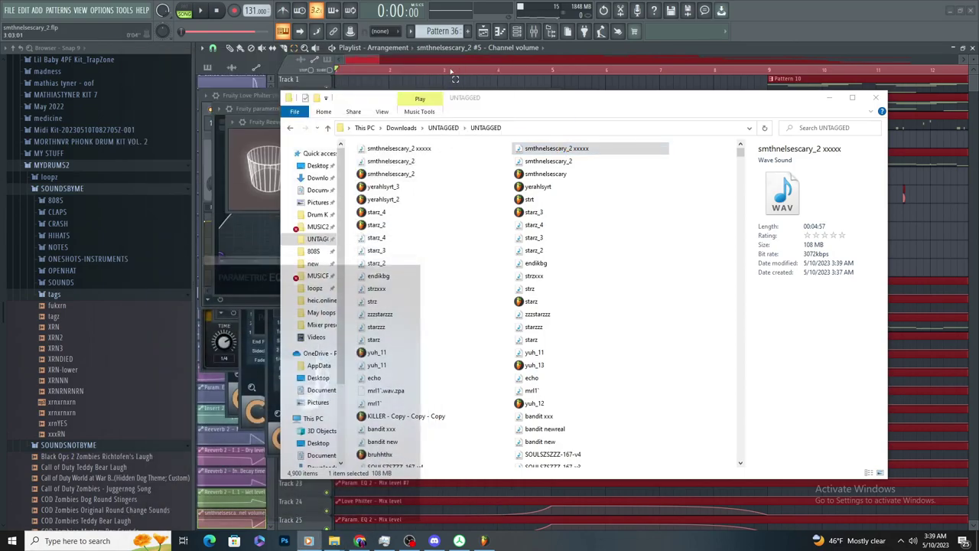
left_click(826, 94)
left_click(819, 89)
left_click(762, 59)
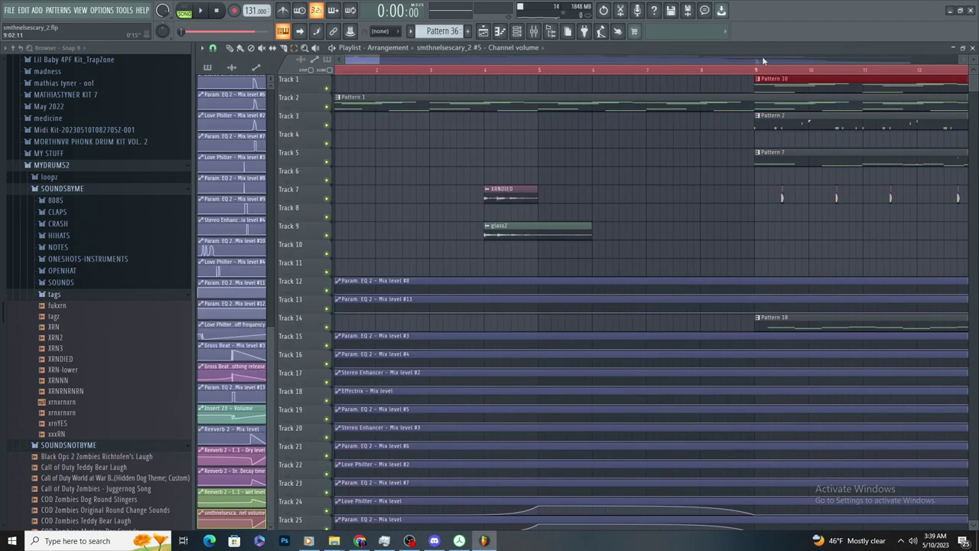
Save the smthnelsescary_2 project and bring up the previews of the open File Explorer windows
left_click_drag(378, 61, 906, 90)
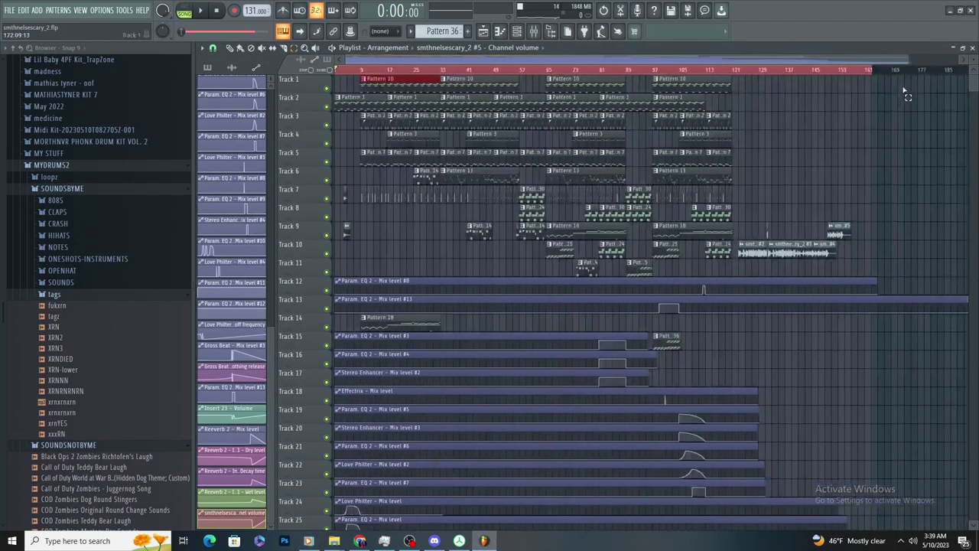
left_click(10, 10)
left_click(19, 58)
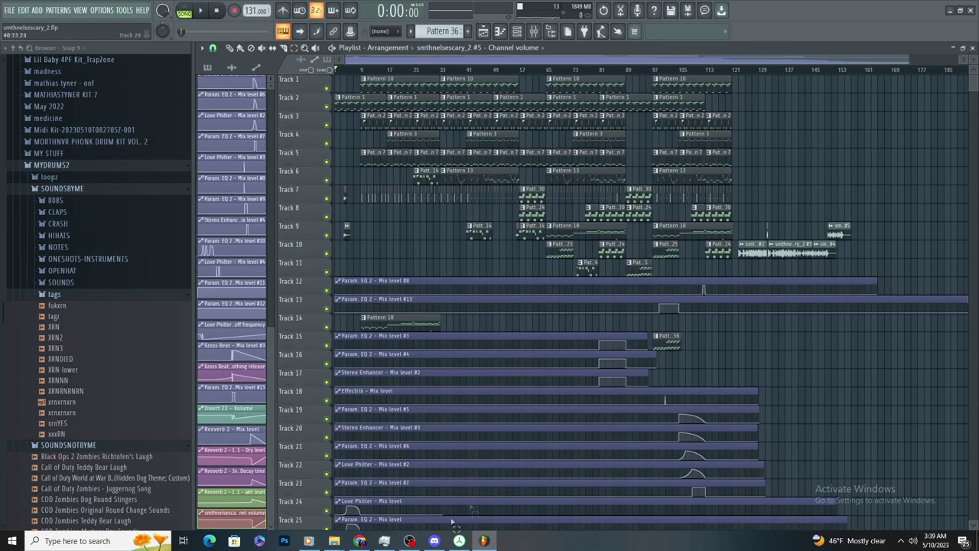
mouse_move(334, 541)
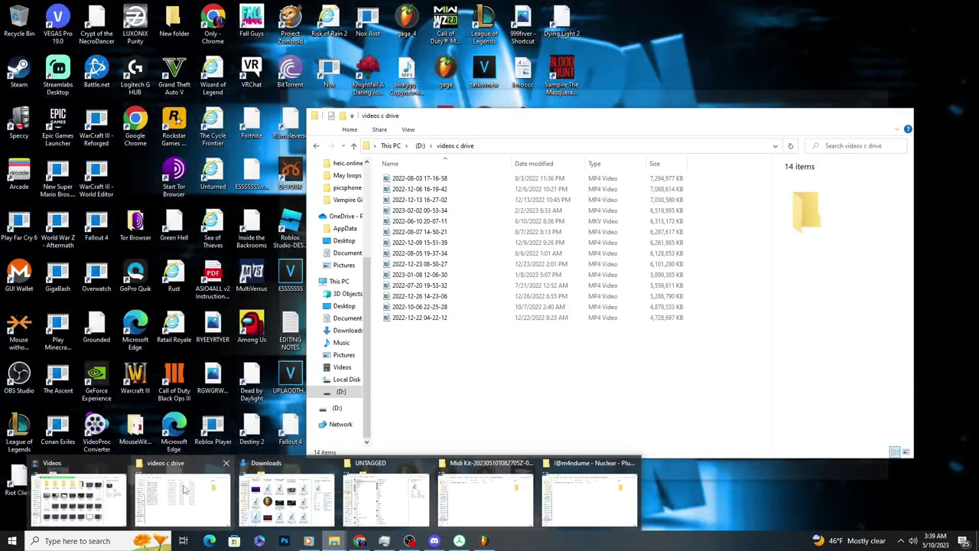